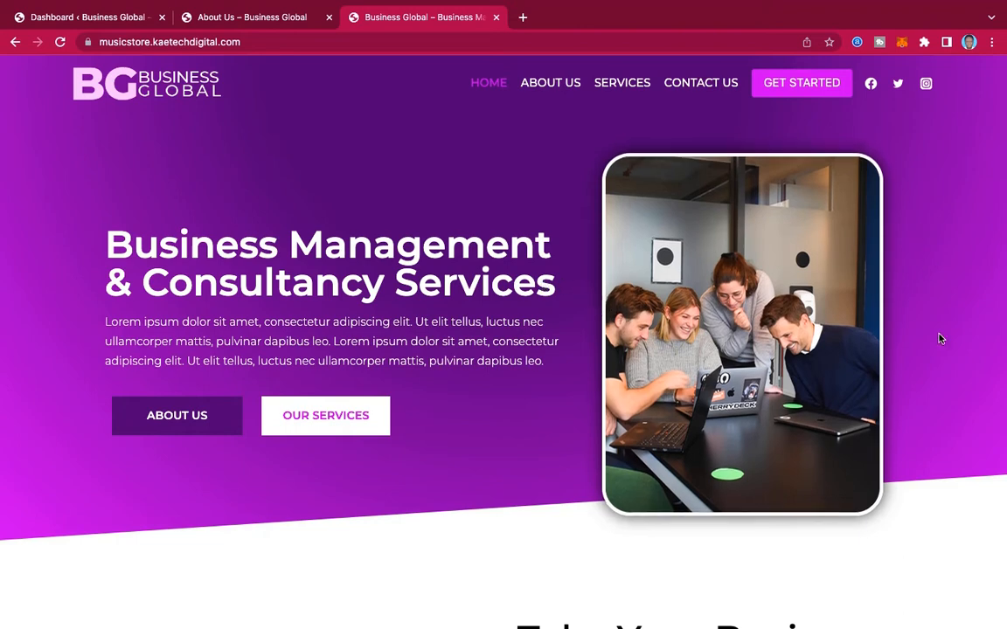
# Look through the finished Business Global demo home page from the hero section down to the footer.
pyautogui.scroll(-12, 939, 338)
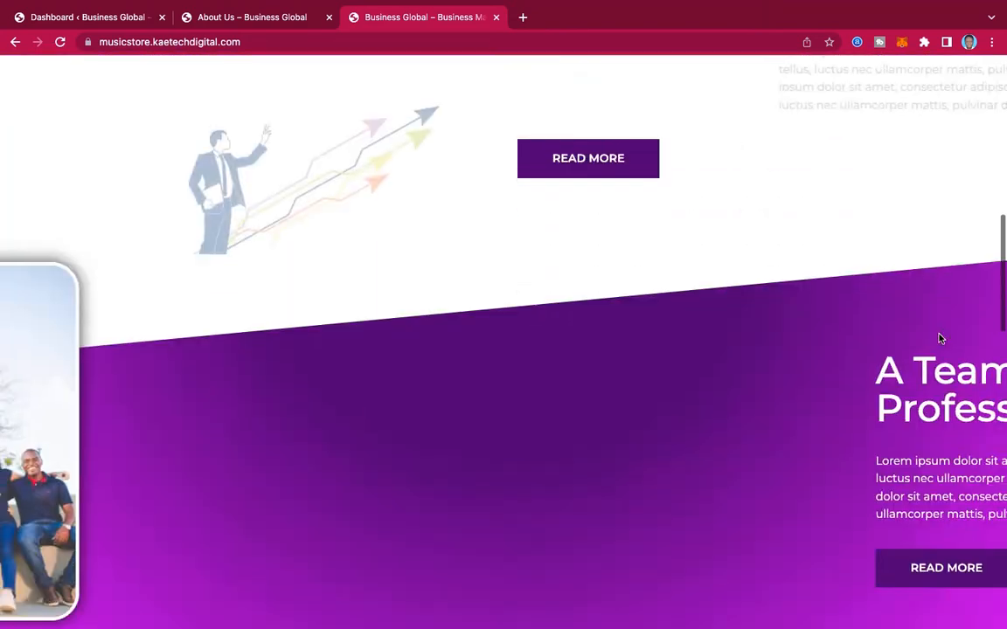
pyautogui.scroll(12, 940, 338)
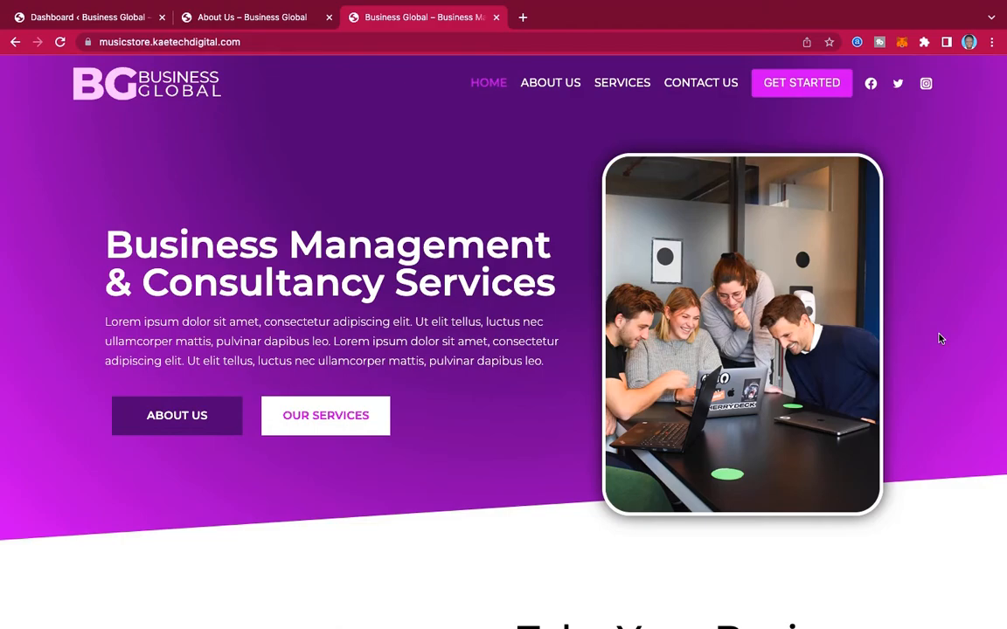
pyautogui.scroll(-15, 940, 338)
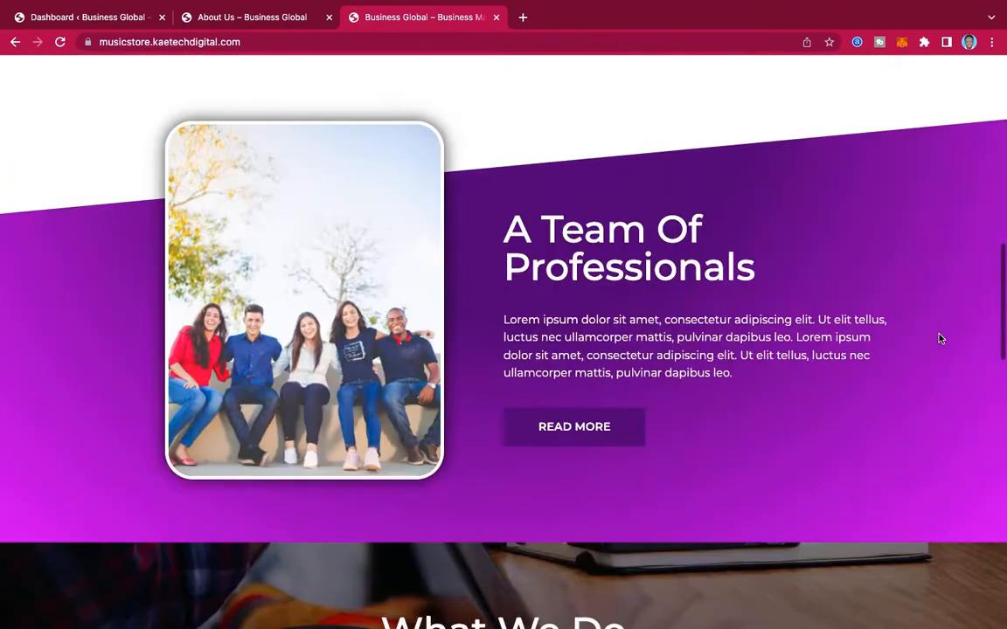
pyautogui.scroll(15, 939, 338)
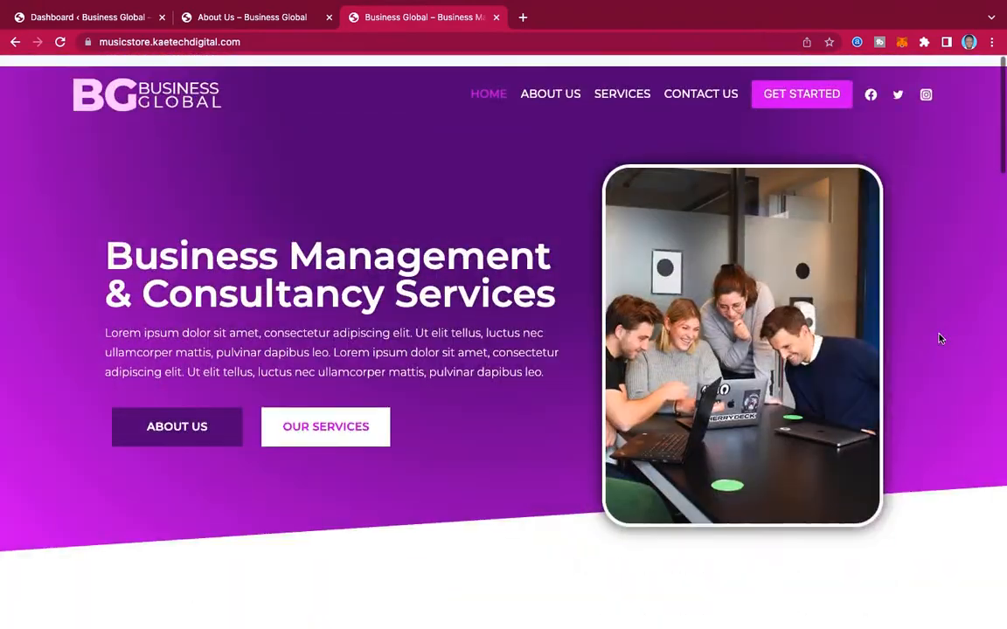
pyautogui.scroll(-15, 968, 324)
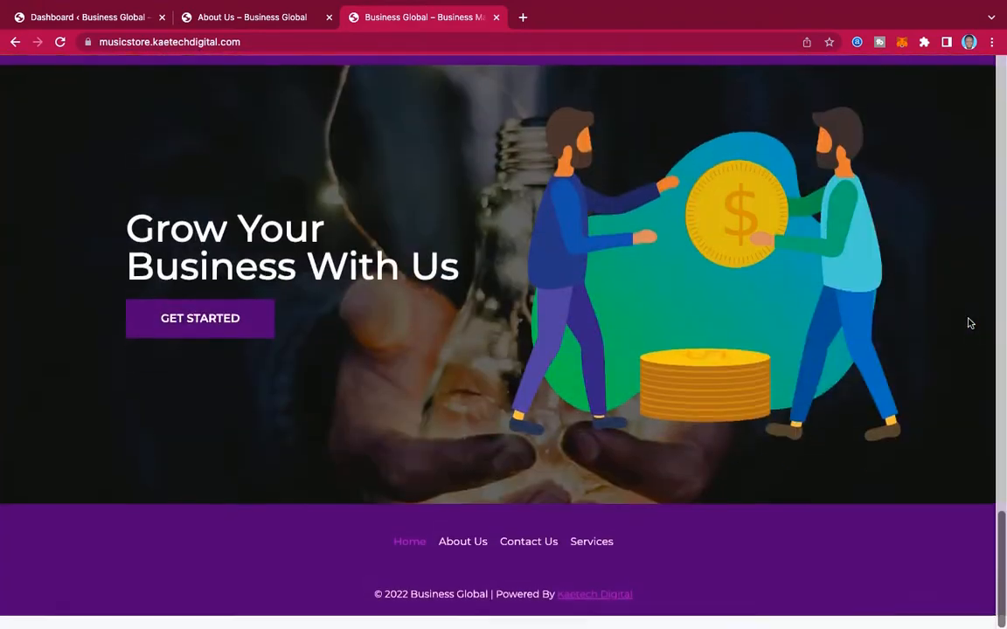
pyautogui.scroll(8, 968, 323)
pyautogui.scroll(8, 968, 323)
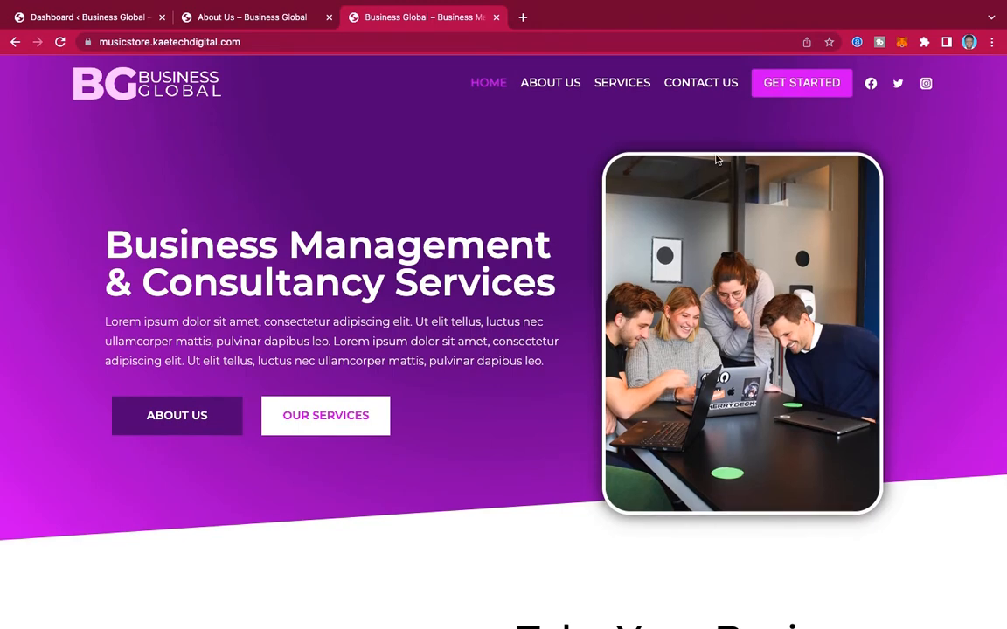
# Open the demo site's About Us page and examine its sections, including Our Team, Our Clients, What We Do and Grow Your Business With Us.
pyautogui.click(553, 85)
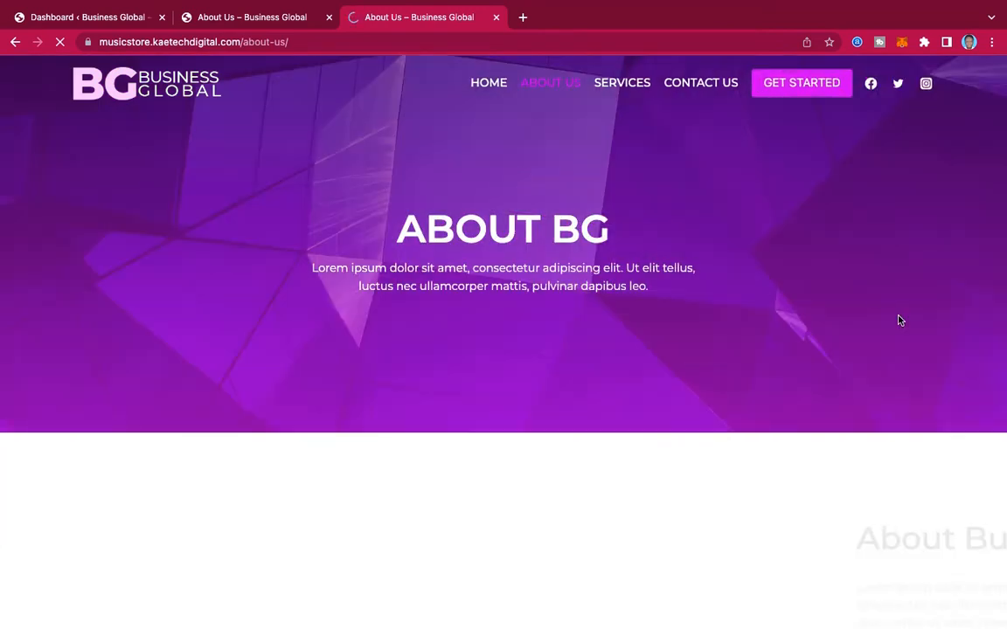
pyautogui.scroll(-8, 831, 381)
pyautogui.scroll(-6, 832, 378)
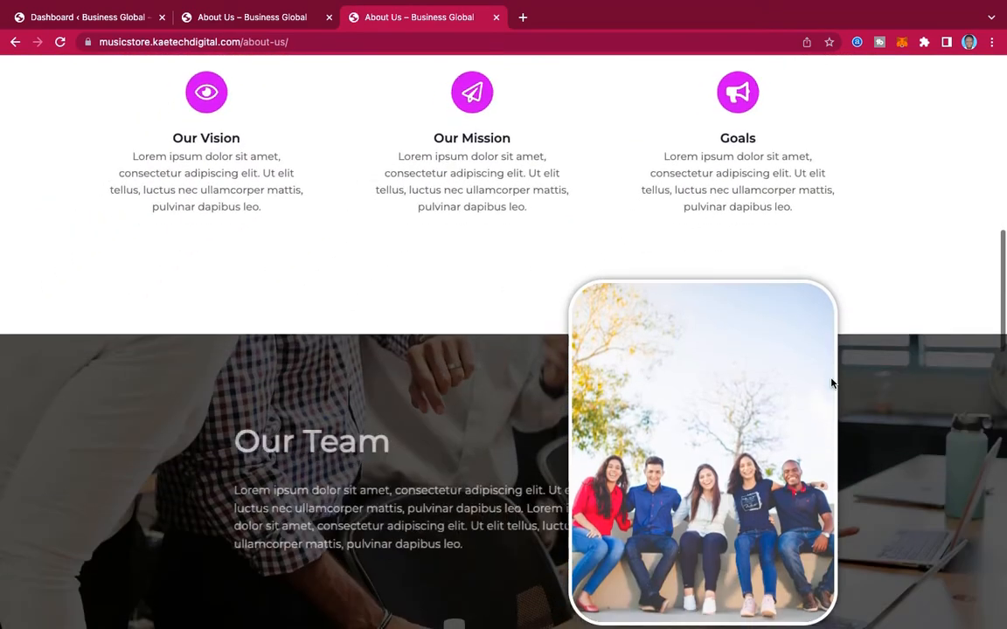
pyautogui.scroll(-8, 831, 383)
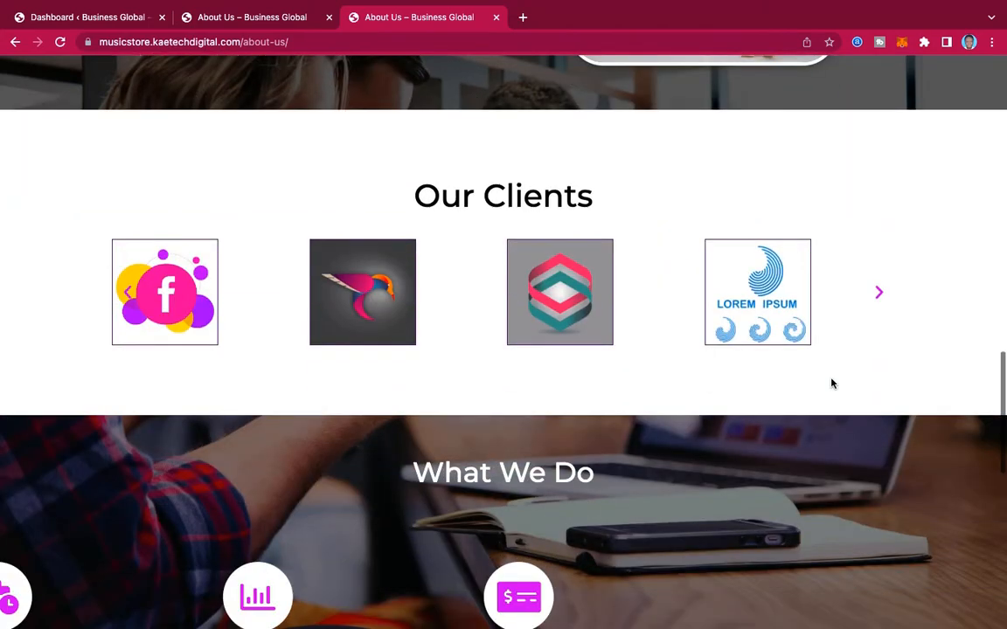
pyautogui.scroll(10, 831, 382)
pyautogui.scroll(-10, 831, 382)
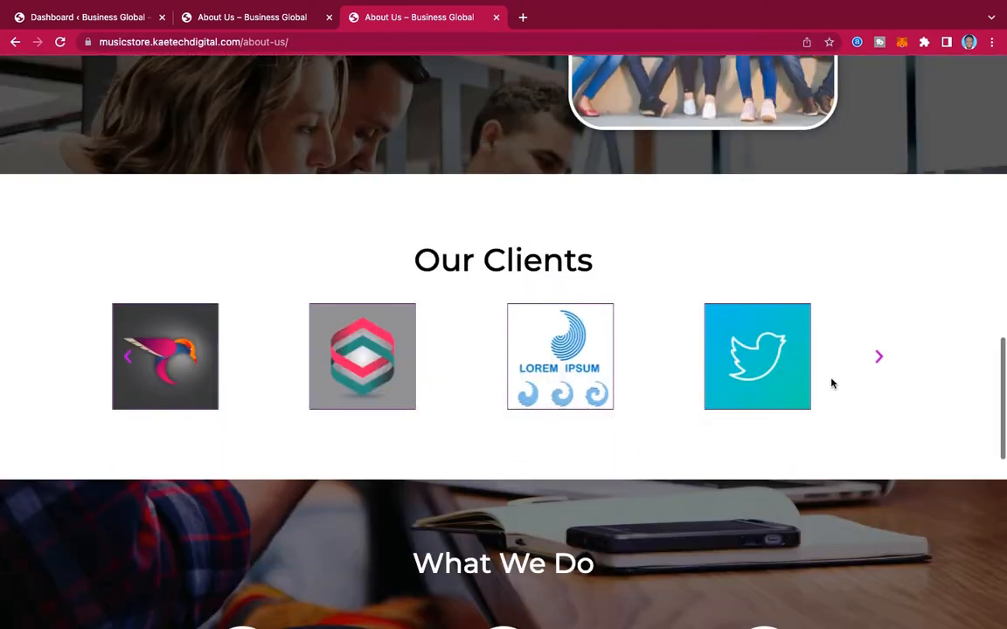
pyautogui.scroll(3, 831, 382)
pyautogui.scroll(1, 832, 382)
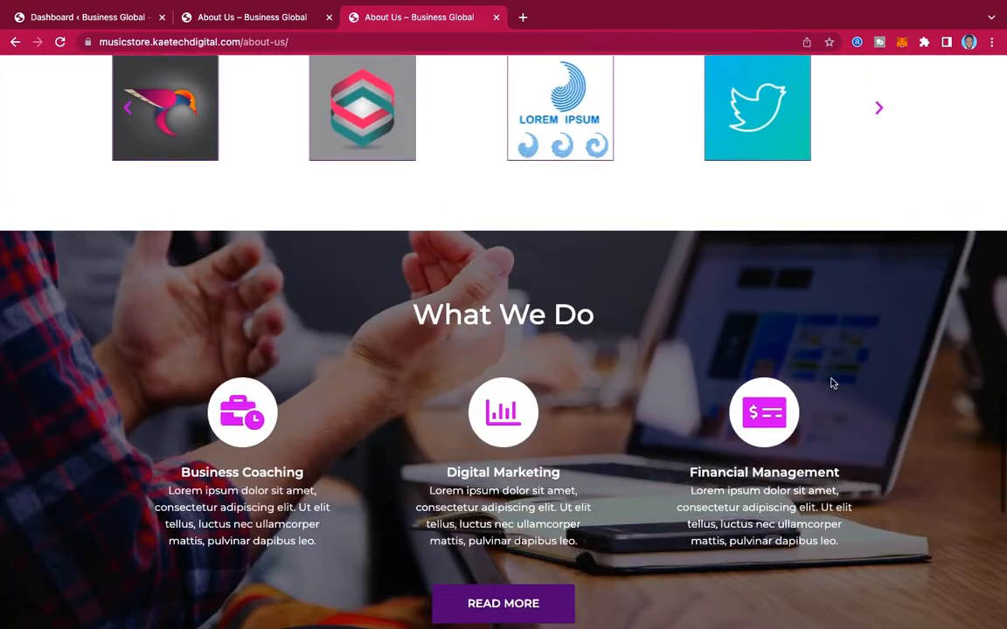
pyautogui.scroll(-3, 832, 380)
pyautogui.scroll(-3, 831, 380)
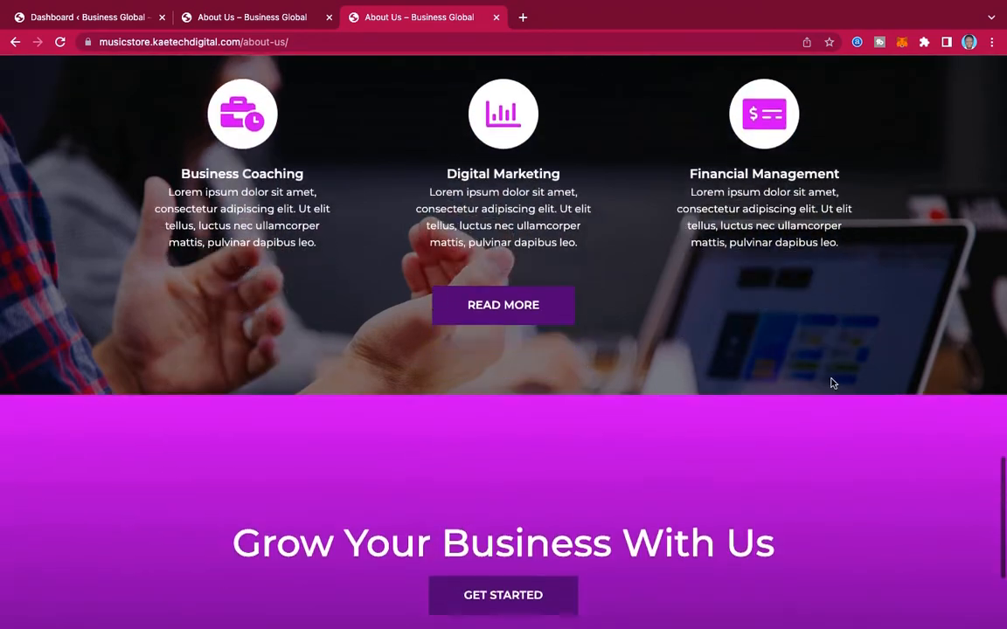
pyautogui.scroll(3, 831, 382)
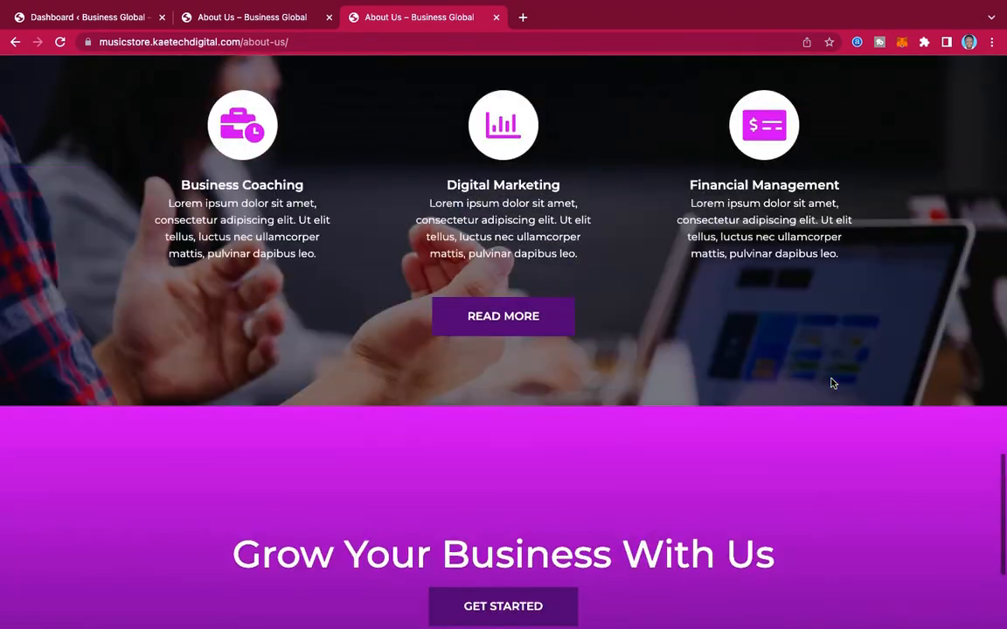
pyautogui.scroll(-1, 831, 382)
pyautogui.scroll(8, 831, 382)
pyautogui.scroll(6, 831, 381)
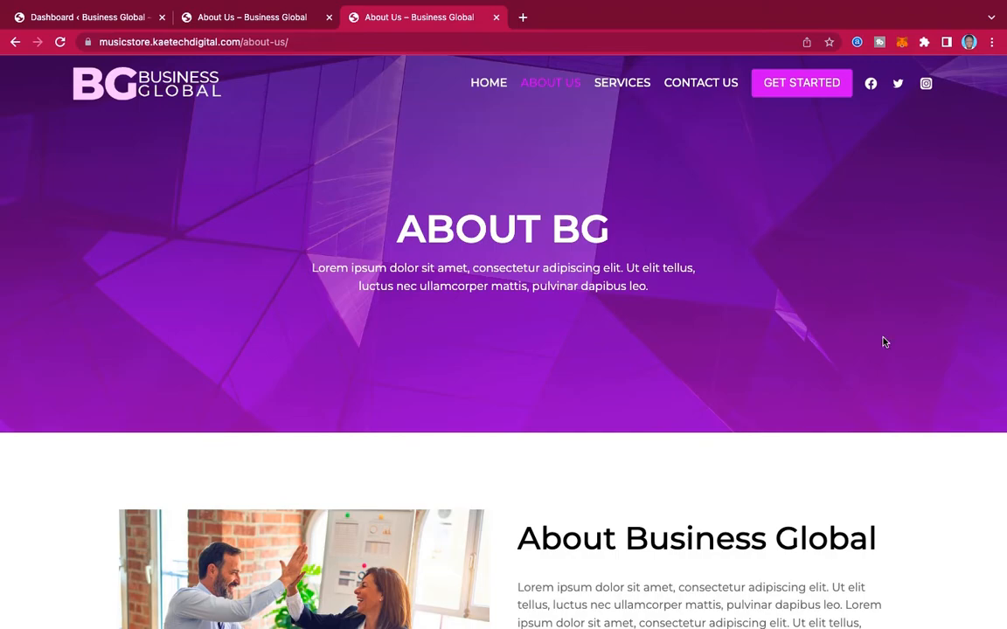
pyautogui.scroll(-10, 883, 341)
pyautogui.scroll(10, 883, 342)
# Switch to the site under construction at user.kaetechsolution.com and look through its home page.
pyautogui.click(239, 21)
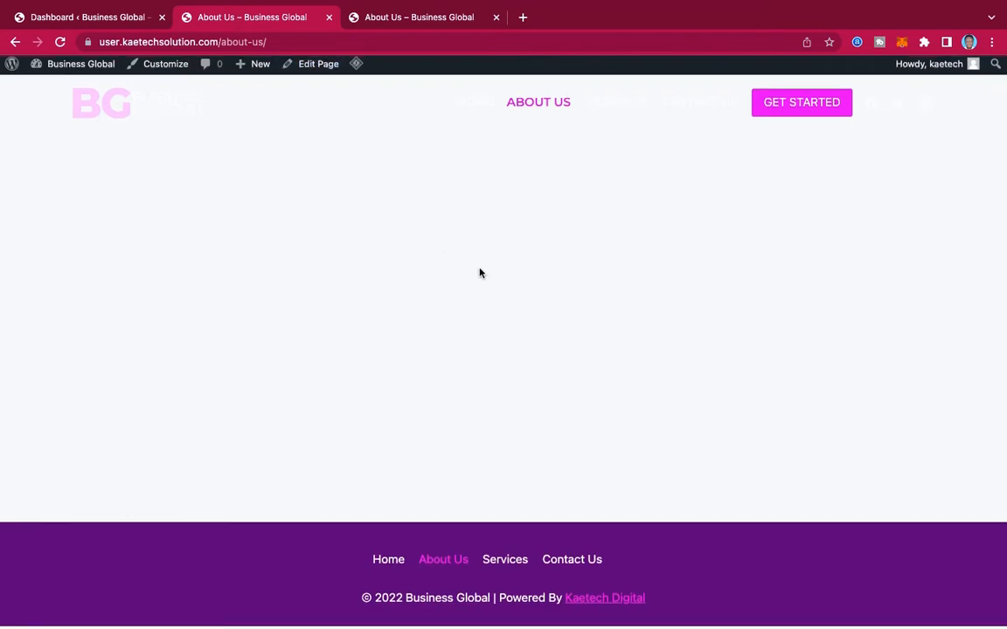
pyautogui.click(462, 105)
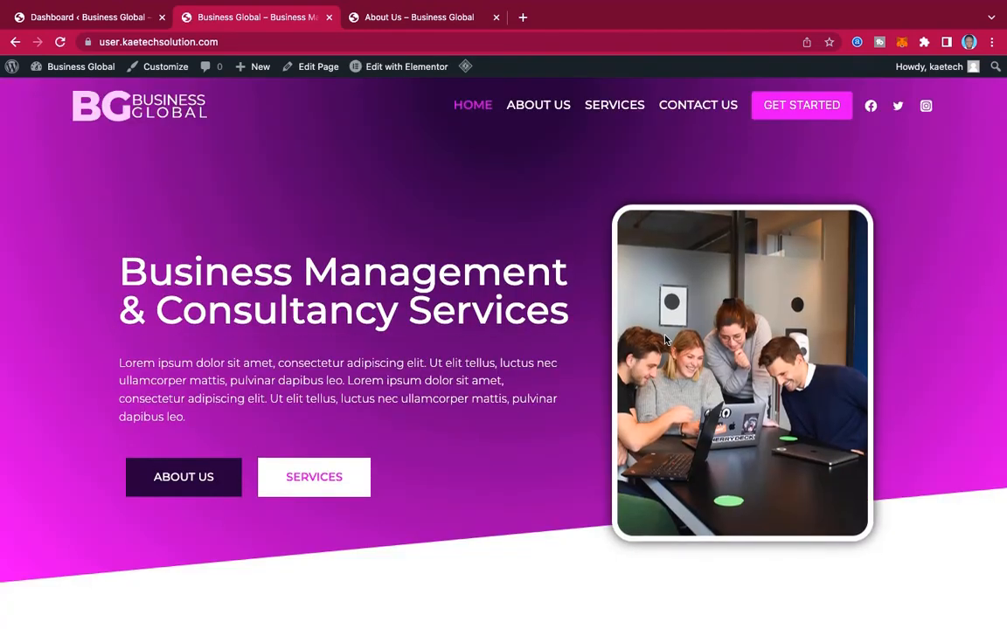
pyautogui.scroll(-5, 665, 340)
pyautogui.scroll(-15, 665, 340)
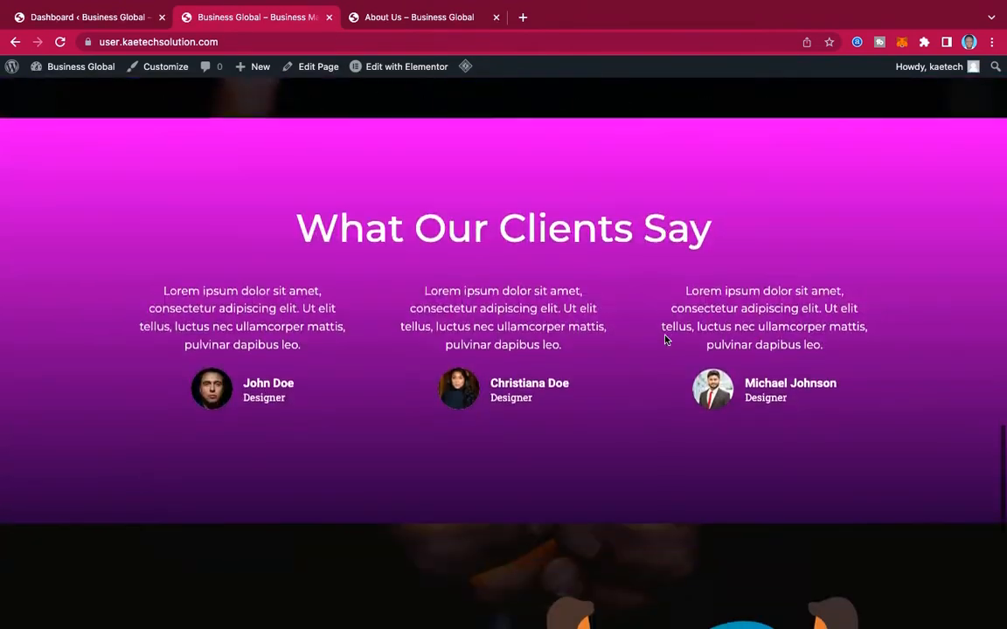
pyautogui.scroll(20, 665, 339)
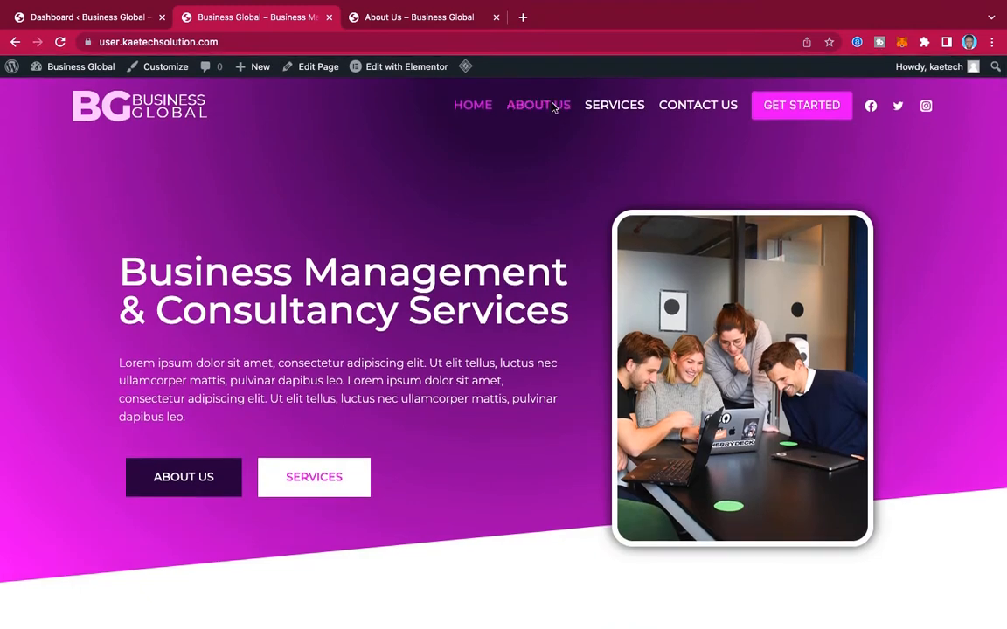
# Open the site's empty About Us page for editing in Elementor.
pyautogui.click(551, 108)
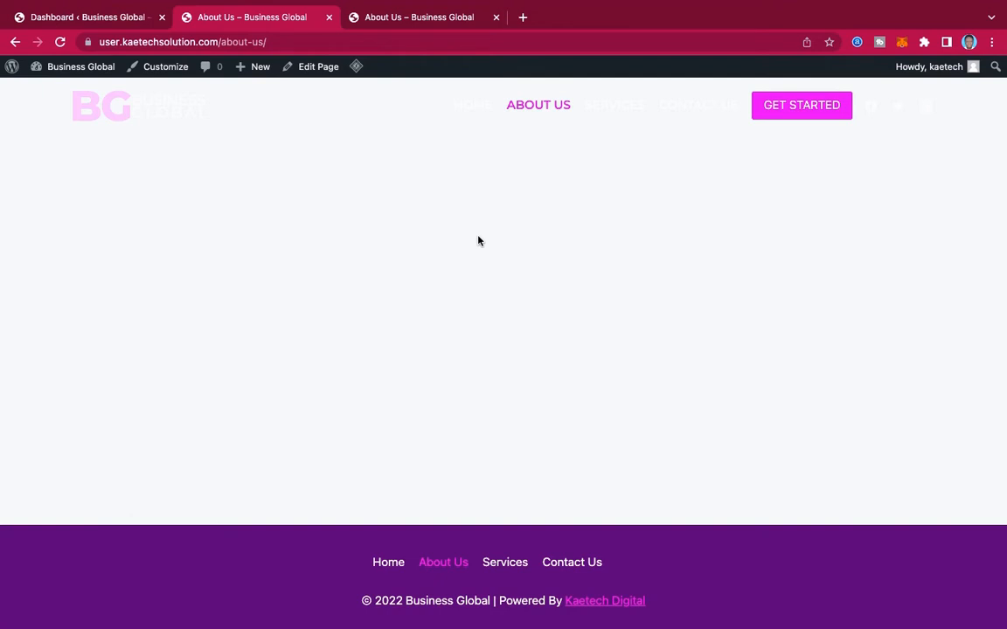
pyautogui.click(325, 69)
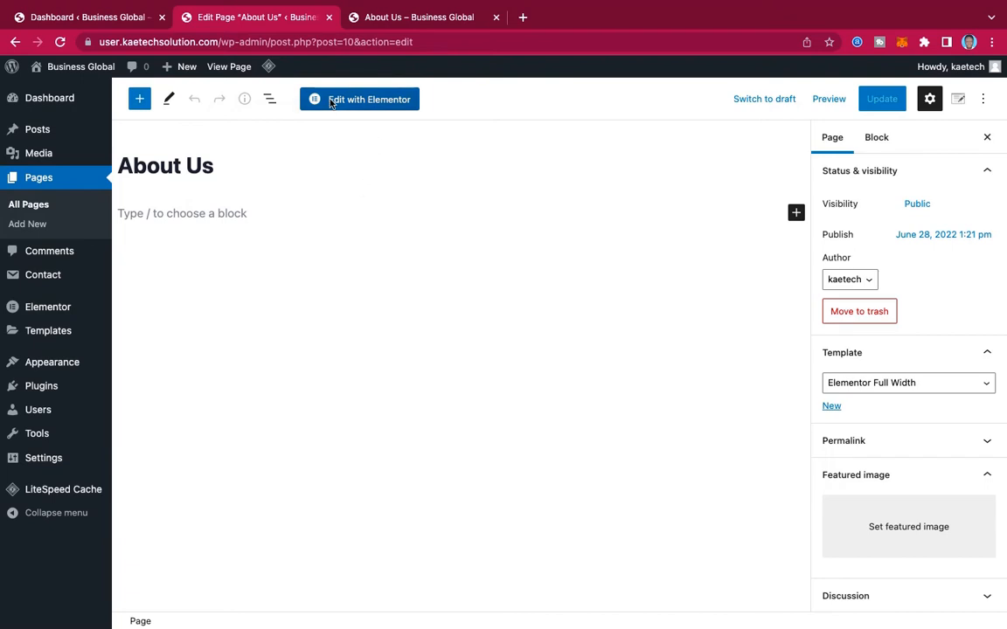
pyautogui.click(367, 100)
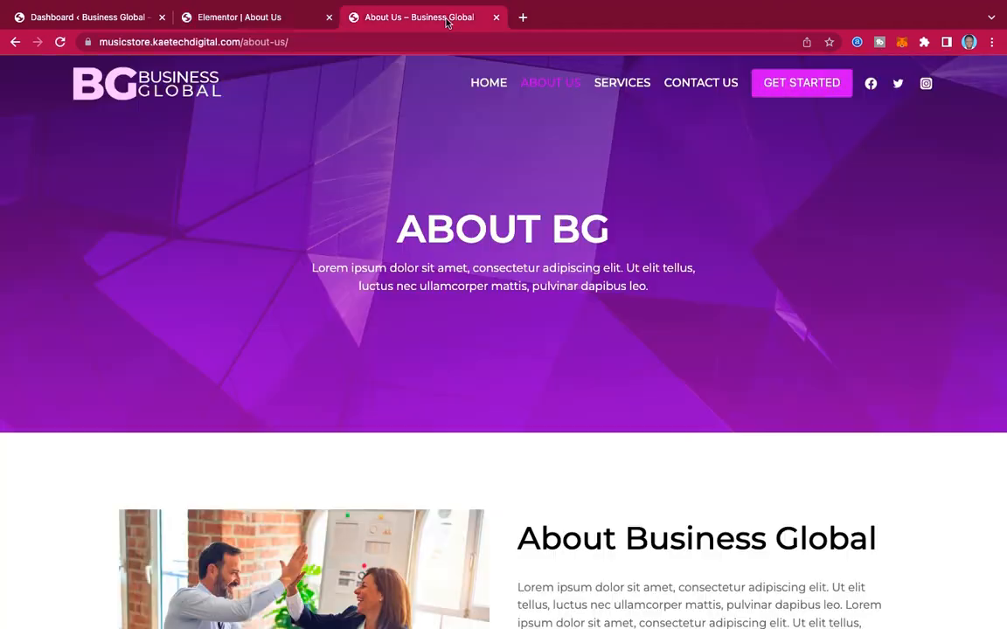
# Review the demo About Us page again from its ABOUT BG banner to the footer as the layout reference.
pyautogui.click(403, 17)
pyautogui.scroll(-1, 857, 359)
pyautogui.scroll(-7, 856, 359)
pyautogui.scroll(3, 857, 359)
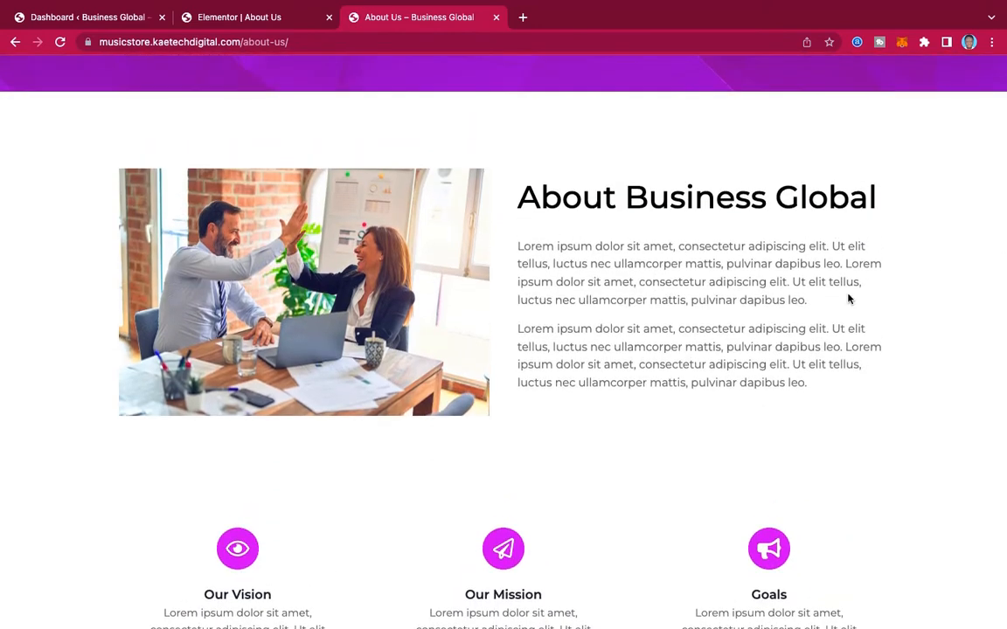
pyautogui.scroll(-5, 844, 306)
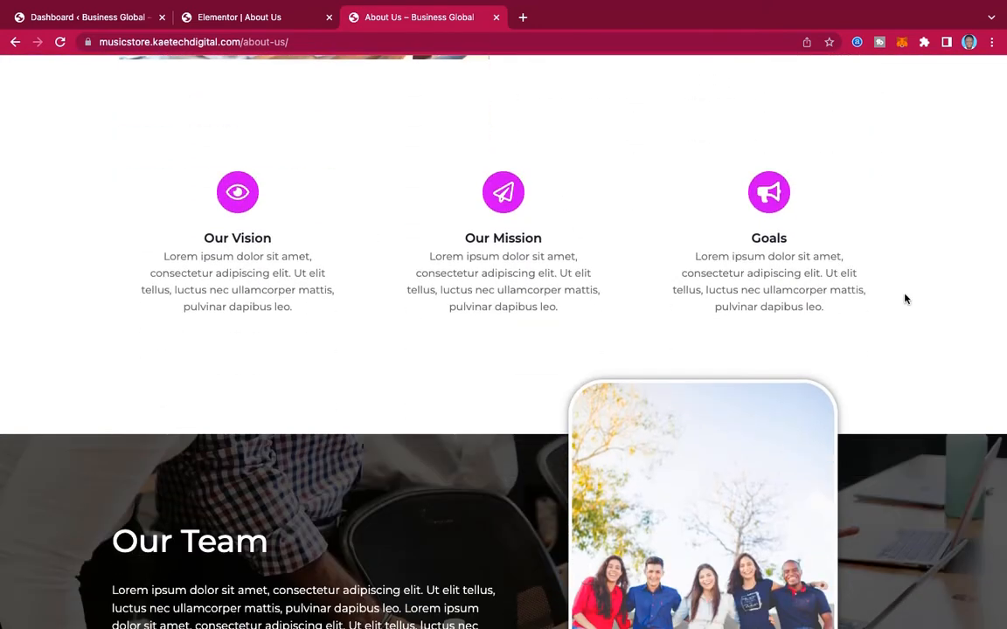
pyautogui.scroll(-5, 906, 298)
pyautogui.scroll(-6, 909, 276)
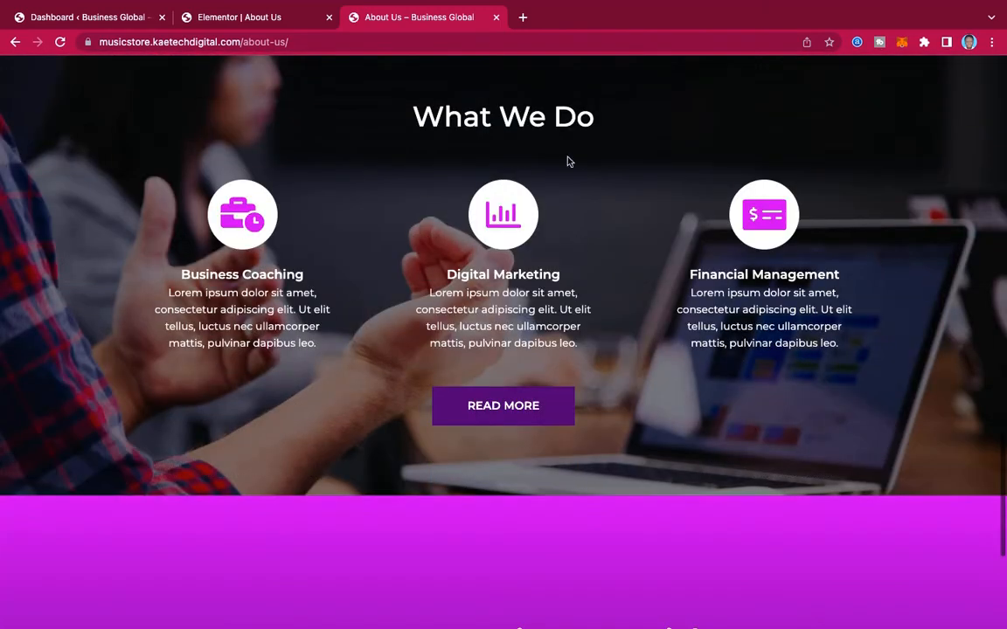
pyautogui.scroll(-5, 688, 420)
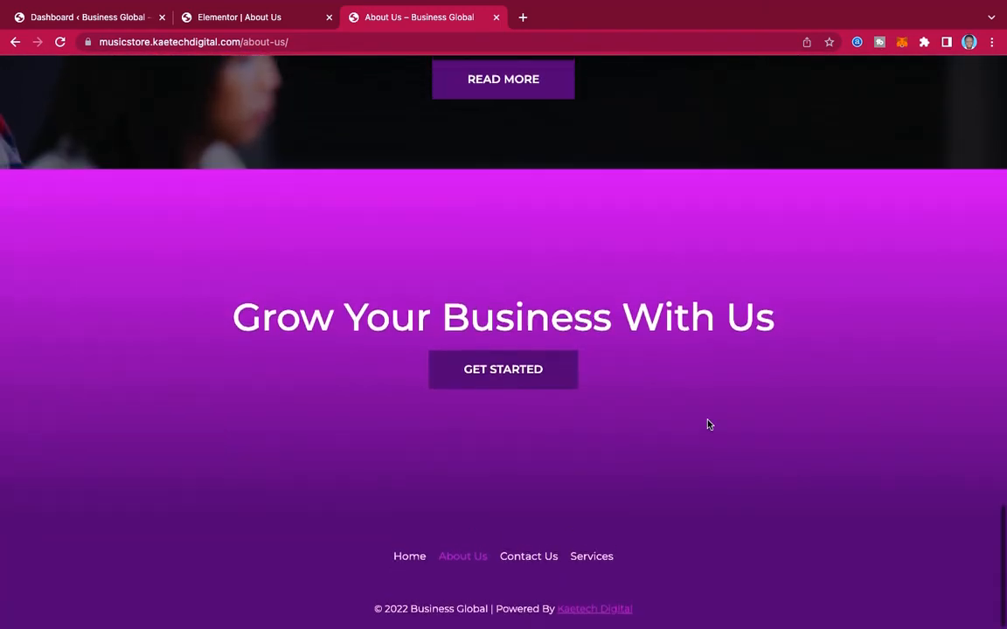
pyautogui.scroll(20, 708, 423)
pyautogui.scroll(-3, 704, 437)
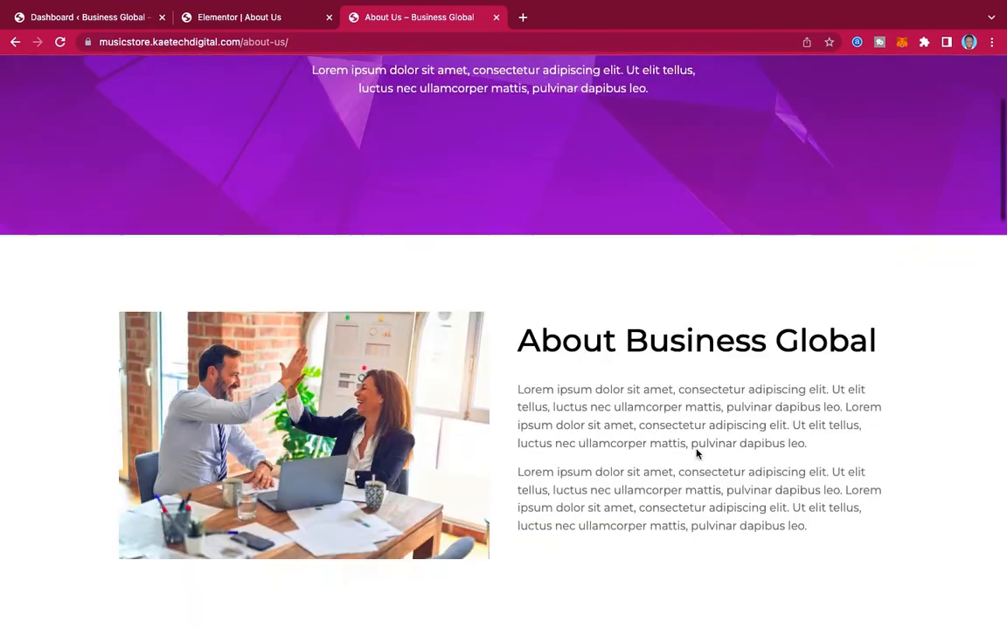
pyautogui.scroll(-10, 696, 451)
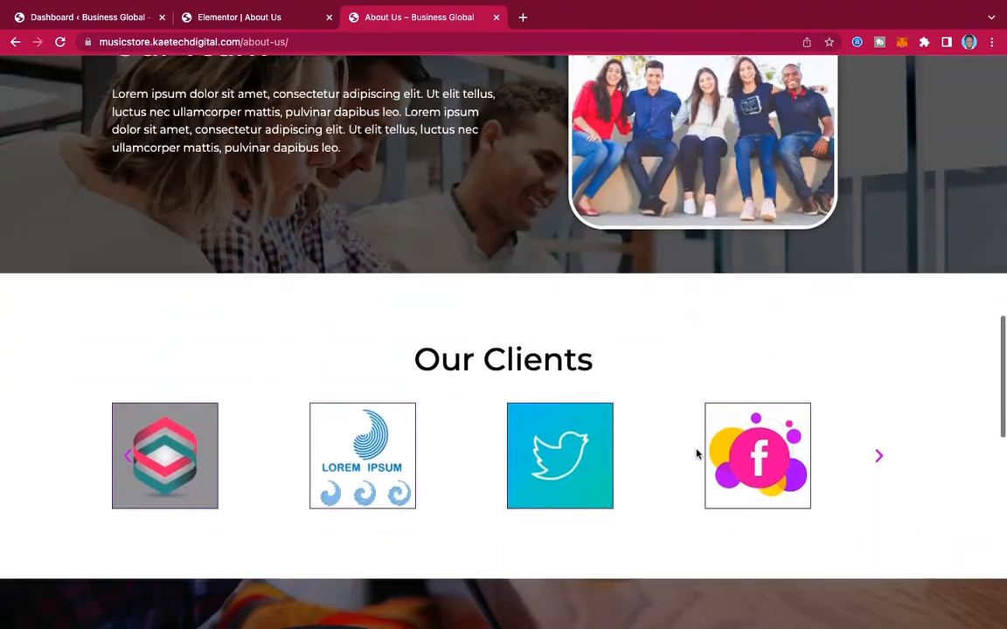
pyautogui.scroll(-10, 697, 453)
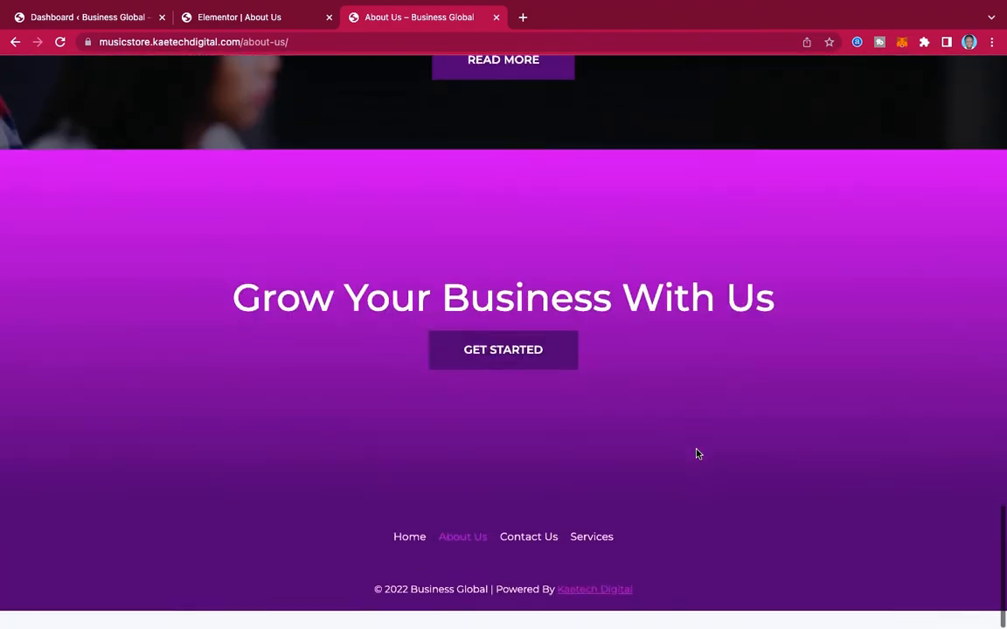
pyautogui.scroll(20, 698, 454)
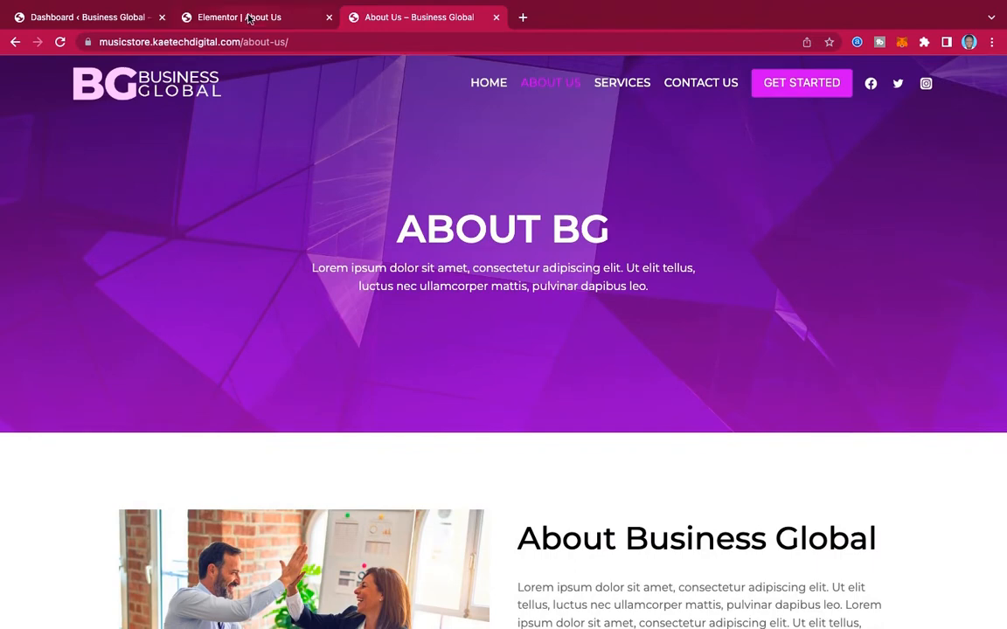
# Return to the Elementor editor and add a single-column section to the About Us page.
pyautogui.click(251, 19)
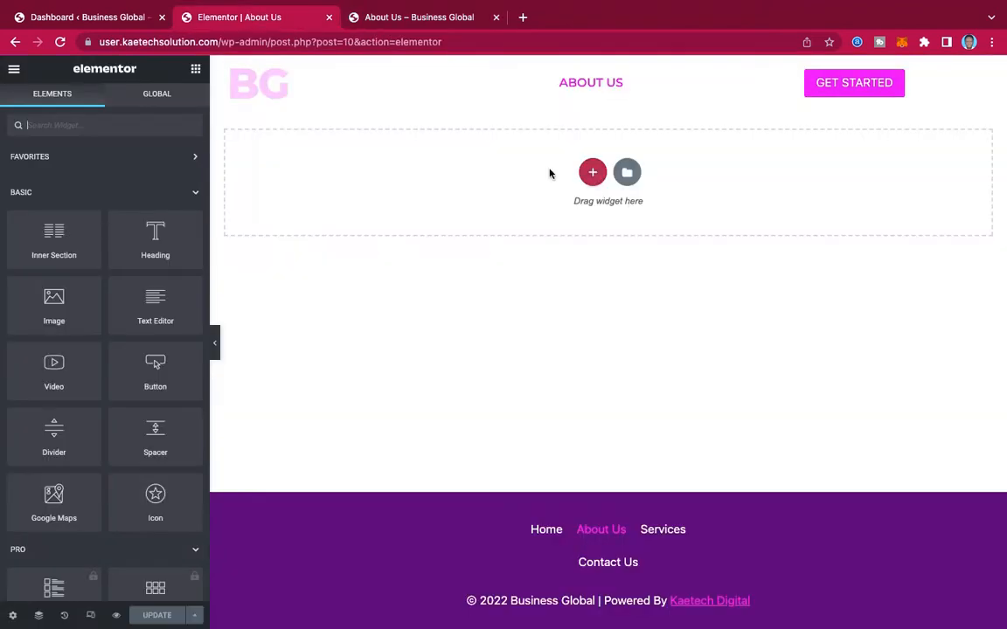
pyautogui.click(593, 172)
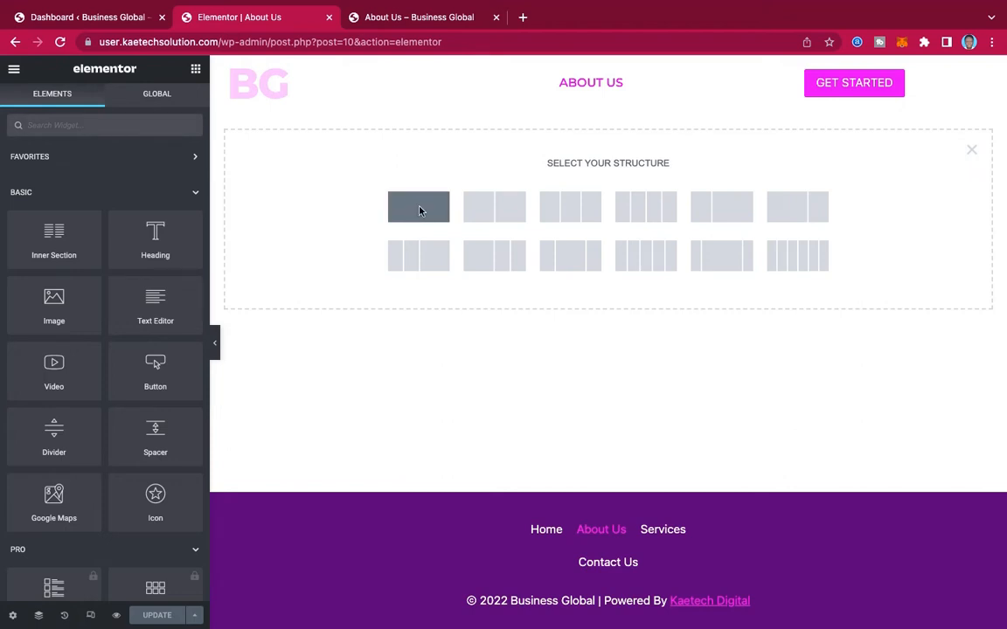
pyautogui.click(419, 210)
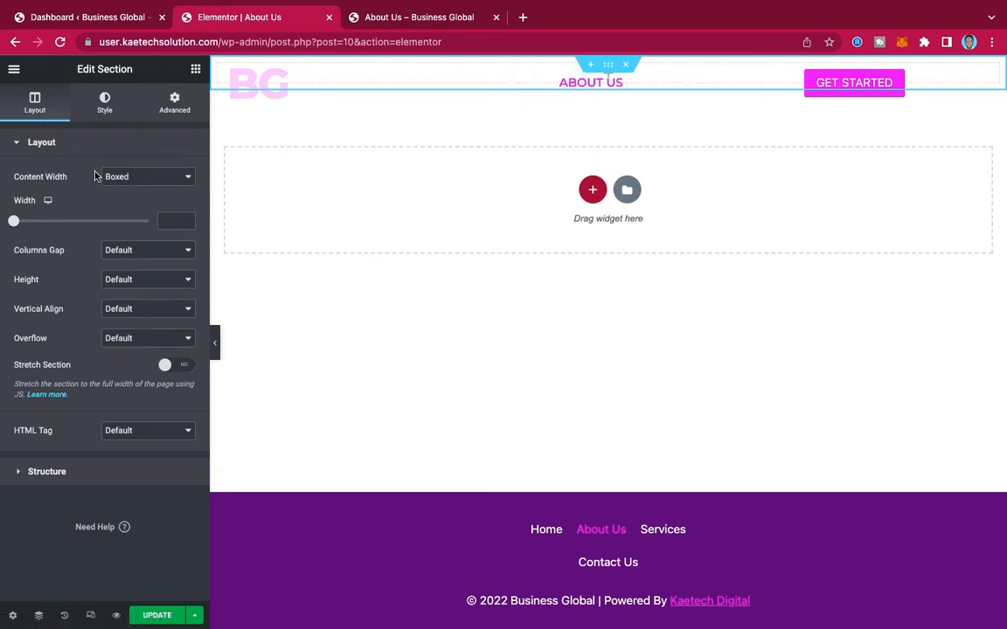
# Set the new section's columns gap to No Gap and its height to Min Height.
pyautogui.click(134, 258)
pyautogui.click(77, 259)
pyautogui.click(144, 279)
pyautogui.click(140, 310)
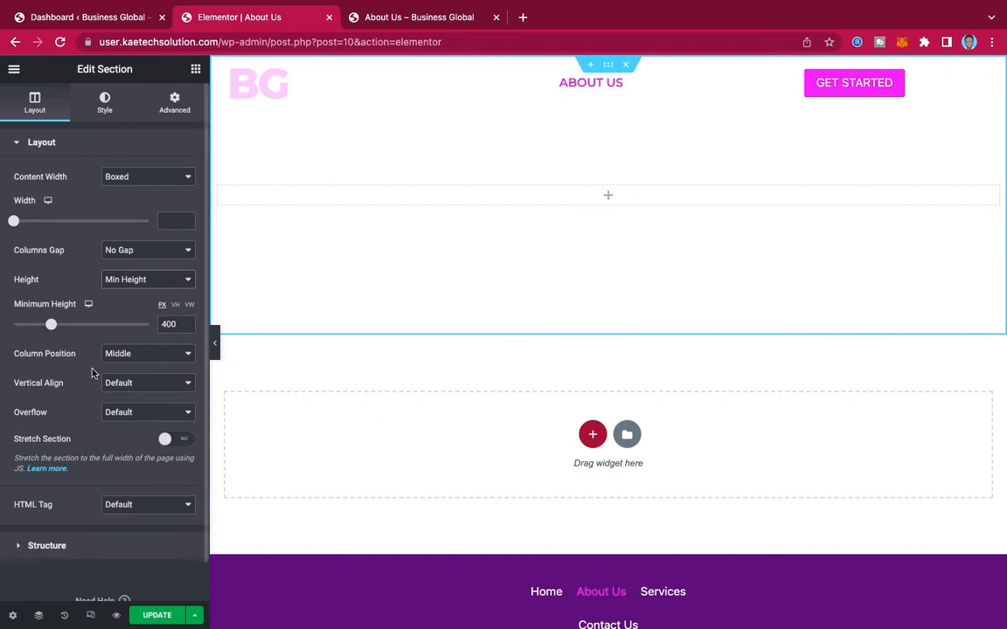
# Give the section a classic background using the blue glass-facade image hector-j-rivas-1FxMET2U5dU-unsplash-2.jpg from the media library.
pyautogui.click(105, 107)
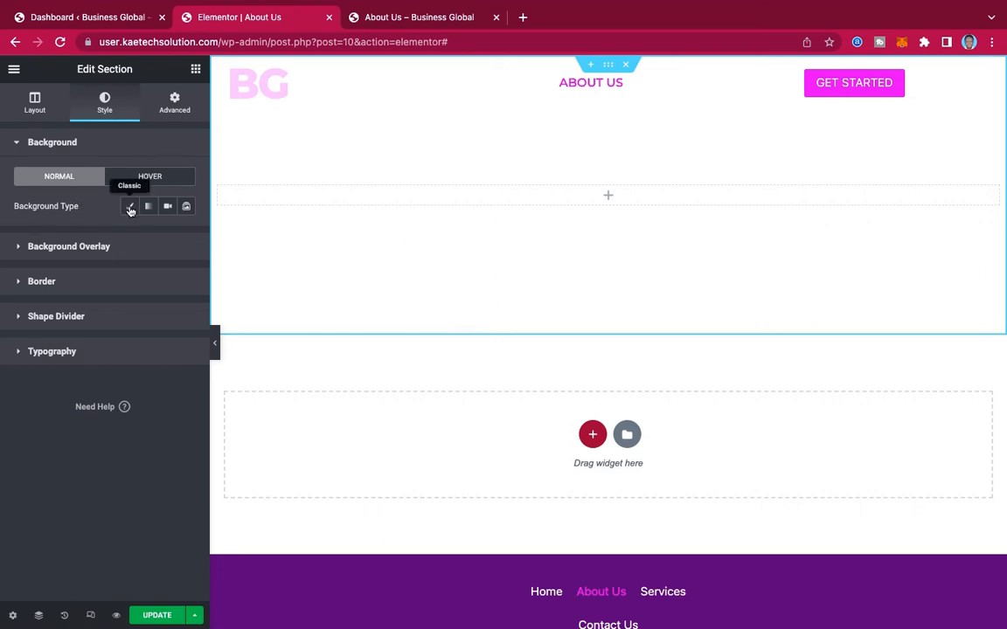
pyautogui.click(129, 207)
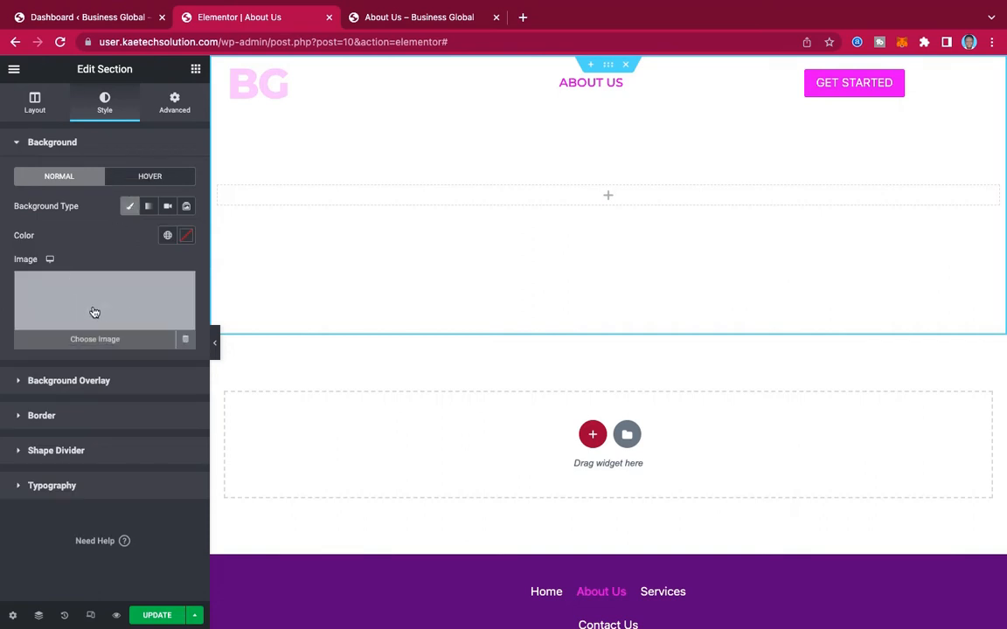
pyautogui.click(93, 311)
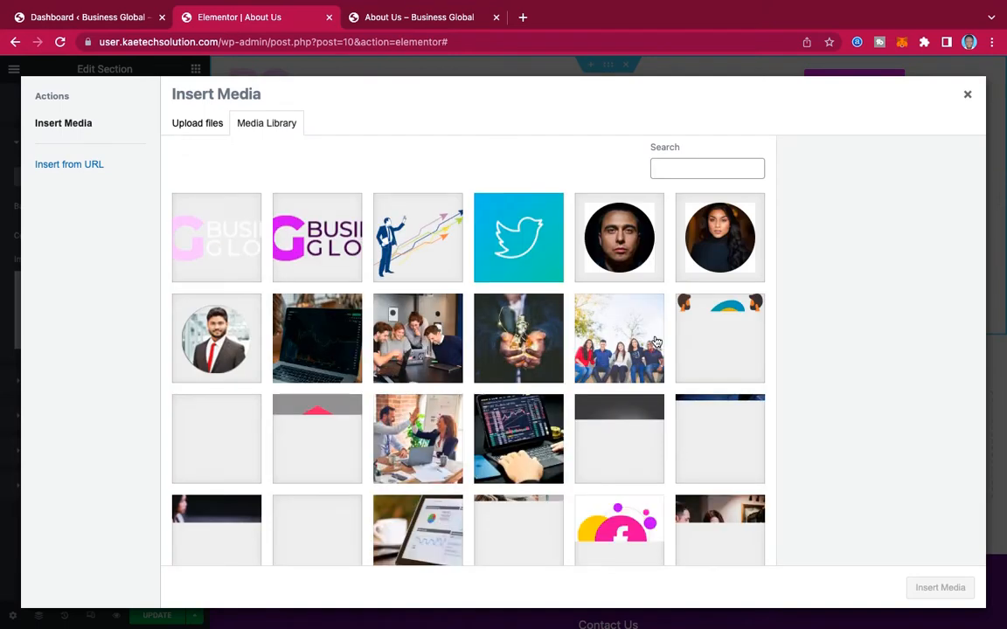
pyautogui.scroll(-1, 656, 341)
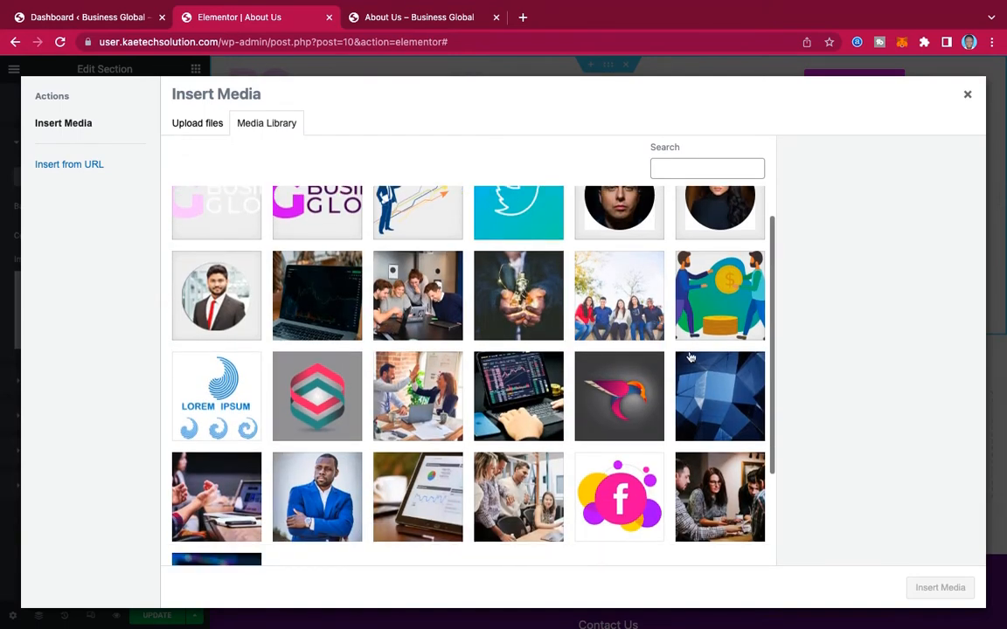
pyautogui.click(732, 390)
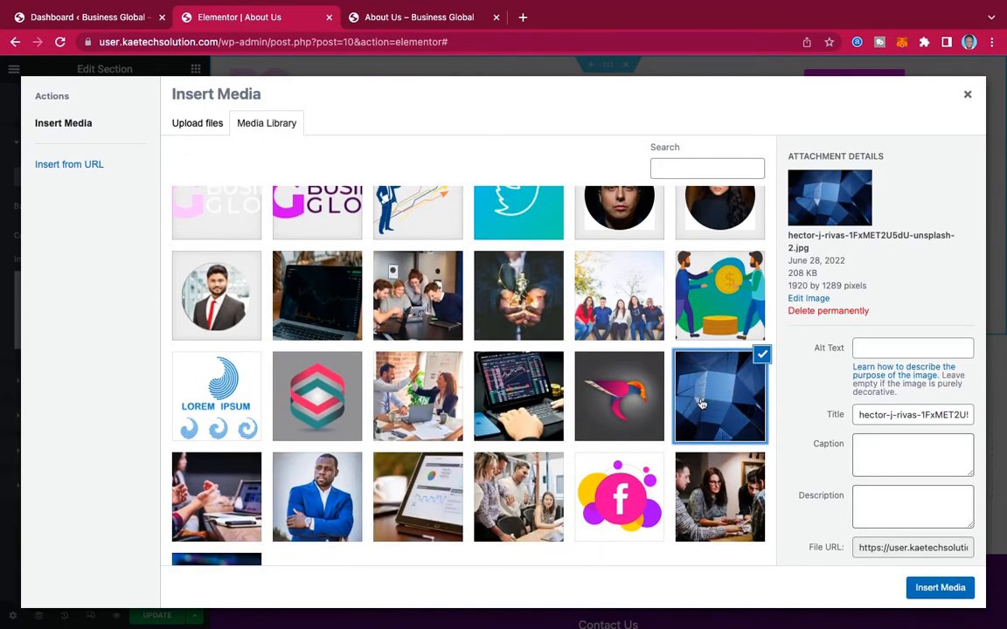
pyautogui.click(938, 591)
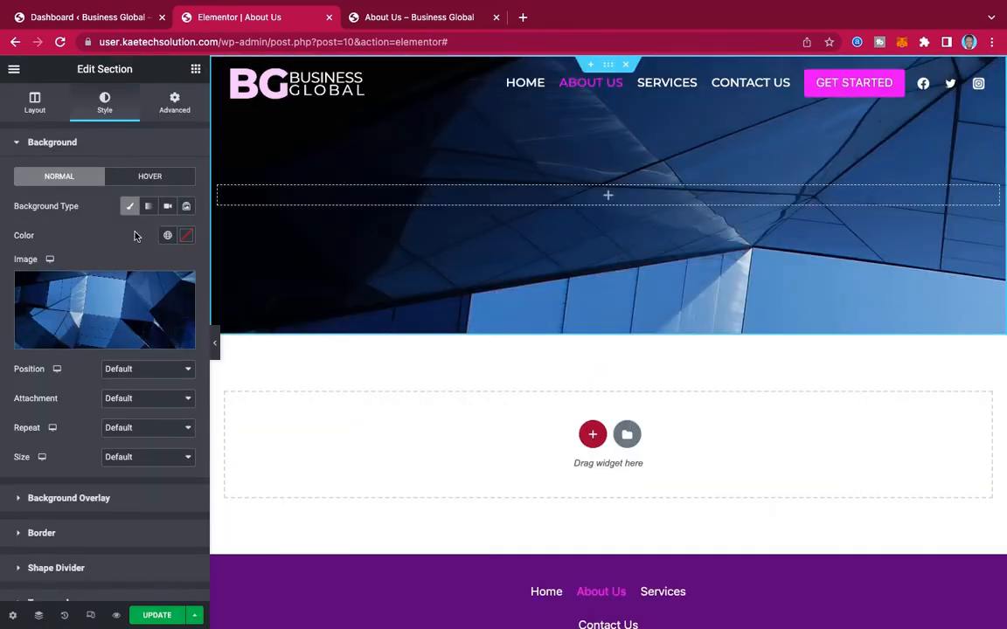
# Set the background image's position to Center Center, its repeat to No-repeat and its size to Cover.
pyautogui.moveTo(94, 322)
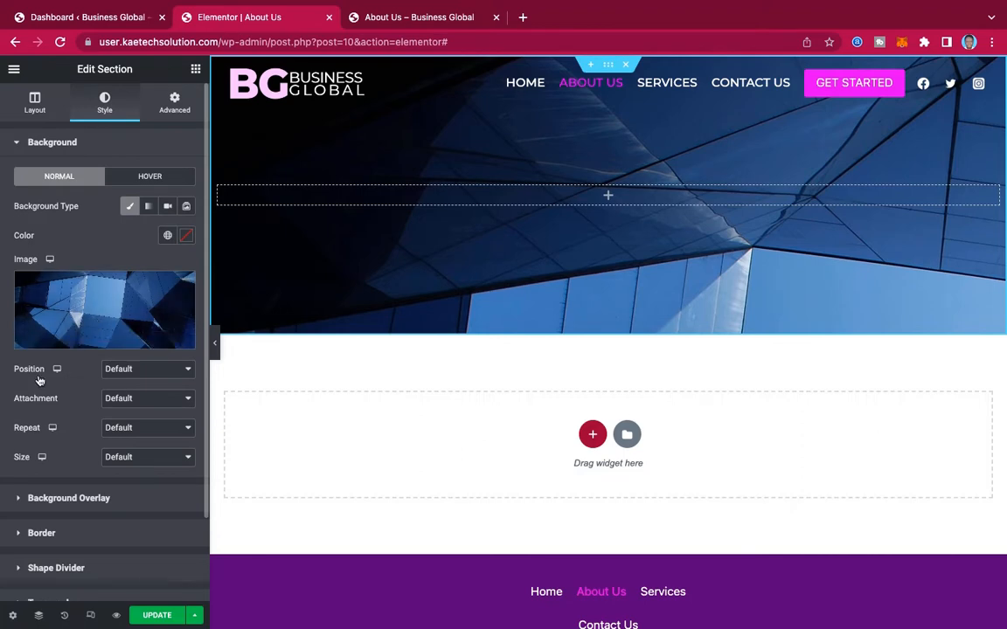
pyautogui.click(142, 371)
pyautogui.click(138, 383)
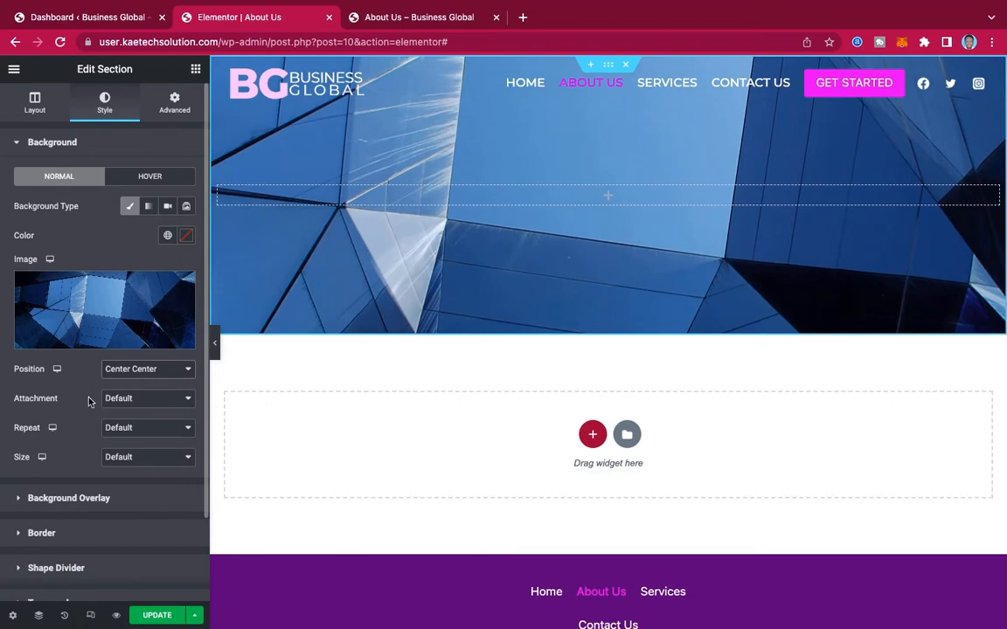
pyautogui.click(150, 433)
pyautogui.click(150, 442)
pyautogui.click(144, 458)
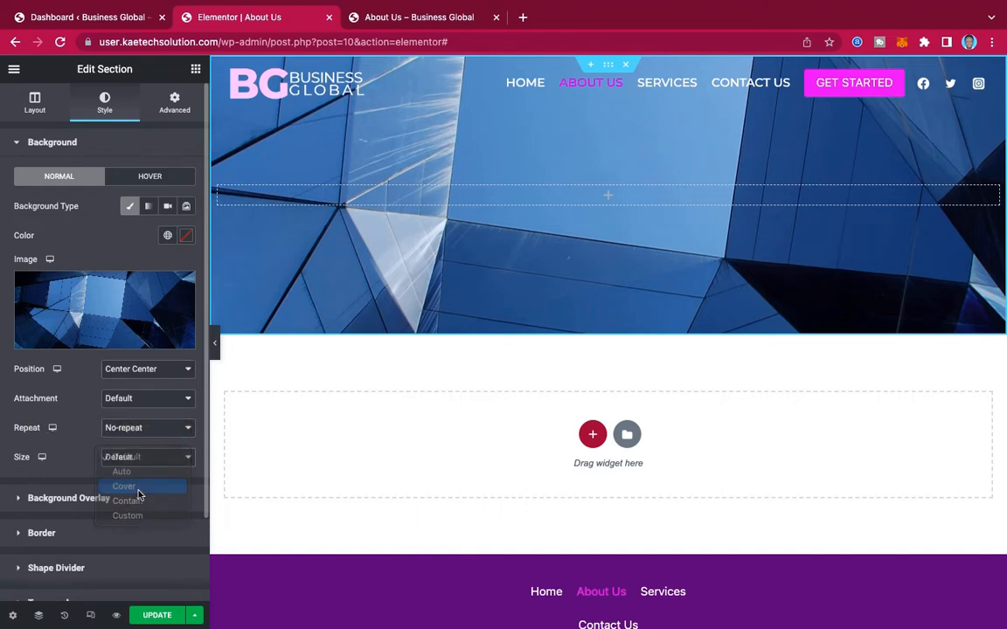
pyautogui.click(137, 490)
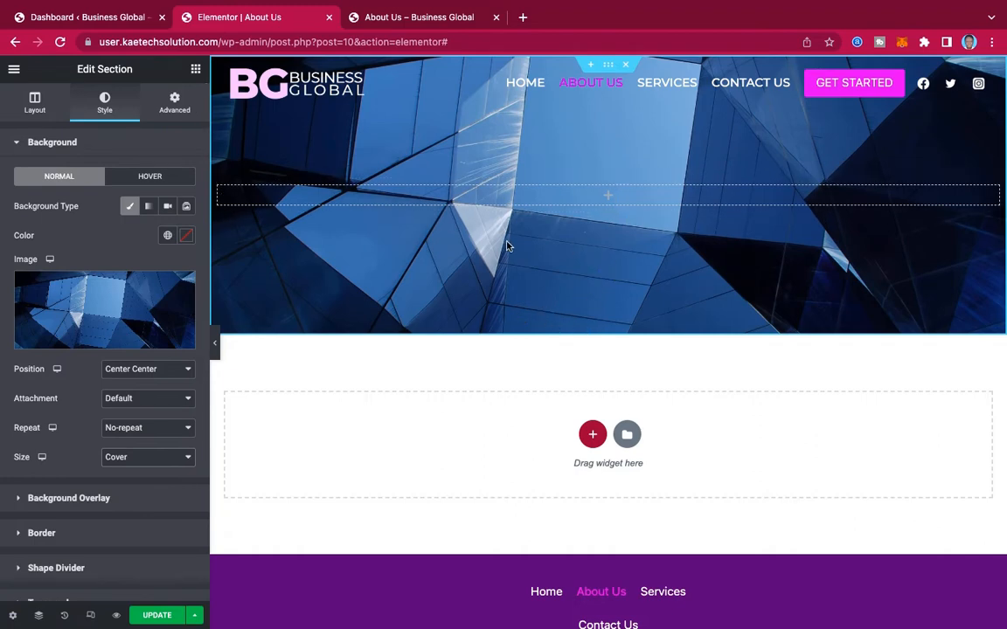
# Using the demo banner as reference, add a gradient background overlay to the section with purple #AA29F2 as its second color.
pyautogui.click(425, 17)
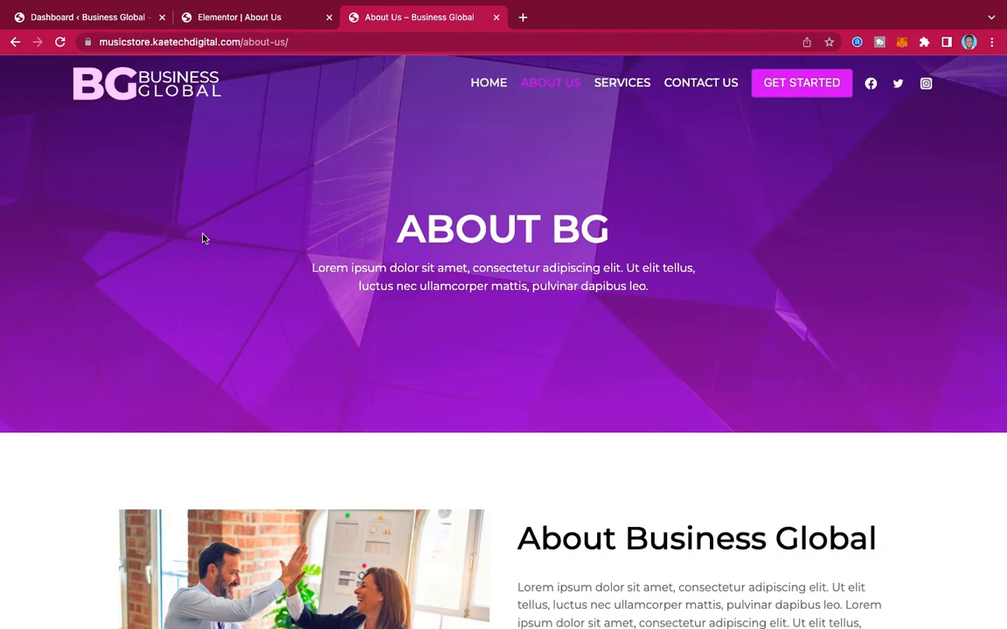
pyautogui.click(234, 18)
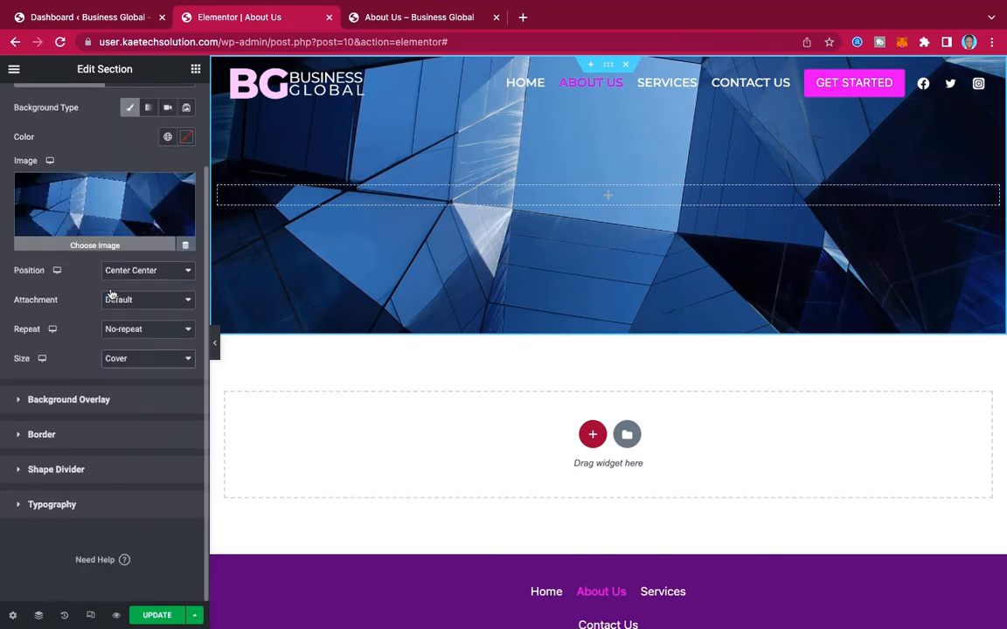
pyautogui.click(65, 399)
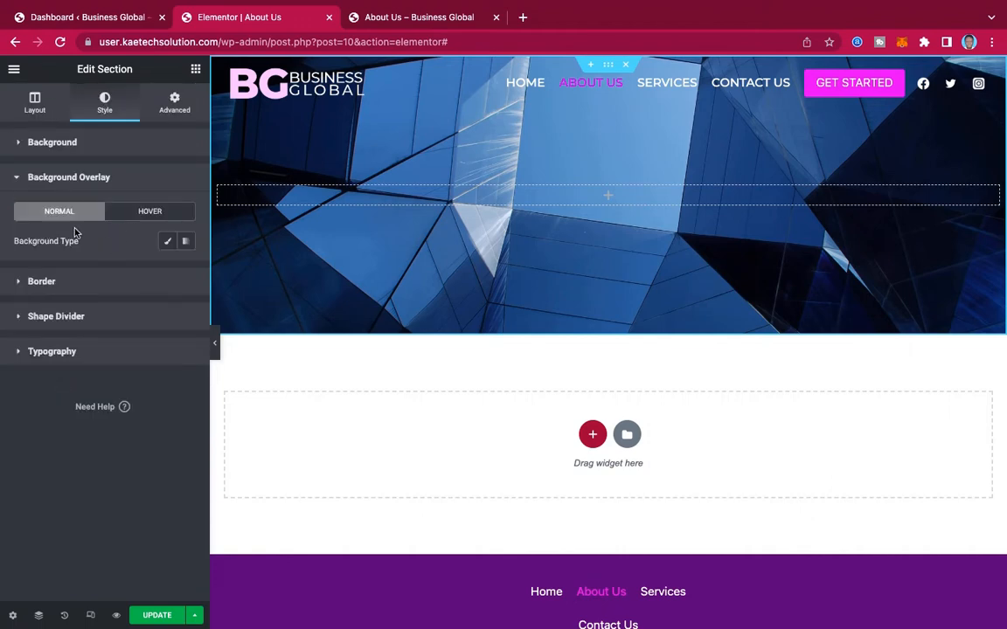
pyautogui.click(186, 243)
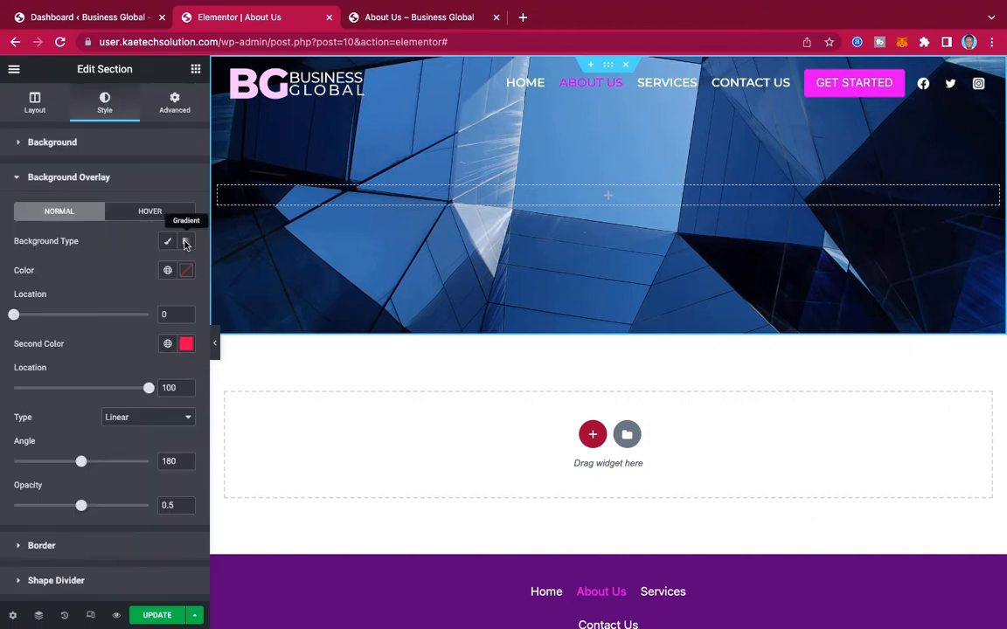
pyautogui.click(398, 18)
pyautogui.click(269, 21)
pyautogui.click(187, 345)
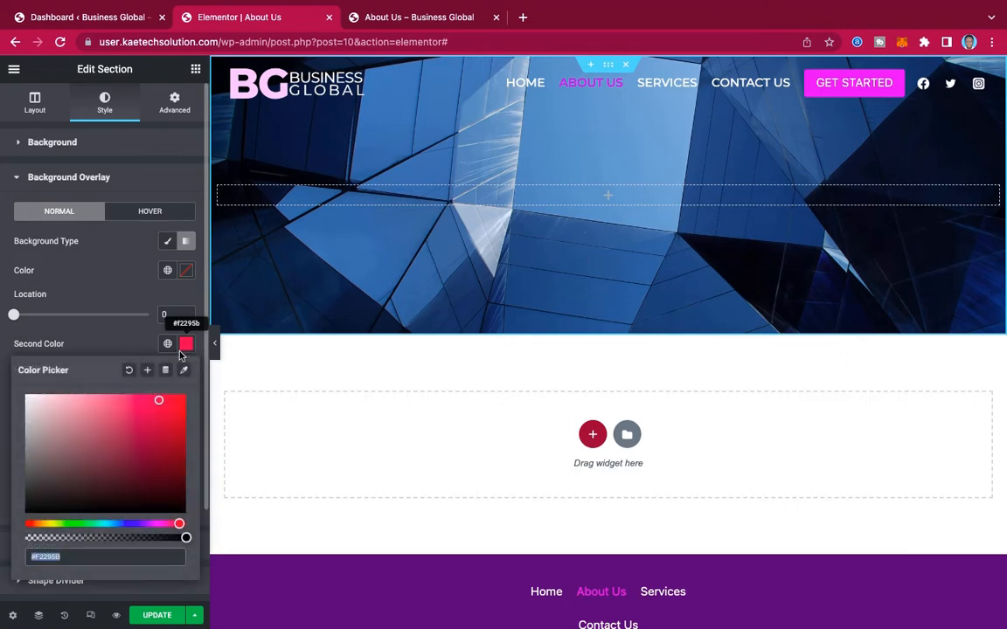
pyautogui.click(150, 524)
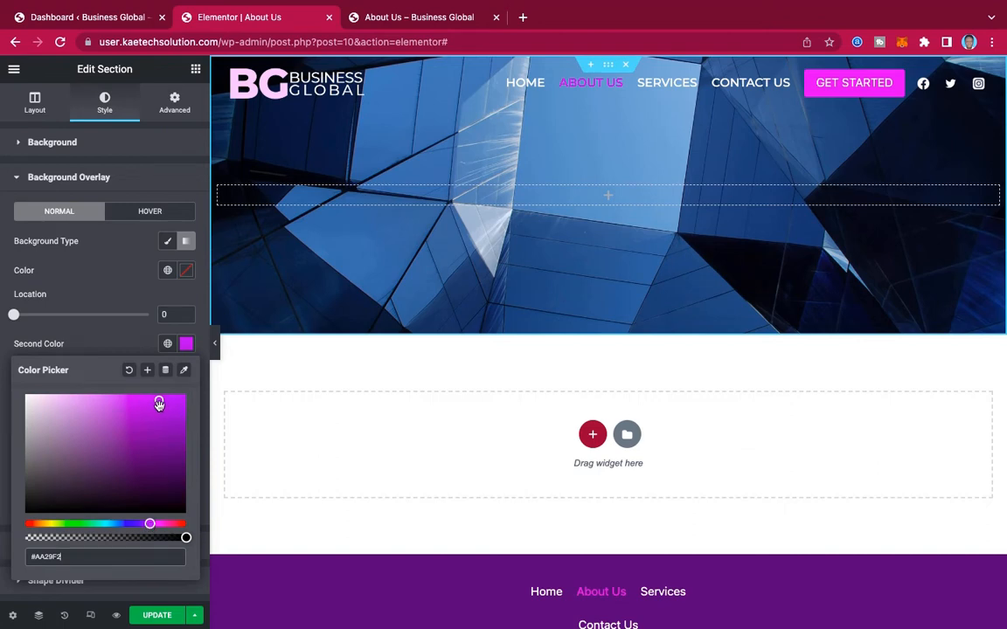
# Set the first color of the section's gradient overlay to a bright magenta.
pyautogui.click(186, 270)
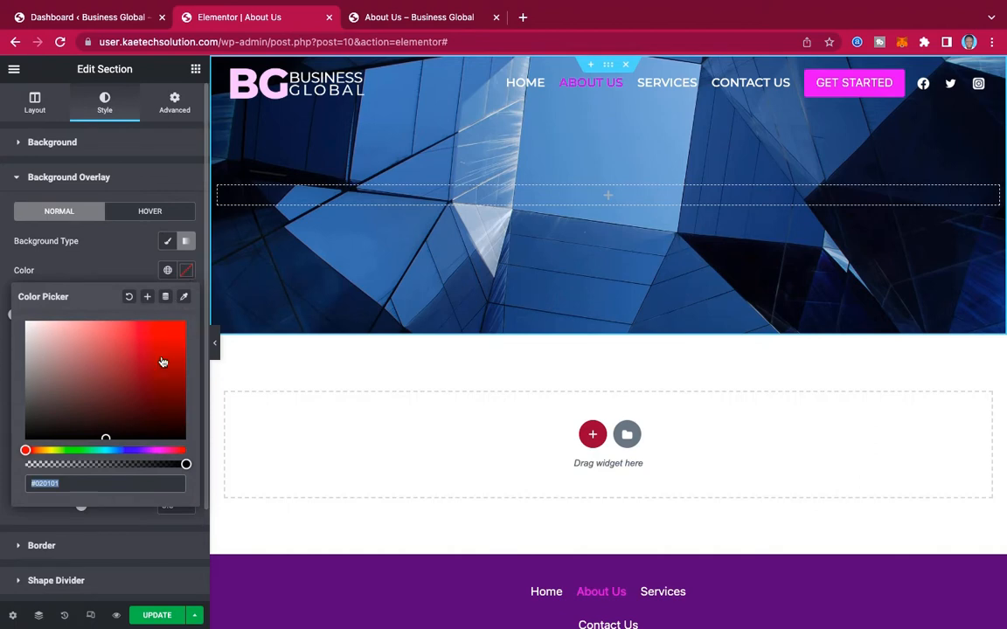
pyautogui.click(160, 450)
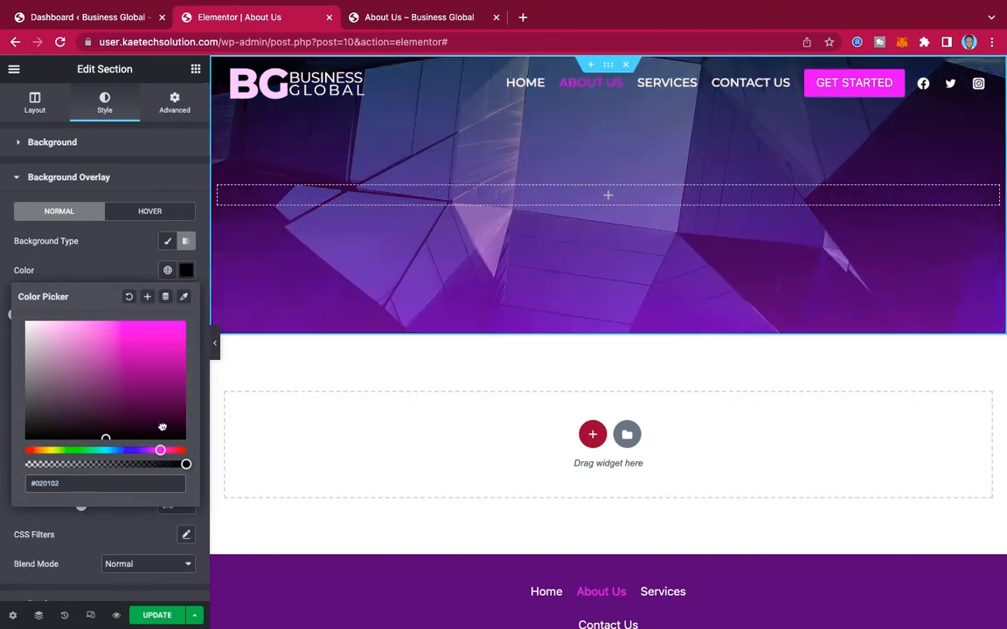
pyautogui.click(175, 346)
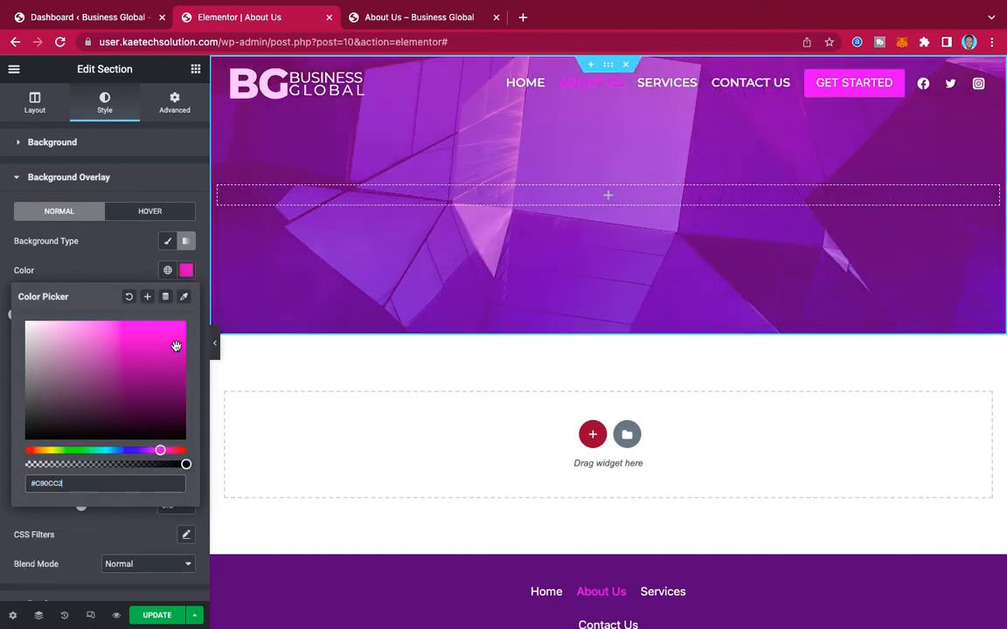
pyautogui.moveTo(176, 346); pyautogui.dragTo(181, 343)
pyautogui.click(98, 236)
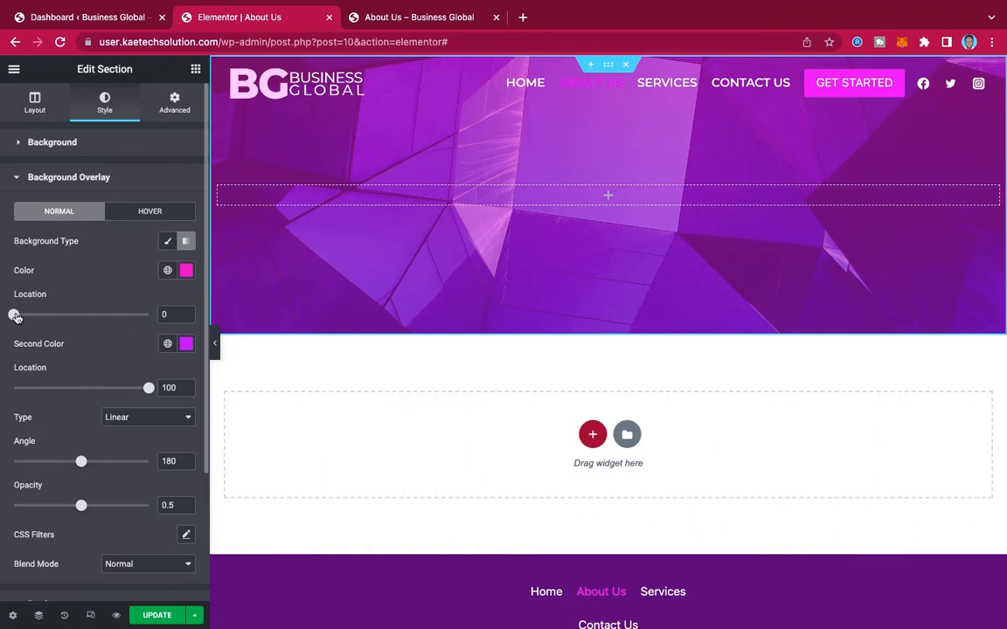
# Set the location of the overlay gradient's first color to 63.
pyautogui.moveTo(15, 316); pyautogui.dragTo(99, 315)
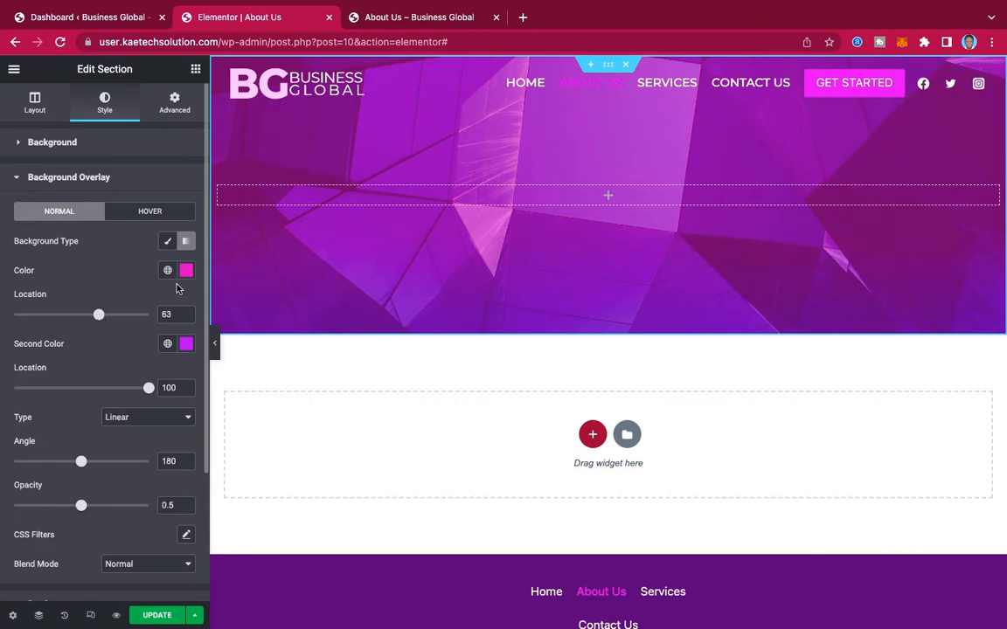
pyautogui.scroll(-3, 107, 467)
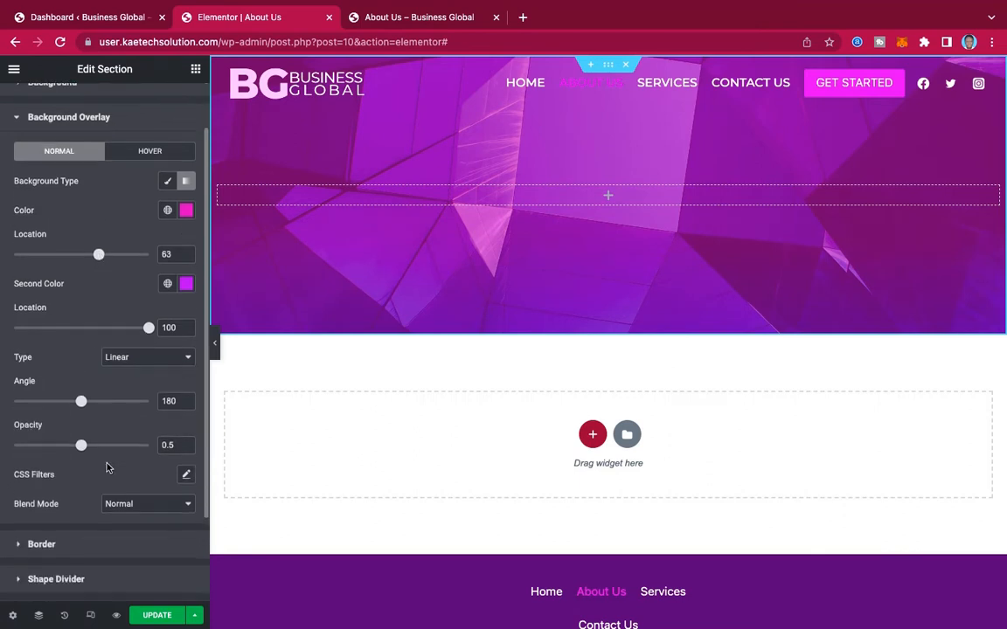
pyautogui.moveTo(81, 375)
pyautogui.mouseDown()
pyautogui.moveTo(114, 377)
pyautogui.moveTo(62, 380)
pyautogui.moveTo(82, 378)
pyautogui.mouseUp()
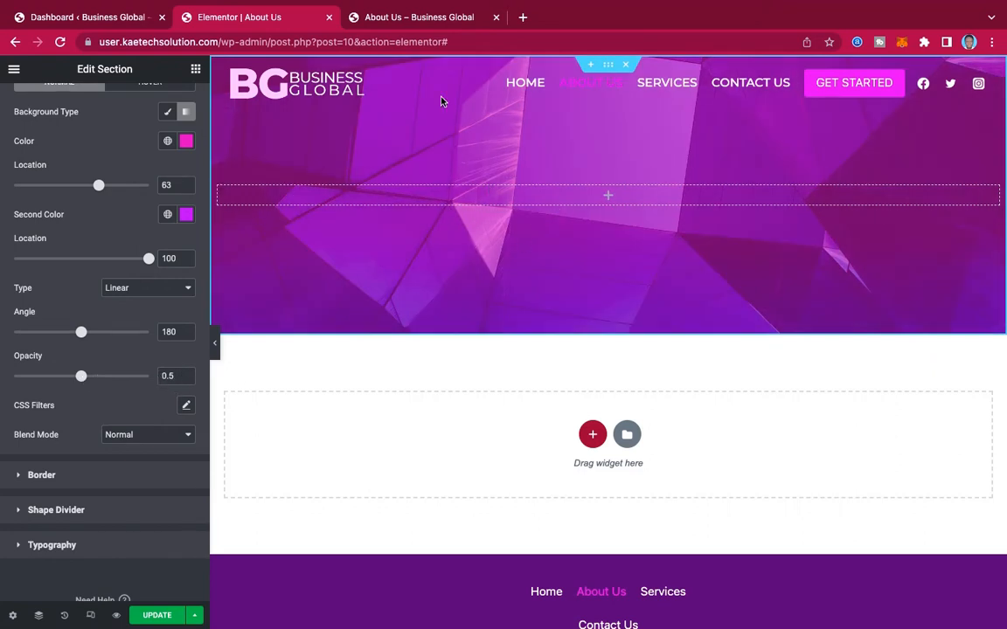
# Compare with the demo banner, set the section's minimum height to 500 px and preview the page at full width.
pyautogui.click(433, 19)
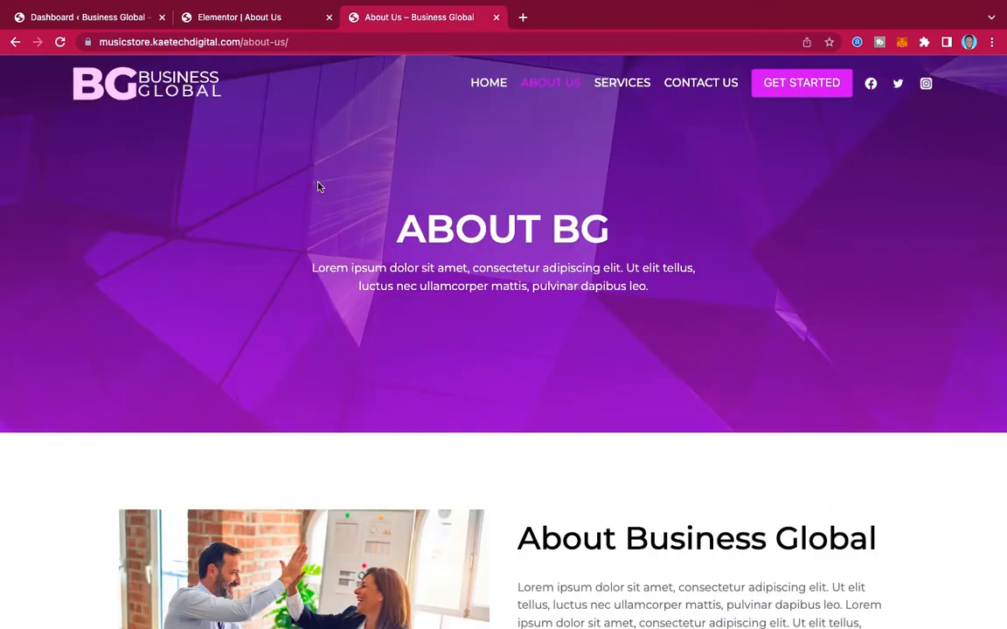
pyautogui.moveTo(398, 231); pyautogui.dragTo(657, 243)
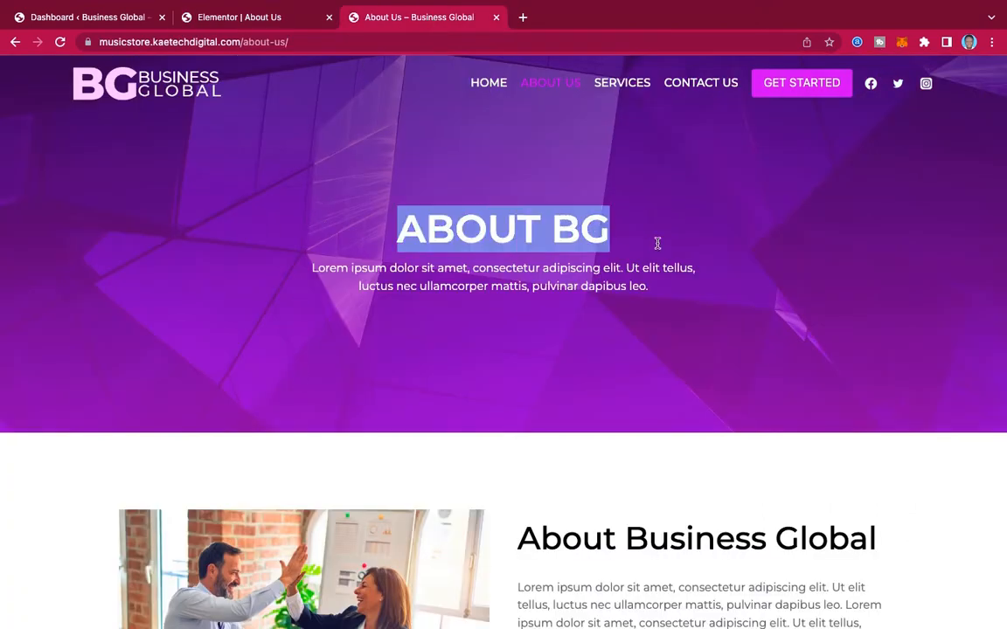
pyautogui.click(232, 17)
pyautogui.scroll(3, 98, 240)
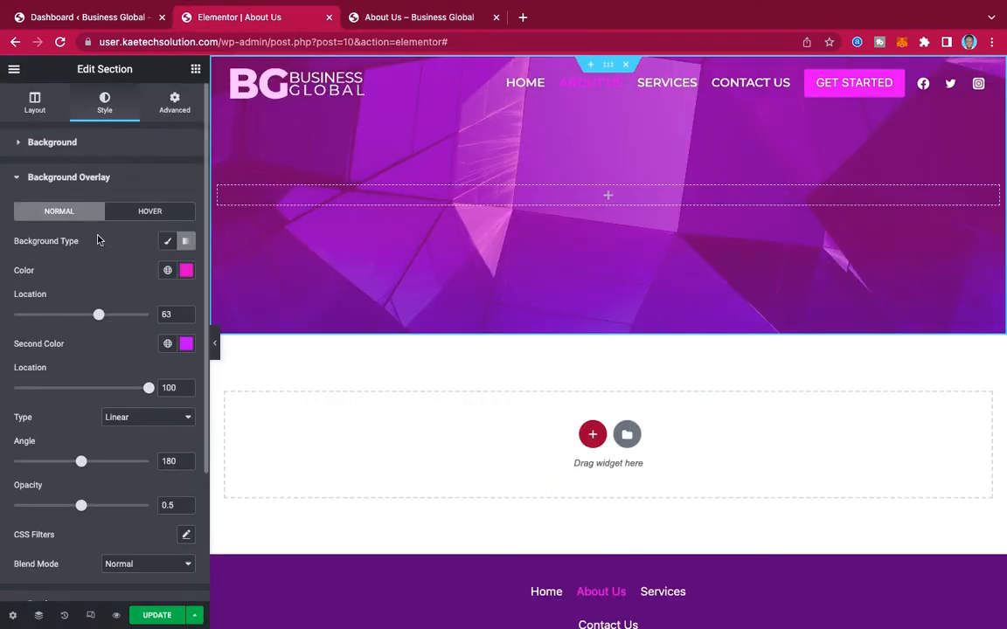
pyautogui.click(35, 102)
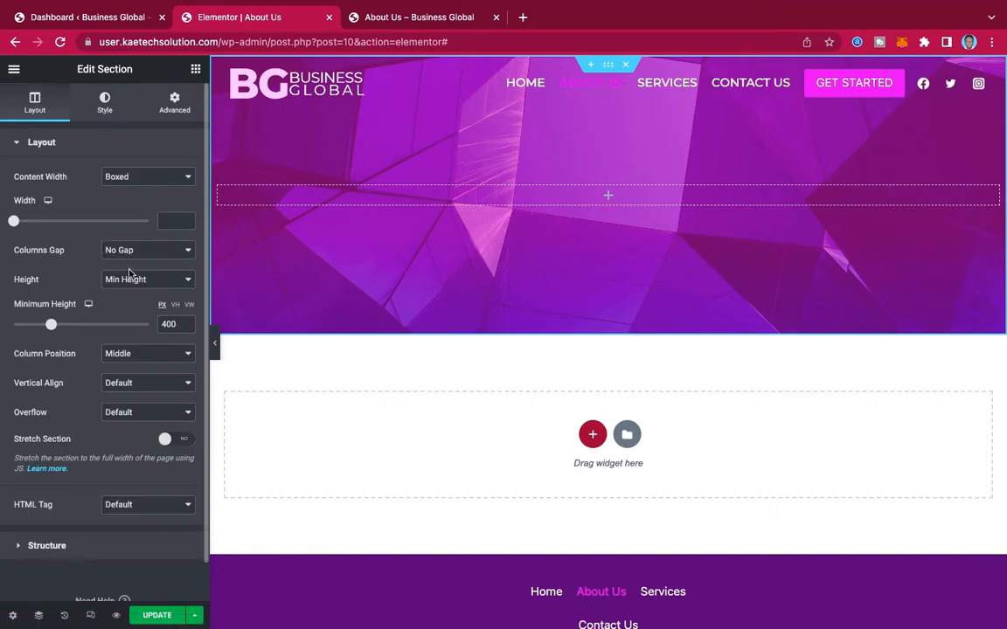
pyautogui.moveTo(166, 324); pyautogui.dragTo(150, 324)
pyautogui.write('5')
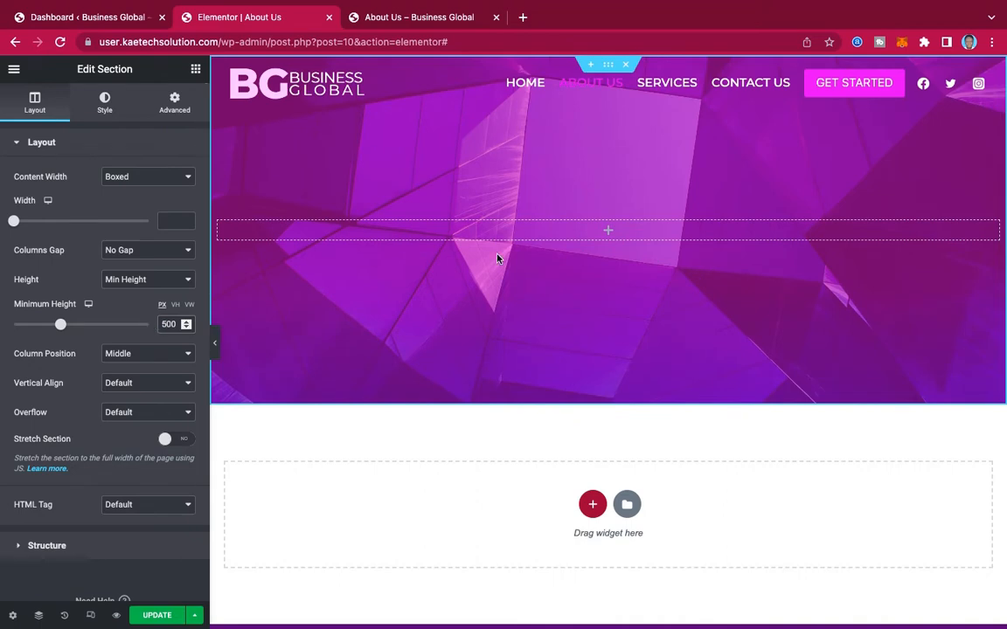
pyautogui.click(214, 343)
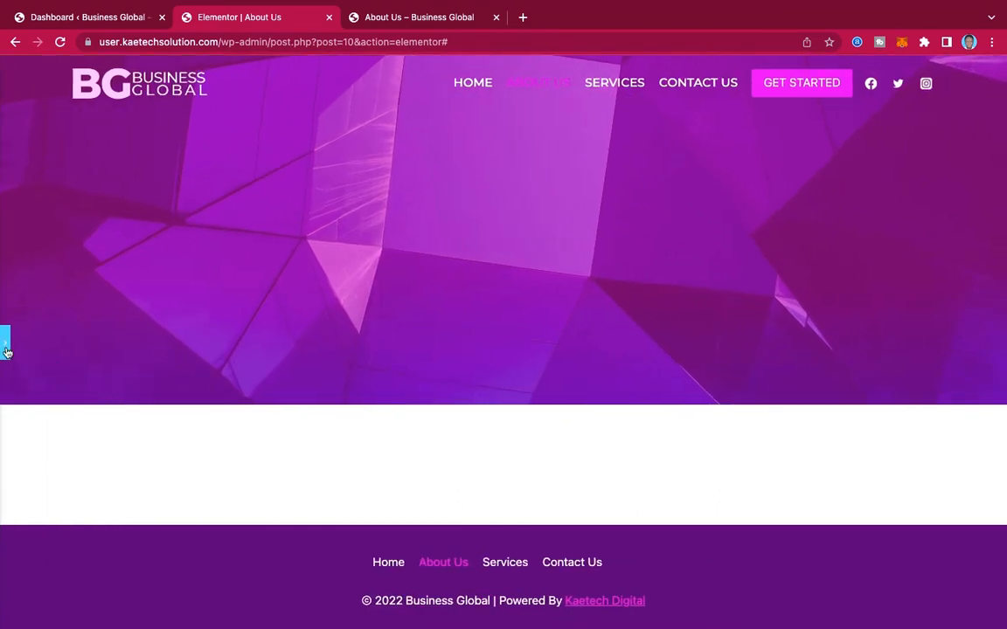
pyautogui.click(7, 342)
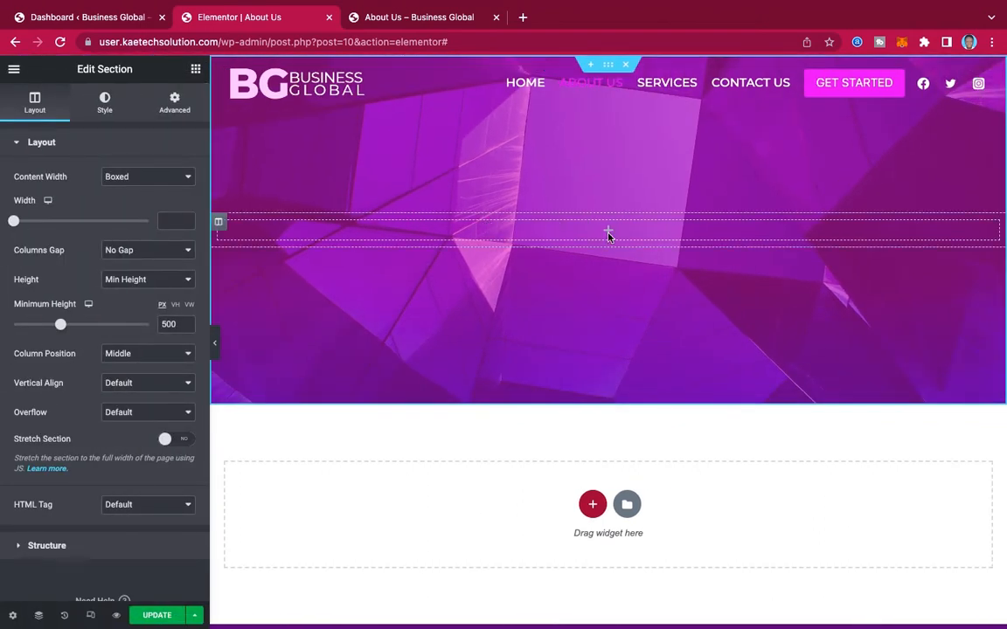
# Add a Heading widget to the banner section, title it ABOUT BG and center it.
pyautogui.click(609, 235)
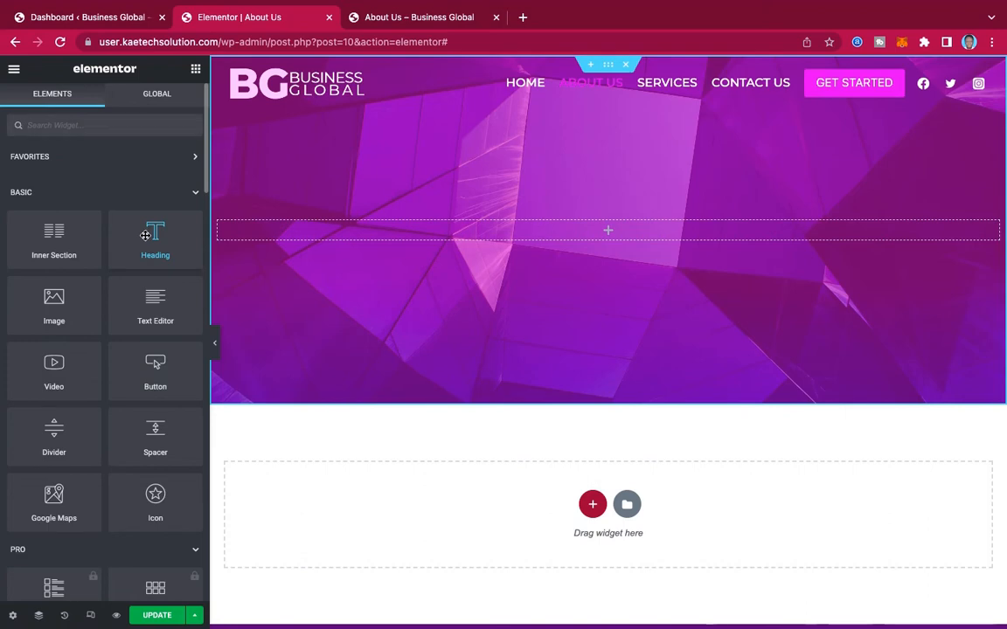
pyautogui.moveTo(145, 236); pyautogui.dragTo(598, 231)
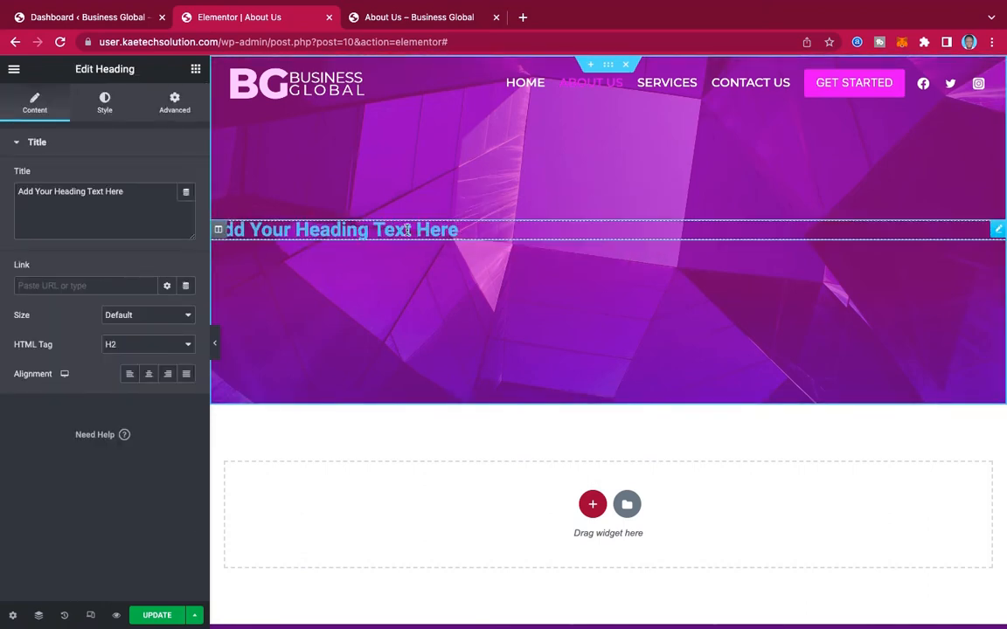
pyautogui.moveTo(130, 190); pyautogui.dragTo(2, 184)
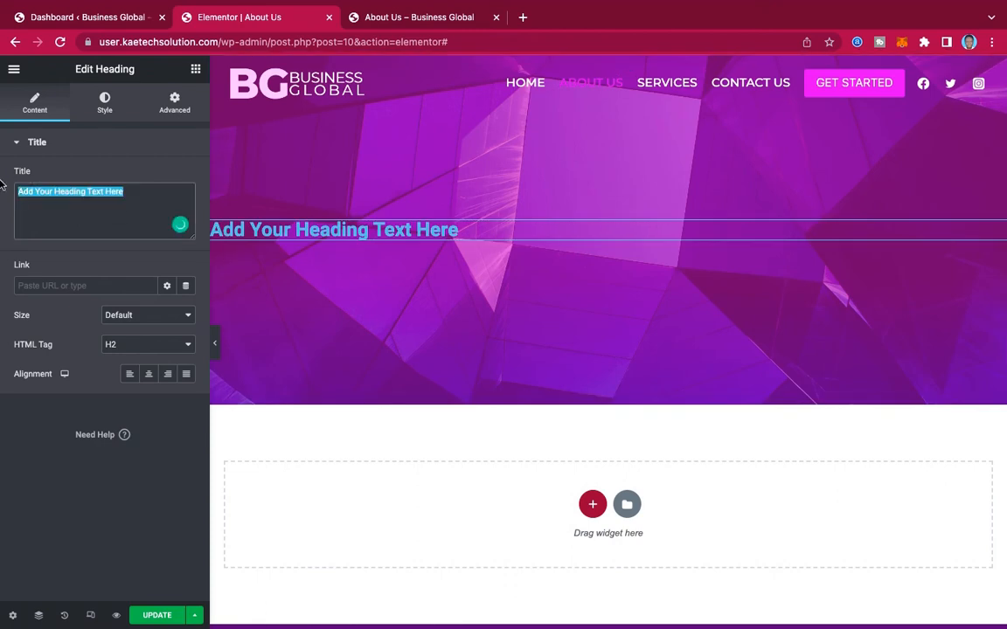
pyautogui.write('ABOUT BG')
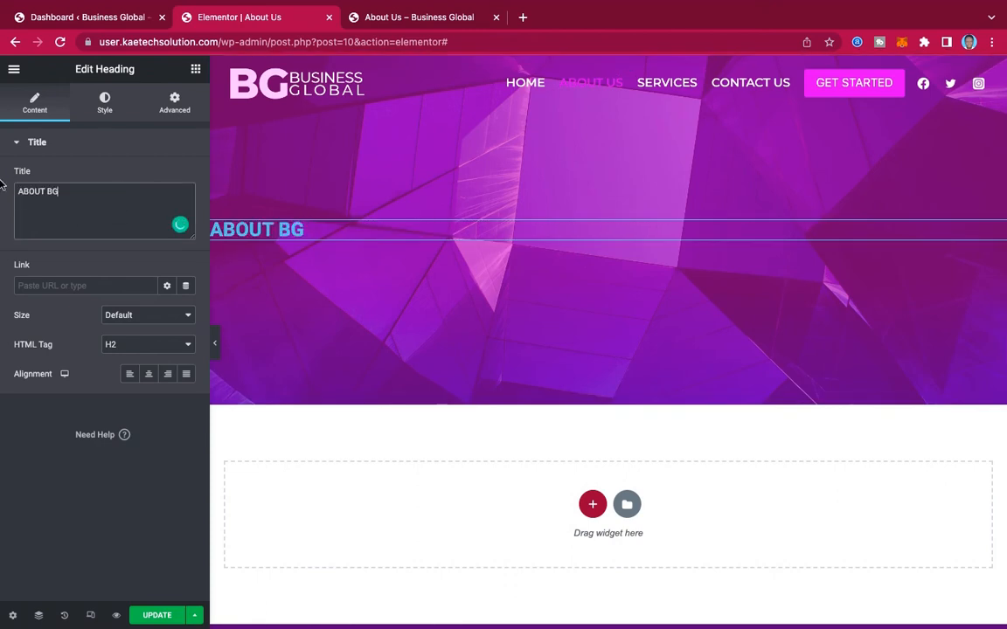
pyautogui.click(150, 376)
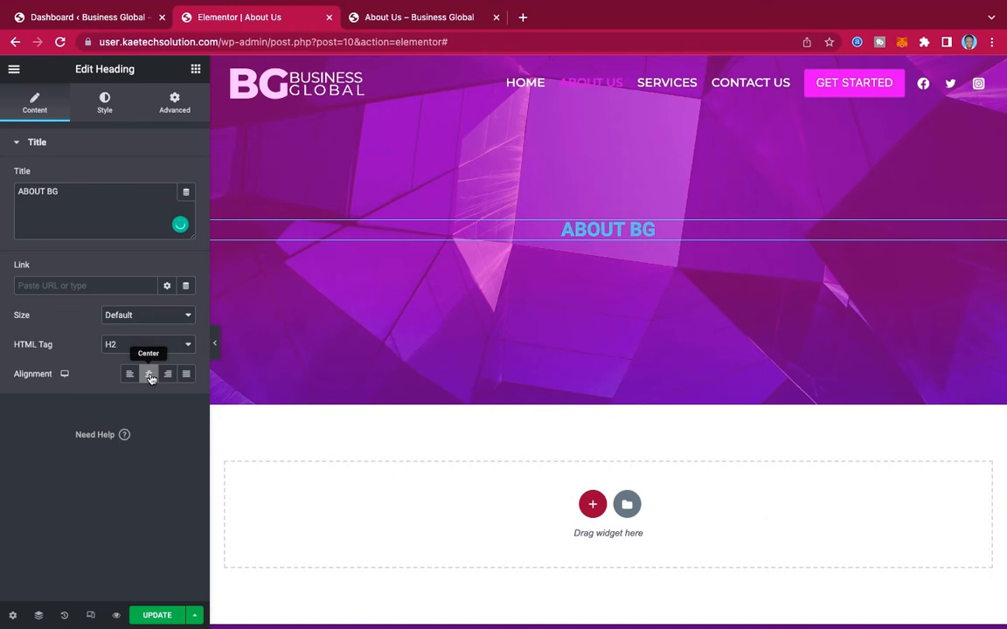
# Set the text color of the ABOUT BG heading to white (#FFFFFF).
pyautogui.click(105, 105)
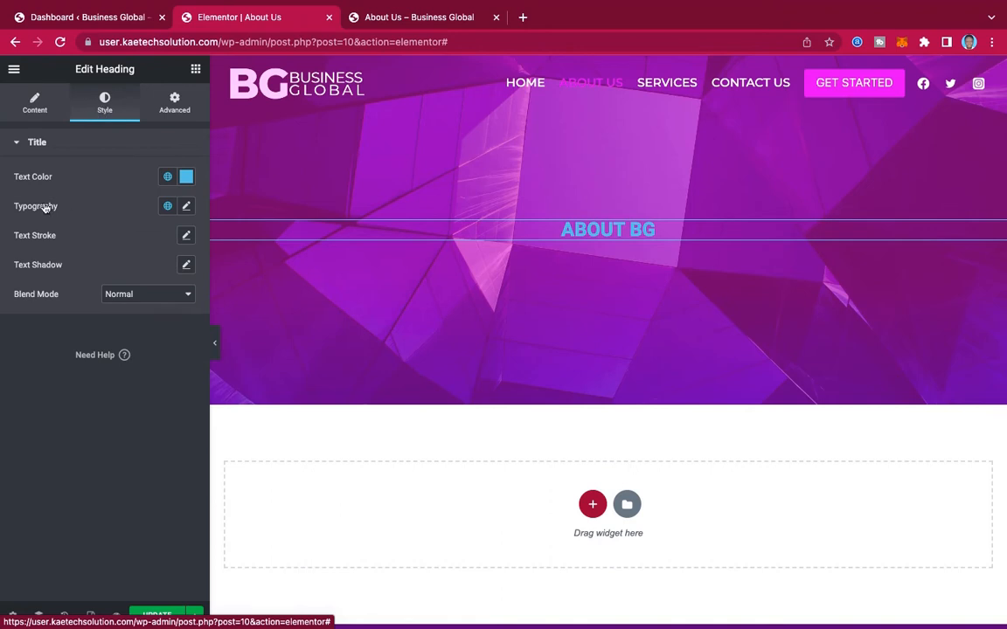
pyautogui.click(184, 178)
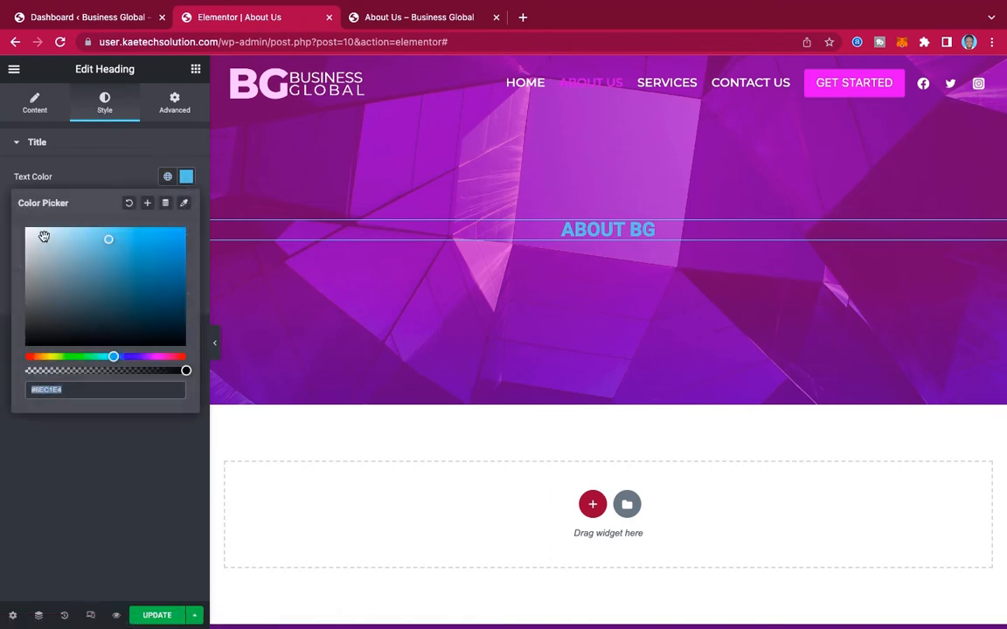
pyautogui.write('#FFFFFF')
pyautogui.click(46, 182)
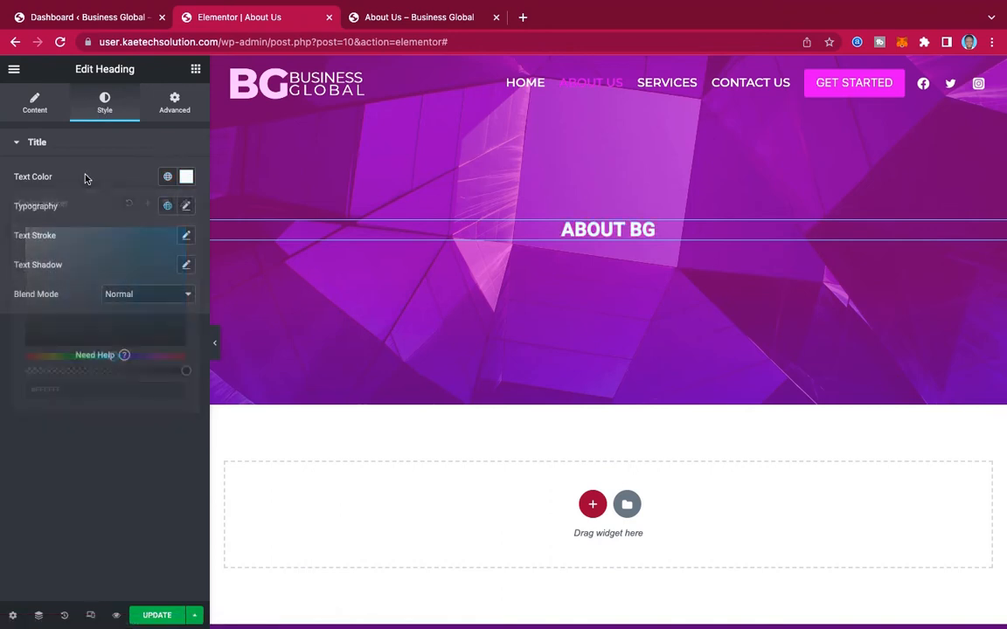
# Set the ABOUT BG heading's font family to Montserrat and its size to 55 px.
pyautogui.click(186, 207)
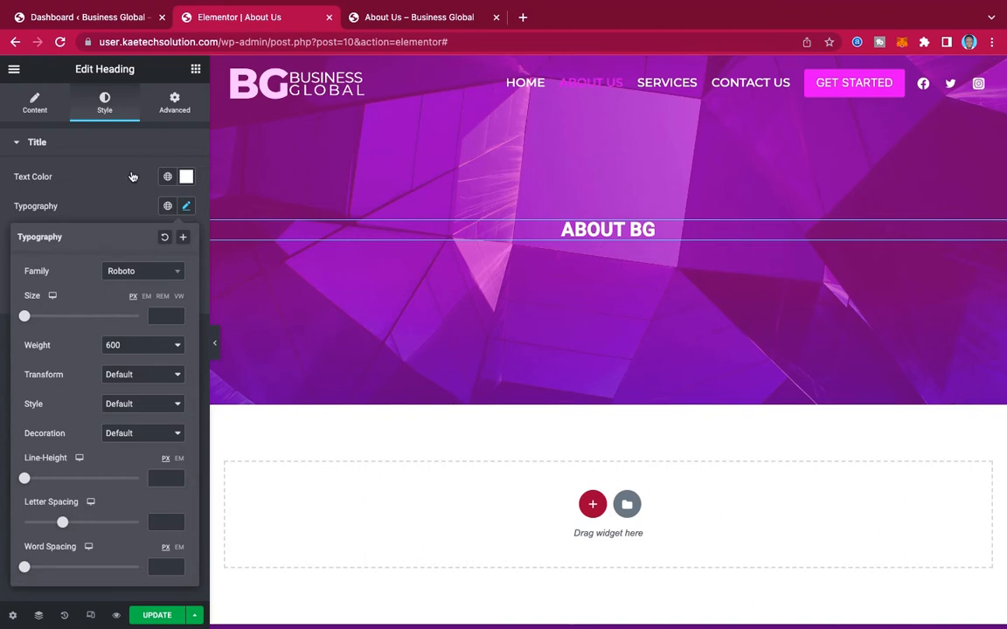
pyautogui.click(138, 273)
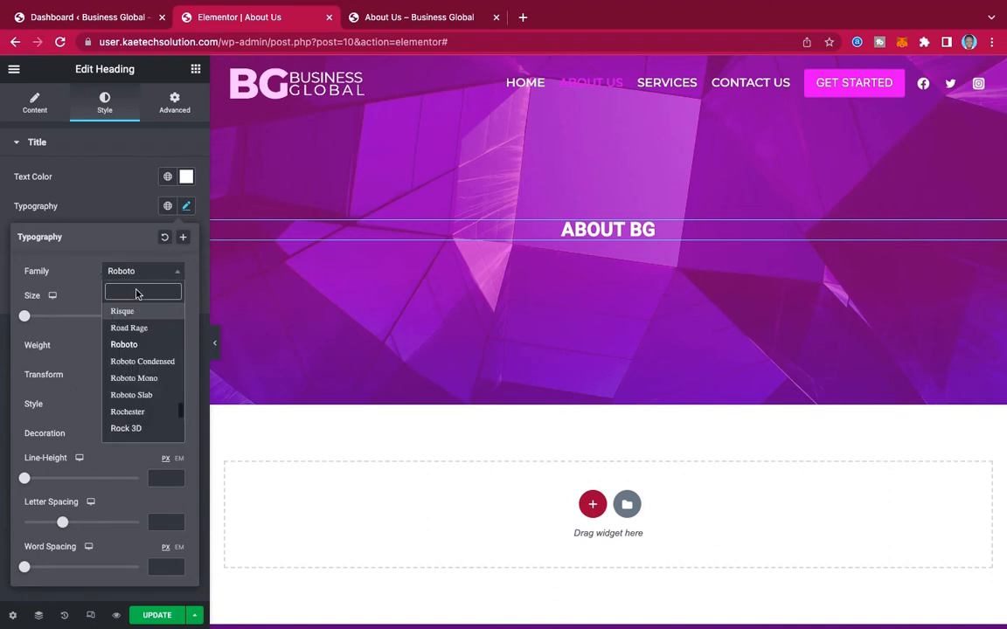
pyautogui.write('mnts')
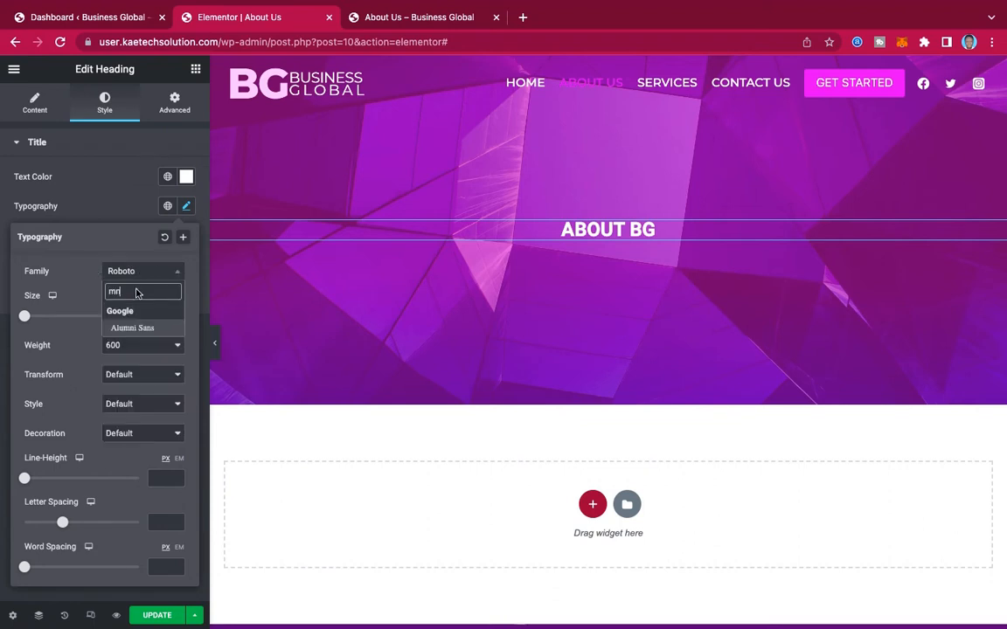
pyautogui.press('BackSpace')
pyautogui.press('BackSpace')
pyautogui.press('BackSpace')
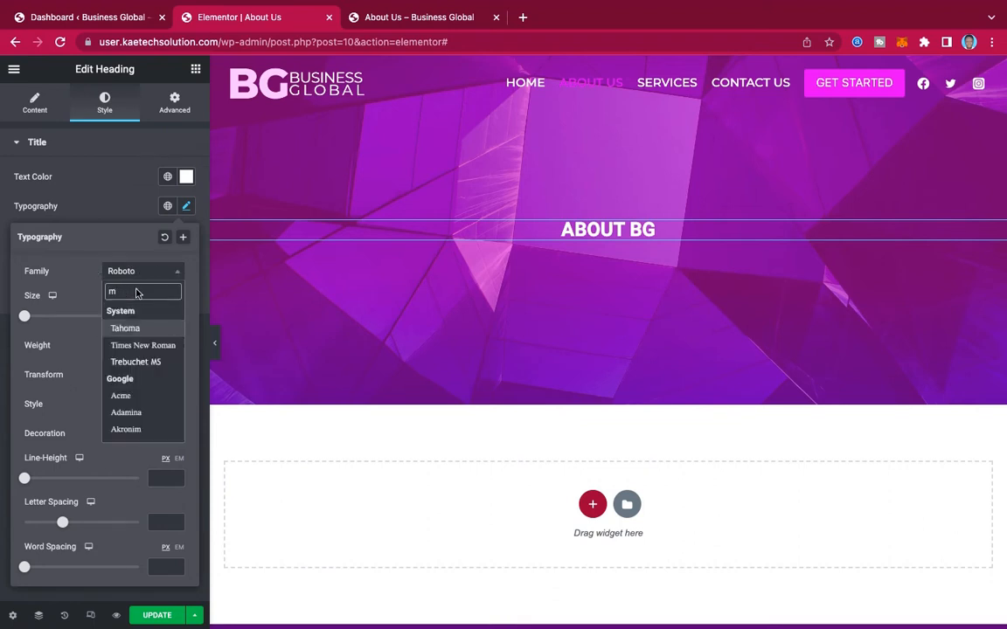
pyautogui.write('onts')
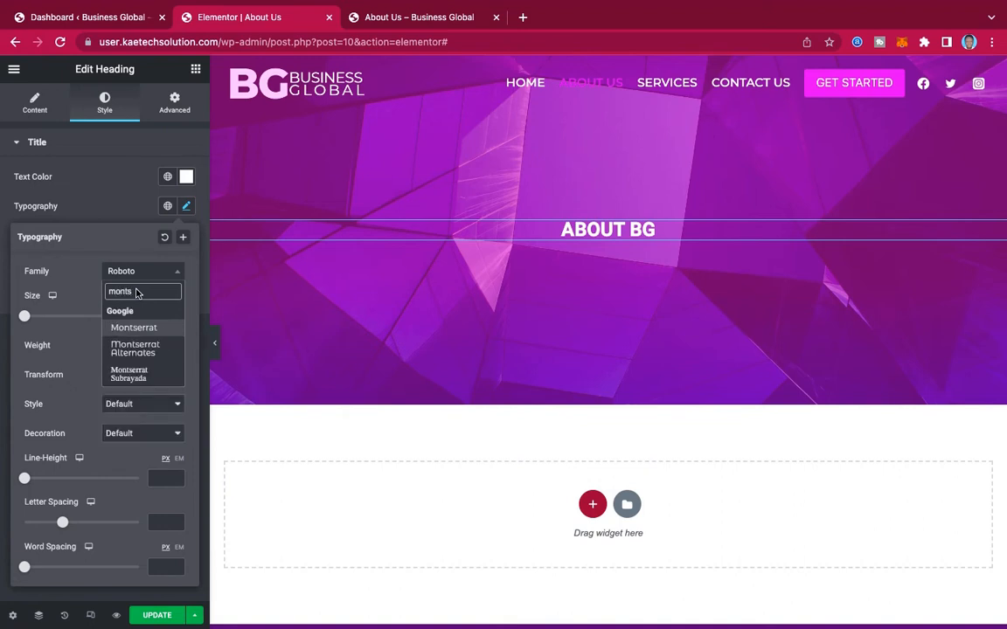
pyautogui.click(147, 329)
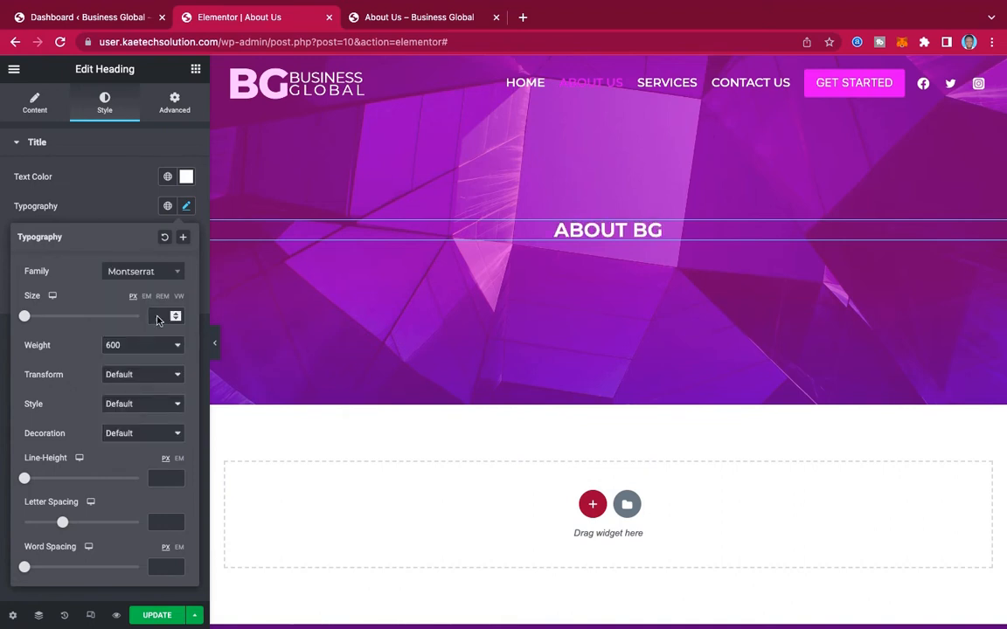
pyautogui.click(159, 316)
pyautogui.write('55')
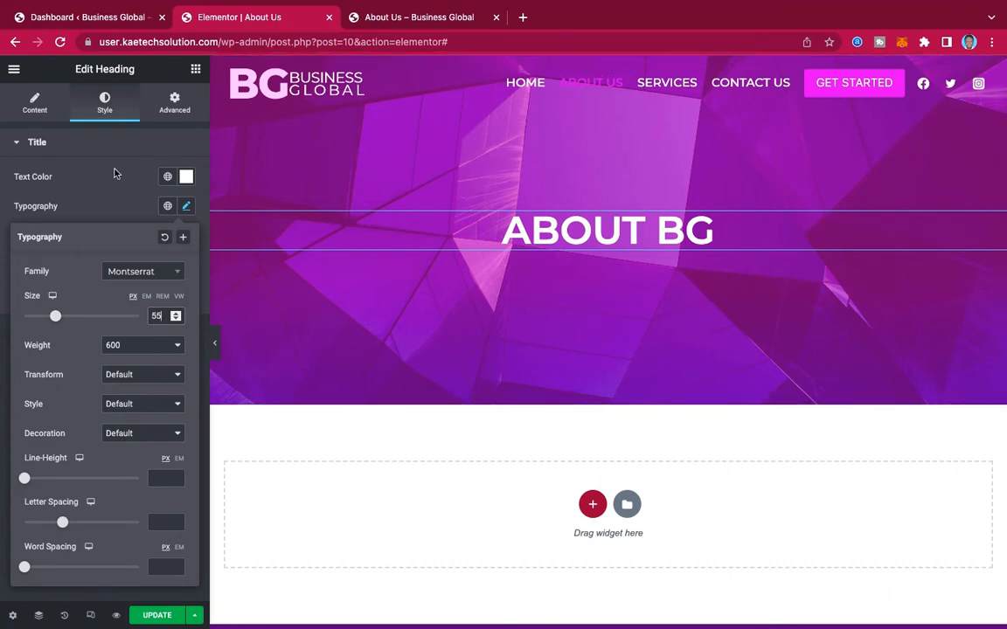
pyautogui.click(113, 215)
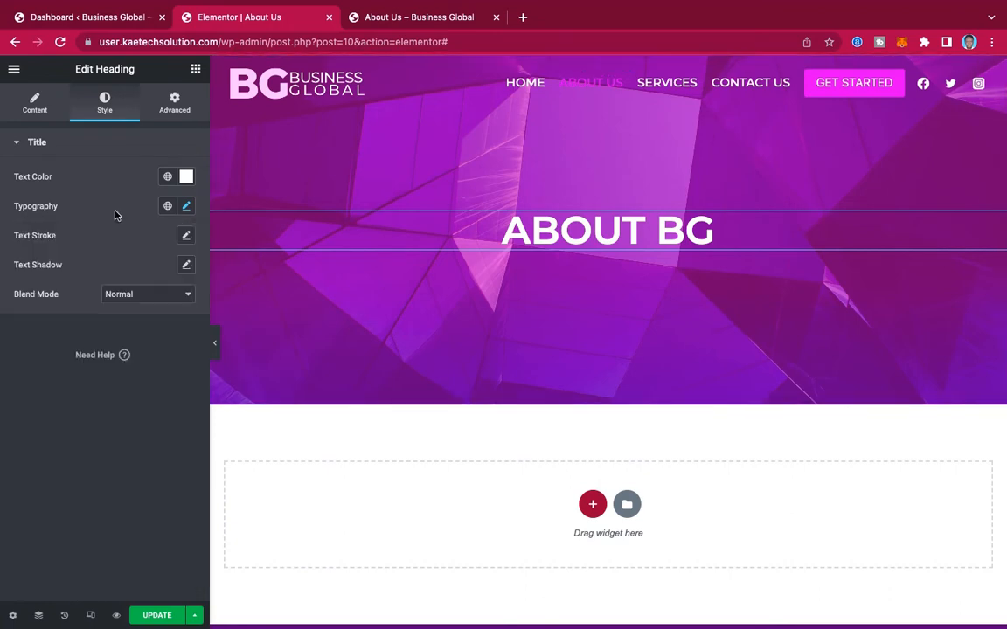
# Copy the Lorem ipsum paragraph under the ABOUT BG title on the demo page and return to the Elementor editor.
pyautogui.click(419, 23)
pyautogui.moveTo(654, 288); pyautogui.dragTo(295, 280)
pyautogui.press('super+c')
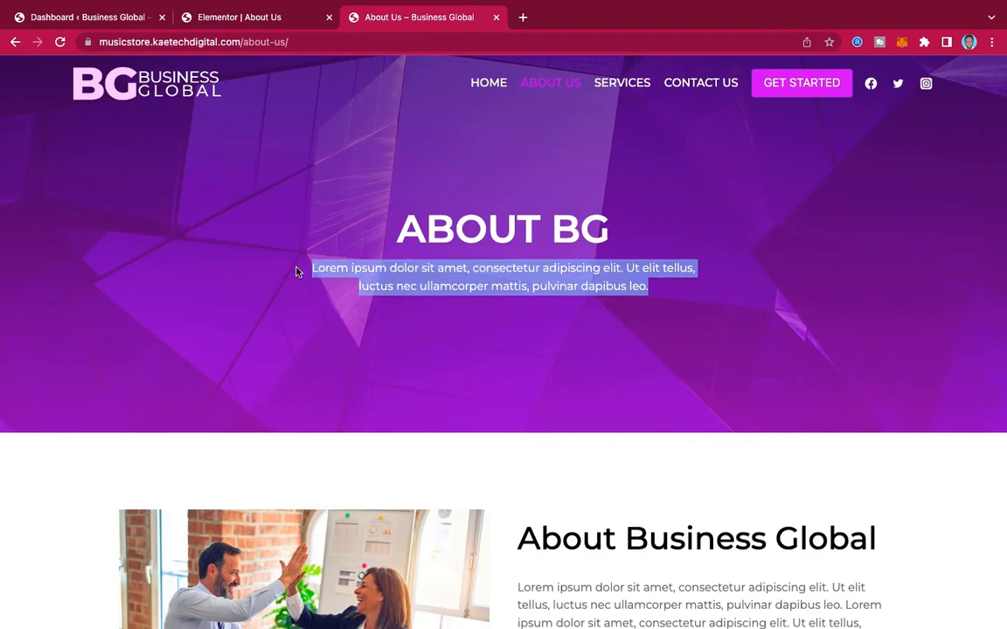
pyautogui.click(234, 21)
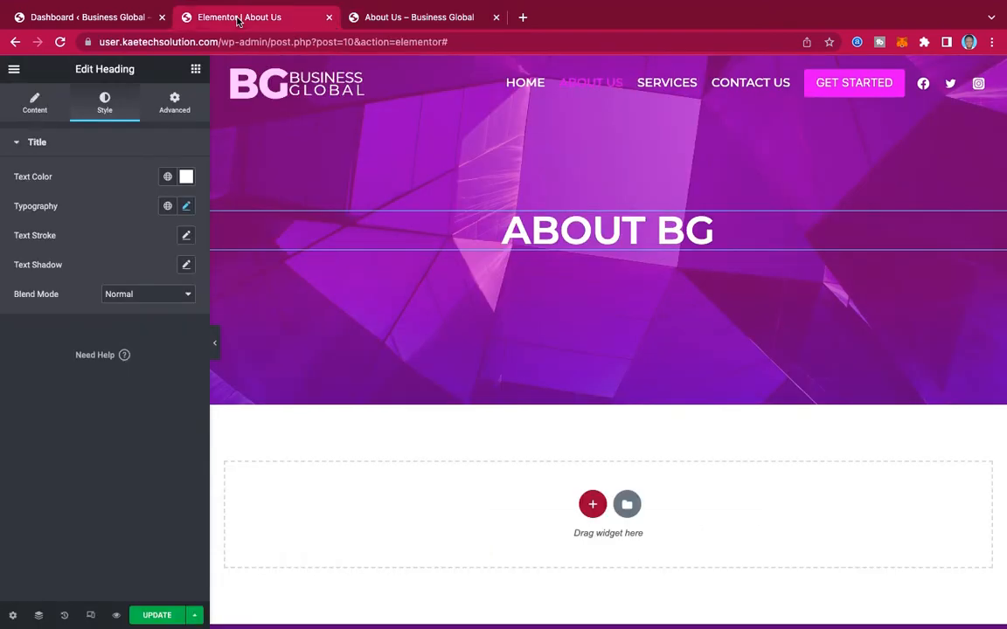
# Add a Text Editor widget below the ABOUT BG heading and replace its text with the copied paragraph, without a trailing empty line.
pyautogui.click(196, 70)
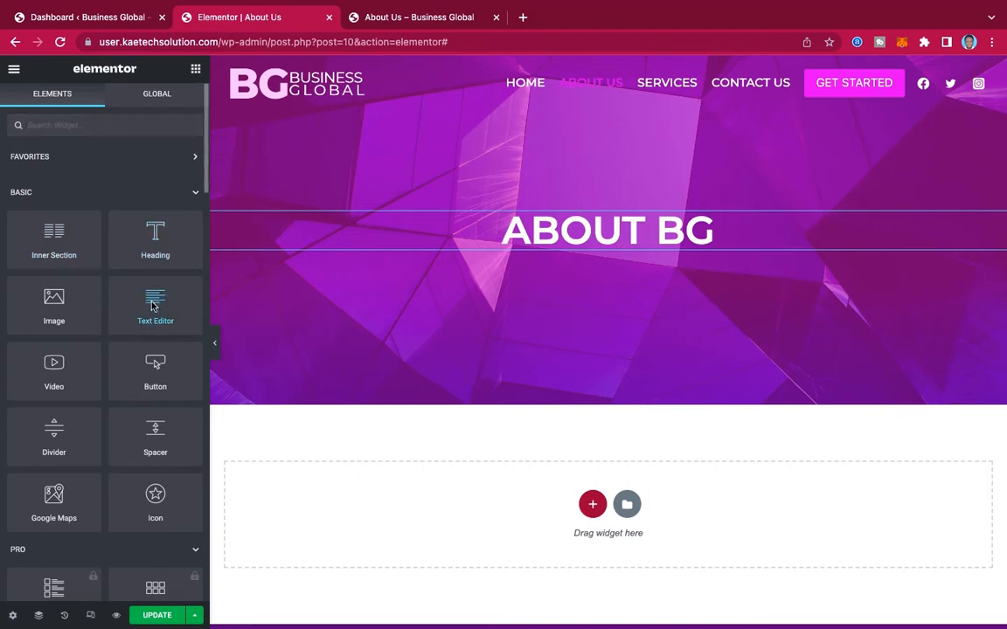
pyautogui.moveTo(313, 271); pyautogui.dragTo(629, 249)
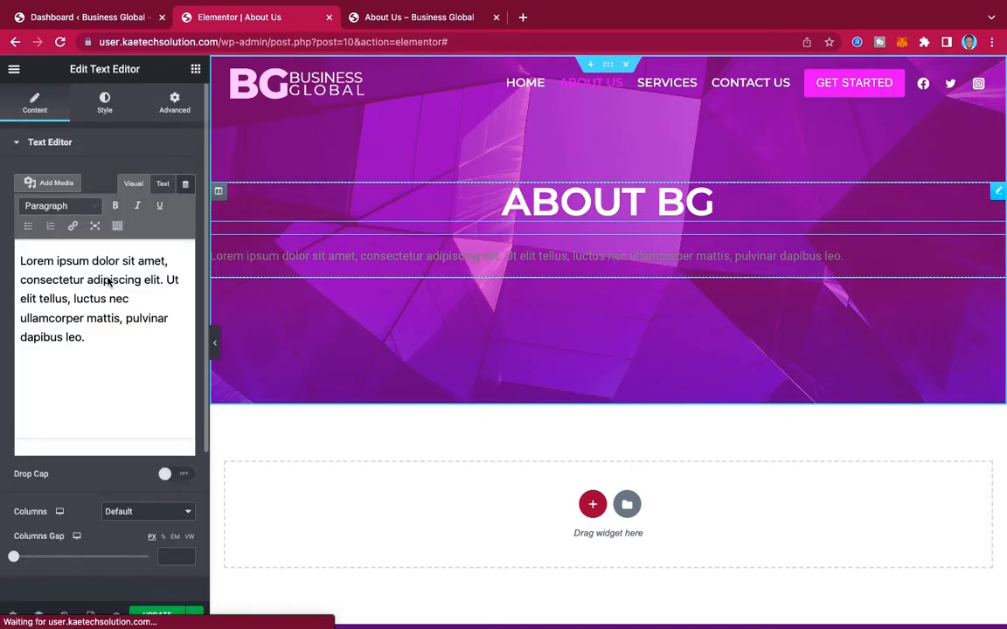
pyautogui.tripleClick(101, 280)
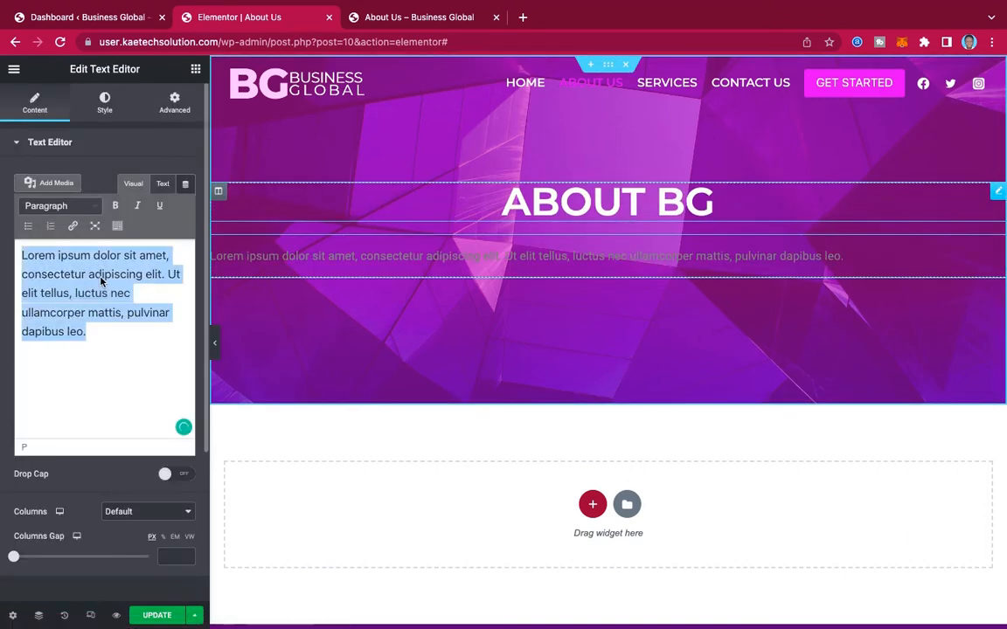
pyautogui.press('super+v')
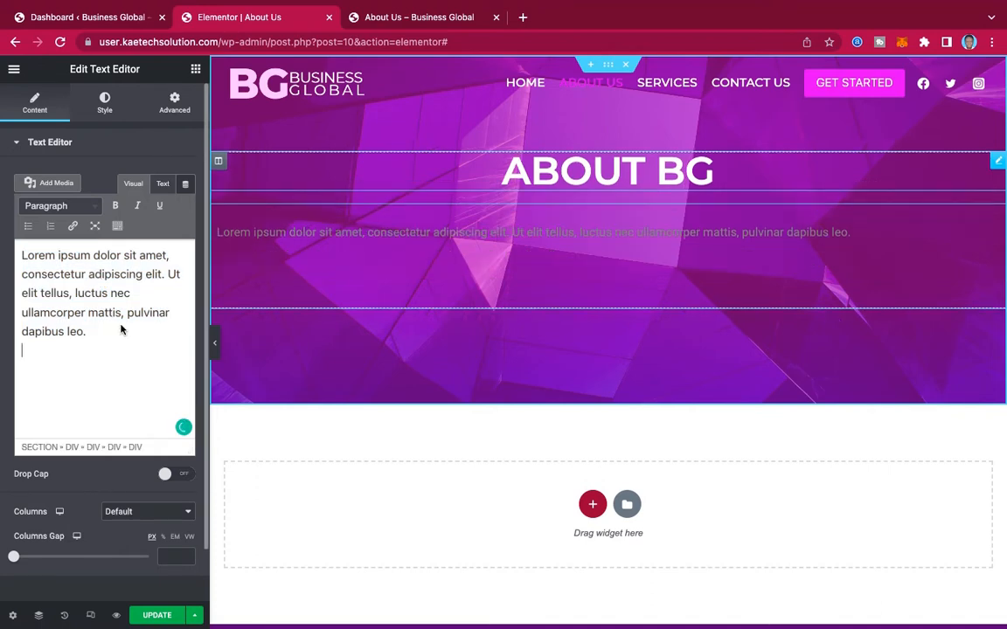
pyautogui.press('BackSpace')
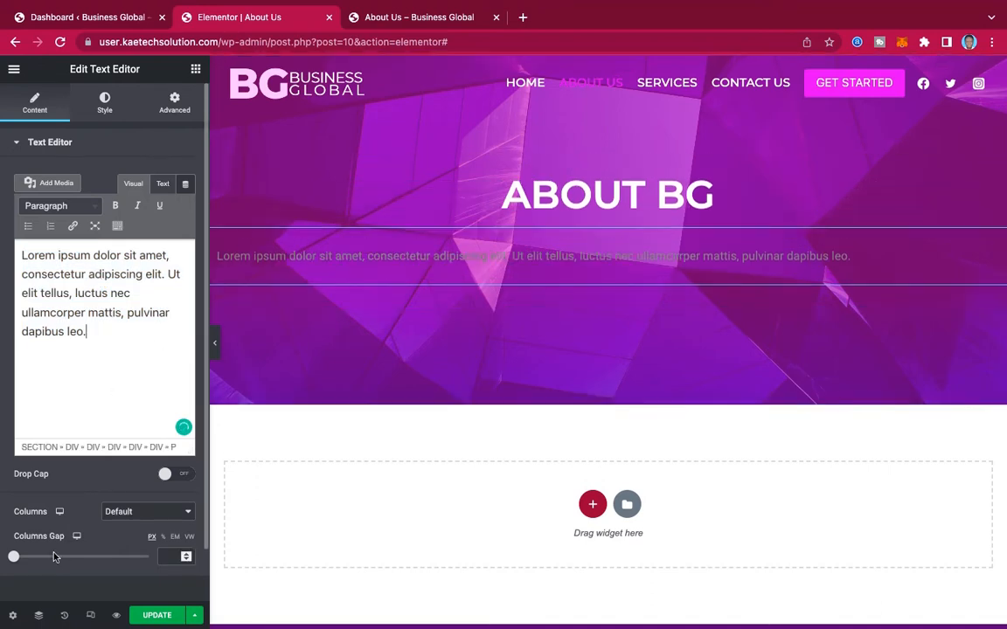
# Compare with the demo banner and center the paragraph below the heading.
pyautogui.click(387, 18)
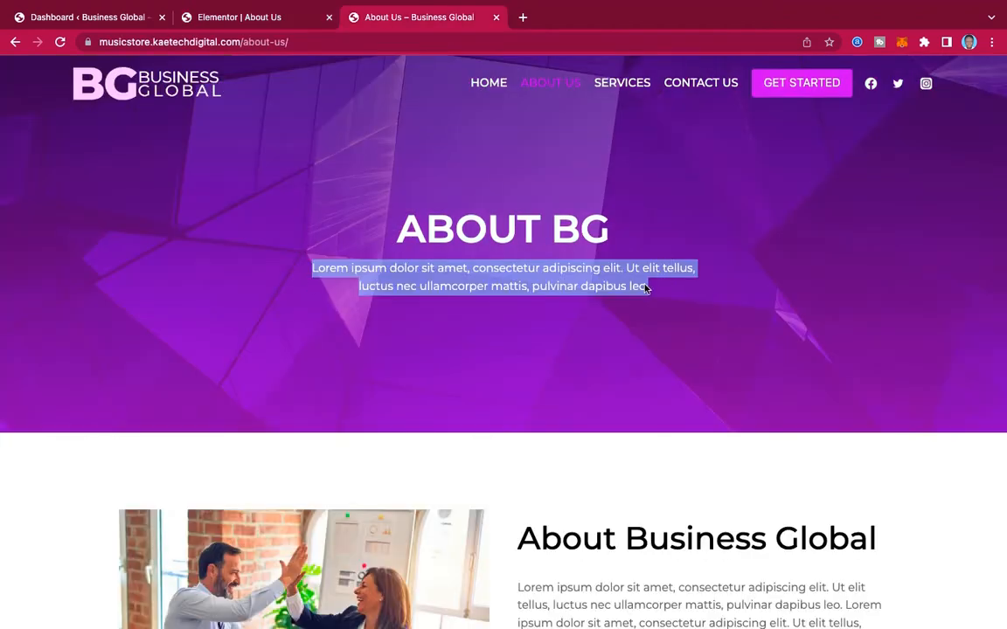
pyautogui.click(371, 234)
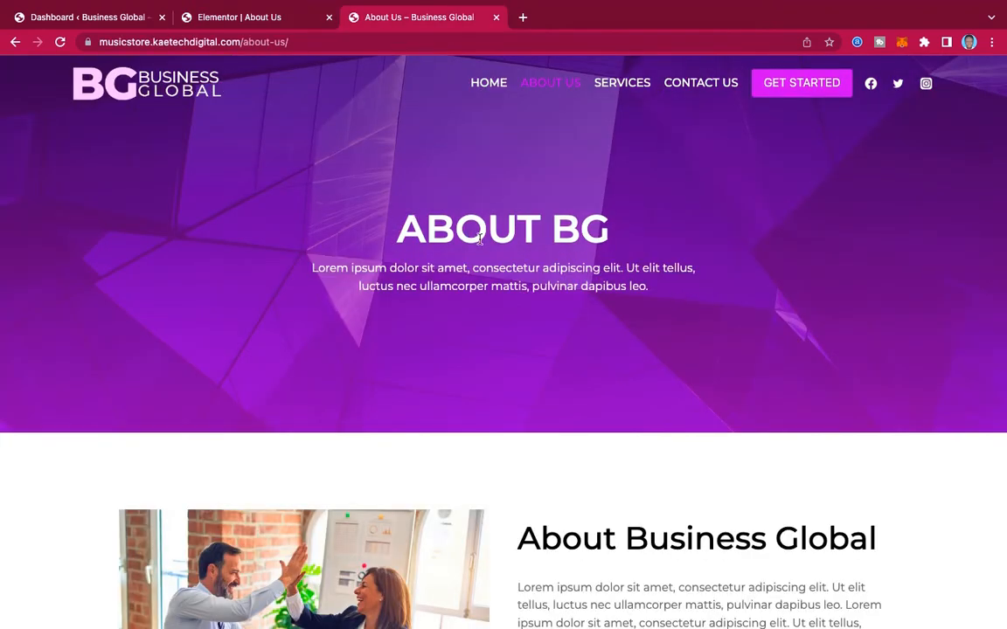
pyautogui.click(239, 19)
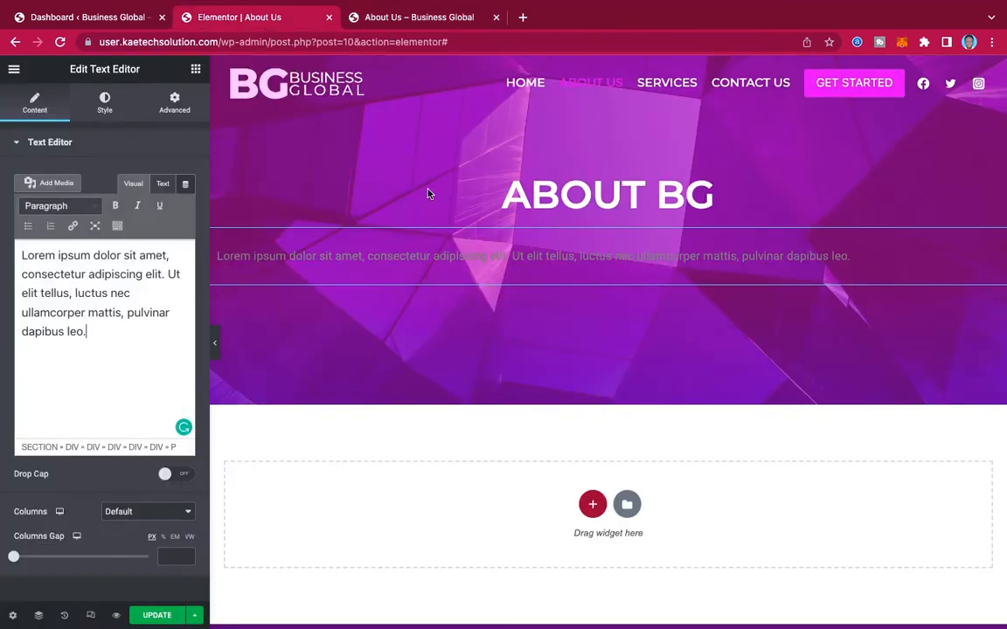
pyautogui.click(105, 109)
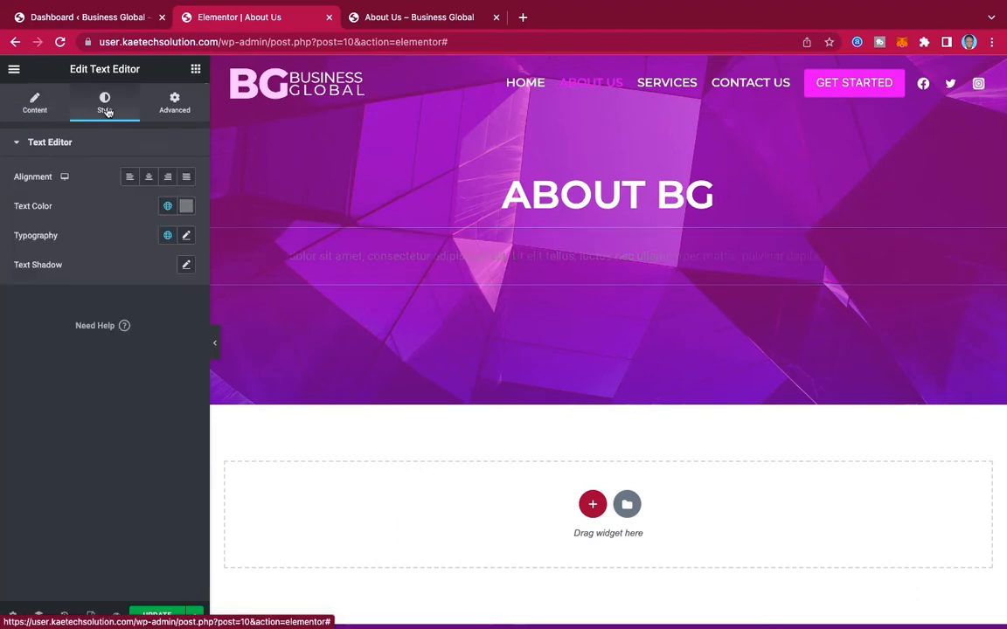
pyautogui.click(149, 178)
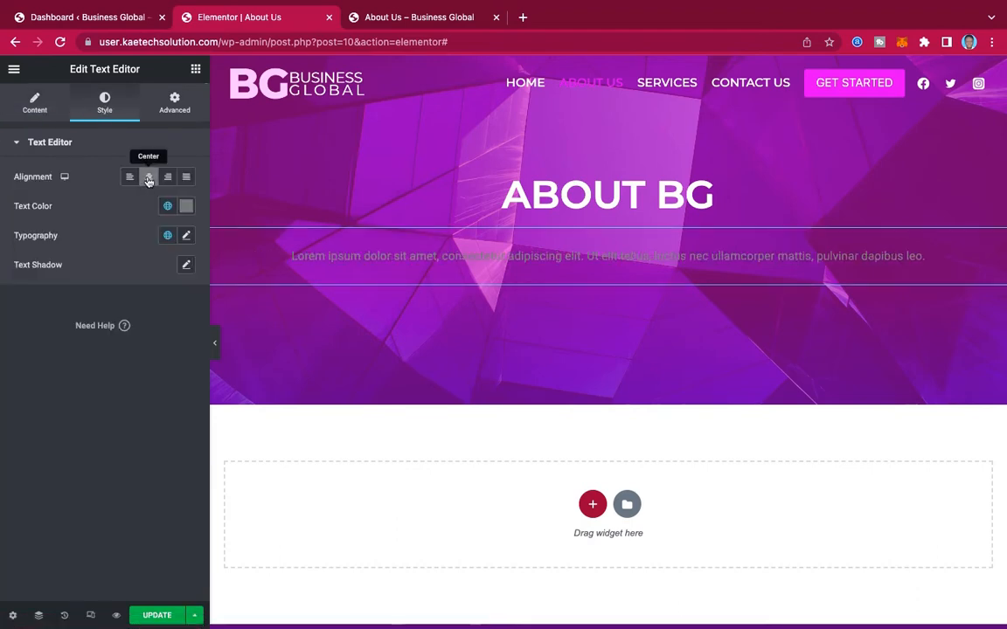
# Set the banner paragraph's text color to white (#FFFFFF).
pyautogui.click(186, 206)
pyautogui.moveTo(63, 270); pyautogui.dragTo(20, 252)
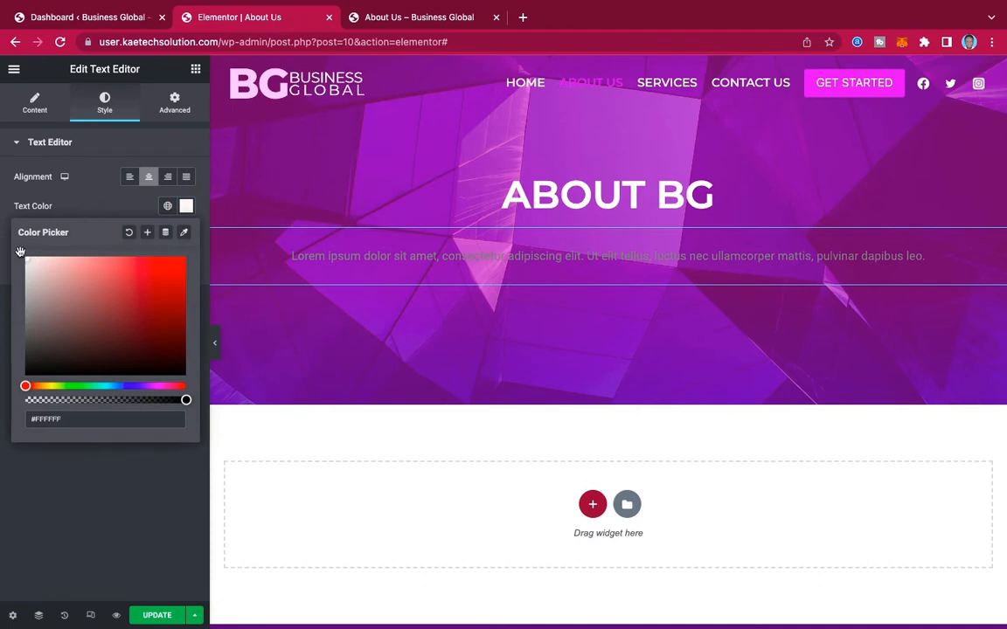
pyautogui.click(95, 199)
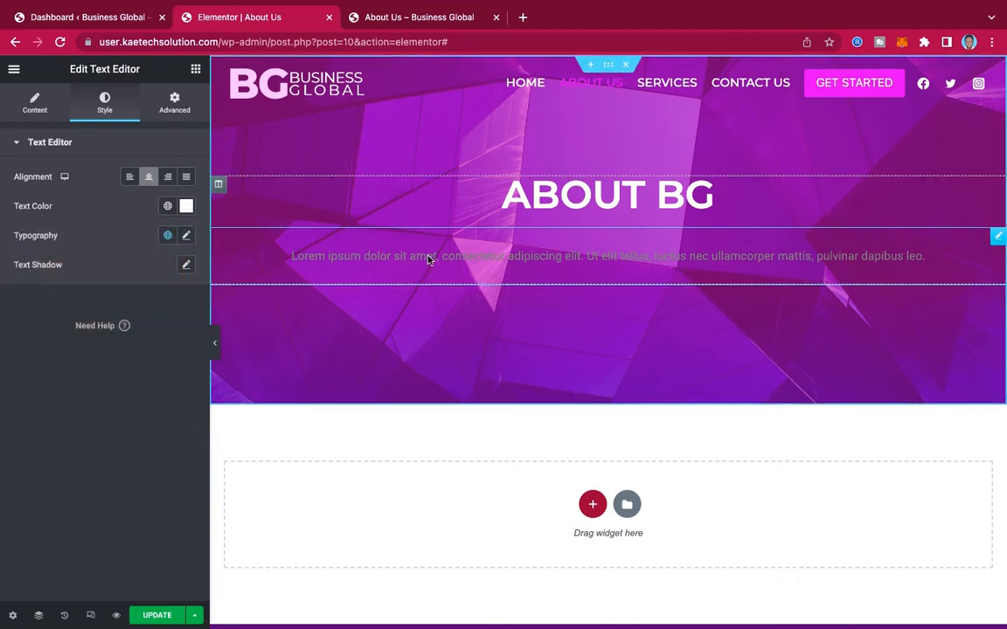
pyautogui.click(186, 206)
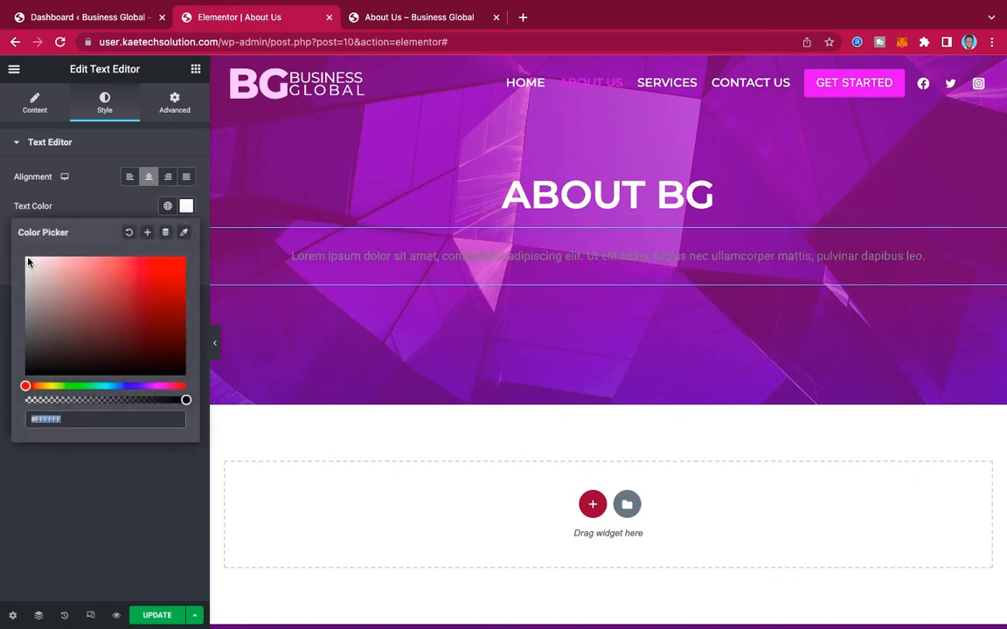
pyautogui.moveTo(28, 262)
pyautogui.mouseDown()
pyautogui.moveTo(43, 272)
pyautogui.moveTo(12, 242)
pyautogui.moveTo(151, 298)
pyautogui.moveTo(23, 249)
pyautogui.mouseUp()
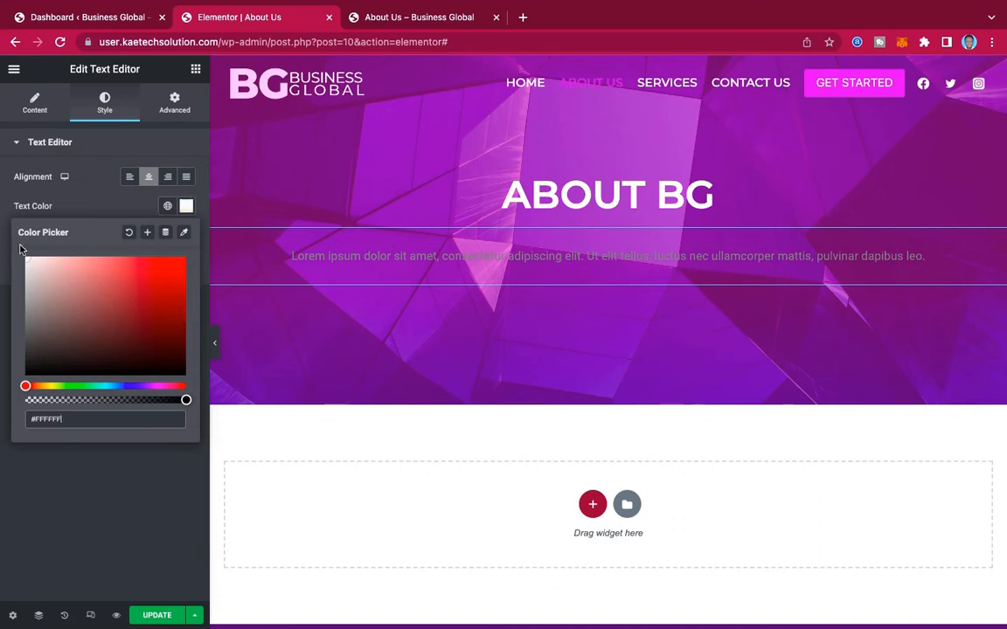
pyautogui.click(91, 207)
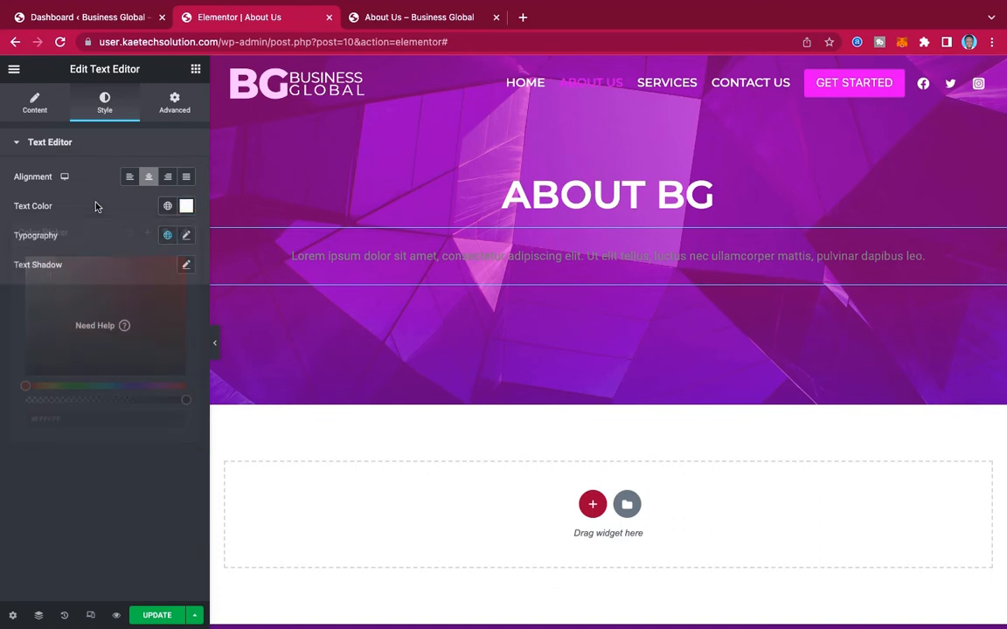
# Update the page and reload the Elementor editor.
pyautogui.click(154, 616)
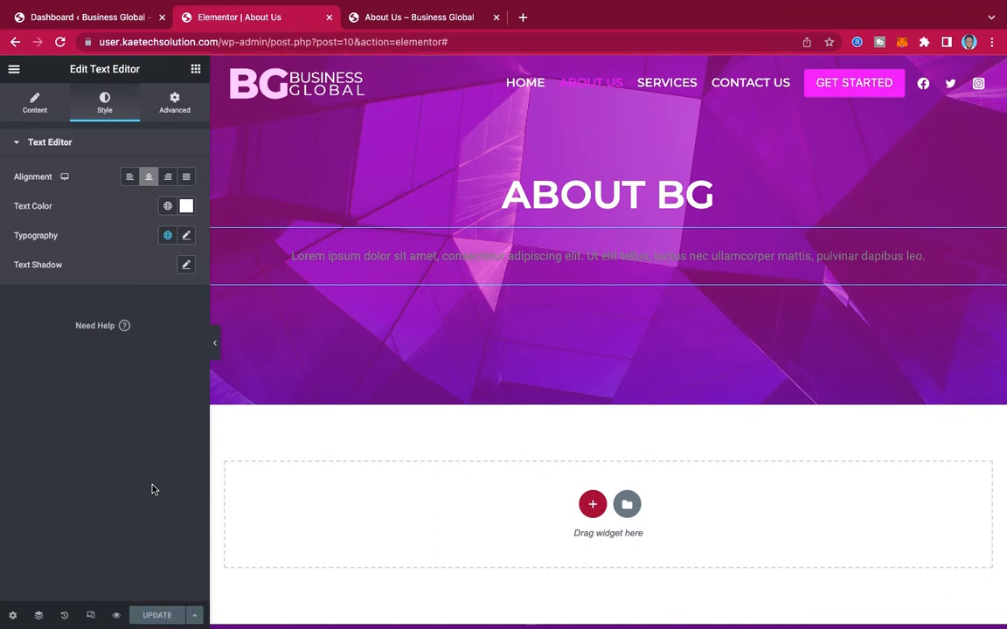
pyautogui.click(59, 41)
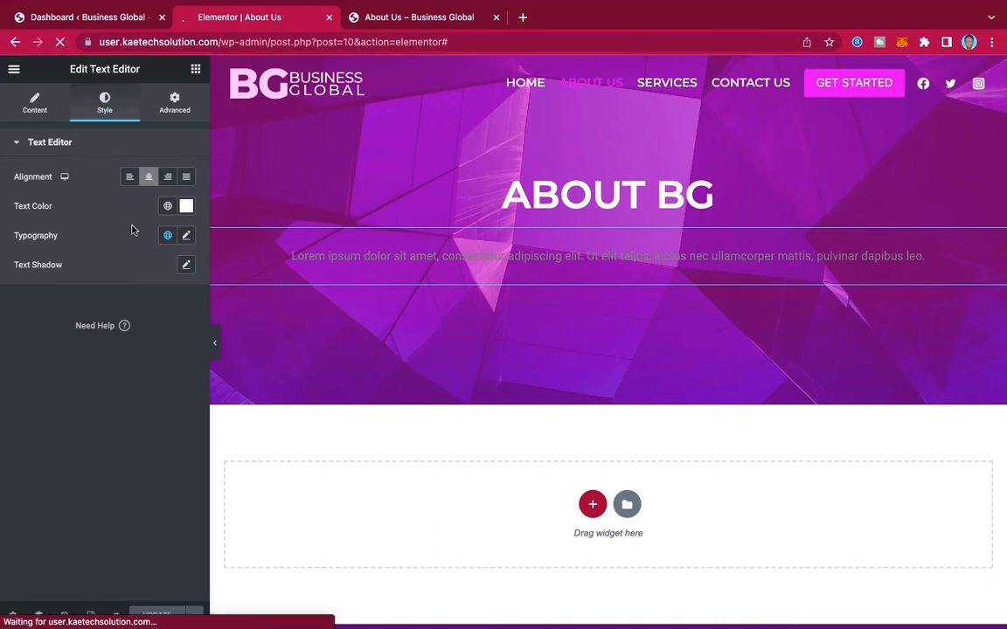
# Select the banner paragraph again and check its text color setting.
pyautogui.click(712, 258)
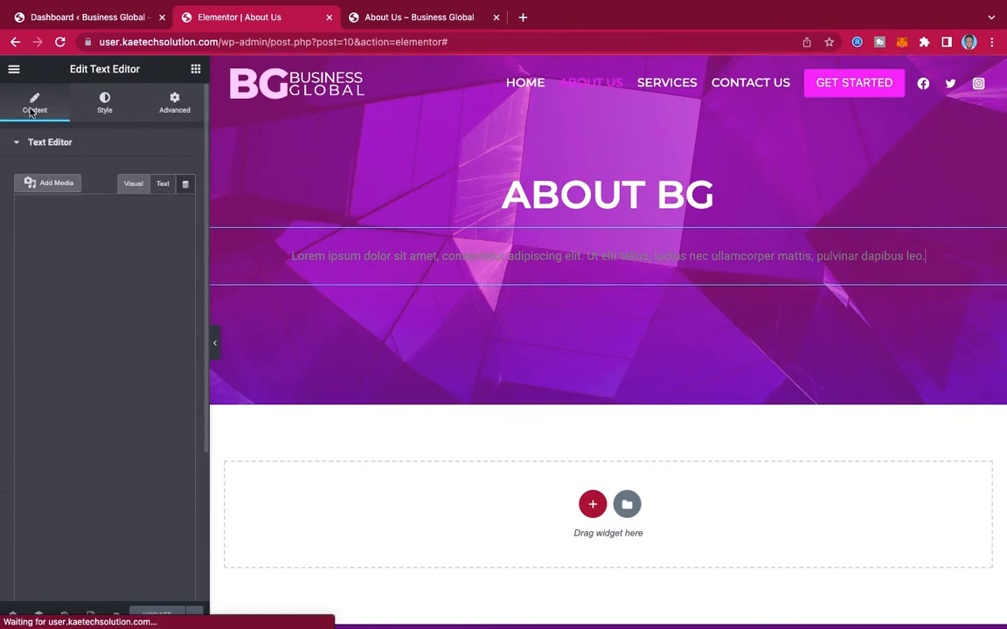
pyautogui.click(104, 104)
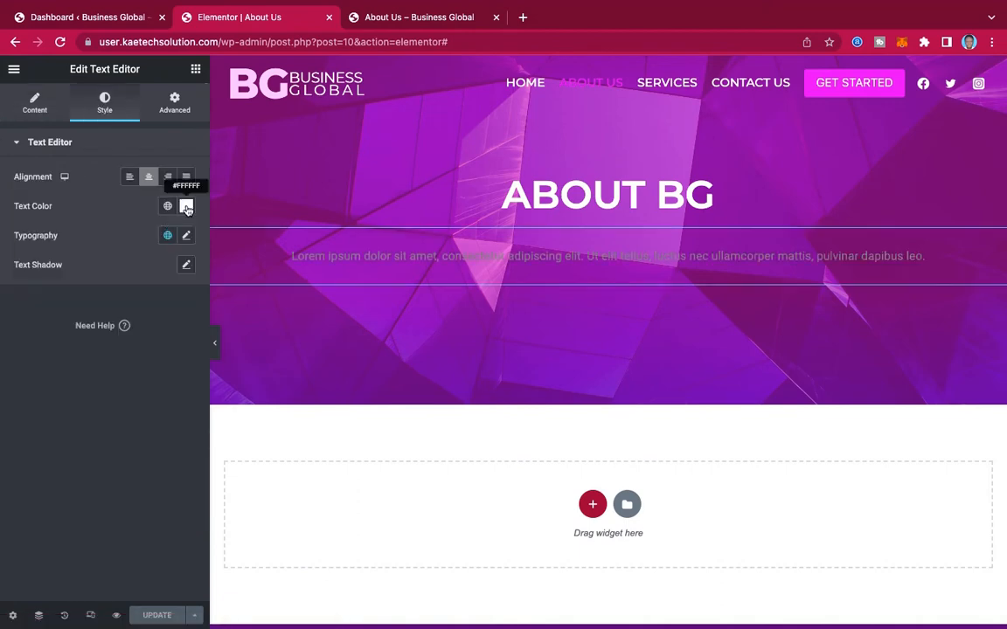
pyautogui.click(186, 207)
pyautogui.click(85, 208)
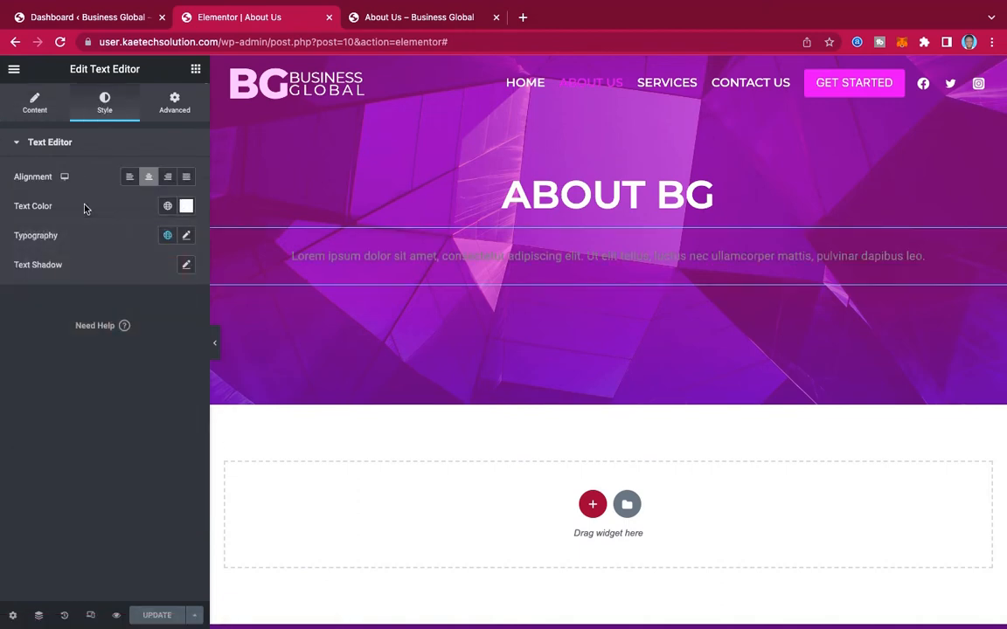
# Set the banner paragraph's font family to Montserrat.
pyautogui.click(186, 237)
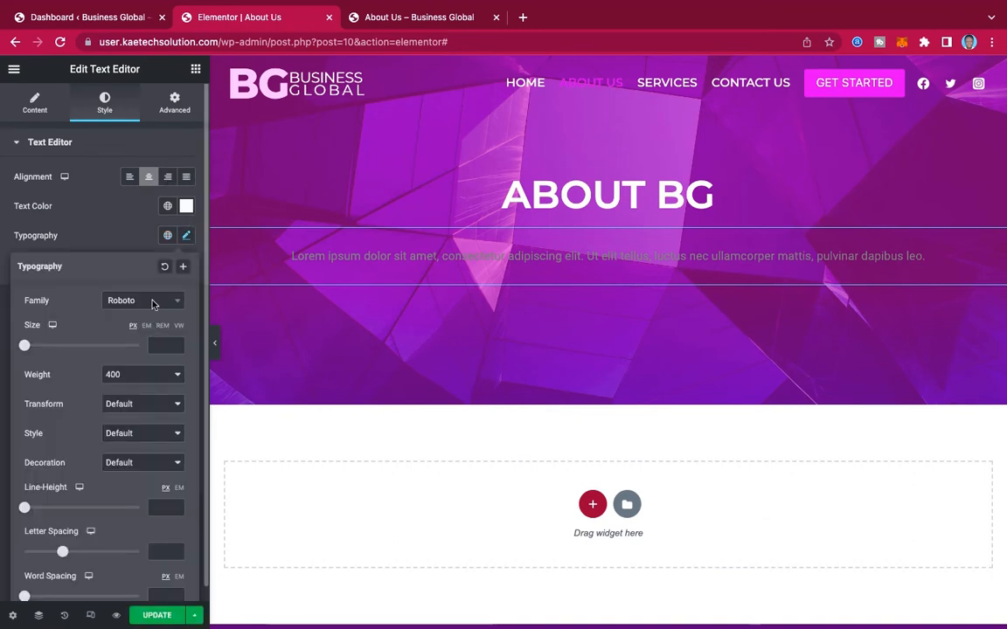
pyautogui.click(152, 303)
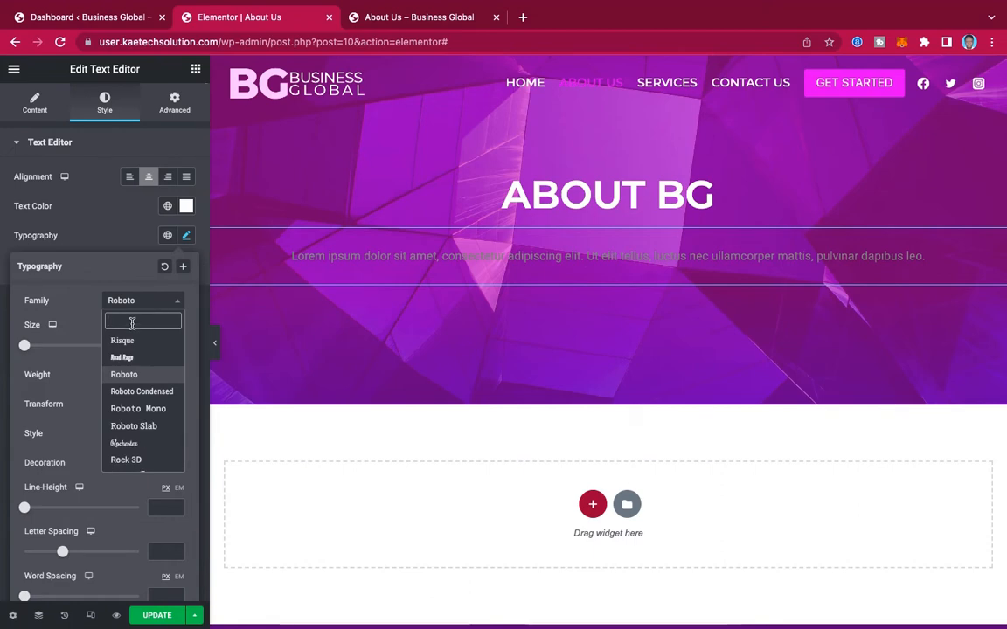
pyautogui.write('monts')
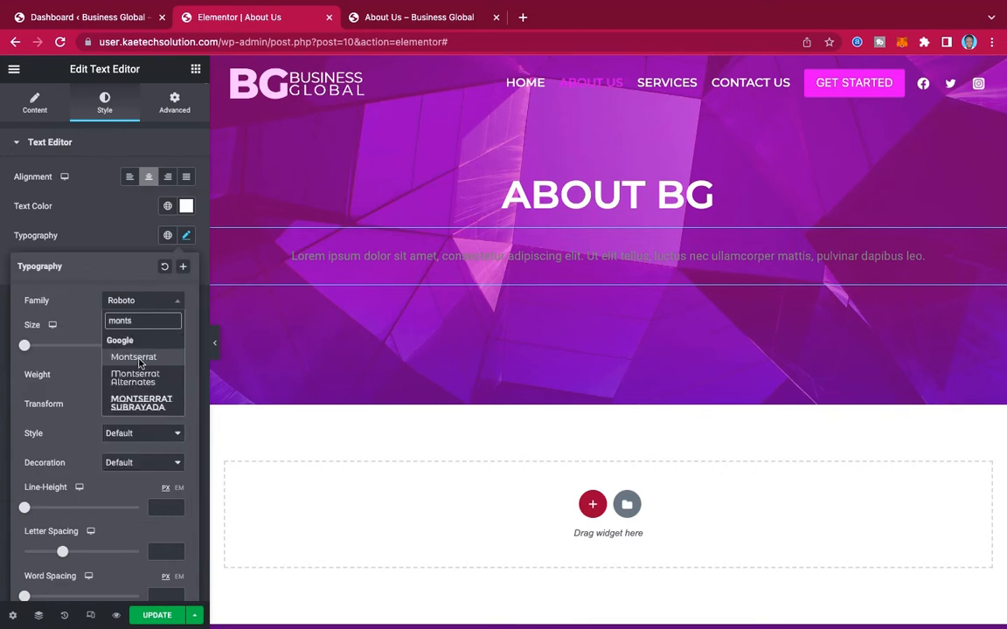
pyautogui.click(135, 358)
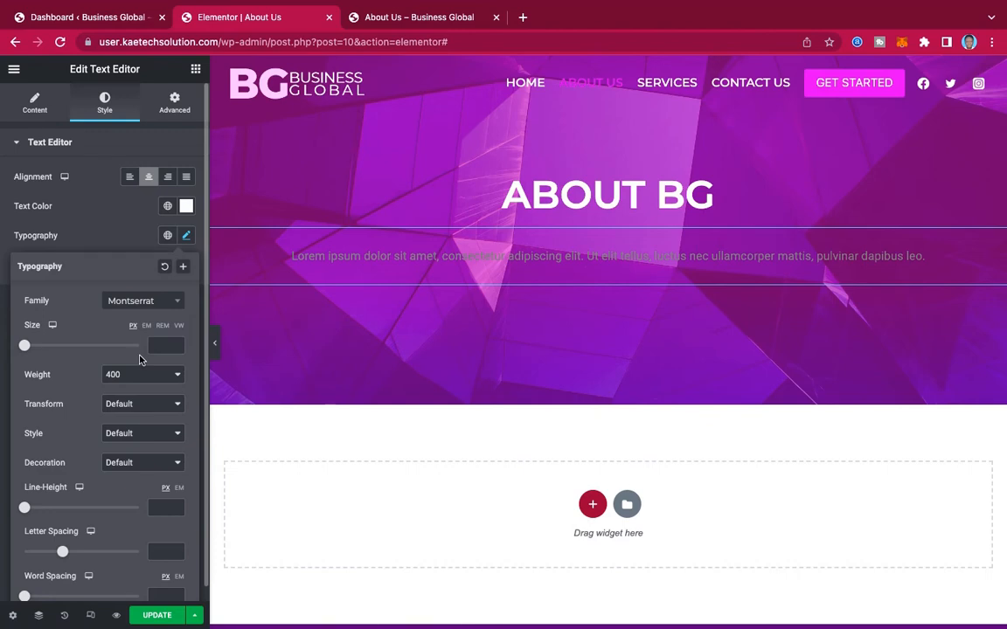
pyautogui.click(98, 208)
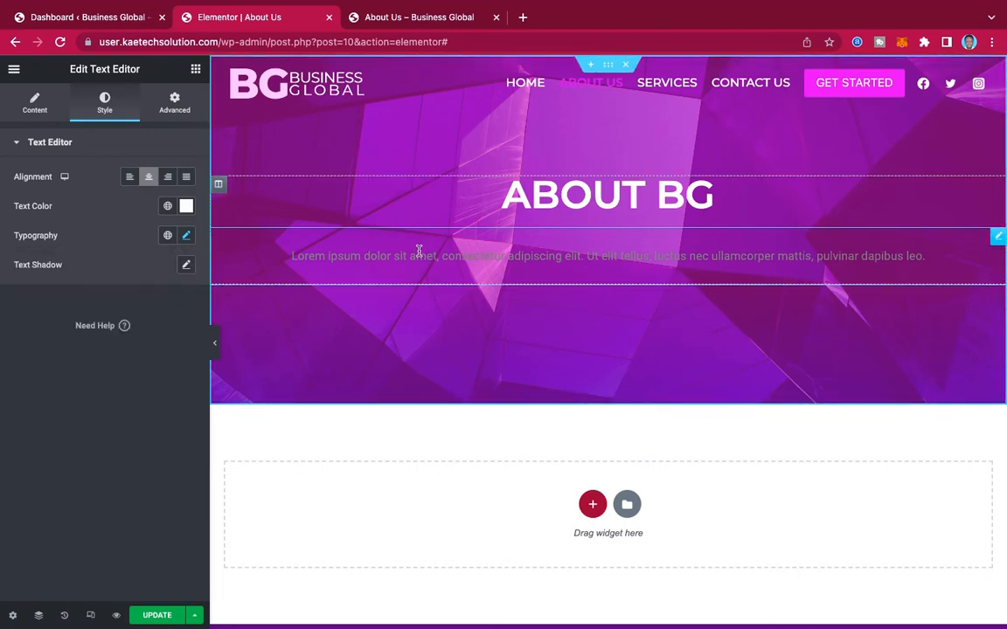
# Add a new Text Editor widget directly below the ABOUT BG heading and set its text color to white (#FFFFFF).
pyautogui.click(196, 69)
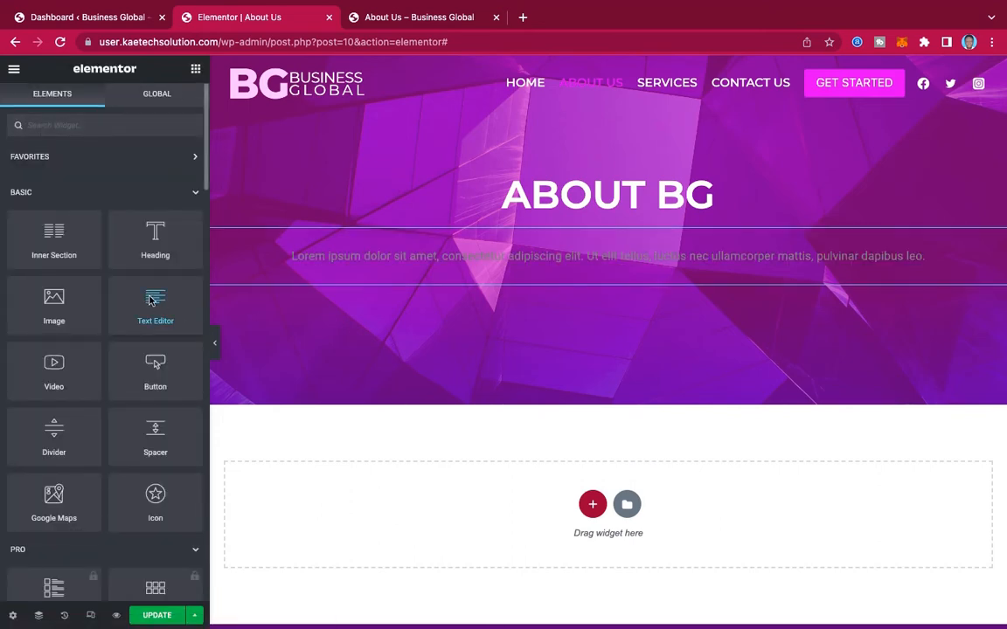
pyautogui.moveTo(150, 301); pyautogui.dragTo(631, 218)
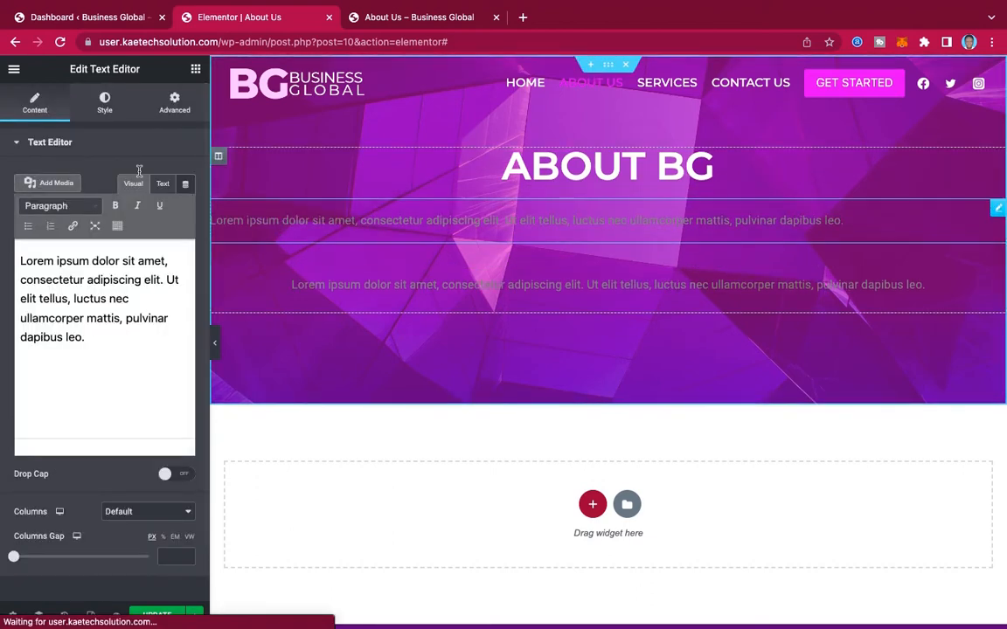
pyautogui.click(105, 104)
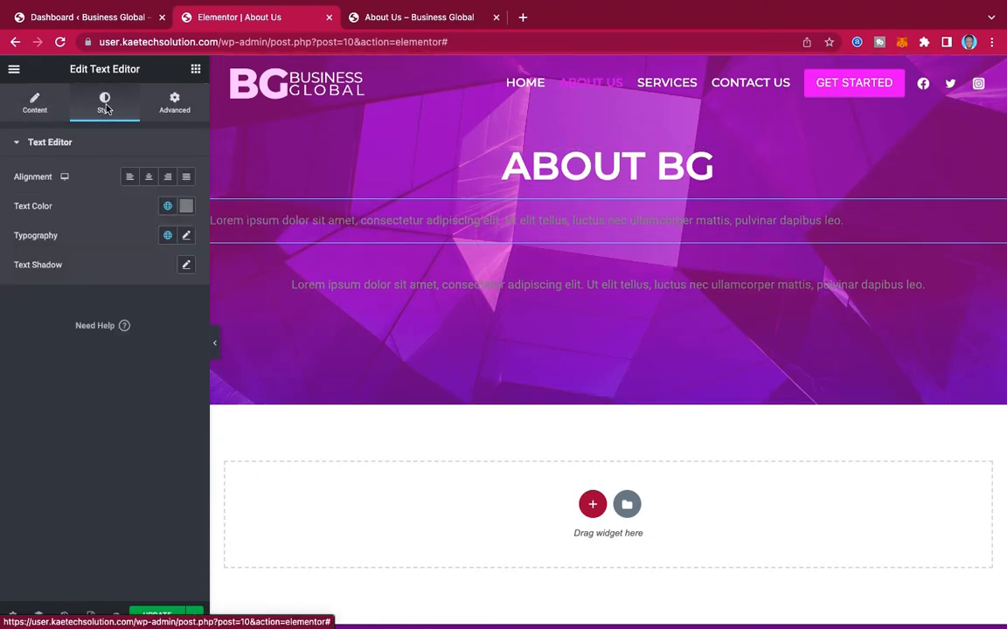
pyautogui.click(187, 207)
pyautogui.click(45, 270)
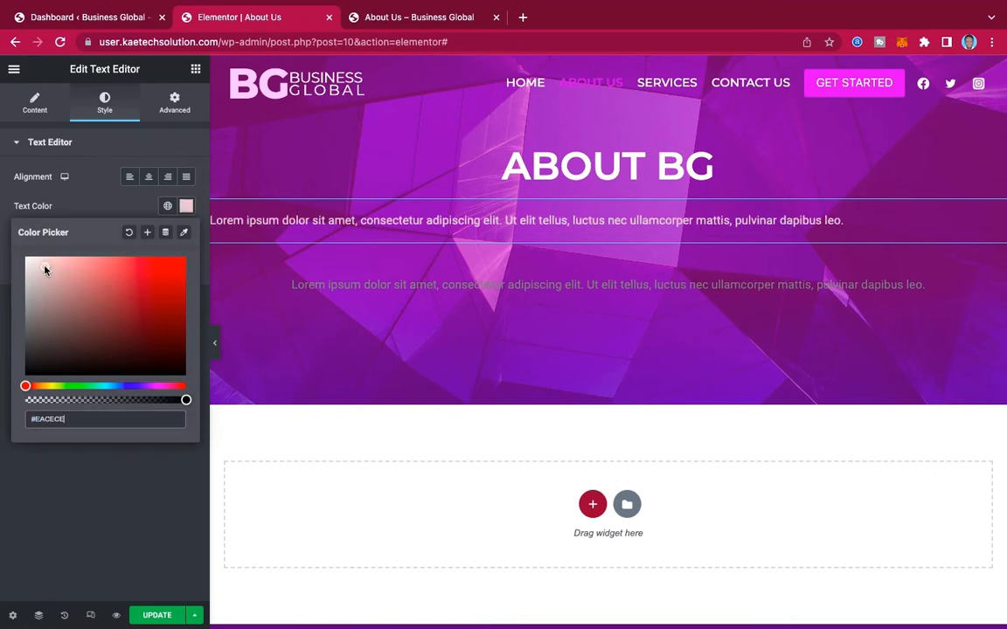
pyautogui.moveTo(40, 265); pyautogui.dragTo(11, 247)
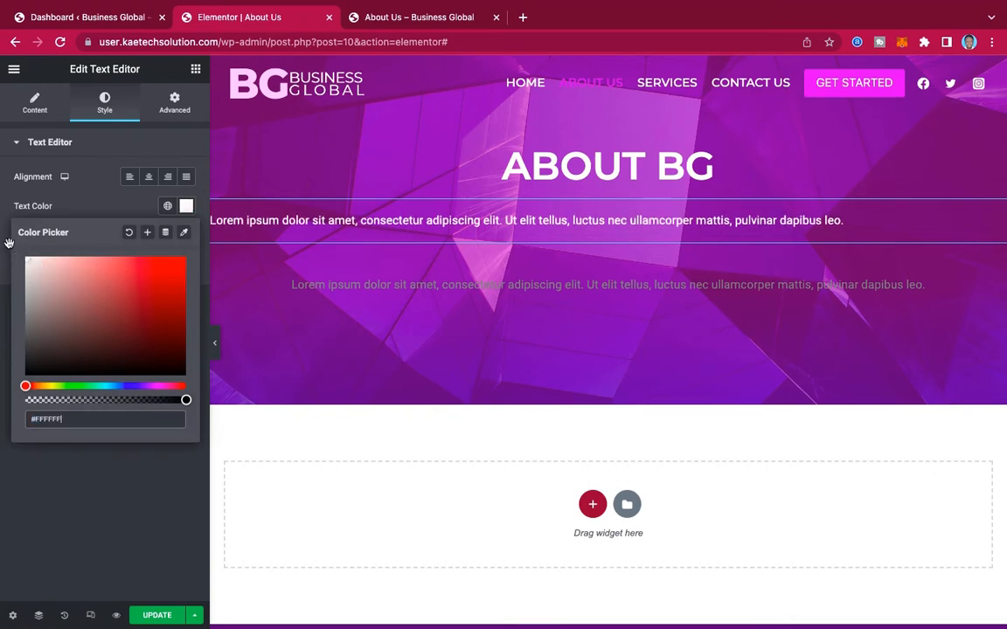
pyautogui.click(92, 216)
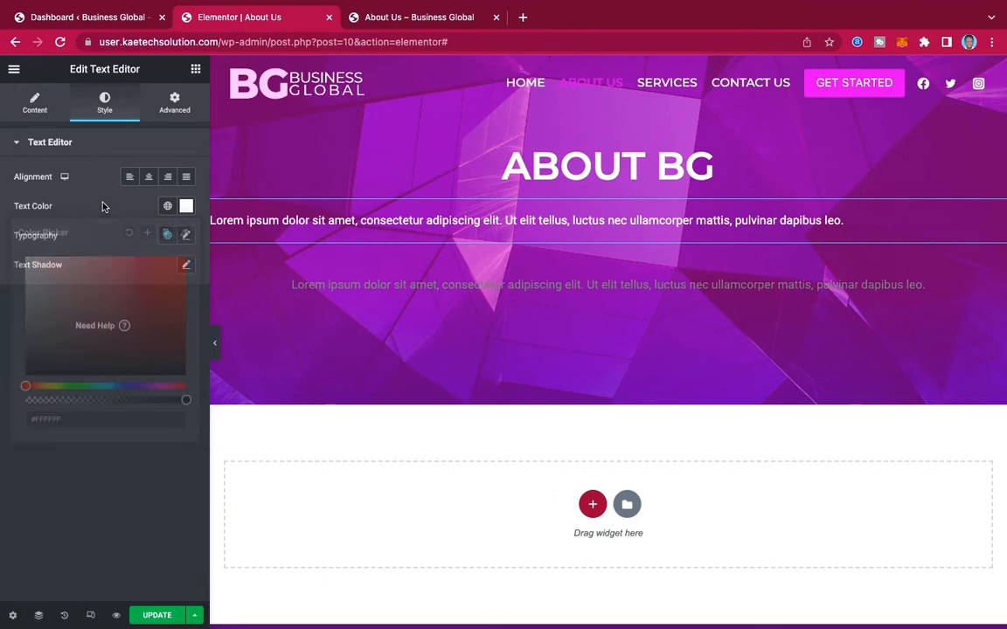
# Delete the old grey paragraph from the banner and center the new white paragraph.
pyautogui.rightClick(438, 286)
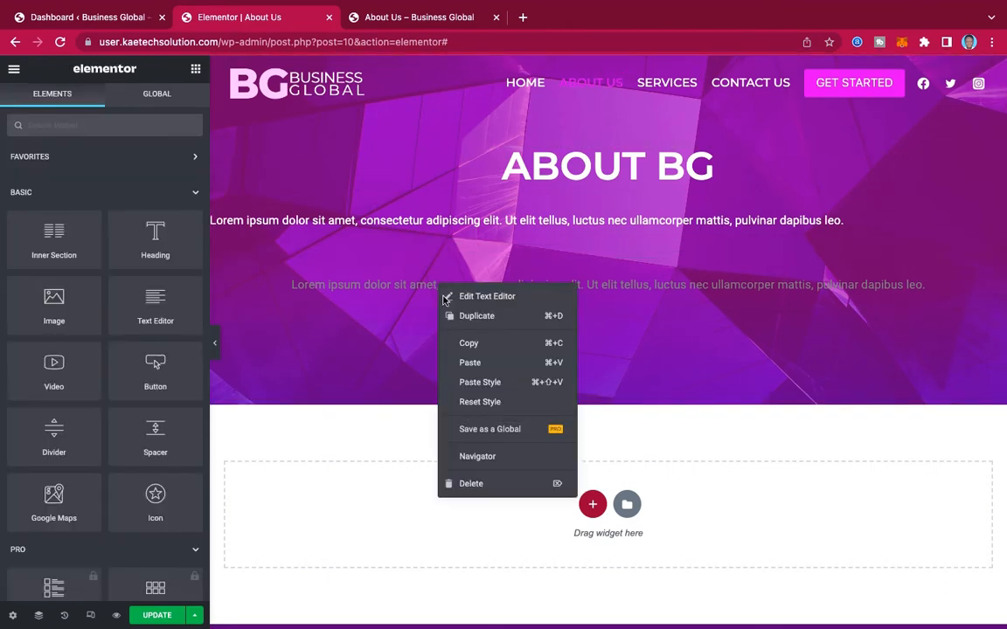
pyautogui.click(450, 484)
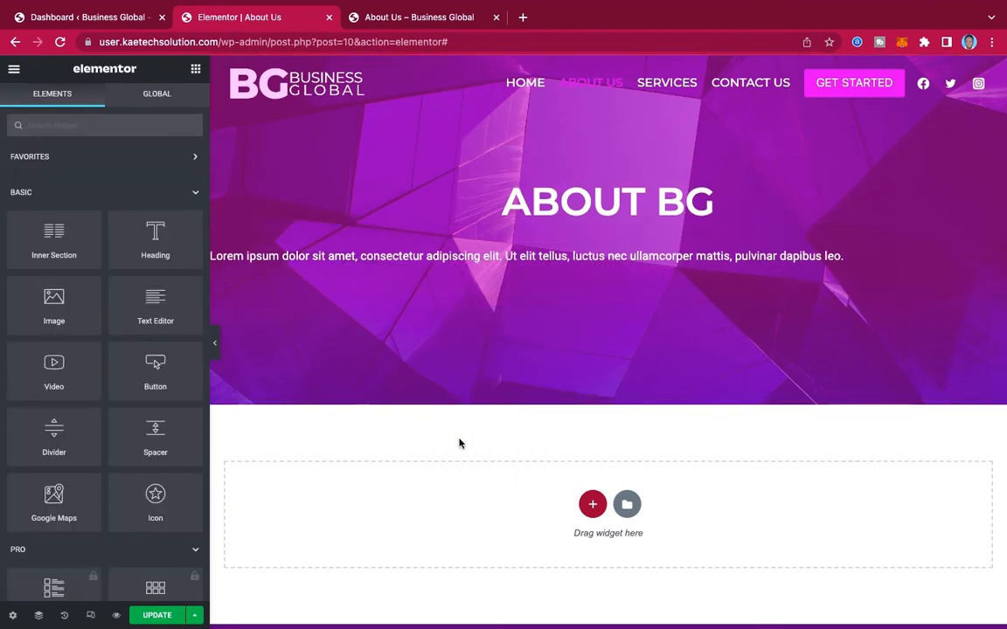
pyautogui.click(402, 255)
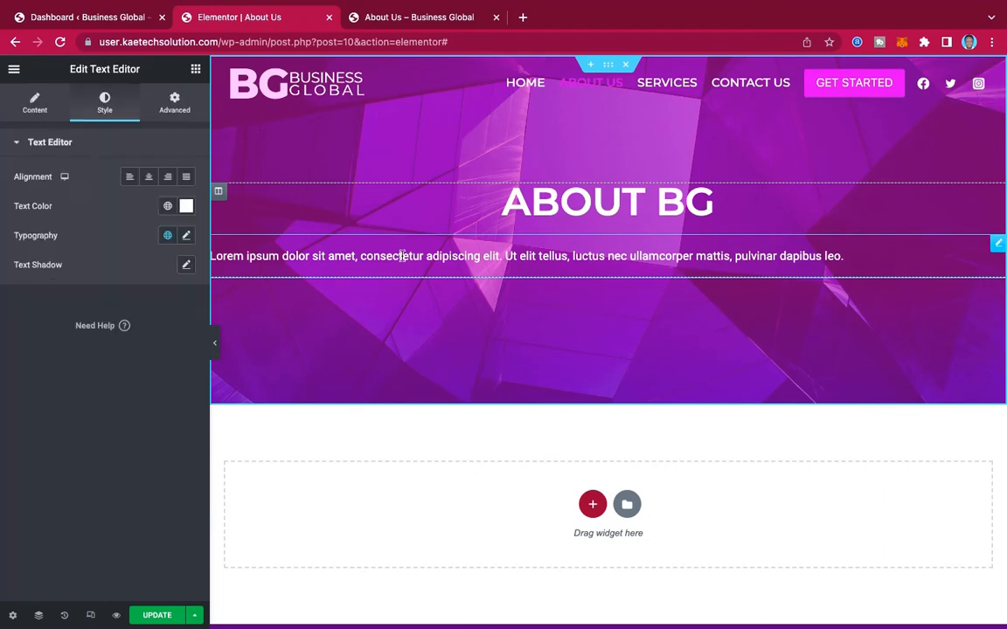
pyautogui.click(148, 177)
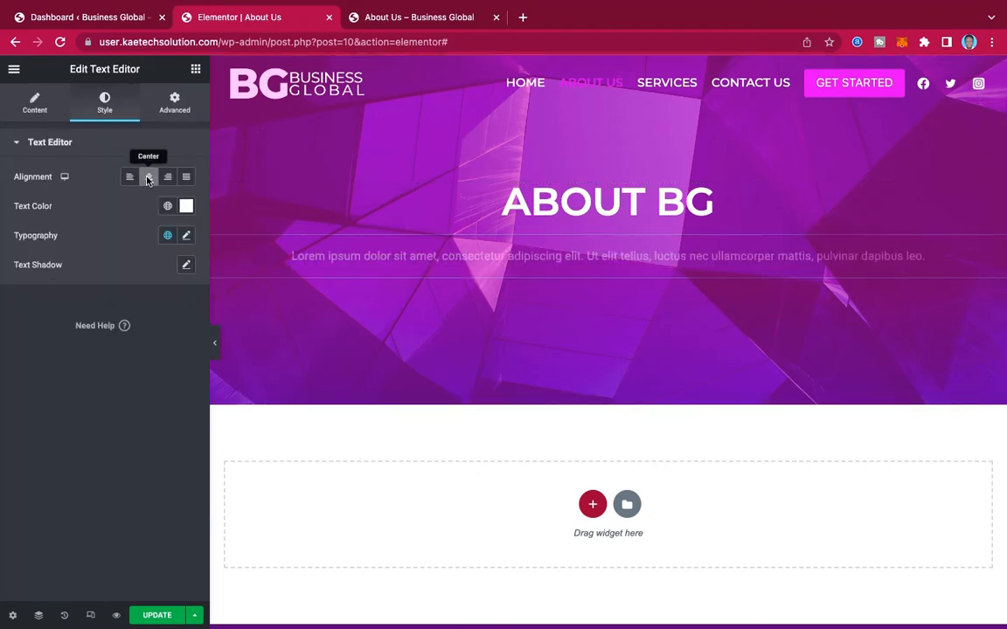
# Set the new banner paragraph's typography to the Montserrat family at 18 px.
pyautogui.click(187, 237)
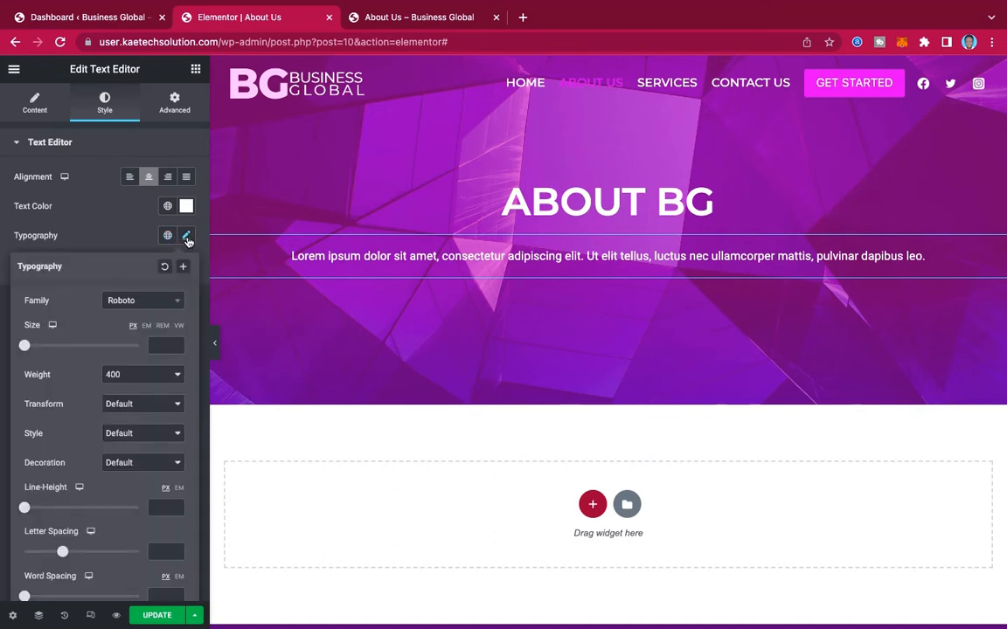
pyautogui.click(158, 302)
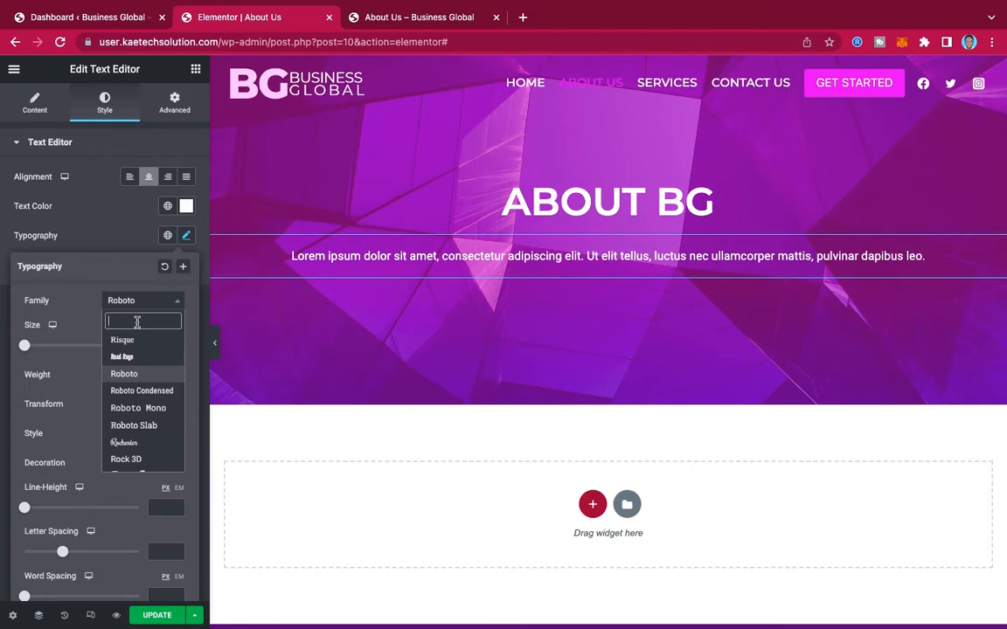
pyautogui.write('monts')
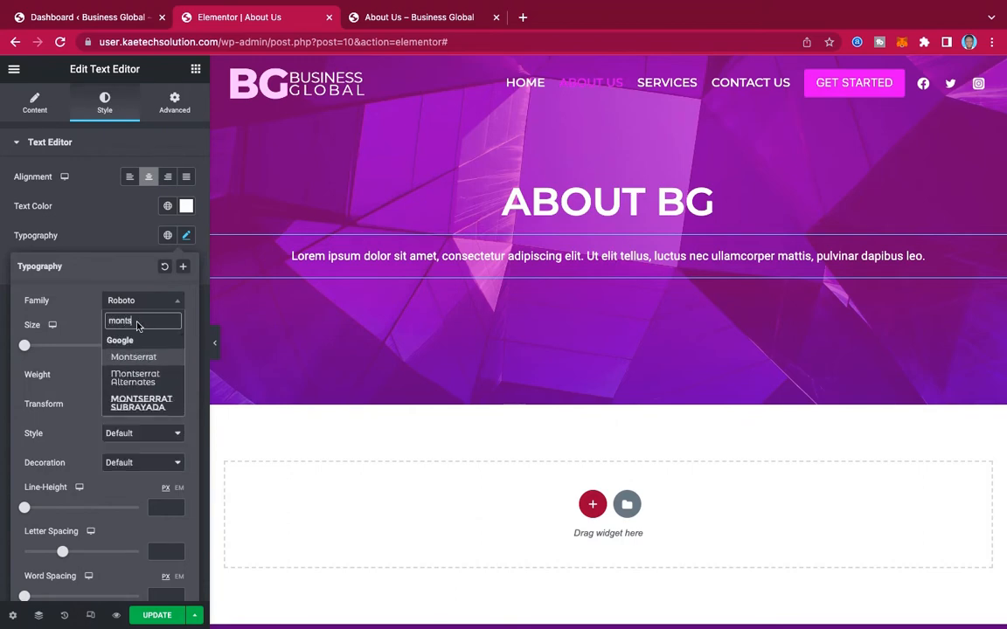
pyautogui.click(145, 358)
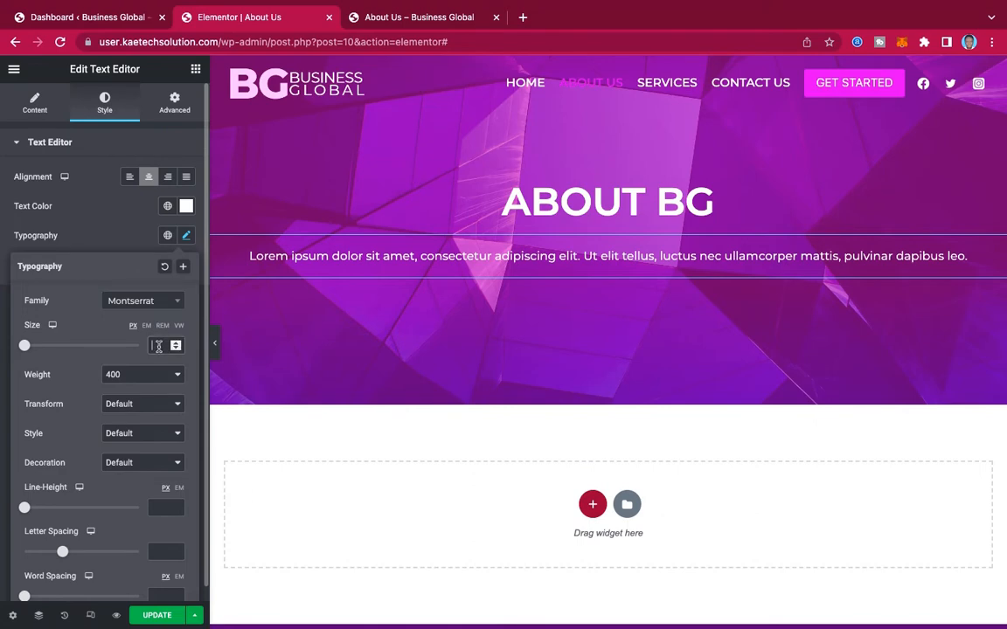
pyautogui.click(158, 347)
pyautogui.write('18')
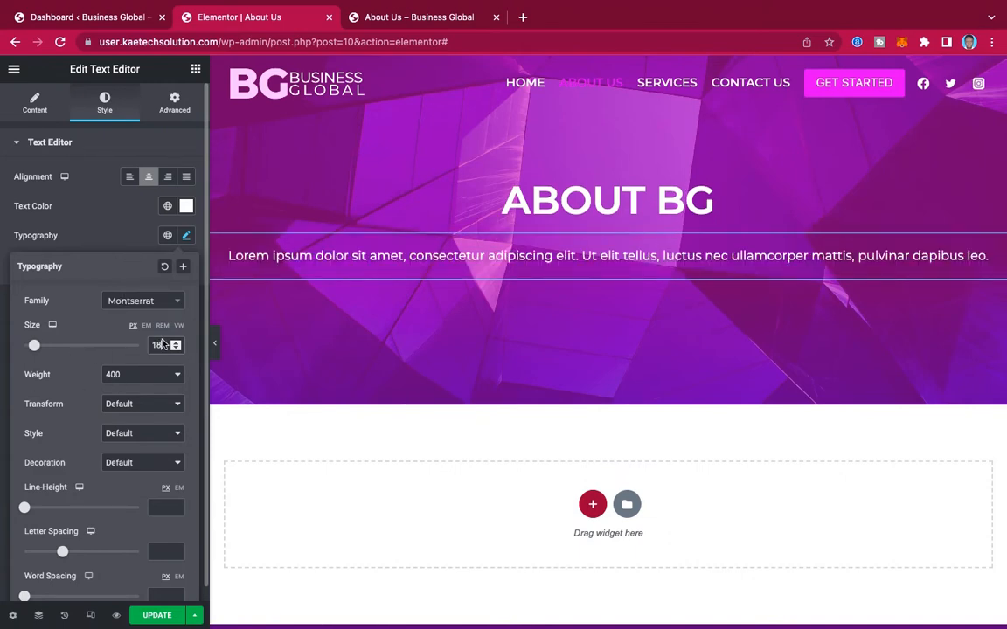
pyautogui.click(131, 238)
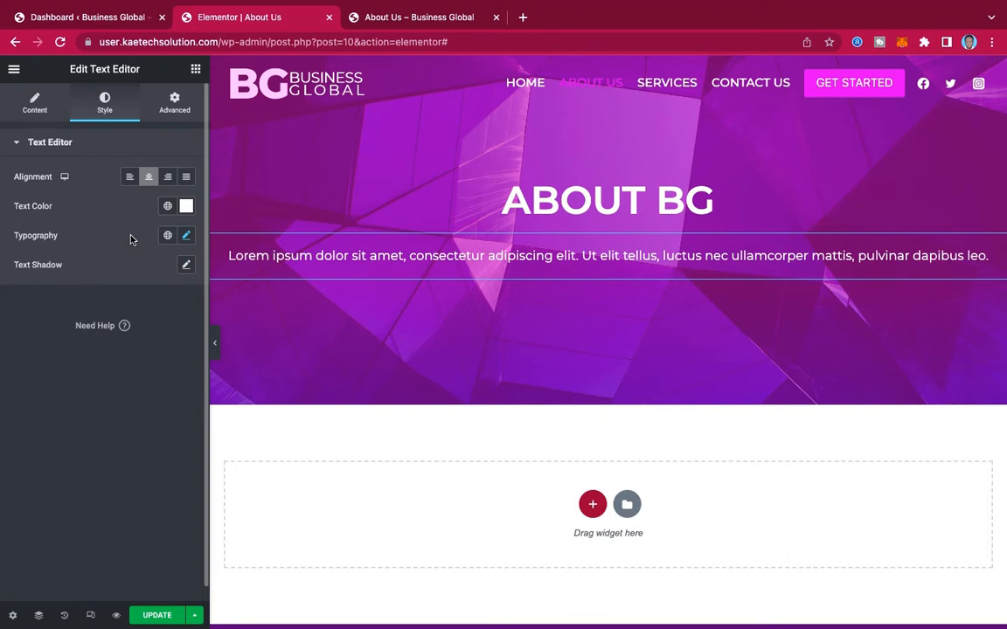
# Unlink the banner paragraph's margin values and set its right and left margins to 220 px.
pyautogui.click(176, 105)
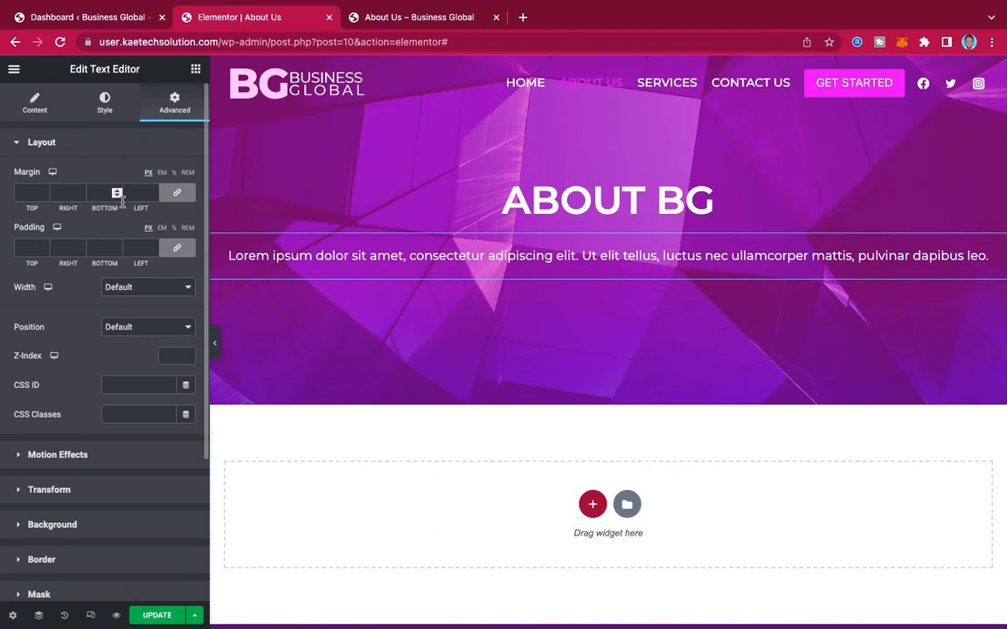
pyautogui.click(176, 192)
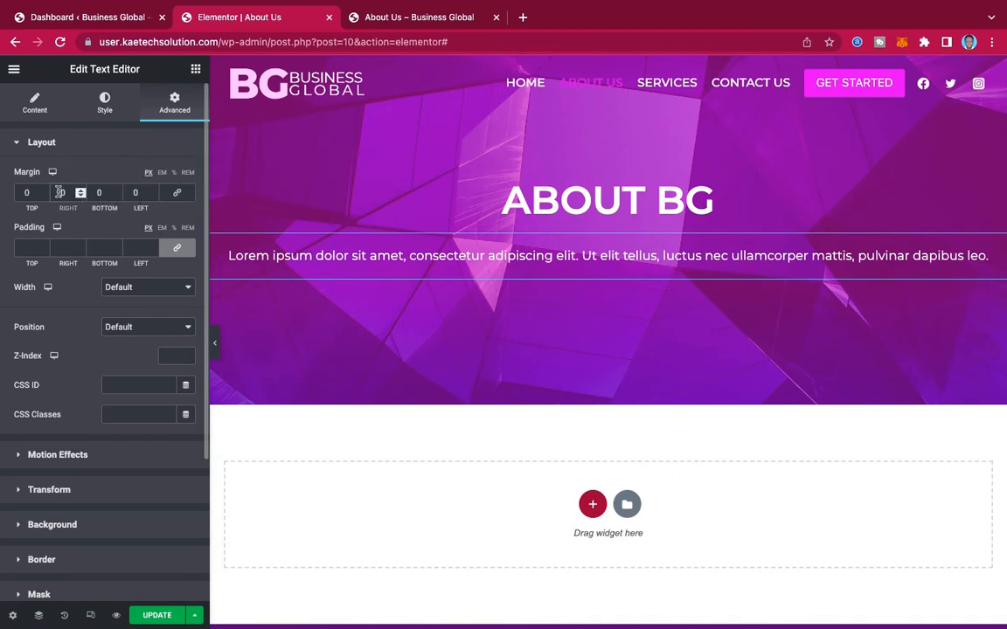
pyautogui.write('22')
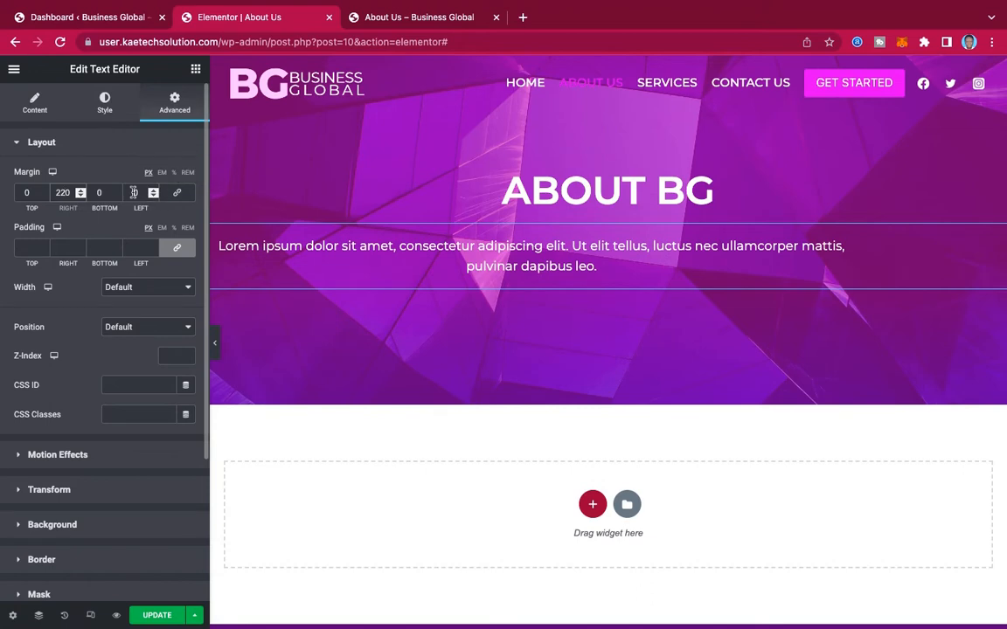
pyautogui.click(133, 192)
pyautogui.write('220')
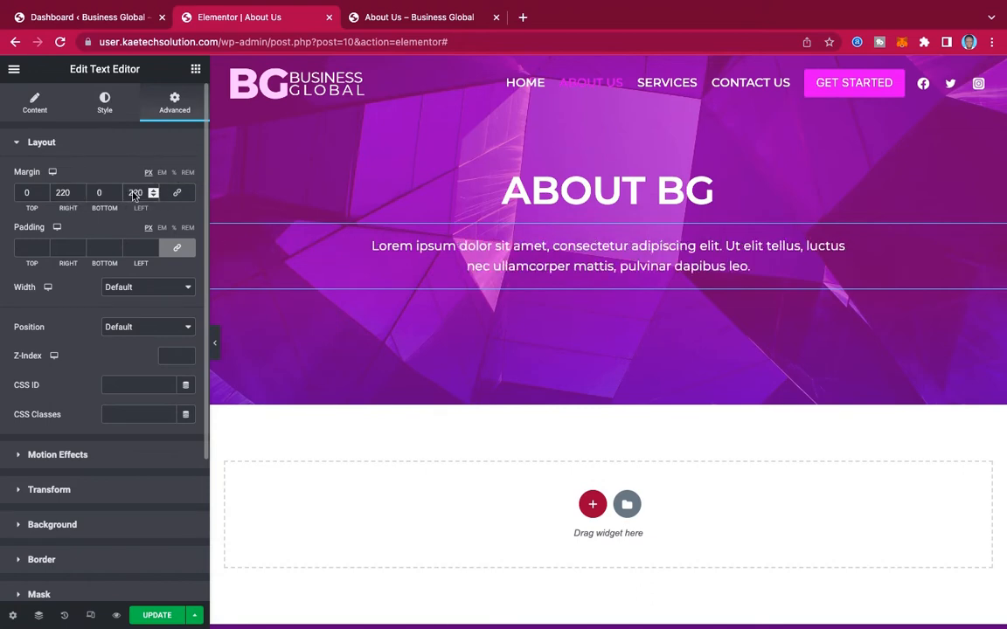
# Increase the banner paragraph's right and left margins to 320 px.
pyautogui.moveTo(59, 192); pyautogui.dragTo(42, 192)
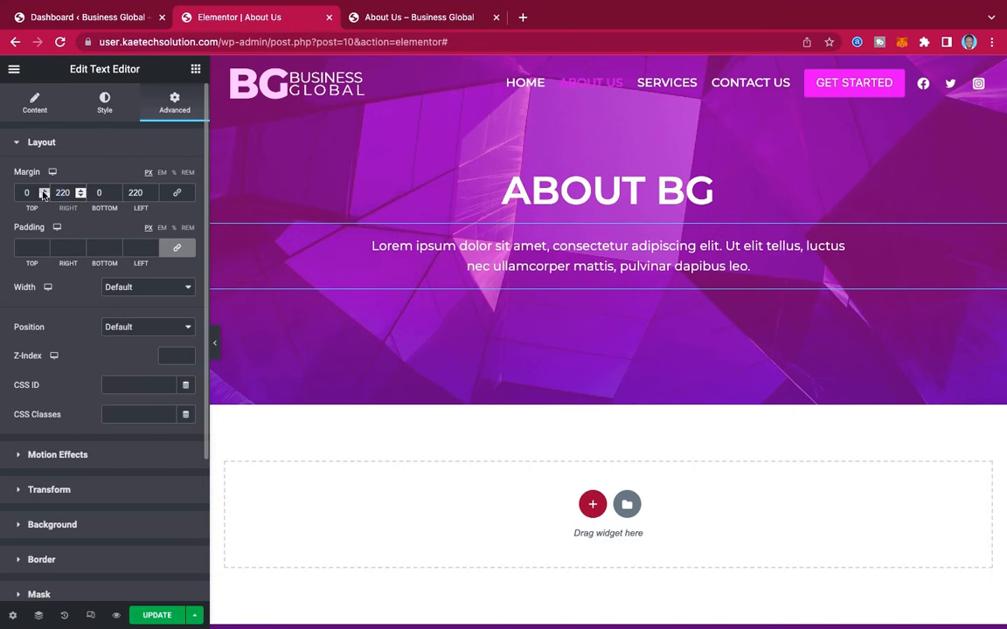
pyautogui.write('3')
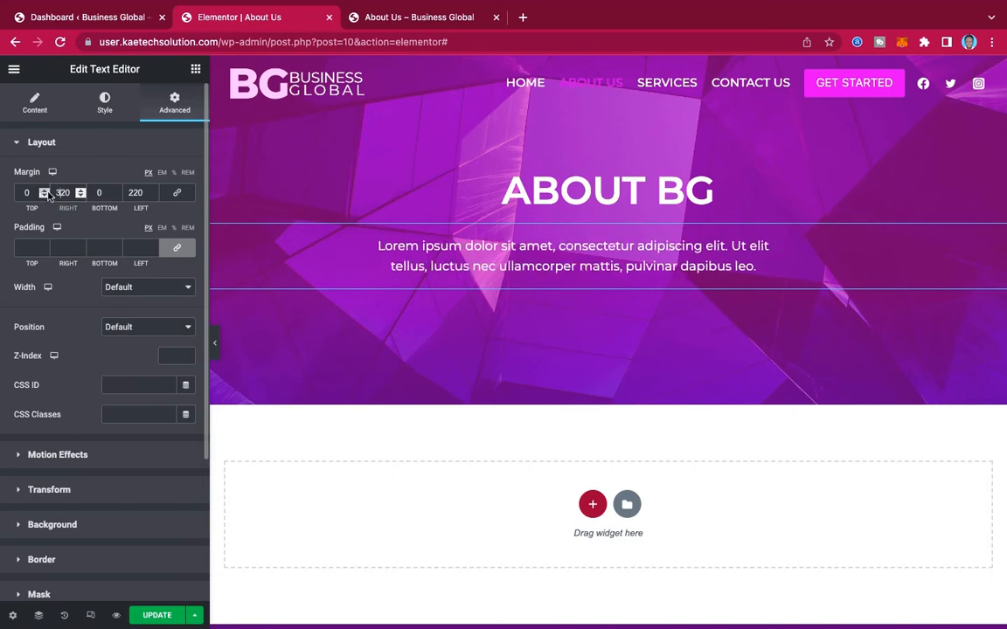
pyautogui.moveTo(133, 192); pyautogui.dragTo(107, 193)
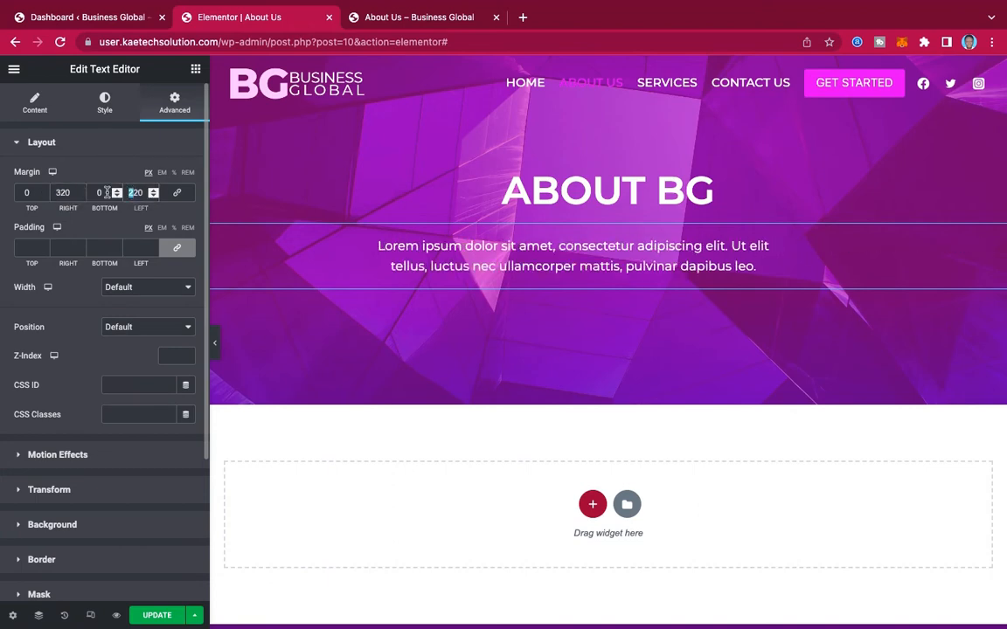
pyautogui.write('3')
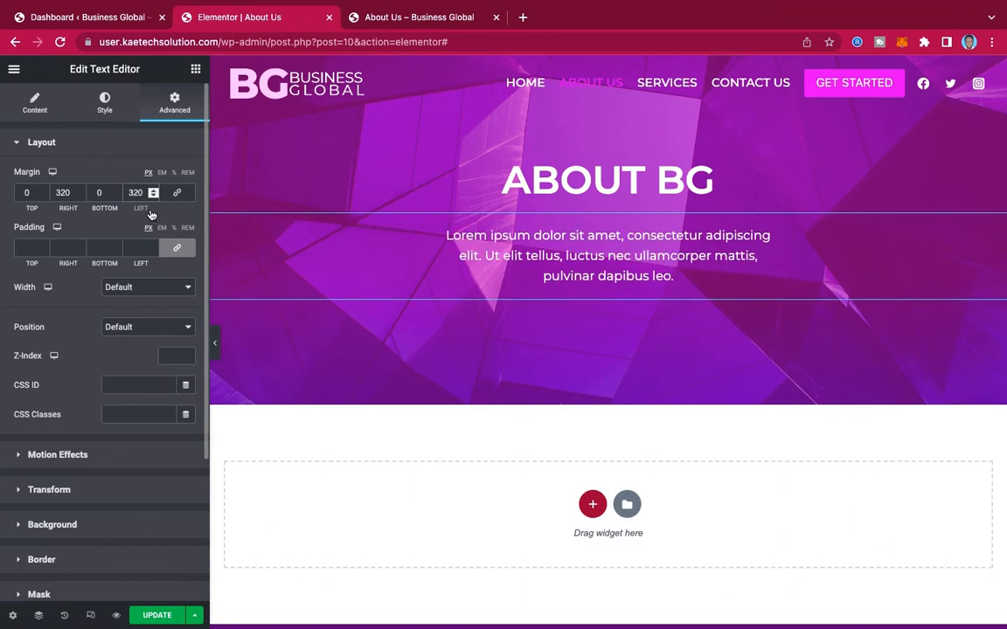
# Set the banner paragraph's right and left margins to 280 px and its top margin to -20 px.
pyautogui.moveTo(60, 188); pyautogui.dragTo(55, 192)
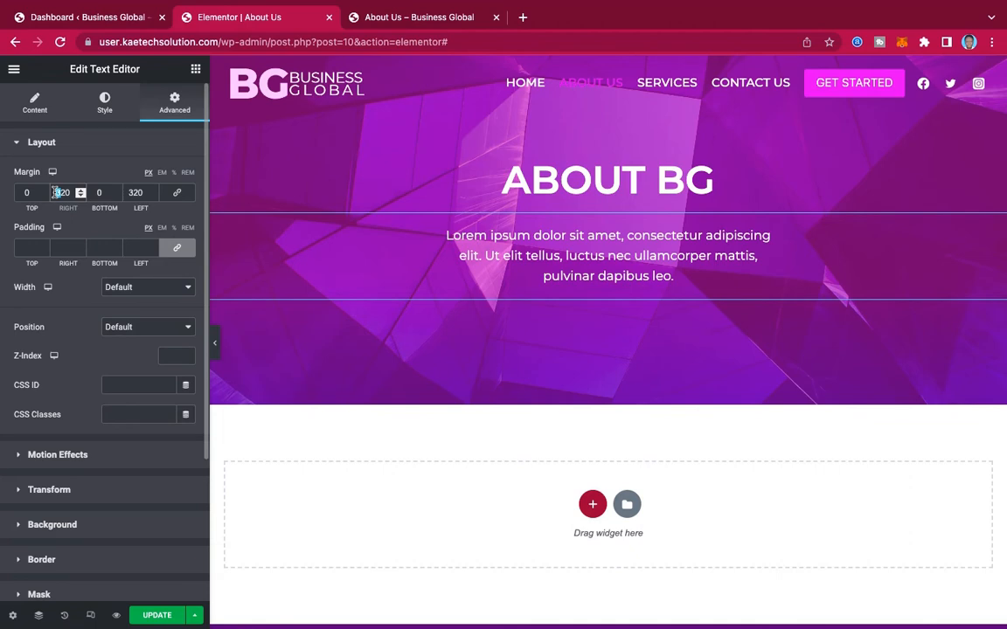
pyautogui.write('2')
pyautogui.press('BackSpace')
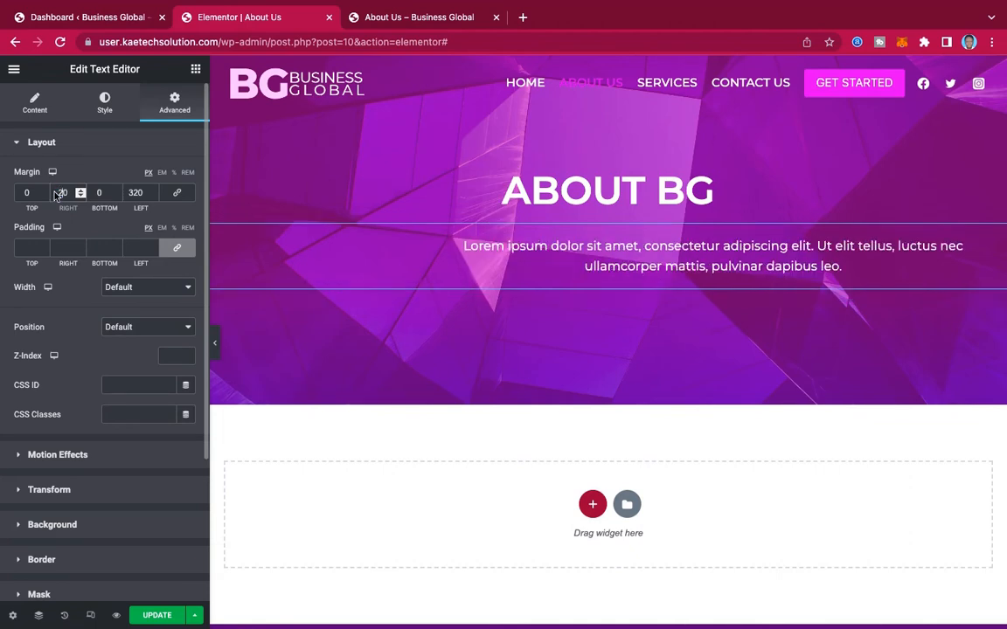
pyautogui.write('8')
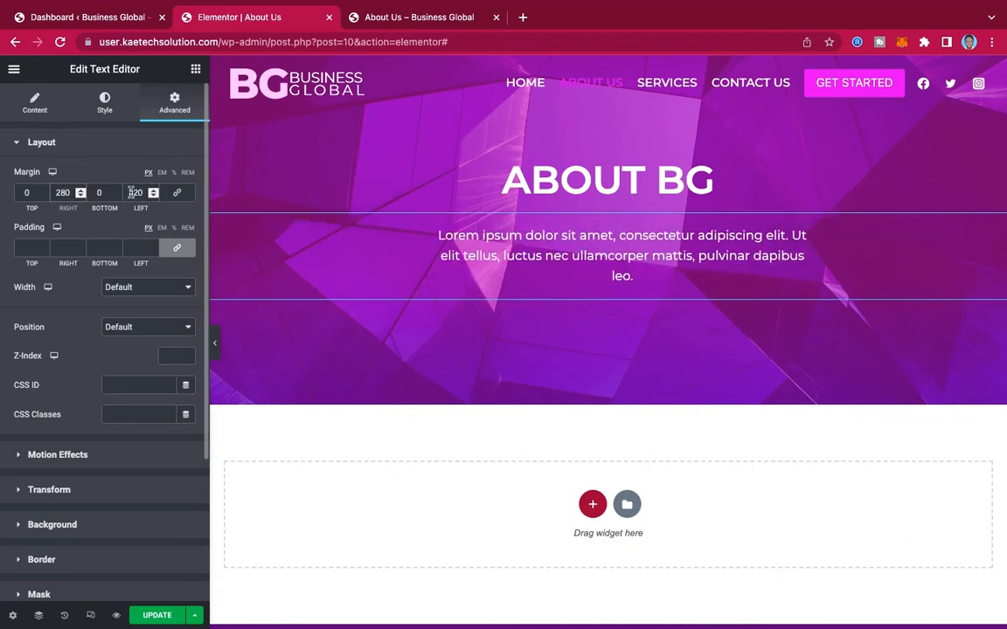
pyautogui.moveTo(134, 191); pyautogui.dragTo(71, 192)
pyautogui.write('2')
pyautogui.press('BackSpace')
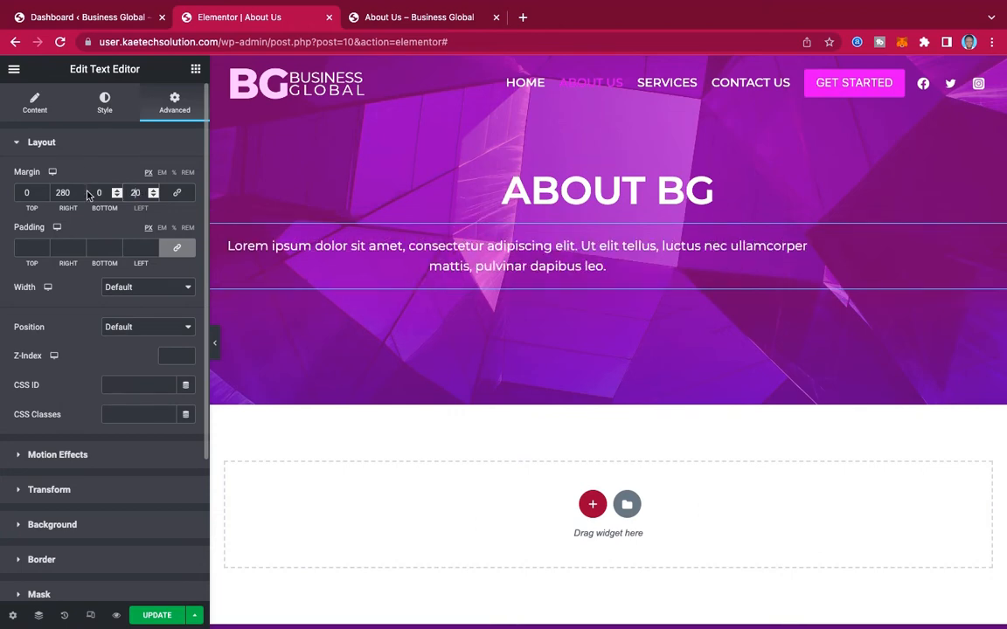
pyautogui.write('8')
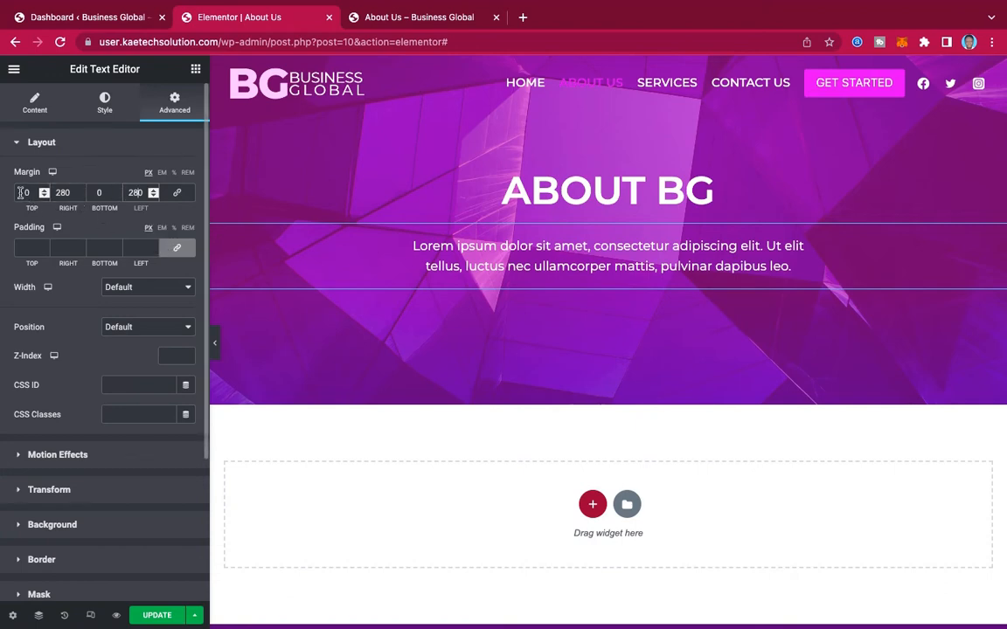
pyautogui.write('2')
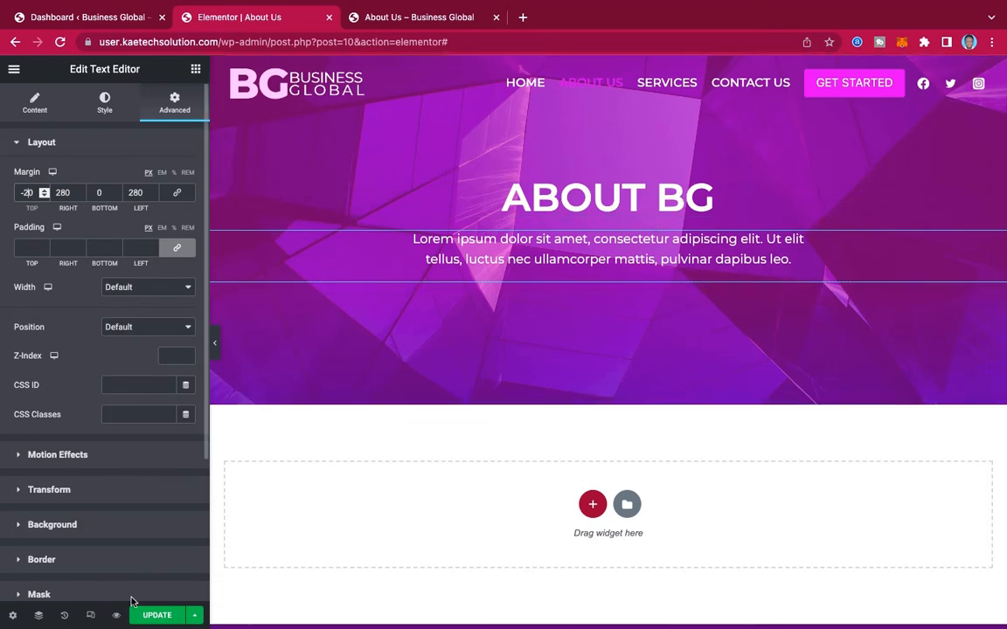
# Save the page update and copy the "About Business Global" heading text from the demo About Us page.
pyautogui.click(154, 615)
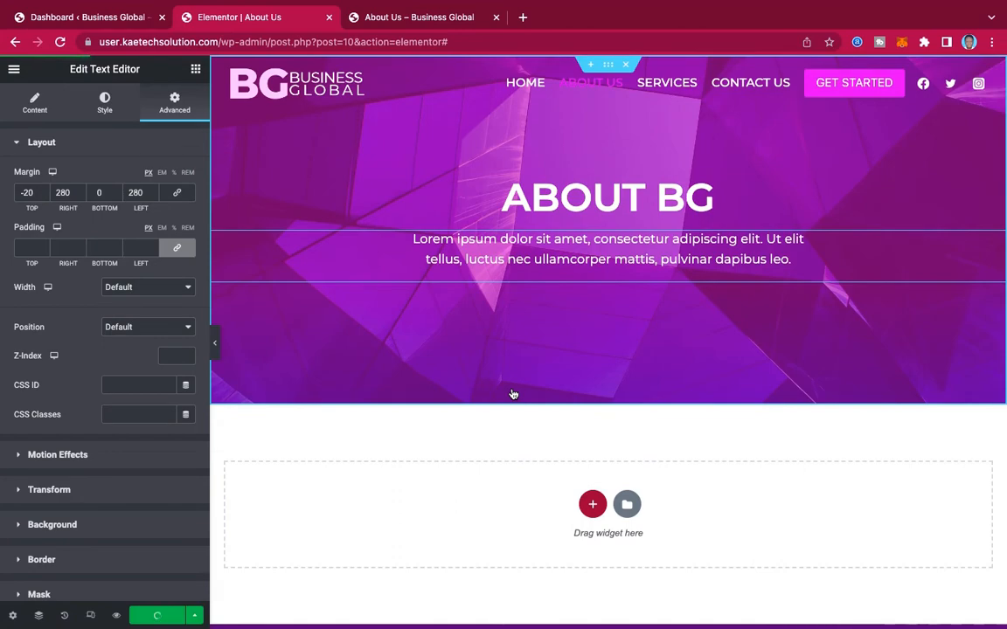
pyautogui.click(482, 19)
pyautogui.scroll(-5, 652, 367)
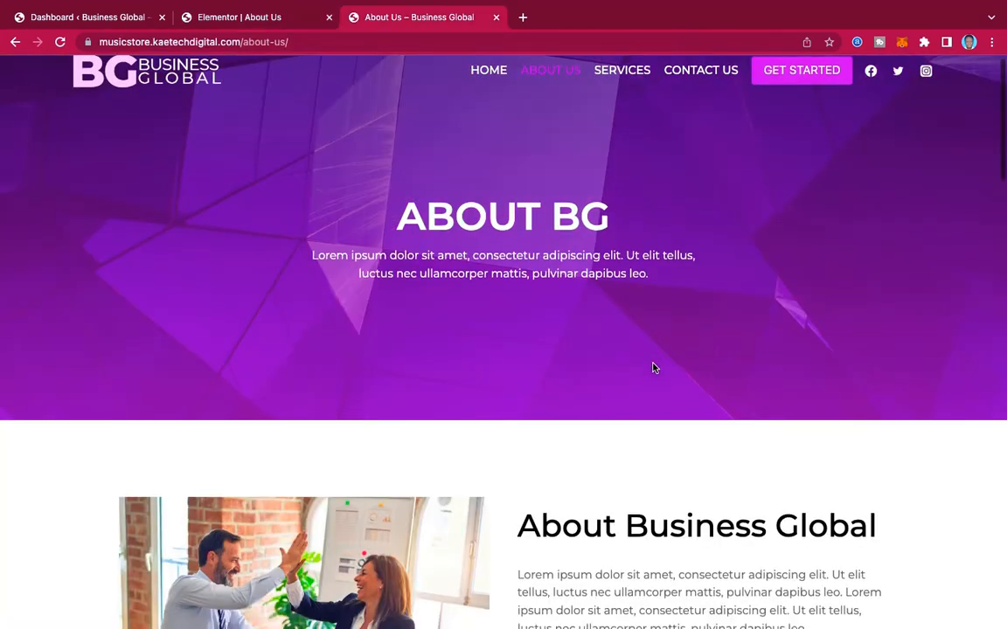
pyautogui.scroll(1, 652, 367)
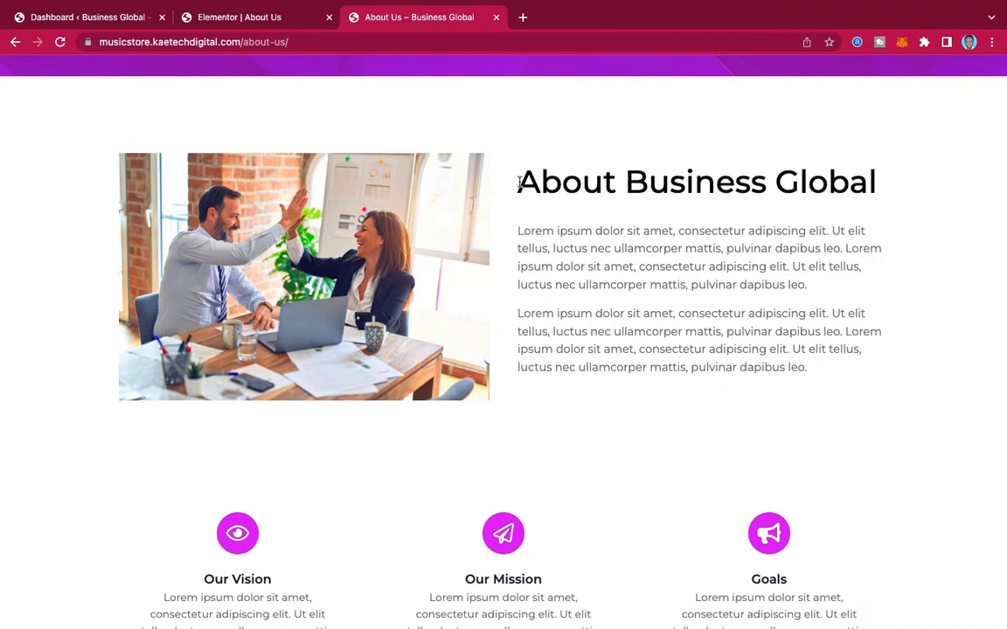
pyautogui.moveTo(520, 181); pyautogui.dragTo(877, 180)
pyautogui.hotkey('ctrl', 'c')
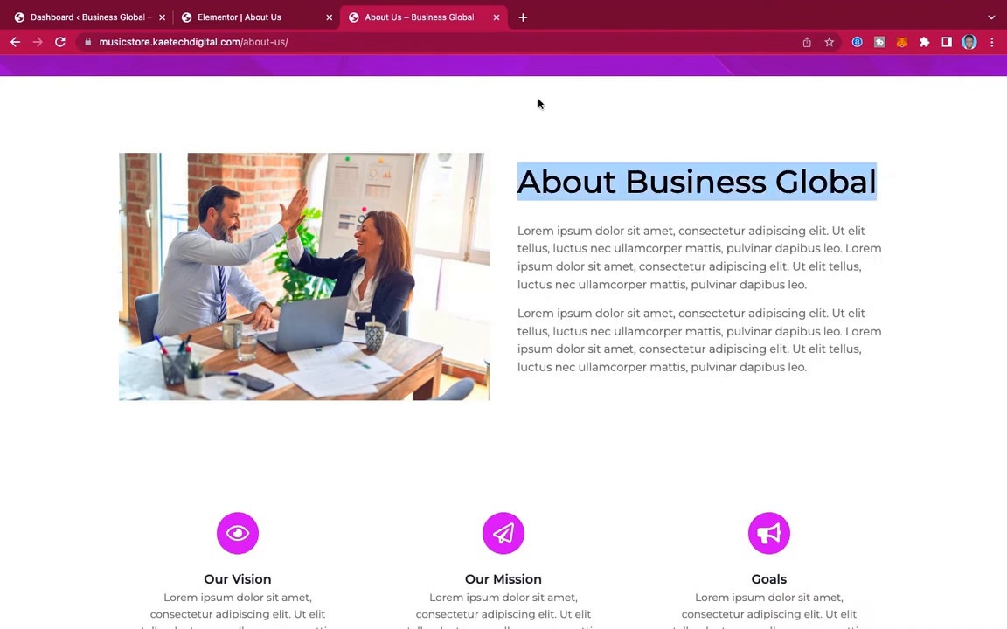
# In the Elementor editor, add a section with two equal columns below the banner and set its top and bottom margins to 90 px.
pyautogui.click(223, 19)
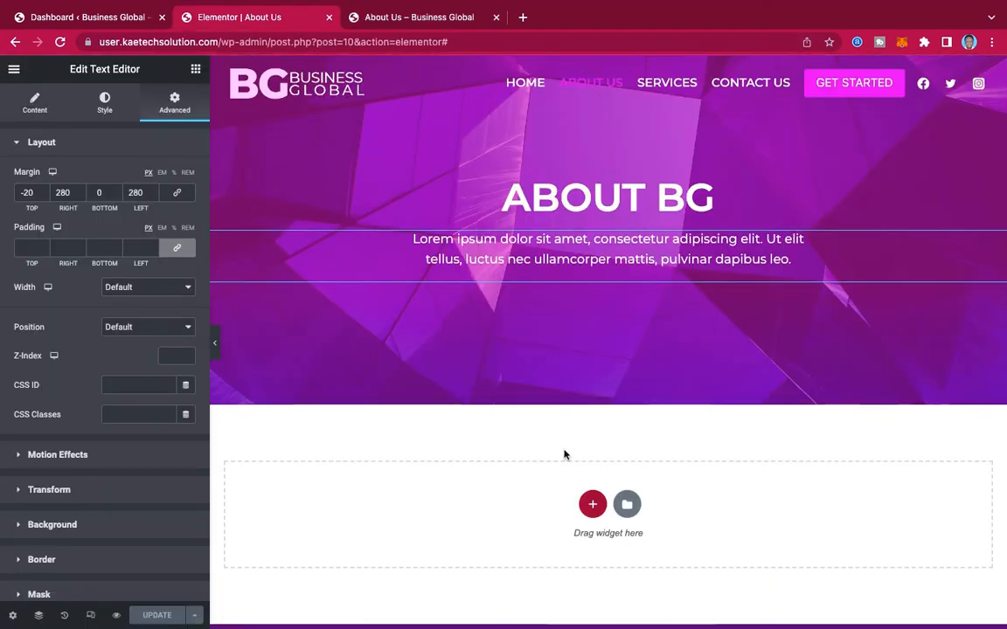
pyautogui.scroll(-3, 564, 454)
pyautogui.click(592, 371)
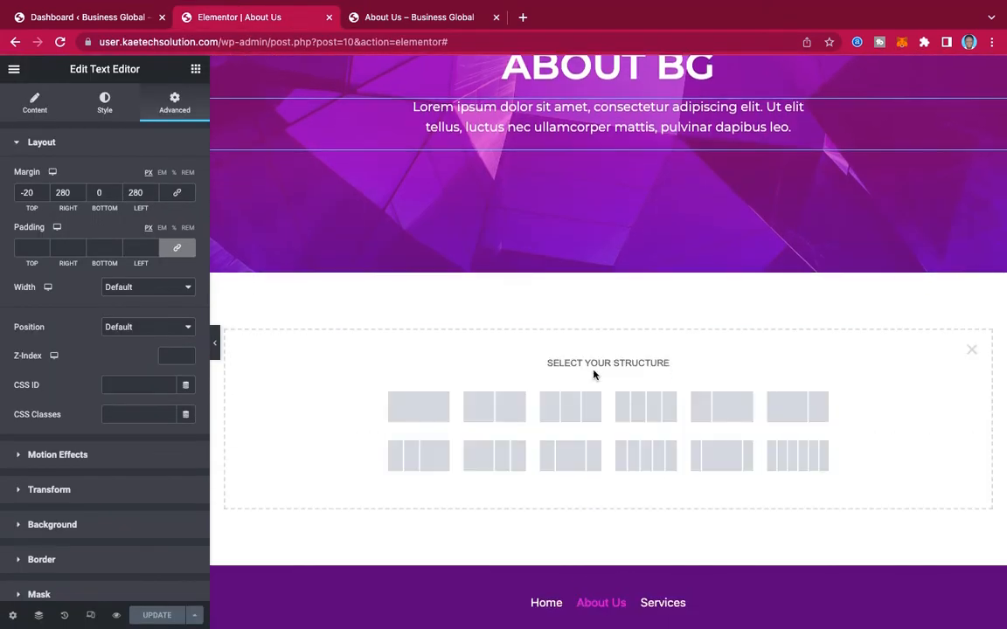
pyautogui.click(496, 413)
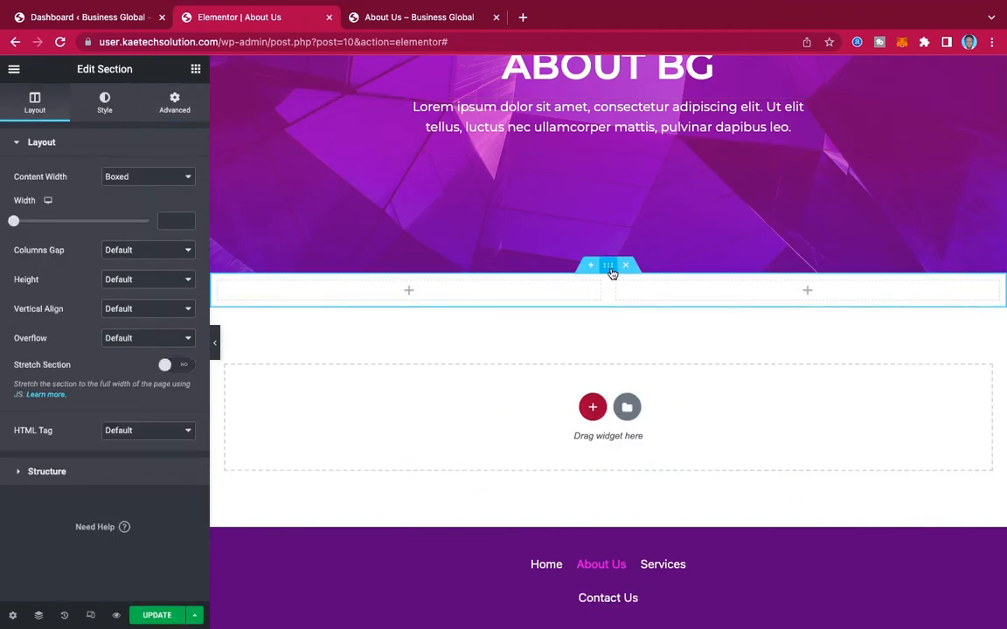
pyautogui.click(174, 108)
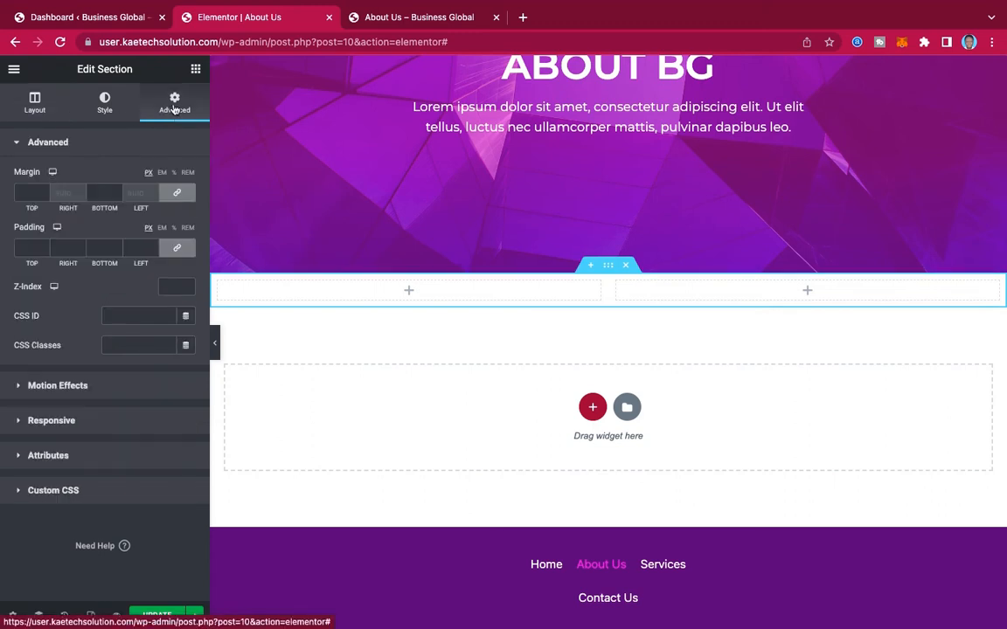
pyautogui.click(22, 194)
pyautogui.write('90')
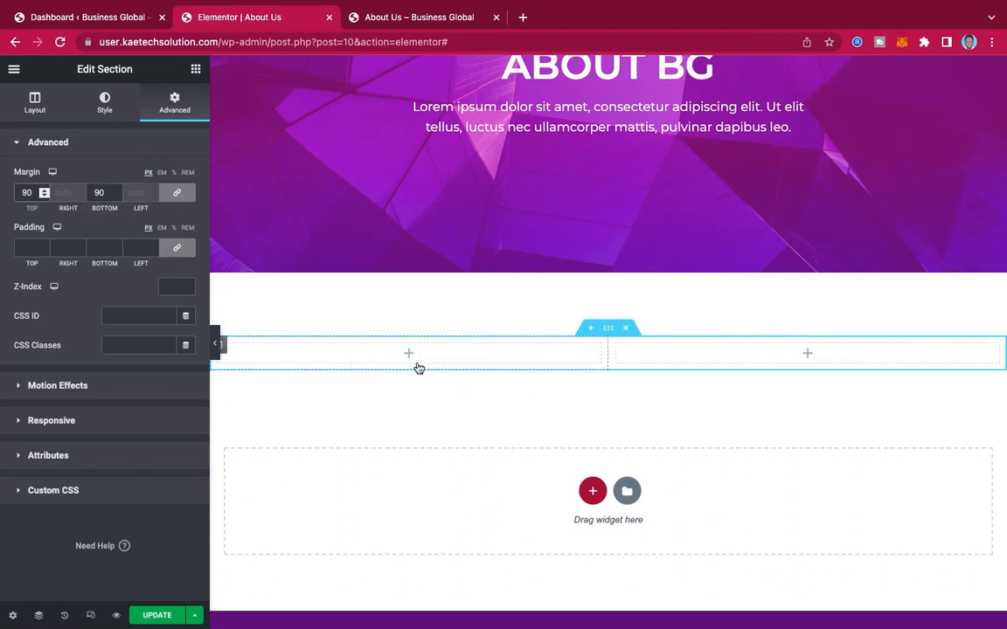
# Add a Heading widget to the new section's right column and replace its title with "About Business Global".
pyautogui.click(809, 353)
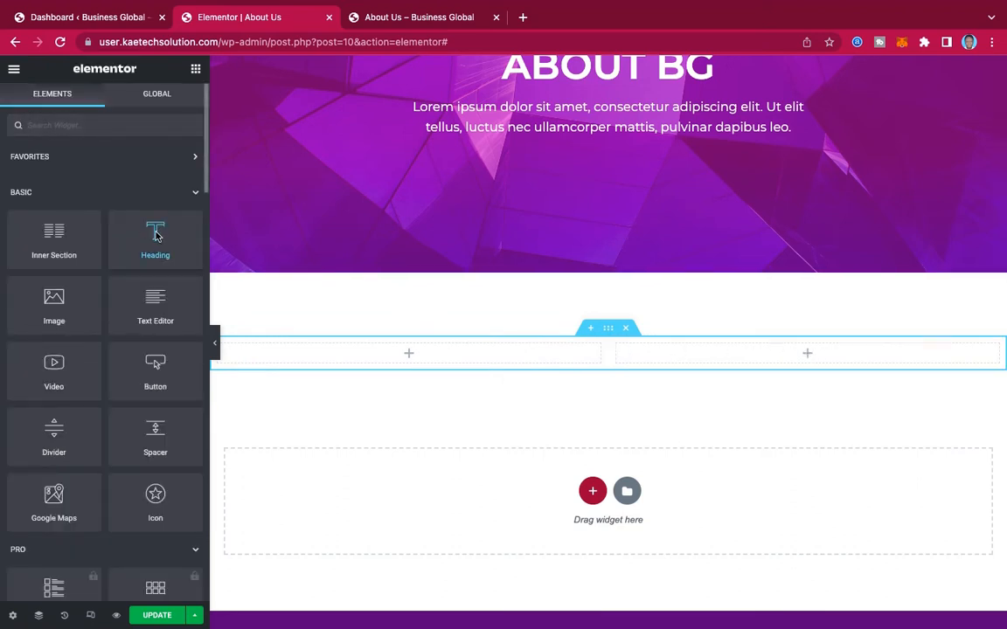
pyautogui.moveTo(154, 234); pyautogui.dragTo(823, 356)
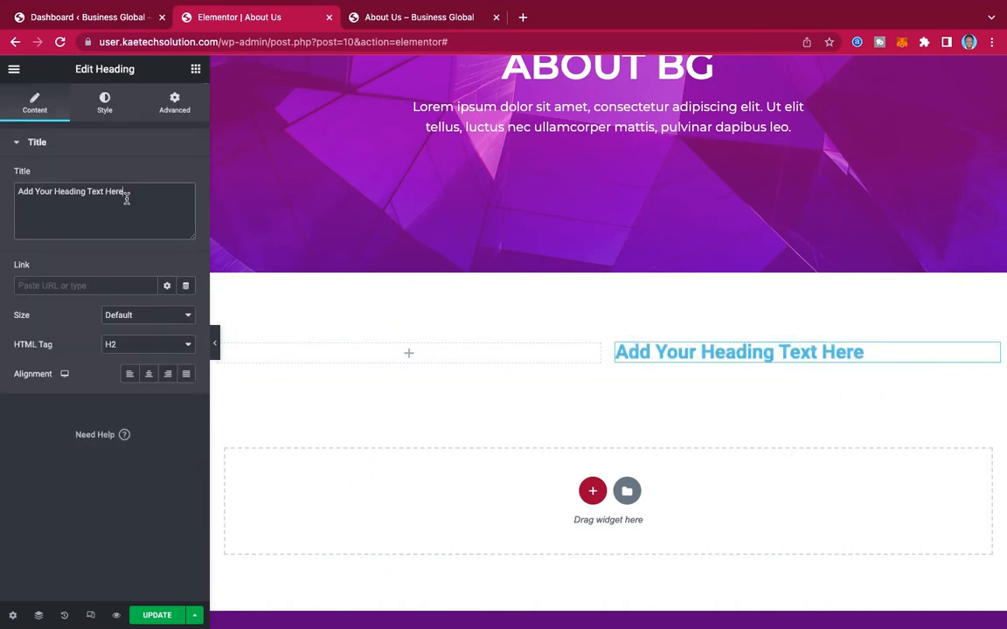
pyautogui.moveTo(127, 199); pyautogui.dragTo(2, 186)
pyautogui.hotkey('ctrl', 'v')
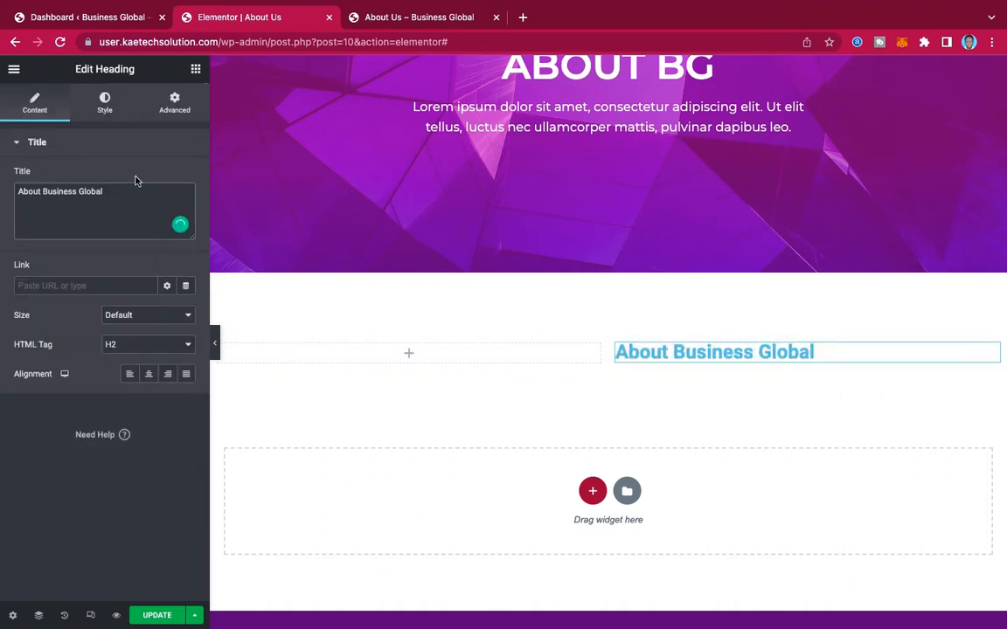
# Set the About Business Global heading's text color to black, #000000.
pyautogui.click(105, 105)
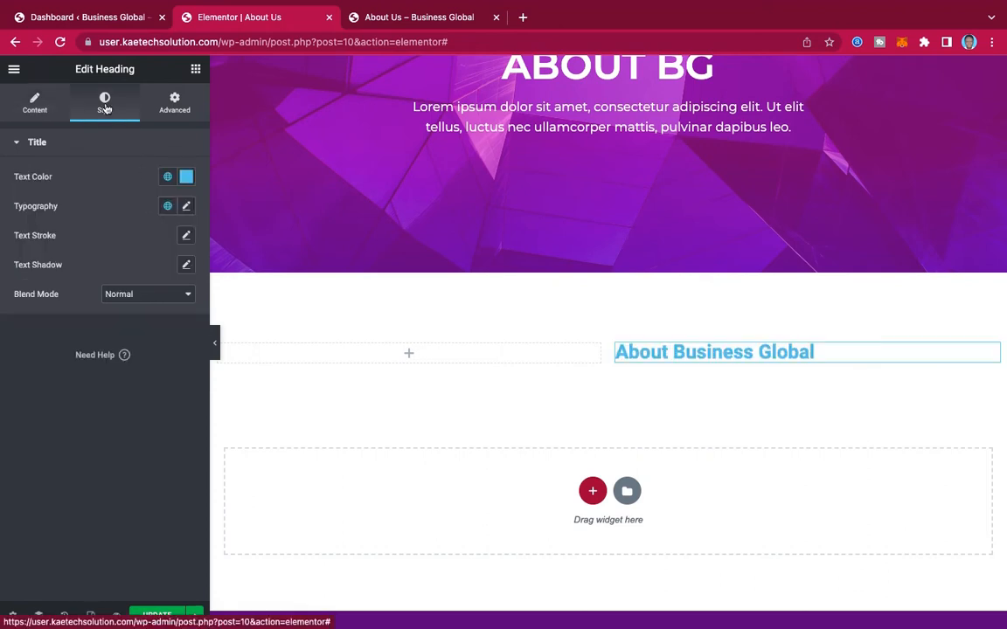
pyautogui.click(187, 177)
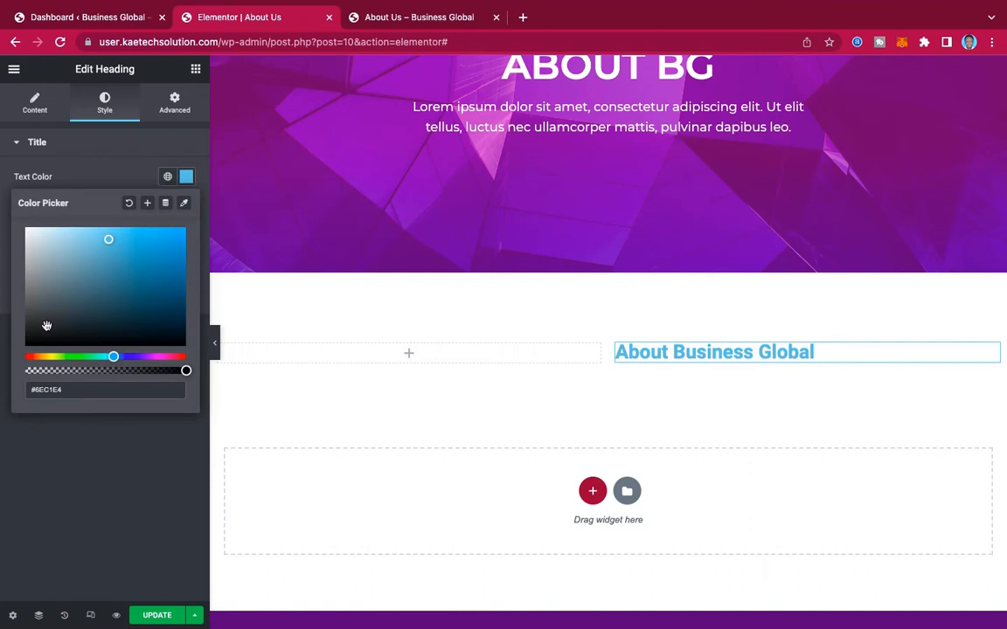
pyautogui.moveTo(44, 297); pyautogui.dragTo(11, 355)
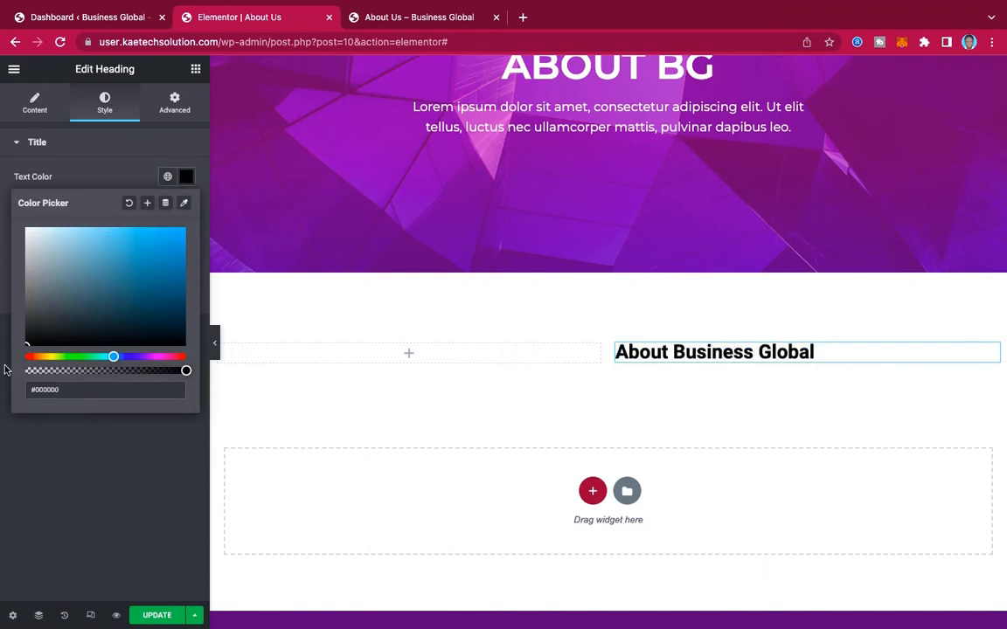
pyautogui.click(14, 468)
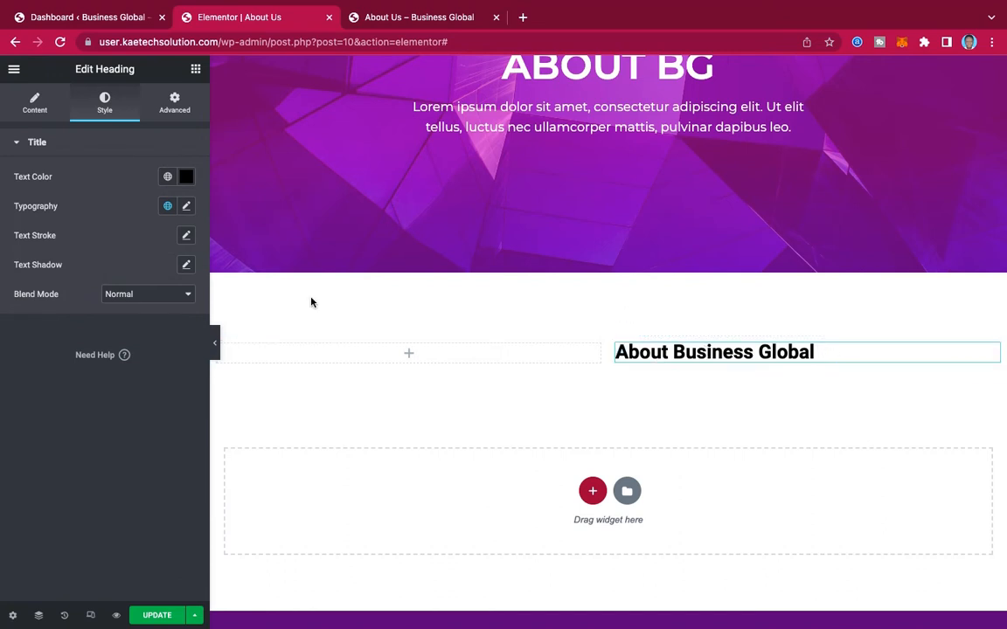
# Set the About Business Global heading's typography to the Montserrat family at 25 px.
pyautogui.click(187, 206)
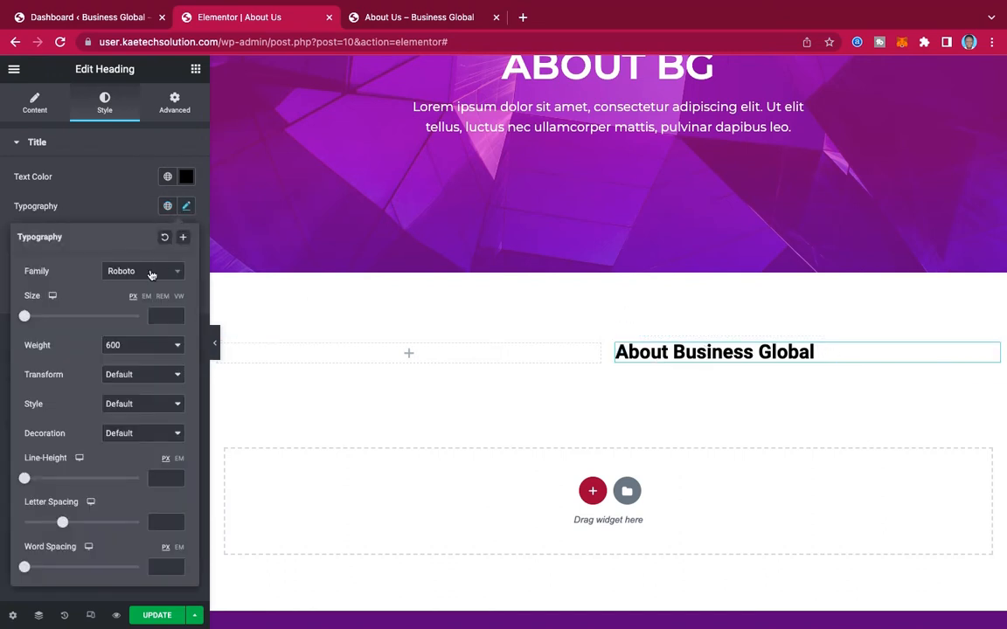
pyautogui.click(151, 273)
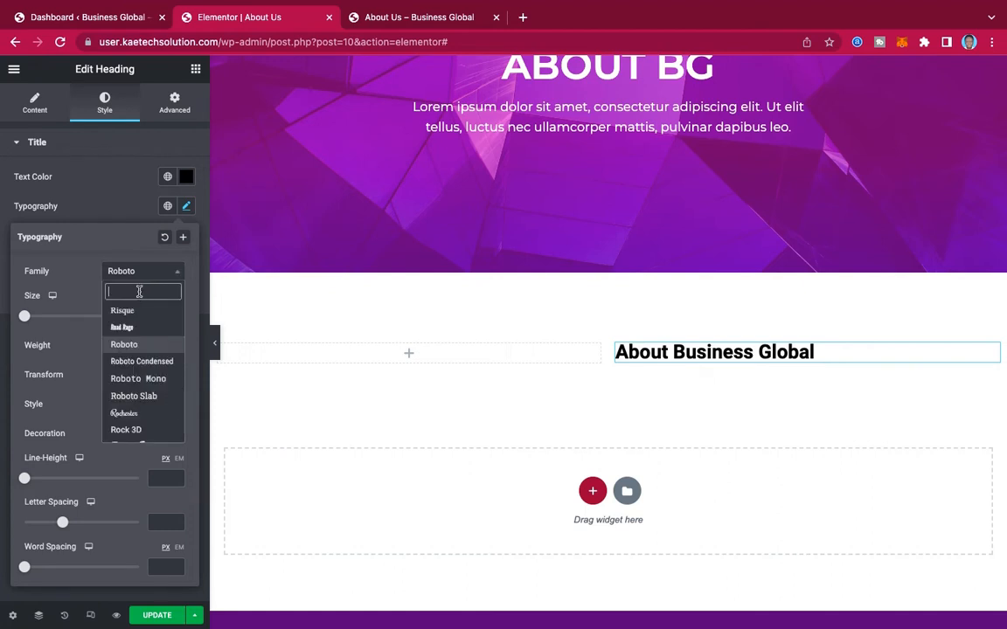
pyautogui.write('monts')
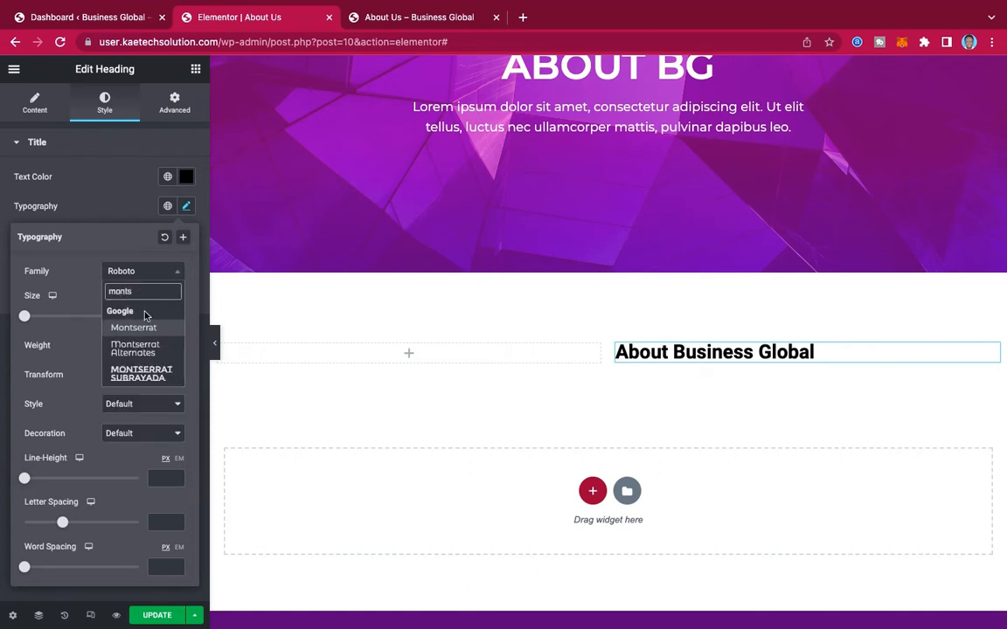
pyautogui.click(136, 328)
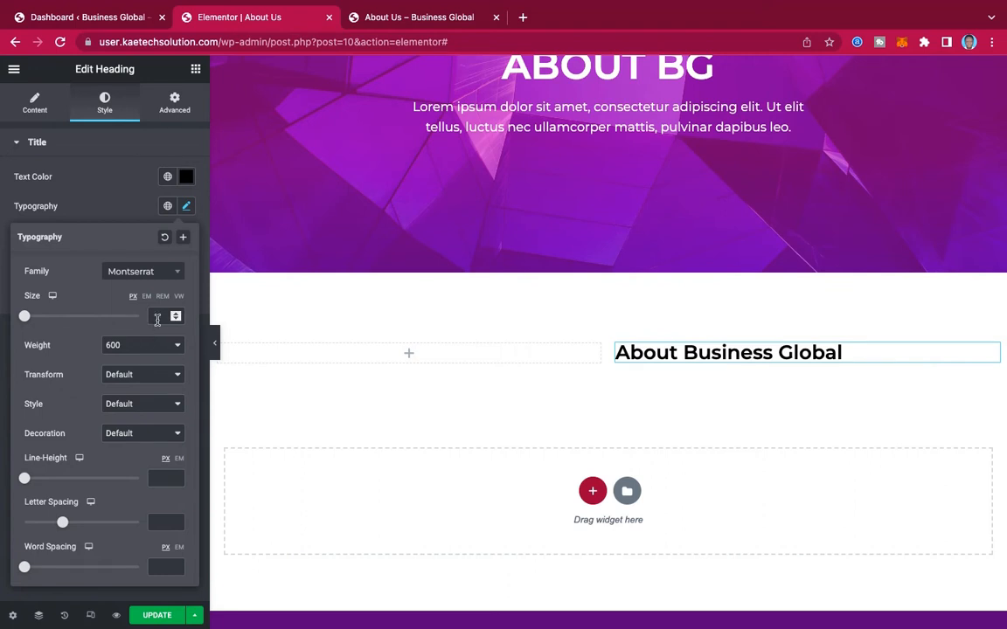
pyautogui.click(157, 318)
pyautogui.write('25')
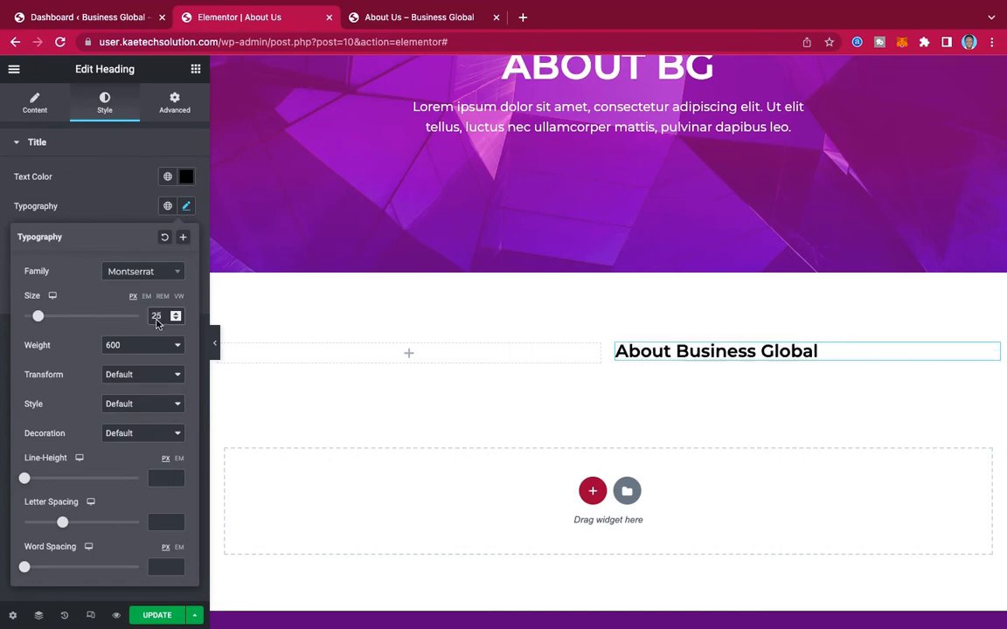
# Compare the heading with the demo page, then set its size to 40 px and its weight to 500.
pyautogui.click(440, 15)
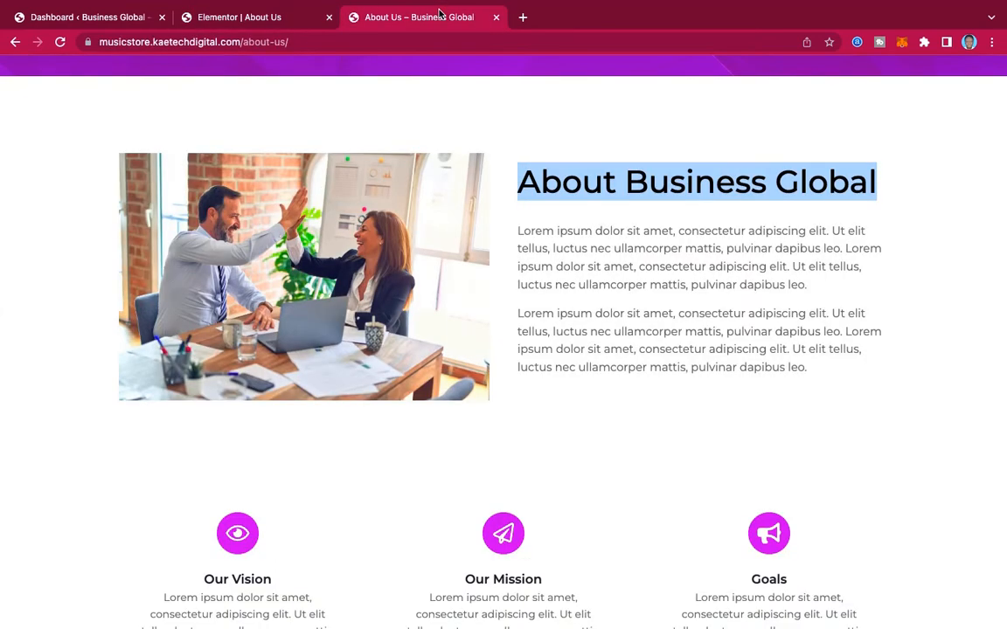
pyautogui.click(204, 16)
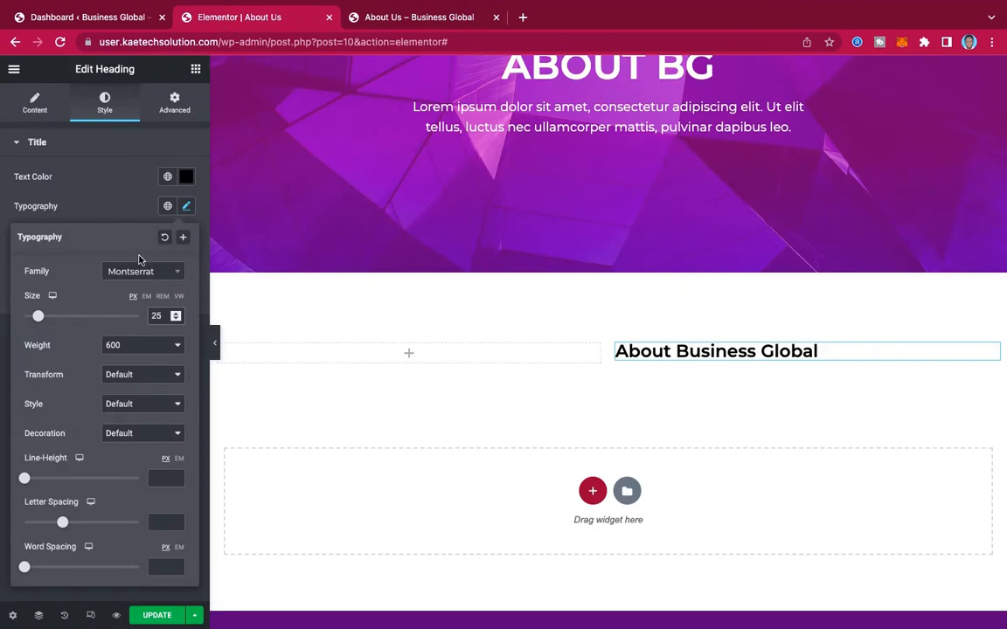
pyautogui.moveTo(160, 318); pyautogui.dragTo(141, 317)
pyautogui.write('40')
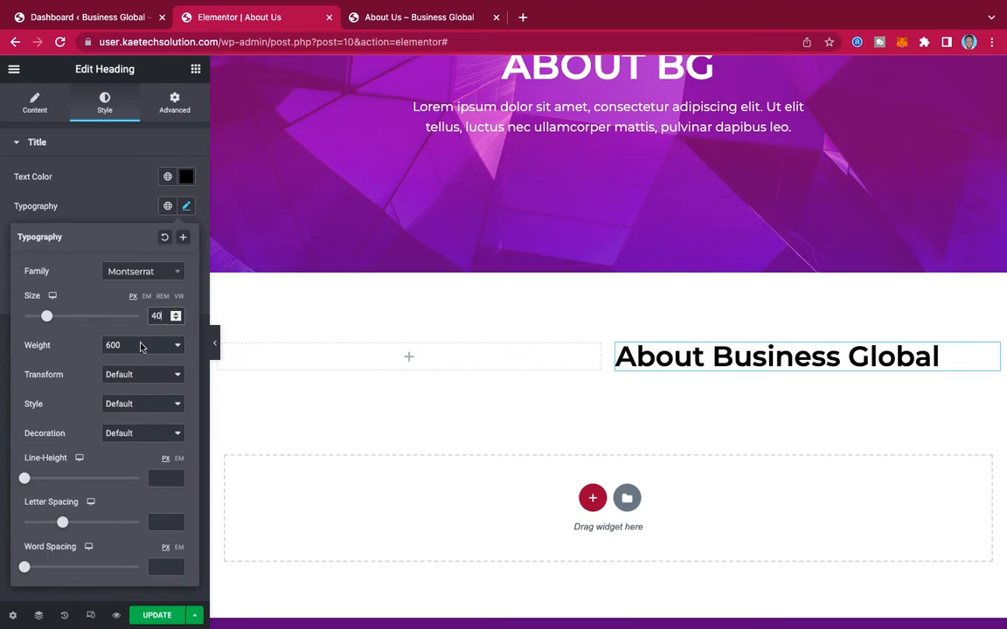
pyautogui.click(142, 346)
pyautogui.click(139, 332)
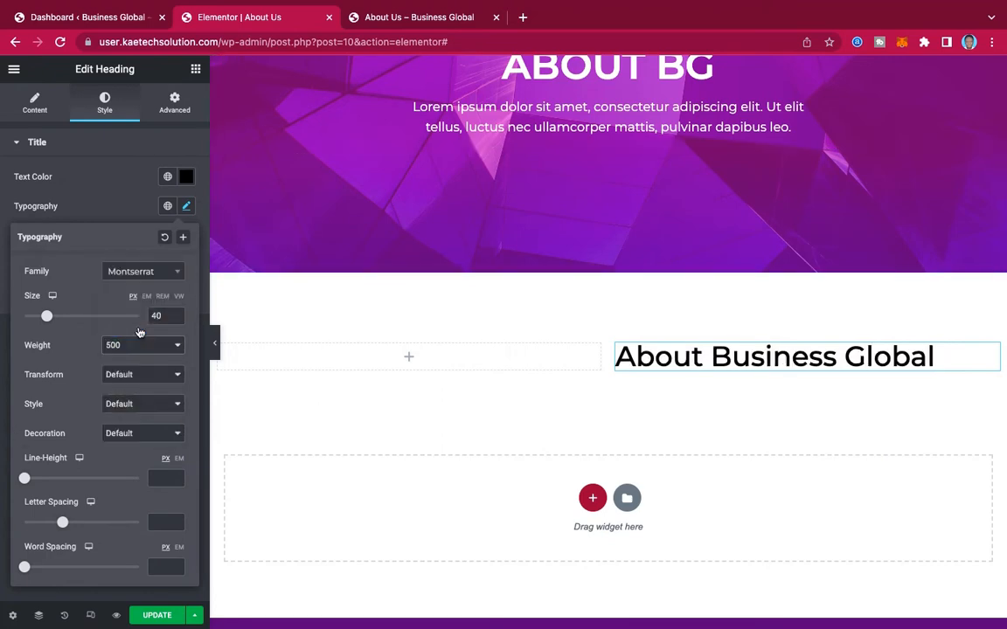
# Check the heading against the demo page and copy the two paragraphs beneath About Business Global there.
pyautogui.click(429, 18)
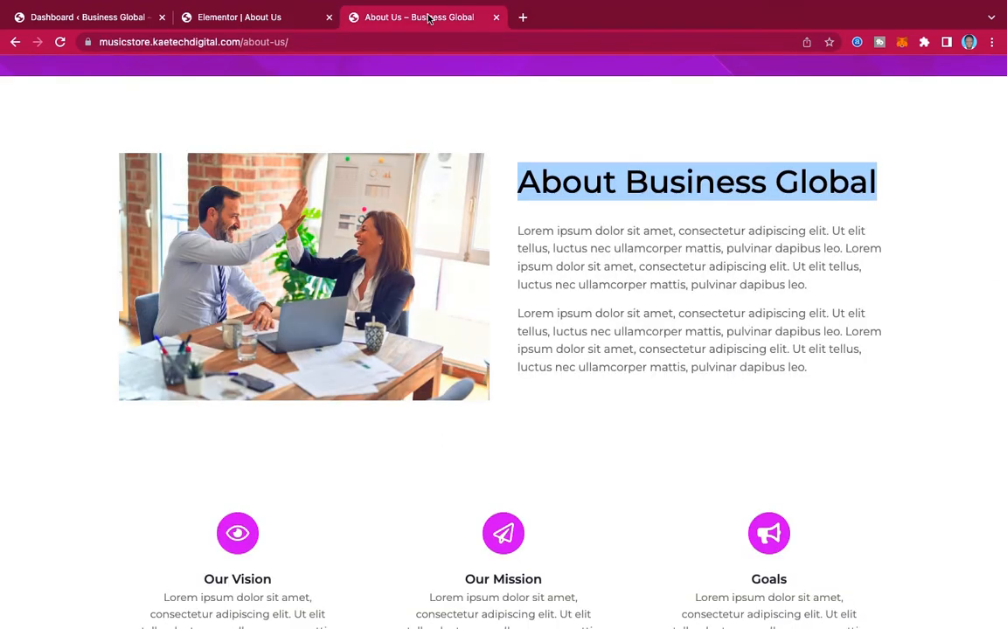
pyautogui.click(229, 20)
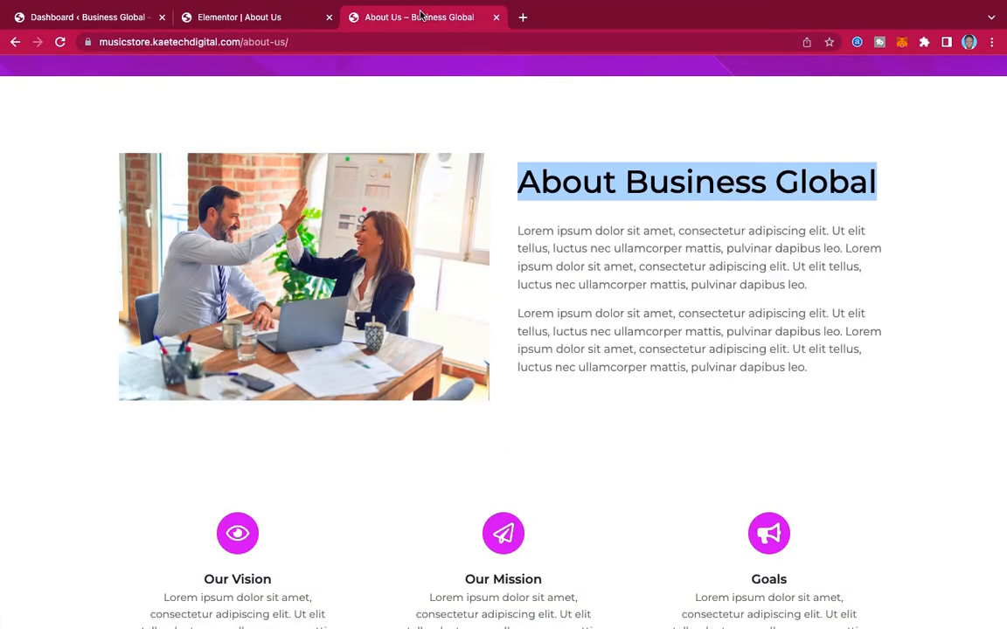
pyautogui.click(381, 14)
pyautogui.click(534, 250)
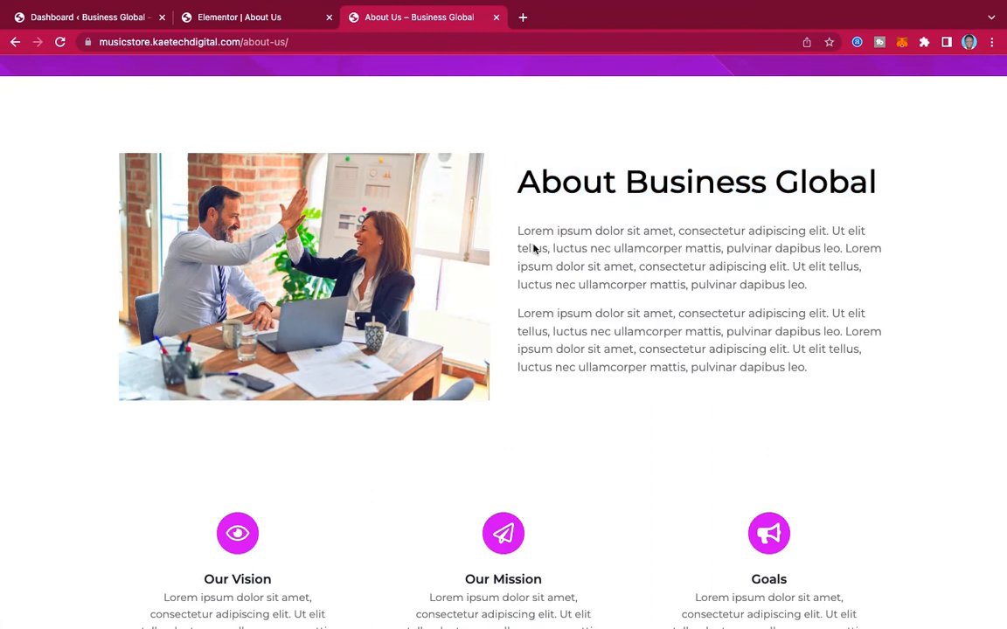
pyautogui.moveTo(518, 232); pyautogui.dragTo(846, 371)
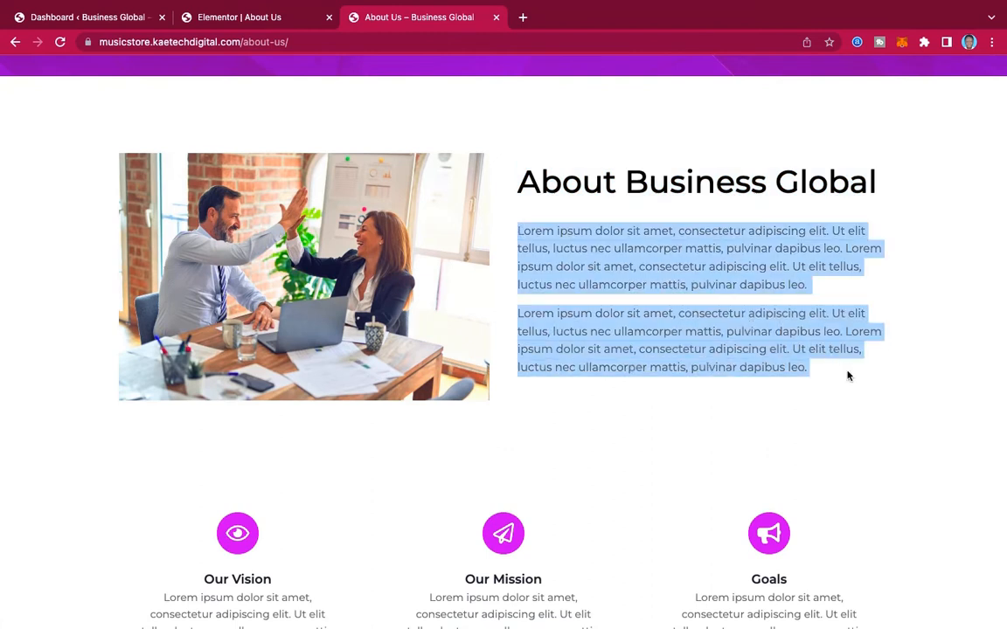
# In the Elementor editor, add a Text Editor widget below the About Business Global heading and replace its placeholder text with the two copied paragraphs.
pyautogui.click(238, 18)
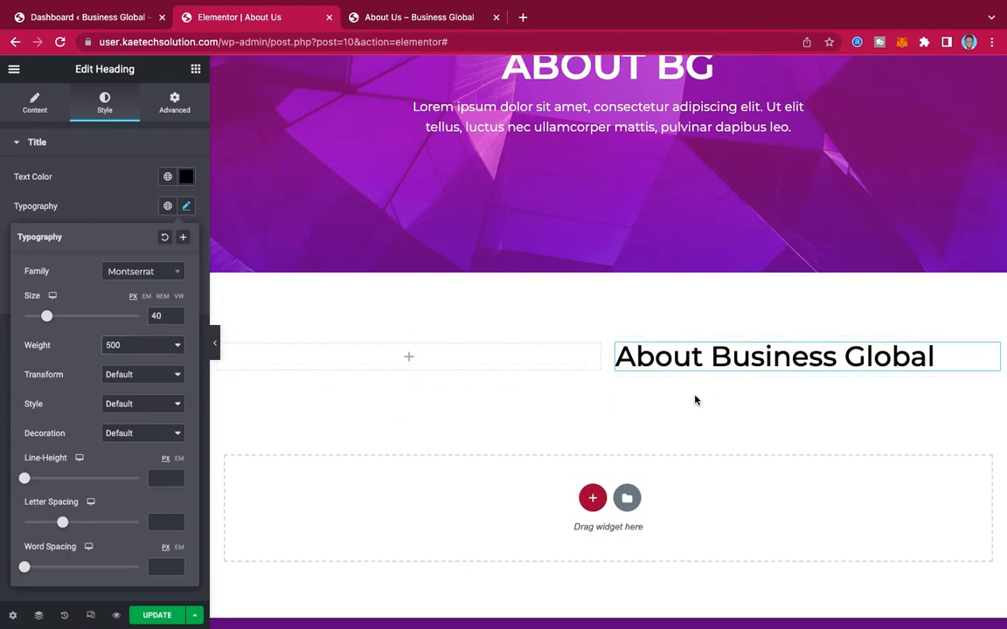
pyautogui.click(712, 369)
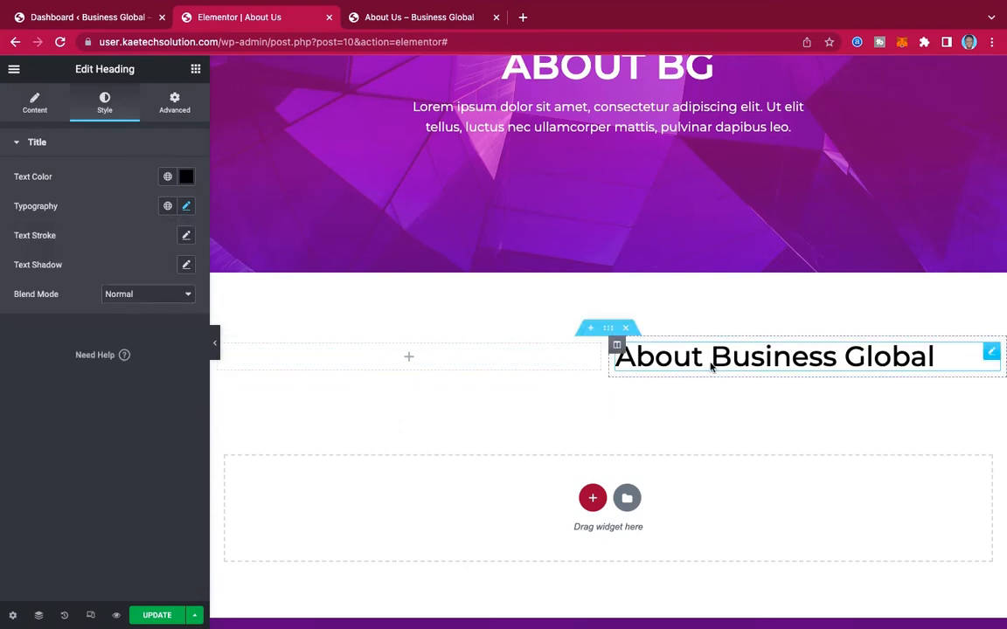
pyautogui.click(196, 69)
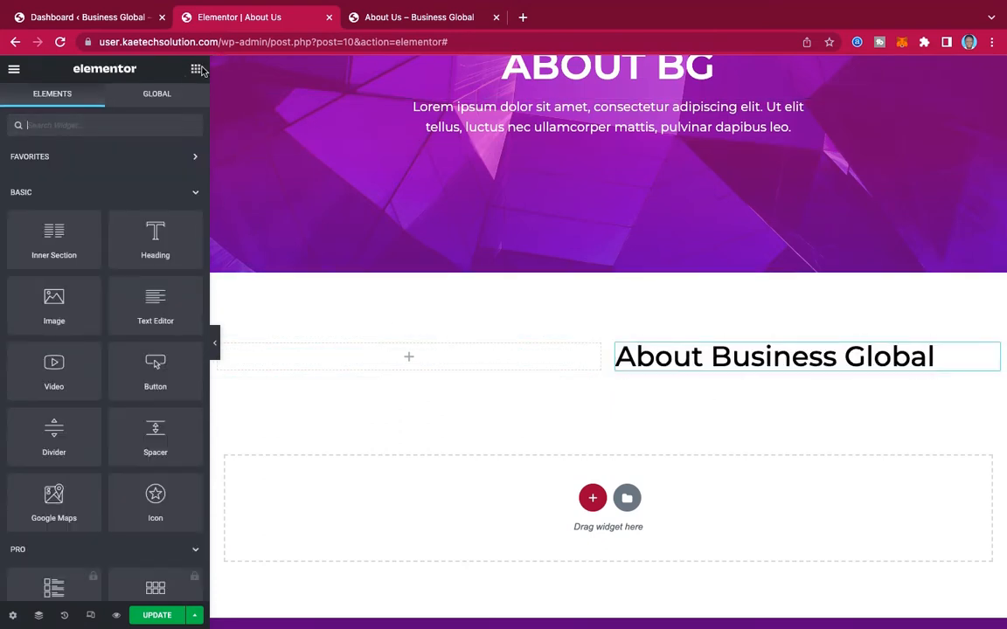
pyautogui.moveTo(152, 301); pyautogui.dragTo(804, 374)
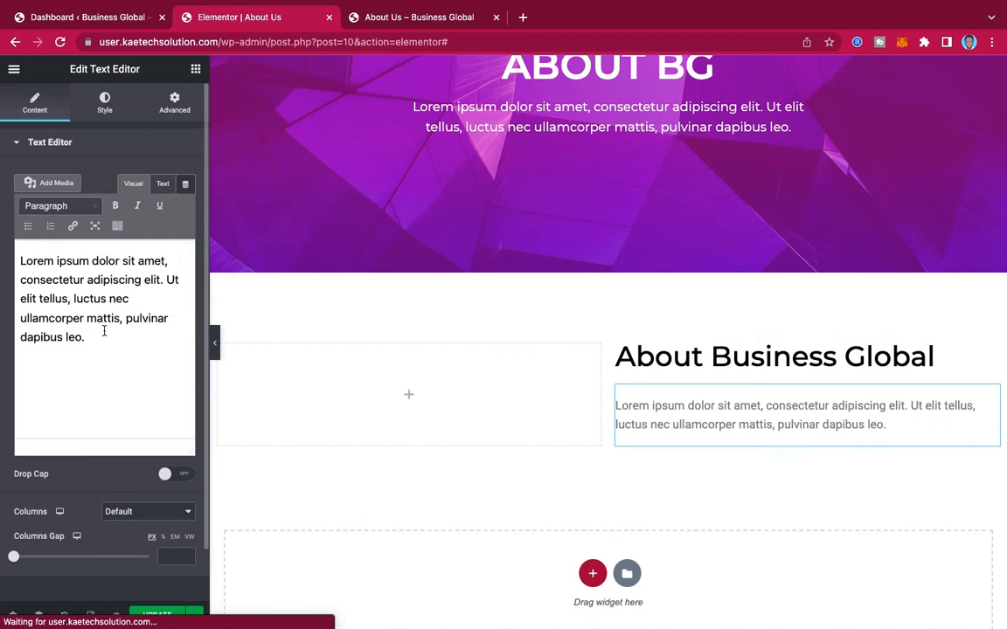
pyautogui.click(105, 333)
pyautogui.press('super+a')
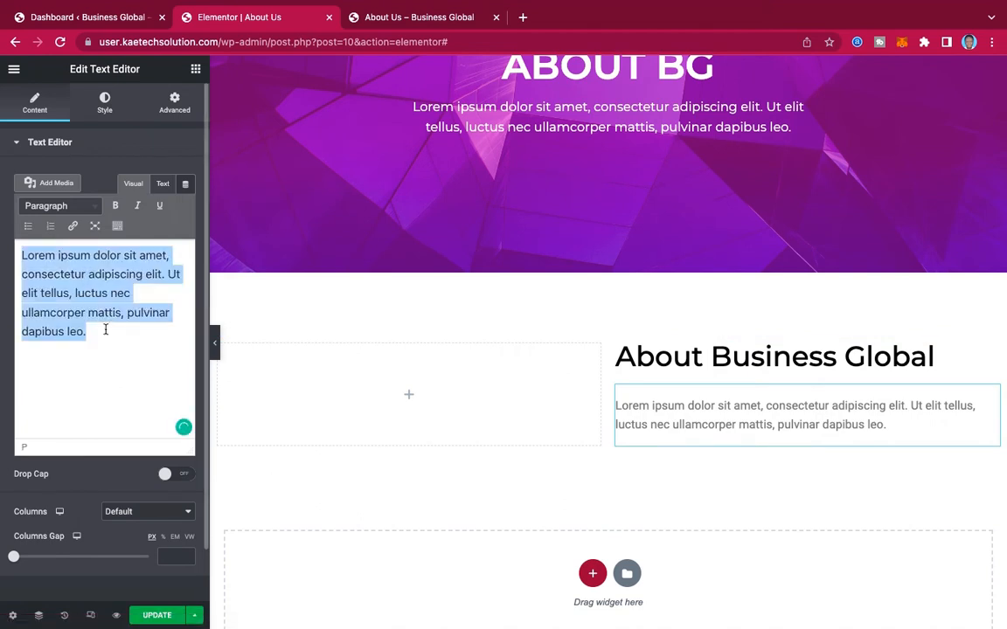
pyautogui.press('super+v')
pyautogui.scroll(3, 132, 361)
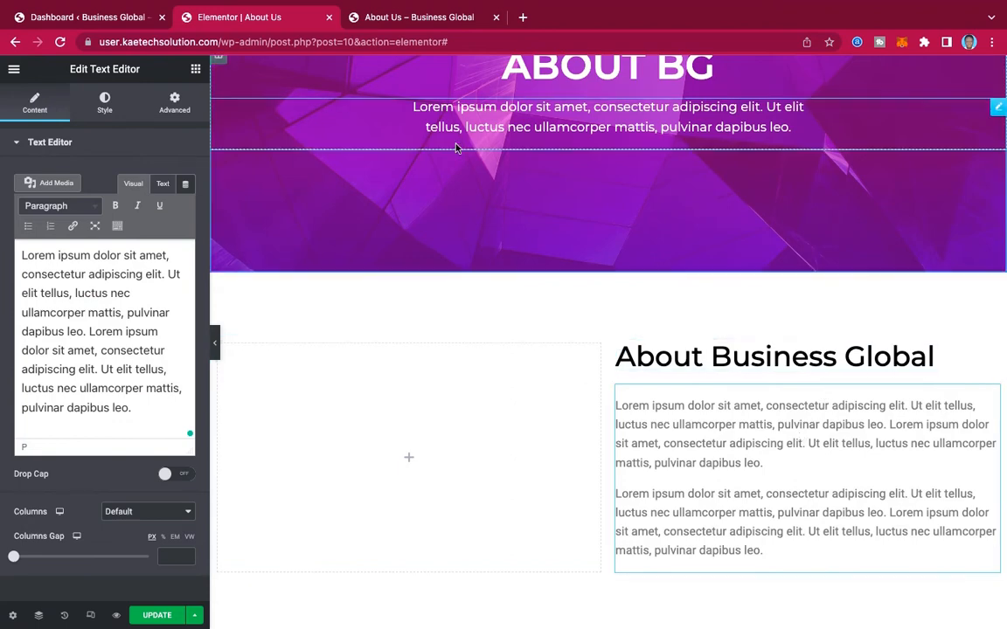
# Check the paragraphs against the demo page, then set the About Business Global paragraphs' text color to dark grey.
pyautogui.click(416, 24)
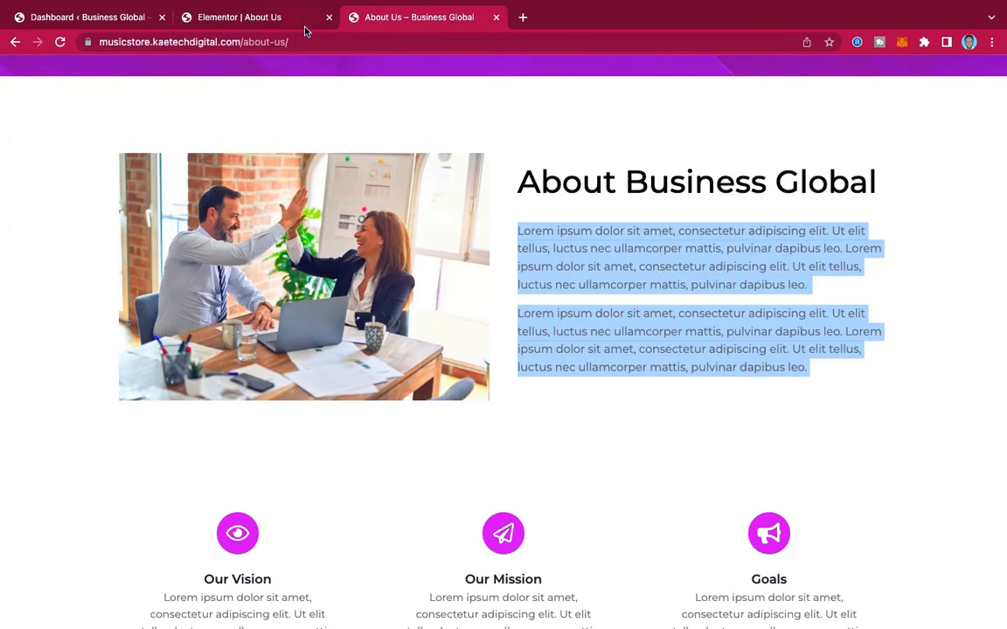
pyautogui.click(207, 17)
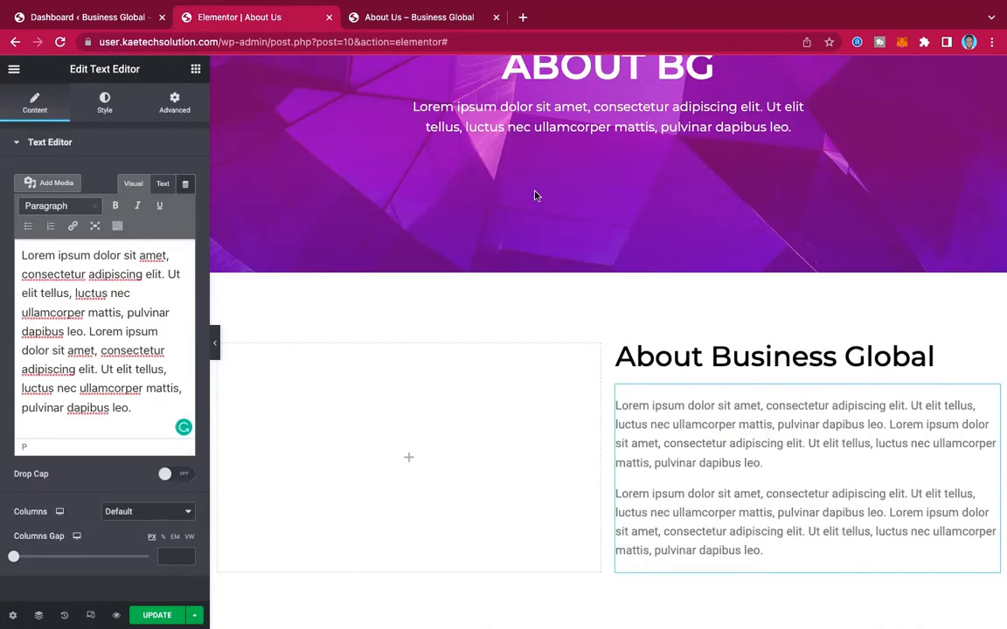
pyautogui.click(104, 100)
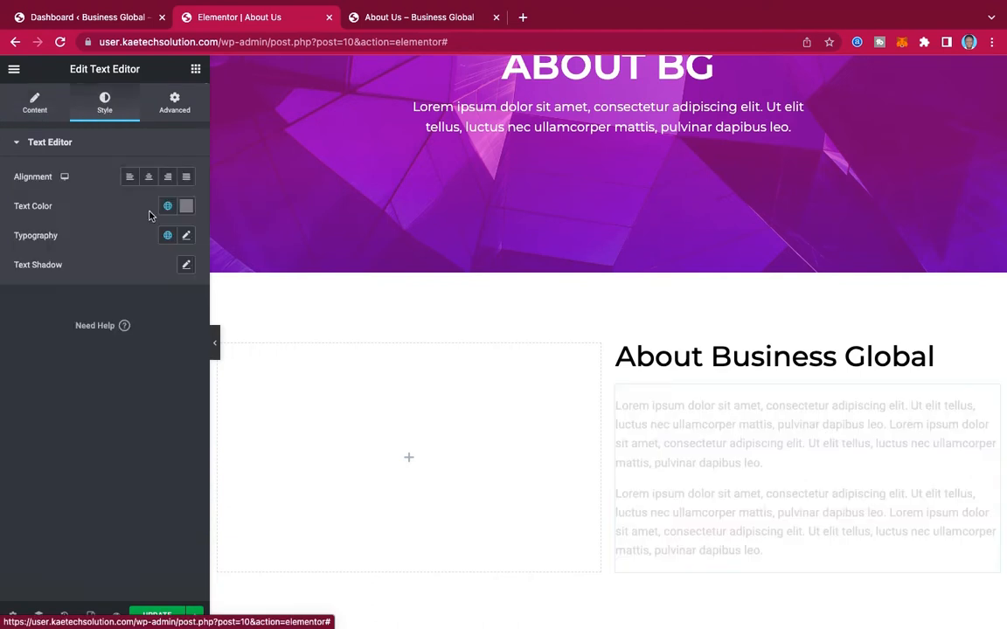
pyautogui.click(187, 207)
pyautogui.click(26, 350)
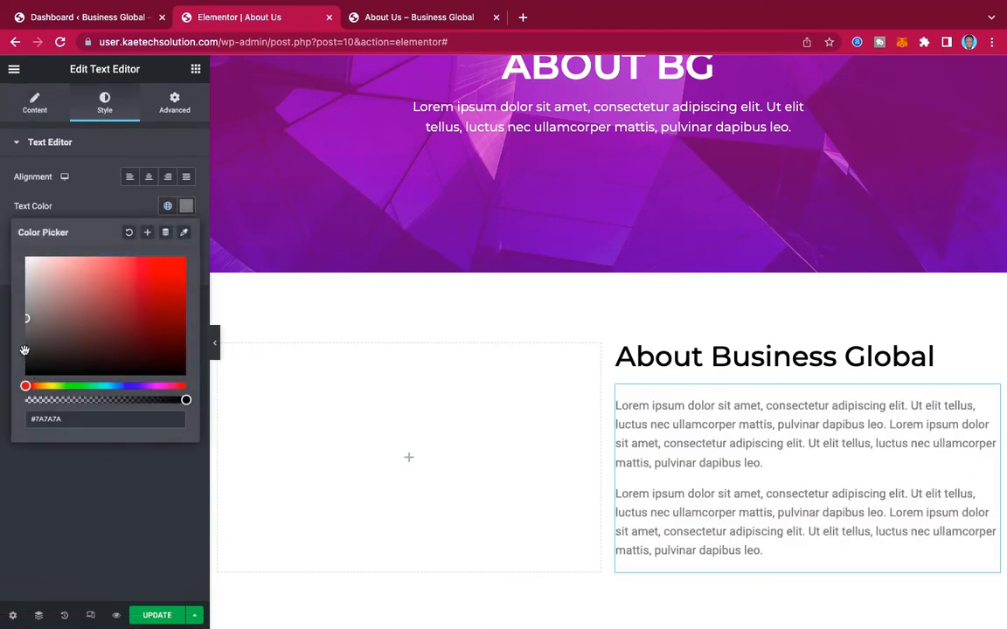
pyautogui.moveTo(26, 349); pyautogui.dragTo(25, 344)
pyautogui.click(113, 214)
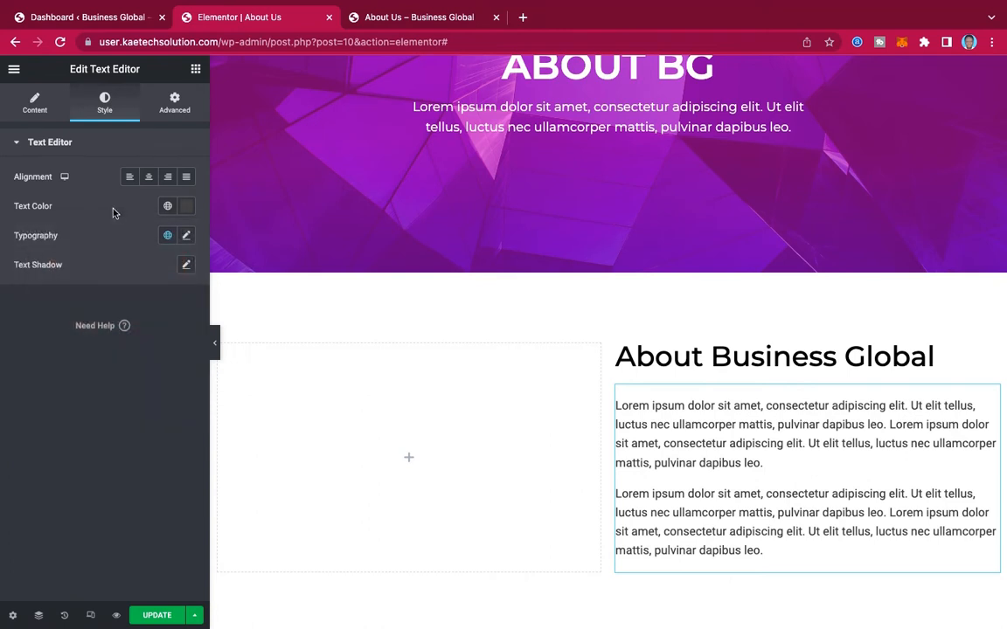
# Set the typography of the About Business Global paragraphs to the Montserrat family at 18 px.
pyautogui.click(186, 237)
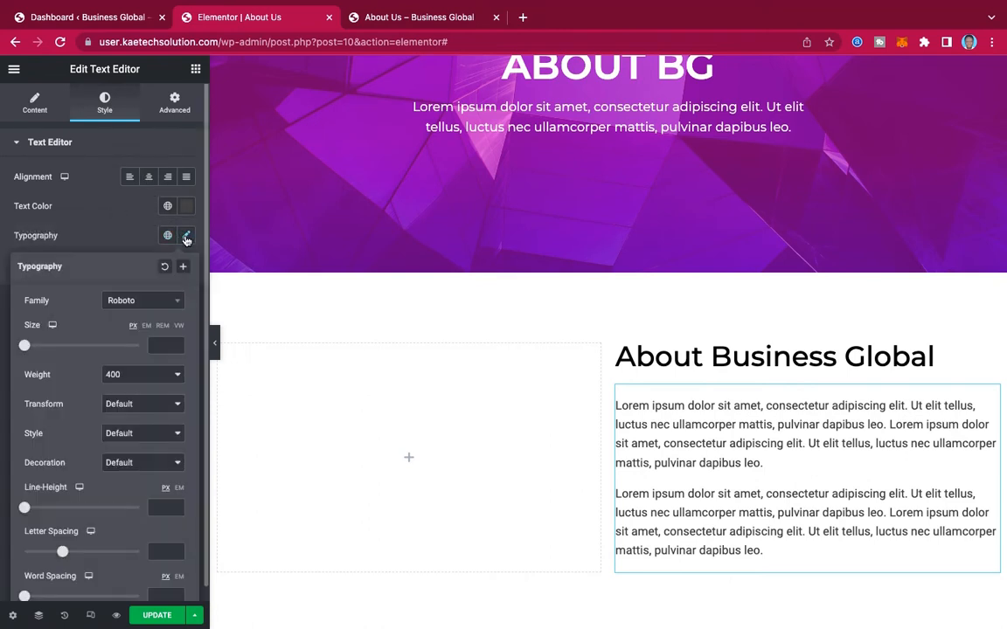
pyautogui.click(137, 302)
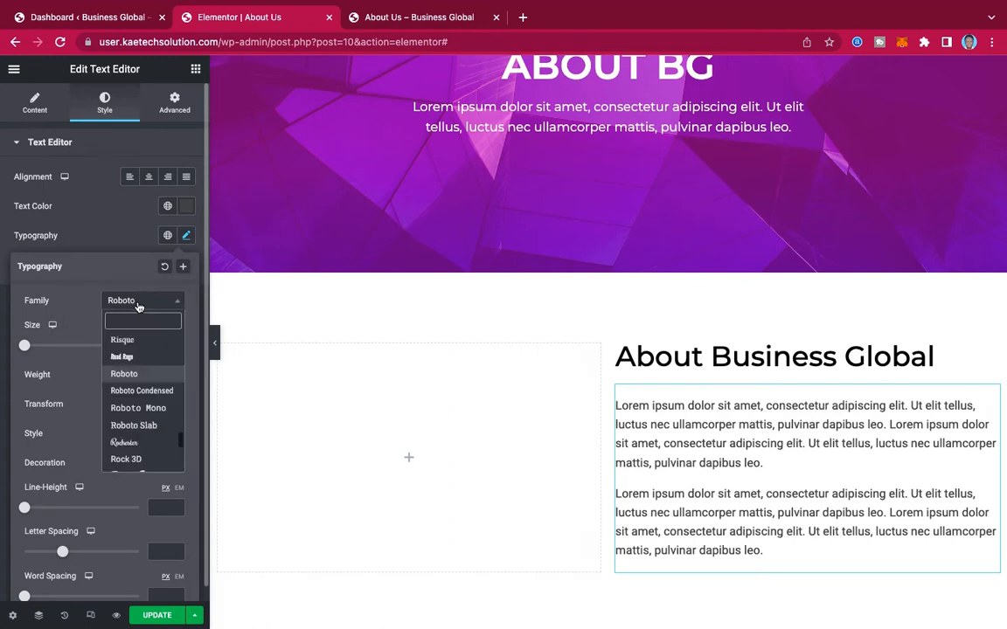
pyautogui.write('monts')
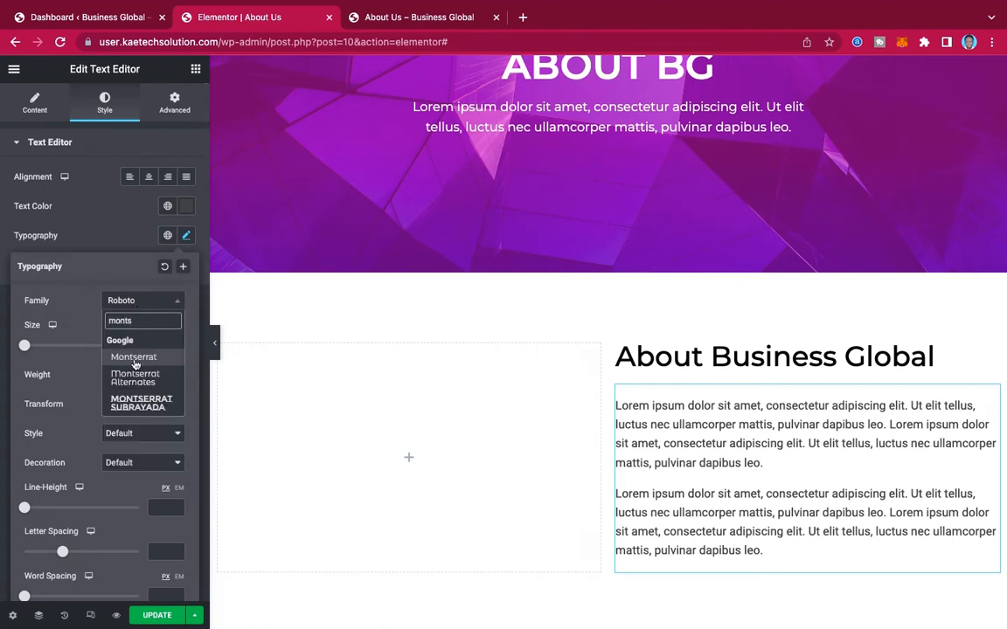
pyautogui.click(134, 359)
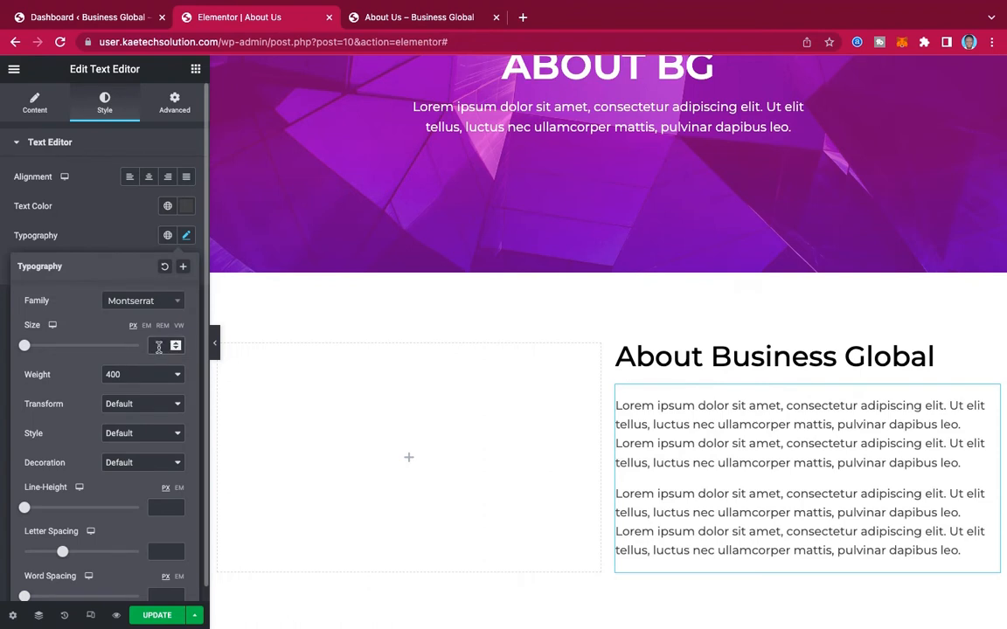
pyautogui.click(158, 347)
pyautogui.write('18')
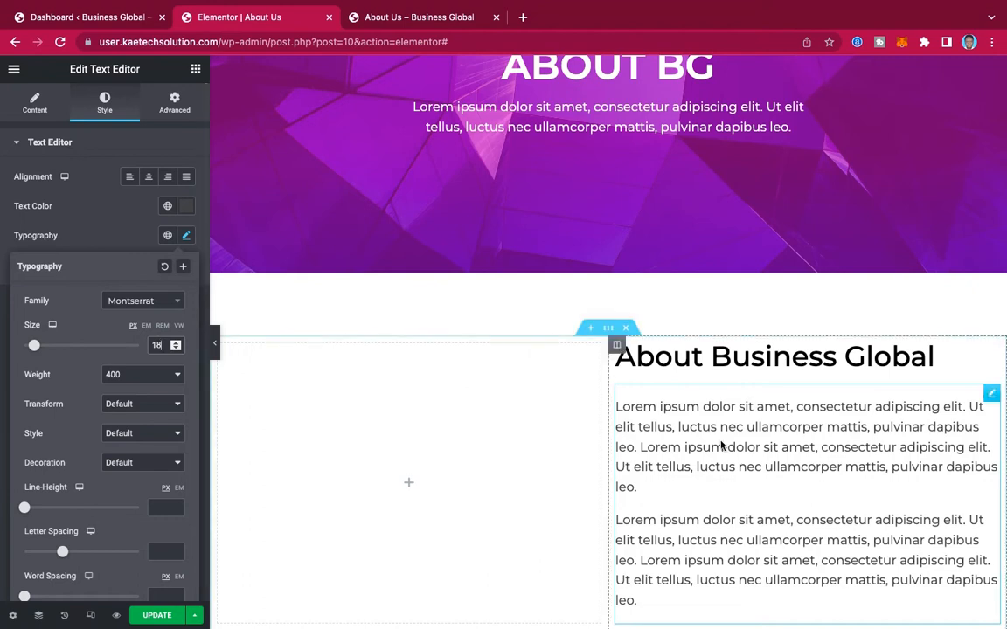
pyautogui.scroll(-2, 872, 425)
pyautogui.scroll(1, 747, 260)
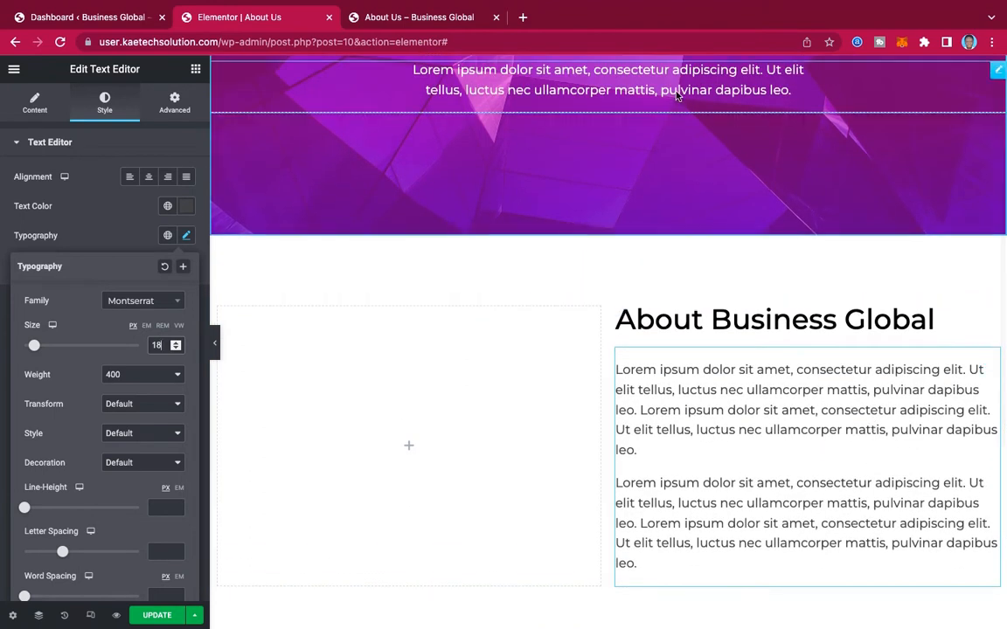
# Add an Image widget to the empty column beside the About Business Global text.
pyautogui.scroll(-1, 740, 483)
pyautogui.scroll(-1, 740, 483)
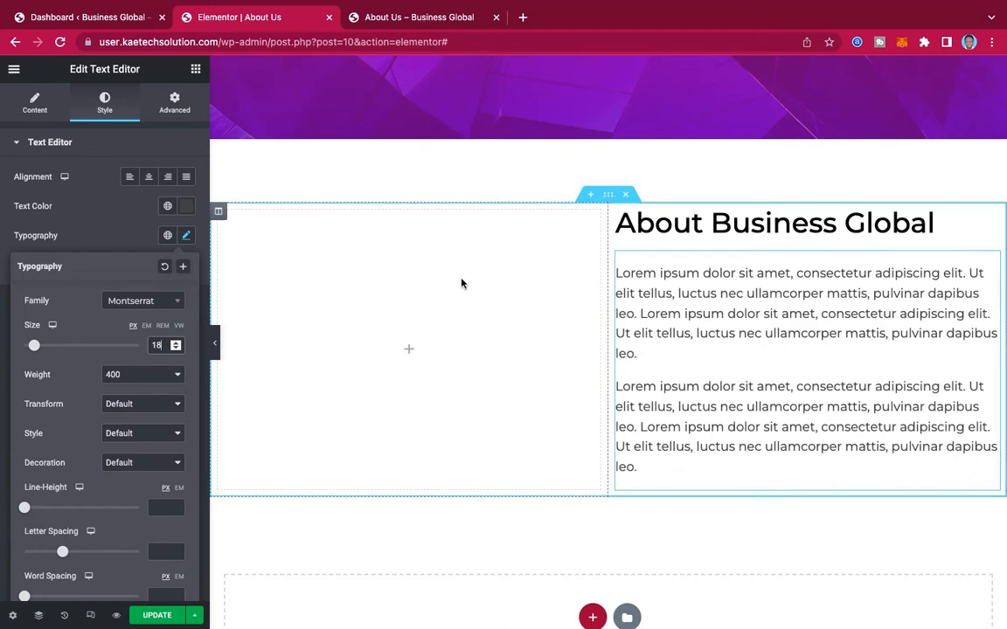
pyautogui.click(409, 349)
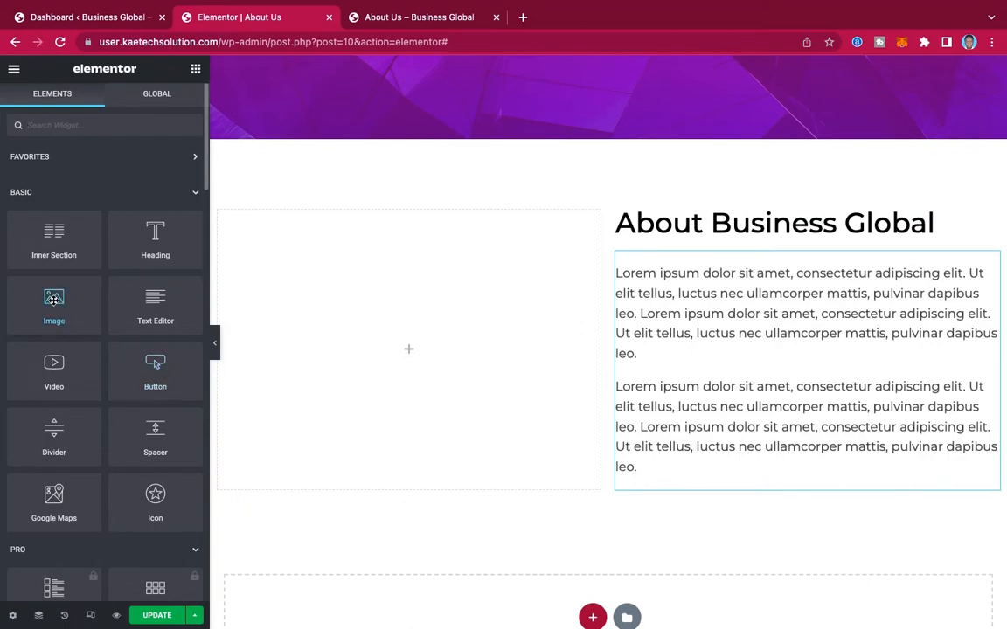
pyautogui.moveTo(53, 300); pyautogui.dragTo(411, 359)
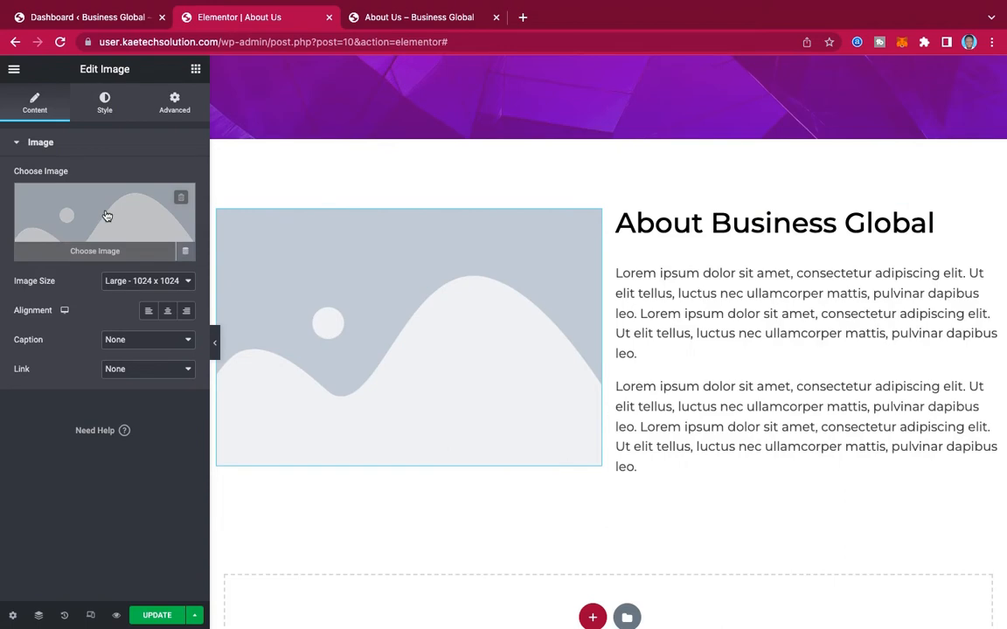
# Check which photo the demo page uses and insert the matching high-five office photo from the media library into the Image widget.
pyautogui.click(107, 218)
pyautogui.click(419, 17)
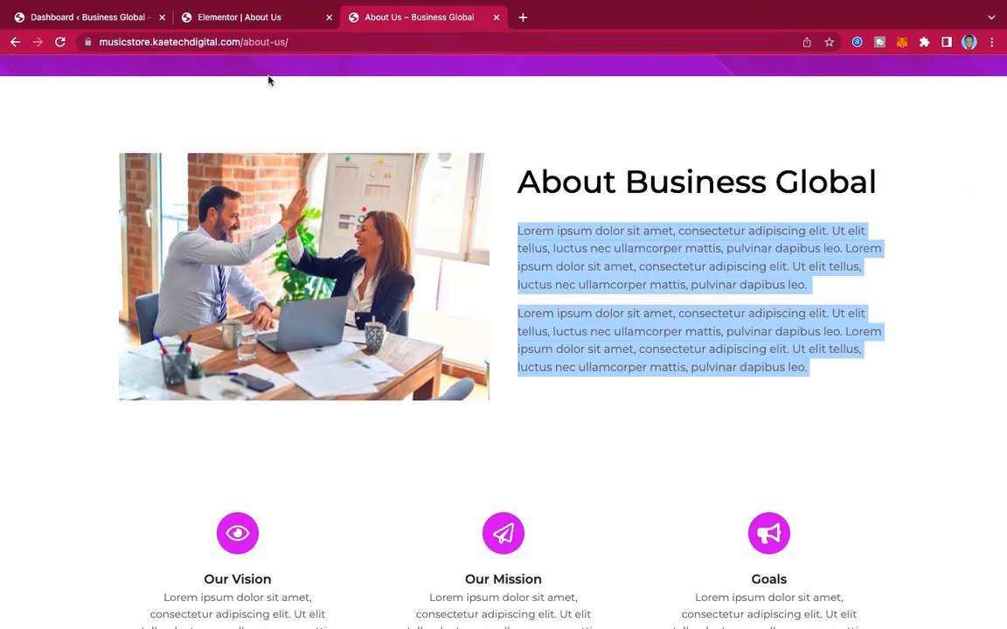
pyautogui.click(253, 17)
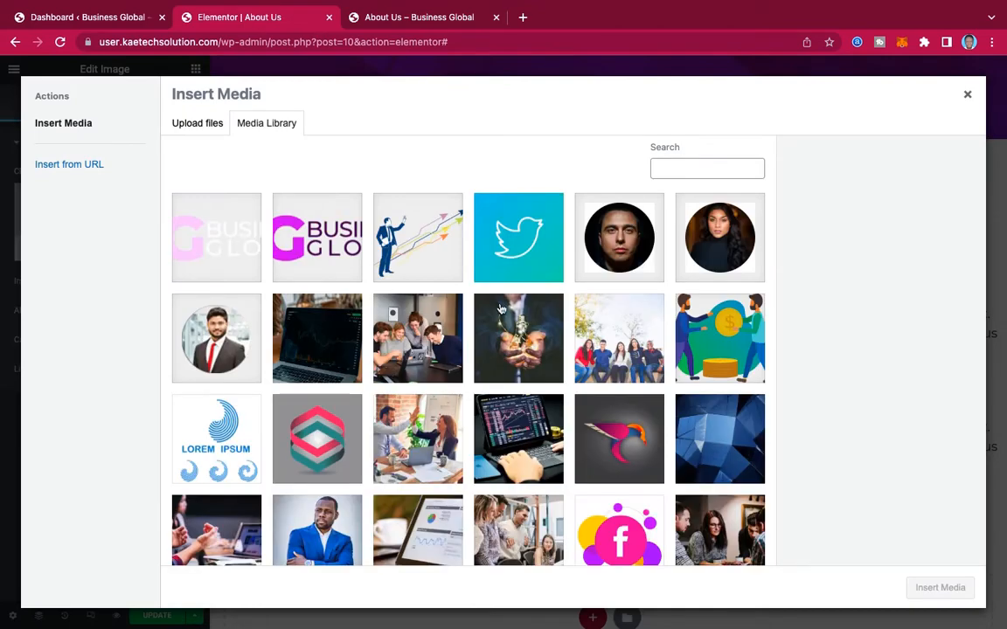
pyautogui.scroll(-4, 501, 308)
pyautogui.scroll(4, 501, 309)
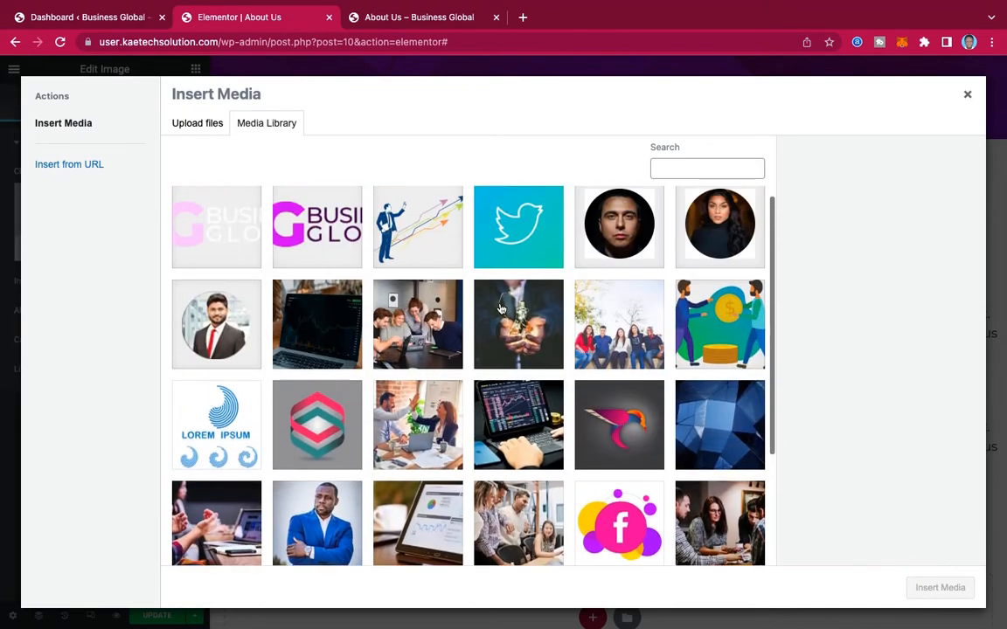
pyautogui.scroll(-1, 501, 309)
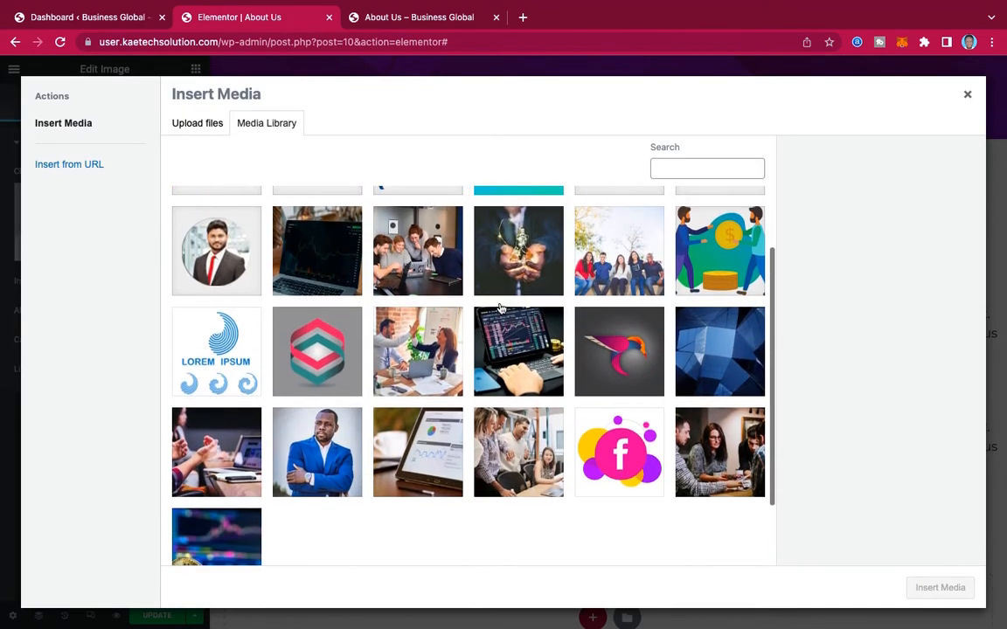
pyautogui.click(389, 312)
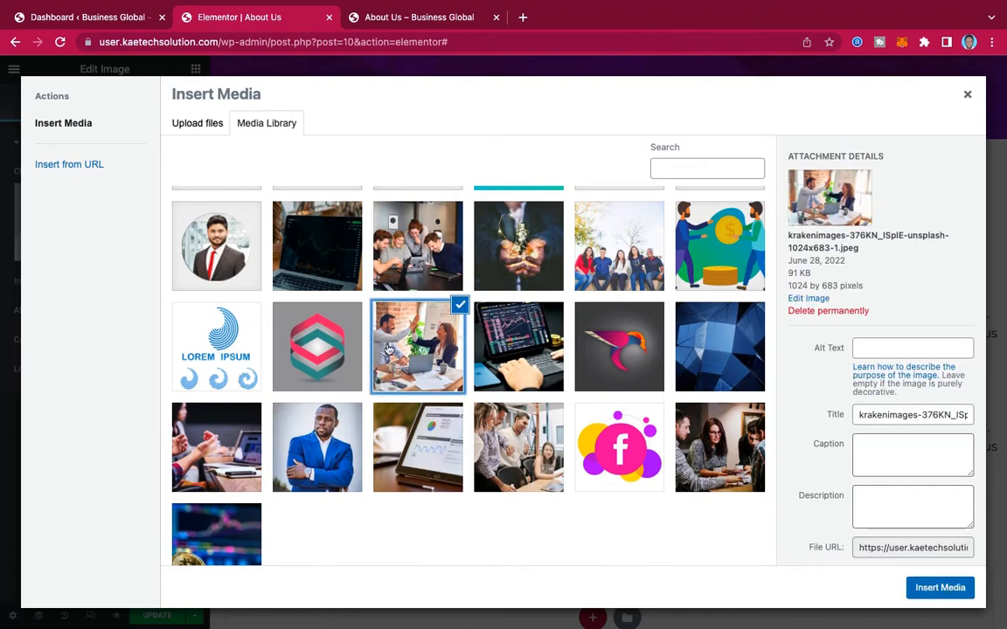
pyautogui.click(935, 589)
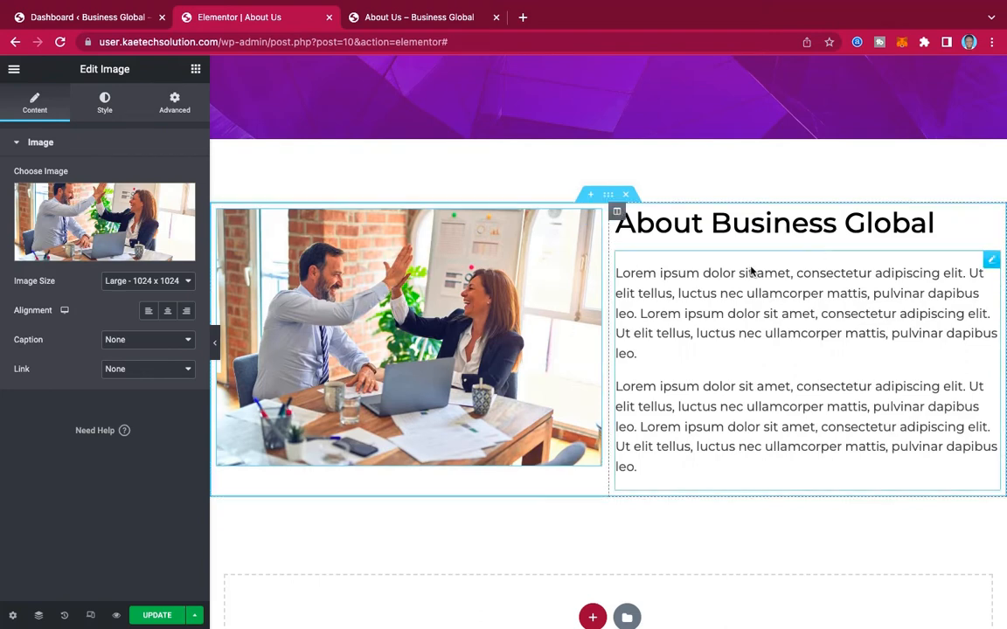
# Compare the spacing with the demo page, then set the About Business Global section's columns gap to Wide.
pyautogui.click(418, 15)
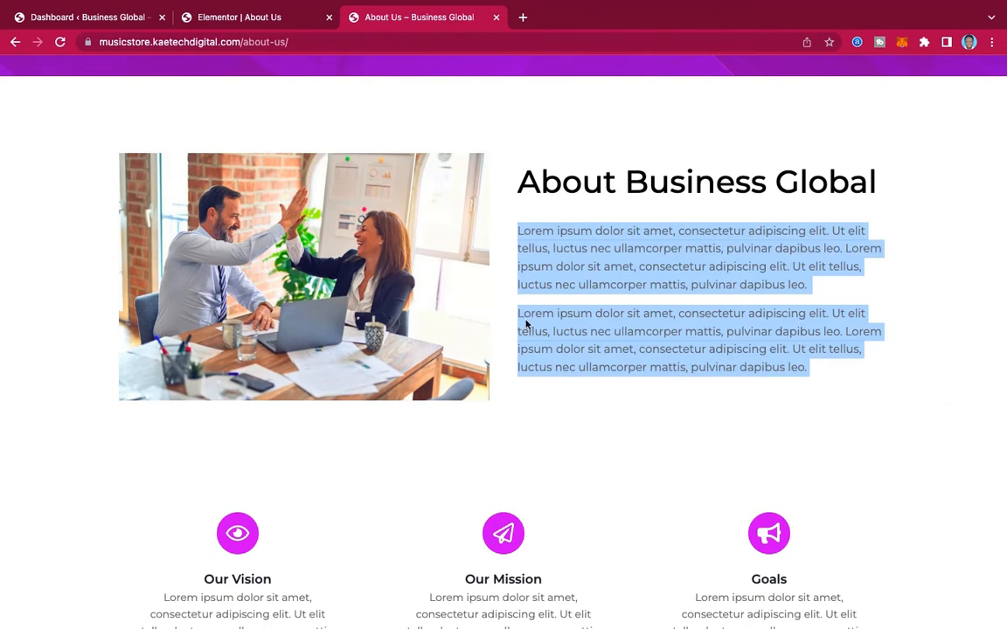
pyautogui.click(500, 262)
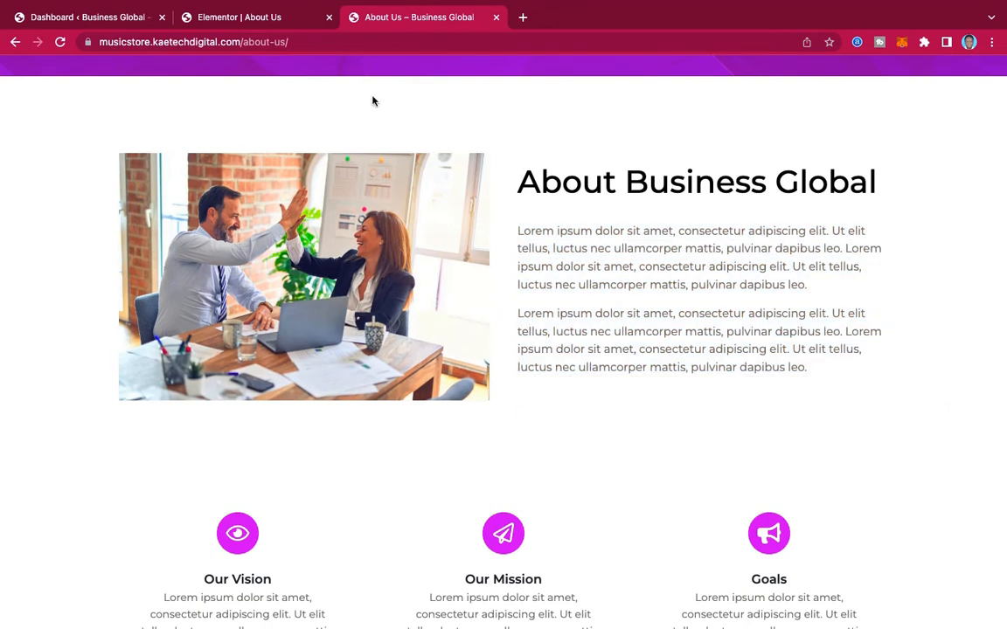
pyautogui.click(280, 19)
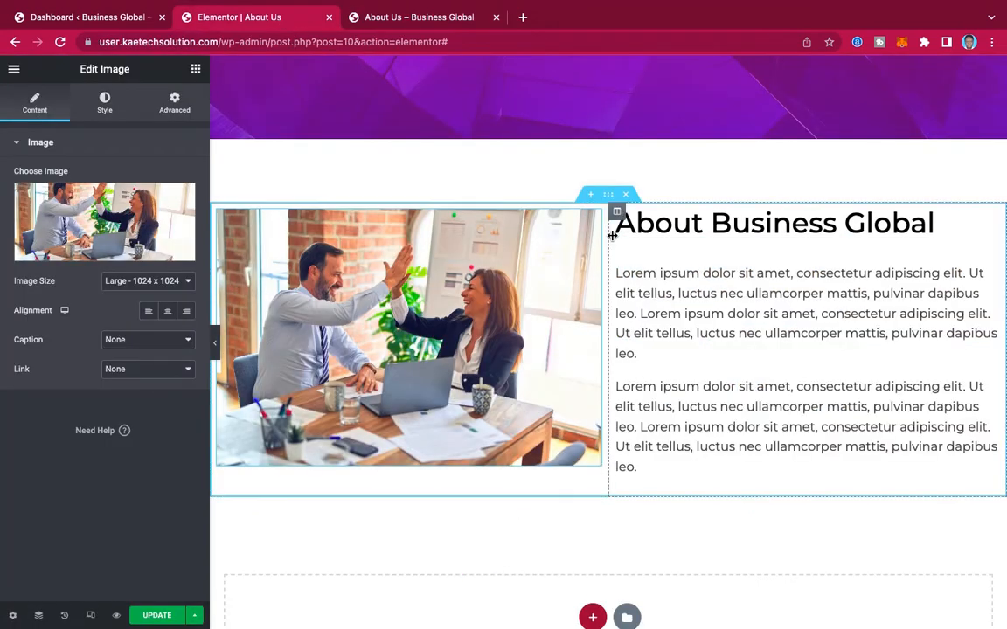
pyautogui.moveTo(609, 219)
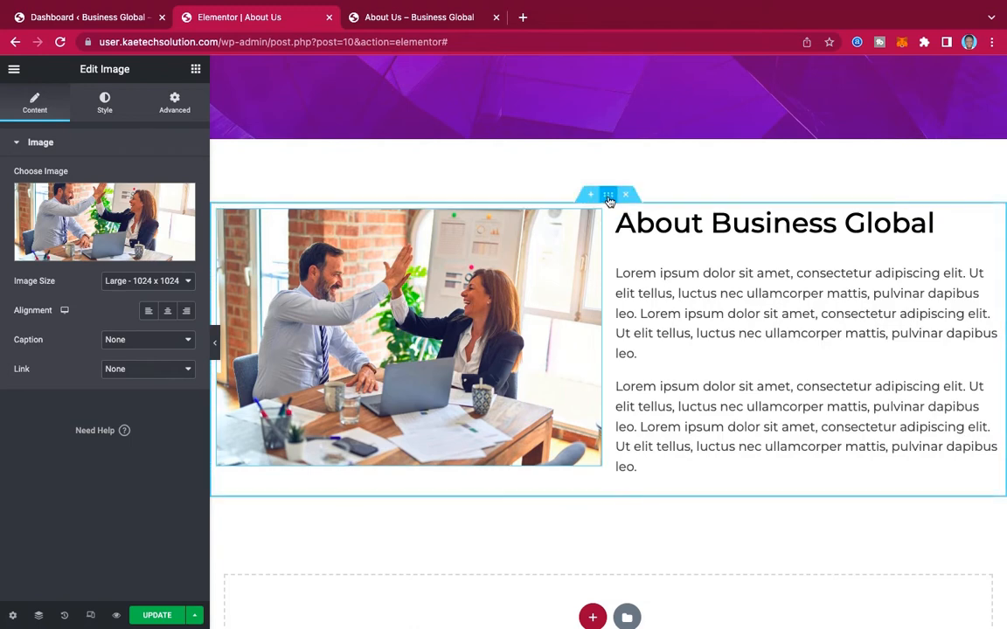
pyautogui.click(608, 197)
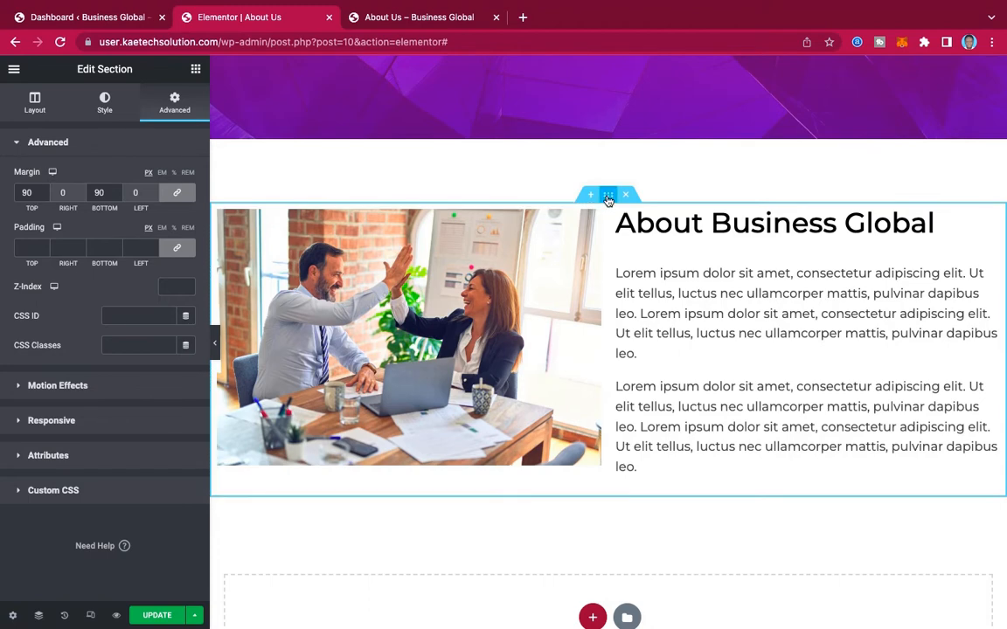
pyautogui.click(33, 101)
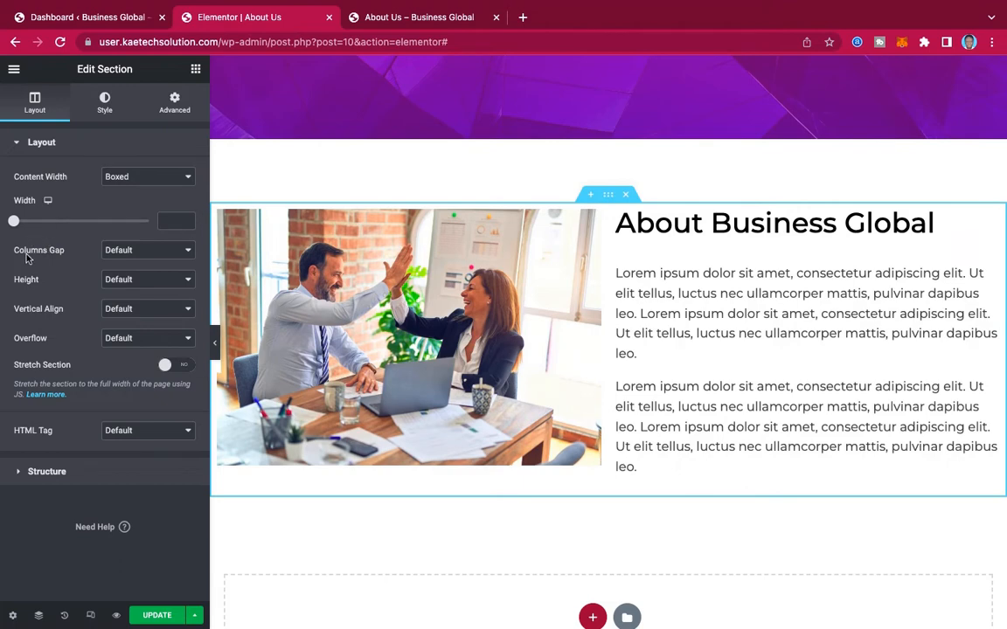
pyautogui.click(160, 255)
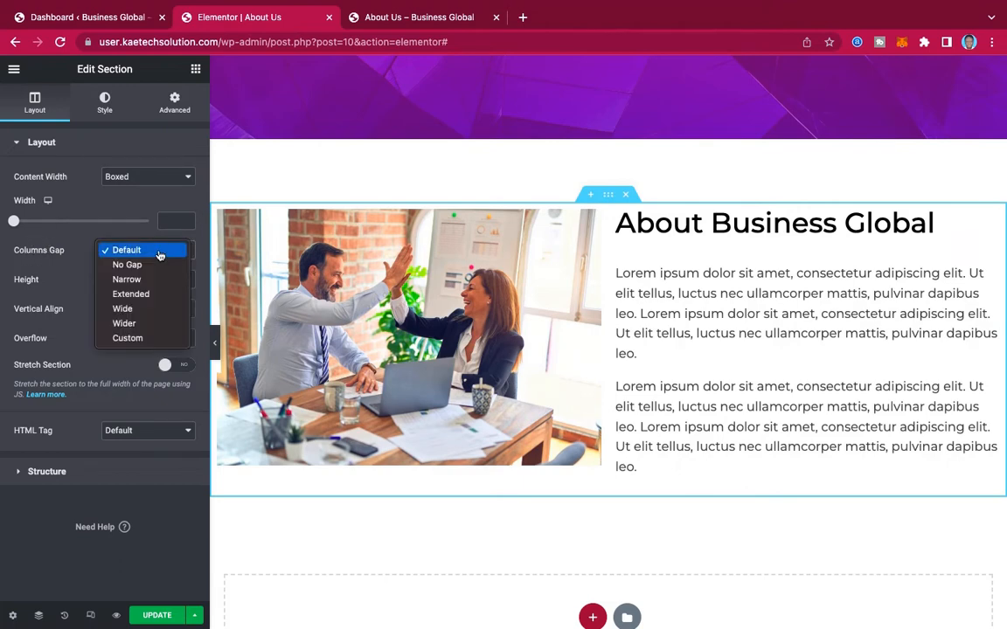
pyautogui.click(146, 310)
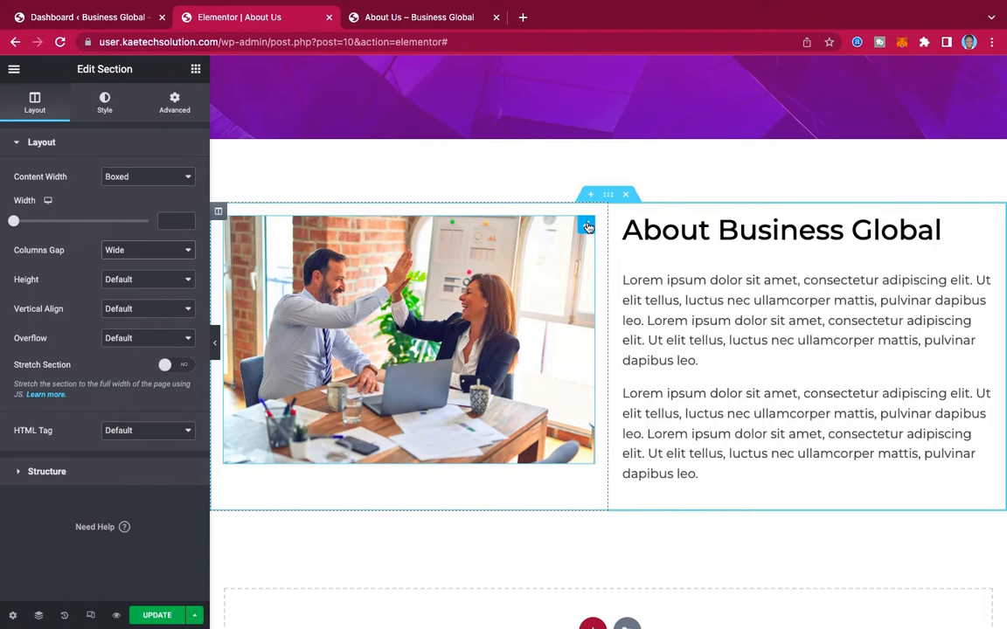
# Give the high-five office photo the Bob hover animation.
pyautogui.click(586, 225)
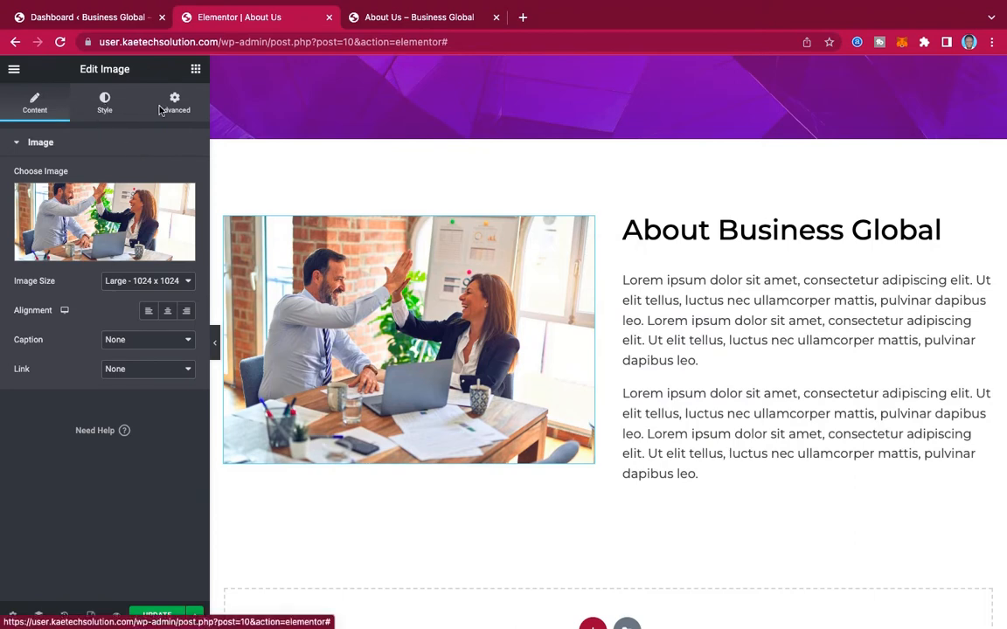
pyautogui.click(104, 102)
pyautogui.scroll(-1, 92, 205)
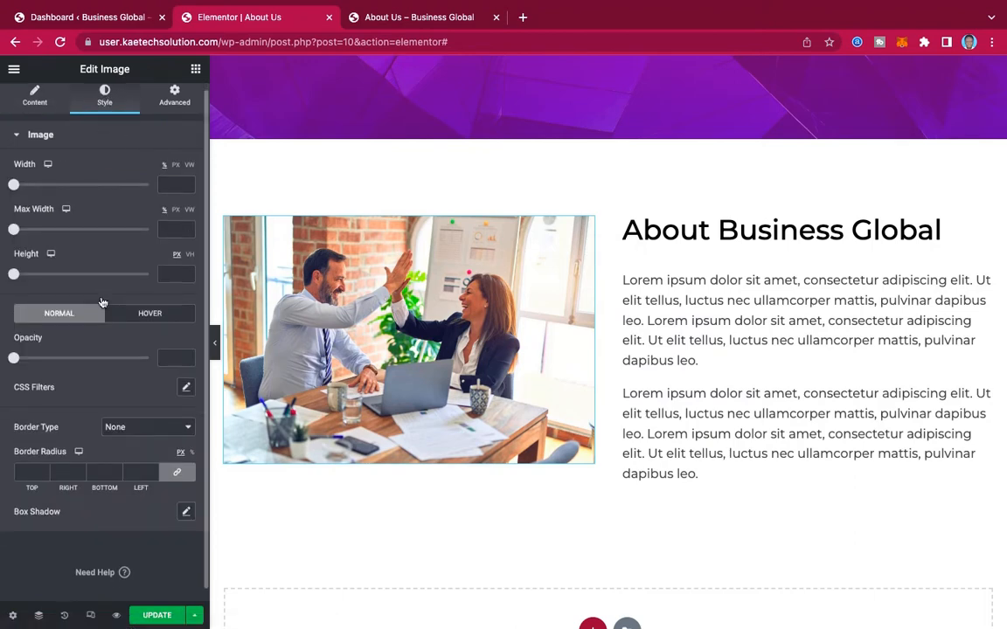
pyautogui.click(151, 300)
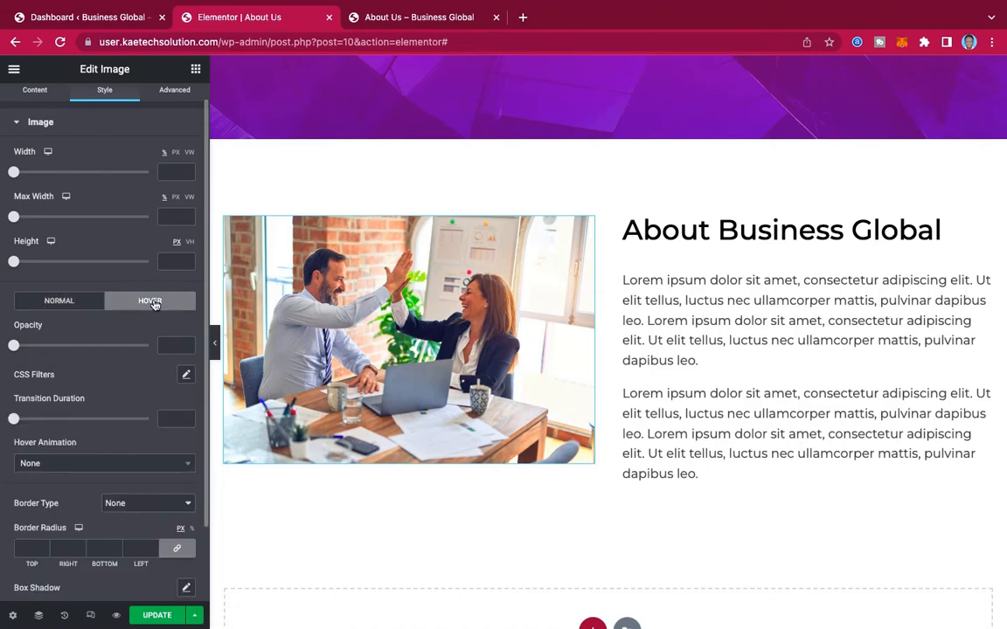
pyautogui.scroll(-4, 155, 311)
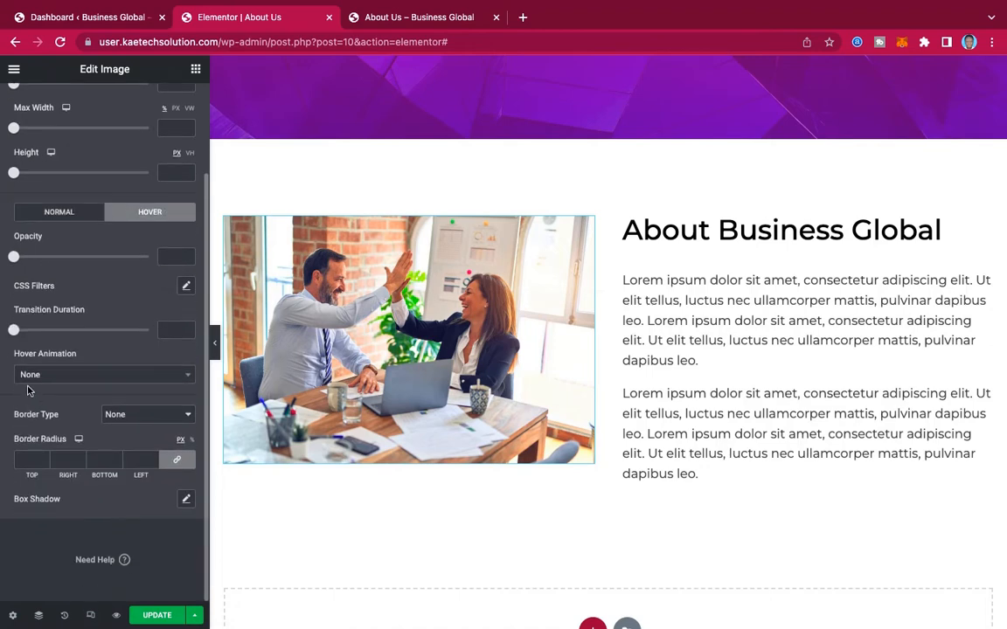
pyautogui.click(90, 375)
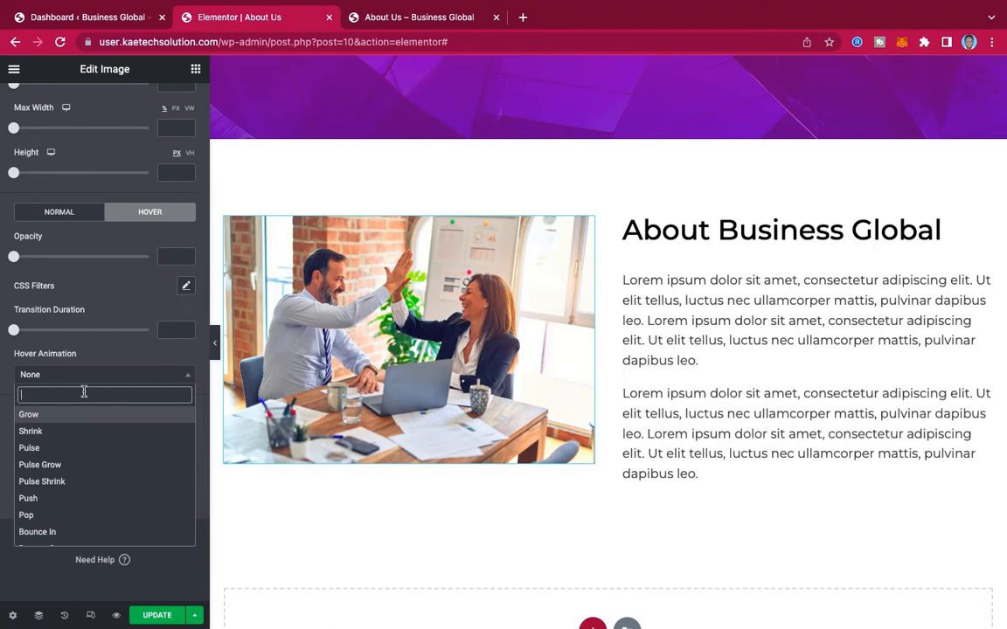
pyautogui.write('bob')
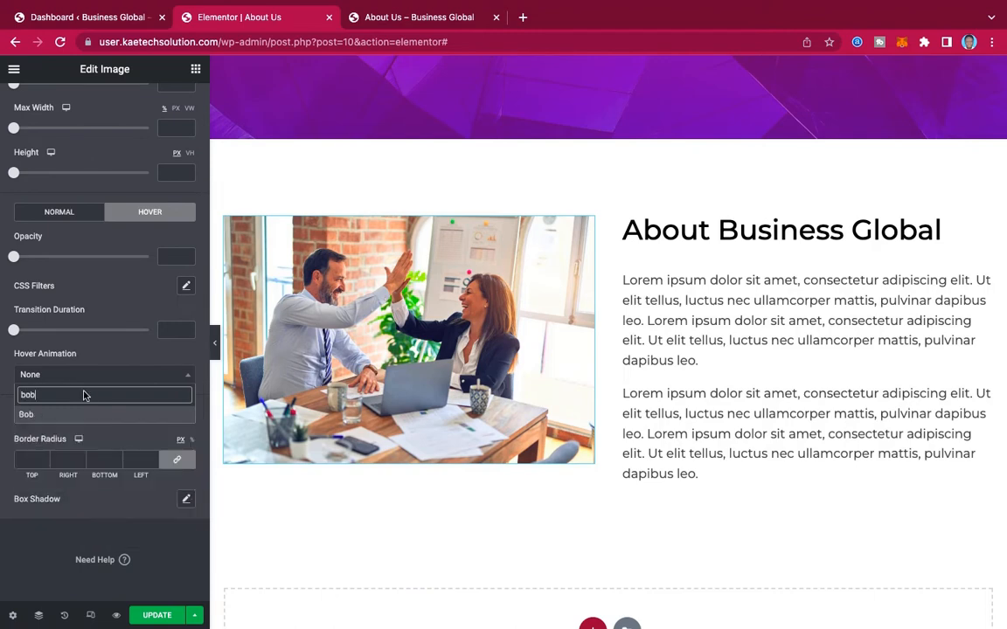
pyautogui.click(51, 416)
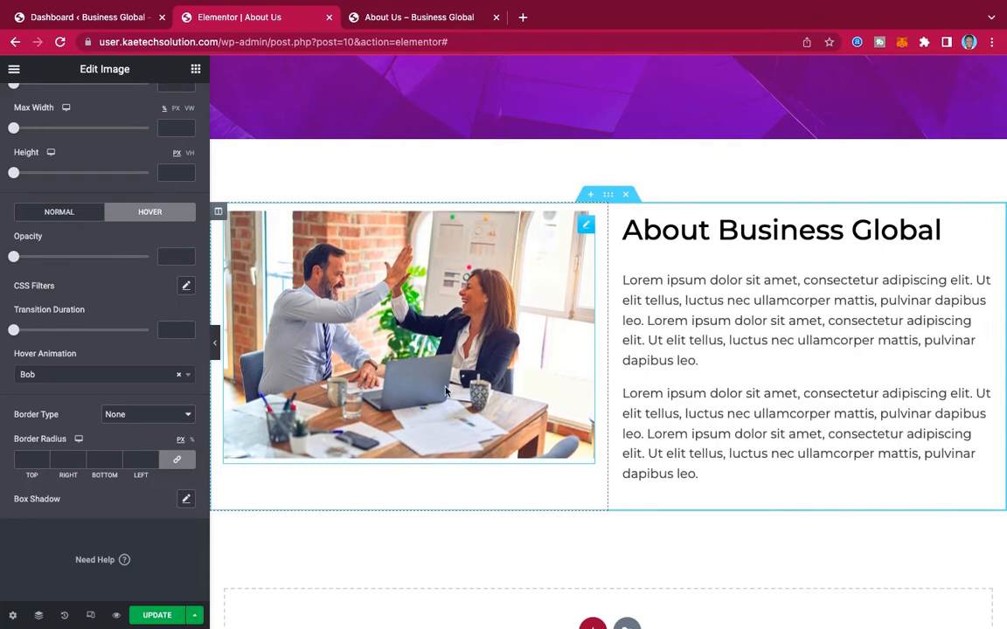
# Compare the About Business Global section with the demo page, set its vertical alignment to Middle, and preview the page without the editing panel.
pyautogui.click(392, 15)
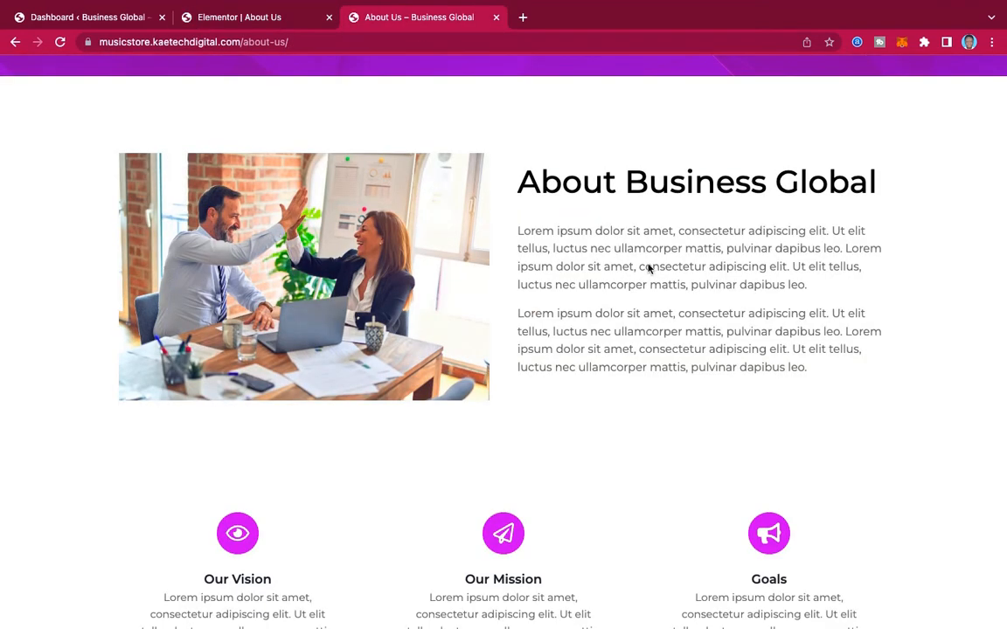
pyautogui.click(221, 14)
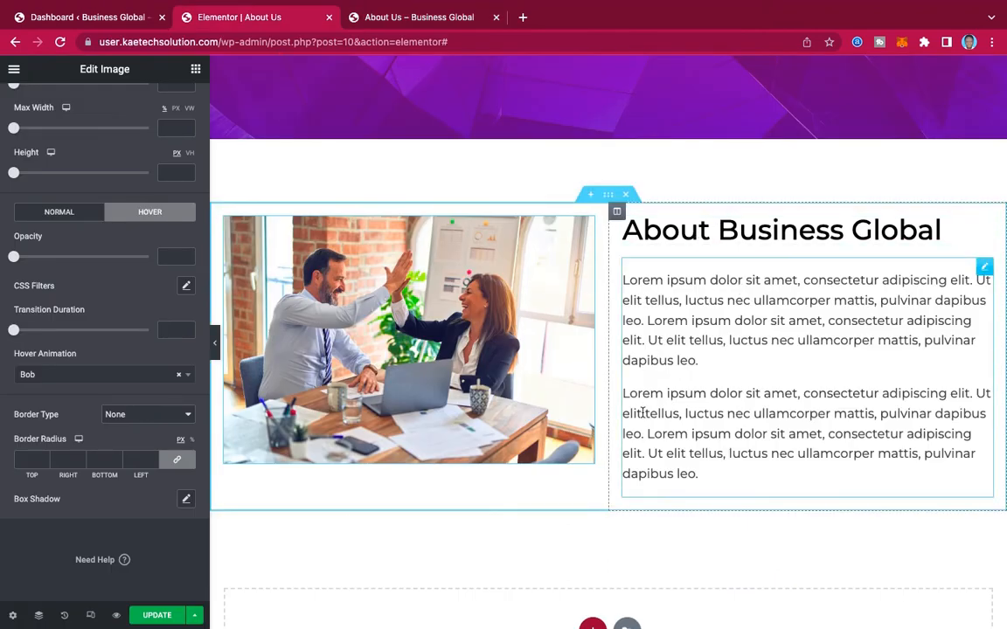
pyautogui.click(609, 196)
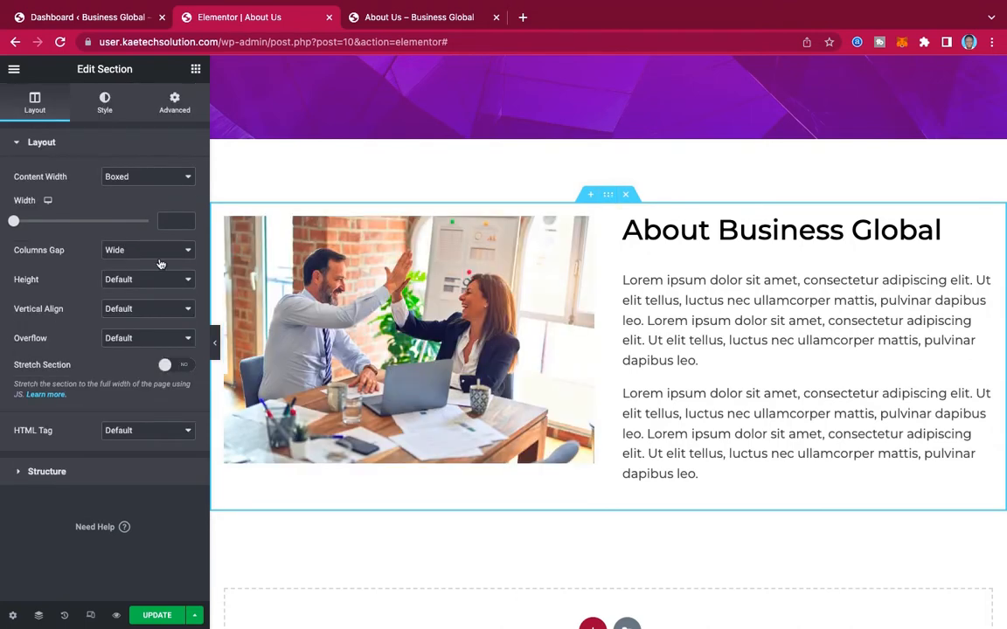
pyautogui.click(136, 309)
pyautogui.click(131, 335)
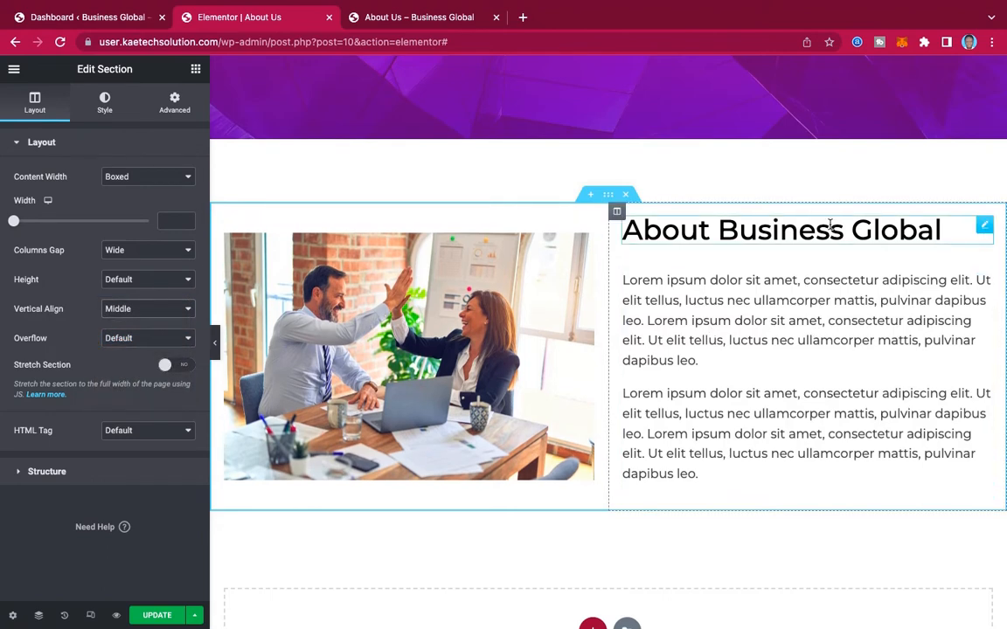
pyautogui.click(216, 347)
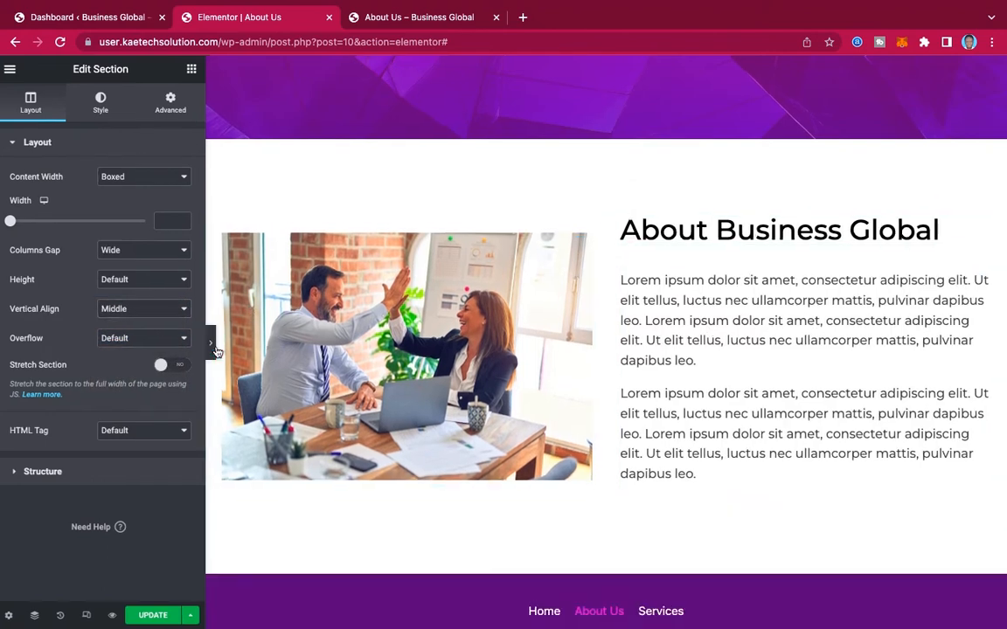
pyautogui.scroll(-2, 739, 322)
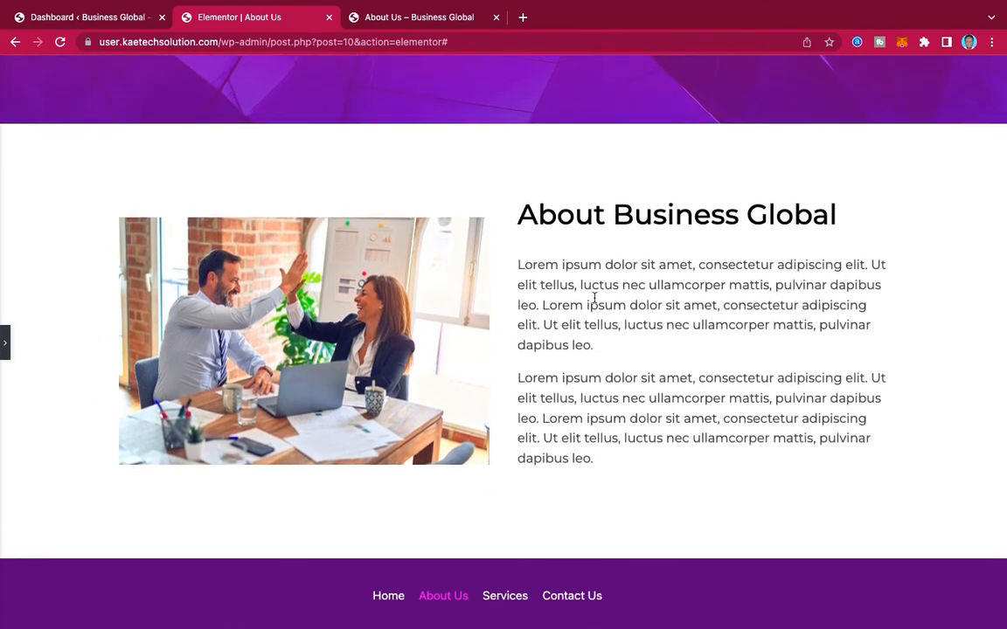
pyautogui.click(6, 350)
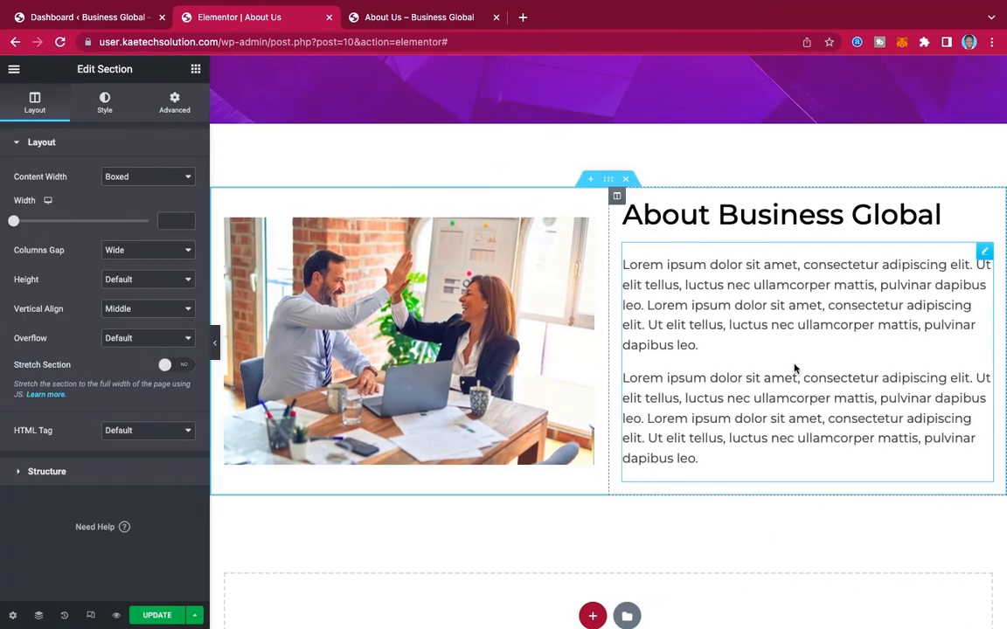
# Check the demo page's next section and add a matching section with three equal columns below About Business Global.
pyautogui.click(430, 17)
pyautogui.scroll(-5, 597, 242)
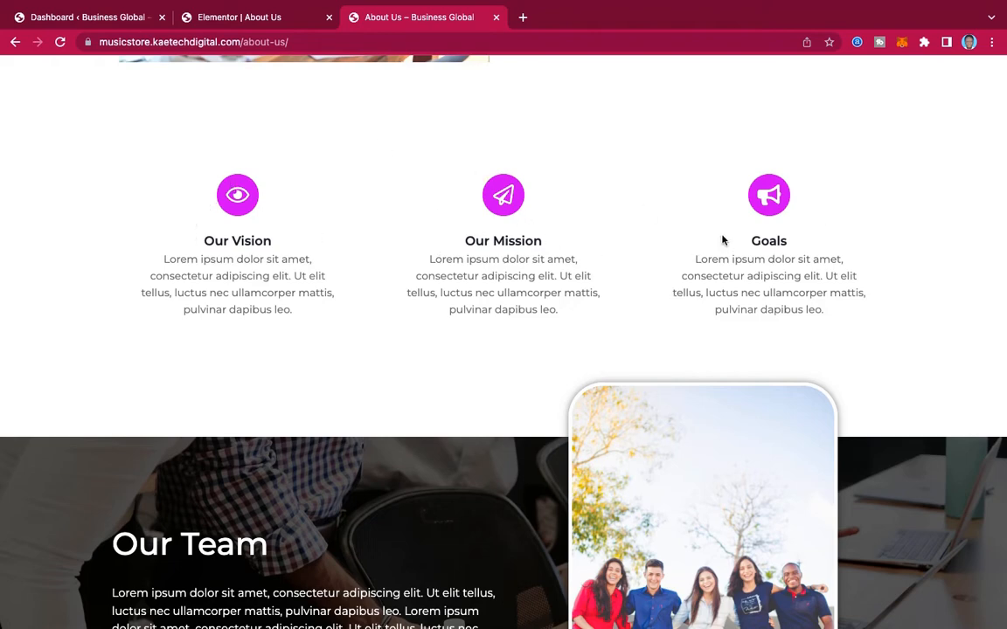
pyautogui.click(218, 17)
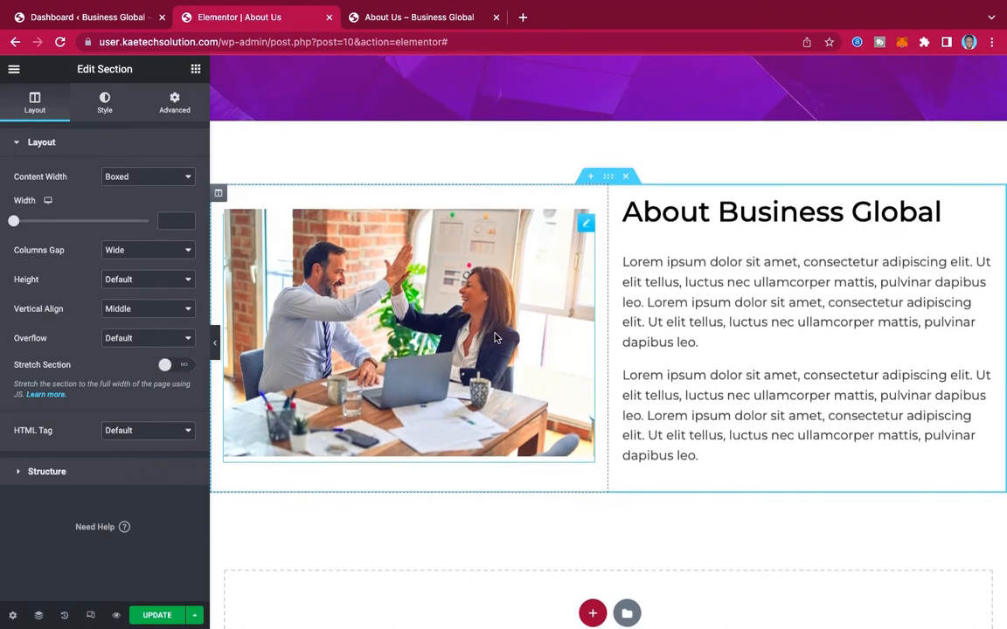
pyautogui.scroll(-3, 501, 357)
pyautogui.click(592, 371)
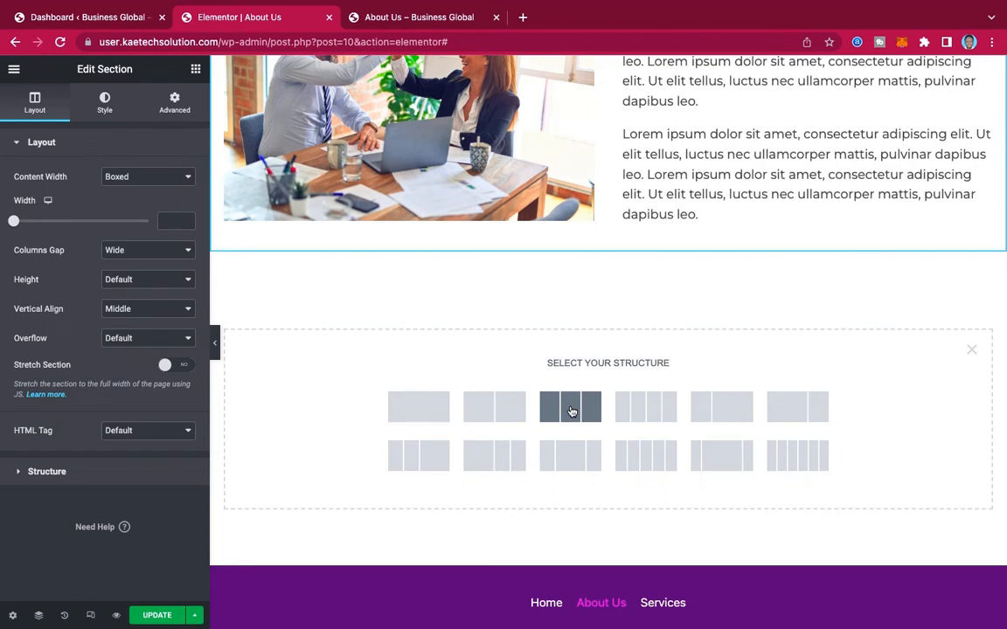
pyautogui.click(572, 412)
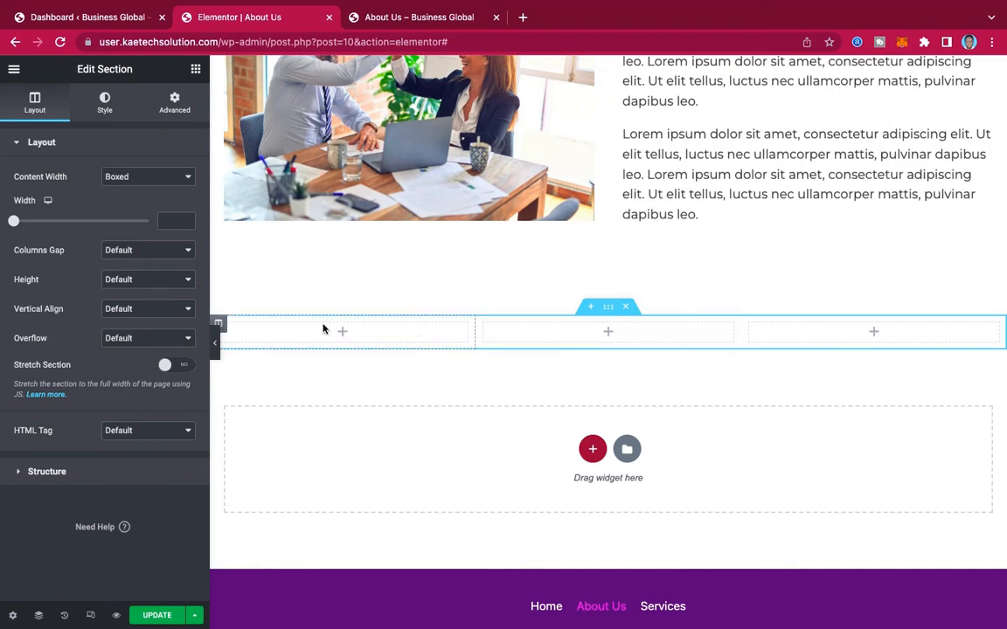
# Find the Icon Box widget and place it in the first column of the new three-column section.
pyautogui.click(343, 333)
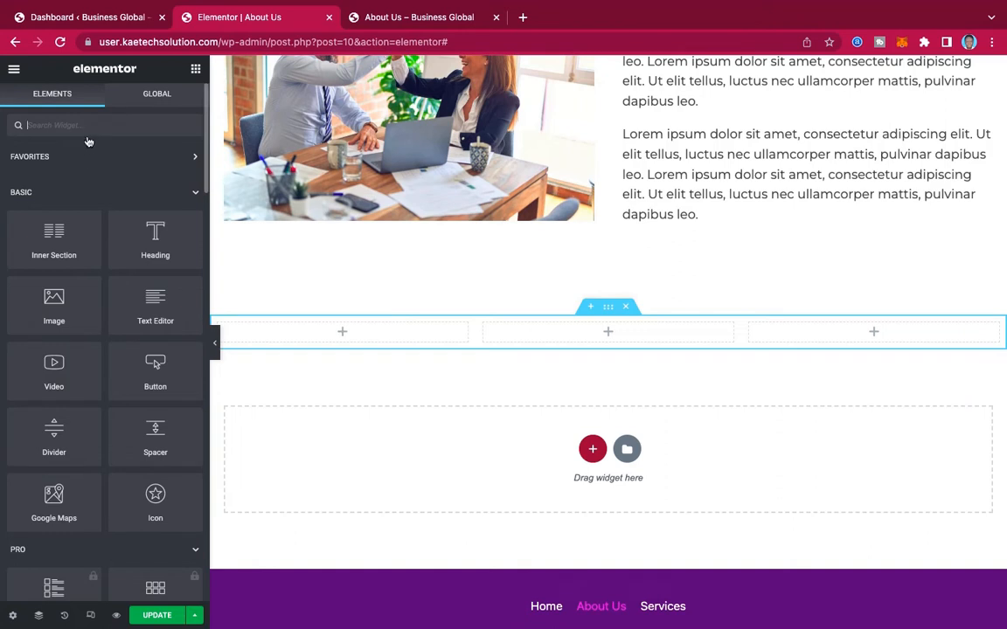
pyautogui.write('box')
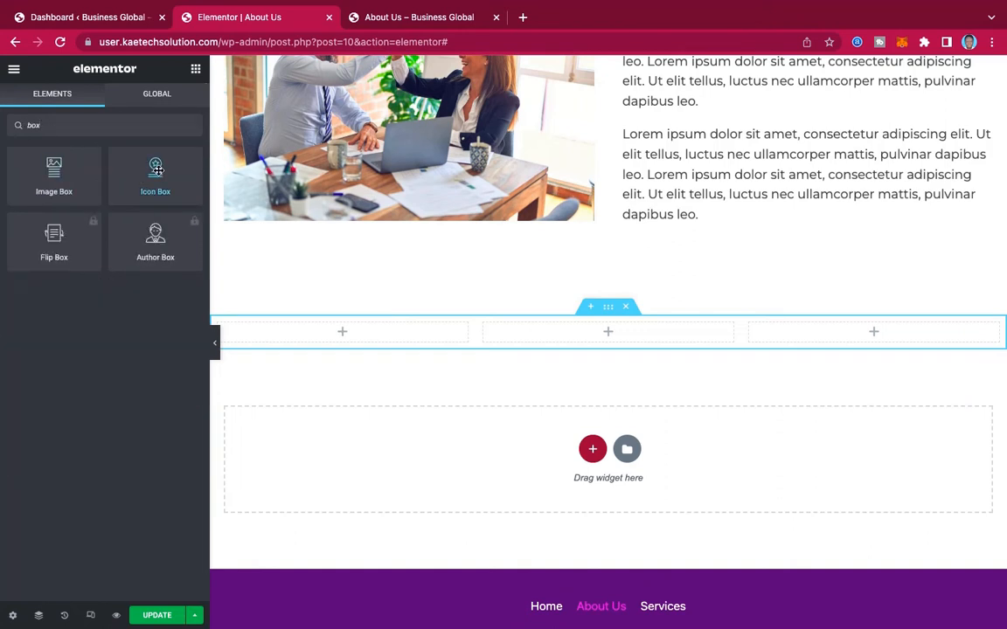
pyautogui.moveTo(156, 169); pyautogui.dragTo(355, 337)
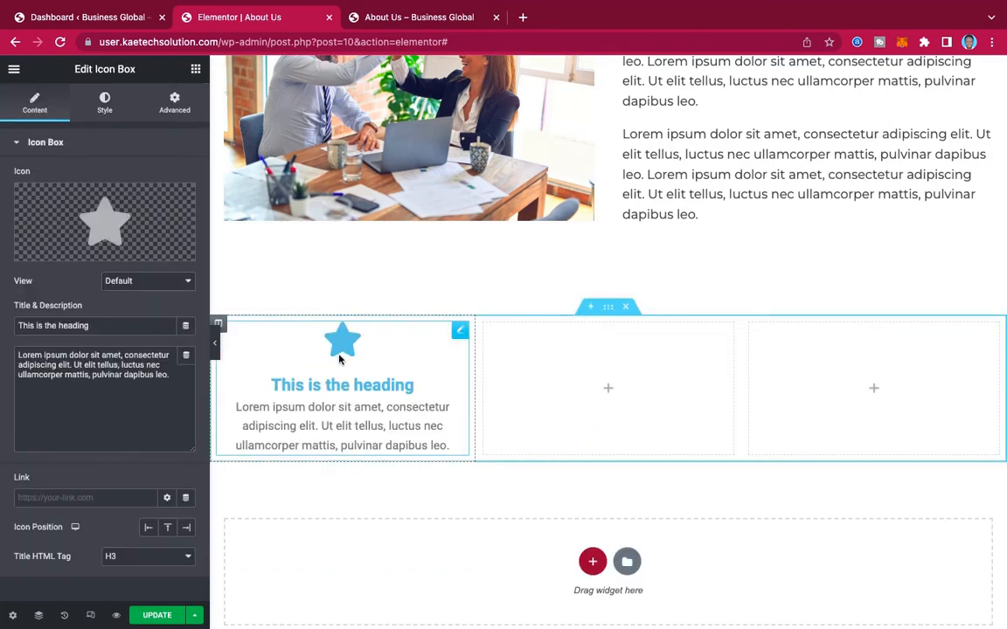
# Copy the "Our Vision" title from the demo page and use it as the icon box's heading.
pyautogui.click(420, 16)
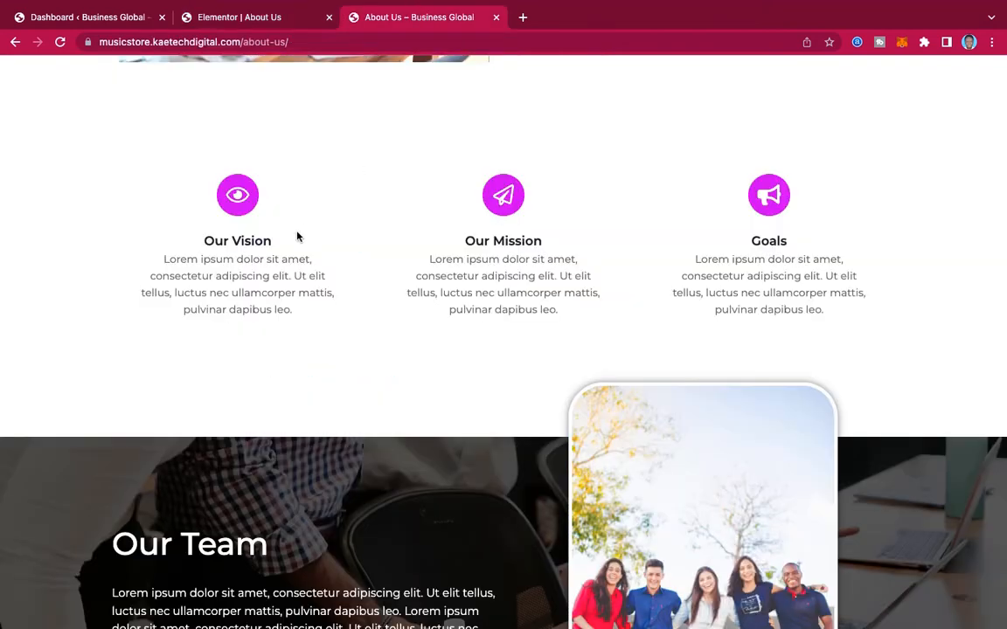
pyautogui.moveTo(275, 241); pyautogui.dragTo(182, 250)
pyautogui.hotkey('ctrl', 'c')
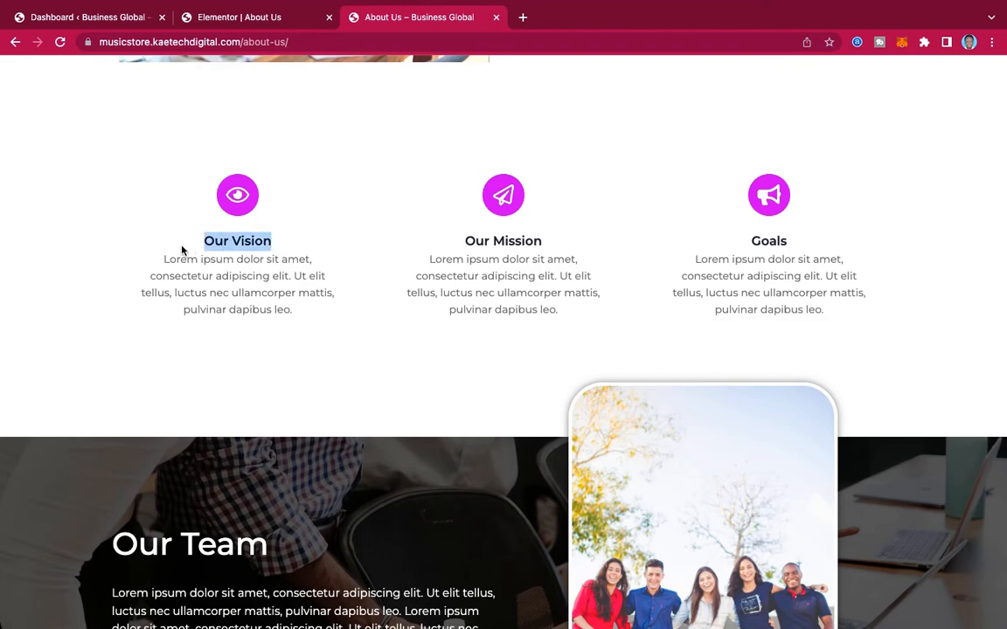
pyautogui.click(198, 7)
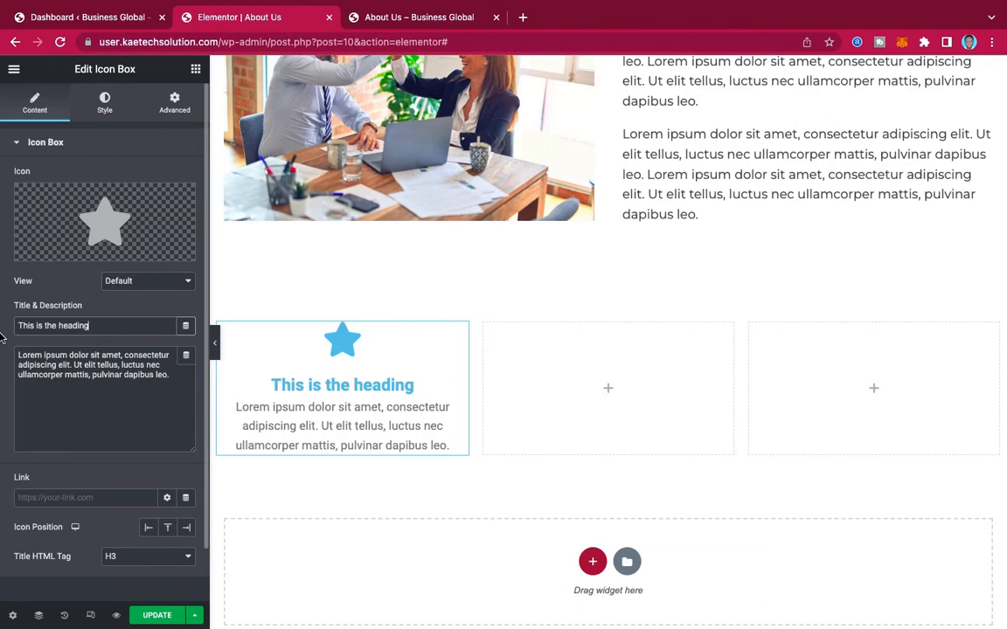
pyautogui.hotkey('ctrl', 'a')
pyautogui.hotkey('ctrl', 'v')
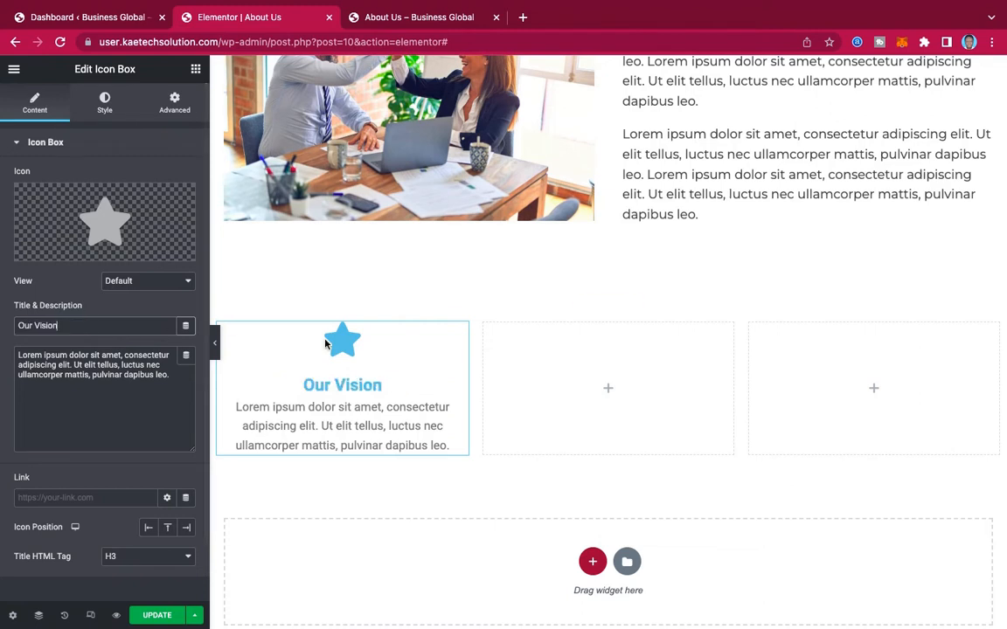
# Check the demo page's vision icon and replace the icon box's star with the outlined Eye icon from the icon library.
pyautogui.click(383, 8)
pyautogui.click(284, 28)
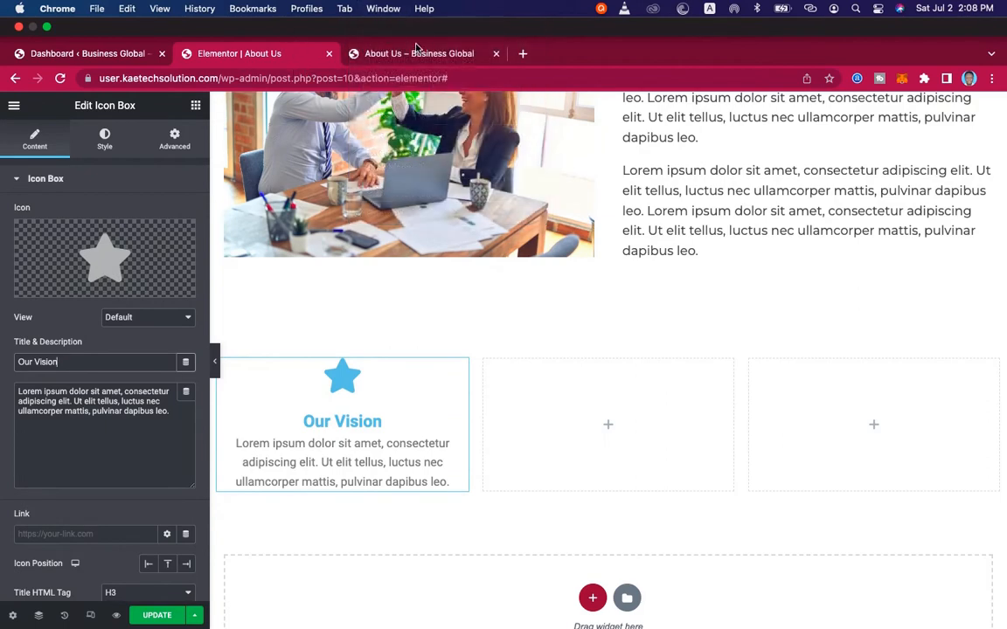
pyautogui.click(378, 53)
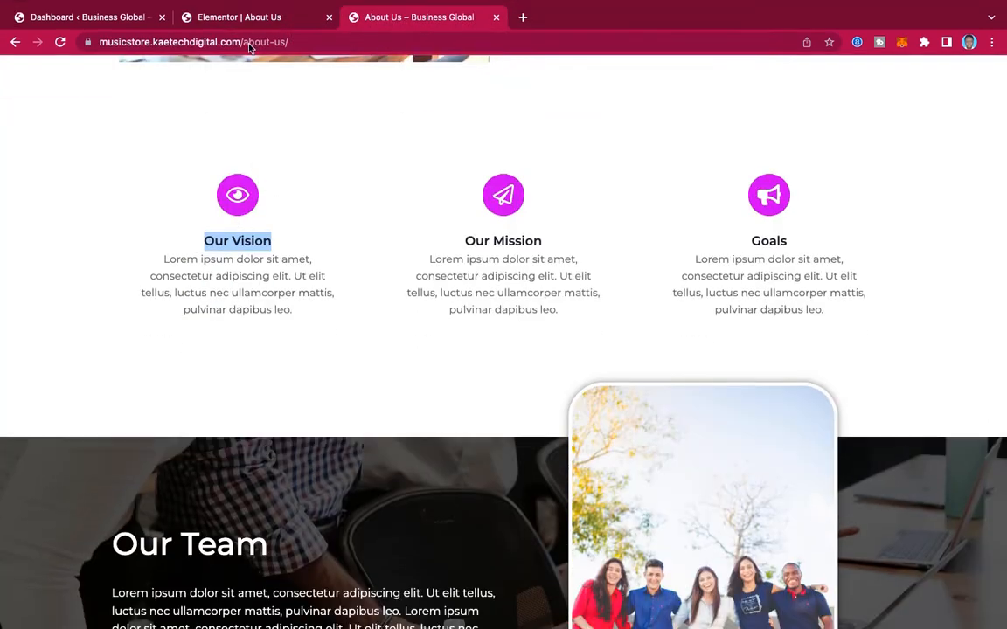
pyautogui.click(252, 25)
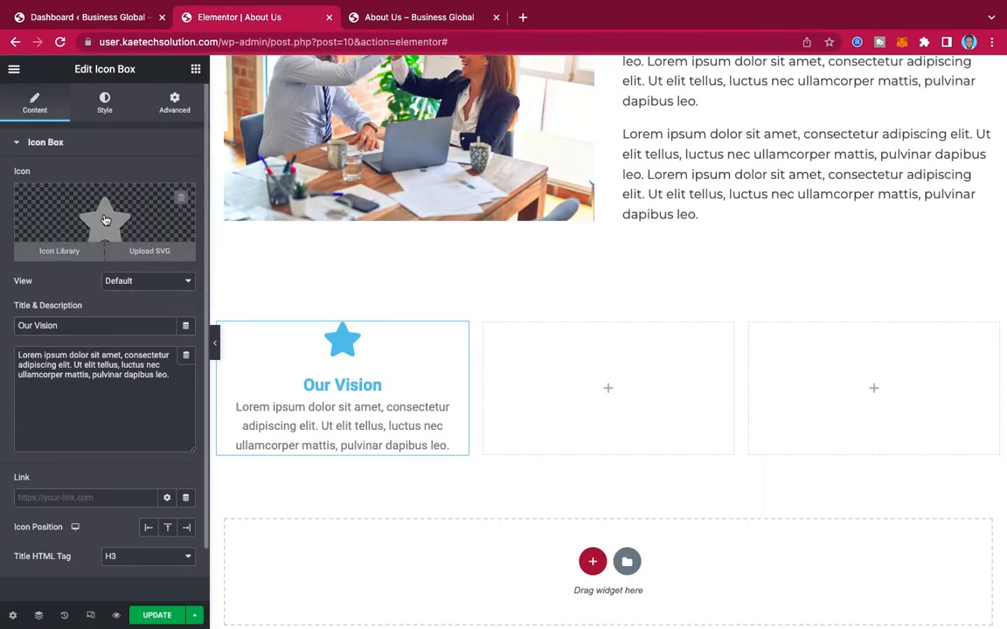
pyautogui.click(104, 220)
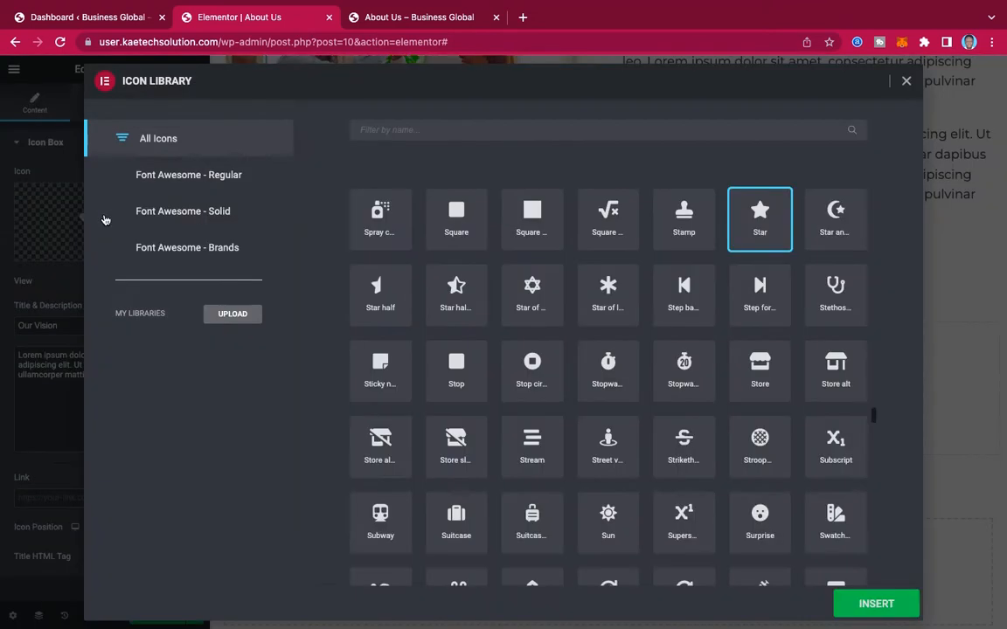
pyautogui.click(540, 129)
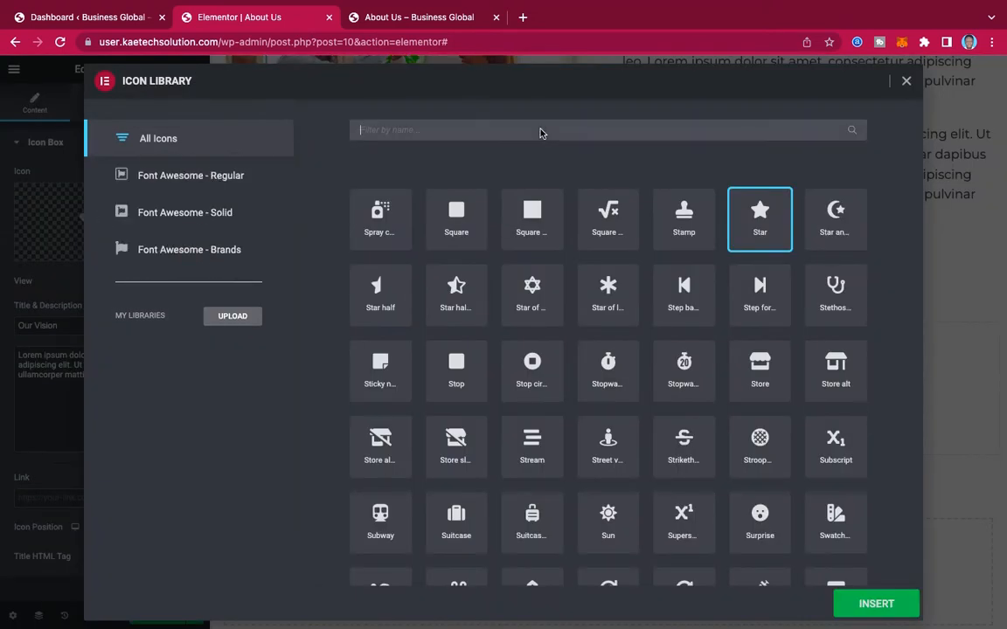
pyautogui.write('eye')
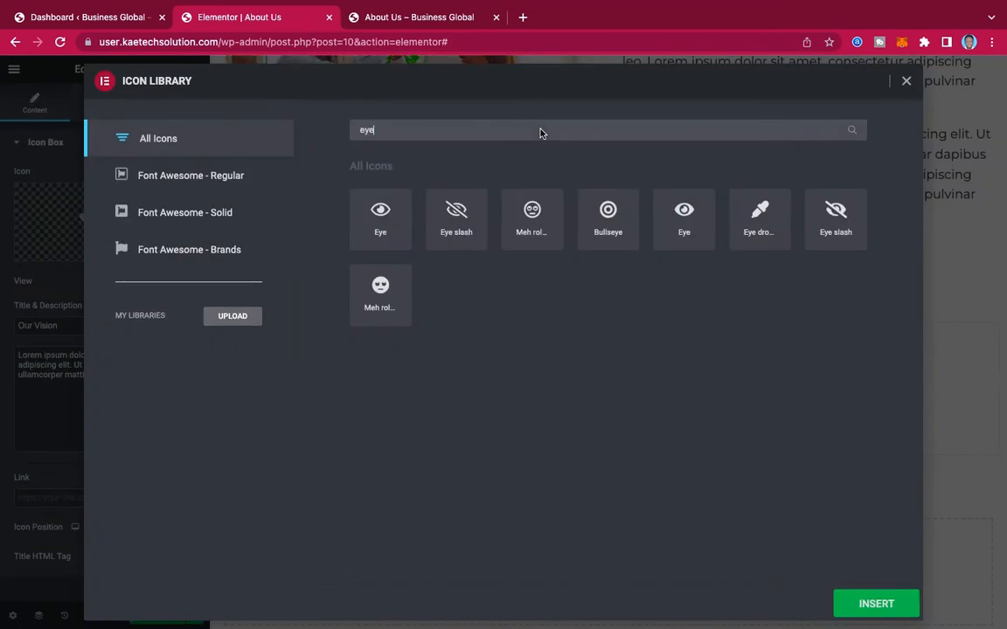
pyautogui.click(385, 226)
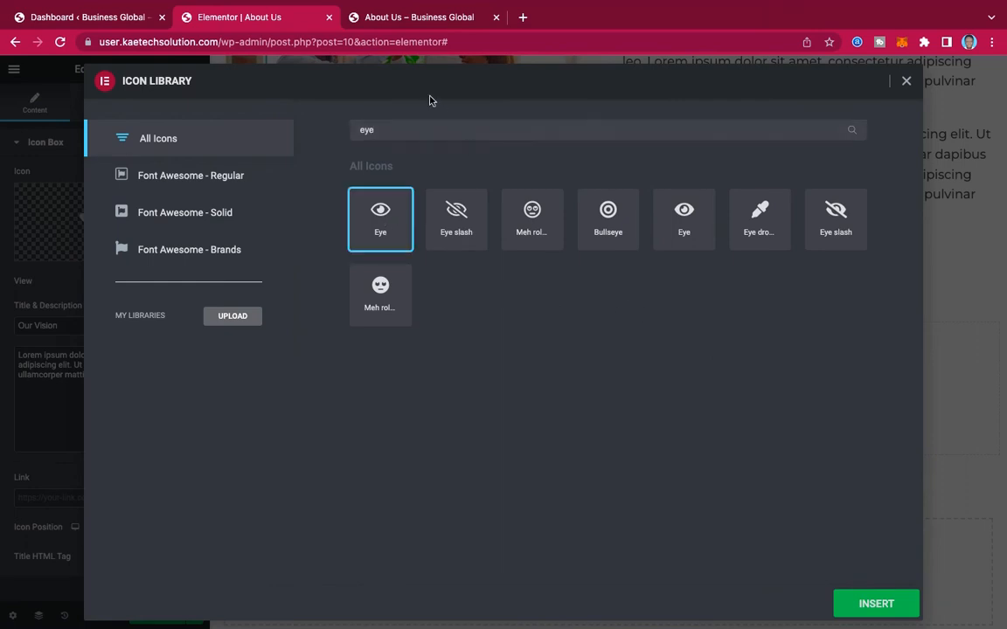
pyautogui.click(416, 17)
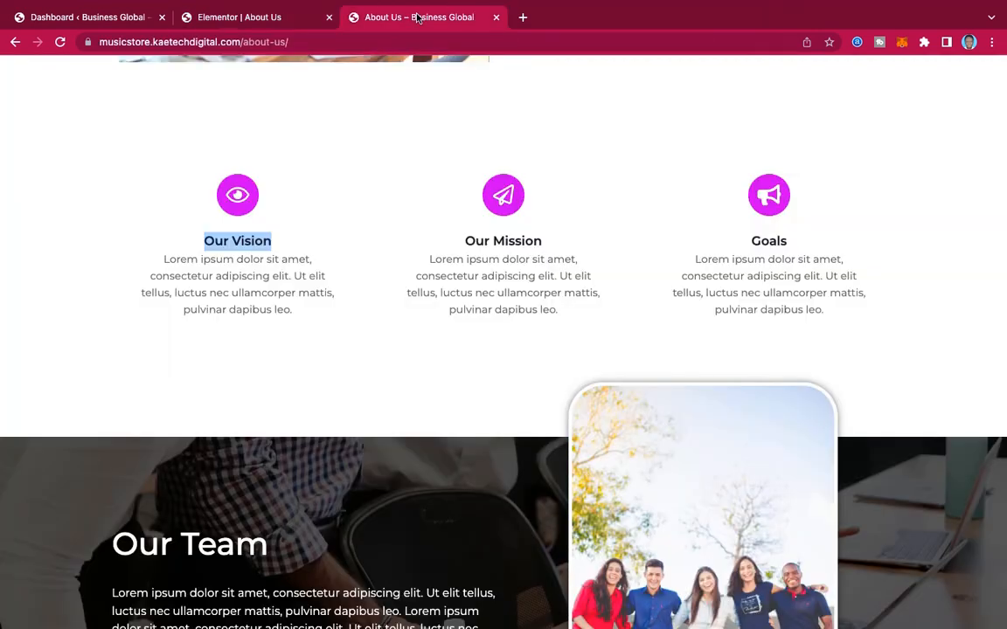
pyautogui.click(243, 17)
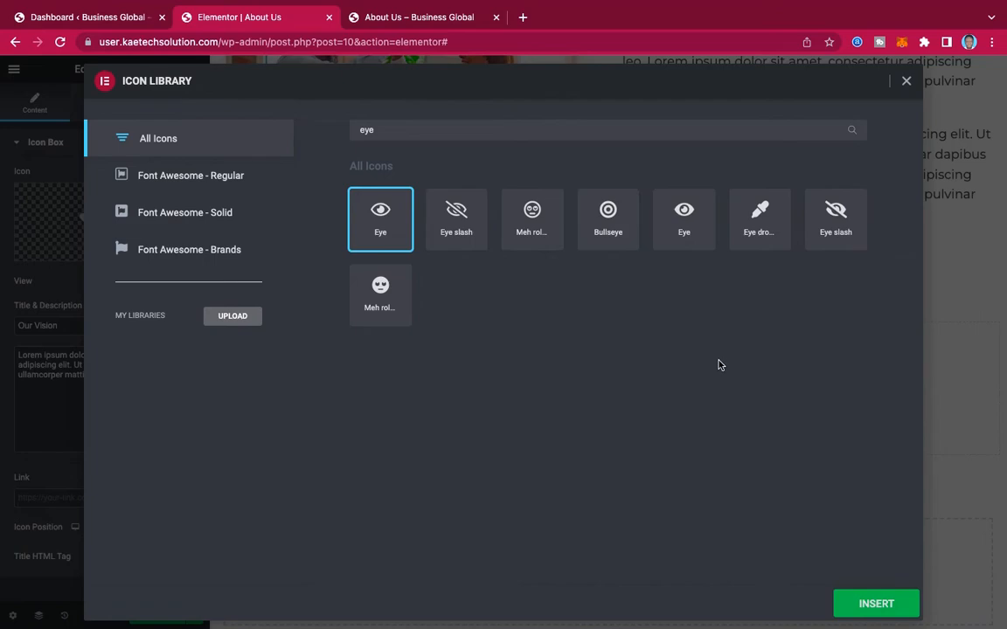
pyautogui.click(876, 603)
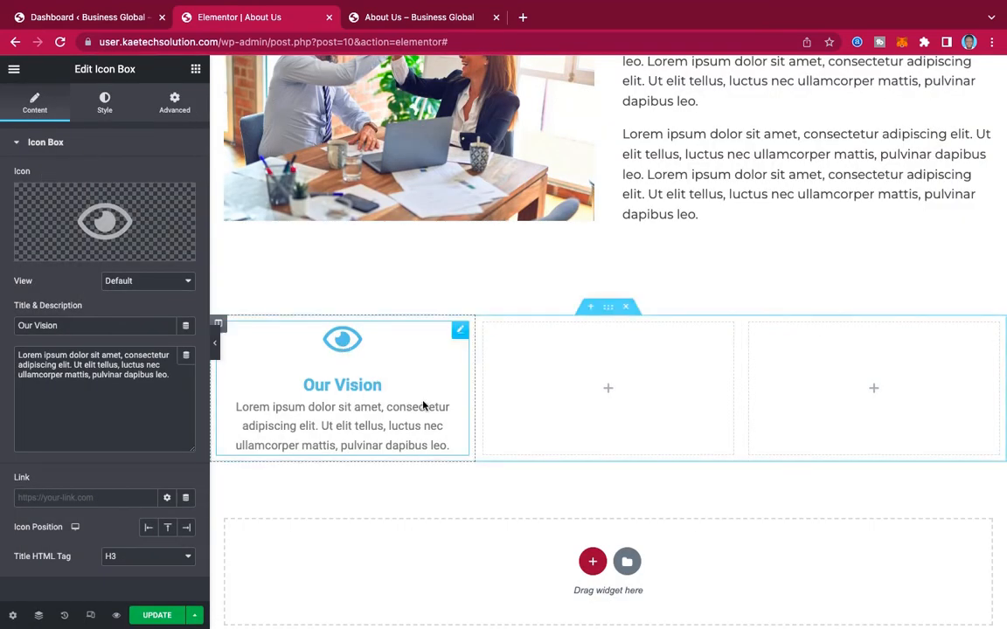
# Set the Our Vision icon box's view to Stacked.
pyautogui.click(105, 104)
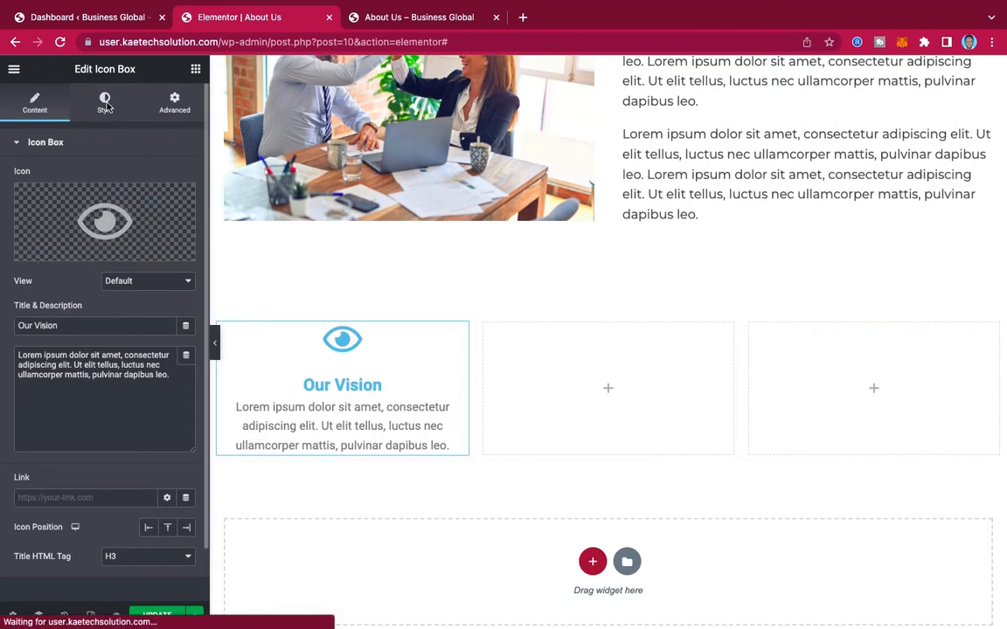
pyautogui.click(40, 109)
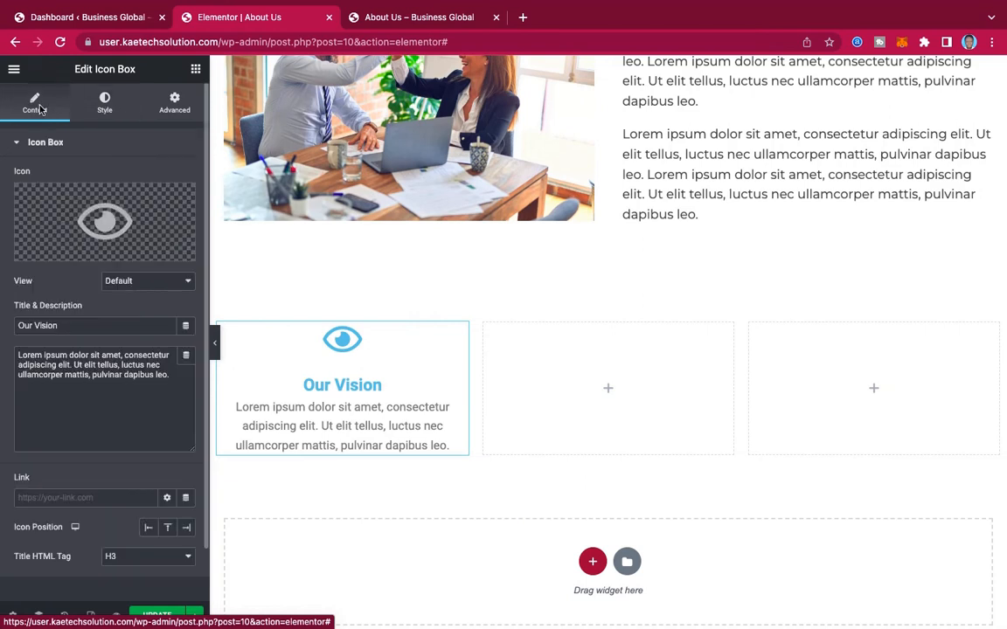
pyautogui.click(140, 281)
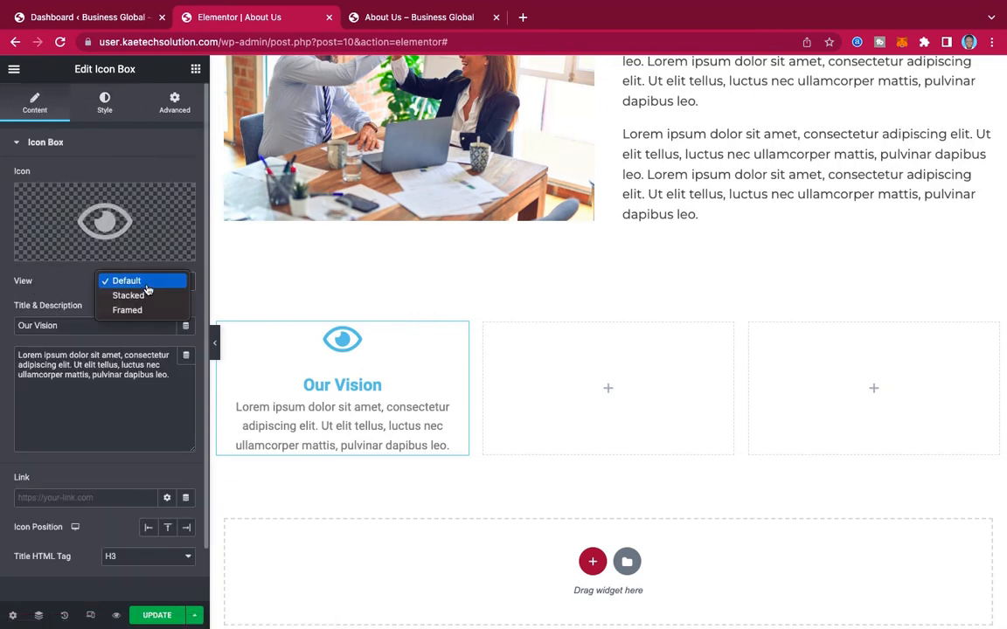
pyautogui.click(143, 296)
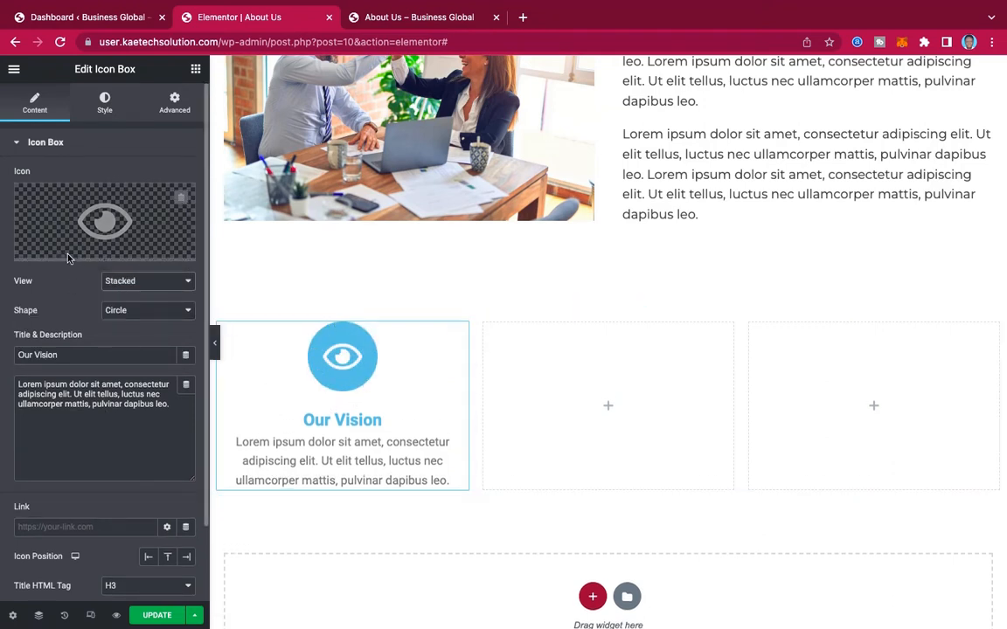
# Reduce the Our Vision icon's size to 35.
pyautogui.click(105, 103)
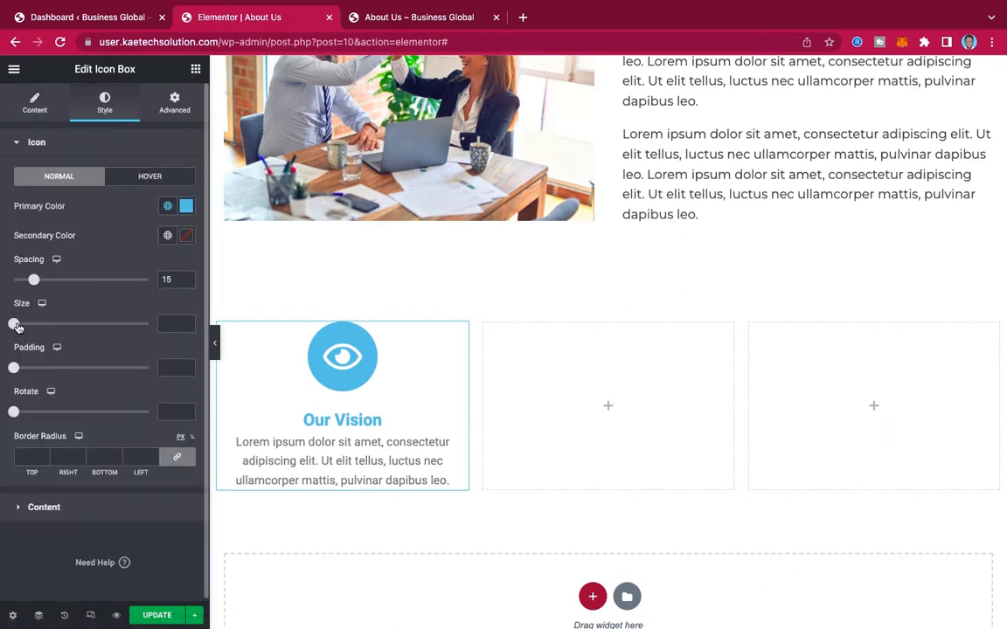
pyautogui.moveTo(15, 325); pyautogui.dragTo(29, 326)
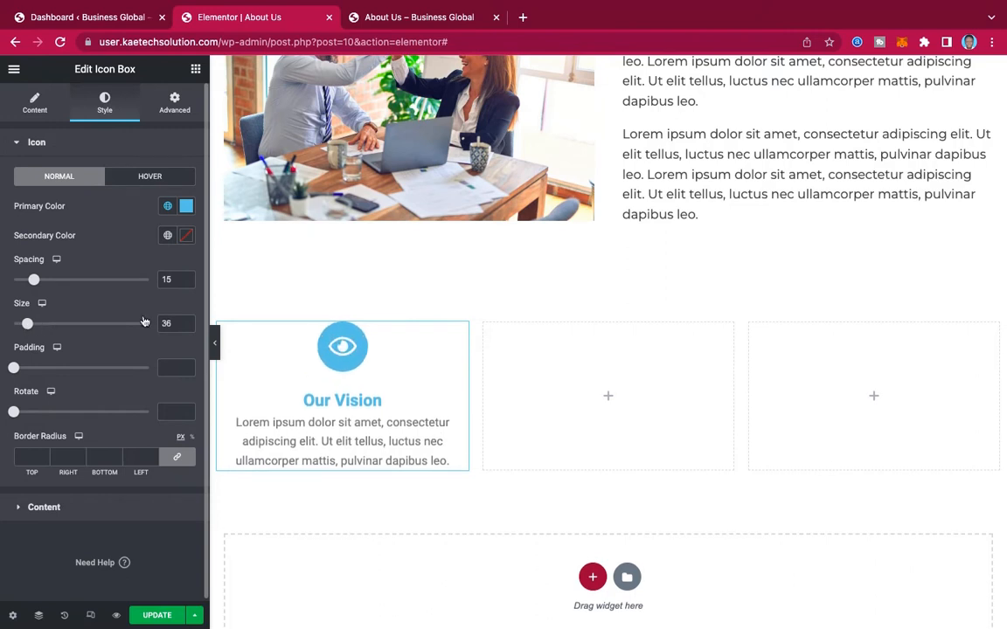
pyautogui.click(186, 328)
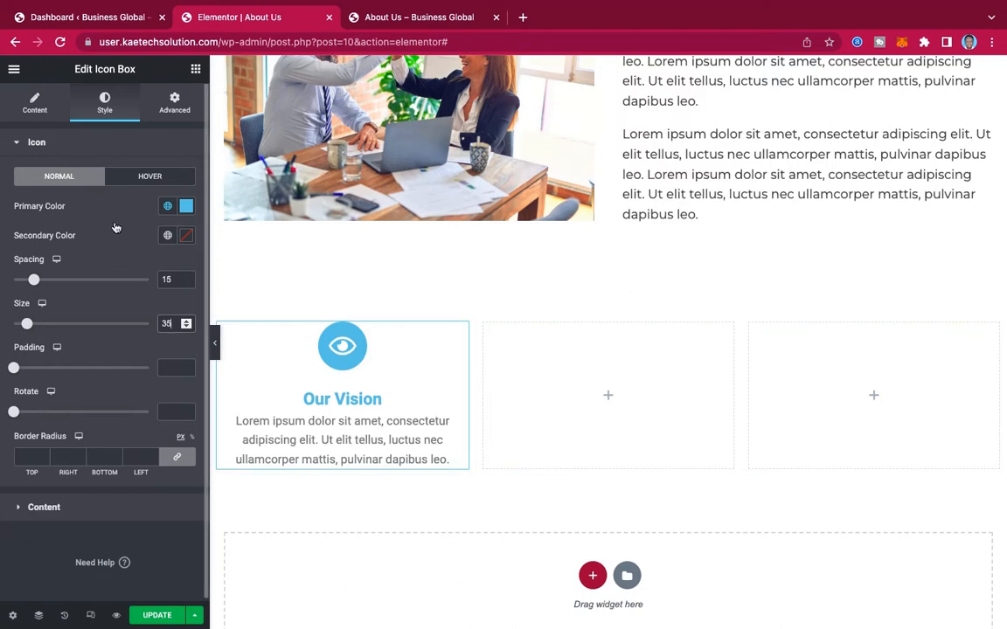
# Set the Our Vision icon's primary color to global Color 2 and its secondary color to White or offwhite.
pyautogui.click(187, 207)
pyautogui.click(186, 207)
pyautogui.click(168, 207)
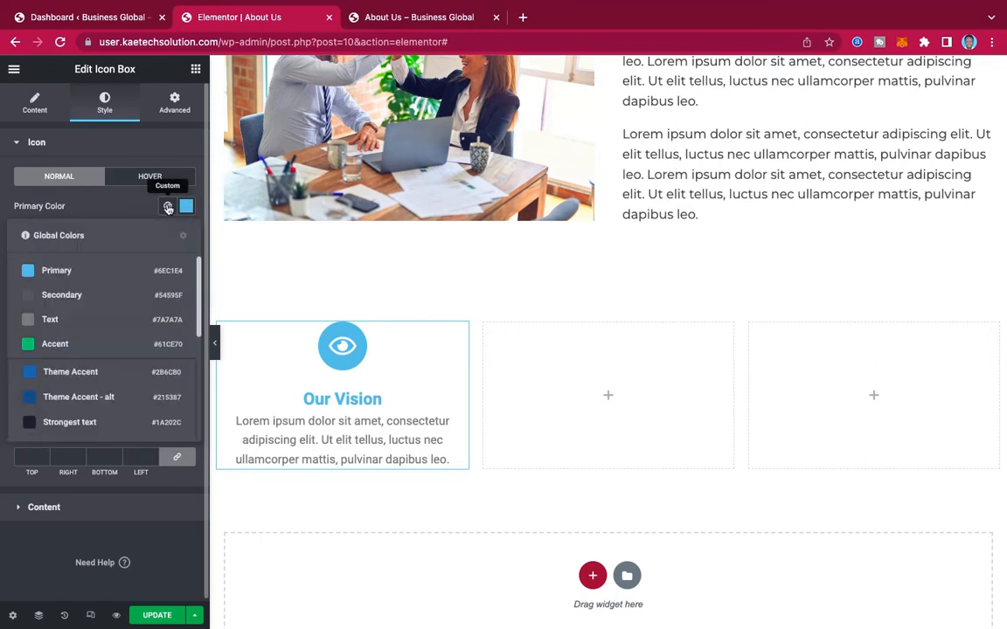
pyautogui.scroll(-5, 96, 367)
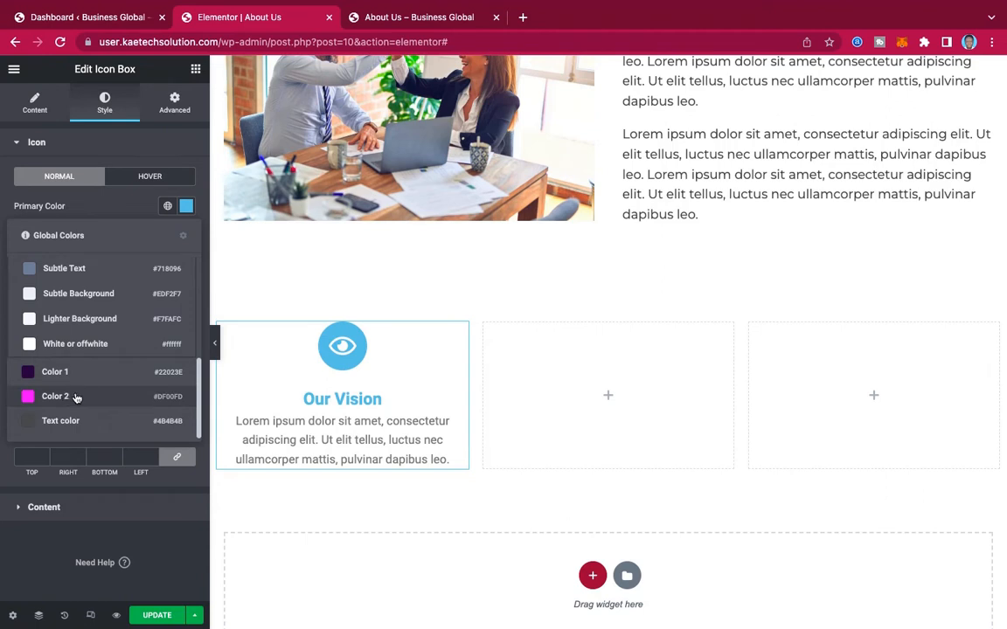
pyautogui.click(77, 398)
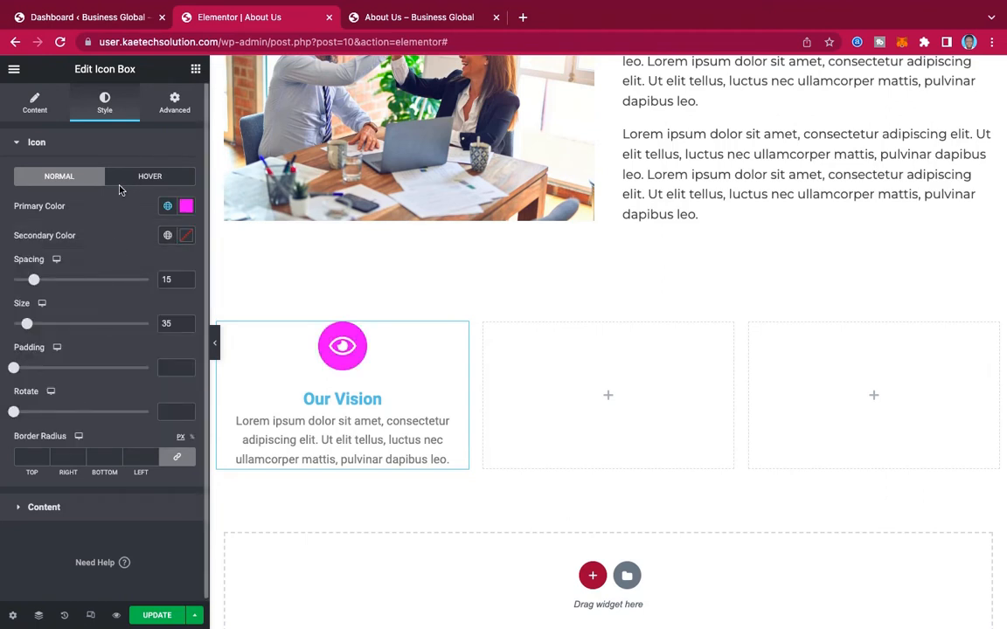
pyautogui.click(168, 235)
pyautogui.scroll(-5, 94, 375)
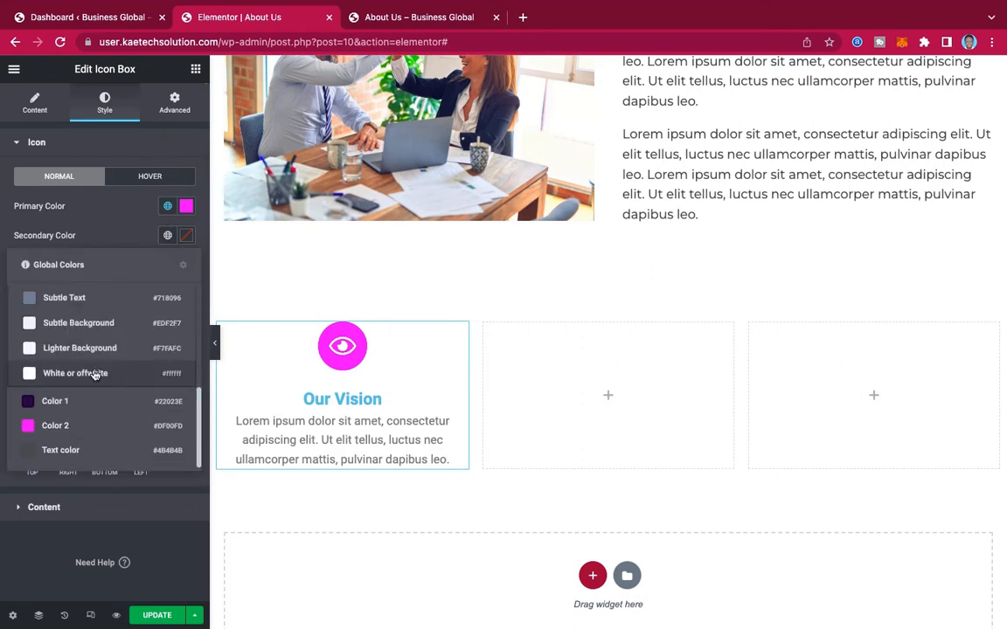
pyautogui.click(92, 376)
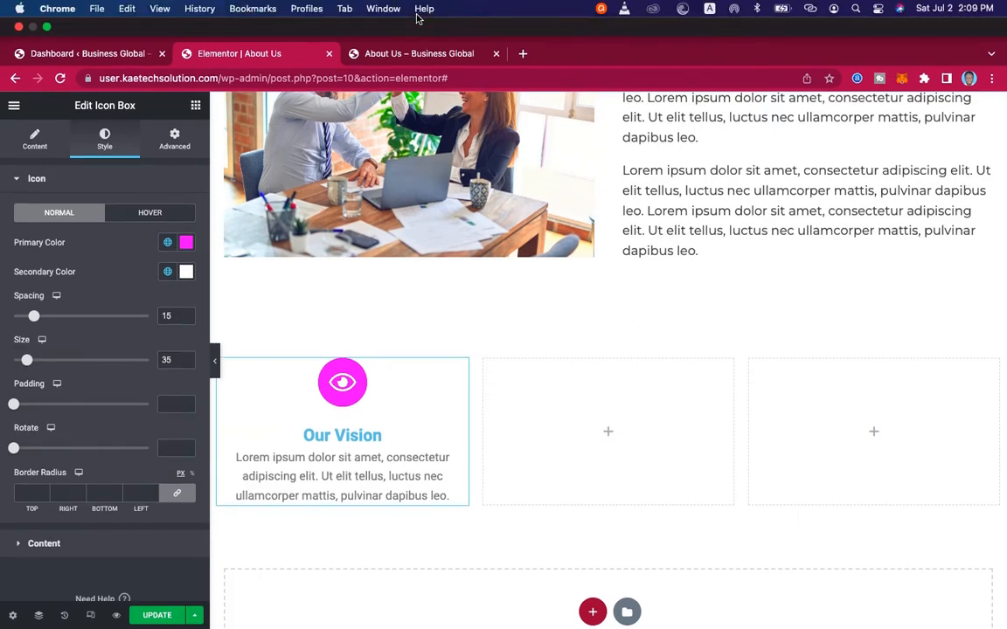
# Check the demo page's Our Vision block and change the icon box title's color to black.
pyautogui.click(417, 15)
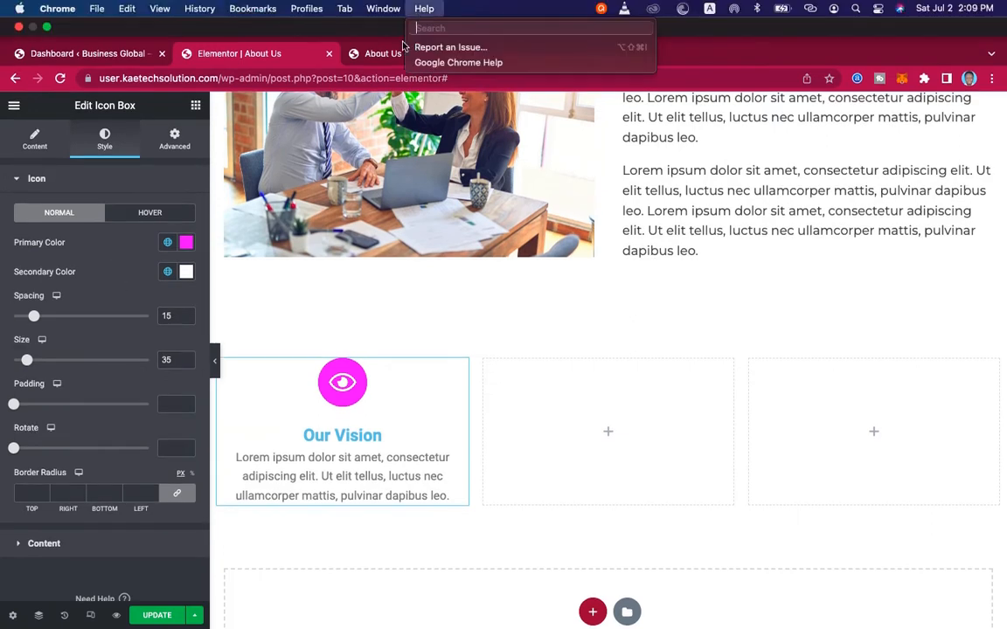
pyautogui.click(391, 51)
pyautogui.click(389, 56)
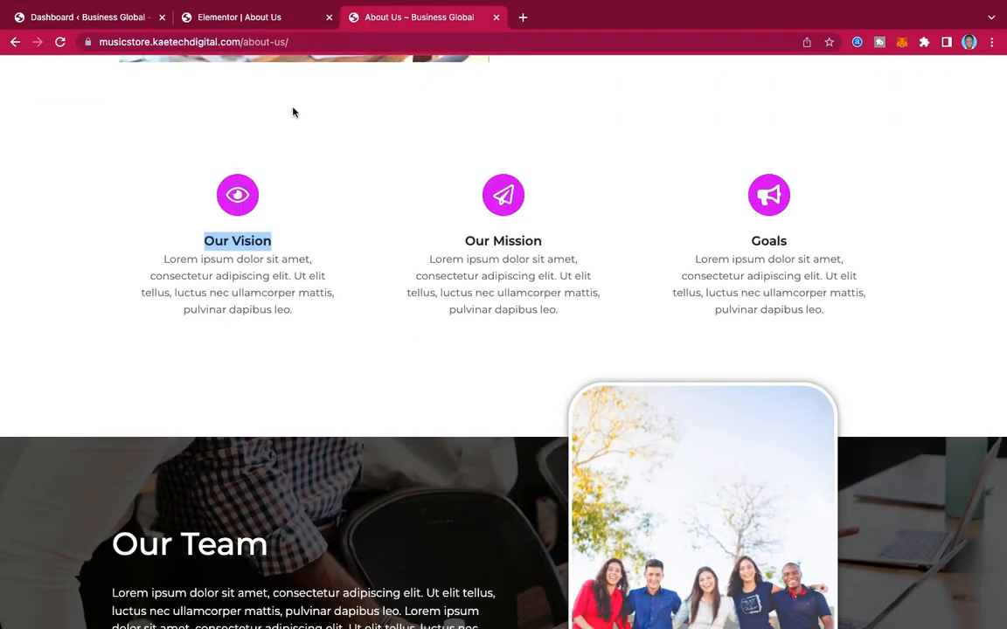
pyautogui.click(262, 24)
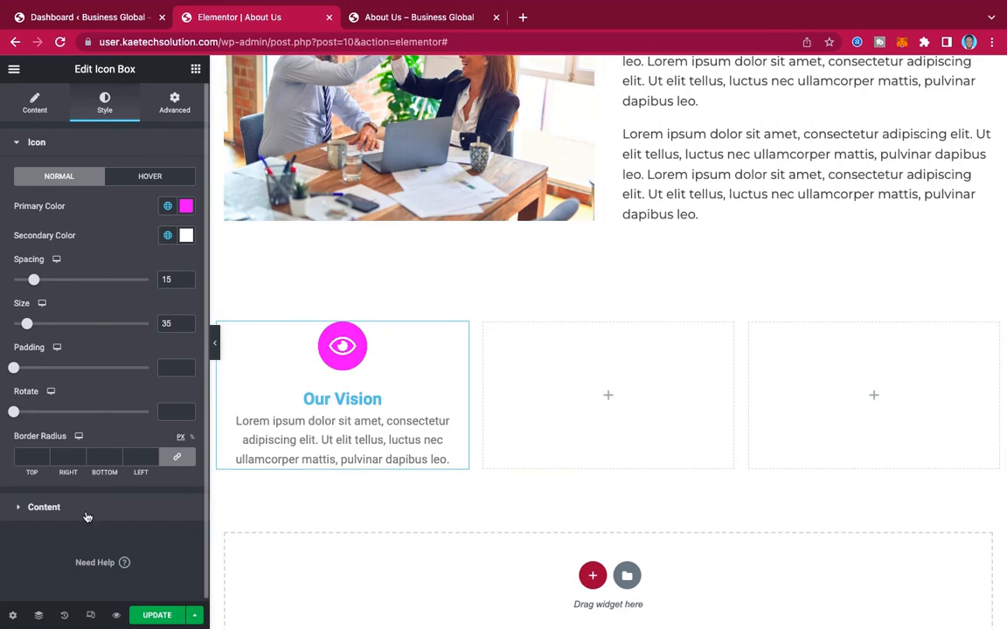
pyautogui.click(44, 507)
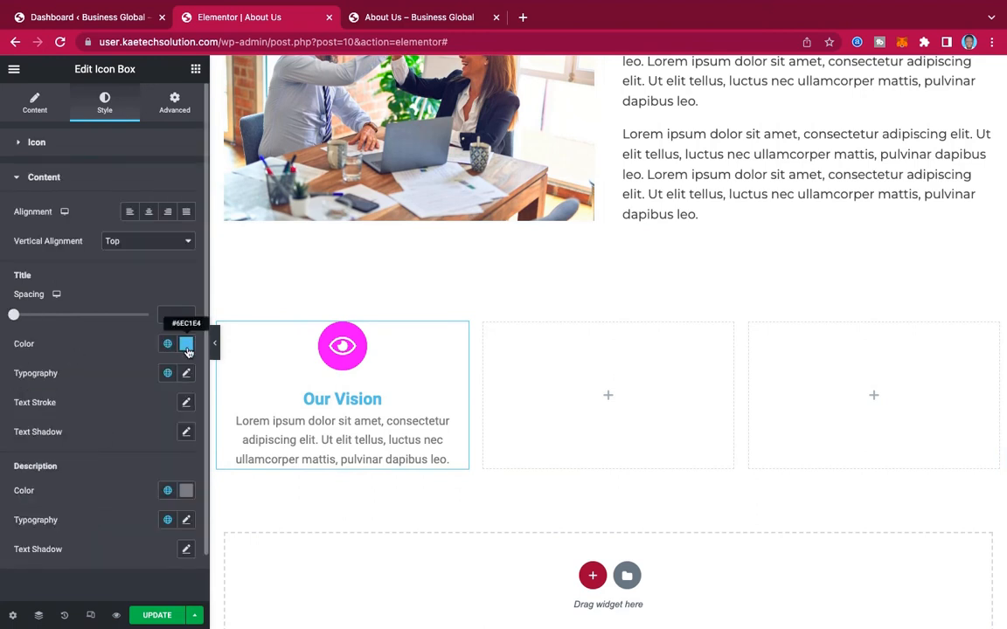
pyautogui.click(187, 345)
pyautogui.moveTo(26, 456); pyautogui.dragTo(6, 520)
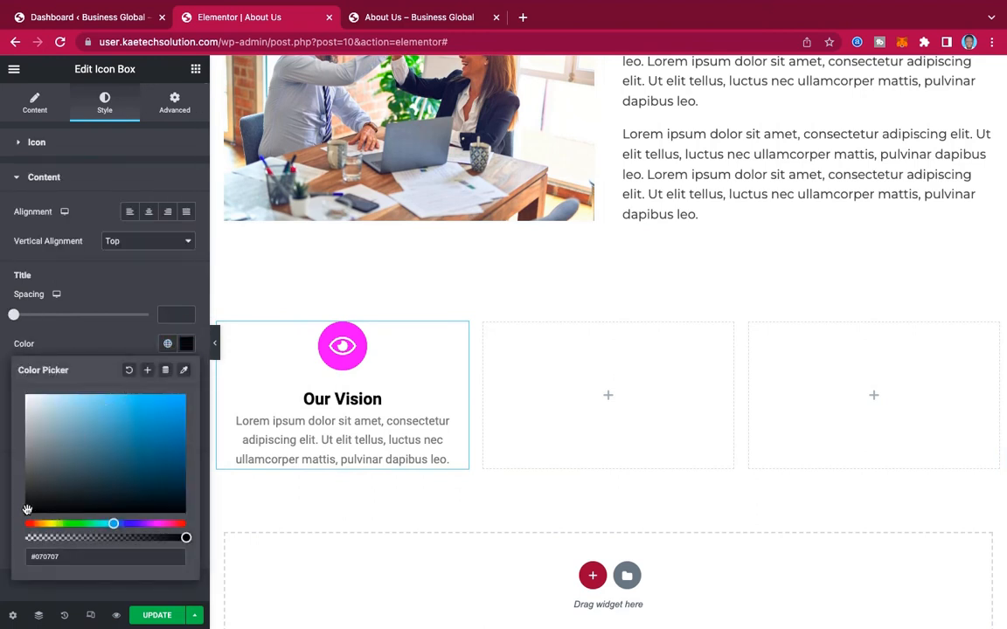
pyautogui.click(78, 306)
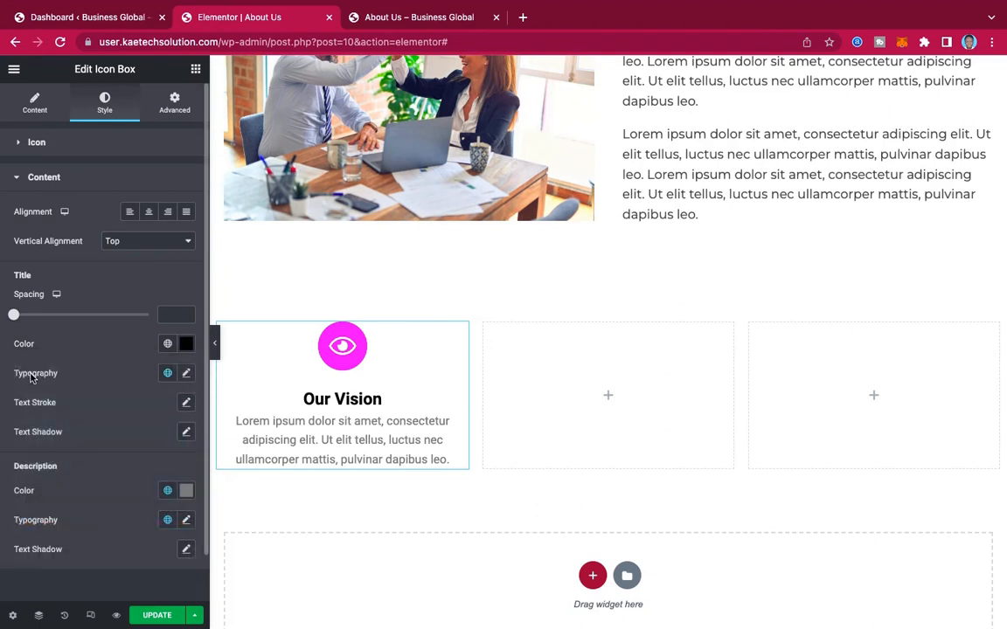
# Set the Our Vision title's typography to the Montserrat font family at 20 px.
pyautogui.click(187, 373)
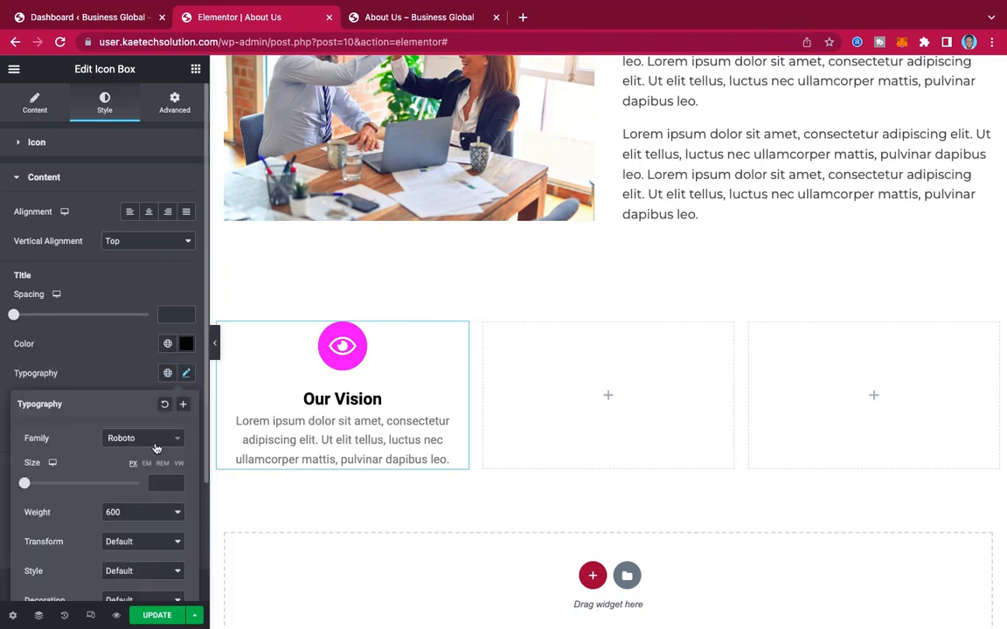
pyautogui.click(157, 442)
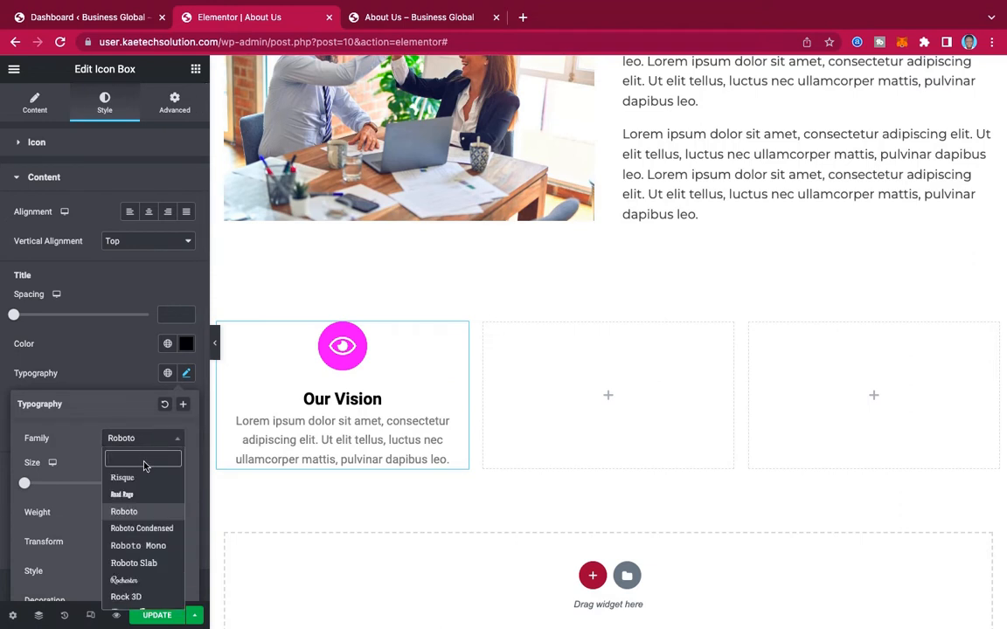
pyautogui.write('monts')
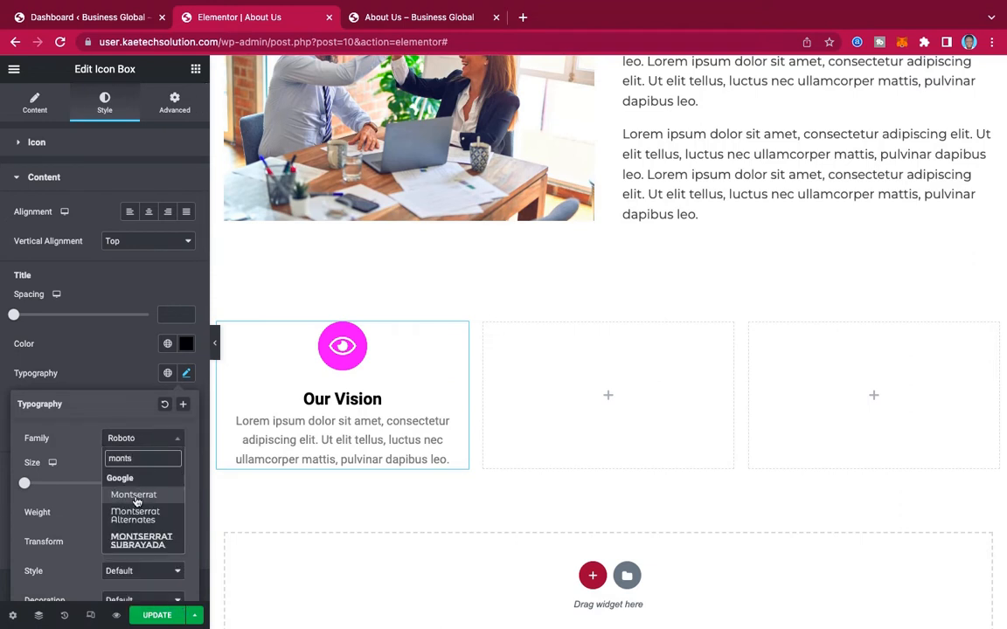
pyautogui.click(136, 495)
pyautogui.click(135, 380)
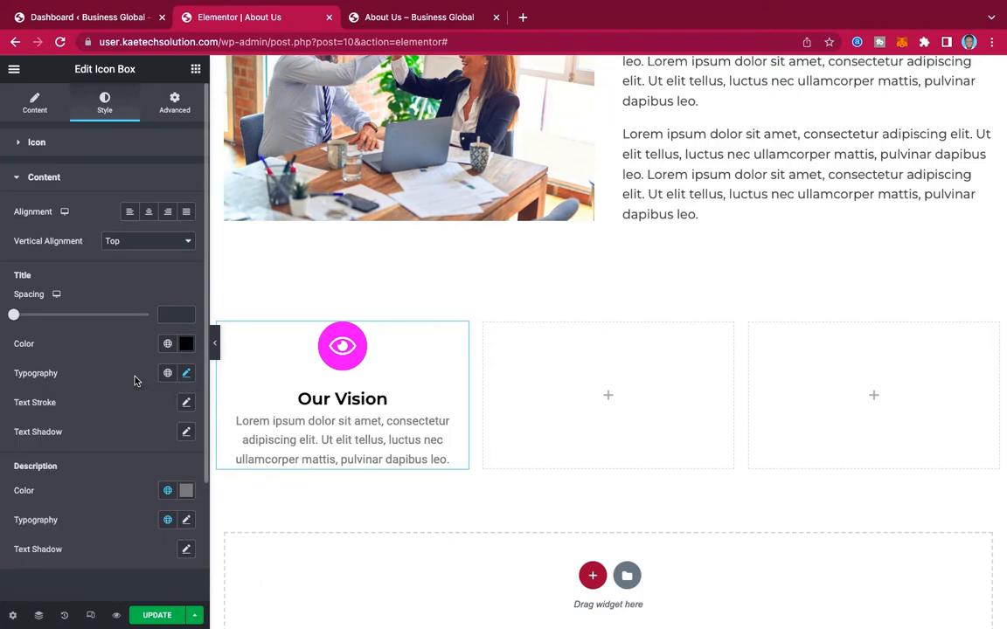
pyautogui.click(182, 376)
pyautogui.scroll(-2, 131, 472)
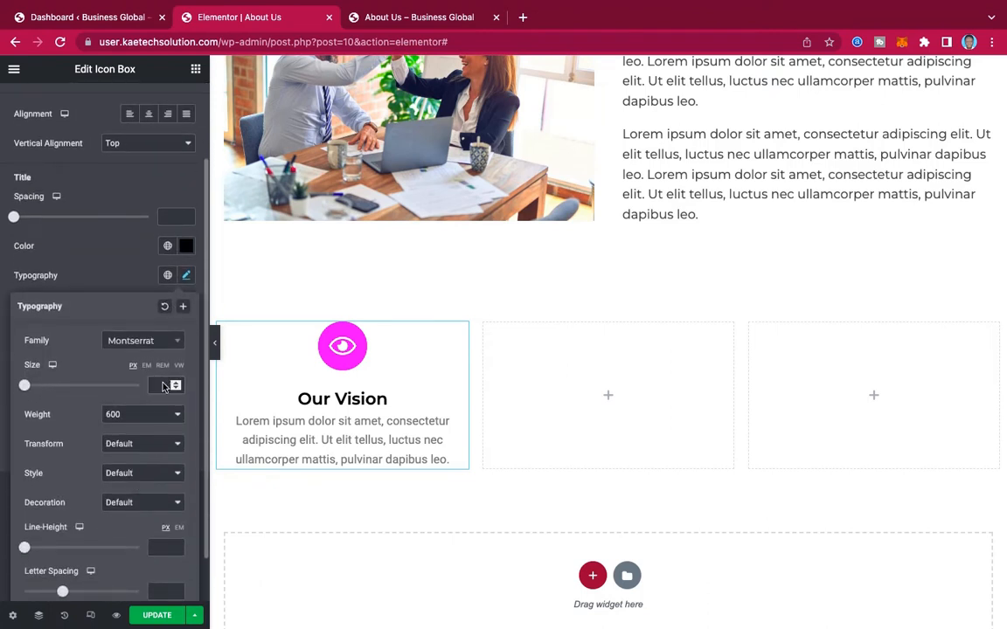
pyautogui.write('20')
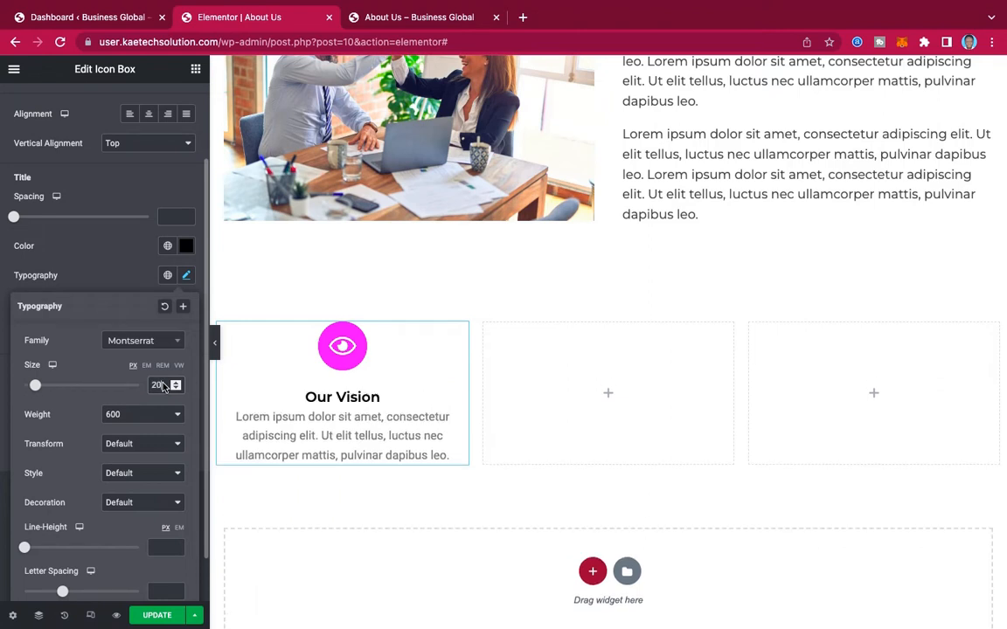
pyautogui.click(127, 285)
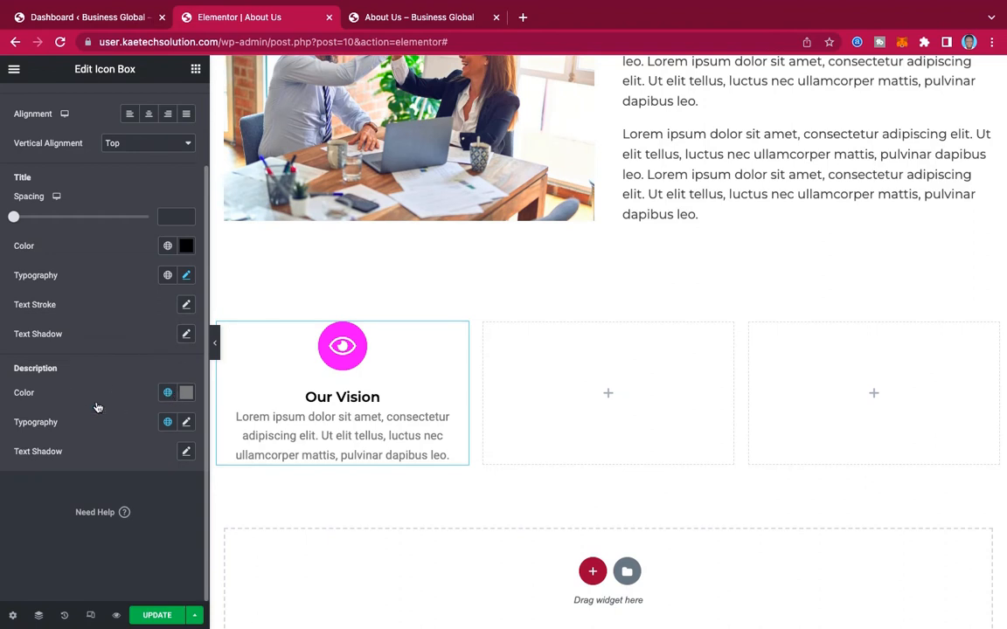
# Set the Our Vision description's color to dark gray #343434.
pyautogui.click(188, 395)
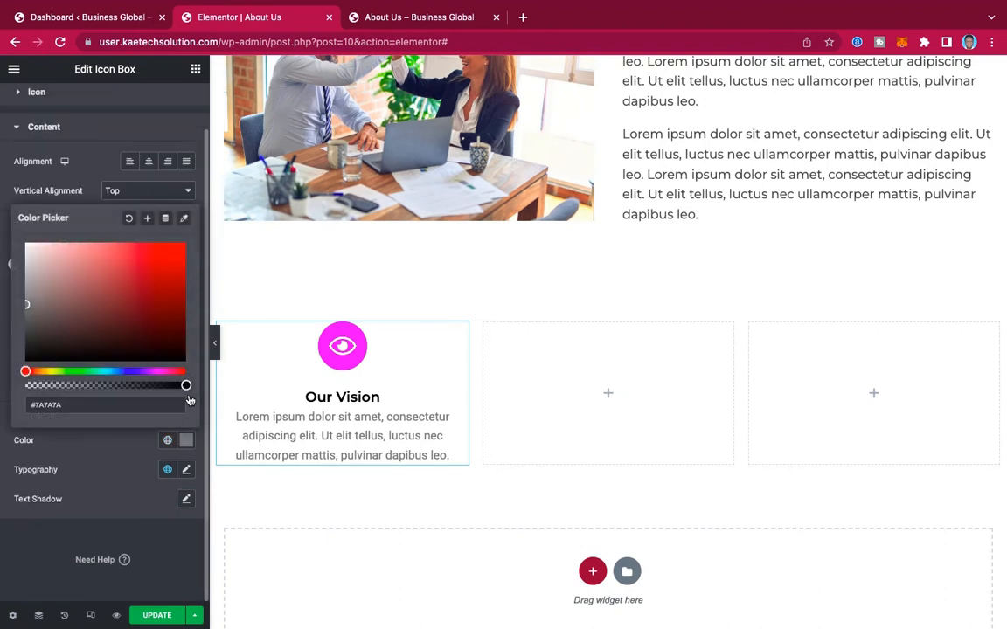
pyautogui.moveTo(36, 343); pyautogui.dragTo(27, 338)
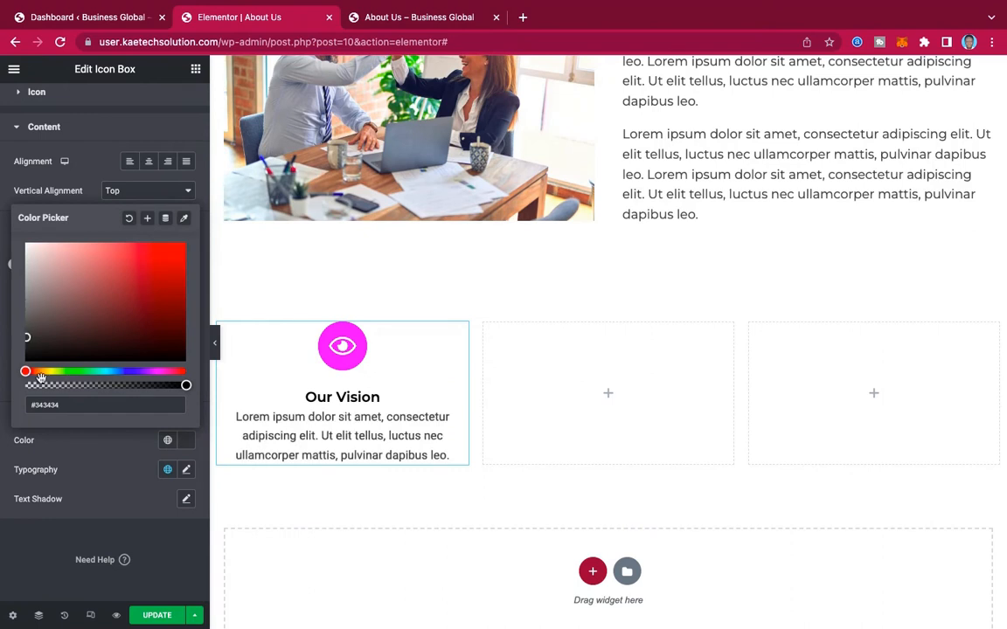
pyautogui.click(112, 441)
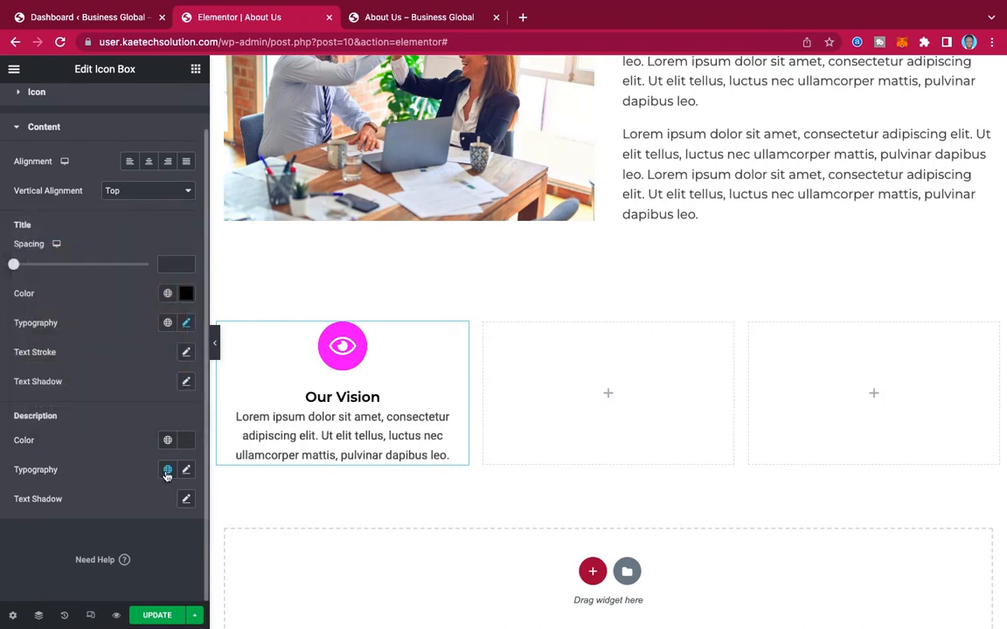
# Set the Our Vision description's typography to the Montserrat font family at 18 px.
pyautogui.click(186, 470)
pyautogui.scroll(-3, 158, 525)
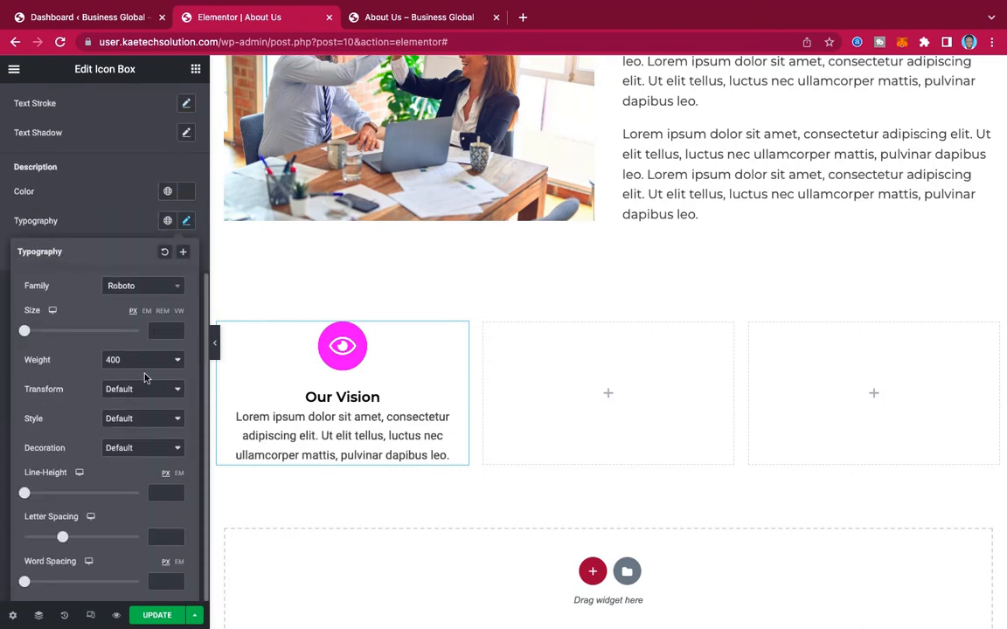
pyautogui.click(152, 287)
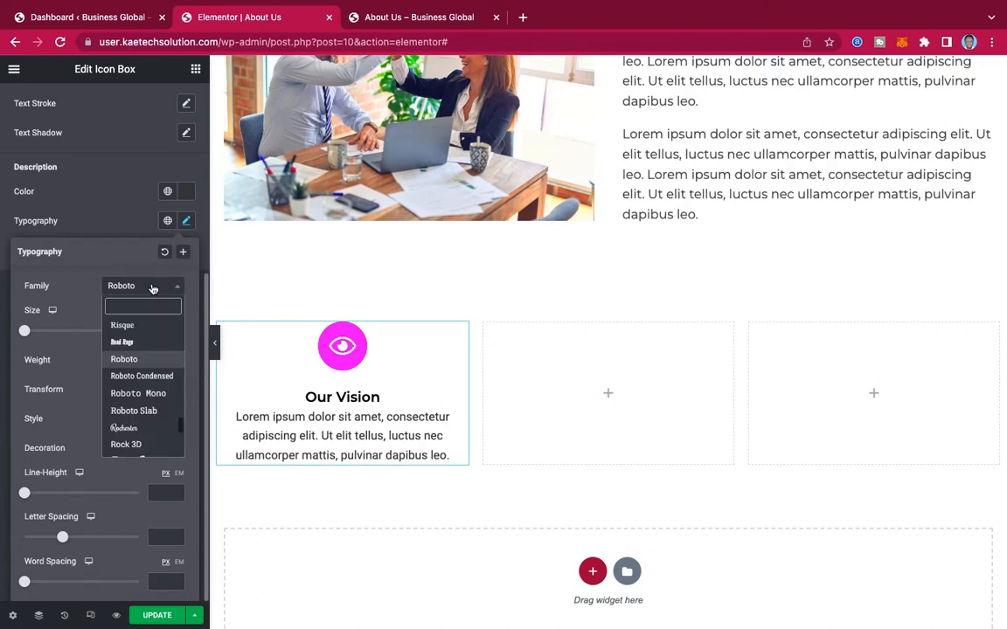
pyautogui.write('monts')
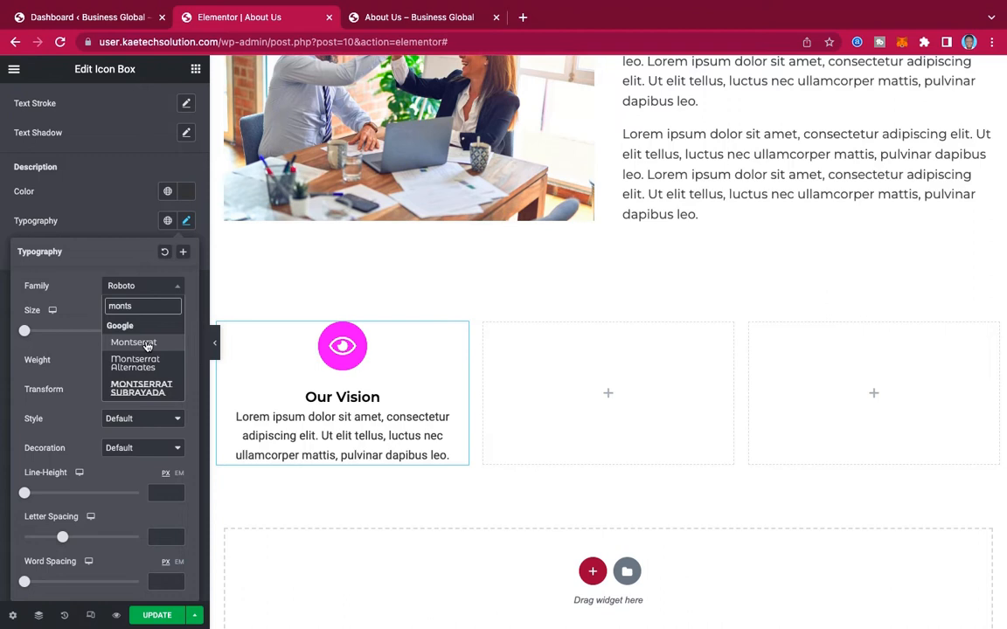
pyautogui.click(147, 344)
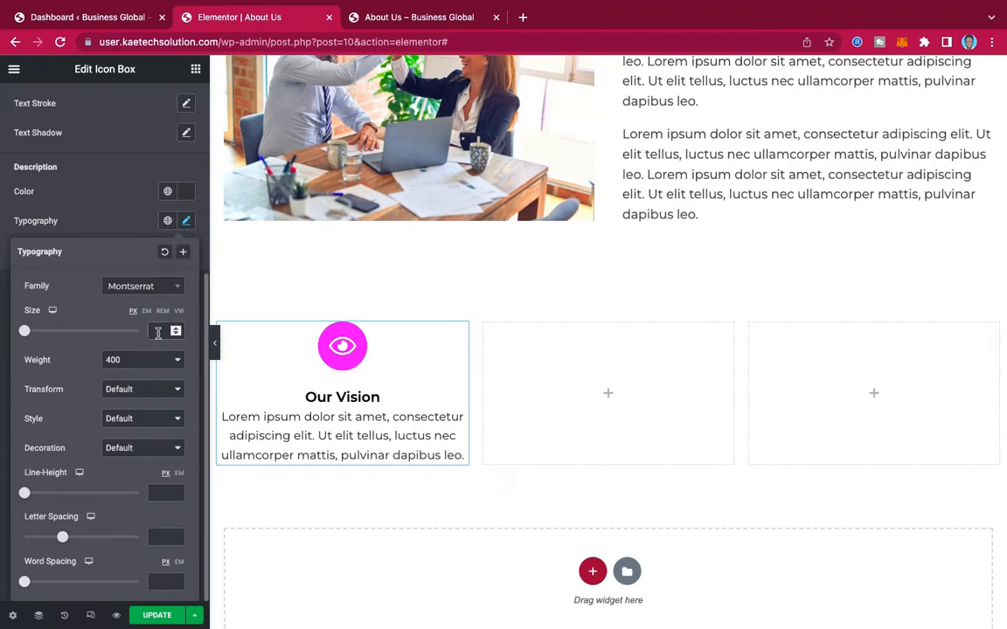
pyautogui.click(157, 333)
pyautogui.write('18')
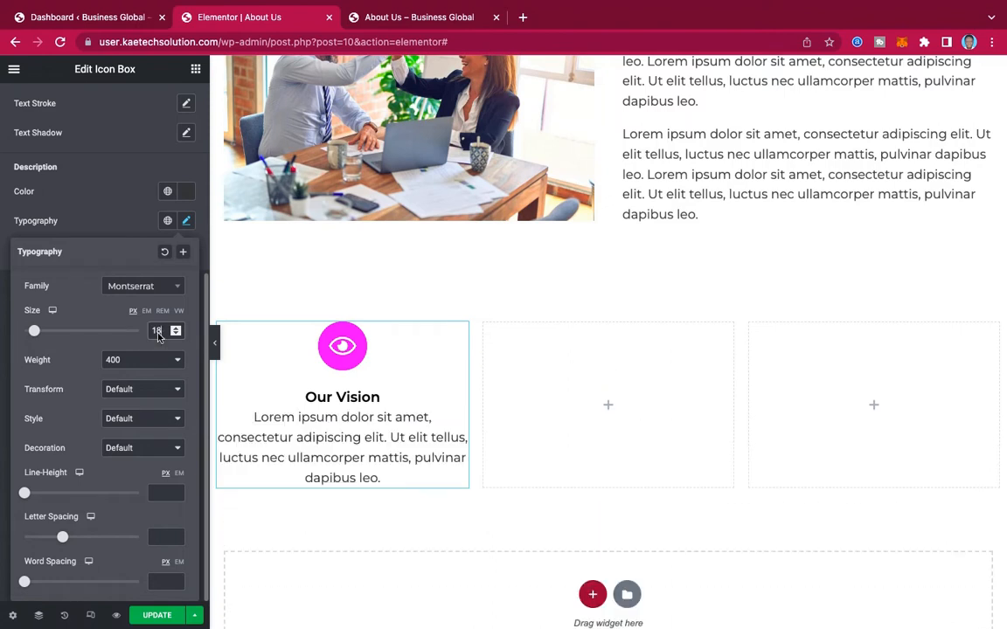
pyautogui.click(114, 228)
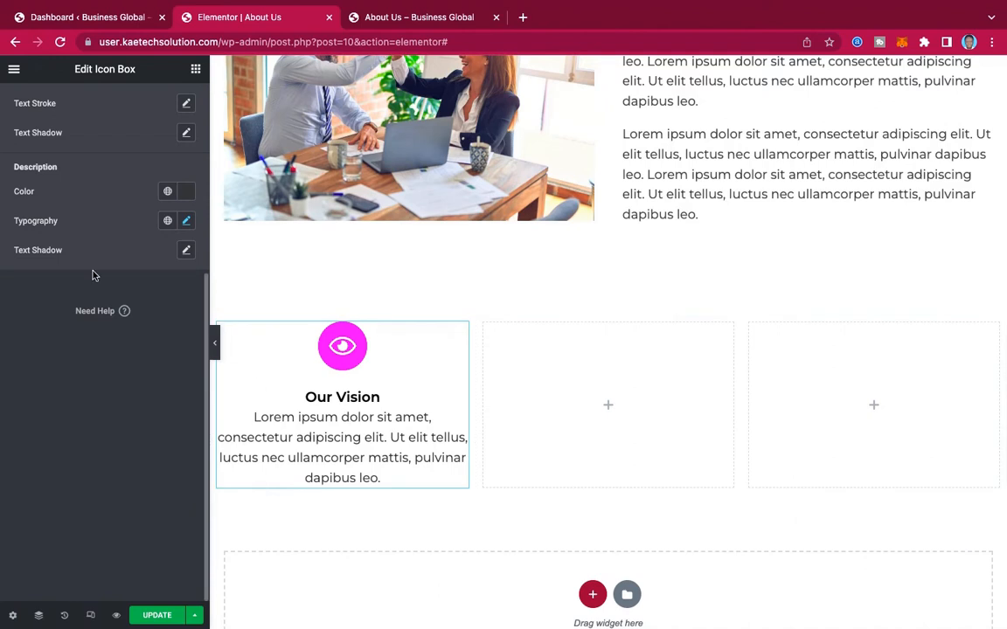
# Set the Our Vision icon box's padding to 30 px on all sides.
pyautogui.scroll(2, 352, 402)
pyautogui.scroll(-1, 345, 385)
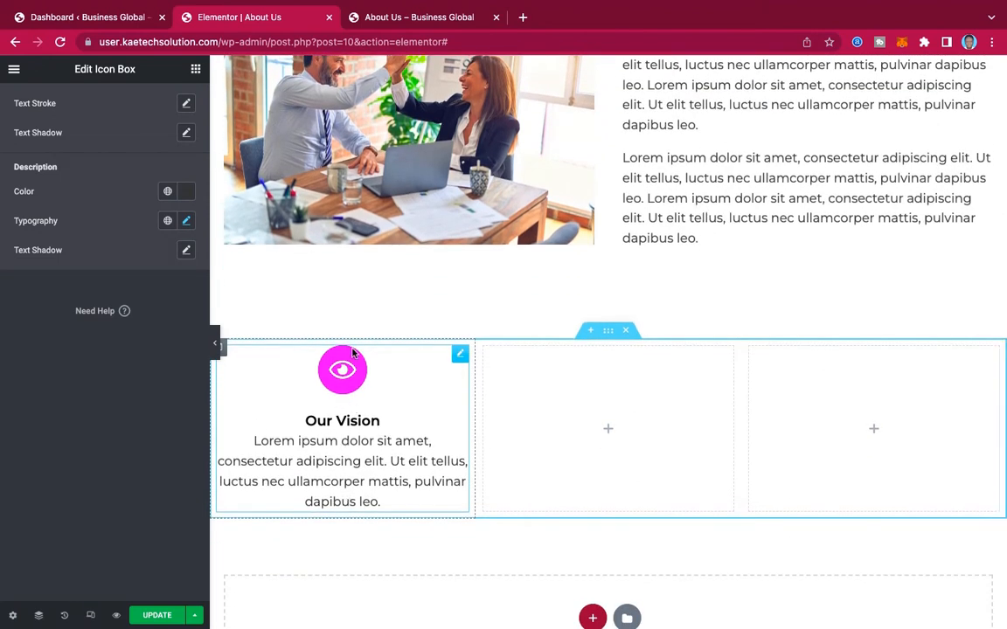
pyautogui.scroll(5, 131, 175)
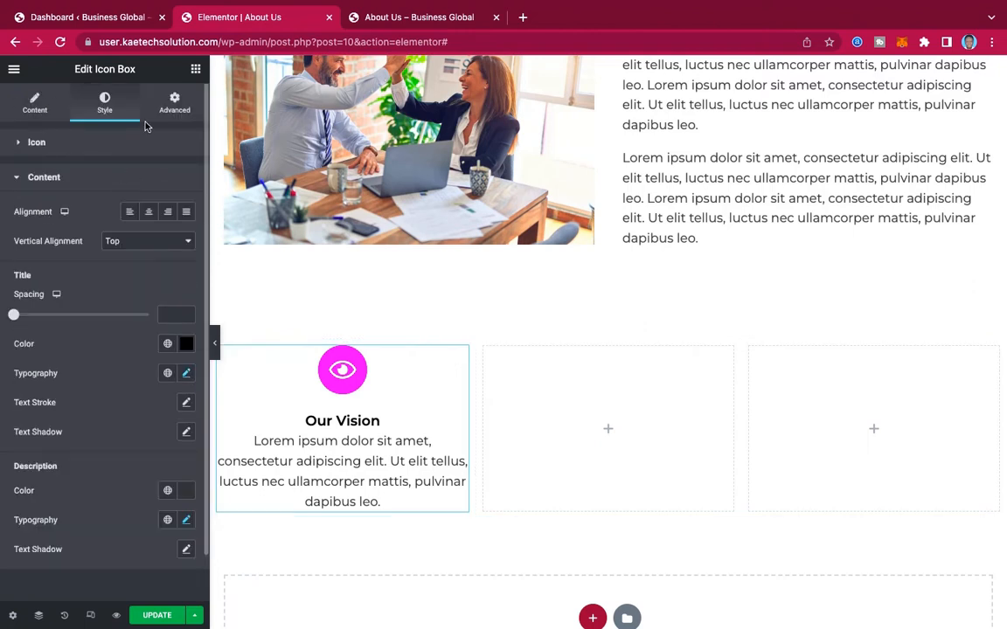
pyautogui.click(176, 101)
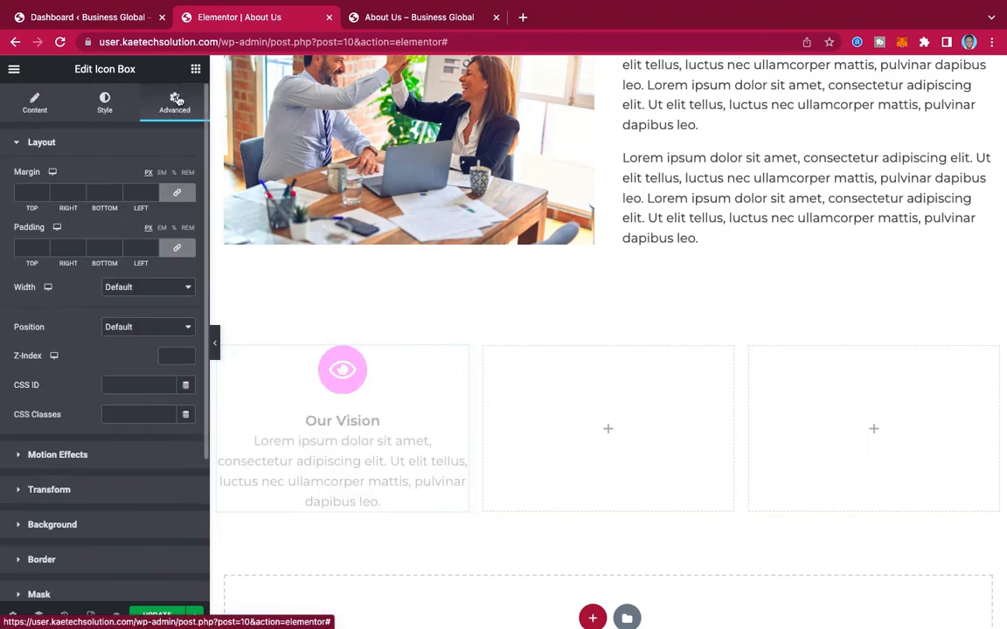
pyautogui.click(26, 249)
pyautogui.write('20')
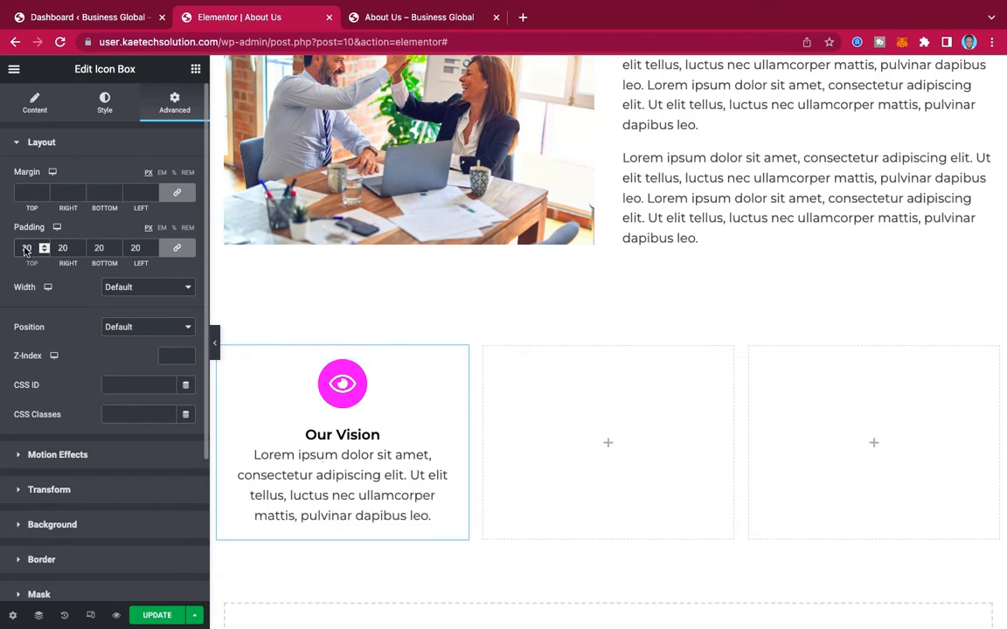
pyautogui.press('BackSpace')
pyautogui.press('BackSpace')
pyautogui.write('0')
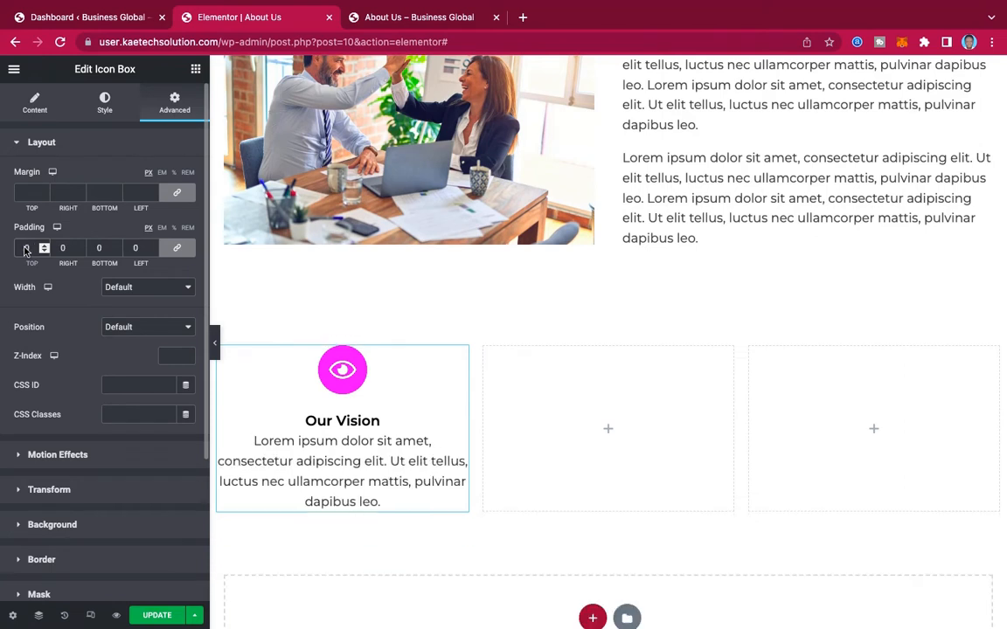
pyautogui.press('BackSpace')
pyautogui.write('30')
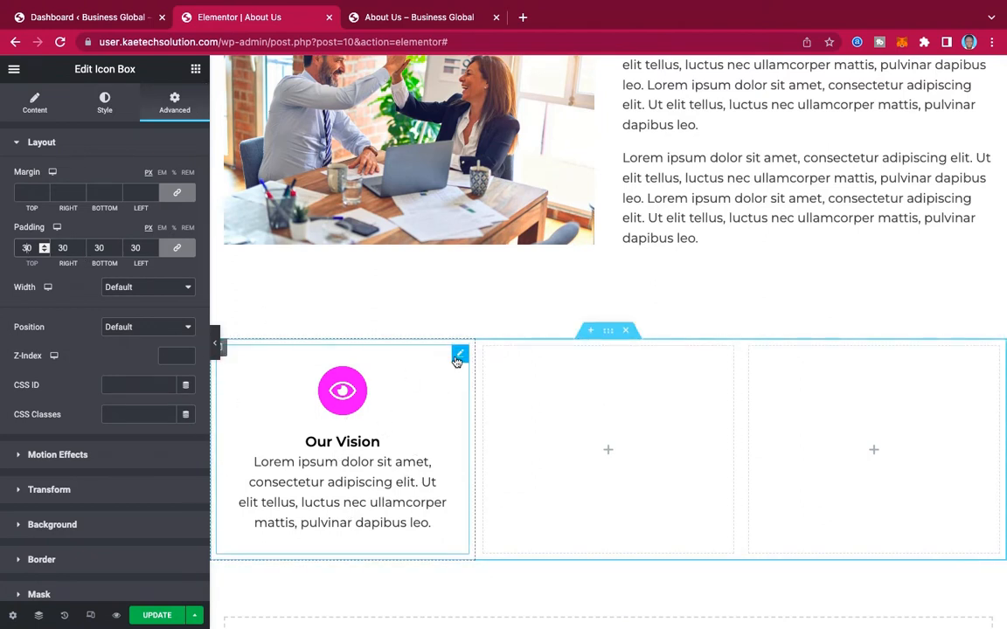
# Copy the Our Vision icon box and paste it into the section's empty second and third columns.
pyautogui.rightClick(461, 358)
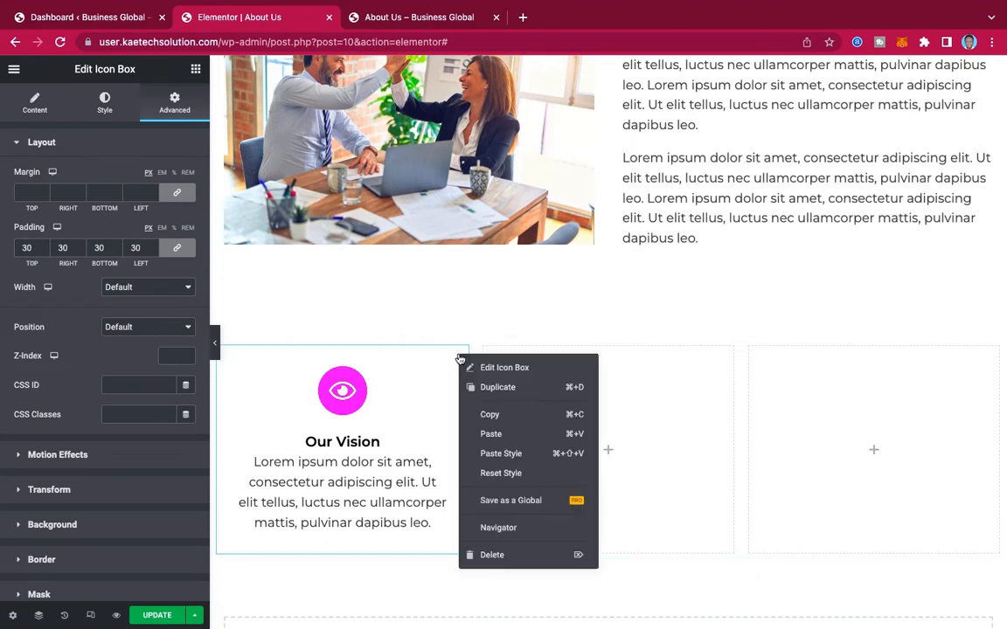
pyautogui.click(487, 414)
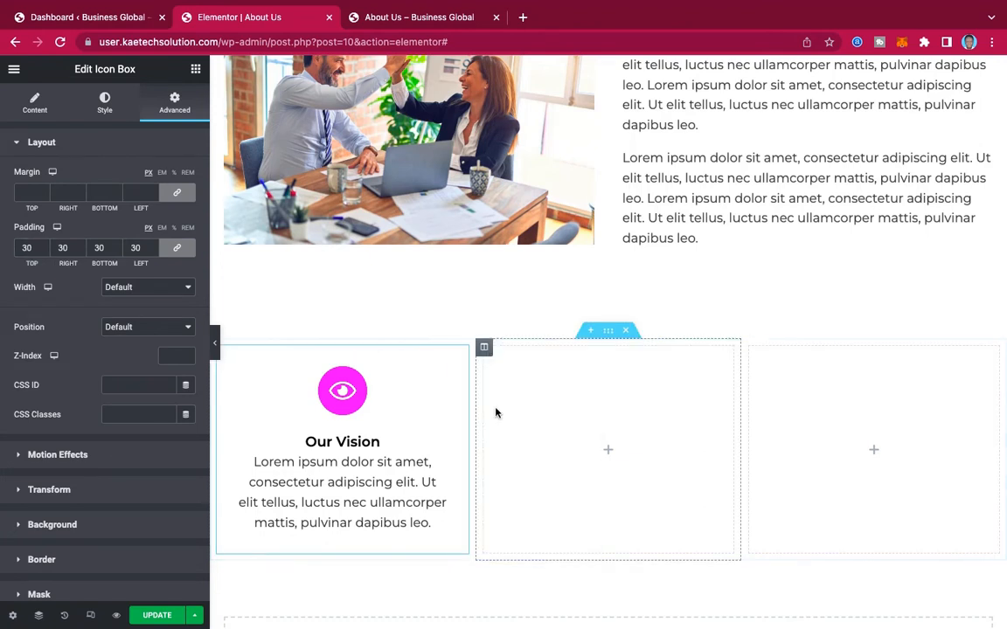
pyautogui.rightClick(541, 422)
pyautogui.click(589, 540)
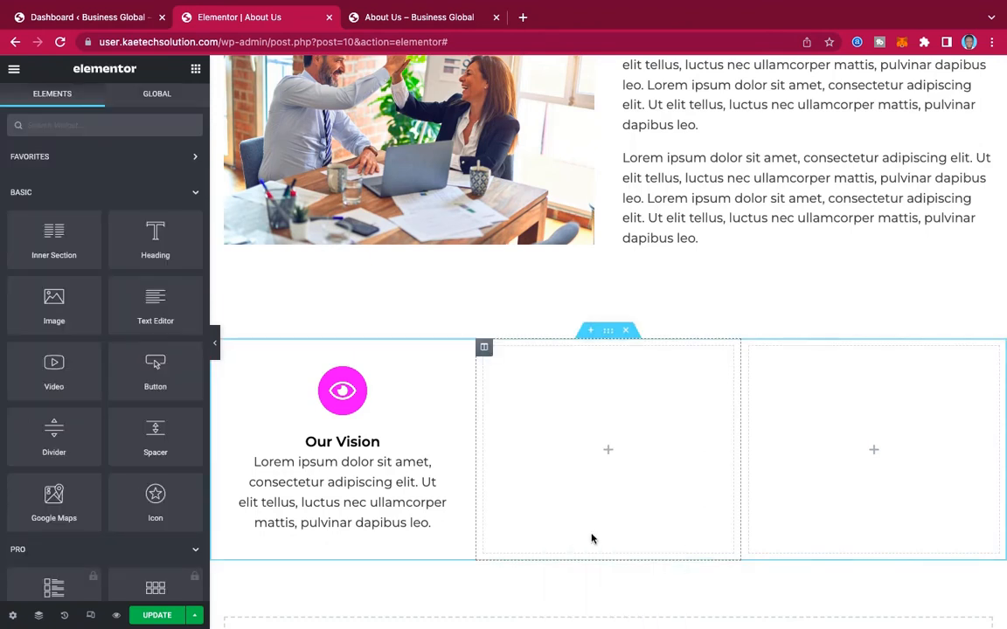
pyautogui.rightClick(580, 415)
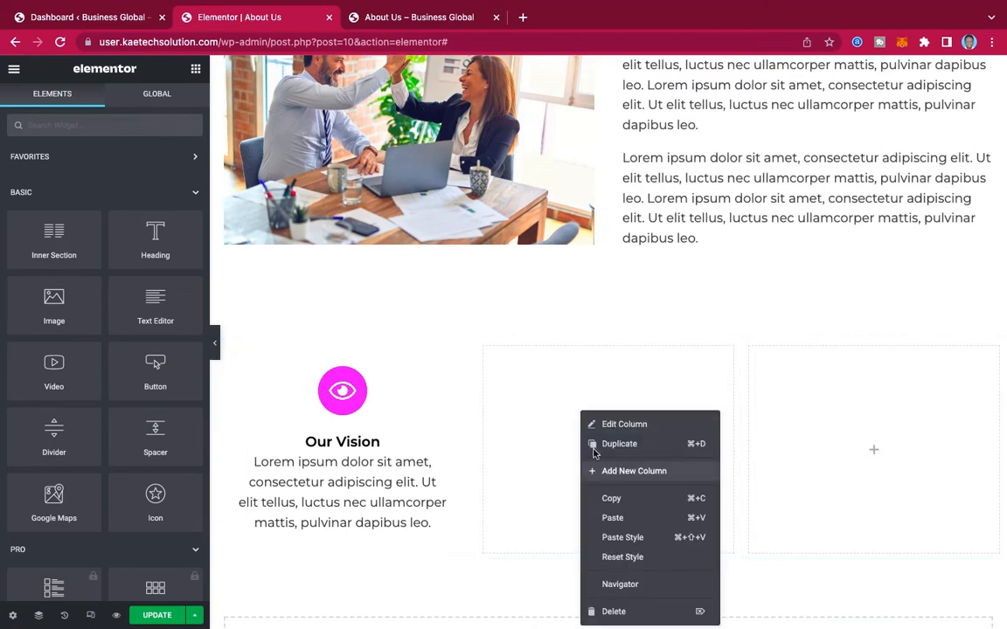
pyautogui.click(614, 519)
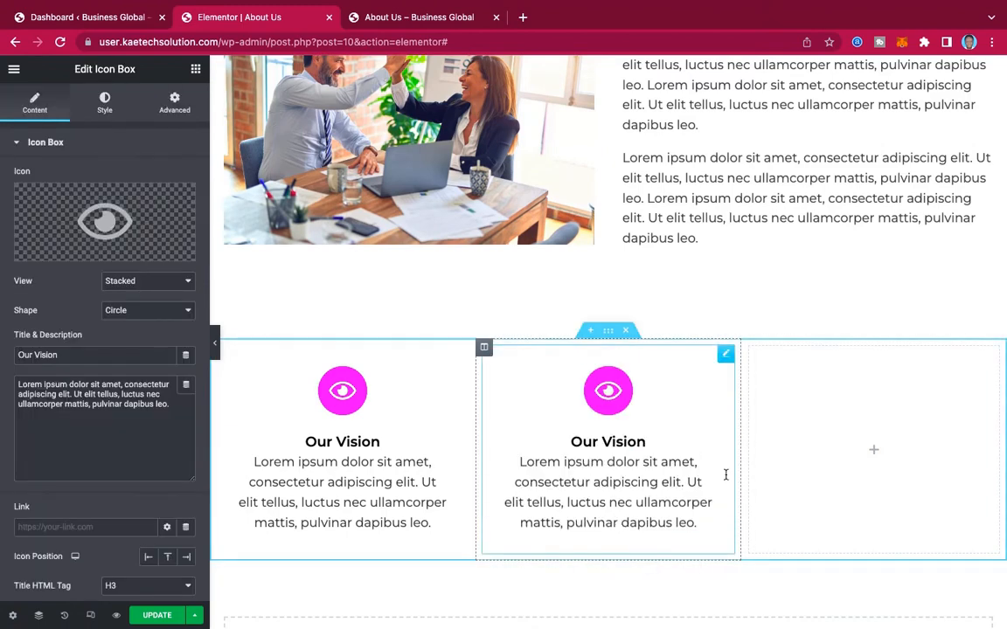
pyautogui.rightClick(808, 416)
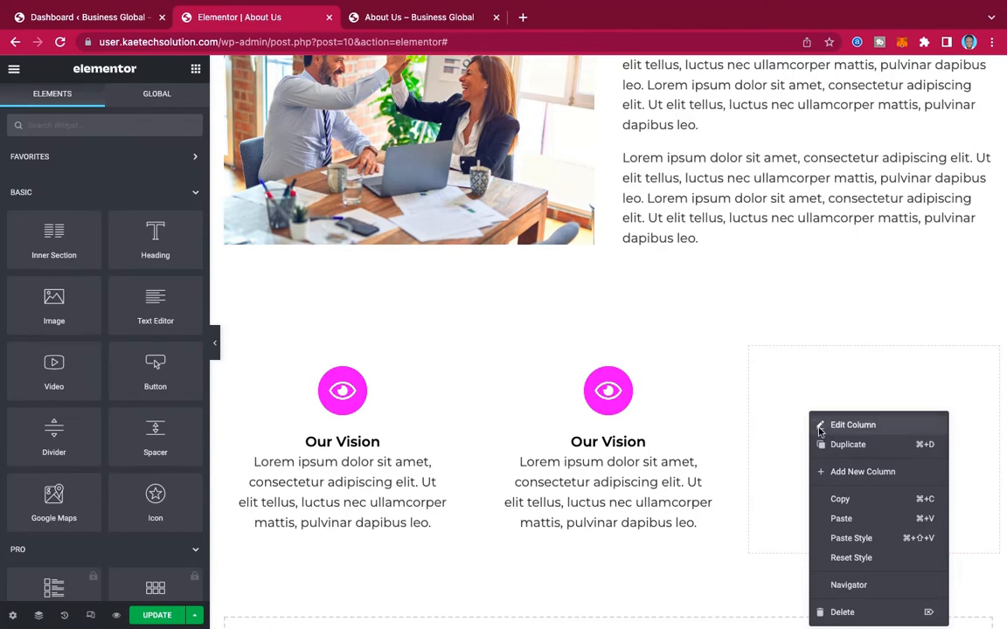
pyautogui.click(840, 519)
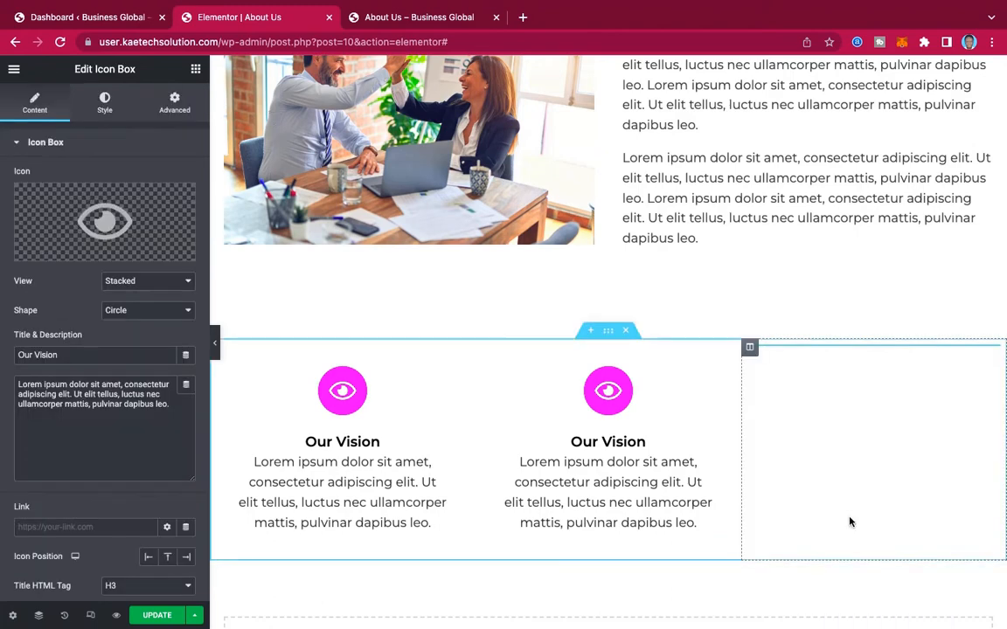
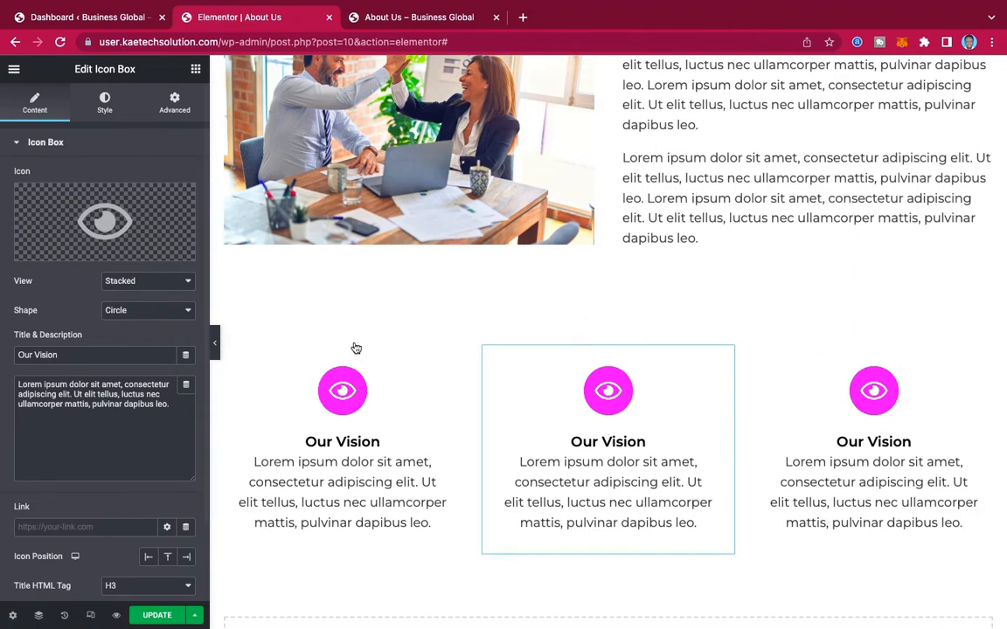
# Check the demo page's second icon box and change the middle icon box's title to Our Mission.
pyautogui.click(433, 26)
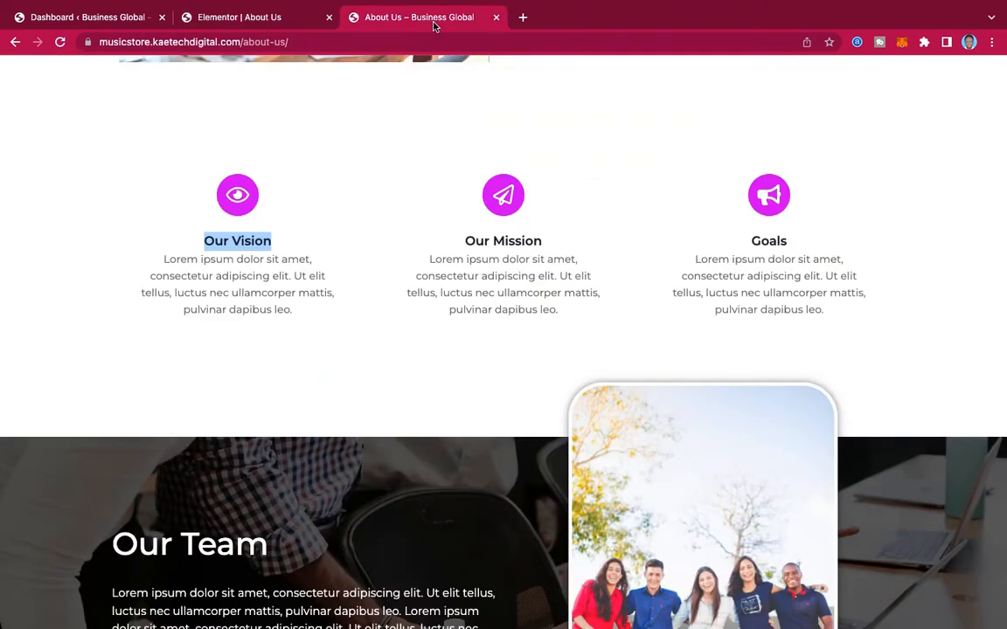
pyautogui.click(234, 18)
pyautogui.moveTo(72, 355); pyautogui.dragTo(39, 357)
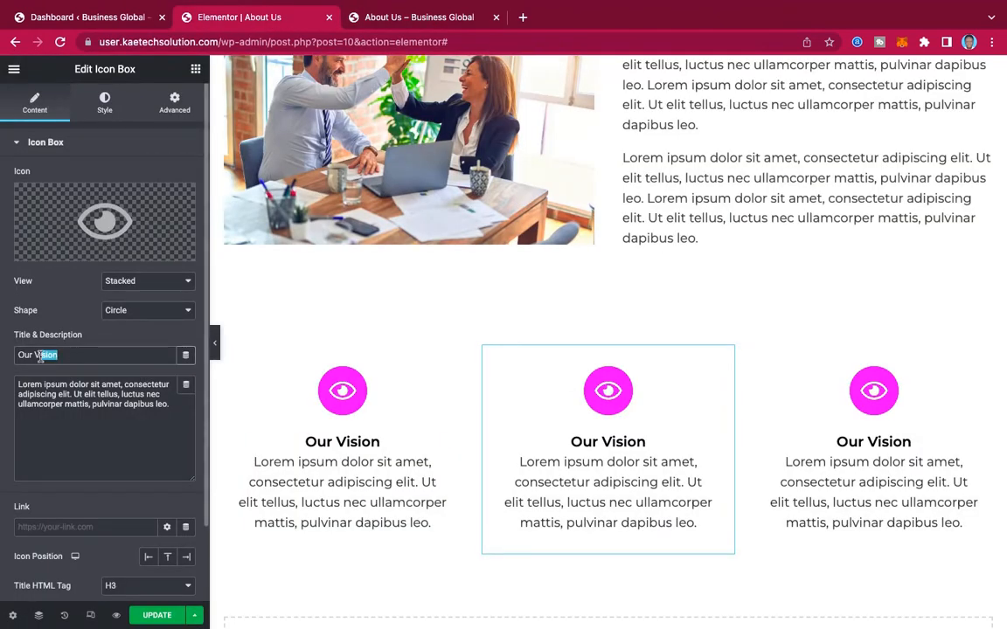
pyautogui.write('Mission')
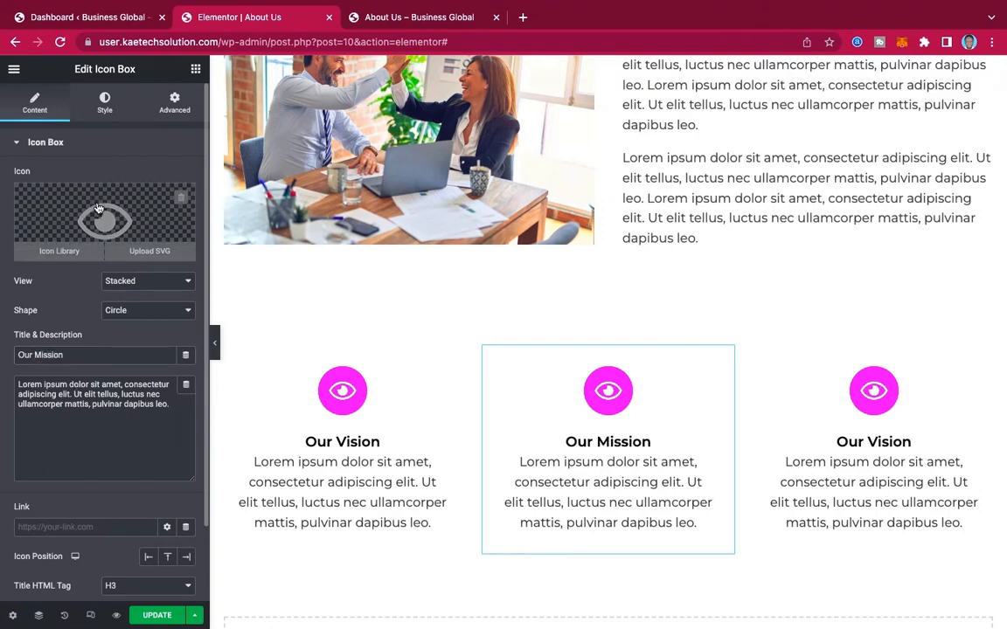
# Replace the Our Mission eye icon with the outlined paper plane icon, found by filtering the icon library for "plane".
pyautogui.click(79, 236)
pyautogui.click(477, 135)
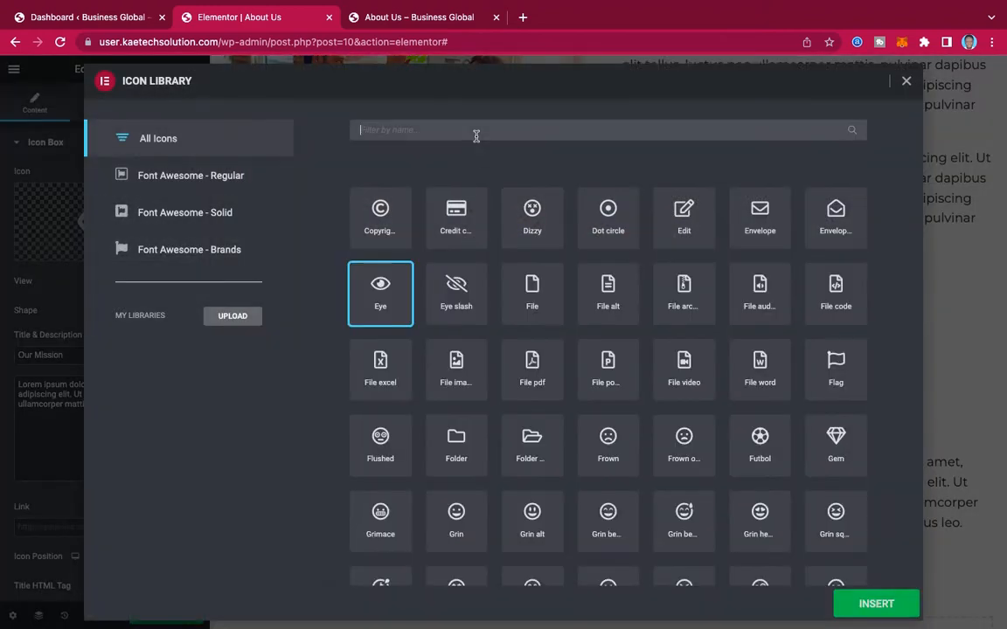
pyautogui.write('plane')
pyautogui.click(380, 216)
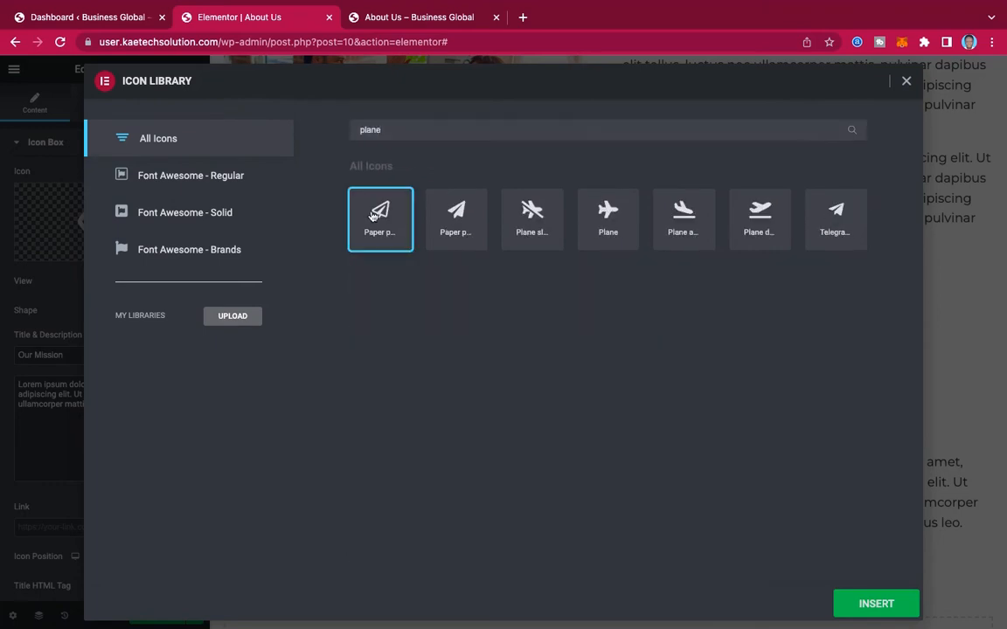
pyautogui.click(877, 604)
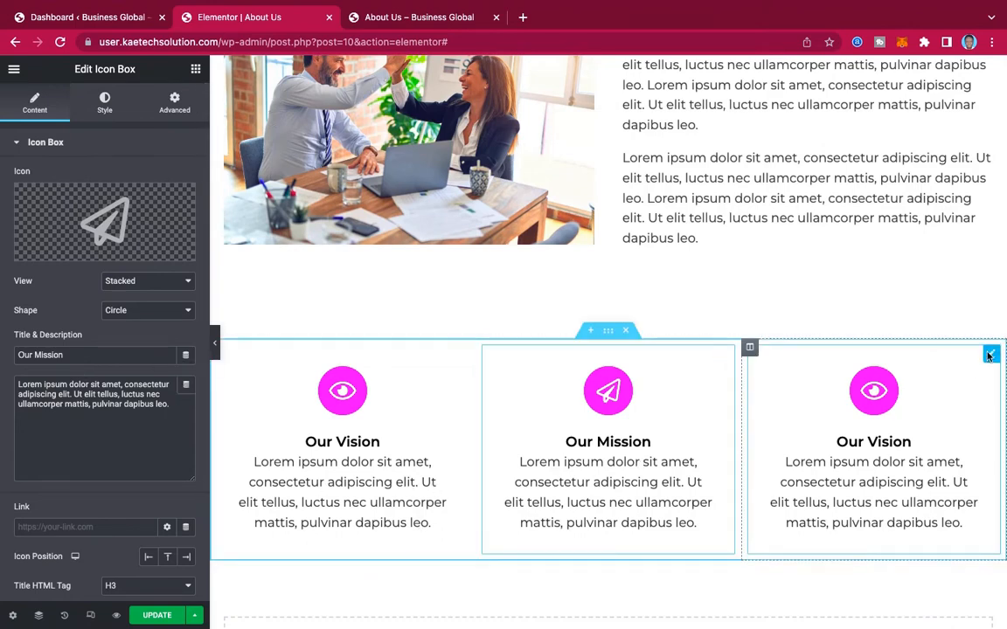
# Change the third column's icon box title to Our Goals.
pyautogui.click(992, 354)
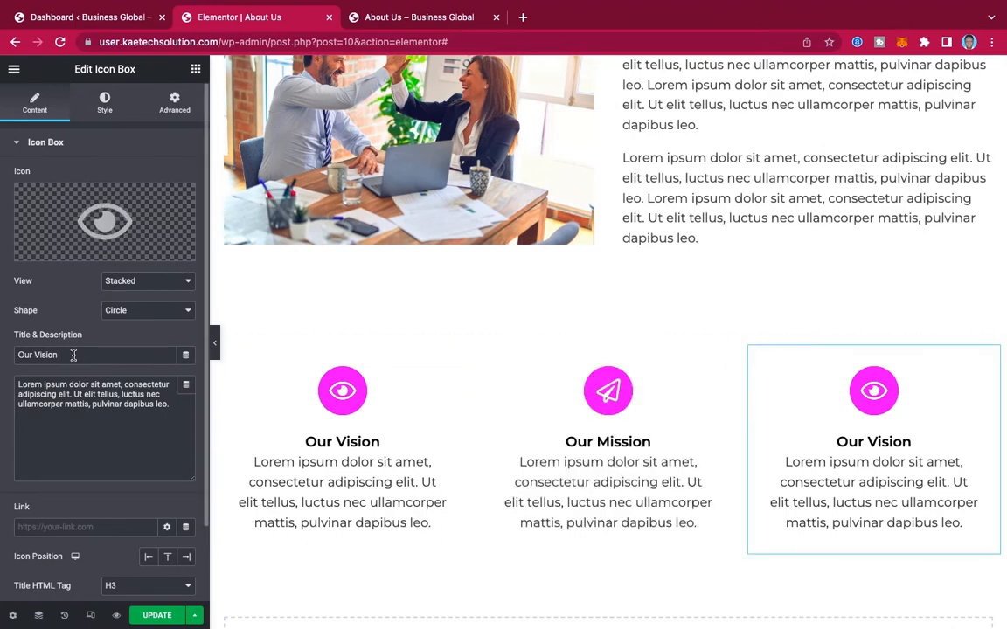
pyautogui.moveTo(74, 355); pyautogui.dragTo(35, 353)
pyautogui.write('Goals')
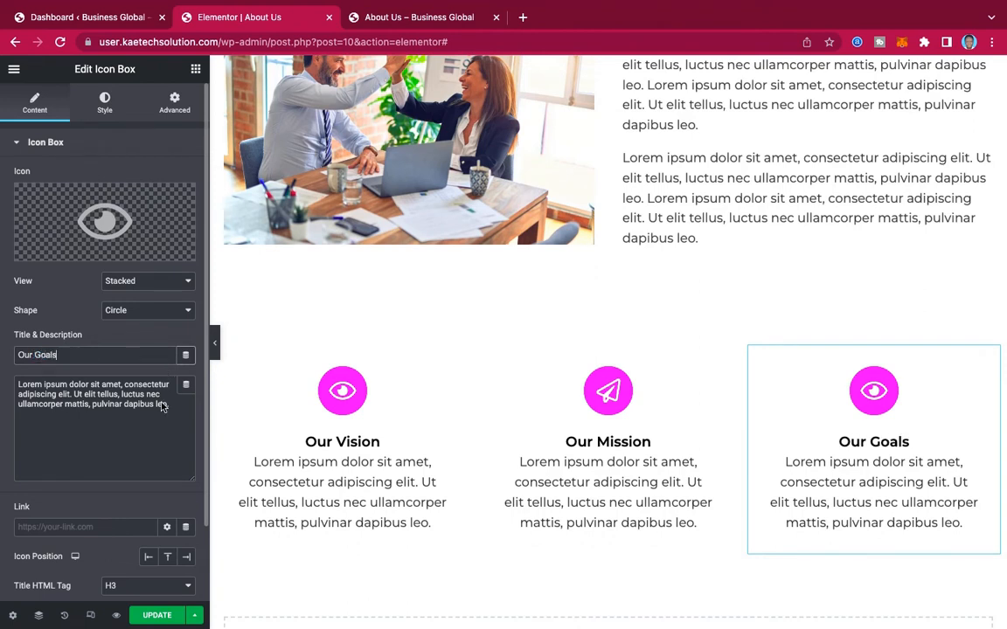
# Check the Goals icon on the demo page and replace the Our Goals icon with Bullhorn, filtering the icon library for "horn".
pyautogui.click(430, 20)
pyautogui.click(221, 17)
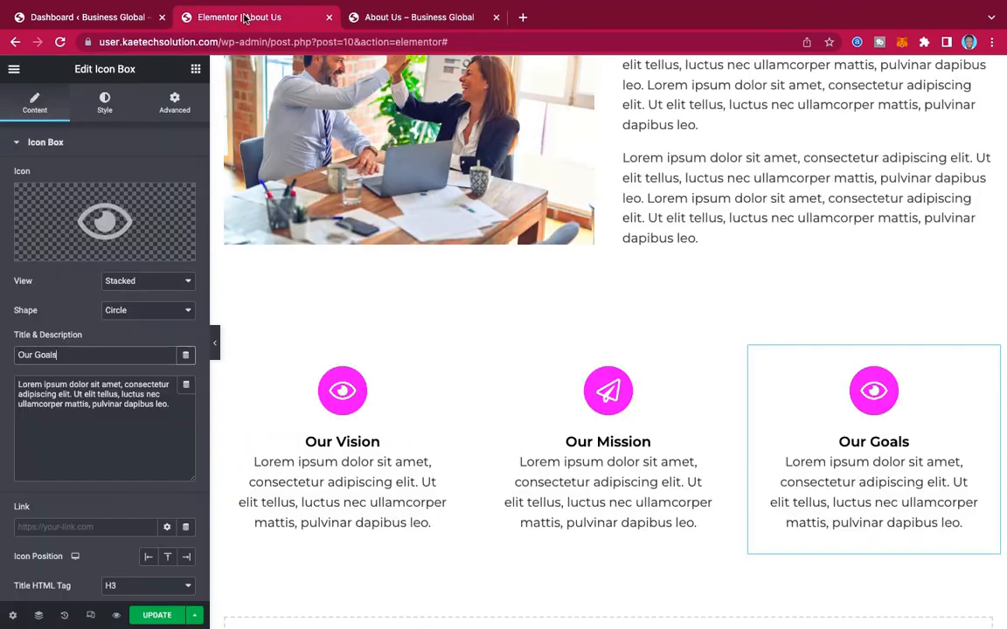
pyautogui.click(118, 227)
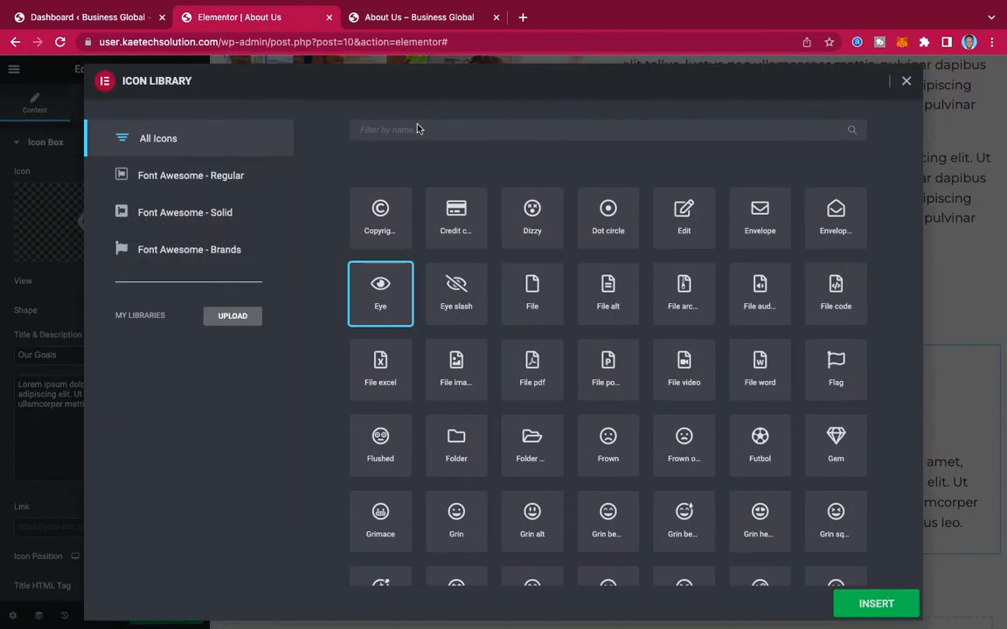
pyautogui.click(417, 128)
pyautogui.write('horn')
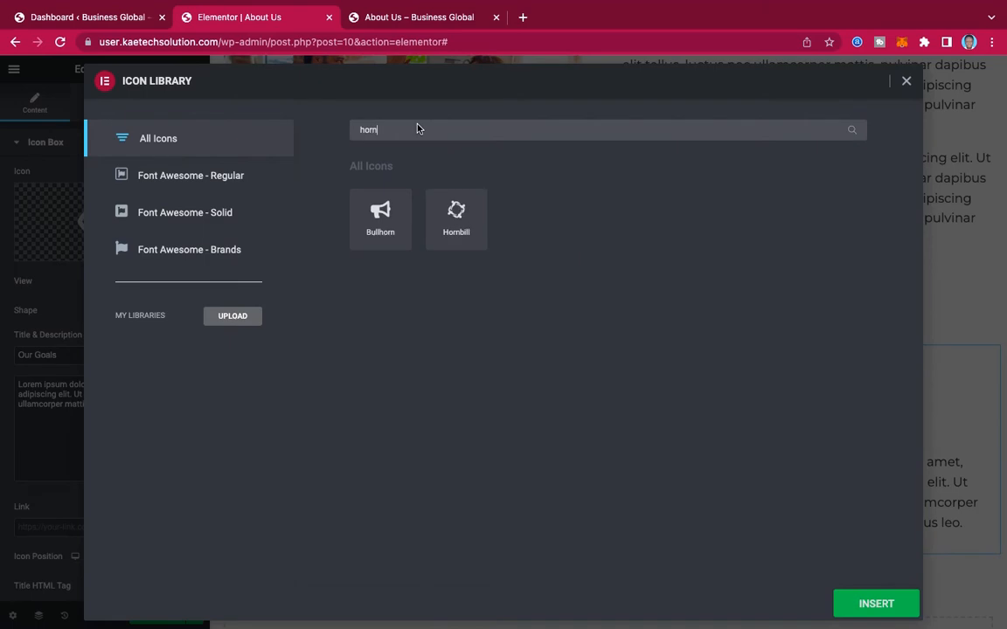
pyautogui.click(408, 223)
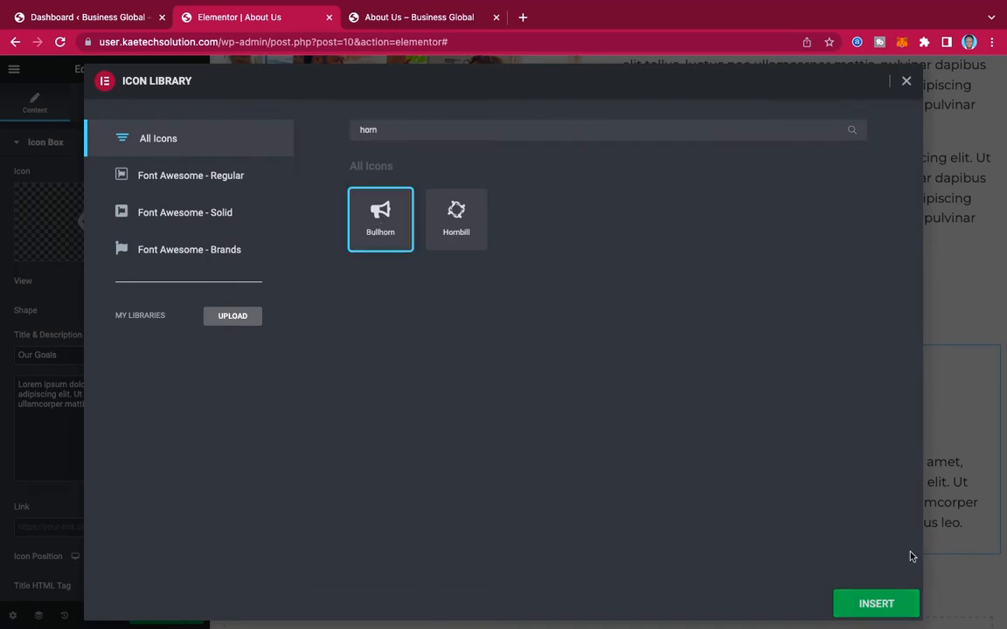
pyautogui.click(876, 603)
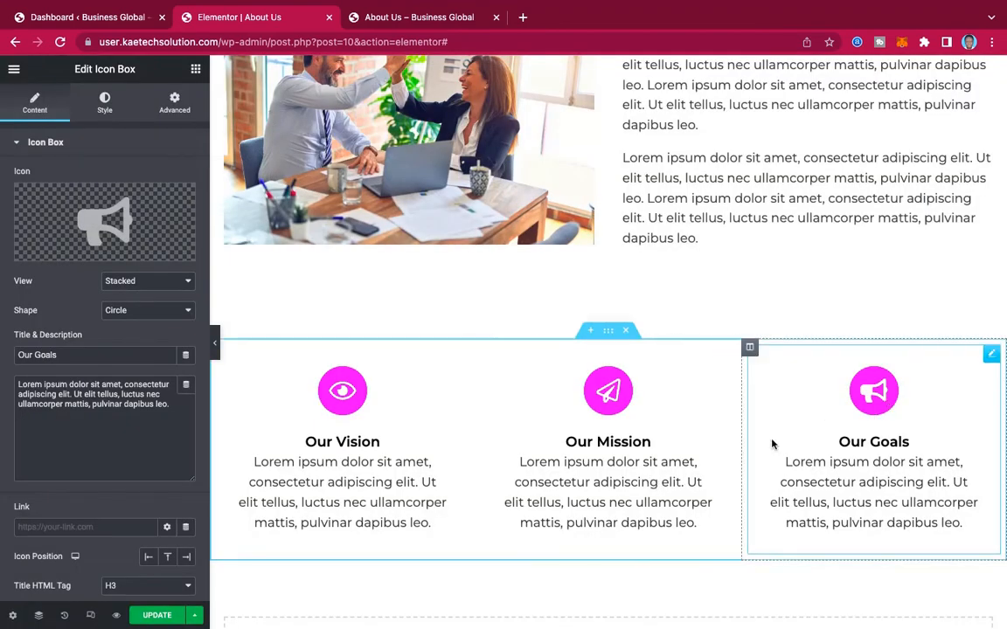
# Unlink the three-column section's margins and set its bottom margin to 90 px, then review the spacing around it.
pyautogui.scroll(-3, 728, 463)
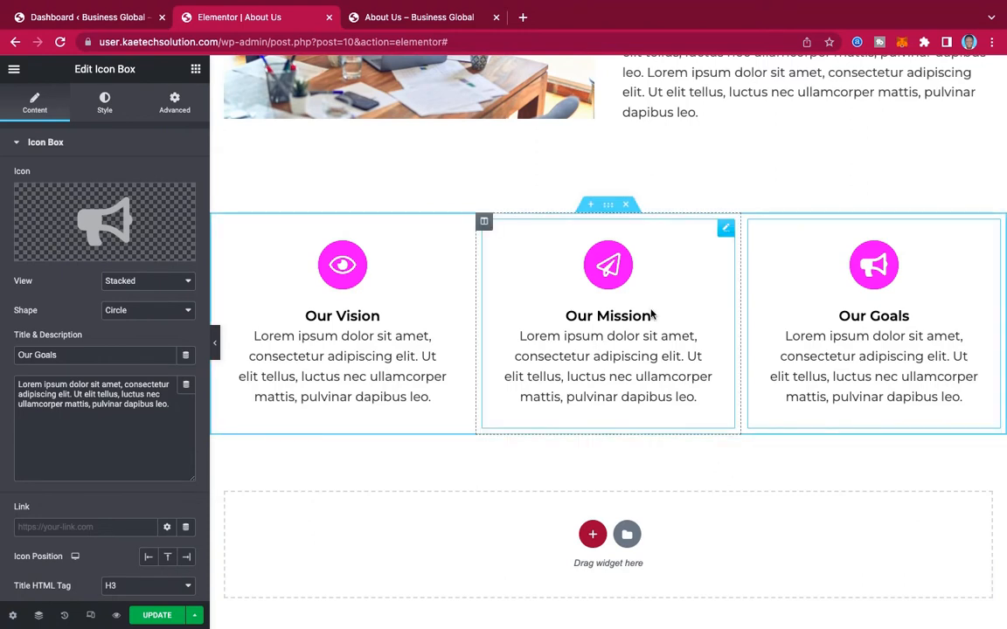
pyautogui.click(607, 206)
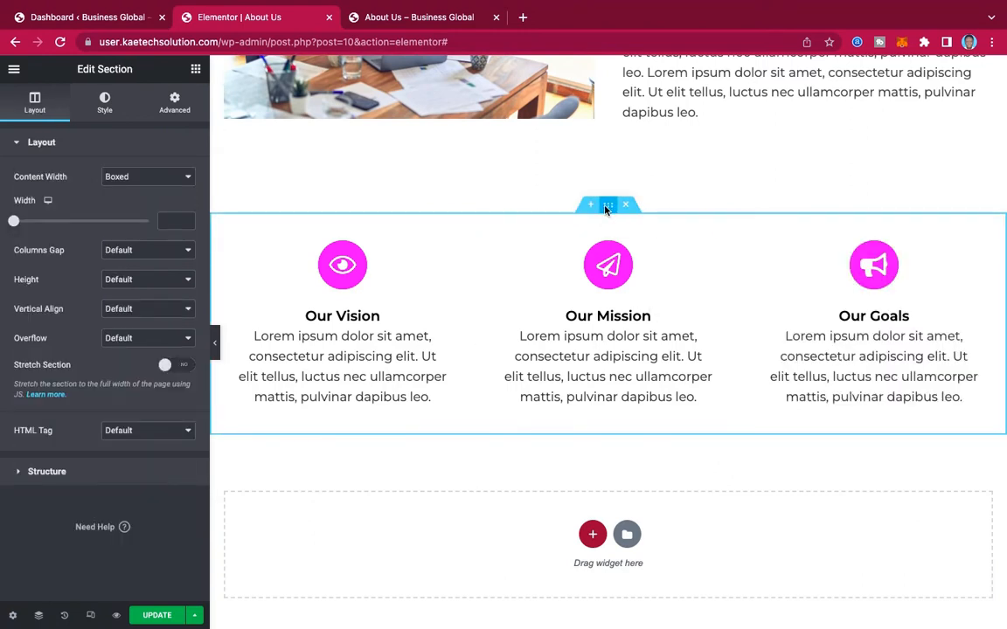
pyautogui.click(173, 101)
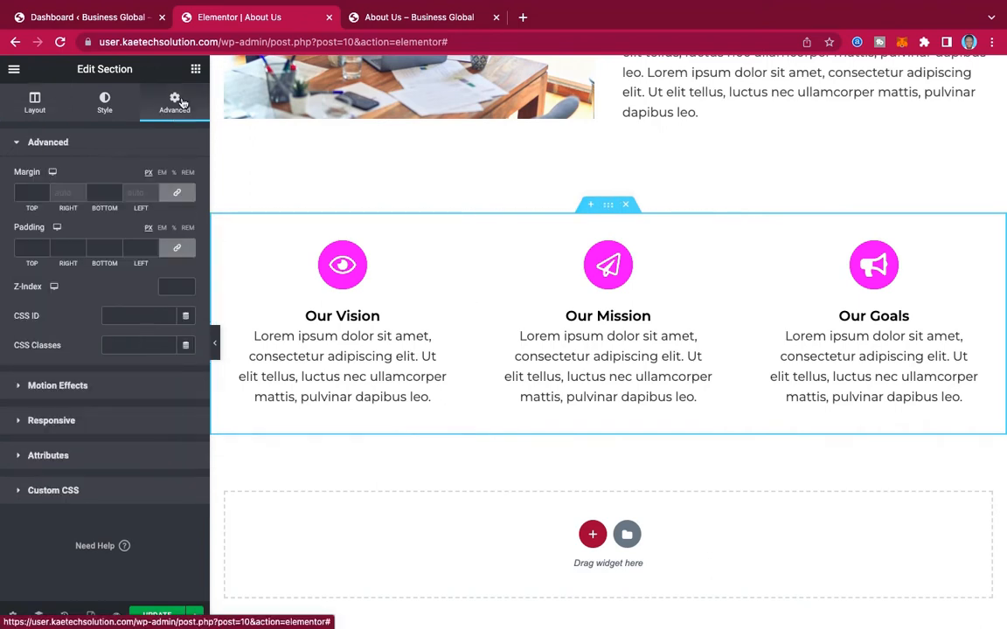
pyautogui.click(180, 198)
pyautogui.click(91, 193)
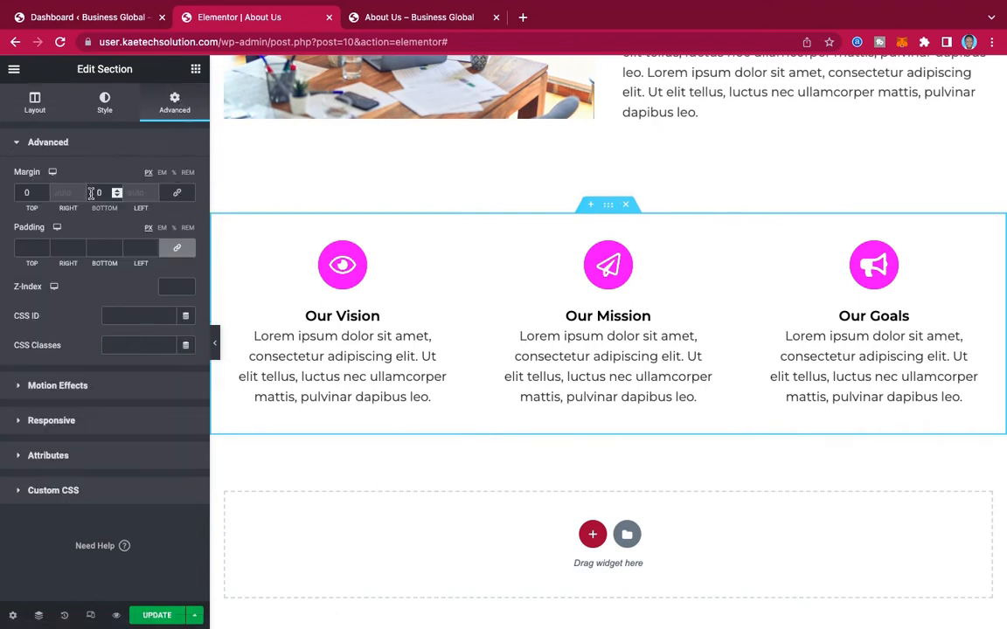
pyautogui.write('3')
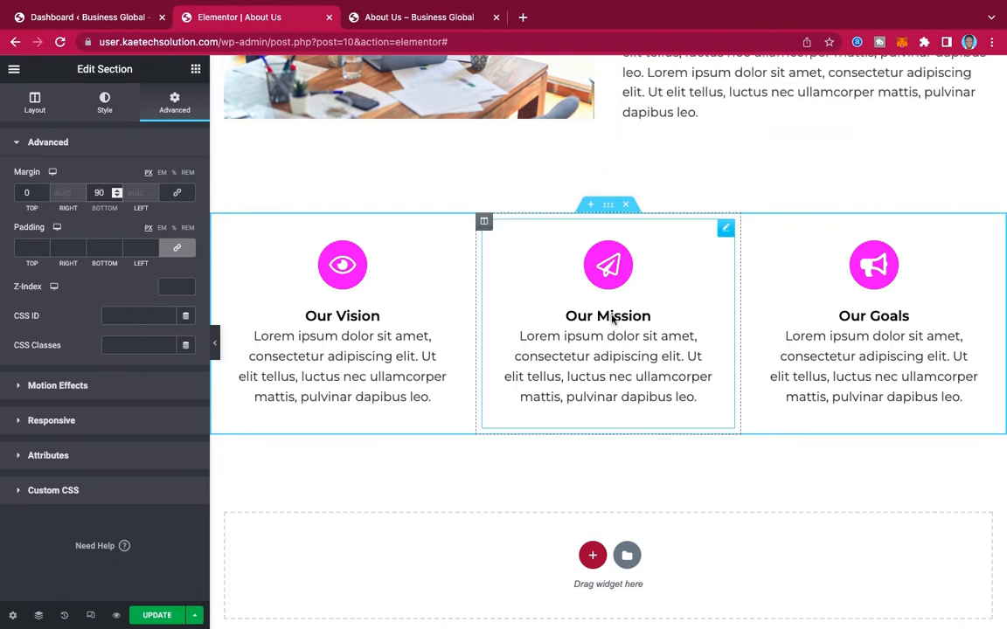
pyautogui.scroll(3, 604, 371)
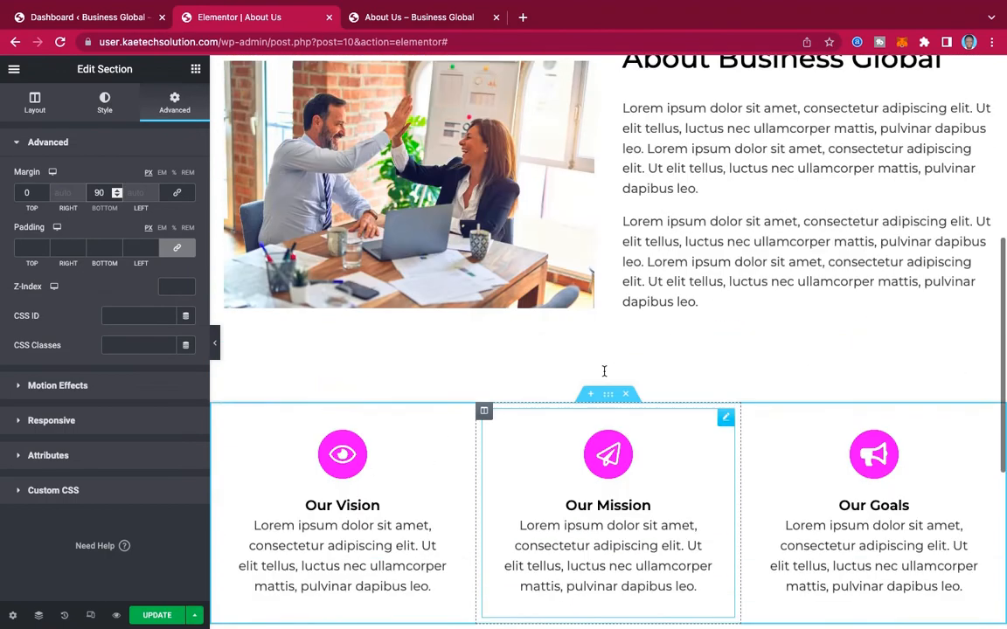
pyautogui.scroll(-5, 602, 376)
pyautogui.scroll(2, 598, 386)
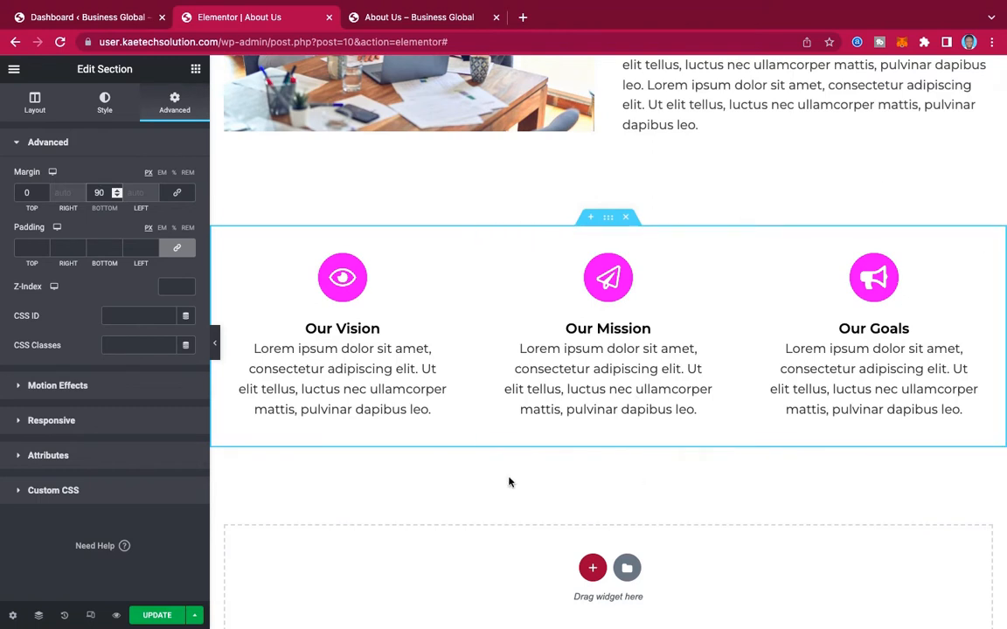
pyautogui.scroll(-3, 616, 542)
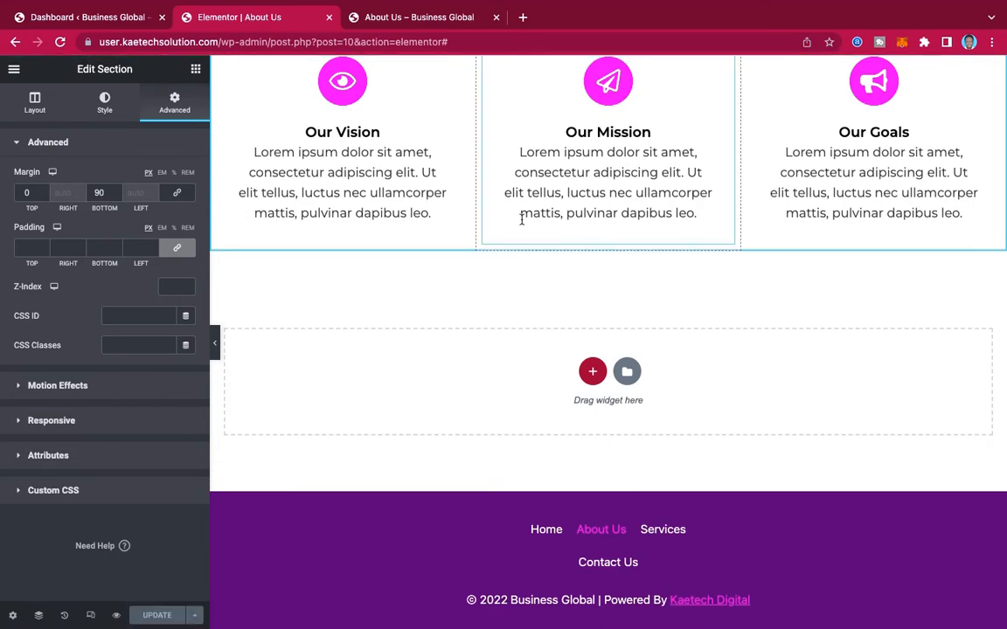
# Review the demo page's Our Team section and add an equal two-column section below the icon boxes in Elementor.
pyautogui.click(417, 18)
pyautogui.scroll(-3, 548, 297)
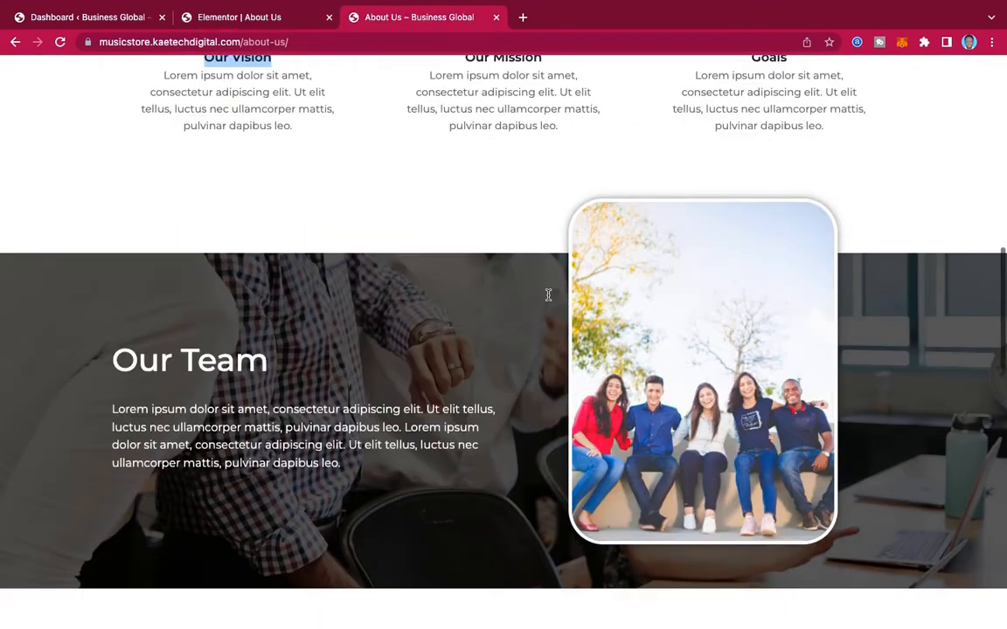
pyautogui.scroll(1, 547, 295)
pyautogui.scroll(-1, 547, 295)
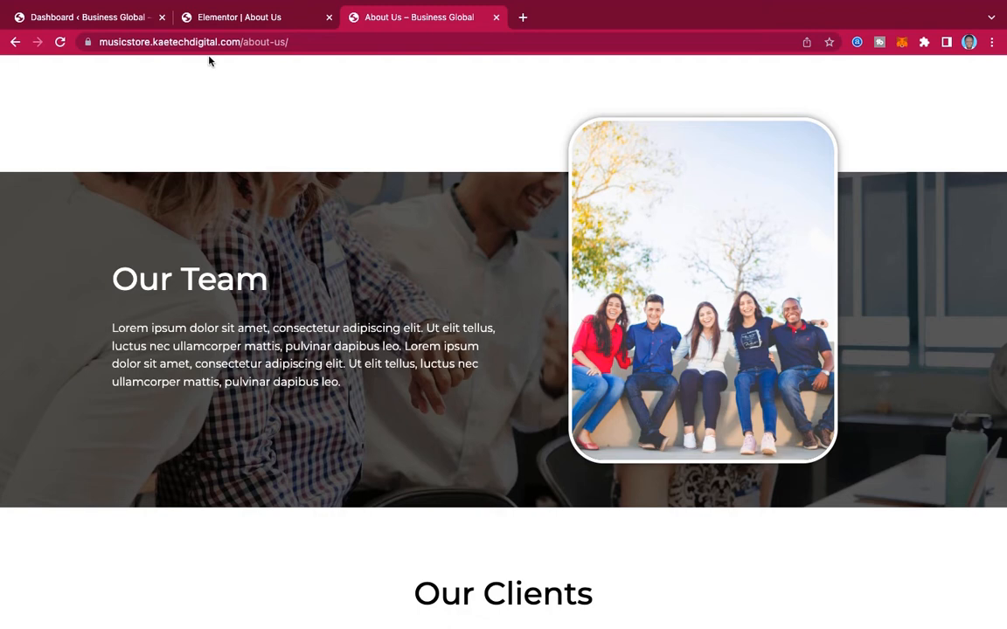
pyautogui.click(226, 25)
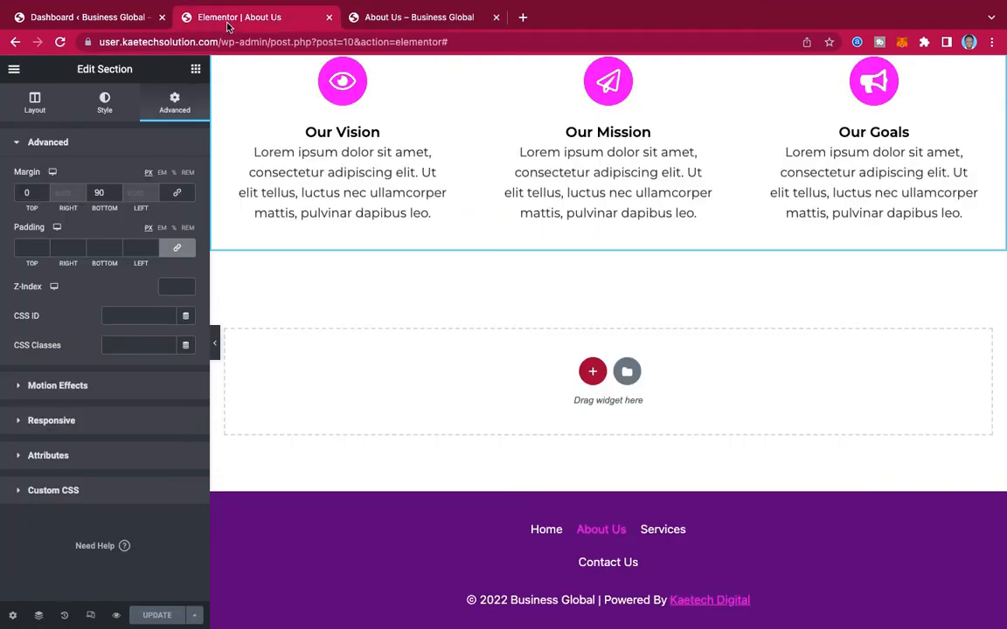
pyautogui.click(592, 372)
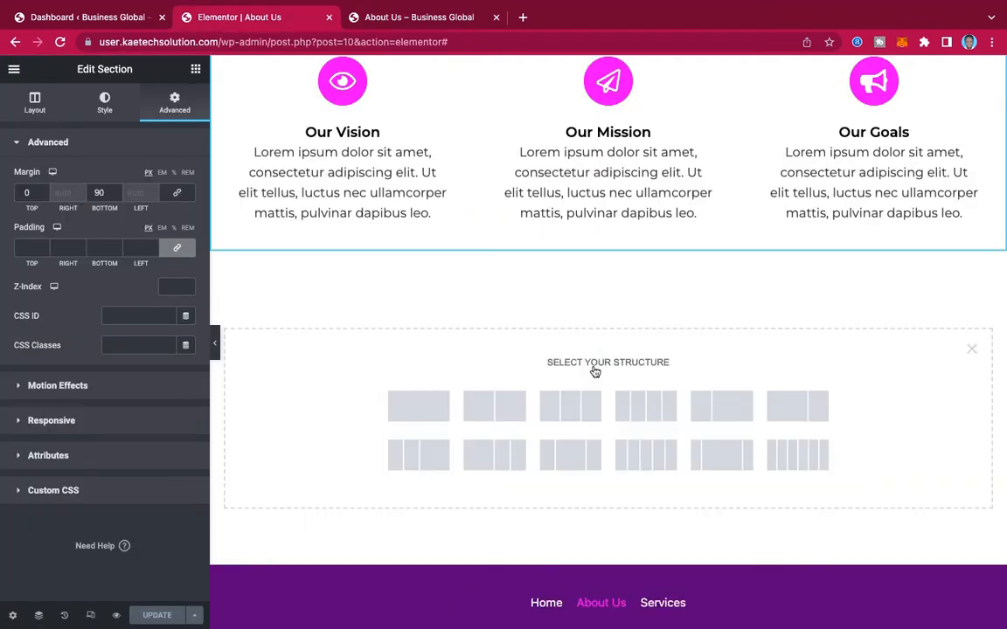
pyautogui.click(485, 411)
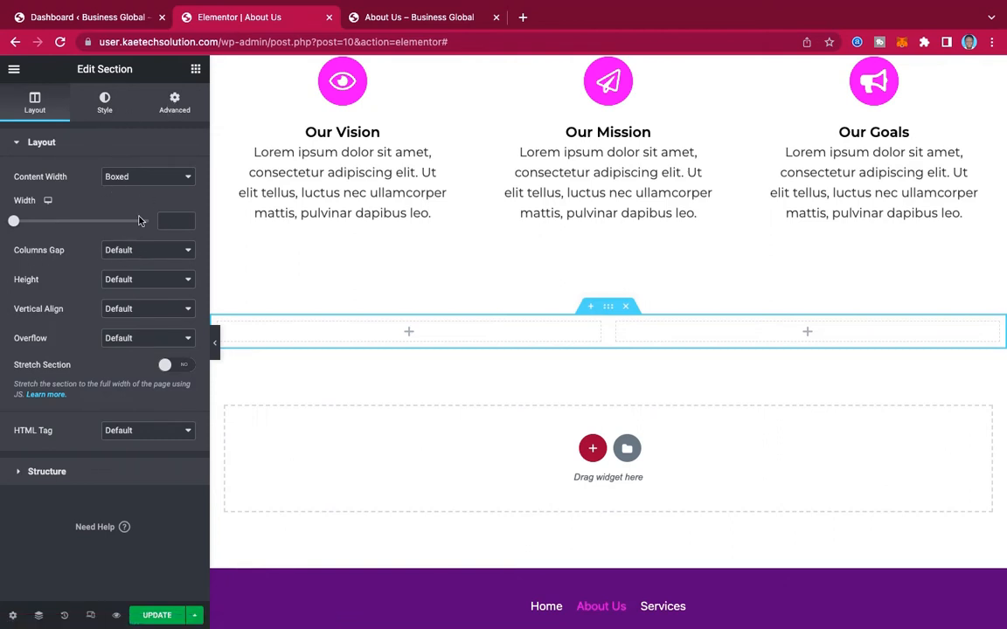
# Set the two-column section's height to Min Height and compare it with the demo page's Our Team section.
pyautogui.click(136, 279)
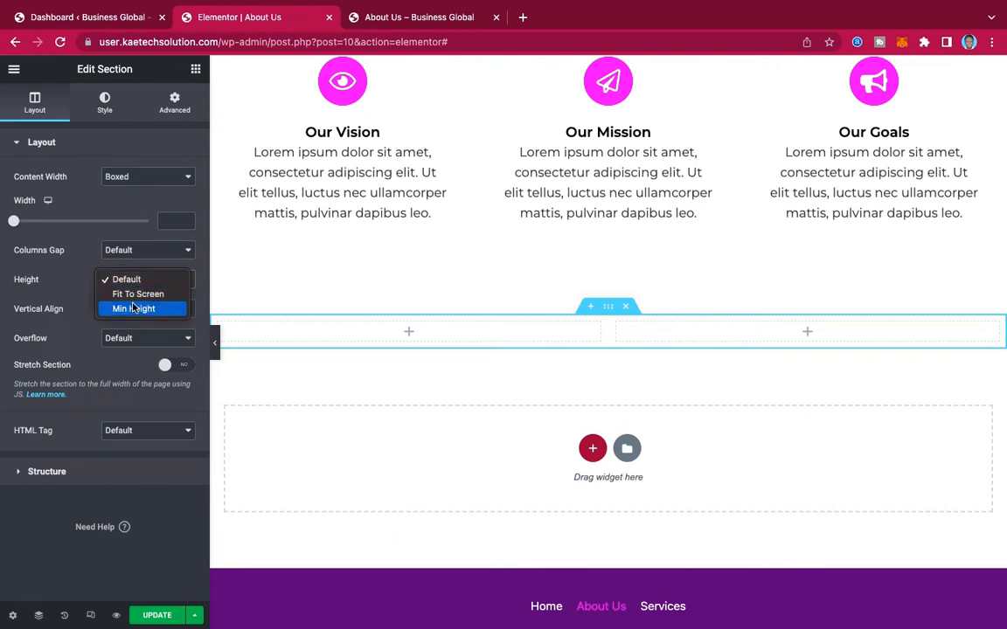
pyautogui.click(131, 308)
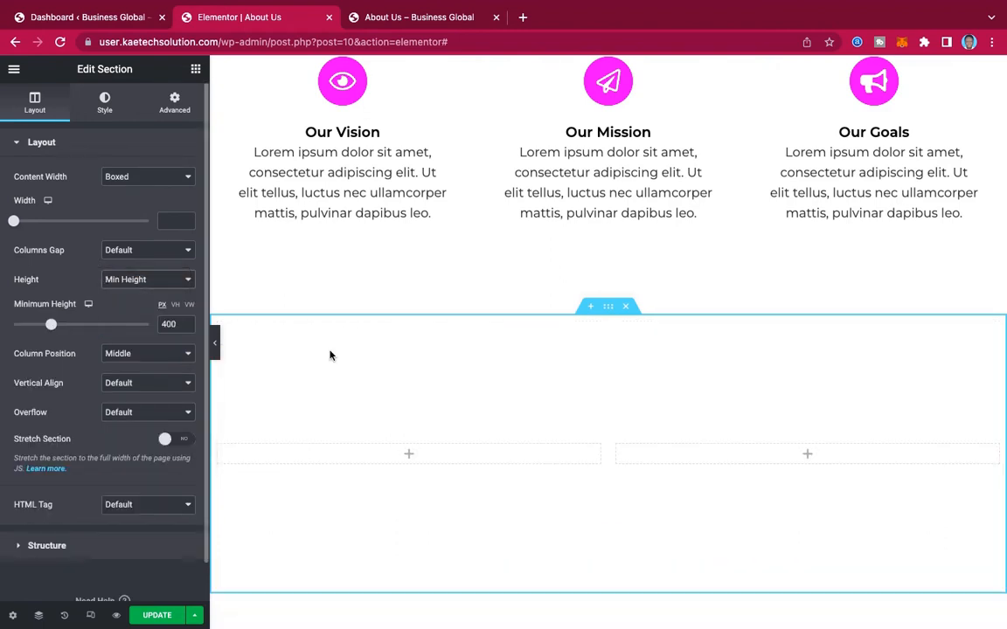
pyautogui.scroll(-2, 394, 377)
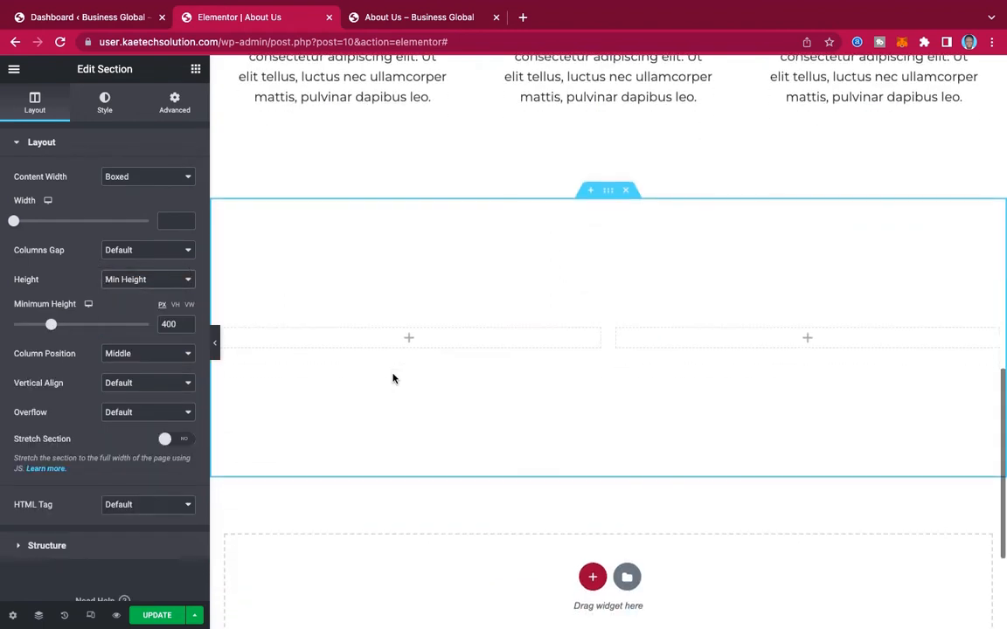
pyautogui.click(408, 18)
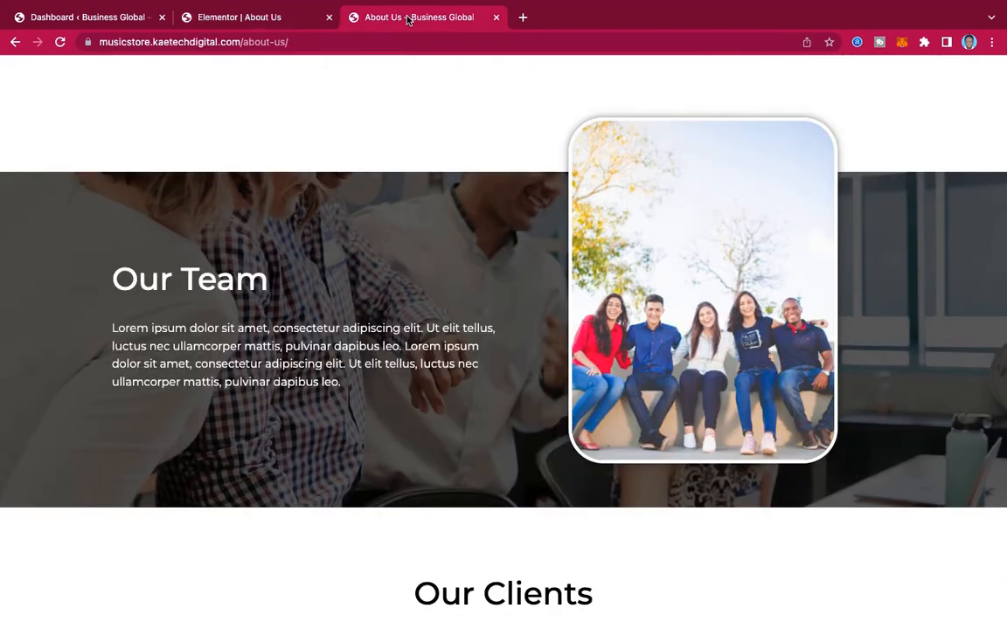
pyautogui.click(204, 20)
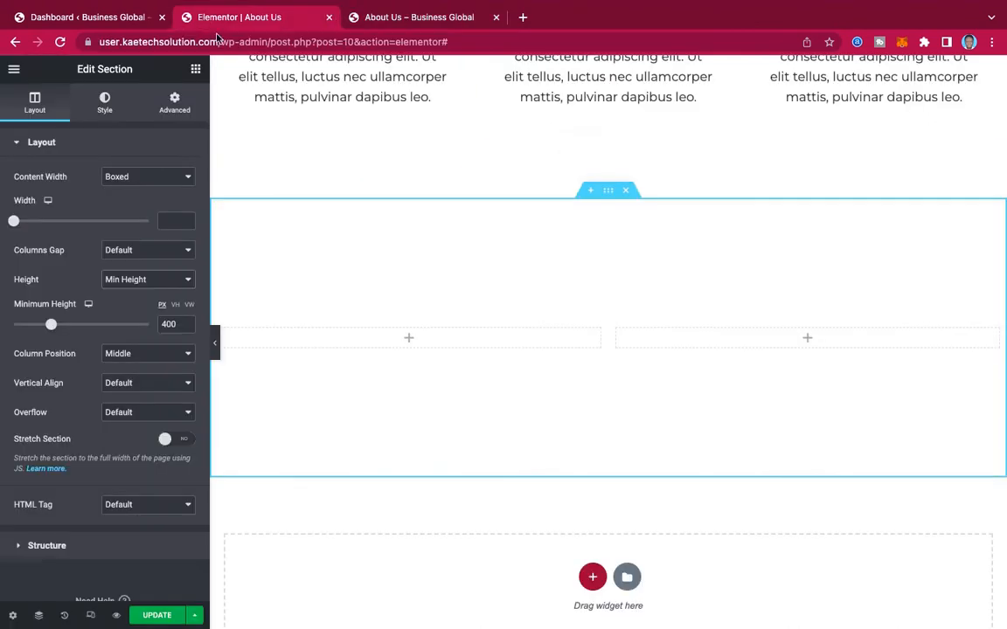
# Give the section a Classic background using campaign-creators-e6n7uoEnYbA-unsplash-2.jpg from the media library.
pyautogui.click(105, 103)
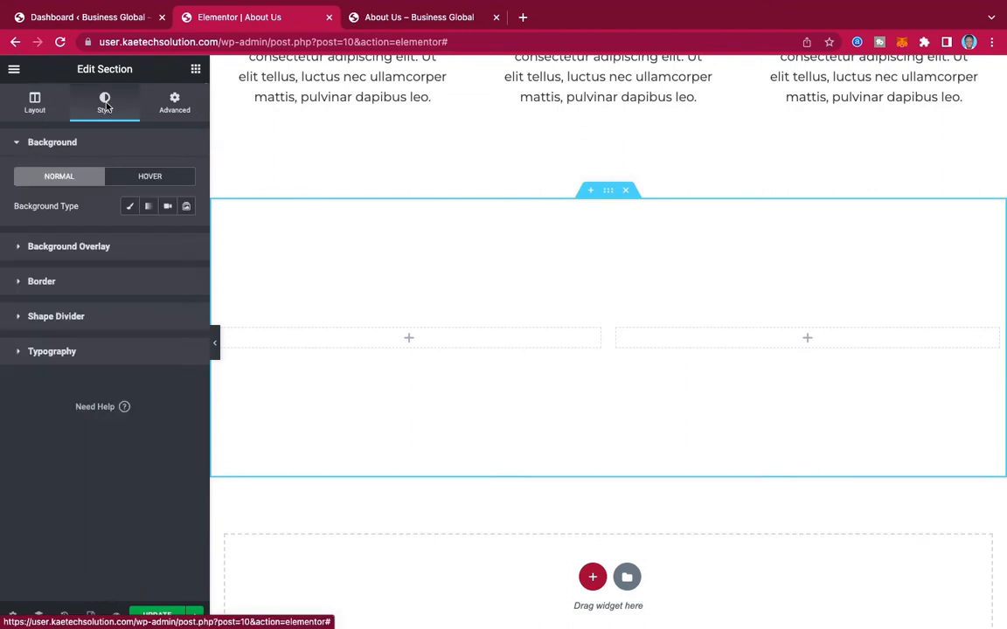
pyautogui.click(129, 207)
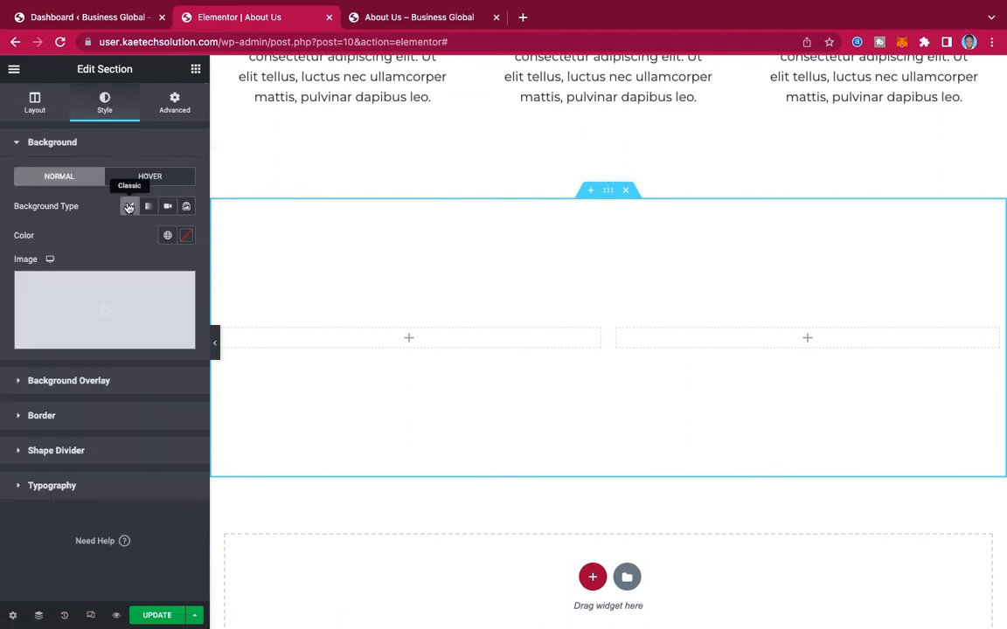
pyautogui.click(110, 310)
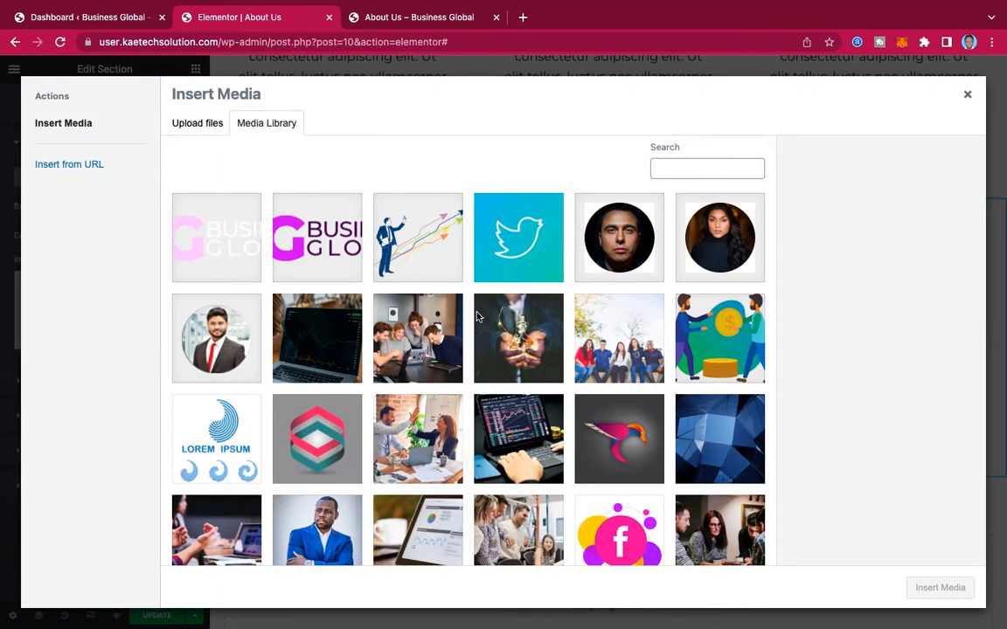
pyautogui.scroll(-3, 524, 349)
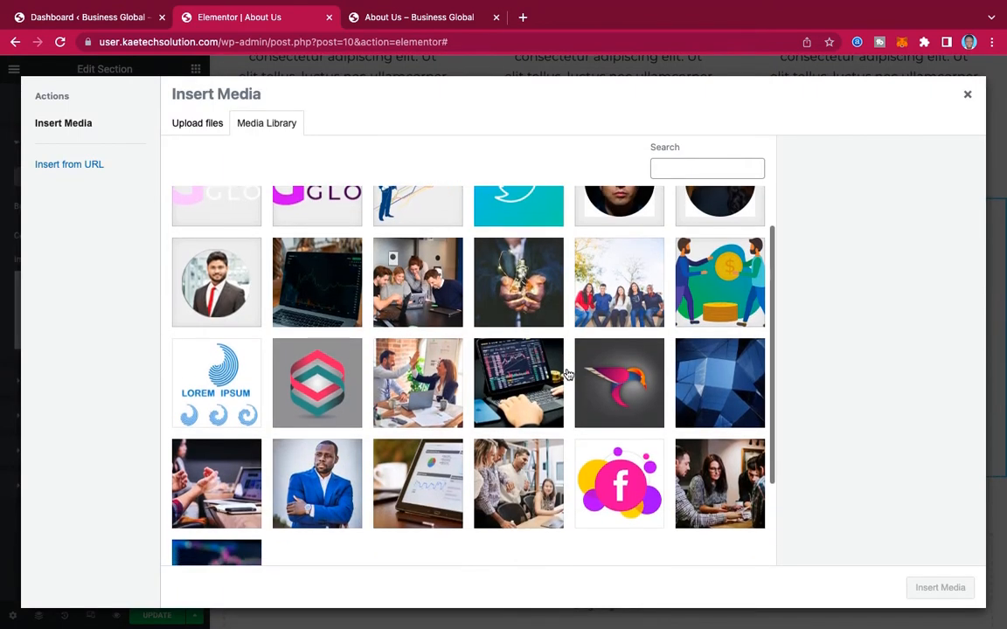
pyautogui.click(503, 424)
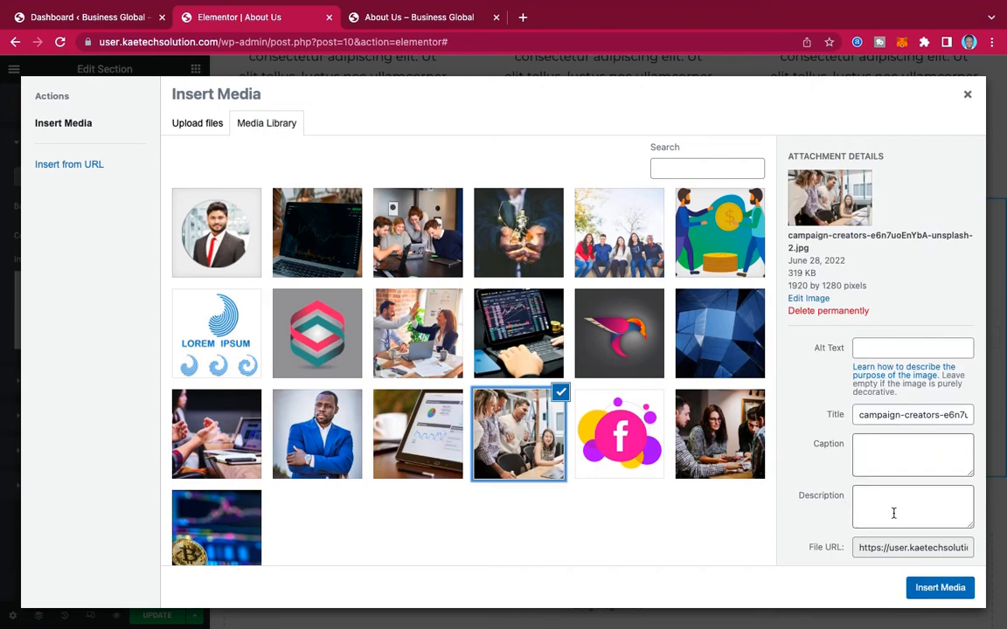
pyautogui.click(941, 588)
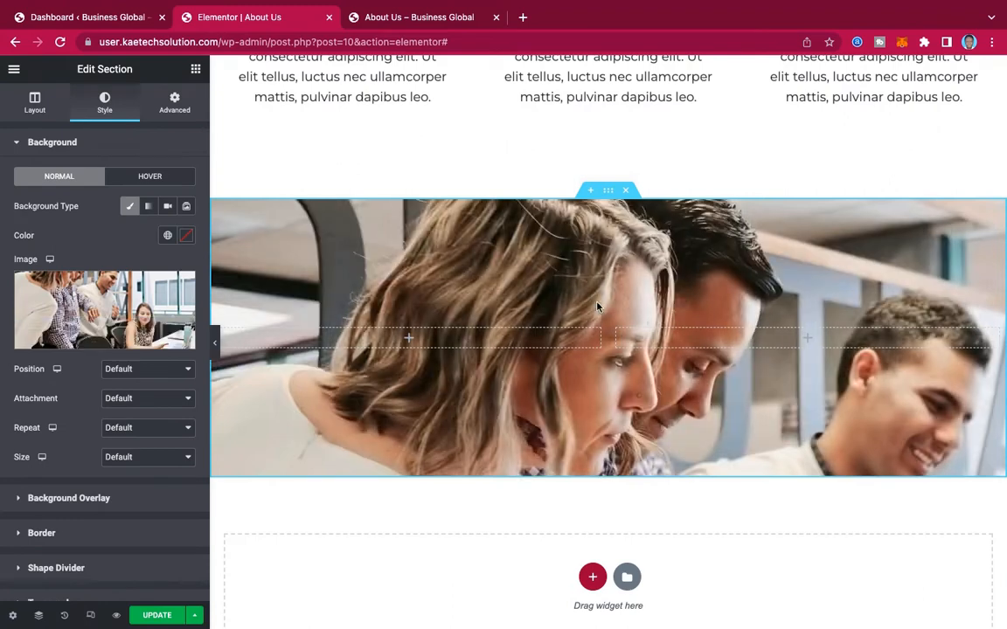
# Set the background image's position to Center Center and, after checking the demo page's scrolling effect, its attachment to Fixed.
pyautogui.click(144, 369)
pyautogui.click(133, 383)
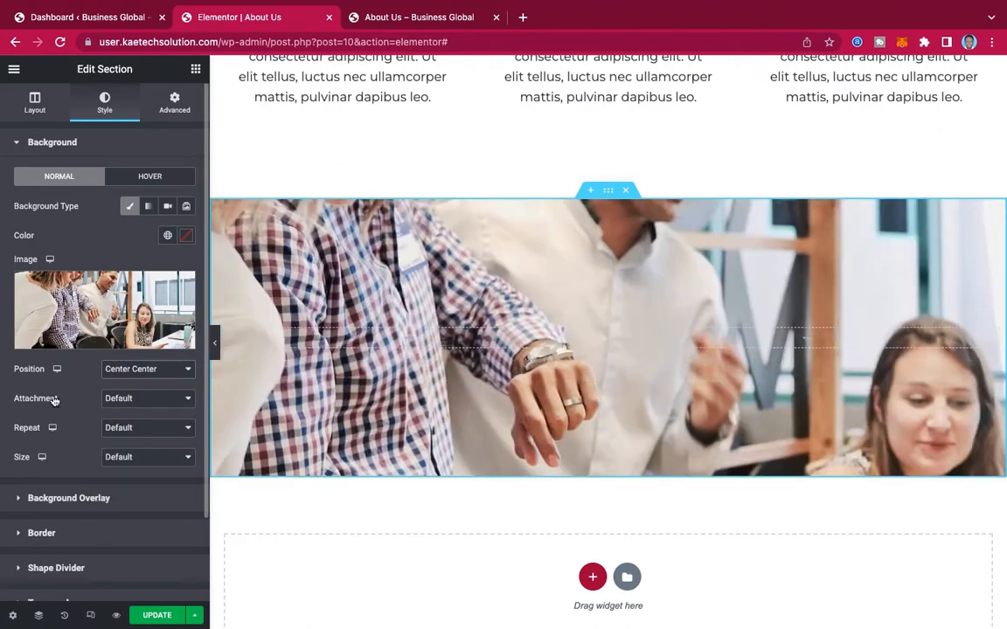
pyautogui.click(139, 402)
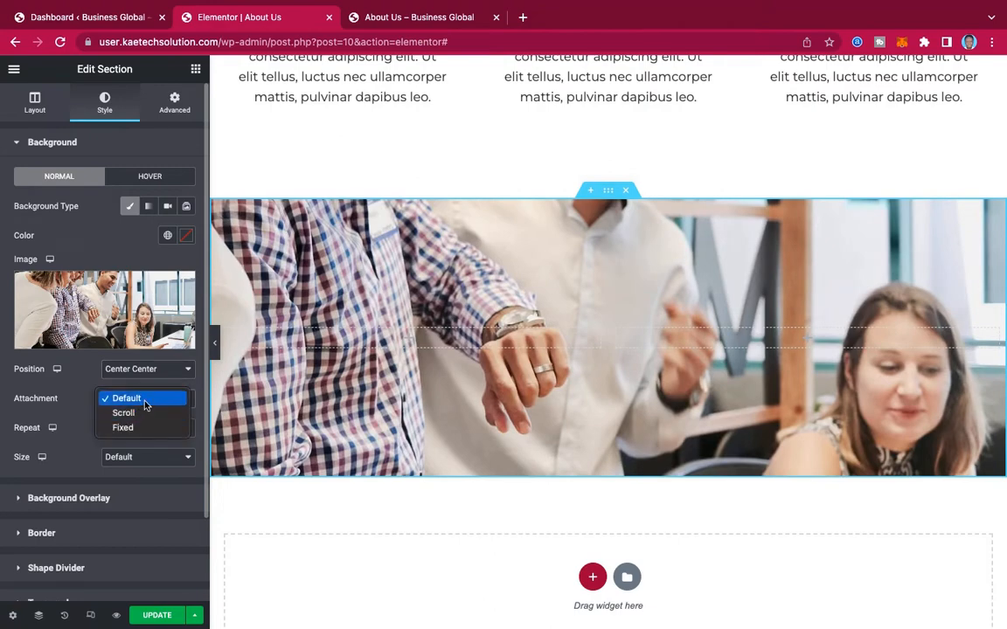
pyautogui.click(145, 399)
pyautogui.click(400, 19)
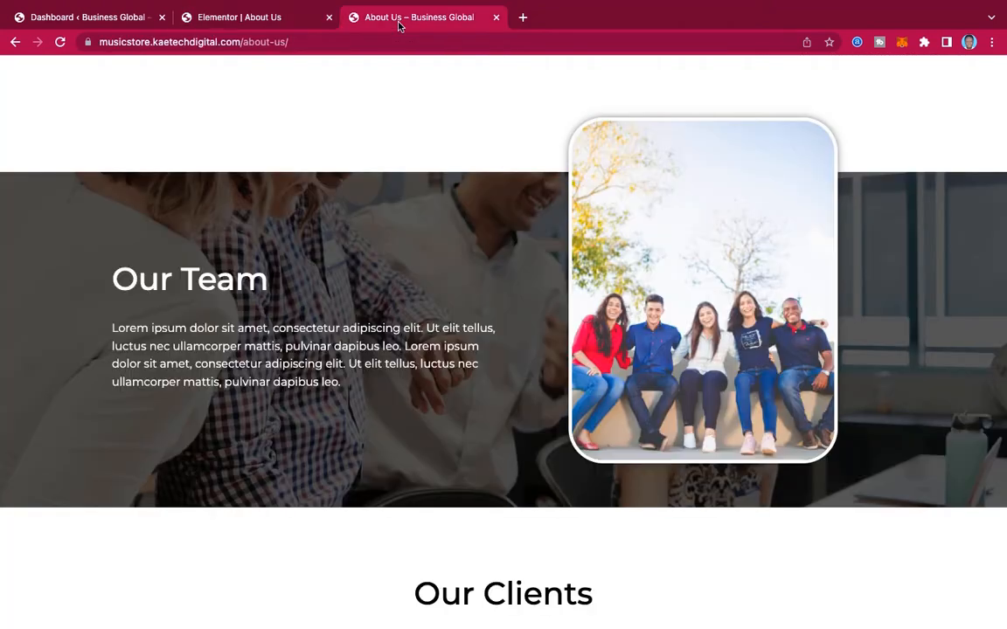
pyautogui.scroll(-5, 427, 312)
pyautogui.scroll(4, 427, 312)
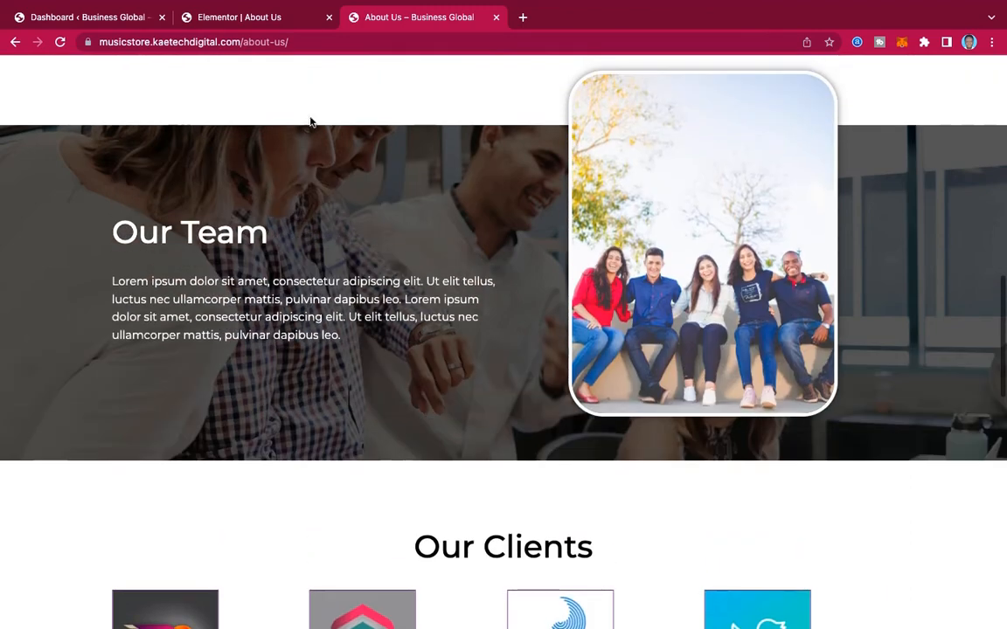
pyautogui.click(270, 28)
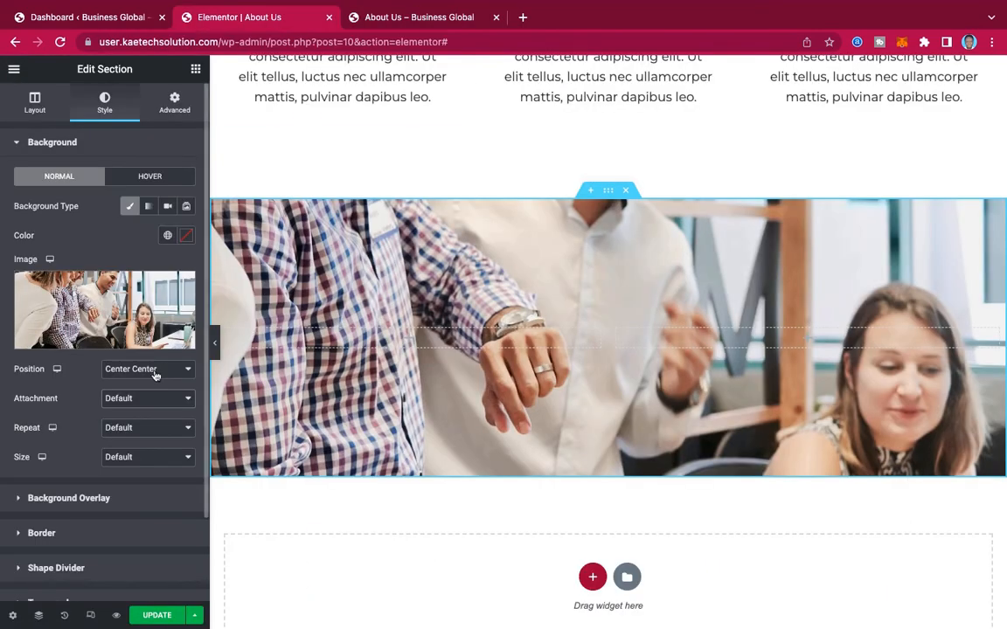
pyautogui.click(138, 398)
pyautogui.click(125, 428)
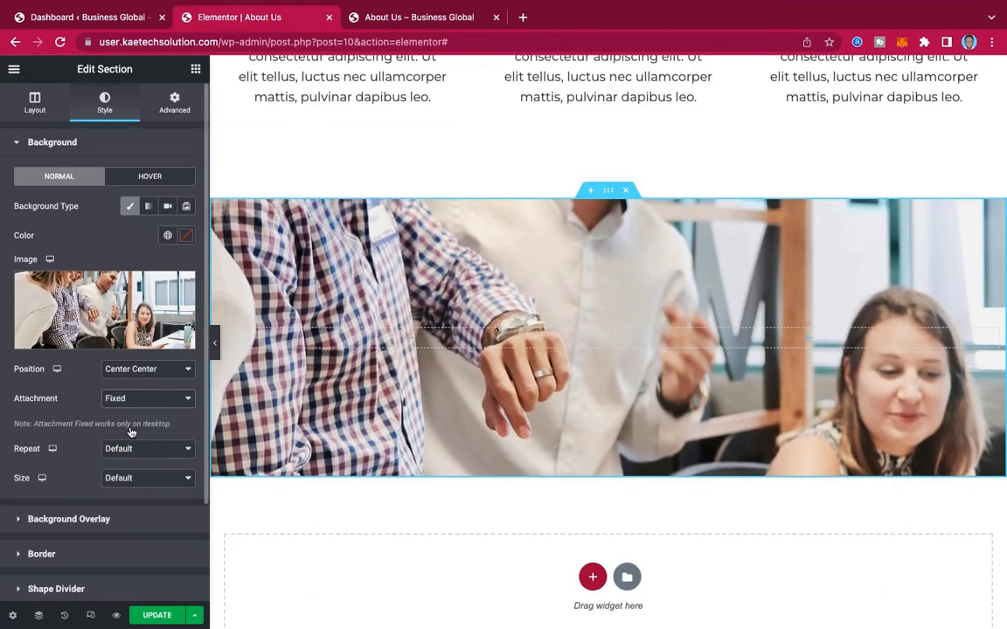
# Set the background image's repeat to No-repeat and its size to Cover, and check how it behaves while scrolling.
pyautogui.click(149, 448)
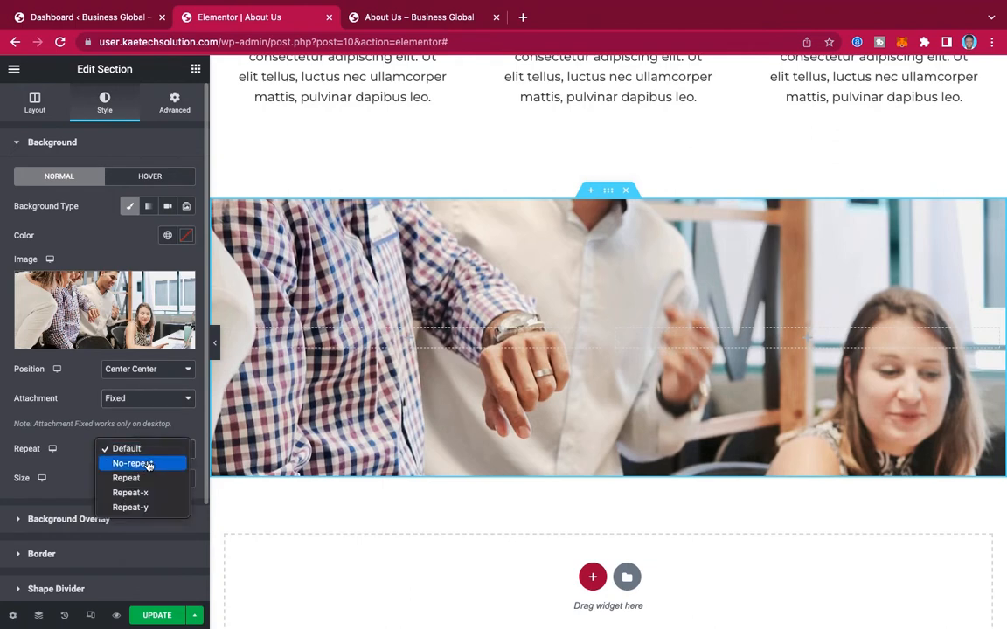
pyautogui.click(130, 463)
pyautogui.click(131, 481)
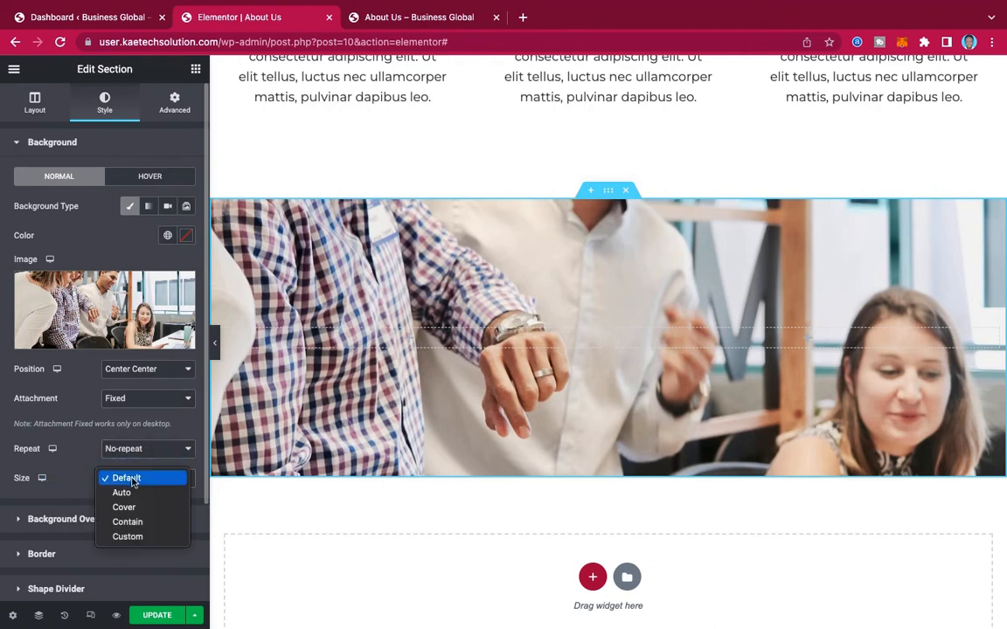
pyautogui.click(125, 507)
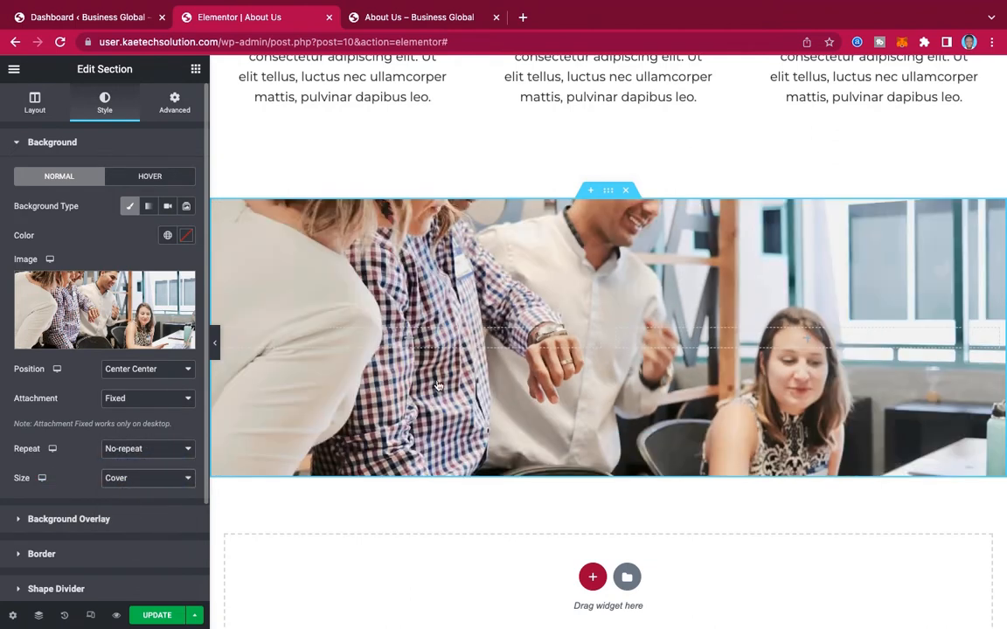
pyautogui.scroll(-3, 660, 419)
pyautogui.scroll(3, 660, 418)
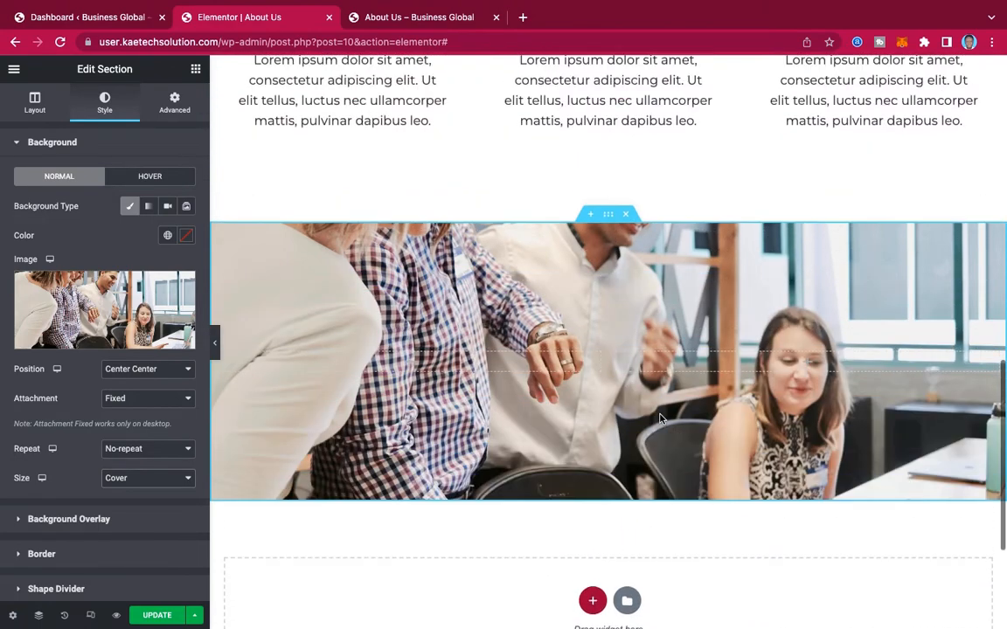
pyautogui.scroll(-2, 660, 418)
pyautogui.scroll(3, 660, 418)
pyautogui.scroll(-2, 660, 419)
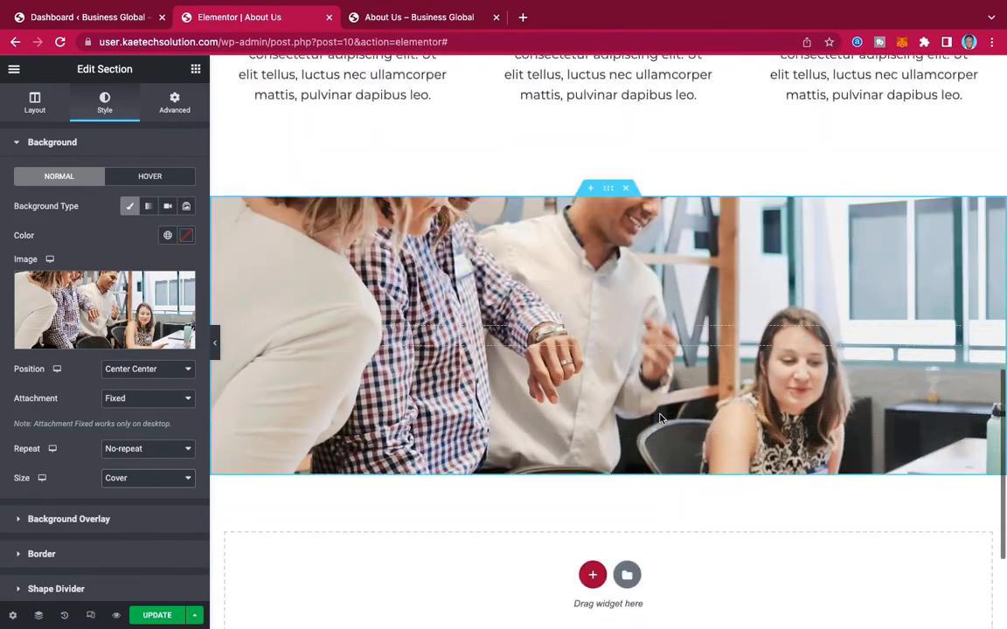
pyautogui.scroll(1, 660, 419)
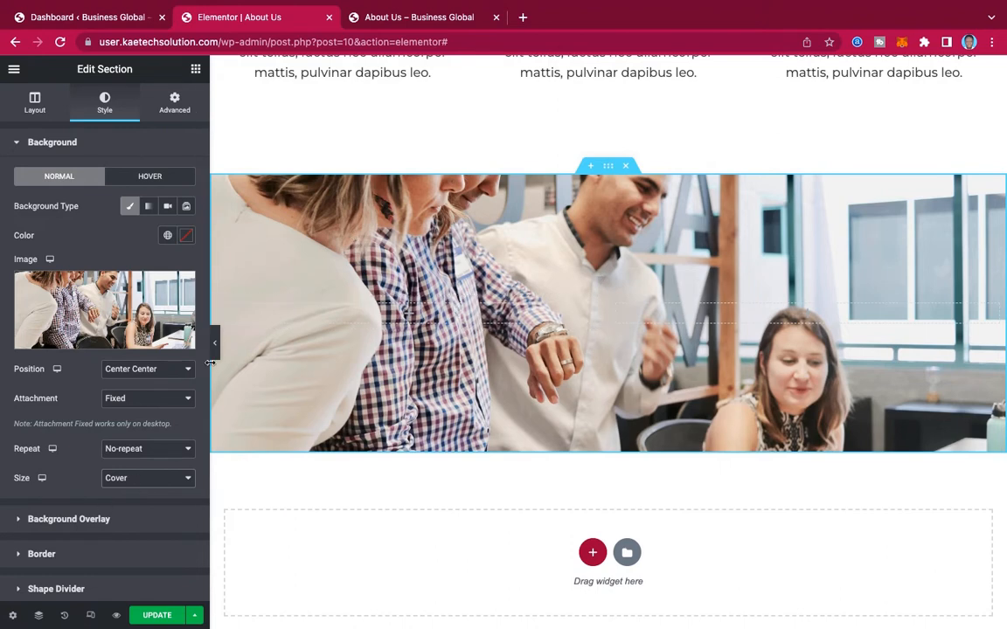
# Add a Classic background overlay to the section in near-black #0C0606.
pyautogui.click(68, 520)
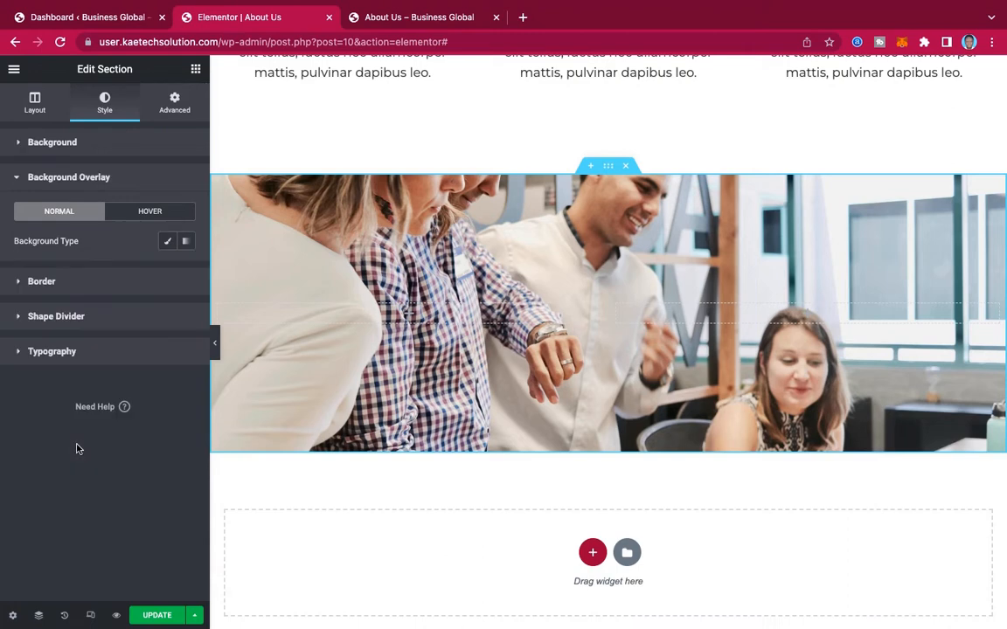
pyautogui.click(167, 241)
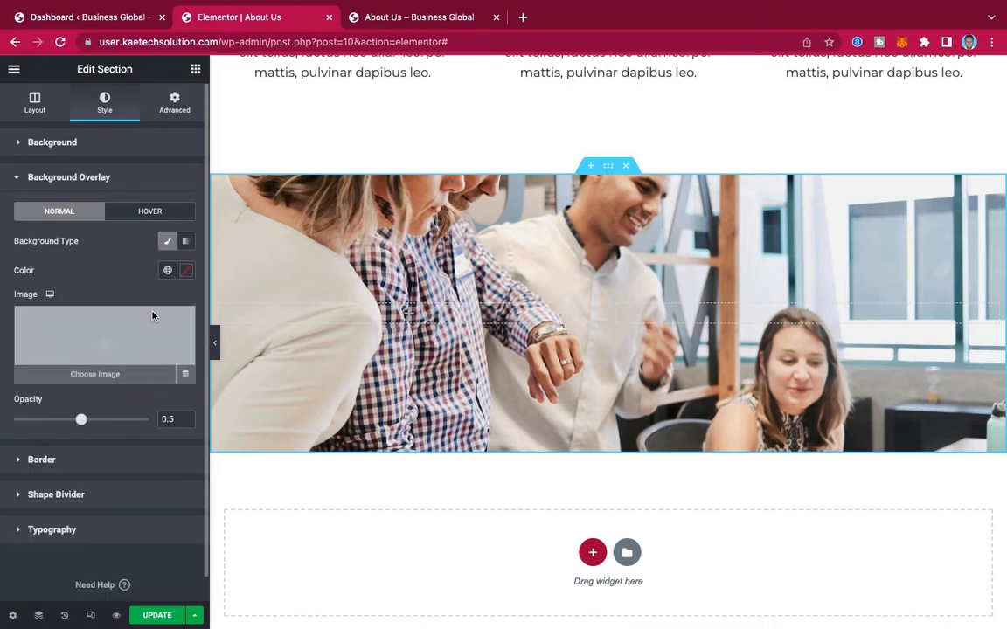
pyautogui.click(187, 272)
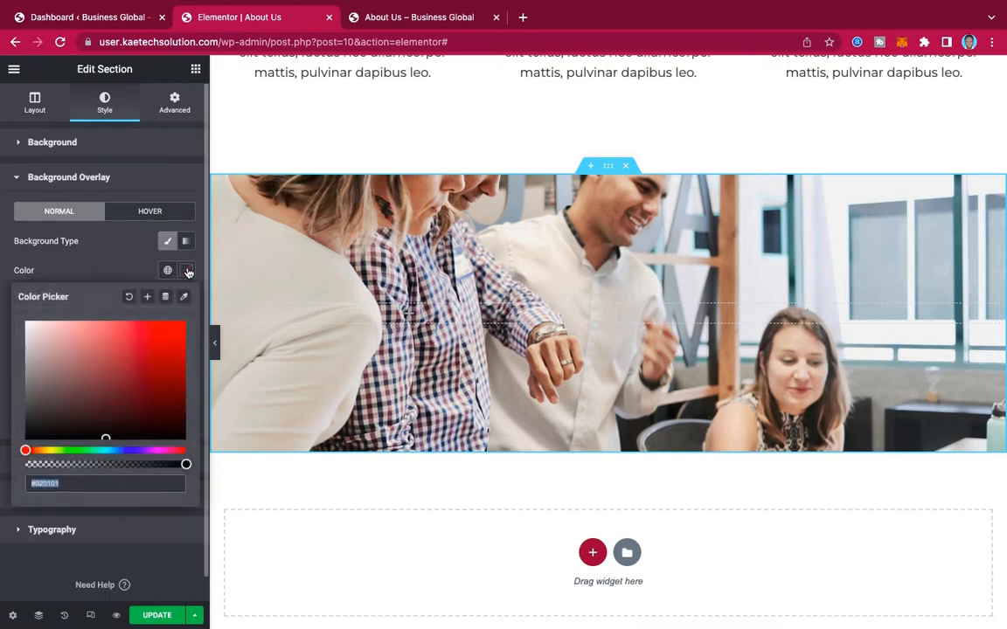
pyautogui.click(104, 438)
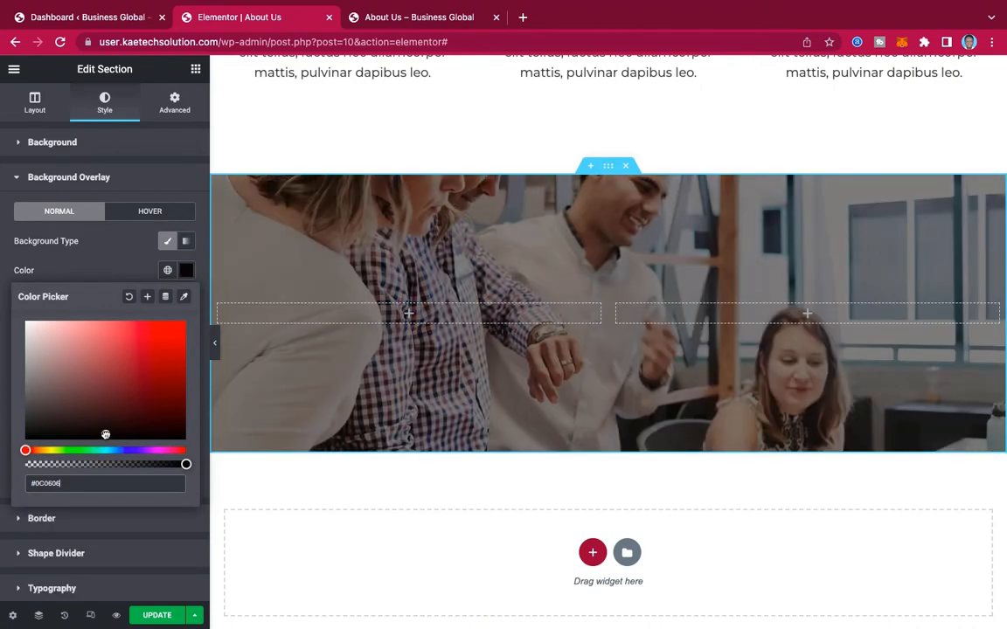
pyautogui.click(98, 271)
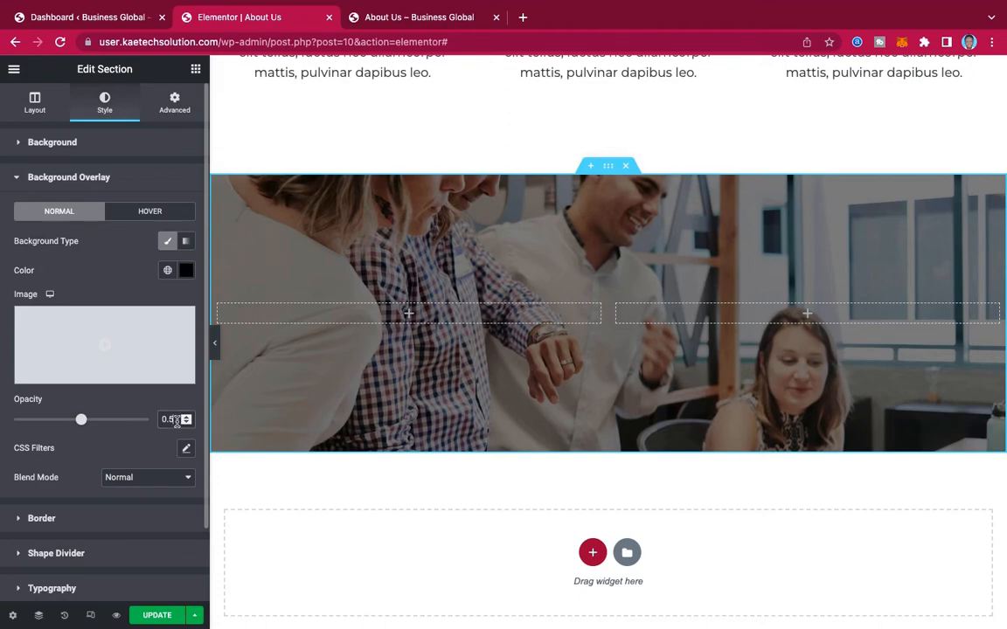
# Try an overlay opacity of 0.7, and settle on 0.6.
pyautogui.press('BackSpace')
pyautogui.write('7')
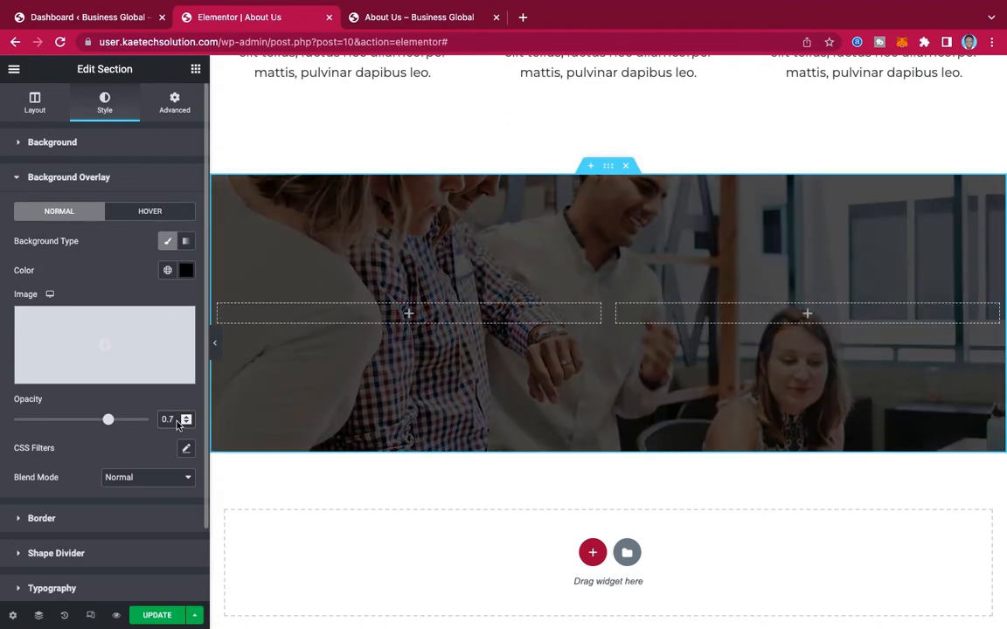
pyautogui.press('BackSpace')
pyautogui.write('6')
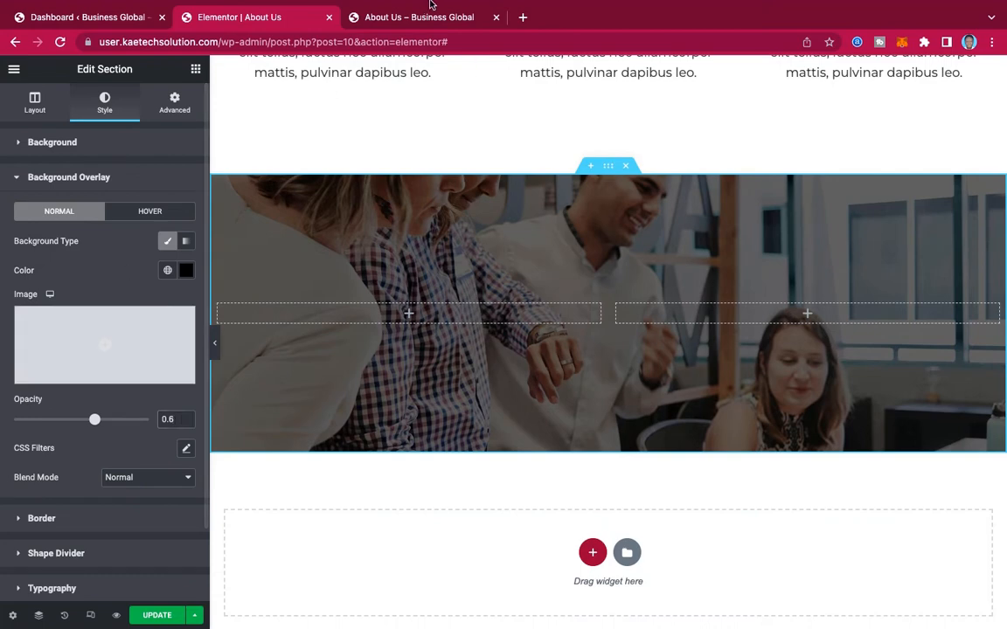
# Select the Our Team title text on the demo page and add a Heading widget to the section's first column in Elementor.
pyautogui.moveTo(433, 2)
pyautogui.click(416, 54)
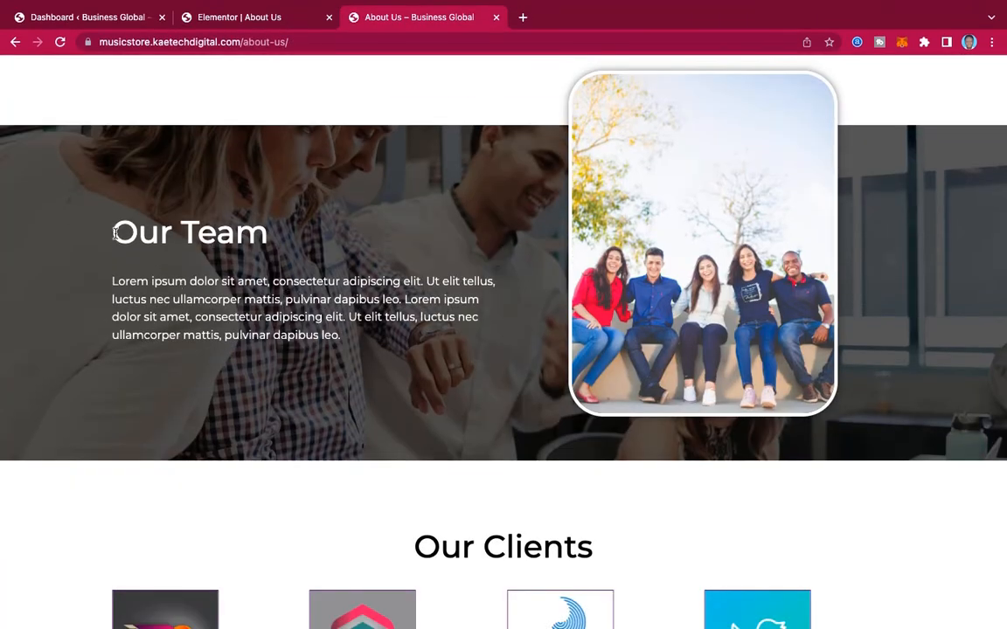
pyautogui.moveTo(115, 233); pyautogui.dragTo(300, 236)
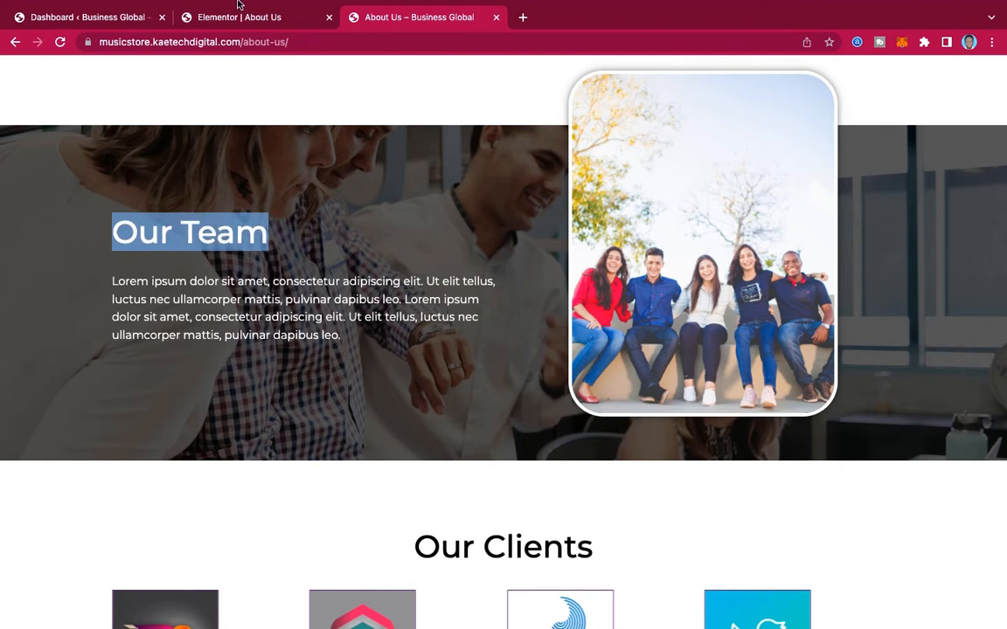
pyautogui.click(219, 19)
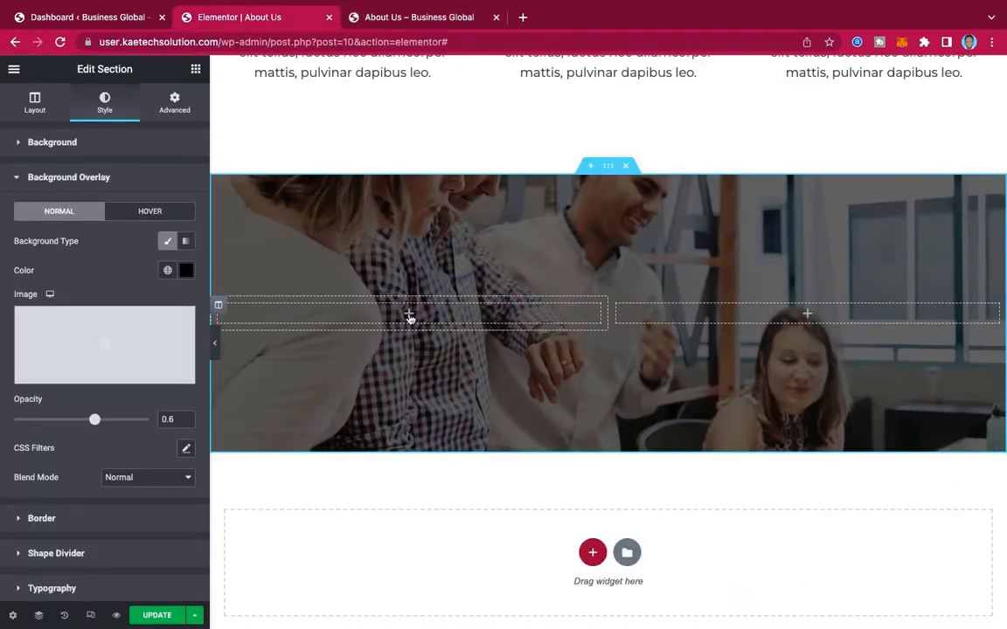
pyautogui.click(409, 317)
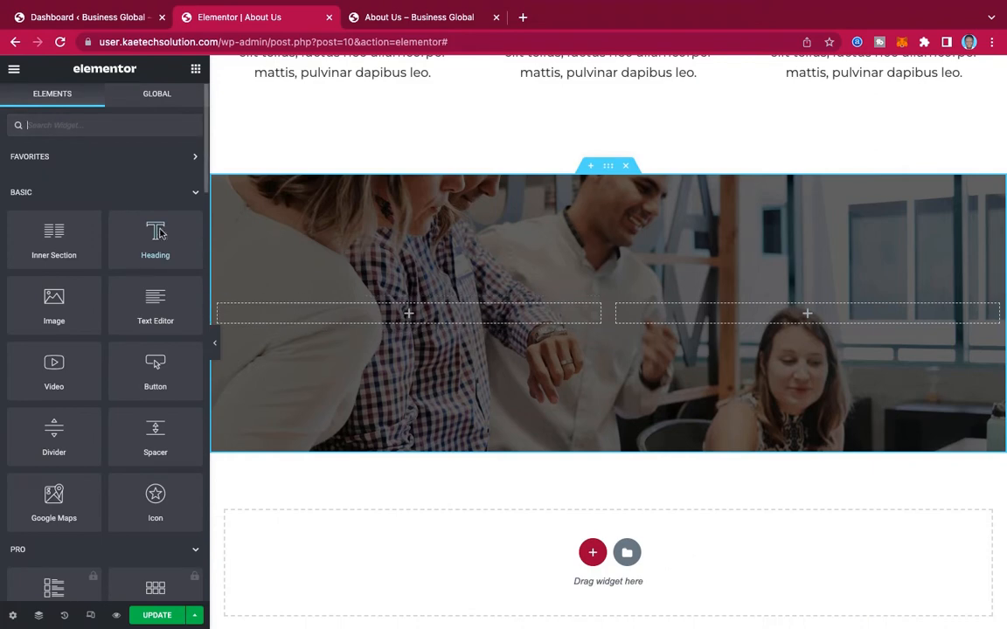
pyautogui.moveTo(147, 212); pyautogui.dragTo(439, 308)
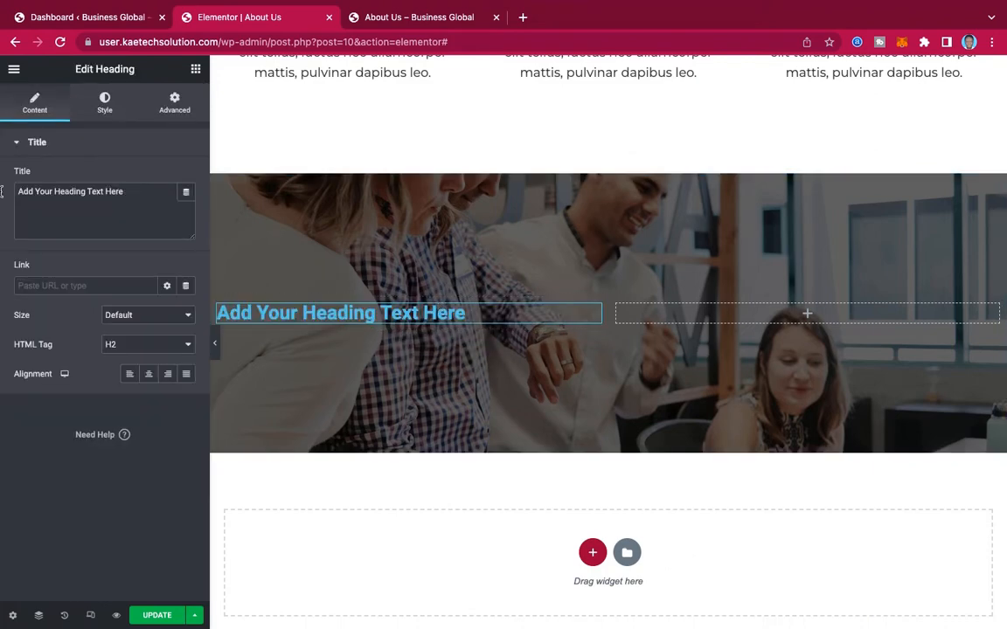
# Set the new heading's title to "Our Team" and its text color to white #FFFFFF.
pyautogui.moveTo(126, 190); pyautogui.dragTo(1, 191)
pyautogui.write('Our Team')
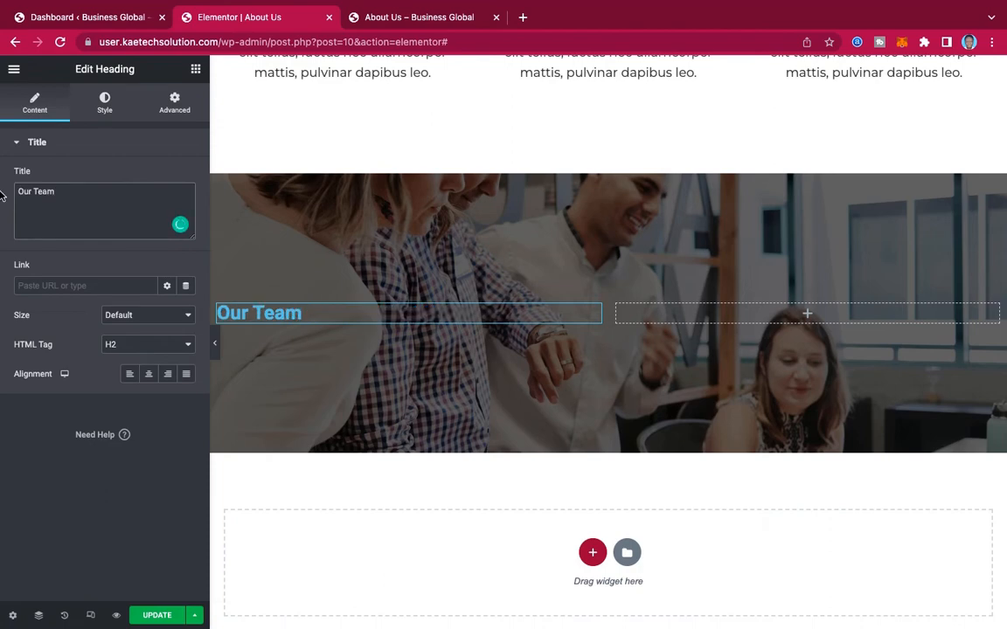
pyautogui.click(105, 103)
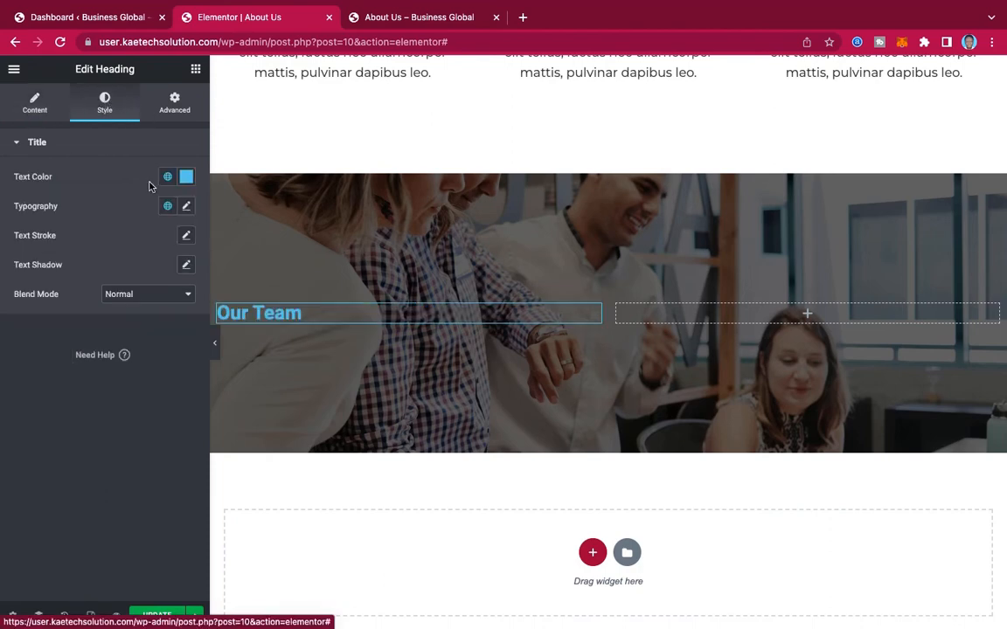
pyautogui.click(187, 178)
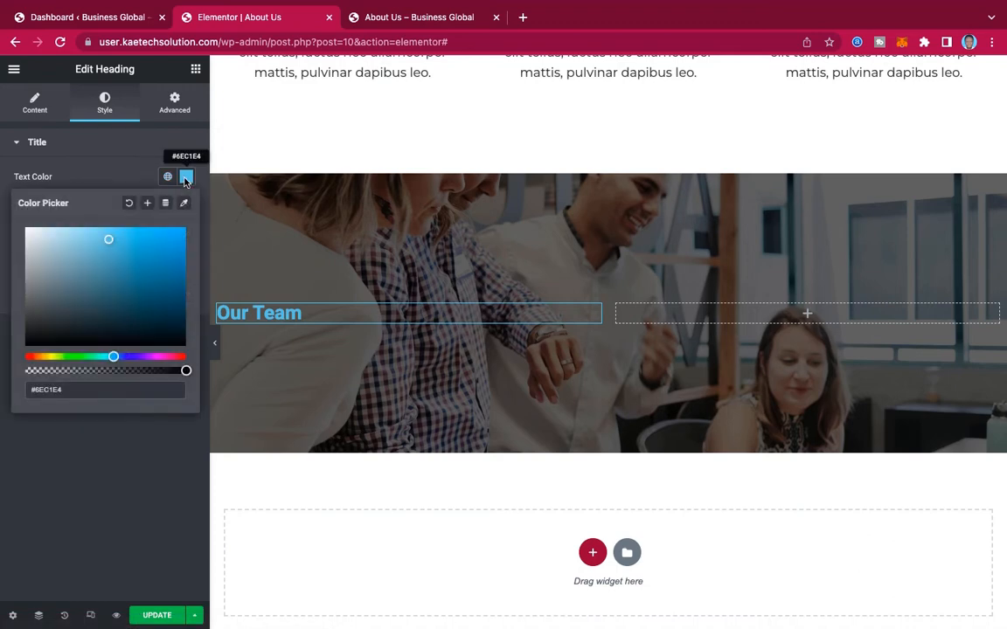
pyautogui.moveTo(31, 240); pyautogui.dragTo(19, 219)
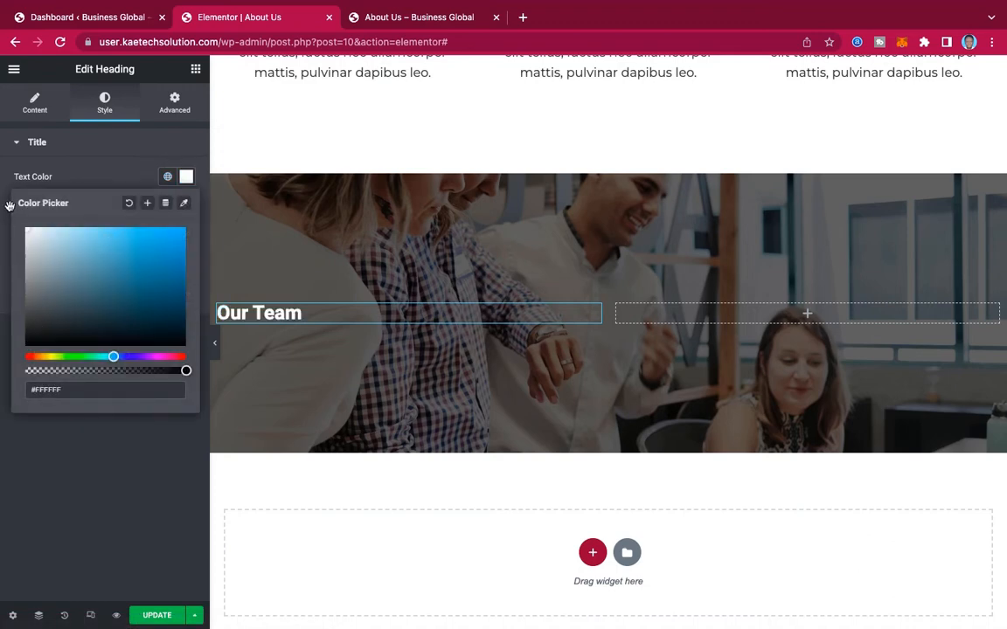
pyautogui.click(103, 173)
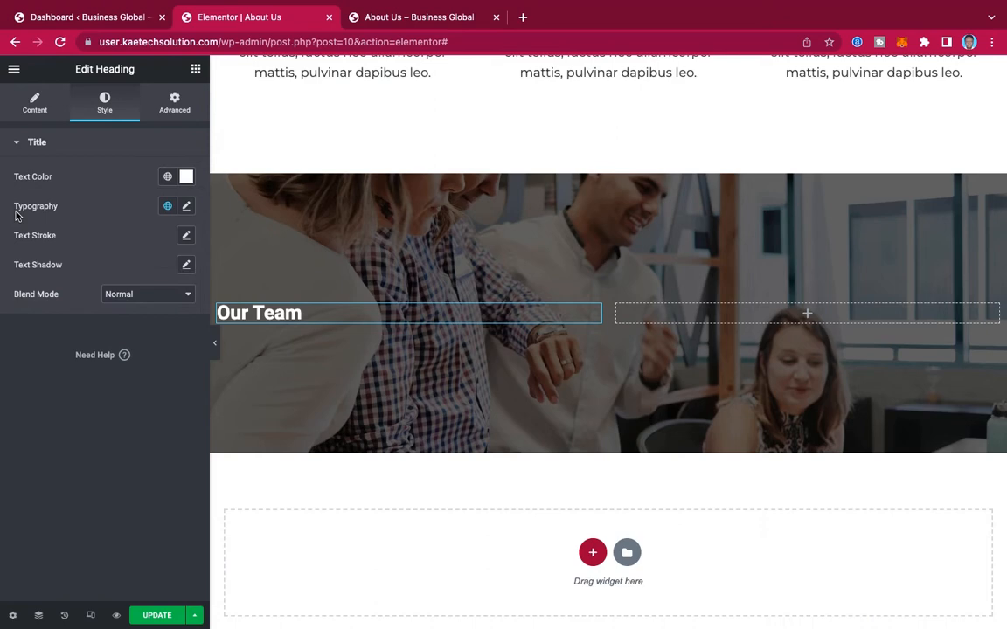
# Set the Our Team heading's font family to Montserrat and its size to 35 px.
pyautogui.click(186, 208)
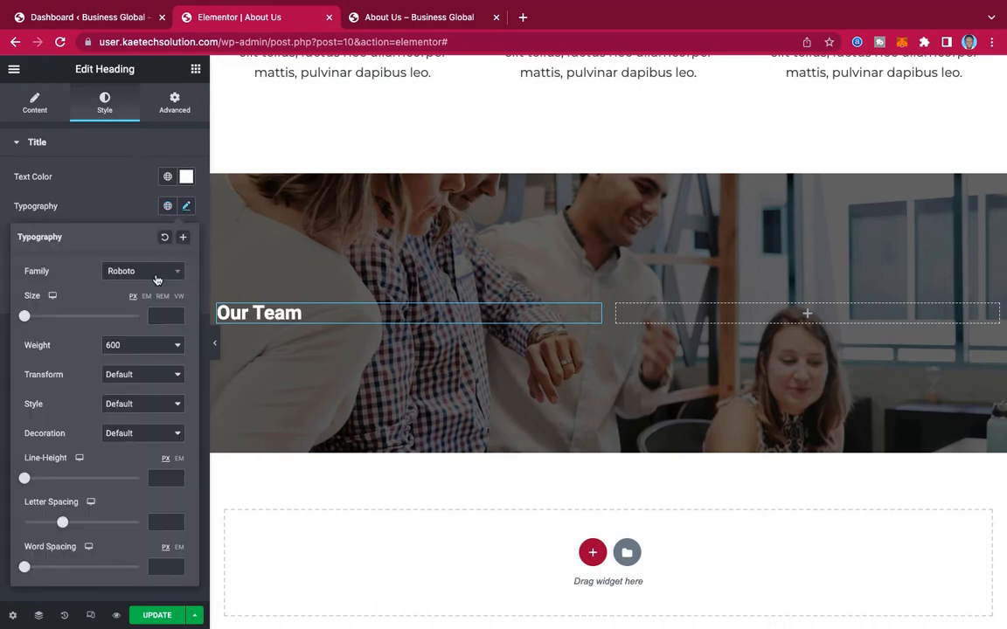
pyautogui.click(156, 277)
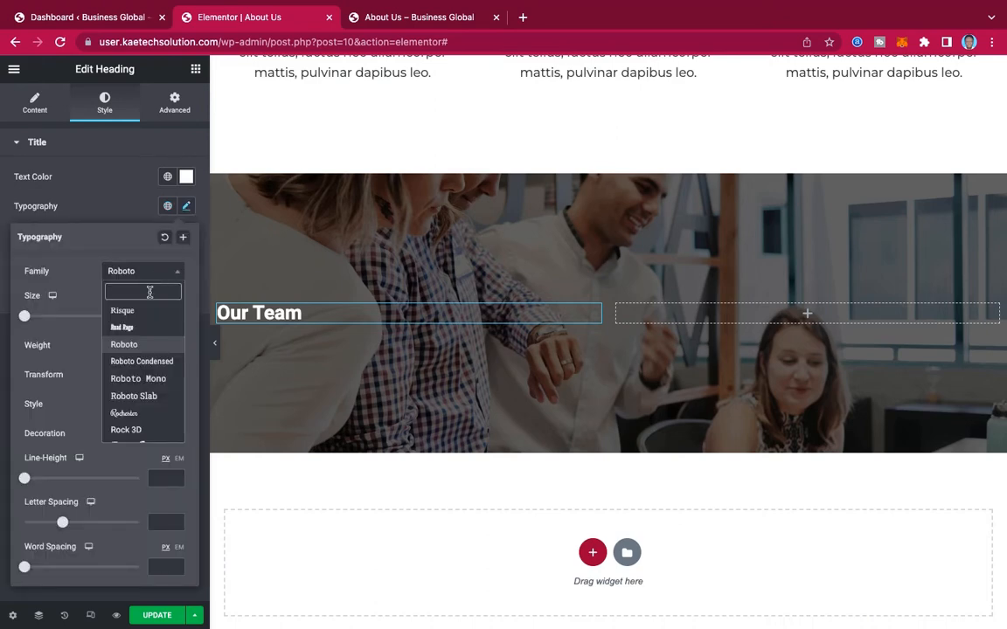
pyautogui.write('monts')
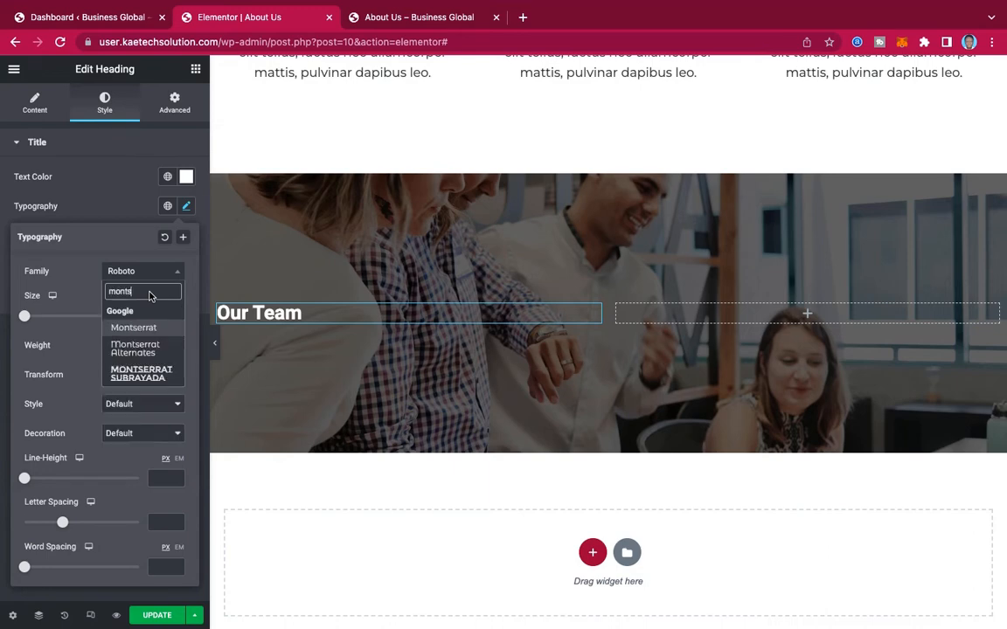
pyautogui.click(136, 329)
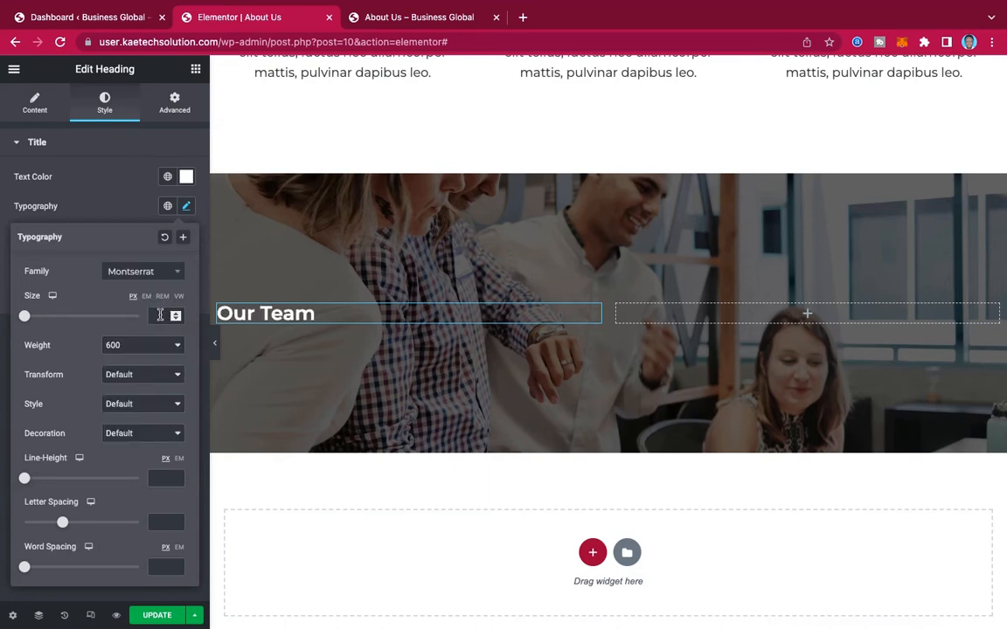
pyautogui.click(159, 315)
pyautogui.write('35')
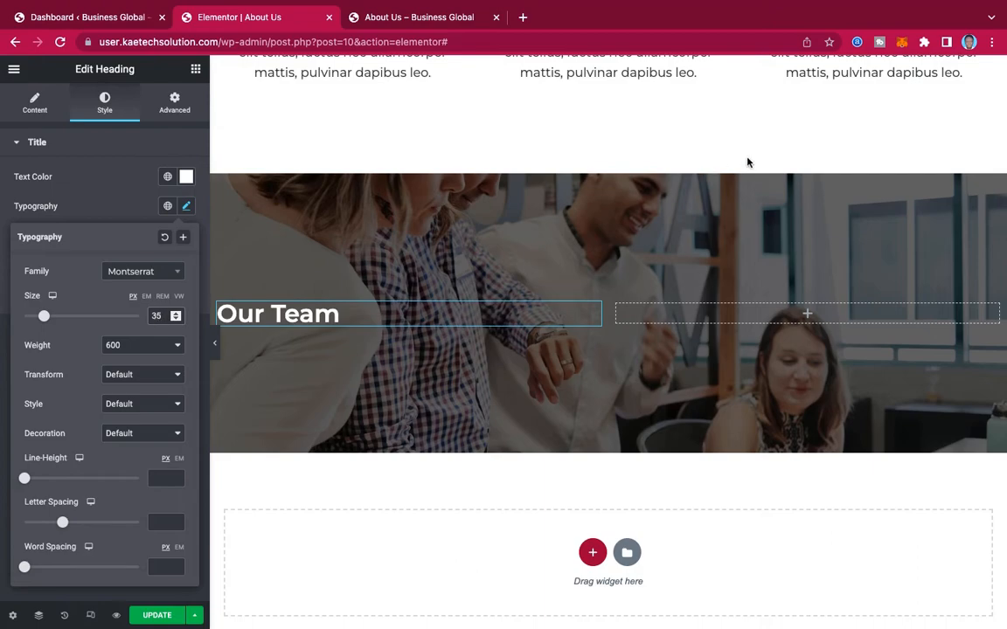
# Compare the Our Team heading with the About Business Global heading, then set its size to 40 px and its weight to 500.
pyautogui.scroll(5, 747, 162)
pyautogui.scroll(4, 747, 161)
pyautogui.scroll(-8, 748, 162)
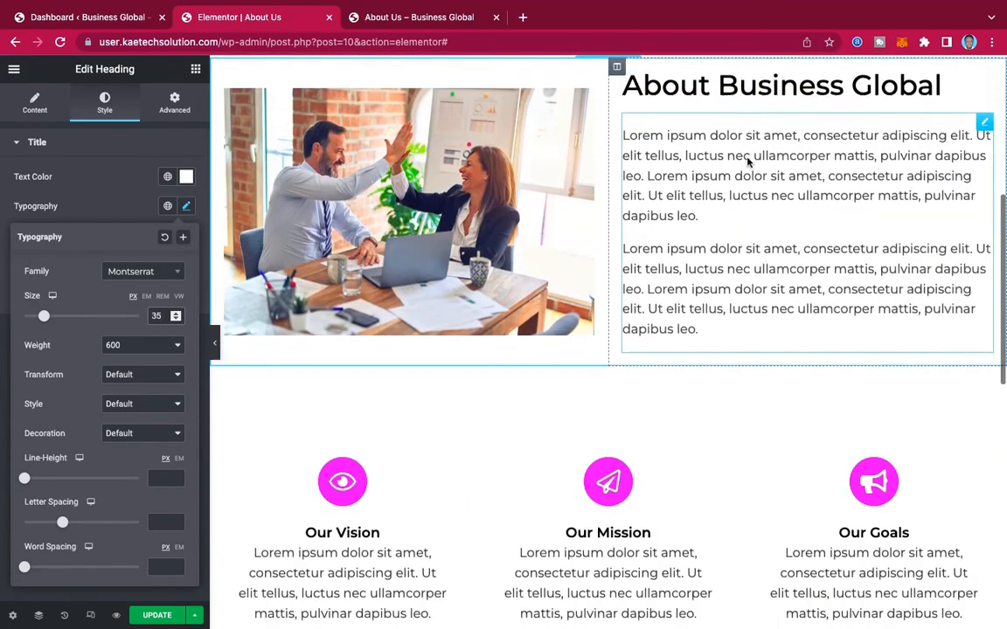
pyautogui.scroll(-1, 747, 161)
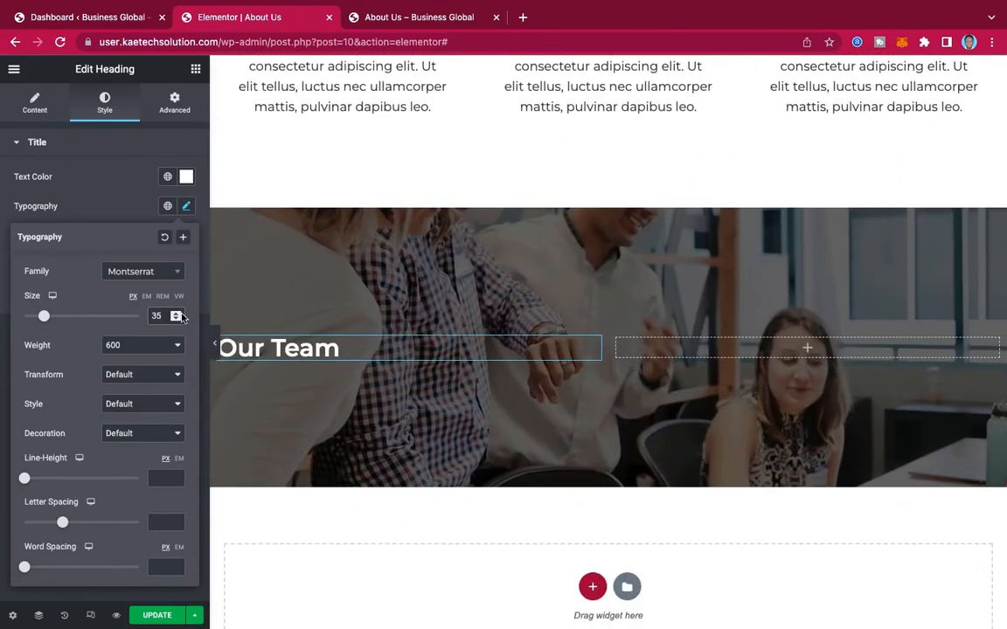
pyautogui.moveTo(158, 317); pyautogui.dragTo(132, 322)
pyautogui.write('40')
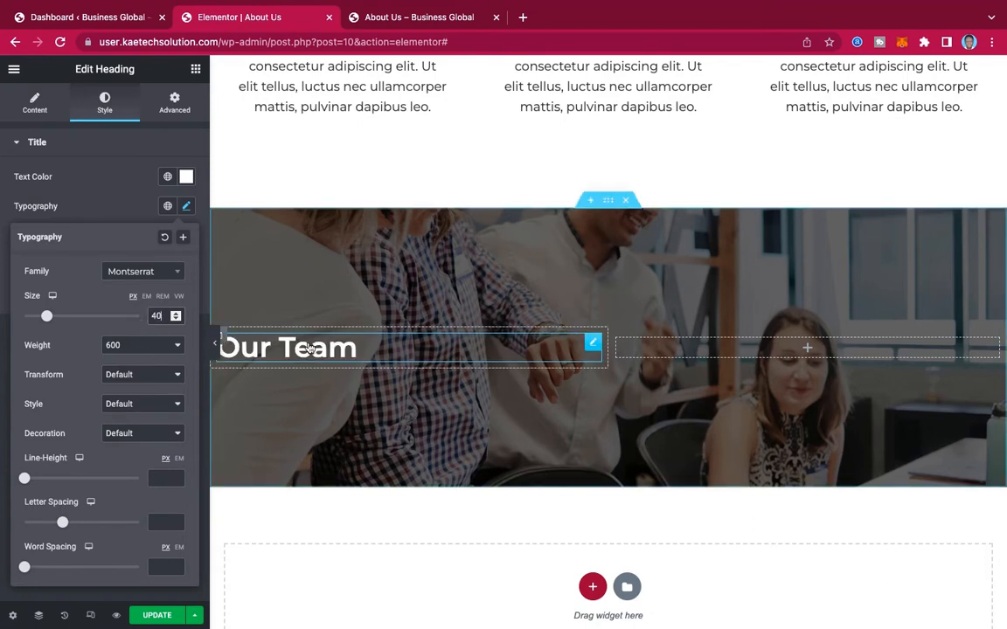
pyautogui.click(130, 349)
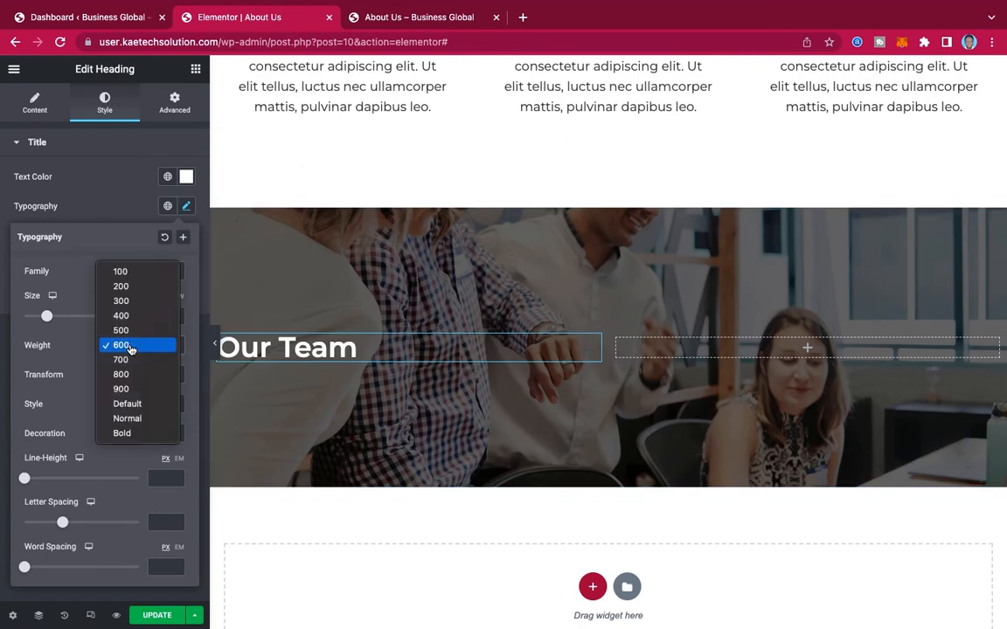
pyautogui.click(131, 337)
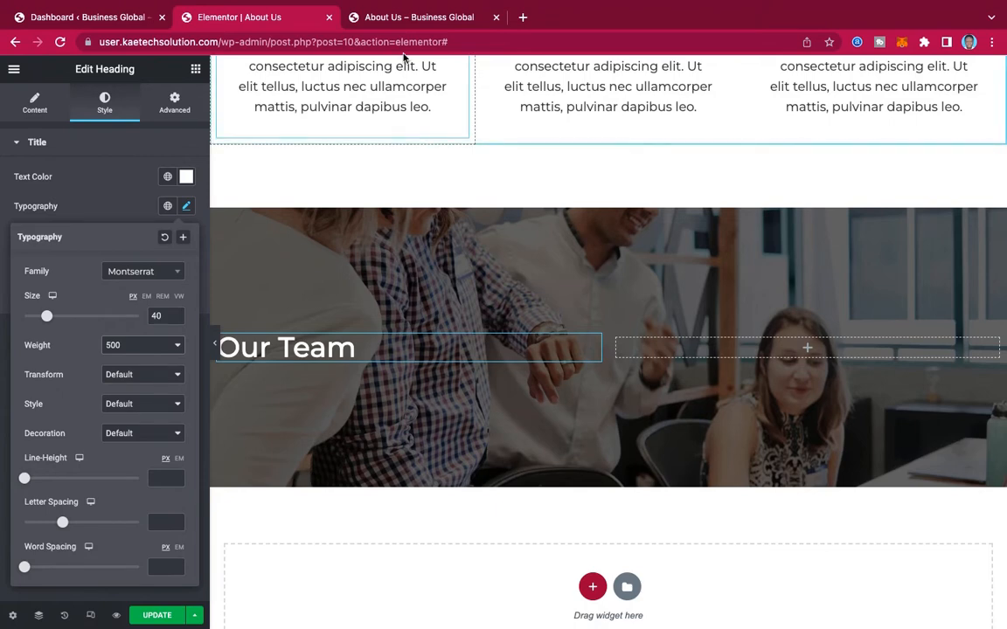
# Copy the paragraph beneath the Our Team title on the demo page and return to the Elementor editor.
pyautogui.click(412, 19)
pyautogui.click(122, 281)
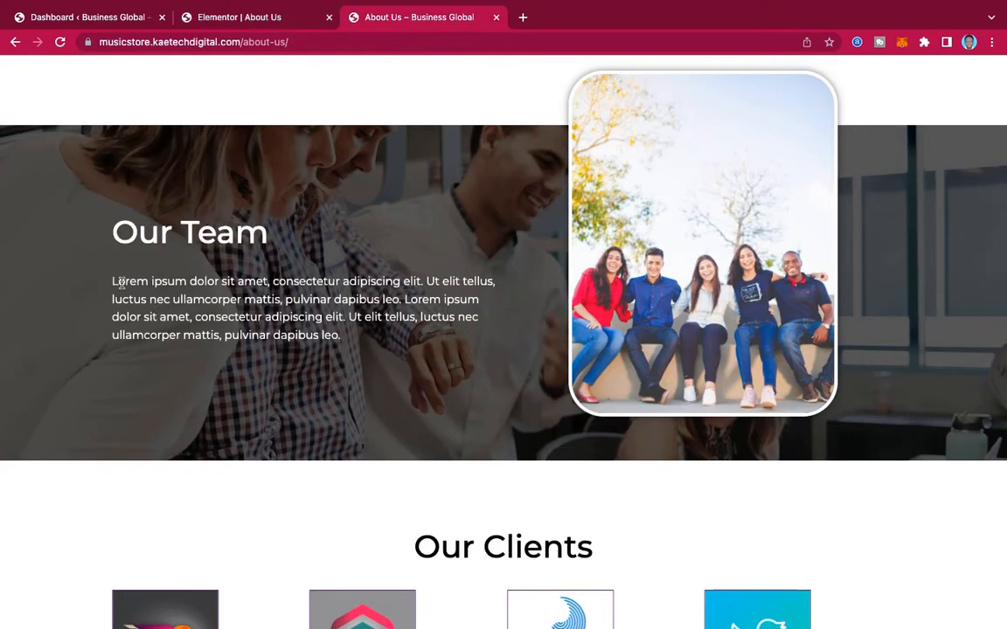
pyautogui.moveTo(110, 281); pyautogui.dragTo(400, 347)
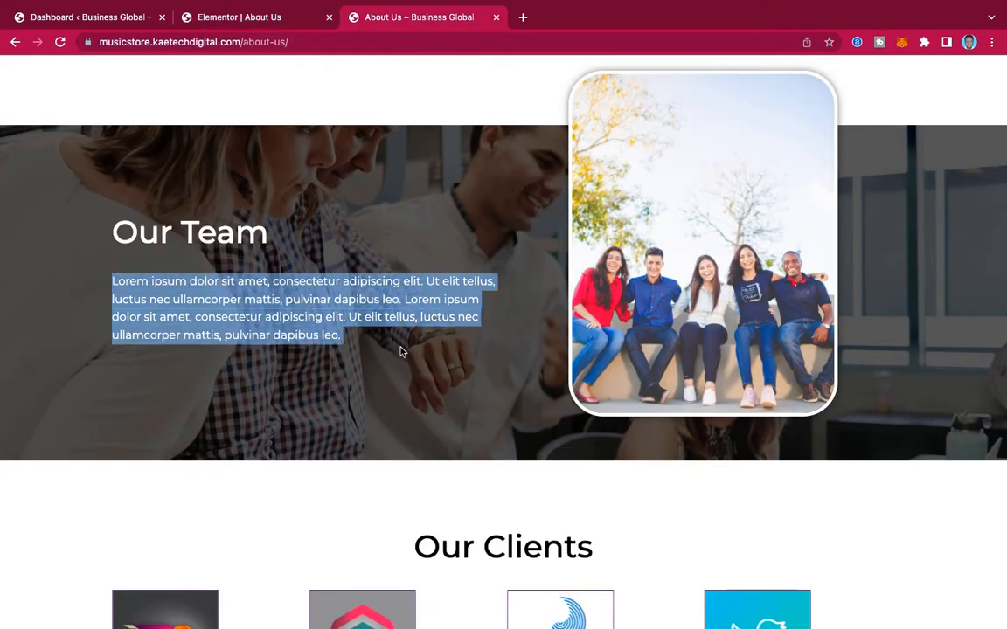
pyautogui.click(219, 19)
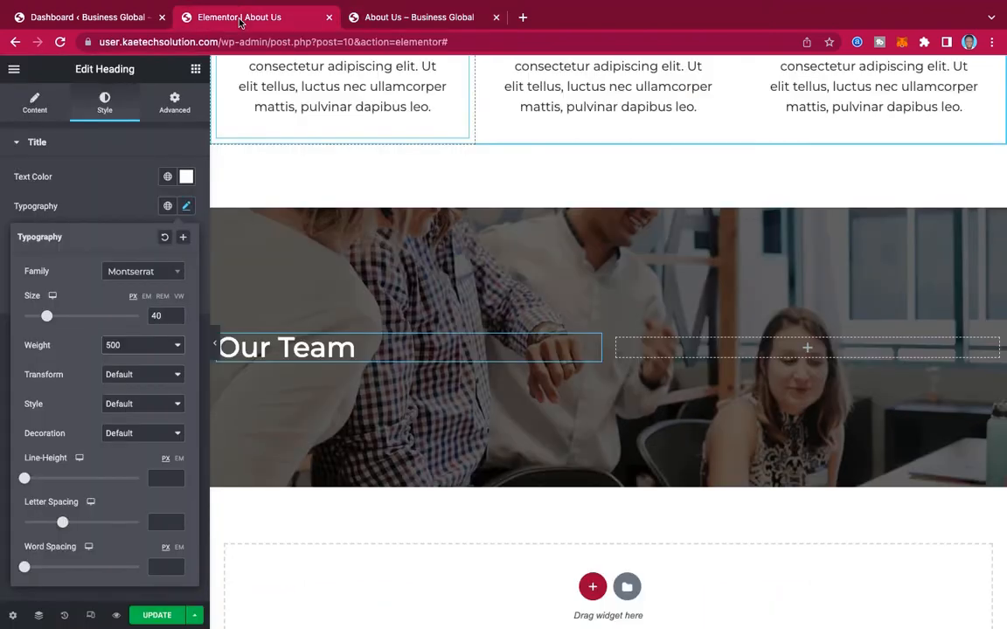
# Add a Text Editor widget below the Our Team heading and replace its placeholder text with the copied paragraph.
pyautogui.click(129, 160)
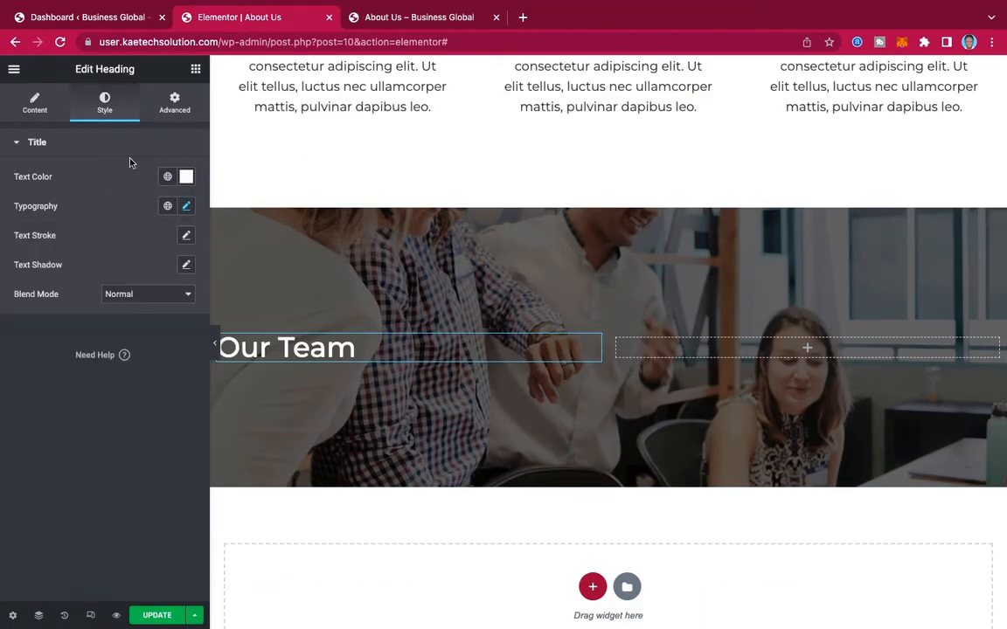
pyautogui.click(196, 70)
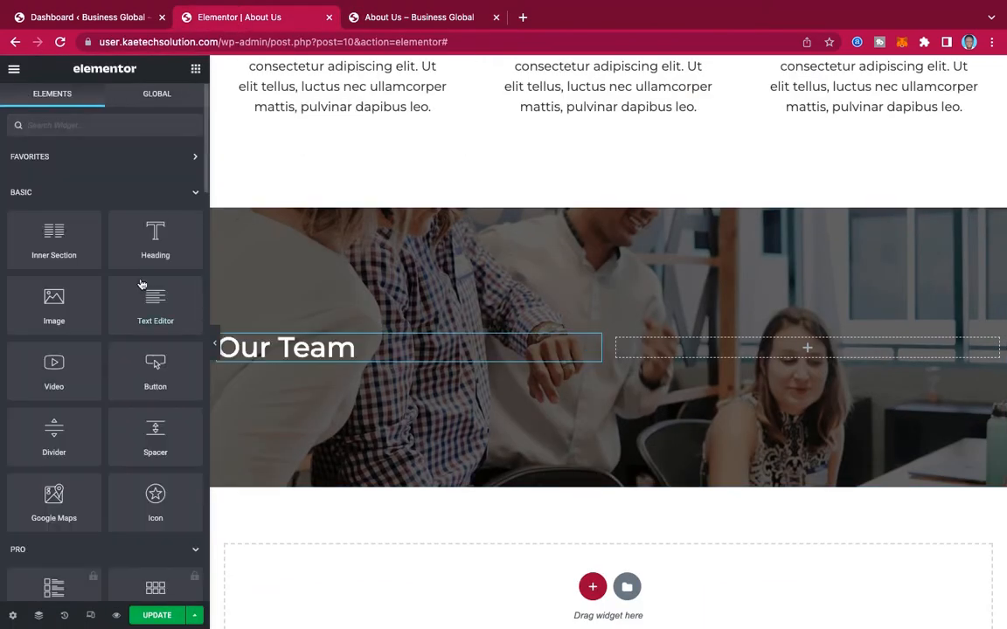
pyautogui.moveTo(155, 301); pyautogui.dragTo(312, 356)
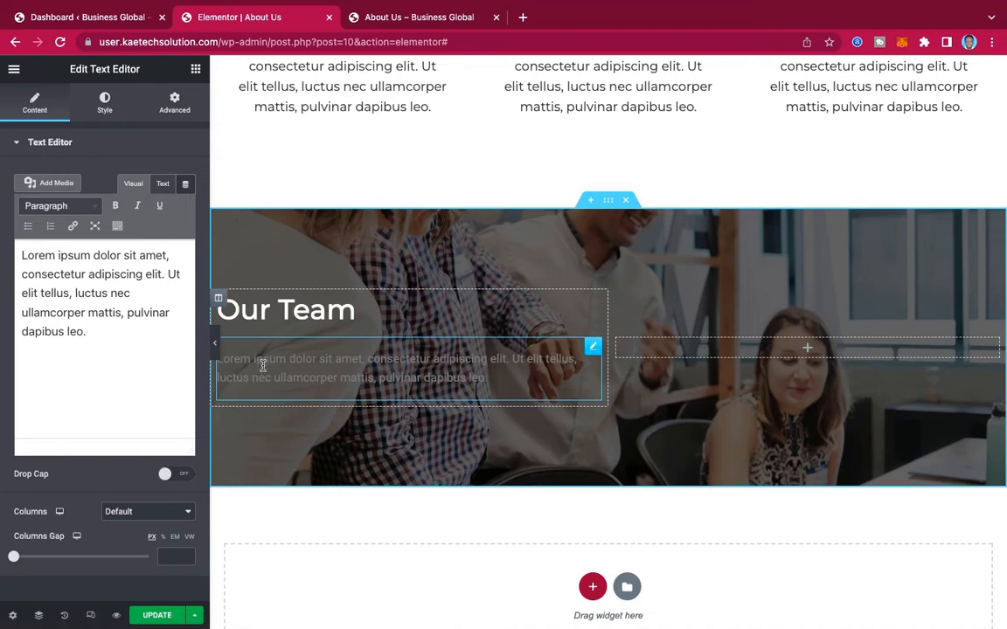
pyautogui.tripleClick(84, 301)
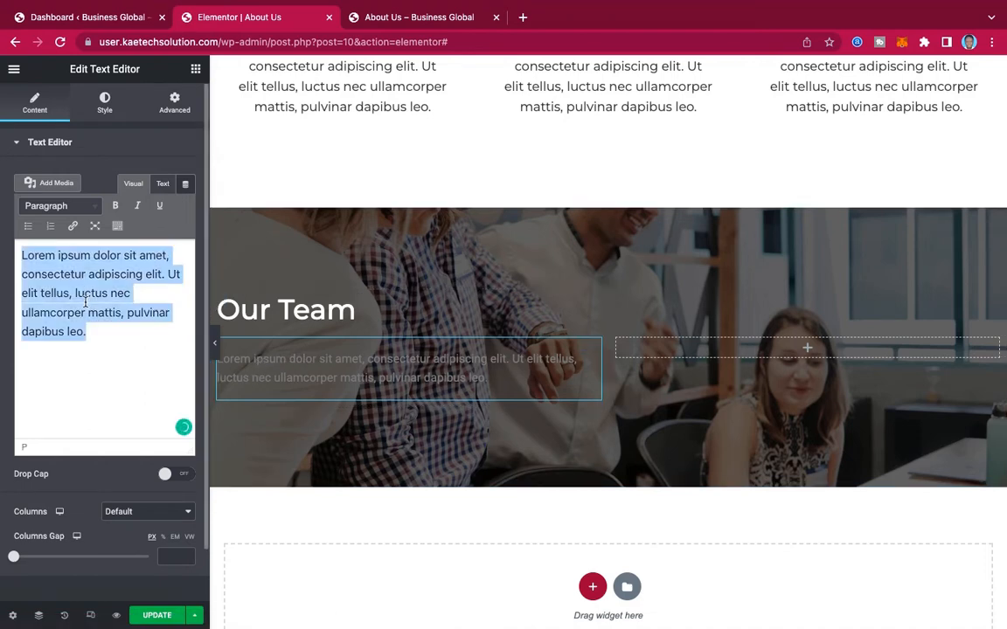
pyautogui.press('super+v')
pyautogui.press('super+v')
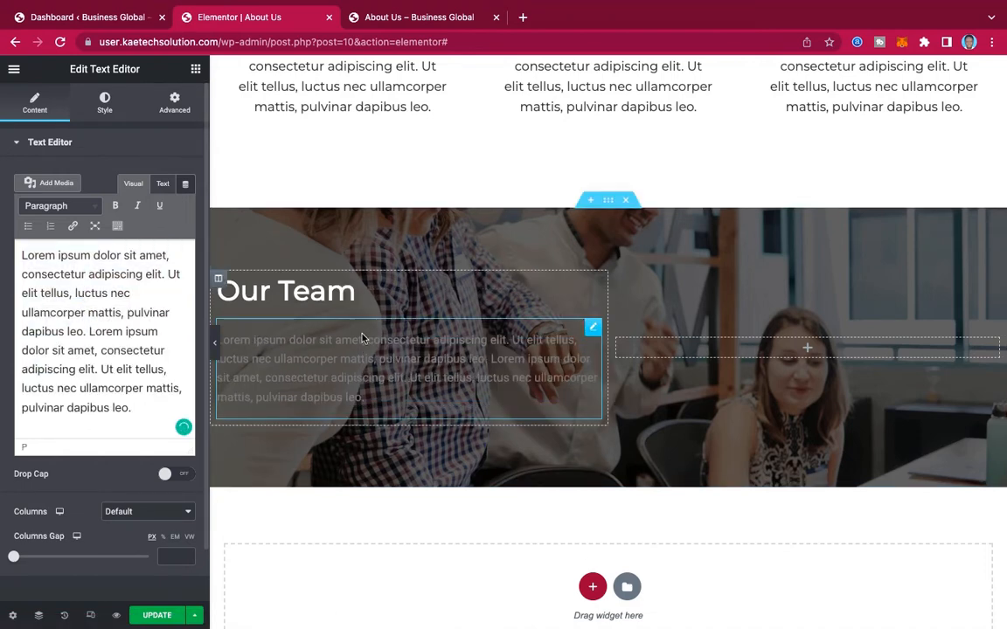
# Set the Our Team paragraph's text color to white #FFFFFF.
pyautogui.click(104, 101)
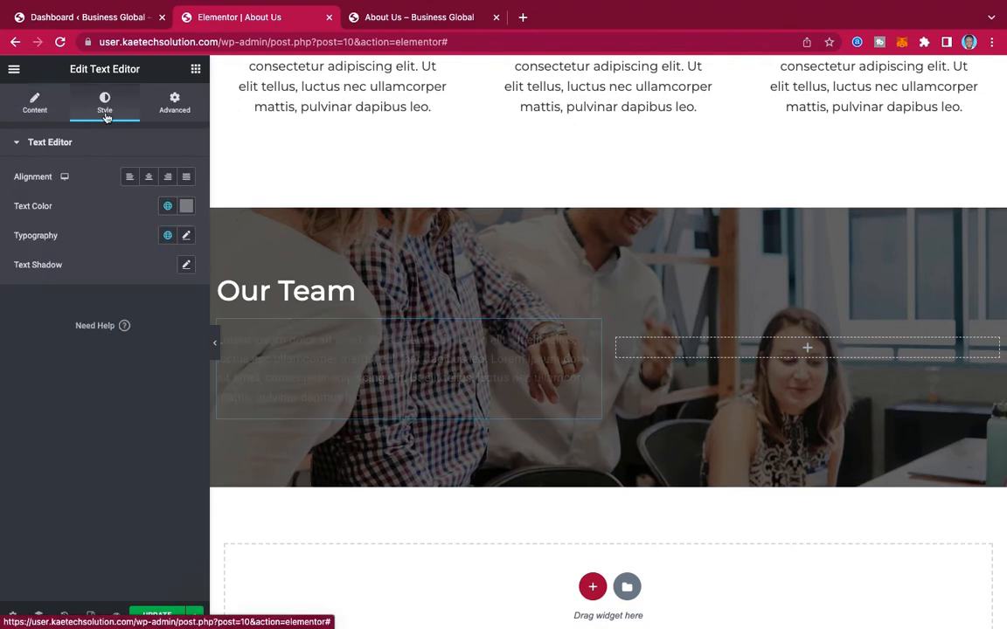
pyautogui.click(186, 205)
pyautogui.moveTo(48, 265); pyautogui.dragTo(24, 232)
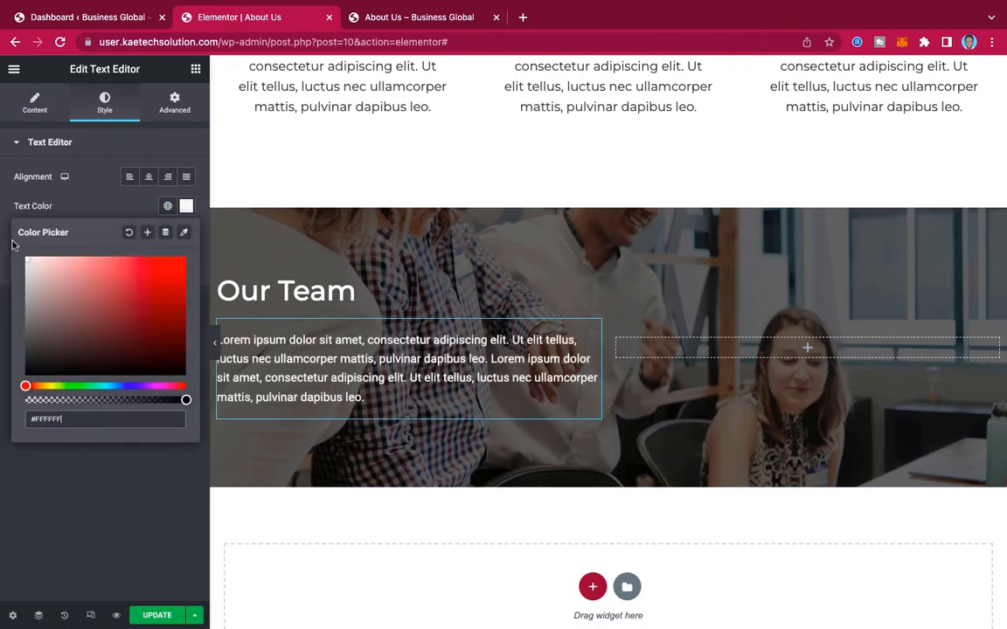
pyautogui.click(105, 186)
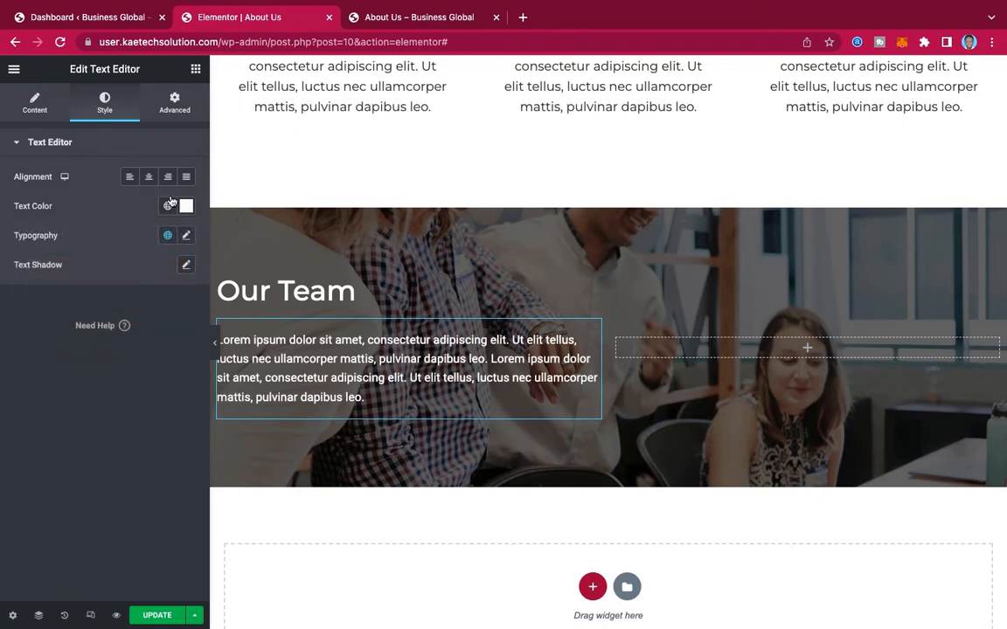
# Set the Our Team paragraph's typography to Montserrat, size 18 px and weight 300.
pyautogui.click(186, 236)
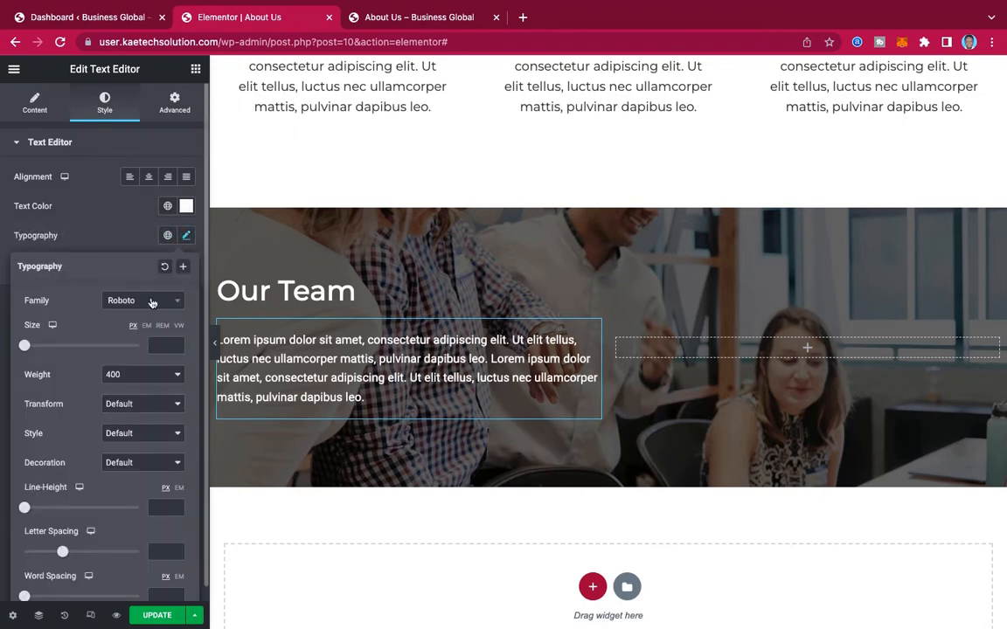
pyautogui.click(152, 303)
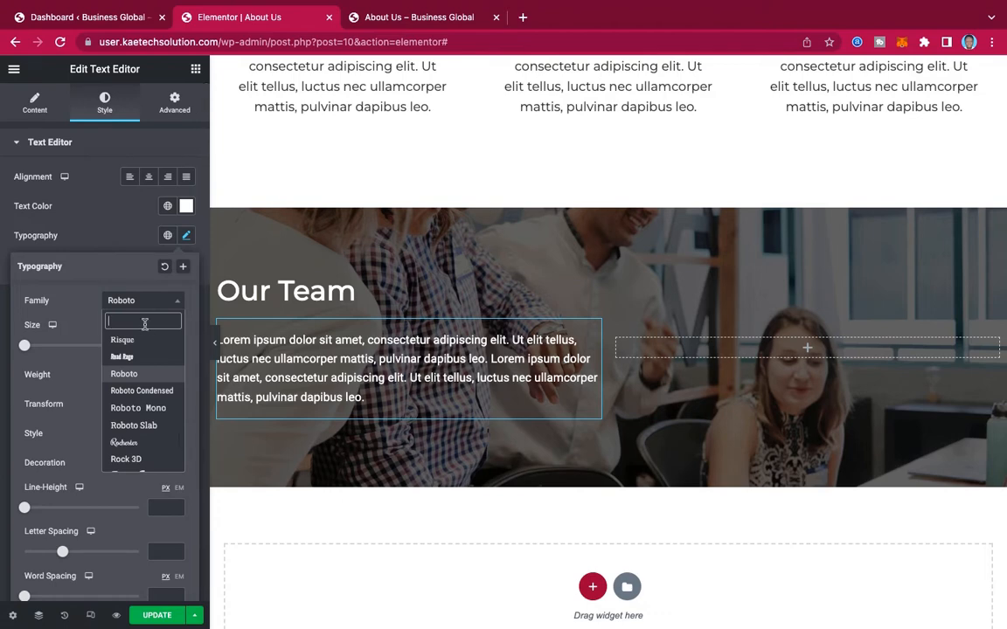
pyautogui.write('montse')
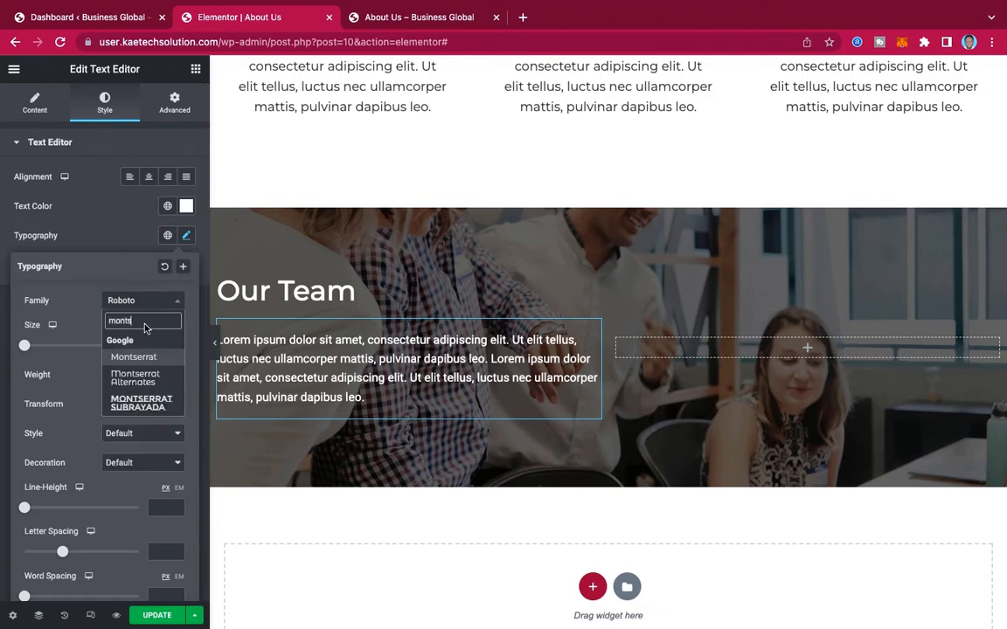
pyautogui.click(140, 354)
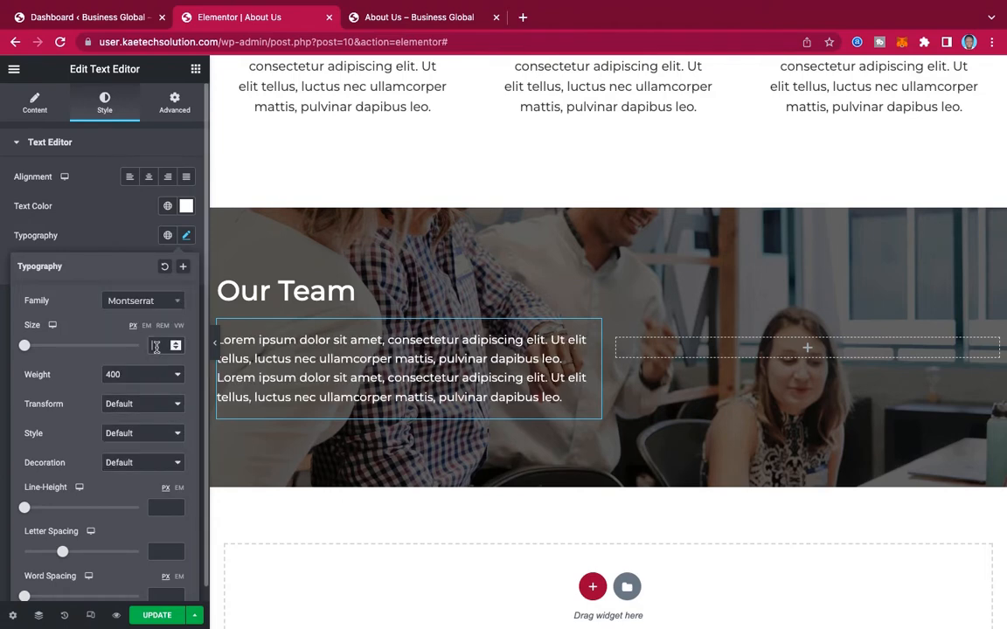
pyautogui.click(155, 347)
pyautogui.write('18')
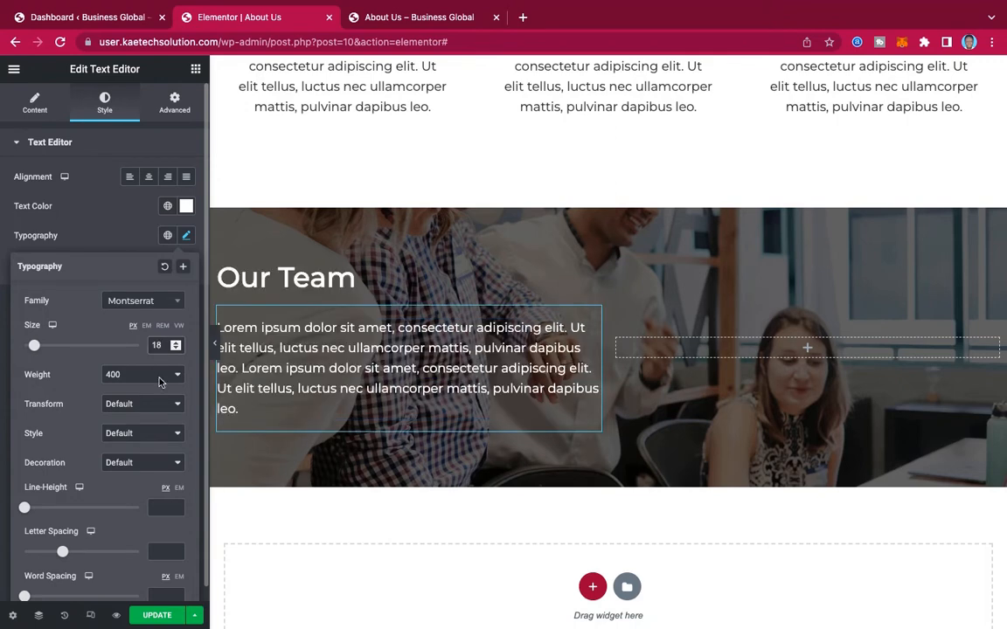
pyautogui.click(127, 375)
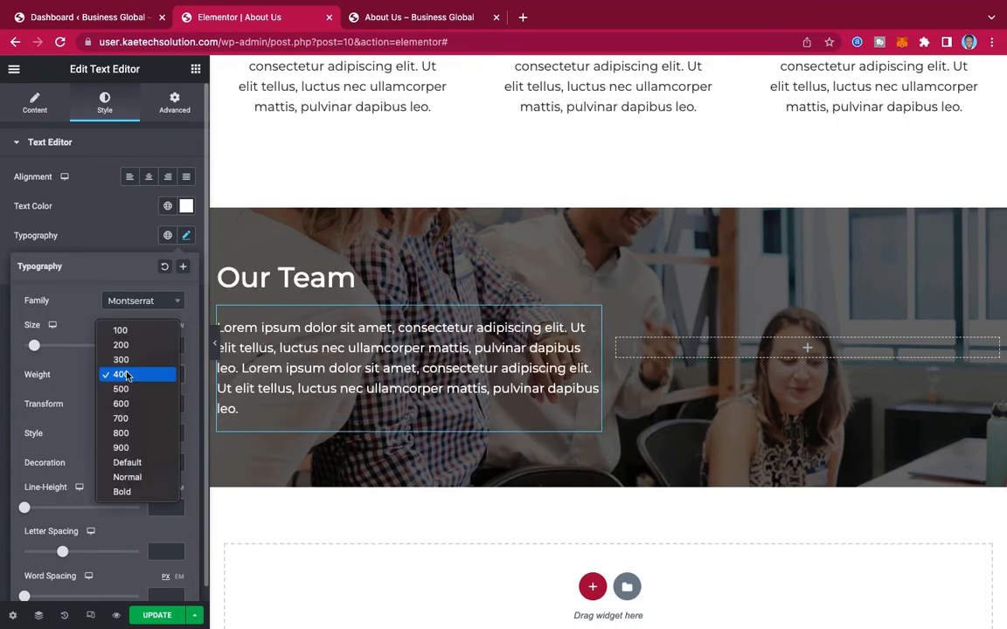
pyautogui.click(127, 358)
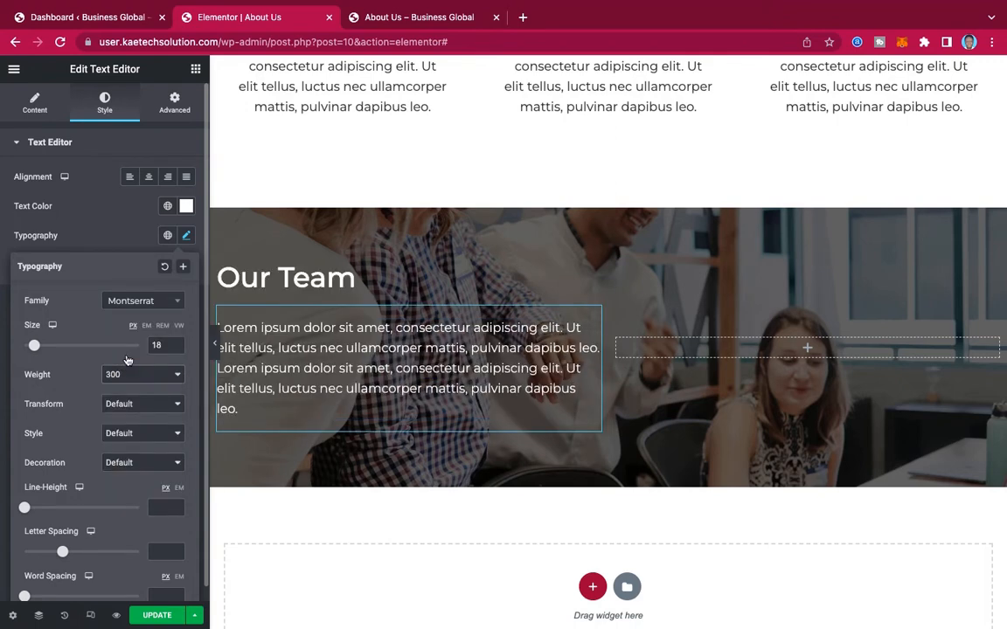
pyautogui.click(117, 250)
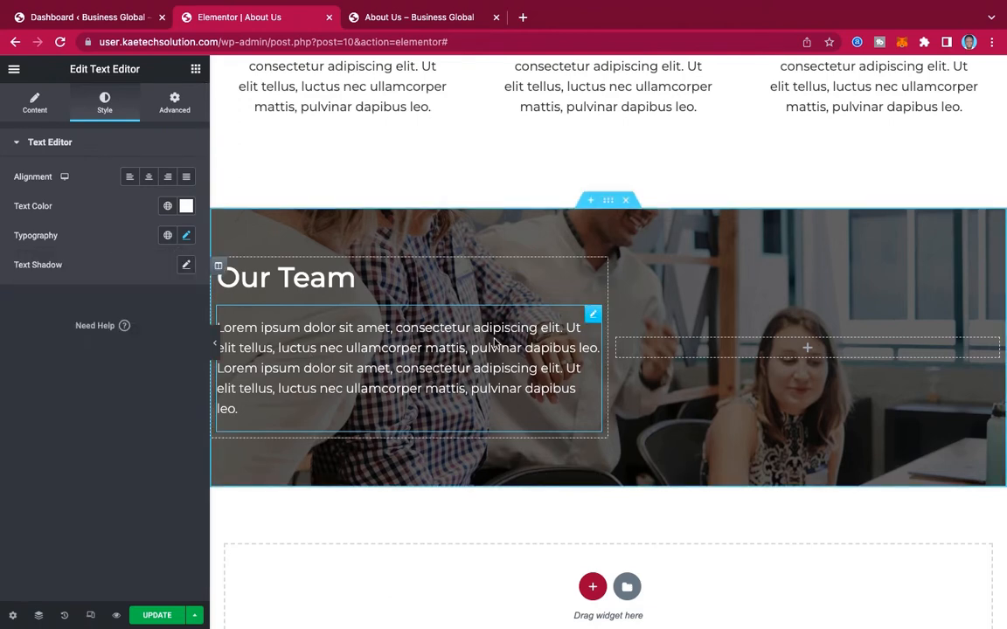
# Unlink the Our Team paragraph's margin values and set its top margin to -20 px.
pyautogui.click(172, 111)
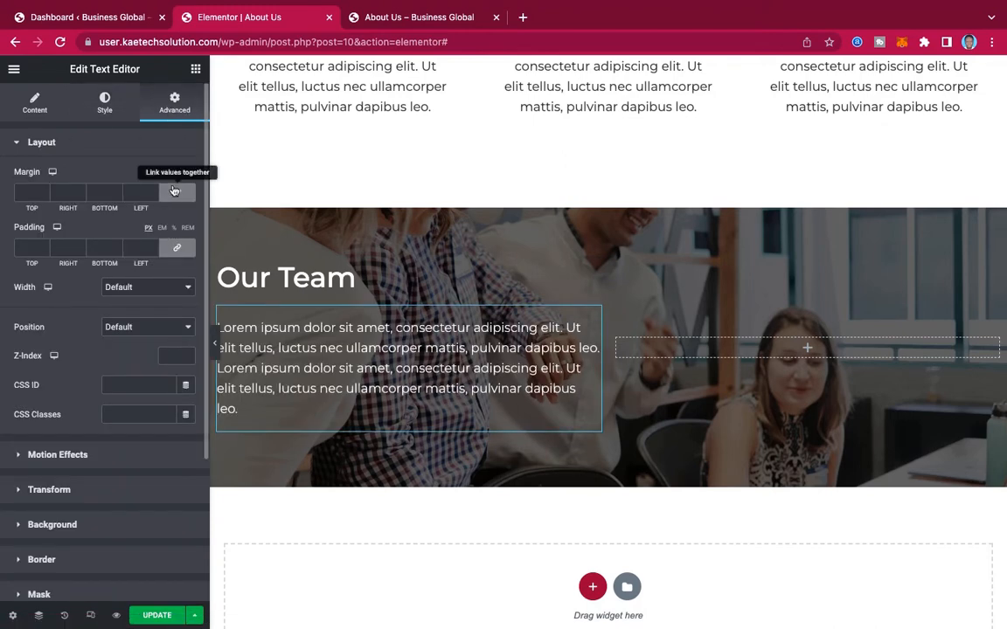
pyautogui.click(174, 193)
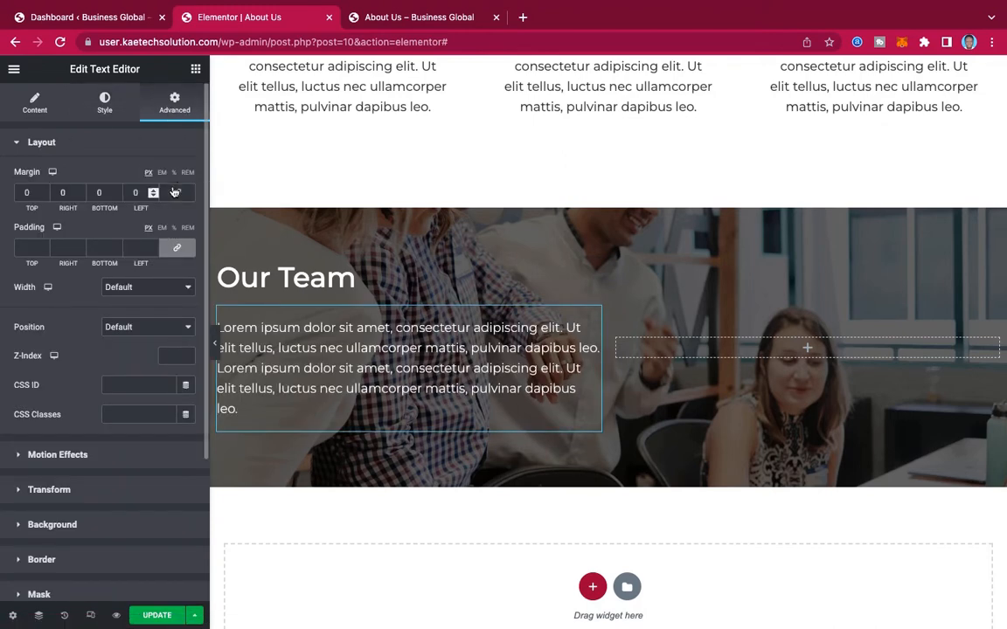
pyautogui.click(22, 199)
pyautogui.write('-2')
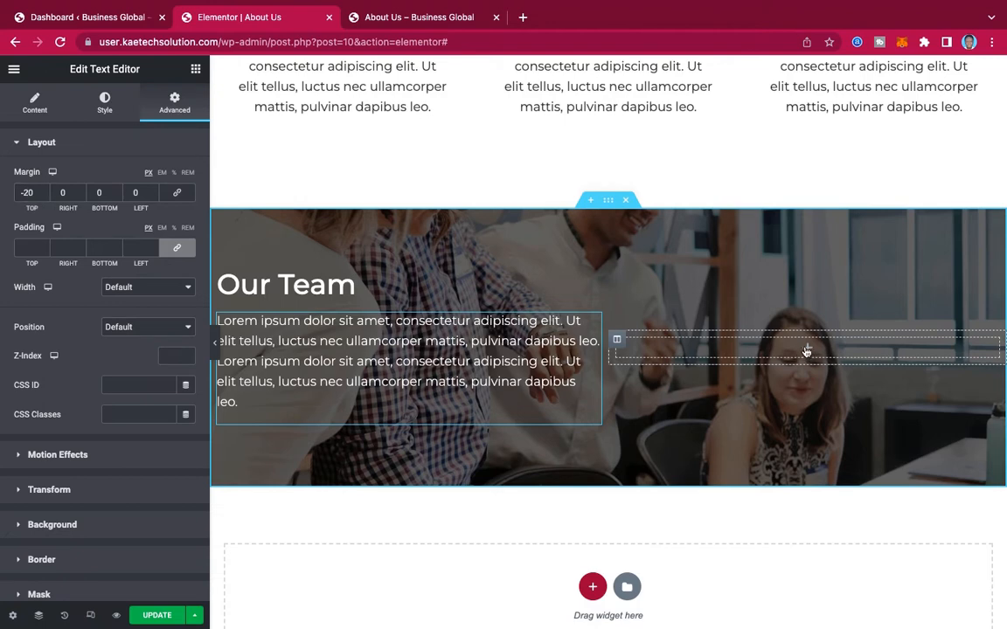
# Add an Image widget to the empty column beside the Our Team text and insert the library photo of five people seated outdoors.
pyautogui.click(806, 350)
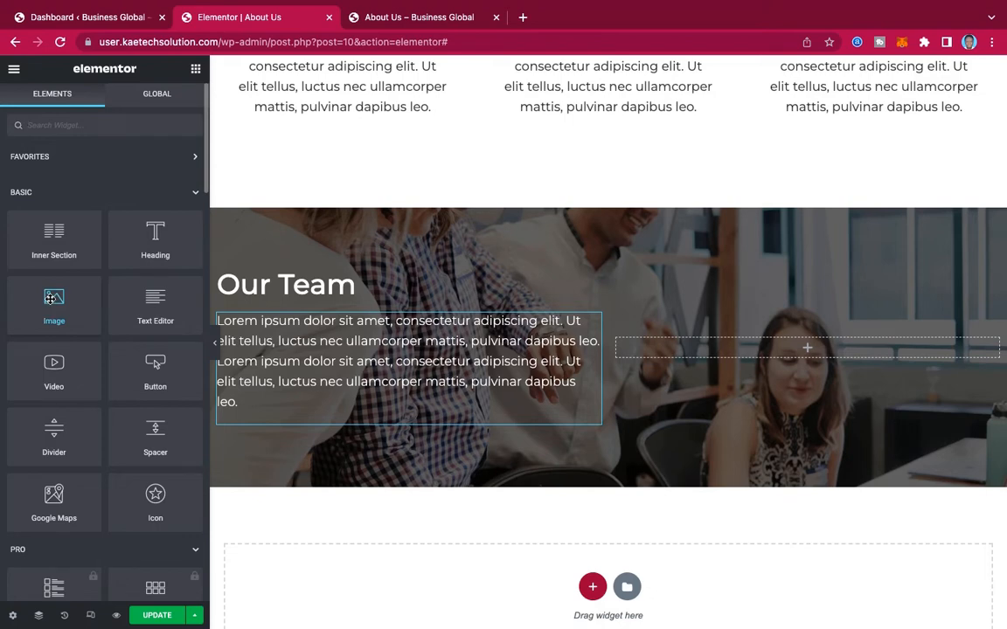
pyautogui.moveTo(50, 298); pyautogui.dragTo(812, 351)
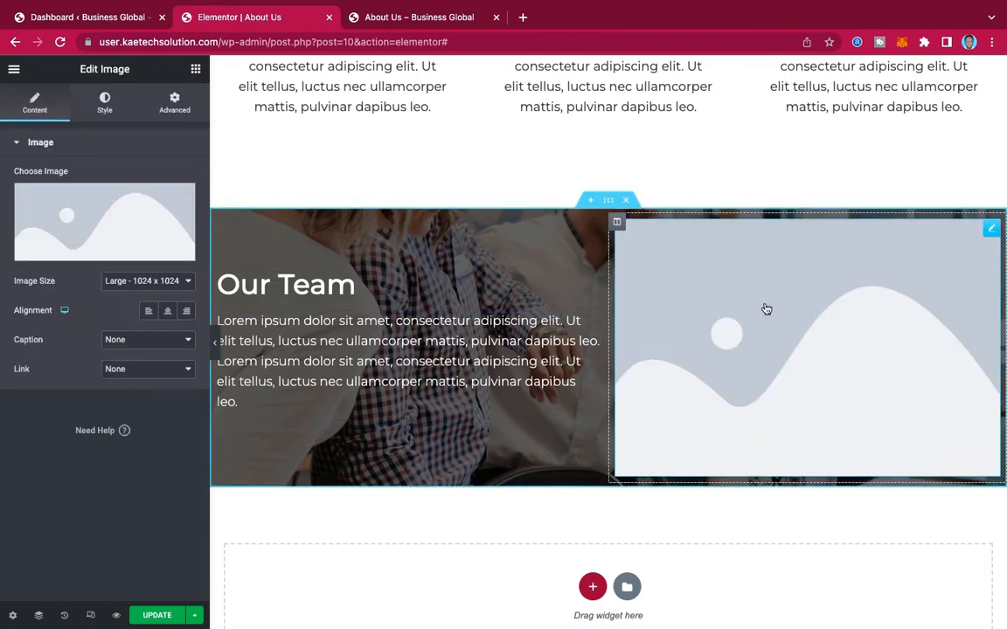
pyautogui.moveTo(72, 206)
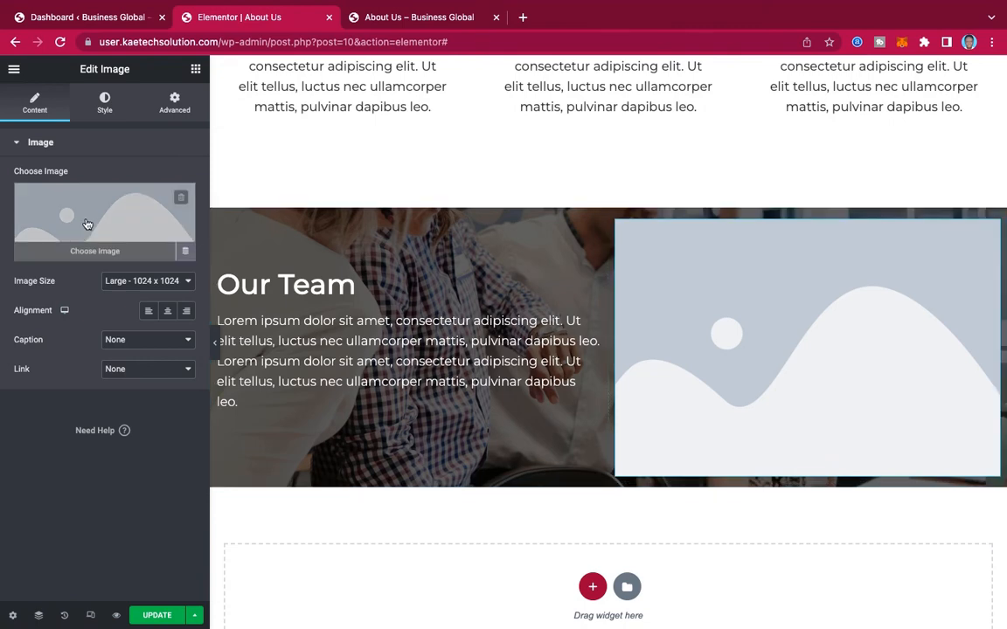
pyautogui.click(90, 218)
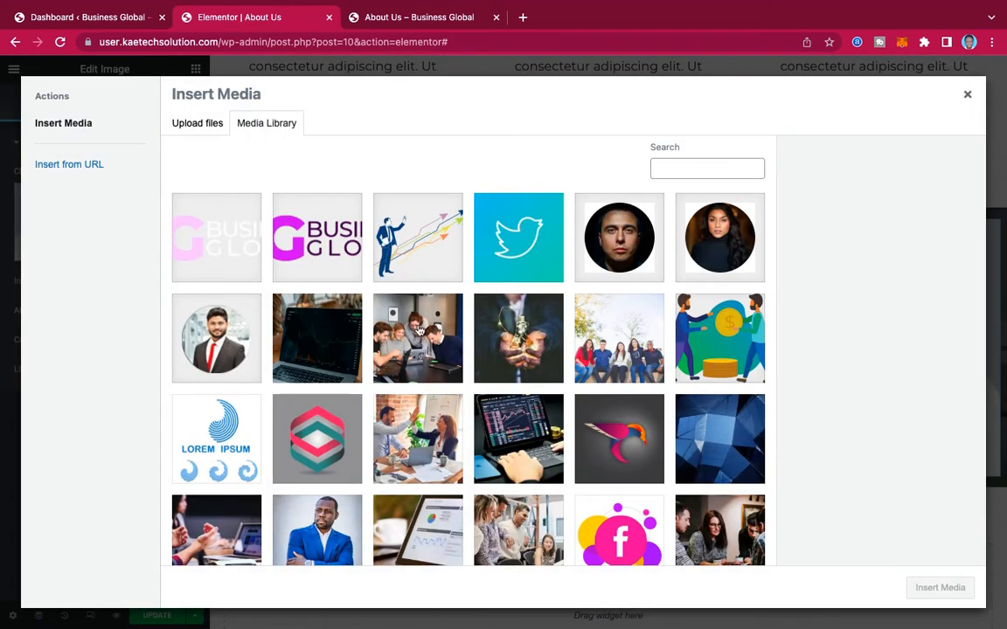
pyautogui.click(615, 335)
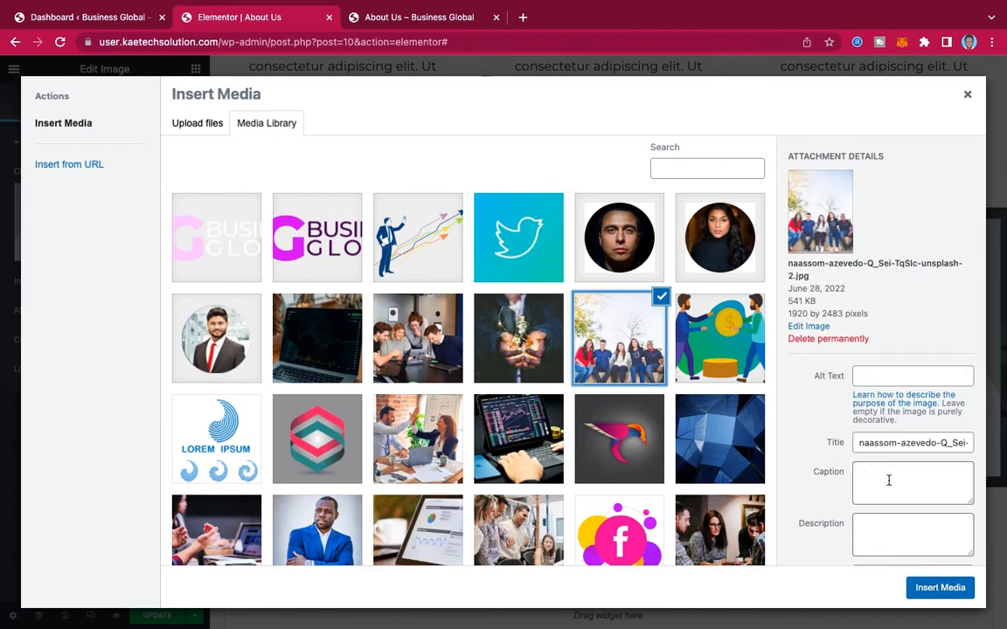
pyautogui.click(940, 588)
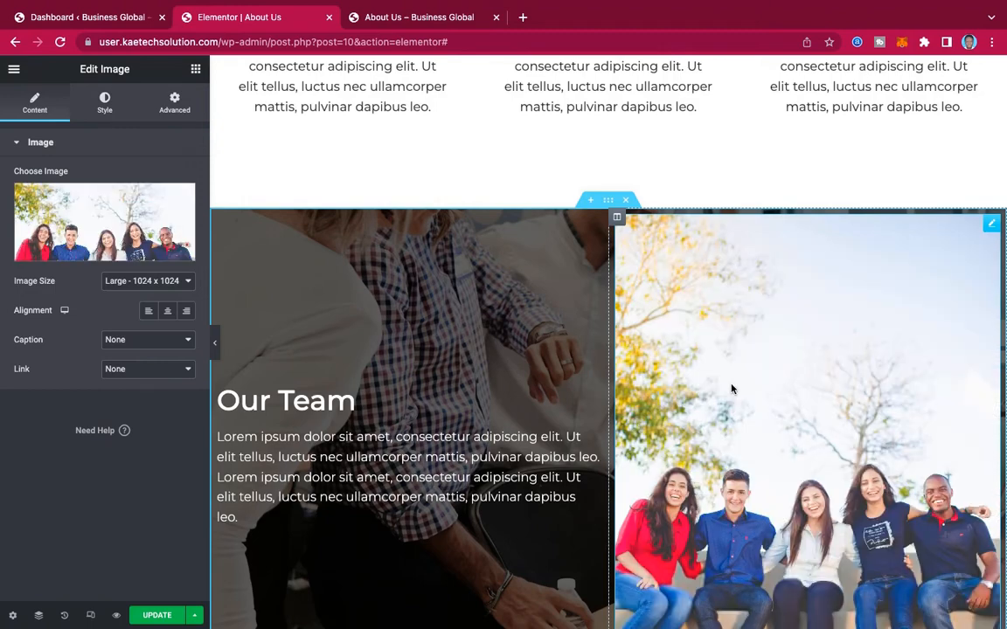
pyautogui.scroll(-3, 733, 389)
pyautogui.scroll(3, 732, 388)
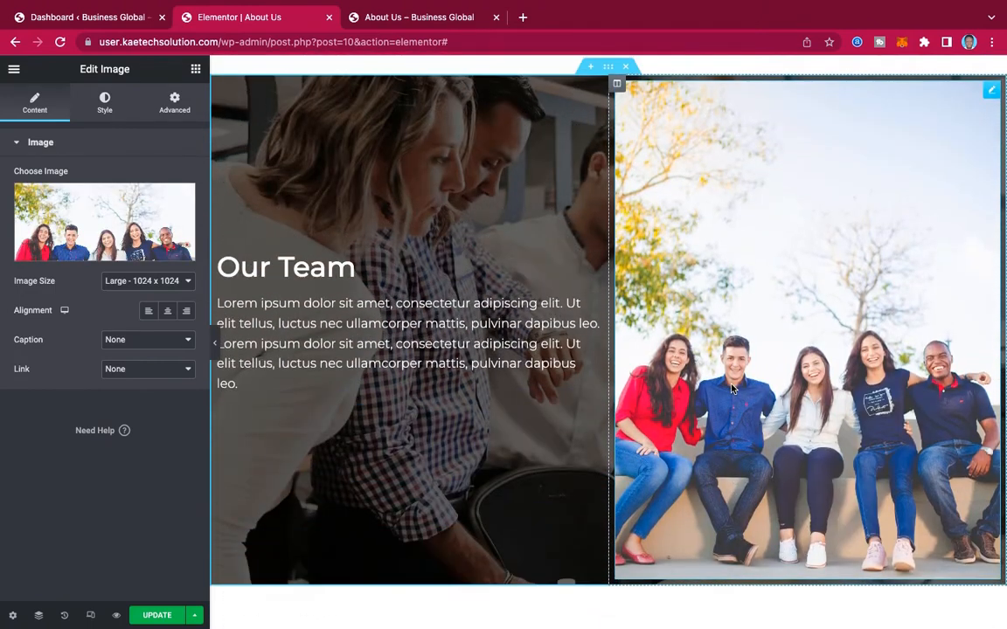
pyautogui.scroll(-1, 733, 389)
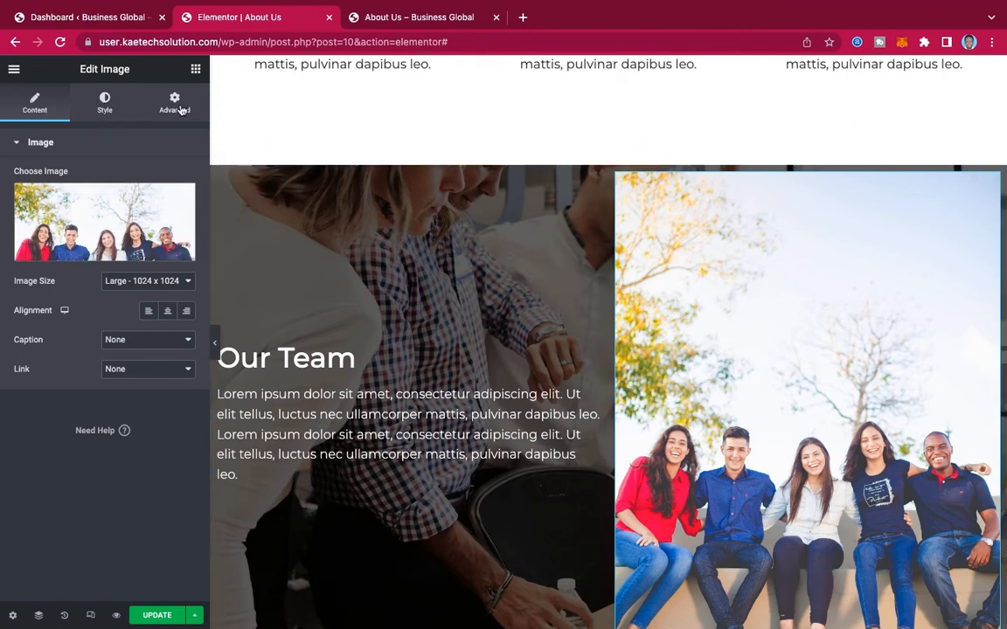
# Open the team photo's style settings and review the page from the ABOUT BG banner down to the Our Team section.
pyautogui.click(106, 103)
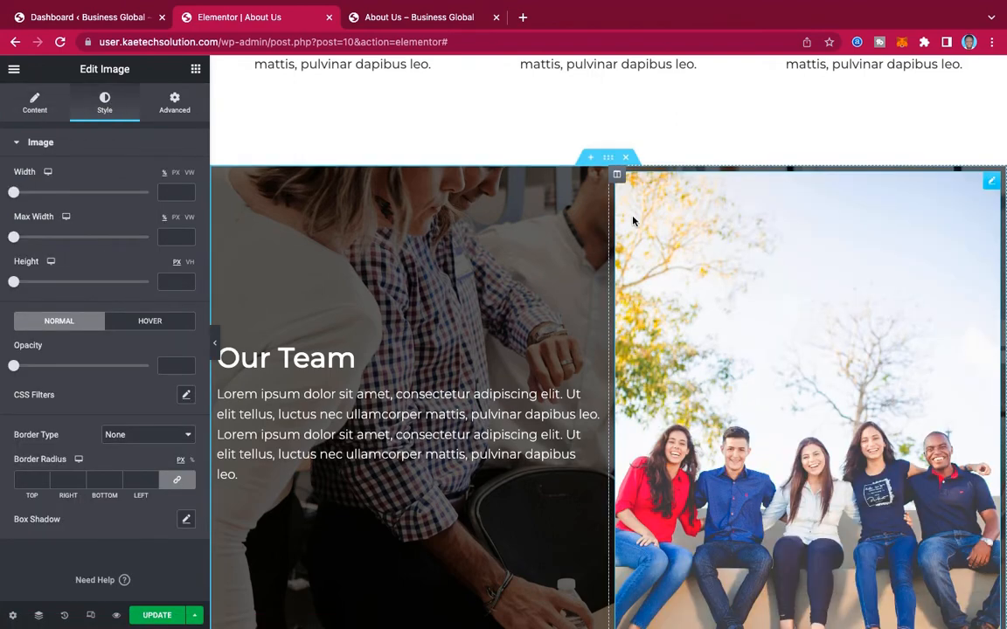
pyautogui.scroll(10, 259, 256)
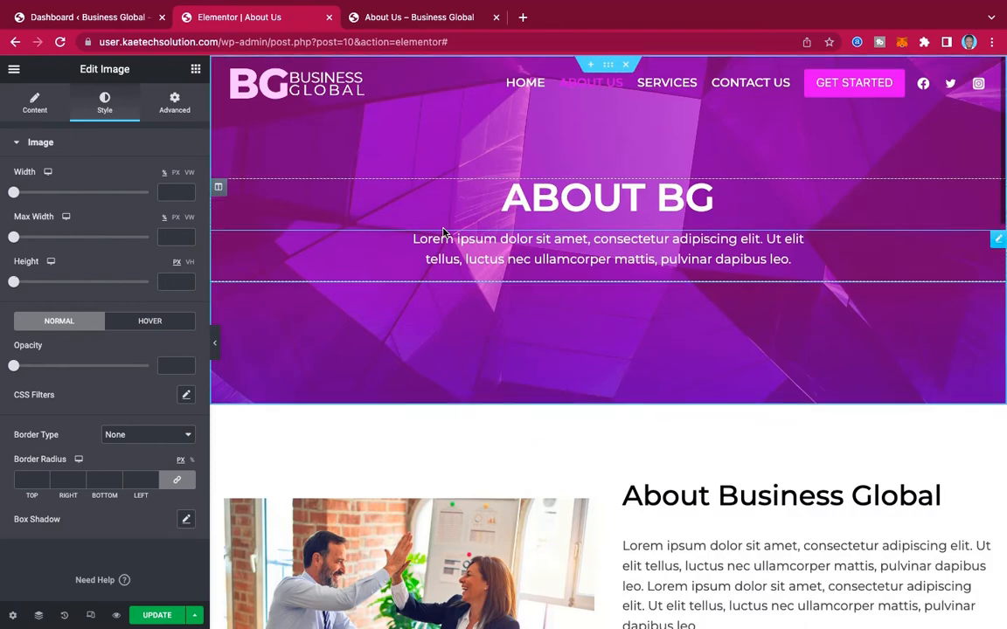
pyautogui.scroll(-6, 443, 233)
pyautogui.scroll(-1, 444, 233)
pyautogui.scroll(-4, 443, 233)
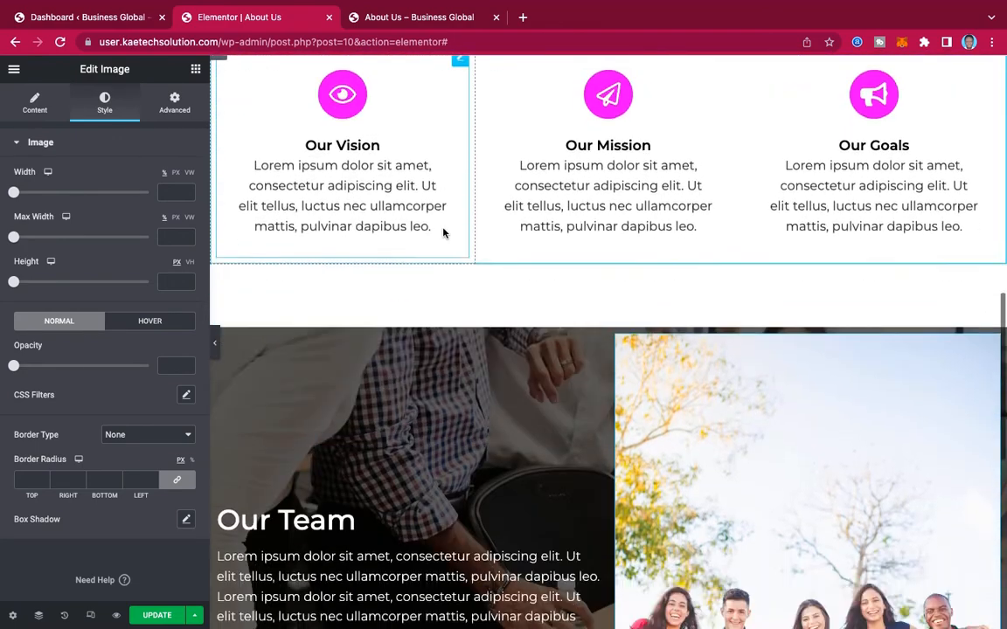
pyautogui.scroll(1, 443, 232)
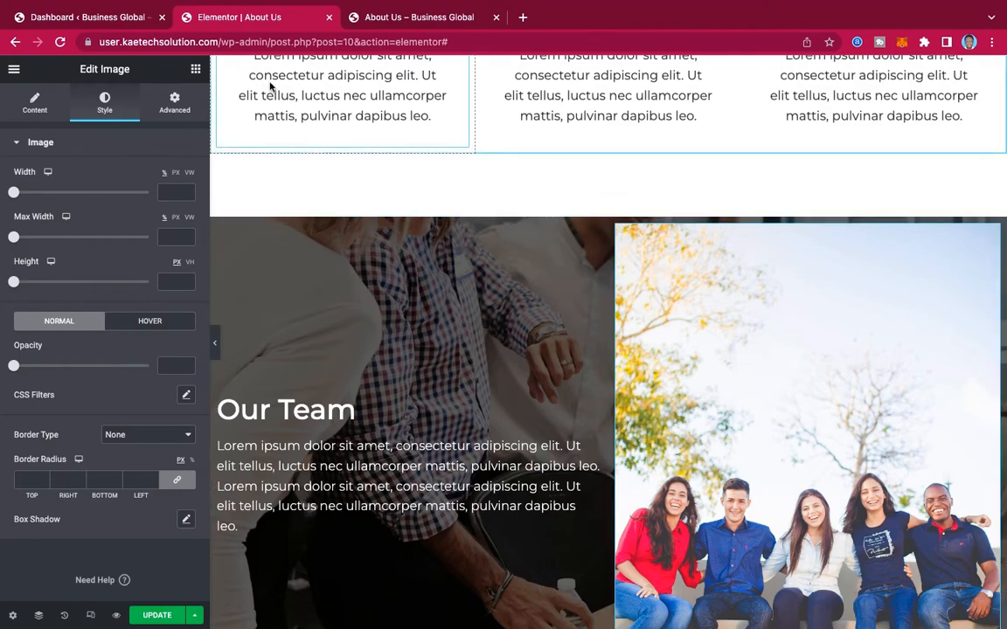
pyautogui.scroll(10, 333, 142)
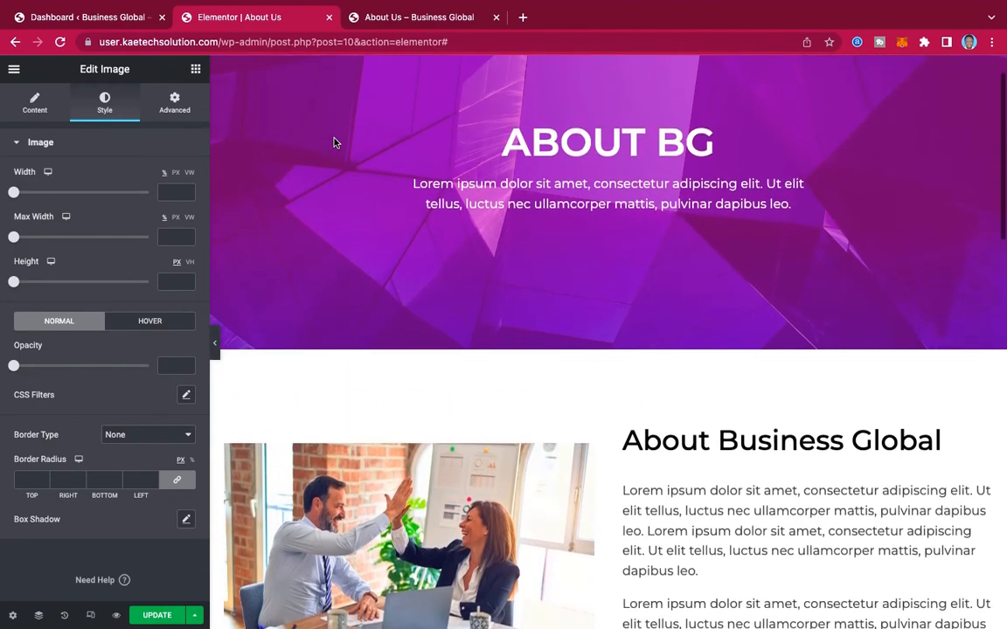
pyautogui.scroll(-10, 333, 142)
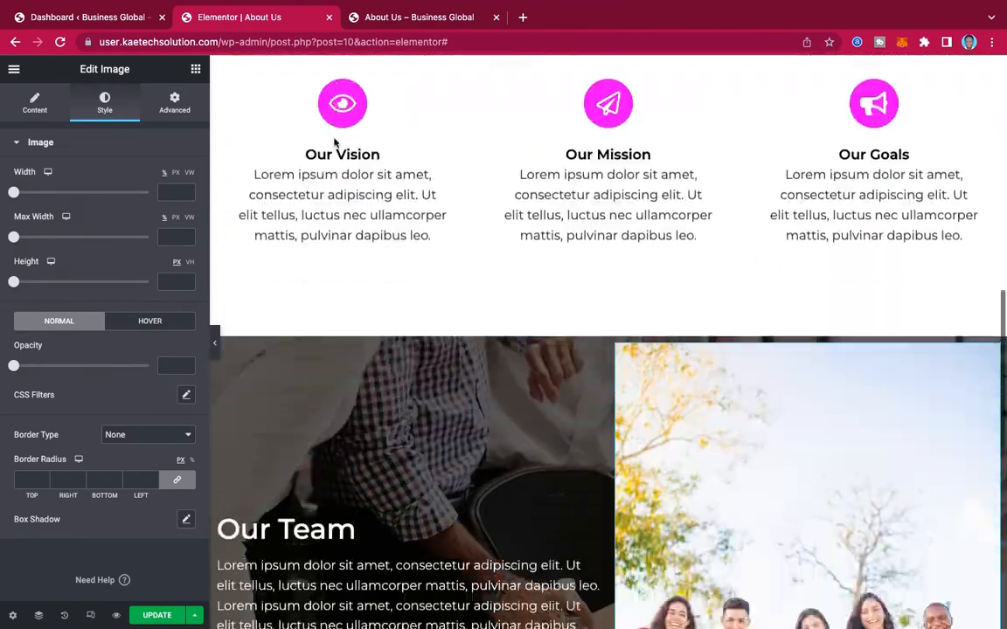
pyautogui.scroll(-1, 333, 141)
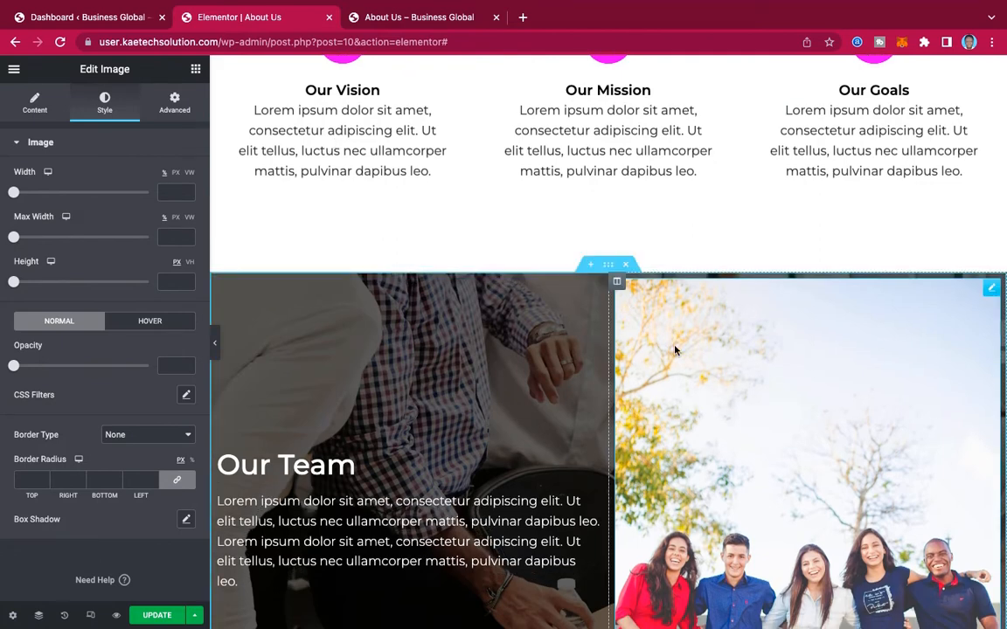
pyautogui.scroll(-2, 674, 350)
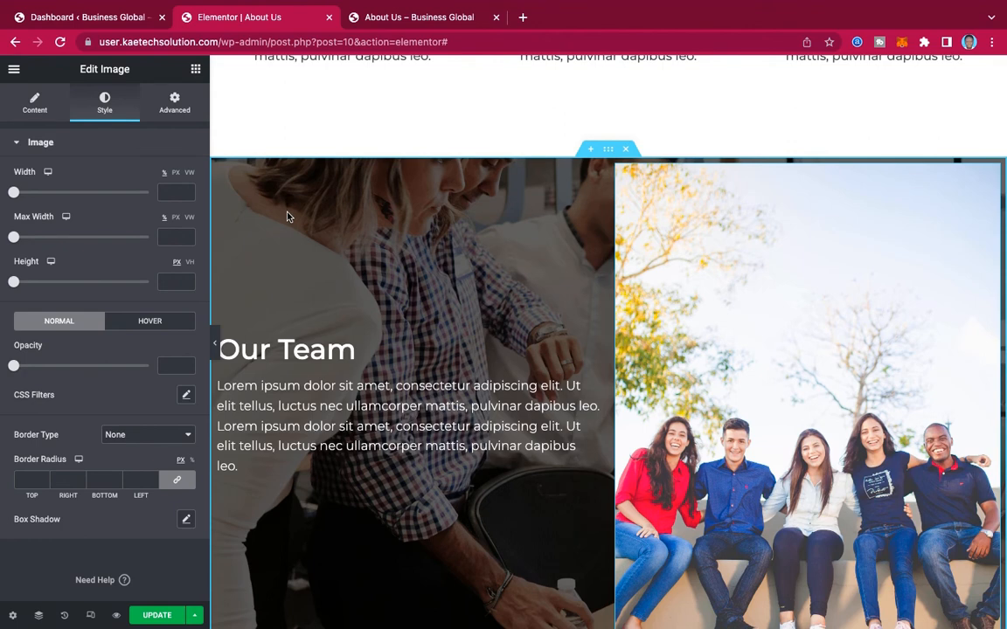
# Set the team photo's width to 66%.
pyautogui.scroll(-2, 287, 216)
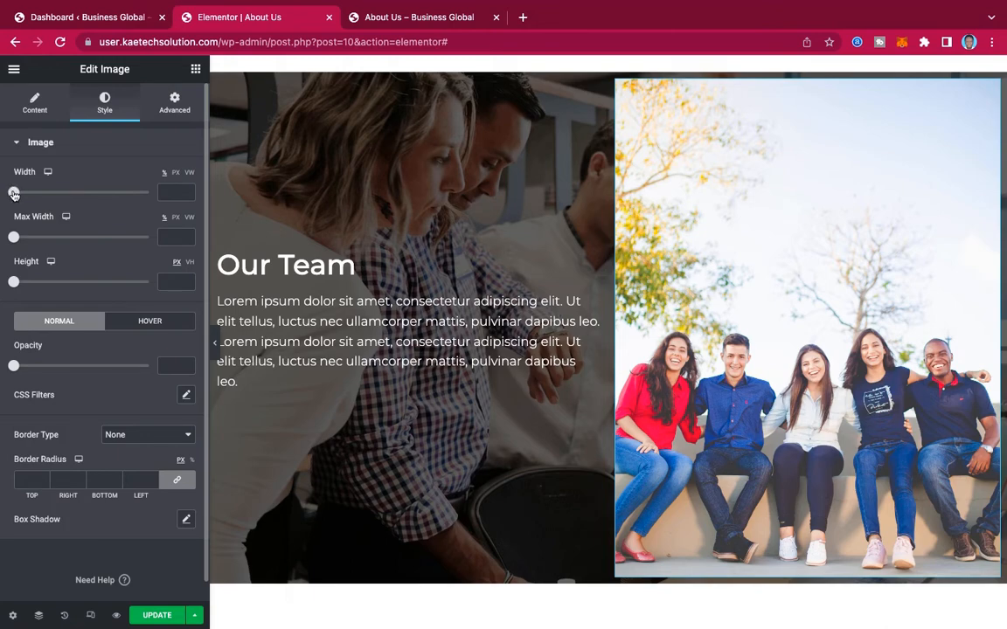
pyautogui.moveTo(14, 194); pyautogui.dragTo(102, 194)
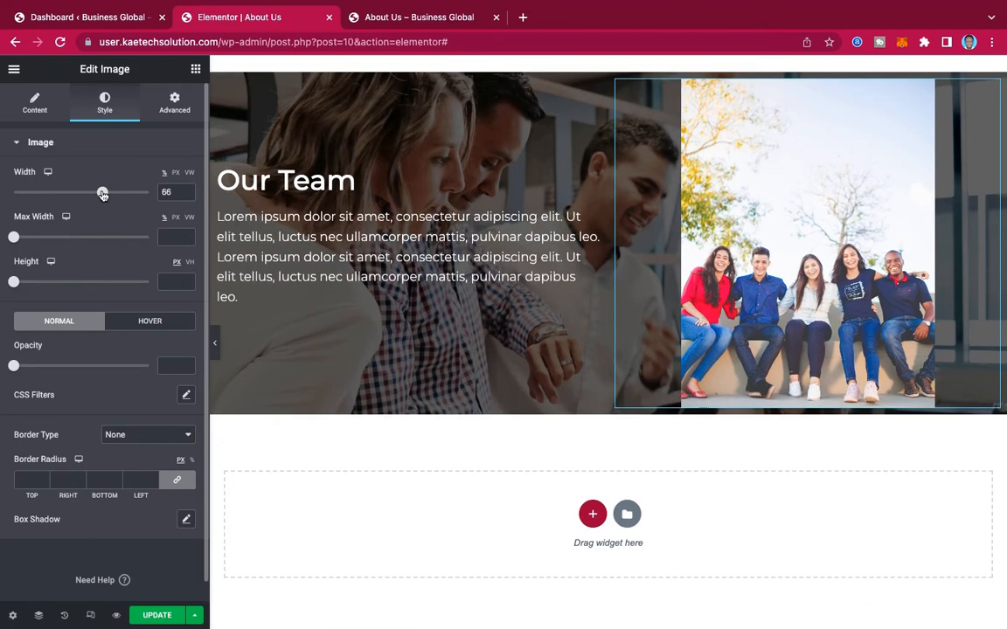
# Set the Our Team image's width to 70% and its border type to Solid.
pyautogui.doubleClick(166, 193)
pyautogui.write('70')
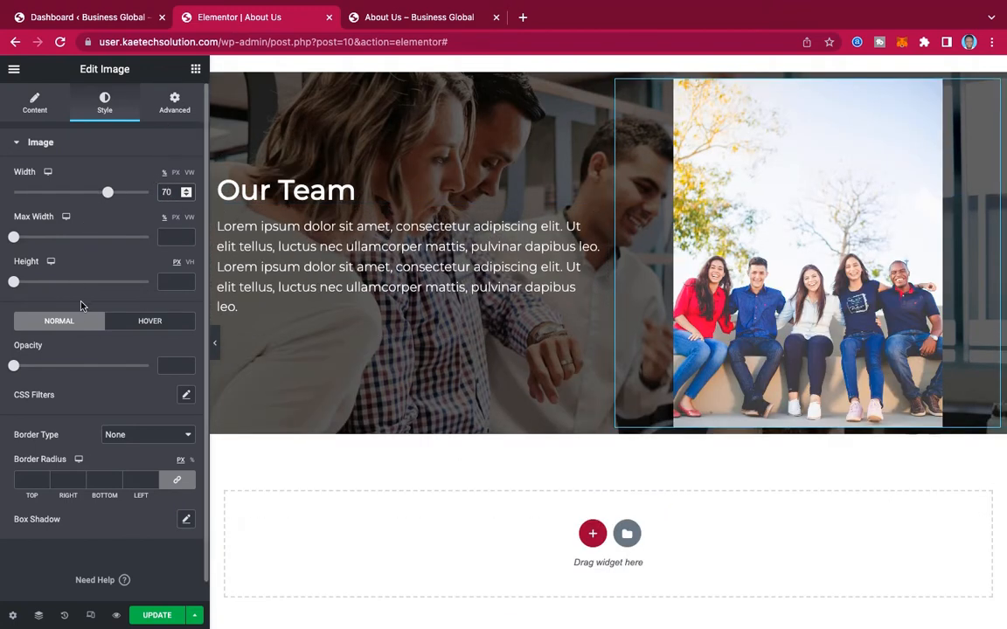
pyautogui.scroll(-1, 75, 409)
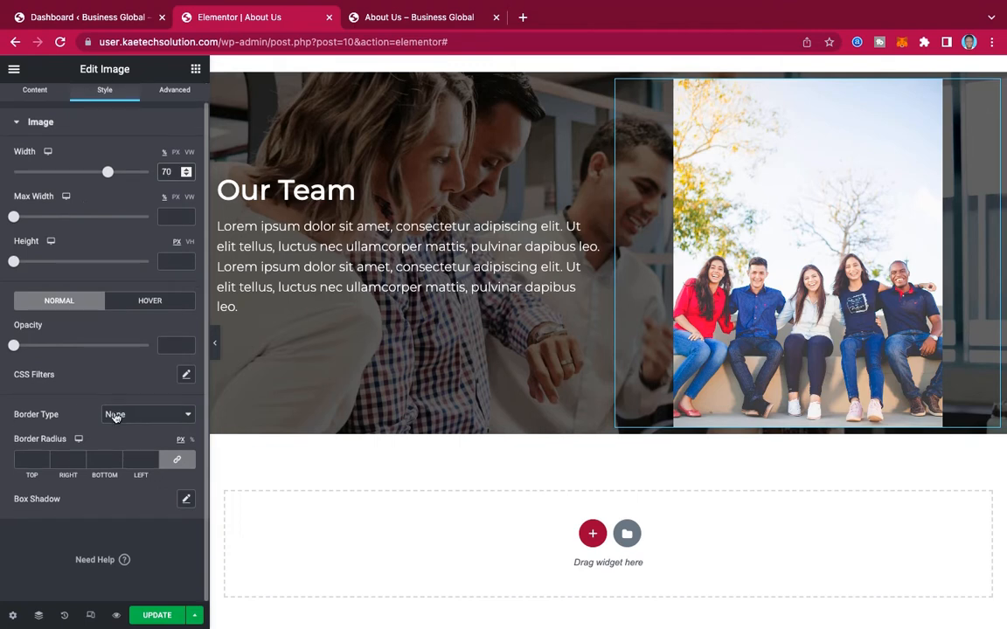
pyautogui.click(118, 414)
pyautogui.click(121, 429)
pyautogui.scroll(-3, 103, 458)
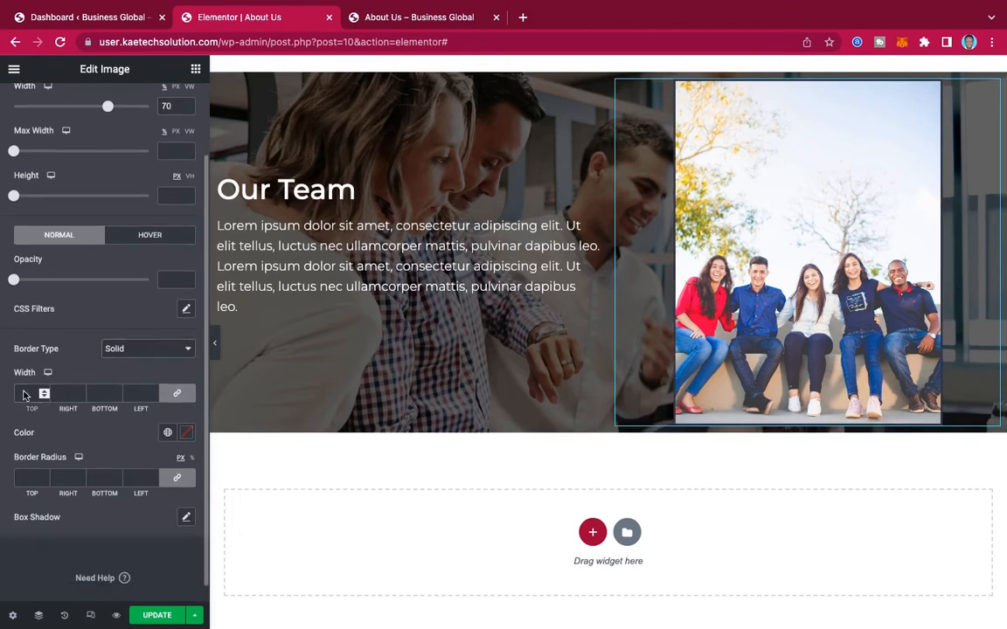
# Set the image's border width to 8 px on all four sides.
pyautogui.click(25, 395)
pyautogui.write('5')
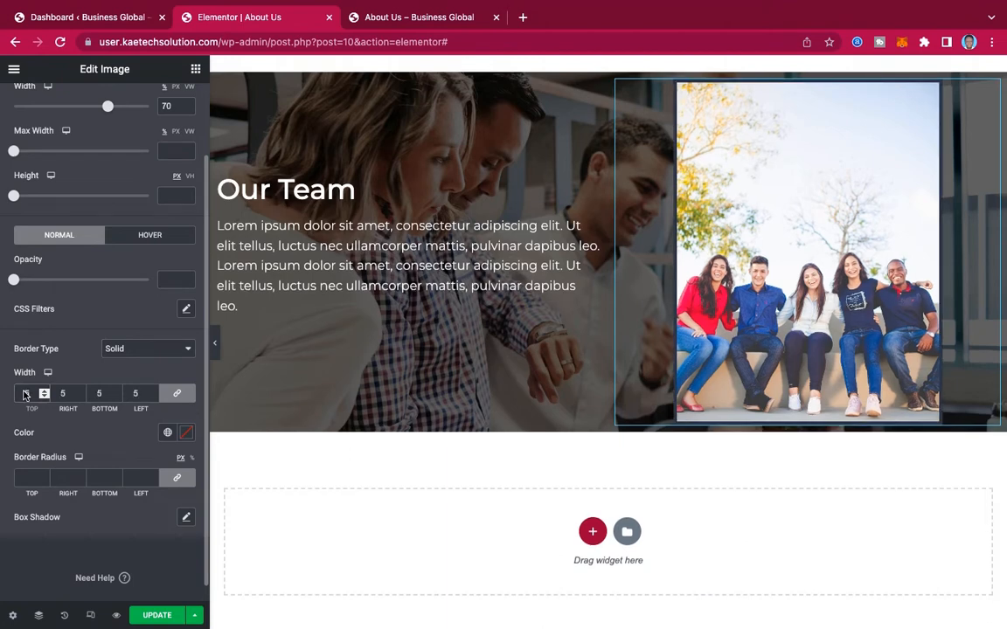
pyautogui.moveTo(27, 394); pyautogui.dragTo(20, 396)
pyautogui.write('8')
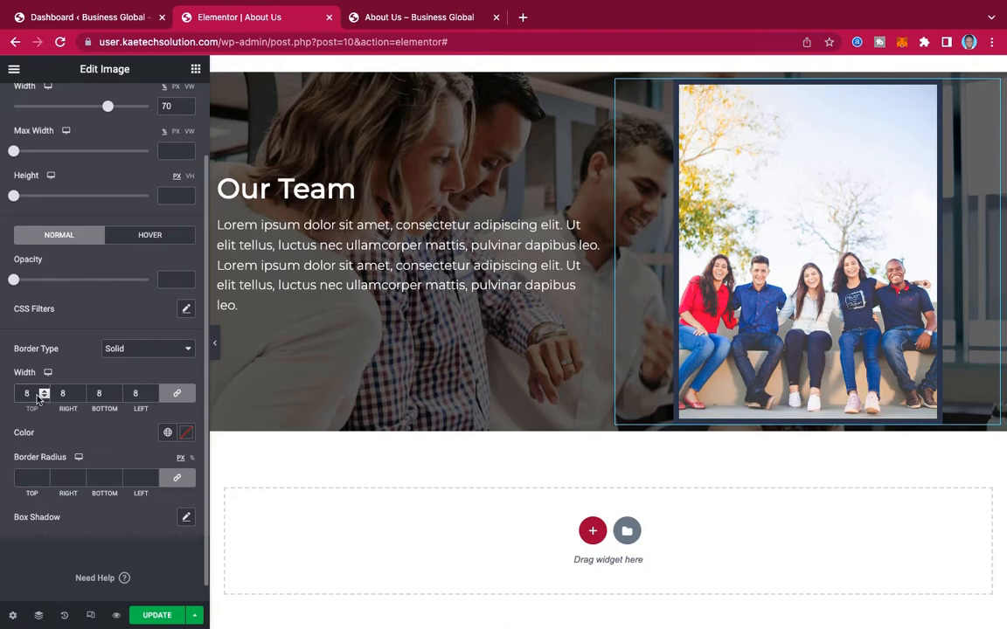
# Colour the image border white (#FFFFFF) and set its border radius to 20 px on all corners.
pyautogui.click(186, 433)
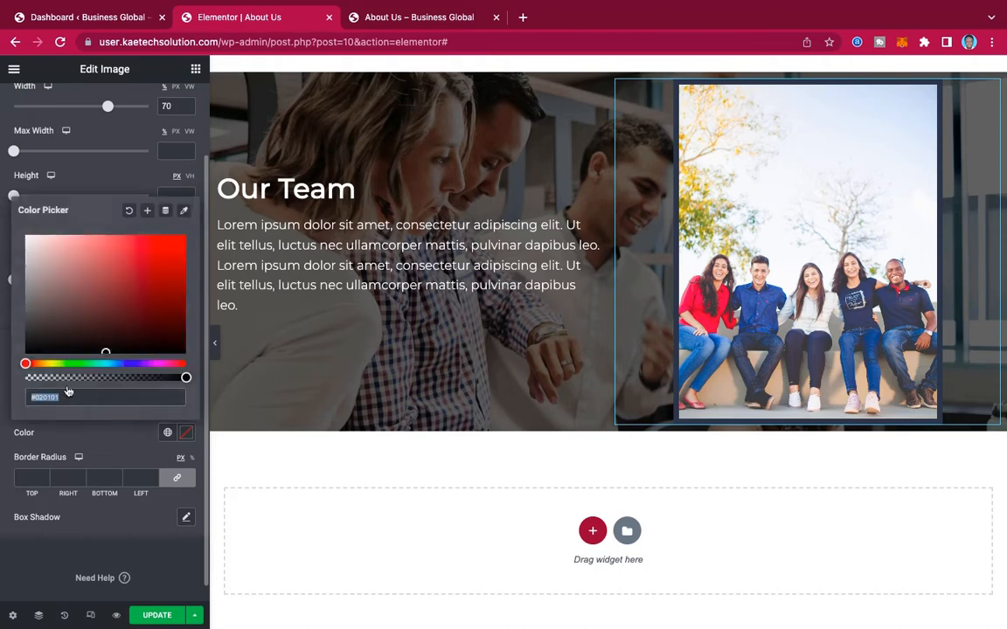
pyautogui.click(29, 244)
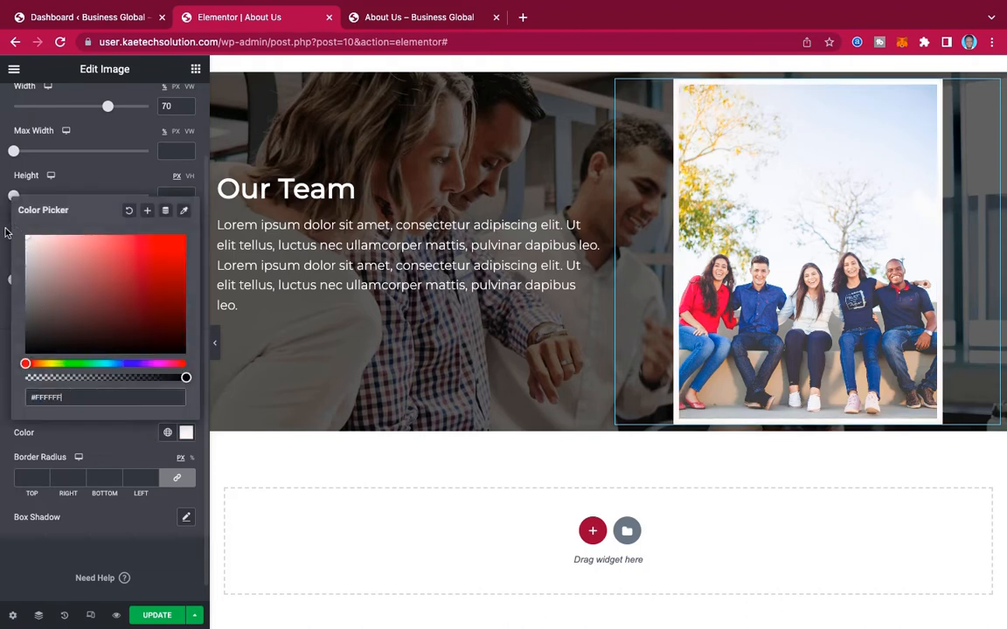
pyautogui.click(36, 461)
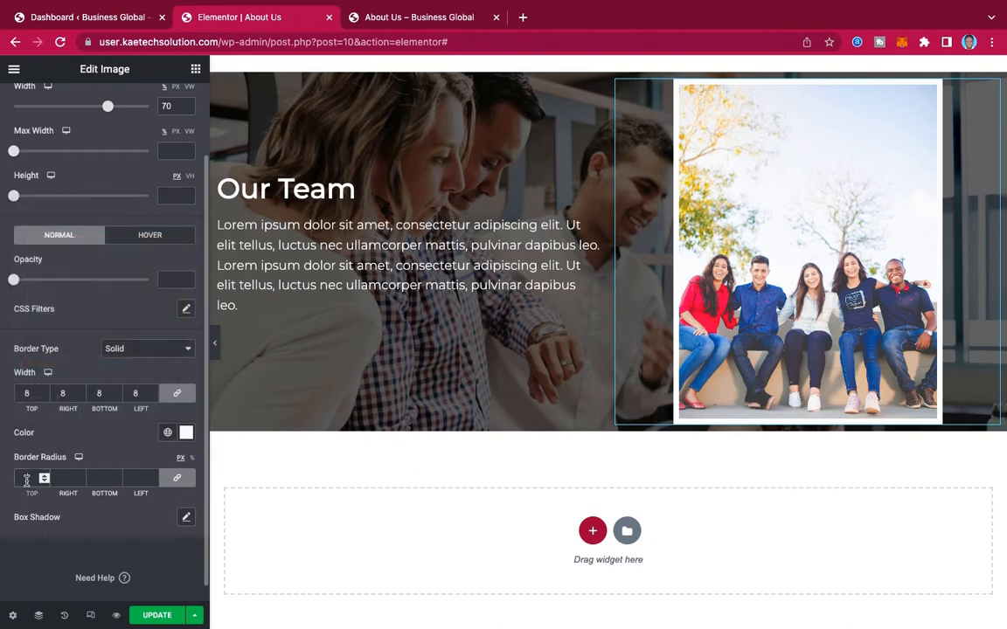
pyautogui.click(26, 478)
pyautogui.write('20')
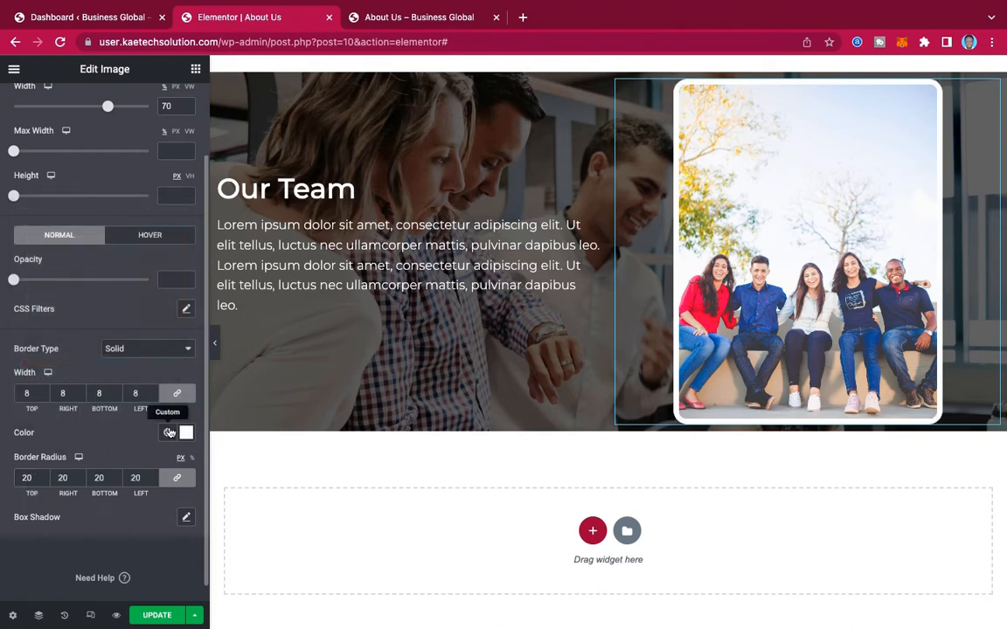
# Give the image a box shadow in rgba(0, 0, 0, 0.65) and slightly increase the shadow's blur.
pyautogui.click(187, 518)
pyautogui.scroll(-3, 136, 517)
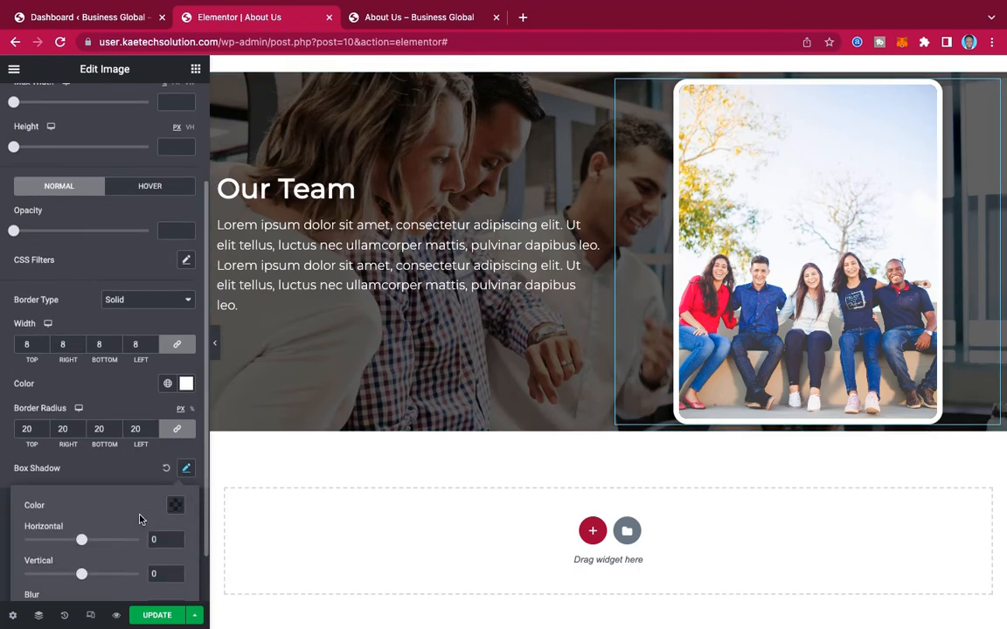
pyautogui.click(176, 444)
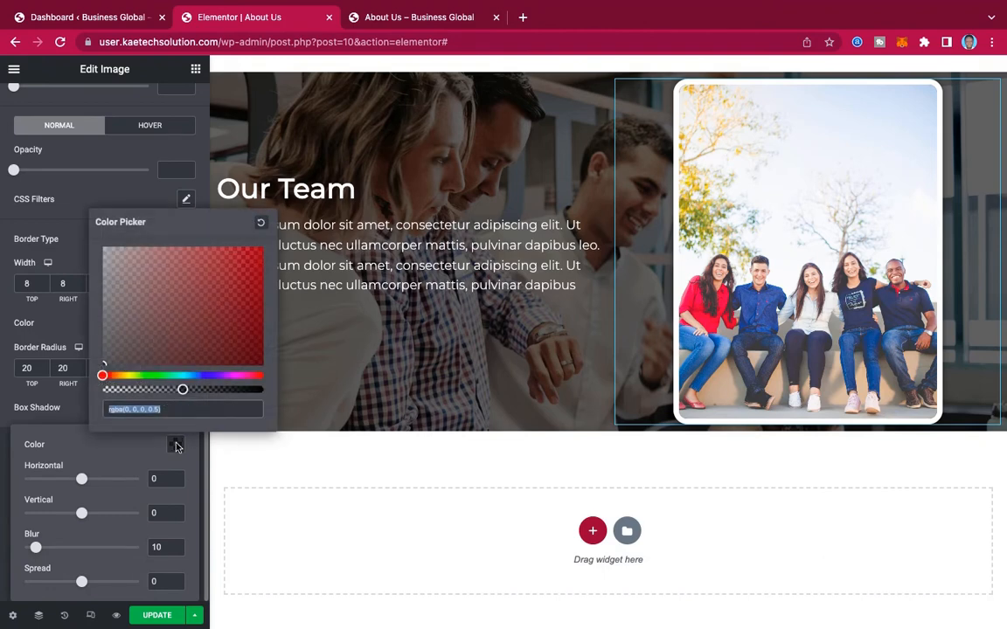
pyautogui.moveTo(183, 391); pyautogui.dragTo(207, 390)
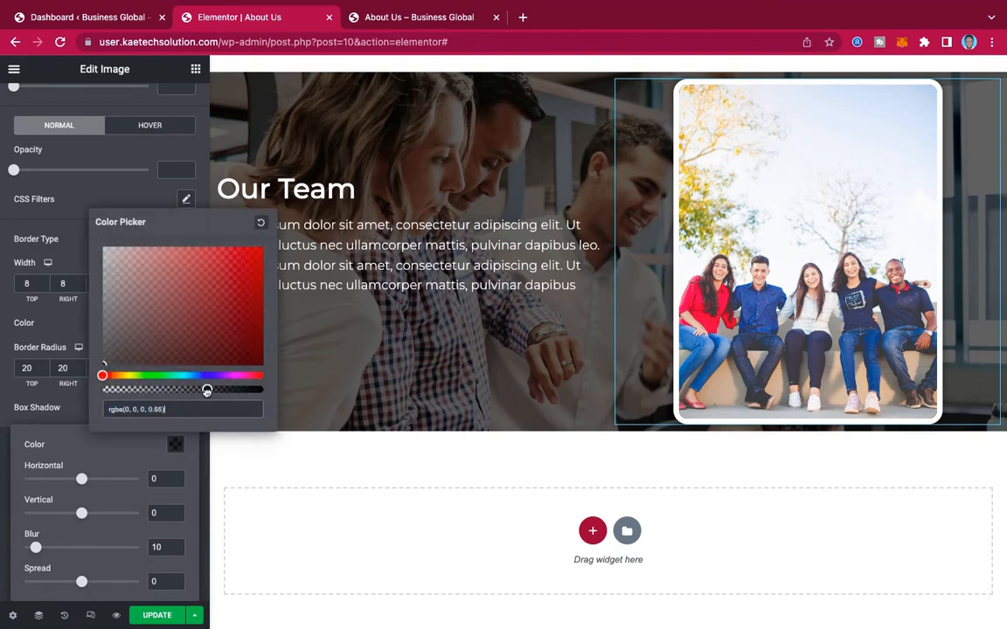
pyautogui.click(67, 368)
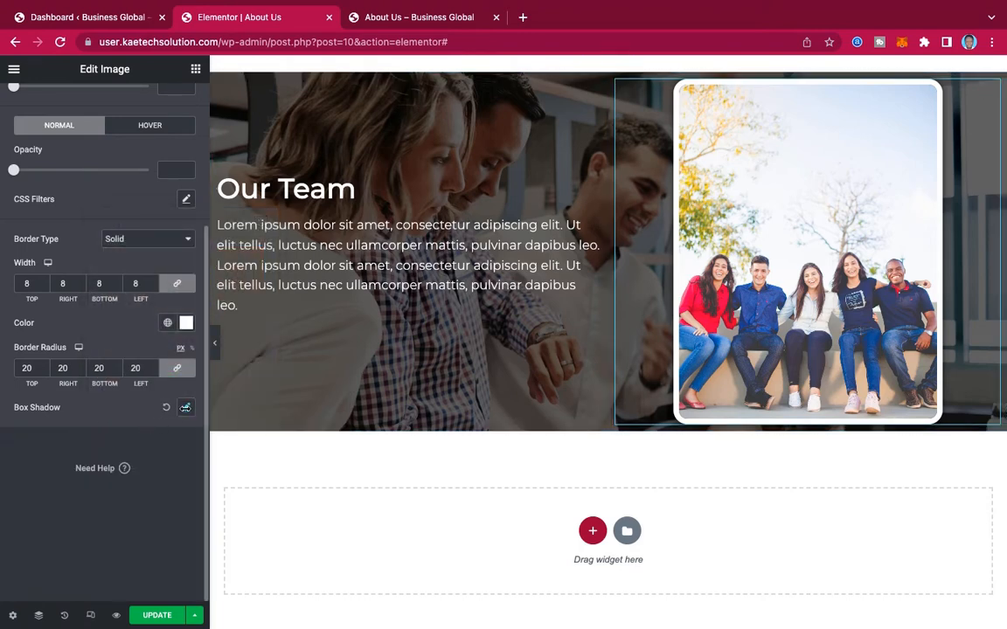
pyautogui.click(185, 407)
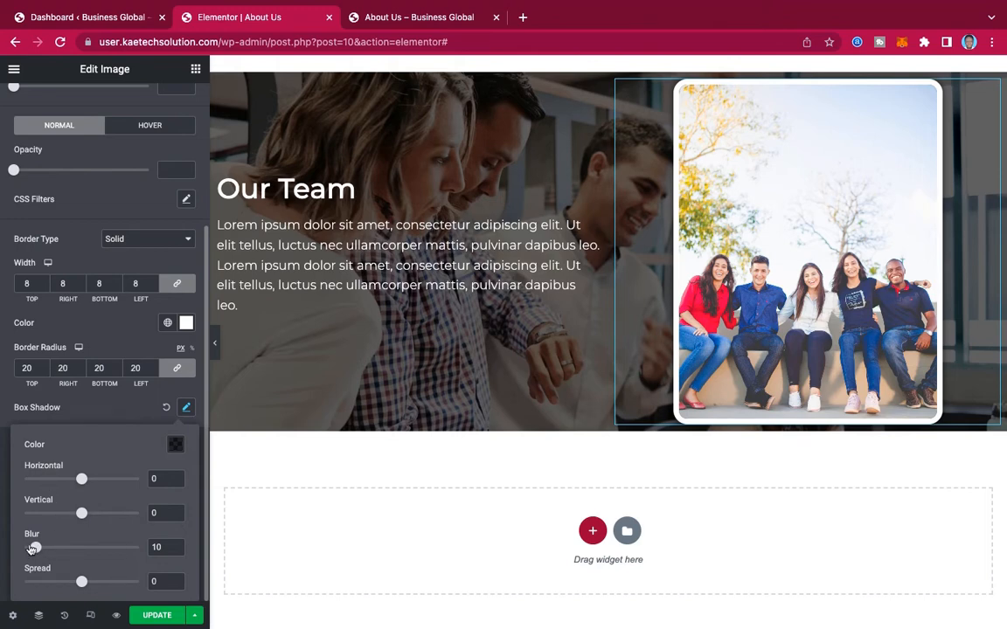
pyautogui.moveTo(35, 547); pyautogui.dragTo(40, 548)
pyautogui.click(122, 410)
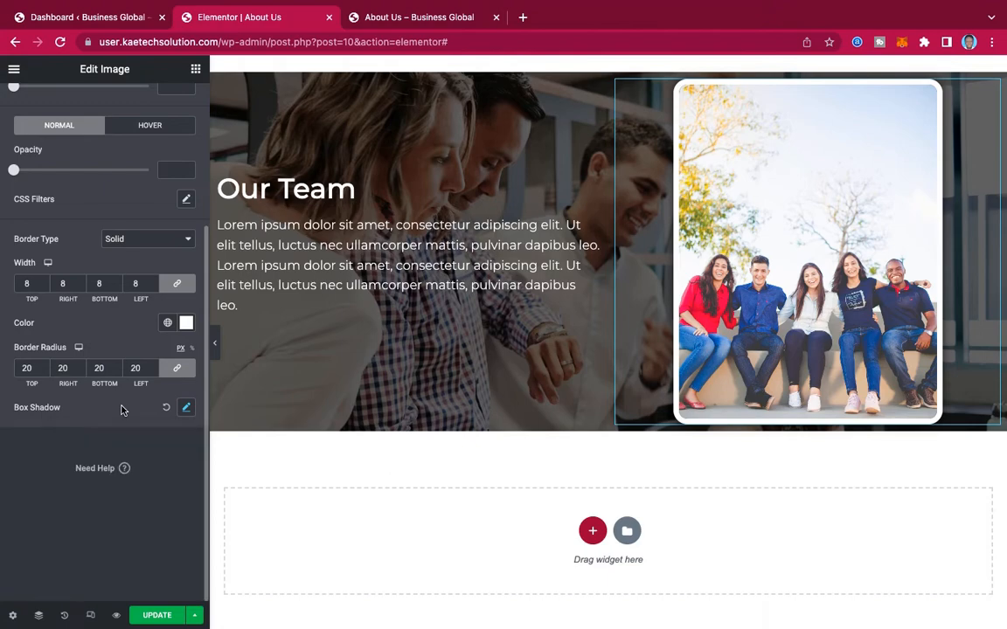
# Compare the edited team image with the Our Team section on the reference About Us page.
pyautogui.scroll(2, 856, 248)
pyautogui.scroll(2, 856, 248)
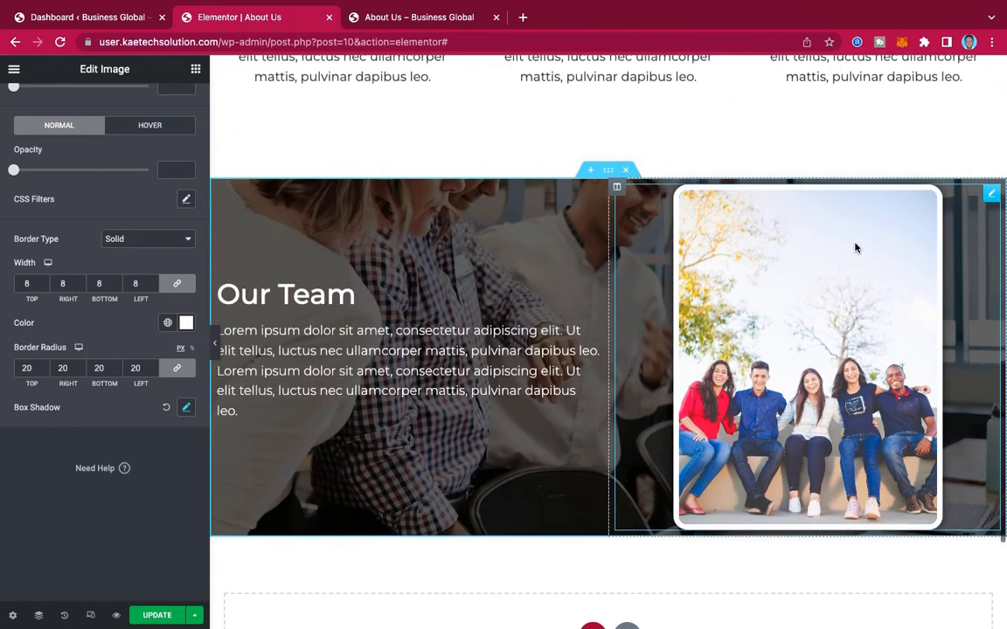
pyautogui.click(434, 23)
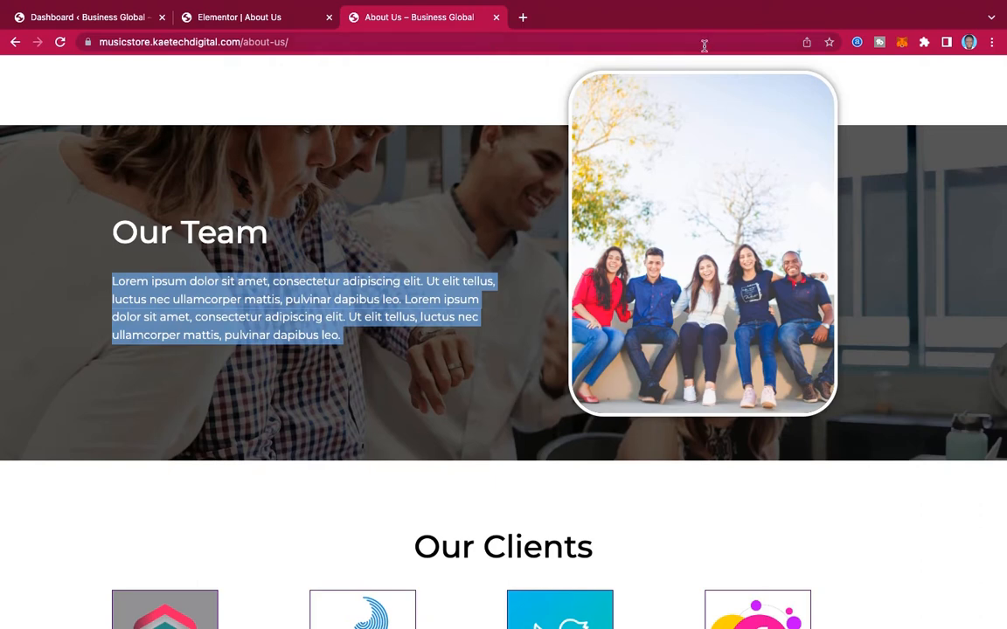
pyautogui.click(296, 21)
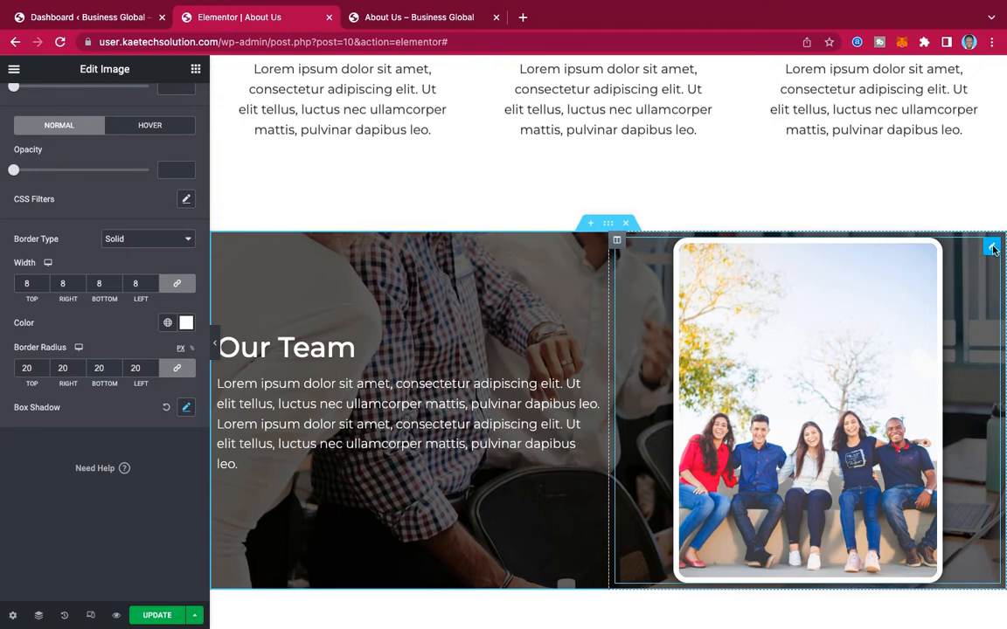
# Unlink the team image's margins and set its top margin to -120 px.
pyautogui.scroll(4, 50, 261)
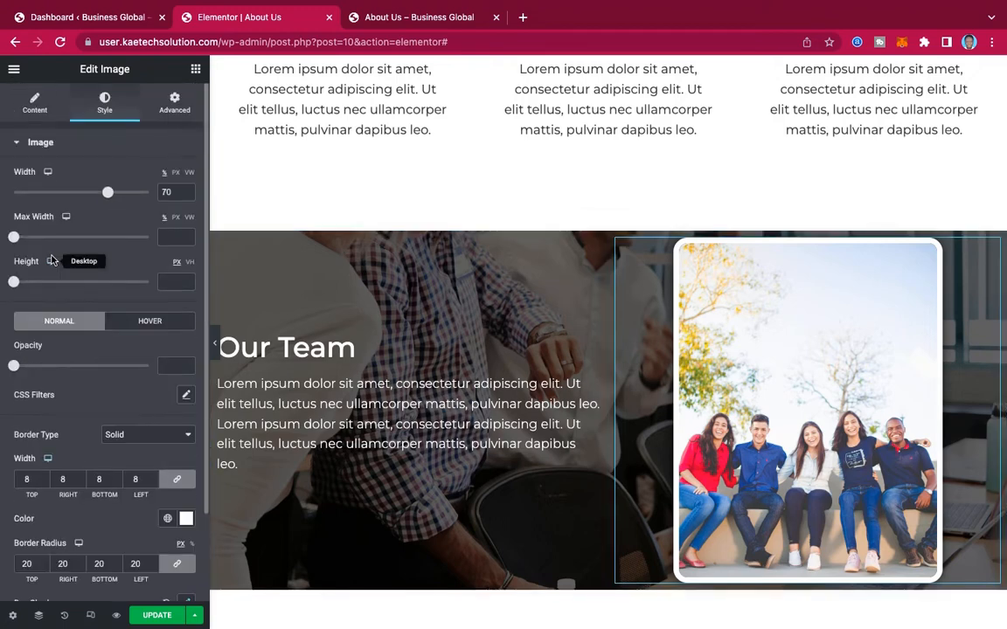
pyautogui.click(175, 105)
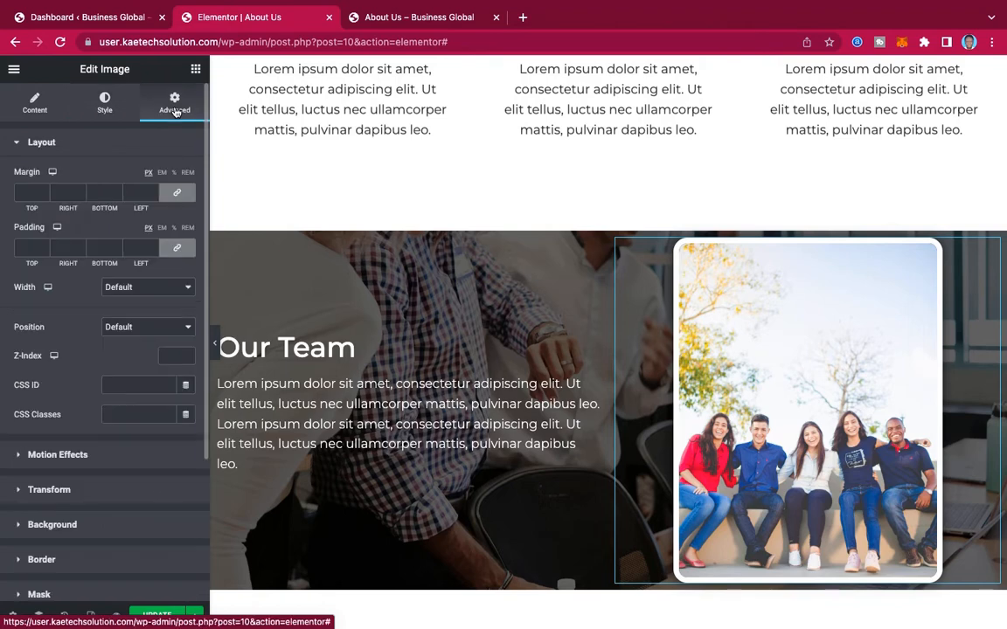
pyautogui.click(177, 194)
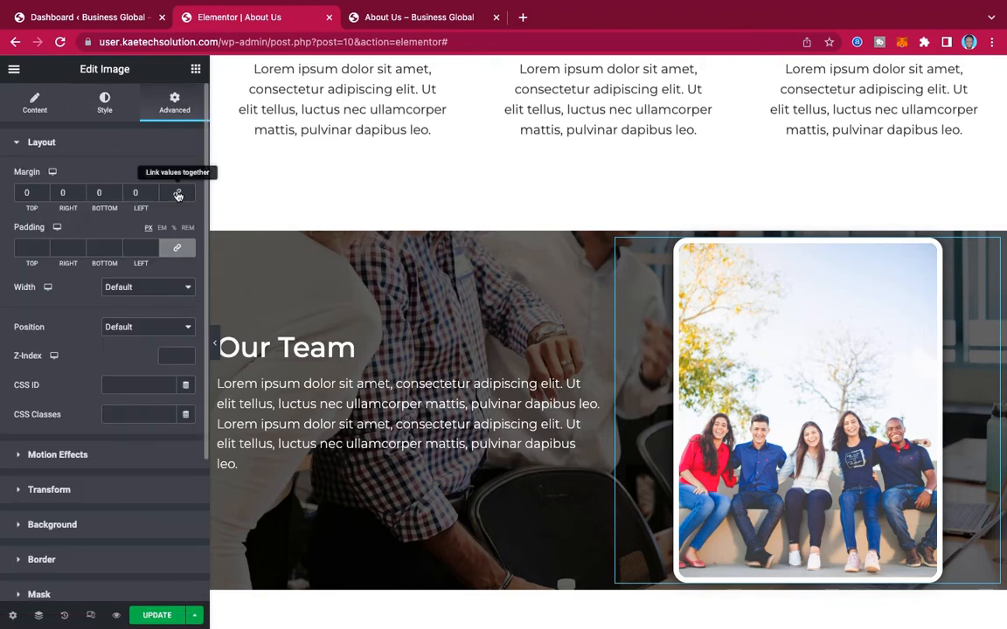
pyautogui.click(22, 197)
pyautogui.write('-8')
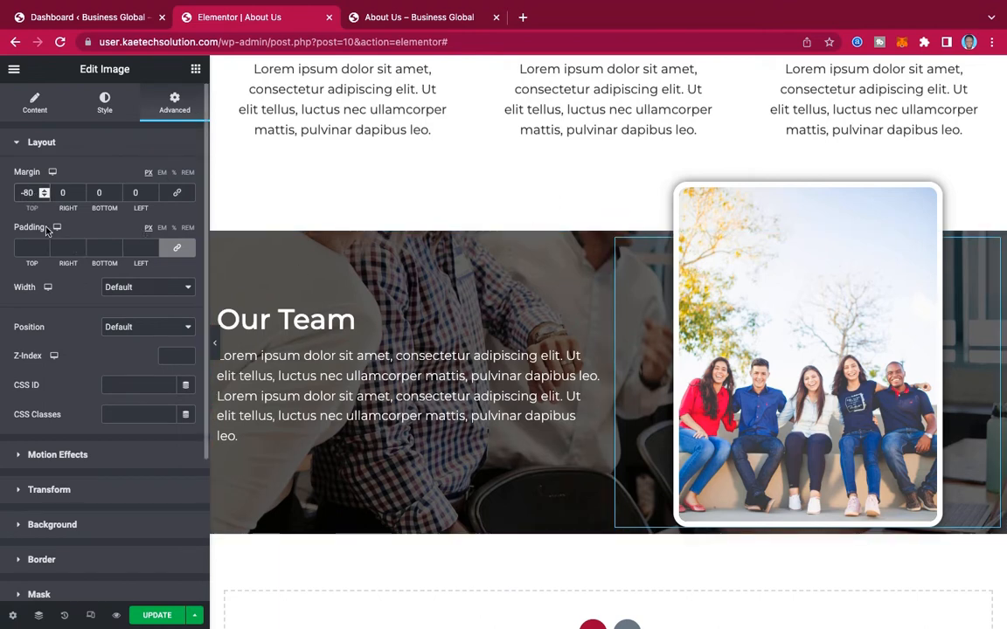
pyautogui.press('BackSpace')
pyautogui.write('12')
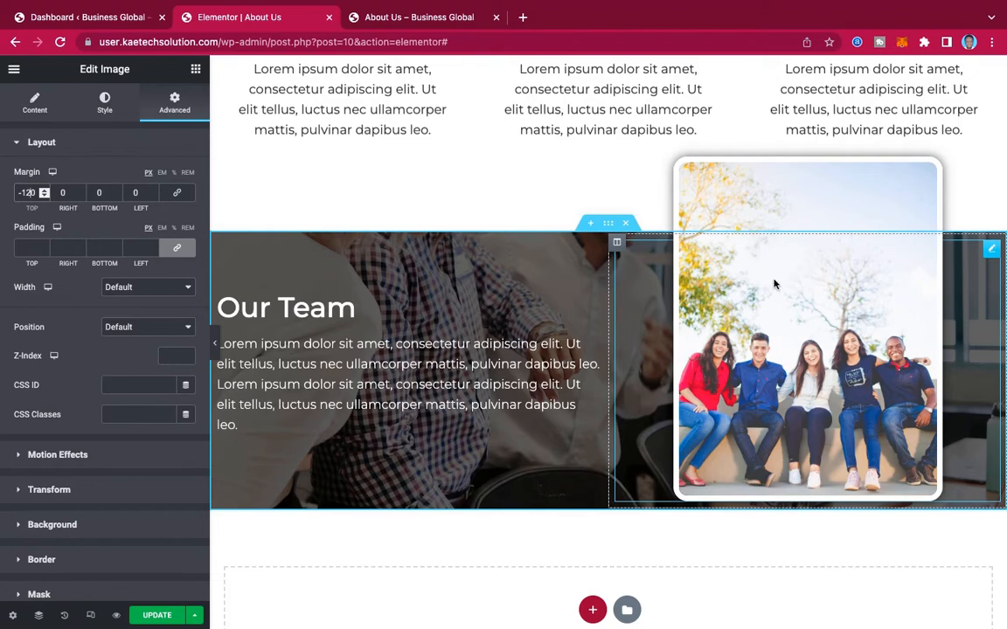
# Set the Our Team section's top and bottom margins to 90 px.
pyautogui.scroll(-3, 774, 282)
pyautogui.scroll(4, 775, 283)
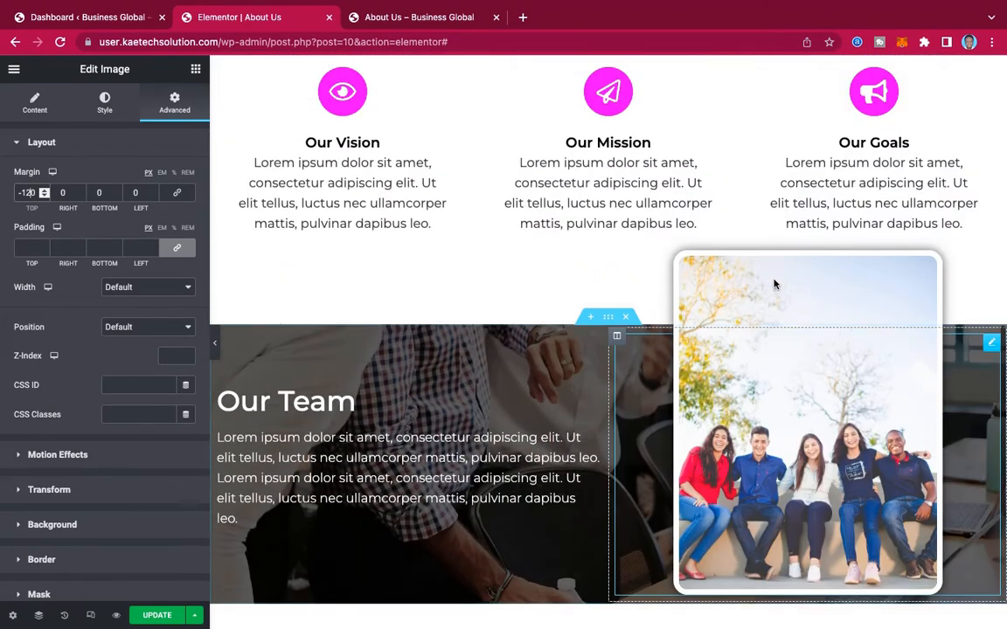
pyautogui.click(609, 322)
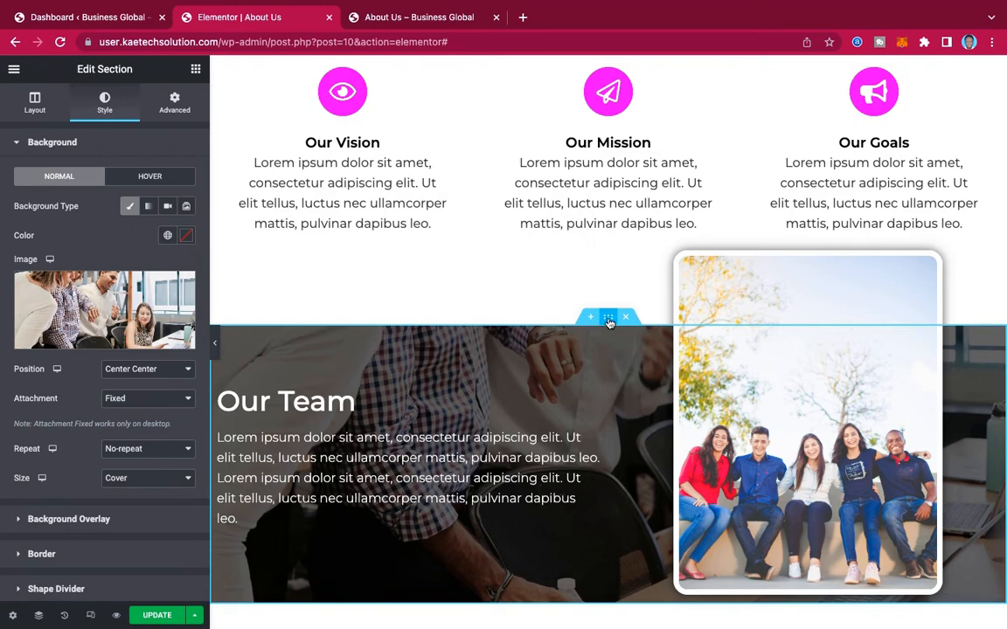
pyautogui.click(175, 105)
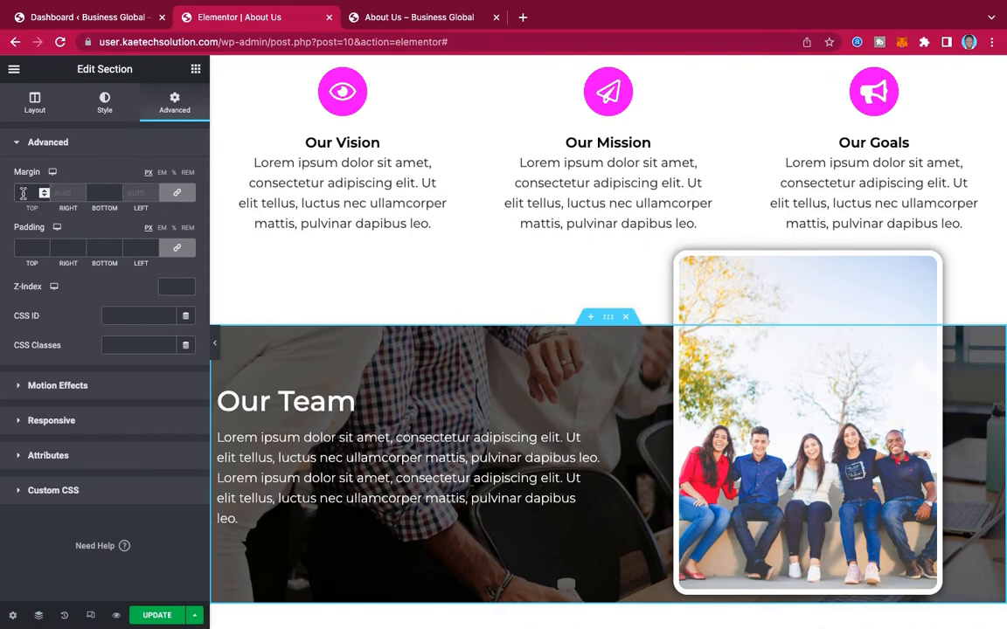
pyautogui.write('90')
# Unlink the Our Team section's padding values and set the top padding to 120 px.
pyautogui.click(178, 251)
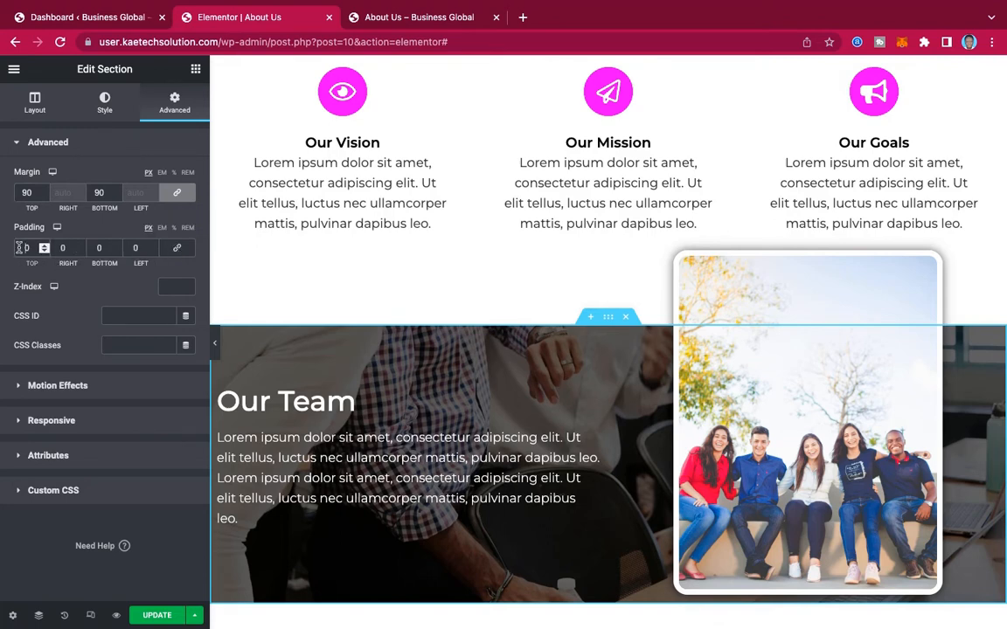
pyautogui.write('9')
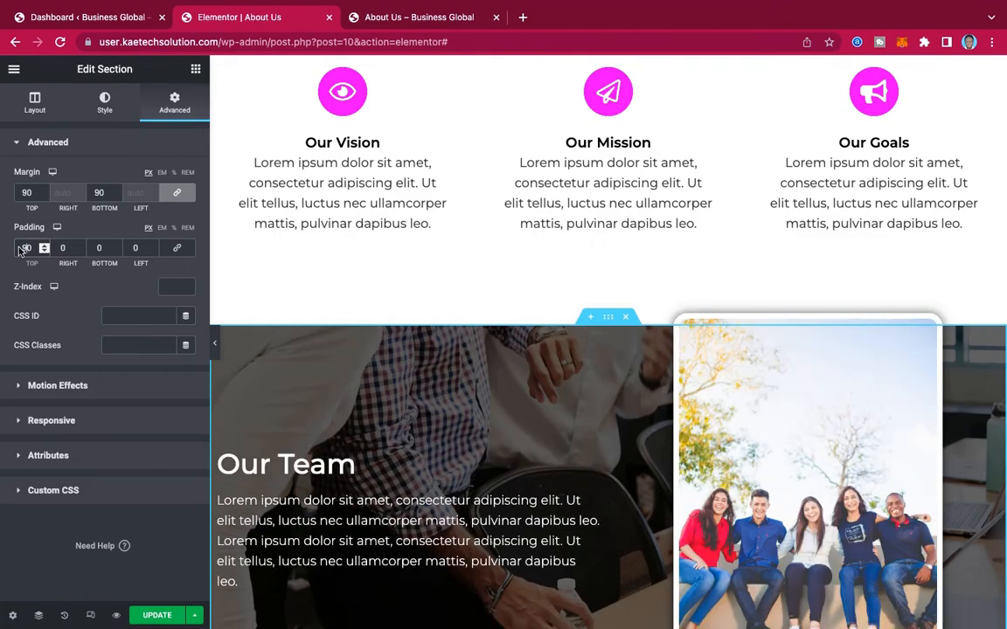
pyautogui.scroll(-2, 715, 434)
pyautogui.scroll(1, 715, 433)
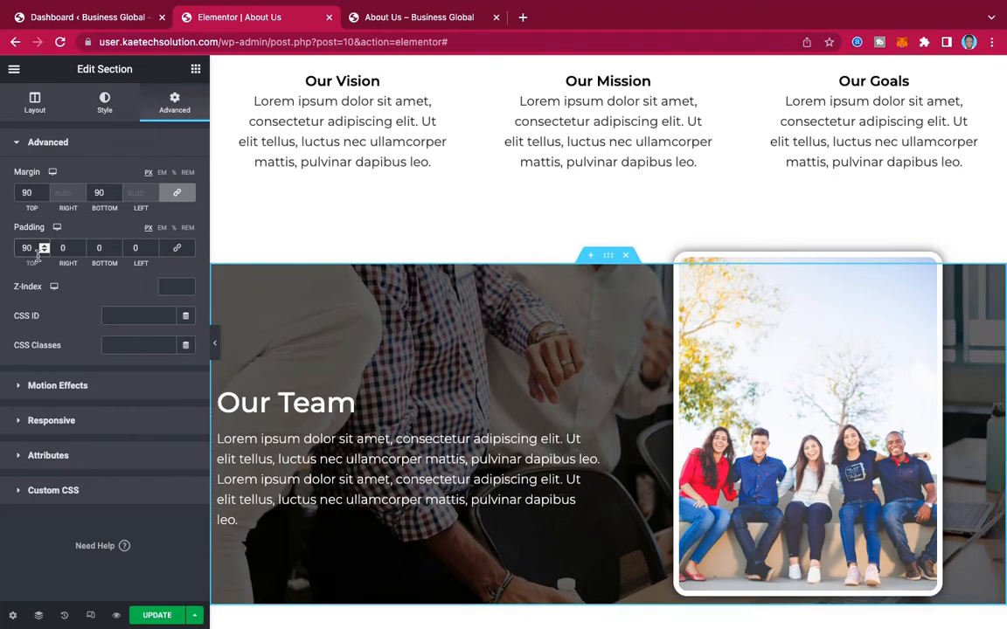
pyautogui.press('BackSpace')
pyautogui.write('50')
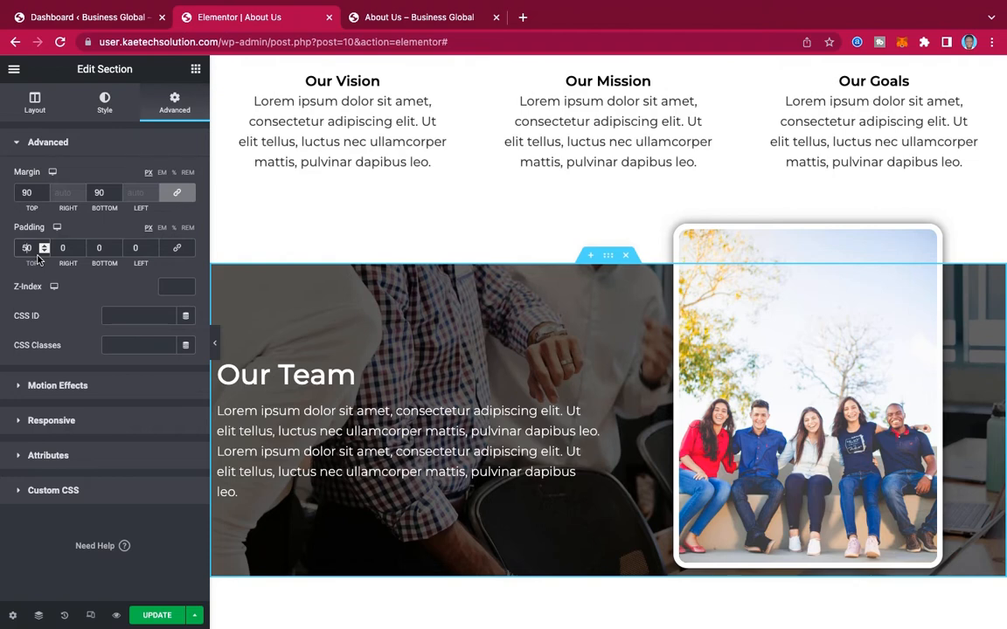
pyautogui.press('BackSpace')
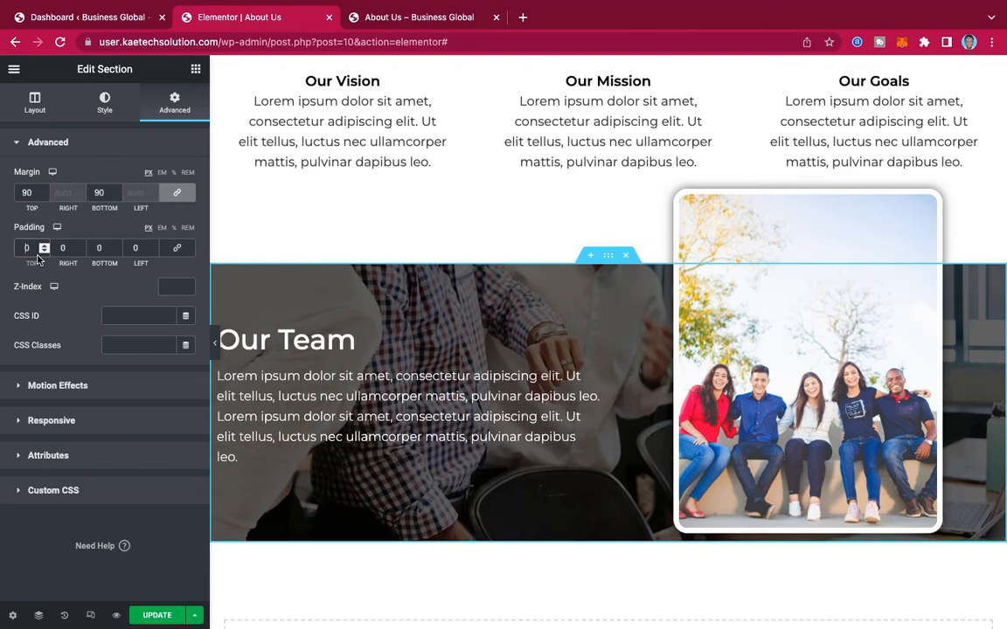
pyautogui.write('12')
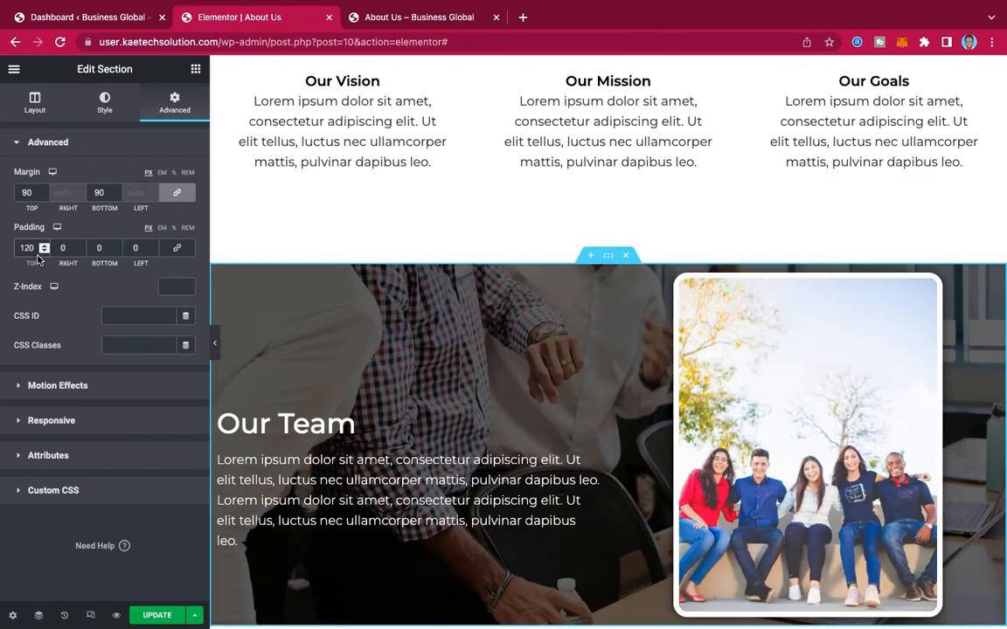
# Reset the team image's top margin to 0 in the Our Team section.
pyautogui.scroll(-3, 750, 347)
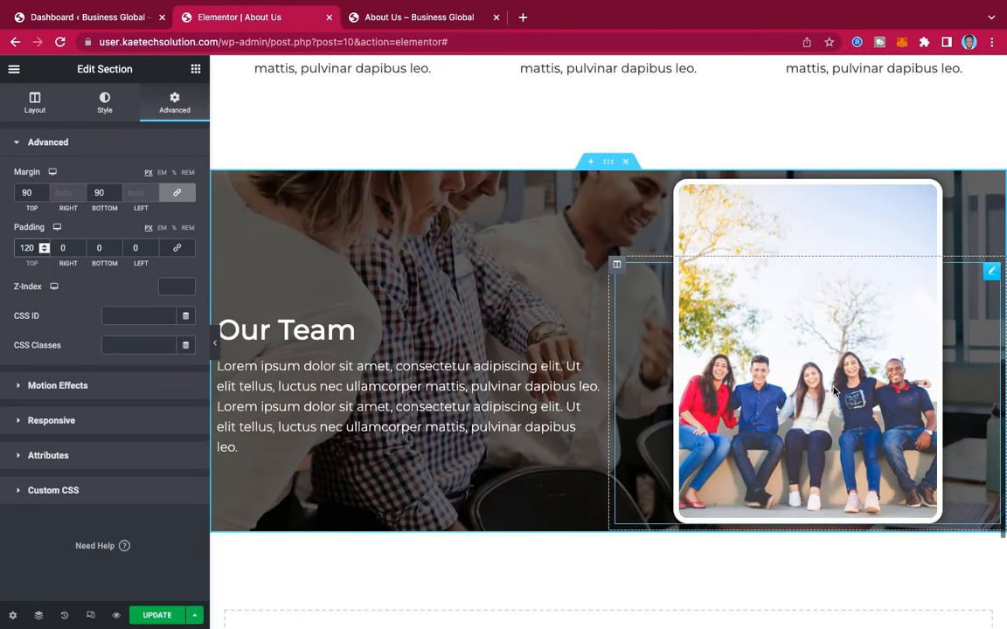
pyautogui.scroll(2, 834, 390)
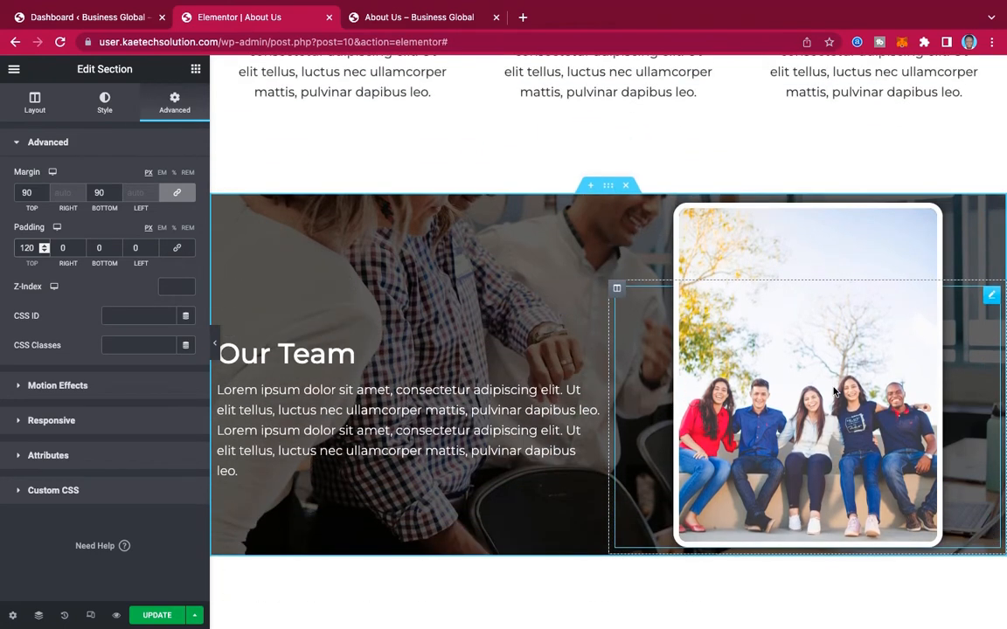
pyautogui.click(991, 298)
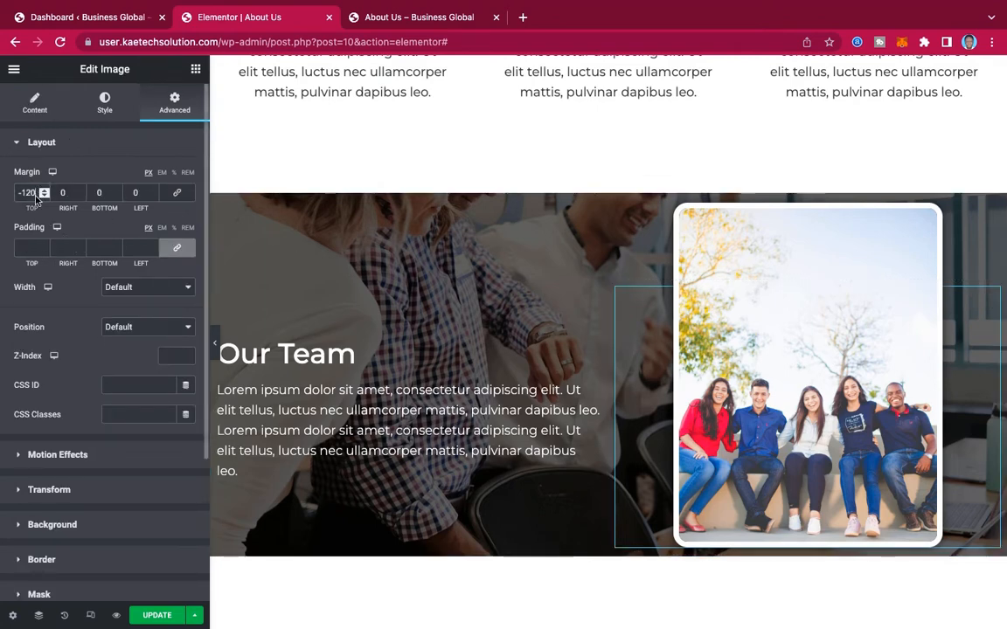
pyautogui.moveTo(37, 198); pyautogui.dragTo(7, 200)
pyautogui.write('0')
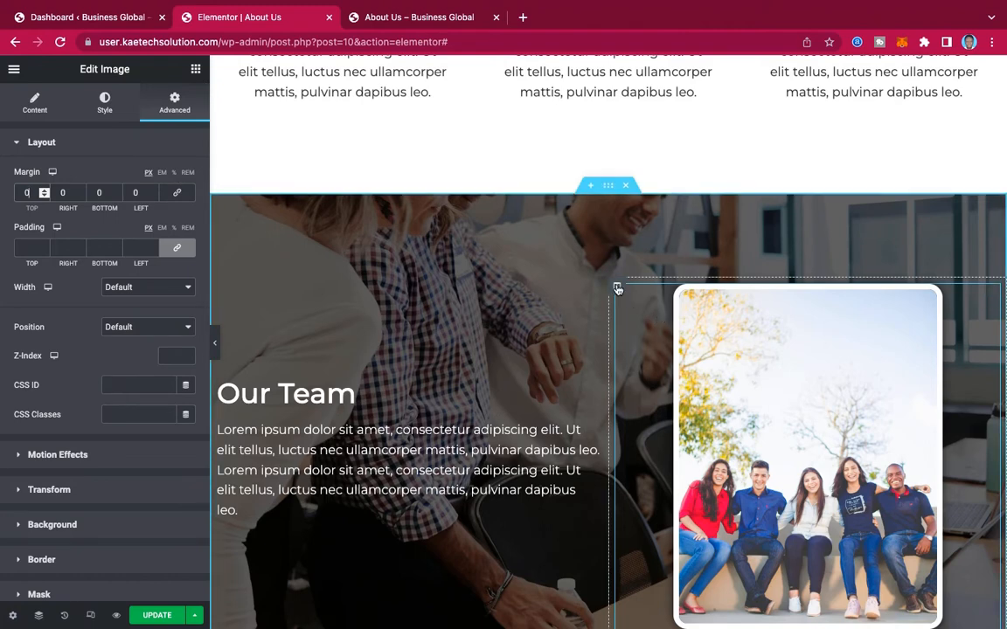
# Unlink the margins of the column holding the team image and set its top margin to -120 px.
pyautogui.click(617, 288)
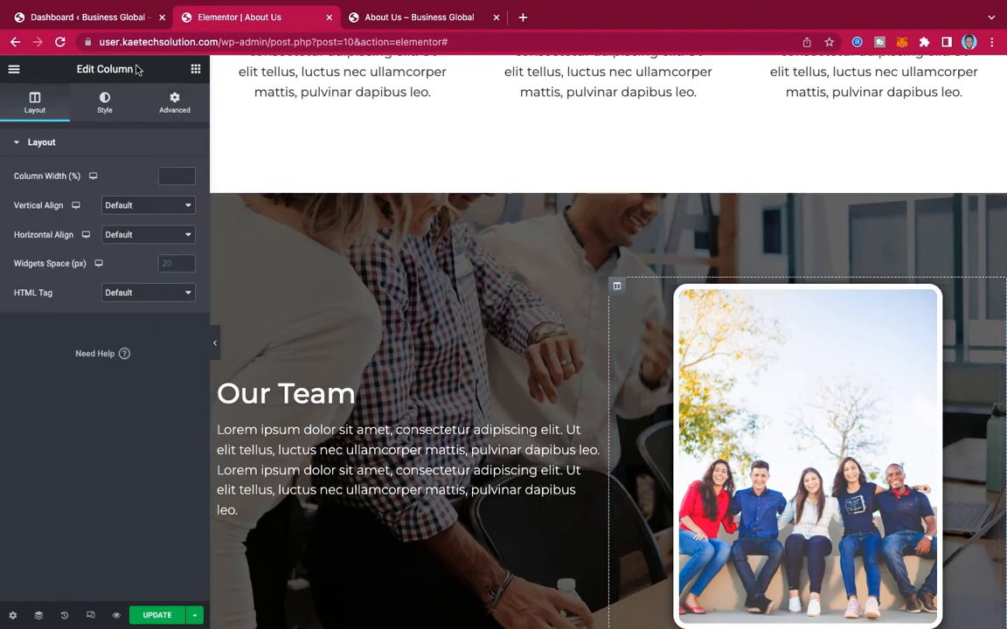
pyautogui.click(174, 104)
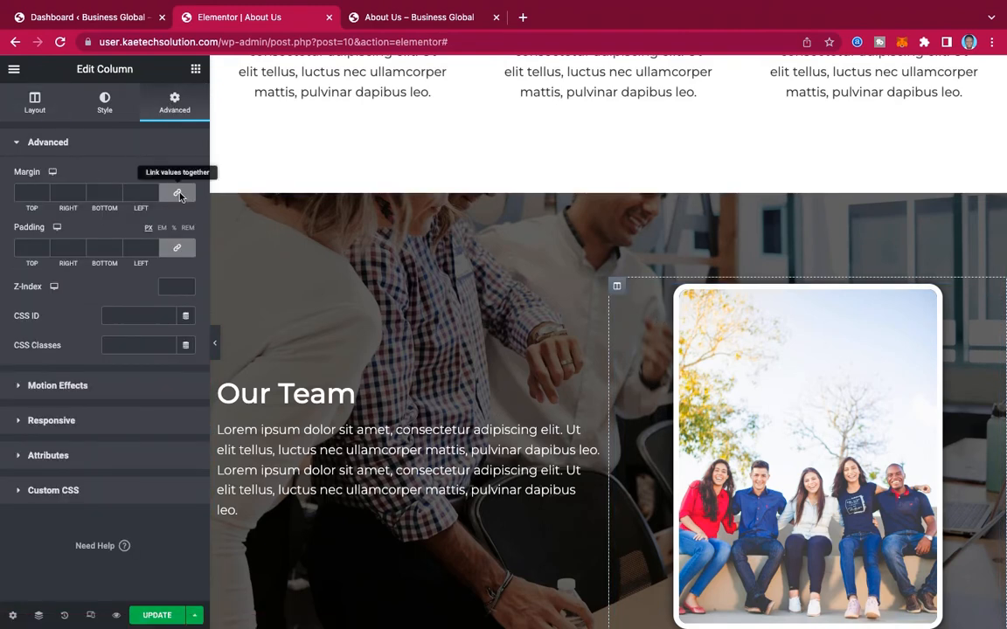
pyautogui.click(175, 193)
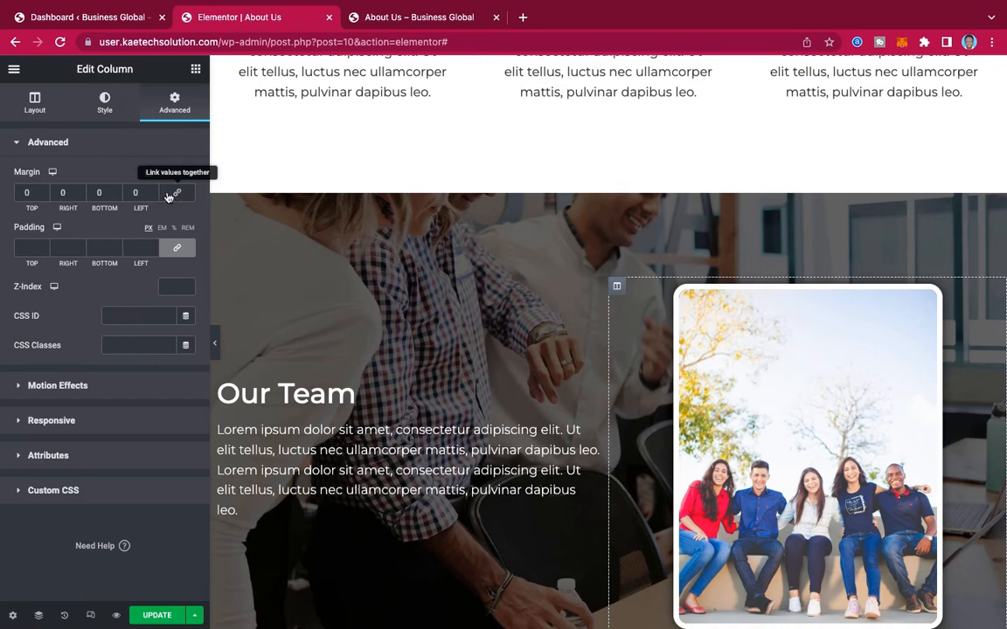
pyautogui.click(20, 195)
pyautogui.write('-8')
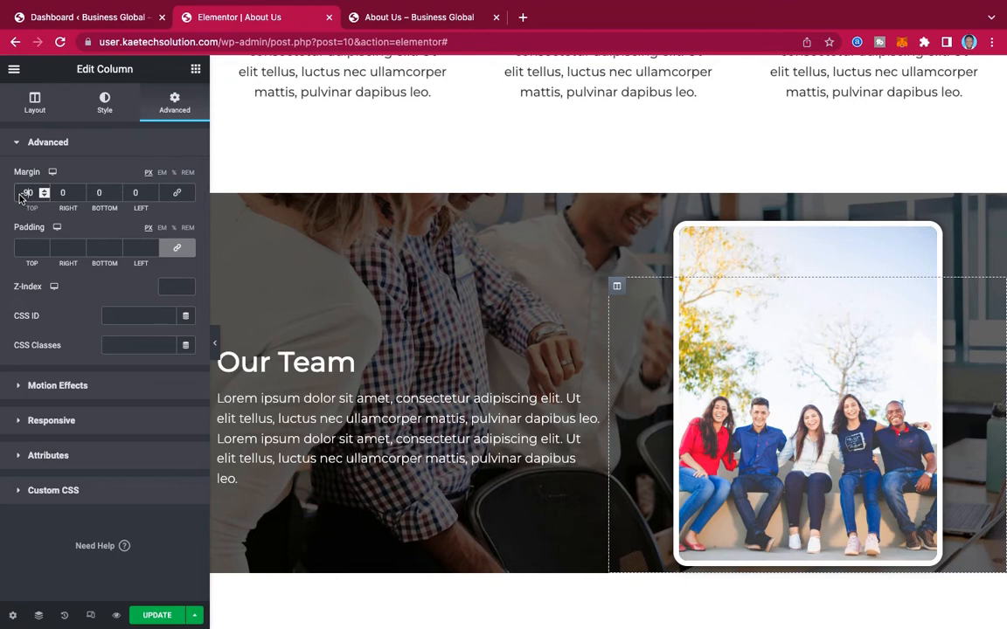
pyautogui.press('BackSpace')
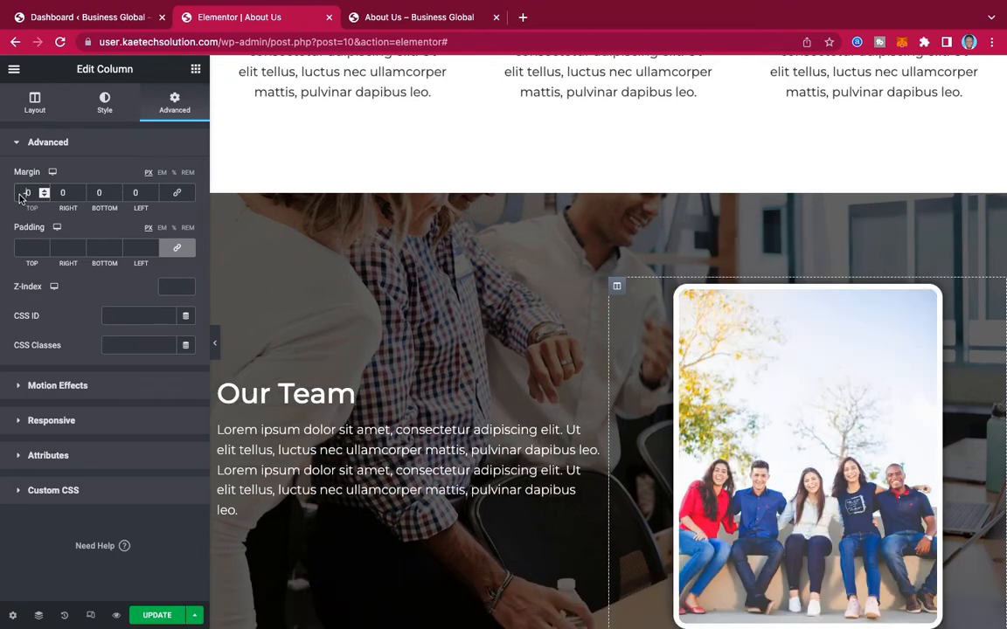
pyautogui.write('12')
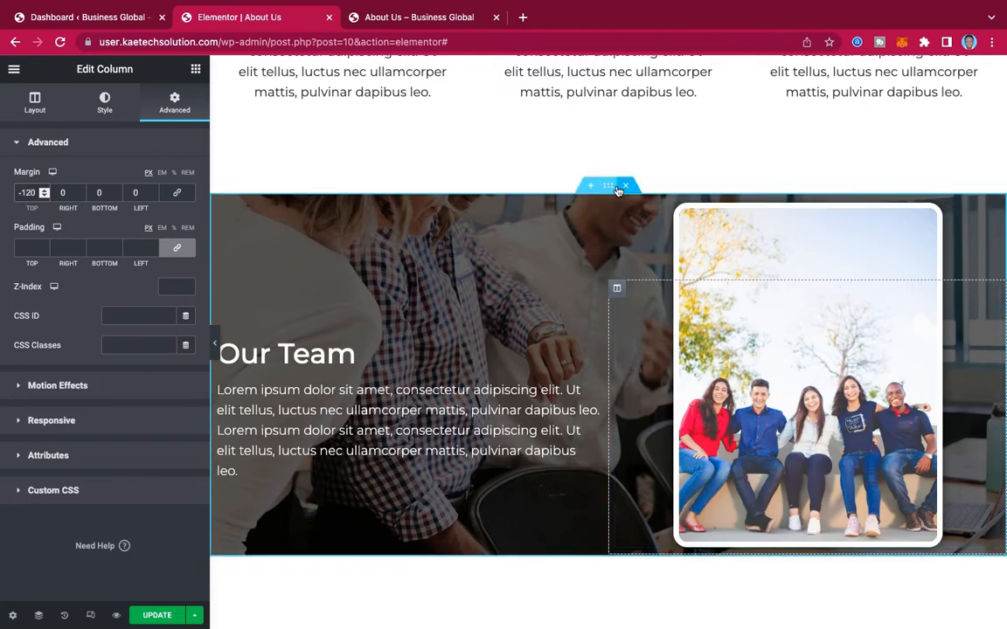
# Set the Our Team section's top padding to 0 and its bottom padding to 50 px.
pyautogui.click(609, 189)
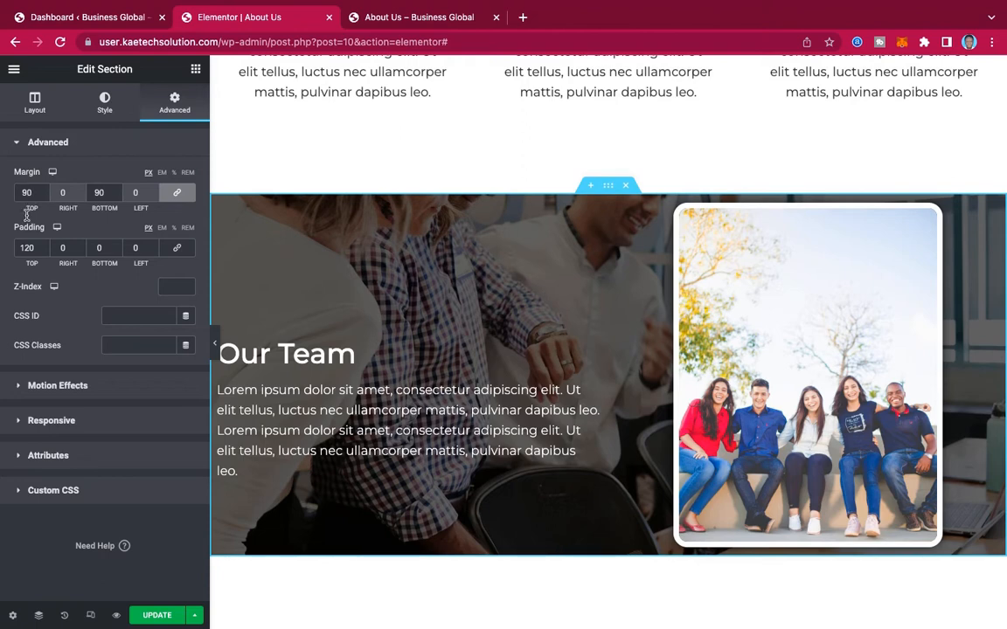
pyautogui.moveTo(29, 249); pyautogui.dragTo(7, 250)
pyautogui.write('0')
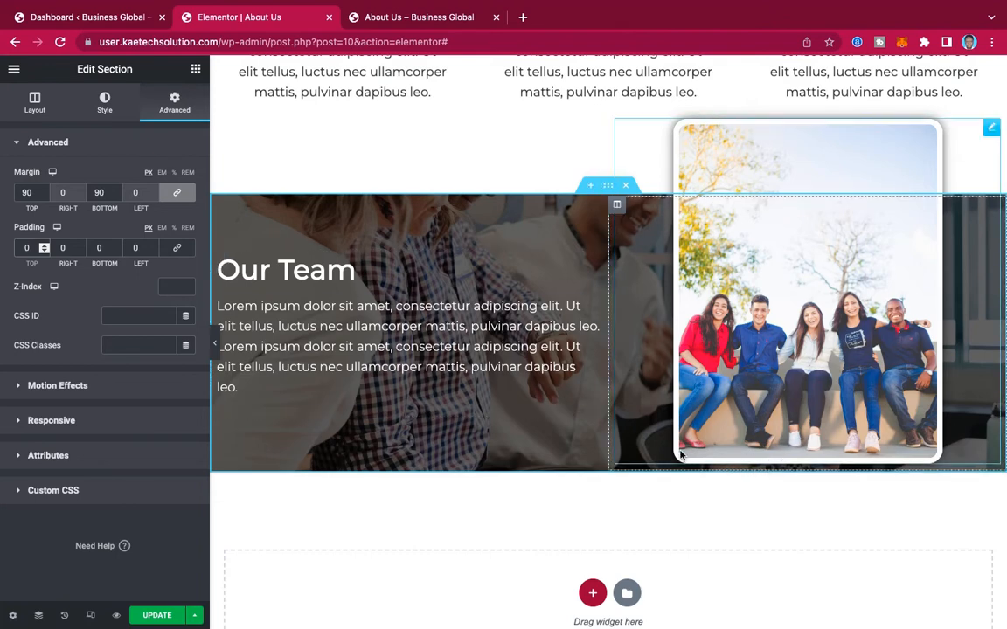
pyautogui.click(90, 252)
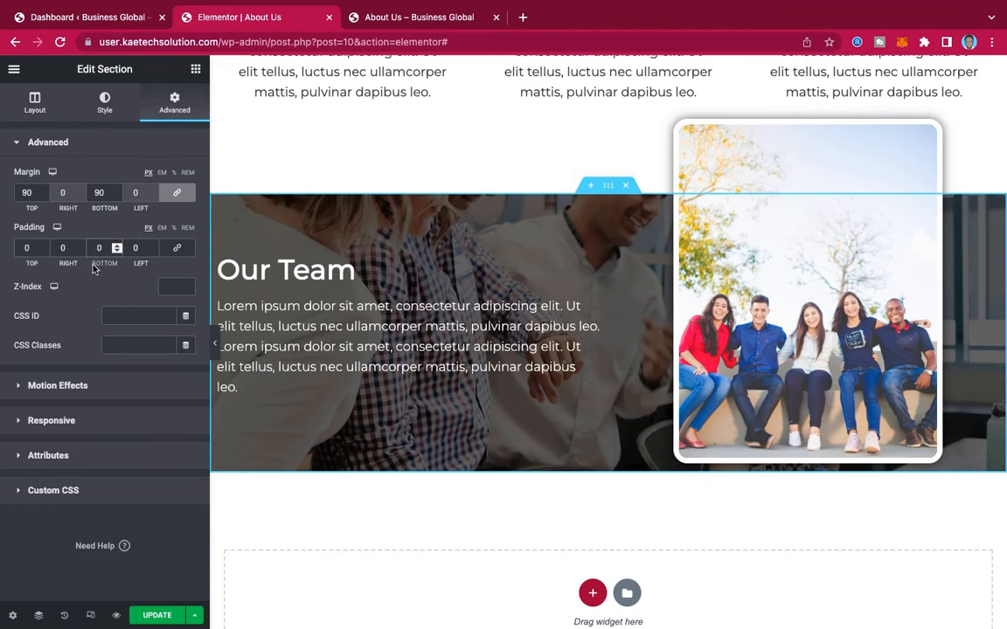
pyautogui.write('1')
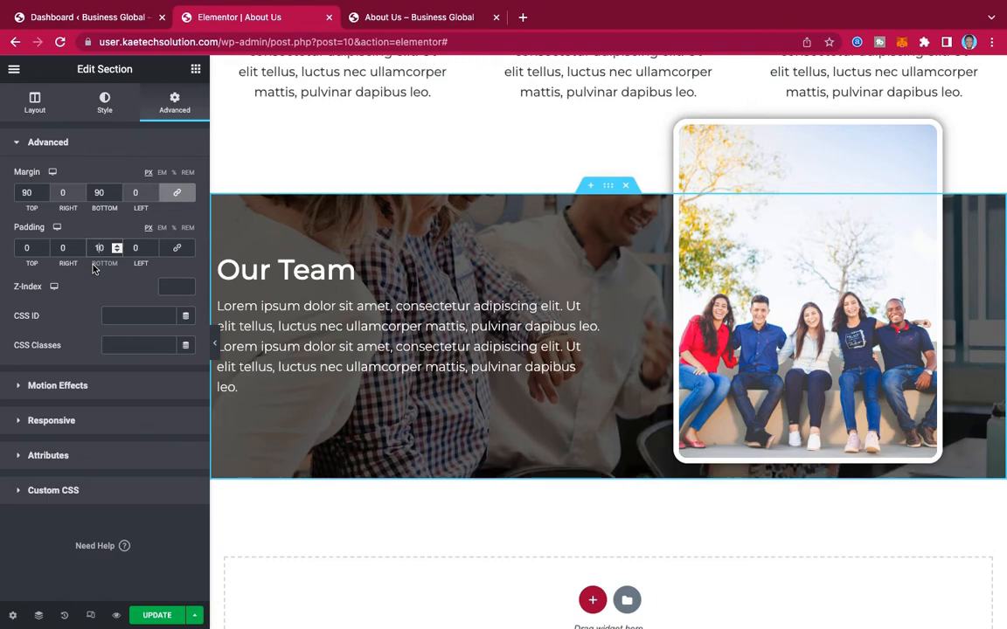
pyautogui.press('BackSpace')
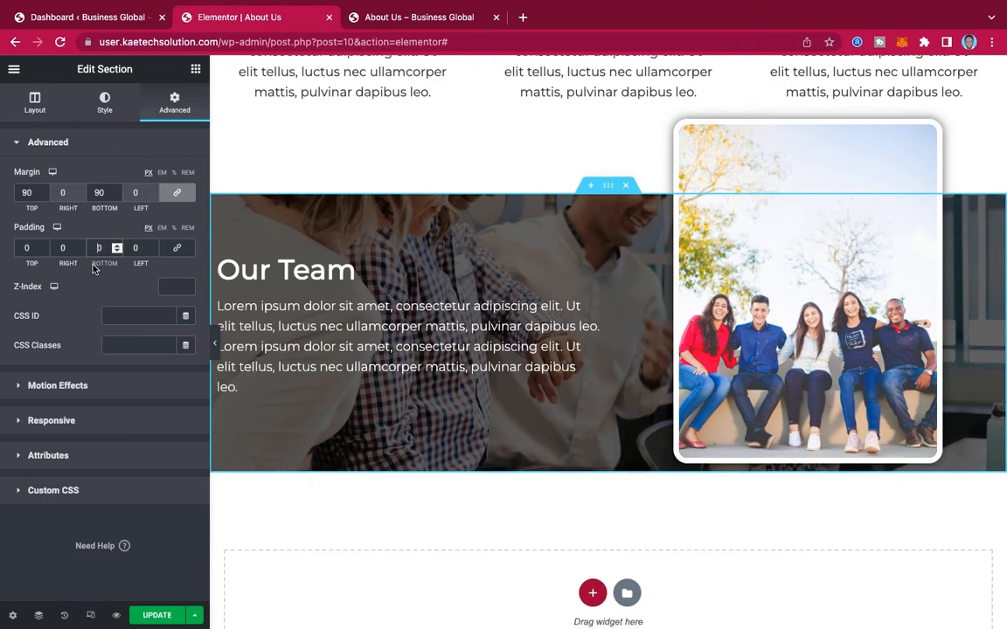
pyautogui.write('9')
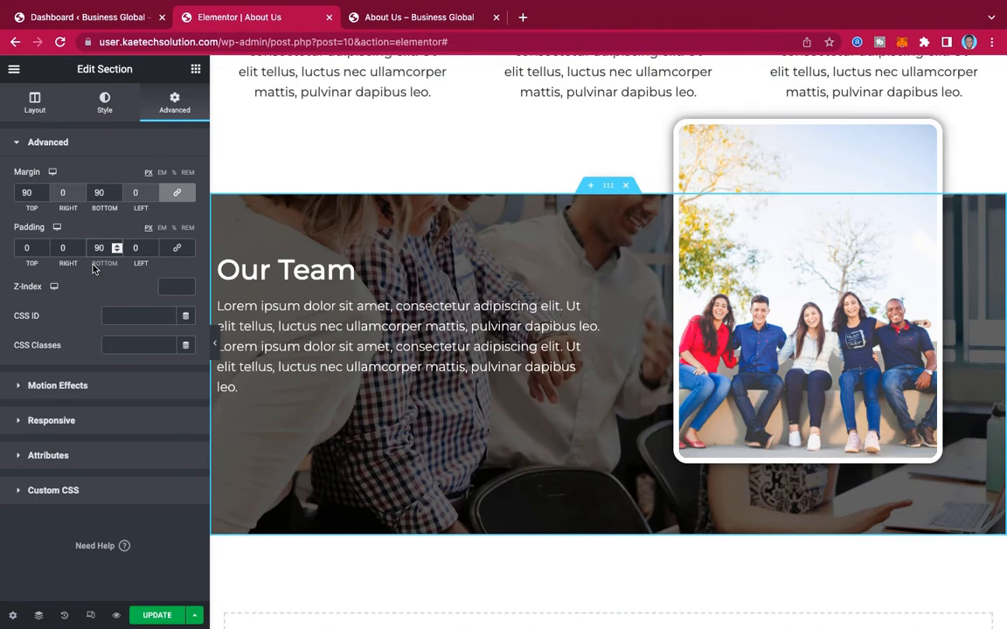
pyautogui.press('BackSpace')
pyautogui.write('5')
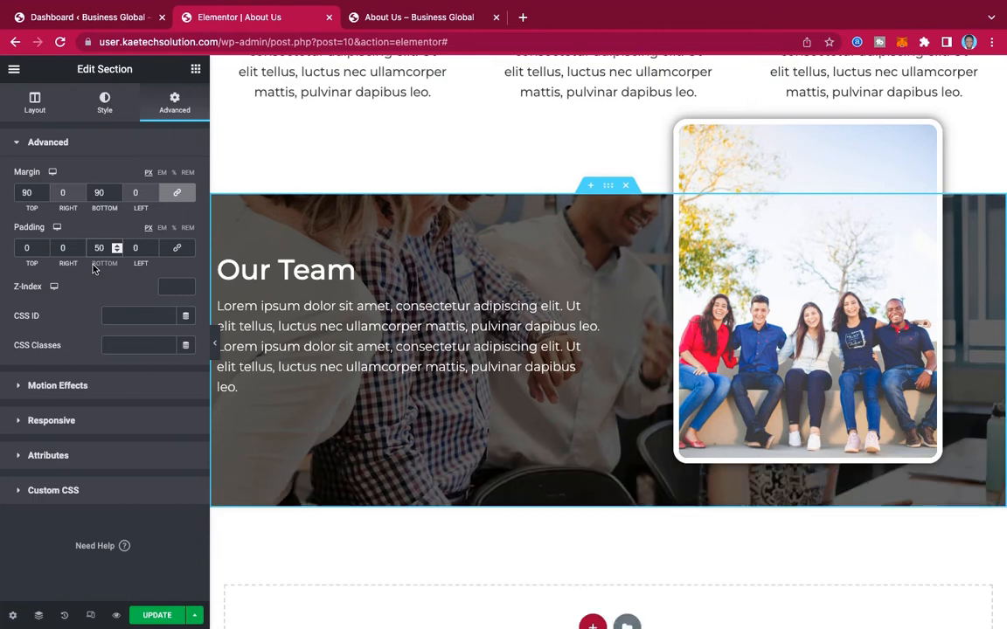
# Set the Our Team section's top padding to 20 px and check the overlap in a full-width preview.
pyautogui.click(23, 250)
pyautogui.press('BackSpace')
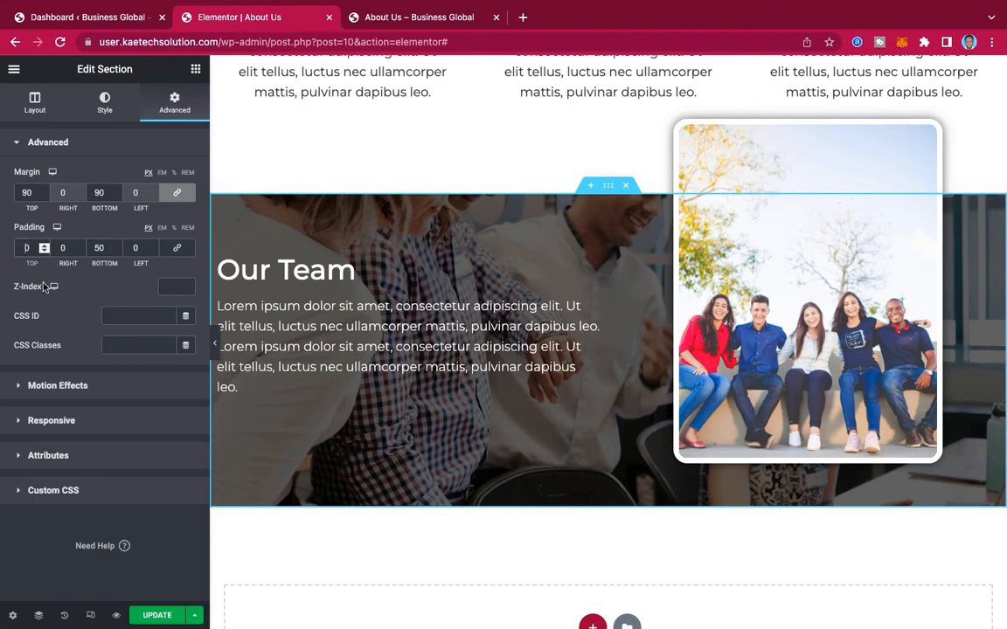
pyautogui.write('2')
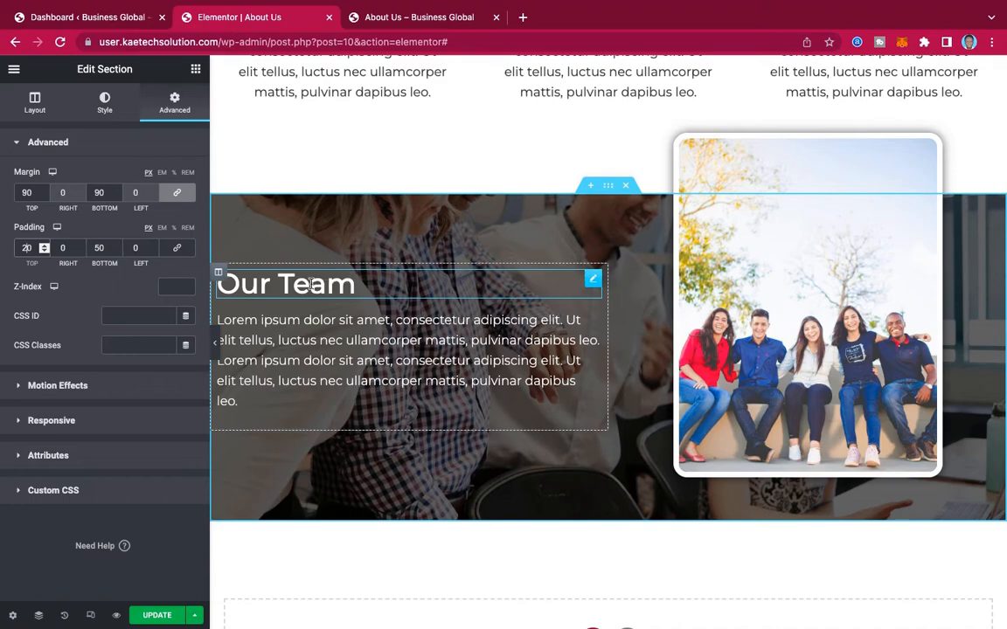
pyautogui.click(215, 350)
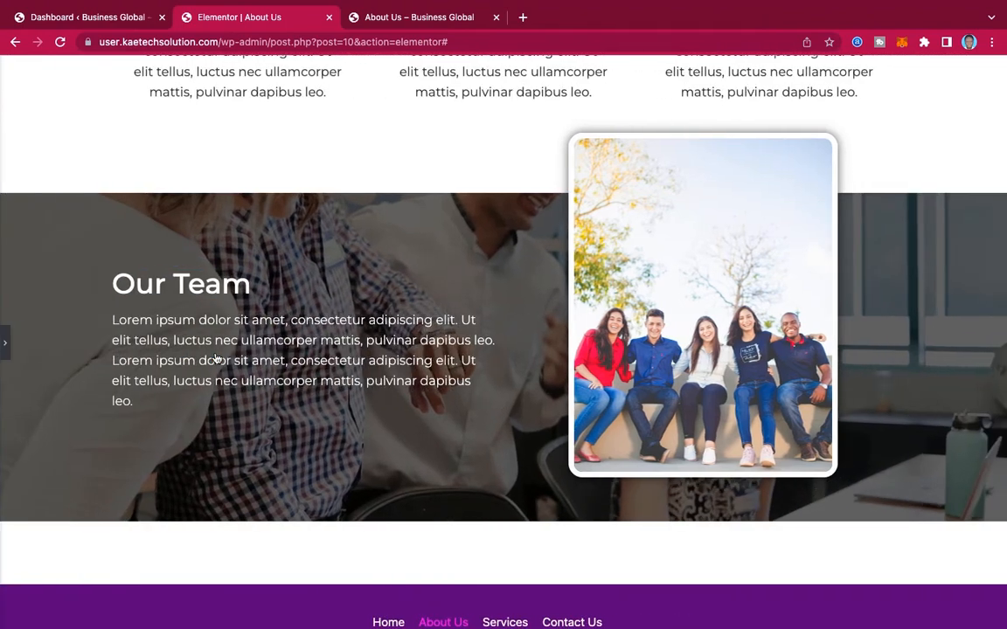
pyautogui.scroll(5, 695, 312)
pyautogui.scroll(-5, 694, 312)
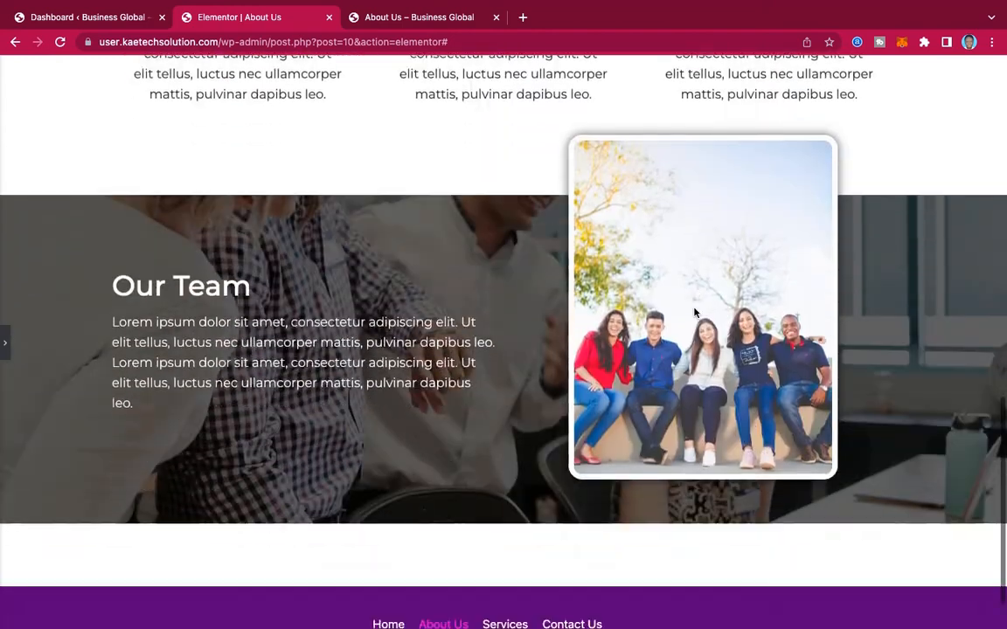
pyautogui.scroll(2, 695, 312)
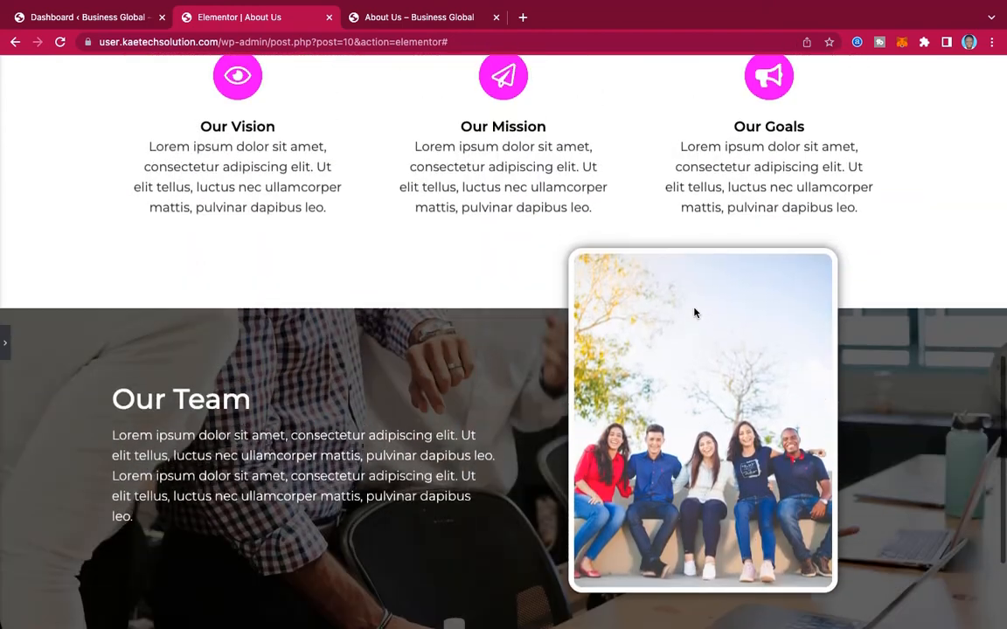
pyautogui.click(5, 353)
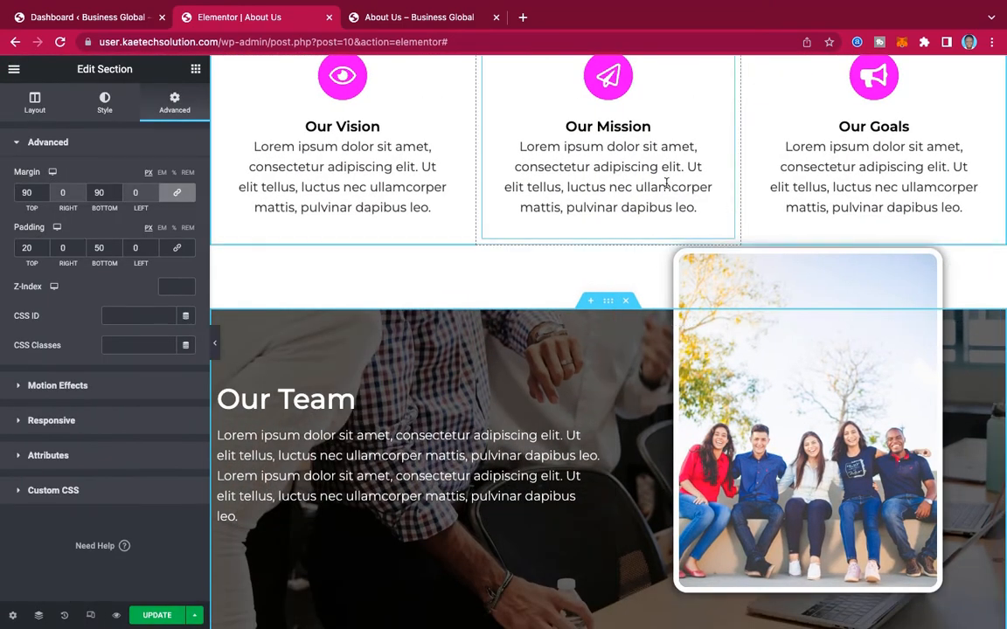
# Set the bottom margin of the Our Vision, Our Mission and Our Goals section to 180 px.
pyautogui.scroll(2, 666, 182)
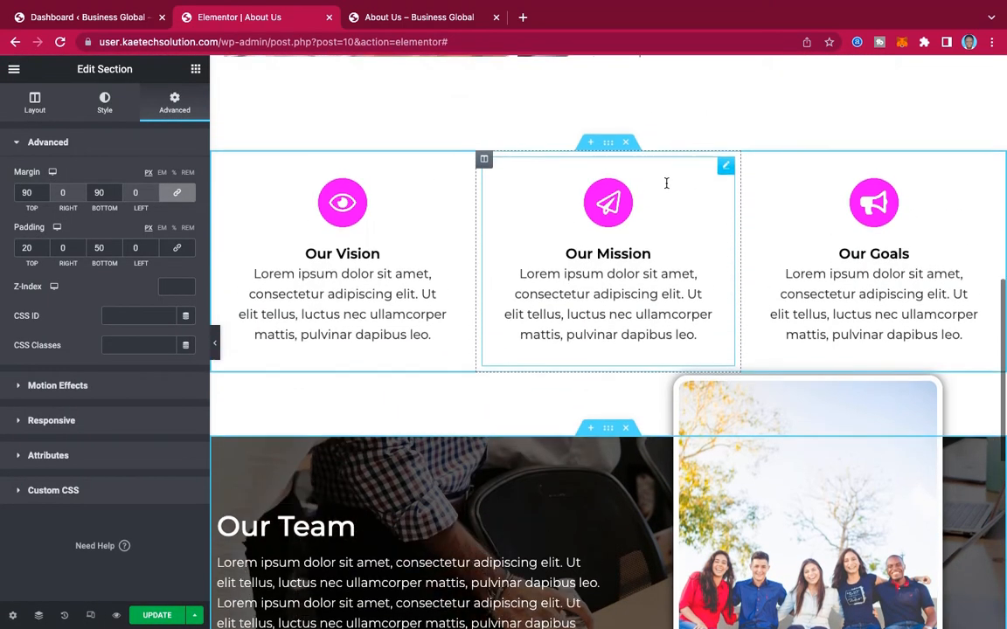
pyautogui.click(609, 146)
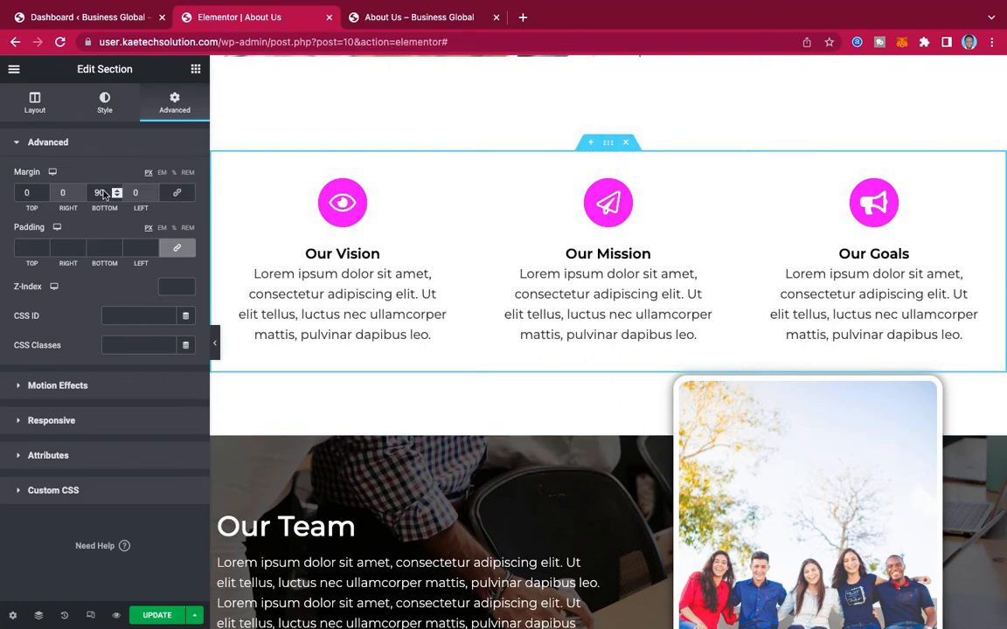
pyautogui.moveTo(103, 194); pyautogui.dragTo(90, 196)
pyautogui.write('180')
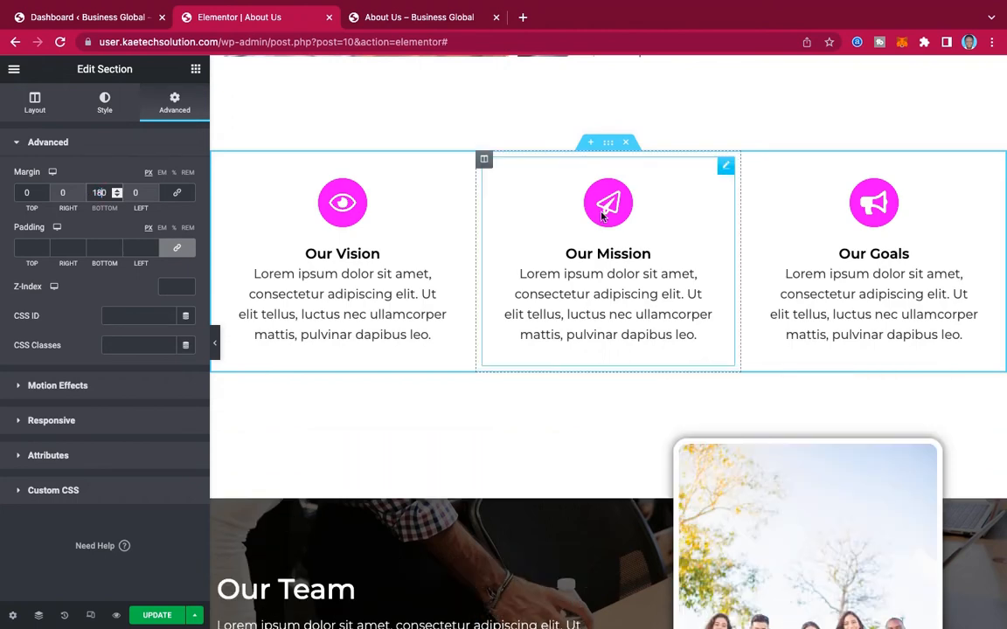
pyautogui.scroll(-2, 692, 270)
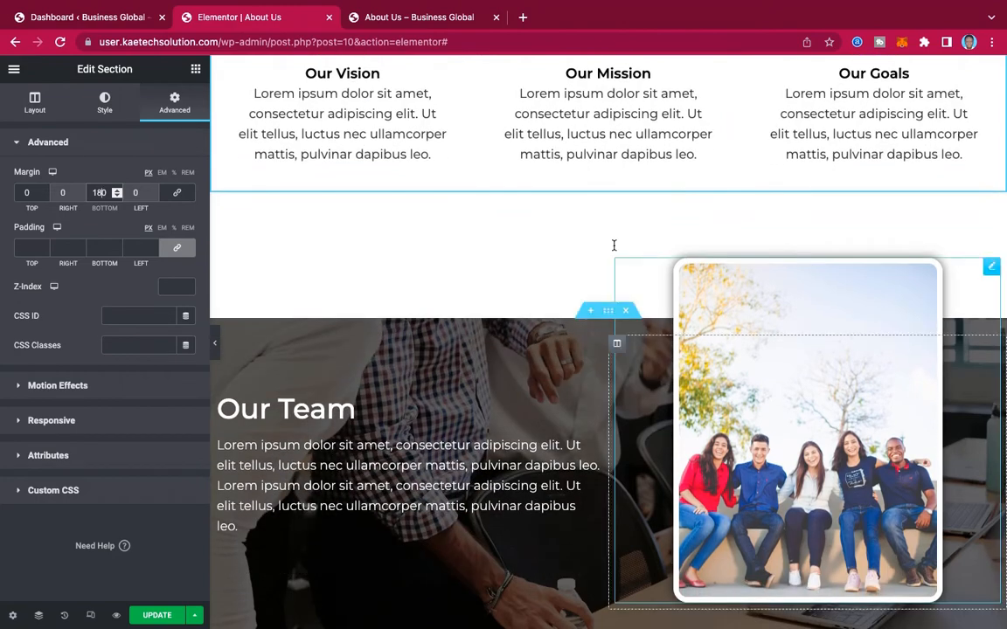
pyautogui.scroll(3, 736, 236)
pyautogui.scroll(-1, 437, 289)
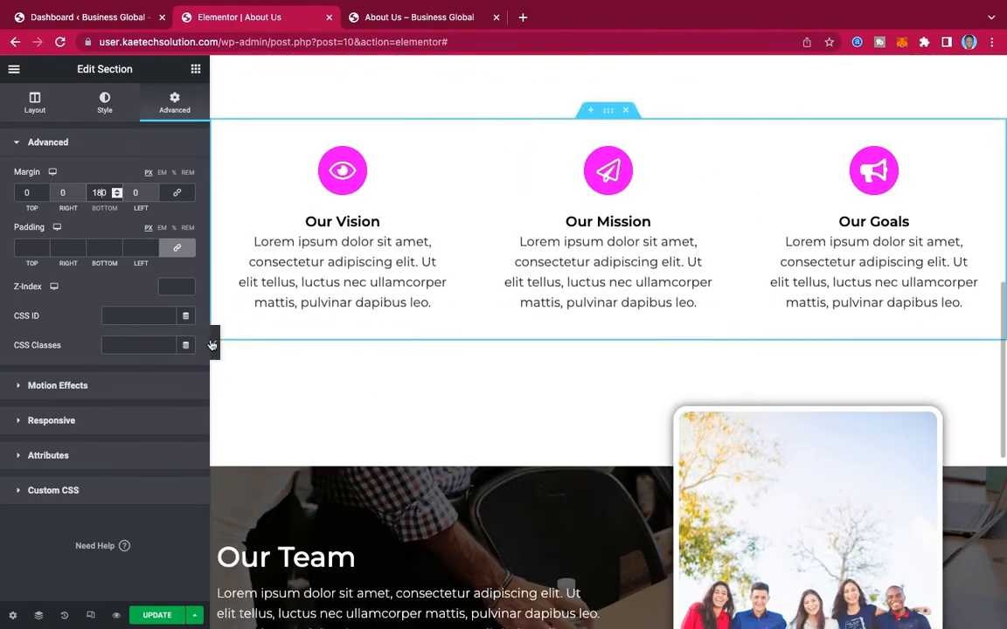
# Preview the edited About Us page at full width, checking the section spacing from the header to the footer.
pyautogui.click(216, 345)
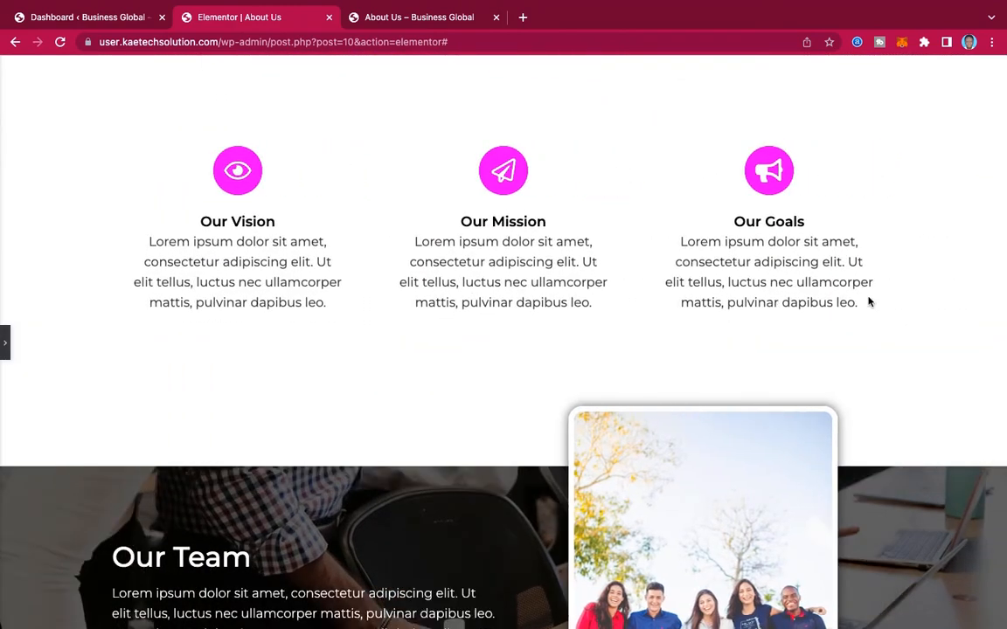
pyautogui.scroll(-4, 867, 299)
pyautogui.scroll(3, 868, 299)
pyautogui.scroll(-3, 868, 299)
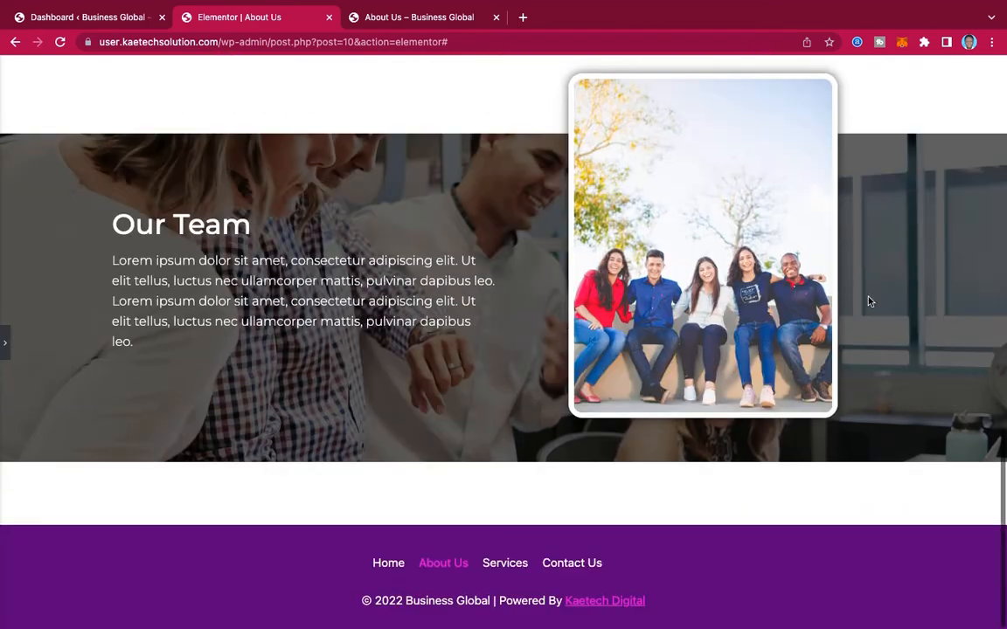
pyautogui.scroll(4, 867, 299)
pyautogui.scroll(8, 868, 299)
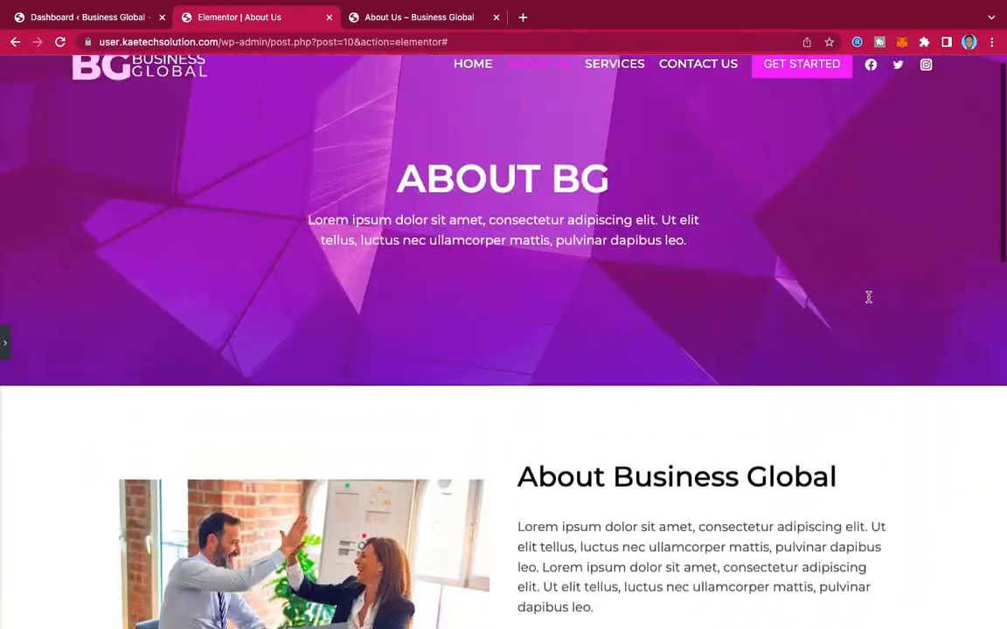
pyautogui.scroll(-2, 868, 298)
pyautogui.scroll(-4, 868, 301)
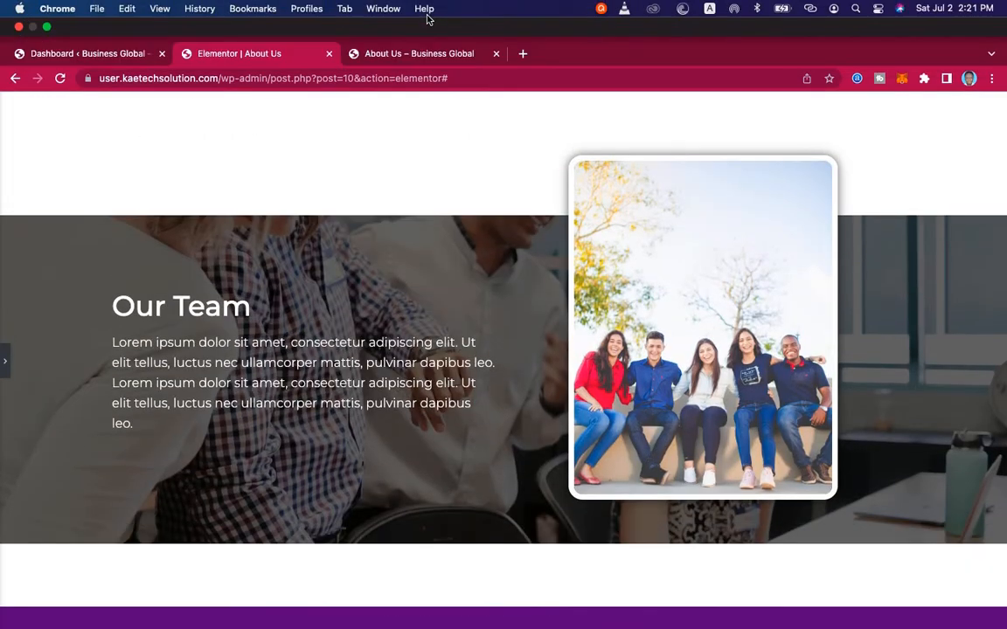
# Examine the heading and logo carousel of the Our Clients section on the reference About Us page.
pyautogui.click(416, 52)
pyautogui.scroll(-6, 605, 271)
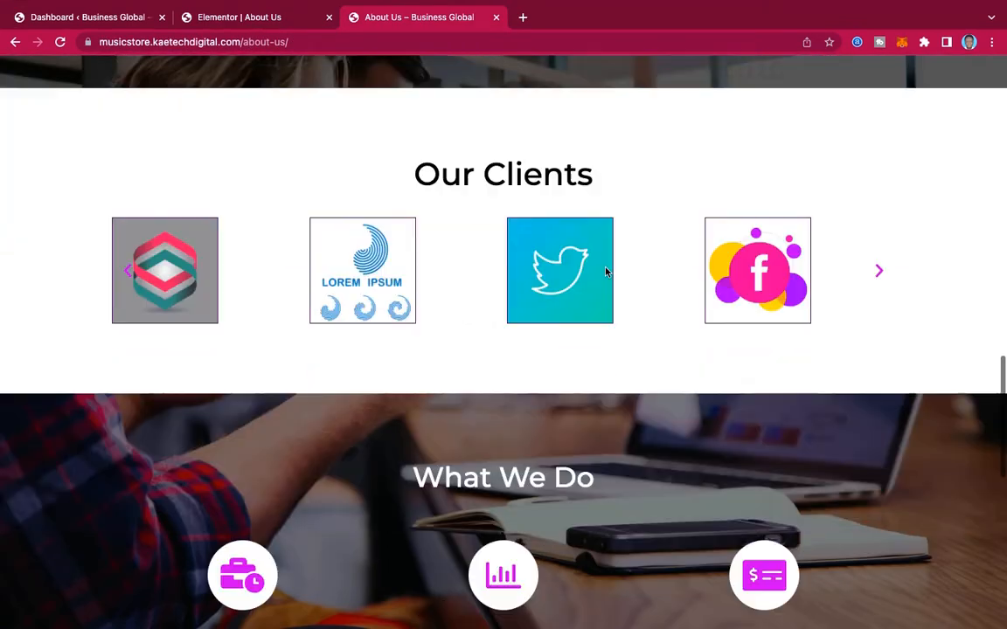
pyautogui.scroll(1, 606, 272)
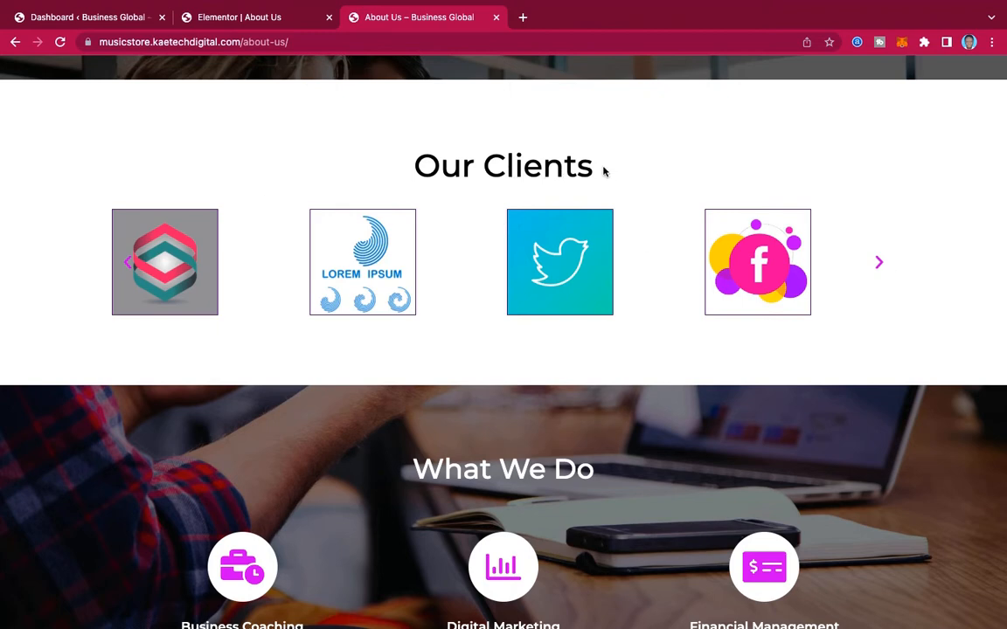
pyautogui.moveTo(602, 164); pyautogui.dragTo(332, 162)
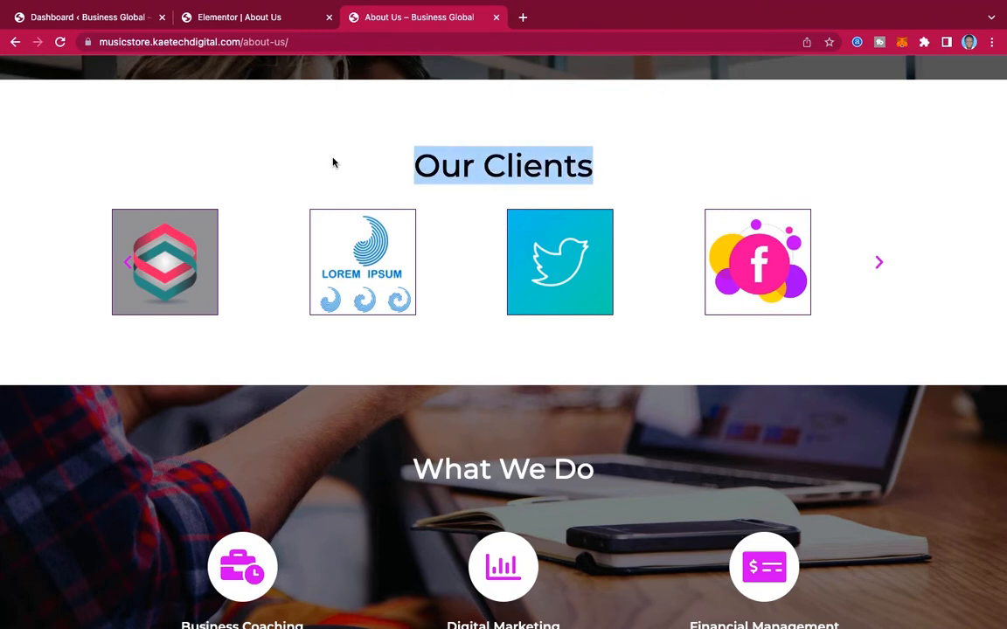
# Return to the About Us page in the Elementor editor and add a single-column section below Our Team.
pyautogui.click(231, 19)
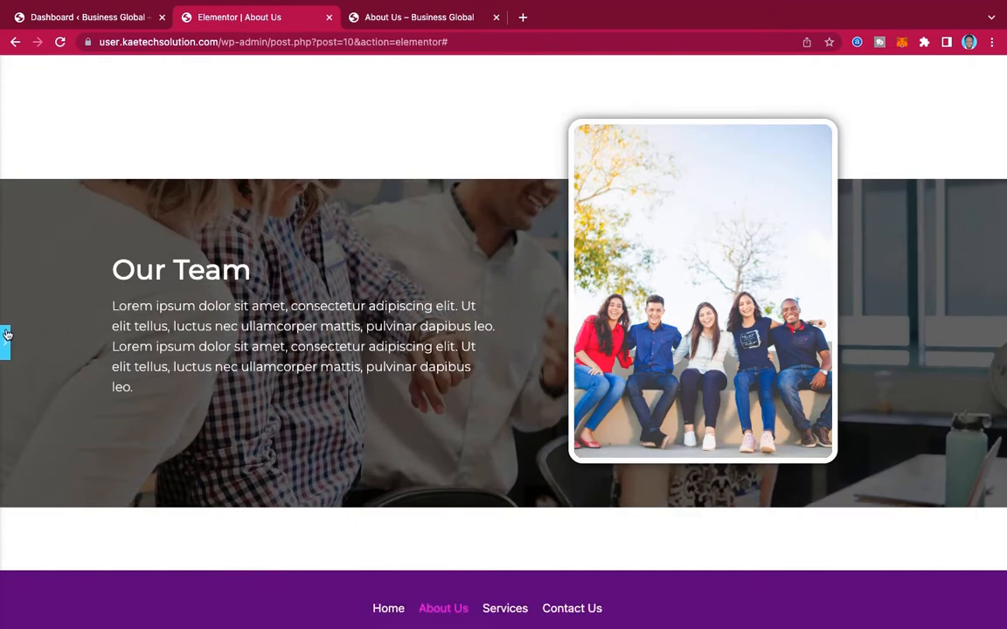
pyautogui.click(6, 338)
pyautogui.scroll(-2, 711, 391)
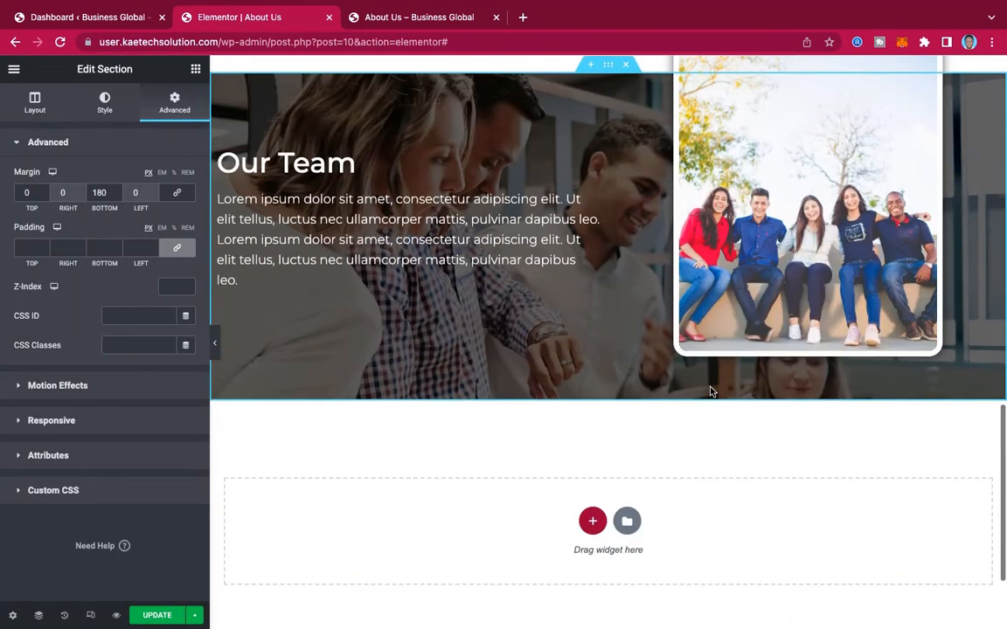
pyautogui.scroll(-3, 711, 391)
pyautogui.click(592, 383)
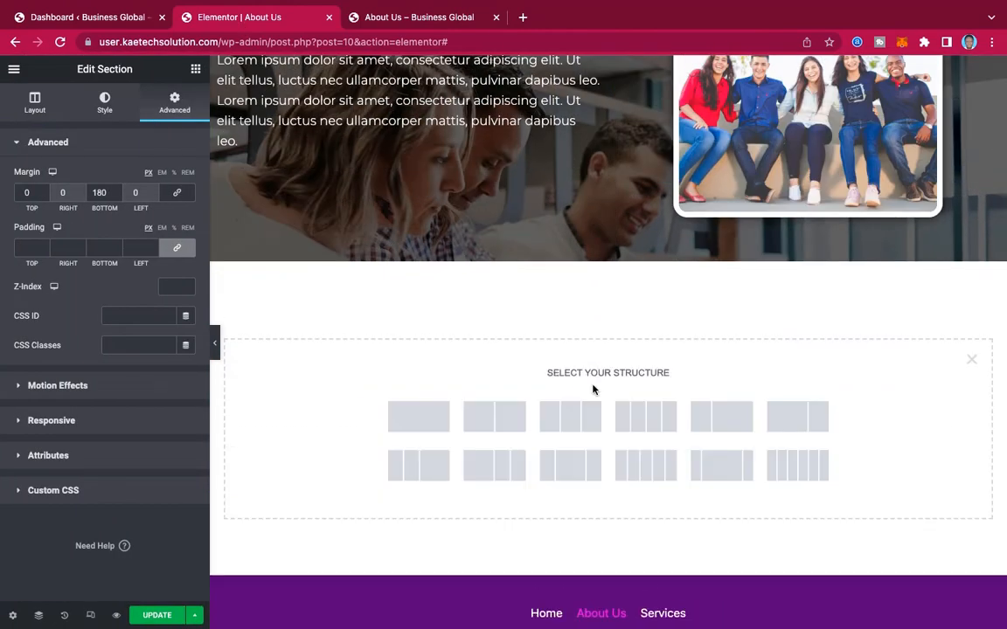
pyautogui.click(421, 425)
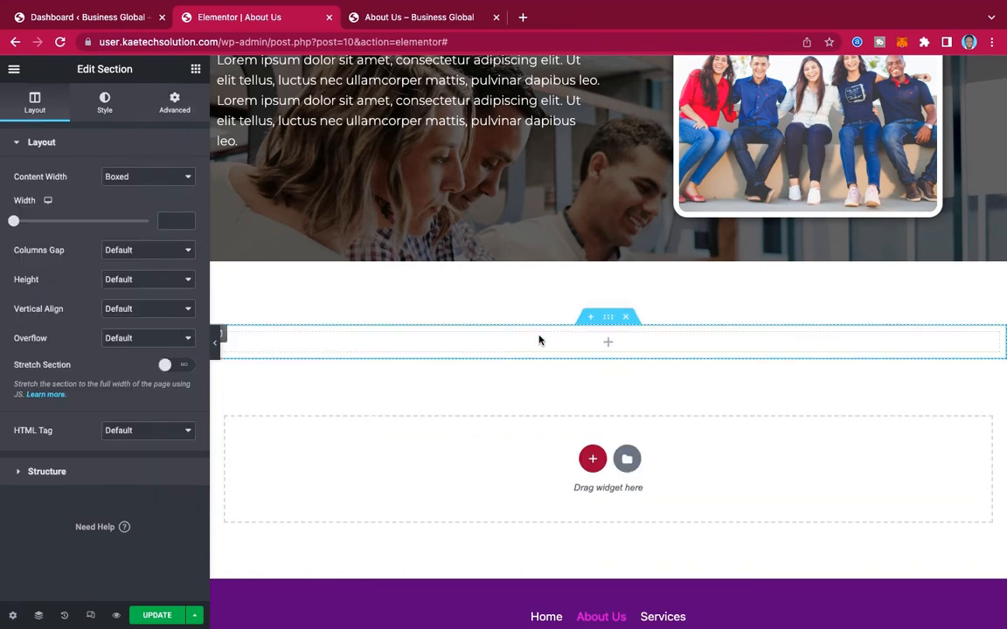
pyautogui.click(174, 108)
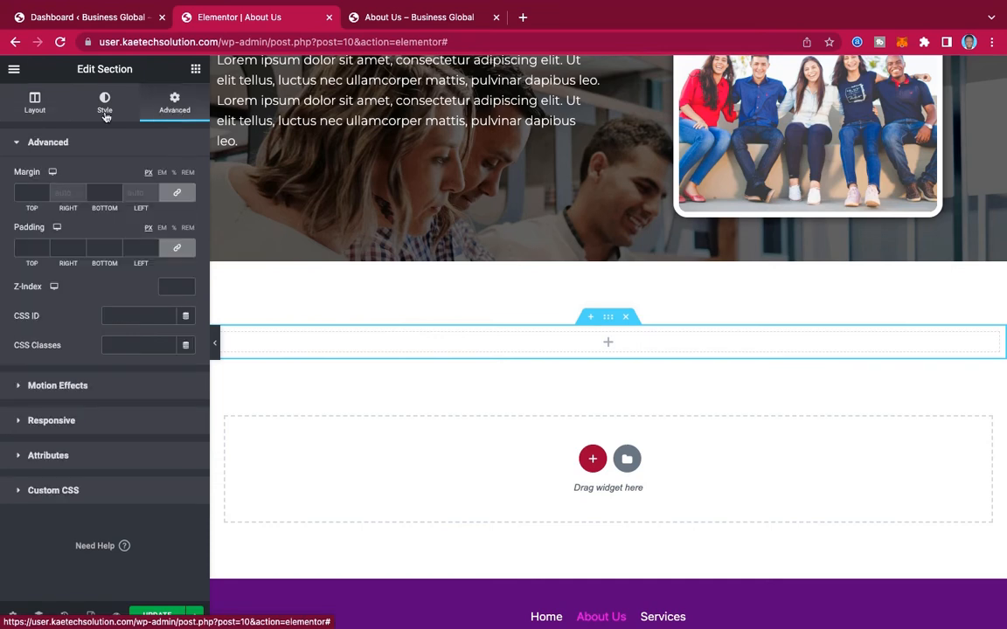
# Add a Heading widget to the new section, title it "Our Clients" and center it.
pyautogui.click(196, 70)
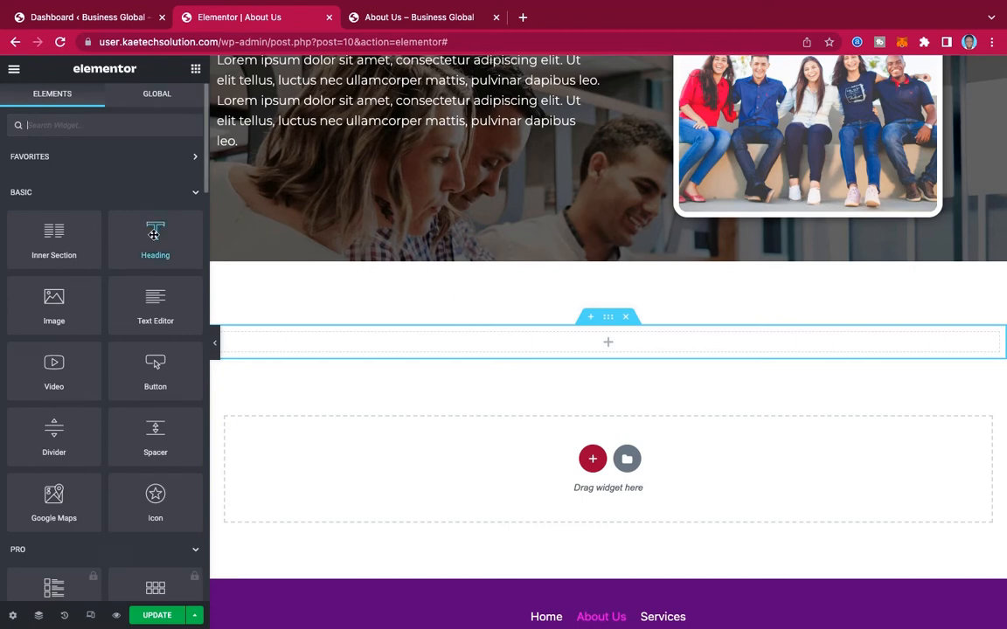
pyautogui.moveTo(154, 234); pyautogui.dragTo(607, 343)
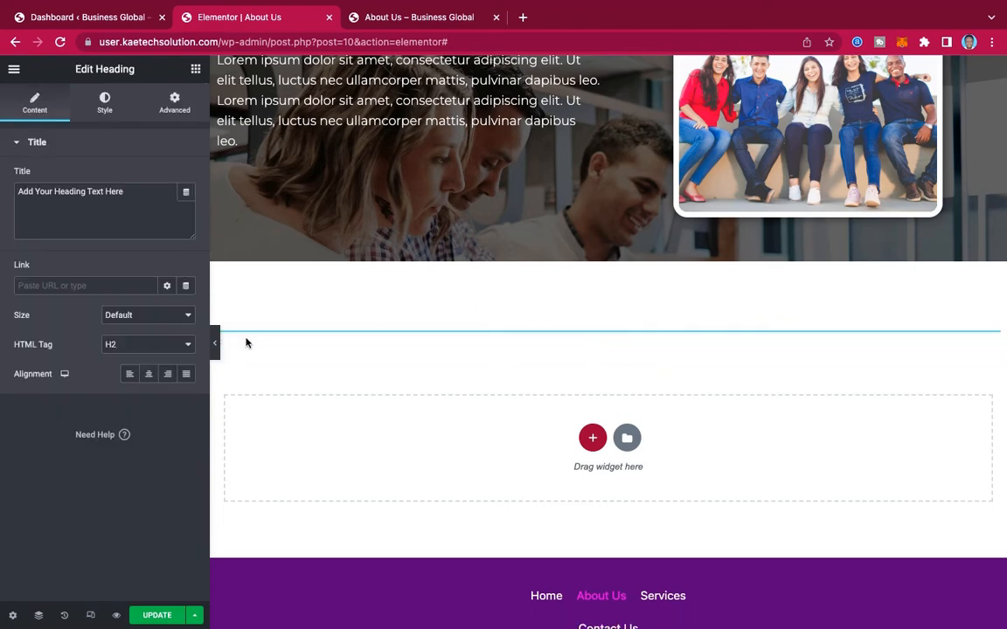
pyautogui.moveTo(131, 190); pyautogui.dragTo(3, 185)
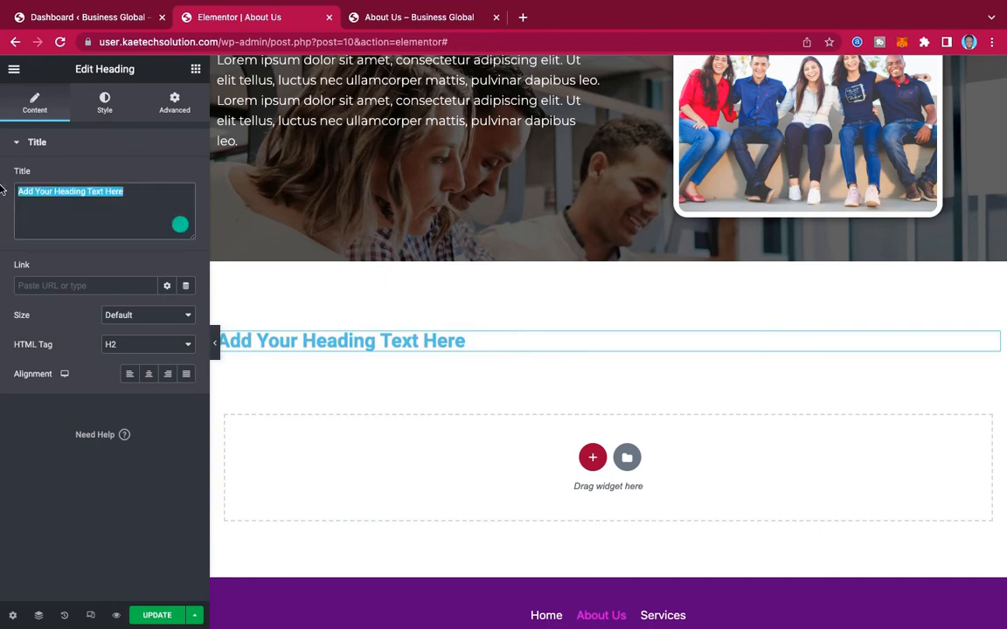
pyautogui.write('Our Clients')
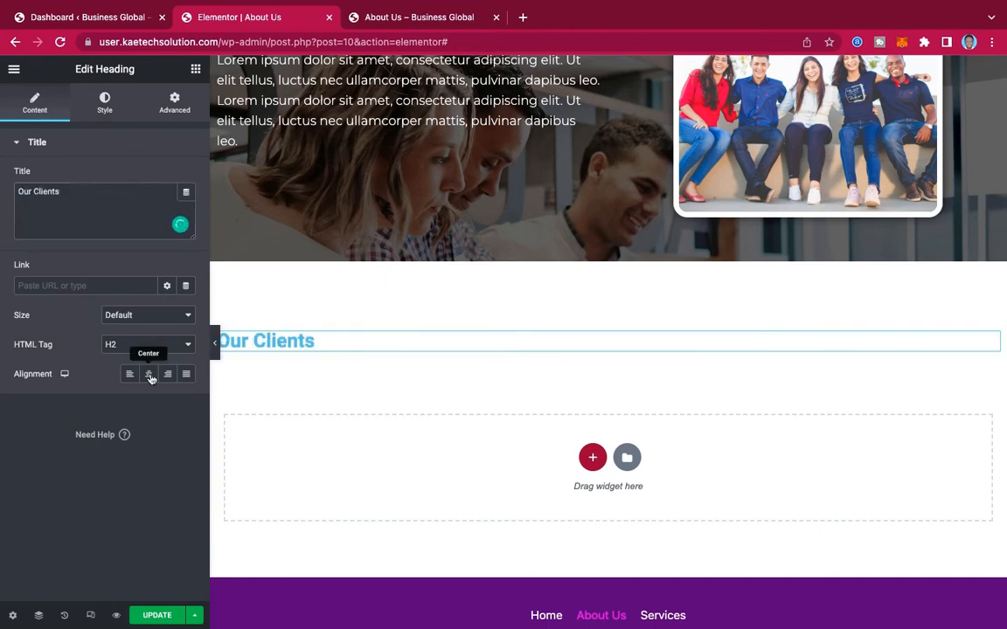
pyautogui.click(148, 374)
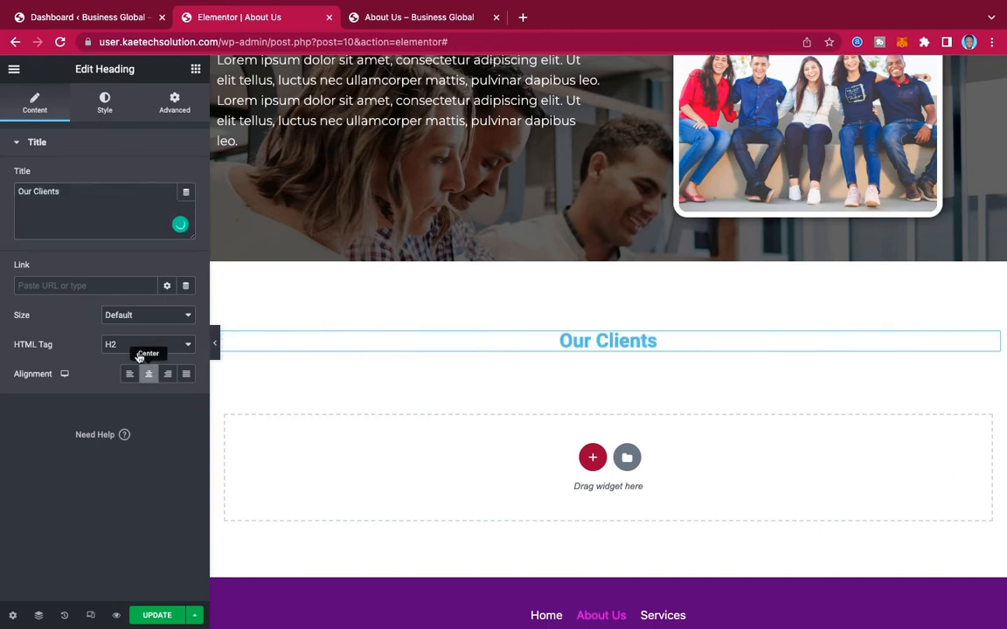
# Set the text color of the Our Clients heading to black.
pyautogui.click(104, 103)
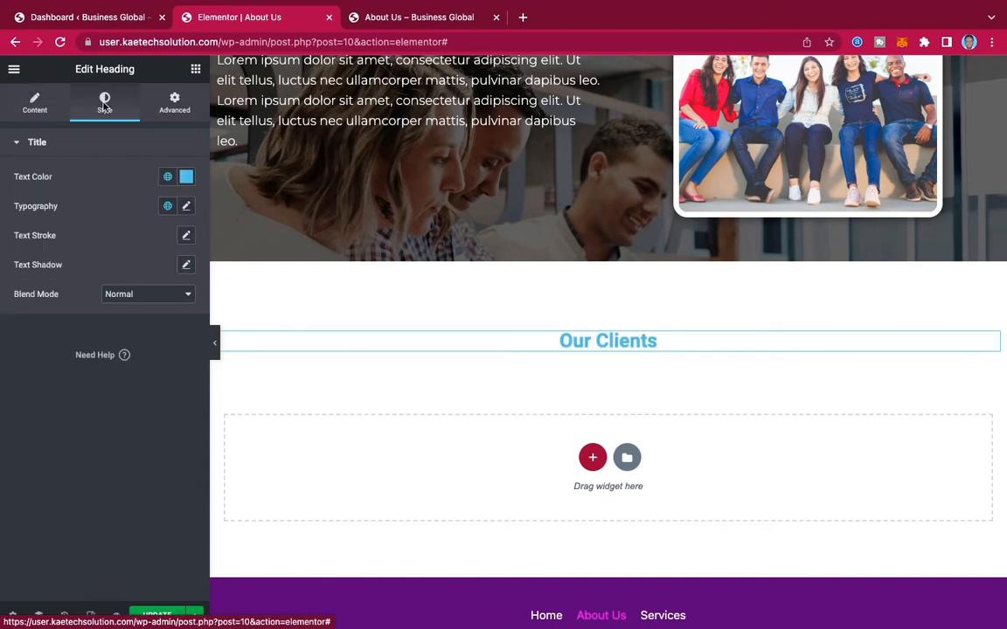
pyautogui.click(186, 177)
pyautogui.moveTo(38, 342); pyautogui.dragTo(5, 335)
pyautogui.click(25, 454)
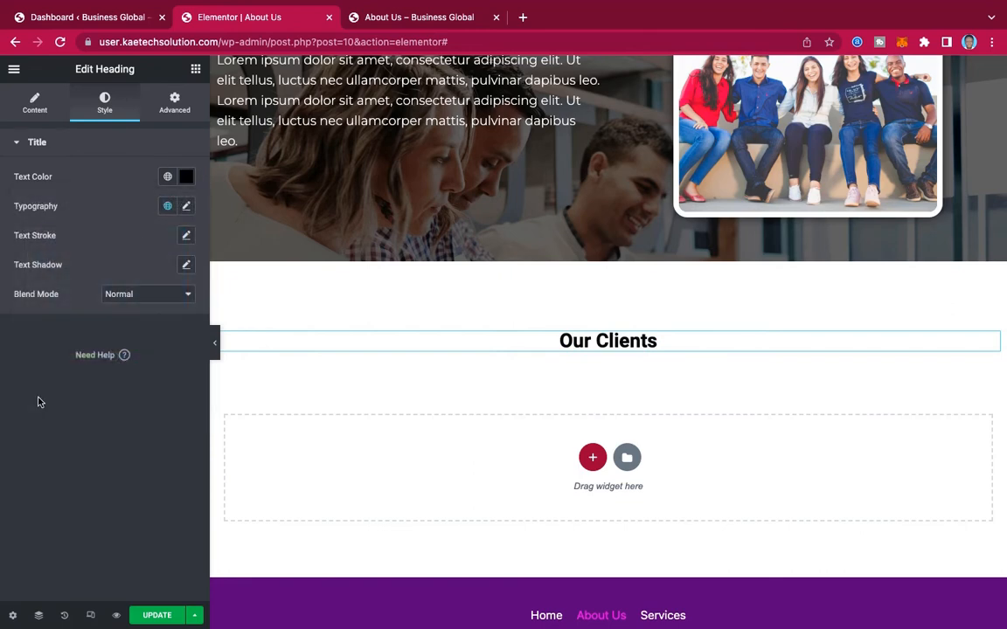
# Set the Our Clients heading's typography to Montserrat, size 40 px, weight 500.
pyautogui.click(187, 206)
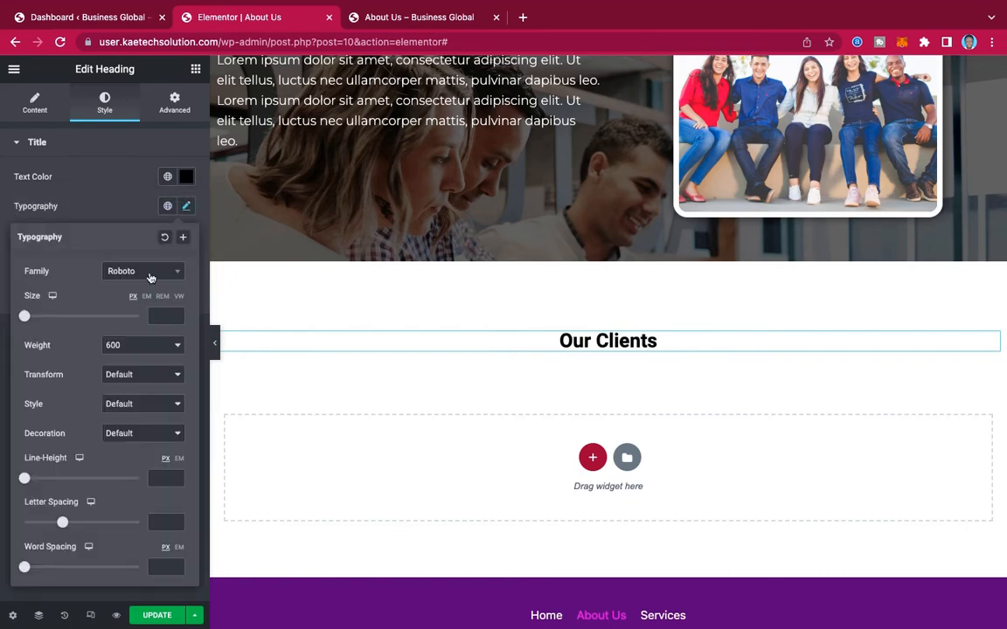
pyautogui.click(136, 271)
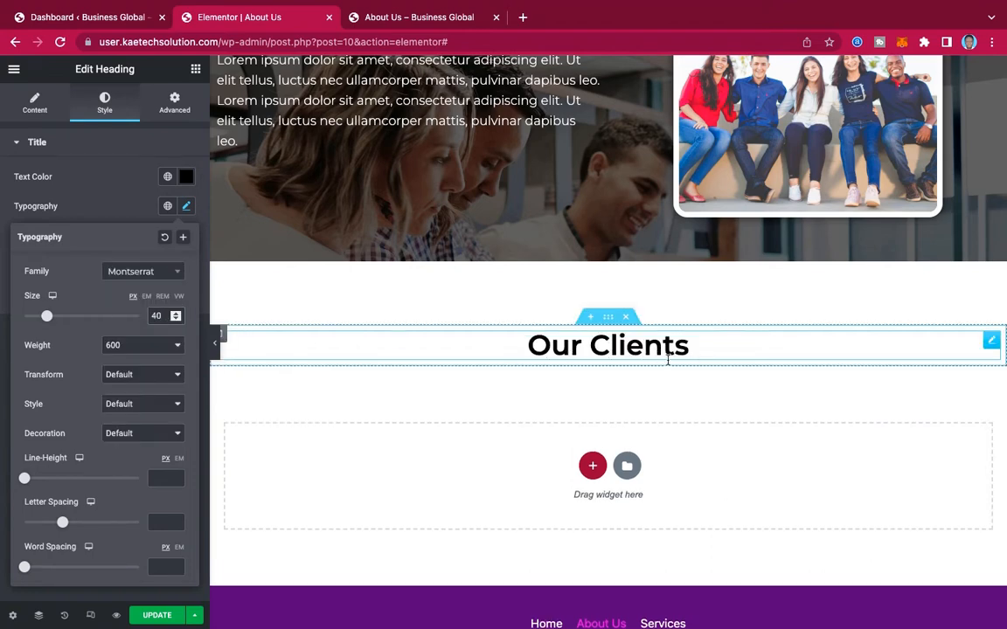
pyautogui.click(127, 347)
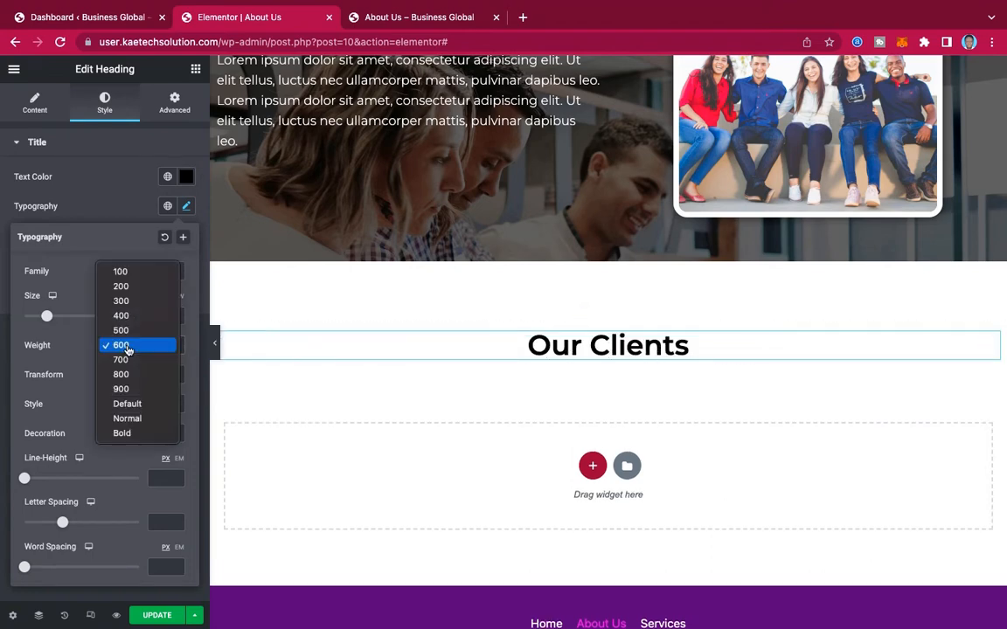
pyautogui.click(123, 330)
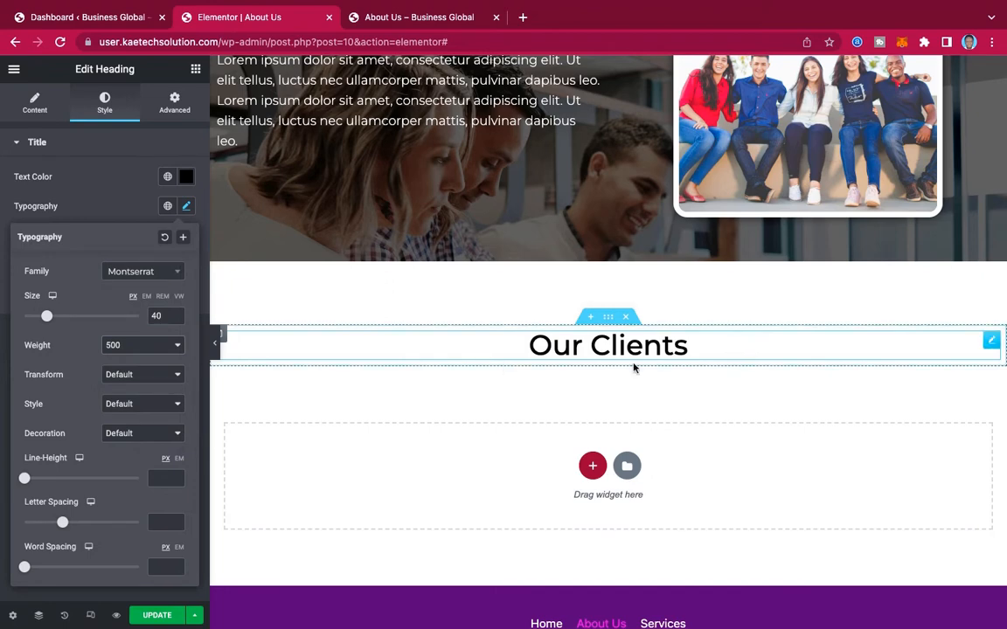
pyautogui.click(92, 186)
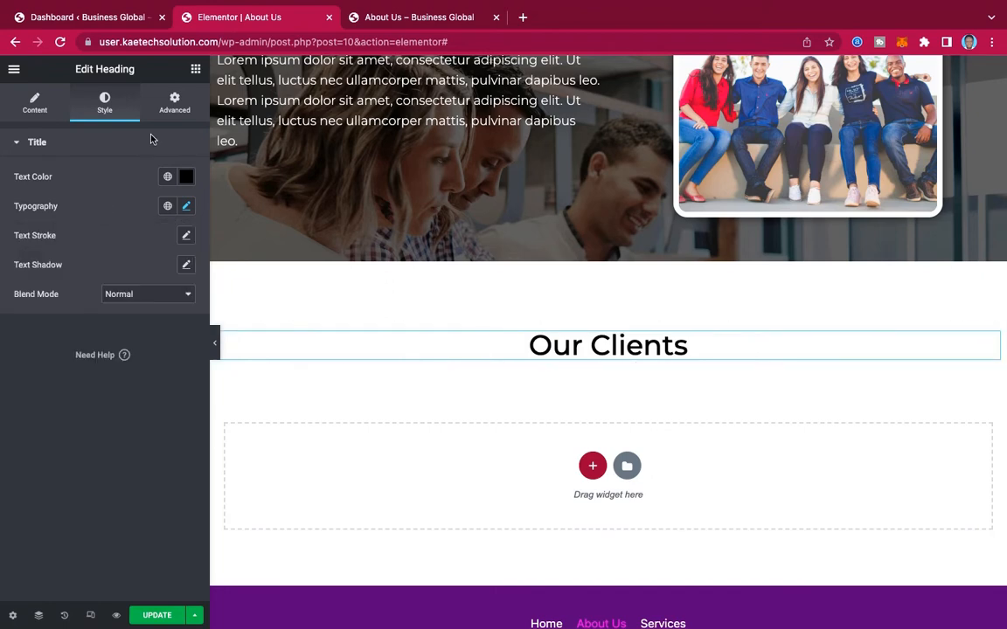
# Add an inner section below the Our Clients heading and delete one of its two columns.
pyautogui.click(196, 70)
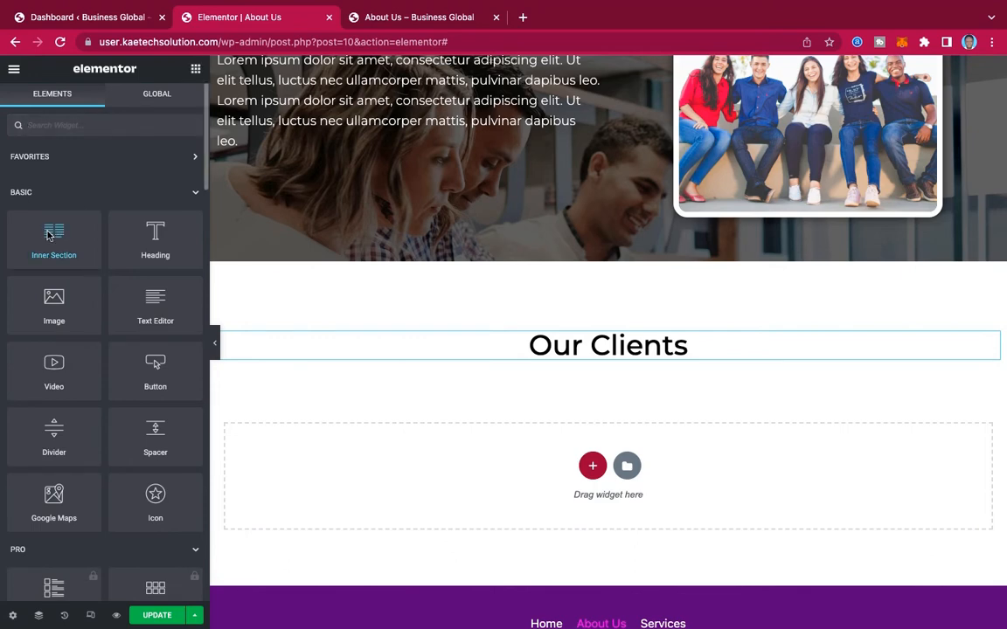
pyautogui.moveTo(50, 233); pyautogui.dragTo(644, 360)
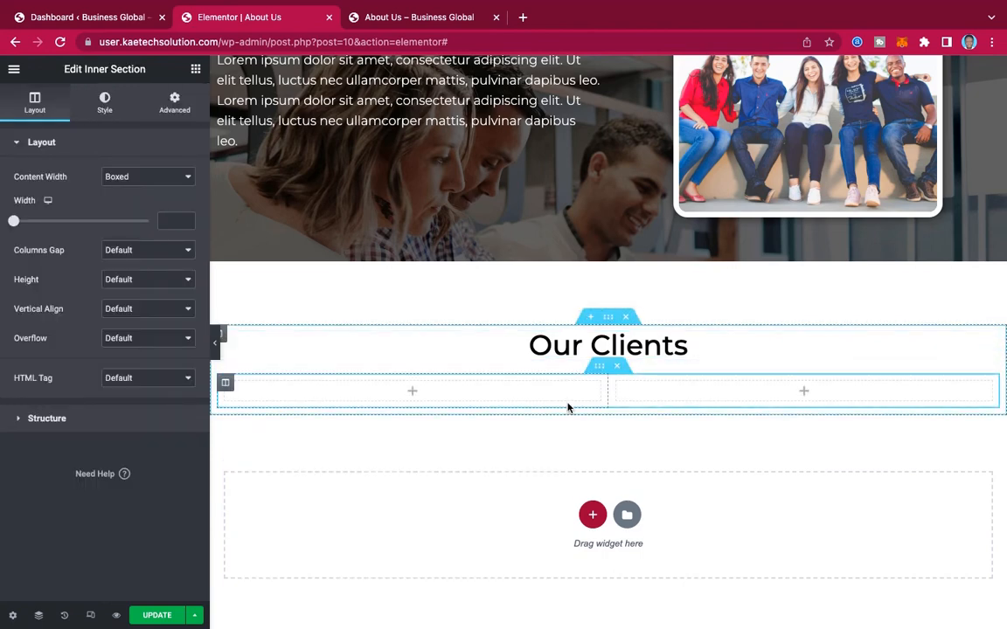
pyautogui.rightClick(618, 386)
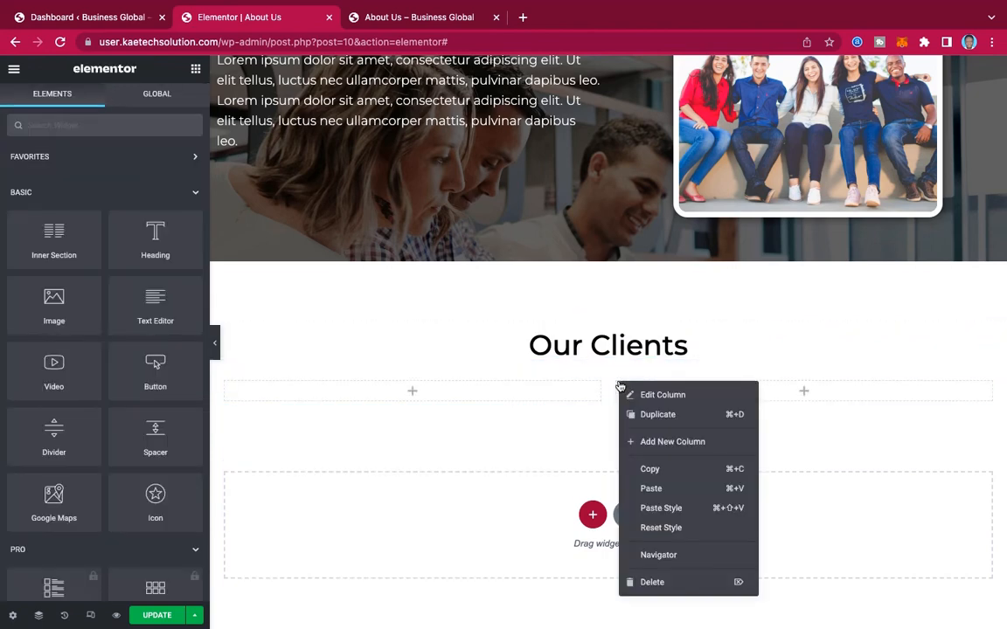
pyautogui.click(658, 581)
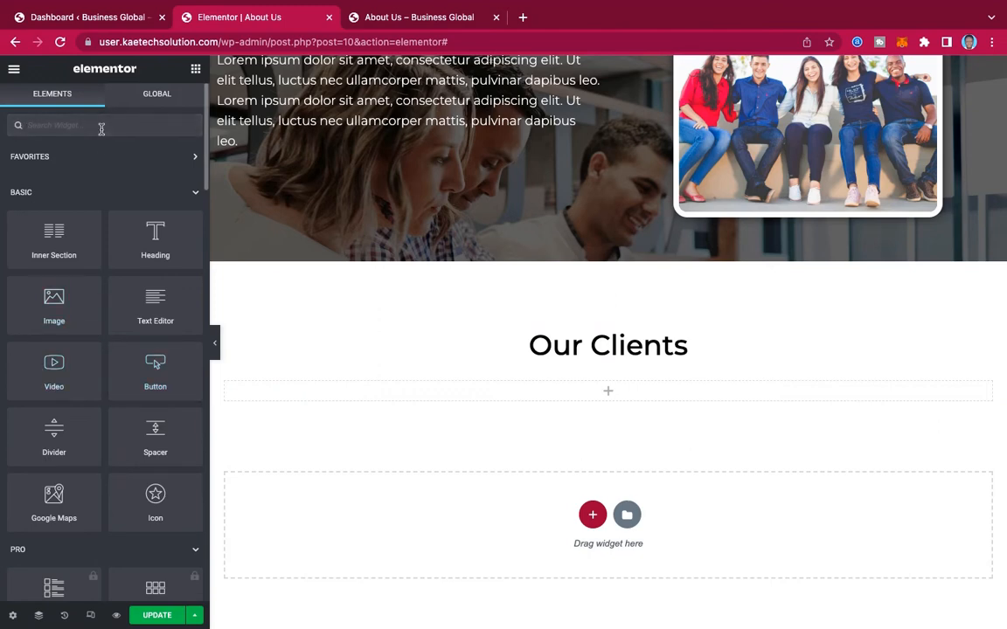
# Add an Image Carousel to the inner section with the Twitter, hexagon, Lorem Ipsum, hummingbird and Facebook bubbles logos from the media library.
pyautogui.write('ca')
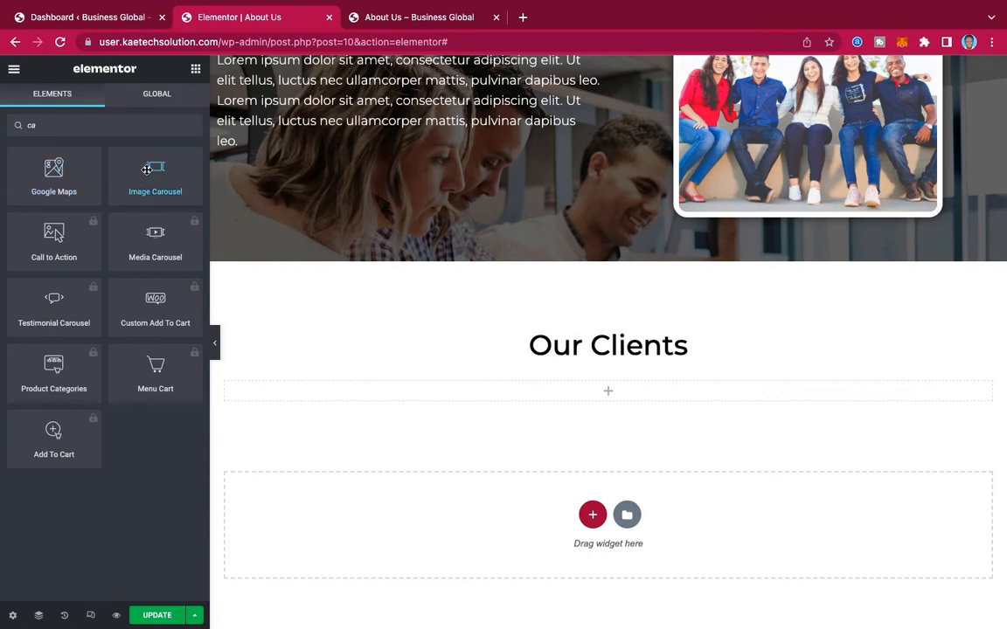
pyautogui.moveTo(147, 169); pyautogui.dragTo(614, 391)
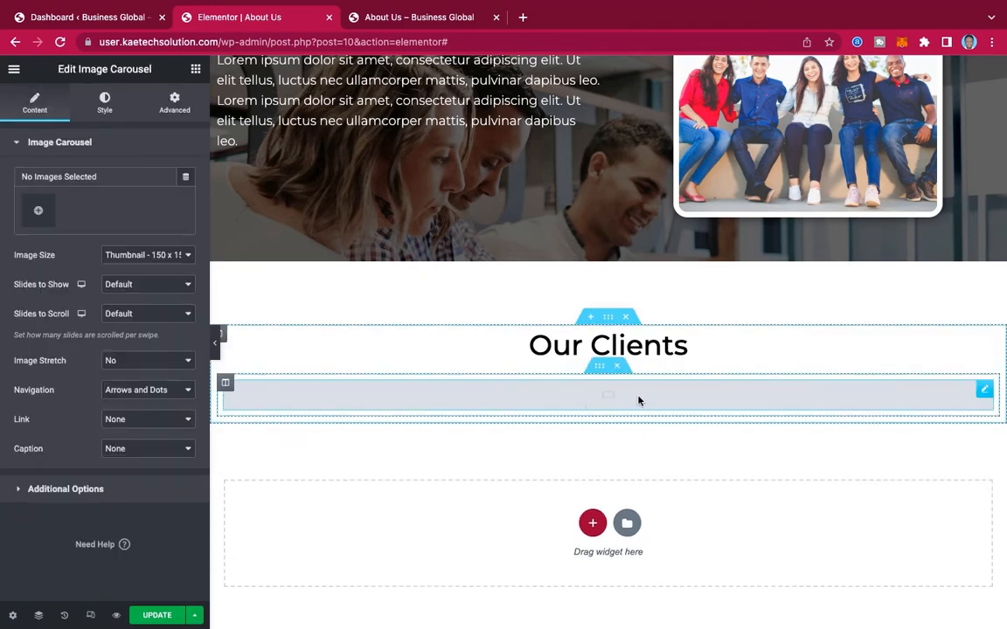
pyautogui.click(38, 212)
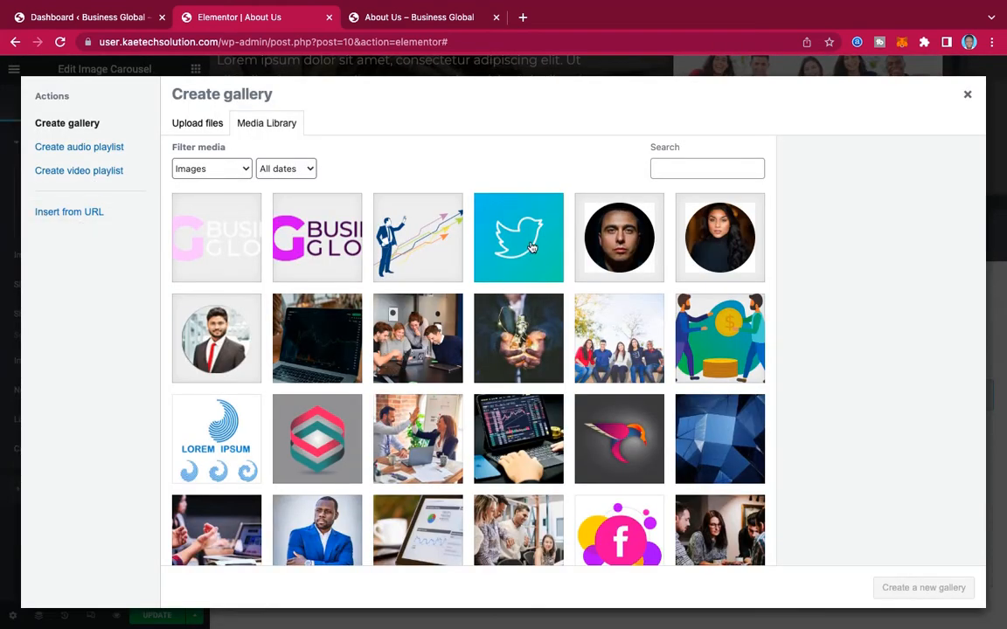
pyautogui.click(481, 223)
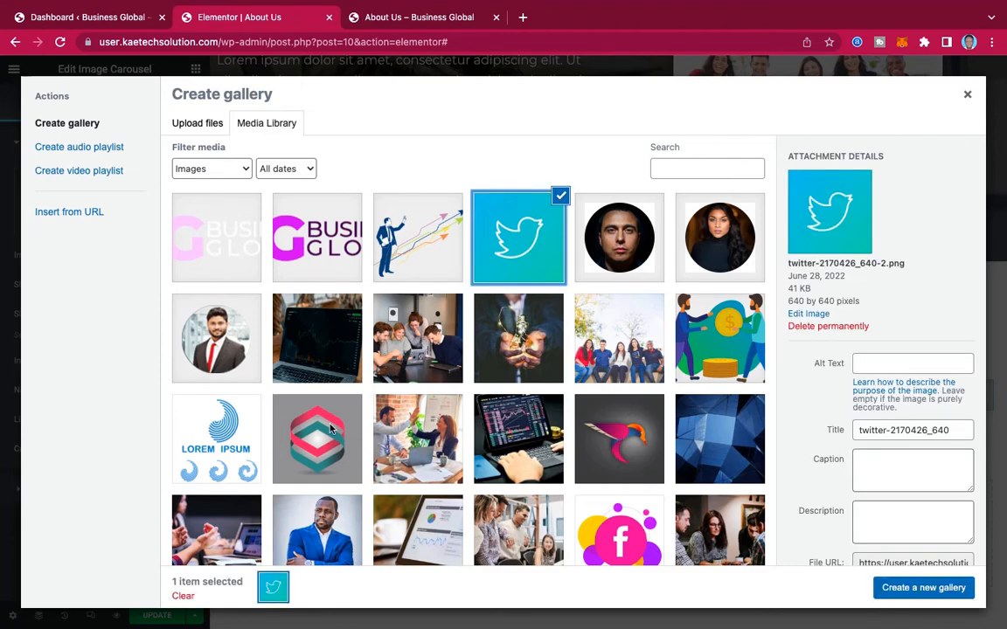
pyautogui.click(299, 393)
pyautogui.click(216, 449)
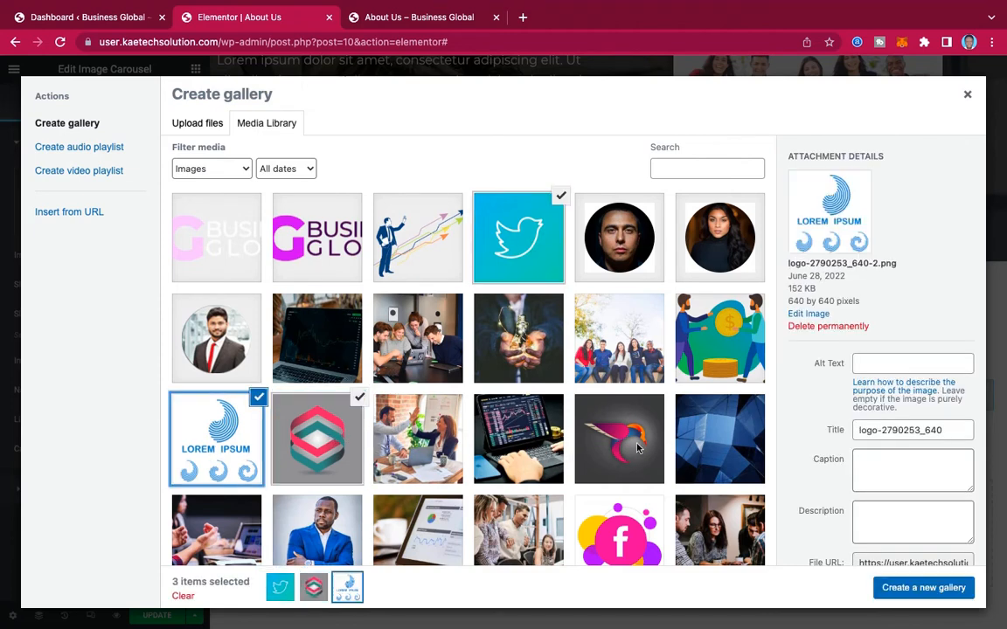
pyautogui.click(576, 404)
pyautogui.click(620, 528)
pyautogui.scroll(-3, 620, 528)
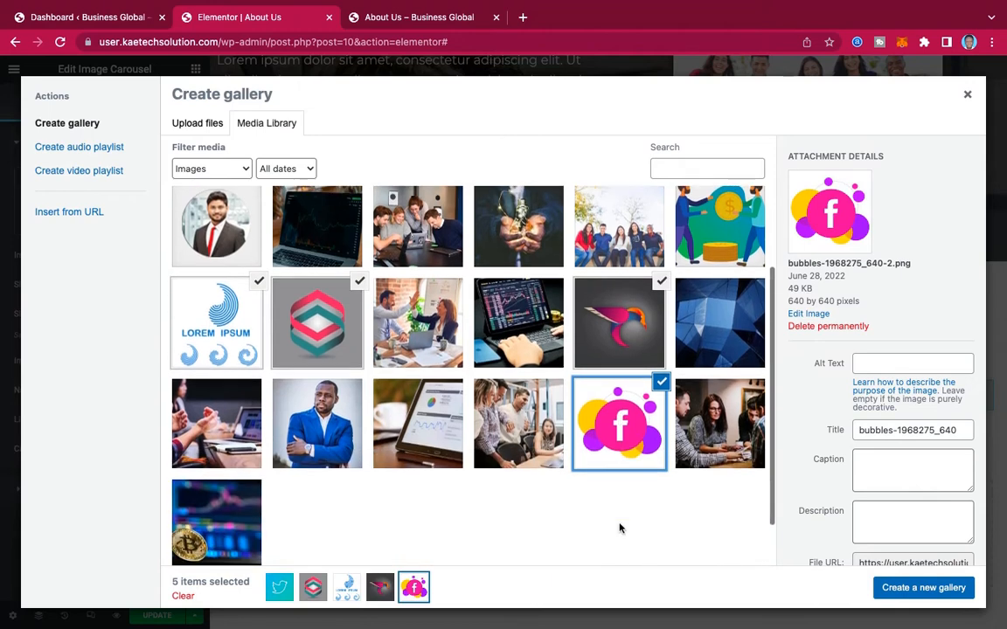
pyautogui.scroll(3, 620, 527)
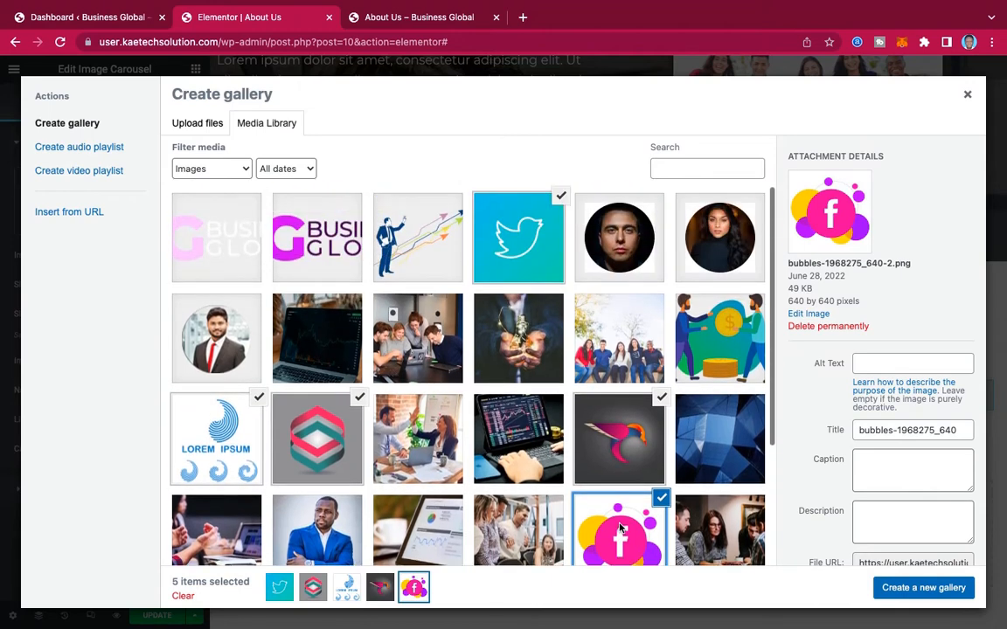
pyautogui.click(924, 587)
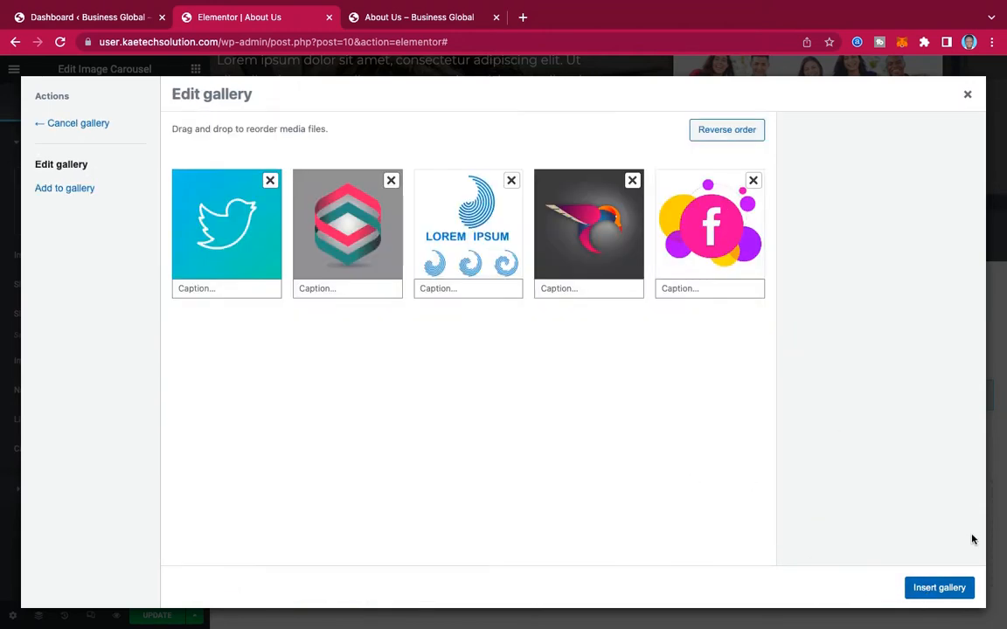
pyautogui.click(940, 588)
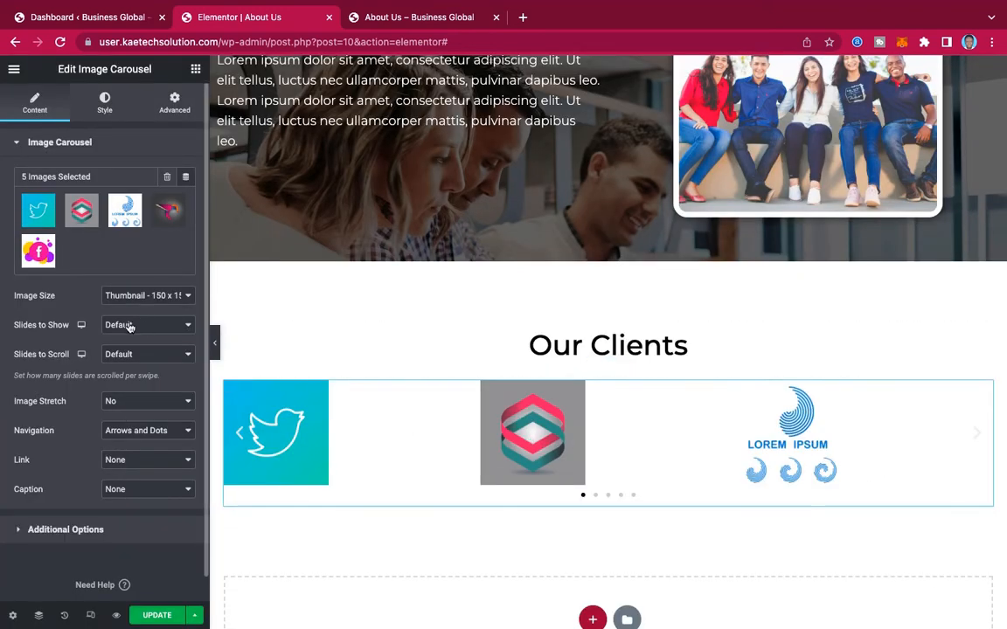
# Try the Medium - 300 x 300 image size on the carousel, returning it to Thumbnail - 150 x 150.
pyautogui.click(146, 297)
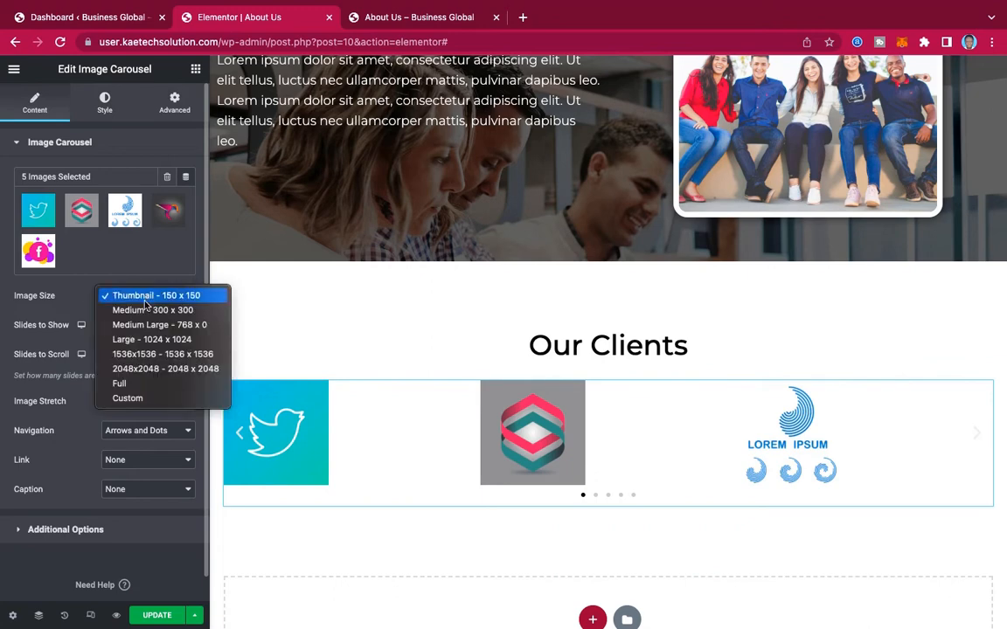
pyautogui.click(147, 310)
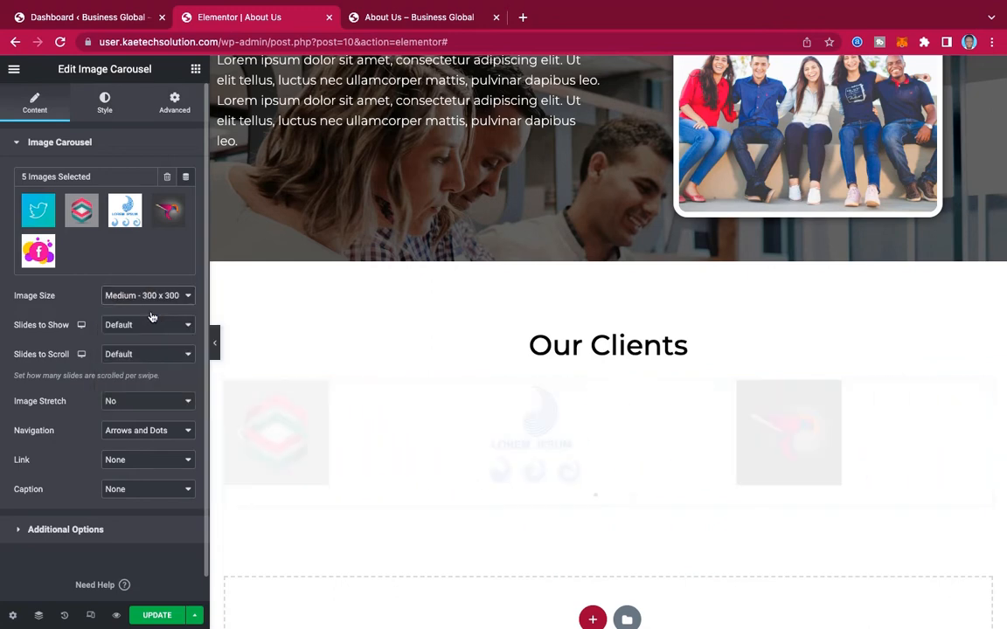
pyautogui.click(152, 294)
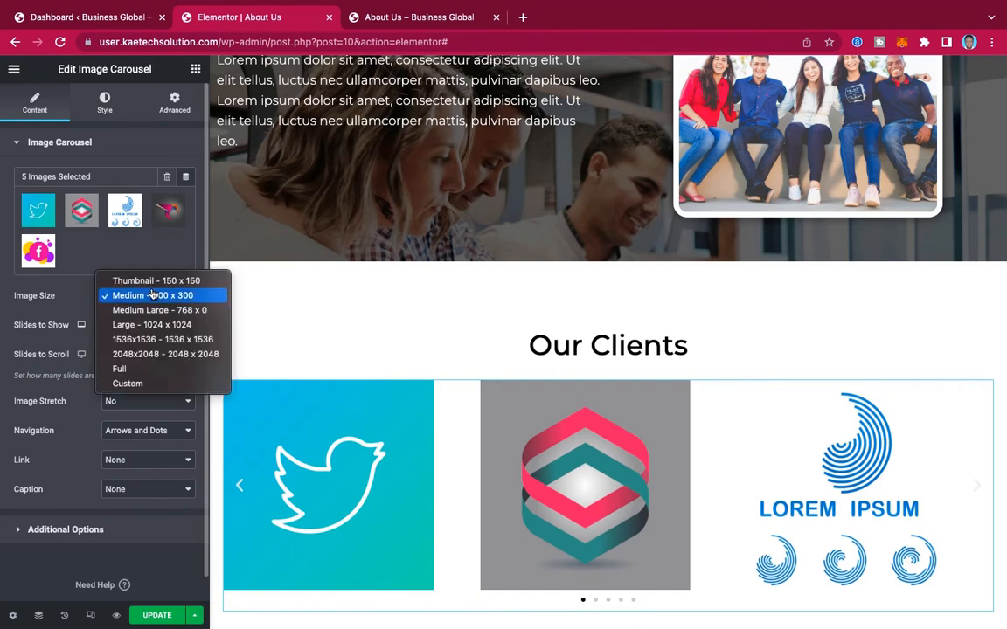
pyautogui.click(139, 277)
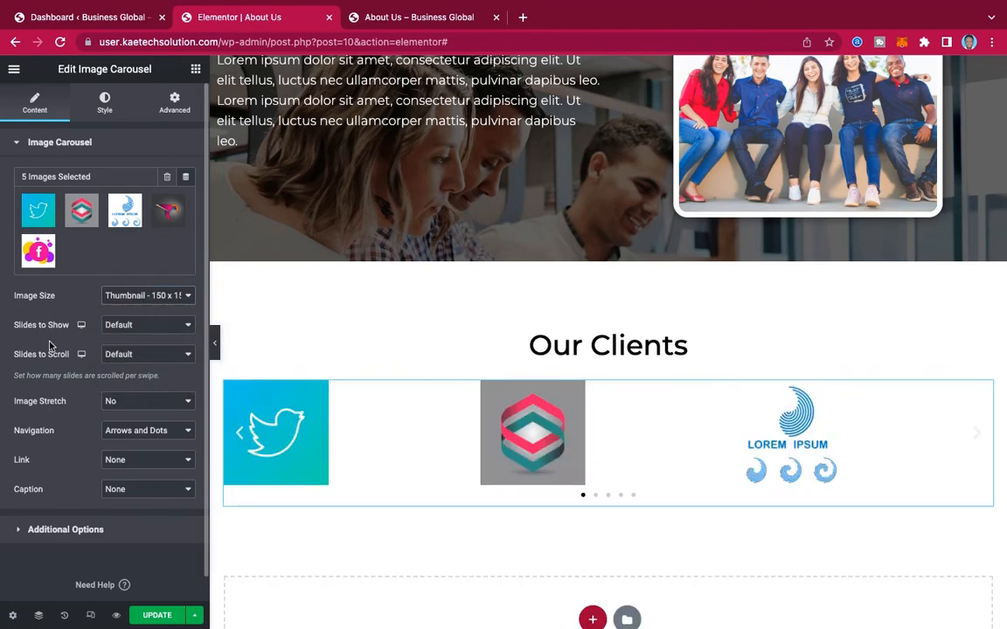
# Set the image carousel to show 5 slides and scroll 5 slides per swipe.
pyautogui.click(143, 327)
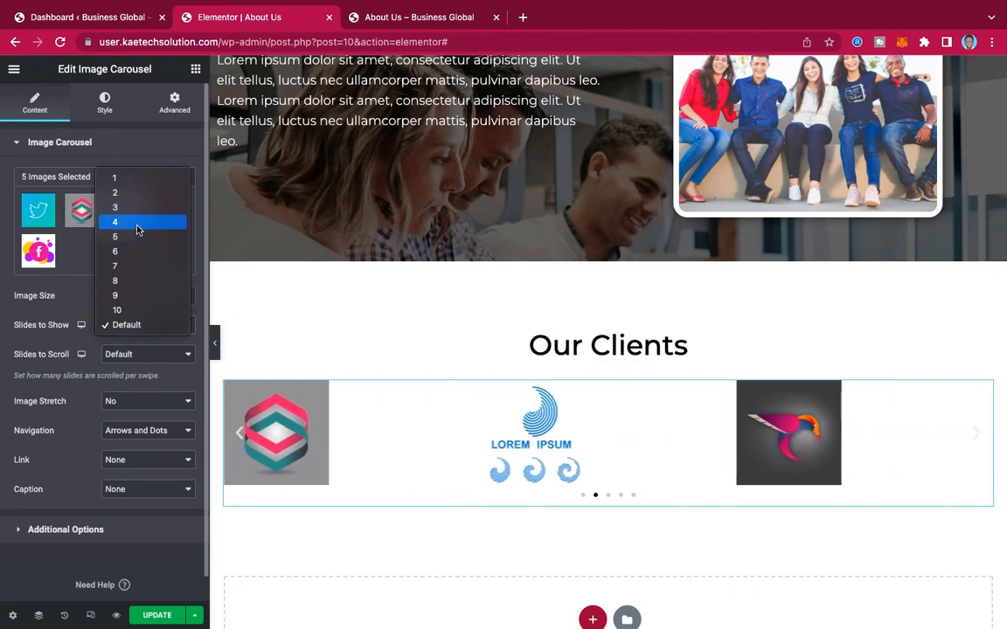
pyautogui.click(138, 225)
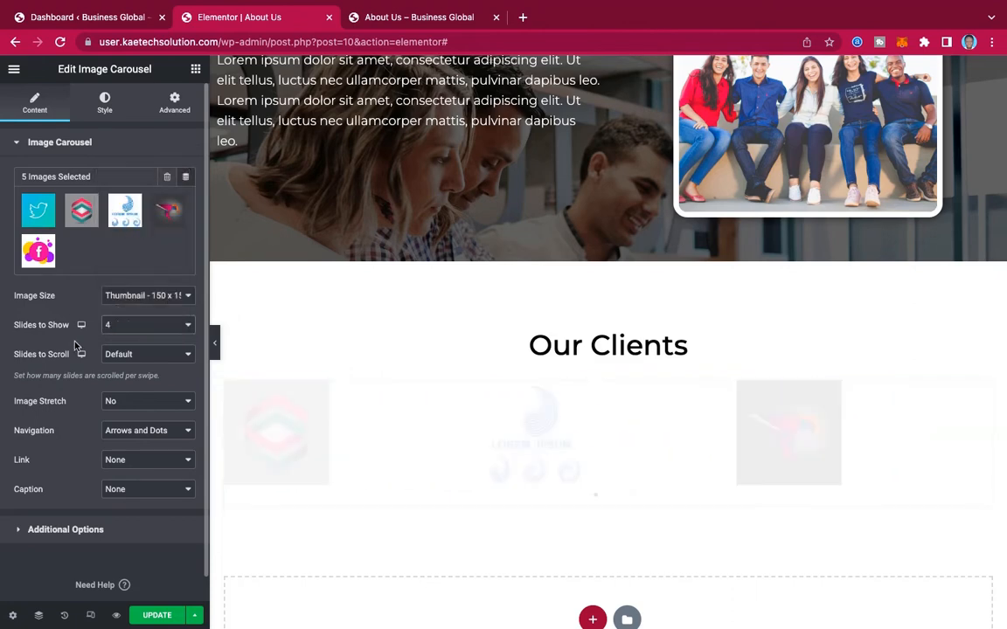
pyautogui.click(131, 325)
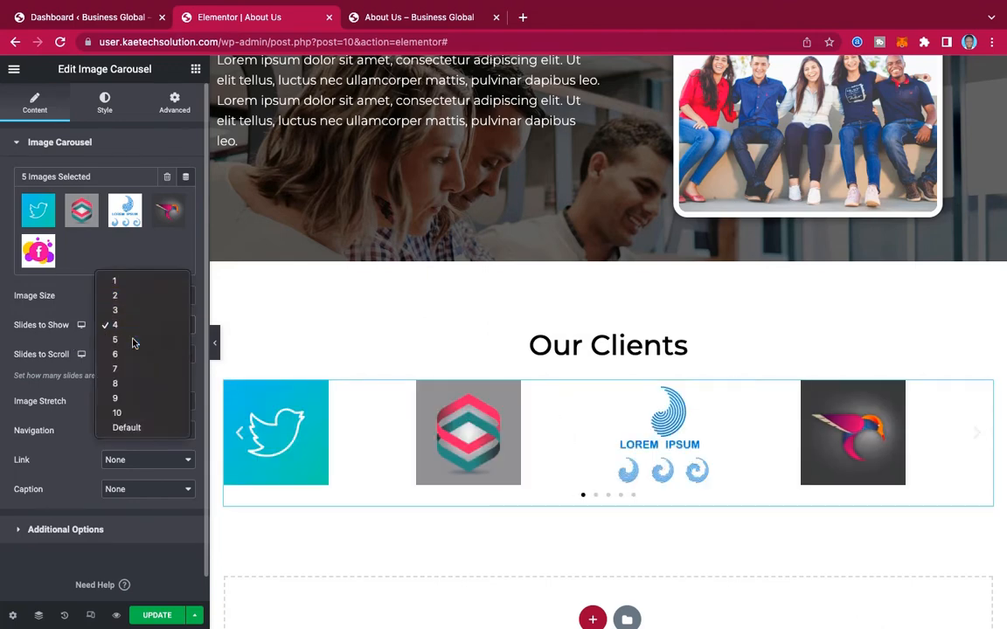
pyautogui.click(133, 341)
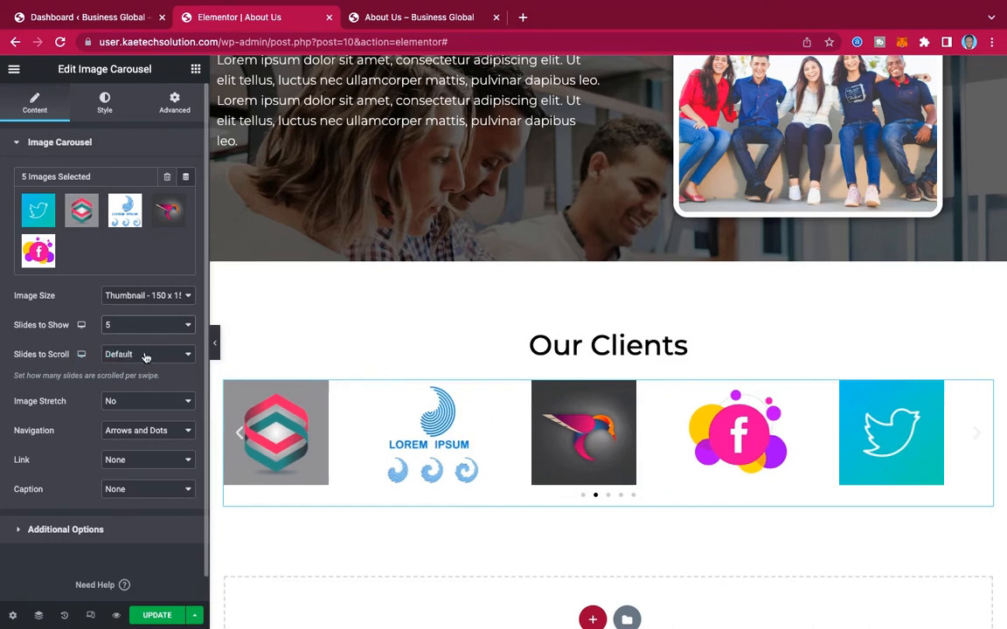
pyautogui.click(144, 355)
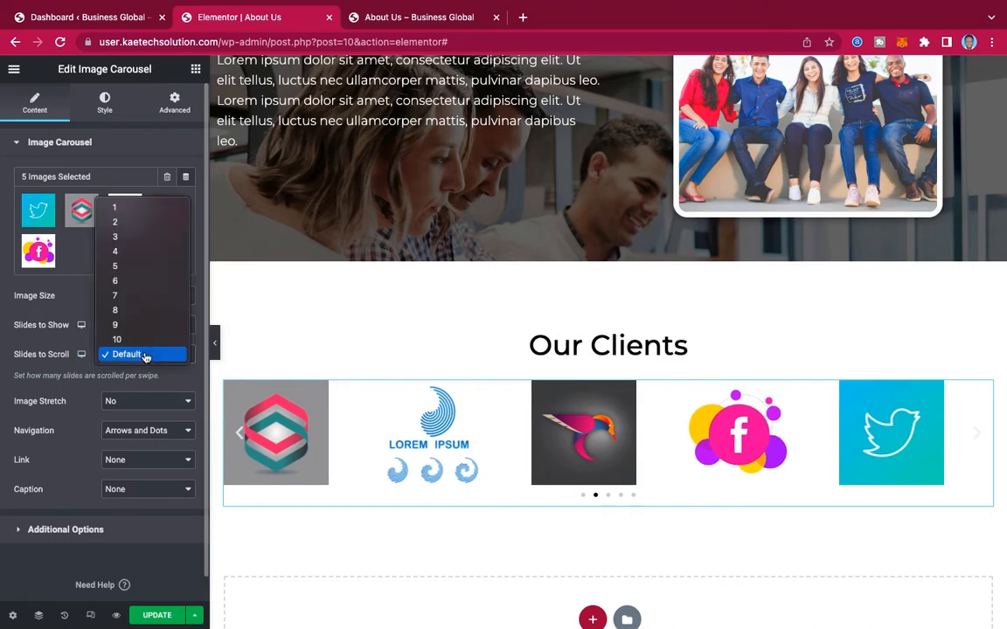
pyautogui.click(144, 267)
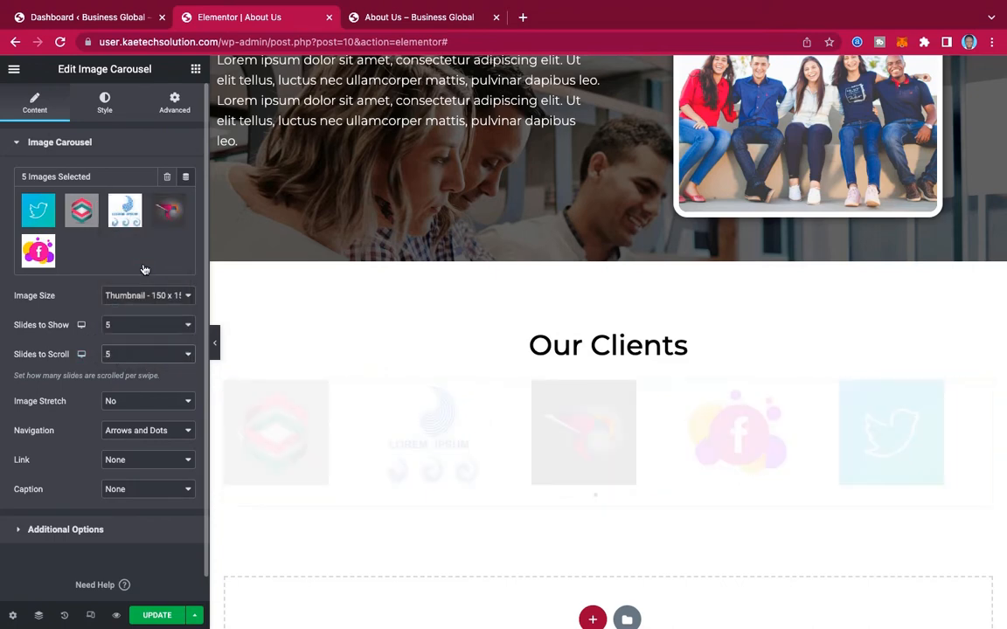
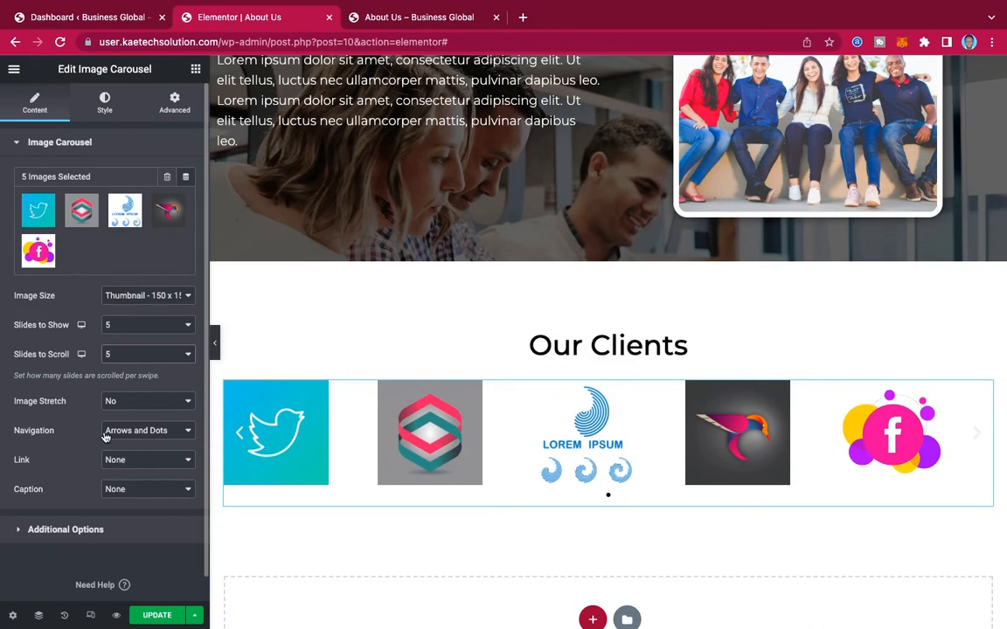
# Set the carousel navigation to Arrows only, test the next arrow, and open its additional options.
pyautogui.click(163, 434)
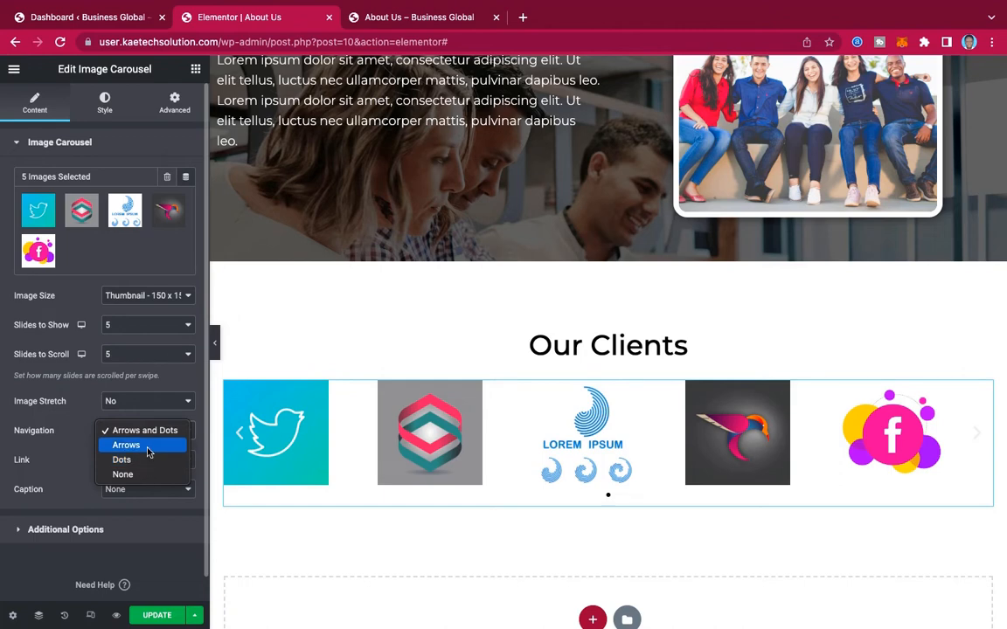
pyautogui.click(148, 446)
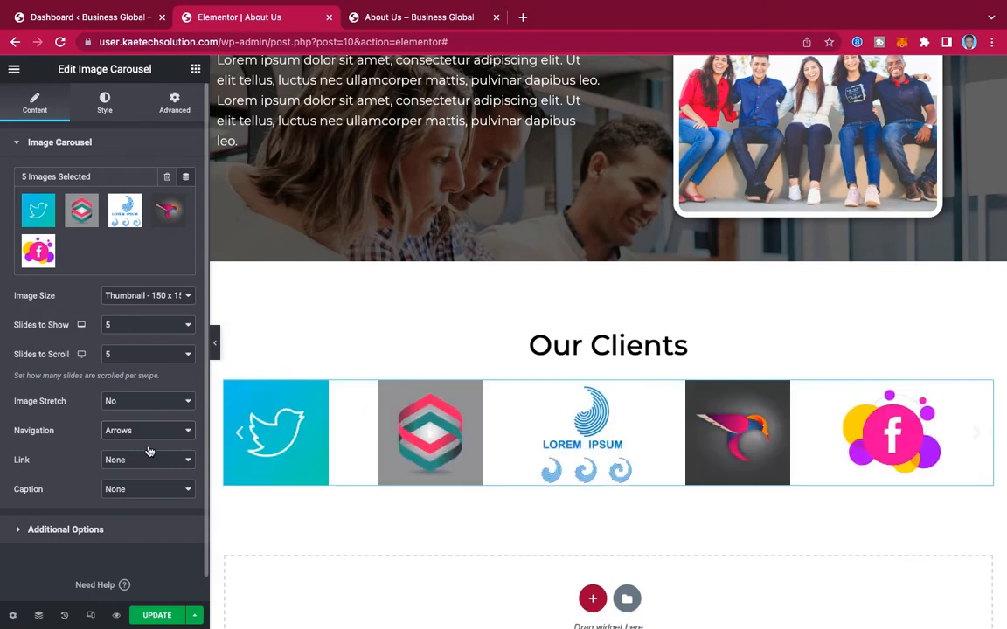
pyautogui.click(979, 437)
pyautogui.click(978, 438)
pyautogui.click(88, 530)
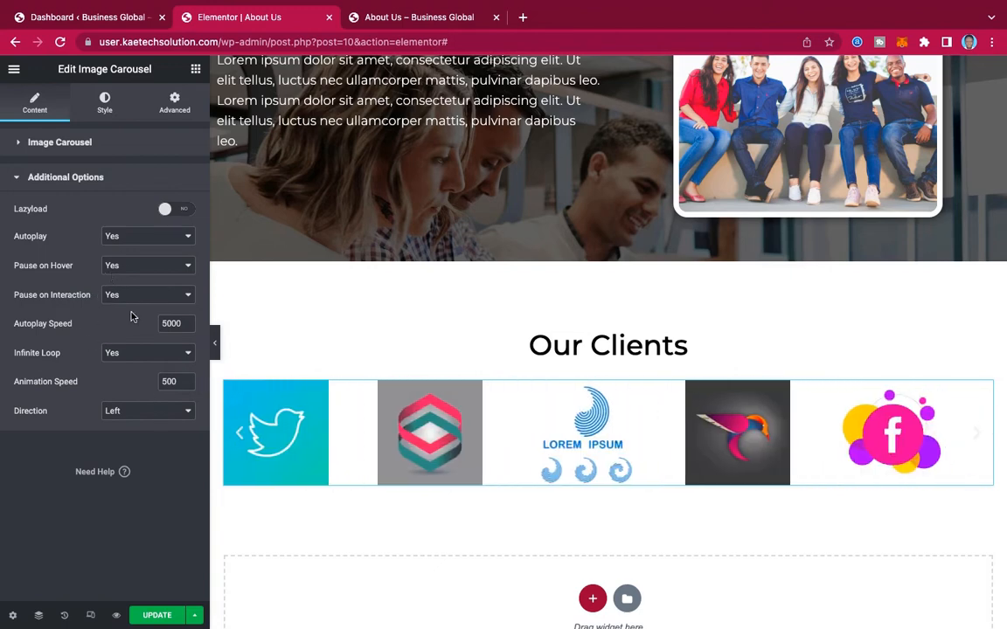
# Set the carousel's navigation arrow color to a purple of about #9509A8.
pyautogui.click(105, 103)
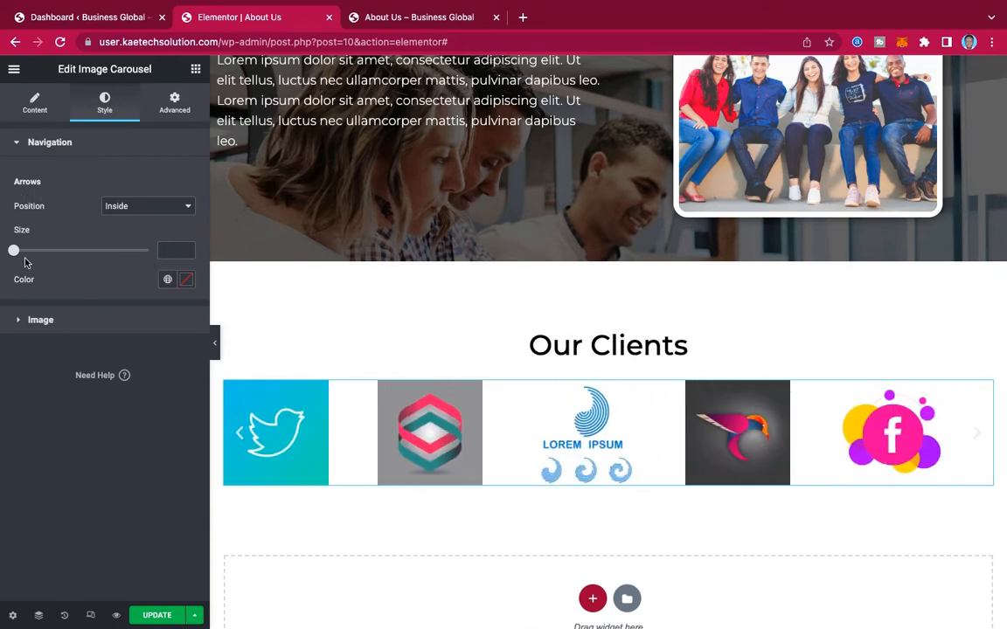
pyautogui.click(186, 279)
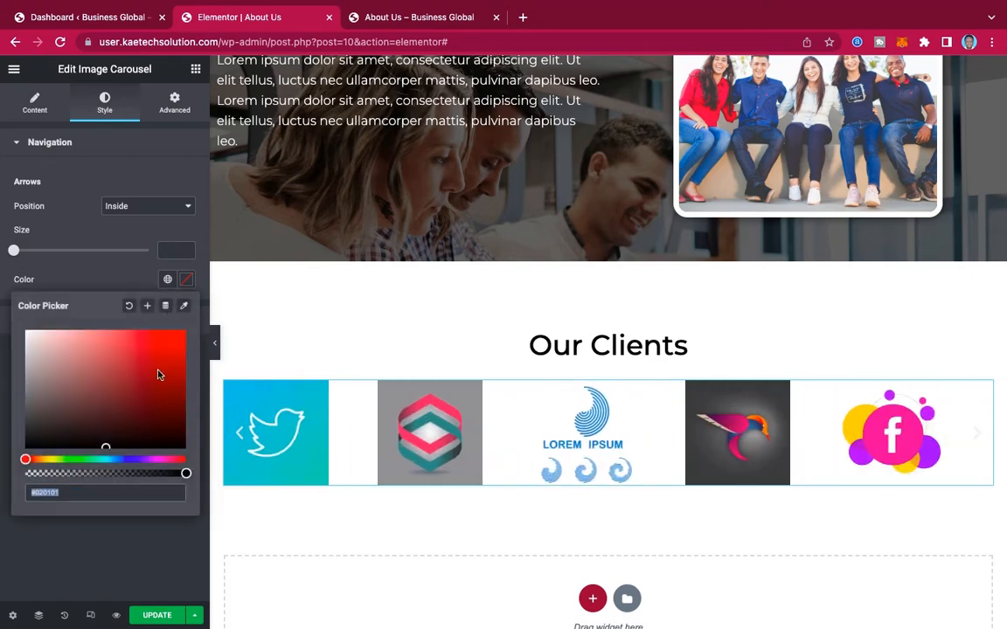
pyautogui.click(155, 458)
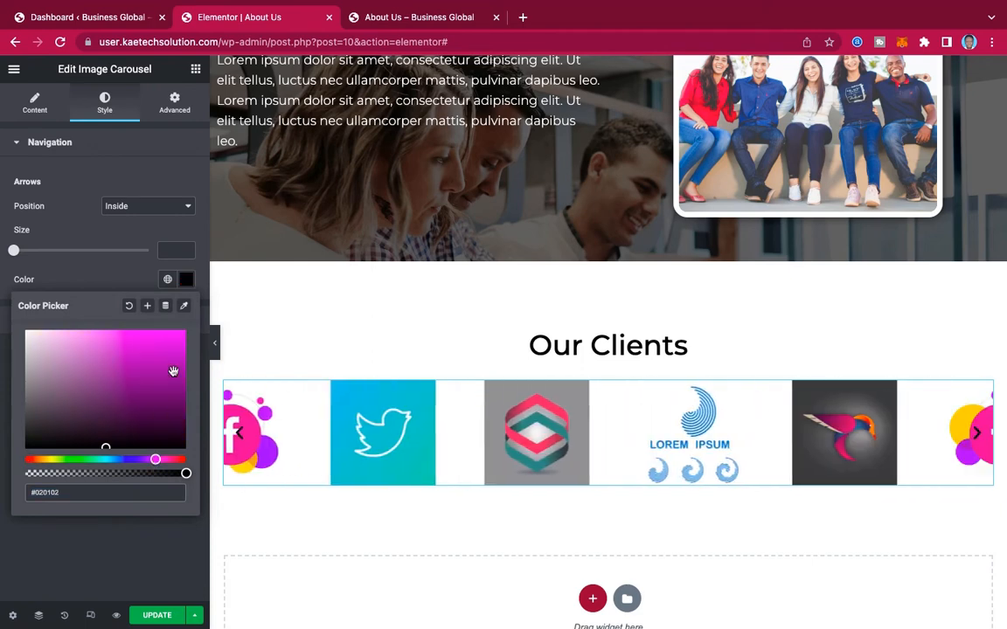
pyautogui.click(175, 370)
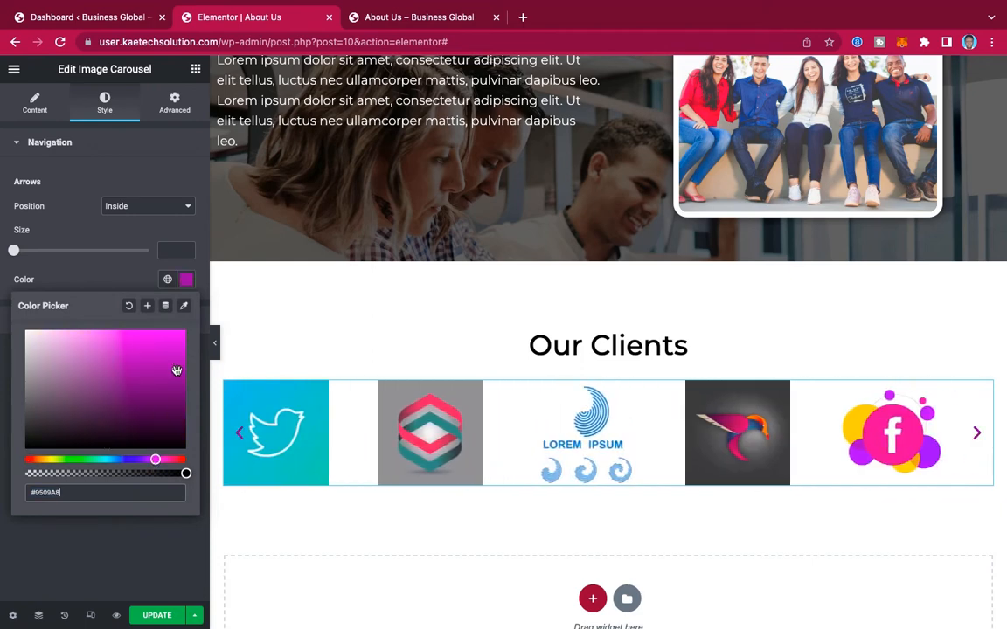
pyautogui.click(107, 269)
# Switch the carousel image spacing to Custom and set it to 4.
pyautogui.click(85, 324)
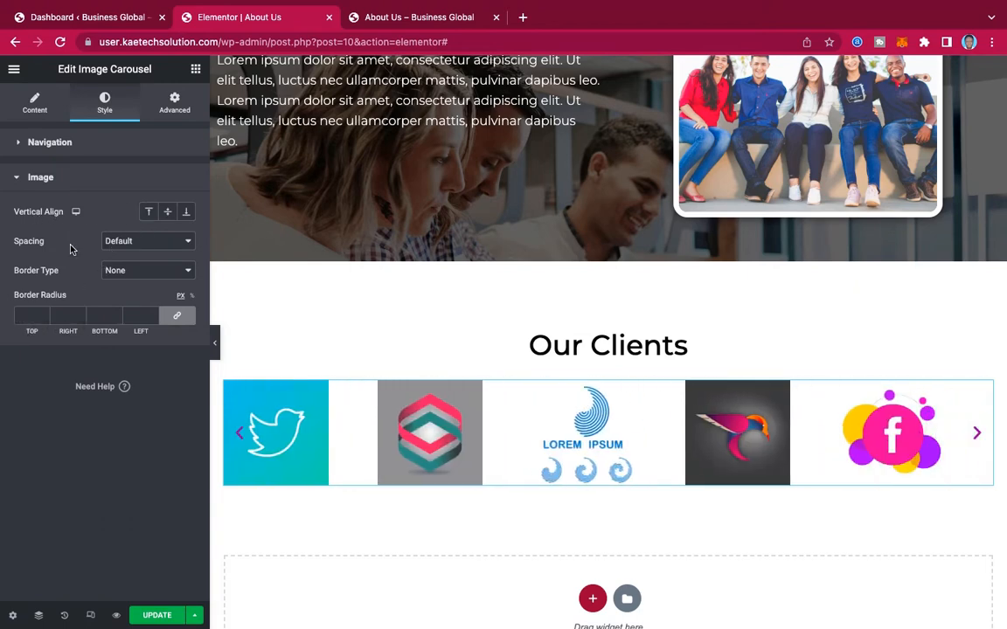
pyautogui.click(140, 241)
pyautogui.click(135, 255)
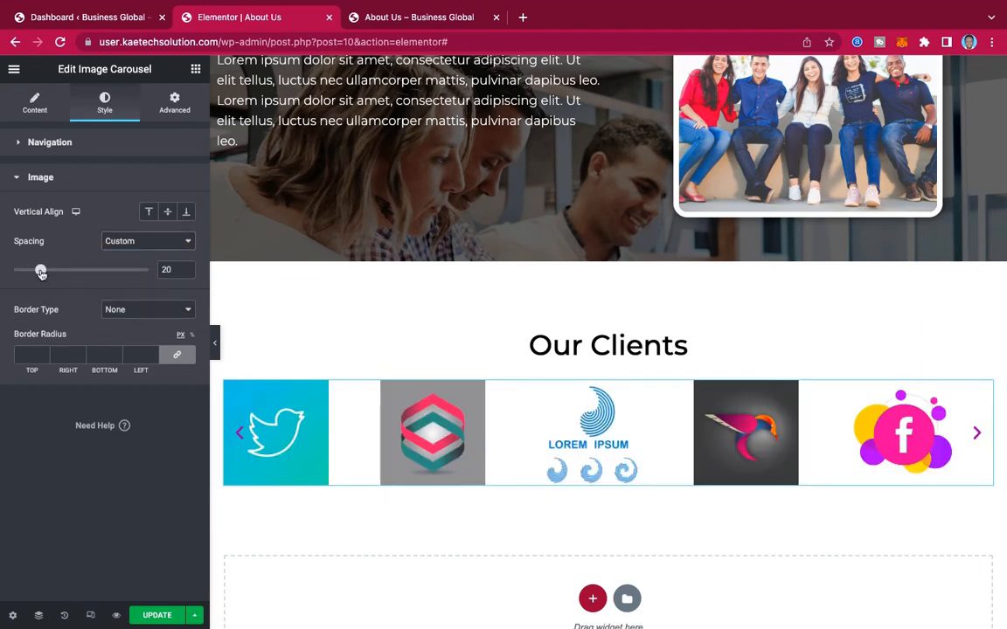
pyautogui.moveTo(40, 272); pyautogui.dragTo(21, 273)
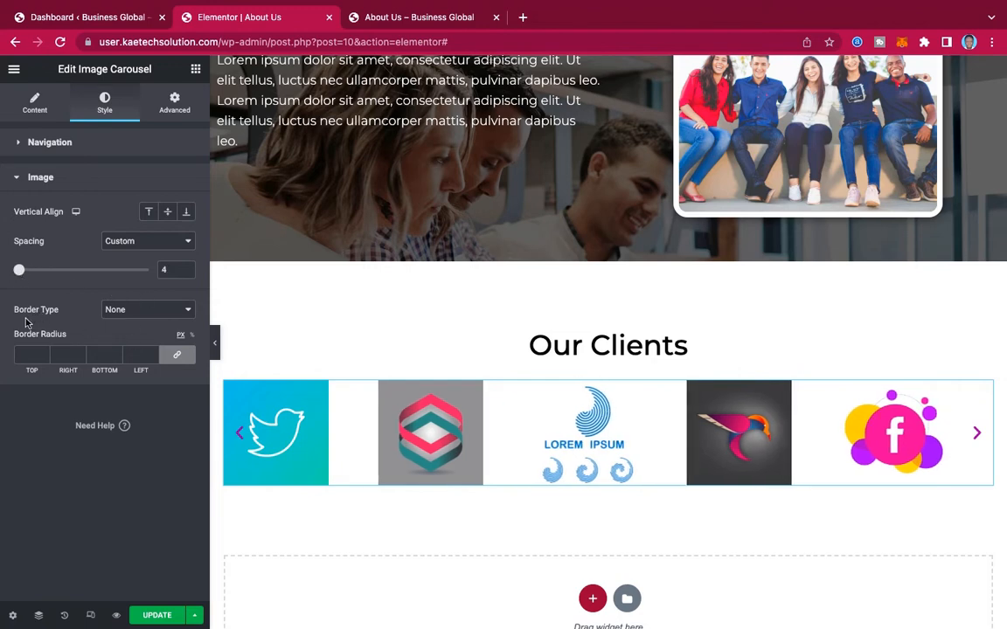
# Give the carousel images a solid border 1 px wide on all sides in purple #5F0382.
pyautogui.click(135, 312)
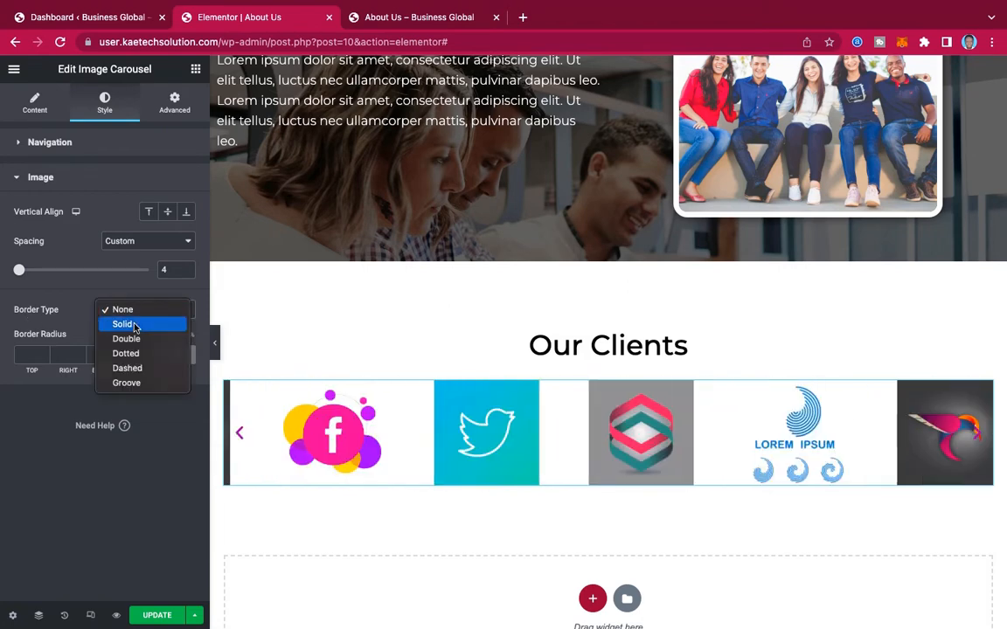
pyautogui.click(135, 325)
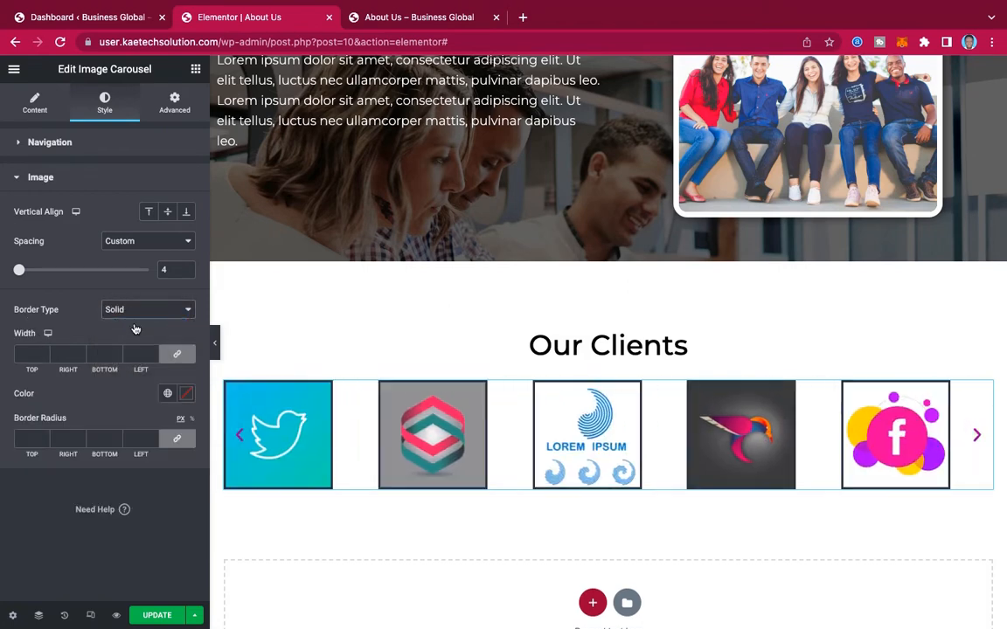
pyautogui.click(25, 353)
pyautogui.write('1')
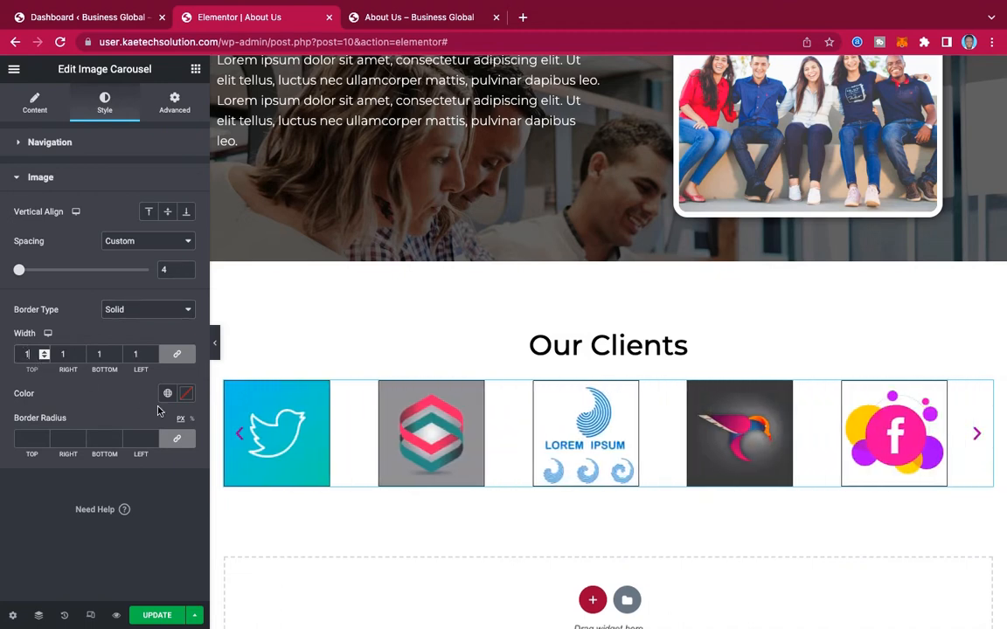
pyautogui.click(187, 394)
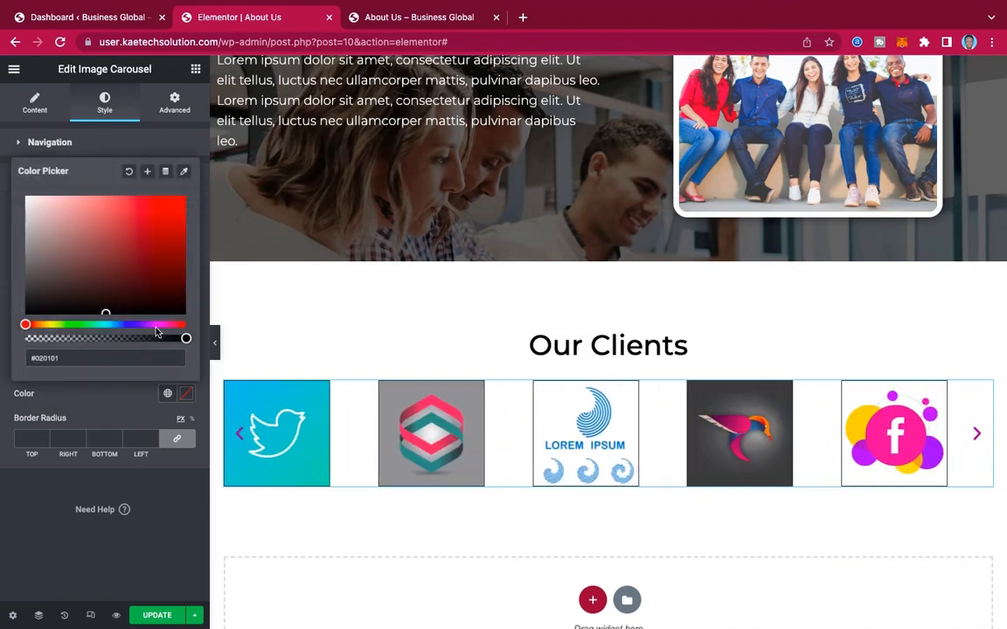
pyautogui.moveTo(156, 326); pyautogui.dragTo(152, 325)
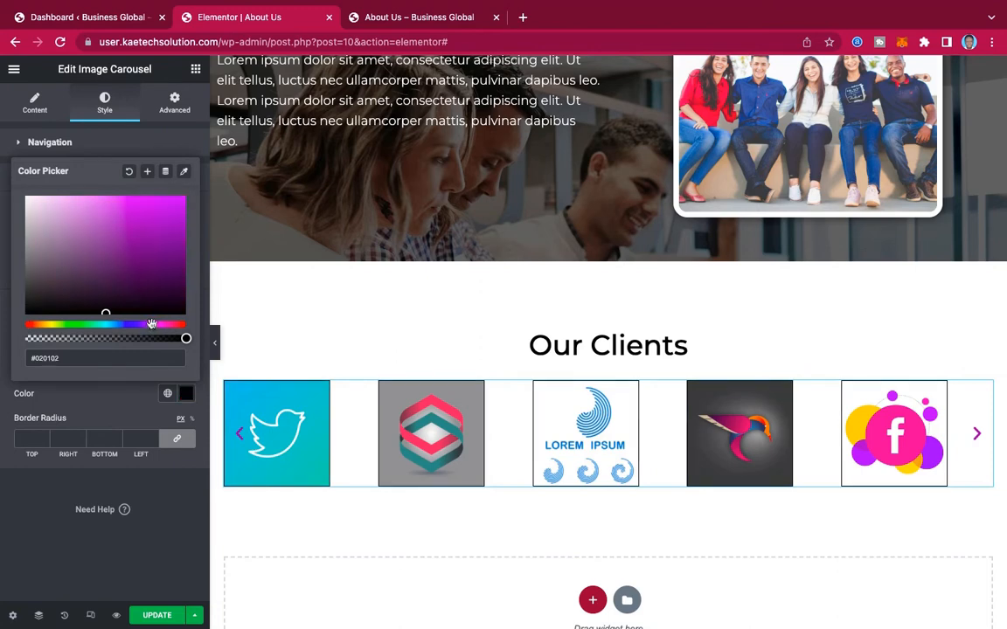
pyautogui.click(182, 254)
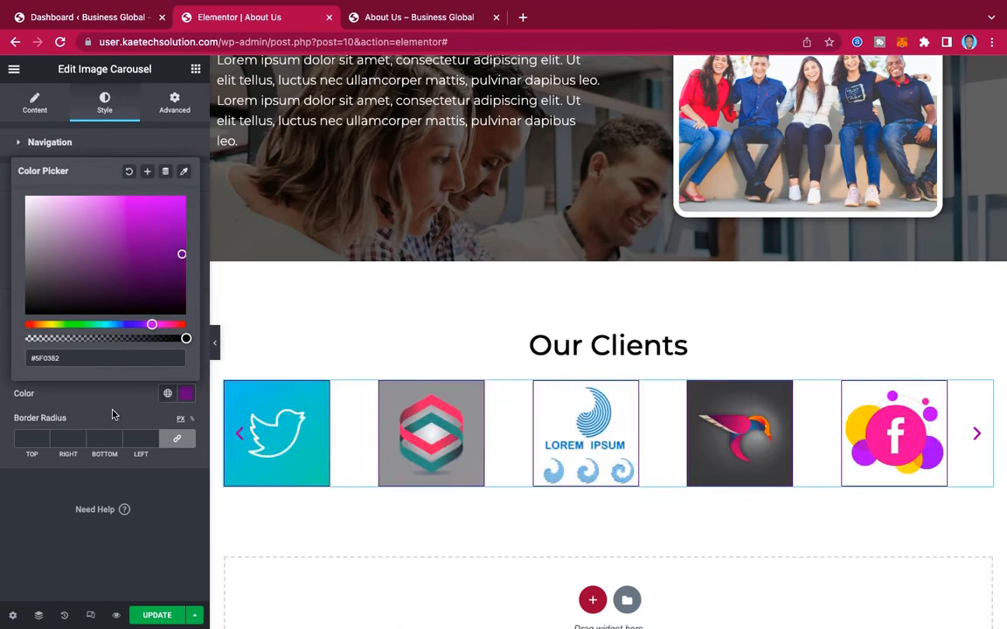
pyautogui.click(113, 412)
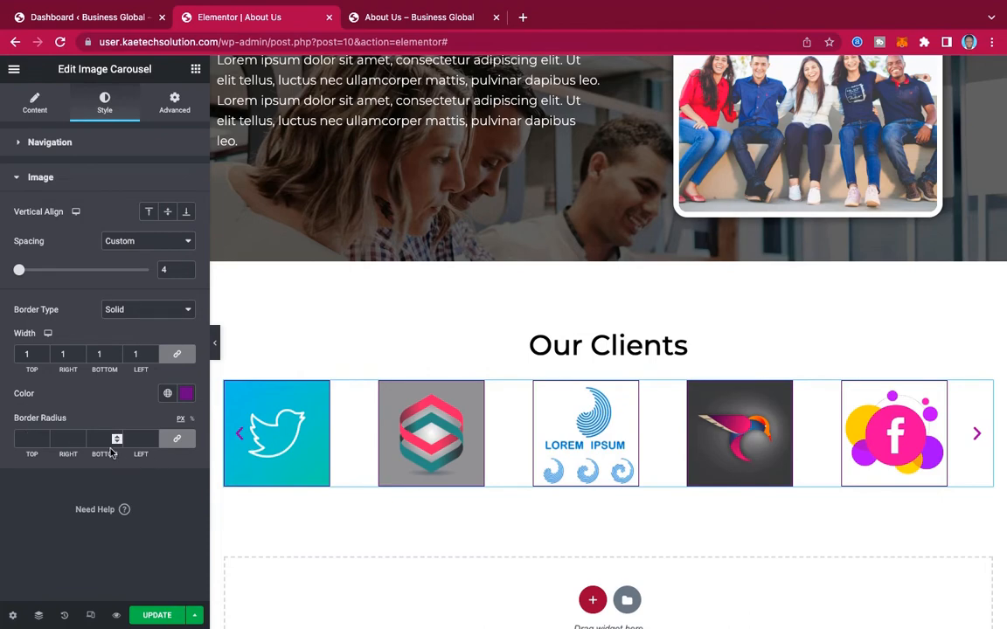
# Unlink the Our Clients section's margins and set the top margin to 0 and the bottom margin to 90 px.
pyautogui.scroll(3, 663, 288)
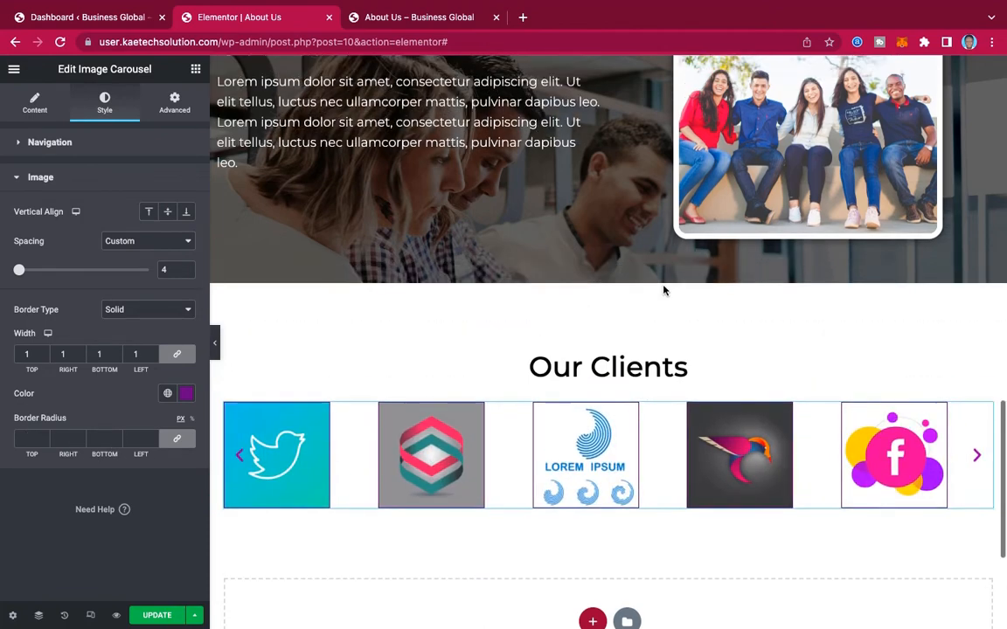
pyautogui.scroll(-5, 664, 290)
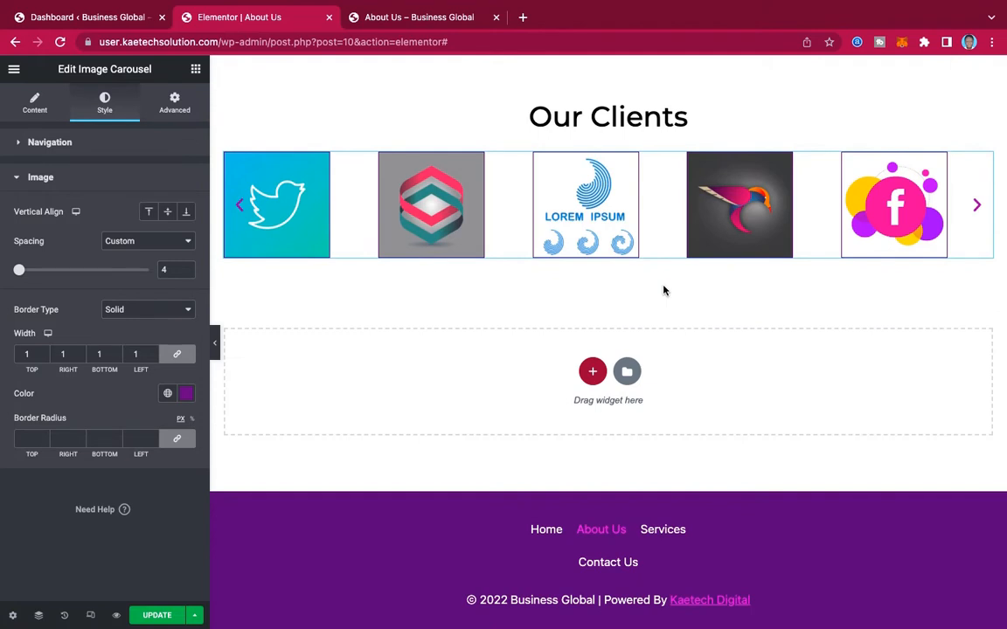
pyautogui.scroll(1, 662, 288)
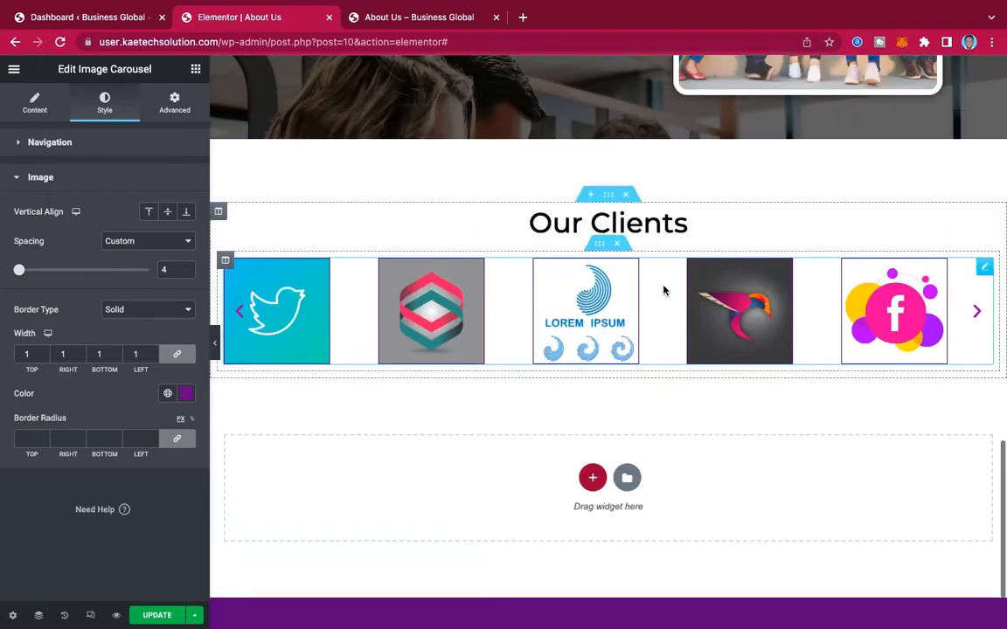
pyautogui.click(610, 195)
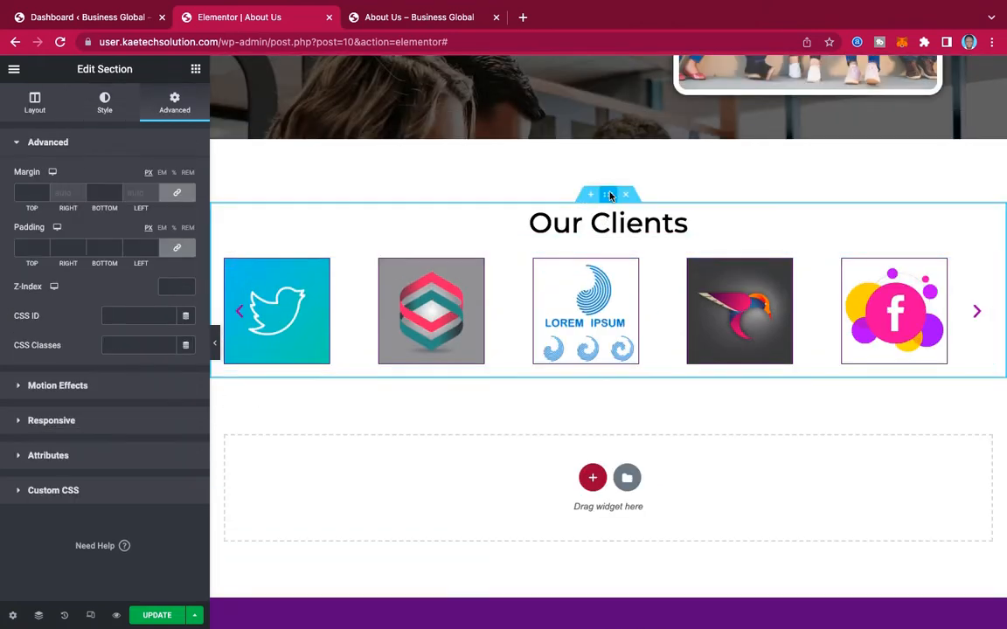
pyautogui.click(180, 193)
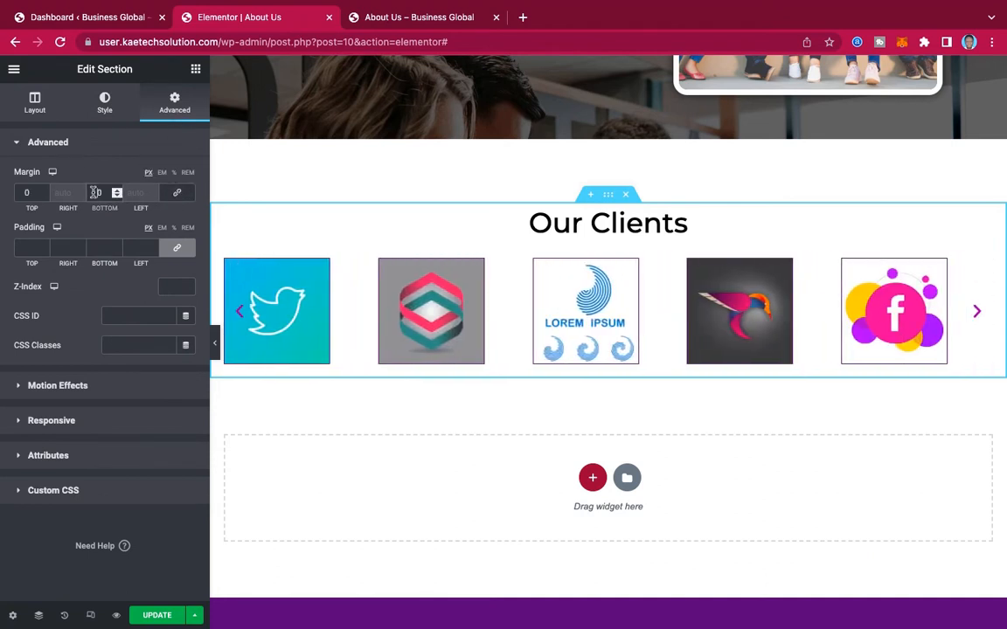
pyautogui.write('3')
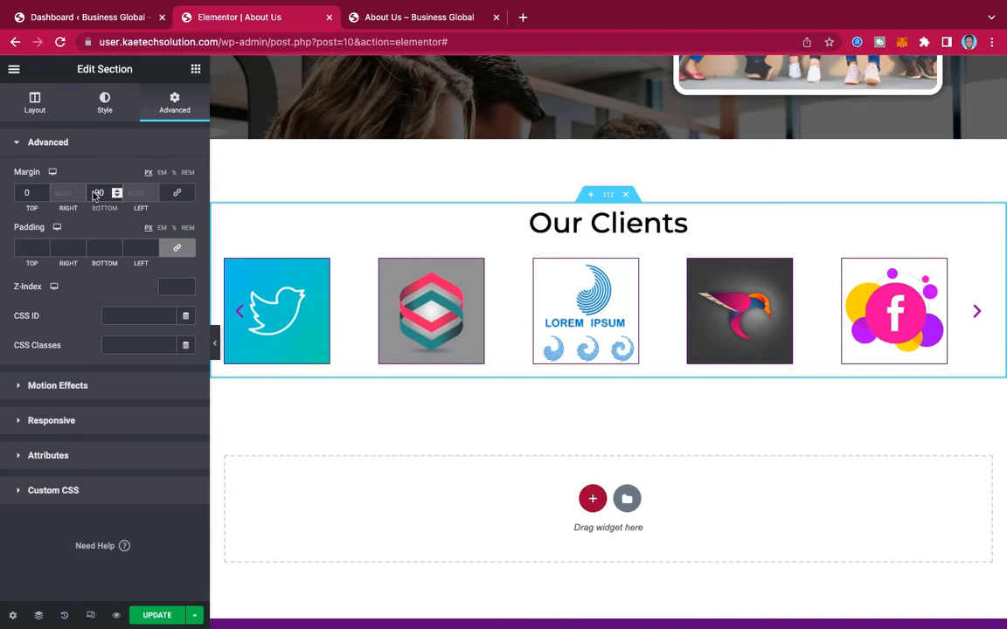
# Switch to the reference About Us page and select the What We Do heading text.
pyautogui.click(435, 16)
pyautogui.scroll(-3, 645, 306)
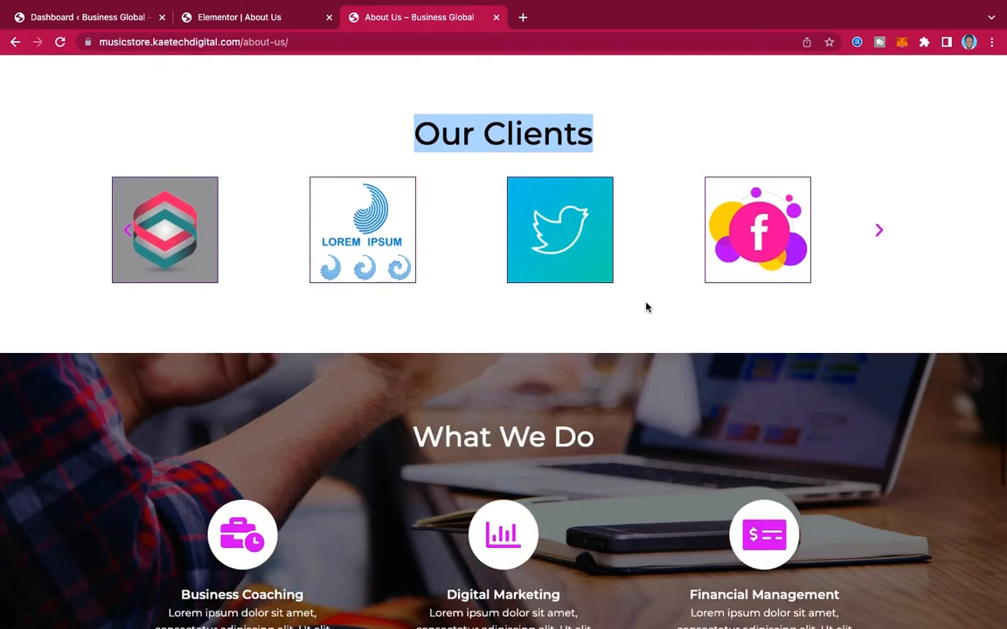
pyautogui.scroll(-1, 646, 306)
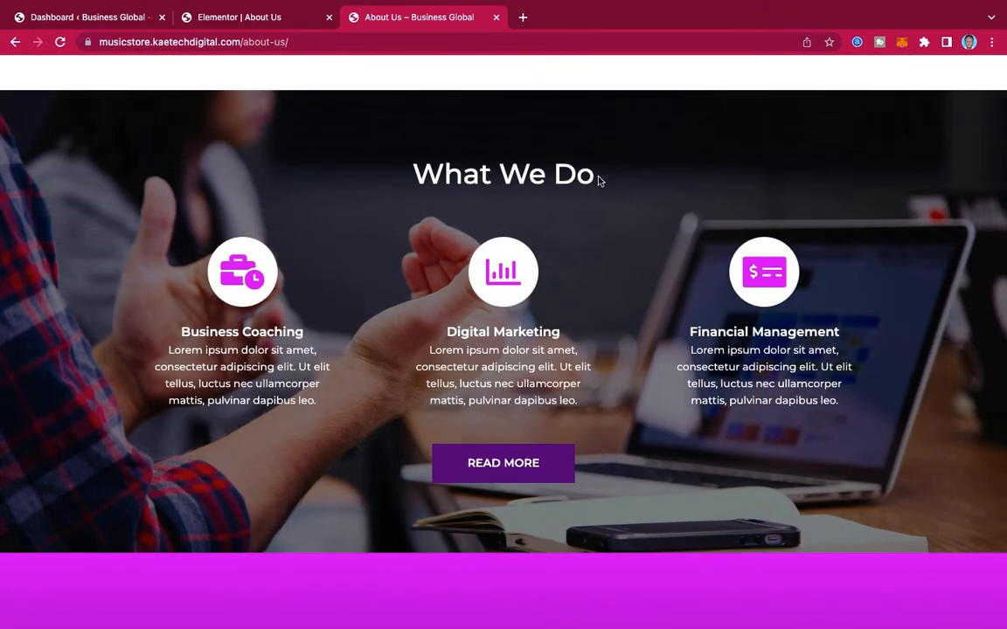
pyautogui.moveTo(600, 174); pyautogui.dragTo(390, 178)
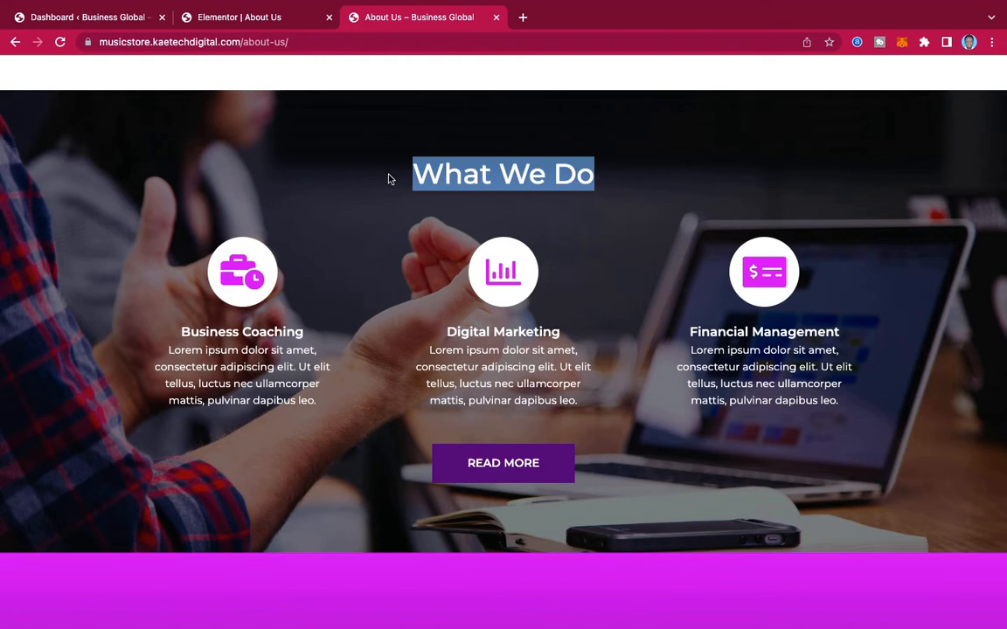
# Return to the Elementor editor and add a single-column section below Our Clients.
pyautogui.click(189, 13)
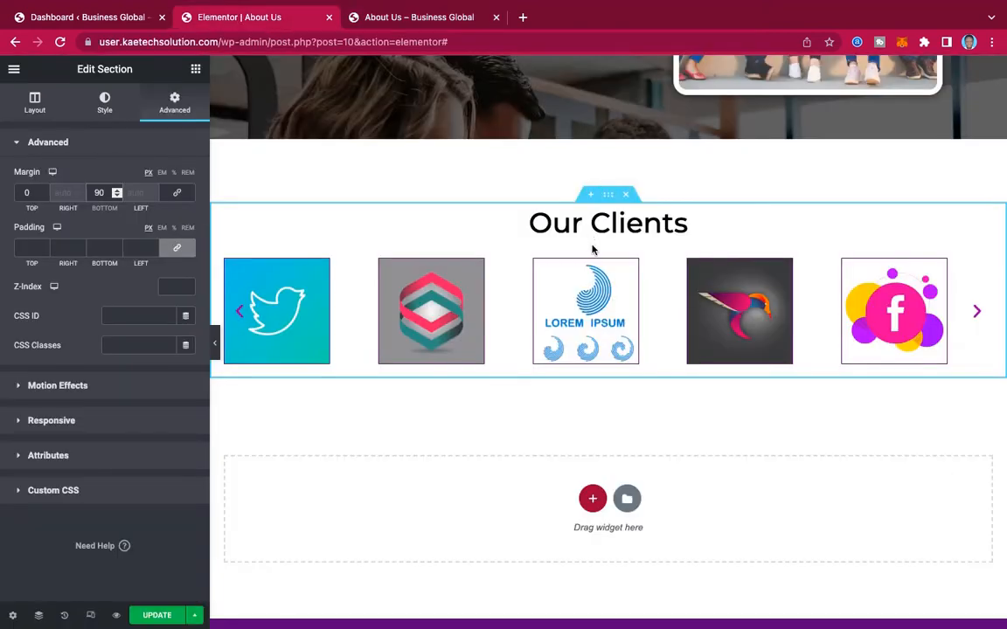
pyautogui.scroll(-2, 592, 250)
pyautogui.click(592, 369)
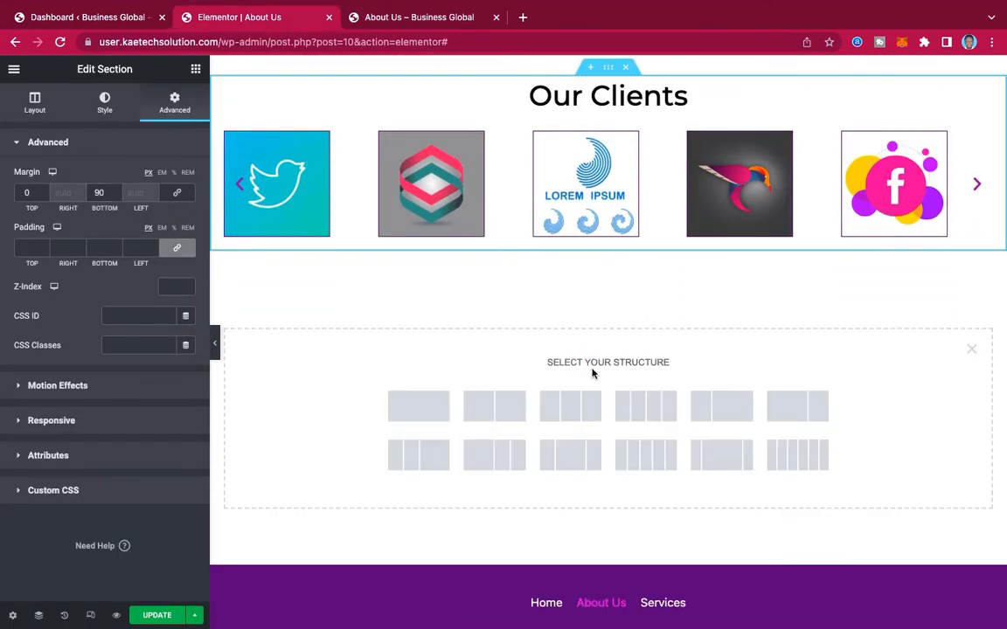
pyautogui.click(418, 404)
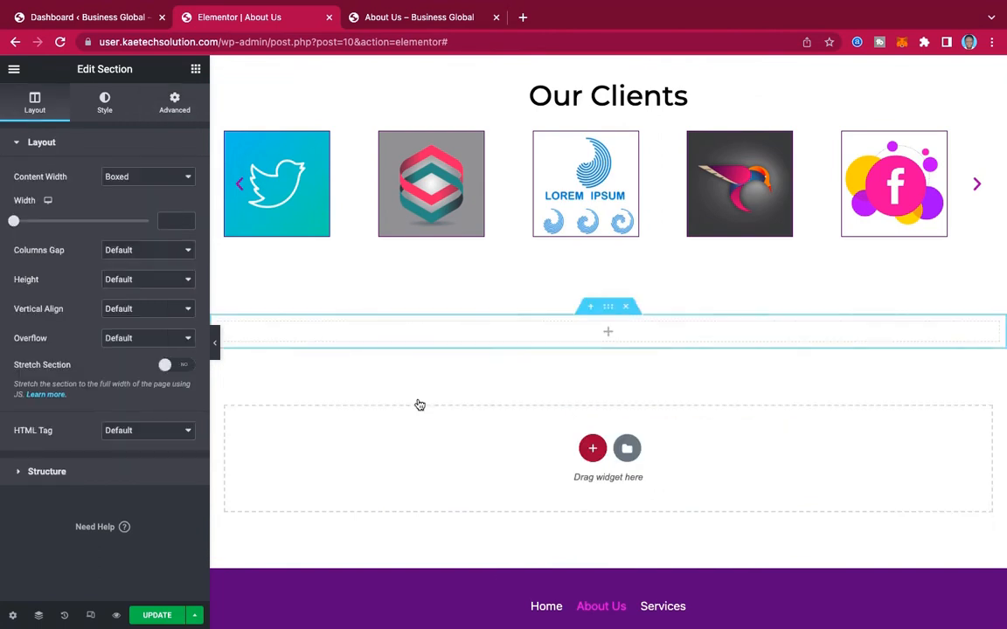
# Add a Heading widget to the new section, title it "What We Do" and center it.
pyautogui.click(196, 70)
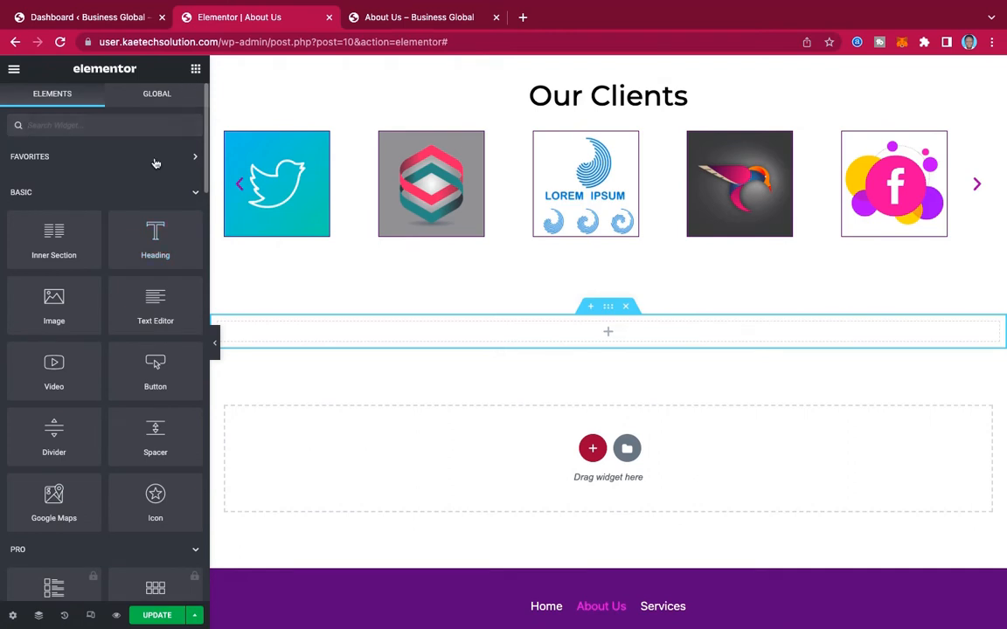
pyautogui.moveTo(130, 215); pyautogui.dragTo(533, 336)
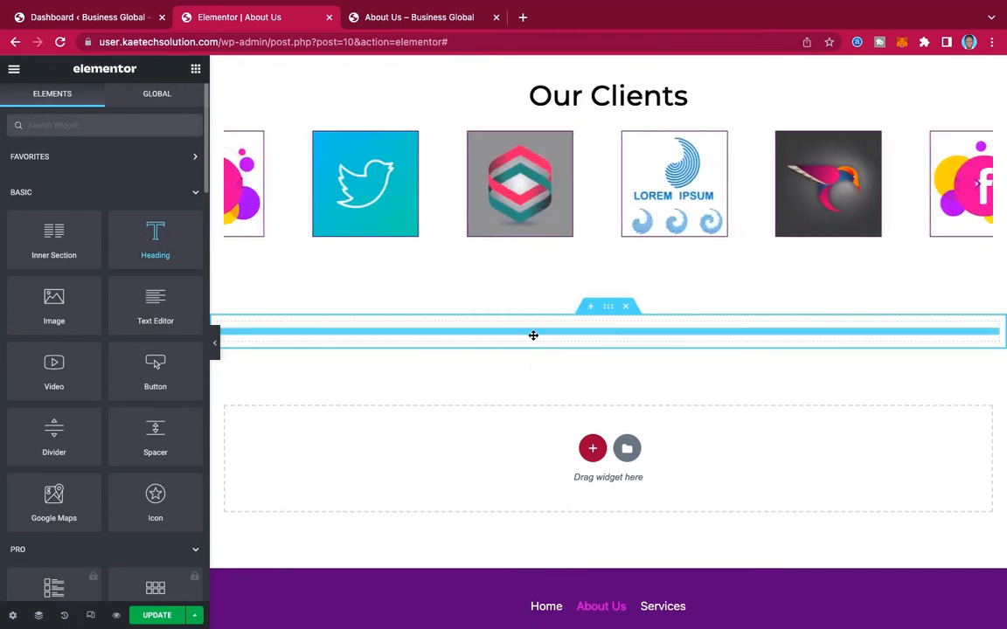
pyautogui.moveTo(129, 196); pyautogui.dragTo(2, 194)
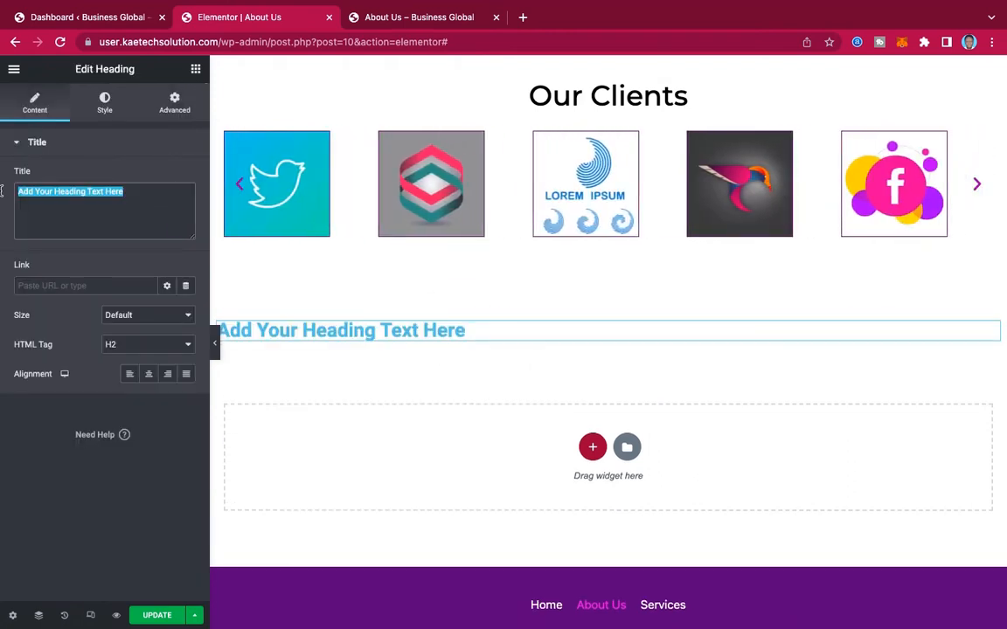
pyautogui.write('What We Do')
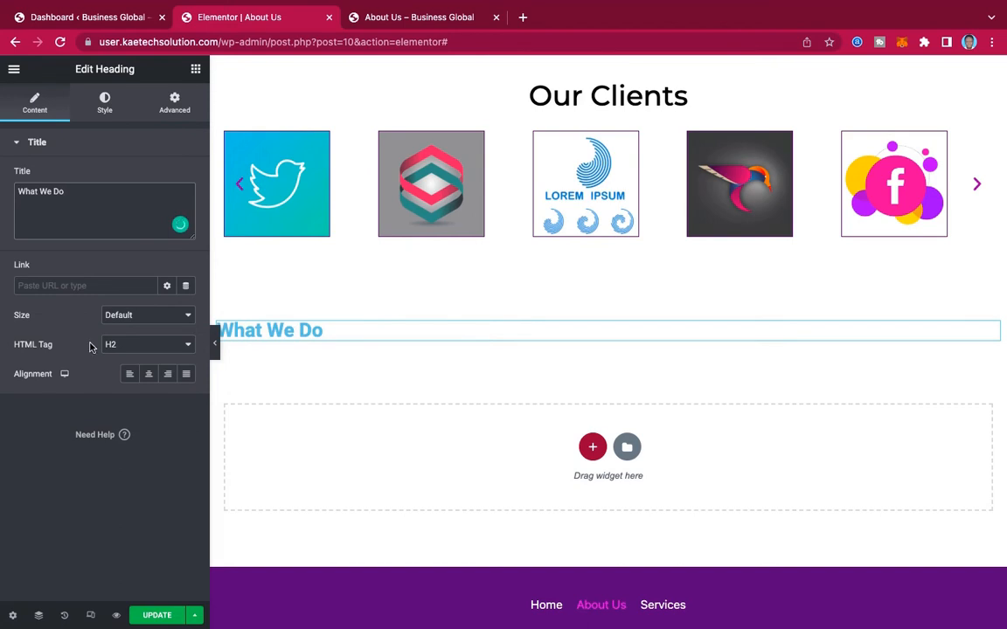
pyautogui.click(149, 375)
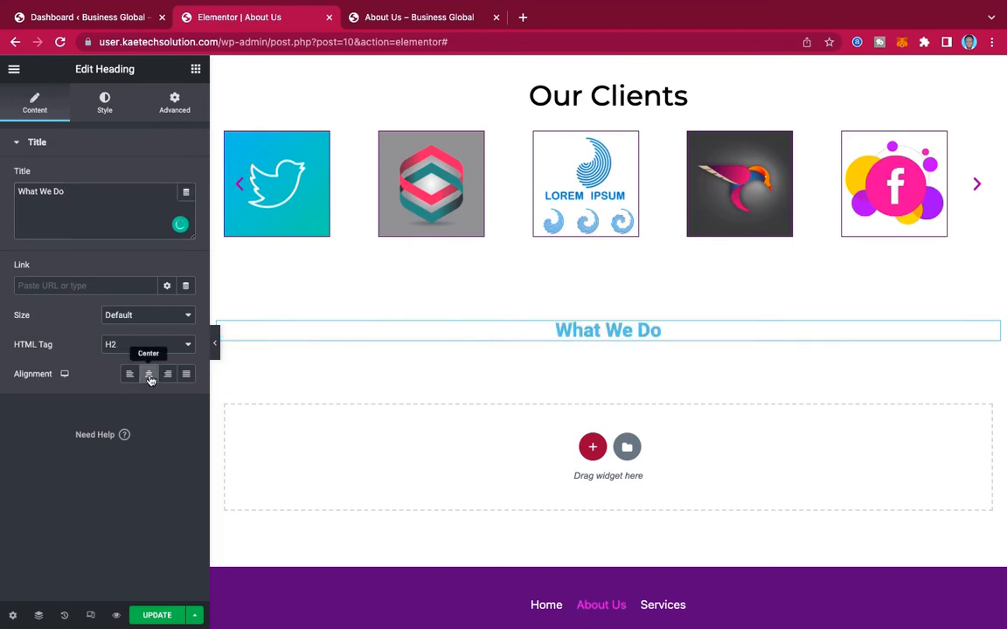
# Copy the Our Clients heading and paste its style onto the What We Do heading.
pyautogui.rightClick(701, 102)
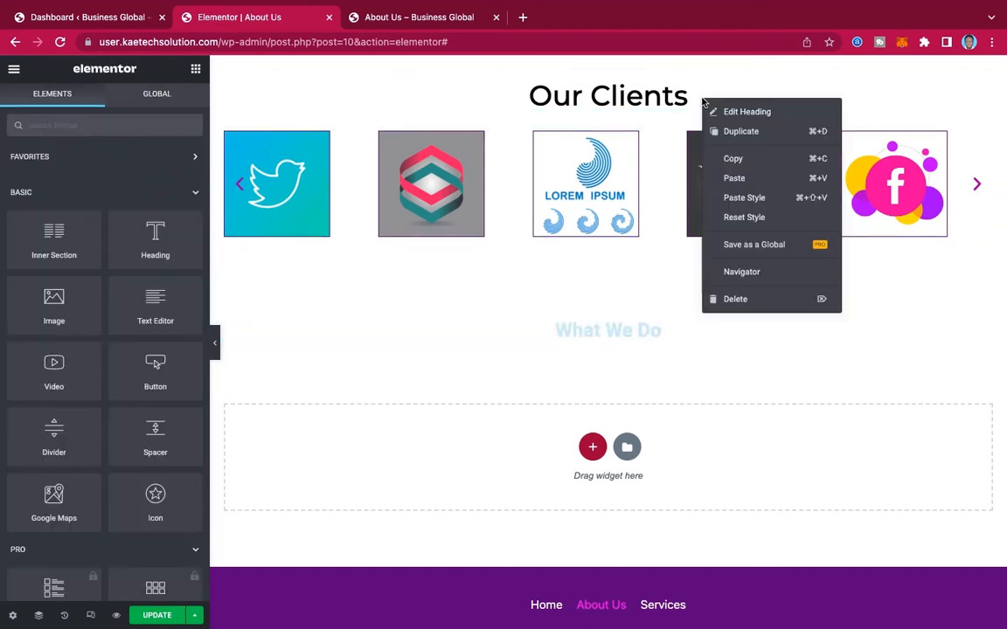
pyautogui.click(751, 160)
pyautogui.rightClick(641, 329)
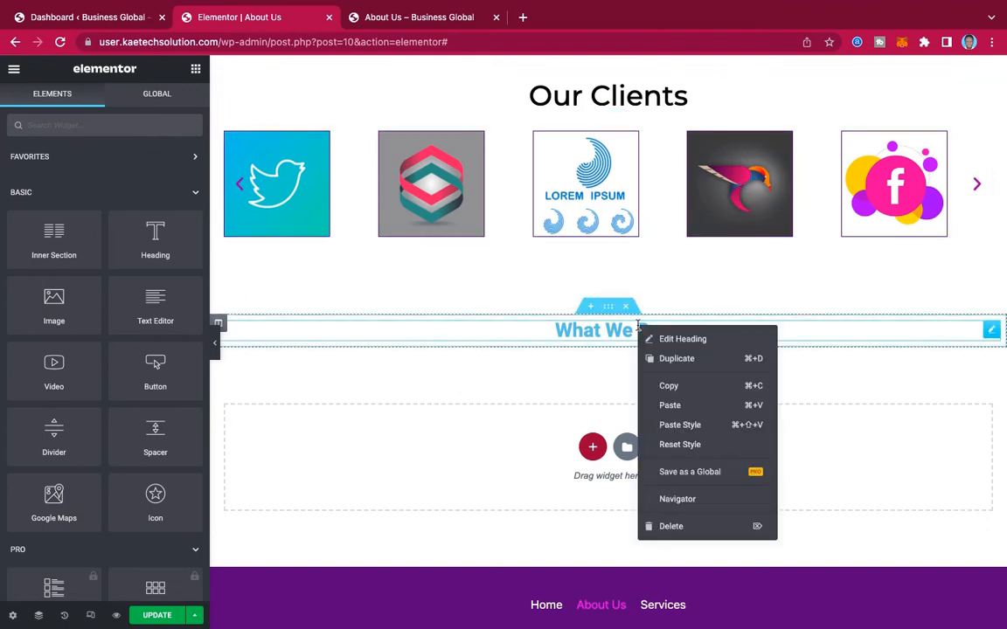
pyautogui.click(680, 425)
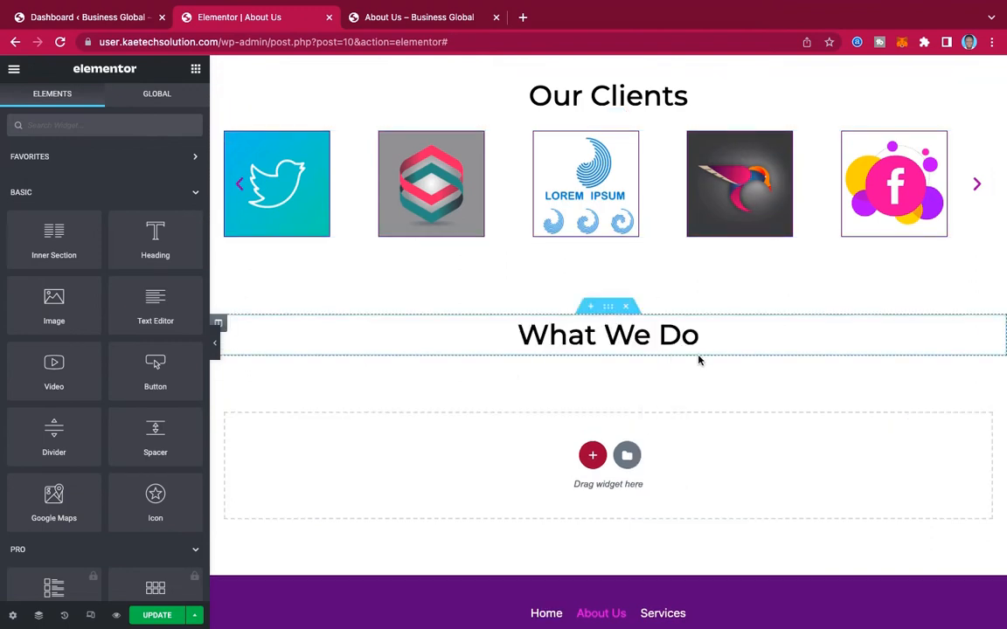
# Check the reference page's What We Do section, then set the new section's height to Min Height in the Elementor editor.
pyautogui.click(409, 17)
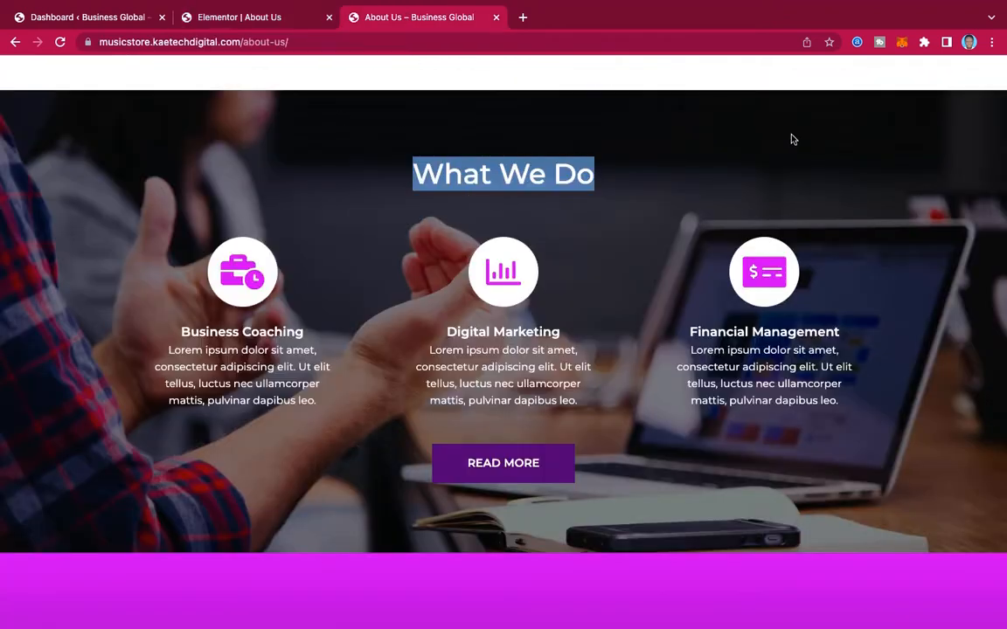
pyautogui.scroll(-1, 677, 313)
pyautogui.scroll(3, 677, 313)
pyautogui.scroll(-1, 676, 312)
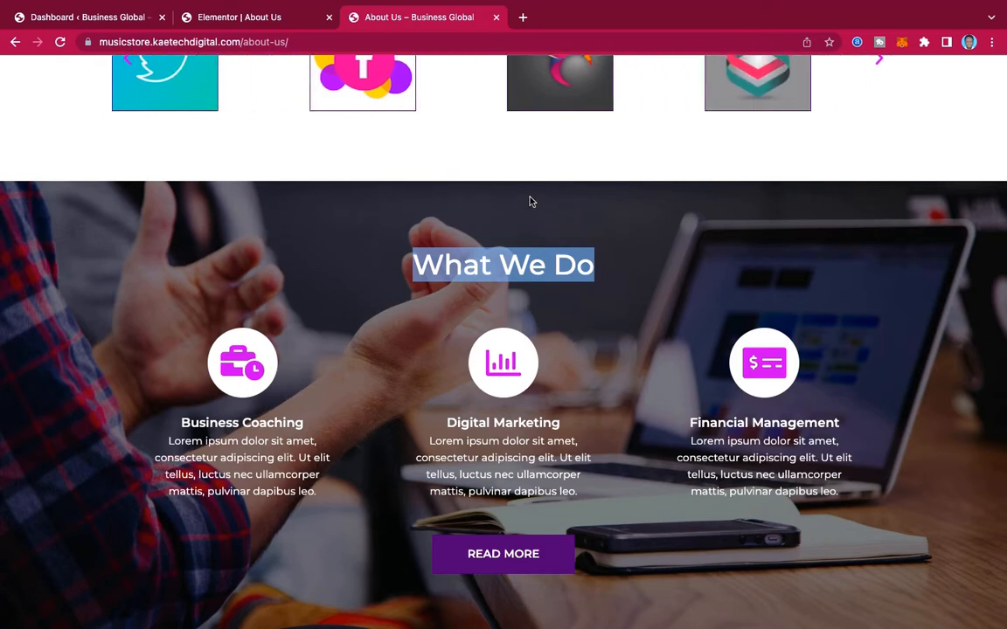
pyautogui.click(236, 19)
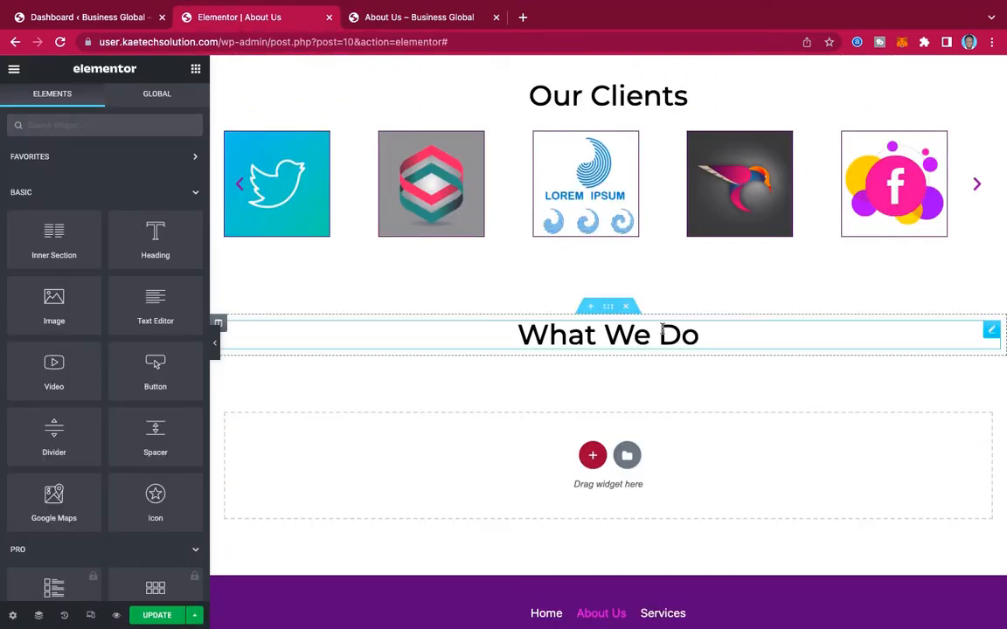
pyautogui.click(610, 308)
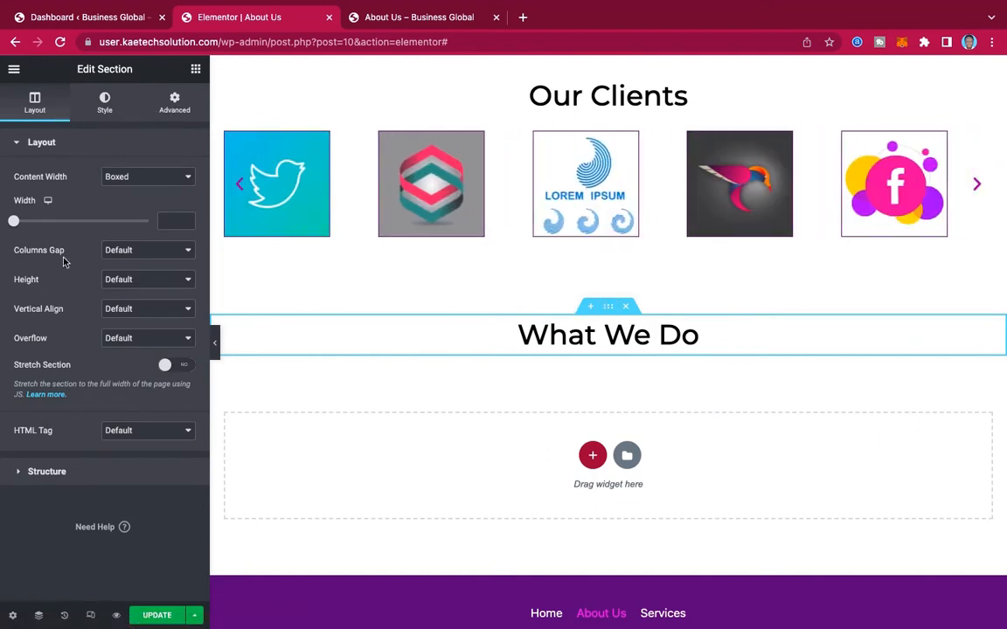
pyautogui.click(131, 280)
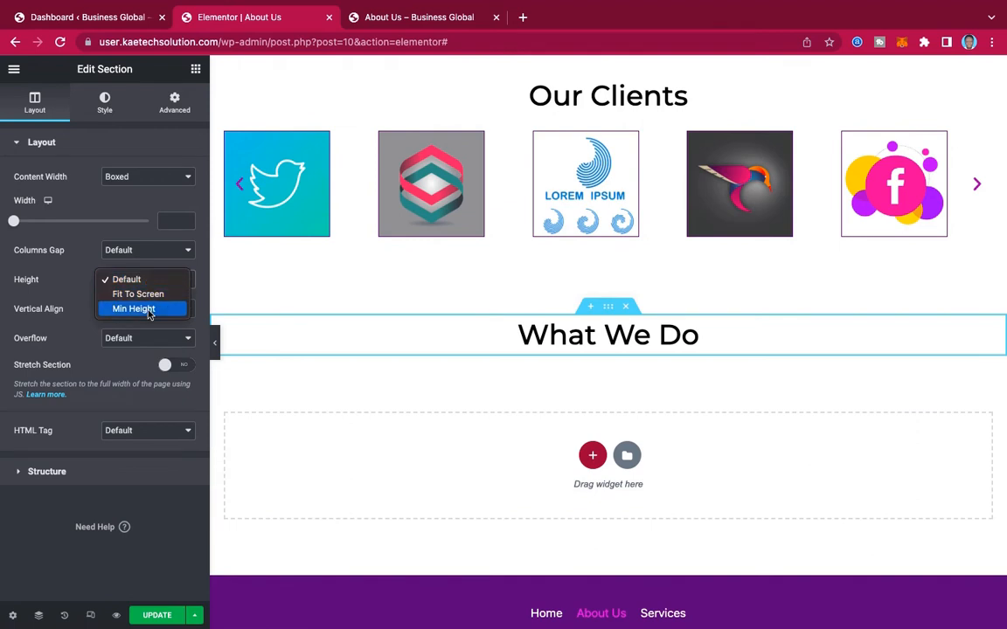
pyautogui.click(130, 308)
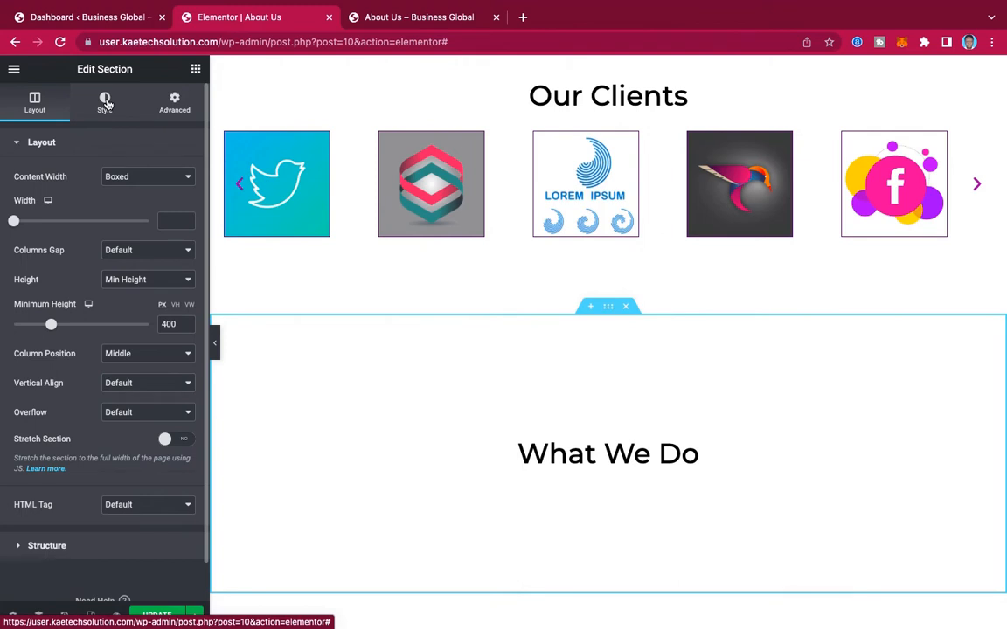
# Give the What We Do section a classic background using the image headway-5QgluuBxKwM-unsplash-2.jpg from the media library.
pyautogui.click(105, 102)
pyautogui.click(129, 207)
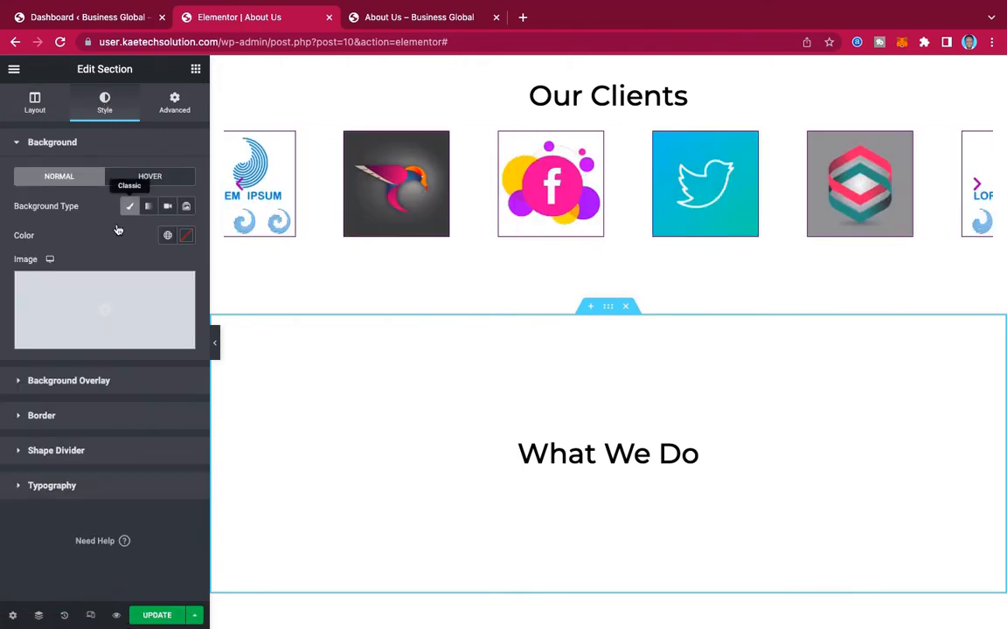
pyautogui.click(144, 299)
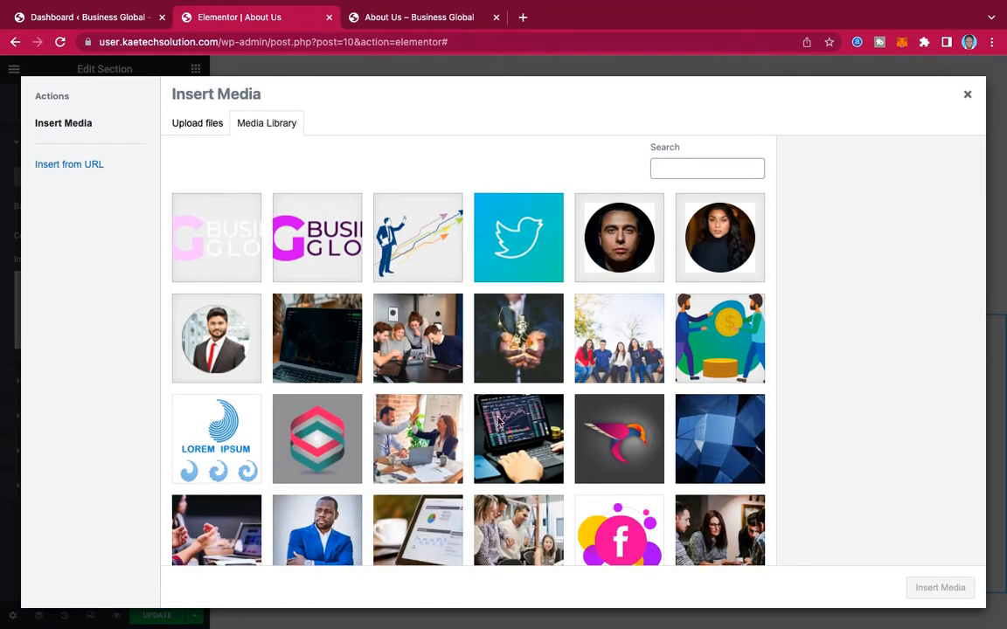
pyautogui.scroll(-2, 433, 389)
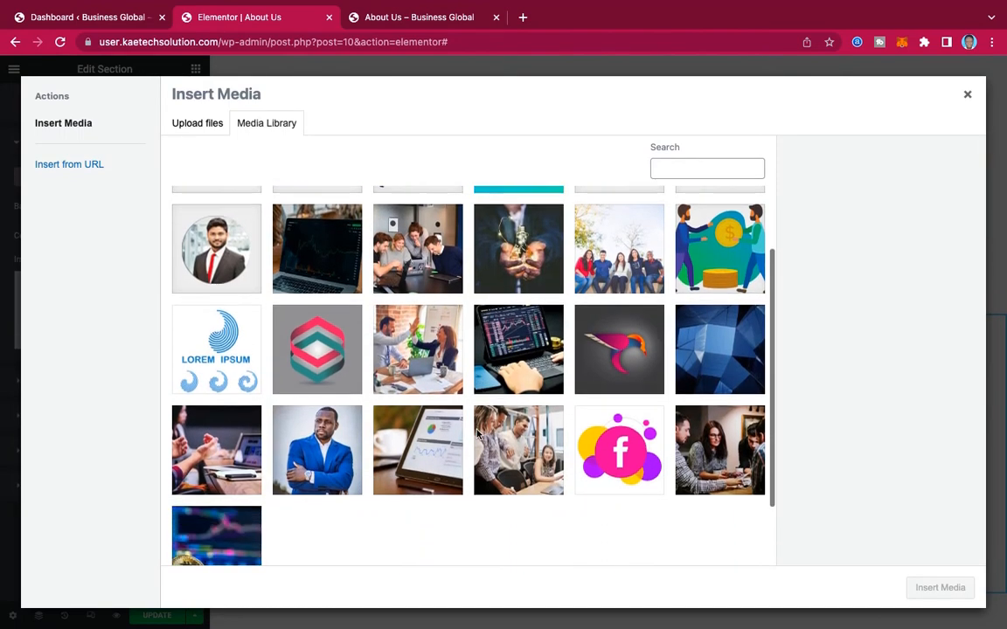
pyautogui.click(242, 446)
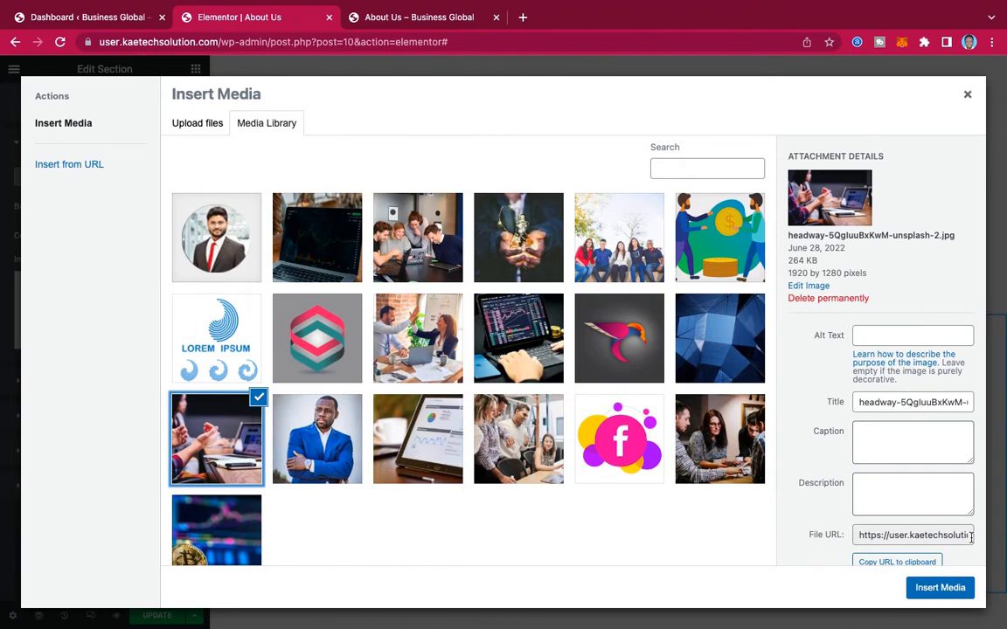
pyautogui.click(940, 587)
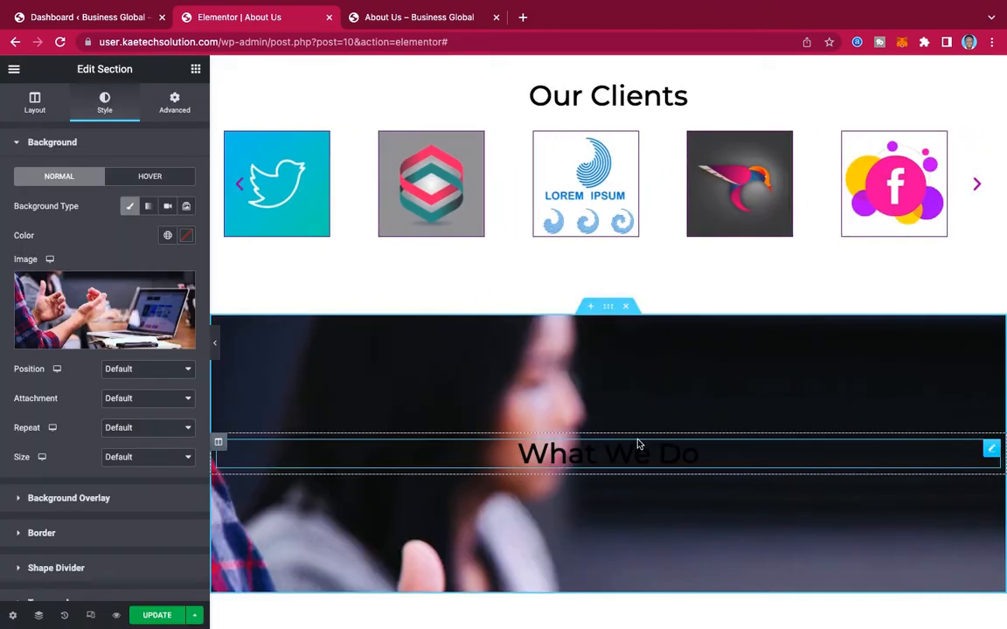
# Set the background image's position to Center Center, attachment to Fixed, repeat to No-repeat and size to Cover.
pyautogui.click(151, 370)
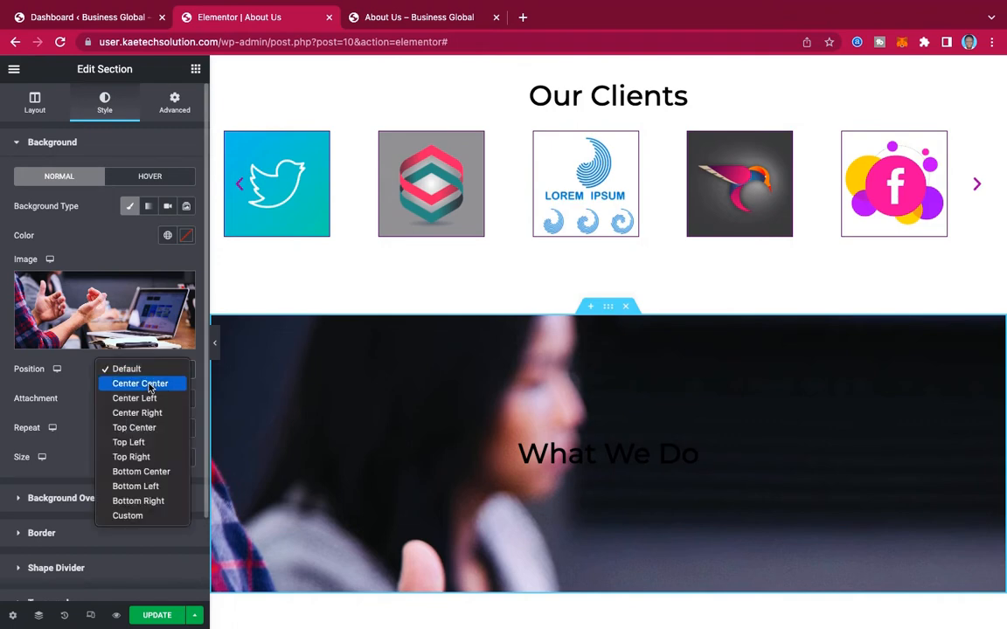
pyautogui.click(151, 387)
pyautogui.click(165, 402)
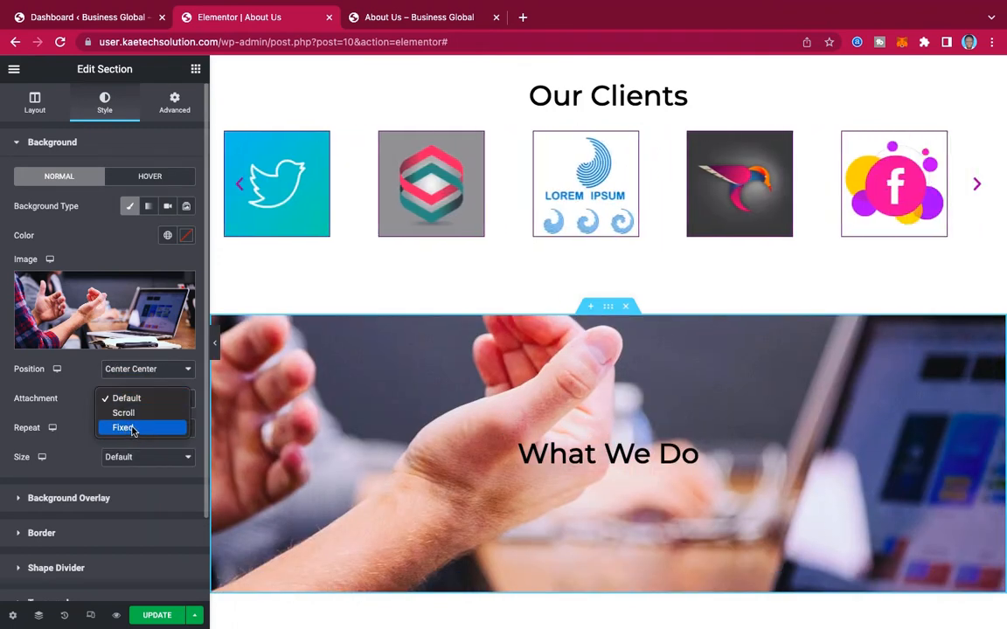
pyautogui.click(133, 428)
pyautogui.click(136, 456)
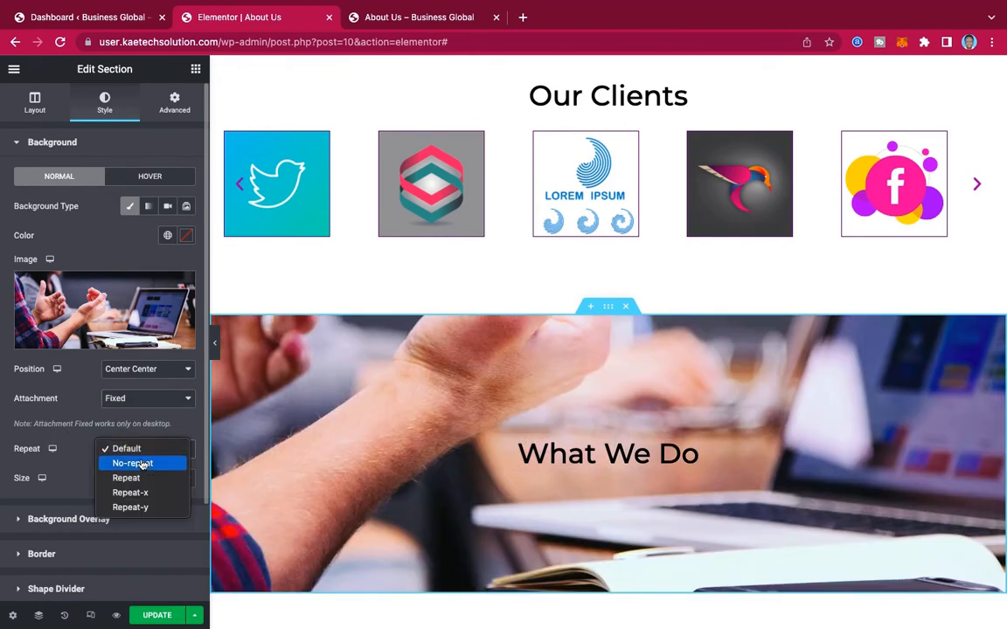
pyautogui.click(127, 462)
pyautogui.click(105, 481)
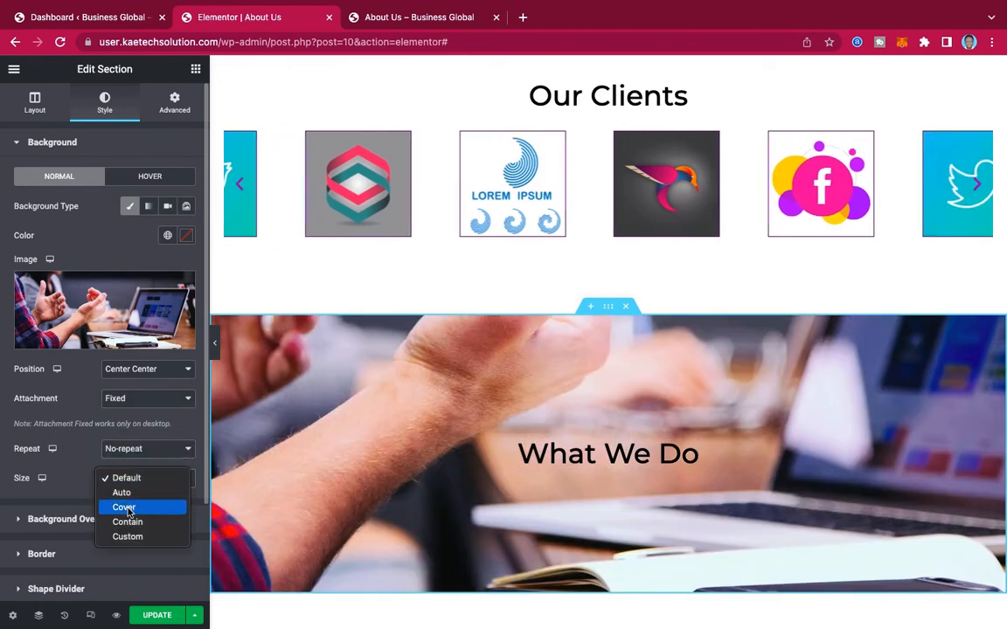
pyautogui.click(125, 510)
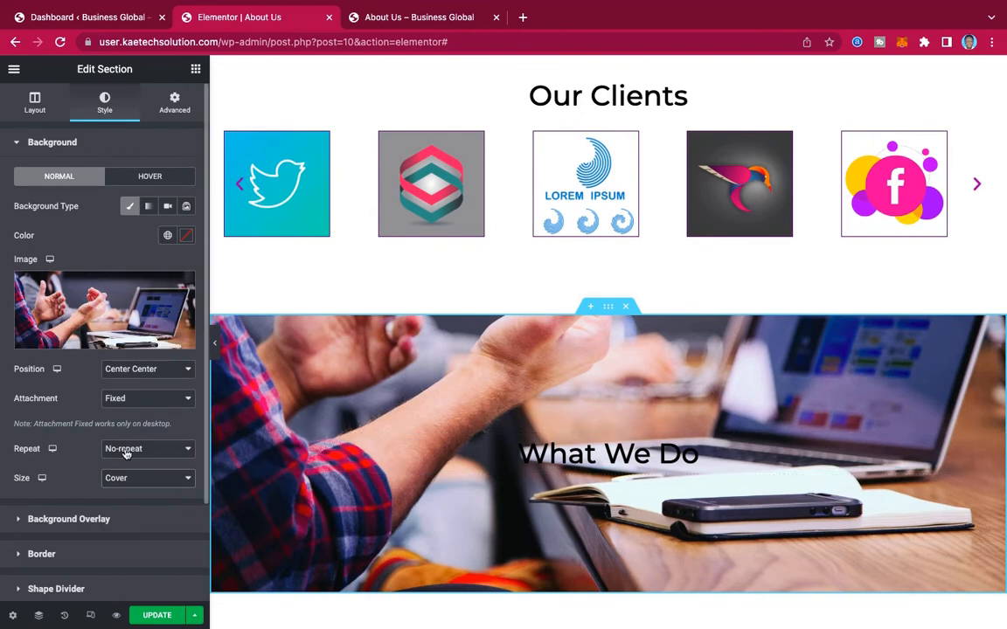
# Add a classic background overlay in black #000000 to the What We Do section.
pyautogui.scroll(-3, 100, 404)
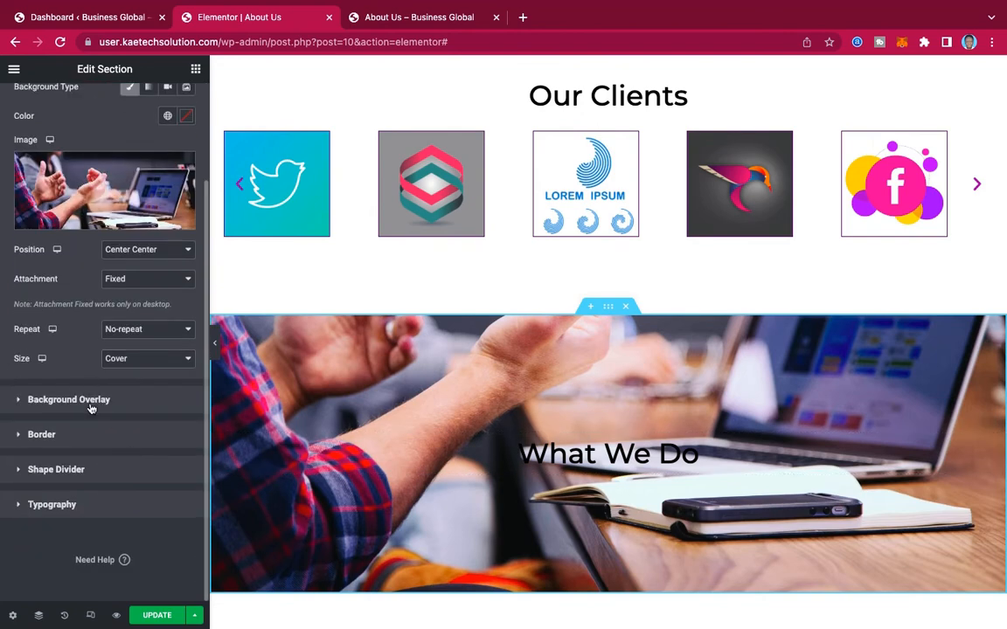
pyautogui.click(90, 400)
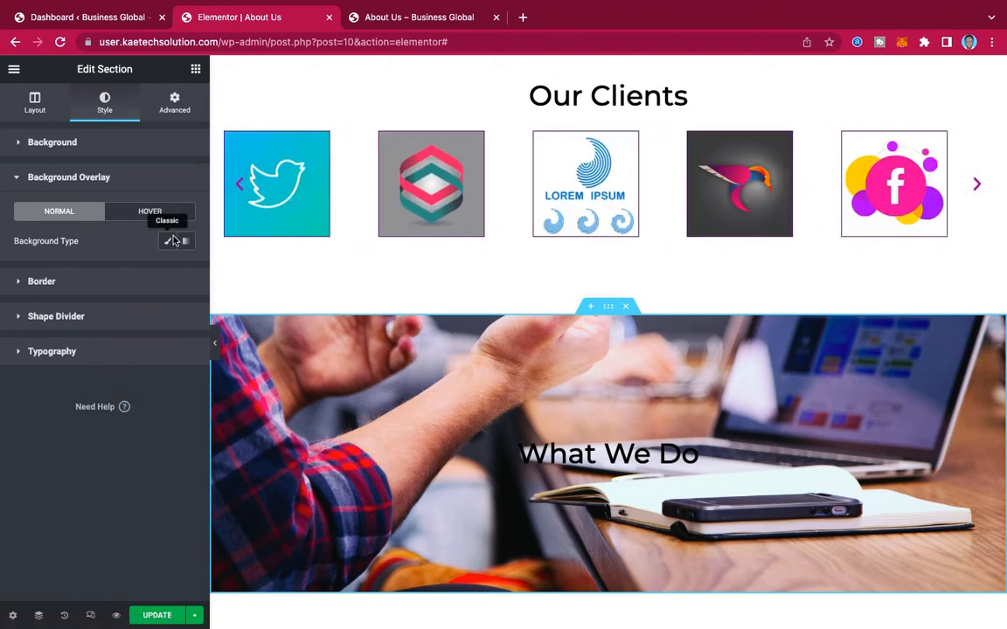
pyautogui.click(170, 243)
pyautogui.click(186, 271)
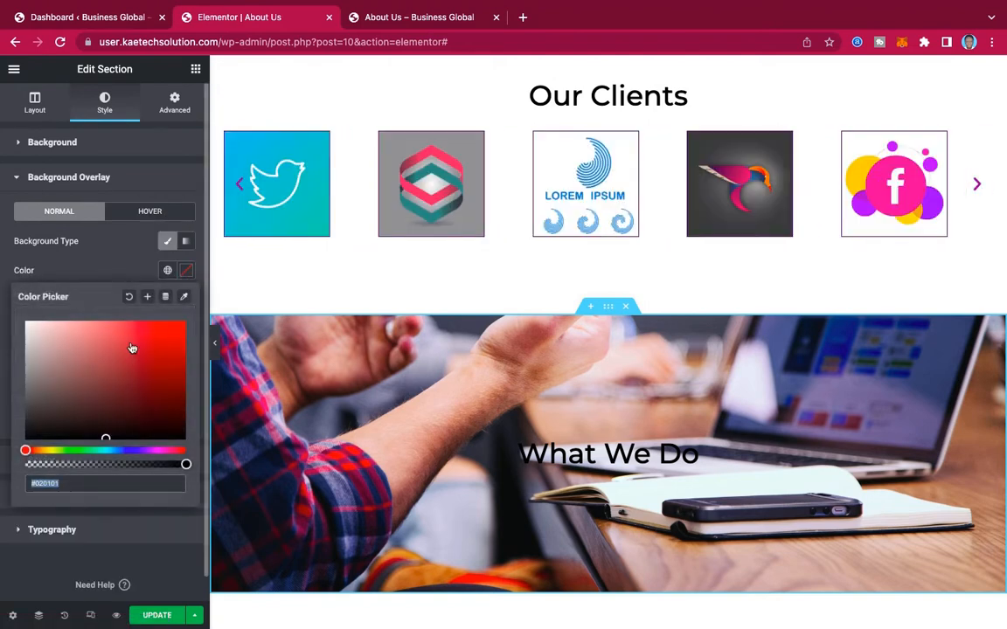
pyautogui.moveTo(39, 439); pyautogui.dragTo(11, 444)
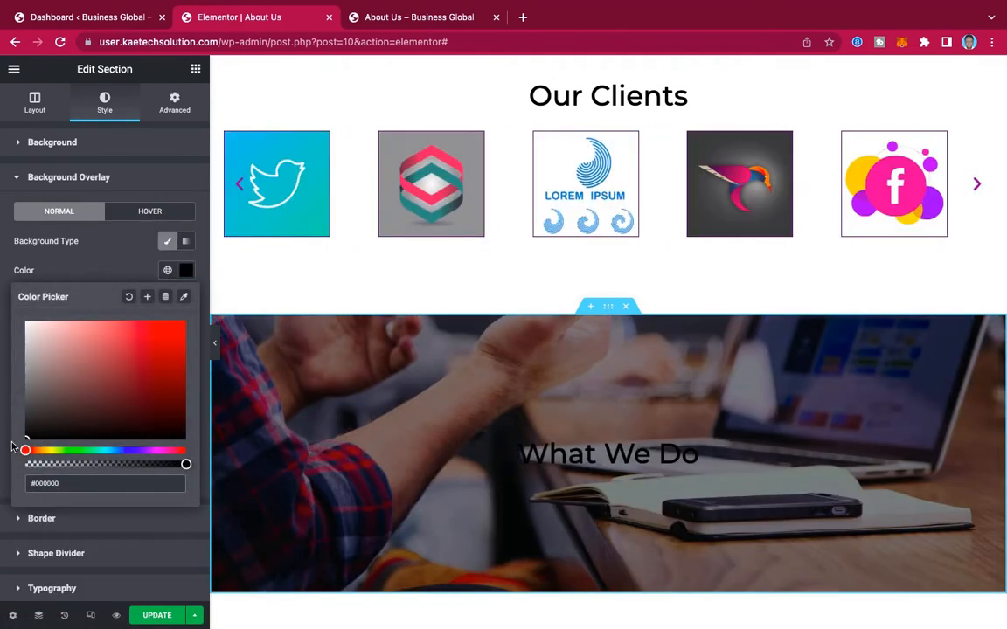
pyautogui.click(98, 260)
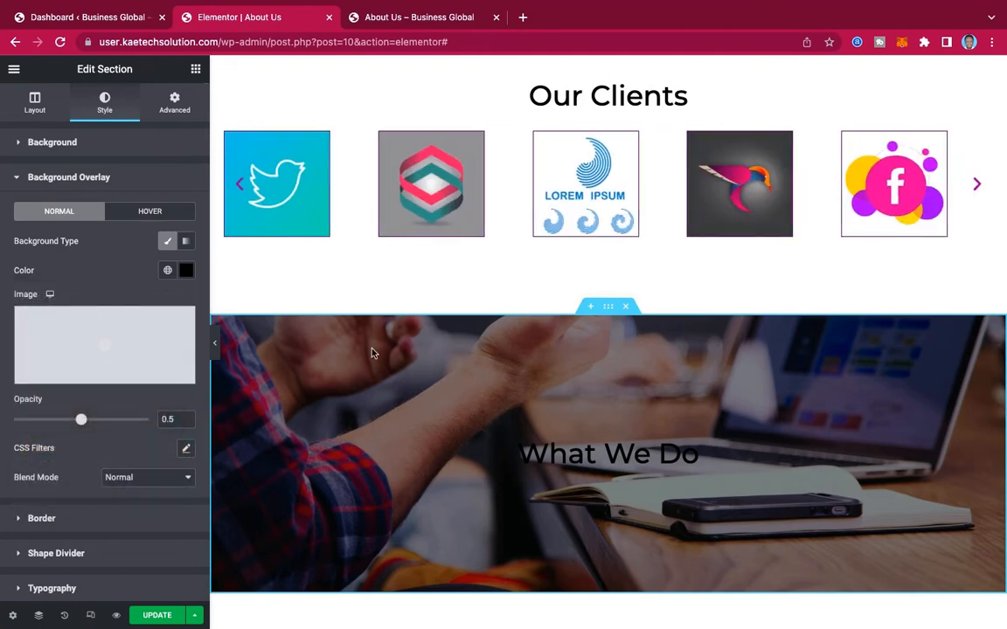
# Change the What We Do heading's text color to near-white #FBFBFB.
pyautogui.click(569, 453)
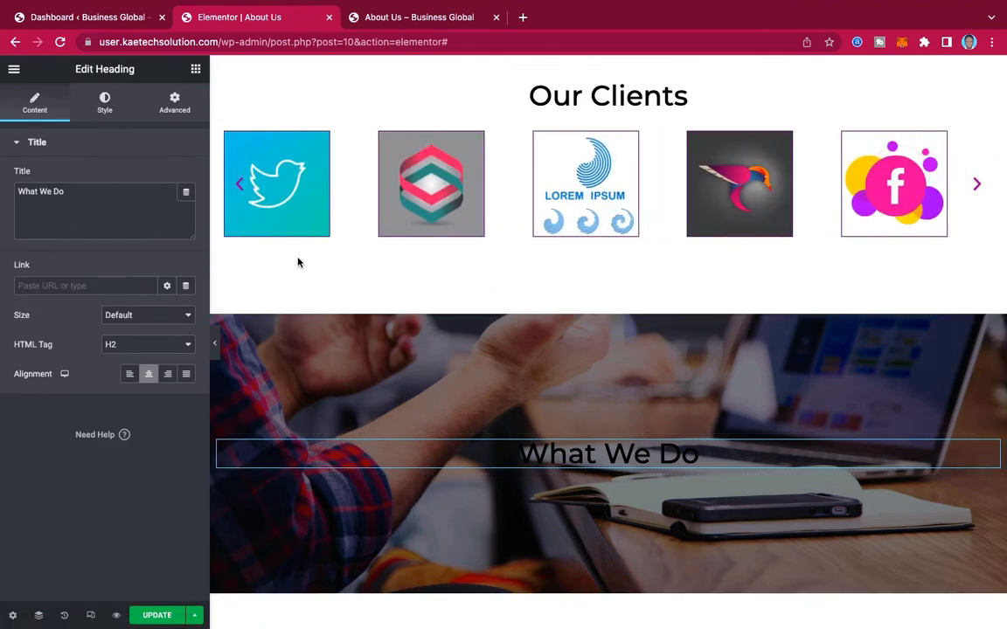
pyautogui.click(105, 104)
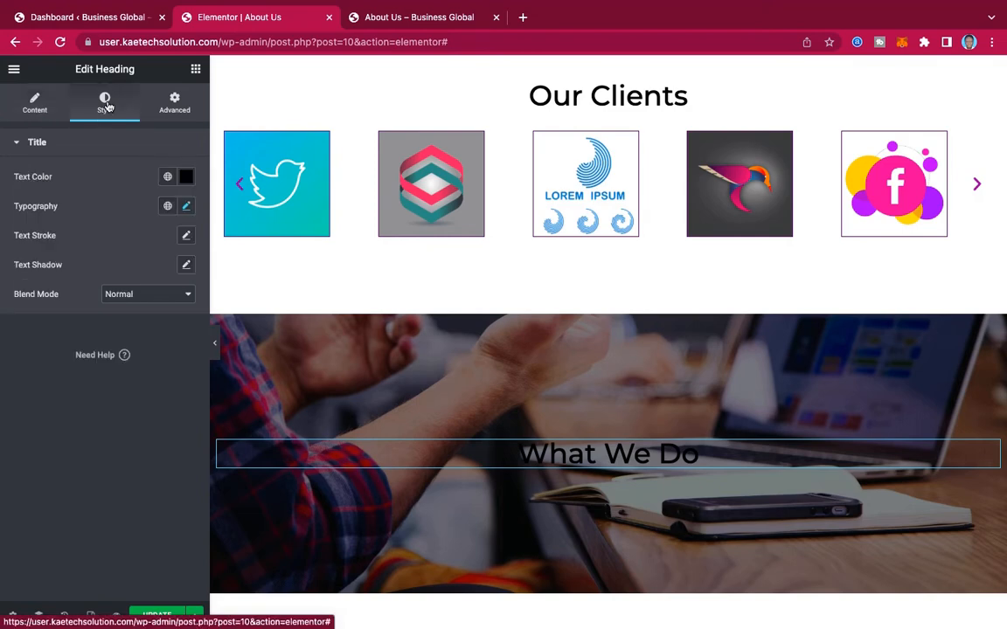
pyautogui.click(186, 177)
pyautogui.moveTo(38, 231); pyautogui.dragTo(12, 227)
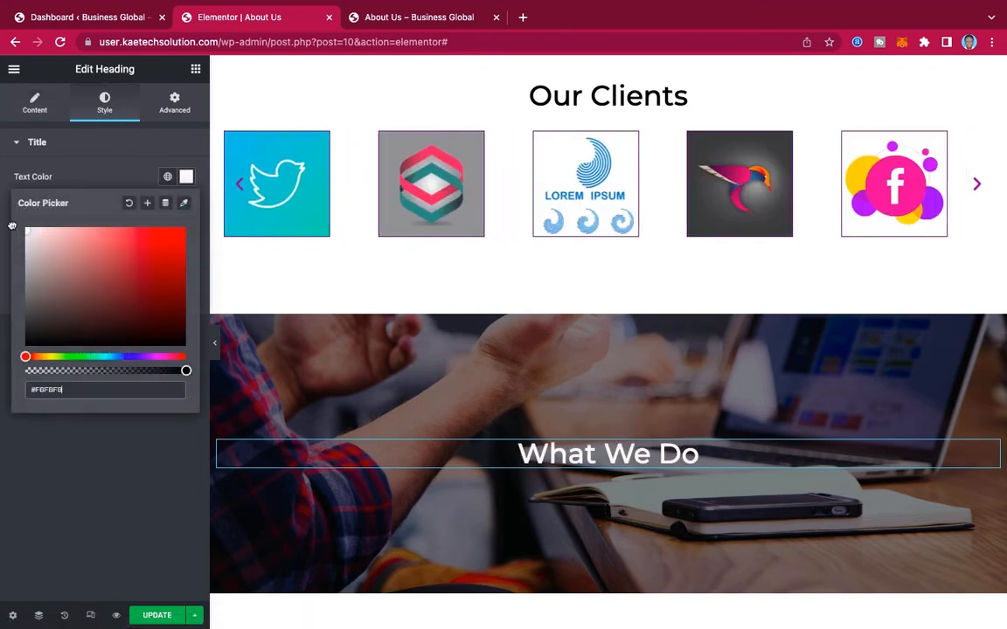
# Add an inner section below the What We Do heading and duplicate a column so it has three columns.
pyautogui.click(70, 176)
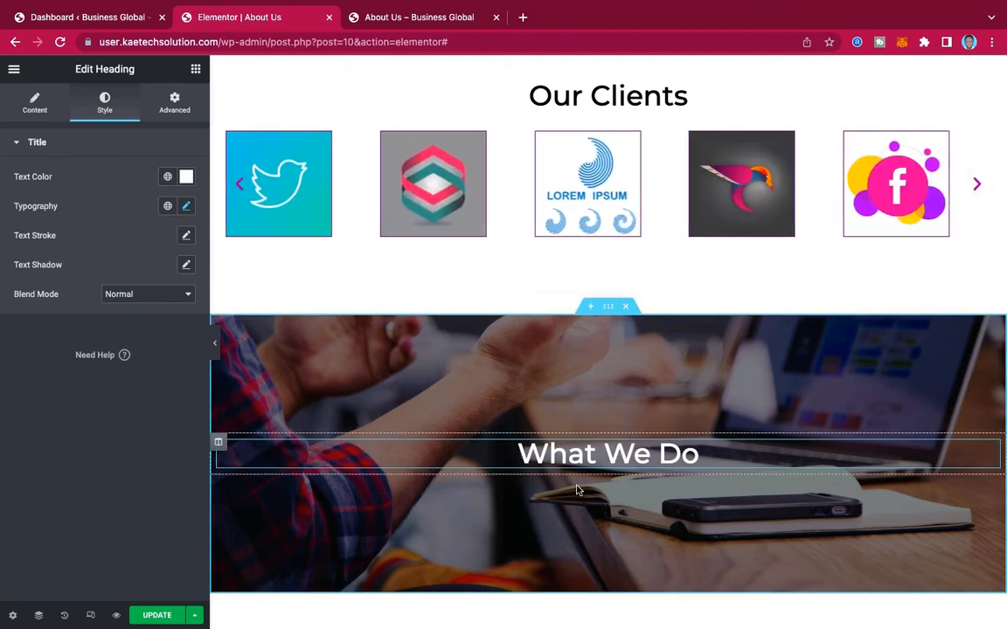
pyautogui.click(418, 21)
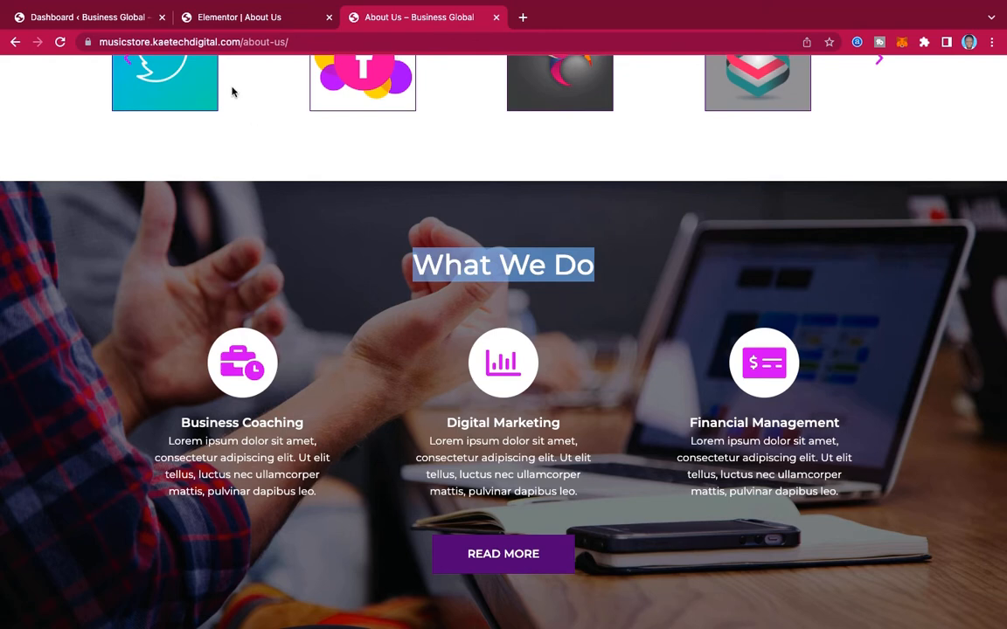
pyautogui.click(220, 19)
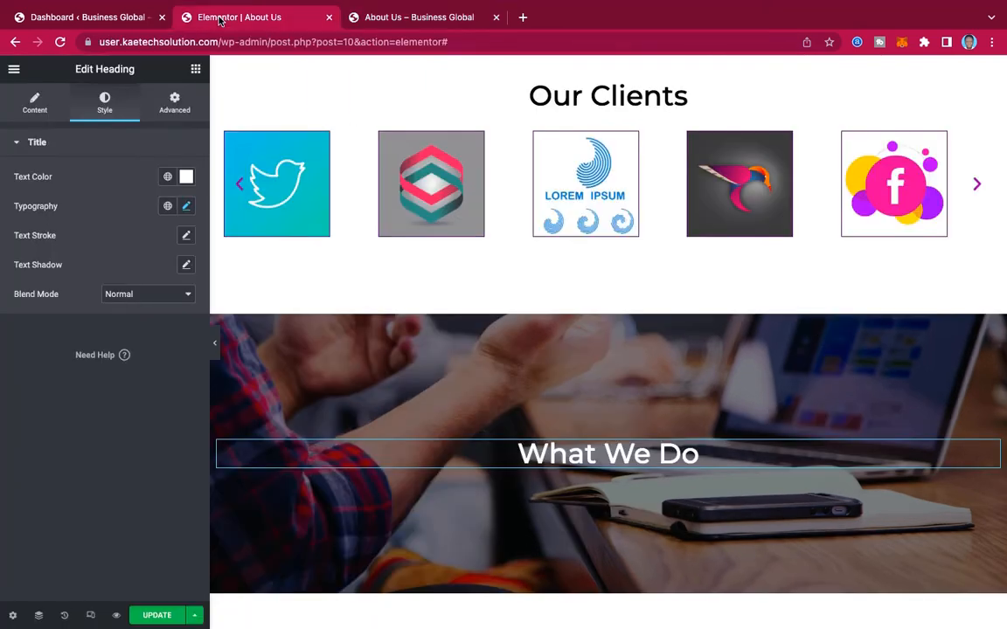
pyautogui.click(196, 70)
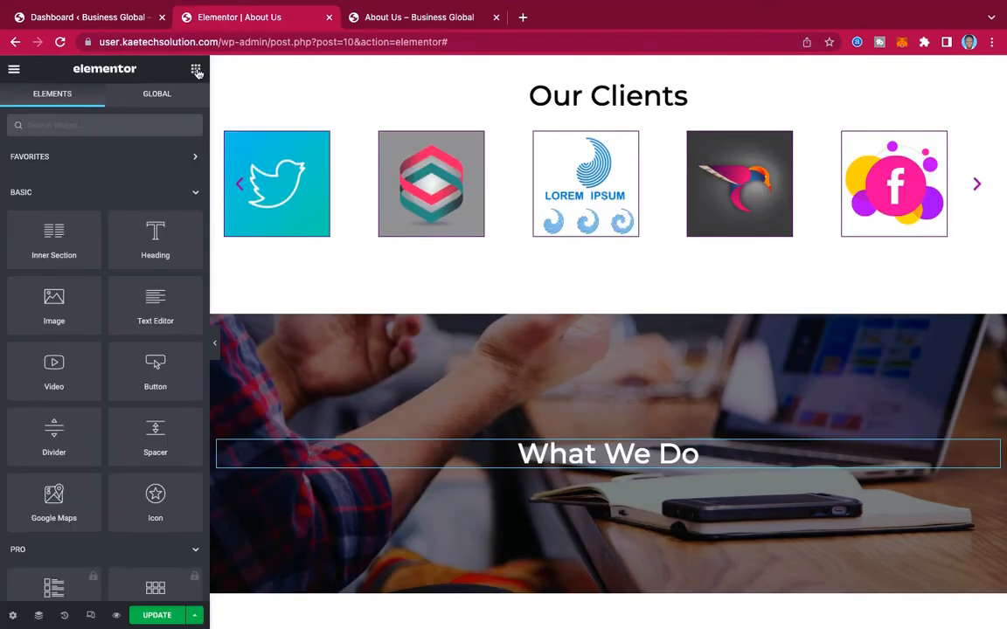
pyautogui.moveTo(48, 239); pyautogui.dragTo(618, 466)
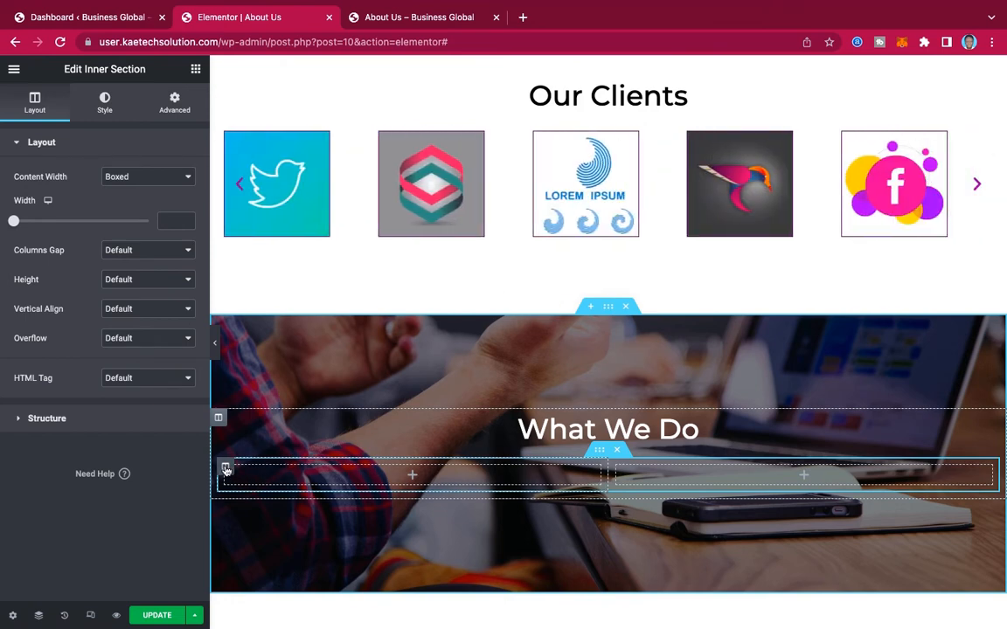
pyautogui.rightClick(225, 469)
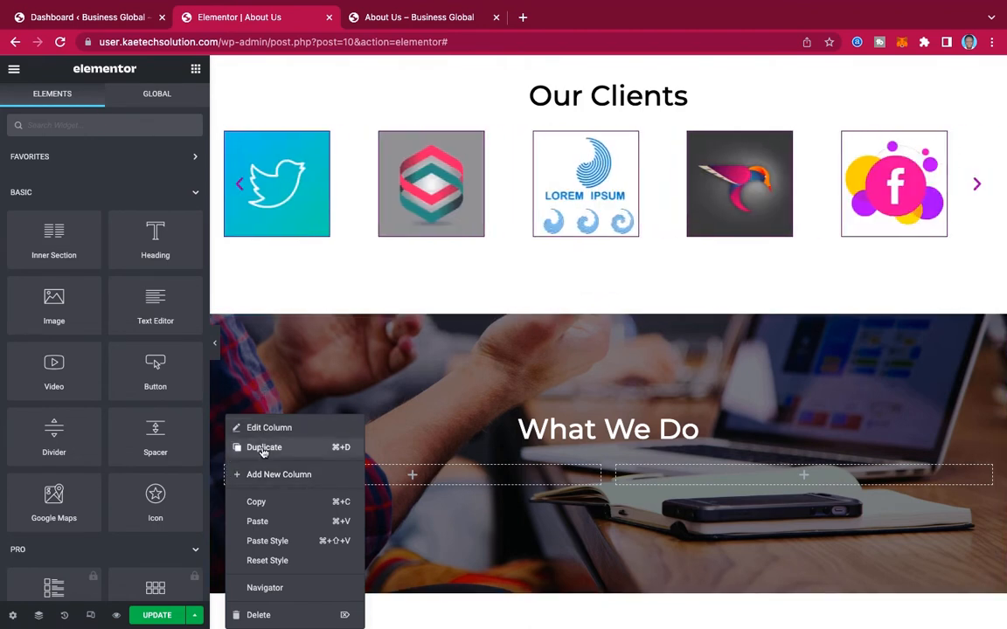
pyautogui.click(263, 449)
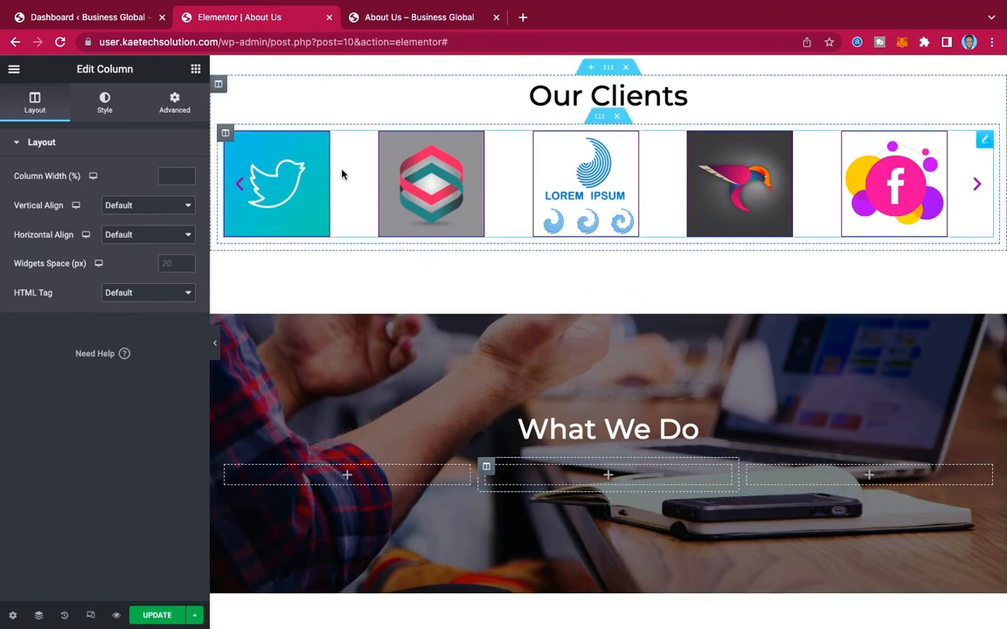
# Copy the Our Vision icon box and paste it into the first column of the What We Do inner section.
pyautogui.click(386, 19)
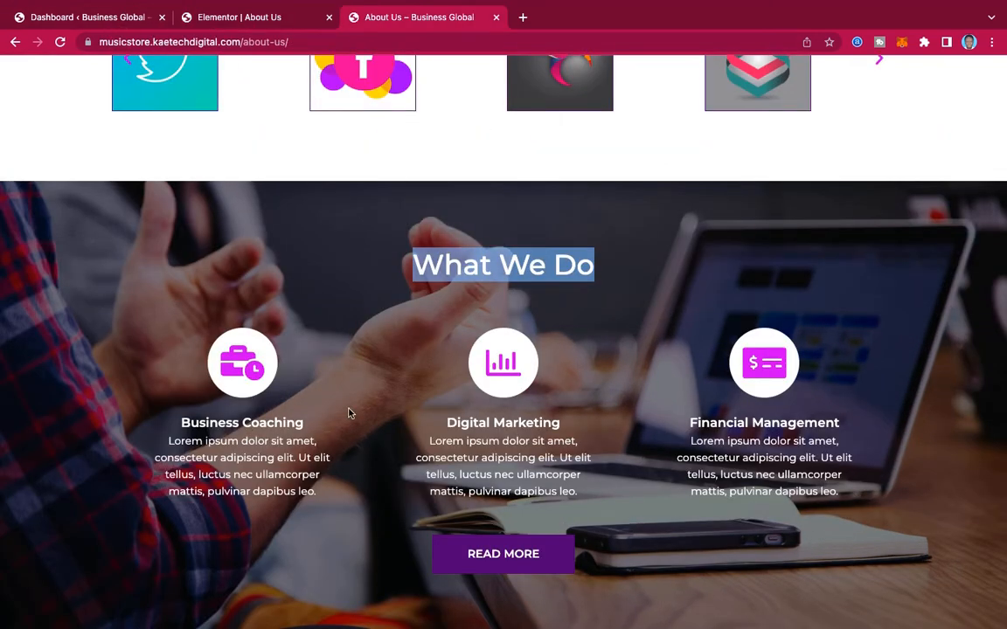
pyautogui.scroll(10, 362, 418)
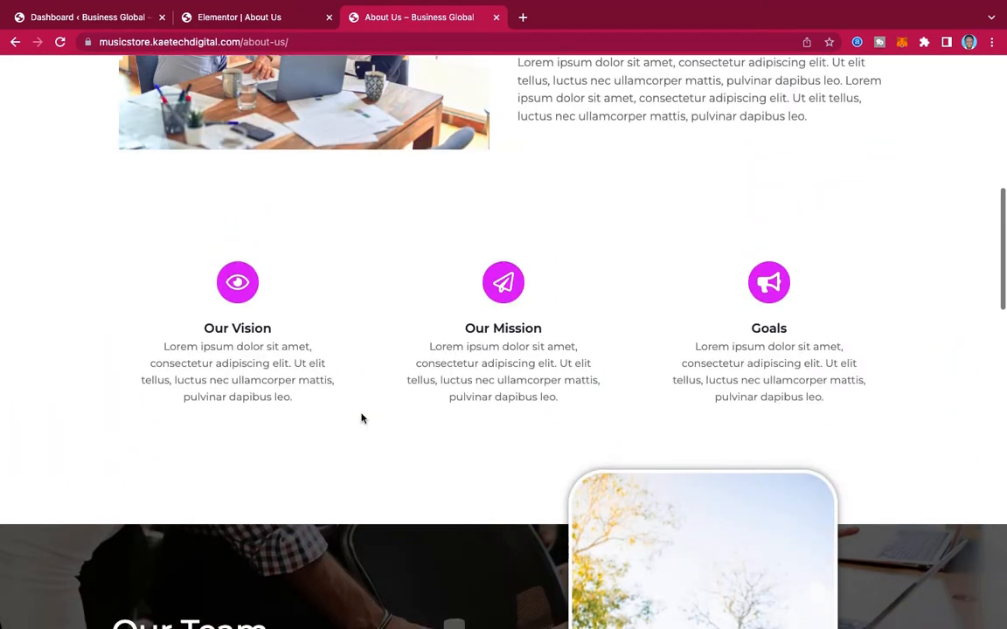
pyautogui.scroll(-10, 524, 474)
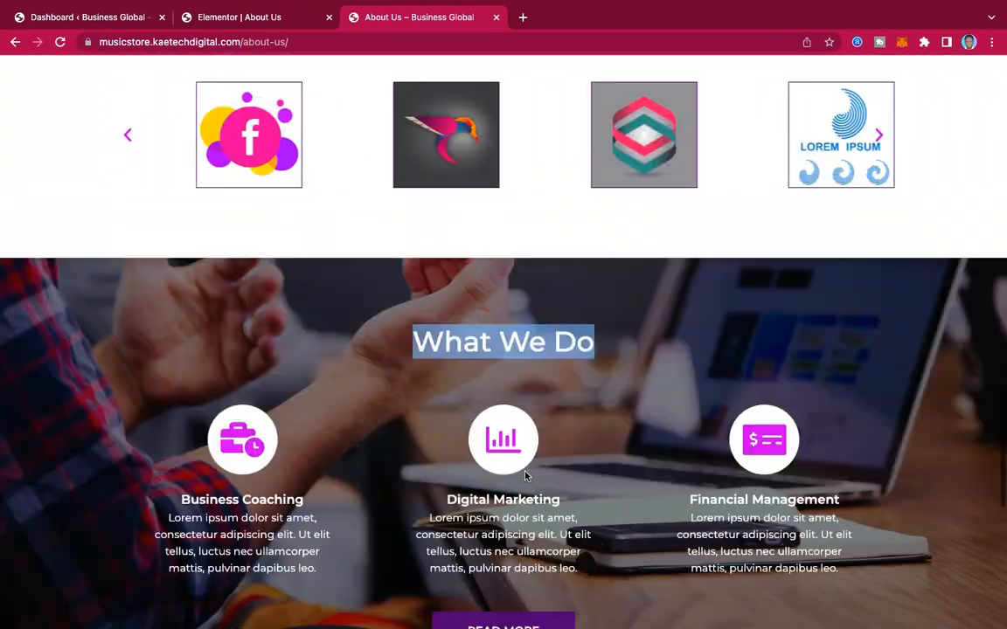
pyautogui.scroll(10, 525, 474)
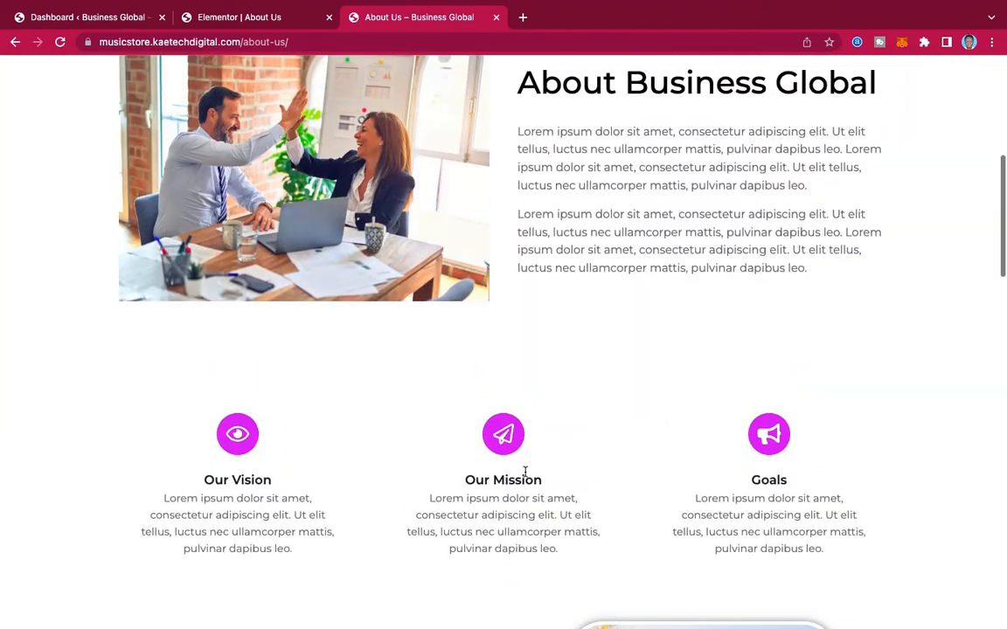
pyautogui.click(254, 24)
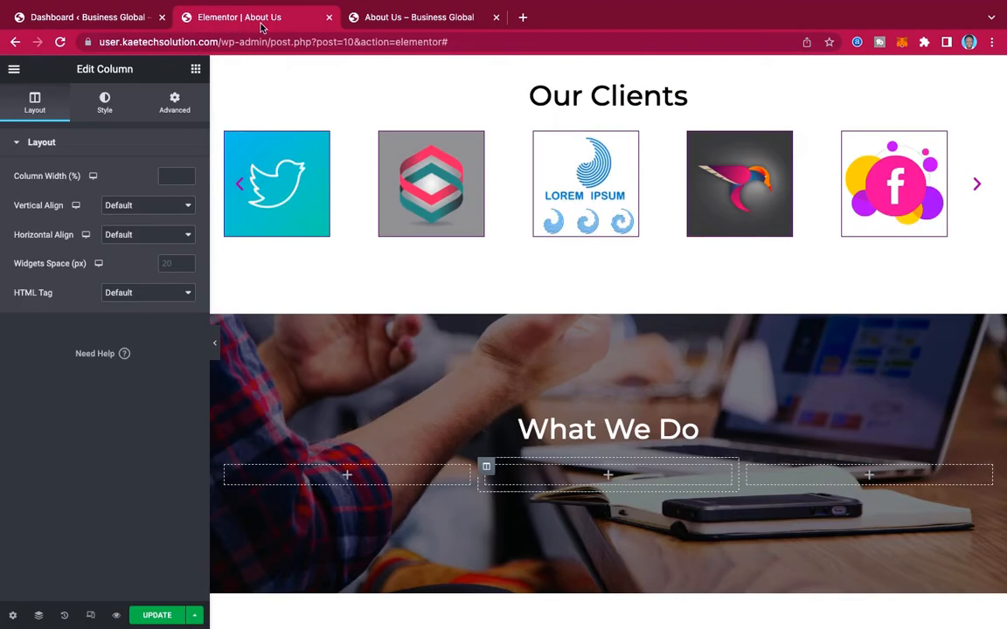
pyautogui.scroll(10, 496, 193)
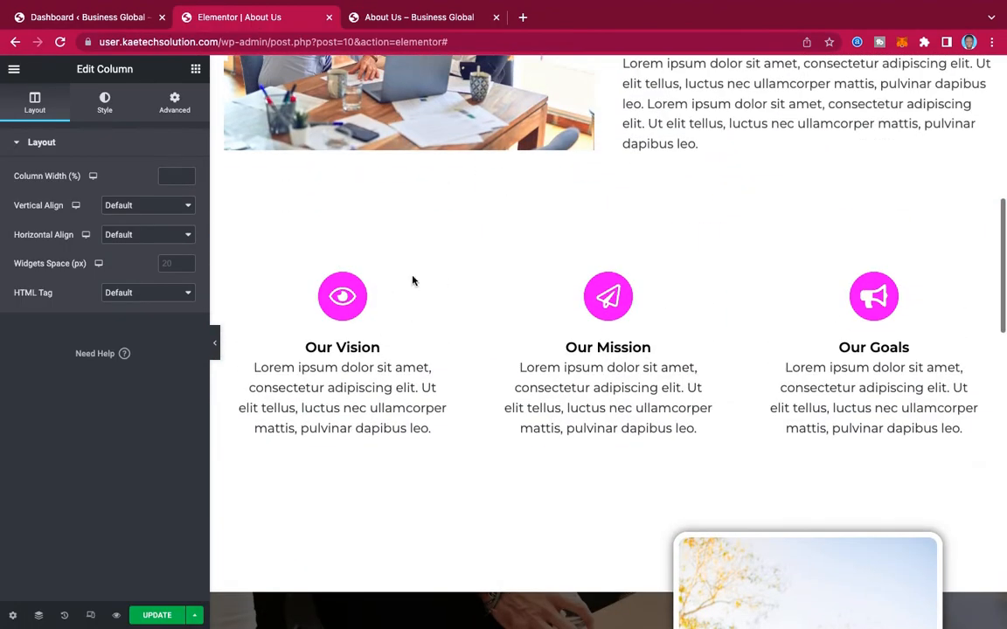
pyautogui.rightClick(461, 260)
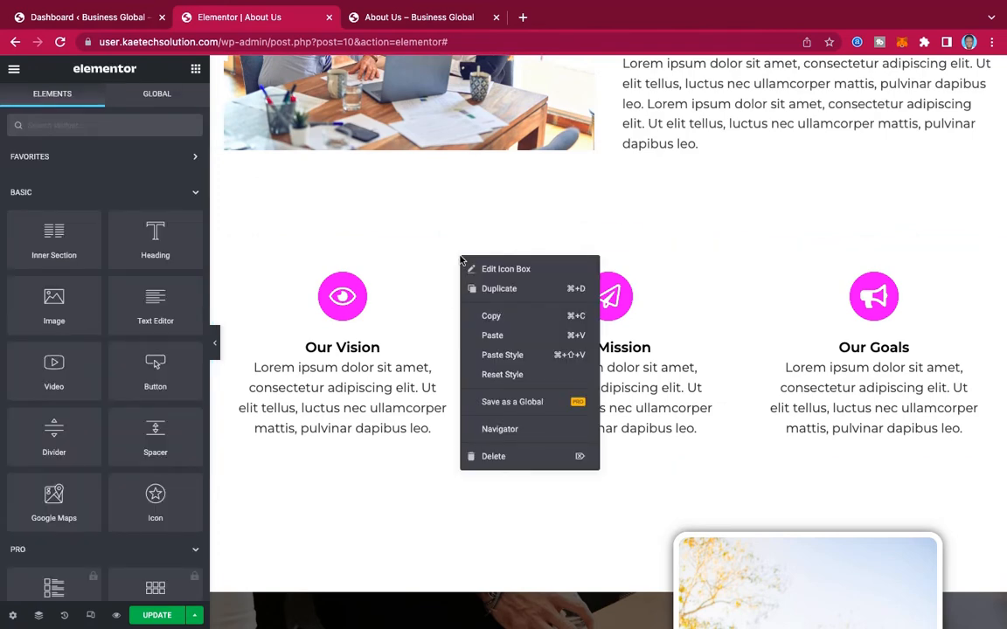
pyautogui.click(500, 316)
pyautogui.scroll(-1, 502, 314)
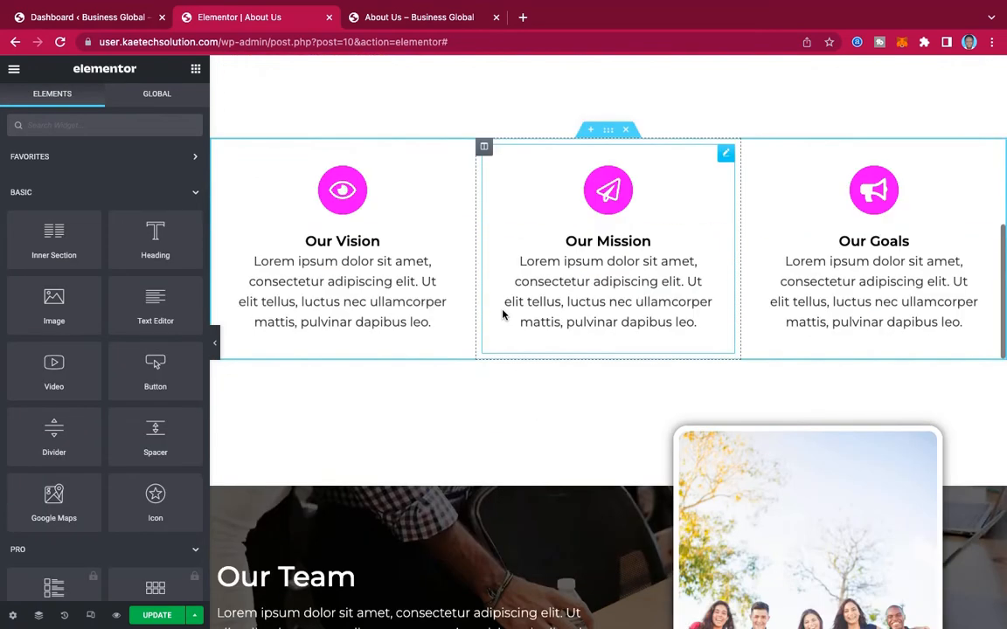
pyautogui.scroll(-10, 503, 315)
pyautogui.scroll(2, 503, 315)
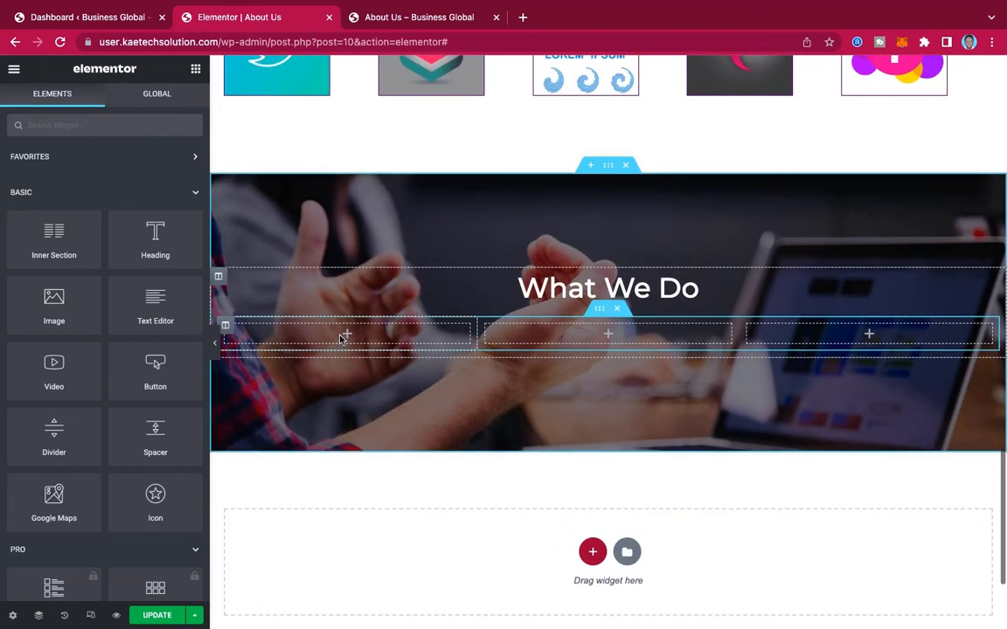
pyautogui.rightClick(346, 335)
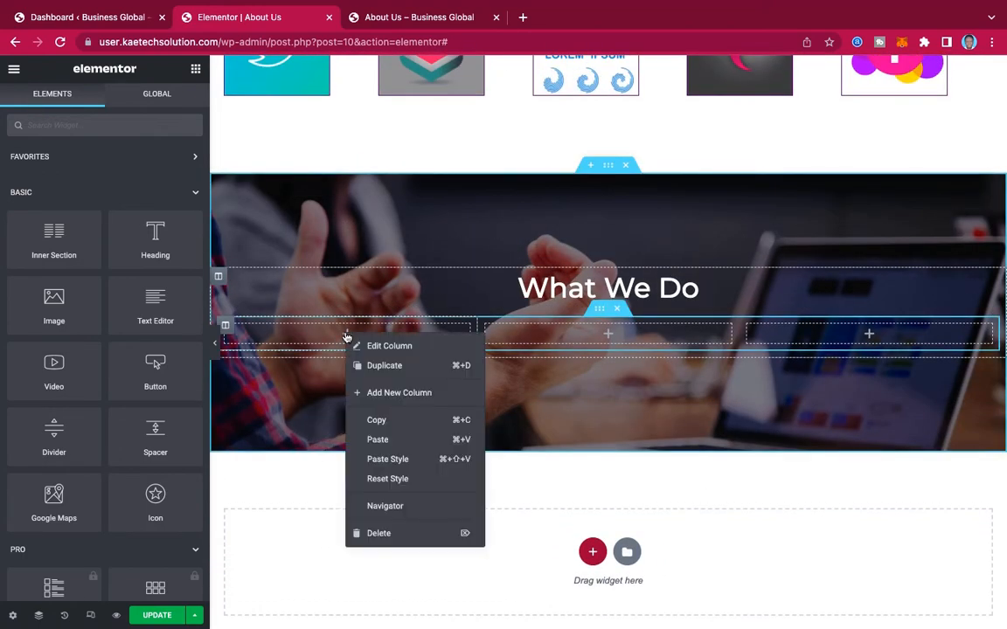
pyautogui.click(378, 440)
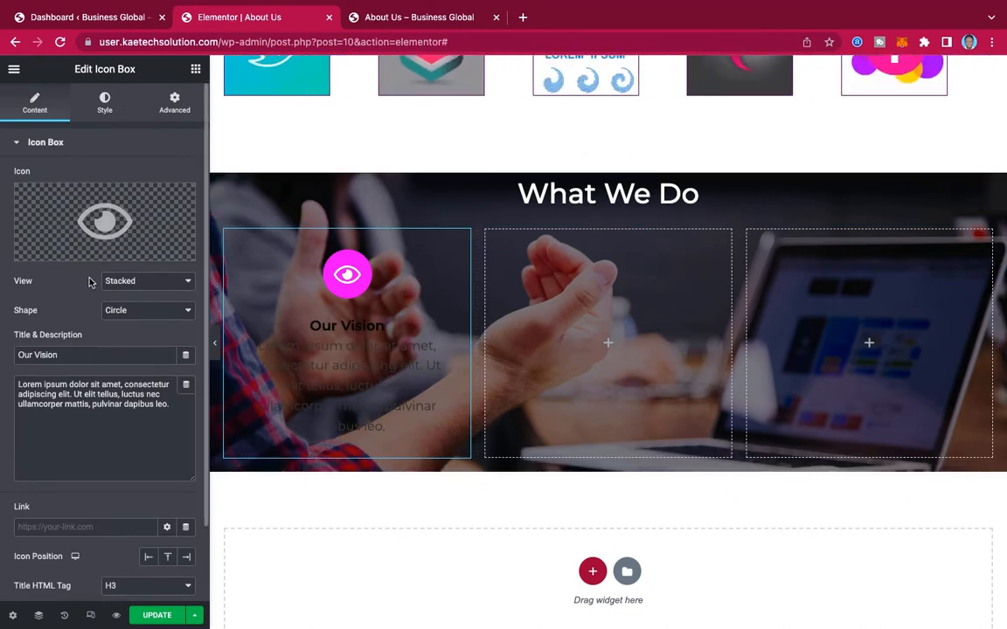
# Set the pasted icon box's primary color to the global White or offwhite and its secondary color to Color 2.
pyautogui.click(105, 105)
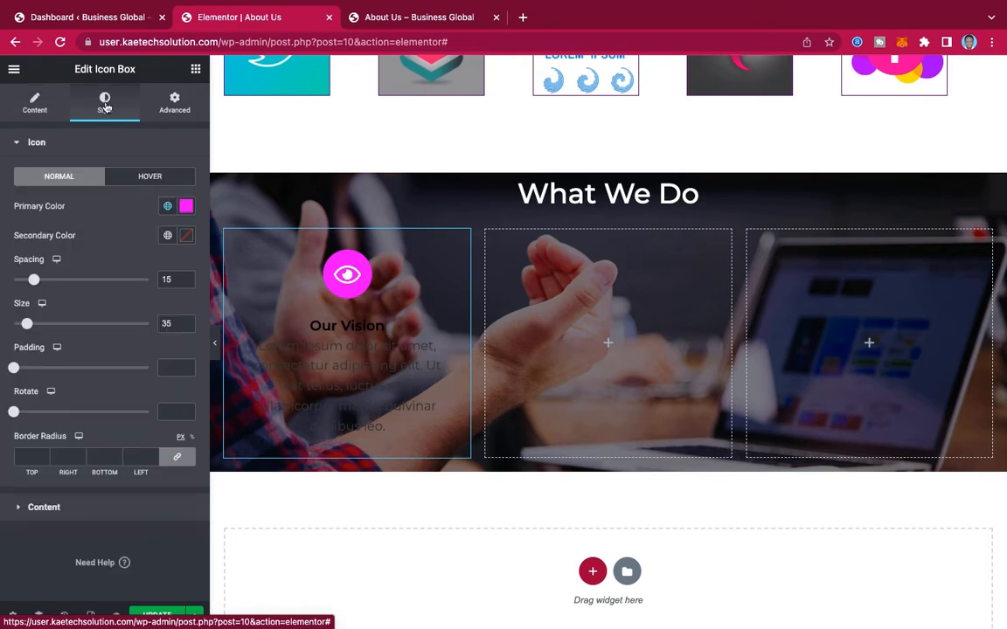
pyautogui.click(168, 207)
pyautogui.scroll(-5, 75, 384)
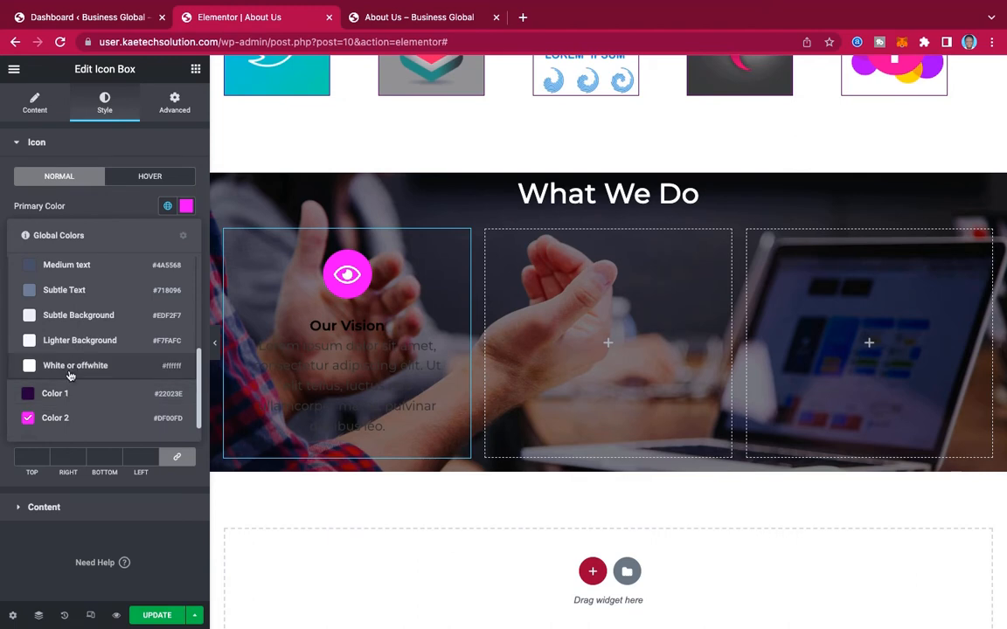
pyautogui.click(70, 368)
pyautogui.click(168, 234)
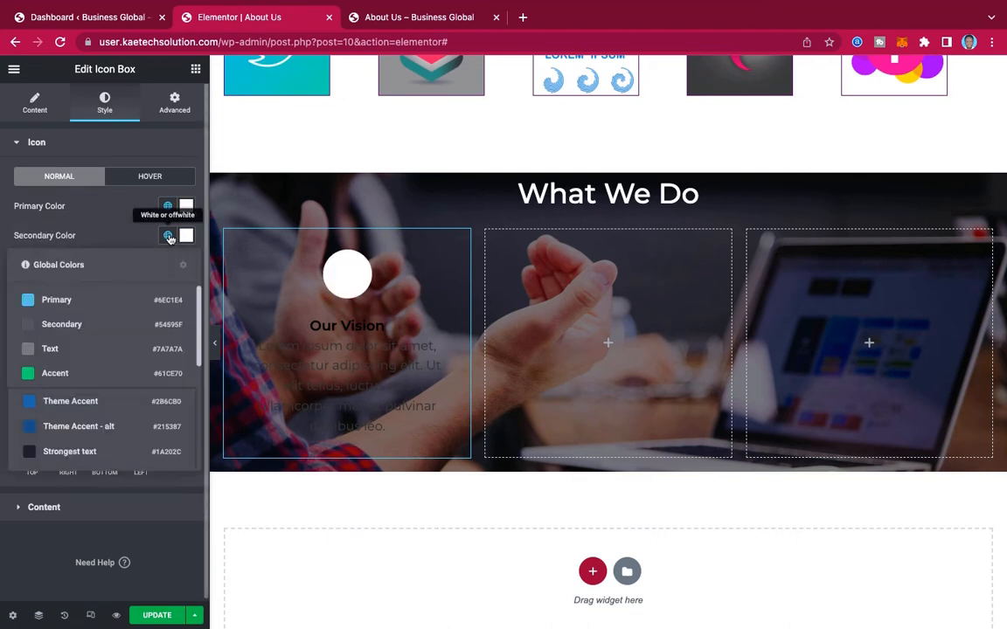
pyautogui.scroll(-4, 85, 389)
pyautogui.click(61, 425)
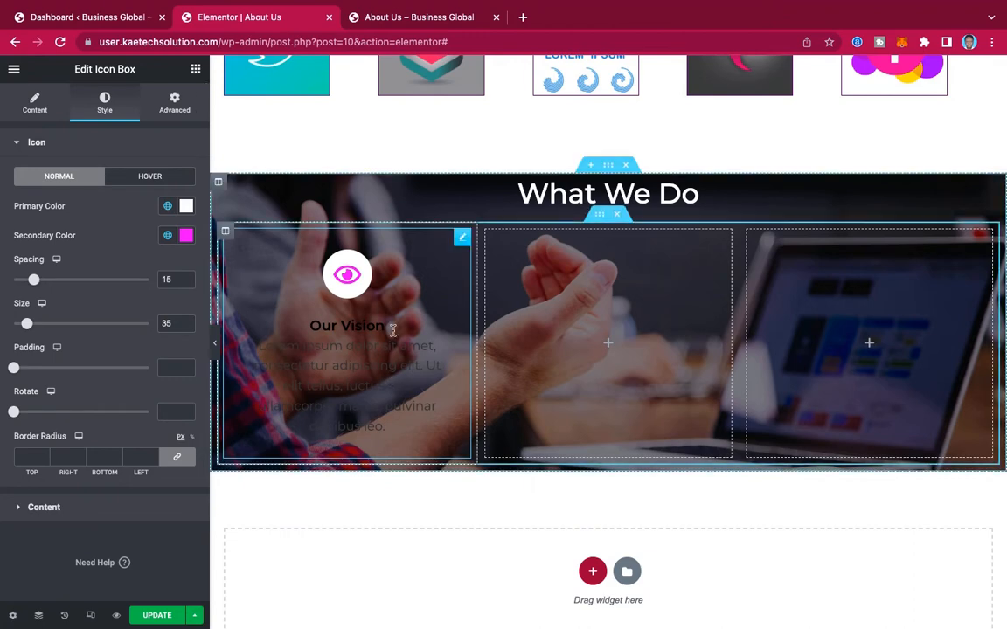
# Set both the title and description colors of the pasted Our Vision icon box to white #FFFFFF.
pyautogui.scroll(-1, 52, 227)
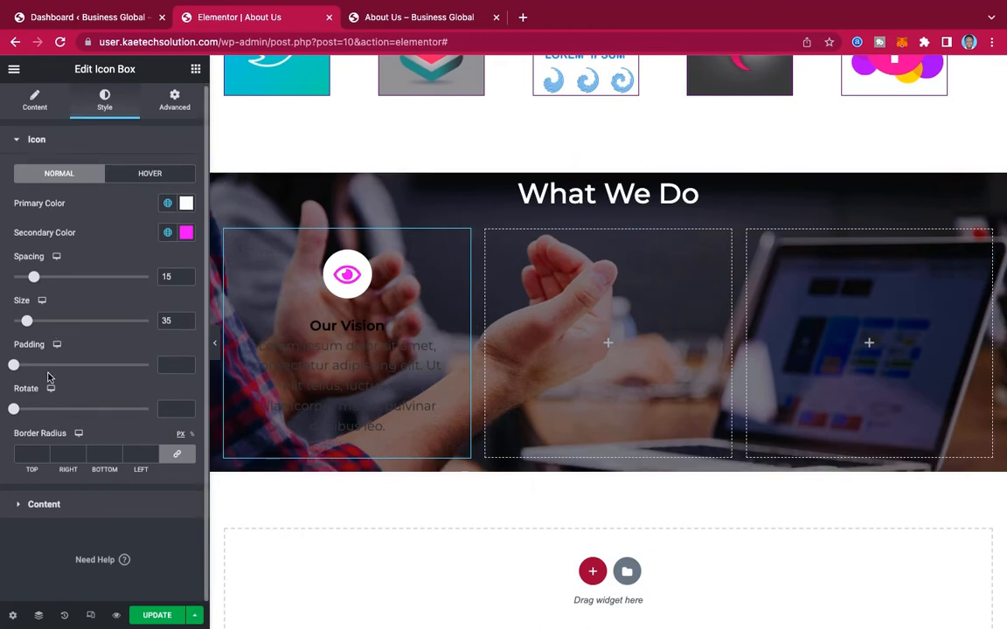
pyautogui.click(60, 505)
pyautogui.scroll(-1, 96, 438)
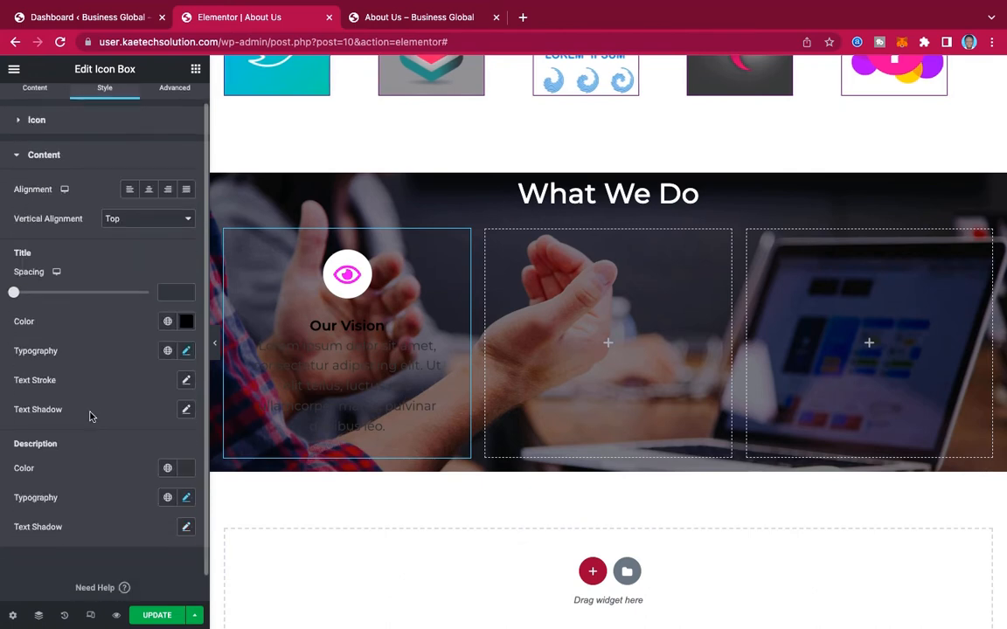
pyautogui.click(186, 322)
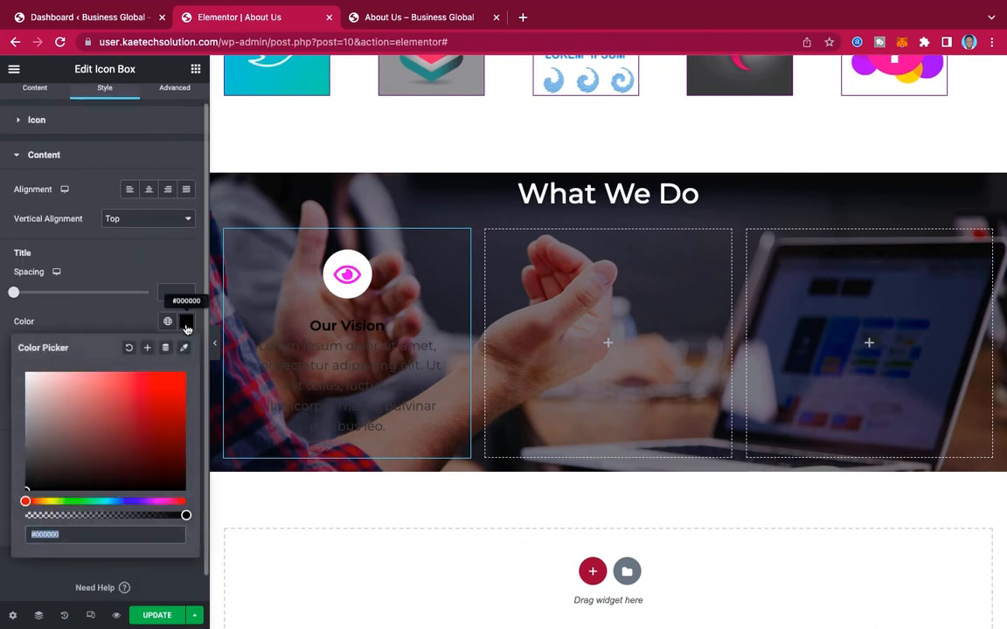
pyautogui.click(33, 379)
pyautogui.moveTo(33, 378); pyautogui.dragTo(2, 351)
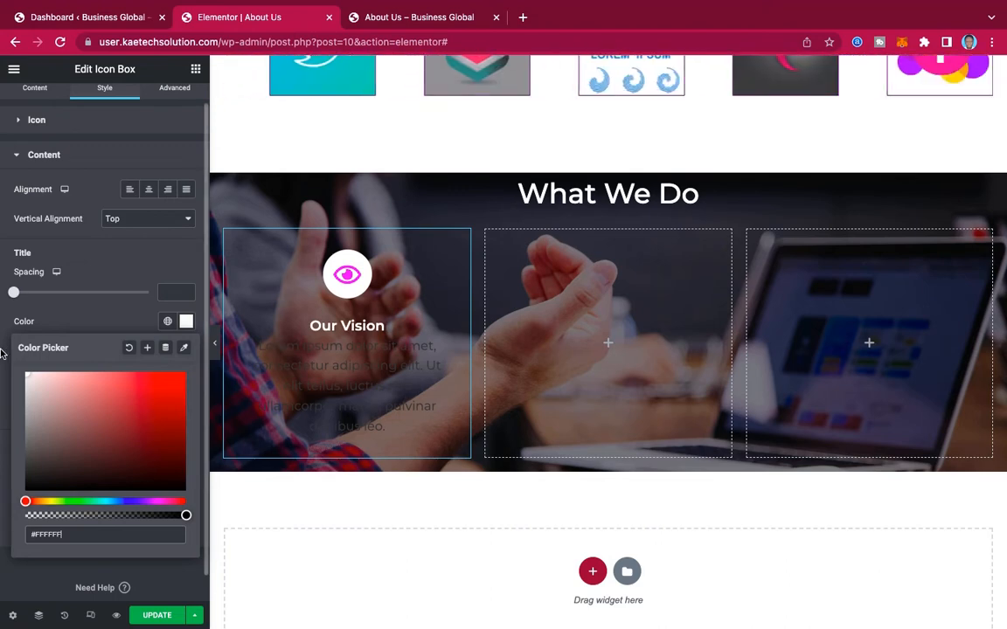
pyautogui.click(83, 320)
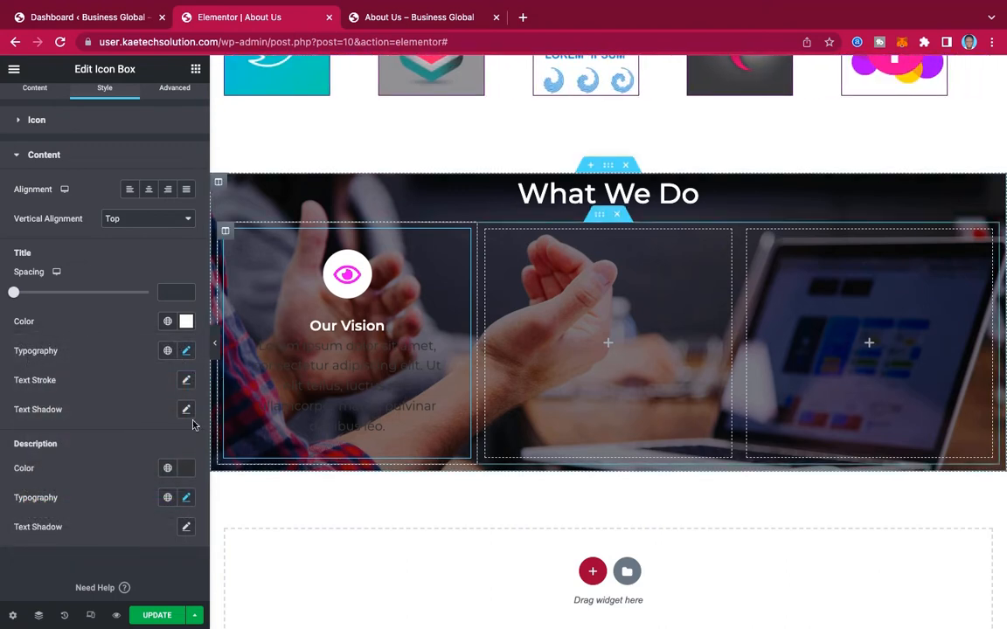
pyautogui.click(186, 470)
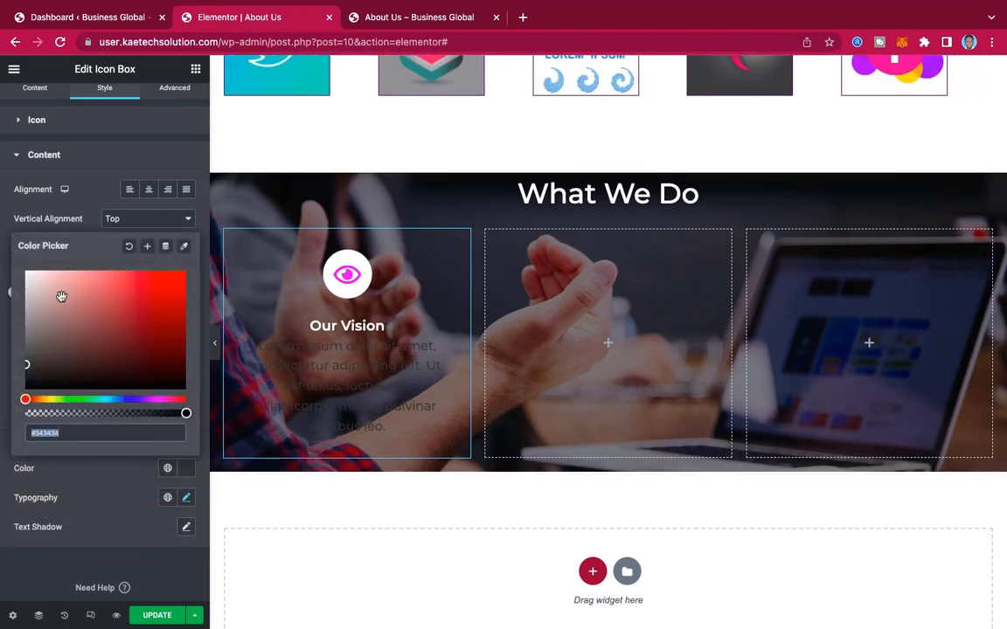
pyautogui.moveTo(30, 278); pyautogui.dragTo(7, 258)
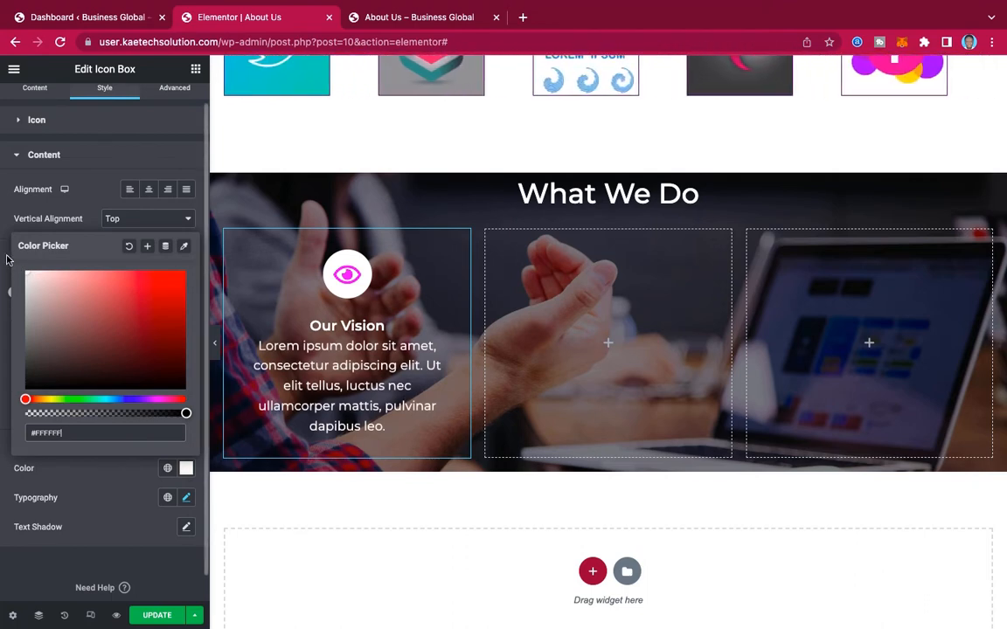
pyautogui.click(114, 479)
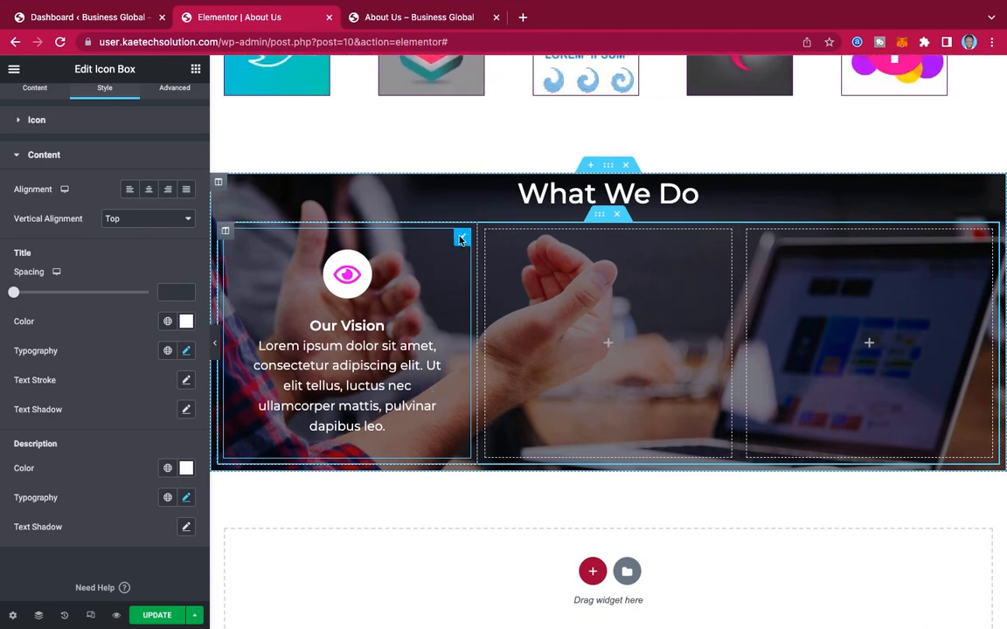
# Copy the restyled icon box into the second and third columns of the What We Do inner section.
pyautogui.rightClick(461, 240)
pyautogui.click(487, 295)
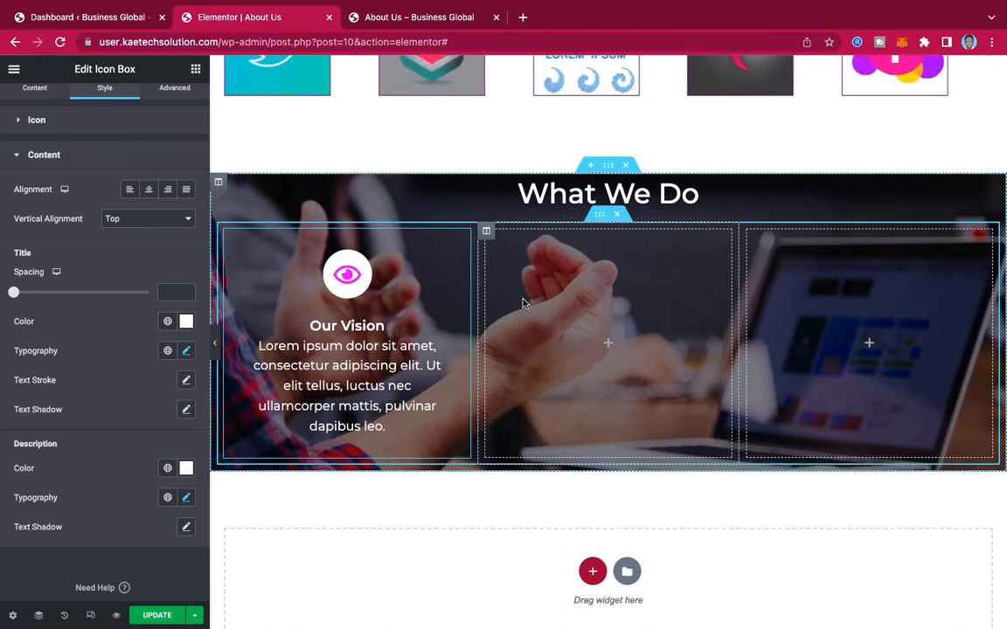
pyautogui.rightClick(523, 302)
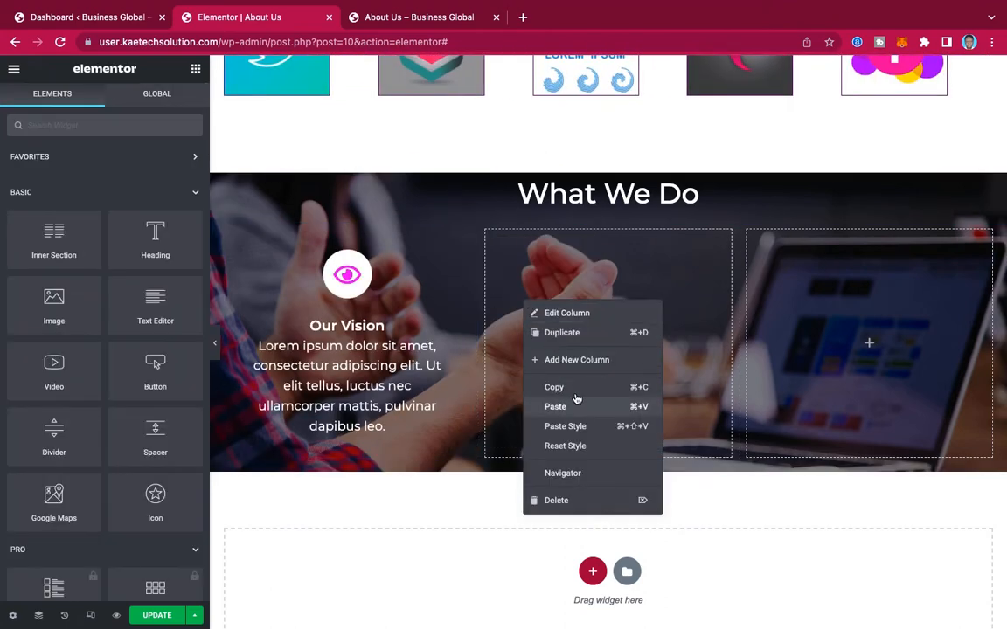
pyautogui.click(556, 406)
pyautogui.rightClick(861, 301)
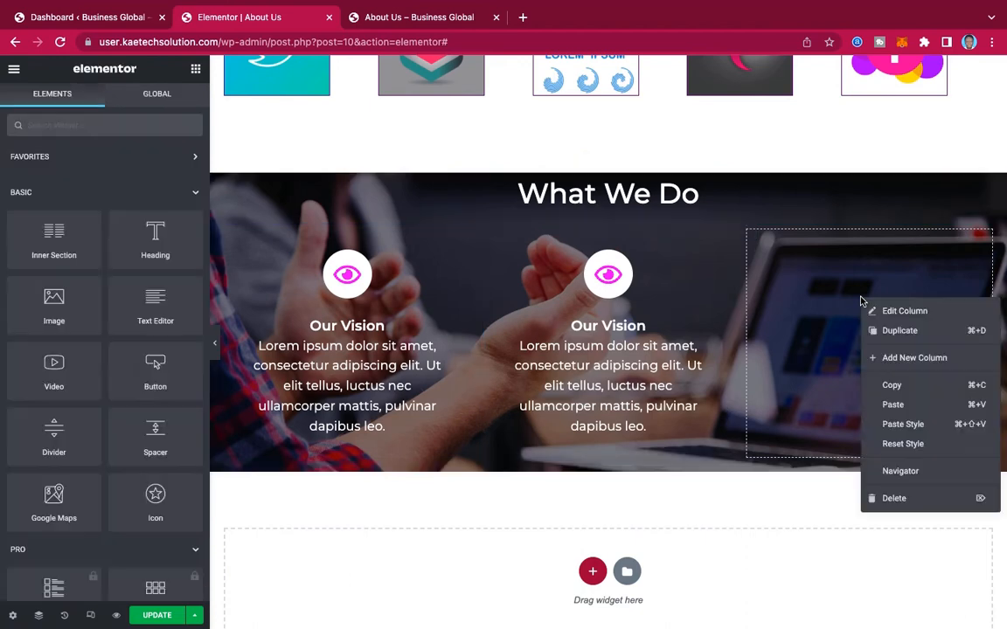
pyautogui.click(907, 406)
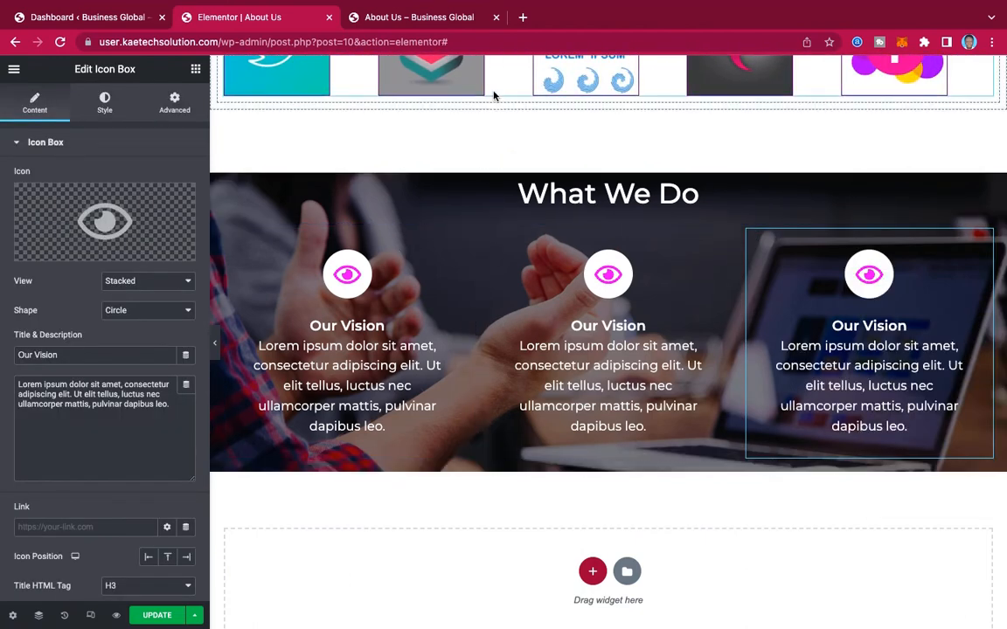
# Copy the Business Coaching title from the reference About Us page and make it the first What We Do icon box's title.
pyautogui.click(375, 18)
pyautogui.scroll(-10, 270, 476)
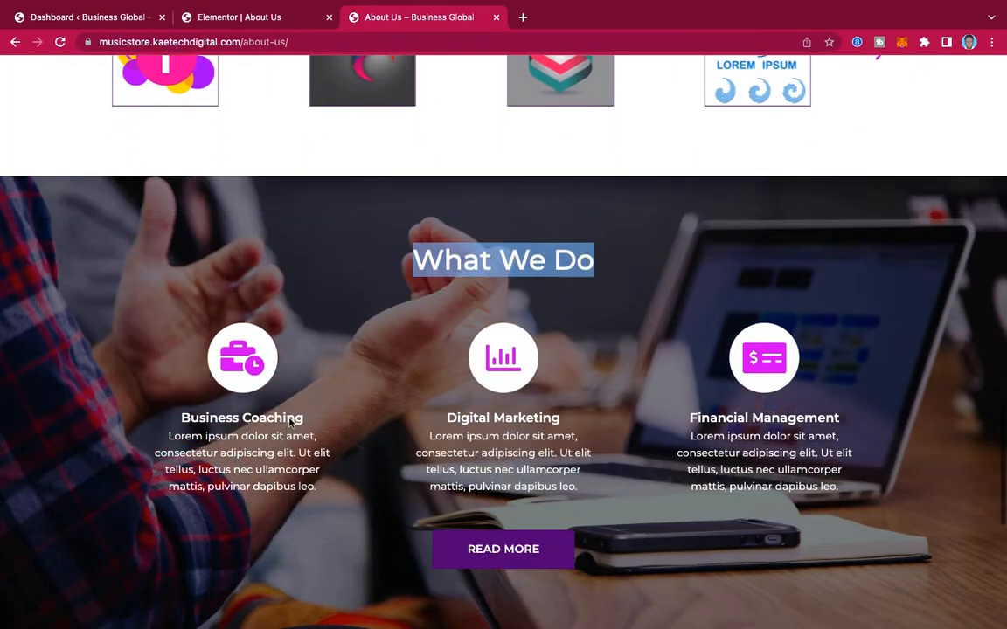
pyautogui.moveTo(307, 422); pyautogui.dragTo(133, 407)
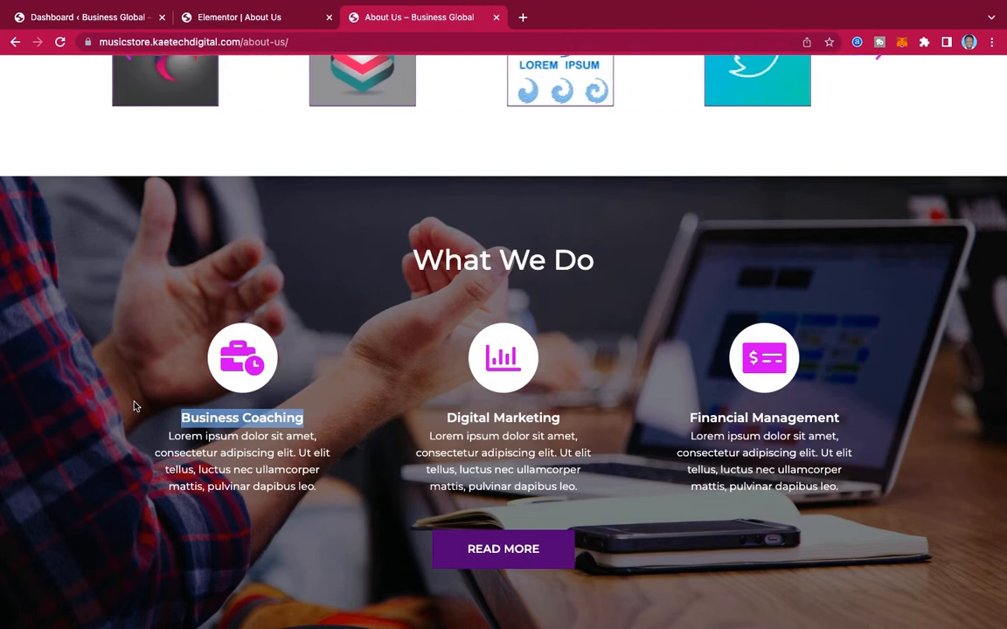
pyautogui.click(218, 21)
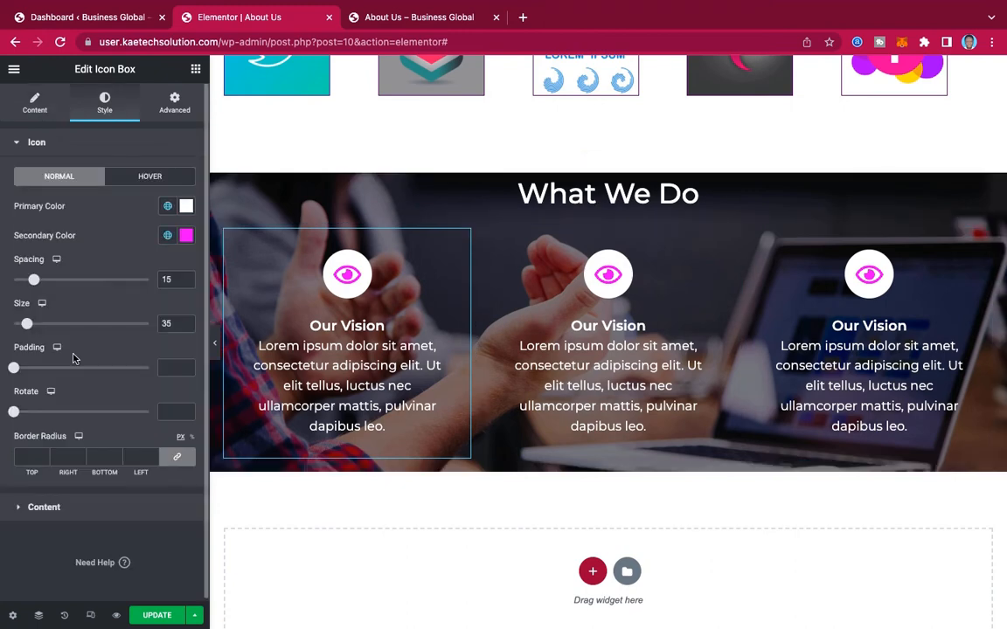
pyautogui.click(35, 103)
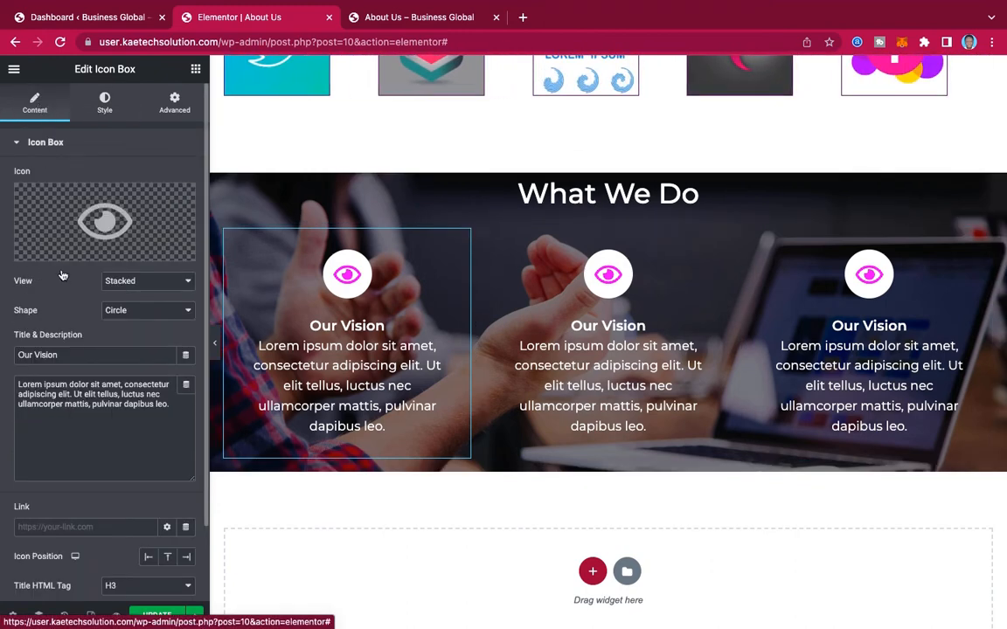
pyautogui.moveTo(41, 354); pyautogui.dragTo(3, 354)
pyautogui.write('Business Coaching')
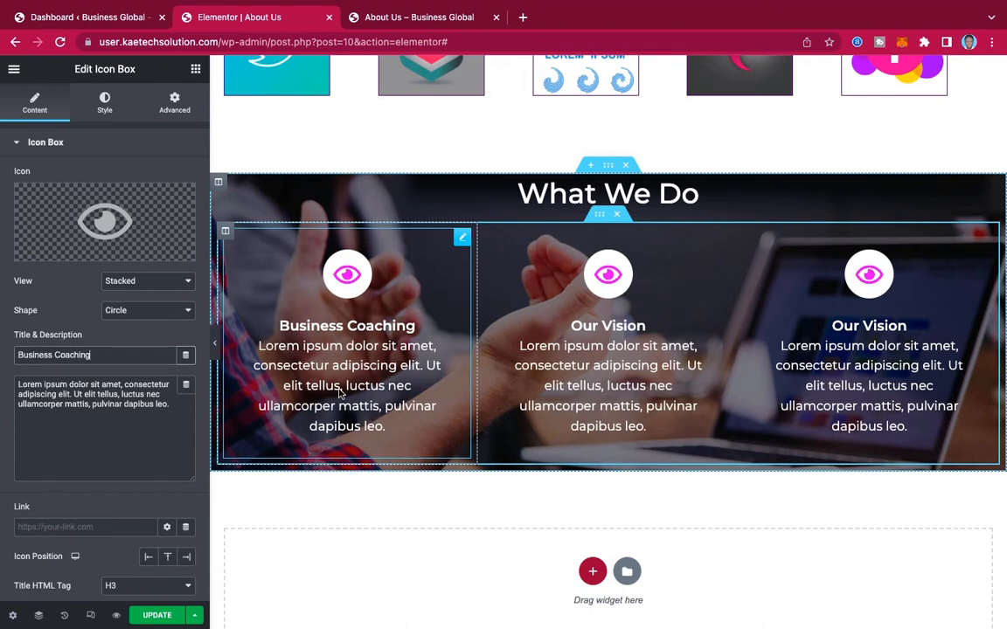
# Set the Business Coaching icon box's description font size to 16 px.
pyautogui.click(105, 103)
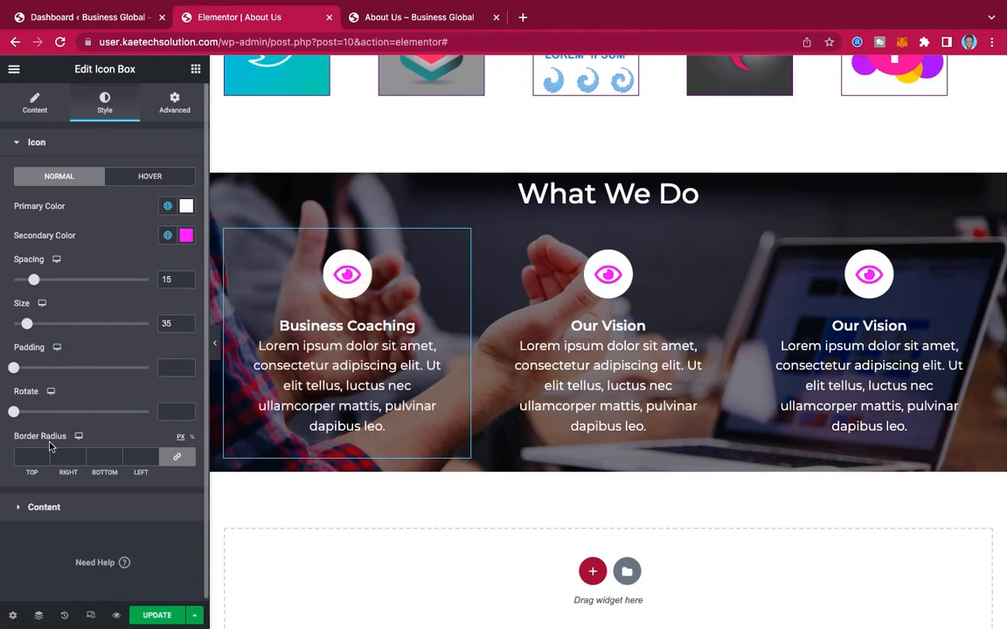
pyautogui.scroll(-1, 50, 447)
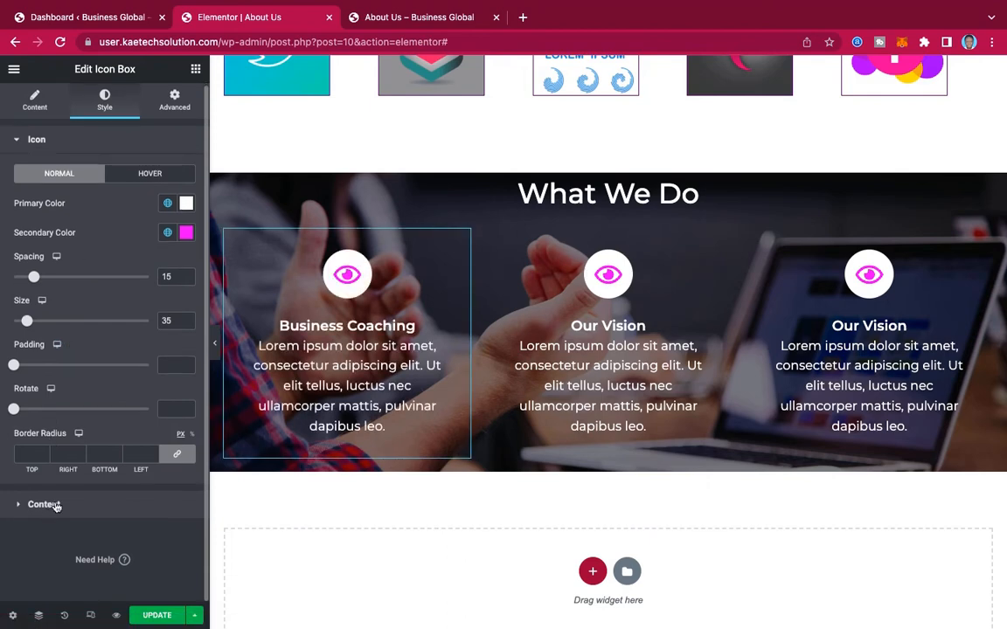
pyautogui.click(44, 505)
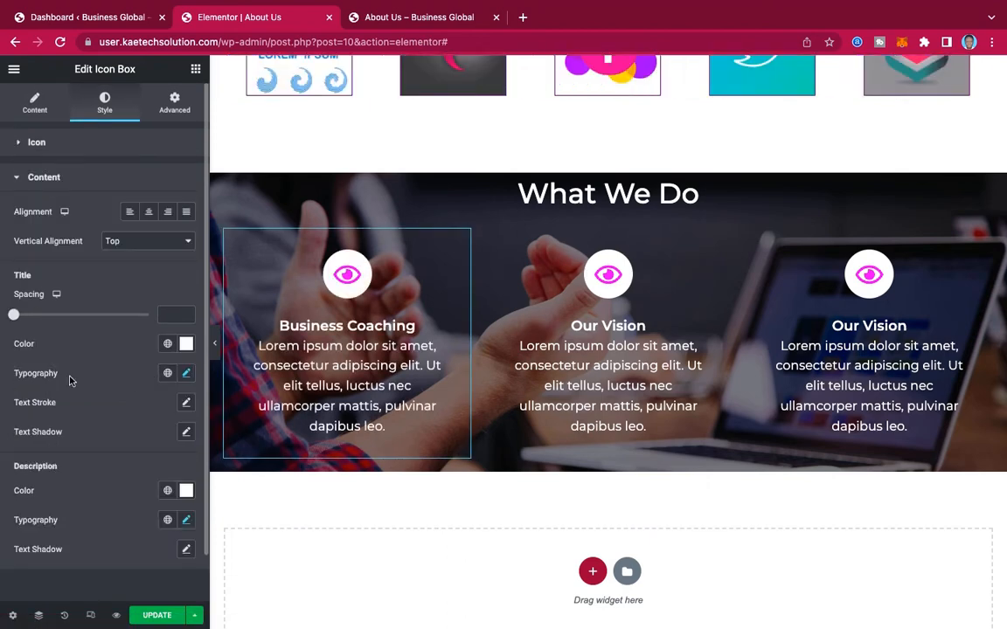
pyautogui.click(185, 520)
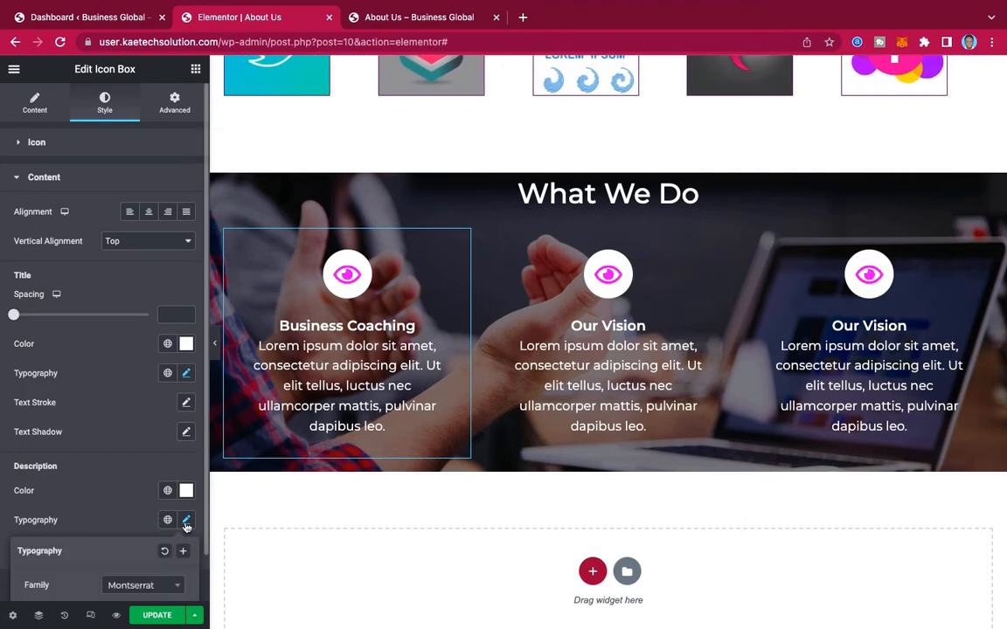
pyautogui.scroll(-2, 153, 548)
pyautogui.scroll(-2, 153, 548)
pyautogui.doubleClick(157, 393)
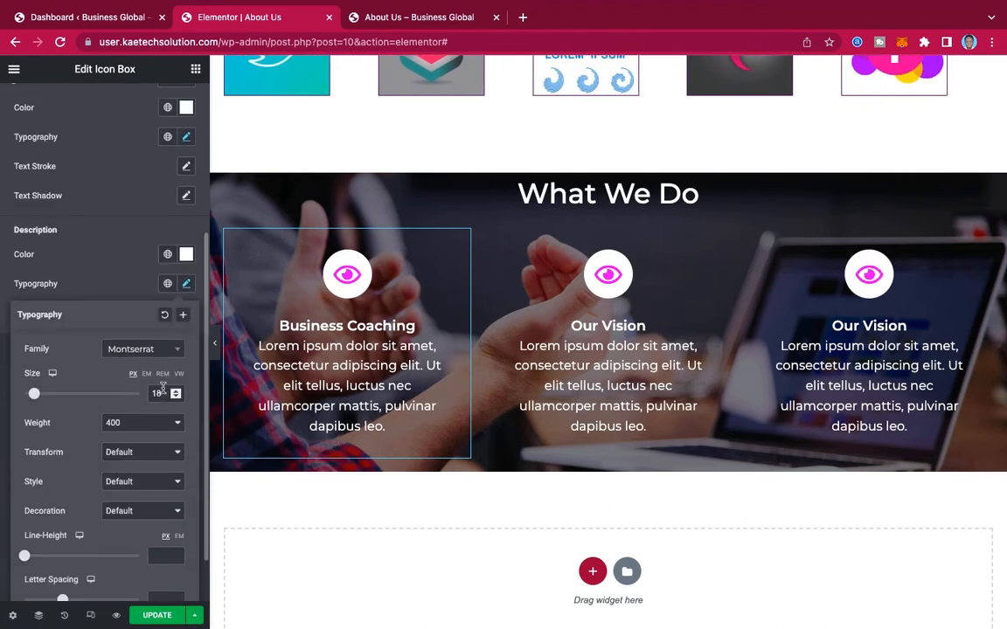
pyautogui.write('16')
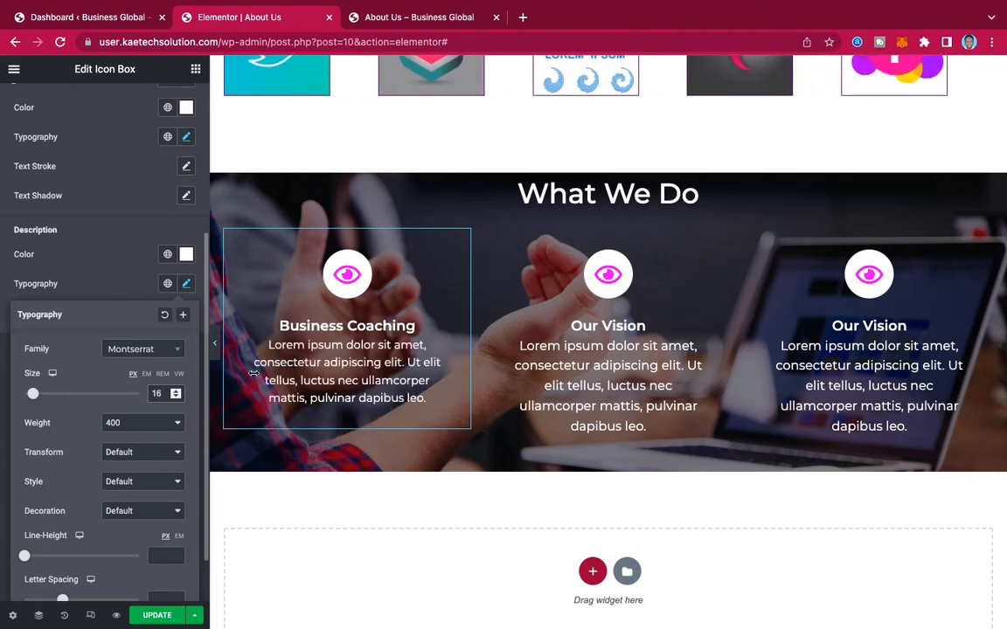
pyautogui.click(127, 291)
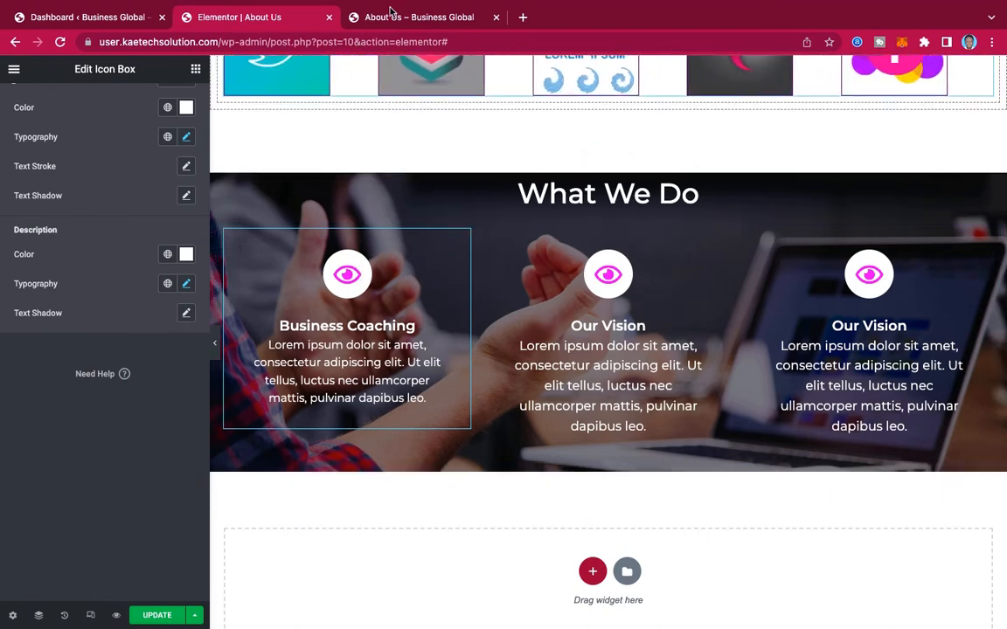
# Check the Business Coaching icon on the reference page and open the icon library's name filter for the matching Elementor icon box.
pyautogui.click(354, 12)
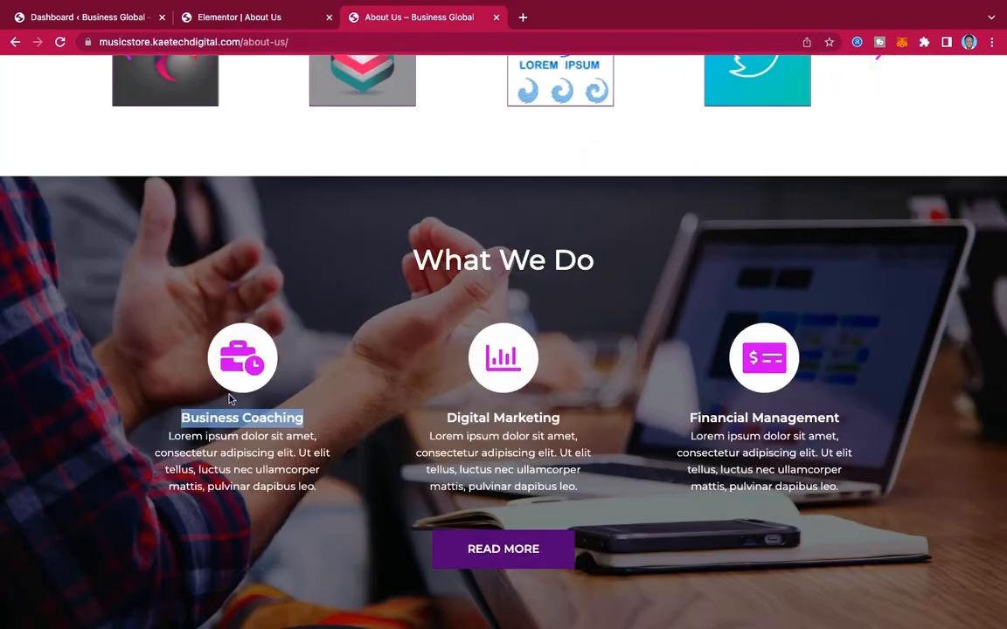
pyautogui.click(236, 17)
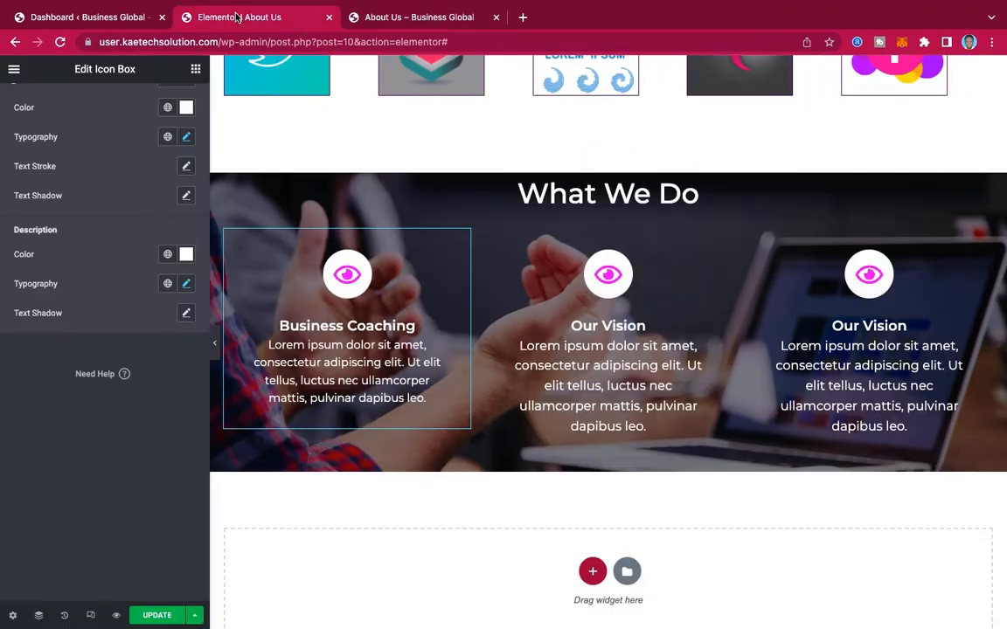
pyautogui.scroll(5, 149, 249)
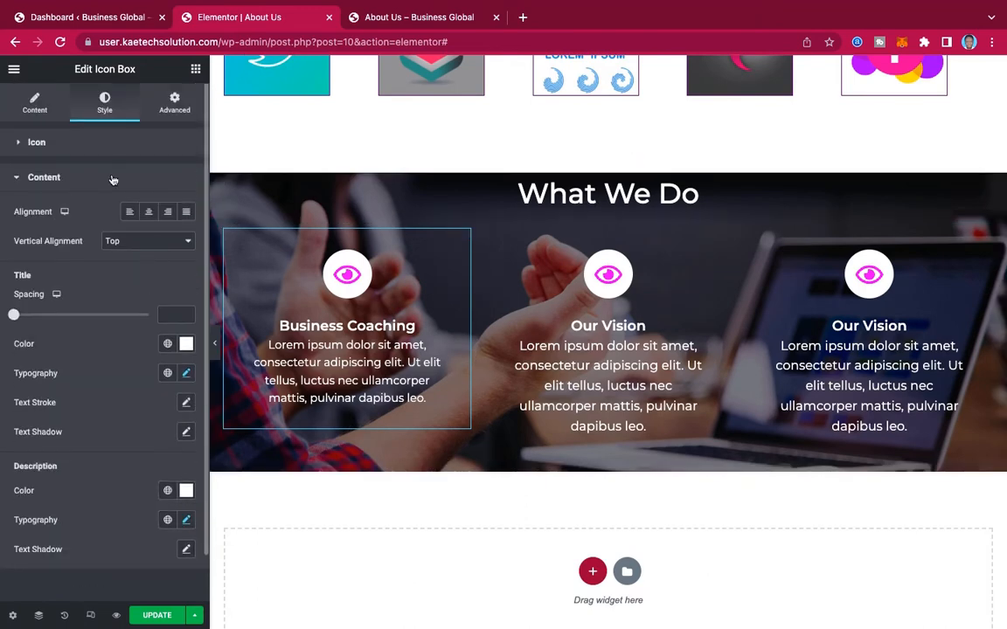
pyautogui.click(35, 107)
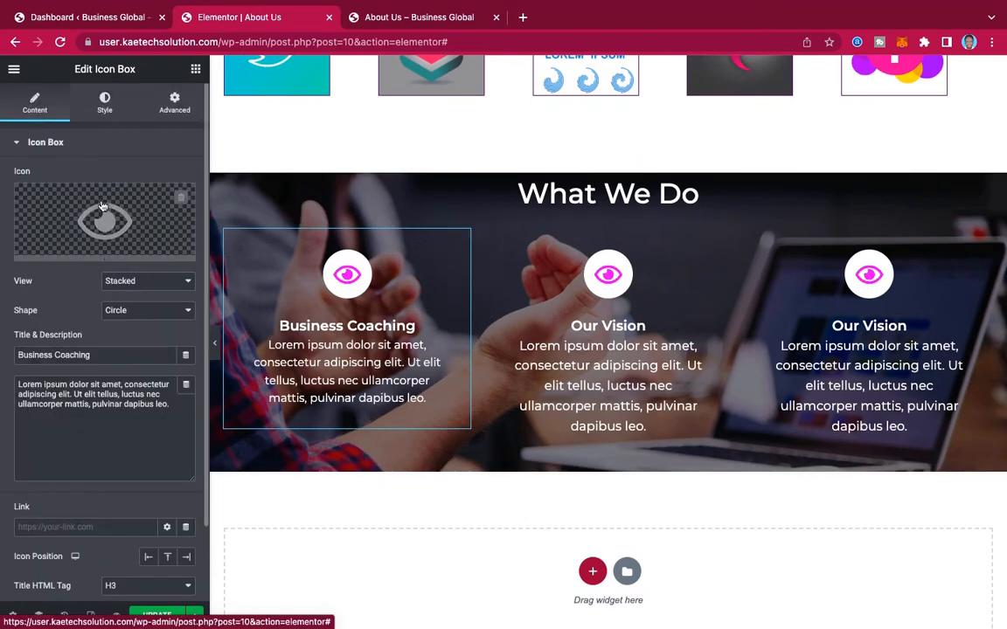
pyautogui.click(103, 207)
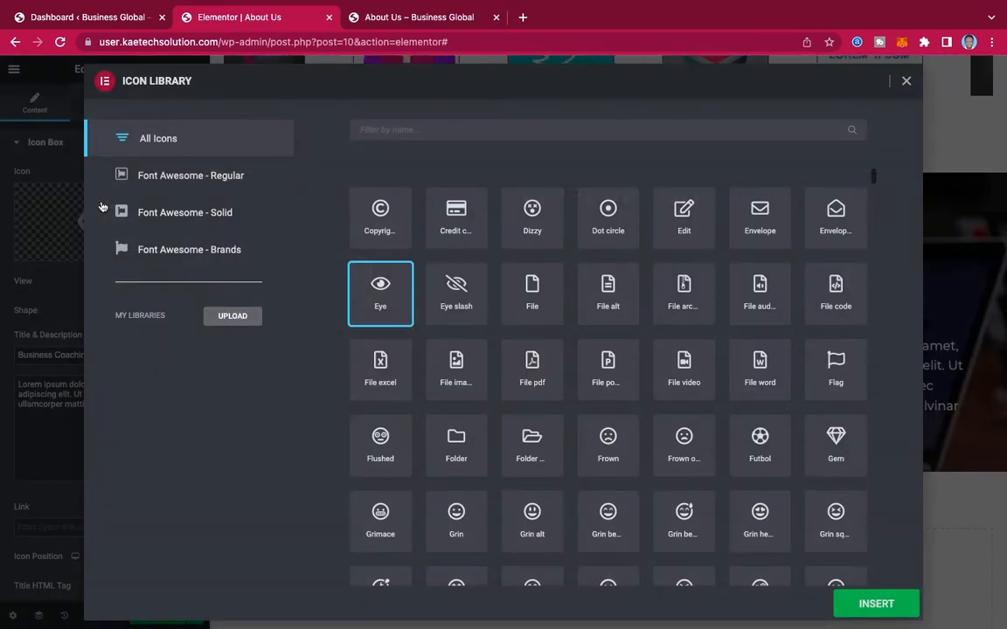
pyautogui.click(392, 131)
pyautogui.write('case')
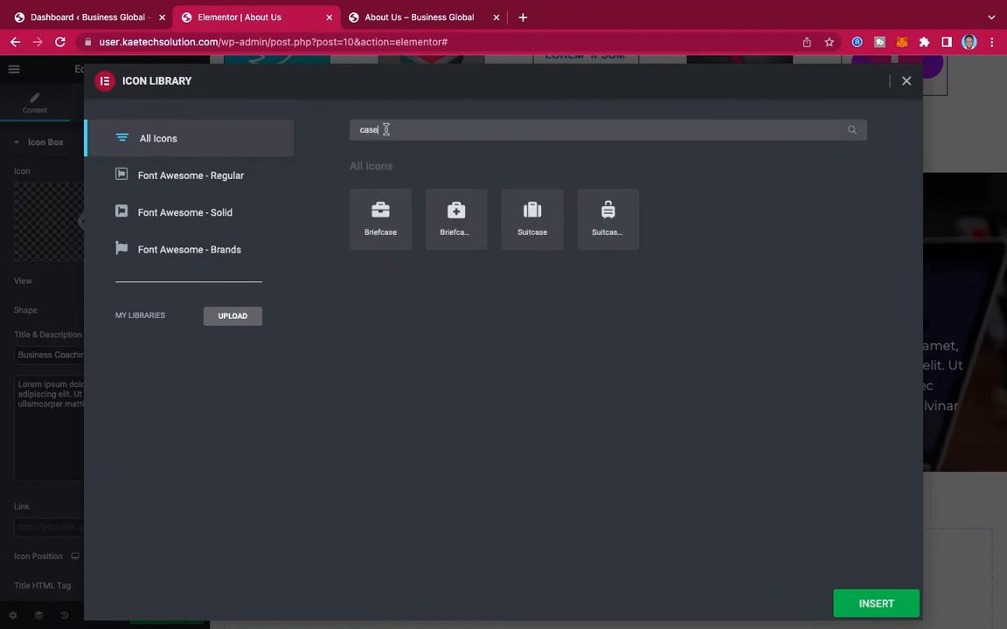
pyautogui.moveTo(386, 129); pyautogui.dragTo(351, 129)
pyautogui.write('sui')
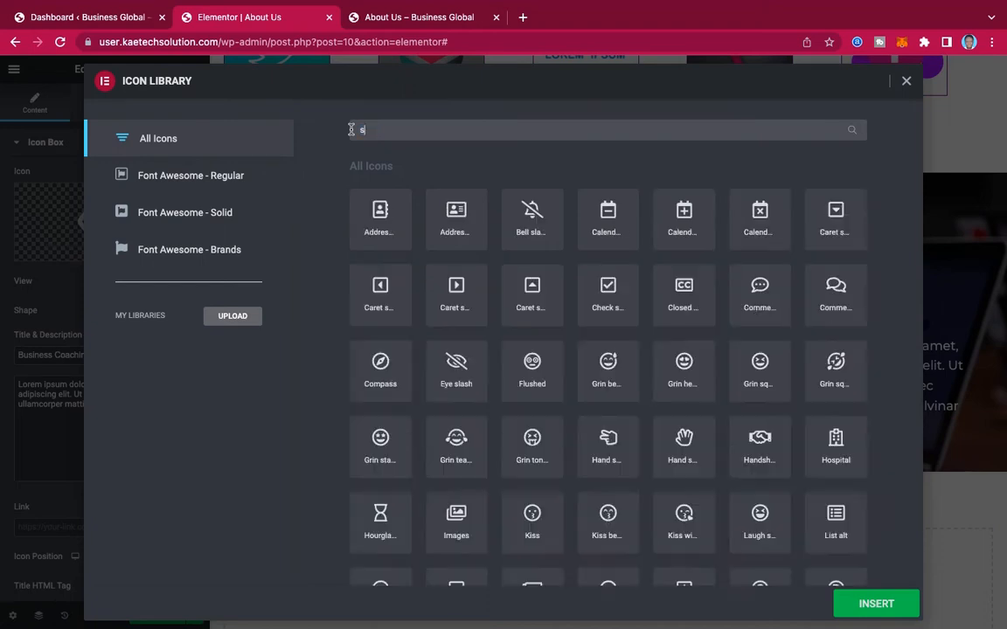
pyautogui.press('BackSpace')
pyautogui.press('BackSpace')
pyautogui.press('BackSpace')
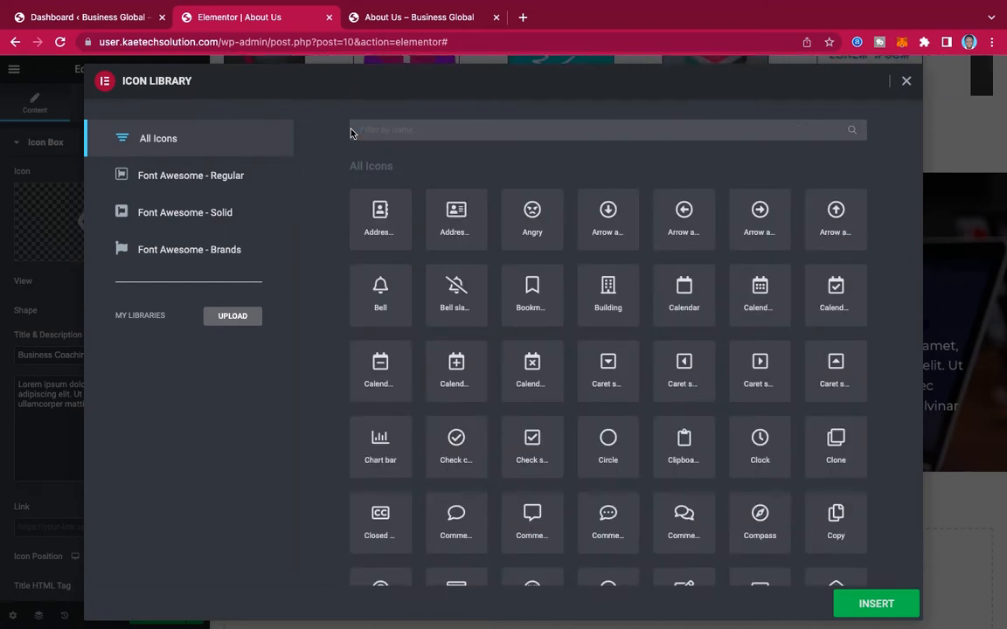
pyautogui.write('file')
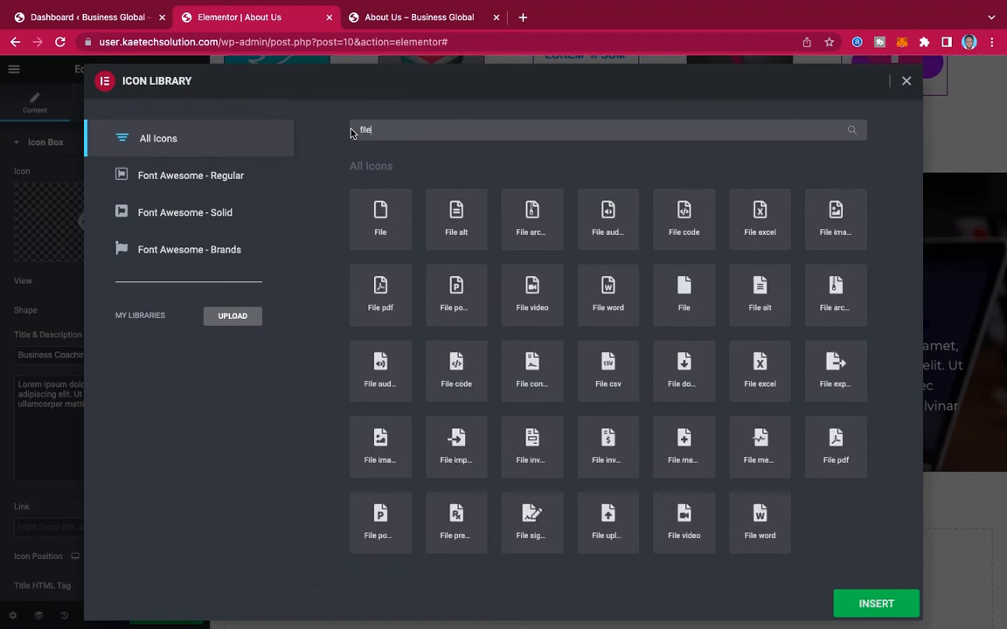
pyautogui.press('BackSpace')
pyautogui.press('BackSpace')
pyautogui.press('BackSpace')
pyautogui.press('BackSpace')
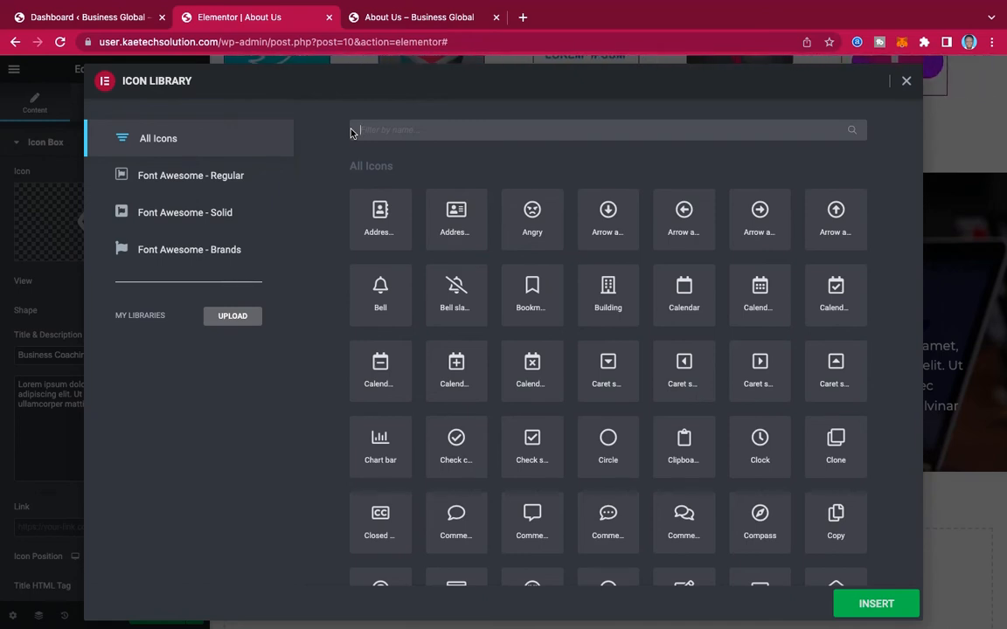
# Filter the icon library by "case" and insert the Briefcase icon into the Business Coaching box.
pyautogui.write('case')
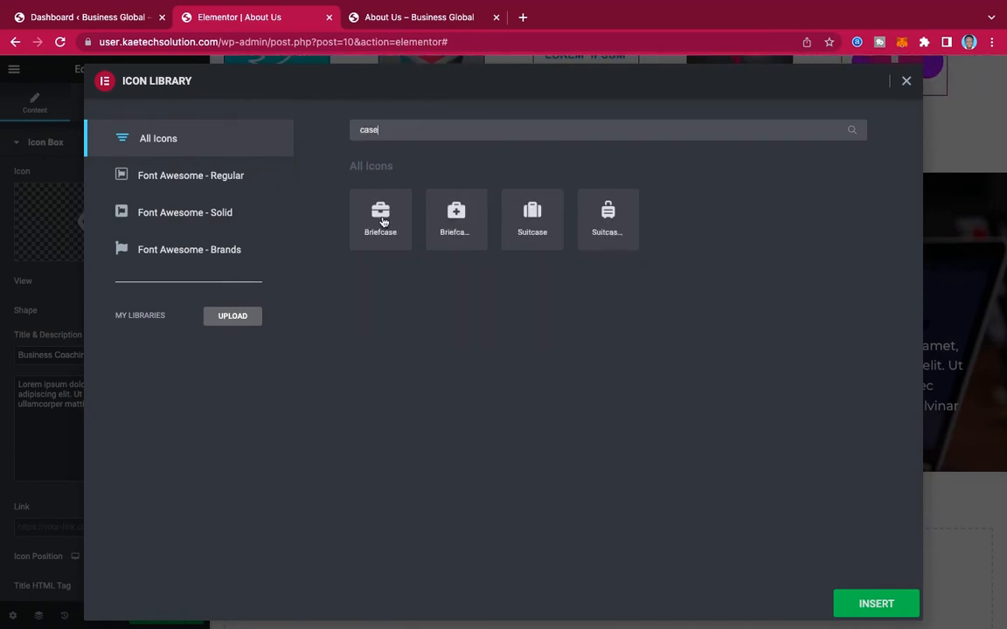
pyautogui.click(382, 224)
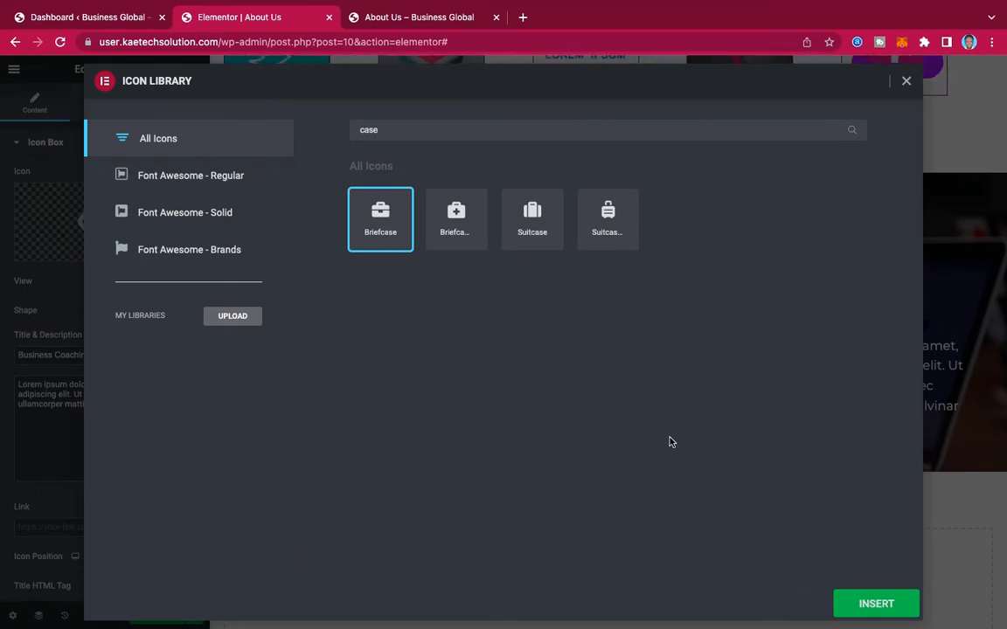
pyautogui.click(874, 603)
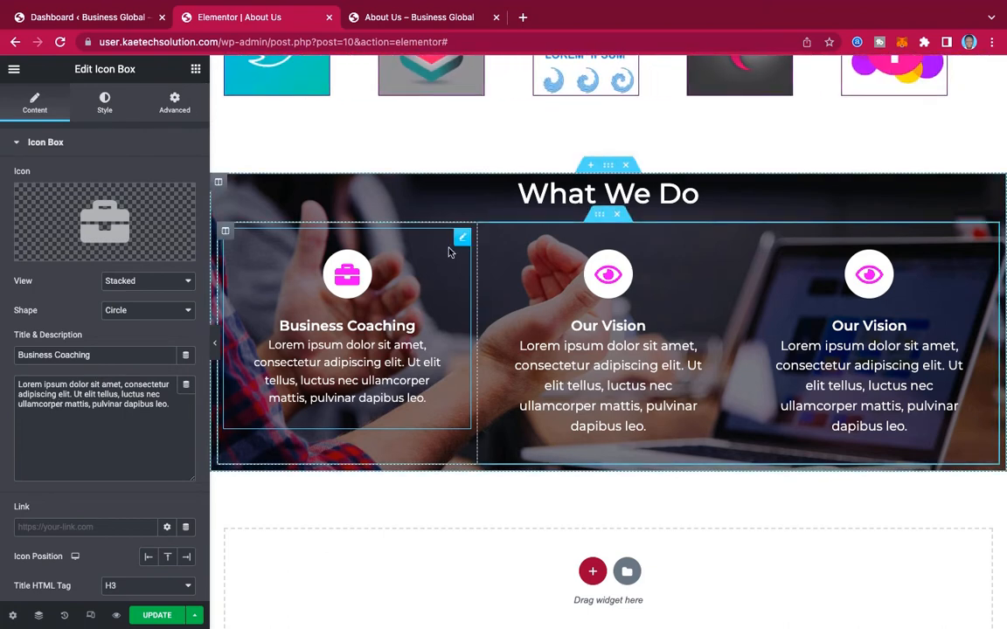
# Copy the Business Coaching icon box and paste only its style onto the second and third icon boxes.
pyautogui.rightClick(461, 241)
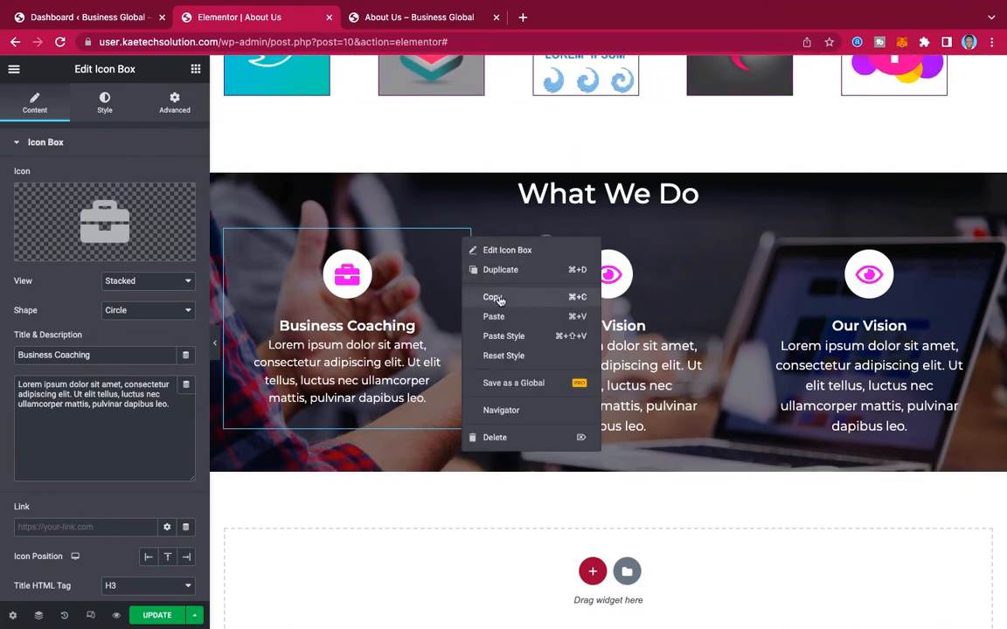
pyautogui.click(499, 296)
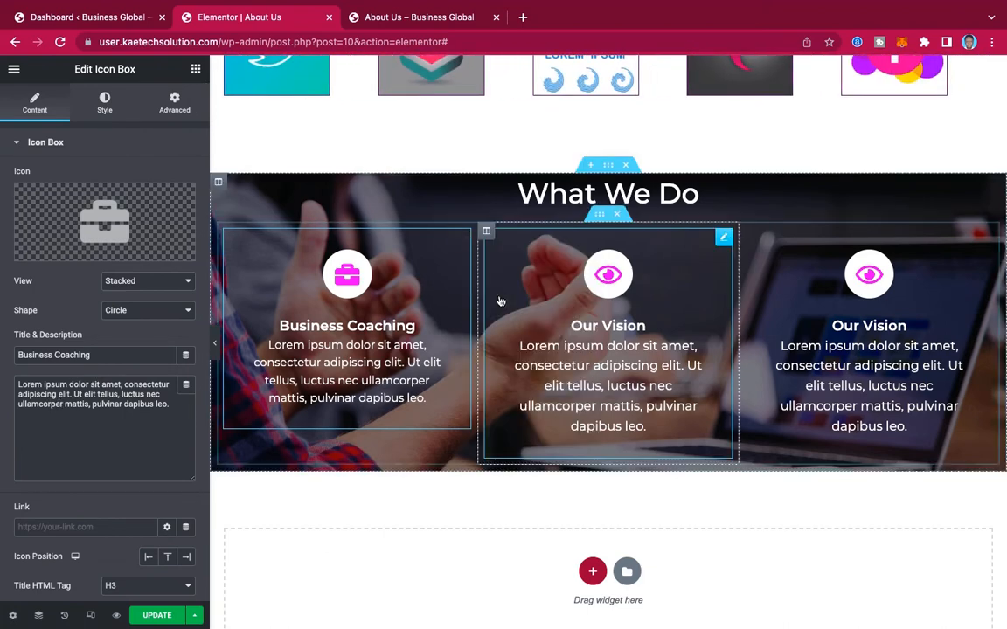
pyautogui.rightClick(723, 243)
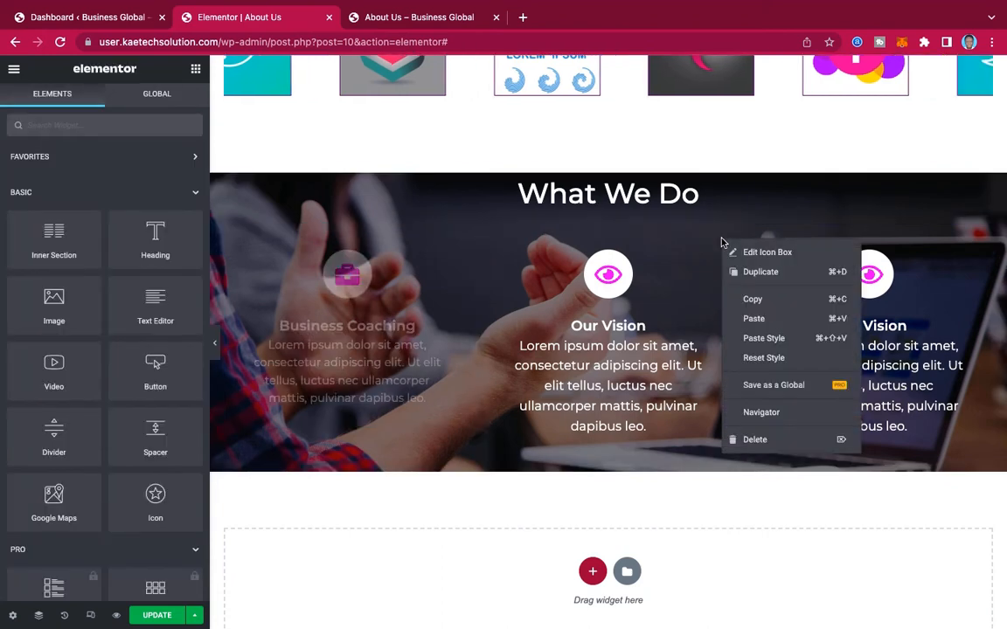
pyautogui.click(775, 339)
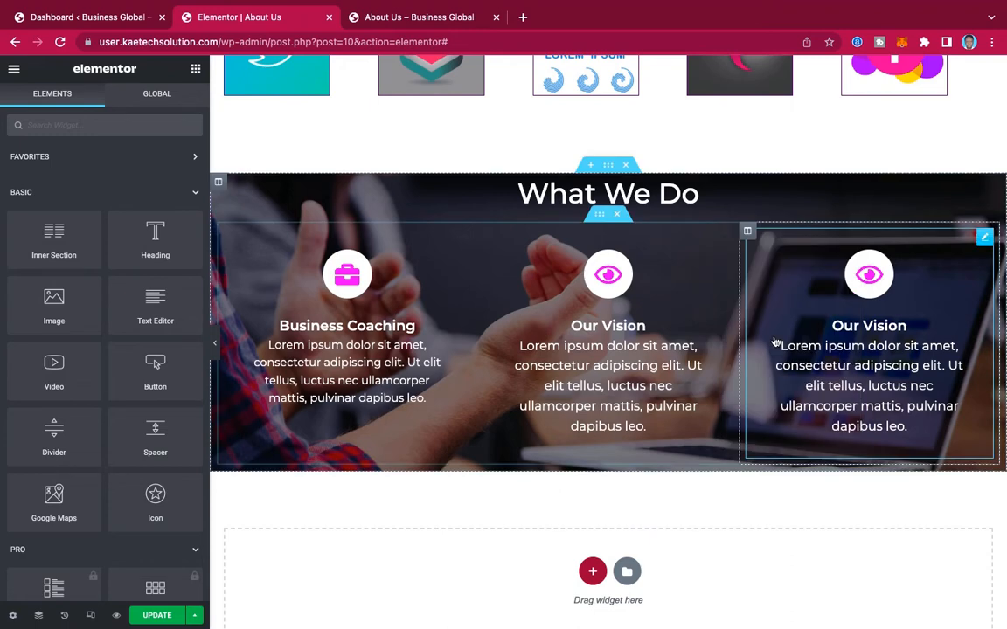
pyautogui.rightClick(985, 242)
pyautogui.click(909, 305)
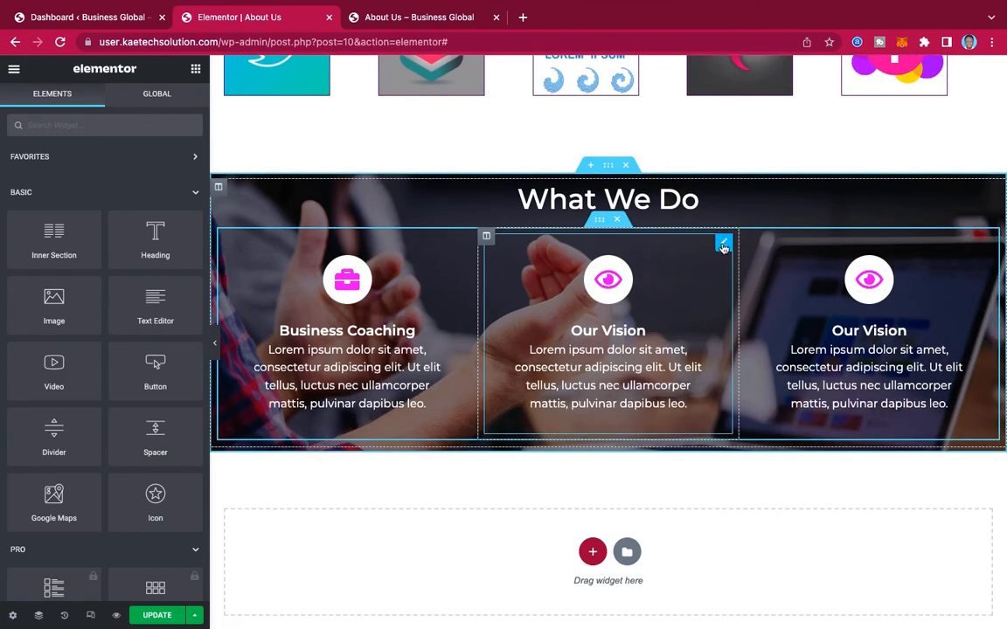
# Replace the second icon box's title with Digital Marketing, copied from the reference About Us page.
pyautogui.click(723, 245)
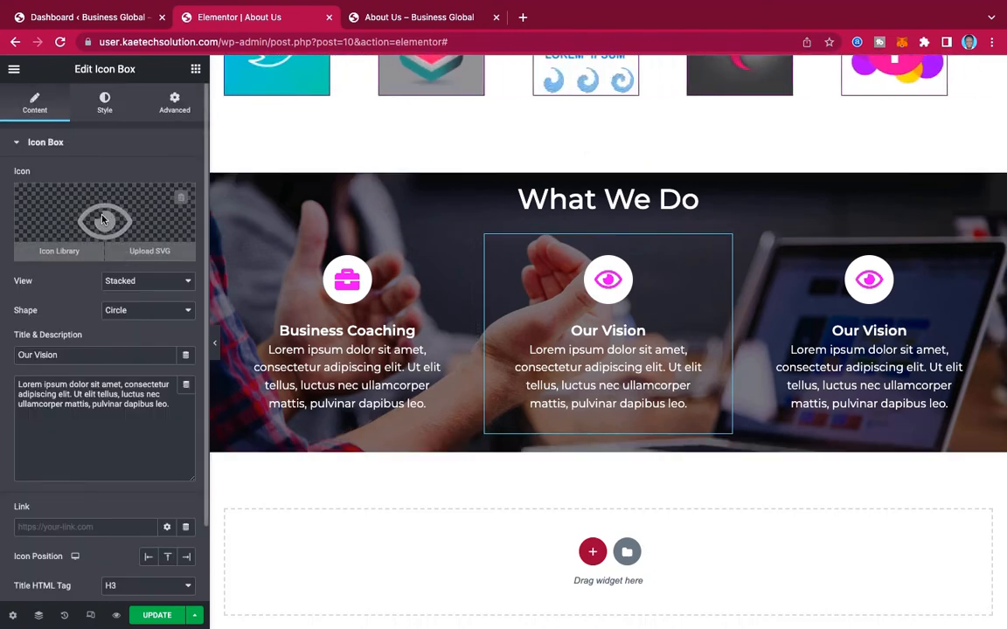
pyautogui.click(428, 21)
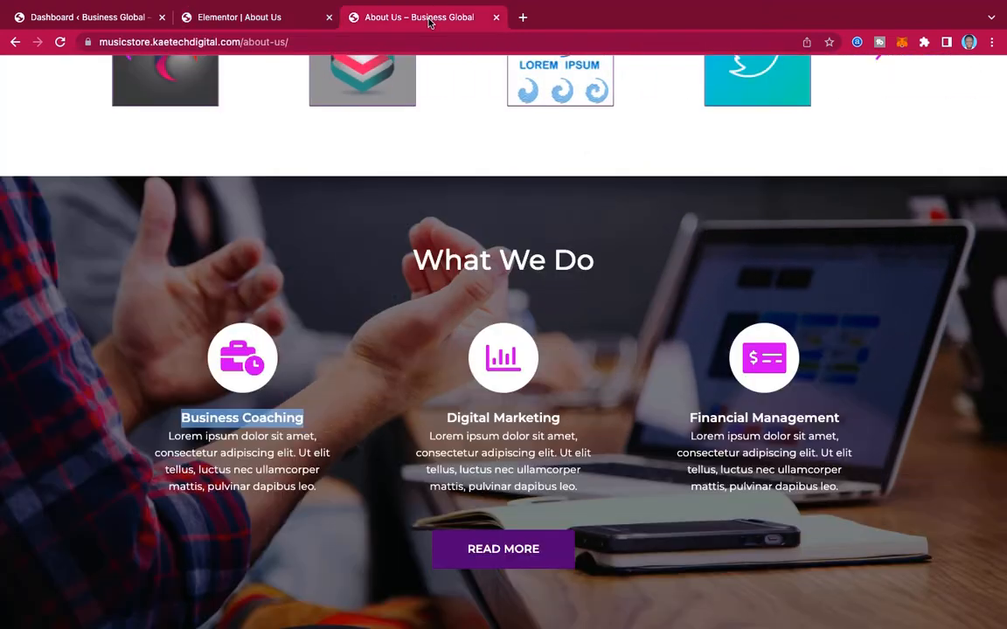
pyautogui.moveTo(562, 423); pyautogui.dragTo(448, 421)
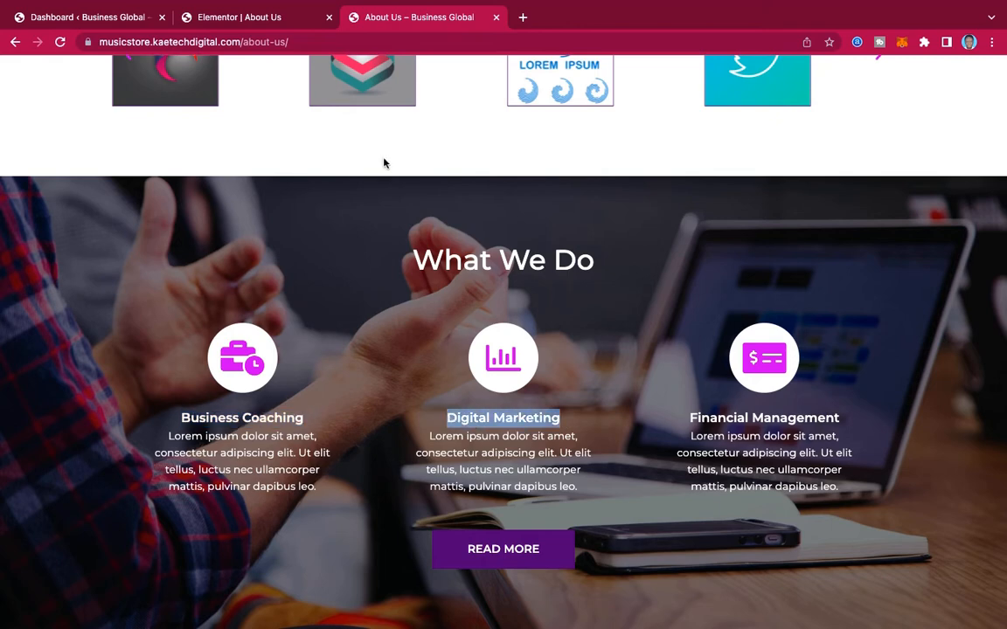
pyautogui.click(258, 9)
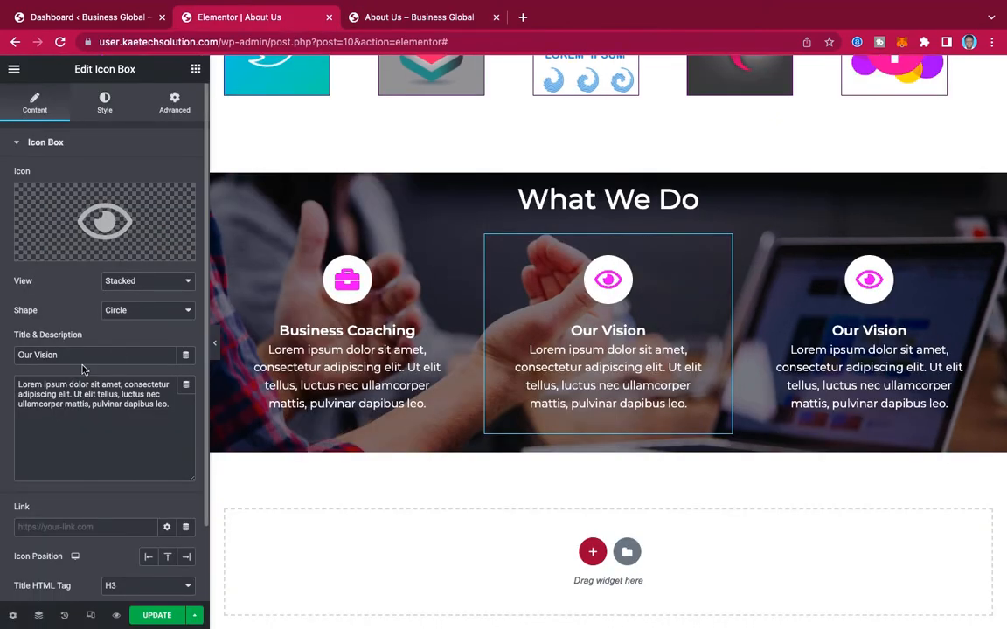
pyautogui.click(42, 354)
pyautogui.hotkey('ctrl', 'a')
pyautogui.hotkey('ctrl', 'v')
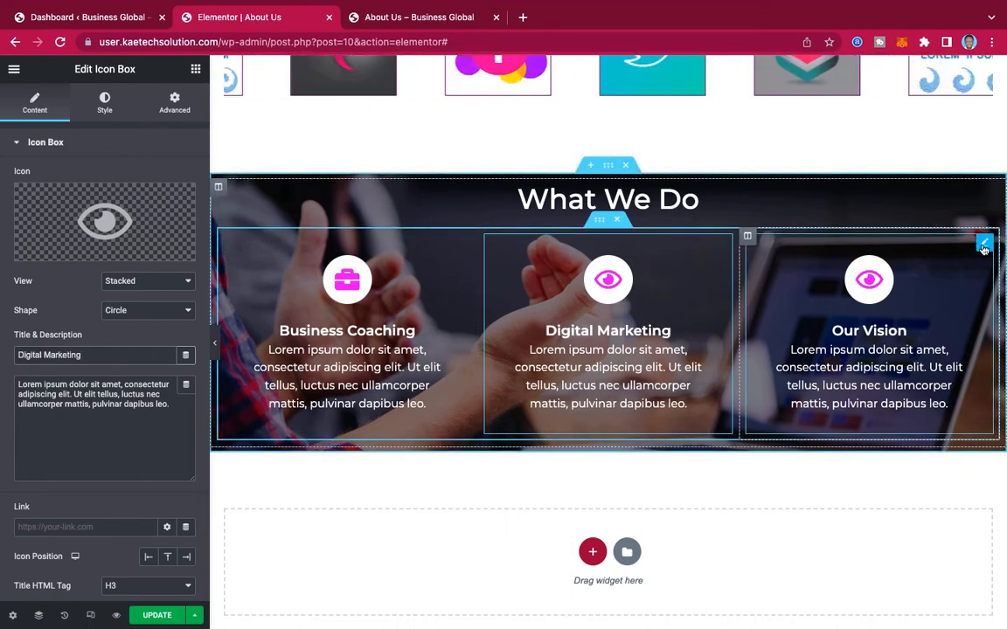
# Replace the third icon box's title with Financial Management, copied from the reference About Us page.
pyautogui.click(983, 245)
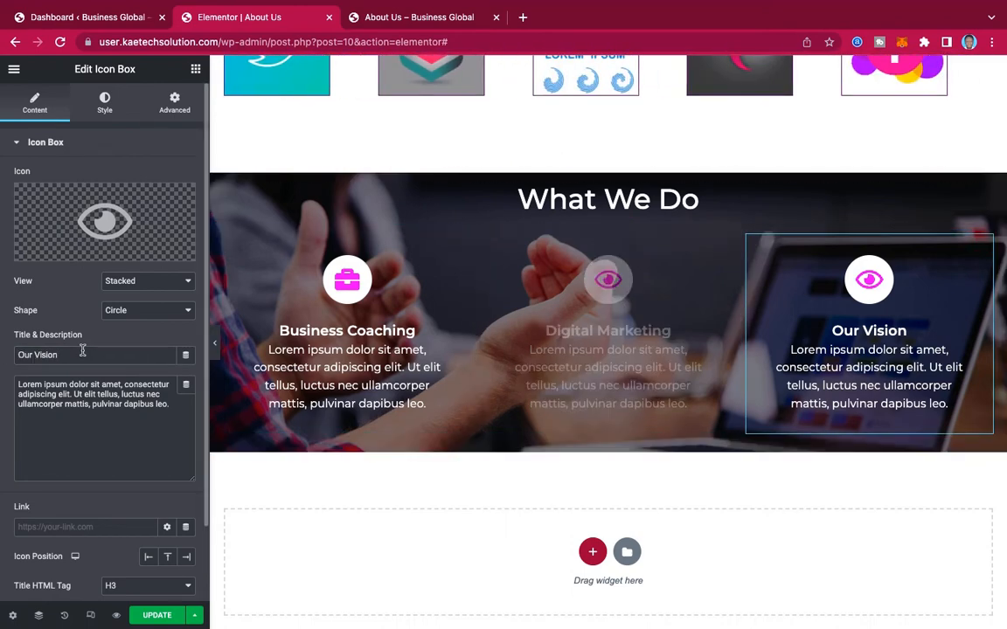
pyautogui.click(439, 16)
pyautogui.click(845, 419)
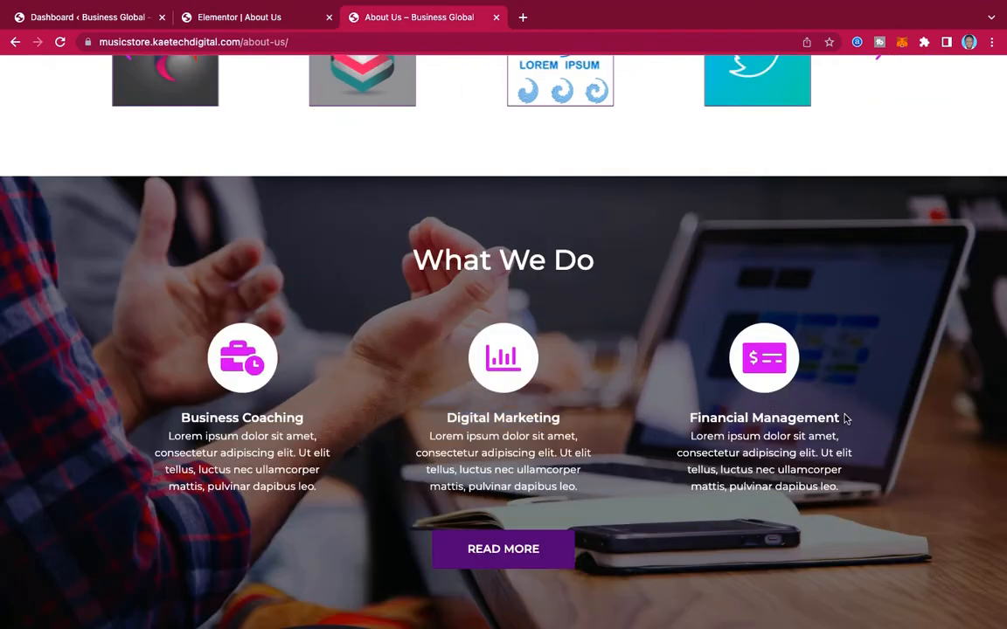
pyautogui.moveTo(841, 423); pyautogui.dragTo(686, 420)
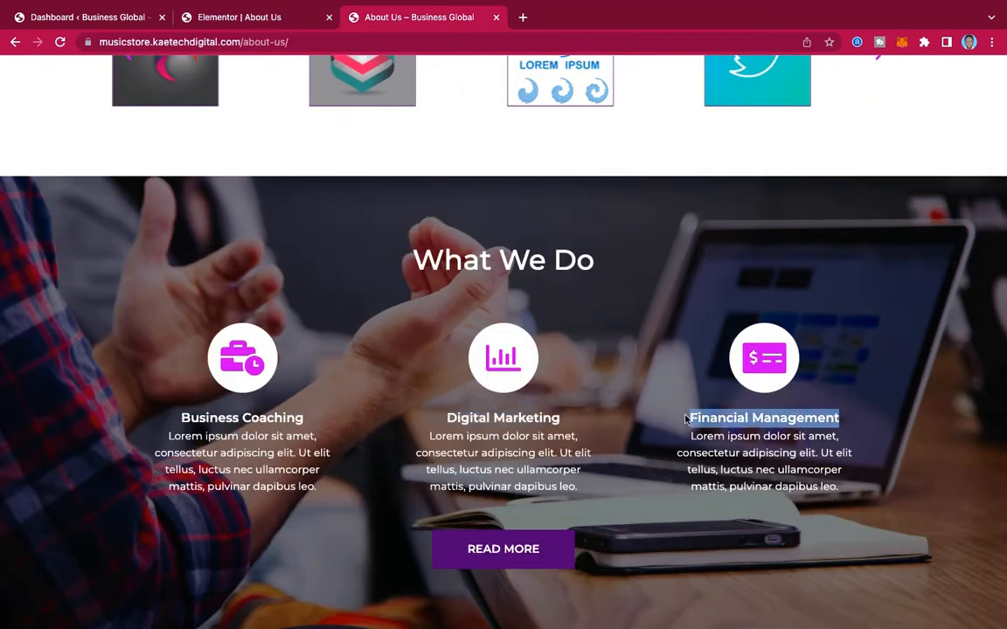
pyautogui.click(252, 18)
pyautogui.moveTo(74, 358); pyautogui.dragTo(10, 358)
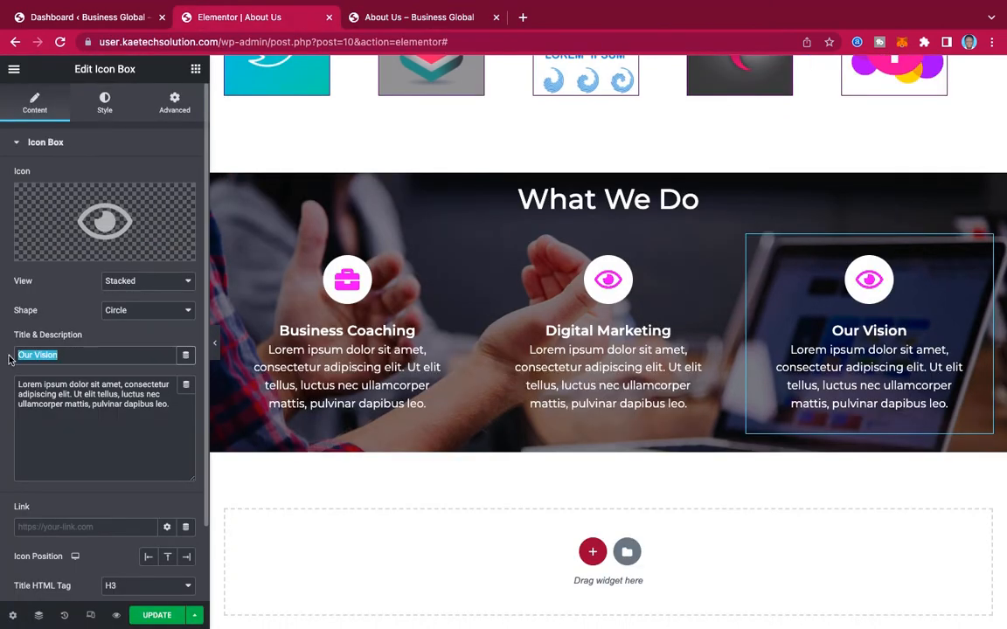
pyautogui.press('super+v')
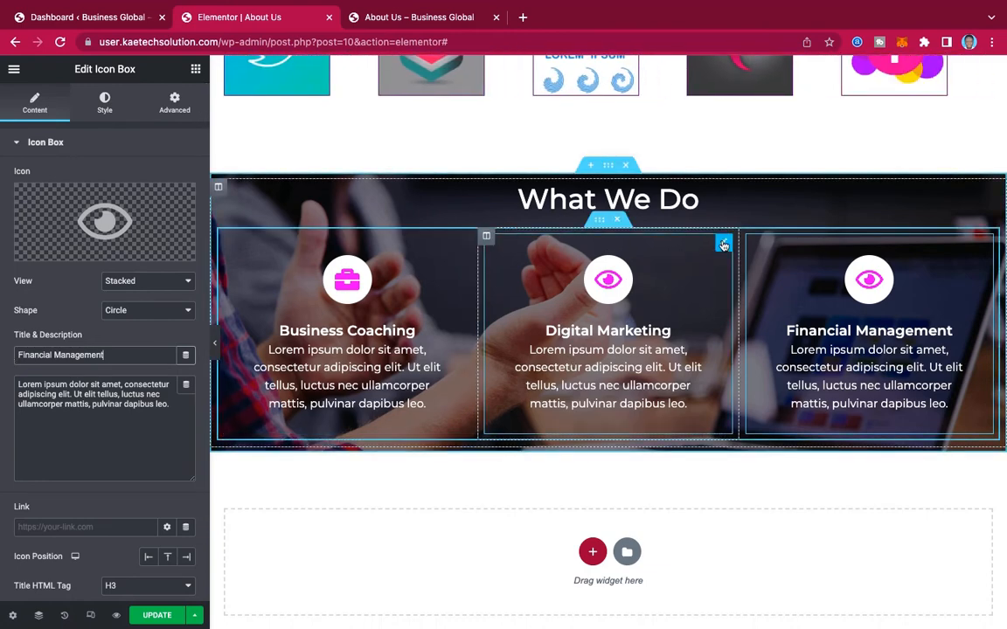
# Open the icon library's name filter for the Digital Marketing icon box.
pyautogui.click(590, 299)
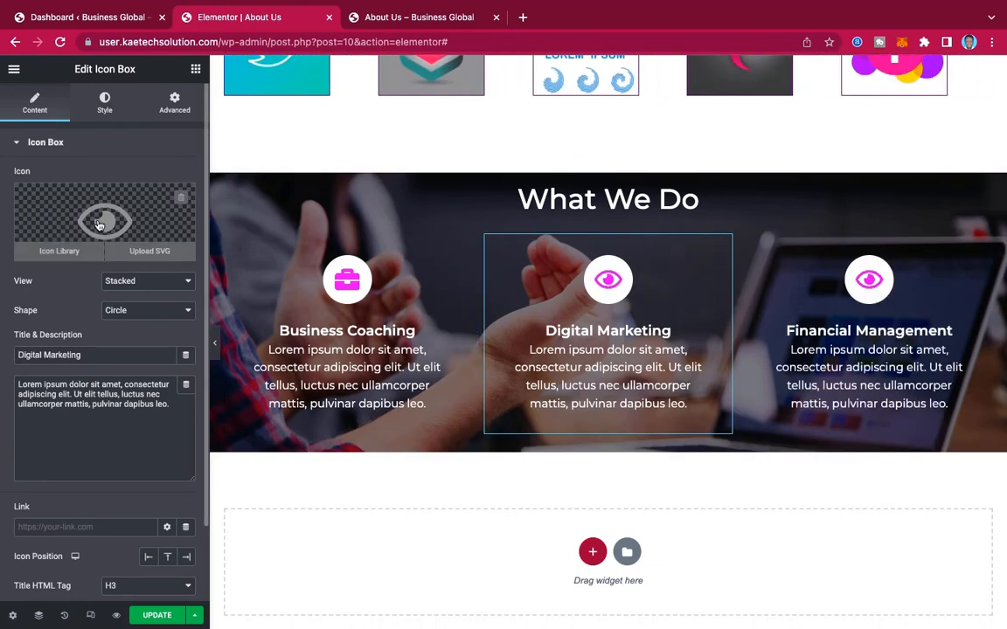
pyautogui.click(568, 285)
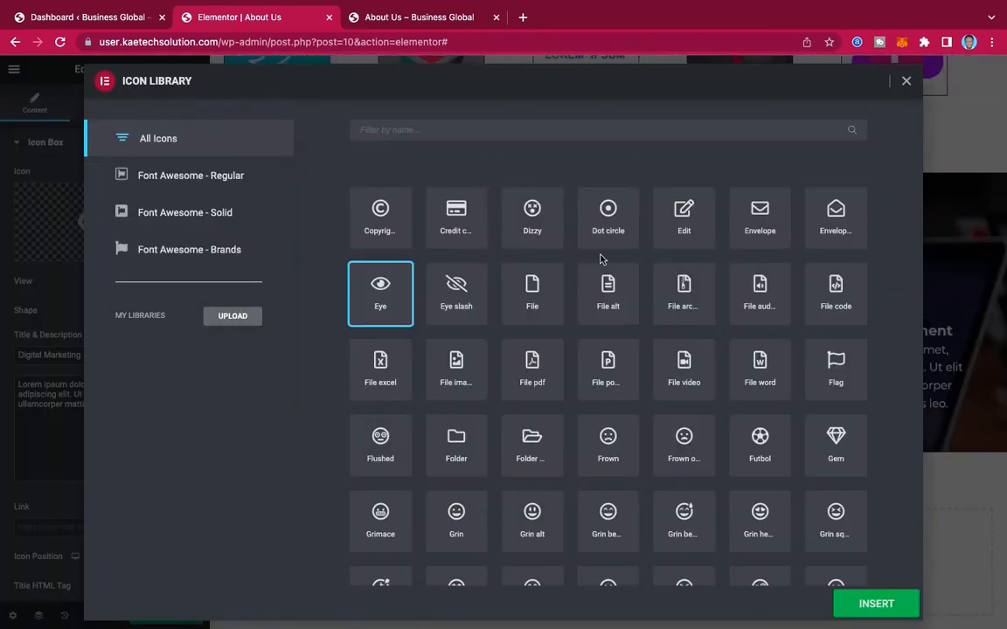
pyautogui.click(520, 133)
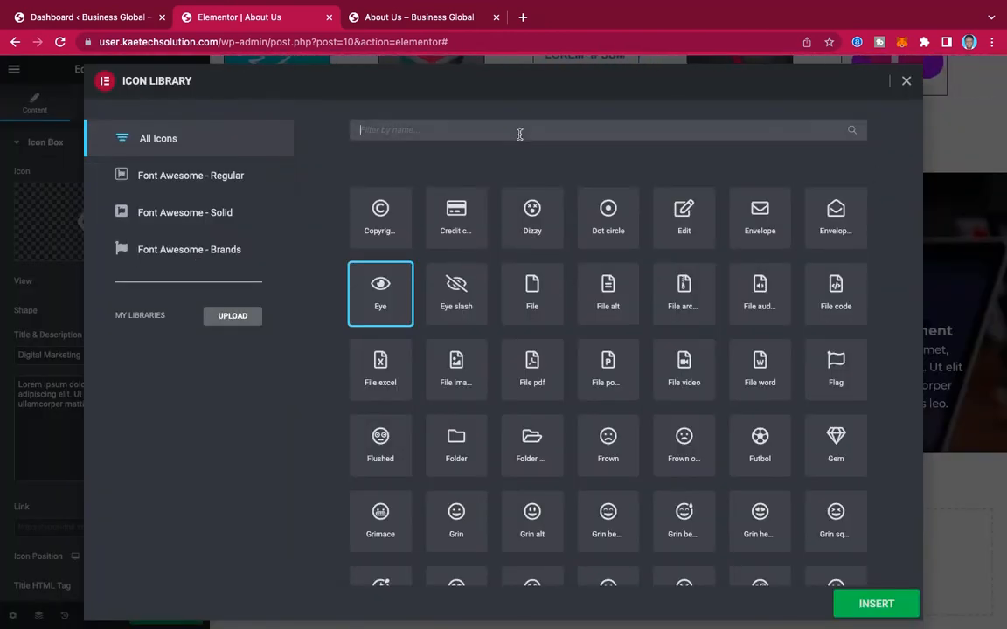
pyautogui.write('f')
pyautogui.press('BackSpace')
pyautogui.write('gra')
pyautogui.press('BackSpace')
pyautogui.press('BackSpace')
pyautogui.press('BackSpace')
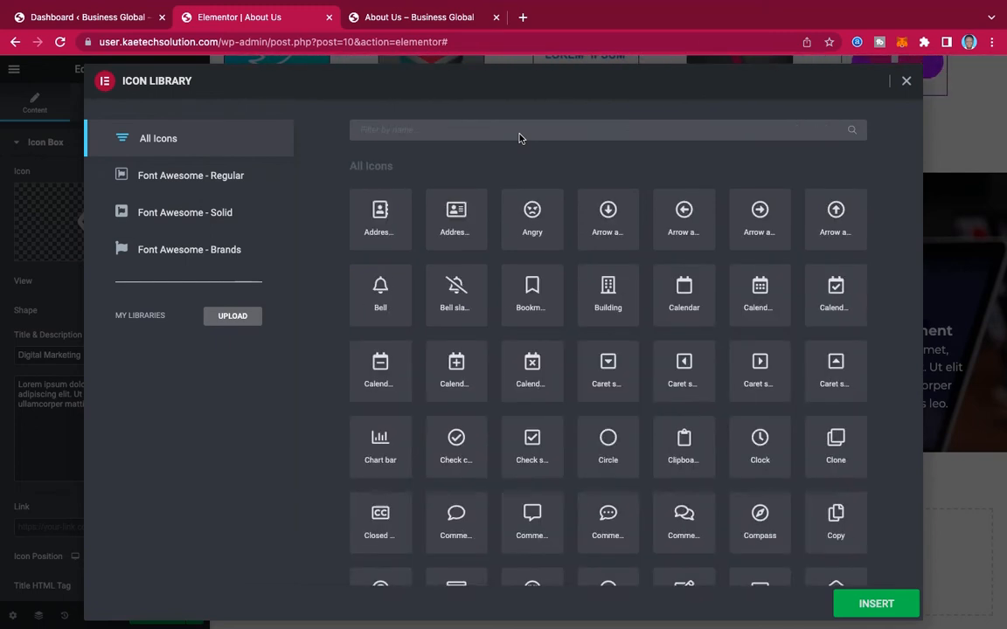
pyautogui.write('com')
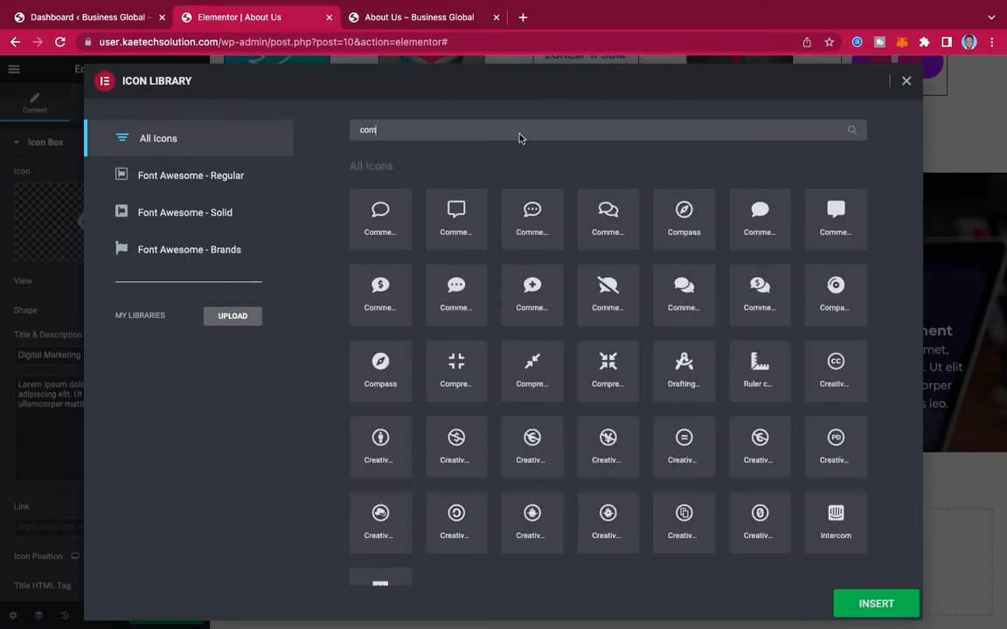
pyautogui.write('p')
pyautogui.press('BackSpace')
pyautogui.press('BackSpace')
pyautogui.press('BackSpace')
pyautogui.press('BackSpace')
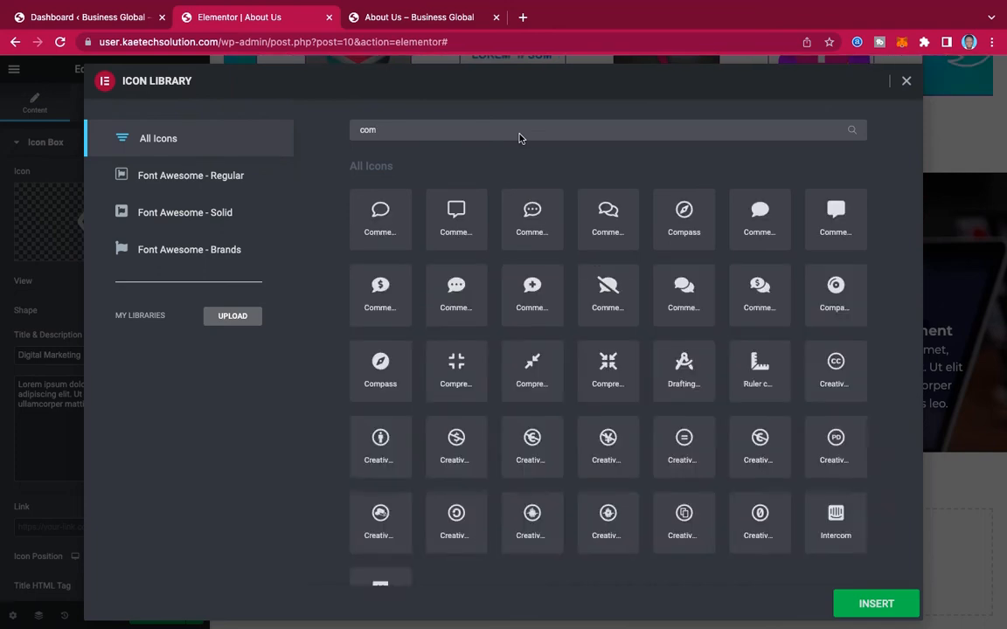
# Filter the icon library by "lap" and insert the Laptop icon into the Digital Marketing box.
pyautogui.write('lap')
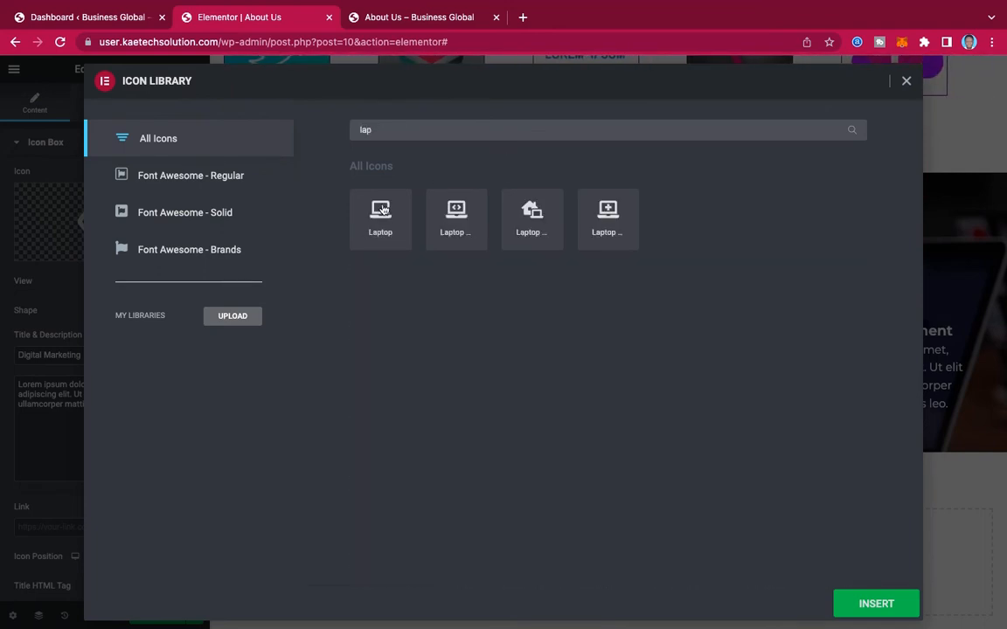
pyautogui.click(382, 210)
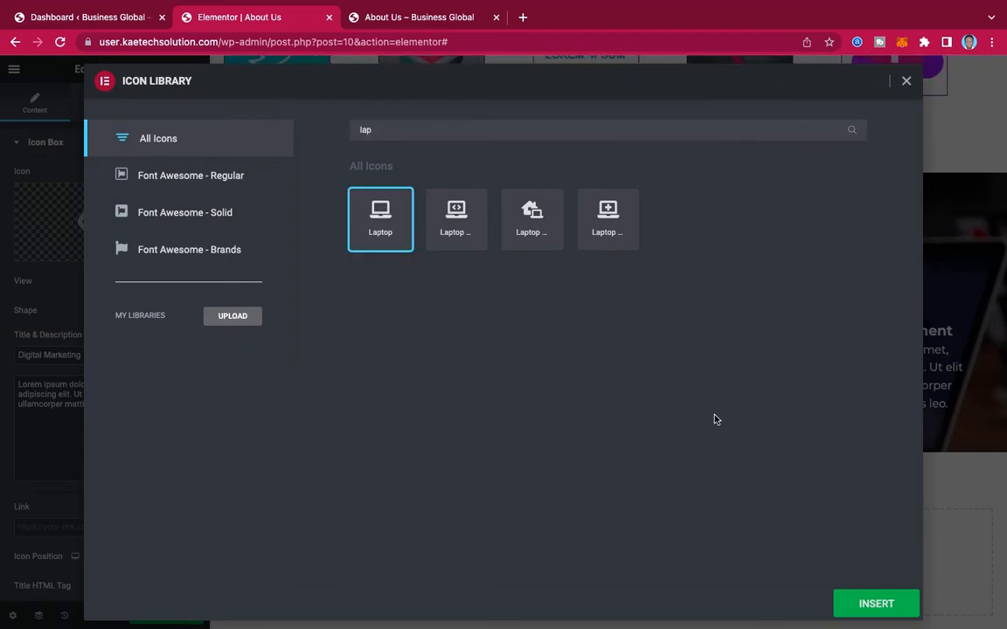
pyautogui.click(891, 603)
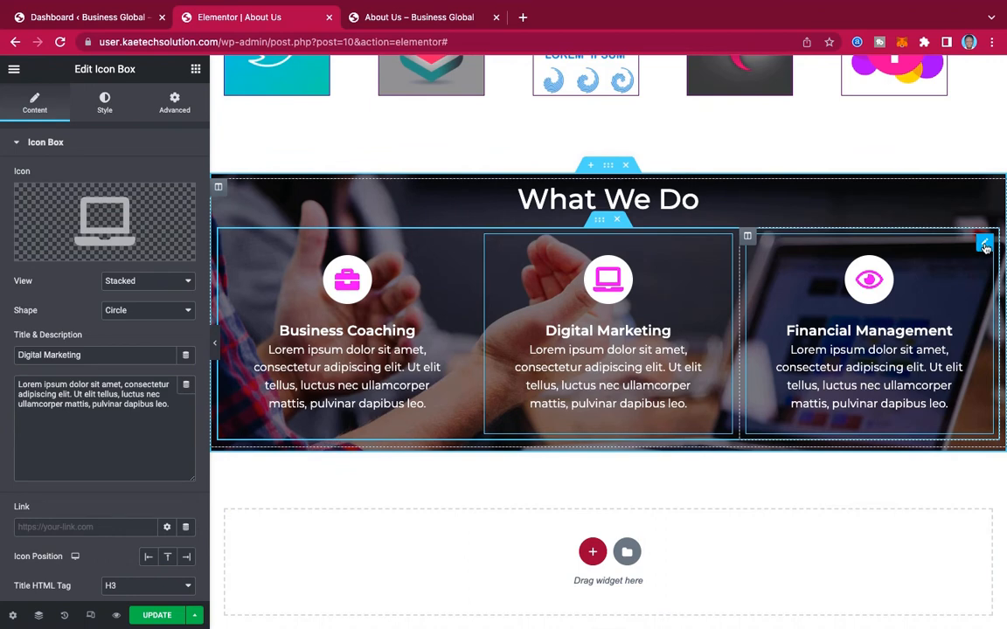
# Filter the icon library by "bar" and insert the Chart bar icon into the Financial Management box.
pyautogui.click(984, 244)
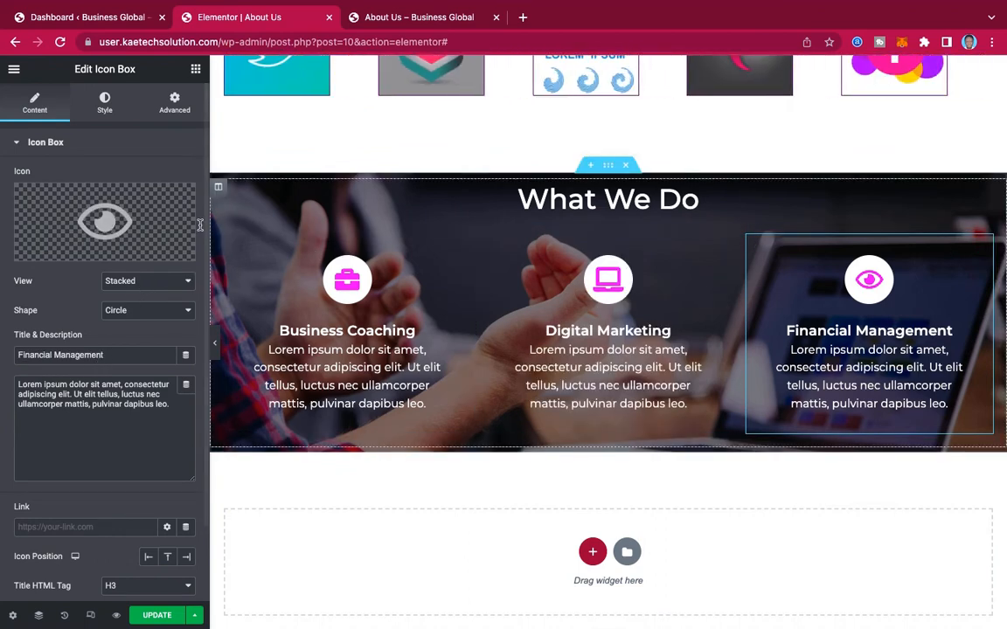
pyautogui.click(67, 247)
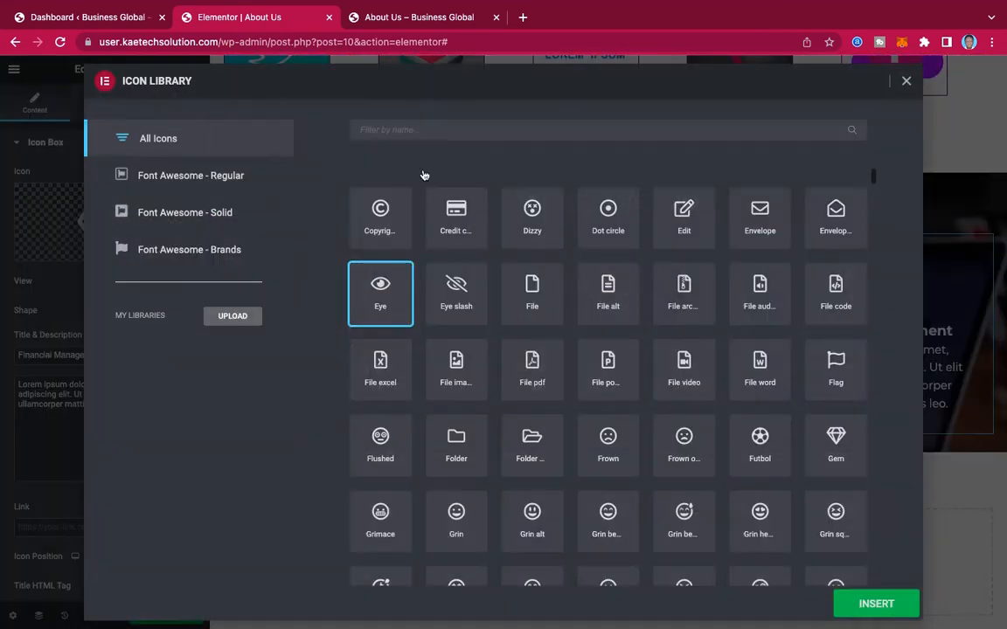
pyautogui.click(475, 130)
pyautogui.write('gr')
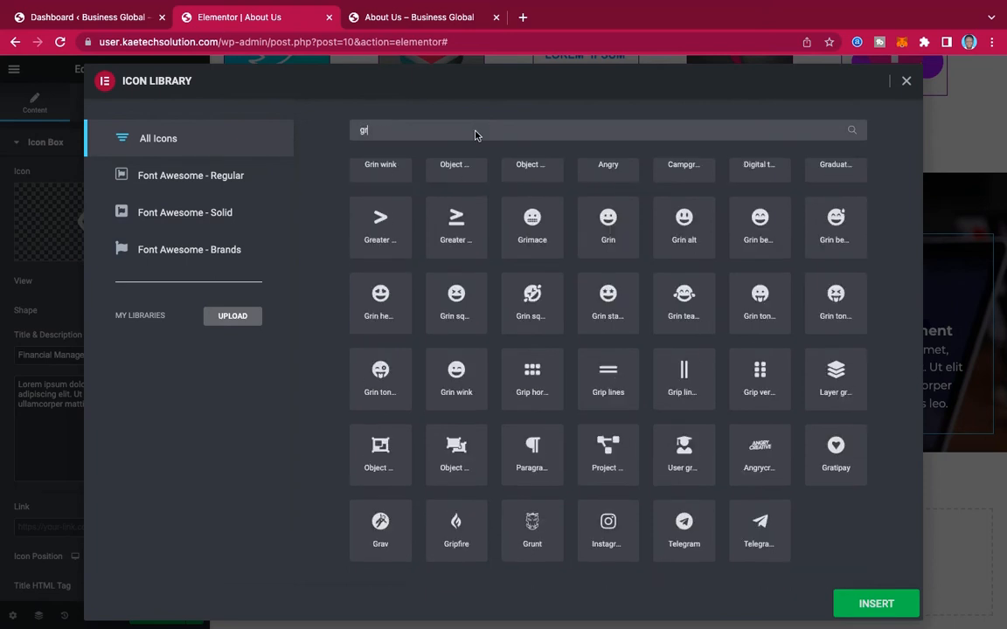
pyautogui.press('BackSpace')
pyautogui.press('BackSpace')
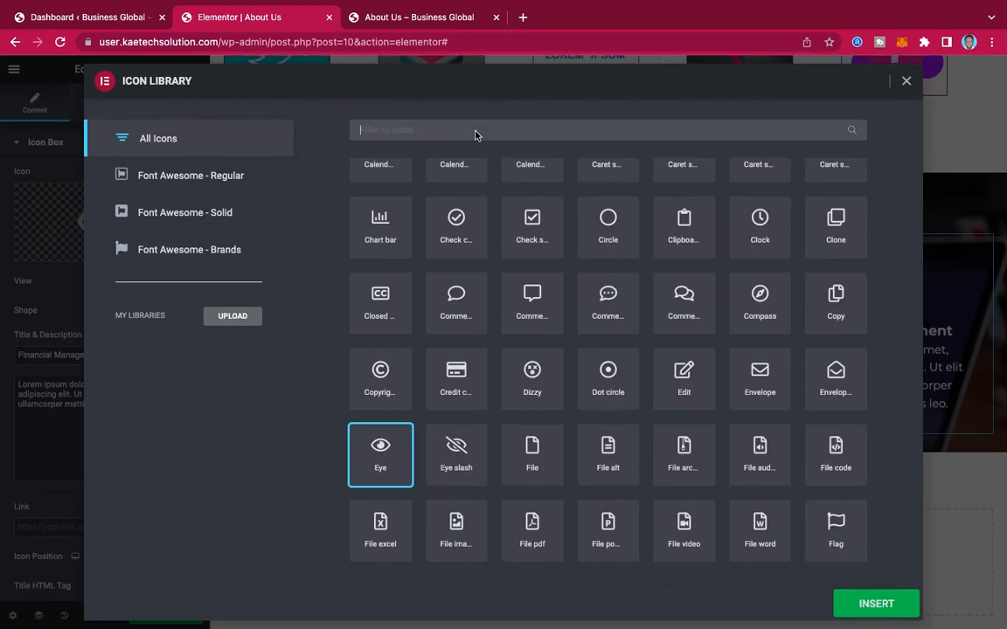
pyautogui.write('bar')
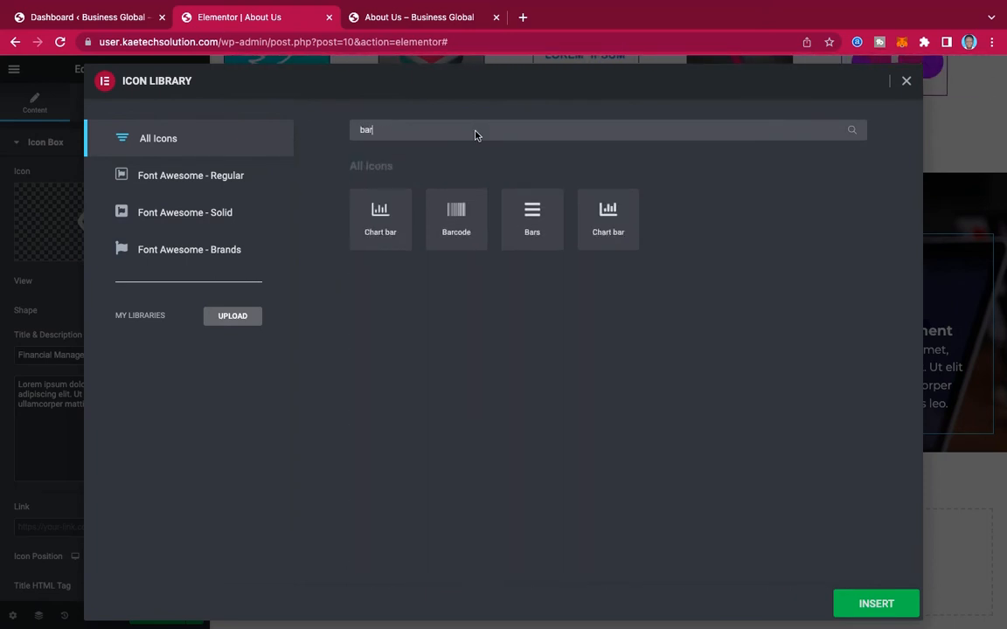
pyautogui.click(378, 220)
pyautogui.click(874, 603)
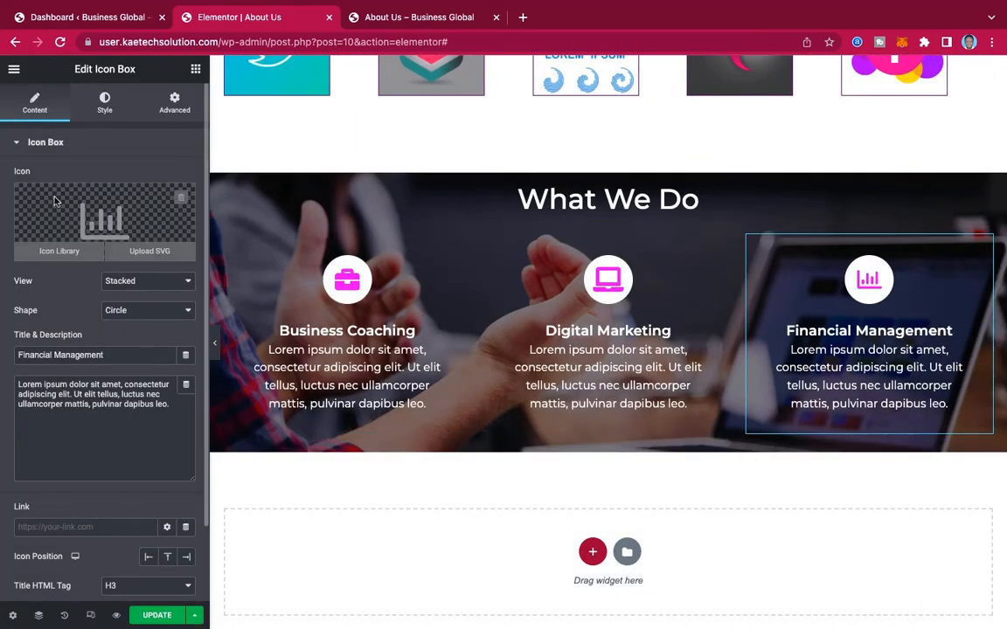
# Filter the icon library by "money" and insert the money icon with the dollar sign and text lines into the Financial Management box.
pyautogui.click(92, 186)
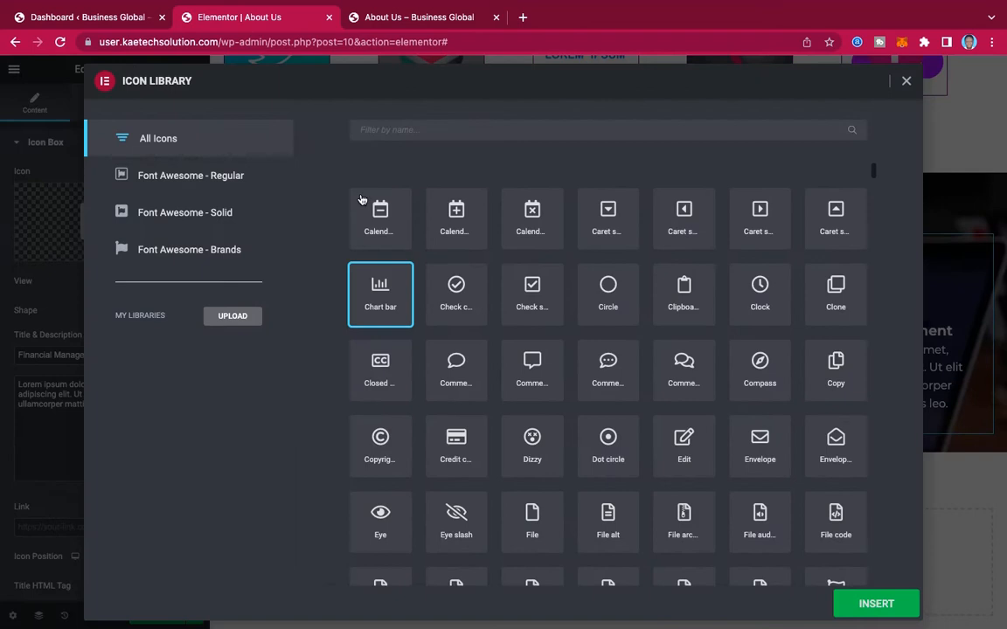
pyautogui.click(416, 133)
pyautogui.write('money')
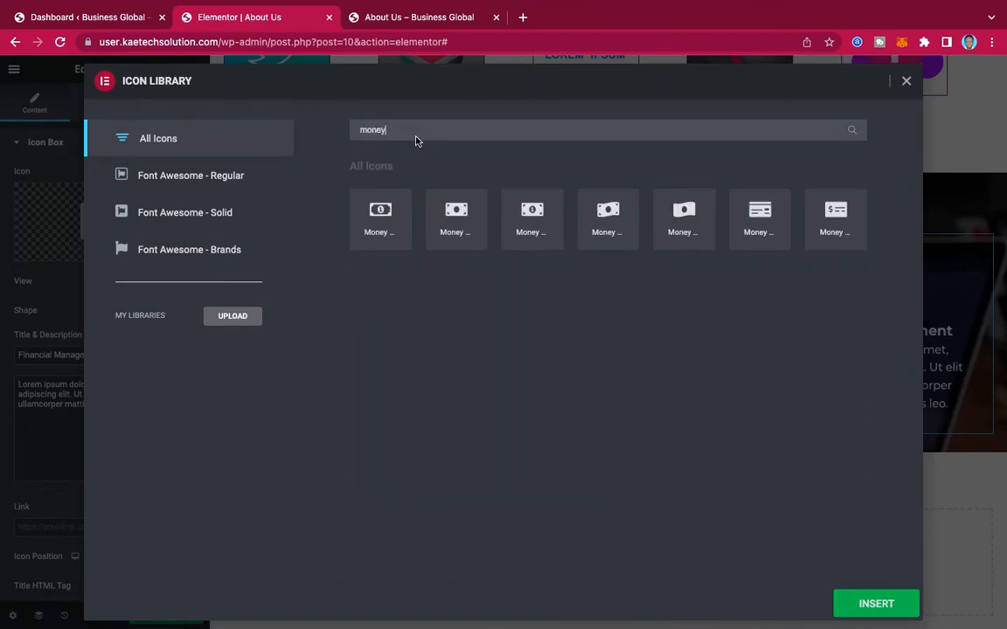
pyautogui.click(379, 214)
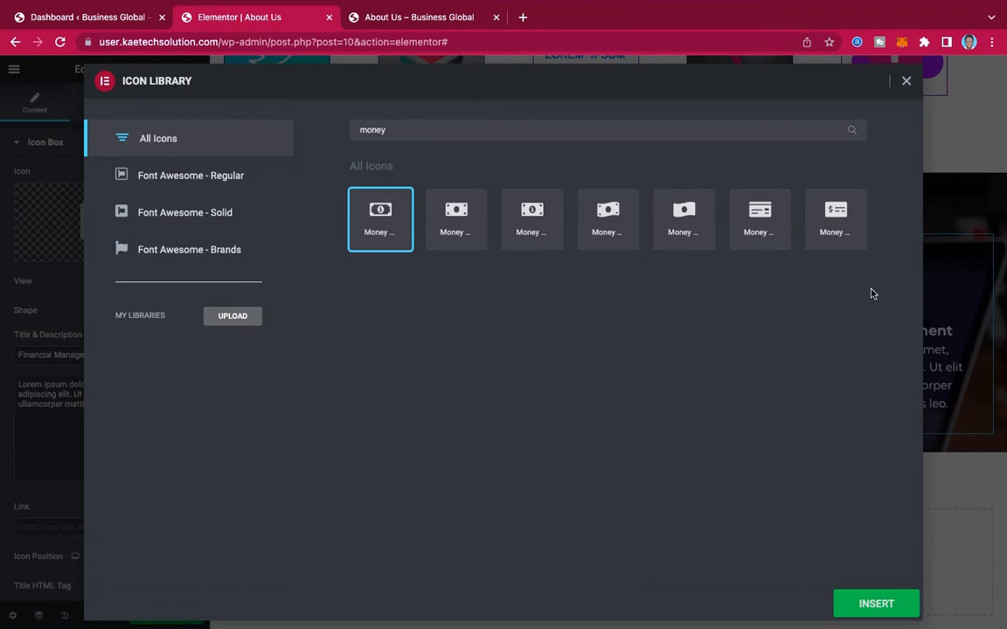
pyautogui.click(861, 220)
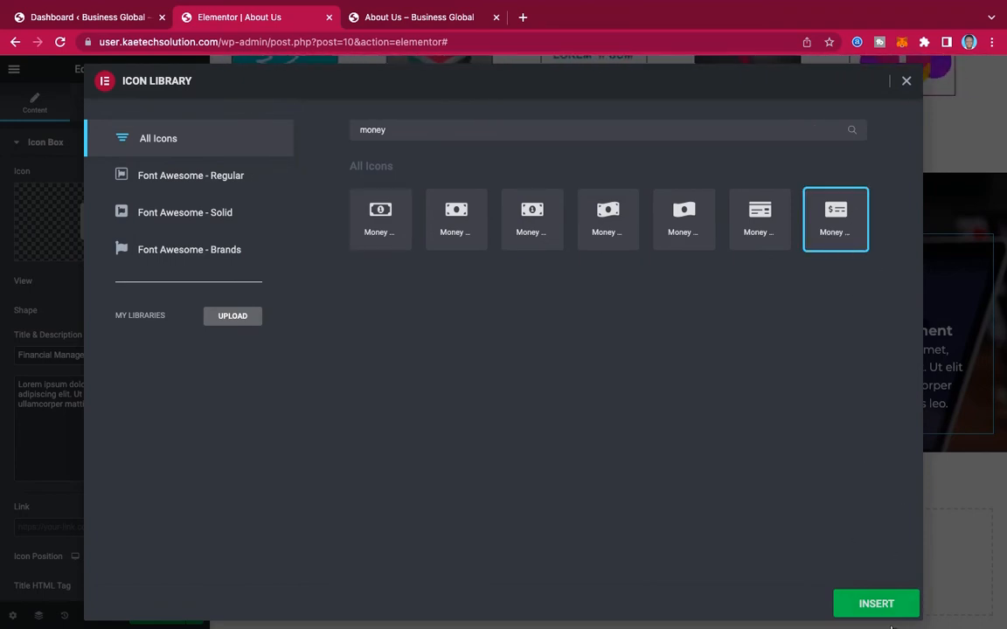
pyautogui.click(877, 603)
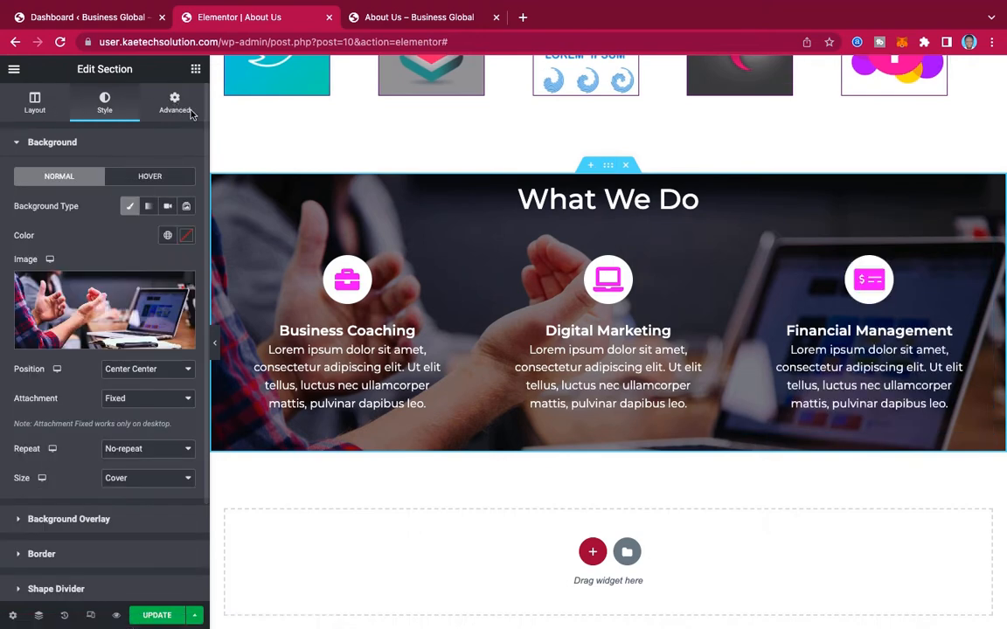
# Unlink the What We Do section's padding values and set its top and bottom padding to 60 px.
pyautogui.click(172, 104)
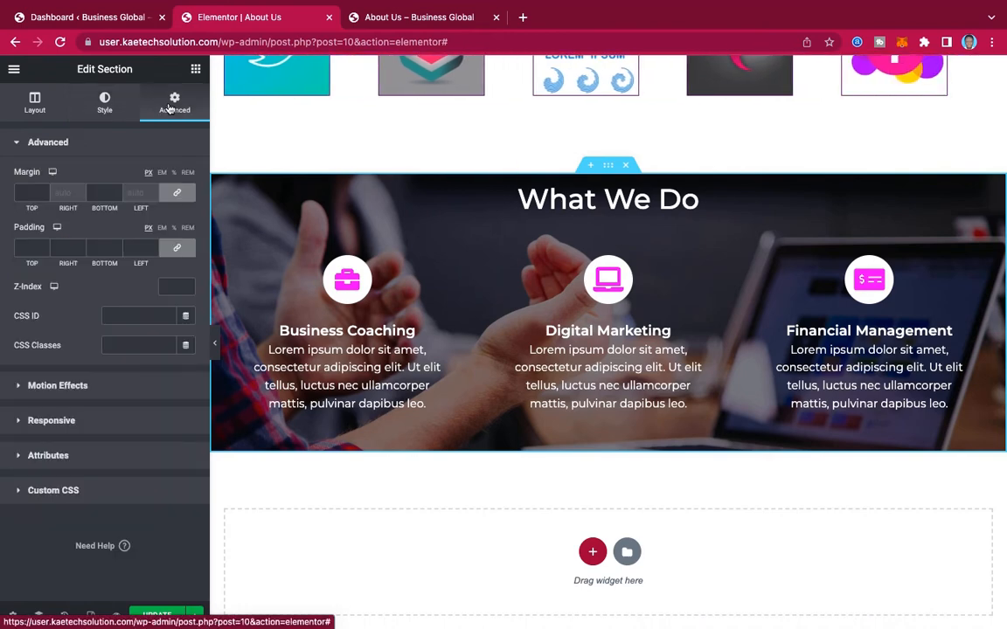
pyautogui.click(180, 248)
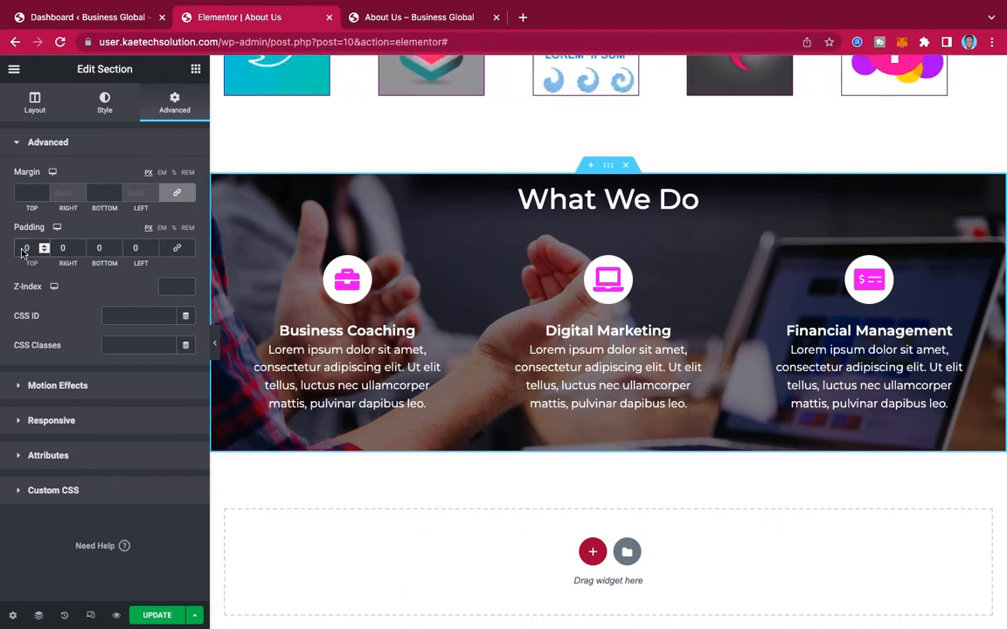
pyautogui.click(23, 250)
pyautogui.write('40')
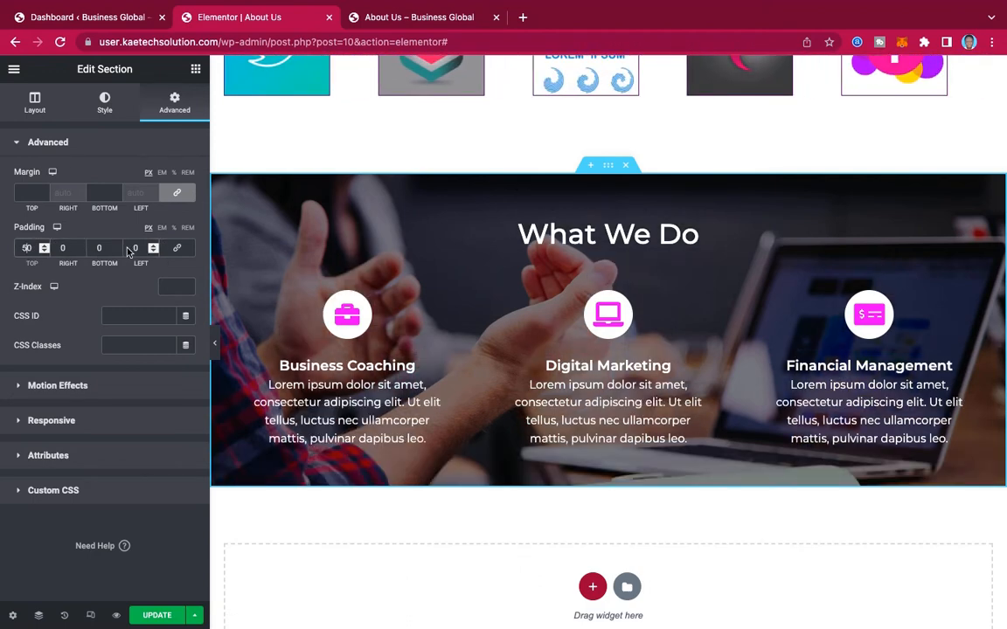
pyautogui.click(94, 253)
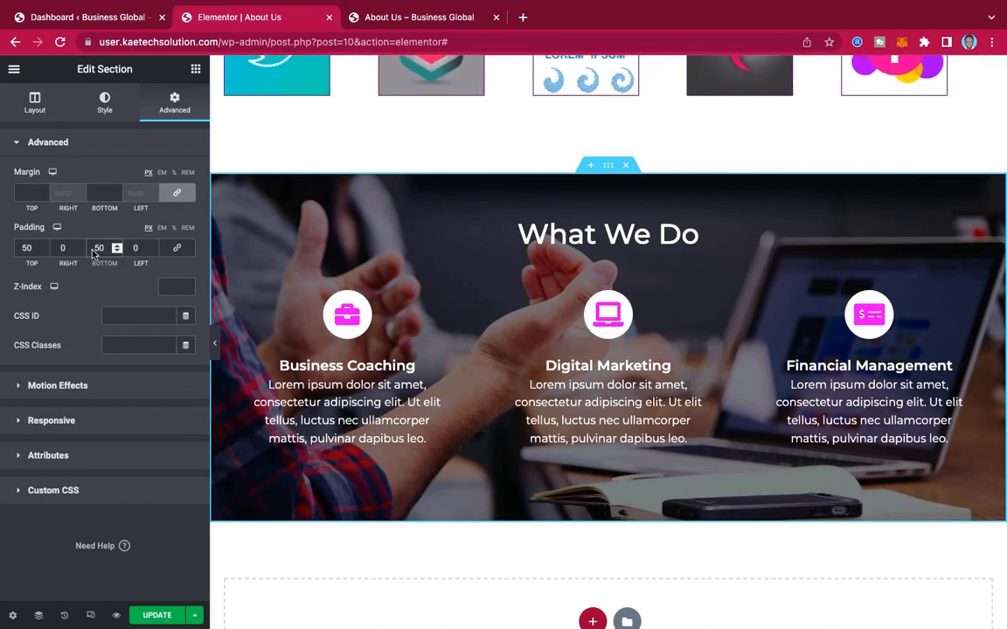
pyautogui.moveTo(25, 247); pyautogui.dragTo(2, 247)
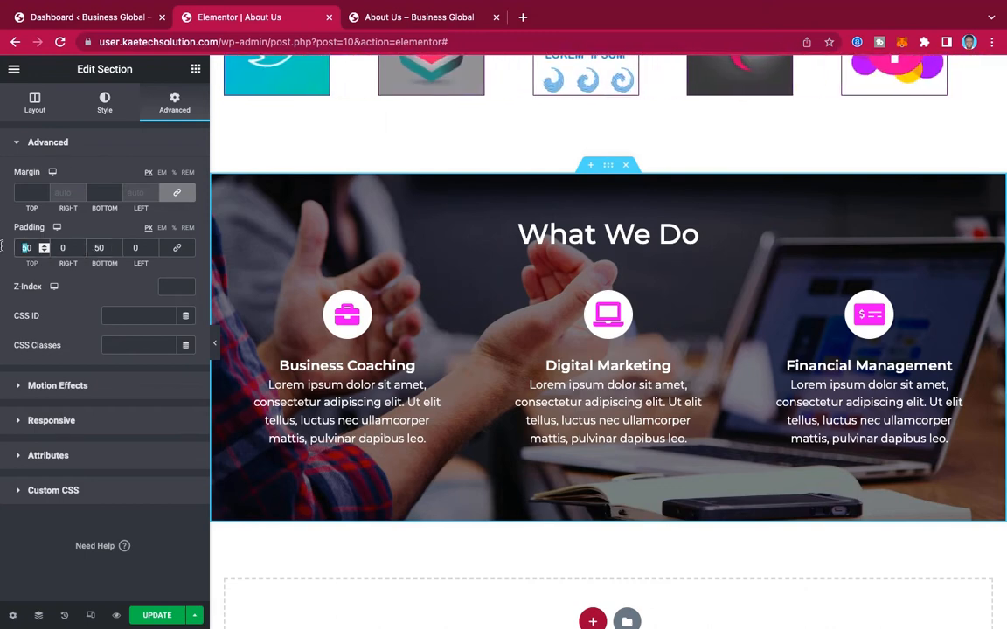
pyautogui.write('60')
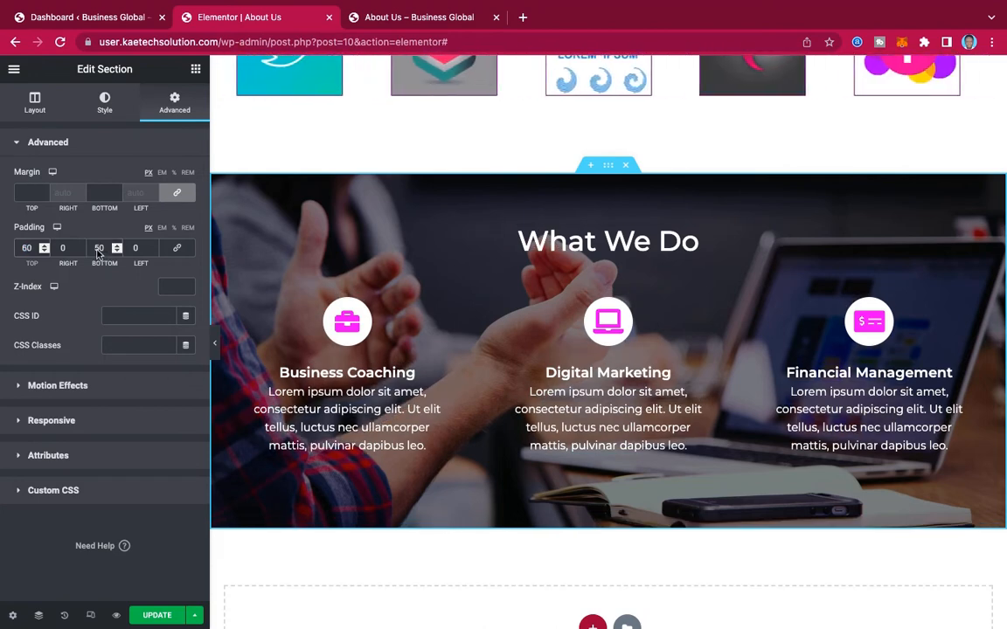
pyautogui.write('60')
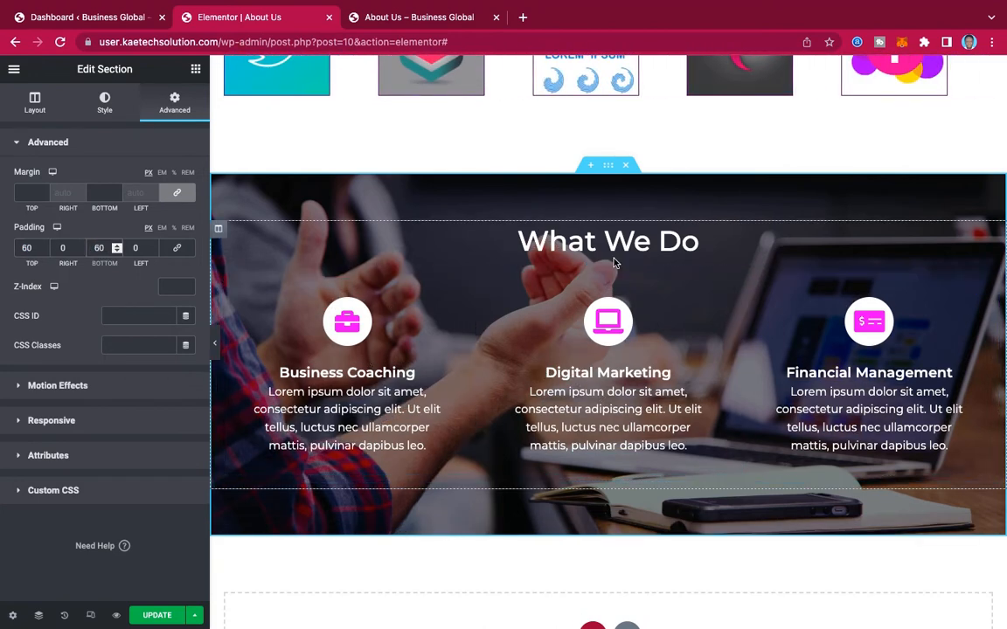
# Review the padded What We Do section and check the remaining content below it on the reference About Us page.
pyautogui.scroll(2, 611, 261)
pyautogui.scroll(-5, 615, 262)
pyautogui.scroll(3, 614, 262)
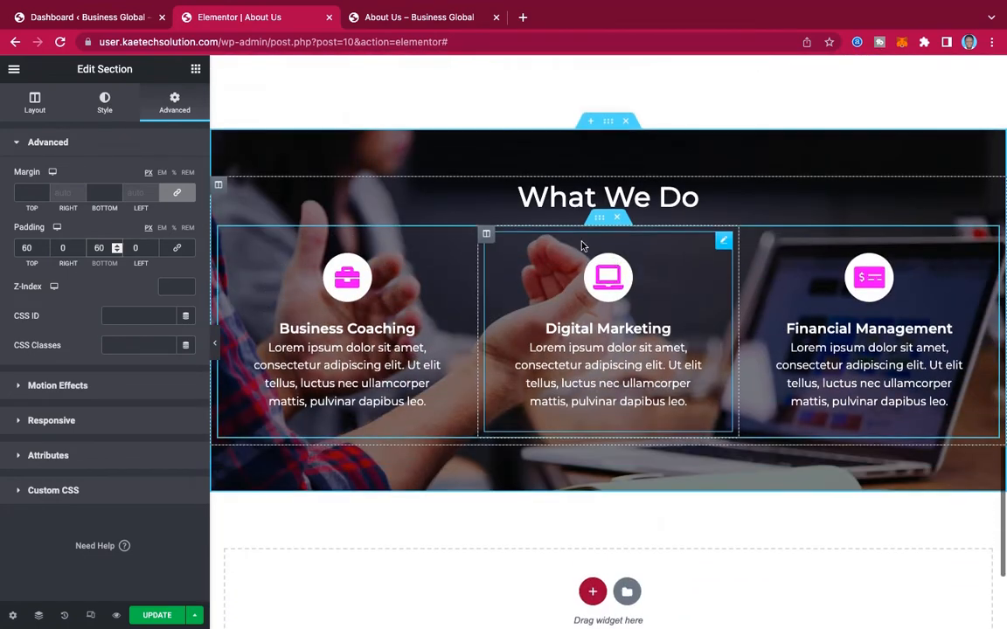
pyautogui.click(441, 20)
pyautogui.scroll(-5, 631, 296)
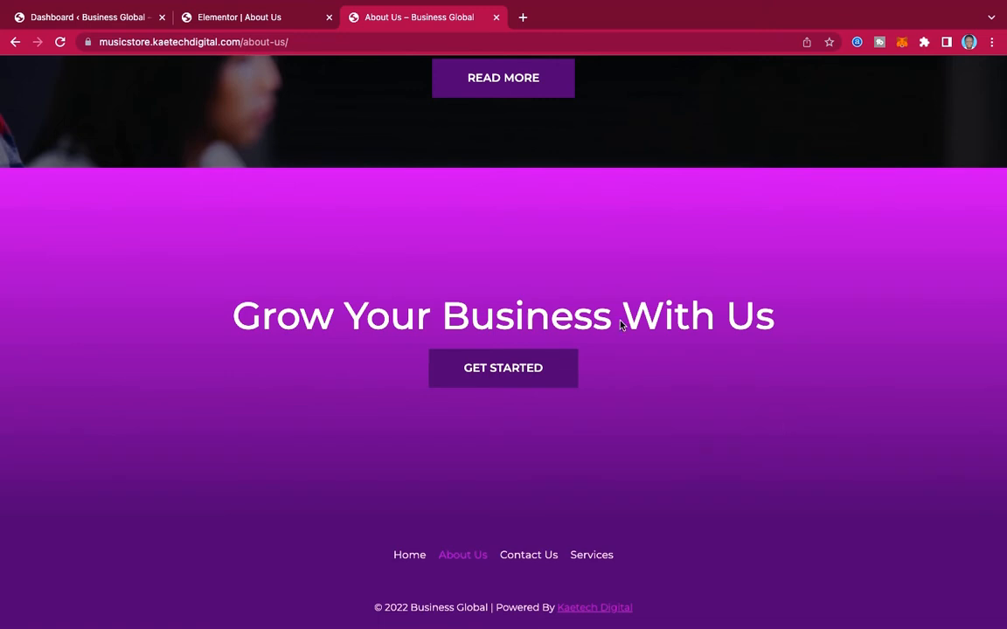
pyautogui.click(236, 16)
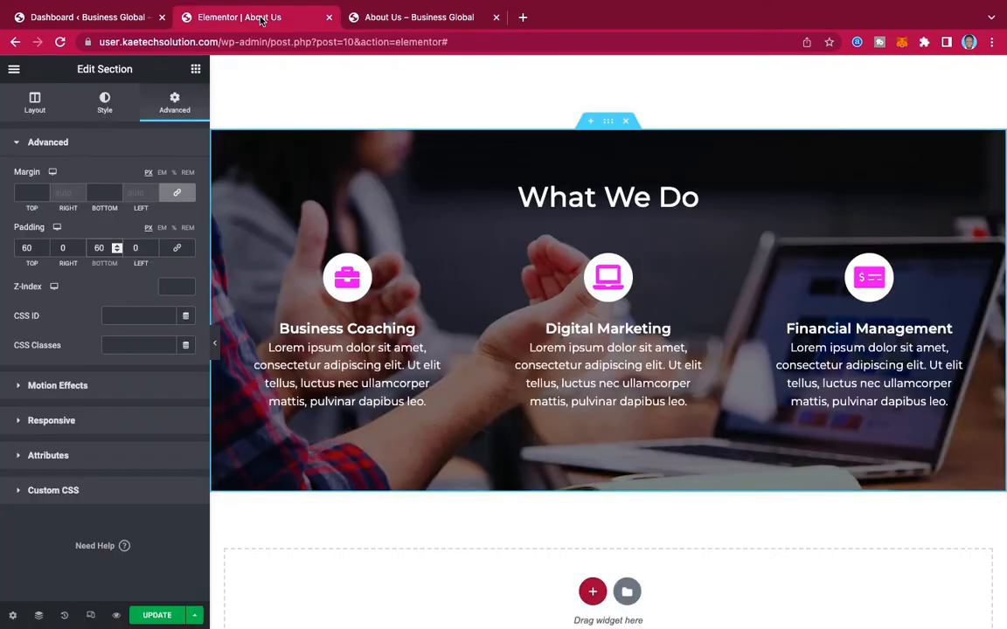
# Save the About Us page and review its live version in a new browser tab down to the footer.
pyautogui.click(156, 616)
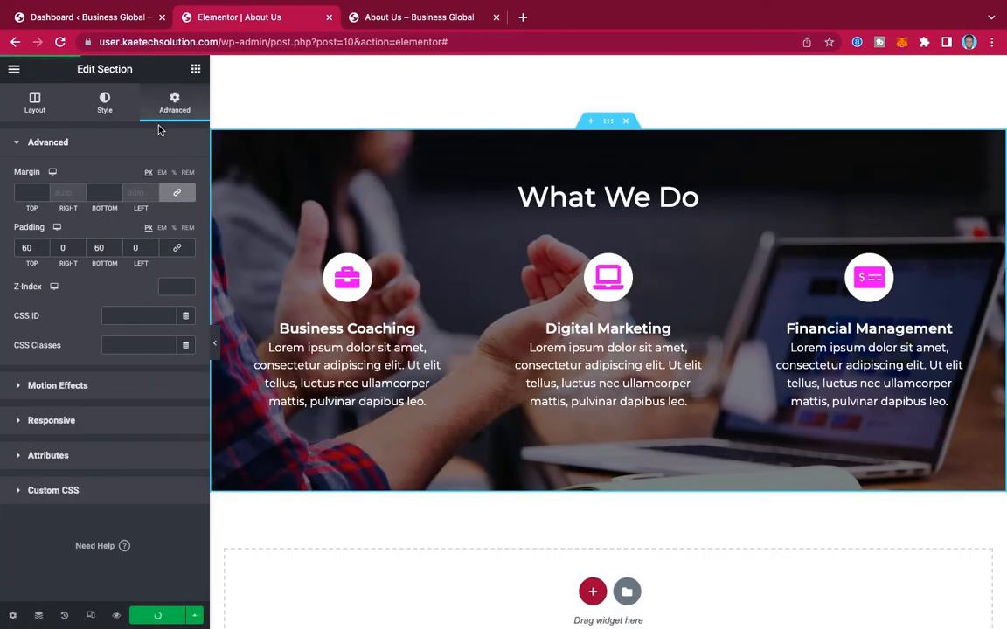
pyautogui.click(14, 70)
pyautogui.rightClick(70, 312)
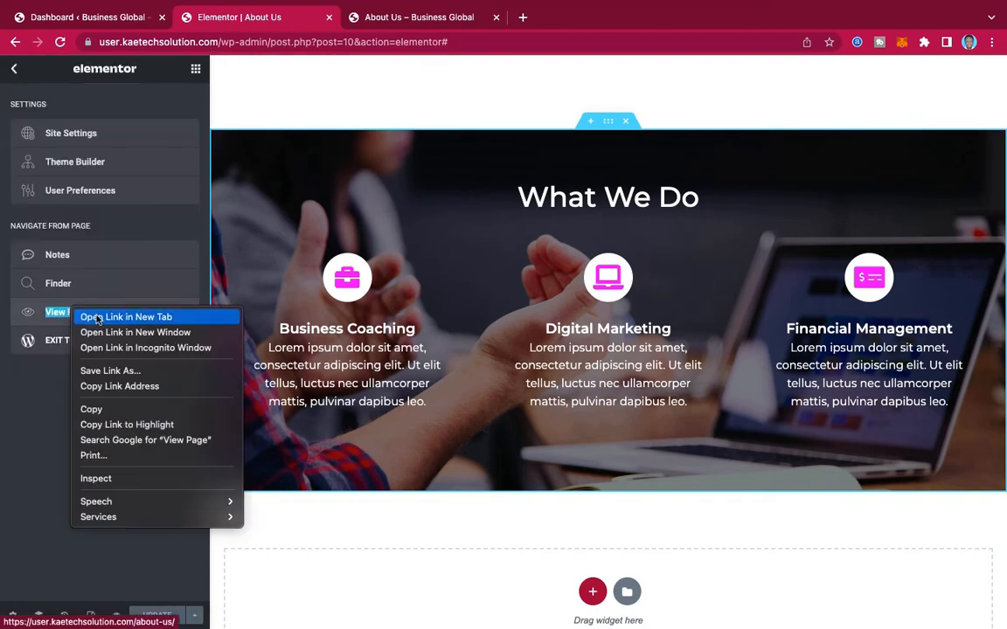
pyautogui.click(96, 318)
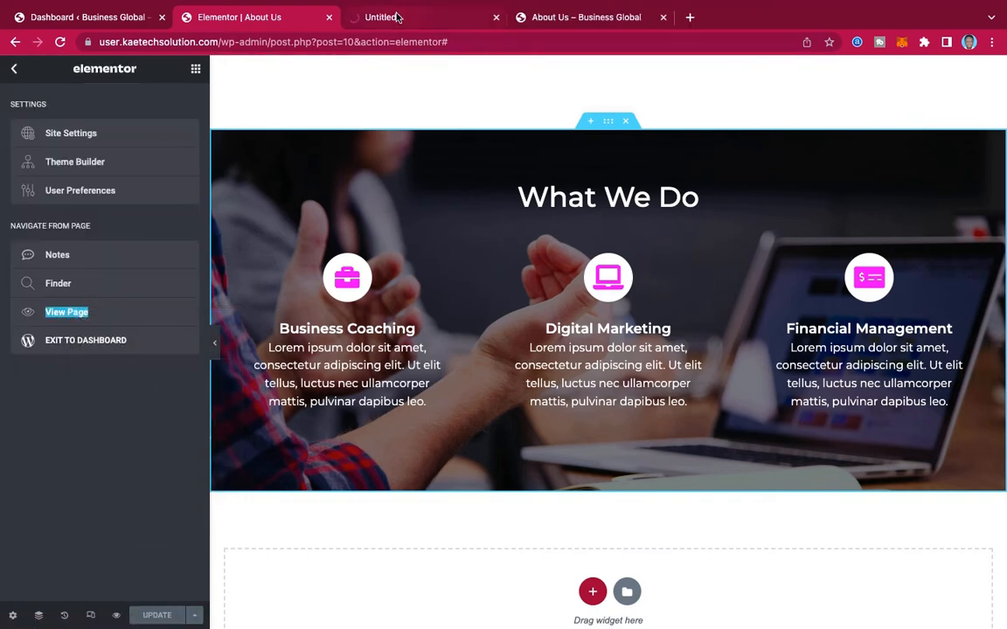
pyautogui.click(396, 16)
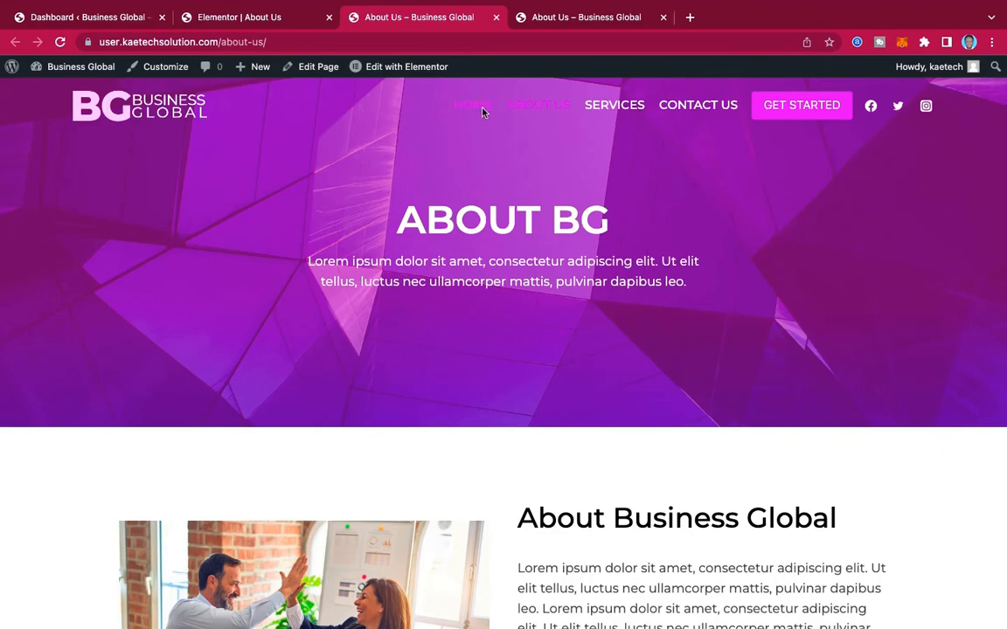
pyautogui.scroll(-20, 591, 400)
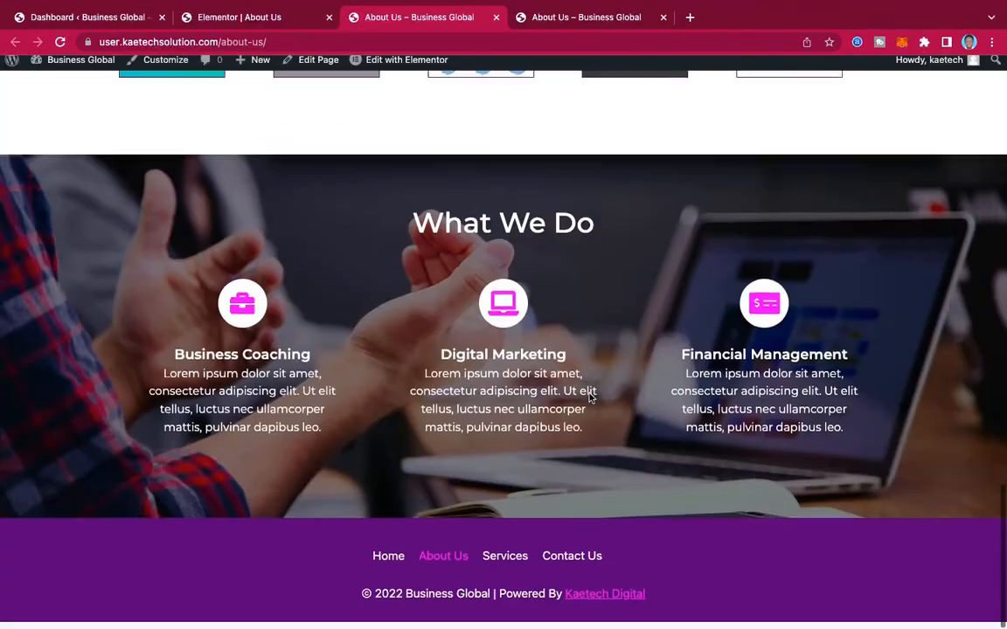
pyautogui.scroll(20, 591, 398)
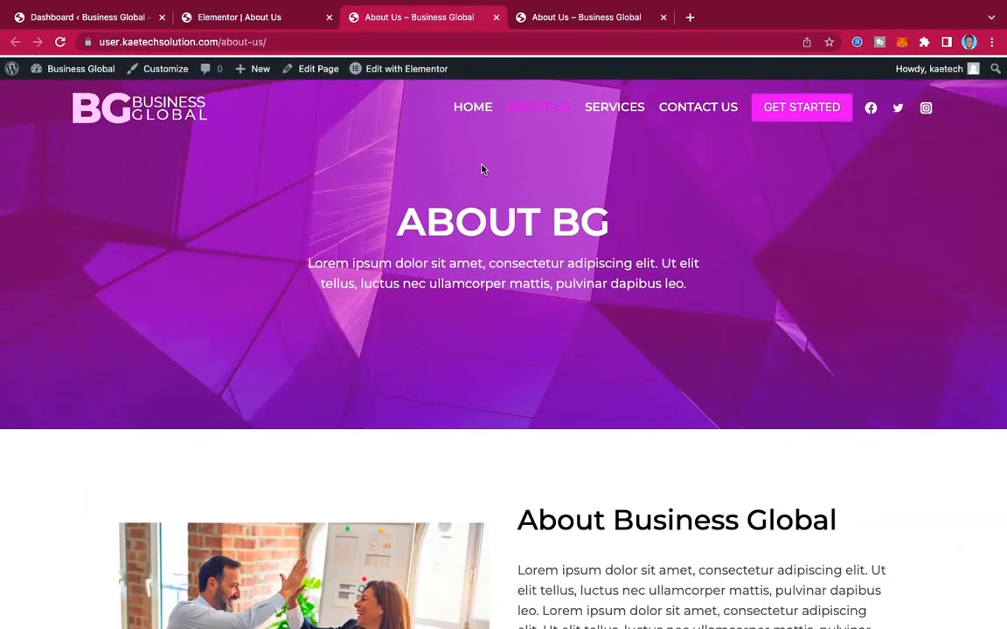
# Go to the live site's Home page and open it for editing in Elementor.
pyautogui.click(476, 106)
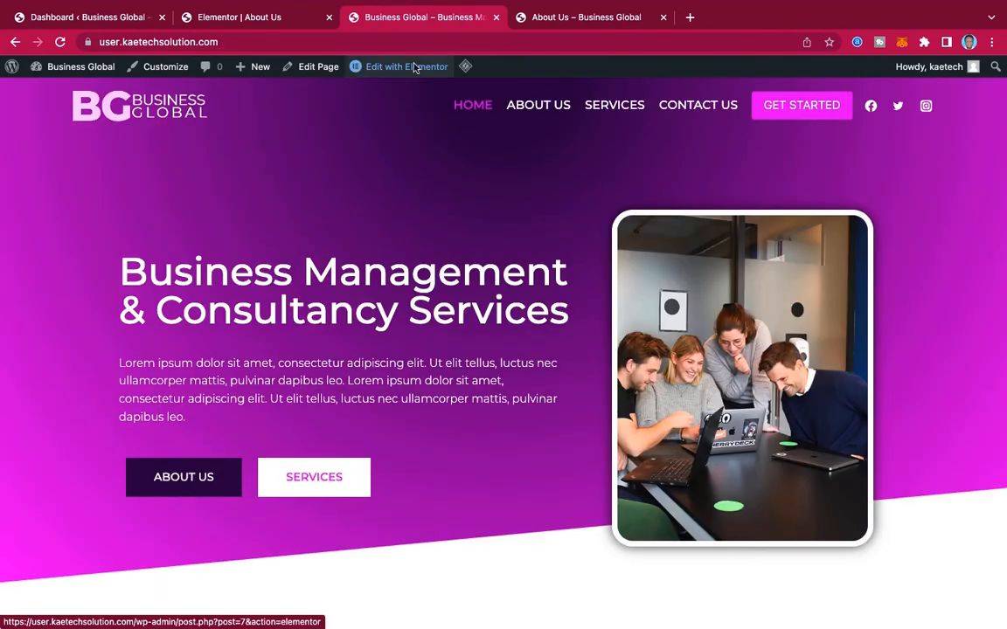
pyautogui.moveTo(416, 69)
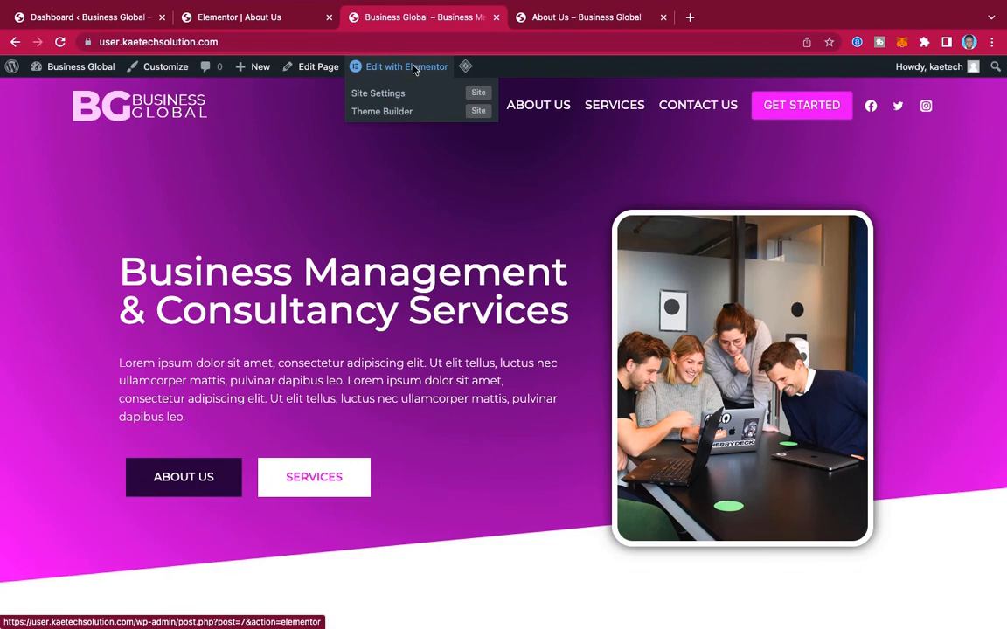
pyautogui.click(416, 69)
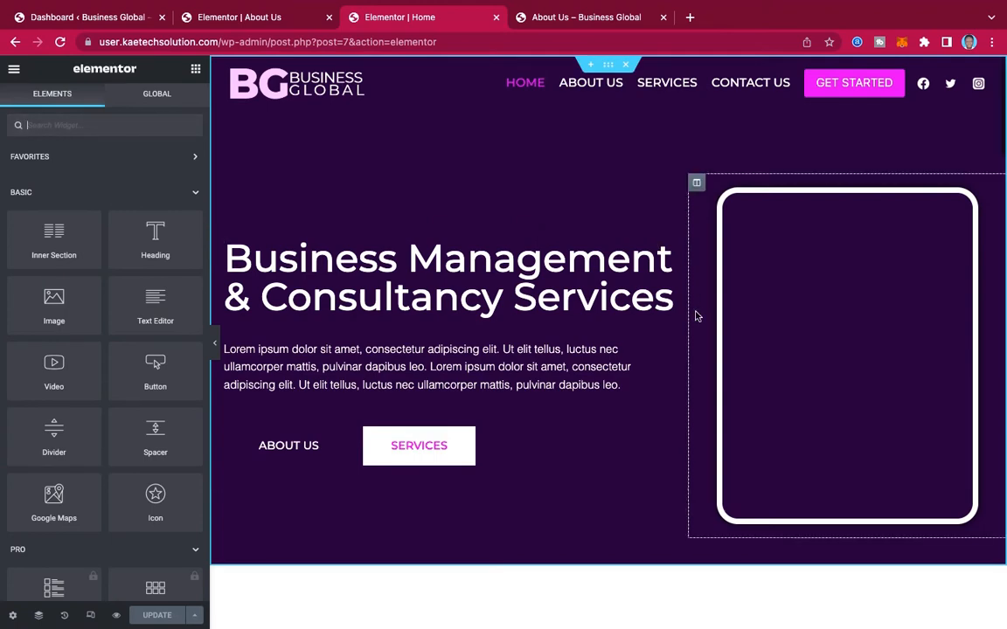
# Left-align the "Grow Your Business With Us" heading in the Home page's last section.
pyautogui.scroll(-4, 697, 316)
pyautogui.scroll(-15, 697, 316)
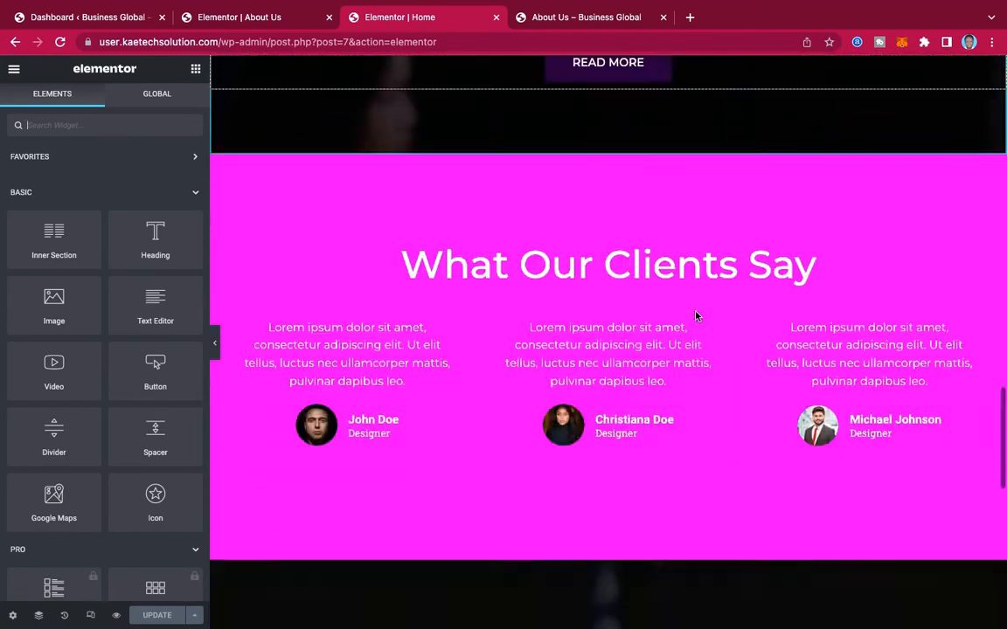
pyautogui.scroll(-7, 696, 317)
pyautogui.scroll(2, 696, 316)
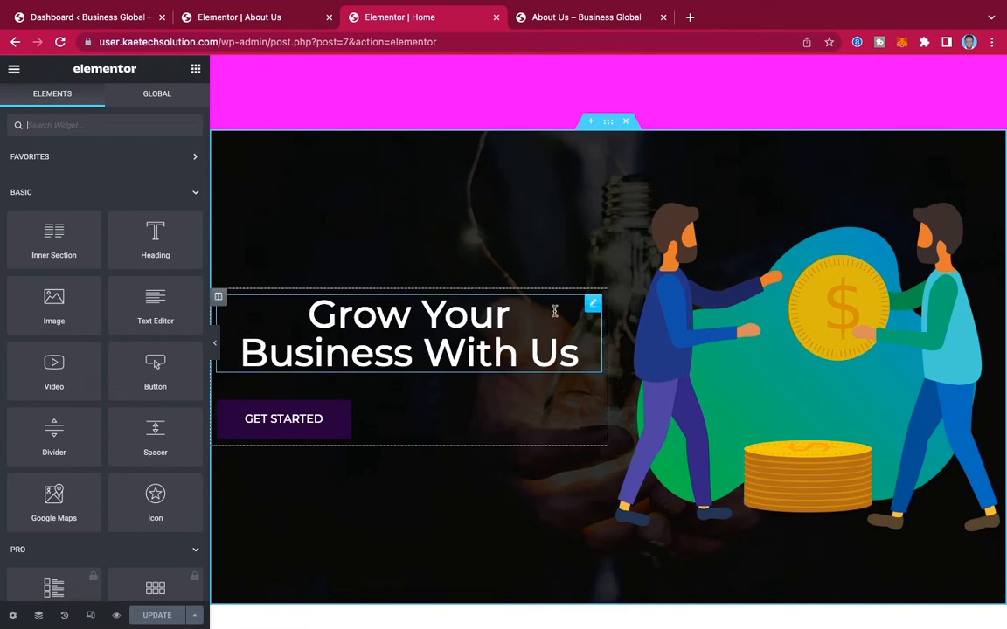
pyautogui.click(593, 306)
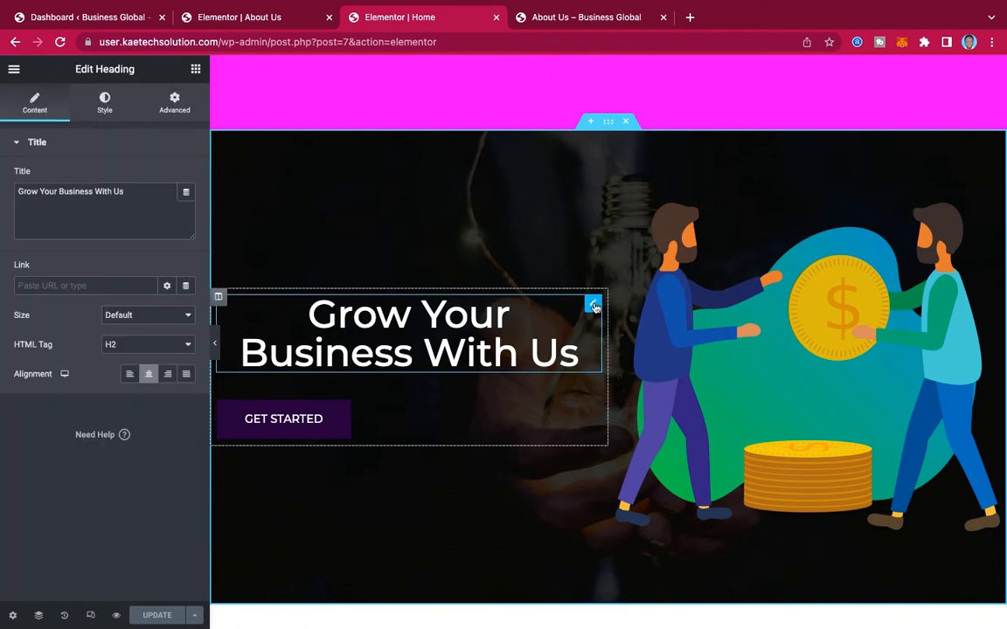
pyautogui.click(129, 374)
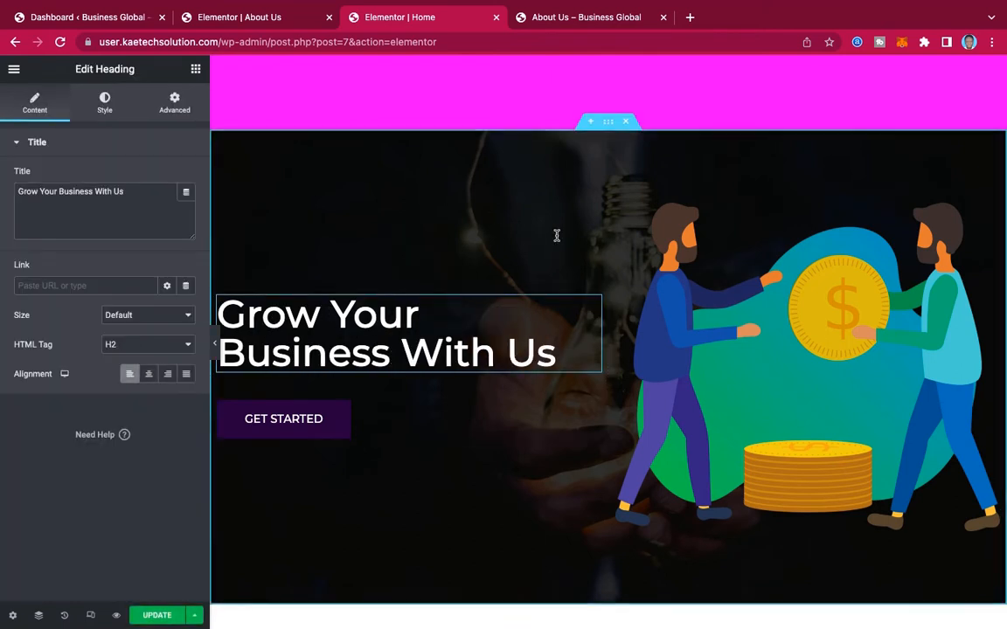
# Copy the Home page's "Grow Your Business With Us" section and paste it below What We Do on the About Us page.
pyautogui.rightClick(609, 128)
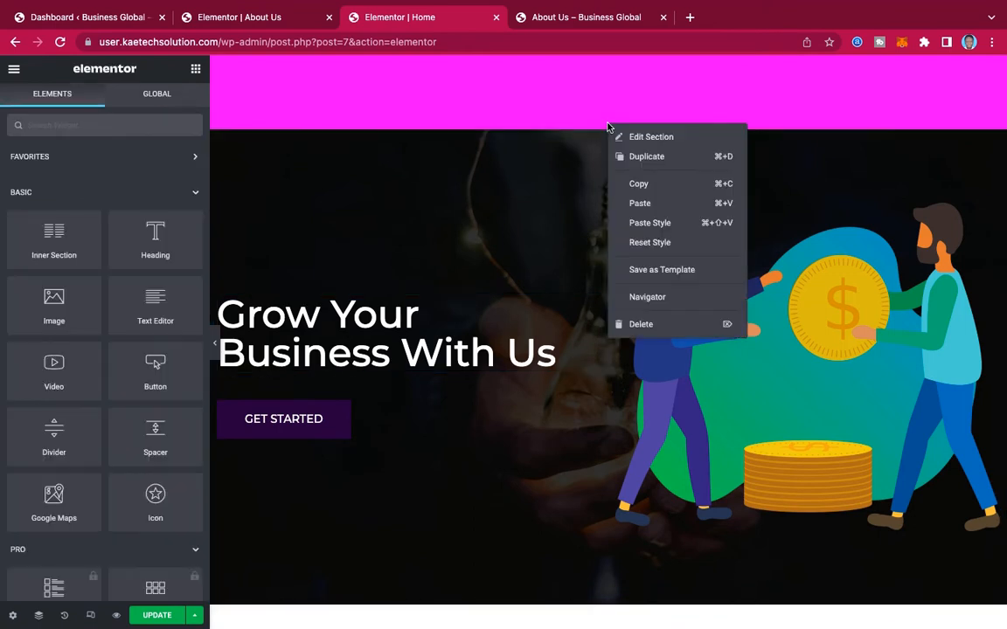
pyautogui.click(641, 185)
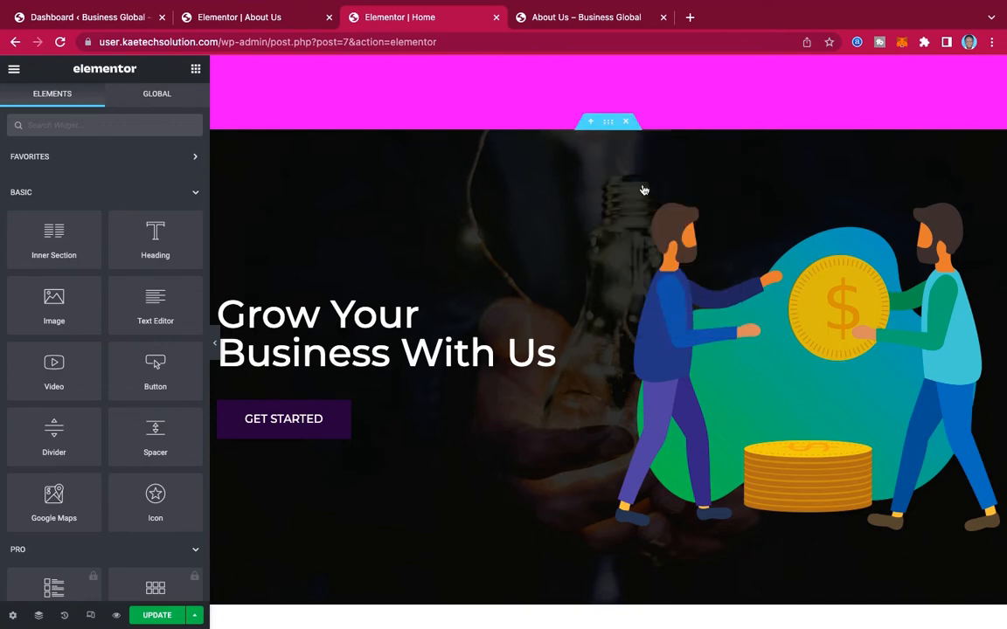
pyautogui.click(562, 18)
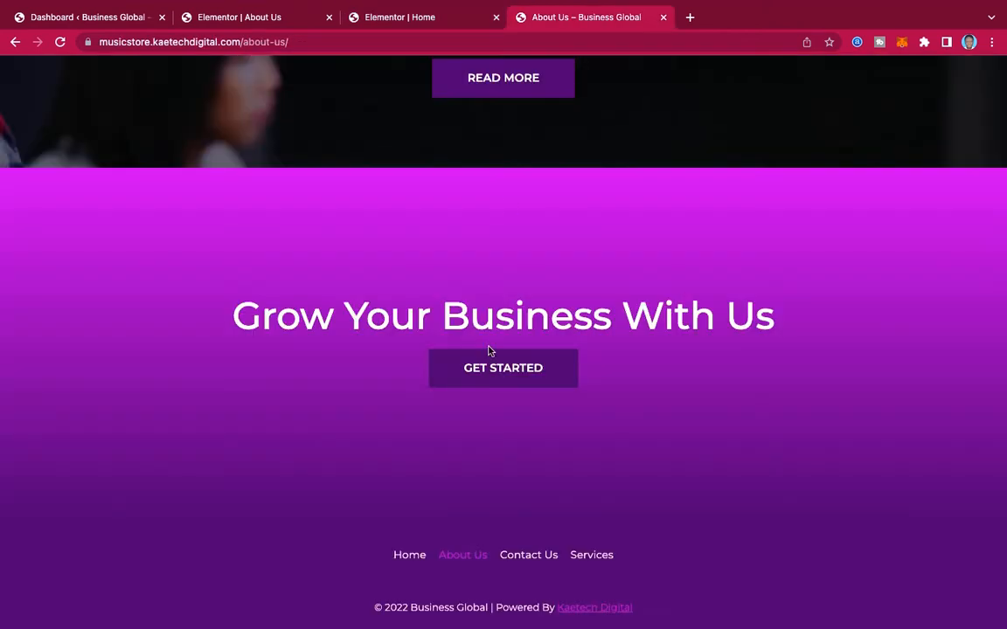
pyautogui.click(262, 26)
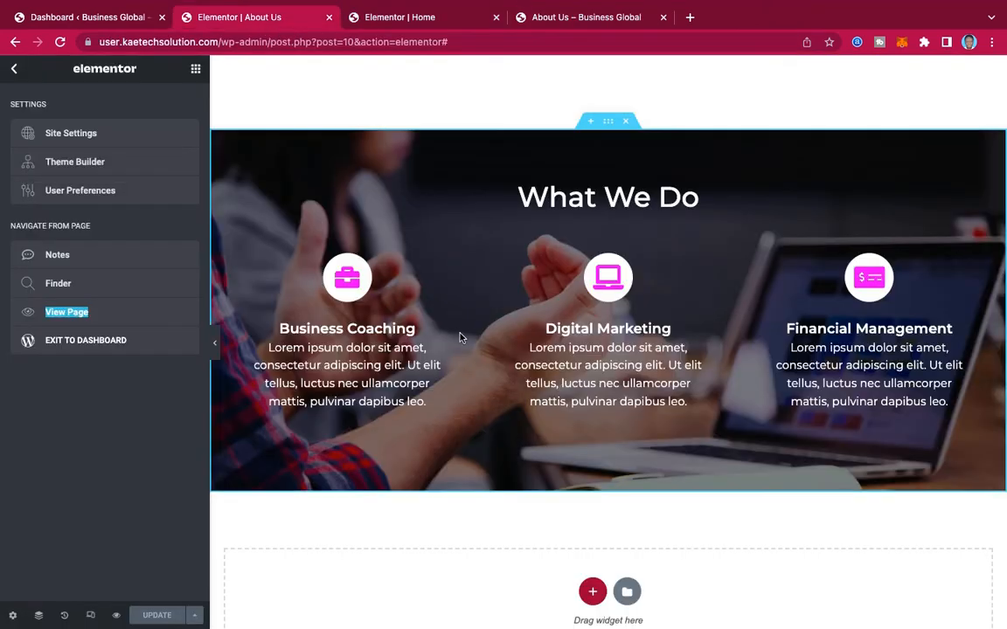
pyautogui.scroll(-5, 461, 338)
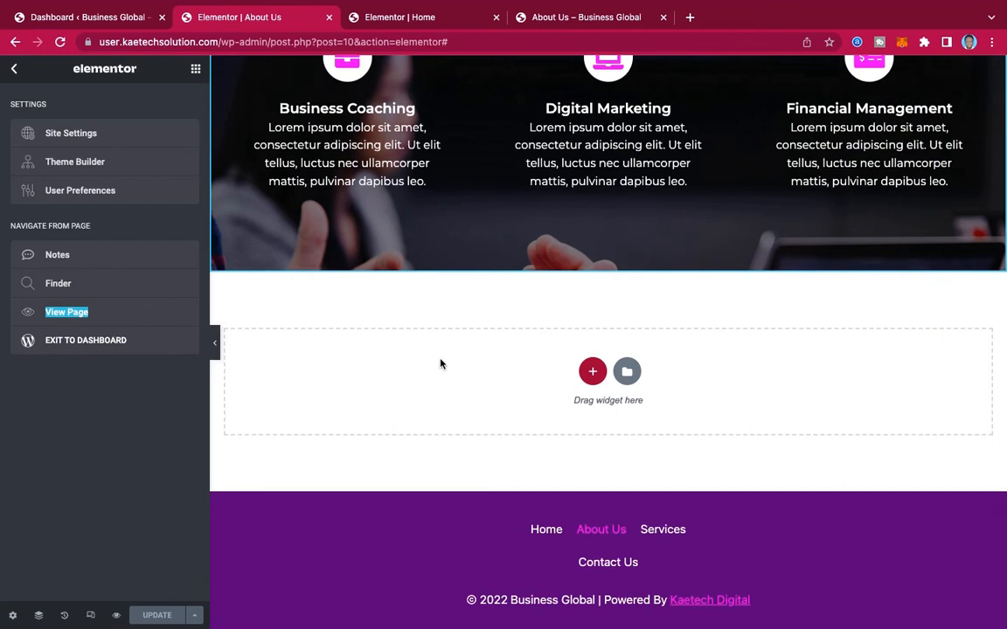
pyautogui.rightClick(441, 363)
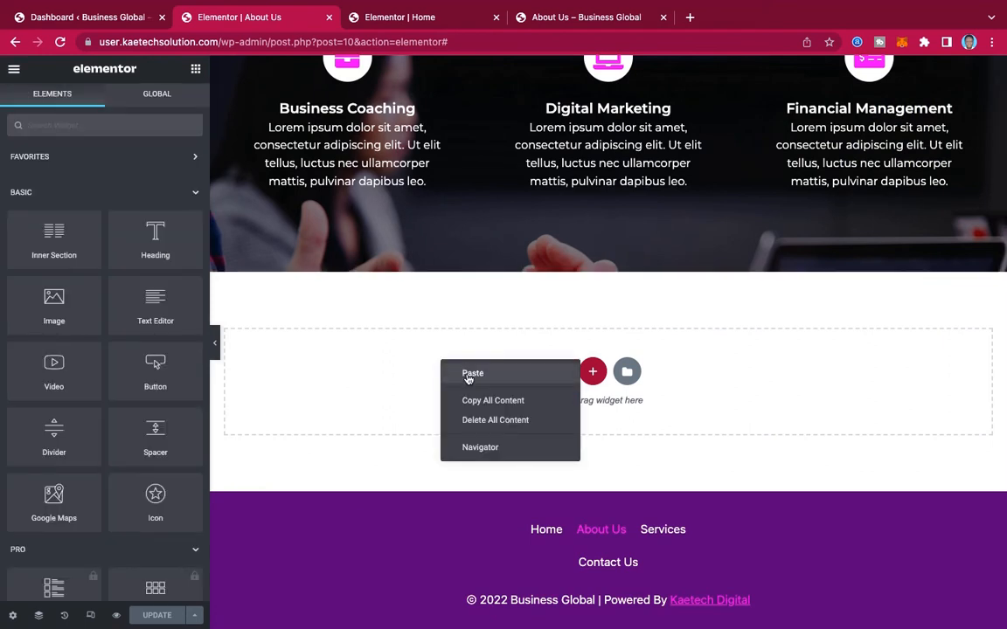
pyautogui.click(468, 376)
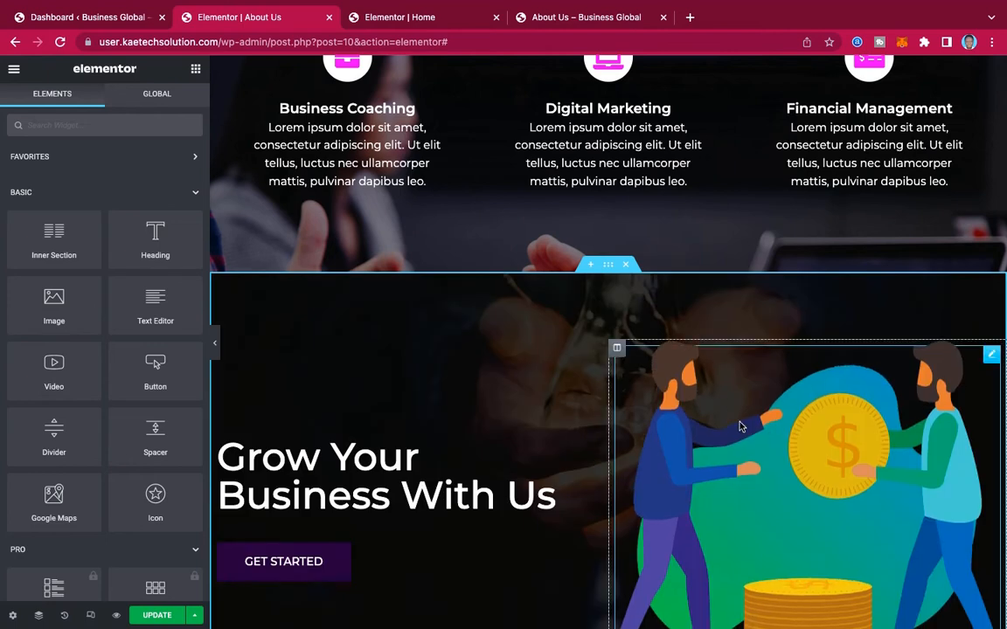
# Delete the illustration column from the pasted section and center-align its heading and GET STARTED button.
pyautogui.rightClick(617, 349)
pyautogui.click(658, 546)
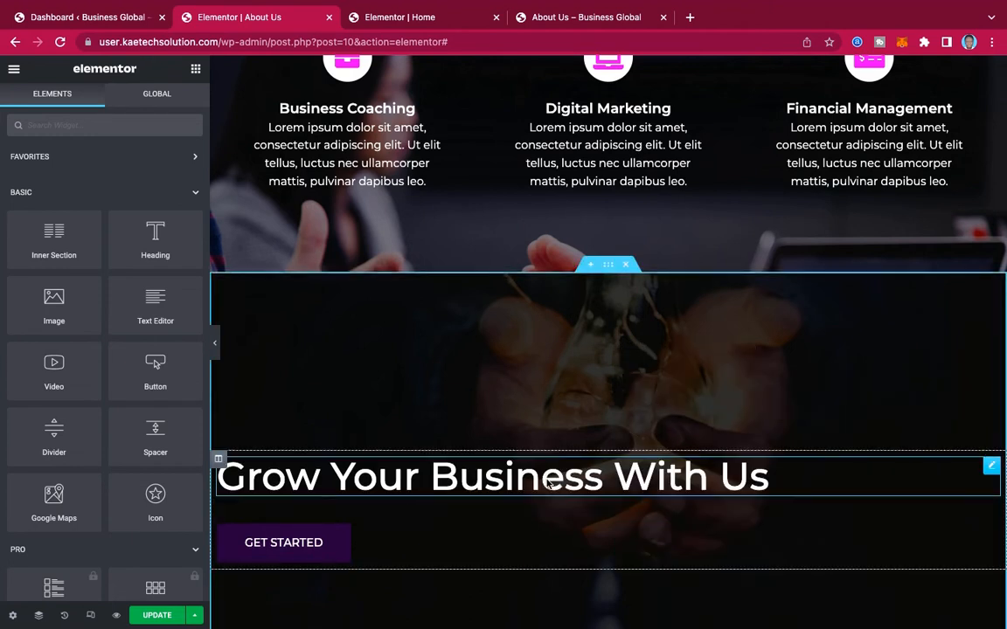
pyautogui.click(549, 483)
pyautogui.click(148, 374)
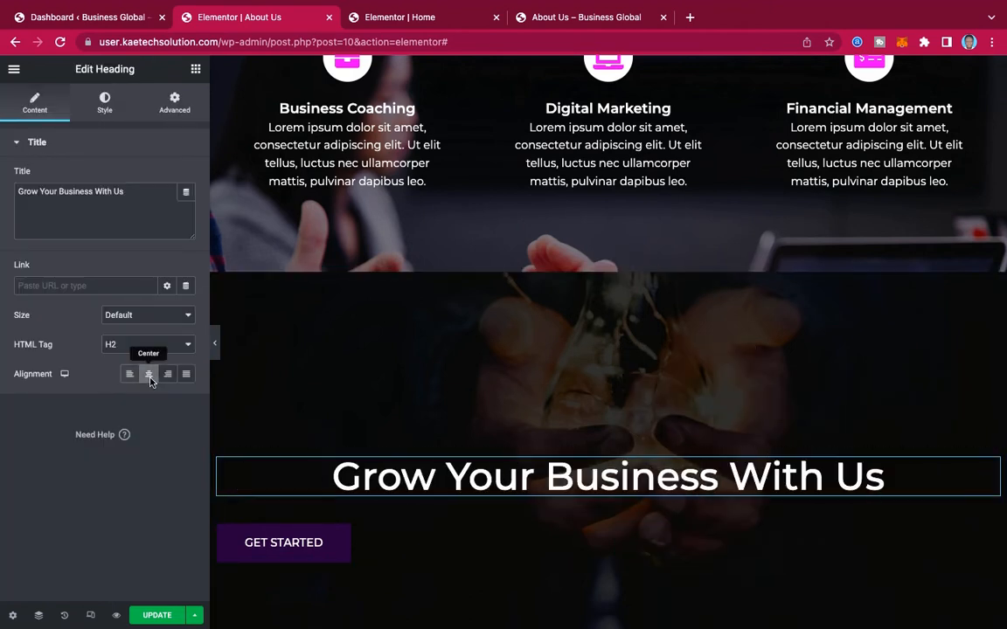
pyautogui.click(530, 536)
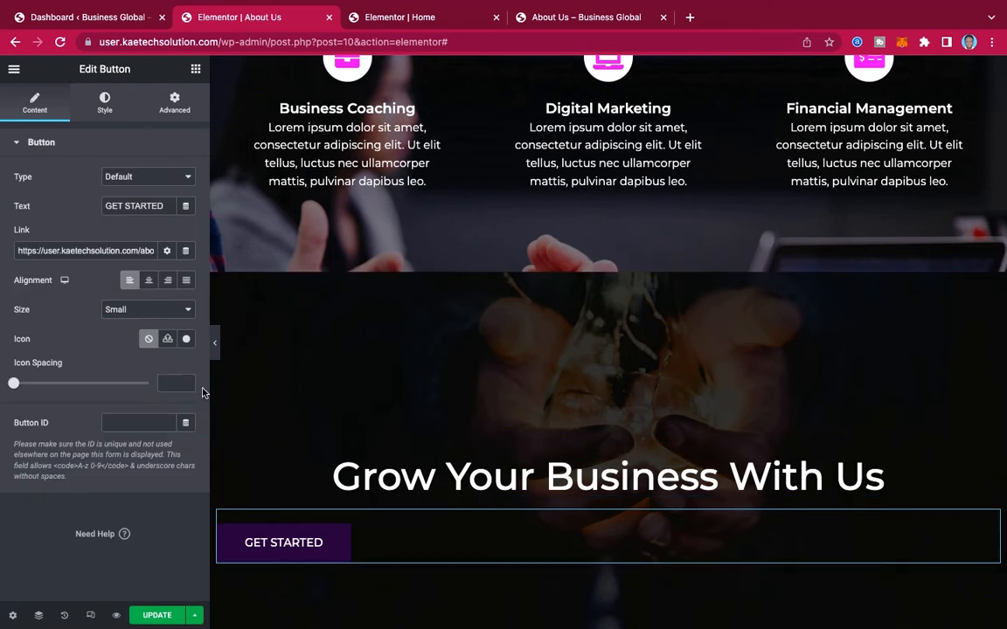
pyautogui.click(149, 280)
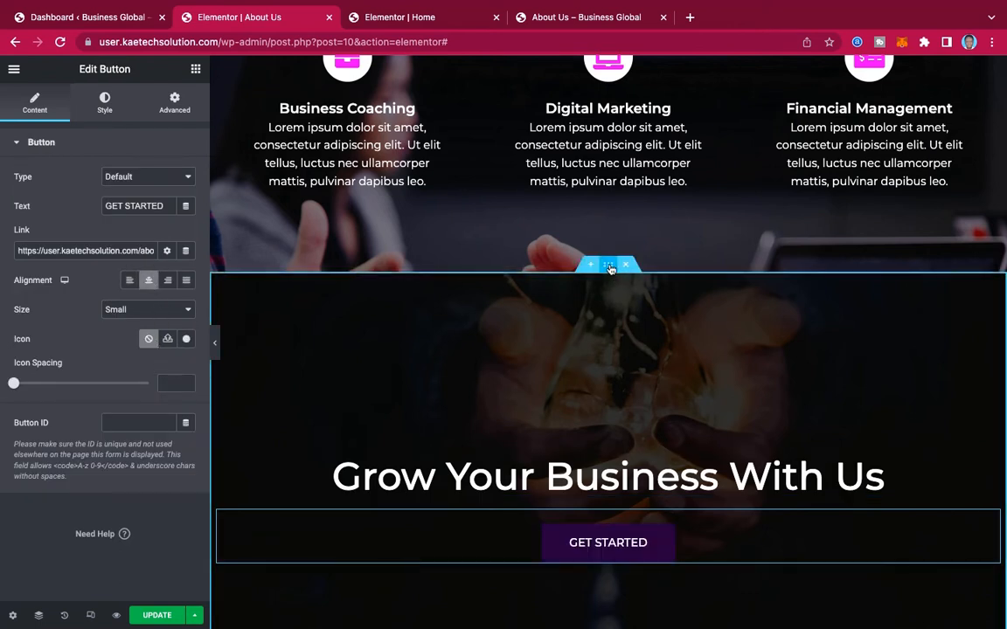
# Remove the "Grow Your Business With Us" section's background image and switch its background type to Gradient.
pyautogui.click(610, 266)
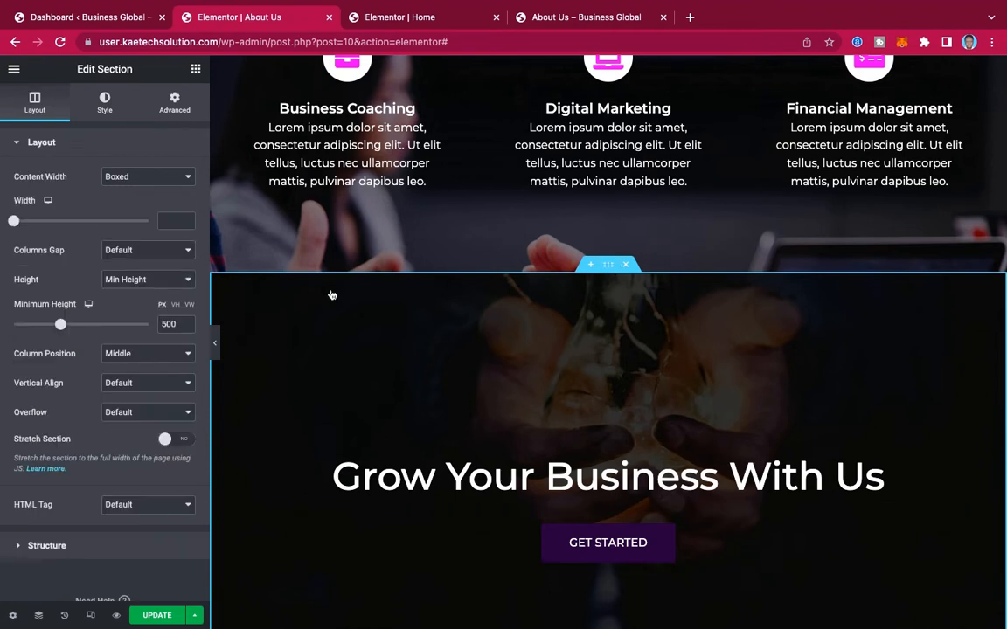
pyautogui.click(105, 102)
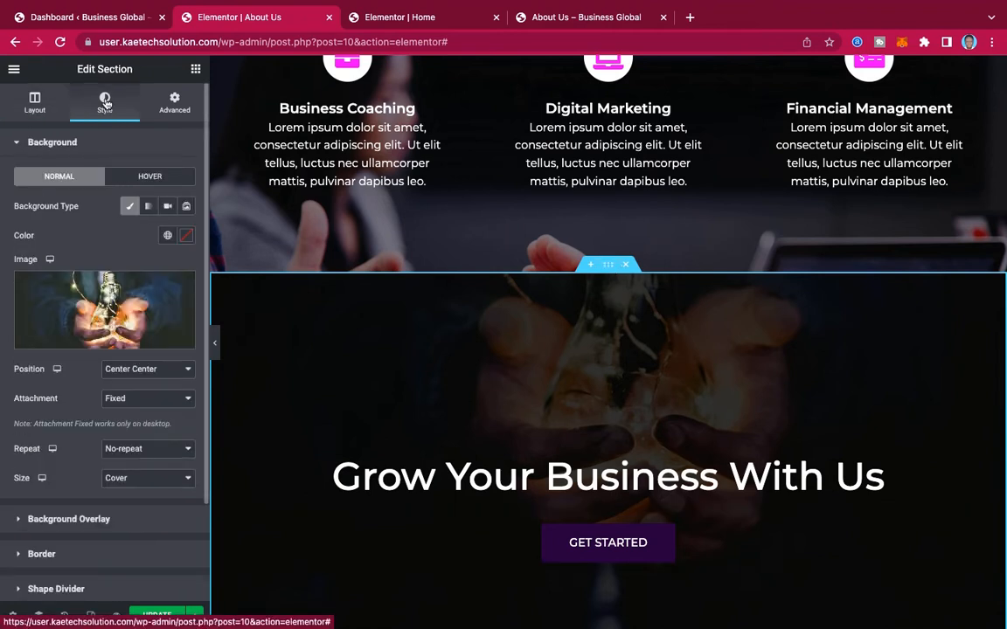
pyautogui.click(180, 293)
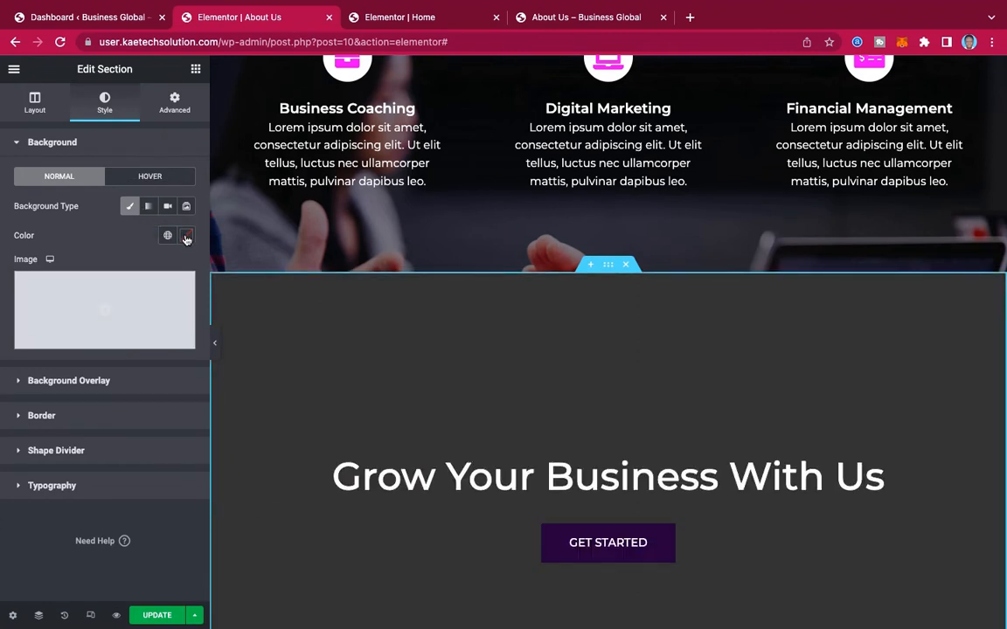
pyautogui.click(148, 206)
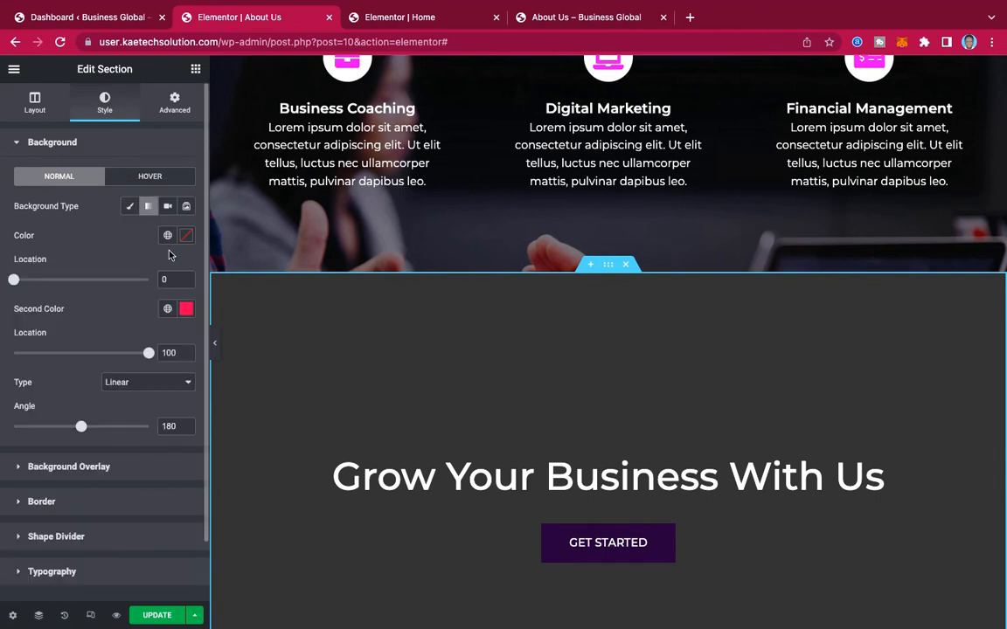
# Set the section gradient's first color to the global Color 1 and its second color to the global Color 2.
pyautogui.click(168, 237)
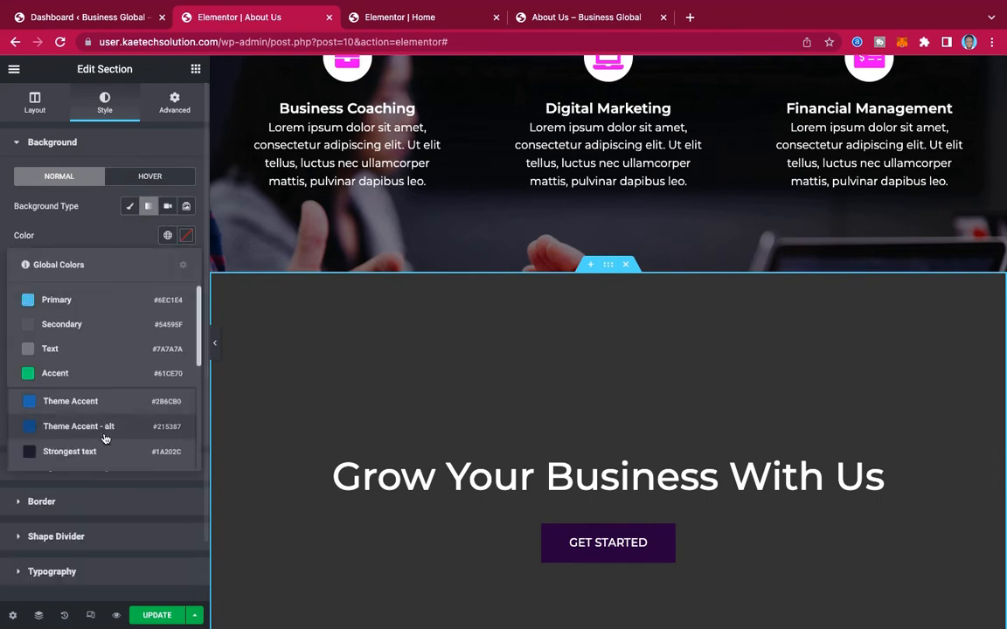
pyautogui.scroll(-2, 92, 398)
pyautogui.click(85, 402)
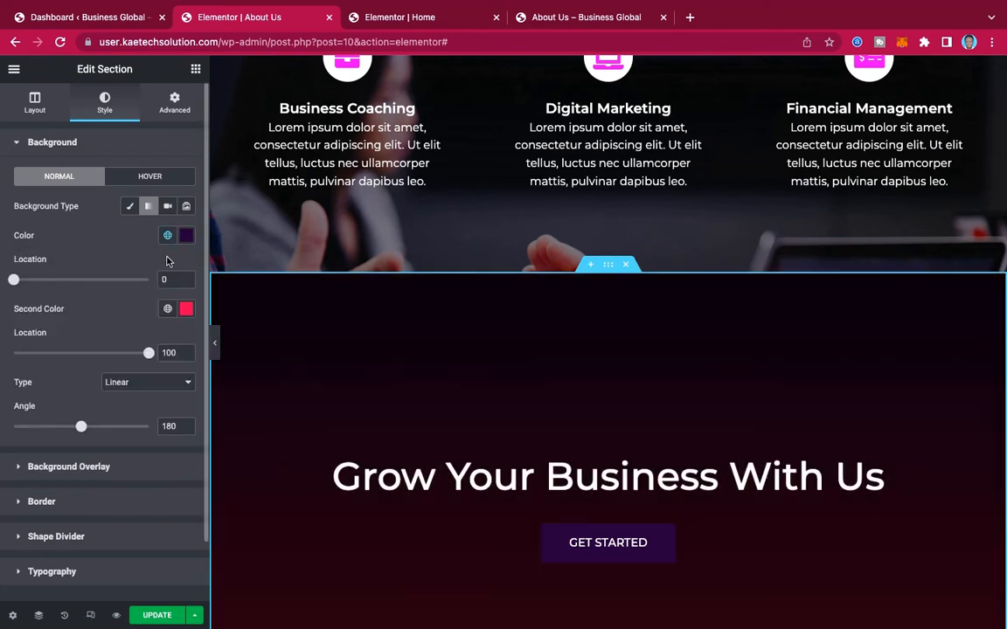
pyautogui.click(168, 309)
pyautogui.scroll(-2, 61, 455)
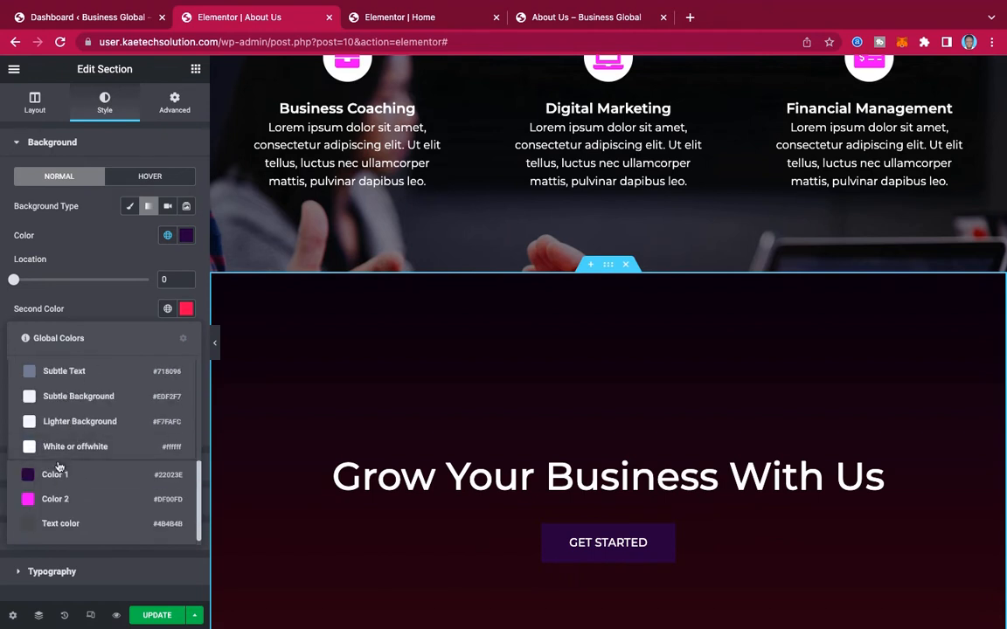
pyautogui.click(55, 499)
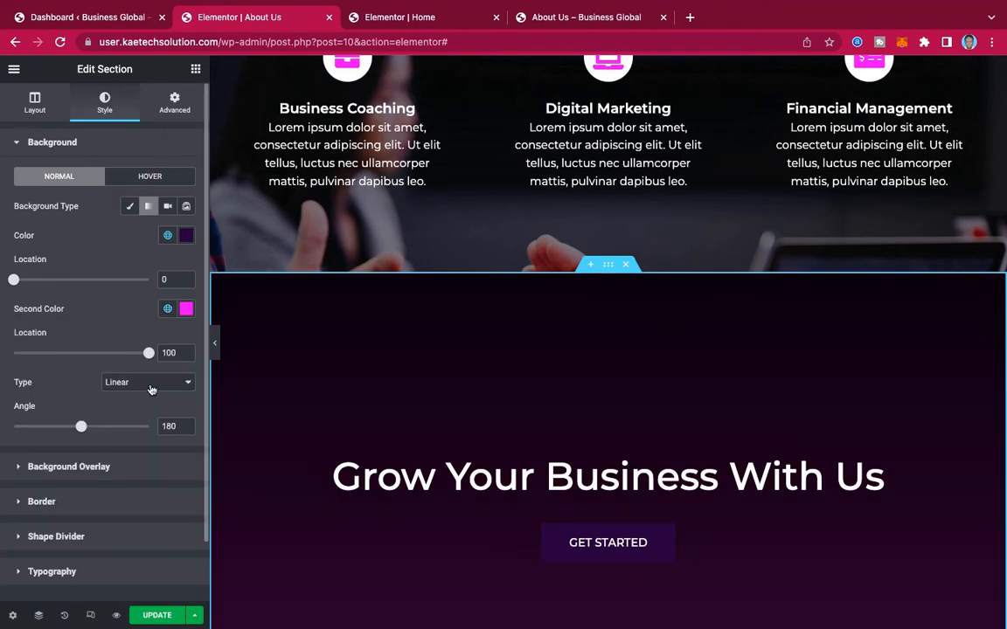
# Remove the black background overlay from the "Grow Your Business With Us" section by deselecting its Classic type.
pyautogui.scroll(-2, 79, 418)
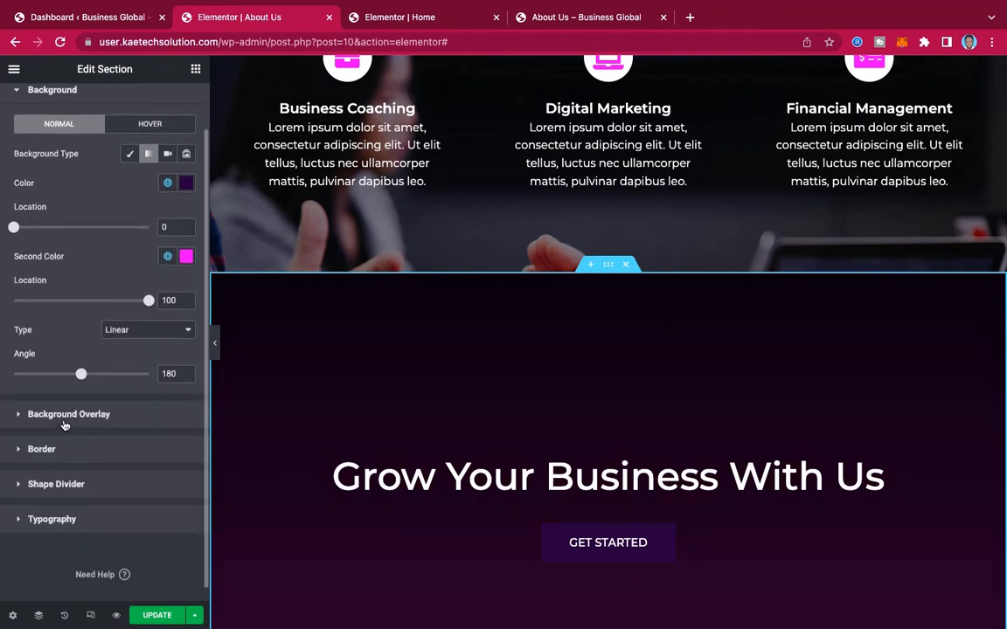
pyautogui.click(67, 416)
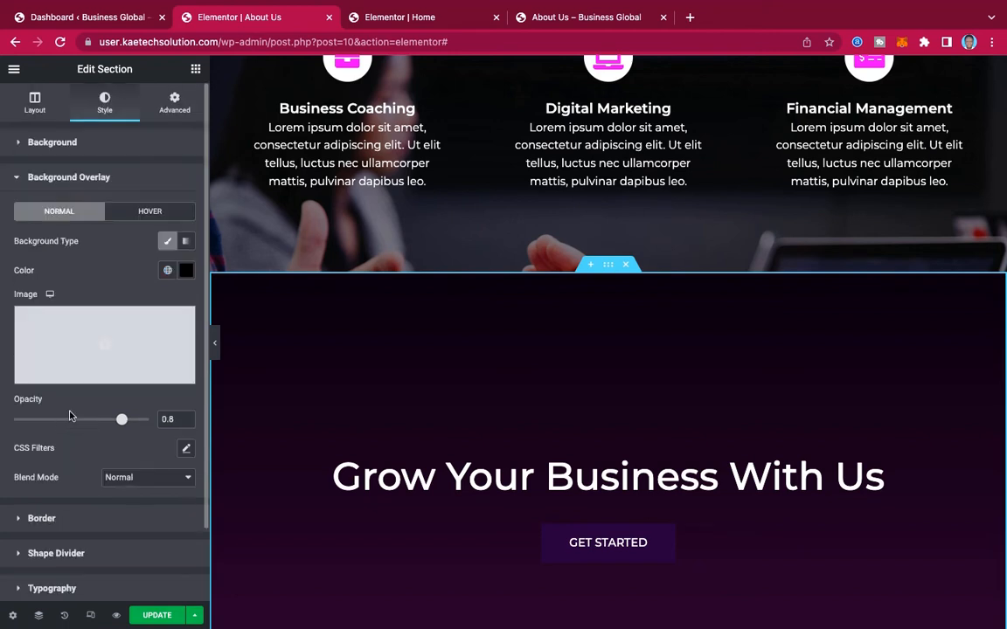
pyautogui.click(167, 240)
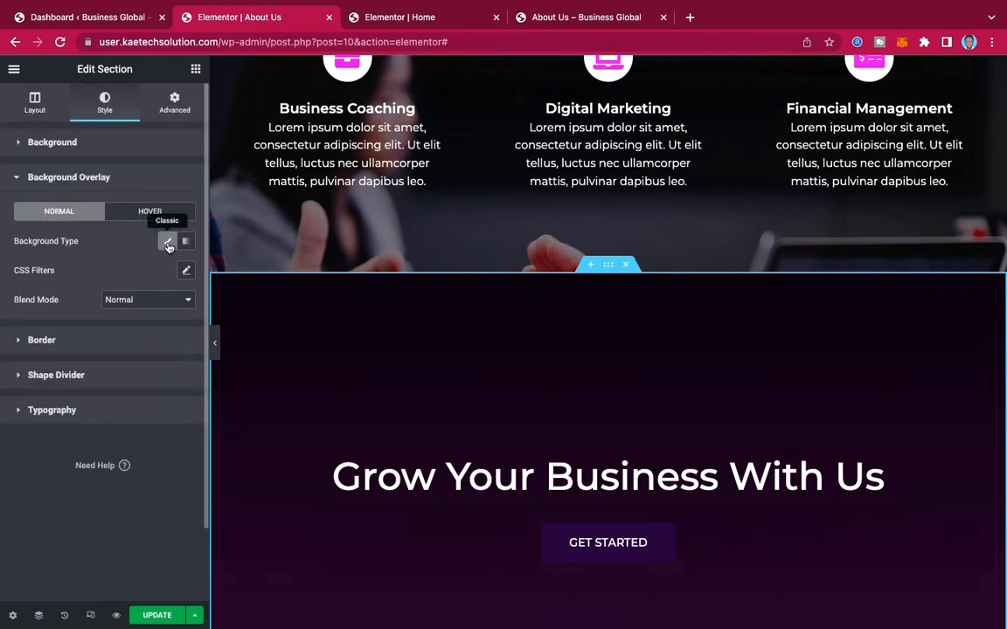
# Reverse the "Grow Your Business With Us" section gradient, using global Color 2 as the first color and global Color 1 as the second.
pyautogui.scroll(-5, 771, 432)
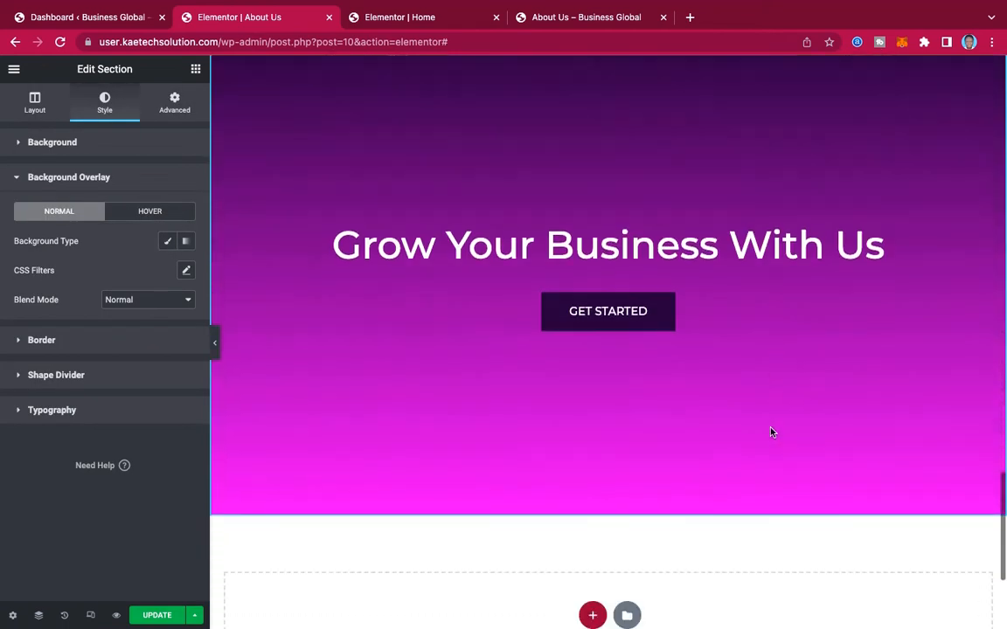
pyautogui.scroll(3, 771, 432)
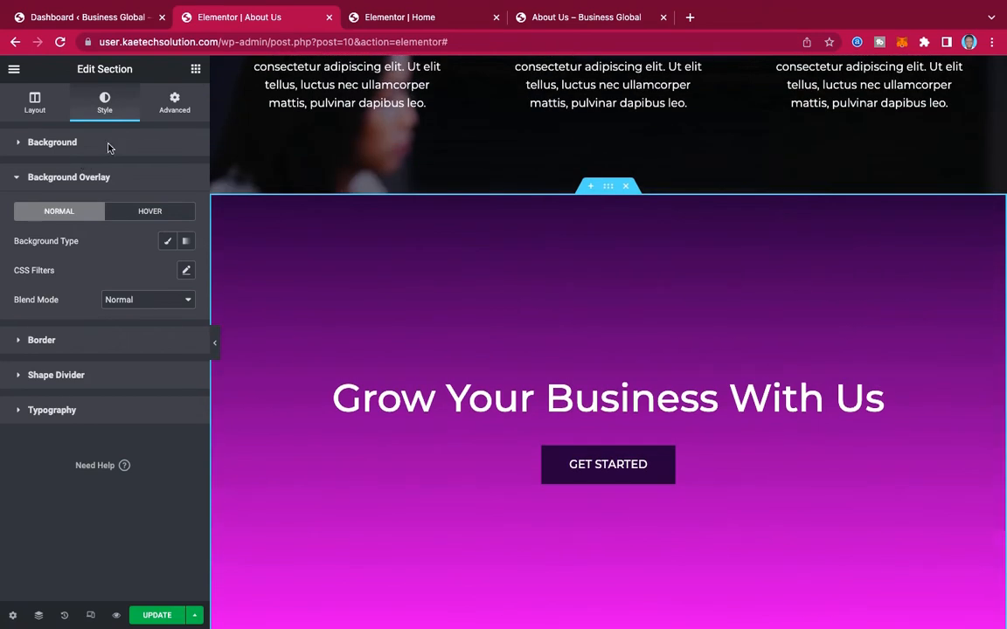
pyautogui.click(108, 148)
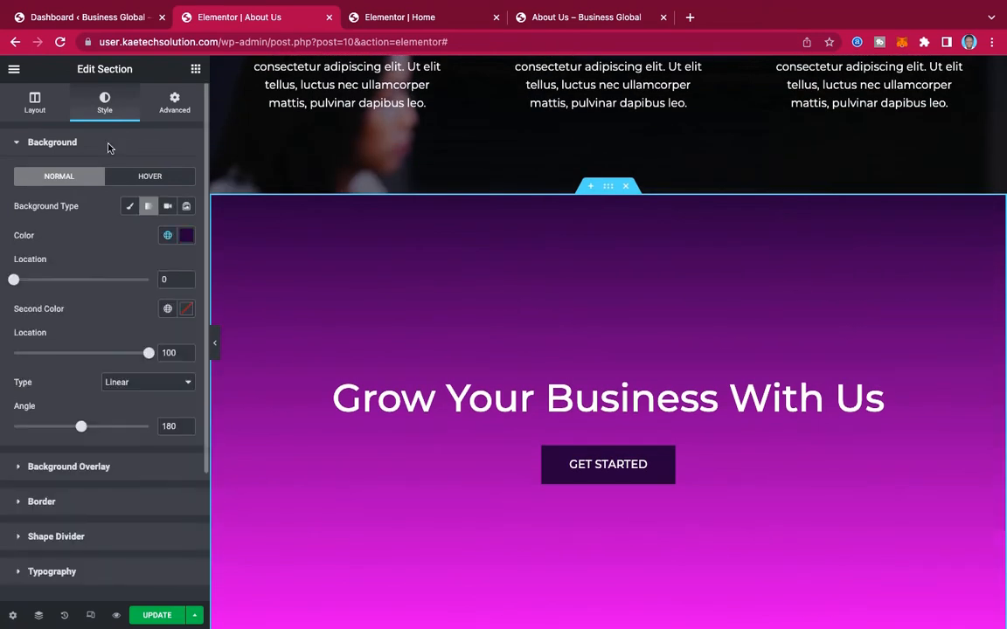
pyautogui.click(169, 237)
pyautogui.scroll(-4, 97, 358)
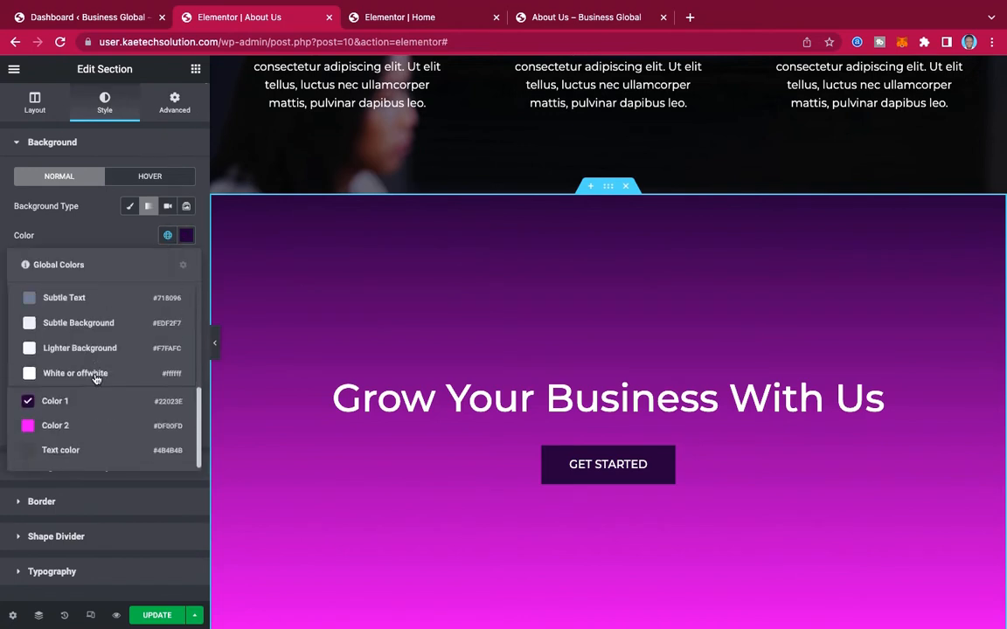
pyautogui.click(67, 428)
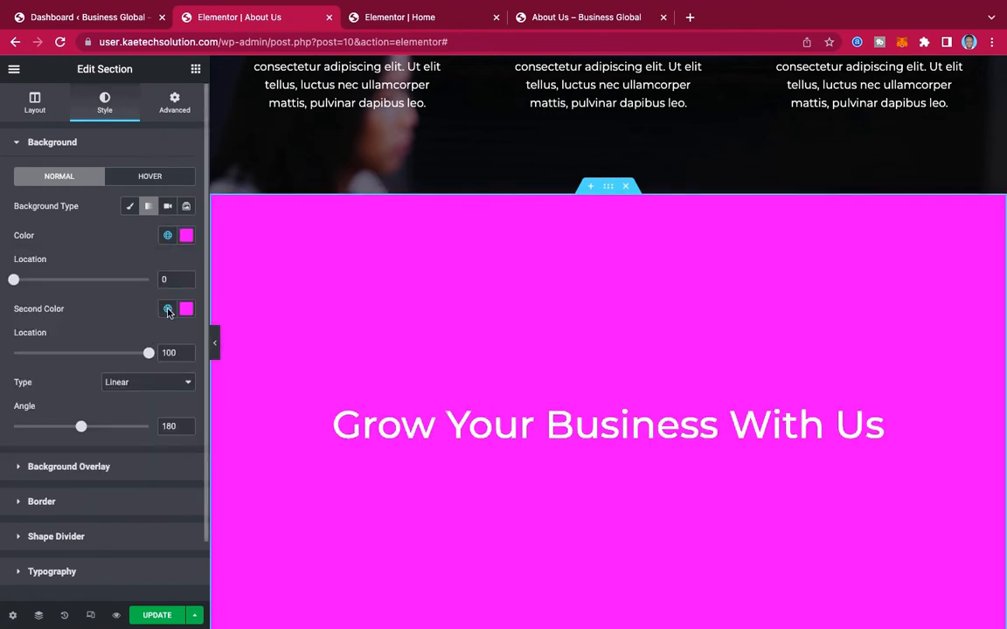
pyautogui.click(168, 309)
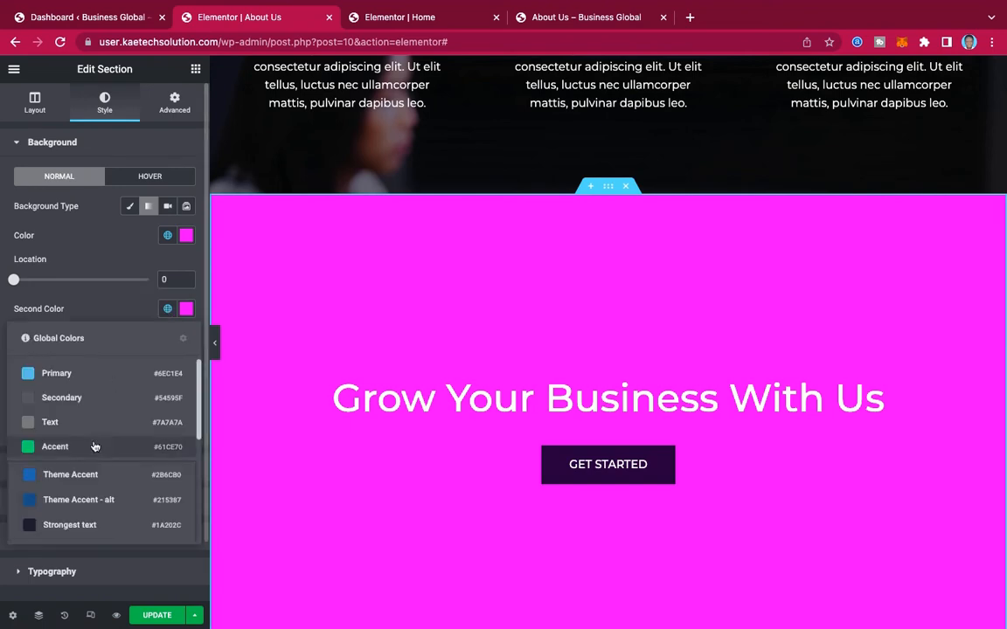
pyautogui.scroll(-4, 92, 411)
pyautogui.click(55, 475)
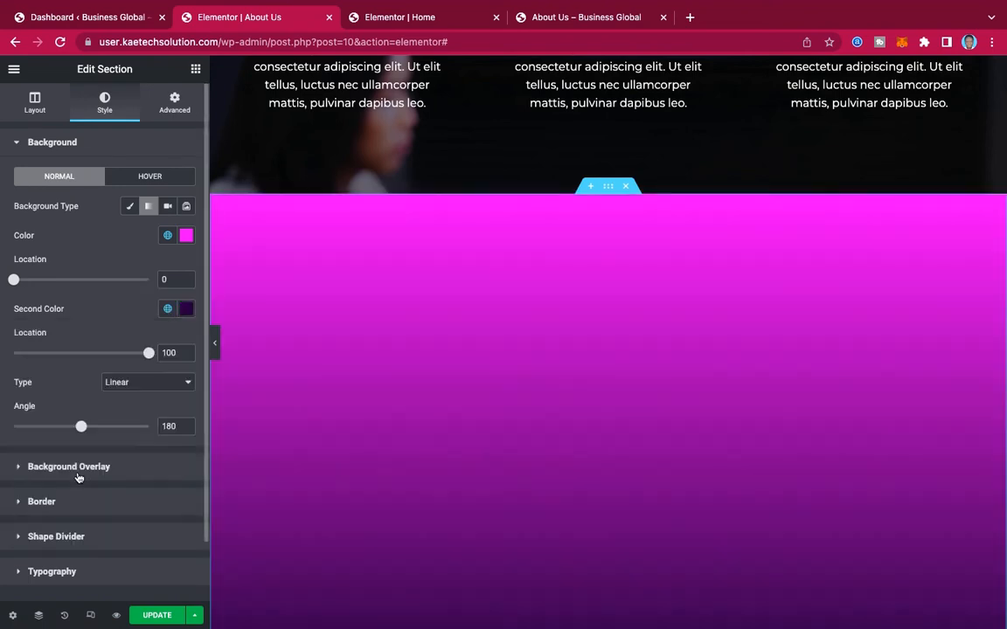
pyautogui.scroll(5, 778, 271)
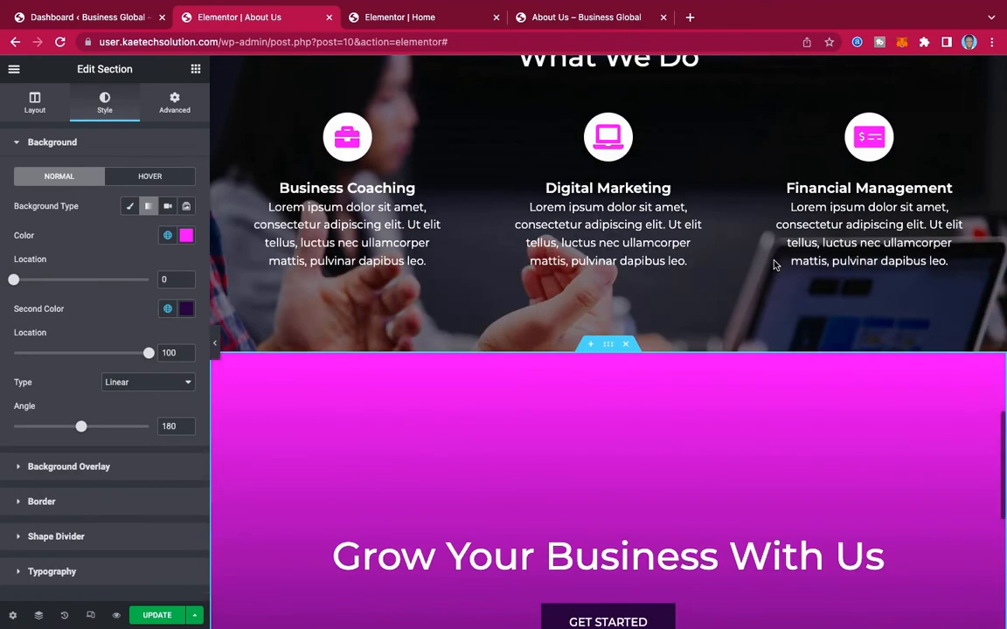
pyautogui.scroll(-5, 775, 265)
pyautogui.scroll(3, 774, 259)
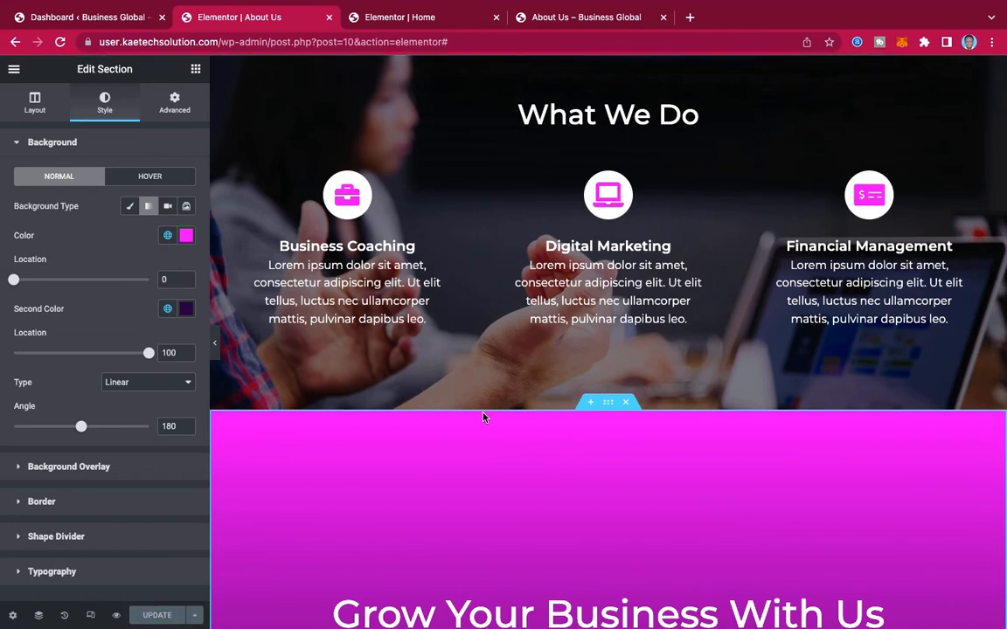
# Switch the responsive preview to tablet and center-align the "Grow Your Business With Us" heading for that view.
pyautogui.scroll(10, 483, 417)
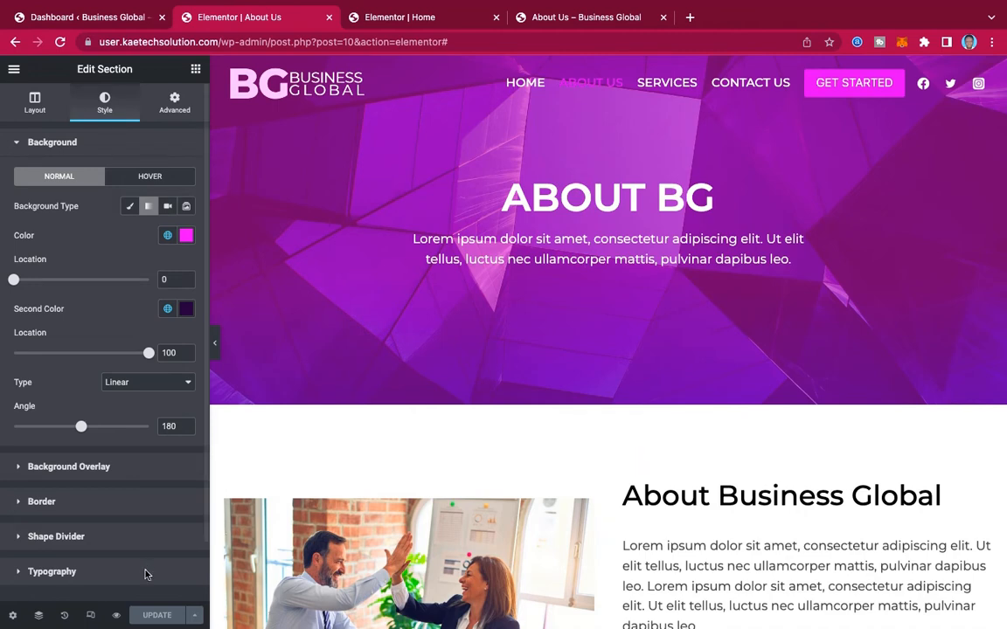
pyautogui.click(90, 616)
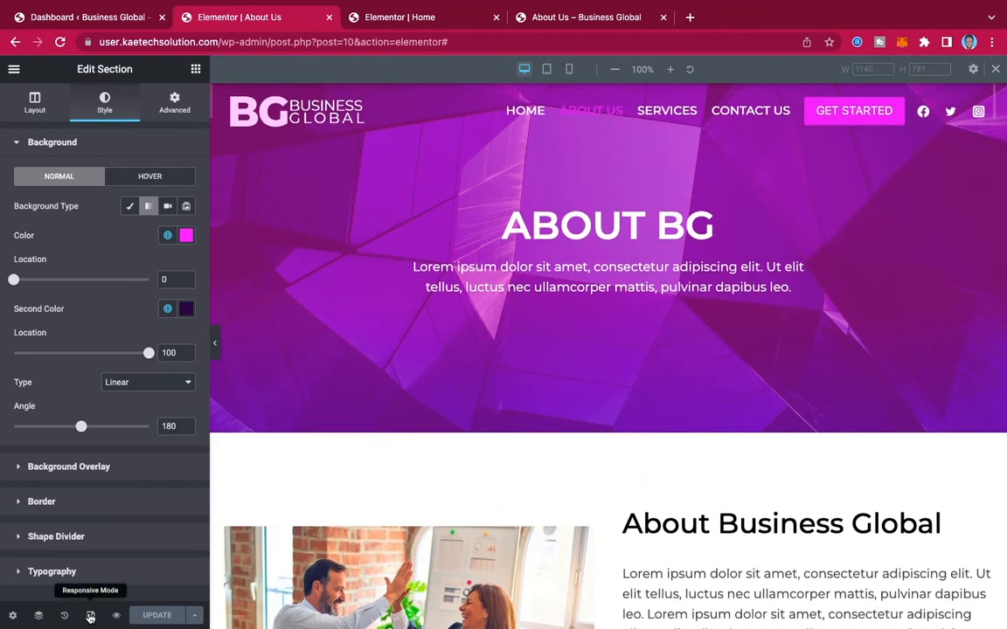
pyautogui.click(547, 70)
pyautogui.scroll(-15, 568, 219)
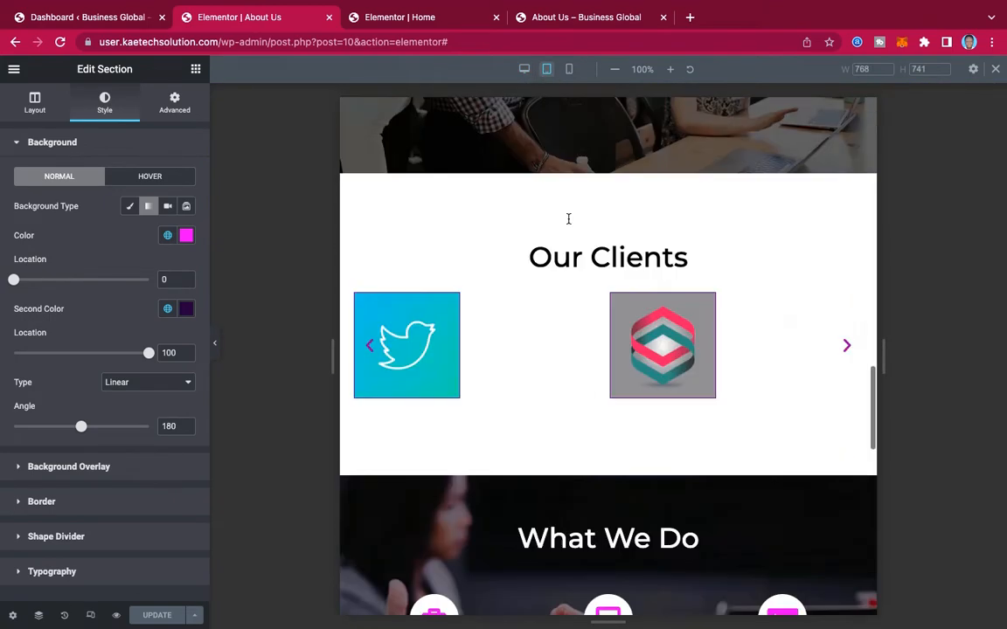
pyautogui.scroll(2, 568, 220)
pyautogui.scroll(-3, 568, 220)
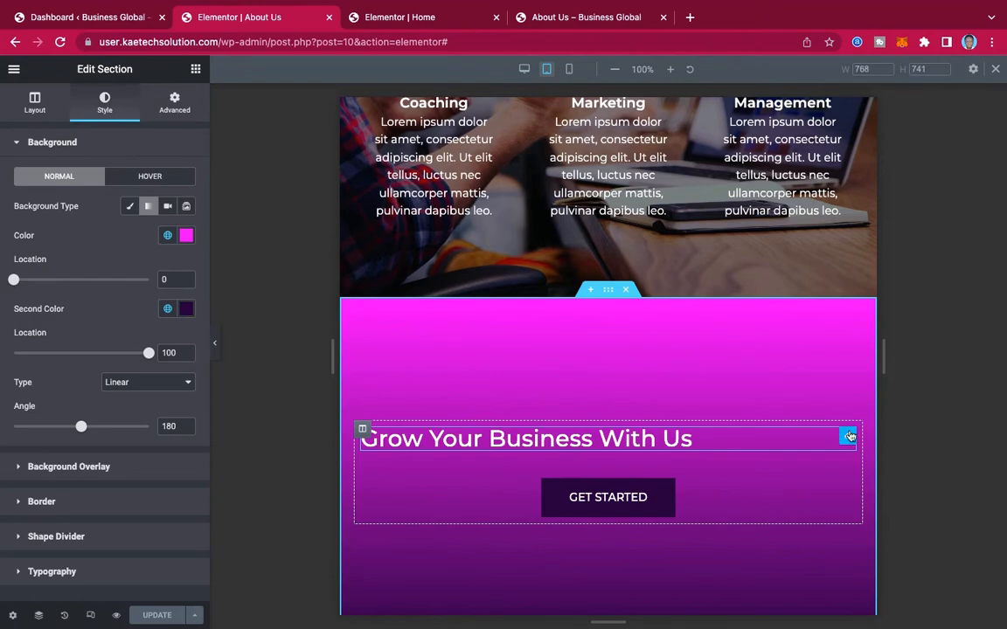
pyautogui.click(849, 435)
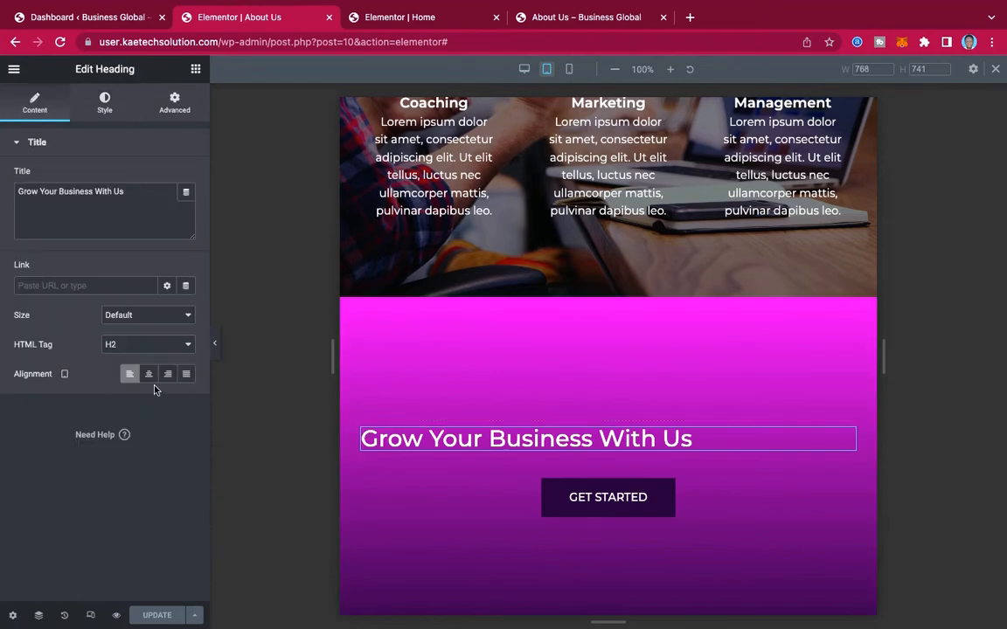
pyautogui.click(148, 374)
# Set the tablet margins of the paragraph under "ABOUT BG" to 90 px right and left, with 0 top and bottom.
pyautogui.scroll(15, 633, 434)
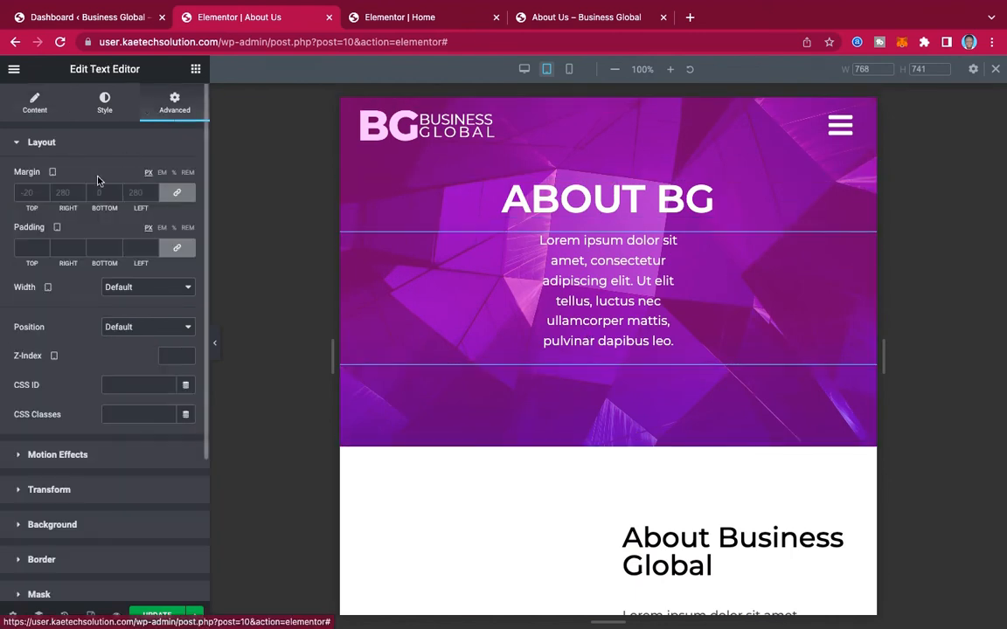
pyautogui.click(176, 192)
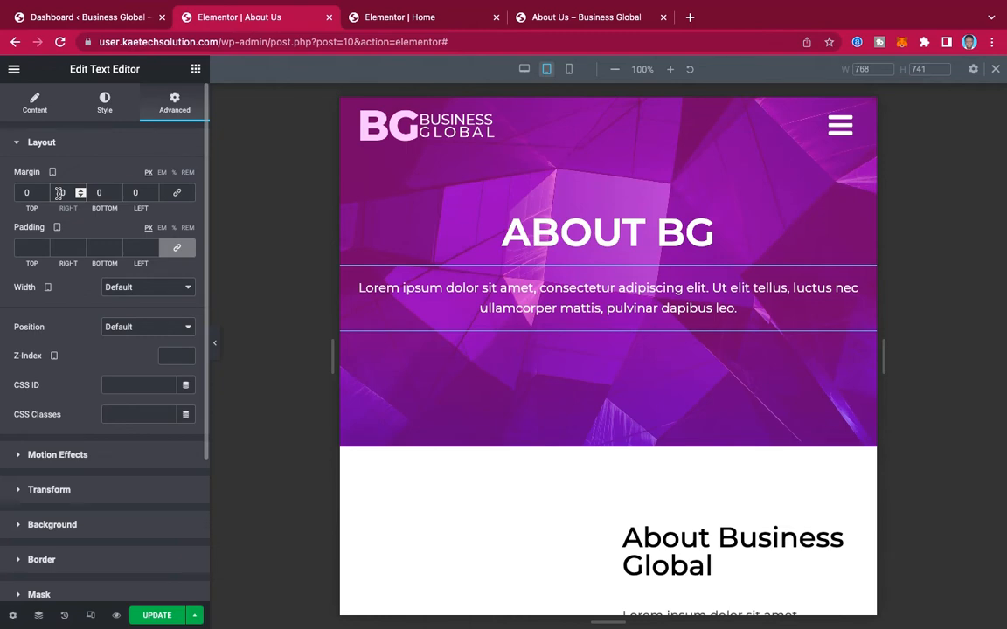
pyautogui.write('9')
pyautogui.click(131, 192)
pyautogui.write('9')
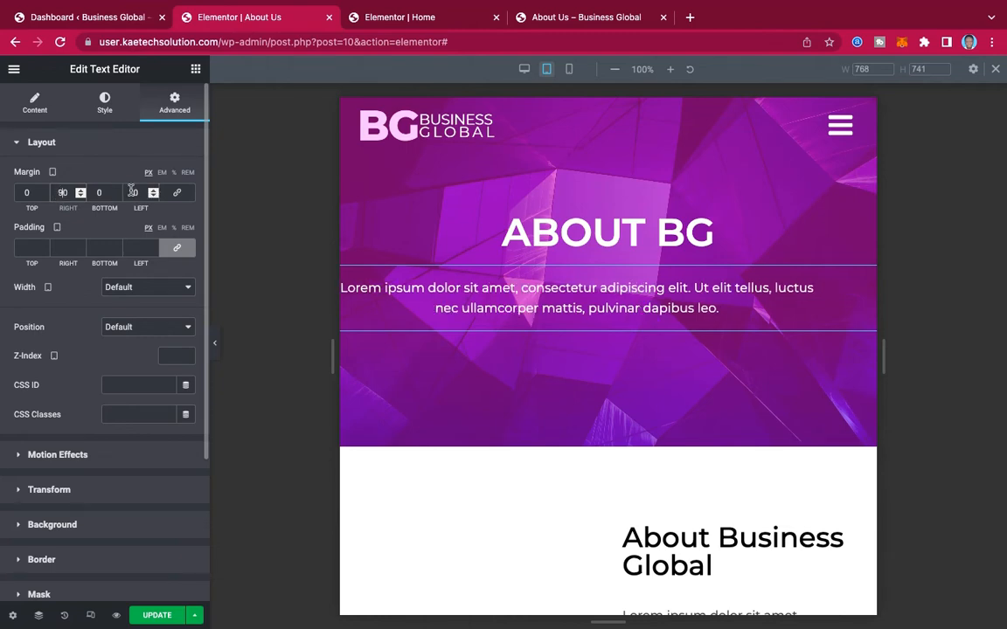
# Set the tablet font size of the "About Business Global" heading to 30 px.
pyautogui.scroll(-5, 673, 332)
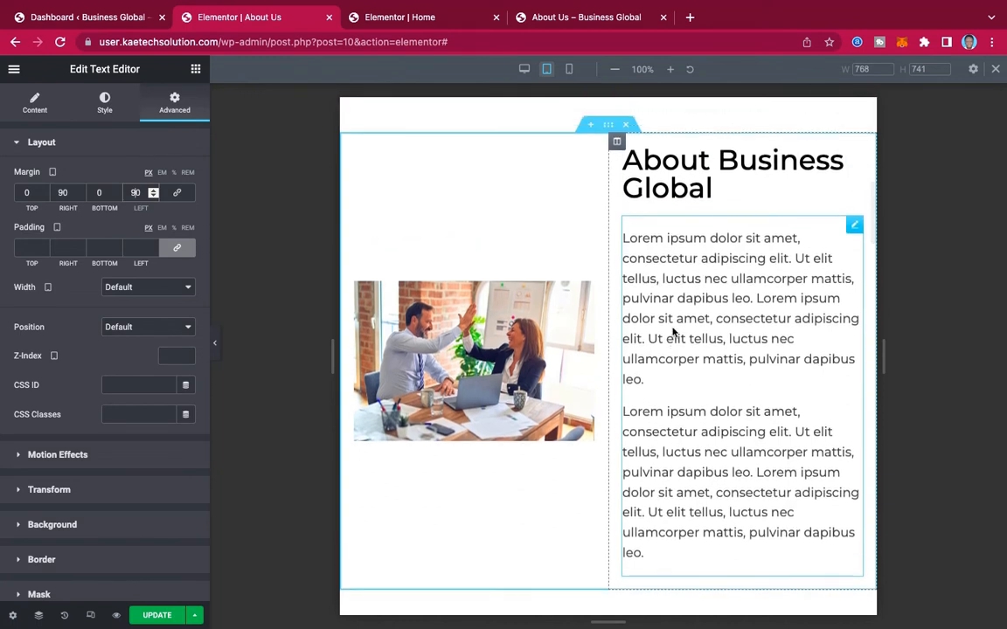
pyautogui.scroll(3, 673, 331)
pyautogui.scroll(-1, 672, 331)
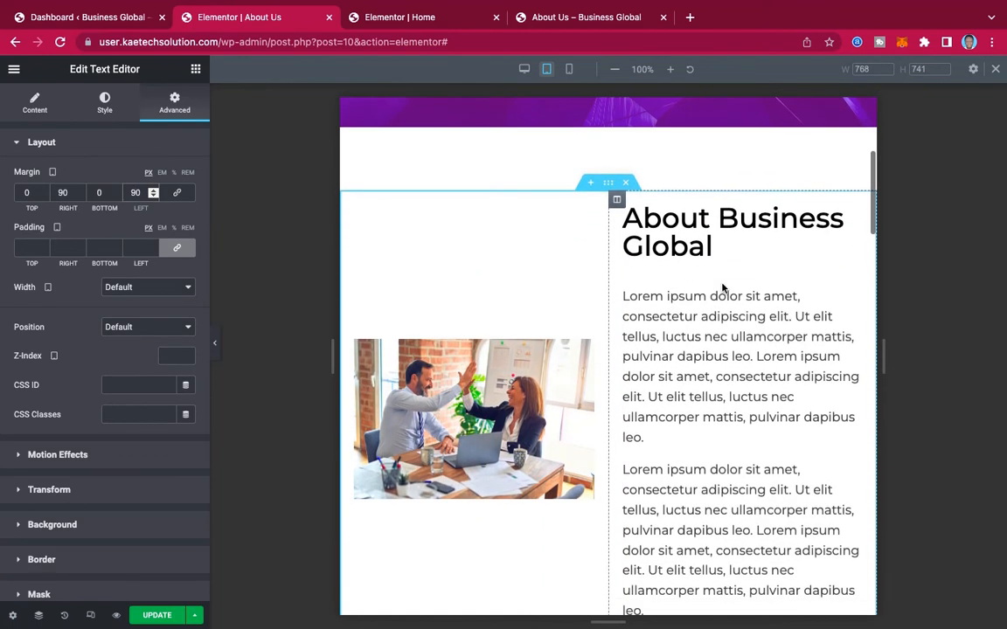
pyautogui.click(662, 241)
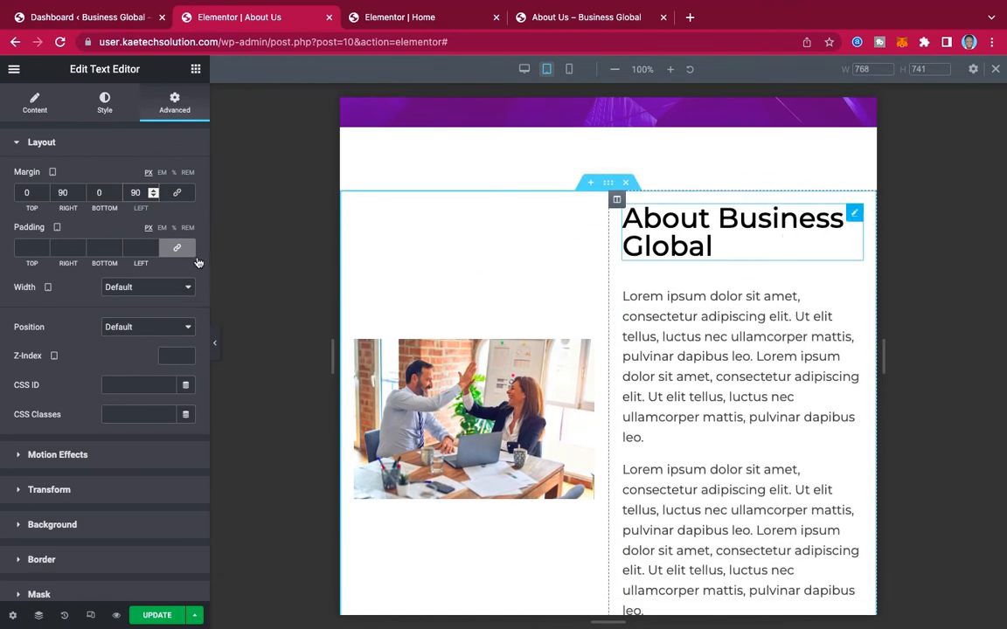
pyautogui.click(187, 208)
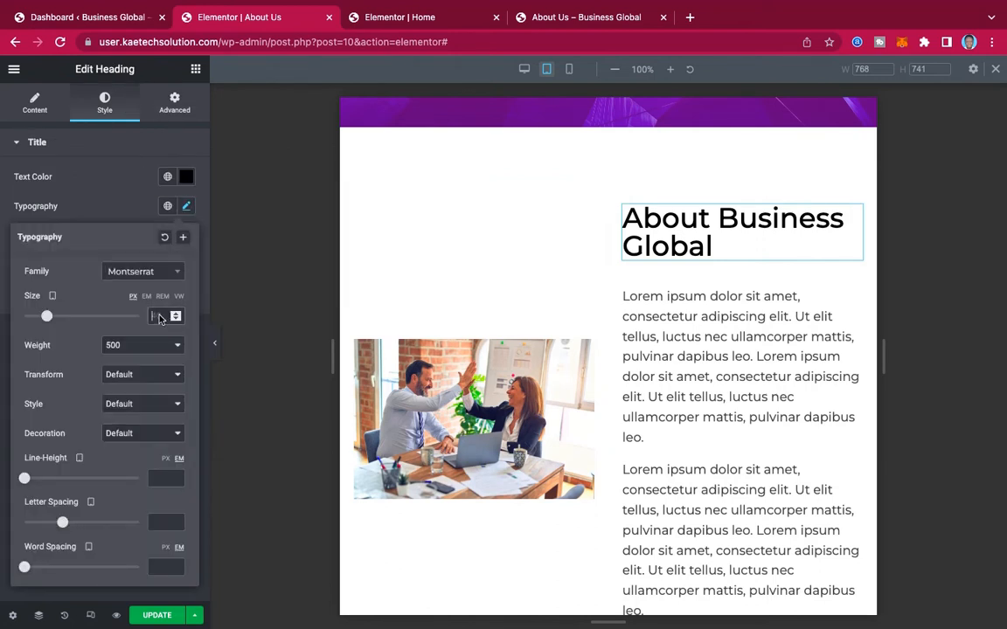
pyautogui.write('30')
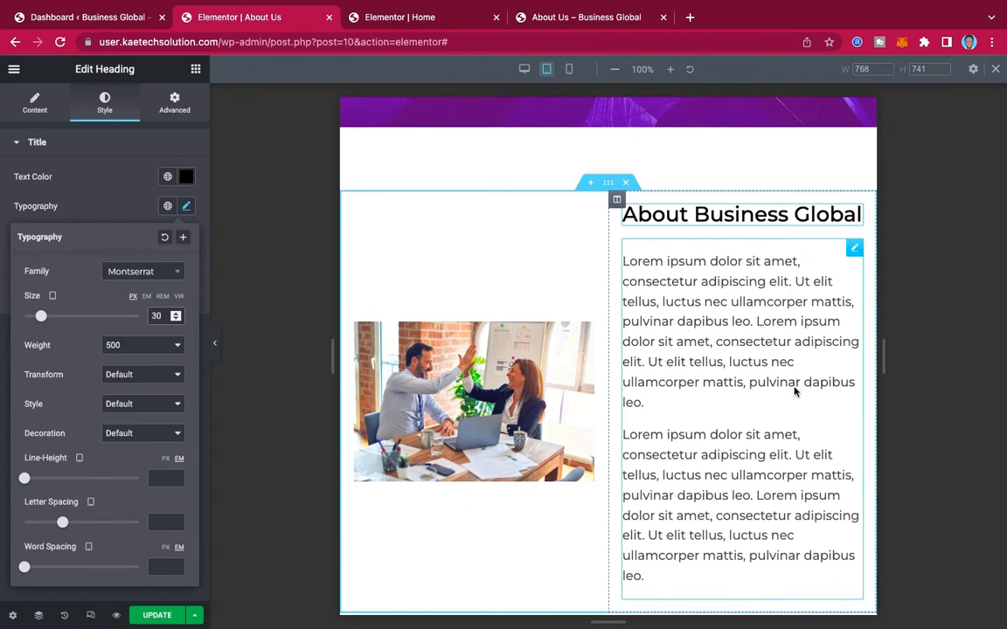
pyautogui.scroll(-3, 791, 396)
pyautogui.scroll(4, 788, 398)
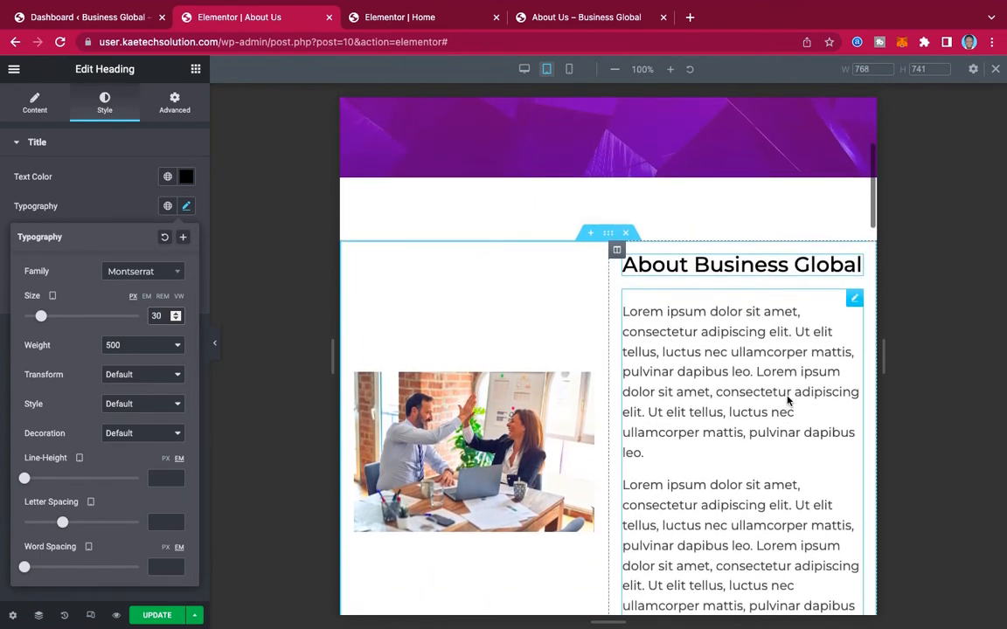
pyautogui.scroll(-1, 789, 400)
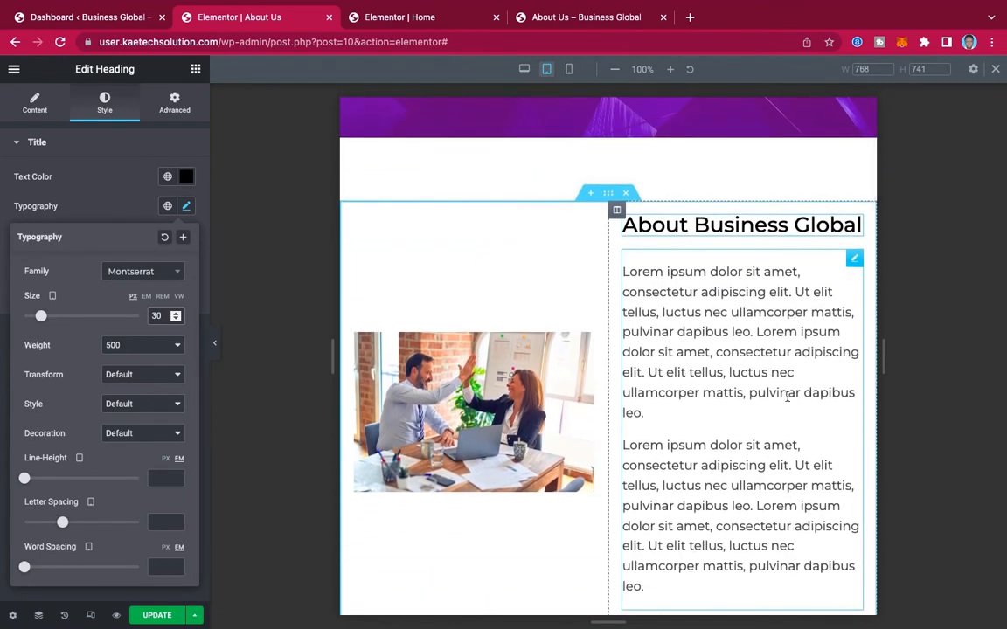
# Set the tablet left margin of the "Our Team" text column to 20 px, with 0 on the other sides.
pyautogui.scroll(-10, 735, 442)
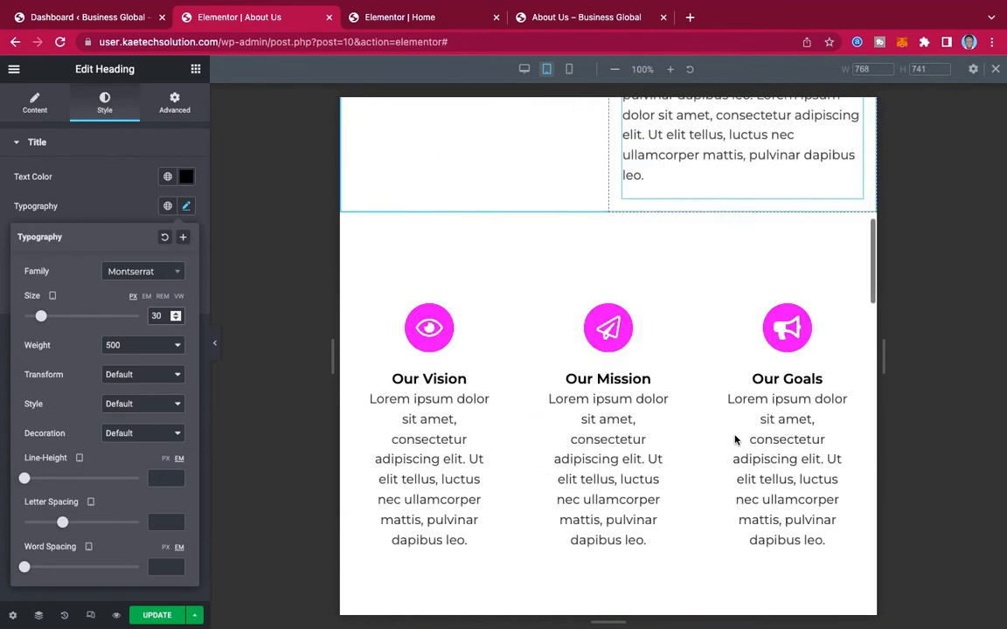
pyautogui.scroll(-5, 735, 440)
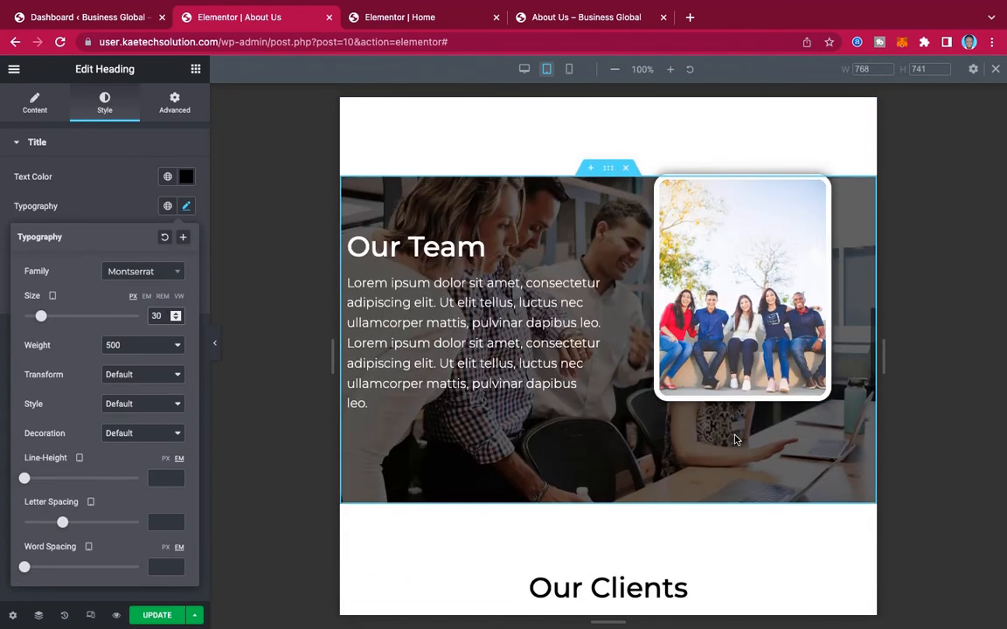
pyautogui.scroll(3, 735, 440)
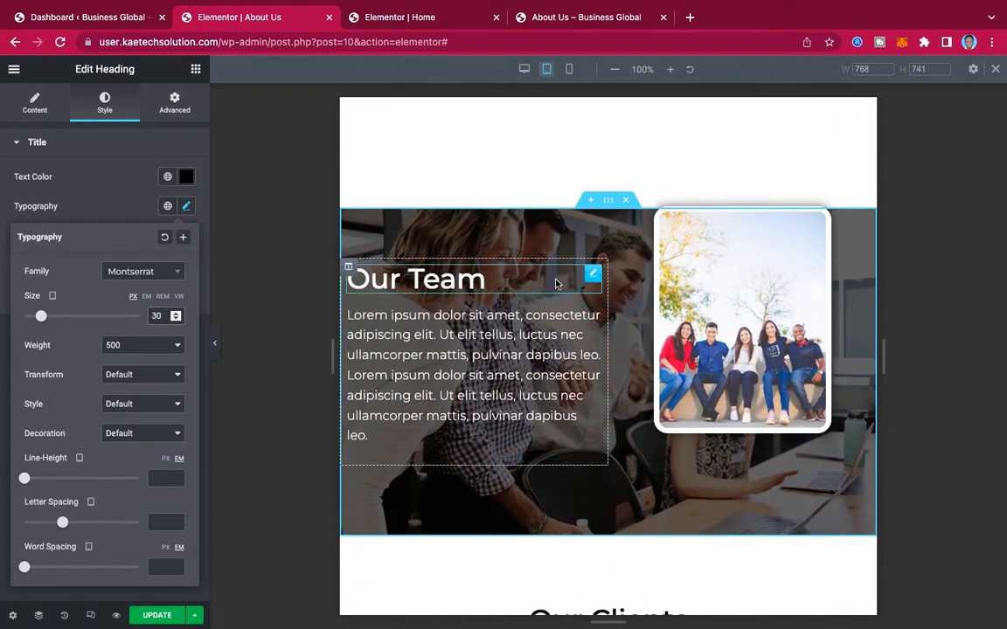
pyautogui.click(348, 267)
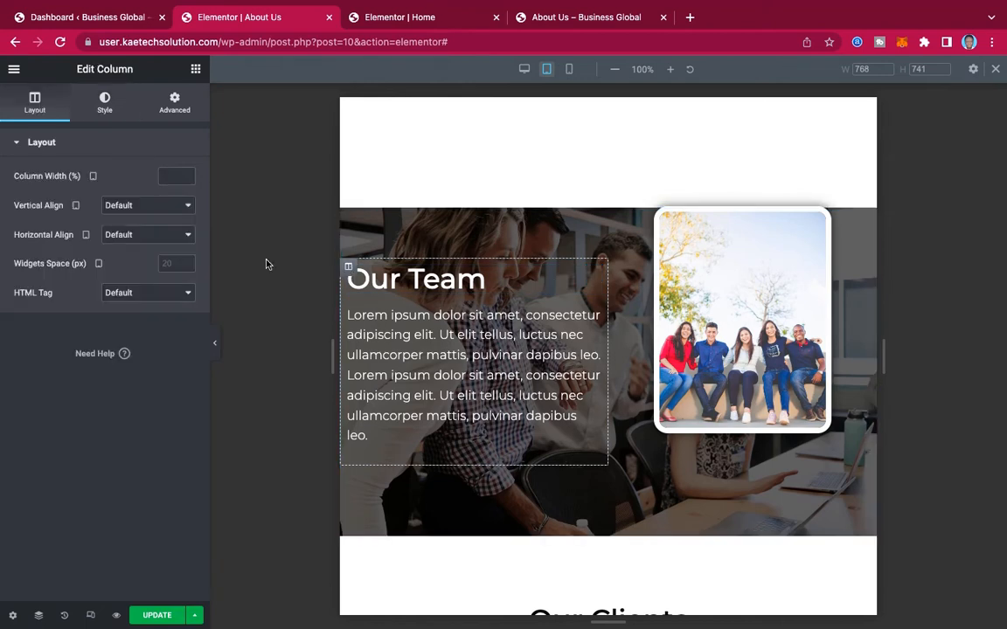
pyautogui.click(174, 104)
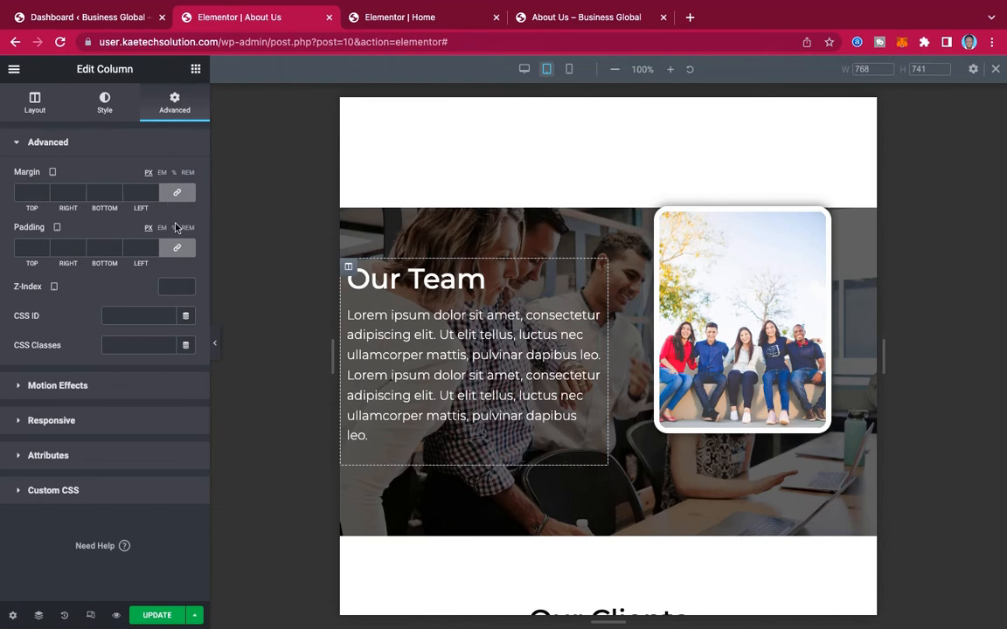
pyautogui.click(184, 193)
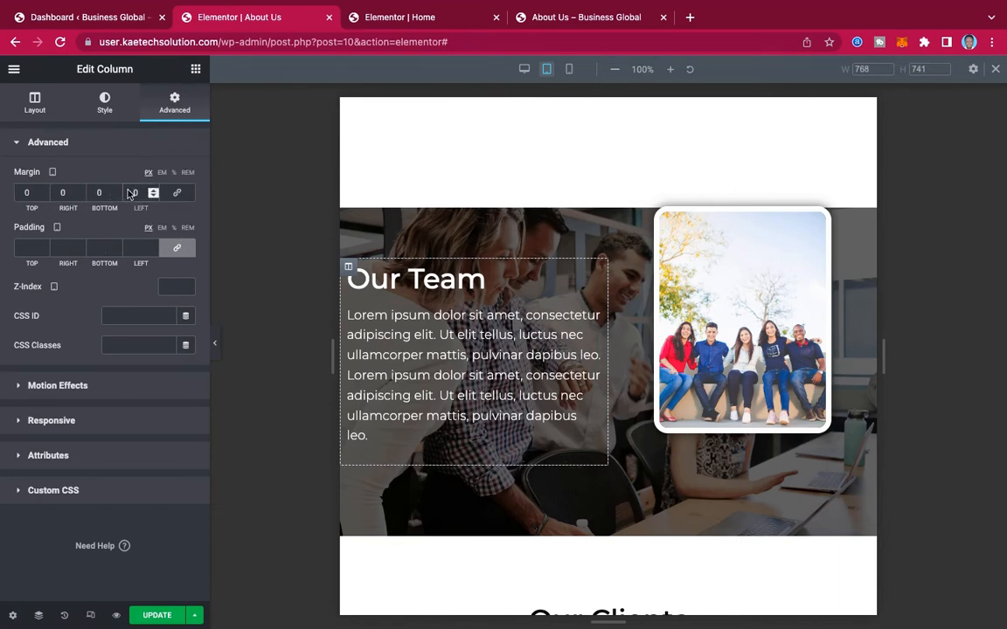
pyautogui.write('2')
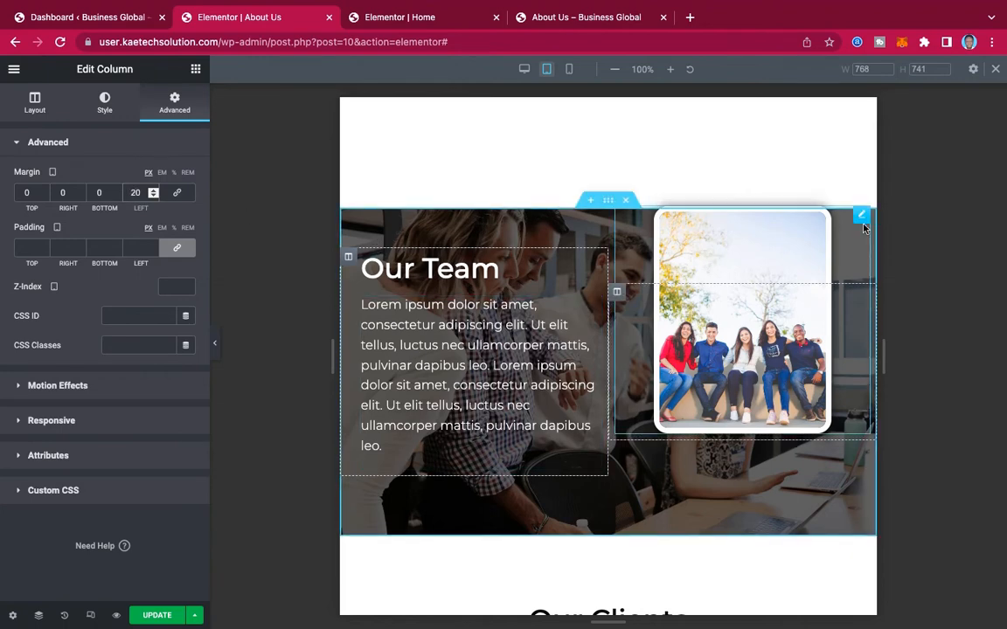
# Set the tablet padding of the "Our Team" section to 0 on all four sides.
pyautogui.click(862, 218)
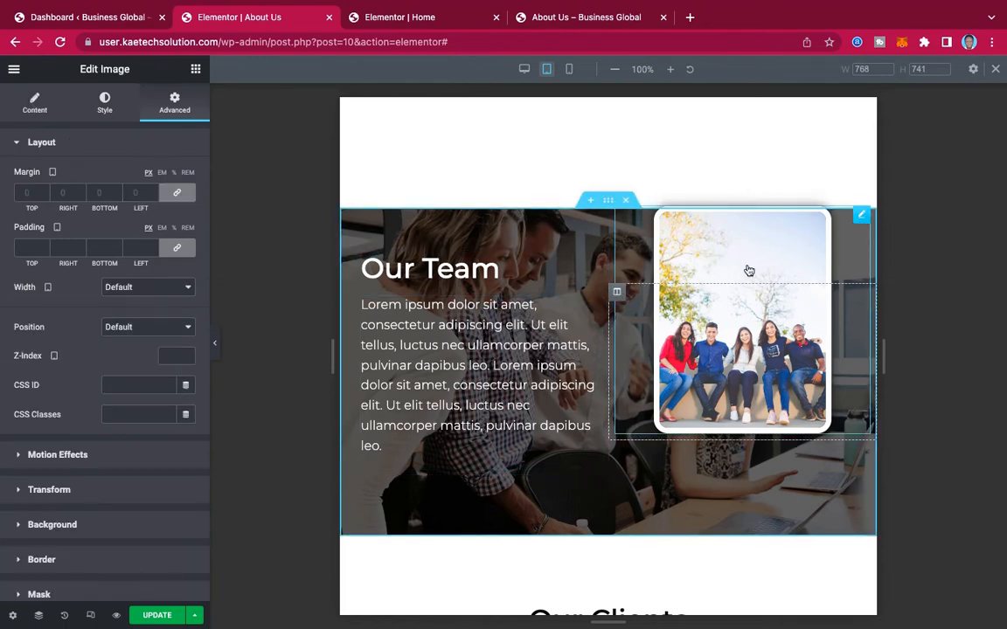
pyautogui.click(617, 292)
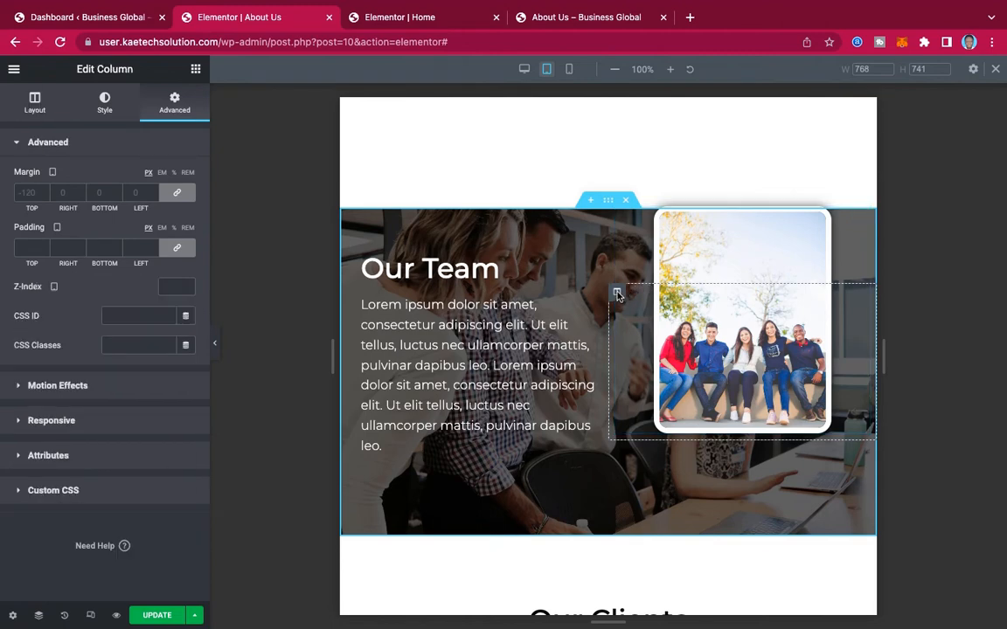
pyautogui.click(608, 202)
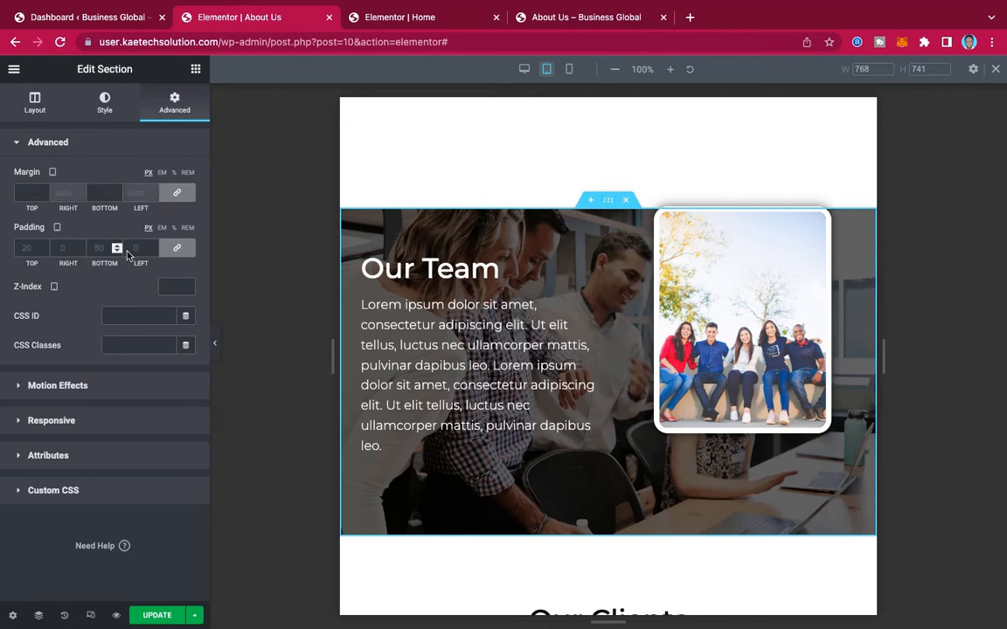
pyautogui.click(178, 249)
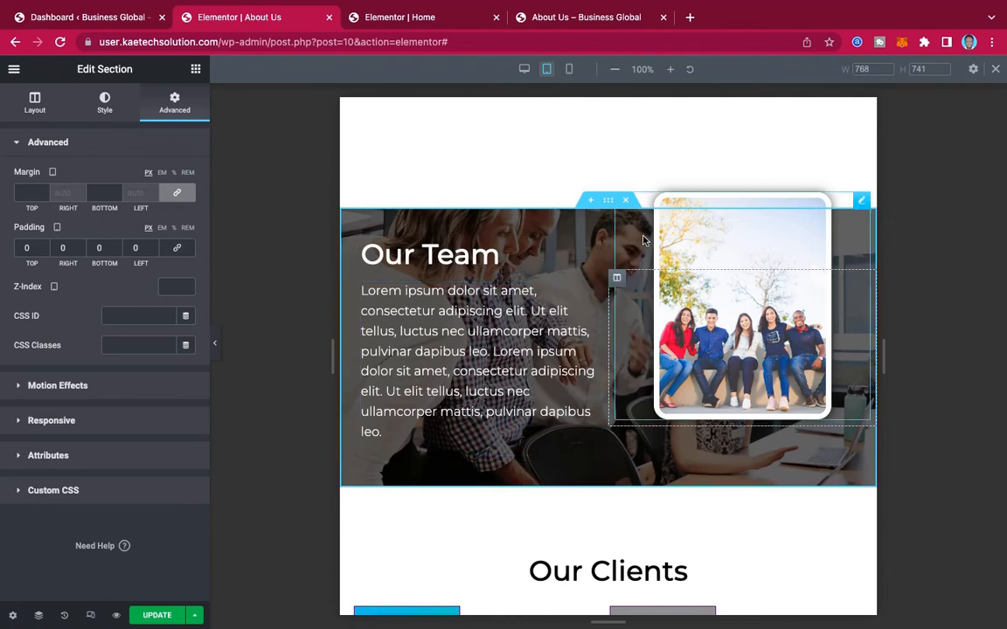
# Set the tablet top margin of the "Our Team" image column to -180 px, with 0 on the other sides.
pyautogui.click(616, 278)
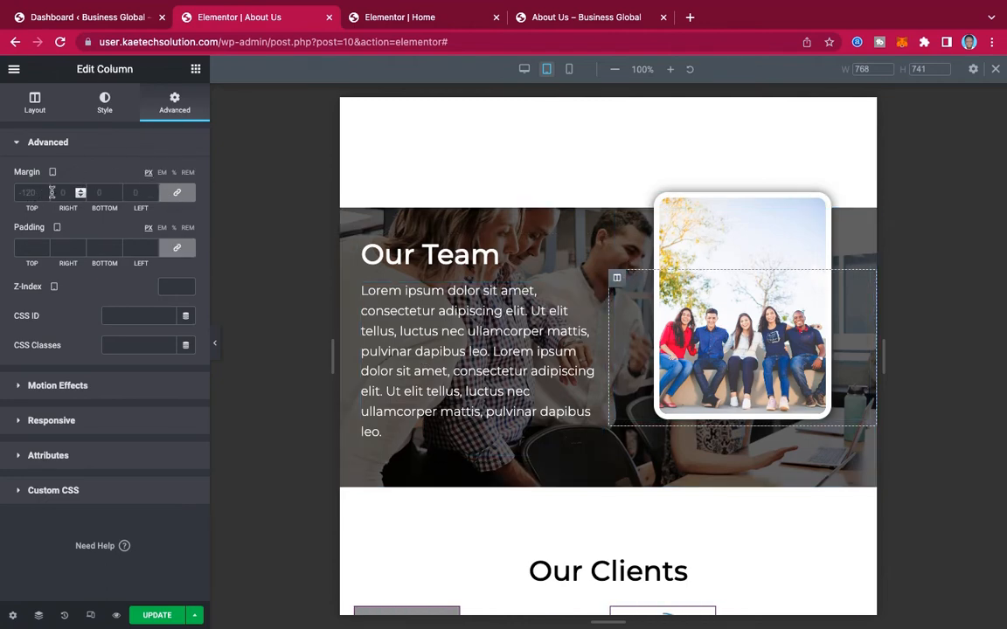
pyautogui.click(177, 192)
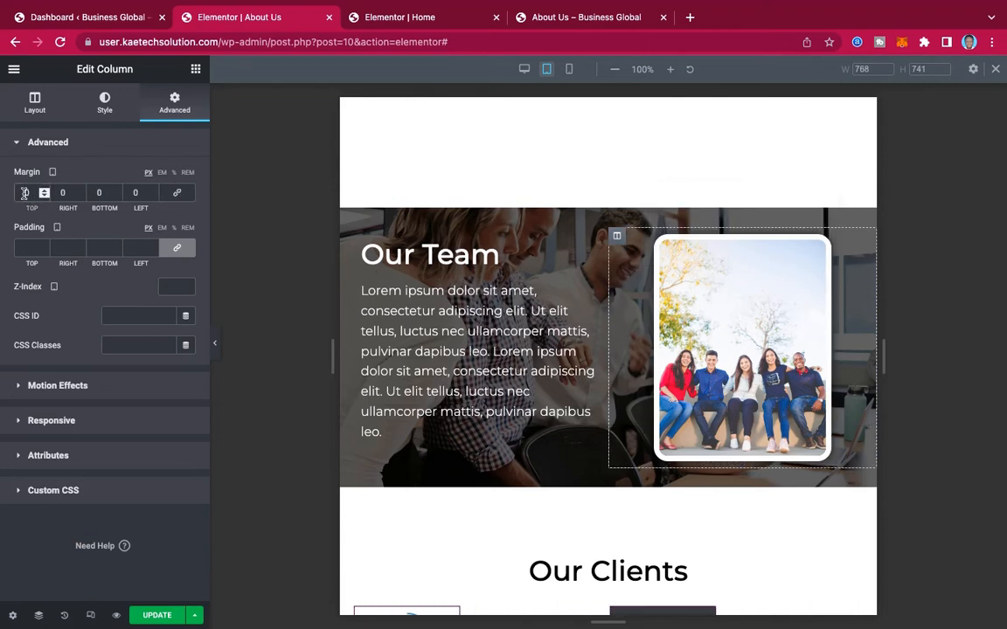
pyautogui.write('-80')
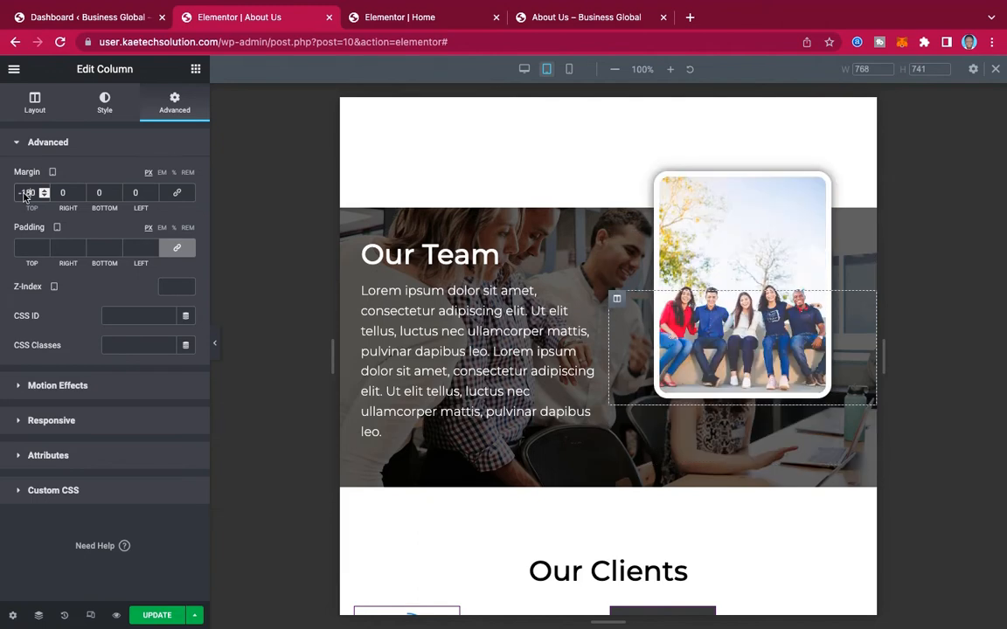
# Review the page's sections in the tablet view and switch the responsive preview to mobile.
pyautogui.scroll(-1, 708, 324)
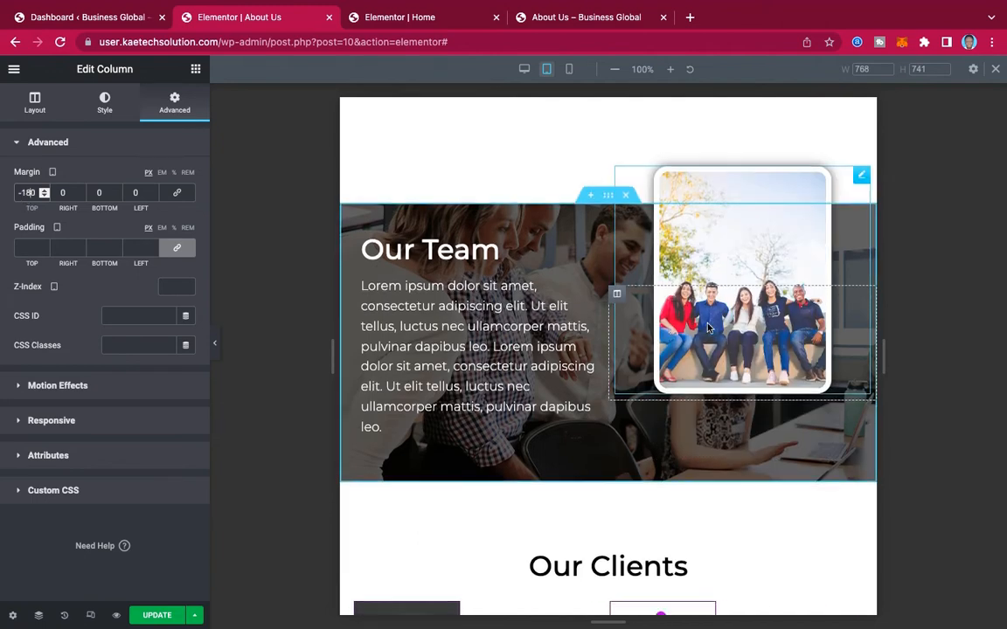
pyautogui.scroll(-6, 708, 328)
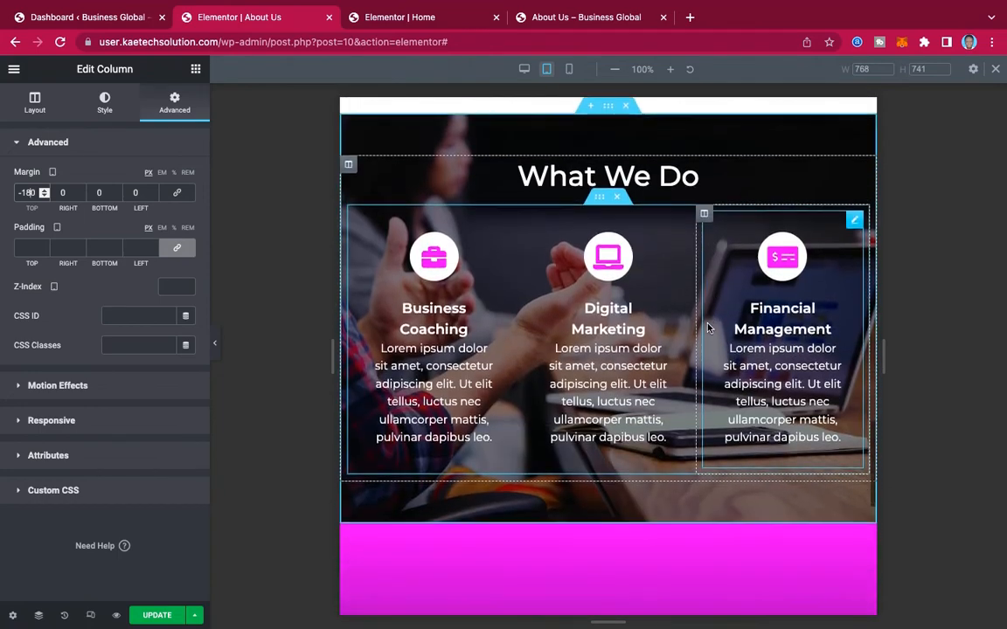
pyautogui.scroll(4, 708, 328)
pyautogui.scroll(-5, 708, 328)
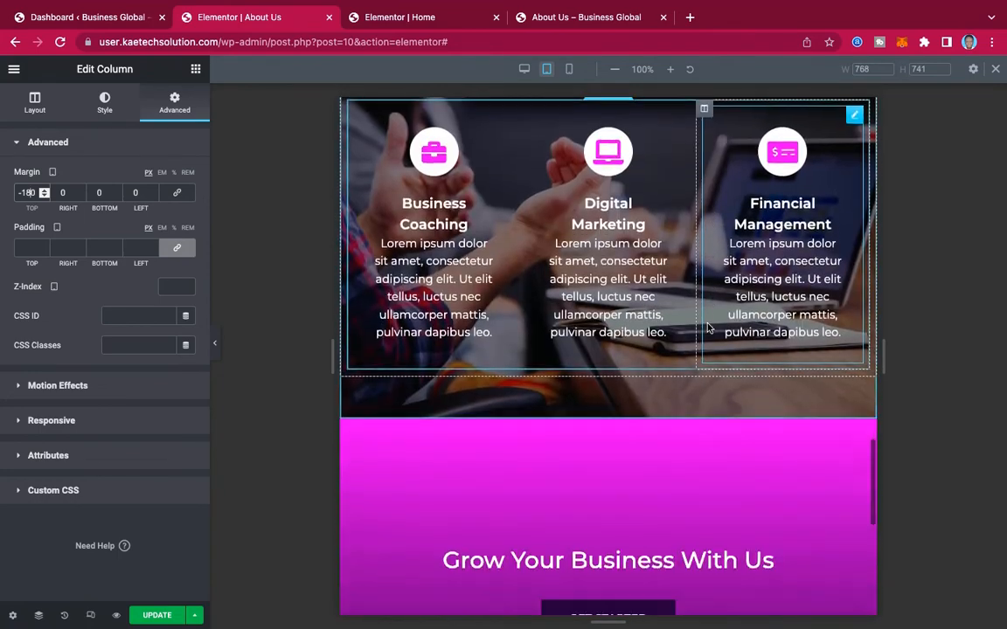
pyautogui.scroll(-3, 708, 327)
pyautogui.scroll(20, 708, 328)
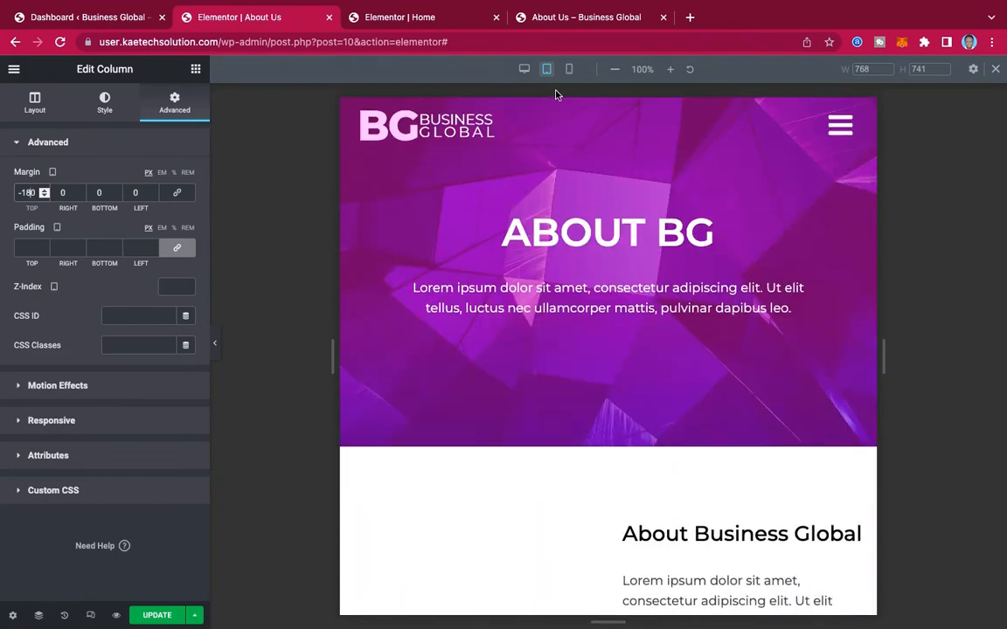
pyautogui.click(569, 70)
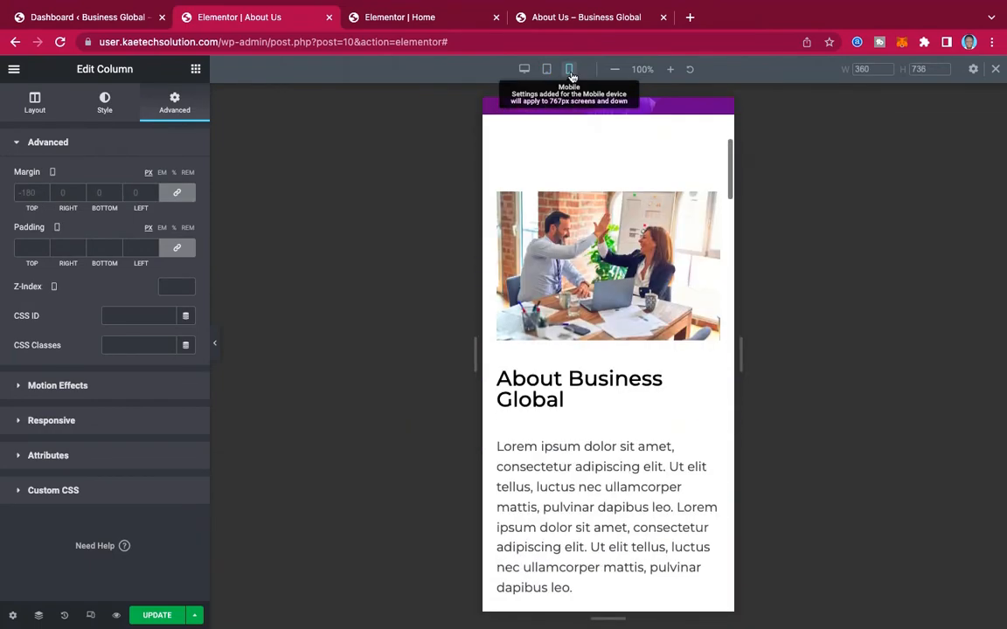
pyautogui.scroll(-5, 618, 180)
pyautogui.scroll(10, 618, 180)
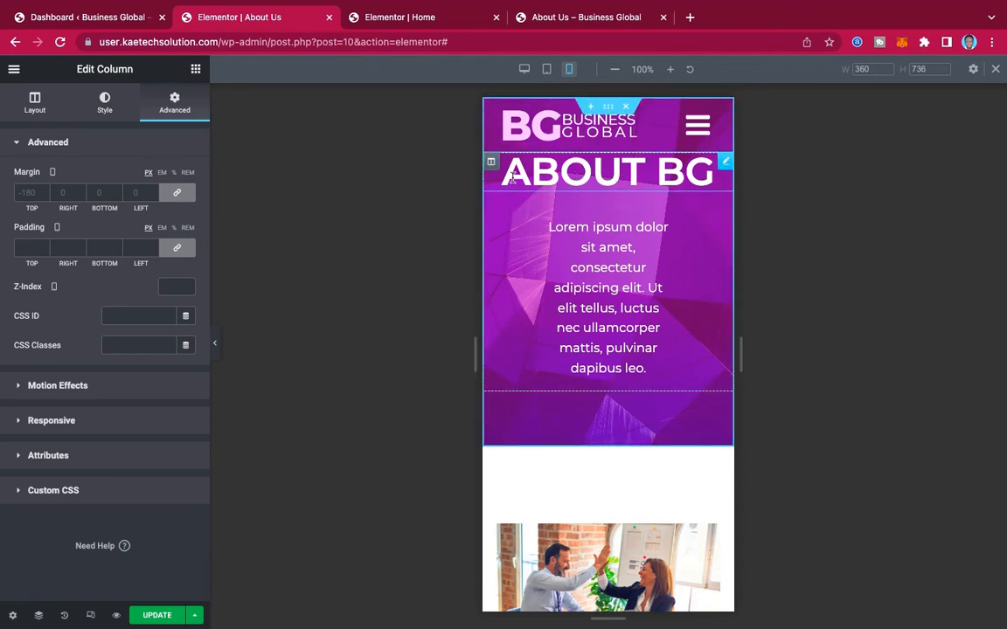
# Reduce the mobile font size of the "ABOUT BG" heading to roughly half.
pyautogui.click(713, 167)
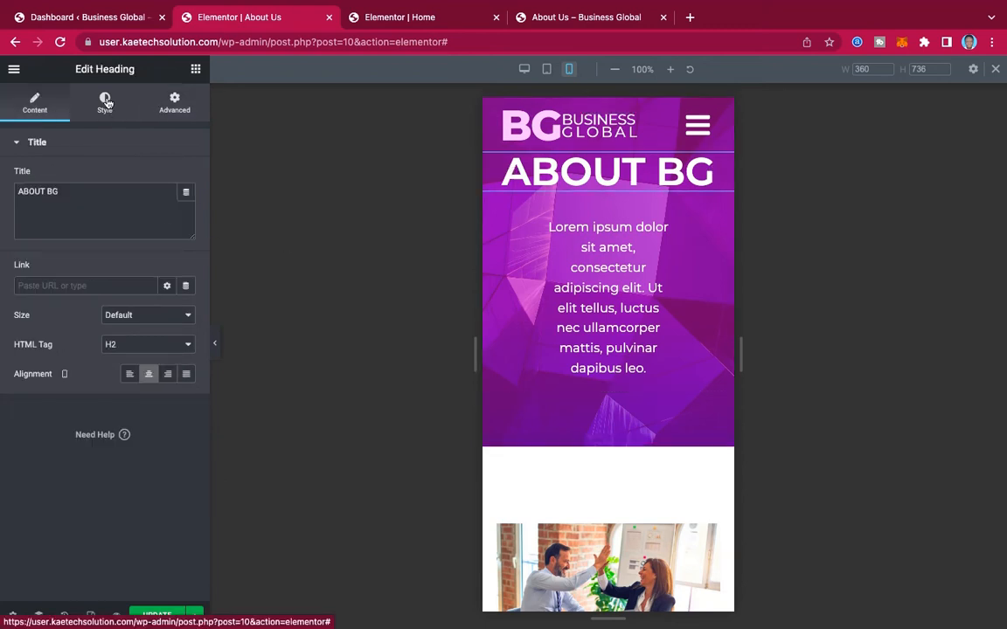
pyautogui.click(105, 103)
pyautogui.click(186, 206)
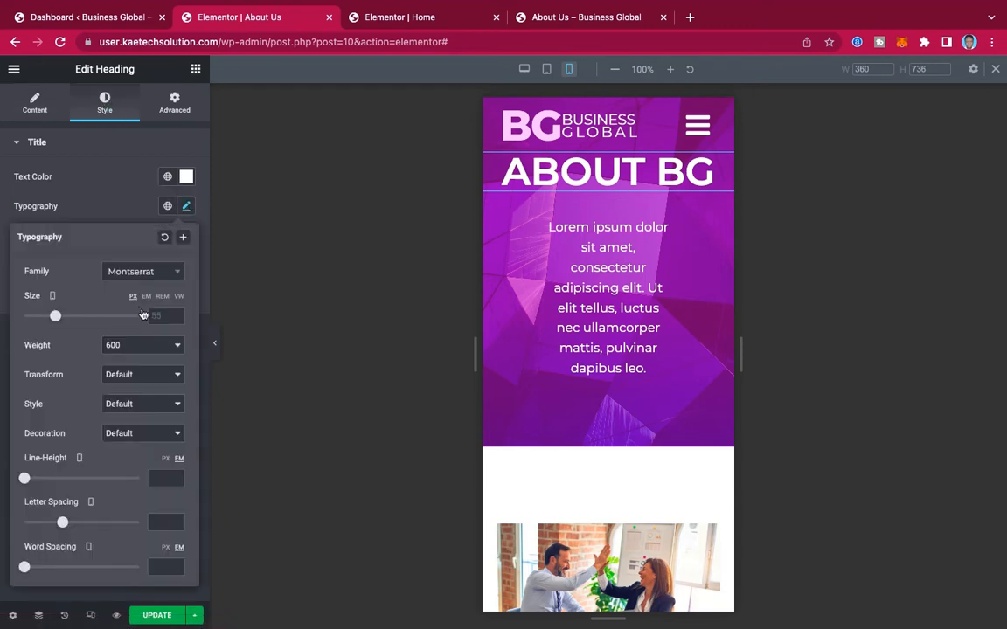
pyautogui.moveTo(55, 319); pyautogui.dragTo(39, 317)
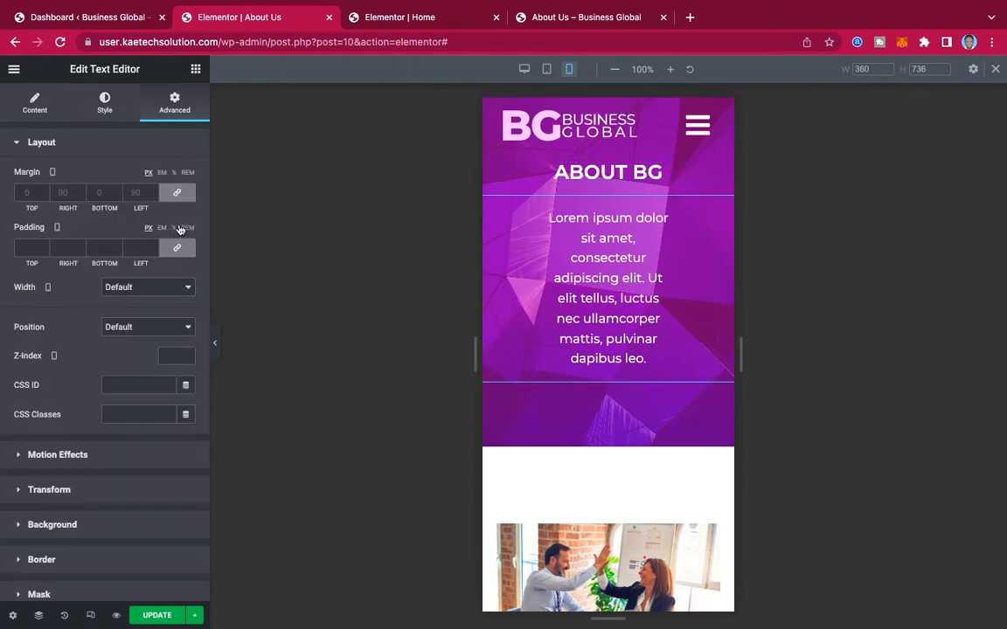
# Set the mobile font size of the paragraph under "ABOUT BG" to 15 px and its margins to 0 on all sides.
pyautogui.click(106, 103)
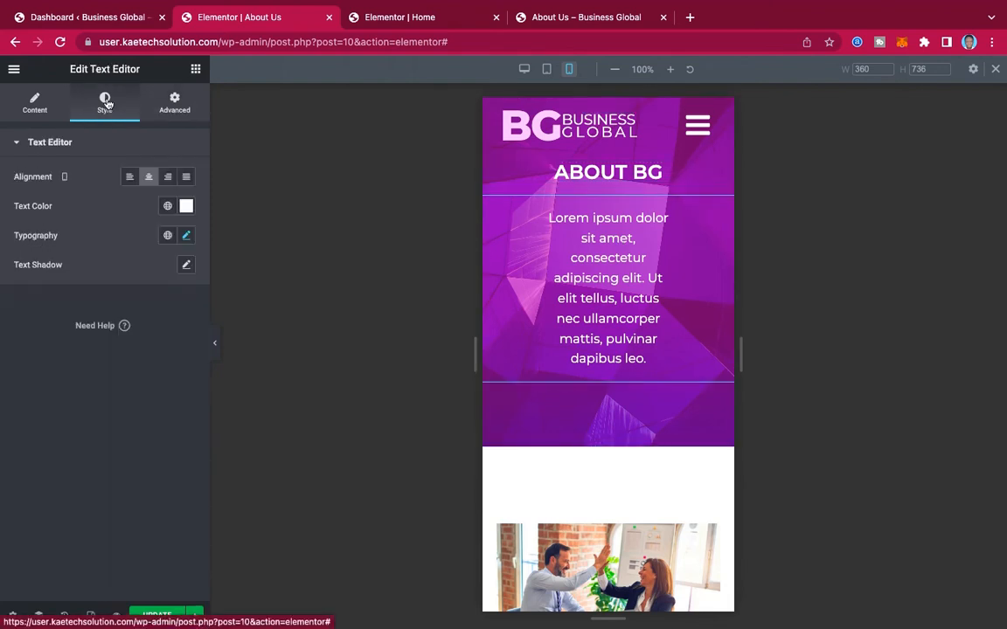
pyautogui.click(186, 236)
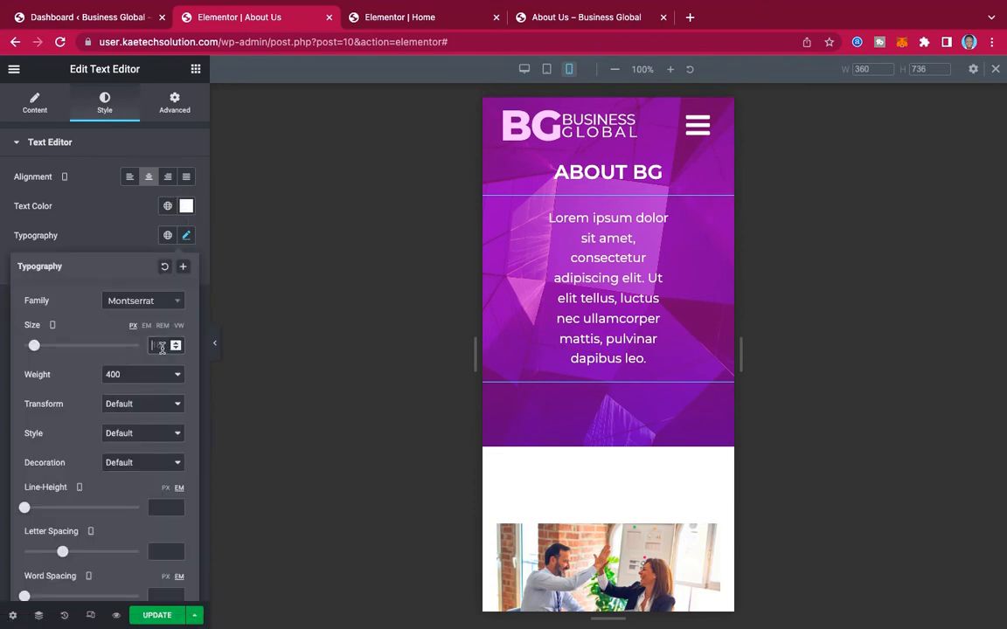
pyautogui.click(160, 346)
pyautogui.write('15')
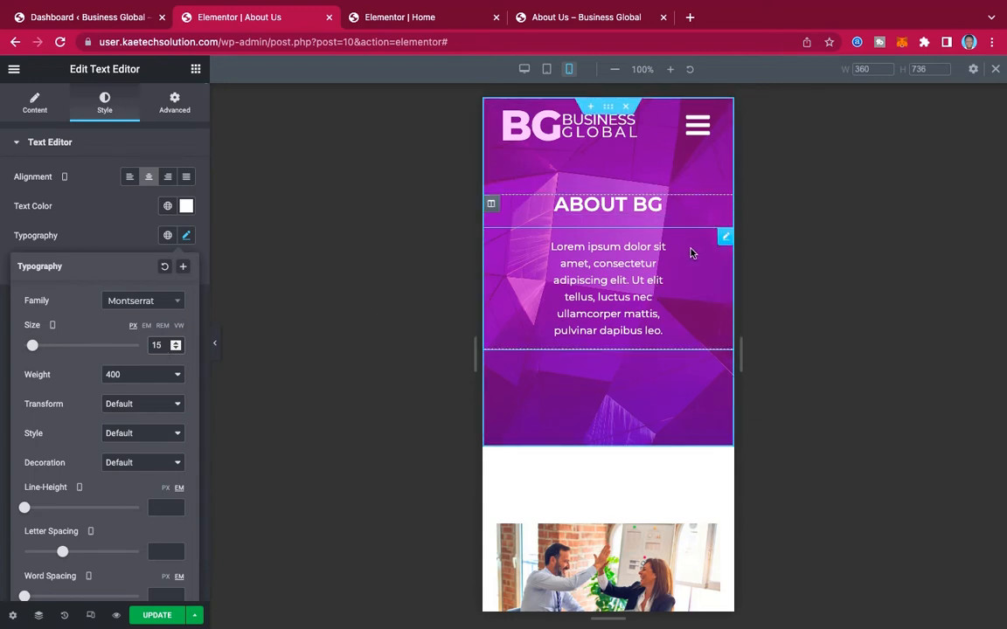
pyautogui.click(726, 240)
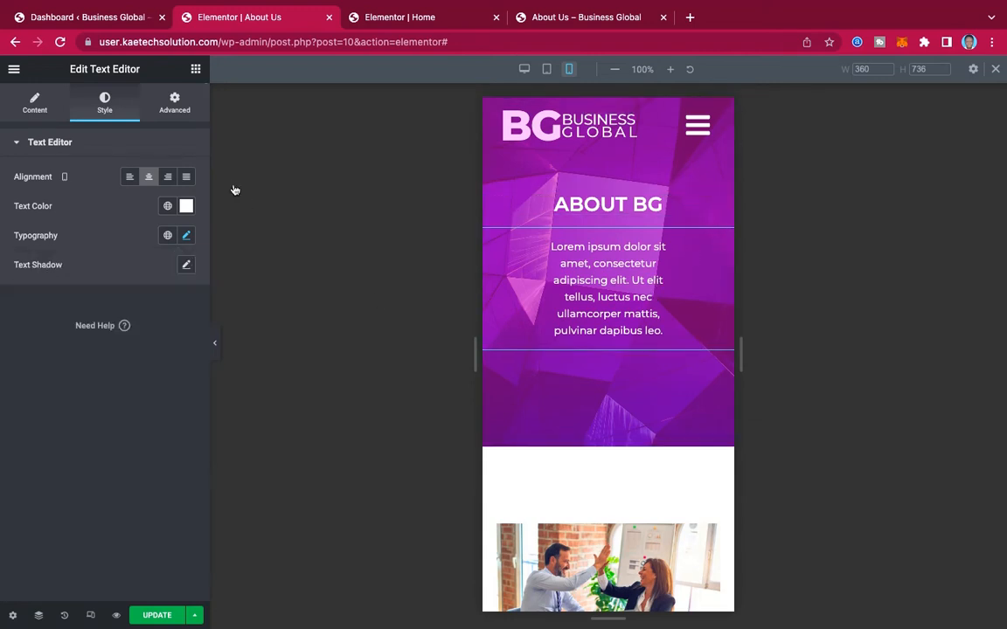
pyautogui.click(173, 104)
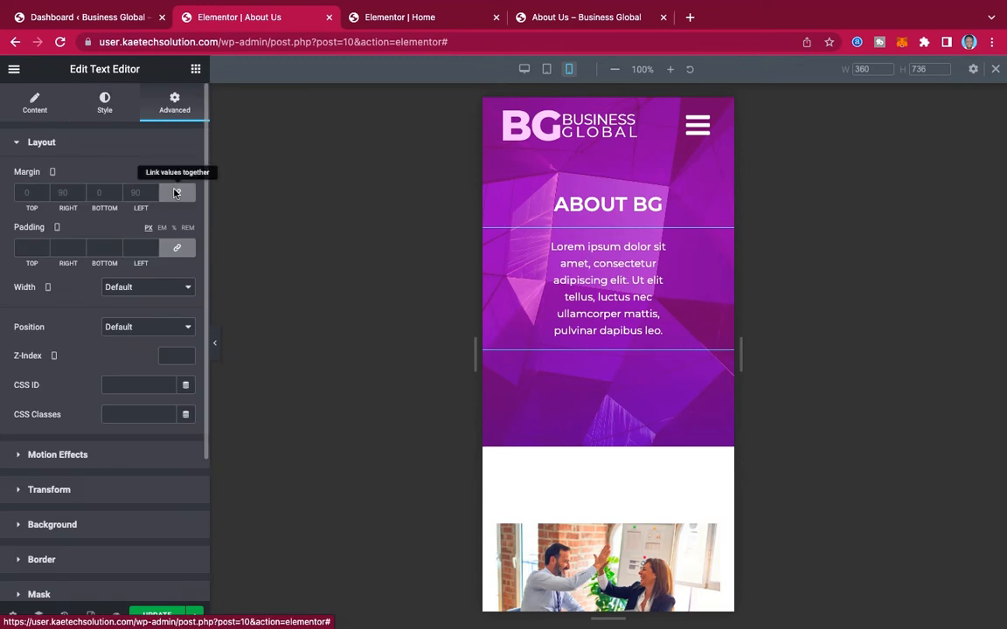
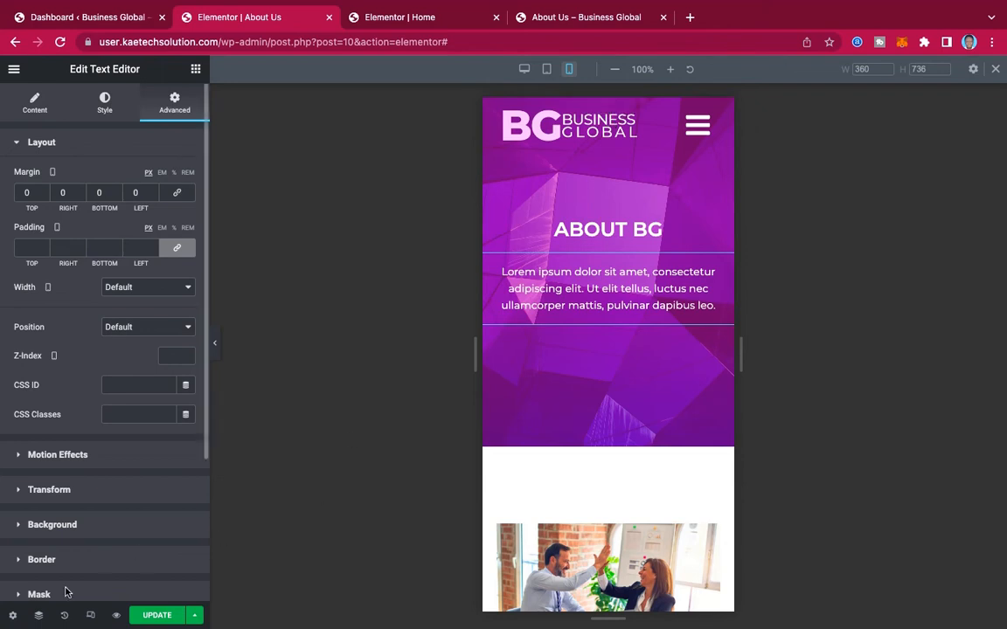
# Select the "ABOUT BG" hero section in the Navigator and set its mobile minimum height to 366 px.
pyautogui.click(39, 617)
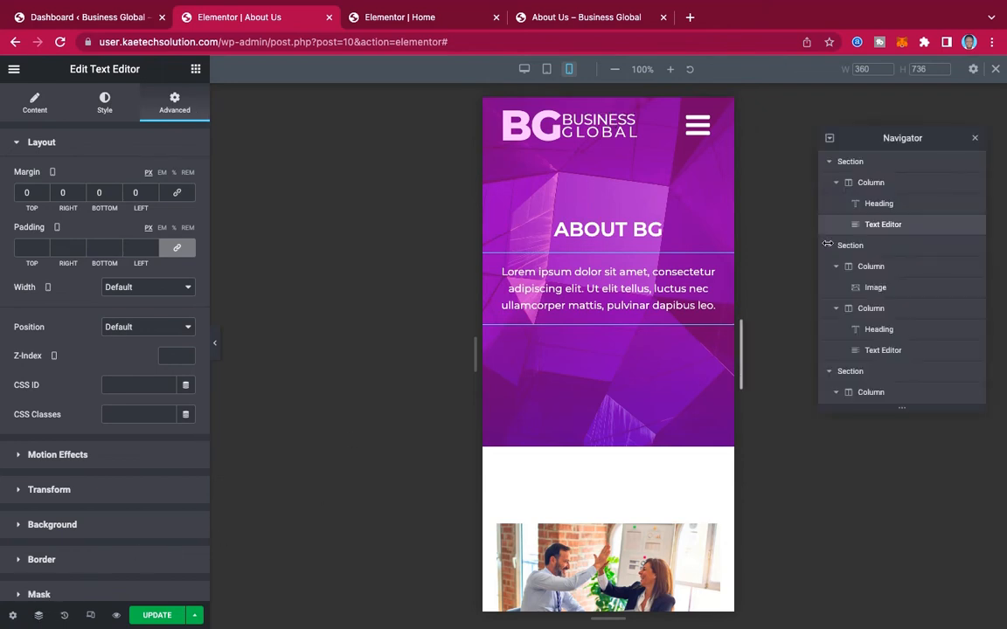
pyautogui.click(872, 163)
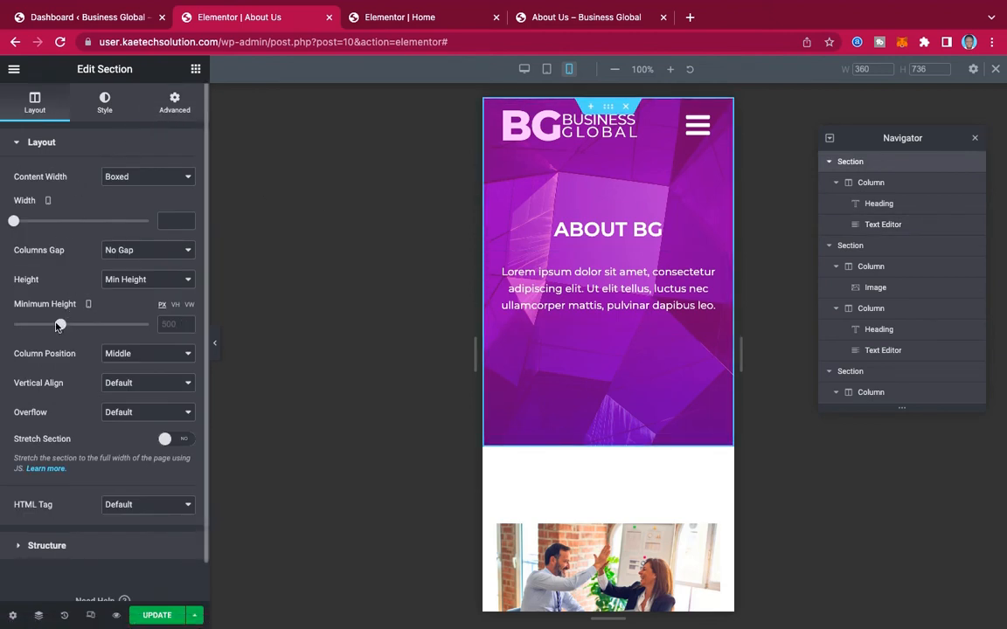
pyautogui.moveTo(59, 325); pyautogui.dragTo(47, 324)
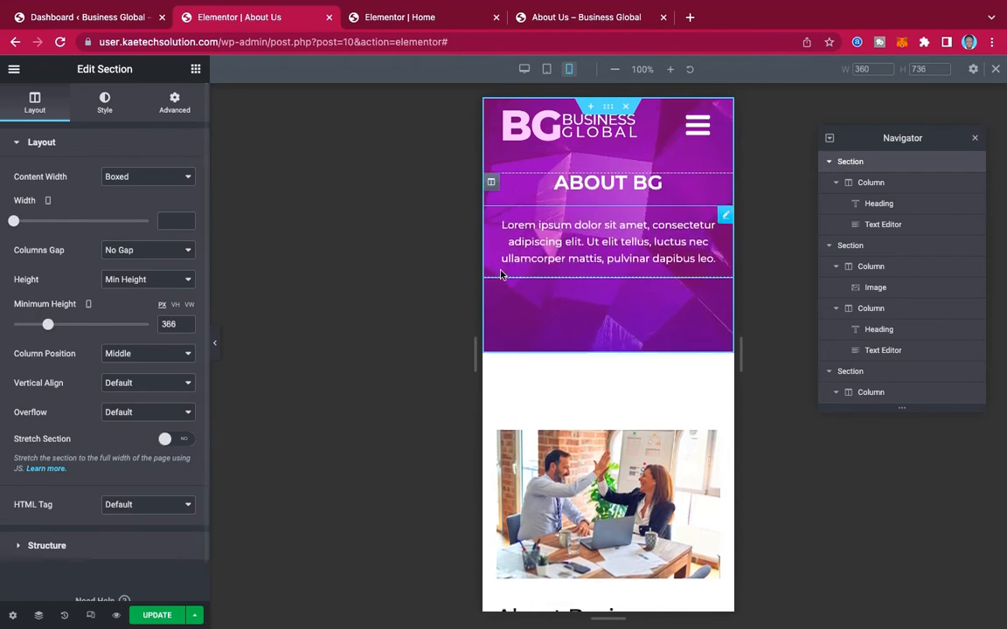
# Set the mobile font size of the "About Business Global" heading to 23 px.
pyautogui.scroll(-5, 612, 258)
pyautogui.scroll(1, 681, 278)
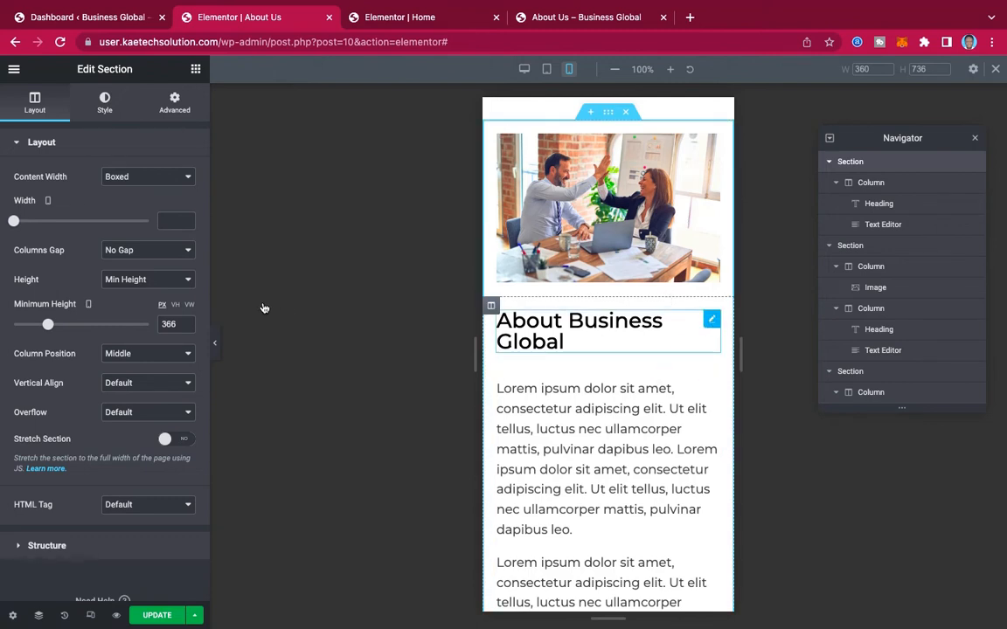
pyautogui.click(188, 206)
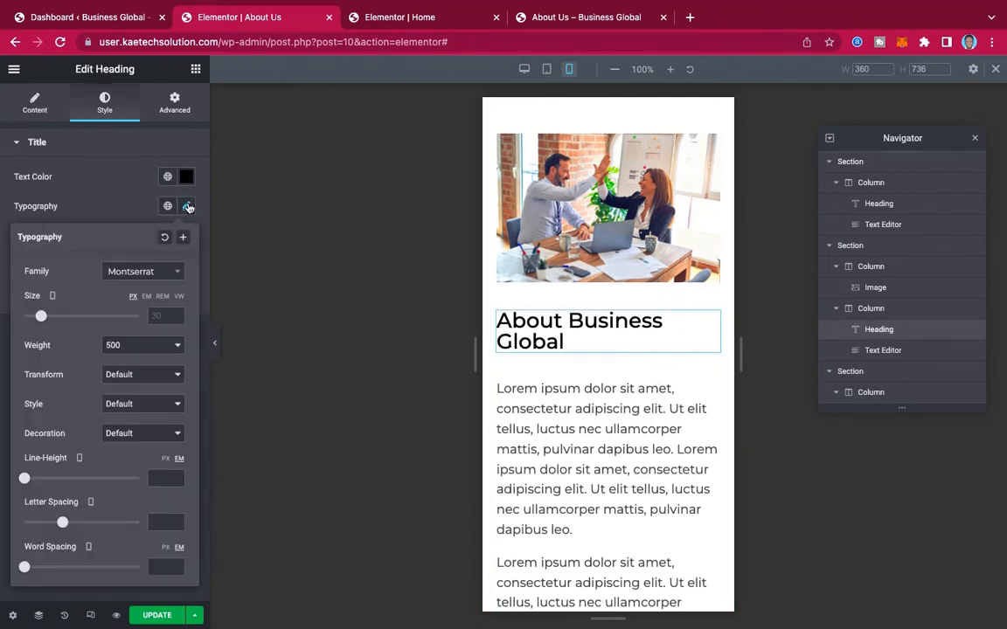
pyautogui.moveTo(41, 316); pyautogui.dragTo(38, 316)
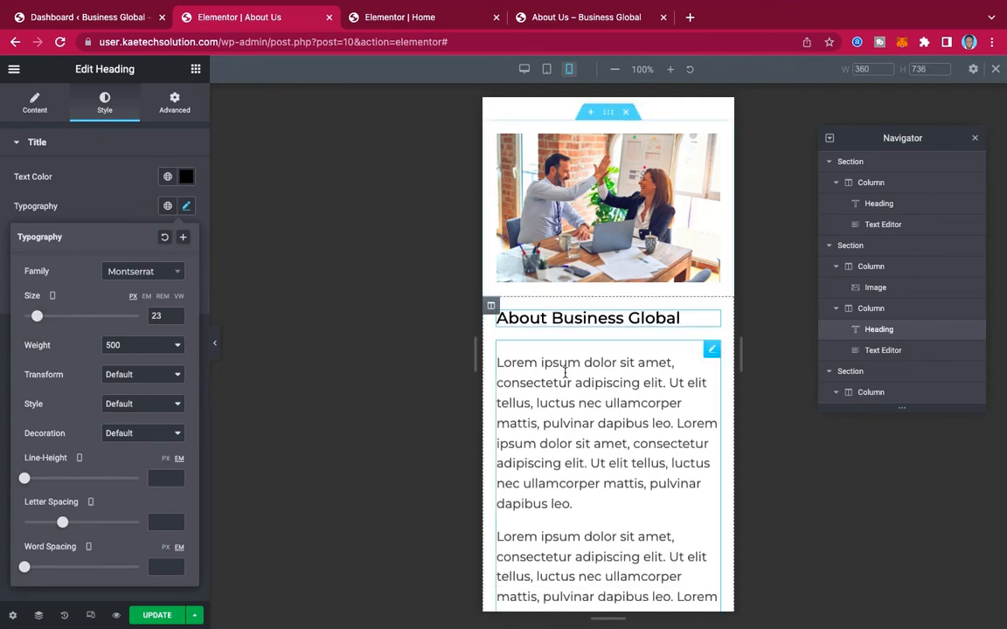
# Set the mobile margins of the "Our Team" image column to 0 on all sides.
pyautogui.scroll(-5, 613, 306)
pyautogui.scroll(-11, 613, 306)
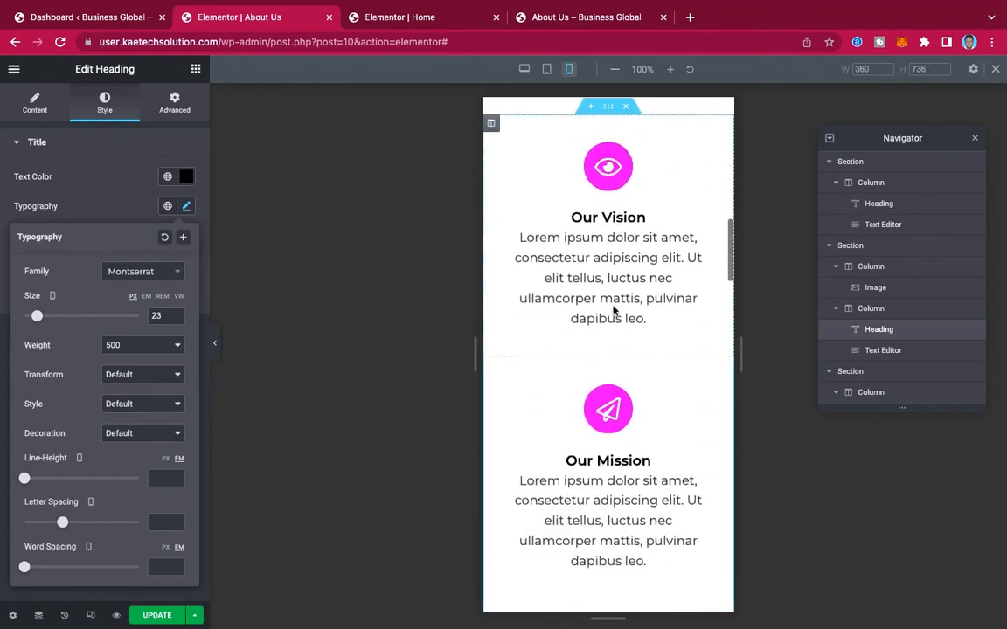
pyautogui.scroll(-1, 615, 308)
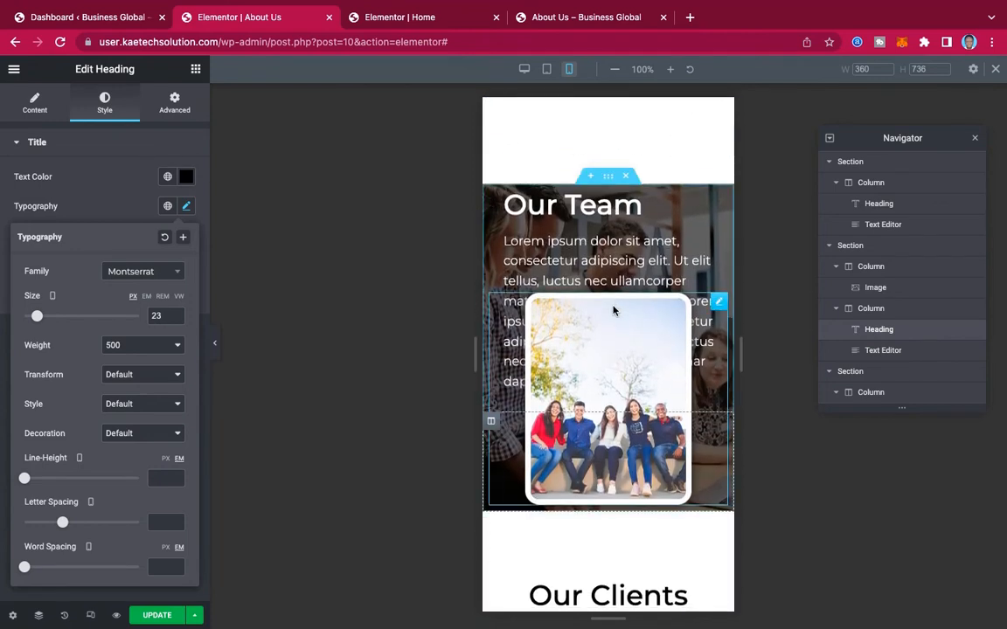
pyautogui.scroll(-2, 666, 332)
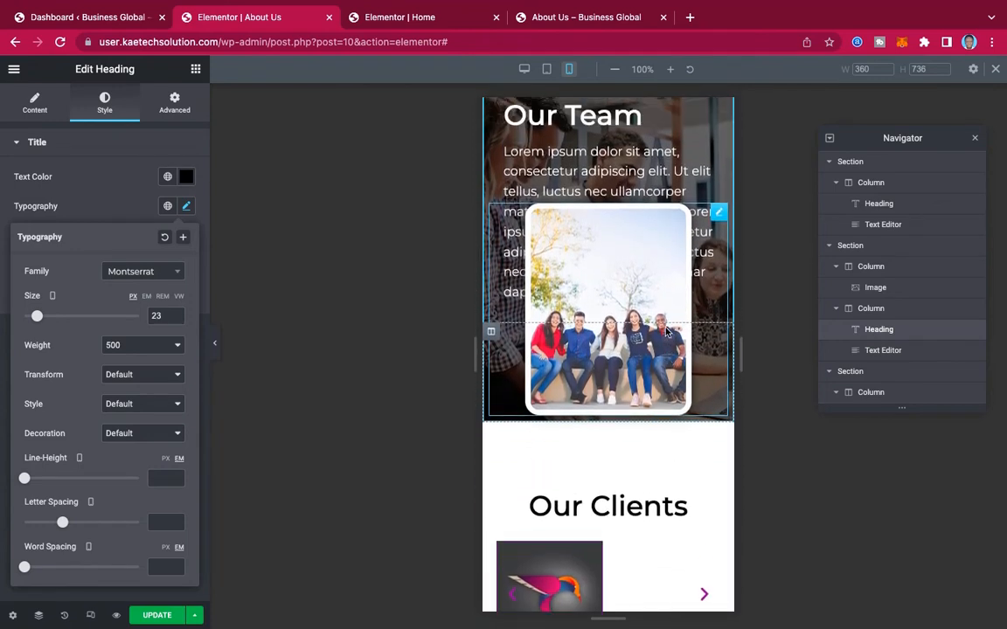
pyautogui.click(492, 334)
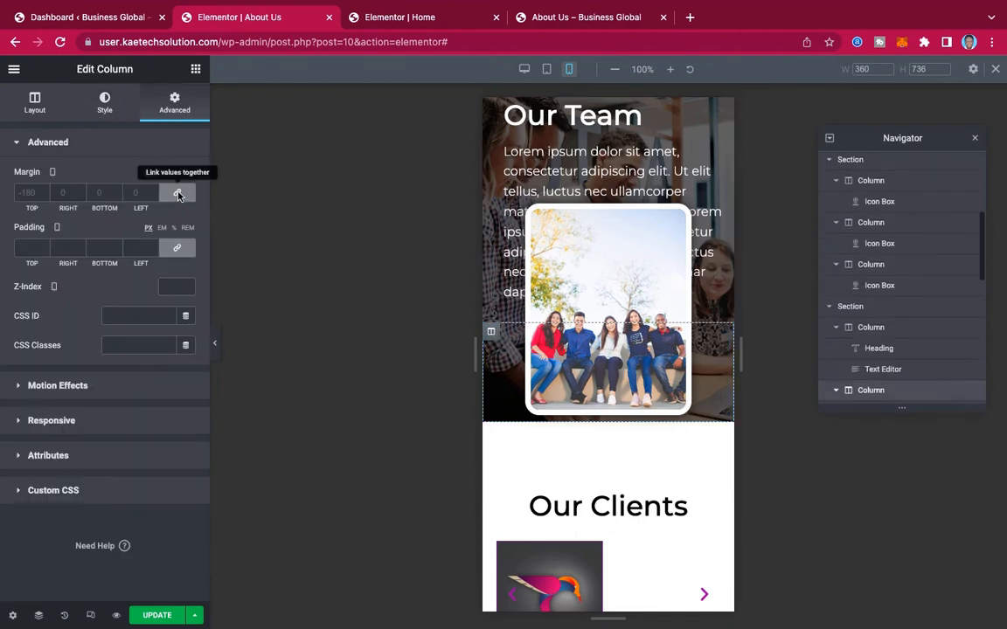
pyautogui.click(178, 194)
pyautogui.scroll(3, 677, 223)
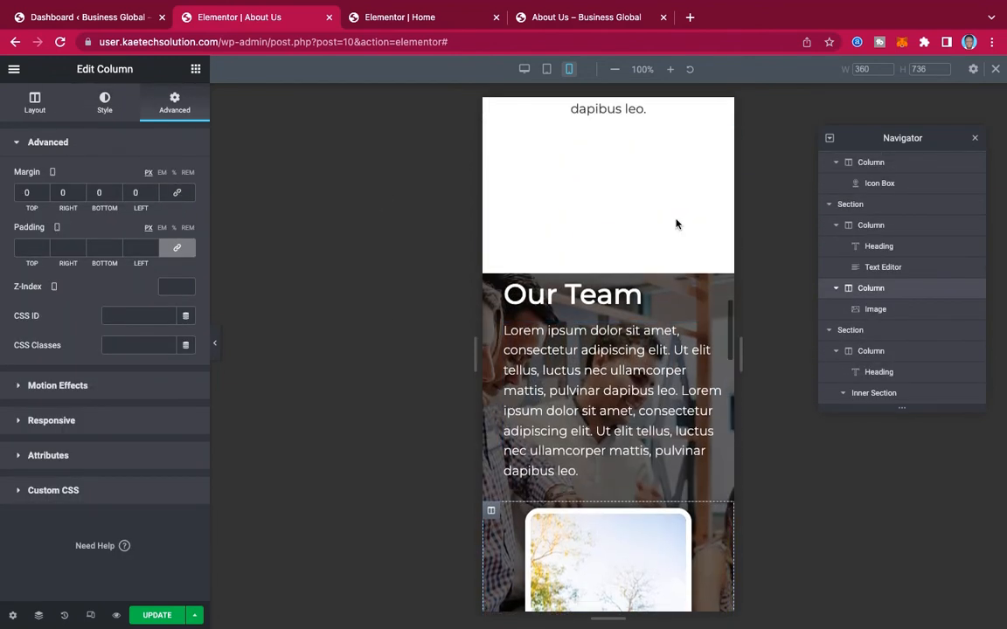
# Set the mobile width of the group photo in the "Our Team" section to 90%.
pyautogui.scroll(-1, 675, 224)
pyautogui.scroll(-2, 676, 224)
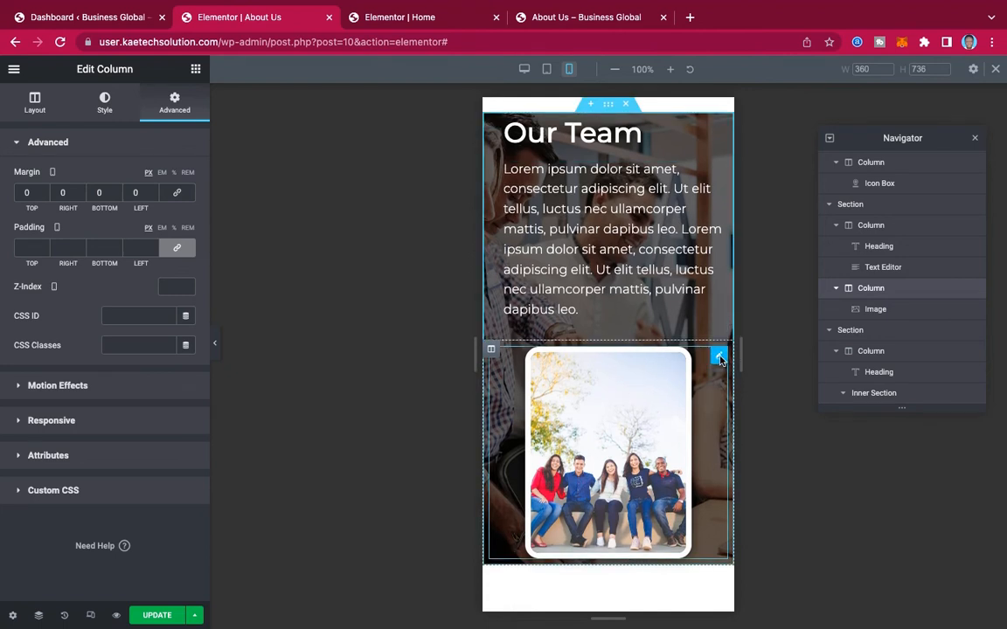
pyautogui.click(719, 357)
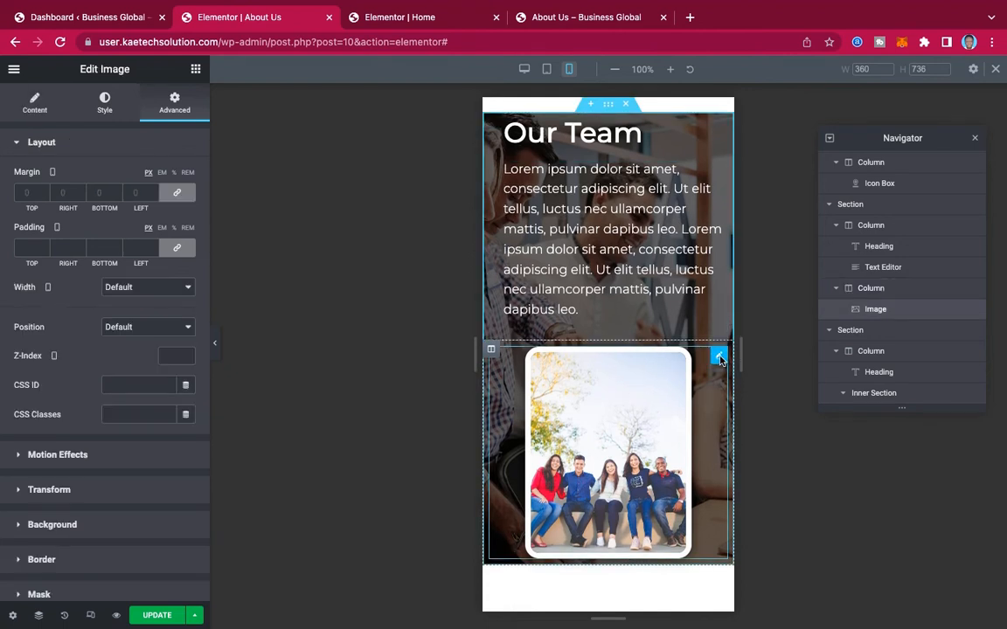
pyautogui.click(105, 105)
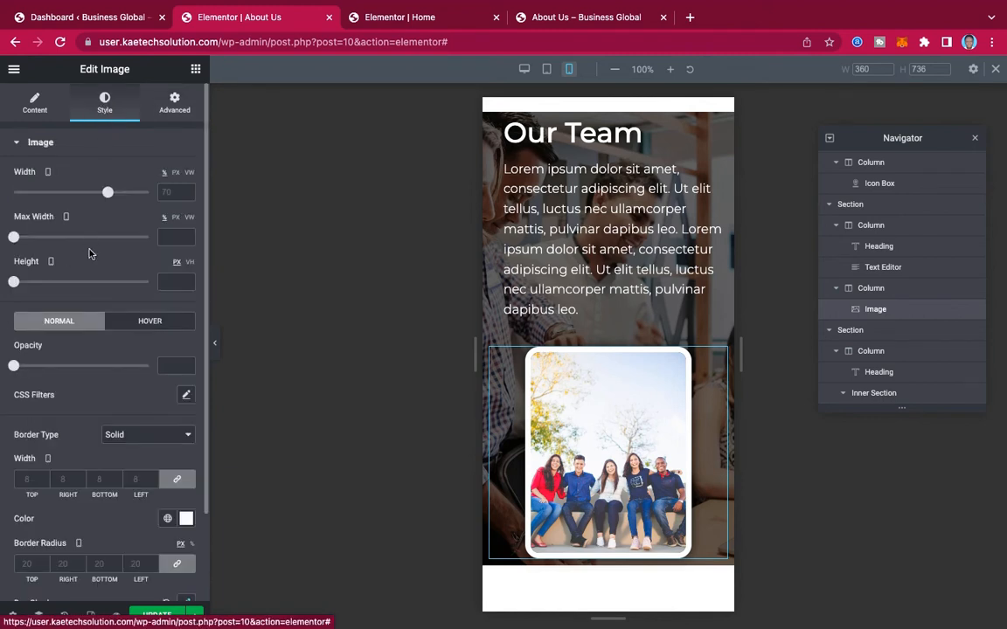
pyautogui.moveTo(108, 192); pyautogui.dragTo(135, 193)
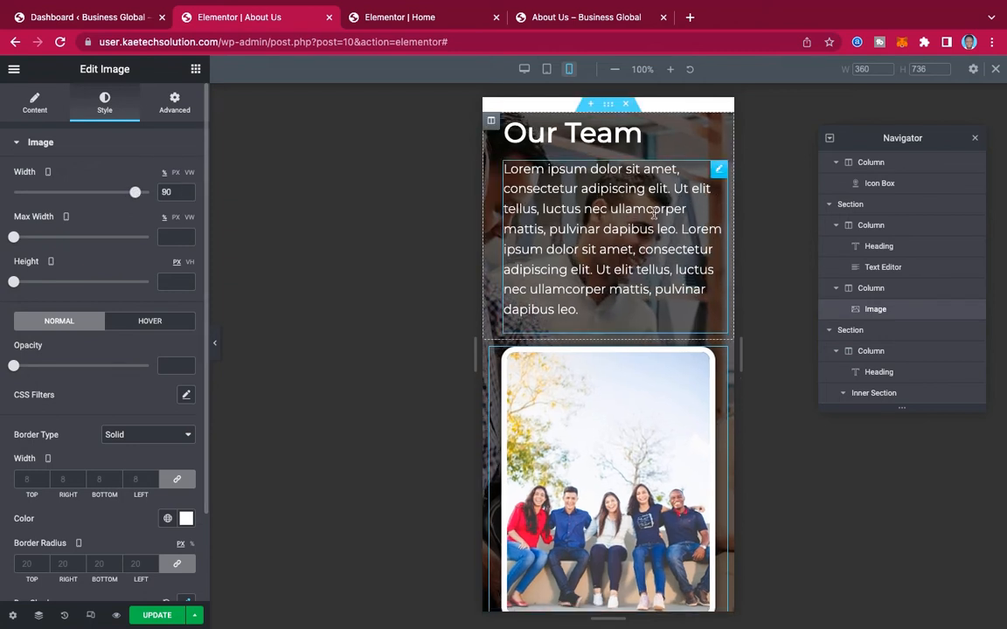
# Give the "Our Team" section a mobile padding of 40 px at the top and bottom and 0 on the sides.
pyautogui.scroll(3, 630, 227)
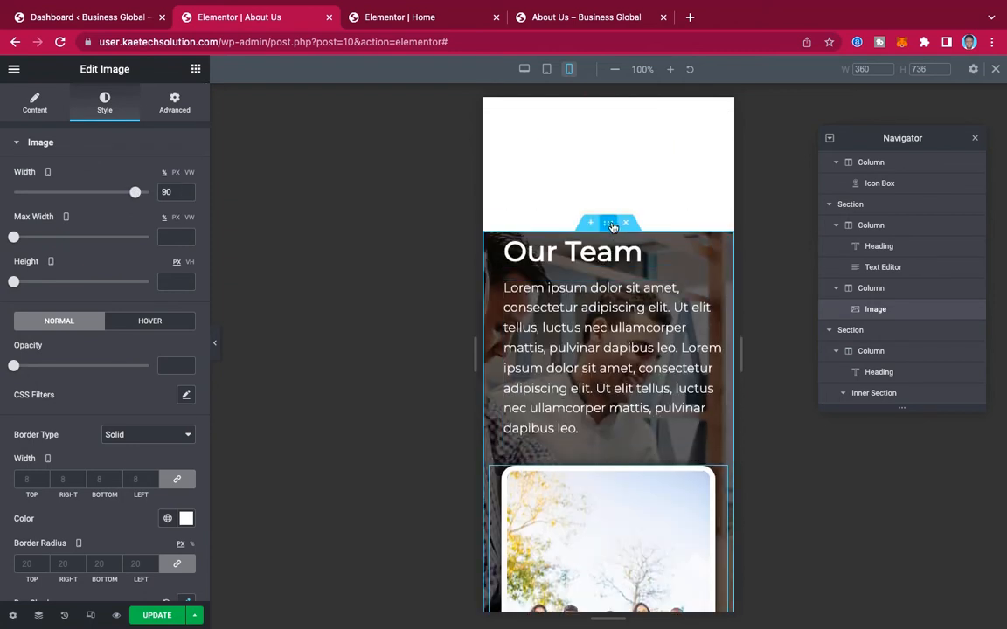
pyautogui.click(610, 225)
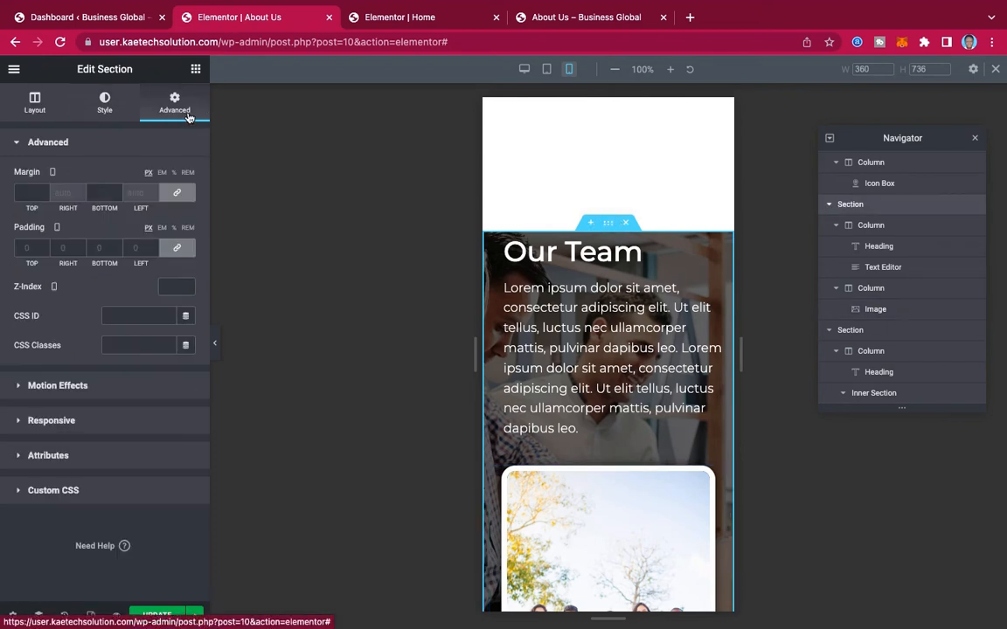
pyautogui.click(175, 249)
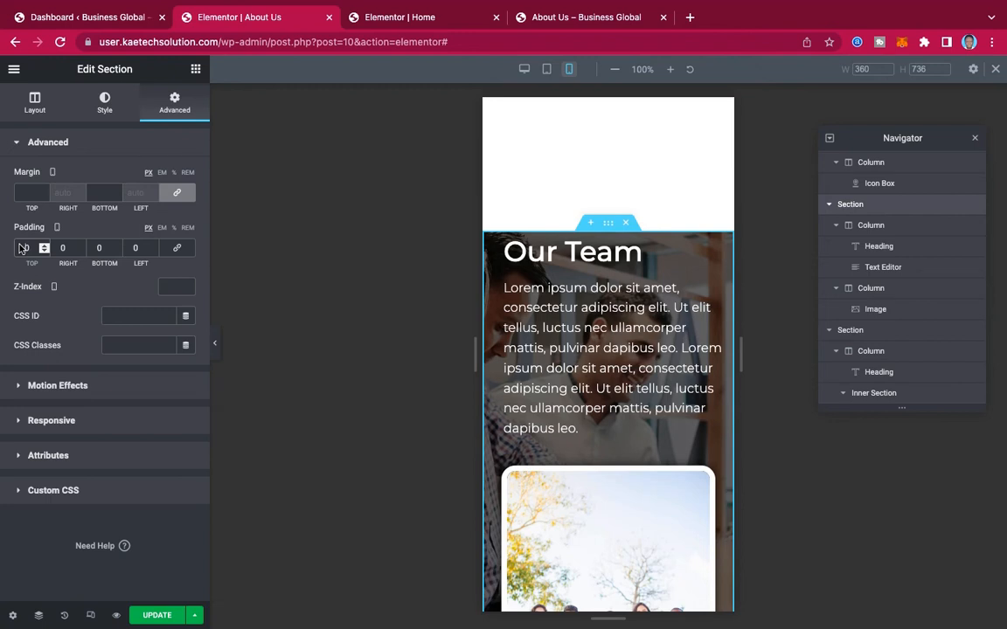
pyautogui.write('40')
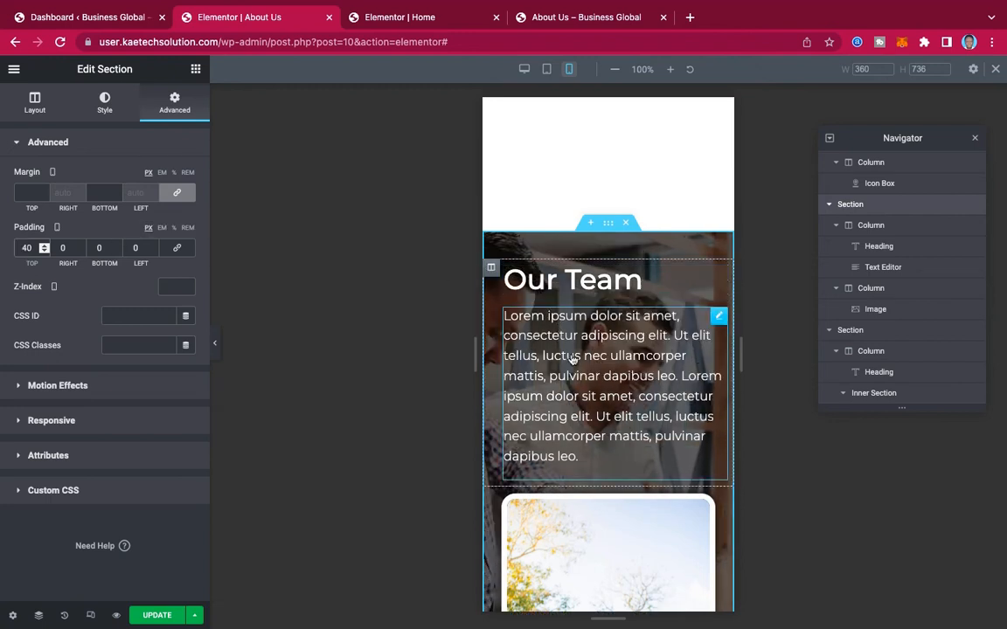
pyautogui.scroll(-3, 571, 354)
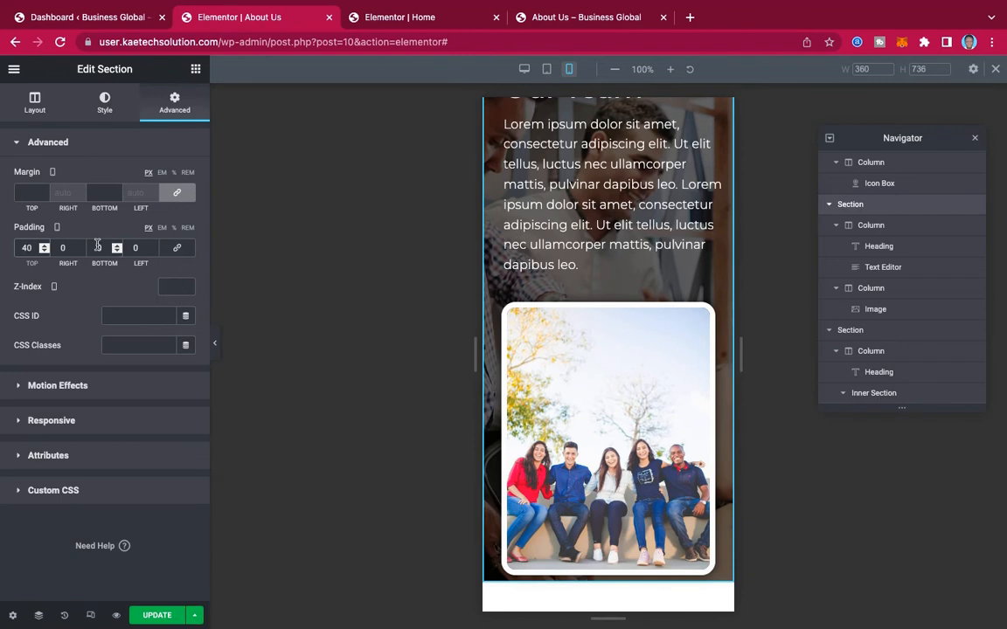
pyautogui.click(96, 247)
pyautogui.write('40')
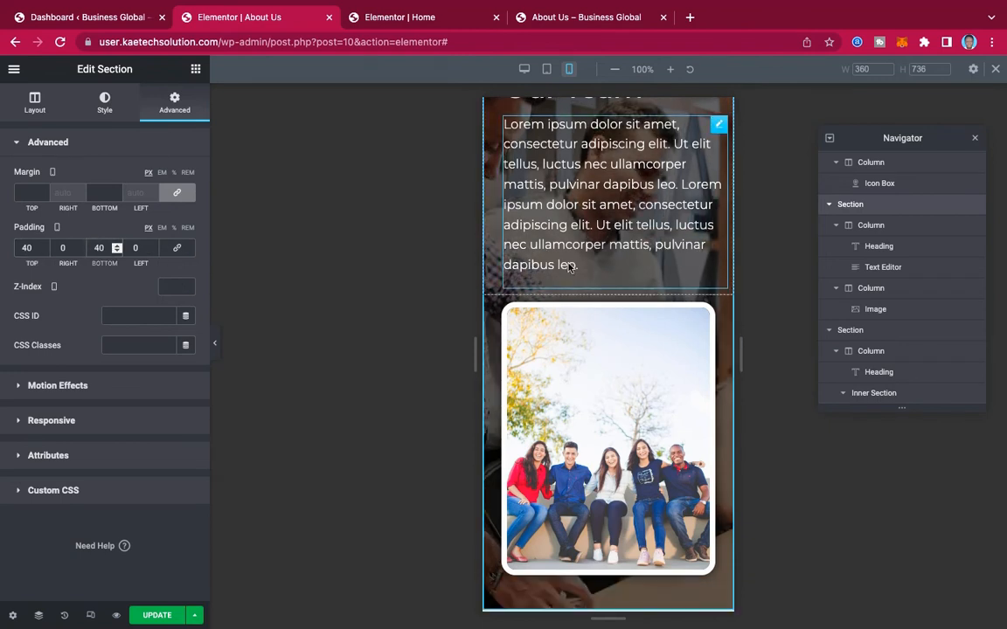
# Set the "Our Clients" image carousel to show 2 slides and scroll 2 slides at a time on mobile.
pyautogui.scroll(4, 569, 266)
pyautogui.scroll(-1, 569, 266)
pyautogui.scroll(3, 569, 266)
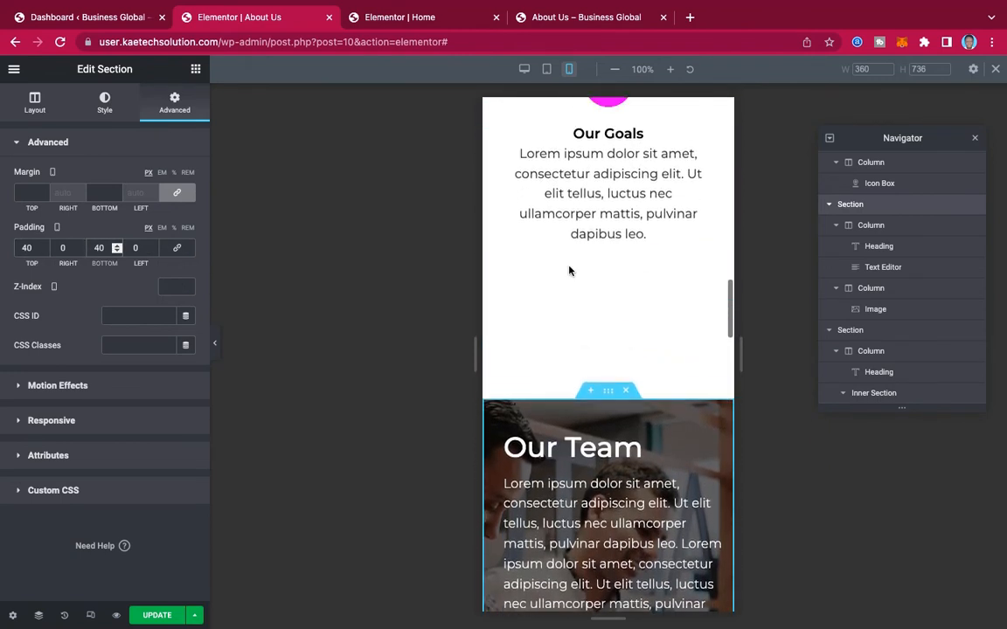
pyautogui.scroll(-5, 569, 266)
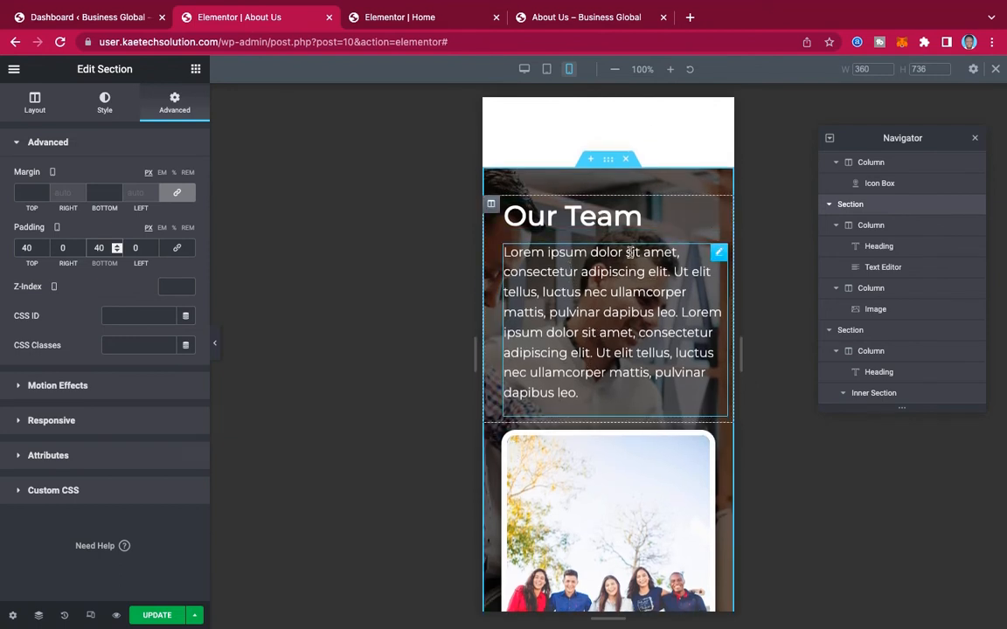
pyautogui.scroll(-1, 629, 251)
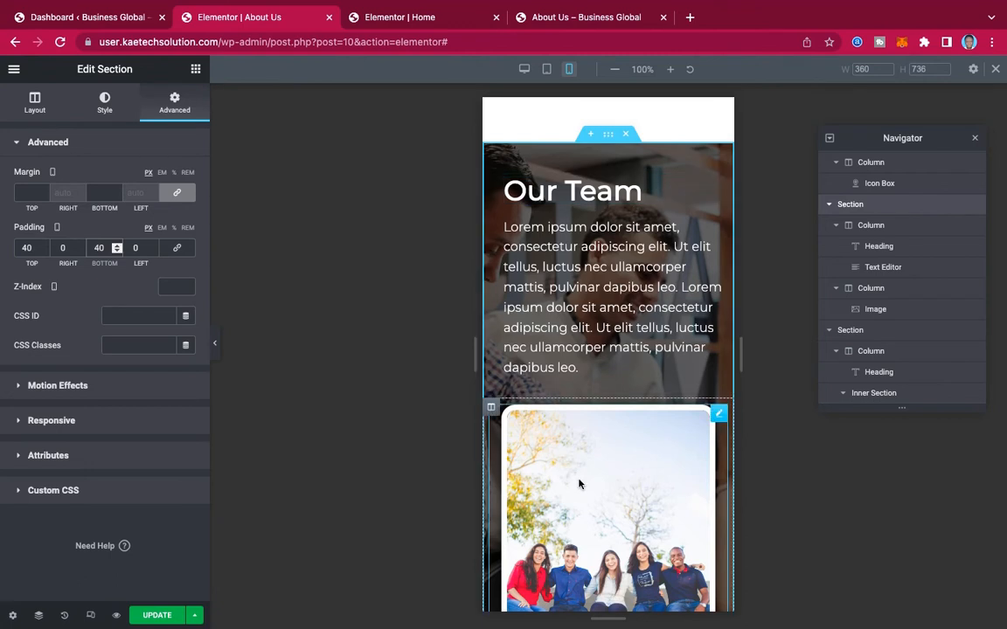
pyautogui.scroll(-8, 613, 403)
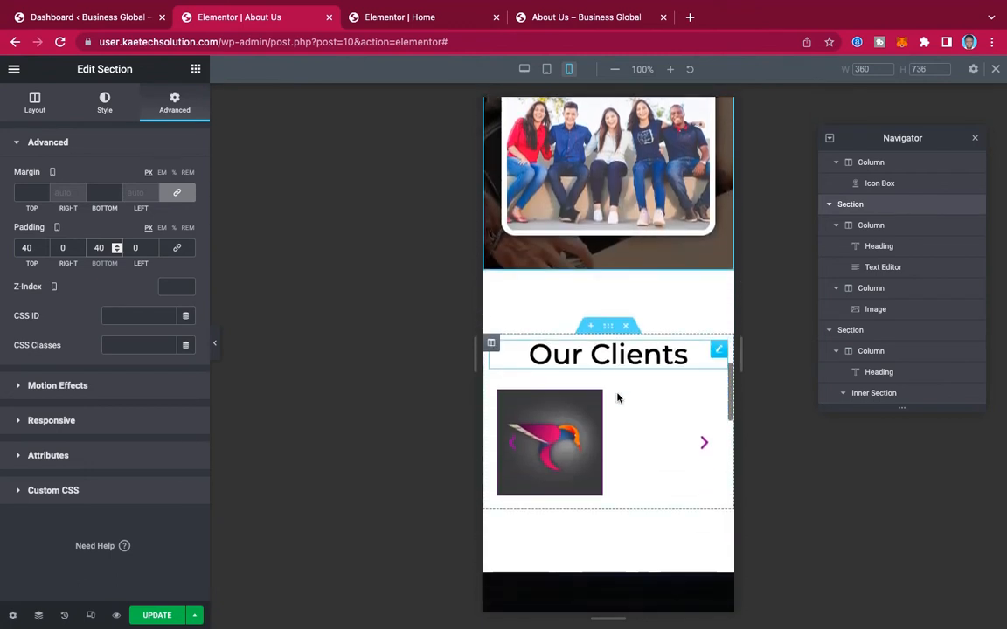
pyautogui.scroll(-1, 617, 395)
pyautogui.scroll(1, 618, 397)
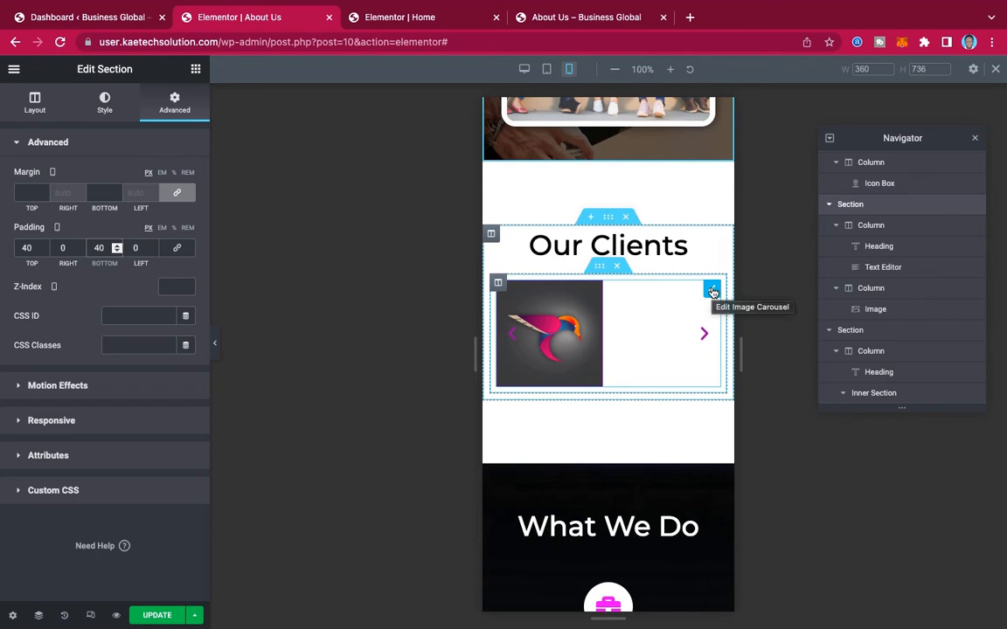
pyautogui.click(714, 291)
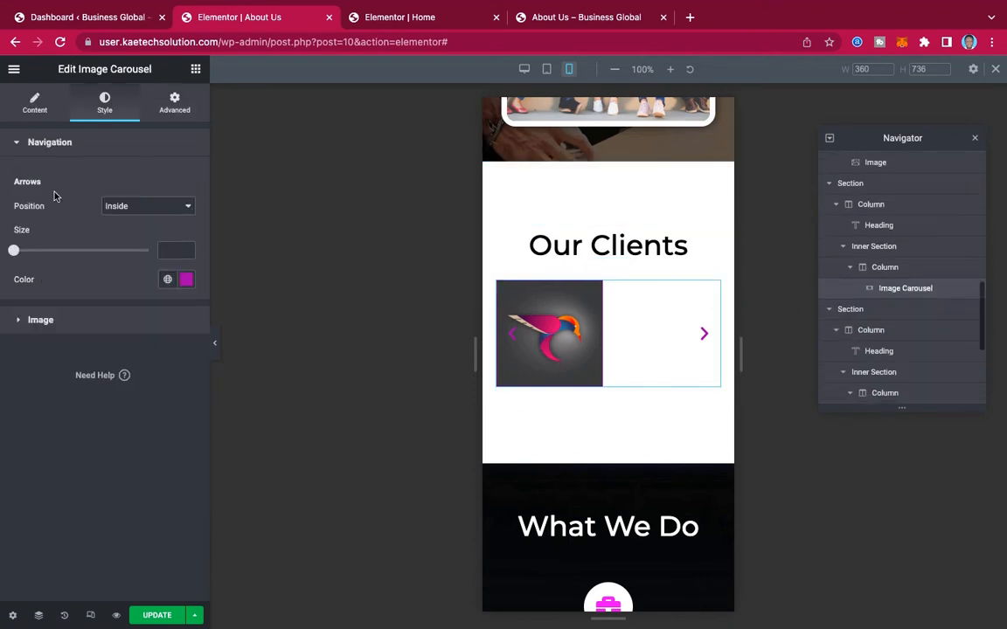
pyautogui.click(49, 108)
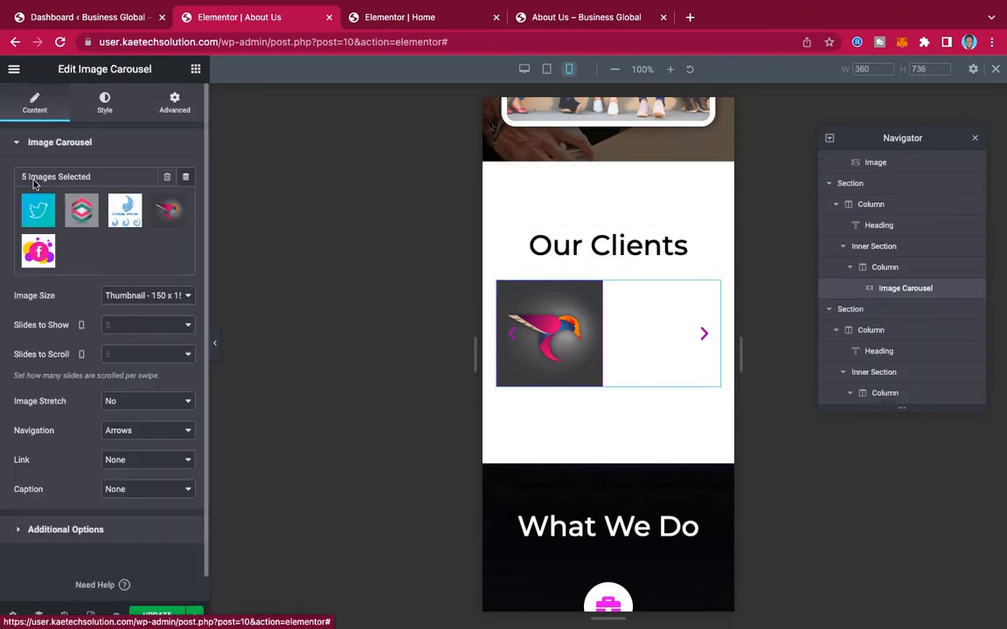
pyautogui.click(150, 330)
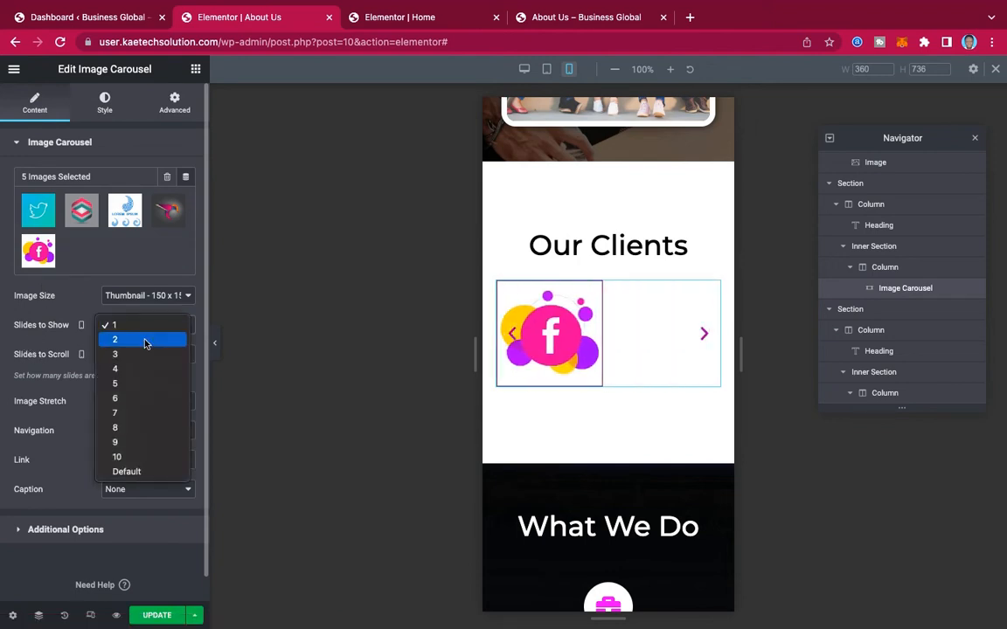
pyautogui.click(146, 340)
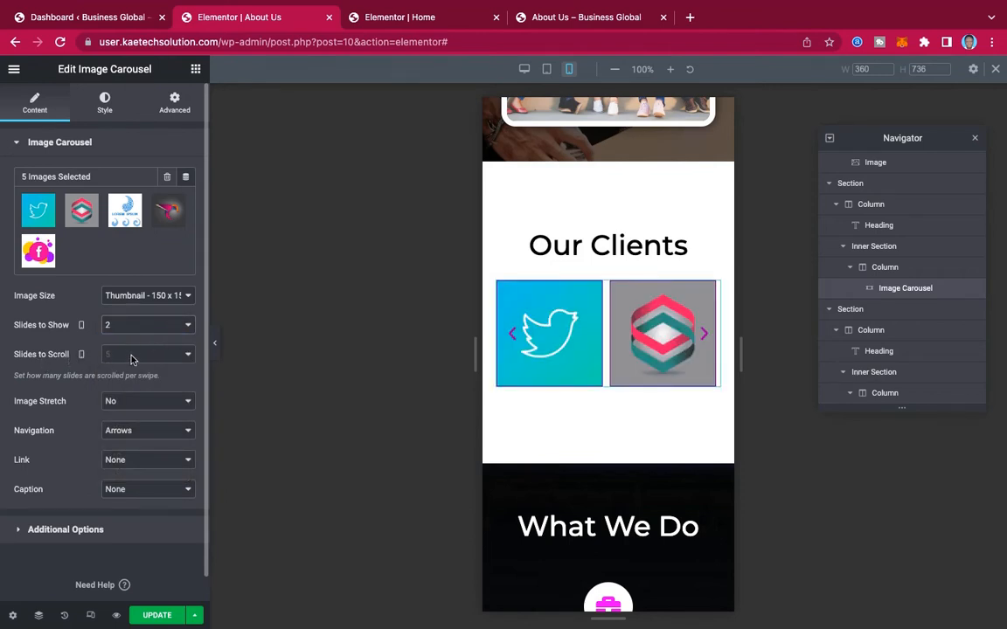
pyautogui.click(150, 357)
pyautogui.click(146, 369)
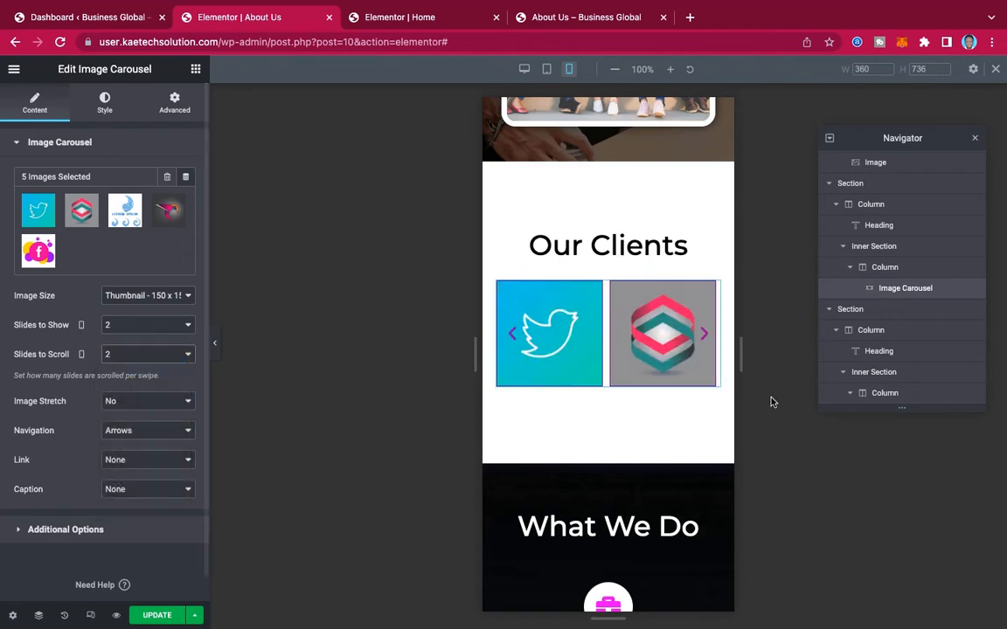
# Check the remaining mobile sections, save the About Us page and open its live version.
pyautogui.scroll(-5, 670, 300)
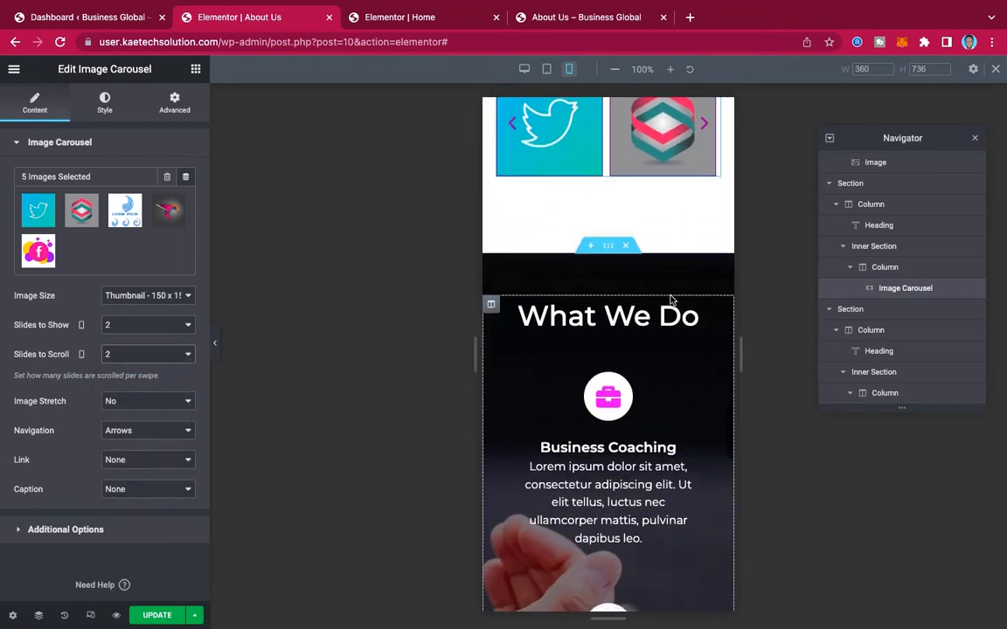
pyautogui.scroll(-2, 670, 300)
pyautogui.scroll(2, 671, 299)
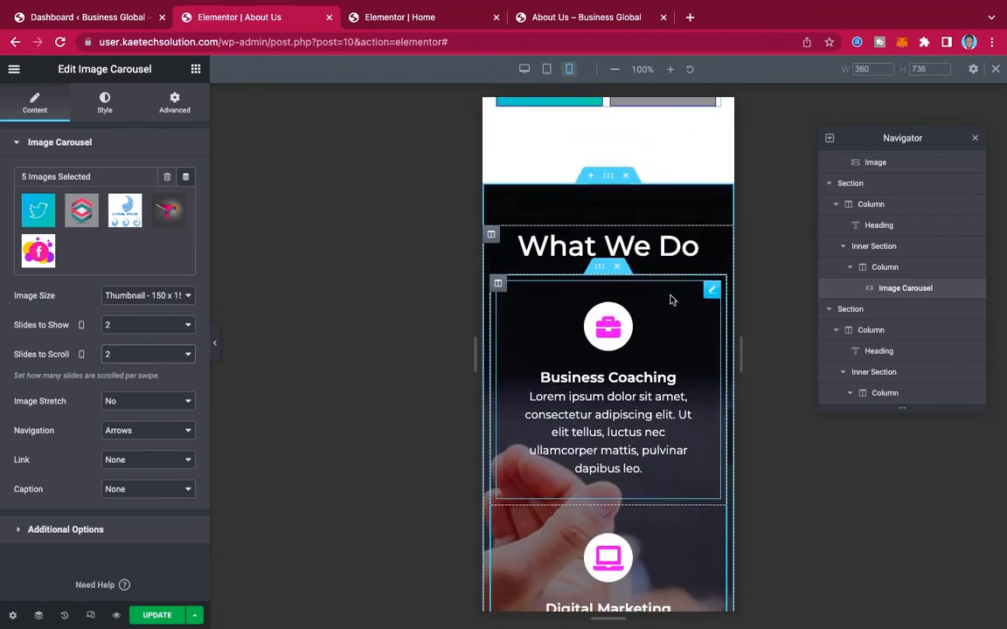
pyautogui.scroll(-12, 670, 300)
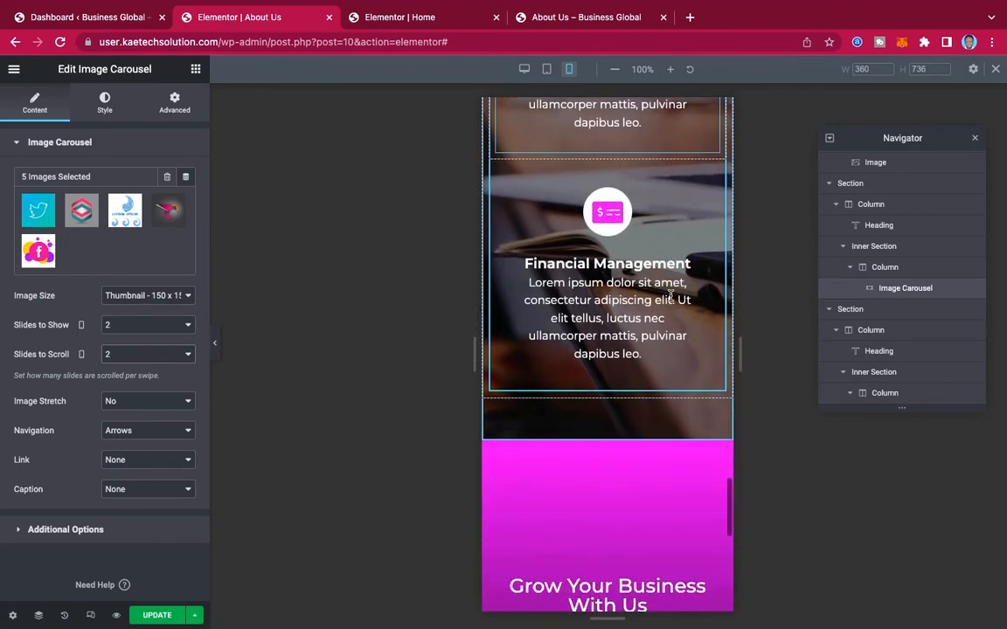
pyautogui.scroll(-3, 670, 300)
pyautogui.scroll(20, 671, 300)
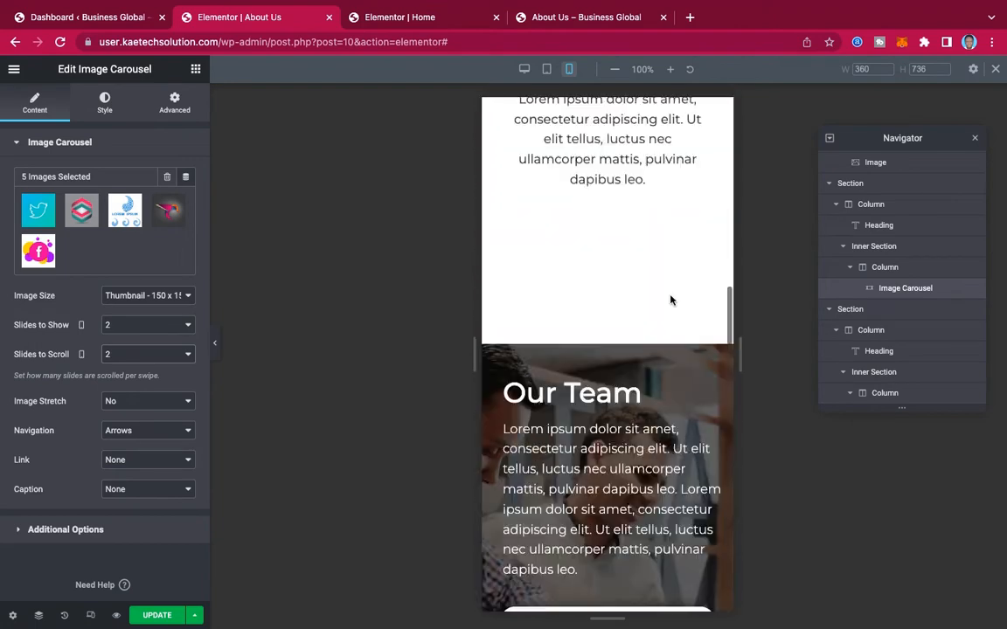
pyautogui.hotkey('ctrl', 's')
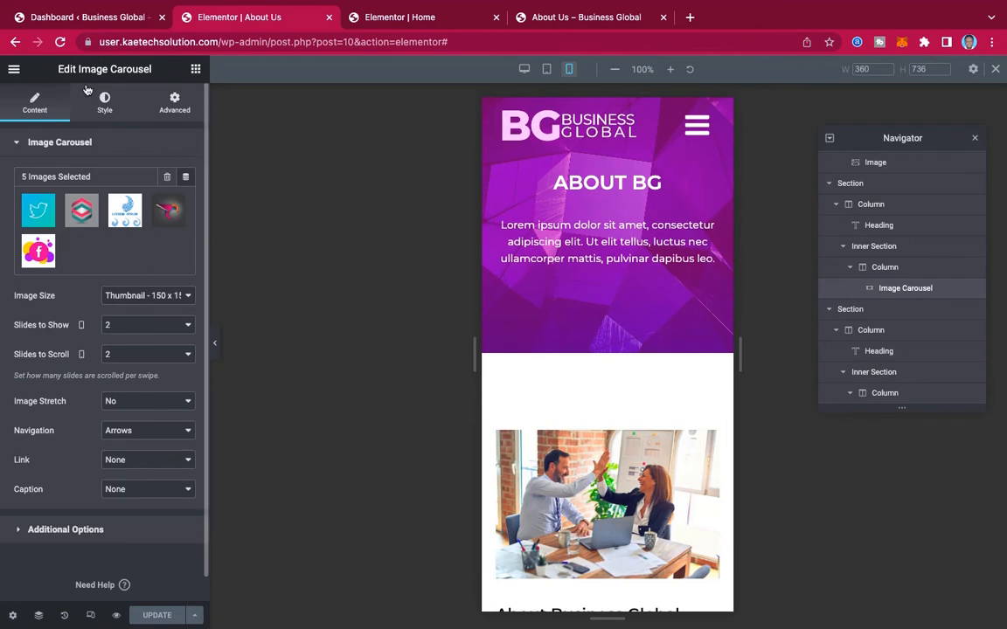
pyautogui.click(14, 73)
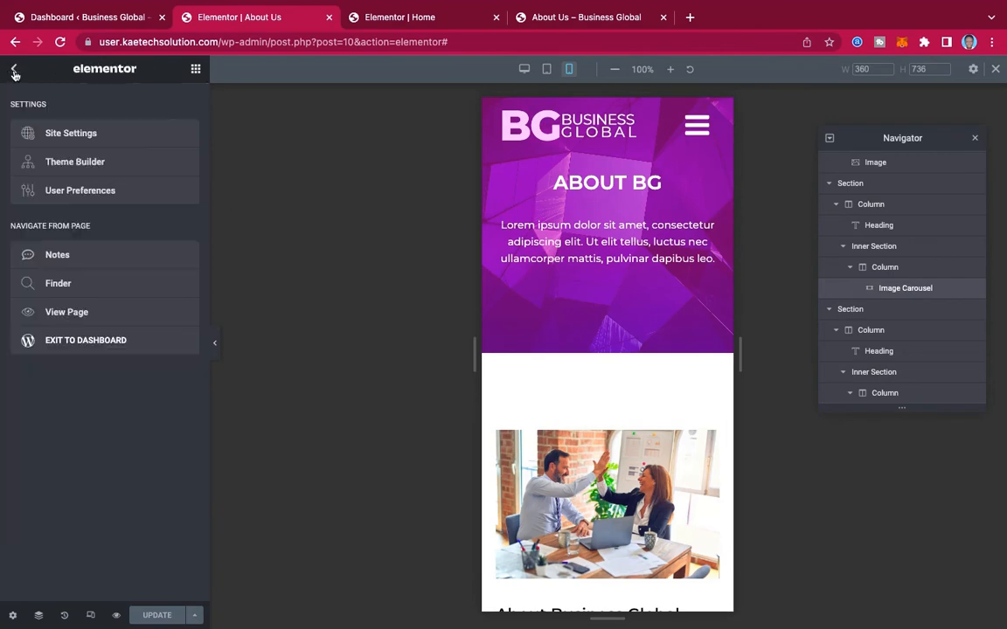
pyautogui.click(77, 312)
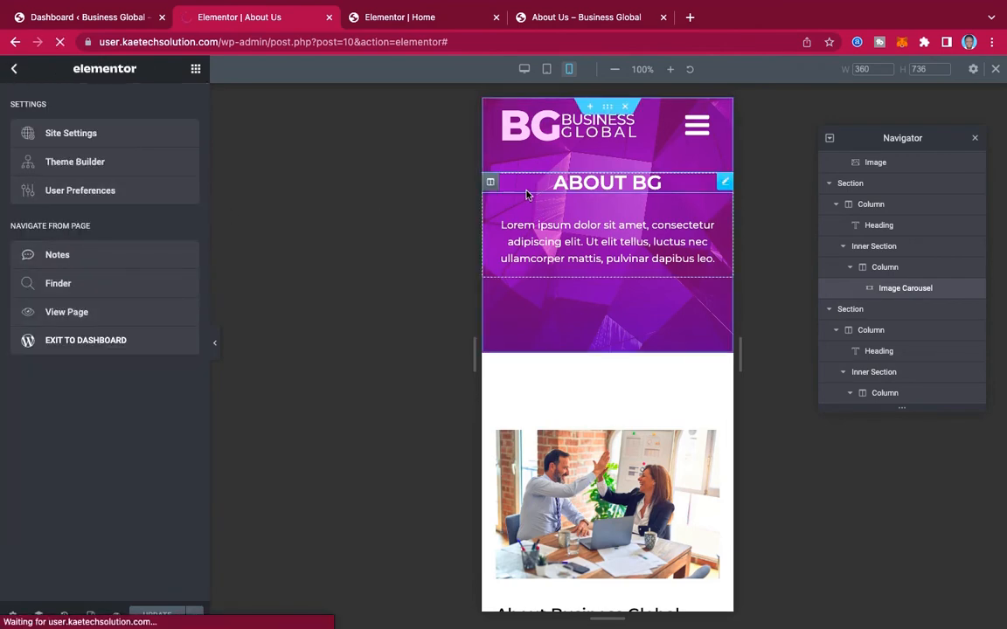
# Check the live About Us page, go to the site's Services page and open it for editing.
pyautogui.scroll(-20, 780, 316)
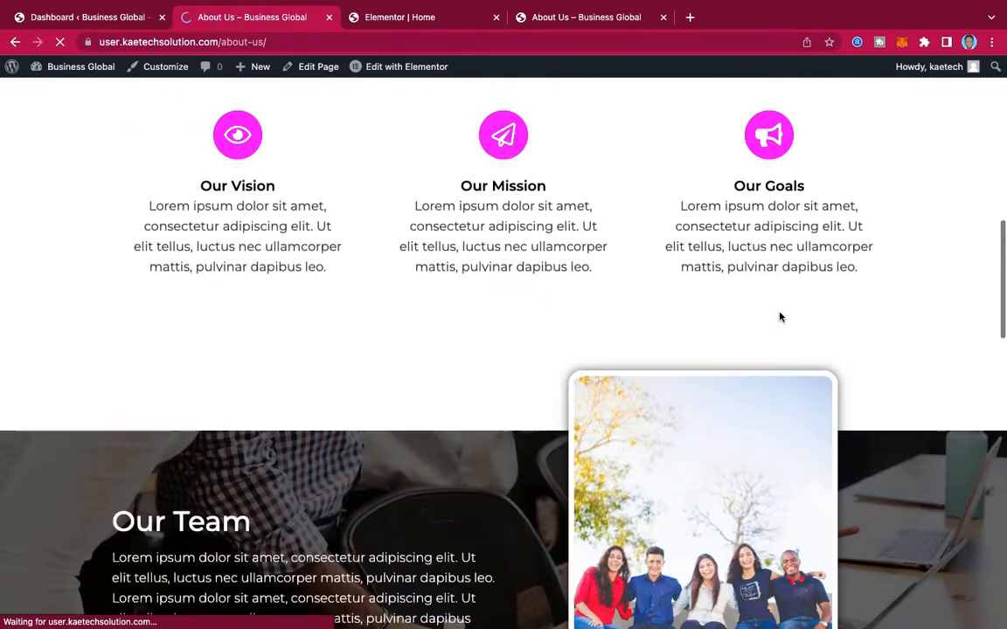
pyautogui.scroll(20, 780, 316)
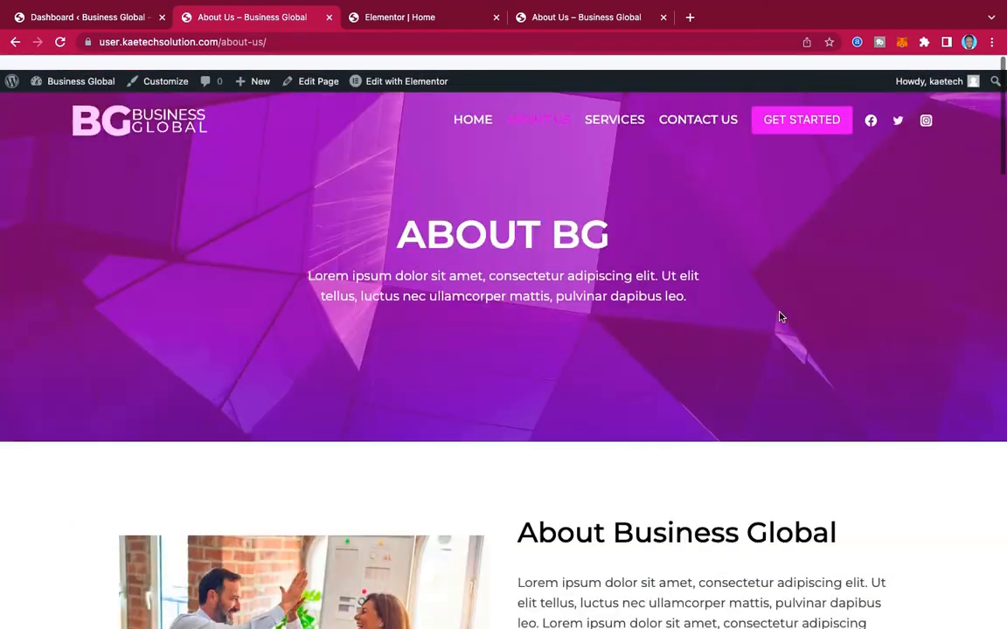
pyautogui.click(623, 108)
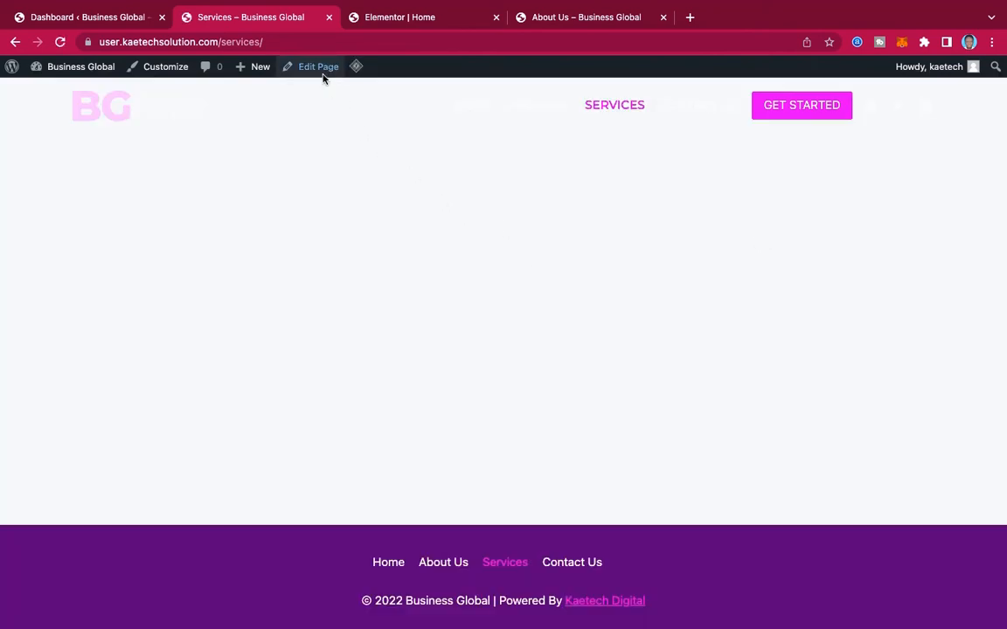
pyautogui.click(319, 67)
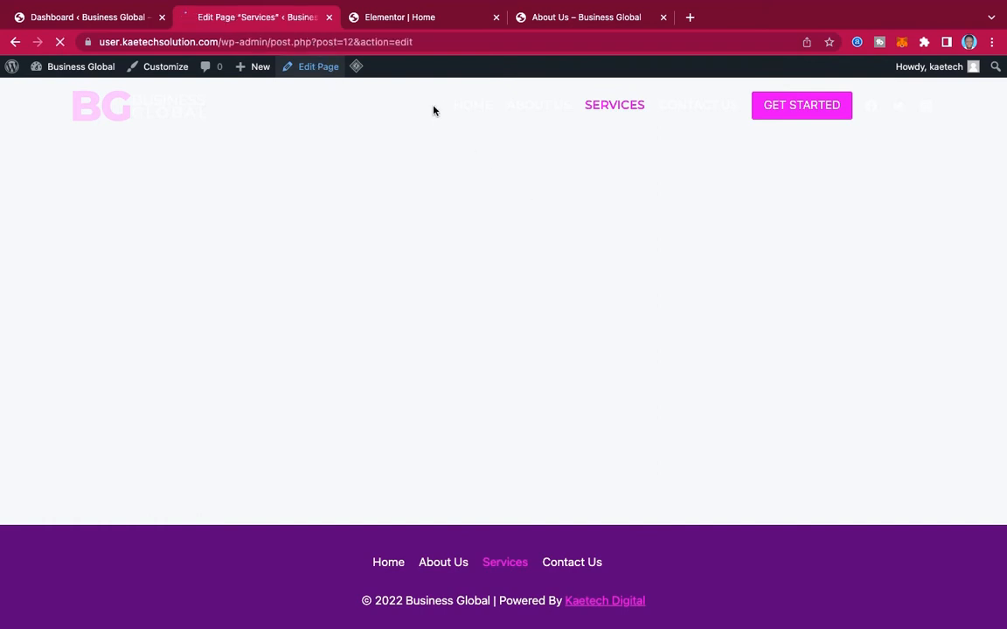
# Open the Services page of the musicstore.kaetechdigital.com reference site and examine its hero and service sections.
pyautogui.click(603, 18)
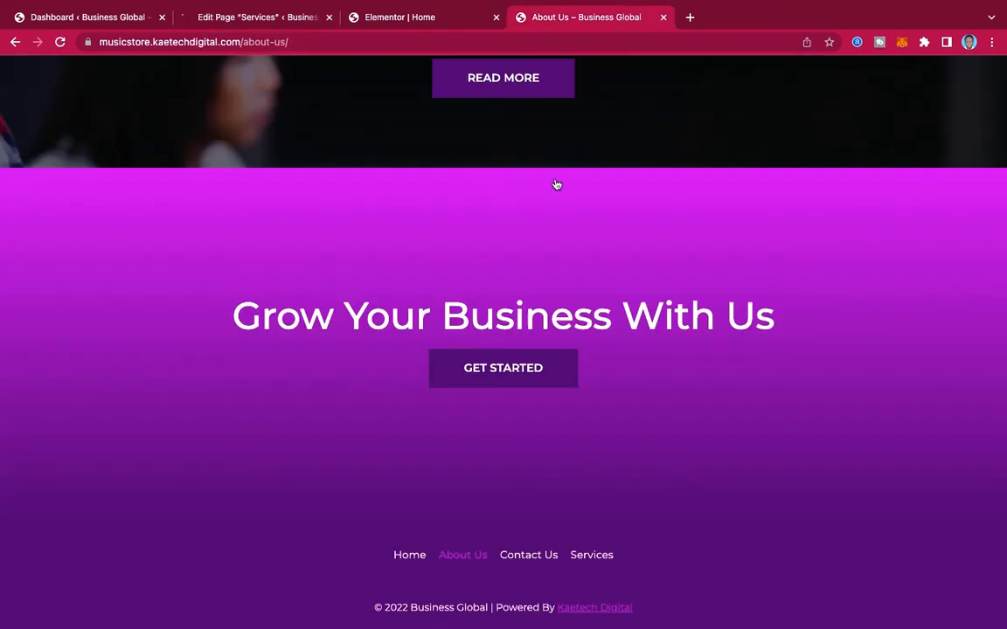
pyautogui.scroll(20, 555, 182)
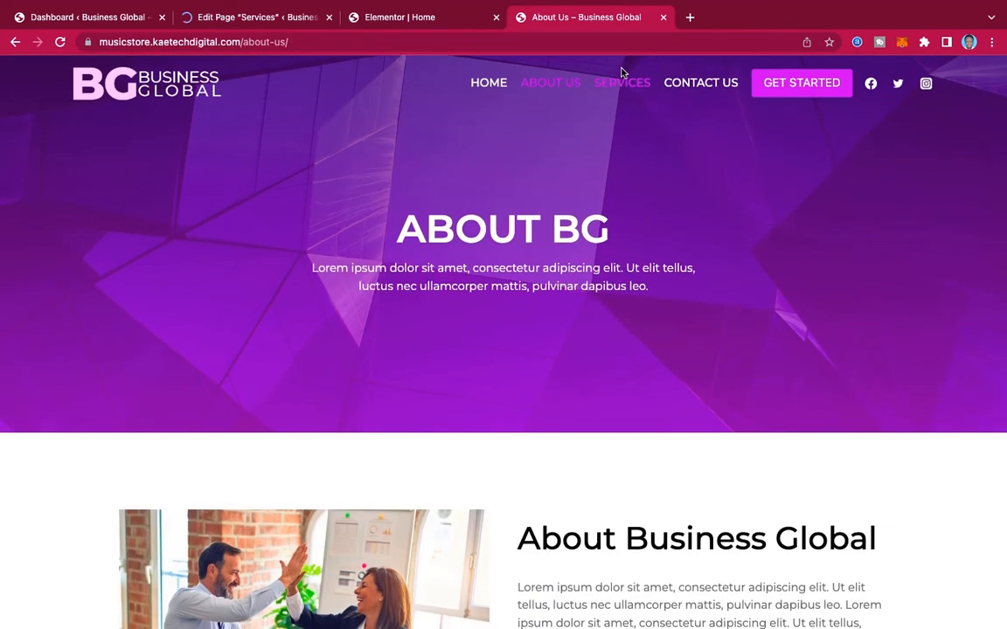
pyautogui.click(616, 85)
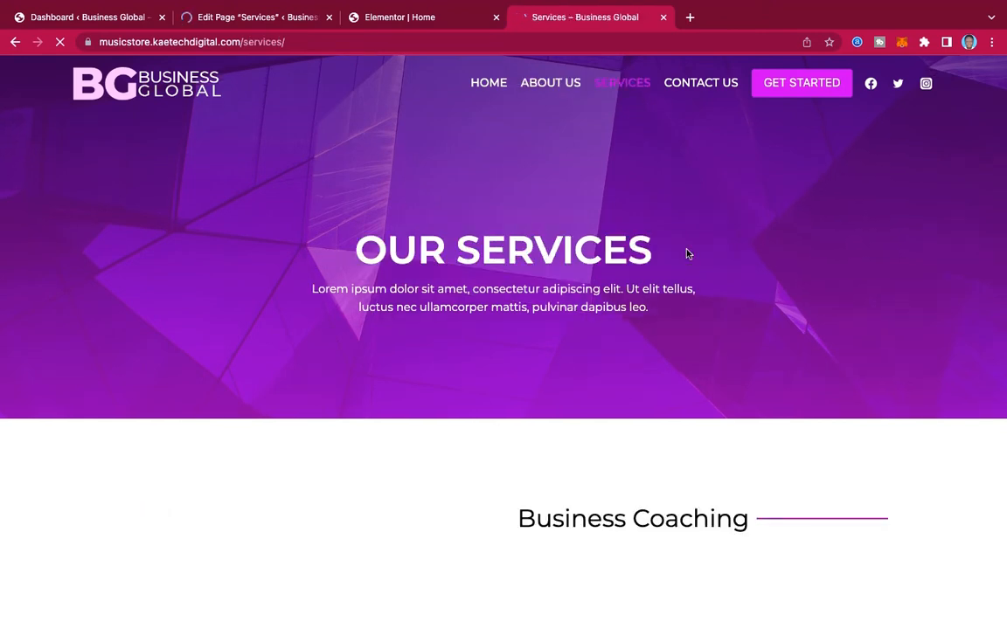
pyautogui.scroll(-5, 686, 253)
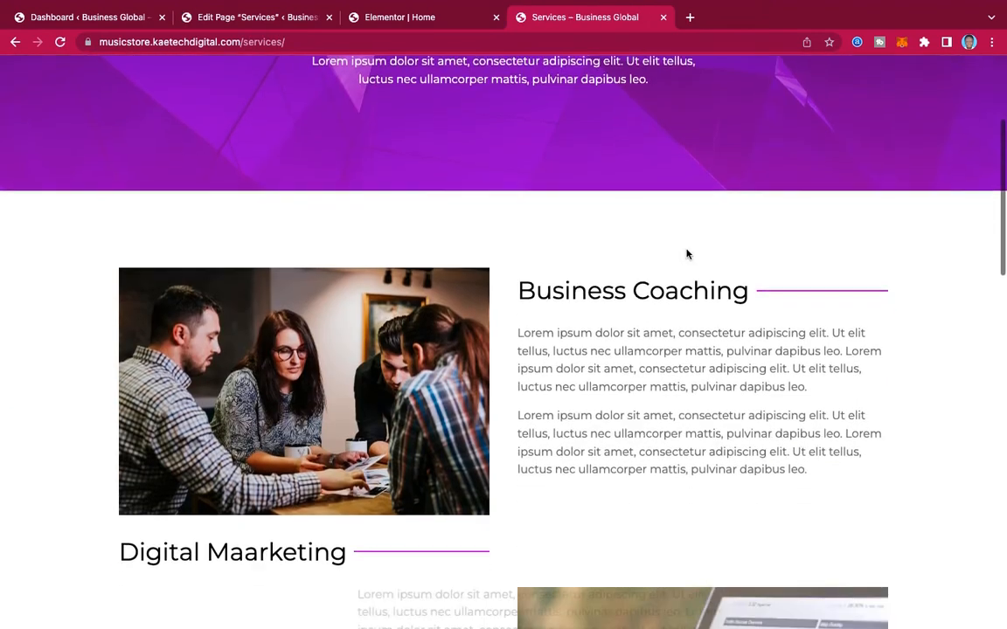
pyautogui.scroll(-5, 687, 253)
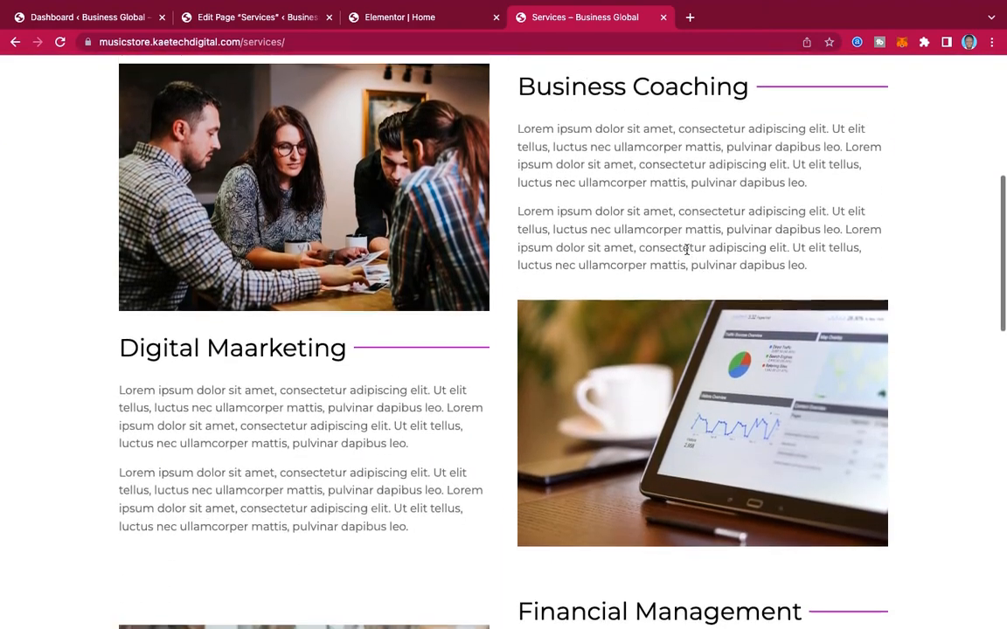
pyautogui.scroll(10, 687, 250)
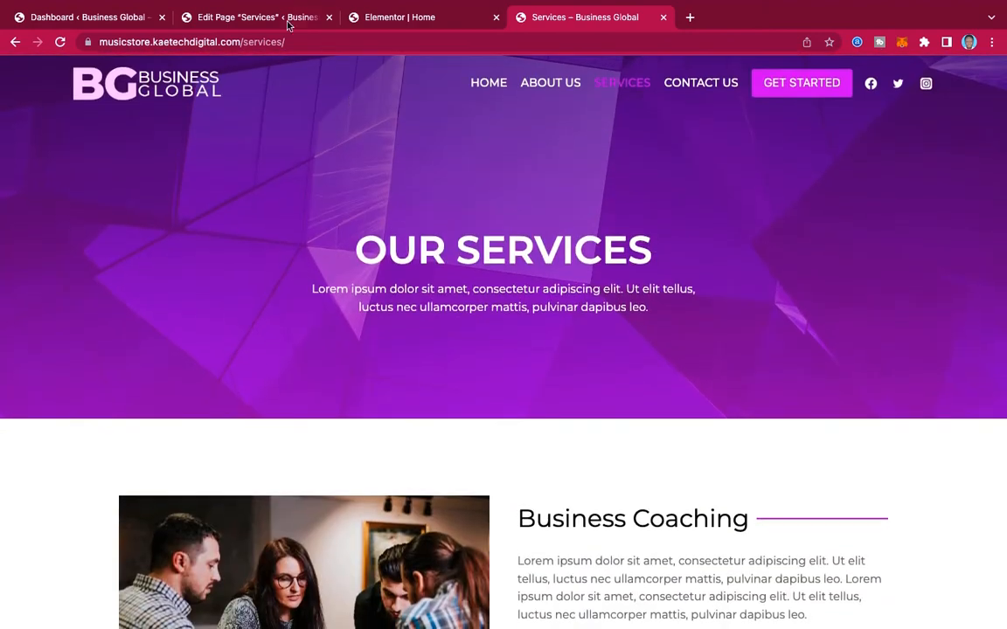
# Open the Services page in the Elementor editor and close the Navigator.
pyautogui.click(262, 18)
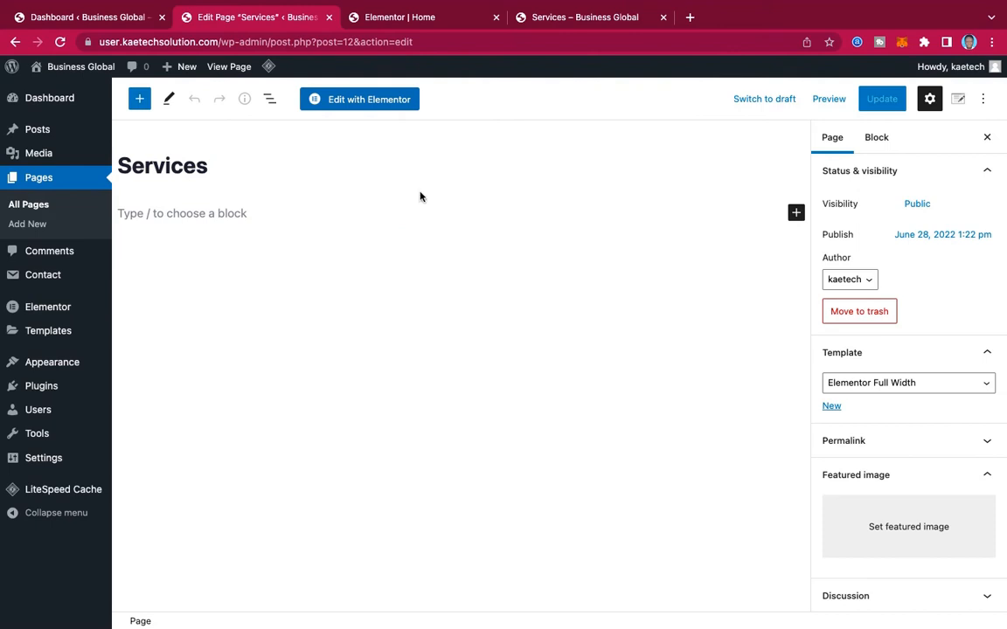
pyautogui.click(374, 101)
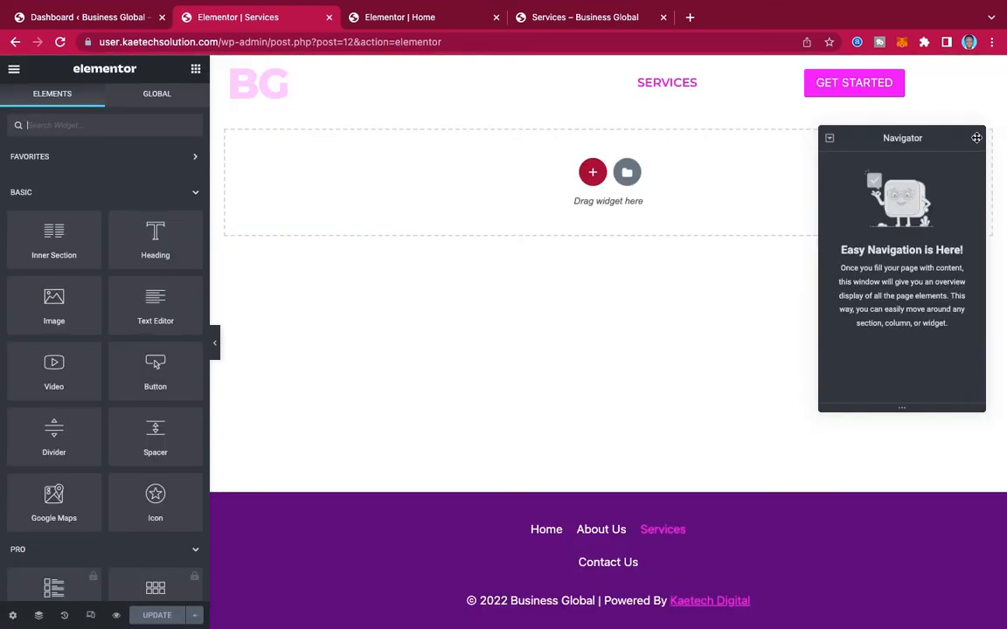
pyautogui.click(976, 142)
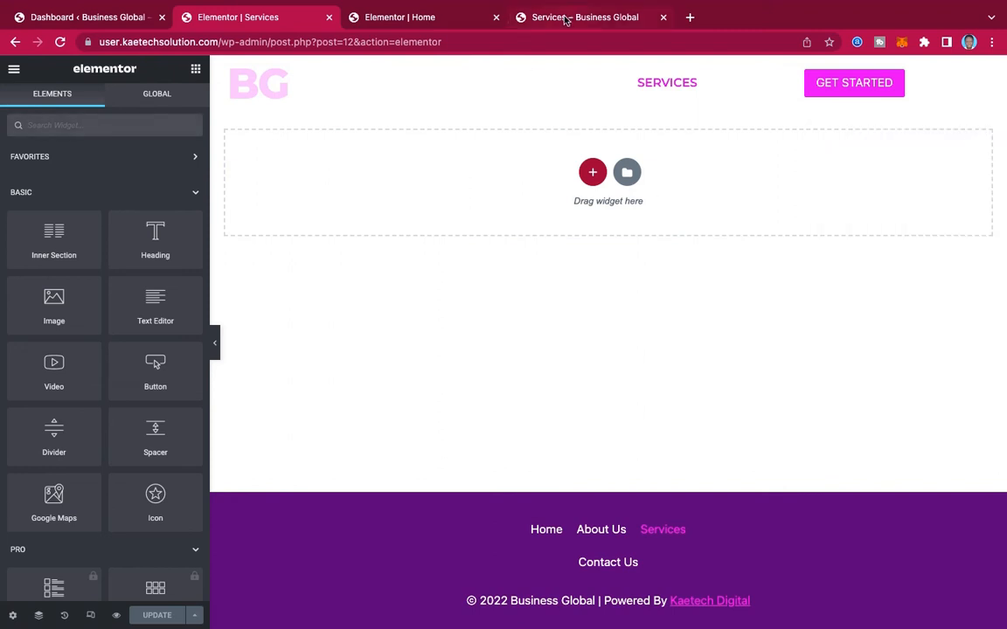
# Leave the Home page editor without saving and open the site's About Us page in Elementor instead.
pyautogui.click(533, 17)
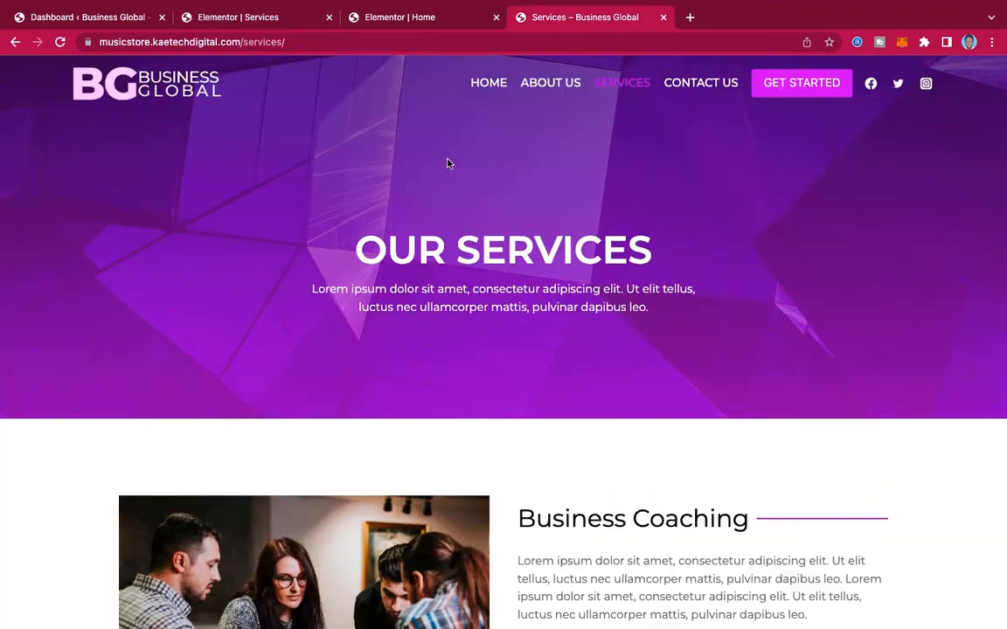
pyautogui.click(397, 18)
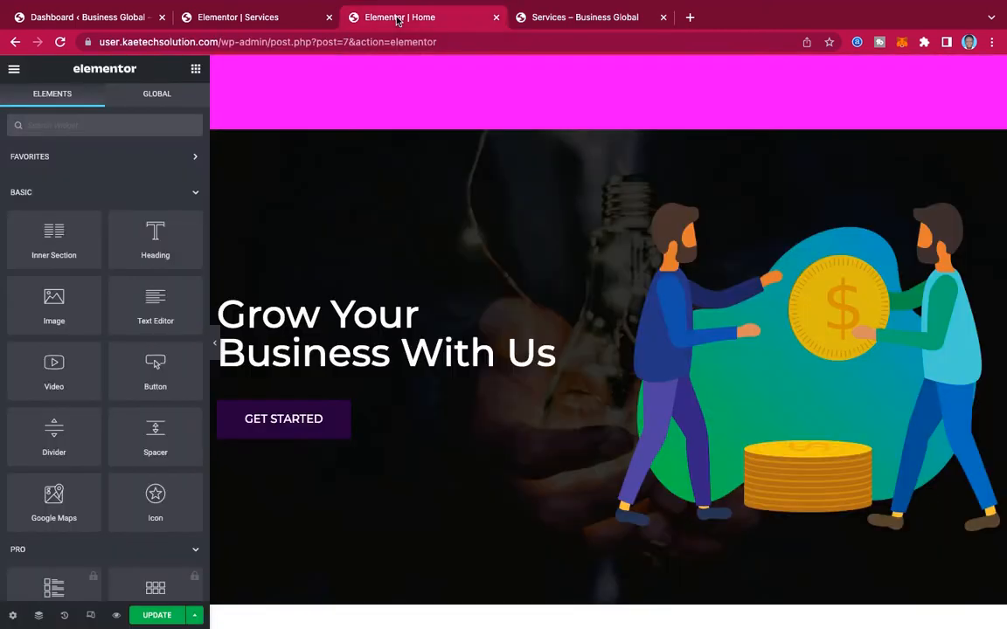
pyautogui.click(14, 69)
pyautogui.click(61, 312)
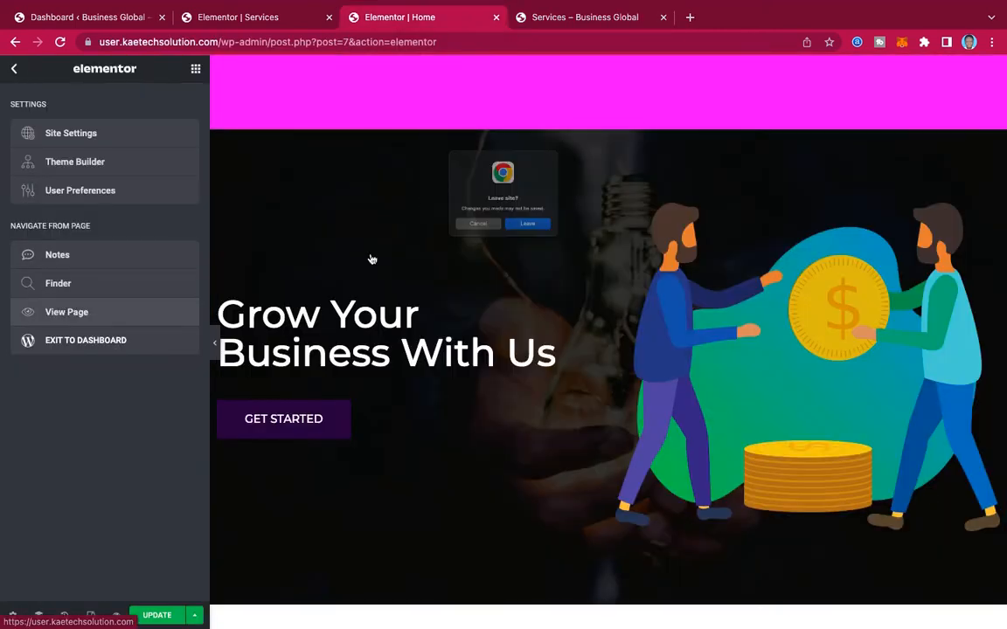
pyautogui.click(560, 245)
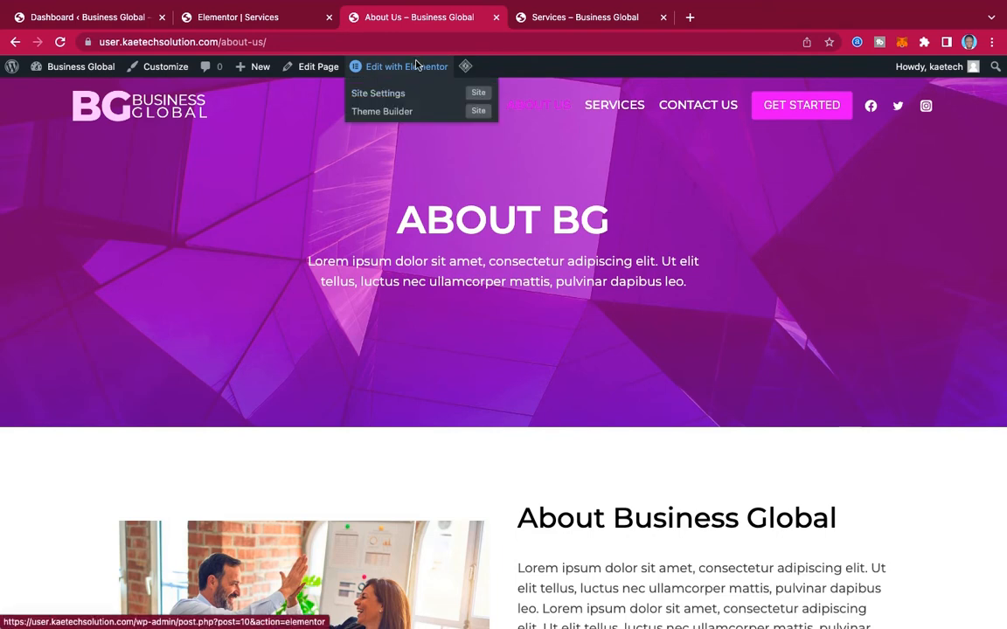
pyautogui.click(377, 63)
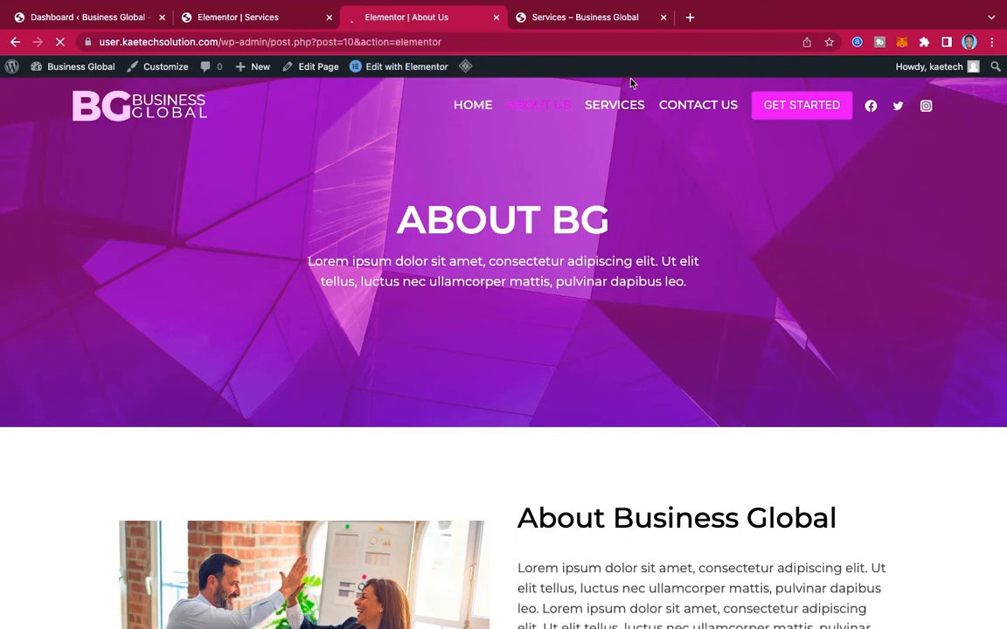
# Copy the ABOUT BG hero section from the About Us page and paste it into the empty Services page.
pyautogui.click(602, 25)
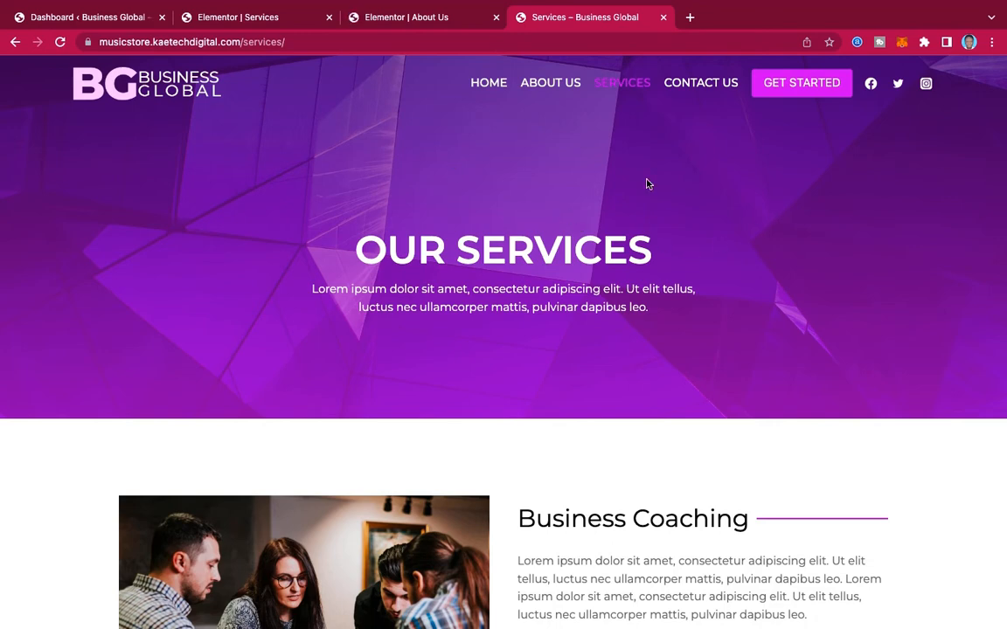
pyautogui.moveTo(407, 16)
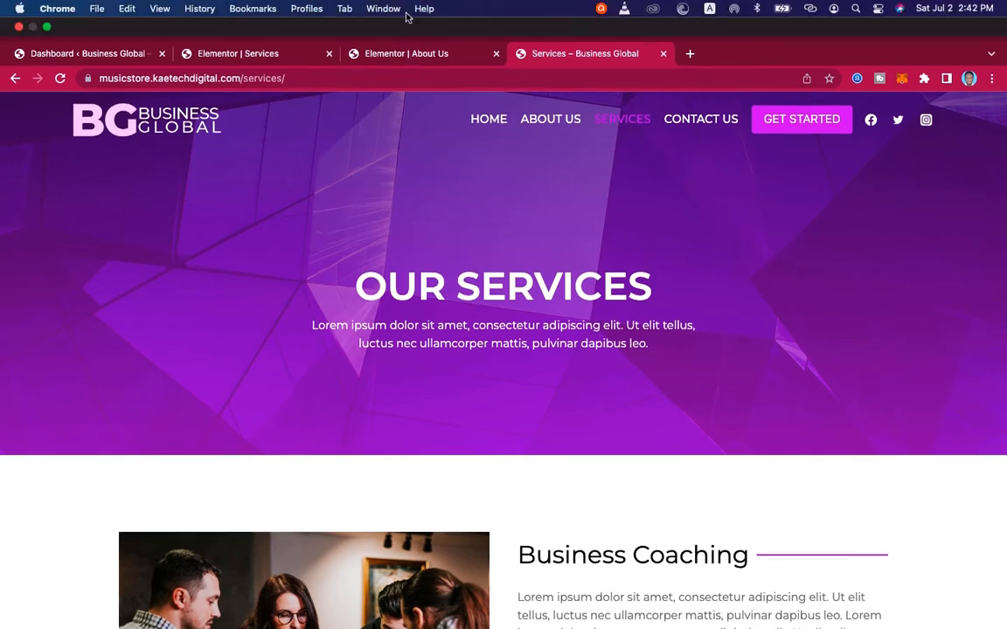
pyautogui.click(424, 58)
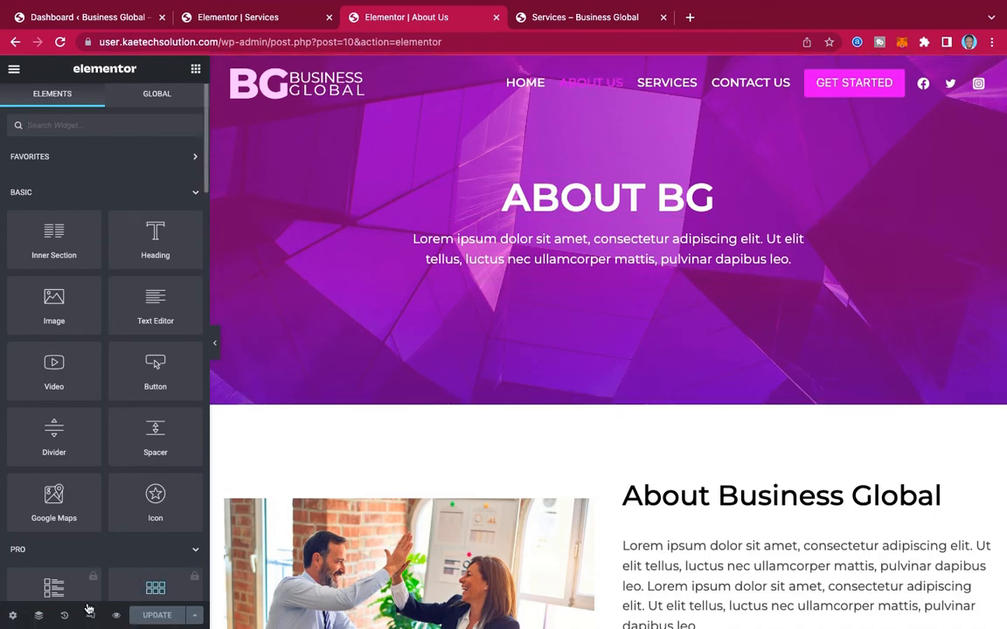
pyautogui.click(38, 616)
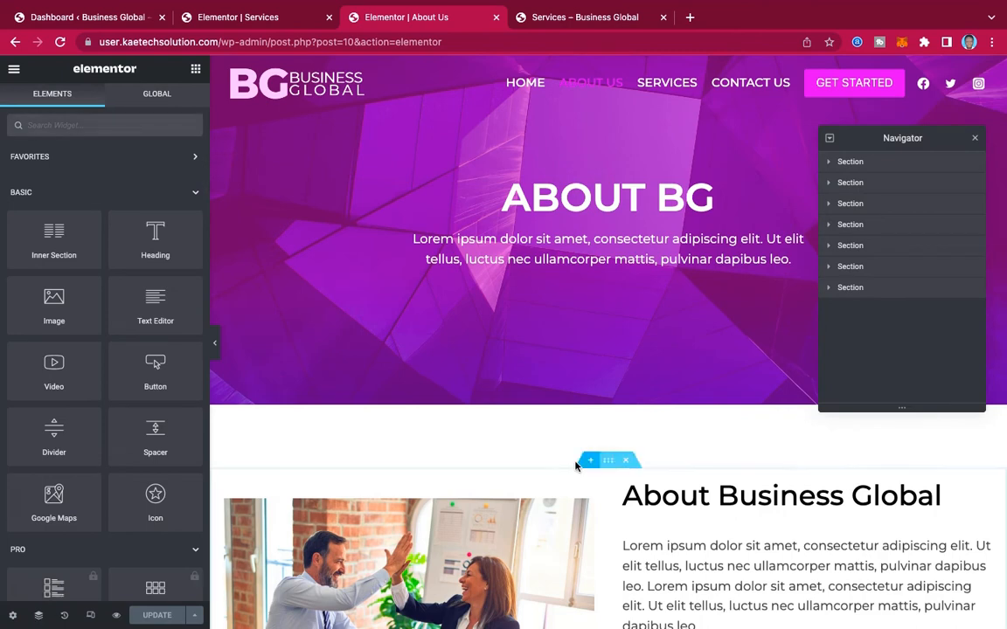
pyautogui.rightClick(914, 166)
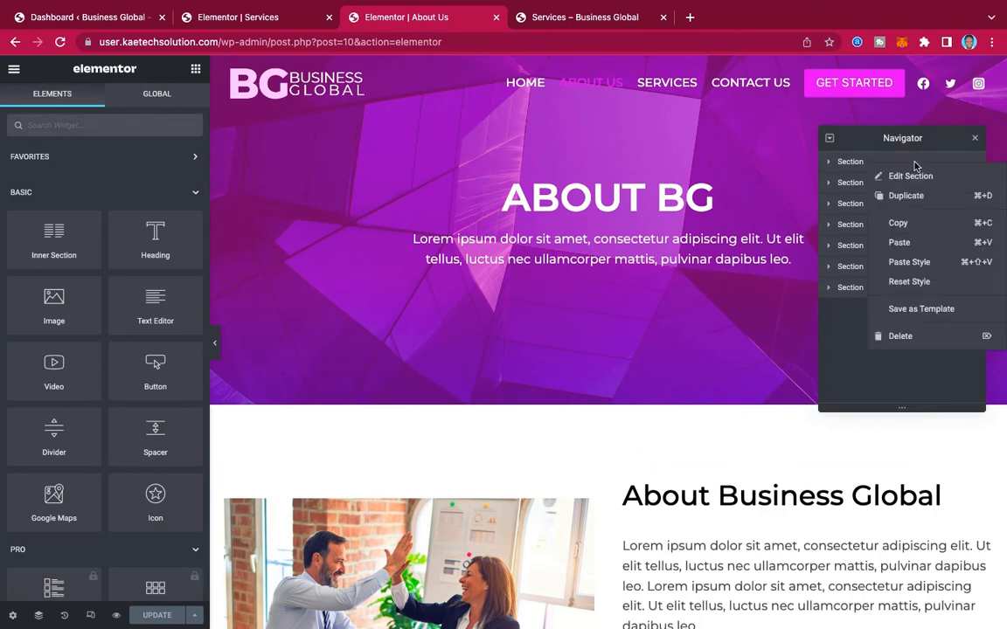
pyautogui.click(898, 223)
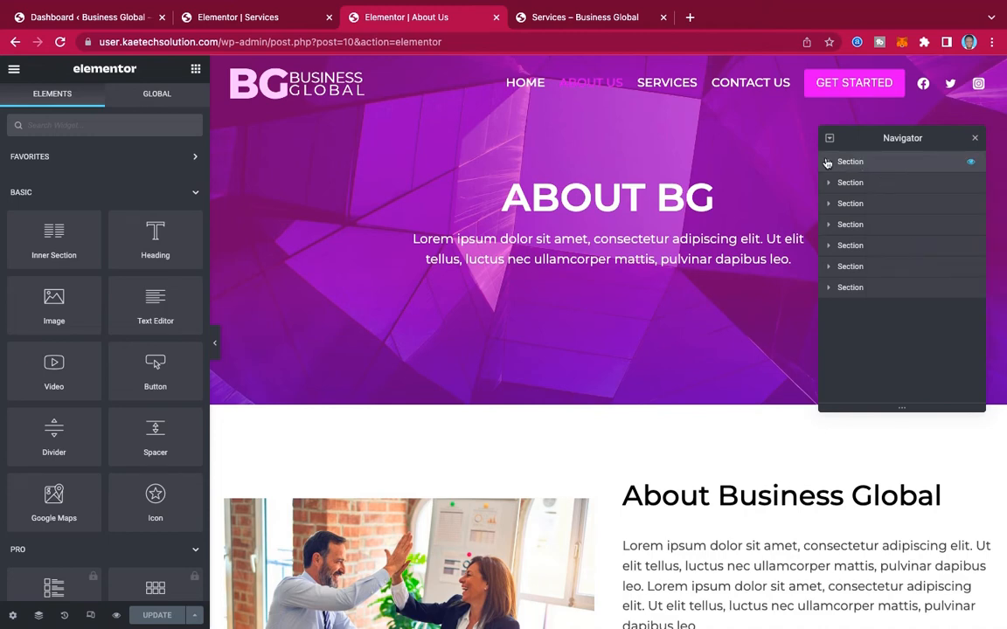
pyautogui.click(262, 18)
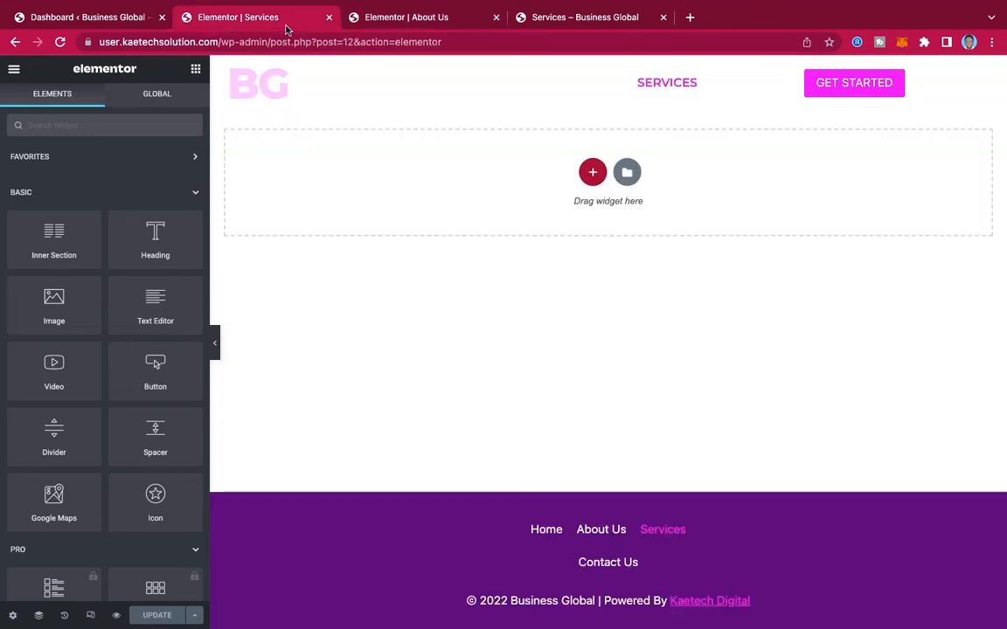
pyautogui.rightClick(434, 199)
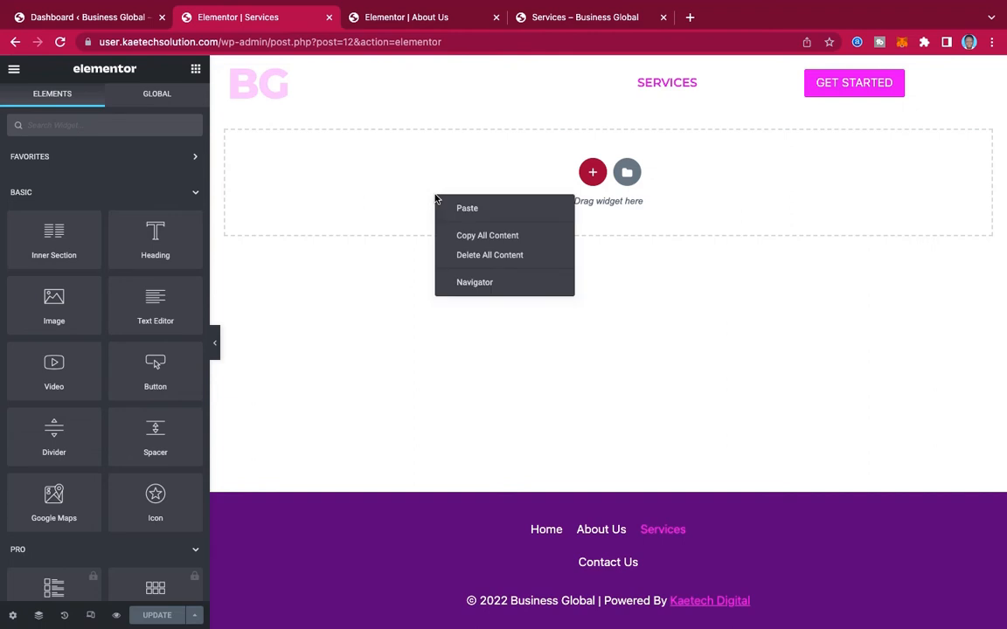
pyautogui.click(468, 208)
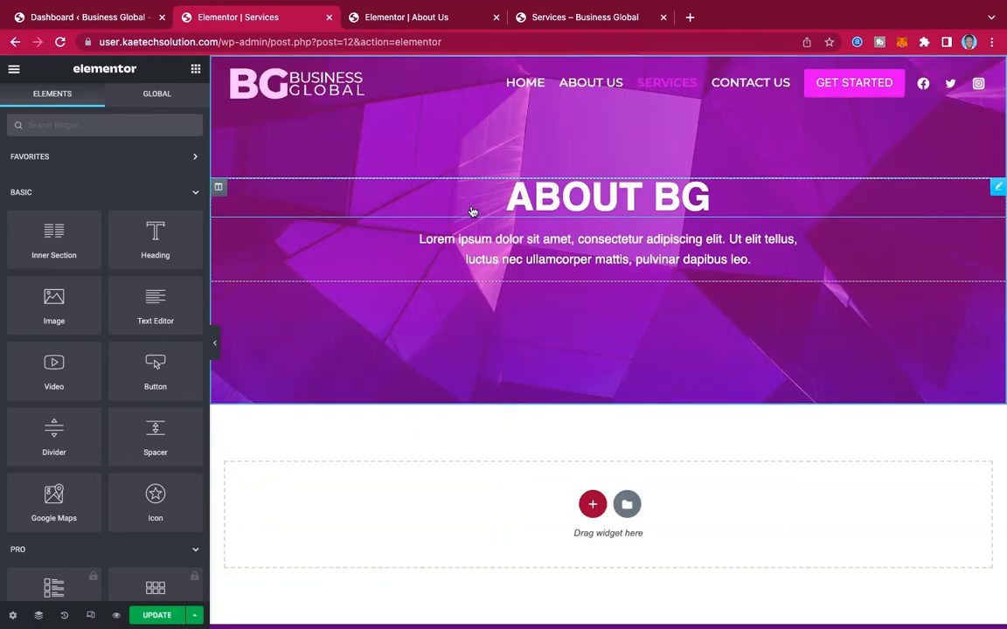
# Change the pasted hero section's heading to "Our Services".
pyautogui.click(704, 199)
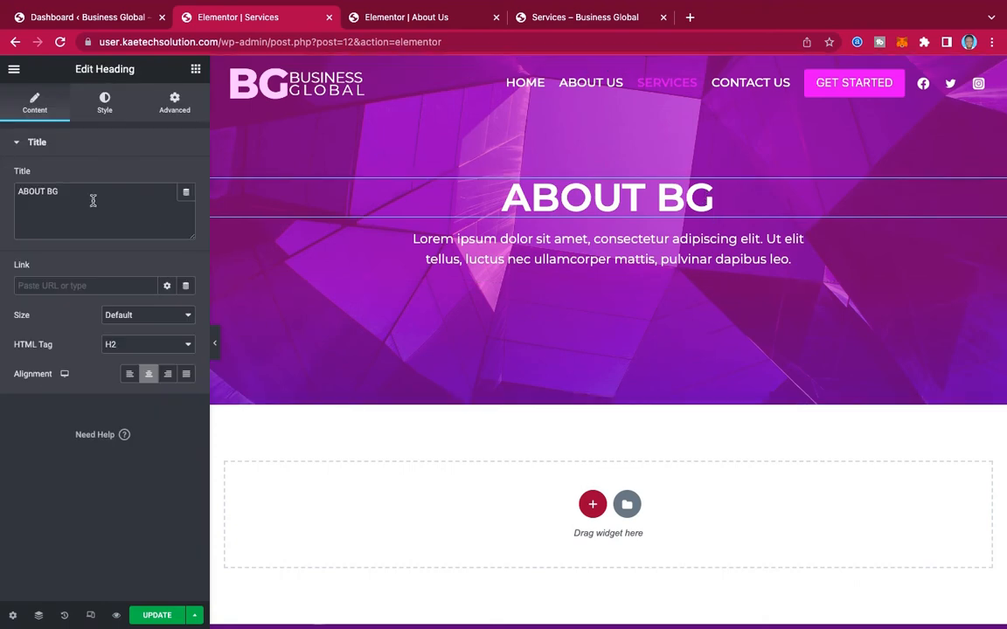
pyautogui.moveTo(74, 195); pyautogui.dragTo(2, 194)
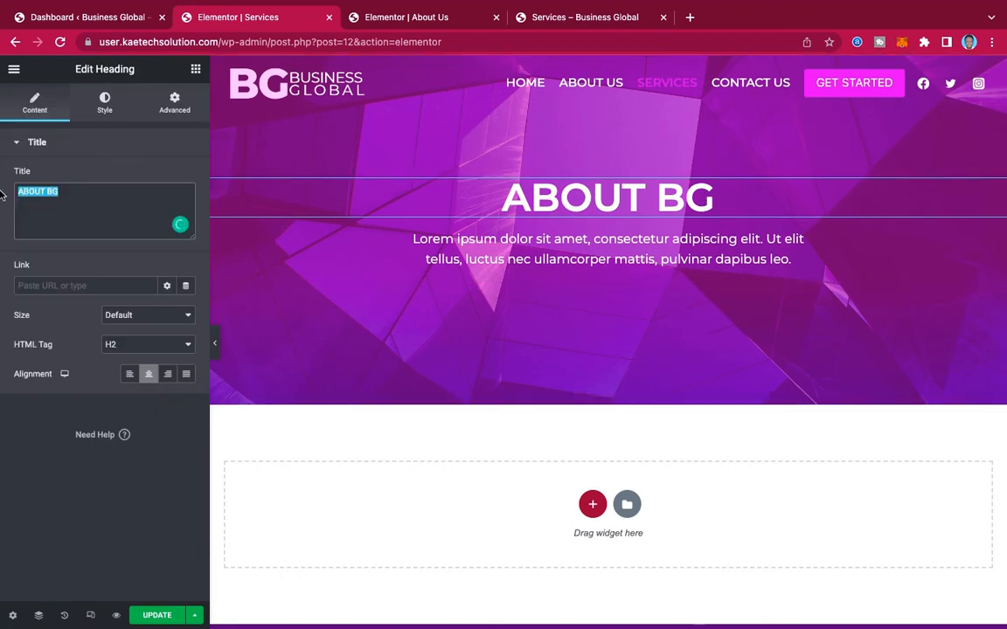
pyautogui.write('Our Services')
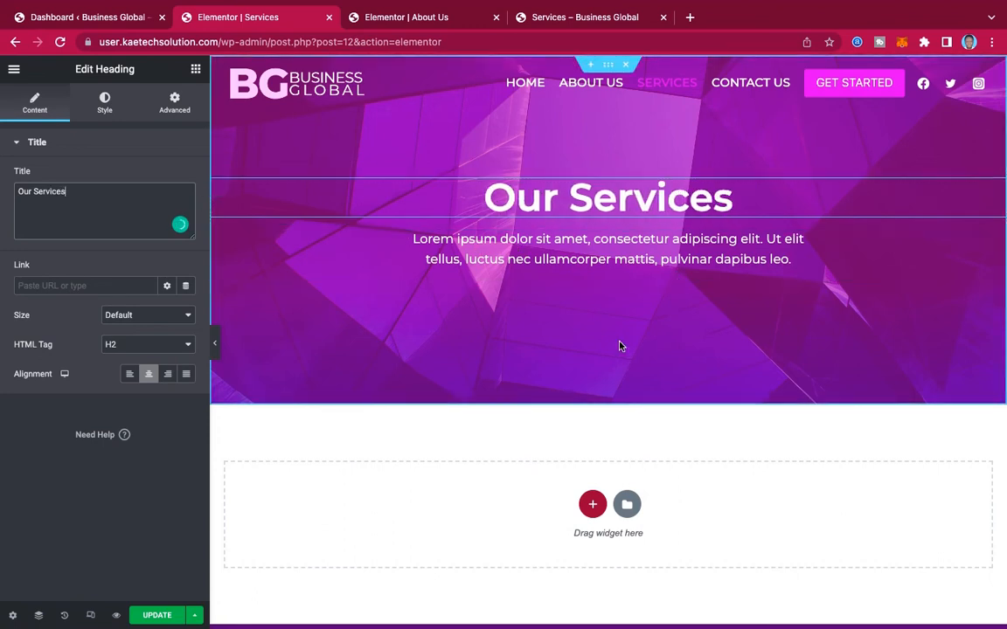
# Examine the Business Coaching section on the reference Services page and return to the Services page editor.
pyautogui.click(598, 20)
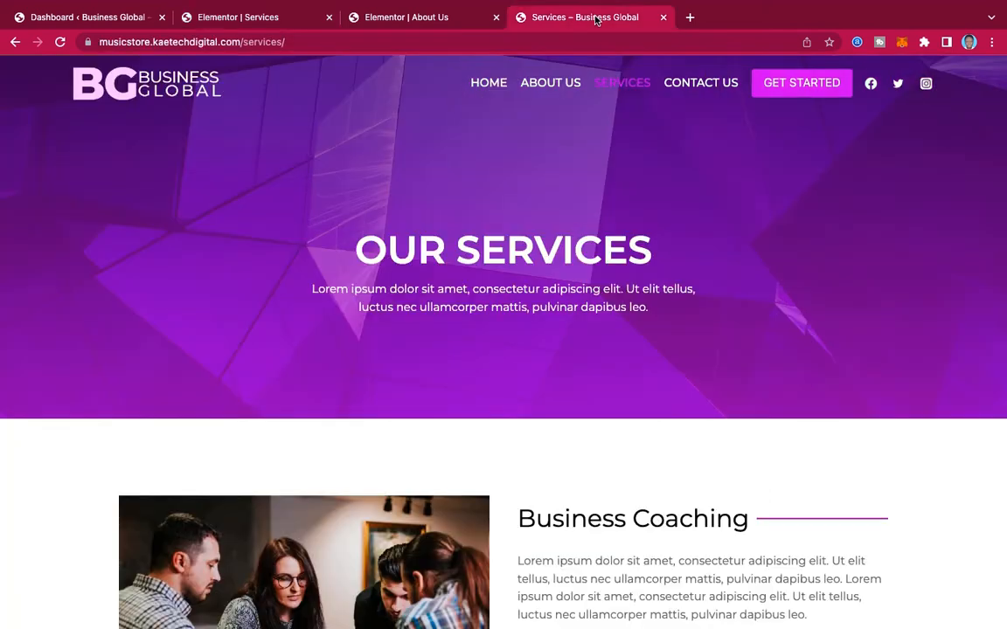
pyautogui.scroll(-5, 629, 297)
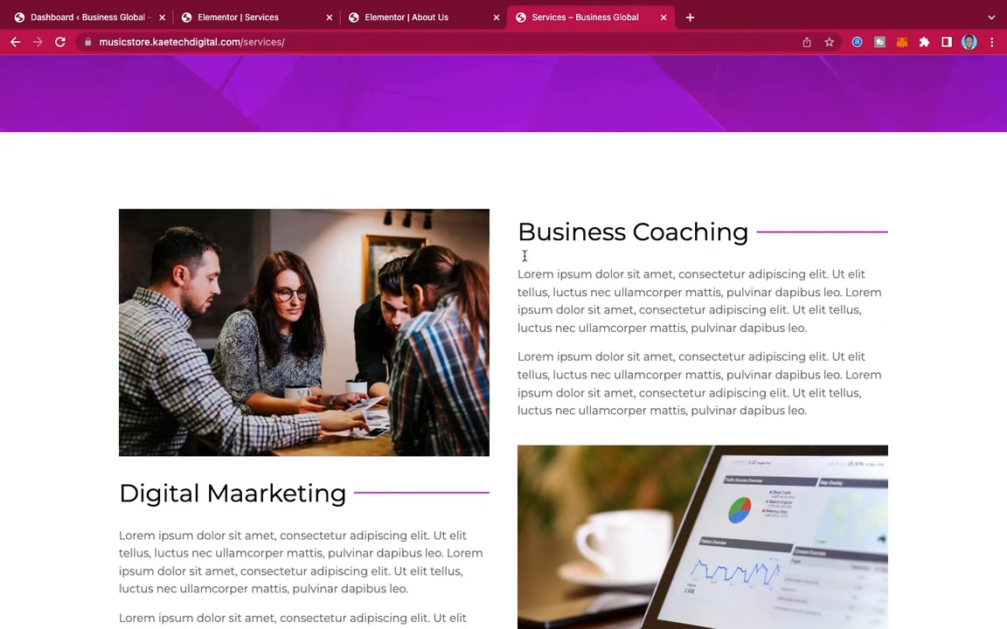
pyautogui.moveTo(522, 232); pyautogui.dragTo(751, 243)
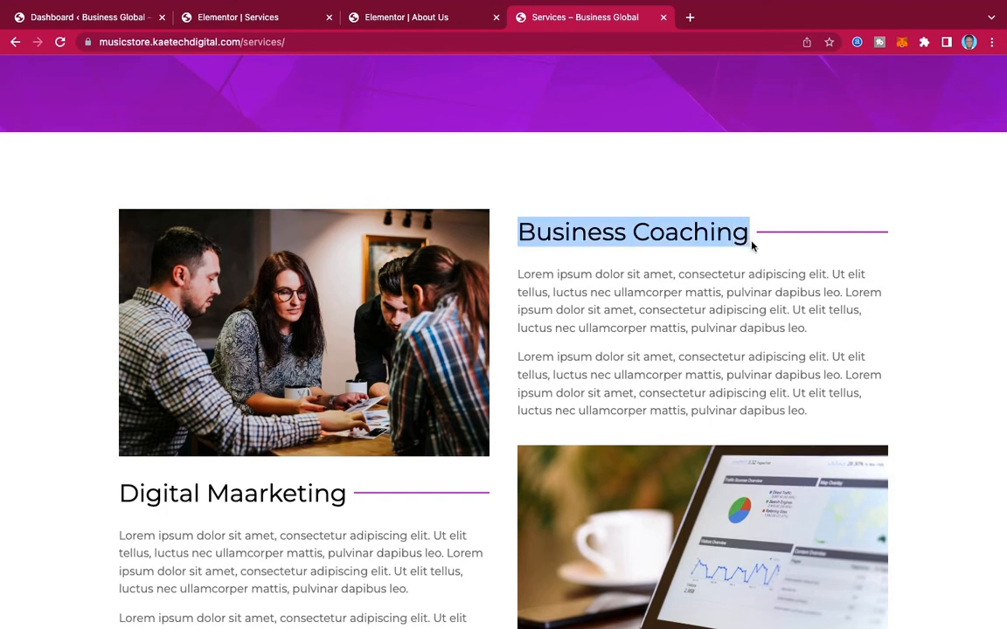
pyautogui.click(435, 20)
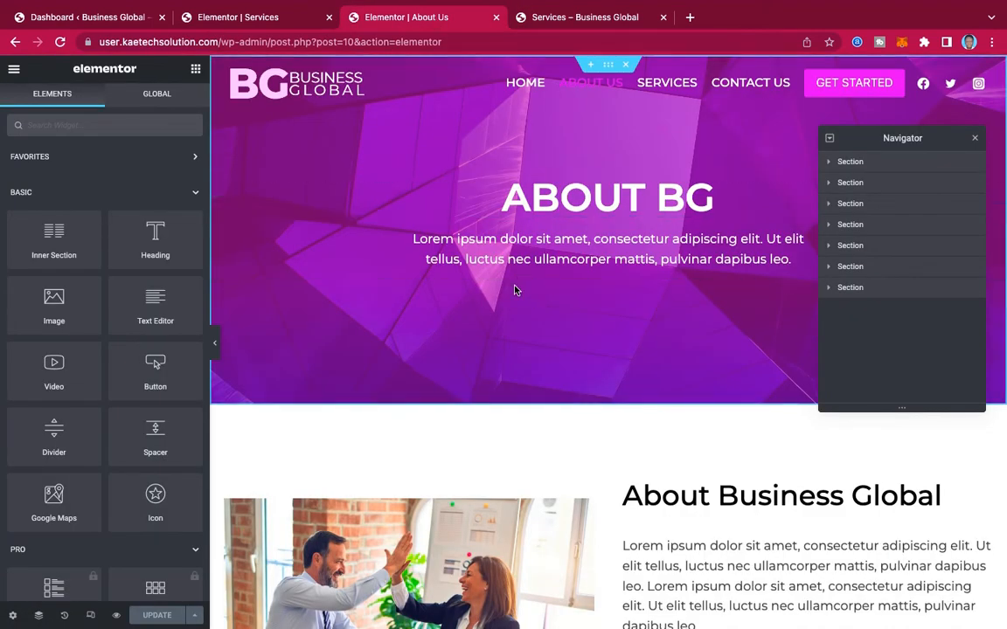
pyautogui.click(236, 13)
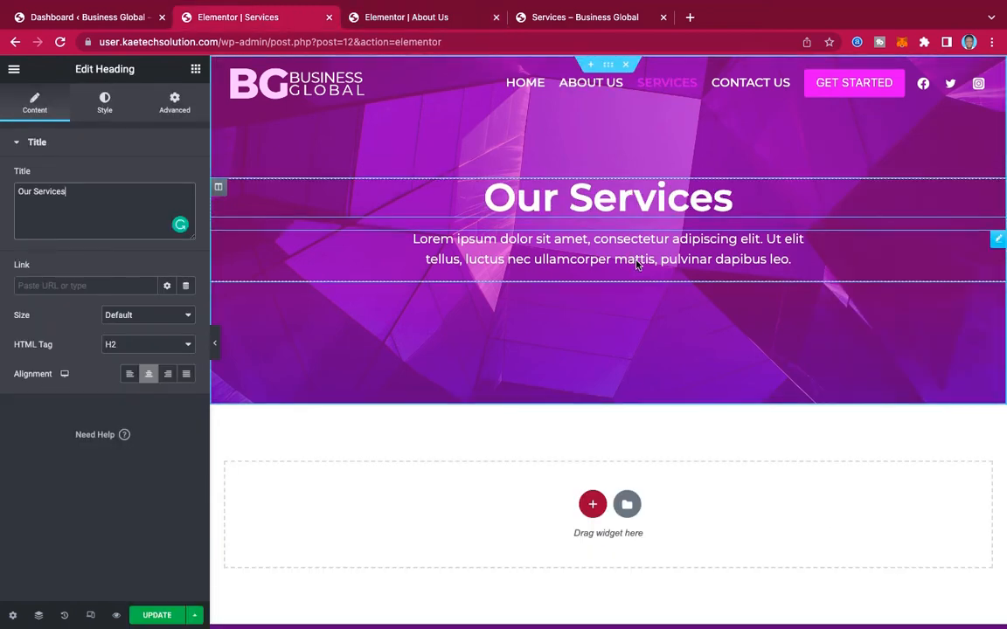
# Add a two-column section below the hero and set its top and bottom margins to 90 px.
pyautogui.scroll(-3, 638, 264)
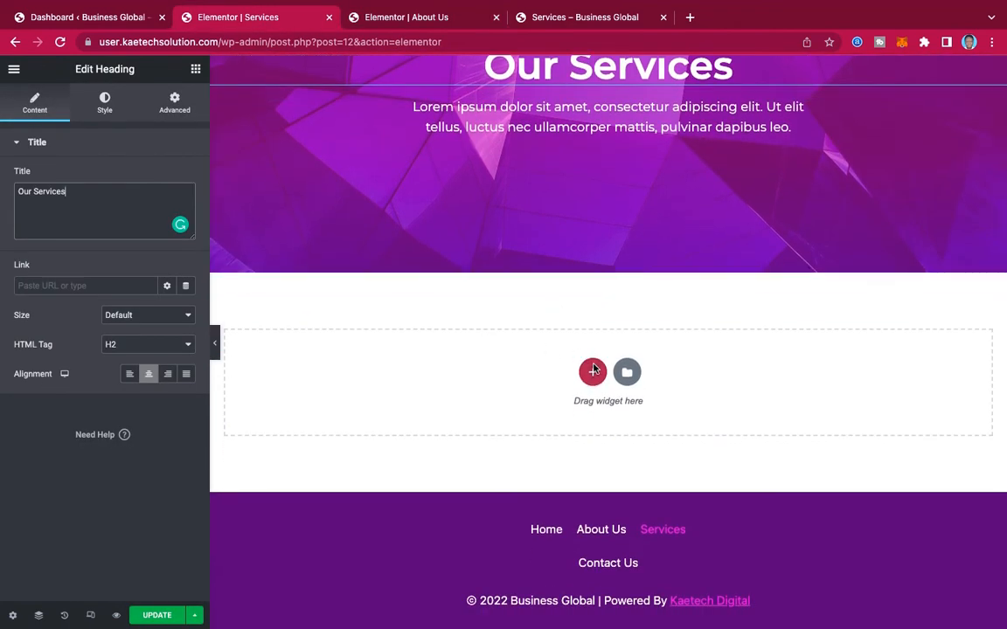
pyautogui.click(593, 370)
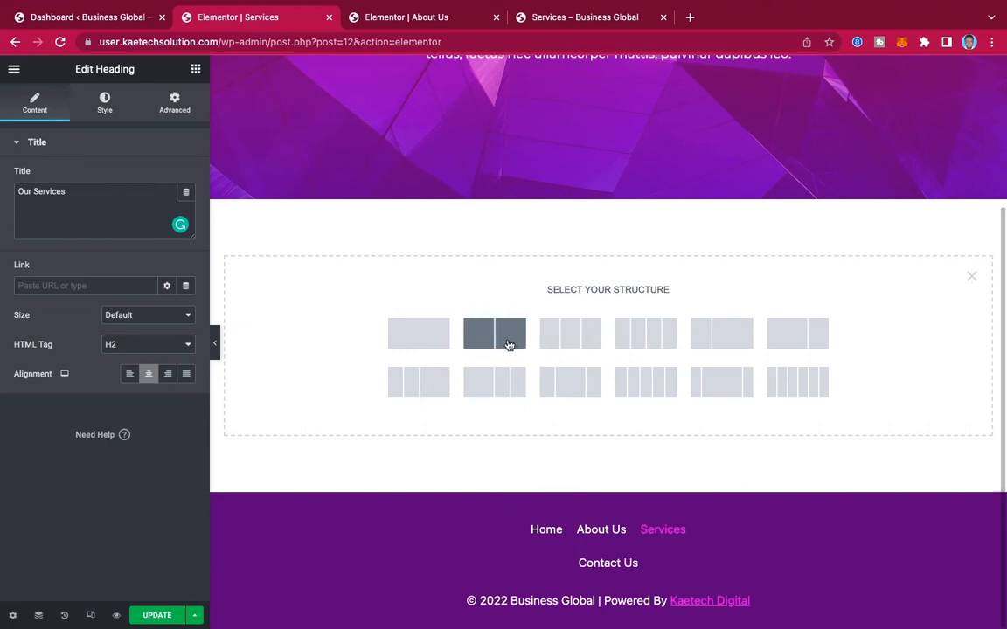
pyautogui.click(495, 339)
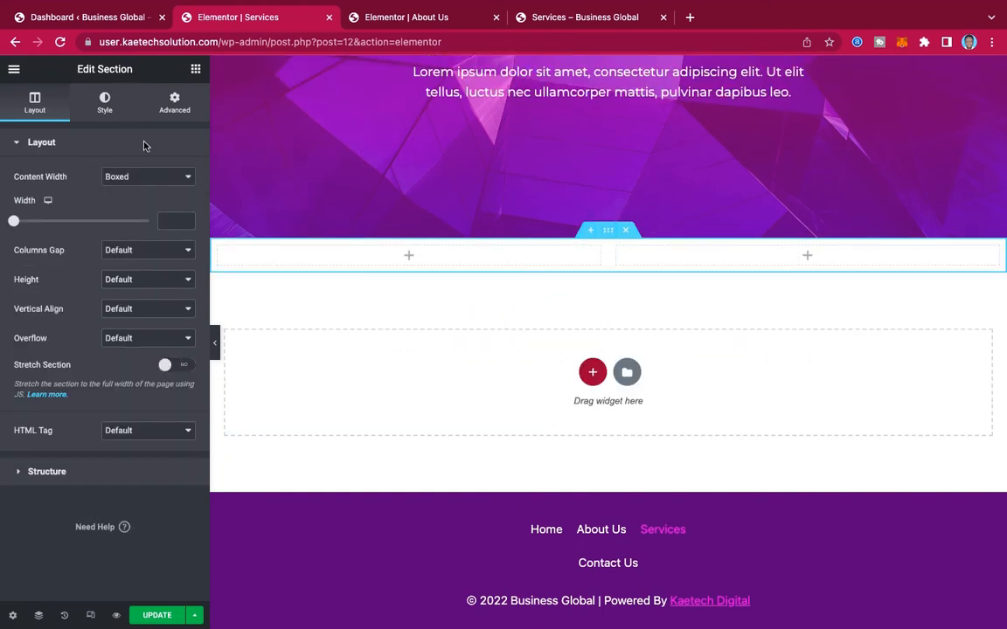
pyautogui.click(172, 102)
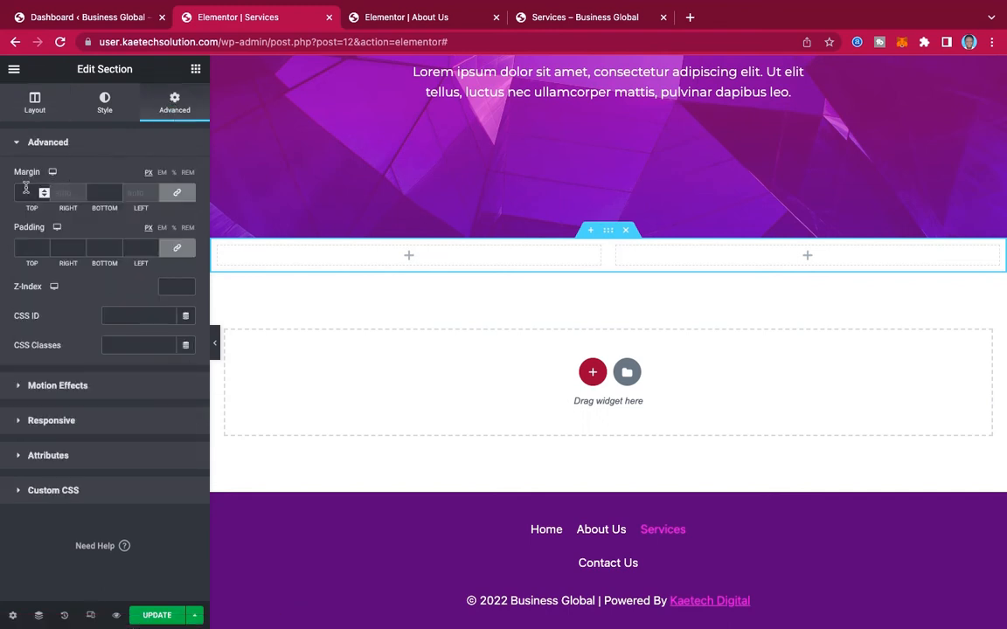
pyautogui.write('9')
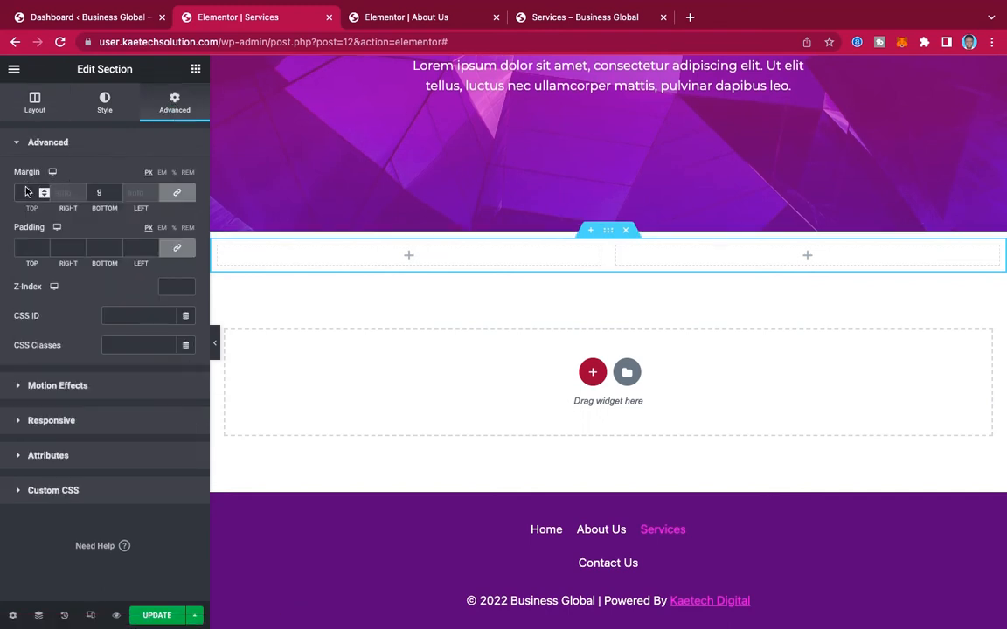
pyautogui.write('0')
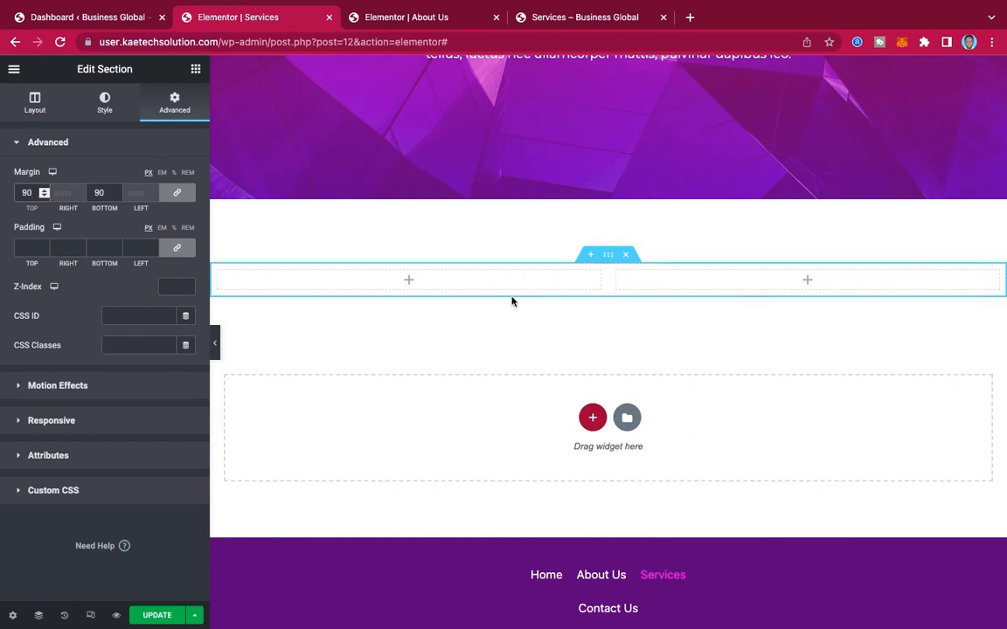
# Add an image to the new section's first column, using the library photo of four people around a table shown on the reference page.
pyautogui.click(409, 281)
pyautogui.click(593, 19)
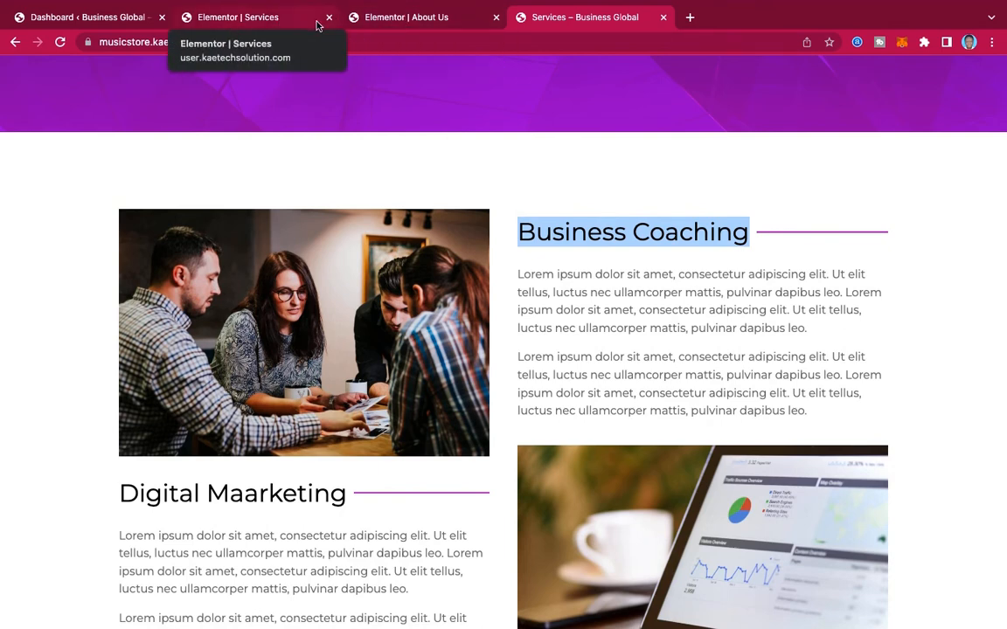
pyautogui.click(257, 18)
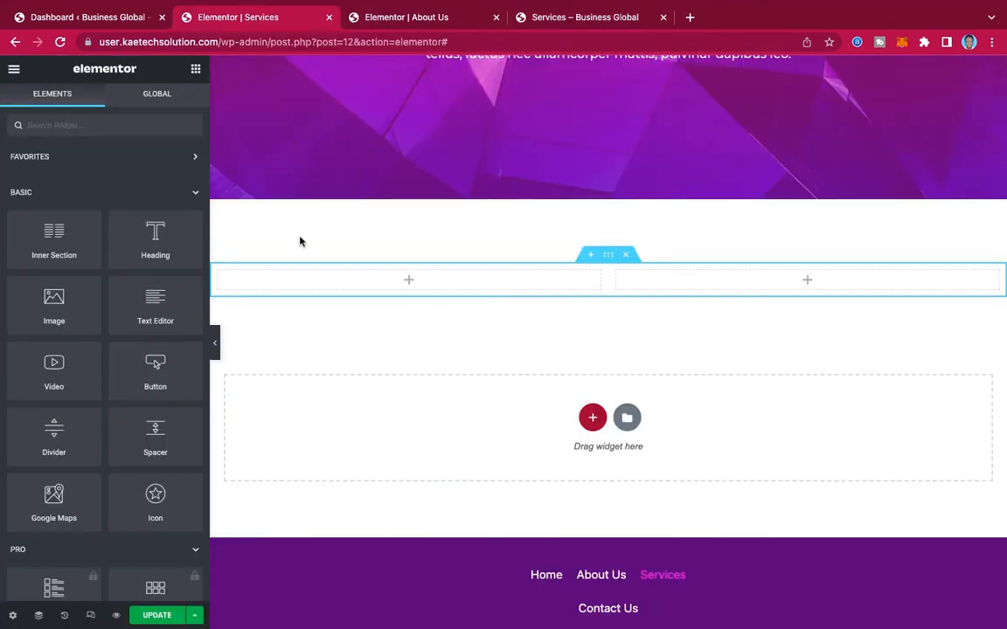
pyautogui.moveTo(54, 302); pyautogui.dragTo(427, 286)
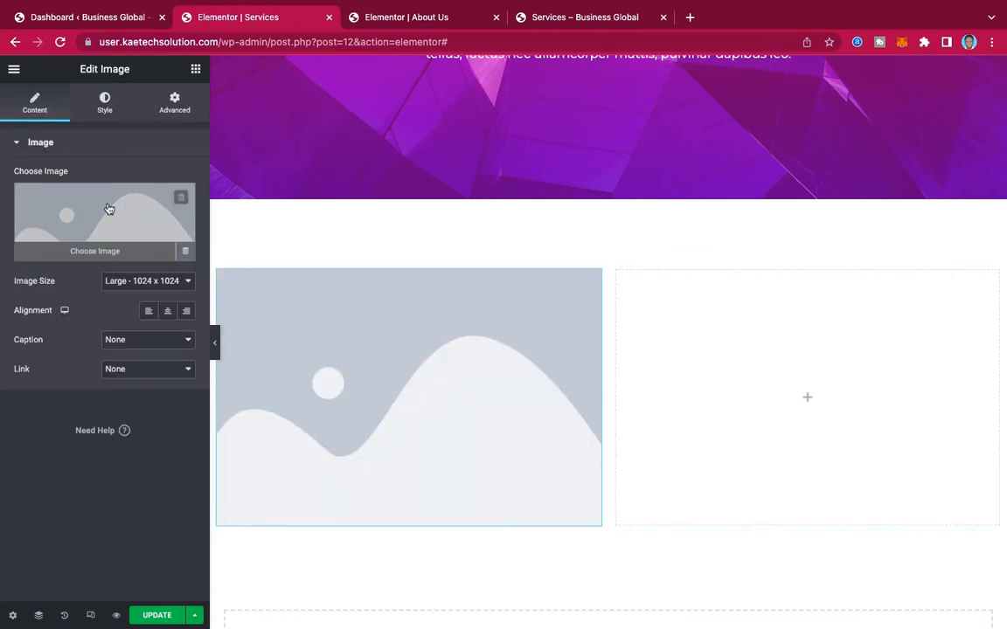
pyautogui.click(109, 209)
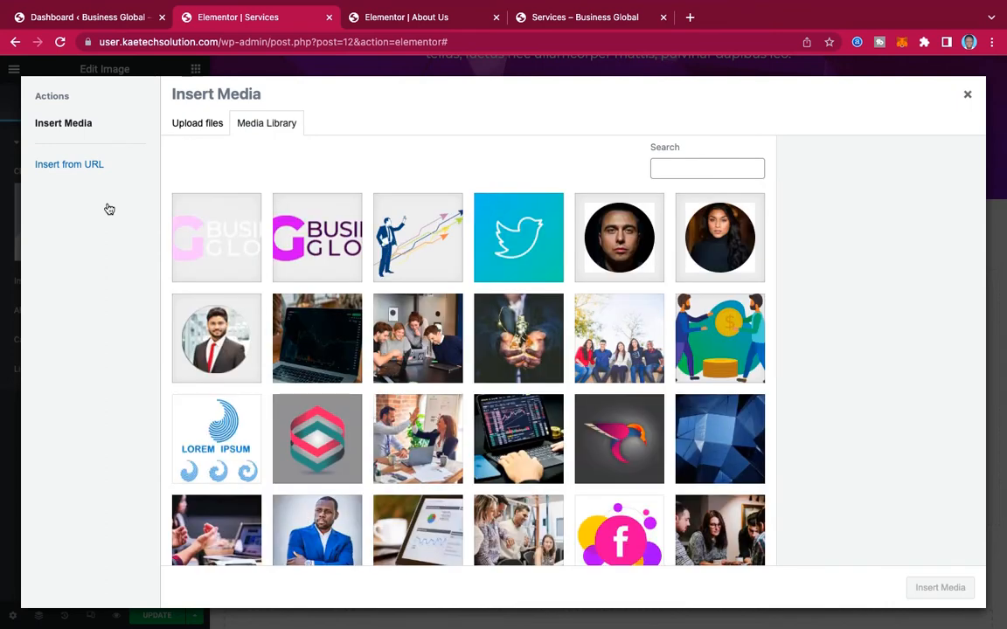
pyautogui.scroll(-3, 572, 414)
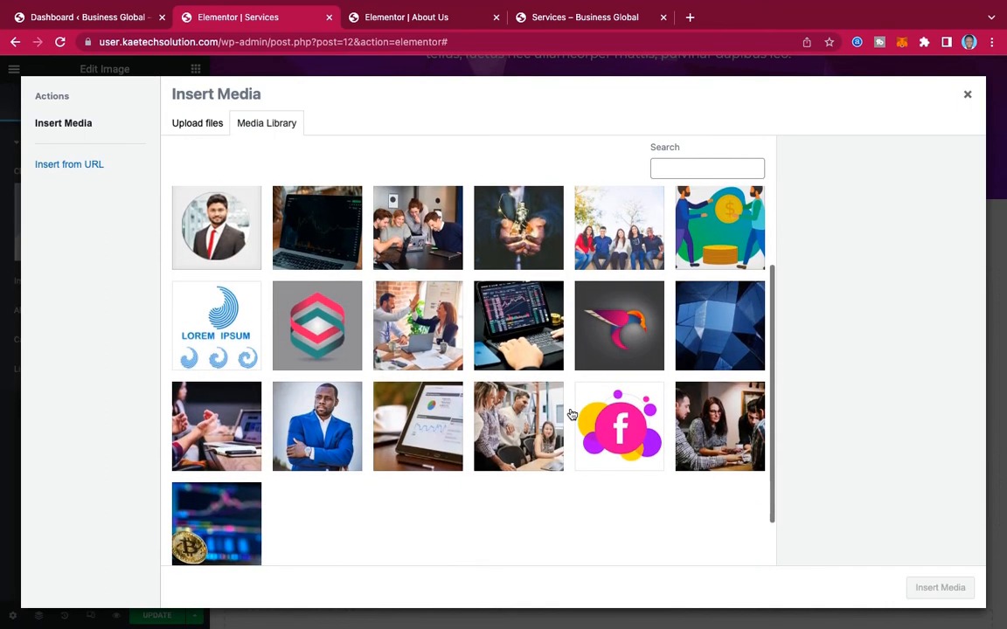
pyautogui.click(730, 425)
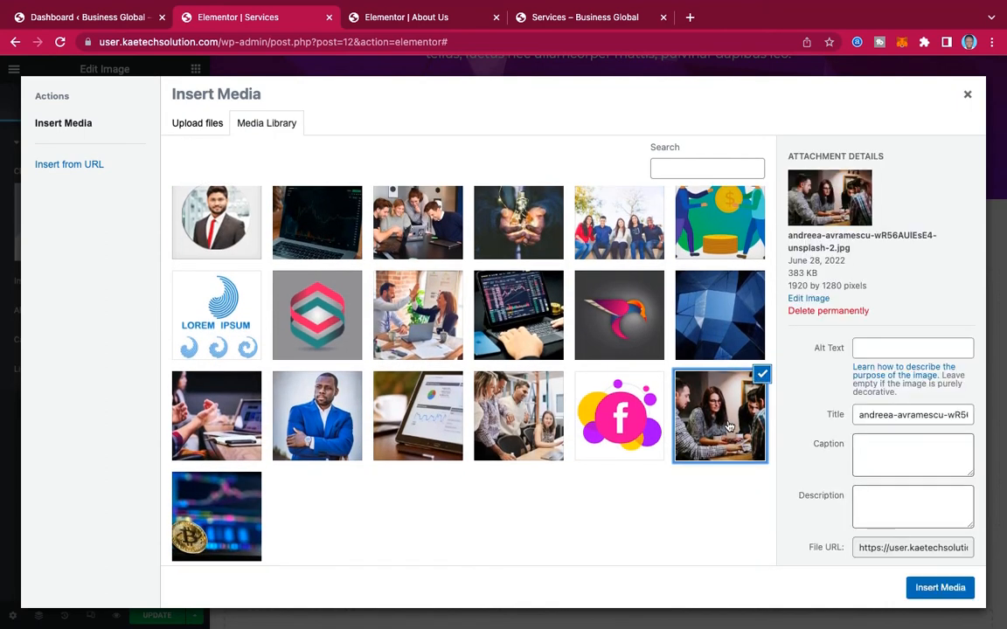
pyautogui.click(950, 595)
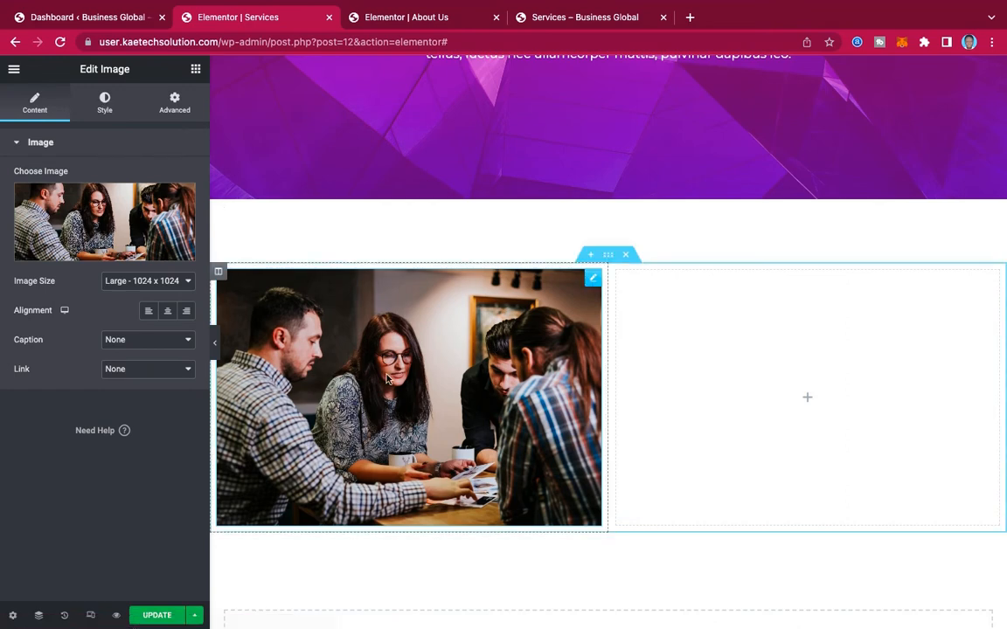
# Set the image's hover animation to Bob.
pyautogui.click(104, 102)
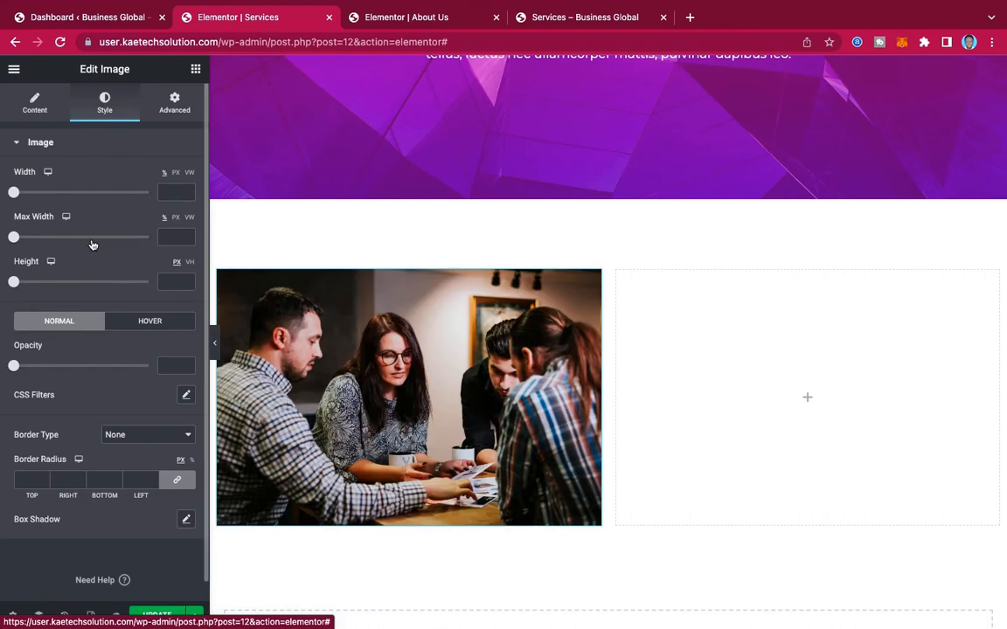
pyautogui.click(129, 325)
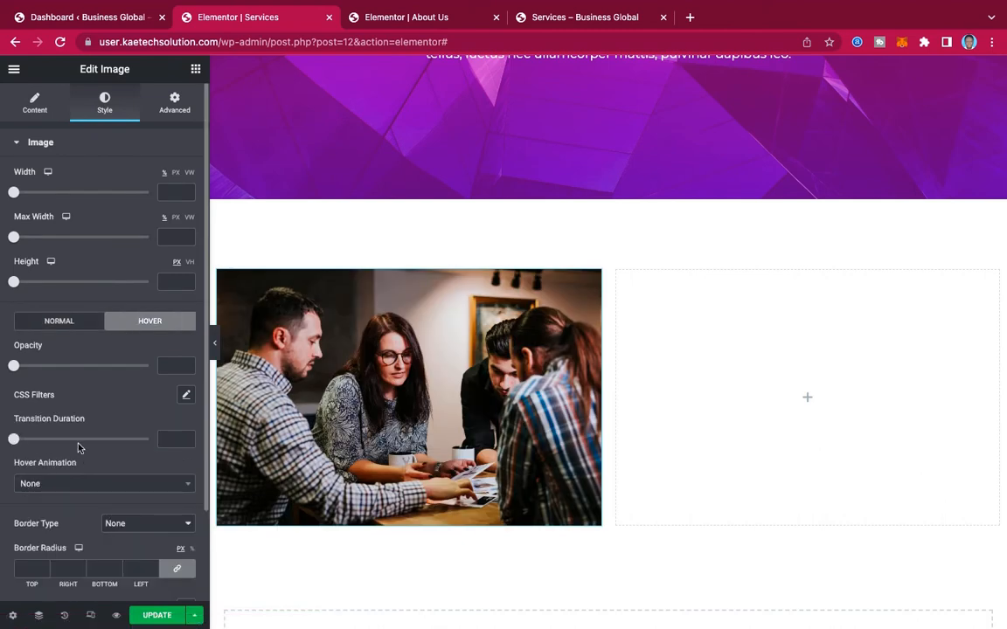
pyautogui.click(62, 484)
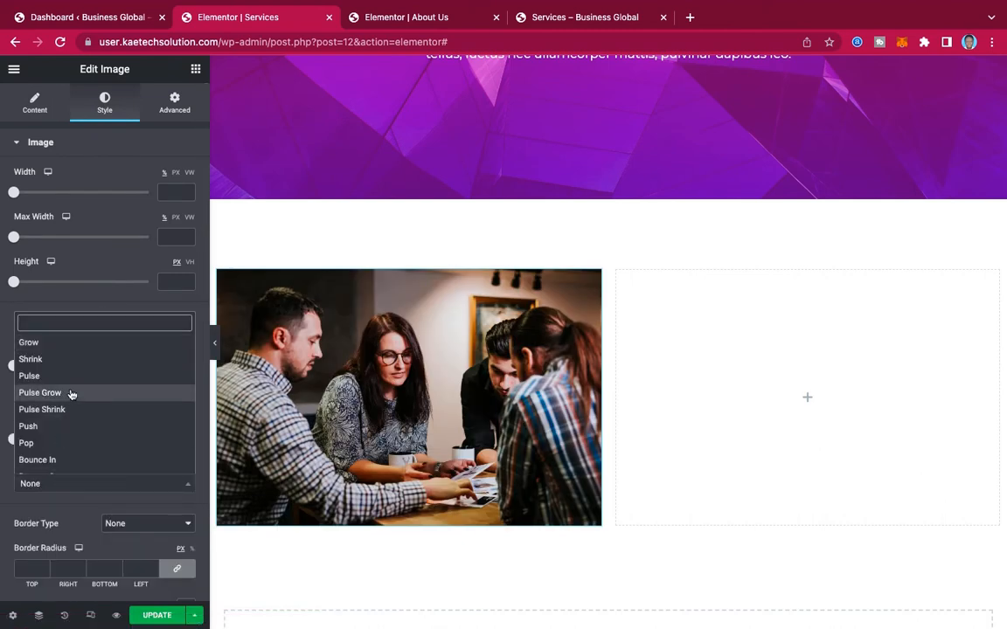
pyautogui.write('bob')
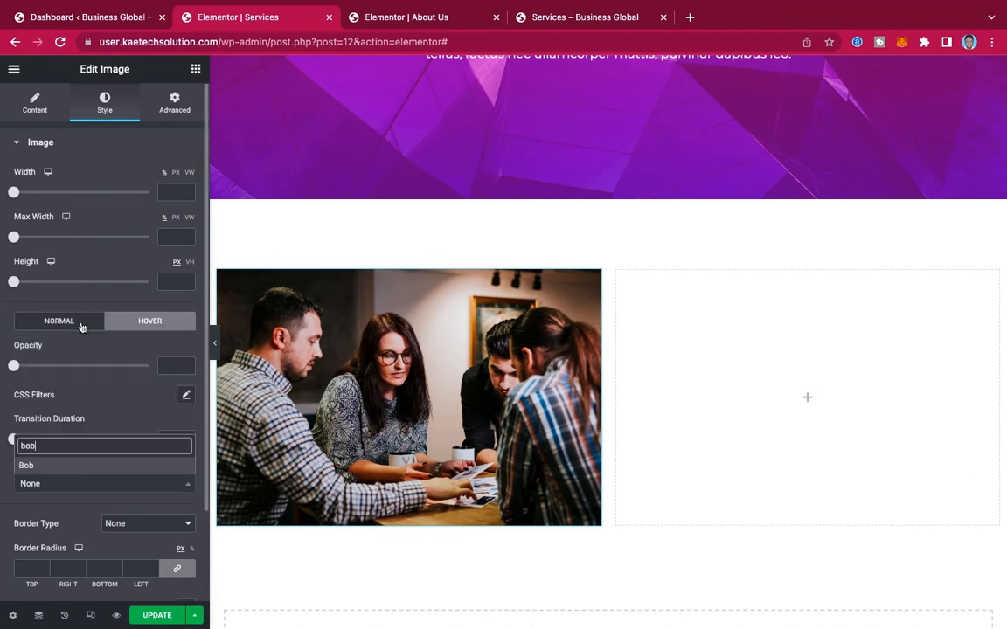
pyautogui.click(61, 467)
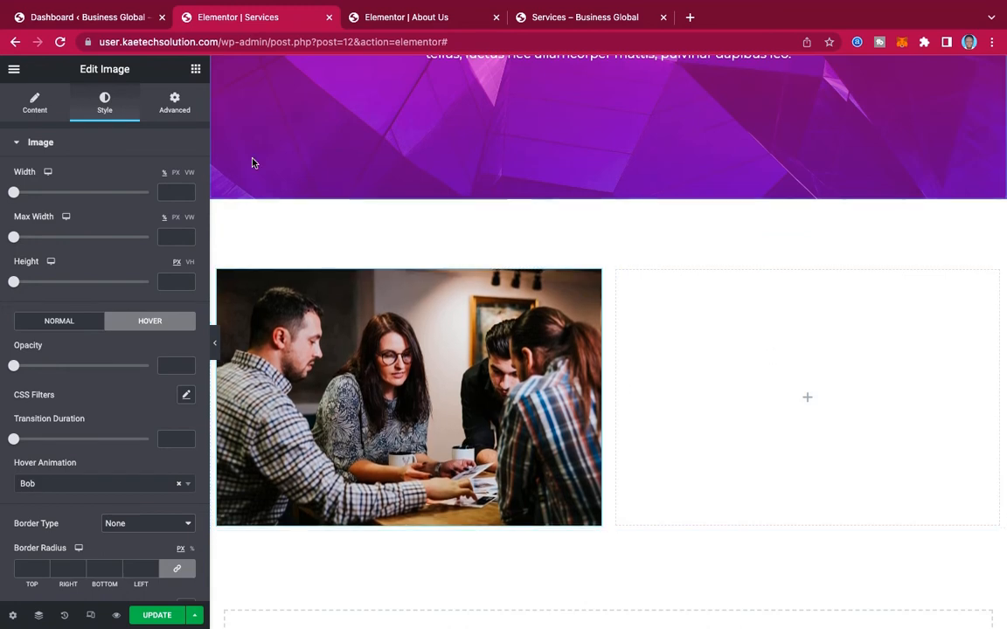
pyautogui.click(196, 72)
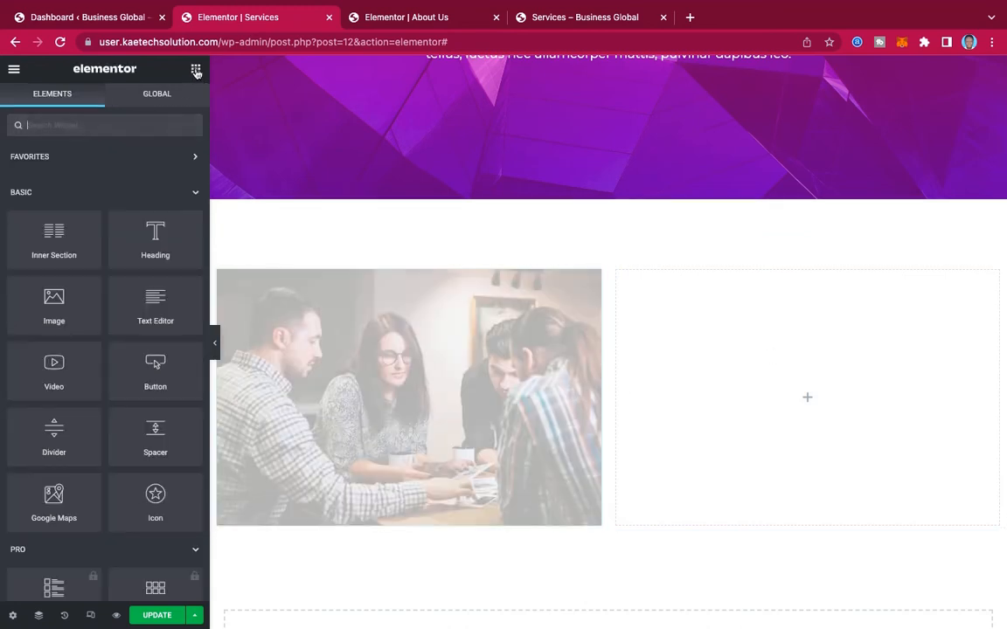
pyautogui.moveTo(151, 239); pyautogui.dragTo(804, 360)
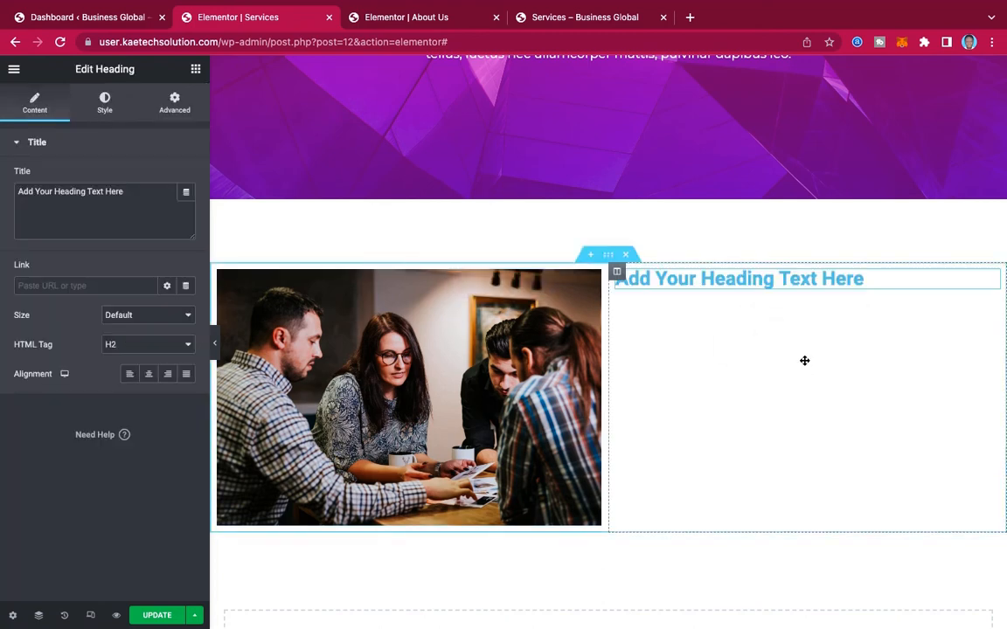
pyautogui.click(579, 19)
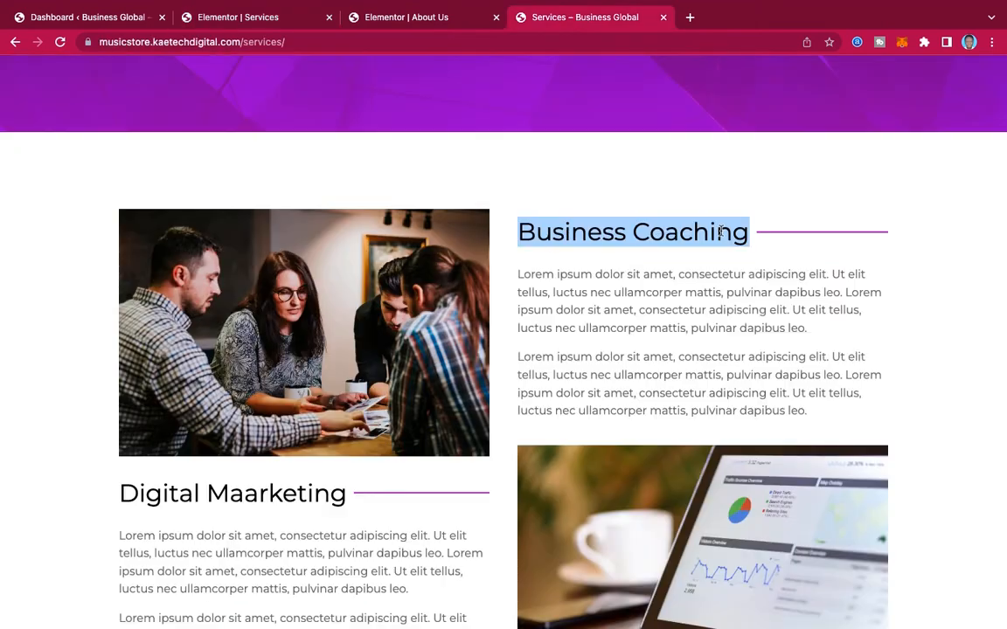
pyautogui.click(701, 271)
pyautogui.click(236, 17)
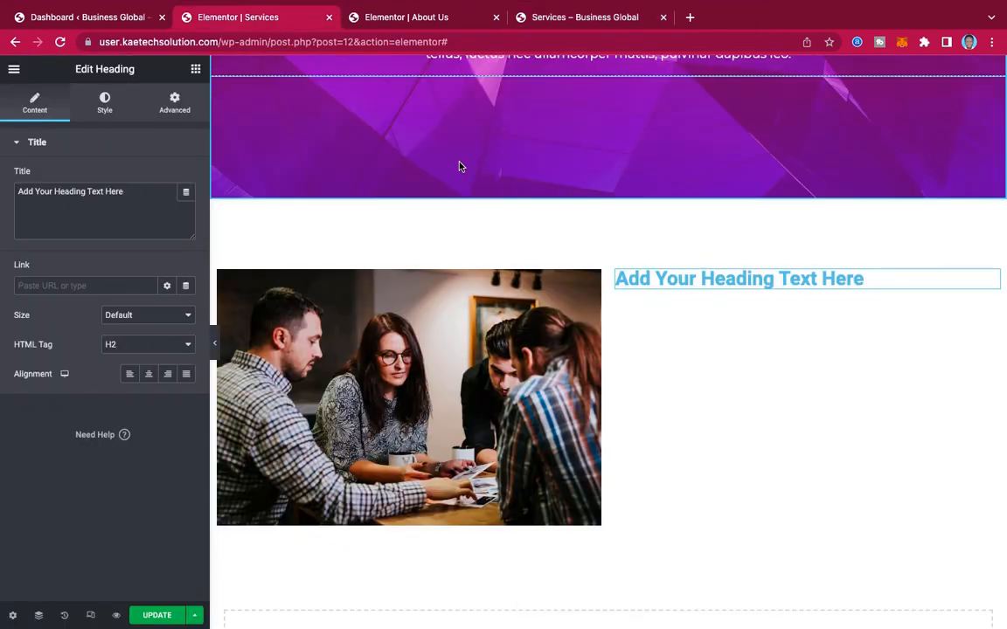
pyautogui.rightClick(724, 275)
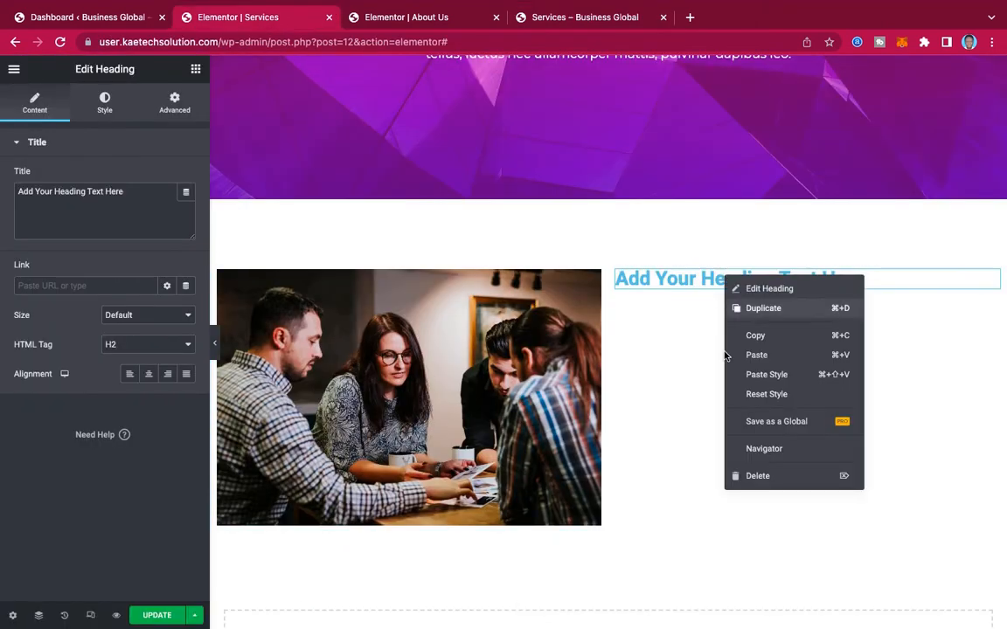
pyautogui.click(744, 477)
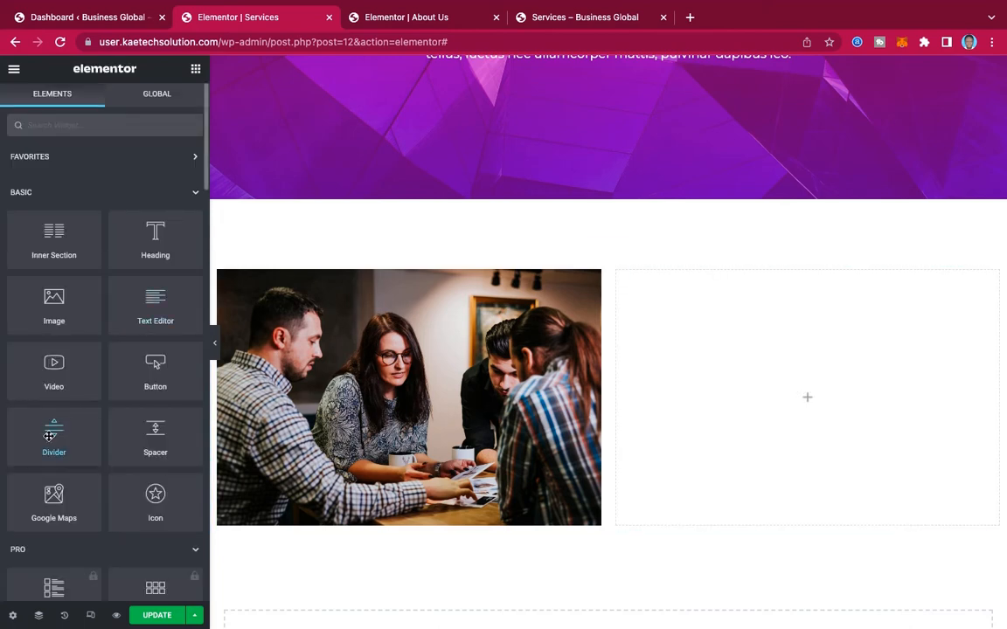
# Add a divider to the empty second column and give it the text "Business Coaching".
pyautogui.moveTo(49, 431); pyautogui.dragTo(773, 385)
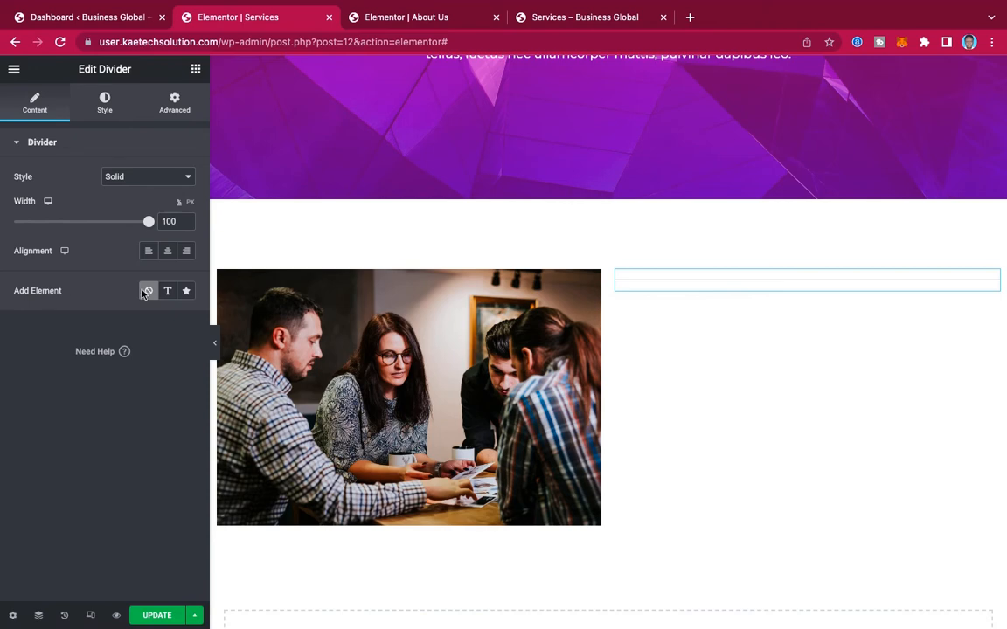
pyautogui.click(168, 292)
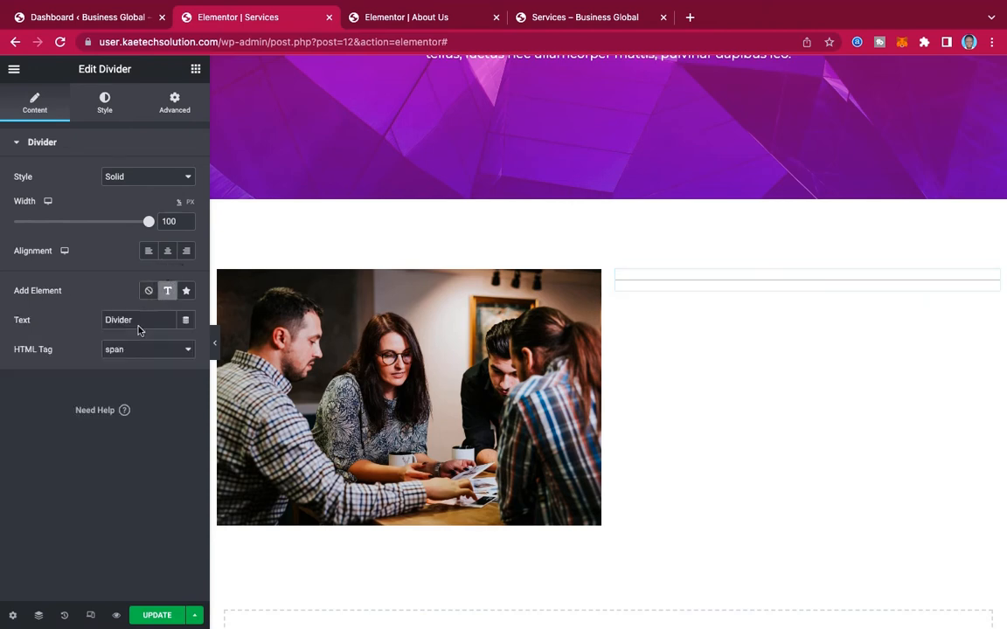
pyautogui.moveTo(136, 320); pyautogui.dragTo(53, 320)
pyautogui.hotkey('ctrl', 'v')
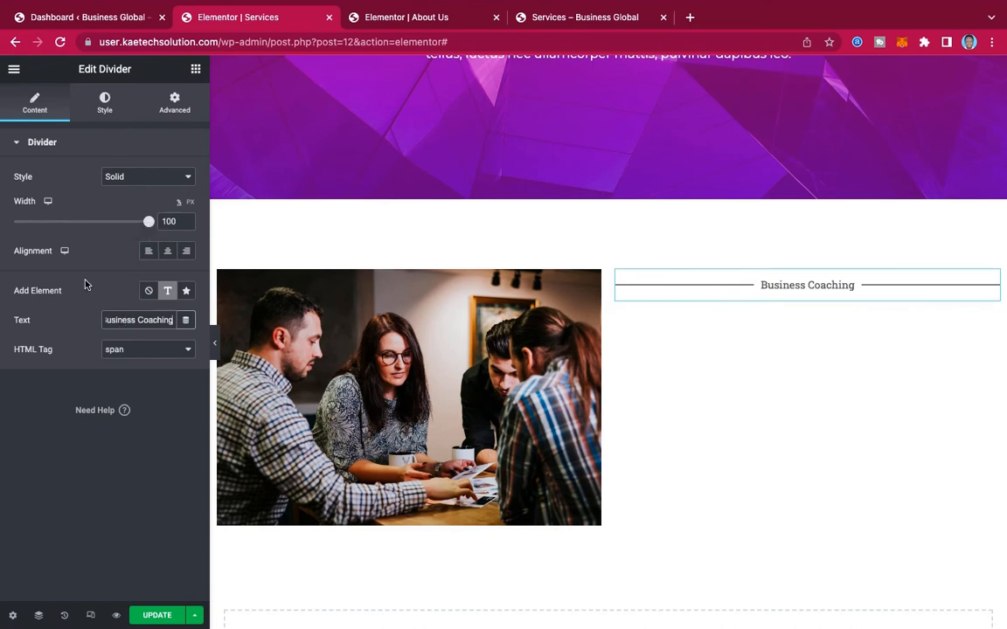
# Center-align the Business Coaching divider, keeping the Solid line style and the 100% width.
pyautogui.click(150, 251)
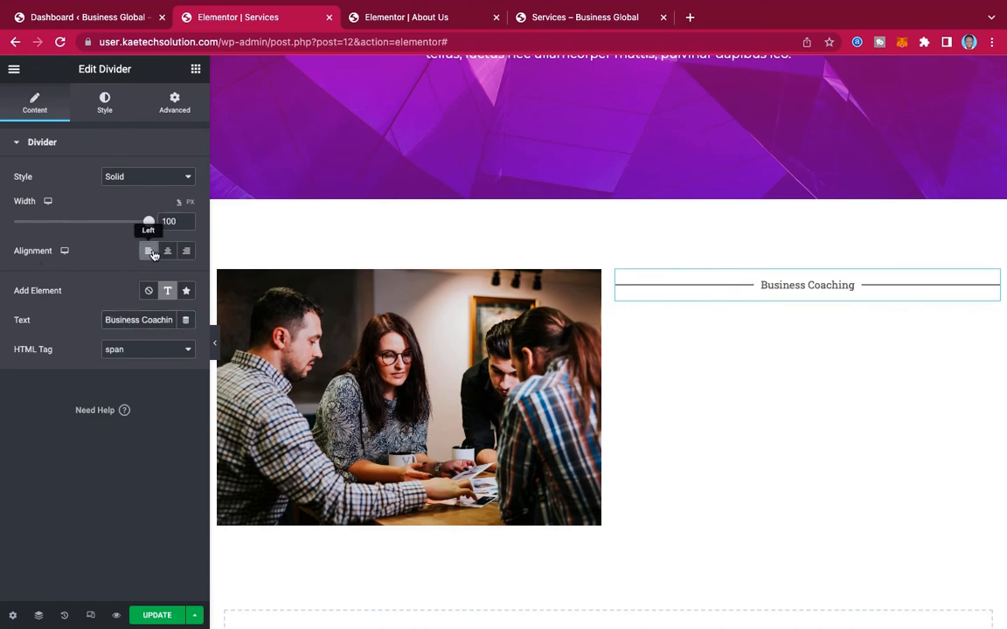
pyautogui.click(167, 251)
pyautogui.click(138, 178)
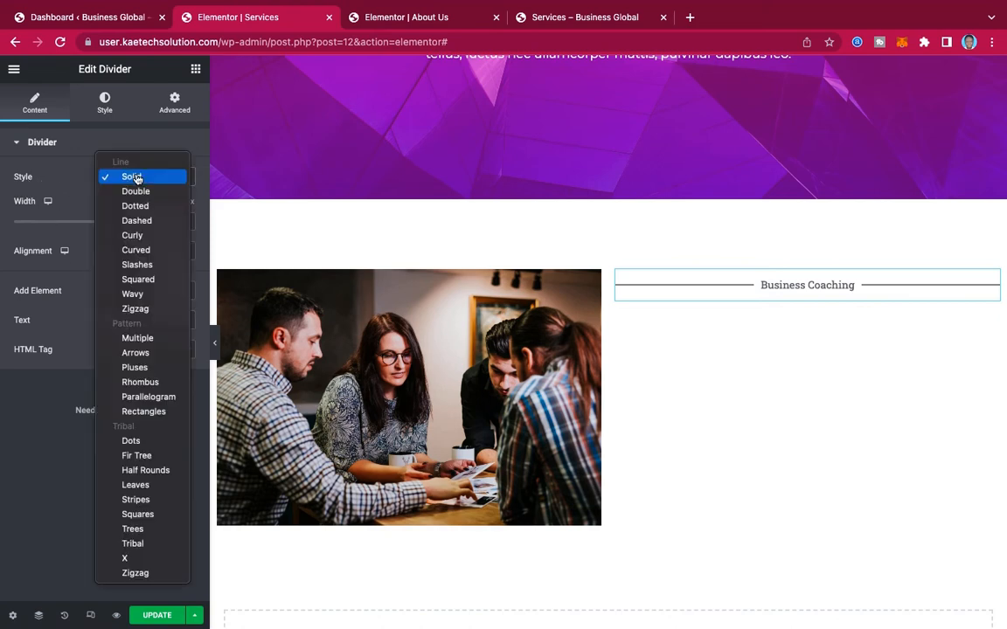
pyautogui.click(134, 178)
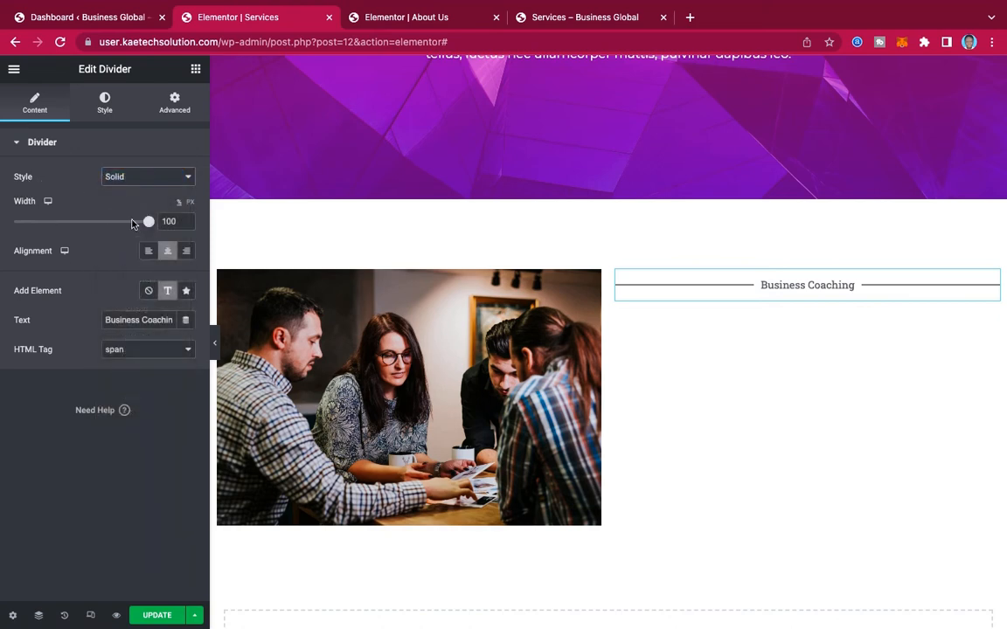
pyautogui.moveTo(148, 222)
pyautogui.mouseDown()
pyautogui.moveTo(108, 222)
pyautogui.moveTo(150, 222)
pyautogui.mouseUp()
# Position the divider's text at the left end of the line and color the text black.
pyautogui.click(105, 103)
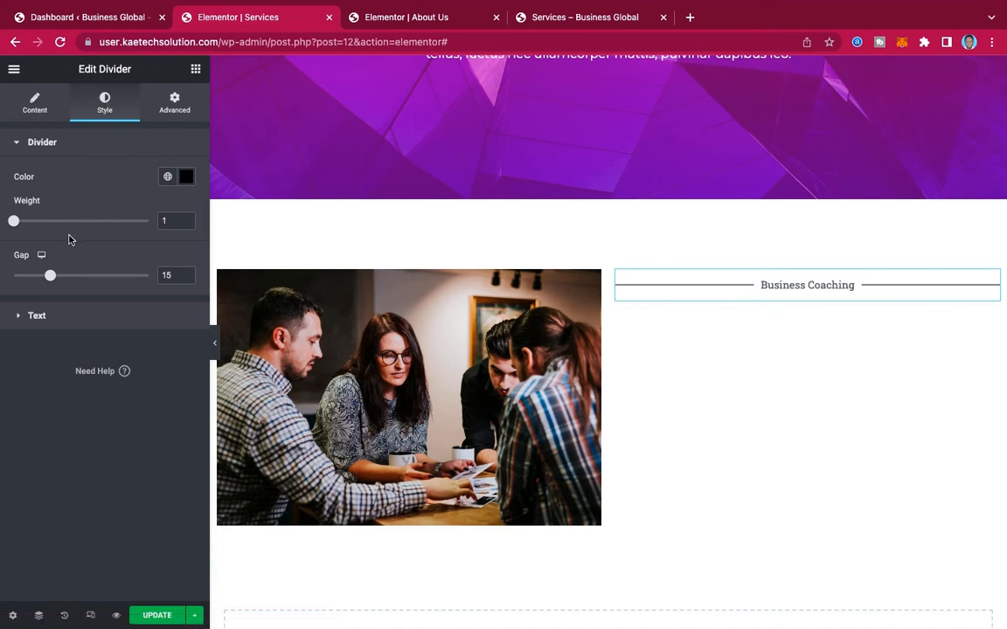
pyautogui.click(68, 317)
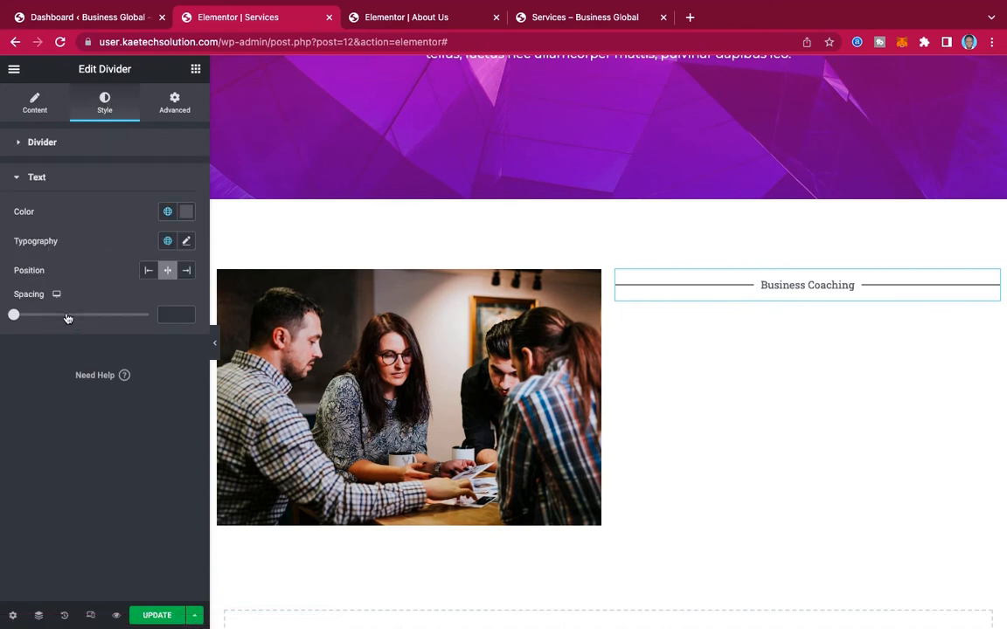
pyautogui.click(148, 272)
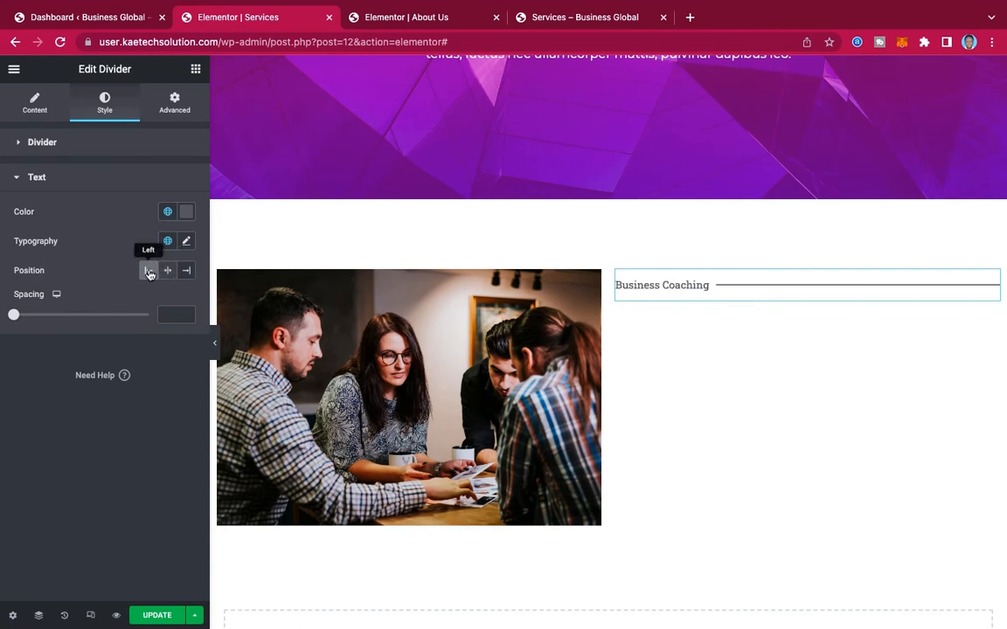
pyautogui.click(186, 211)
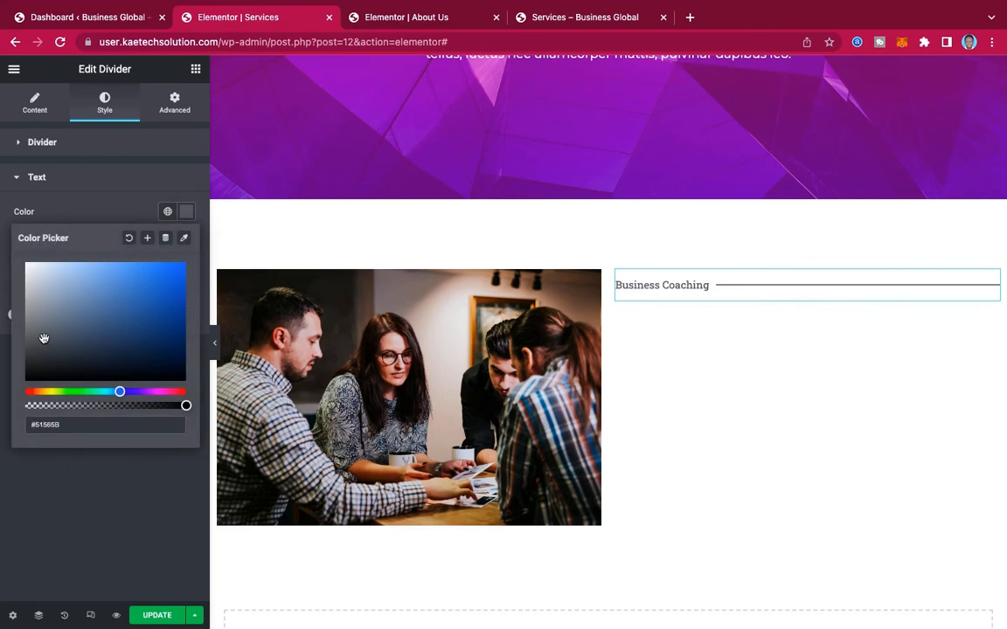
pyautogui.moveTo(43, 338); pyautogui.dragTo(5, 407)
pyautogui.click(6, 418)
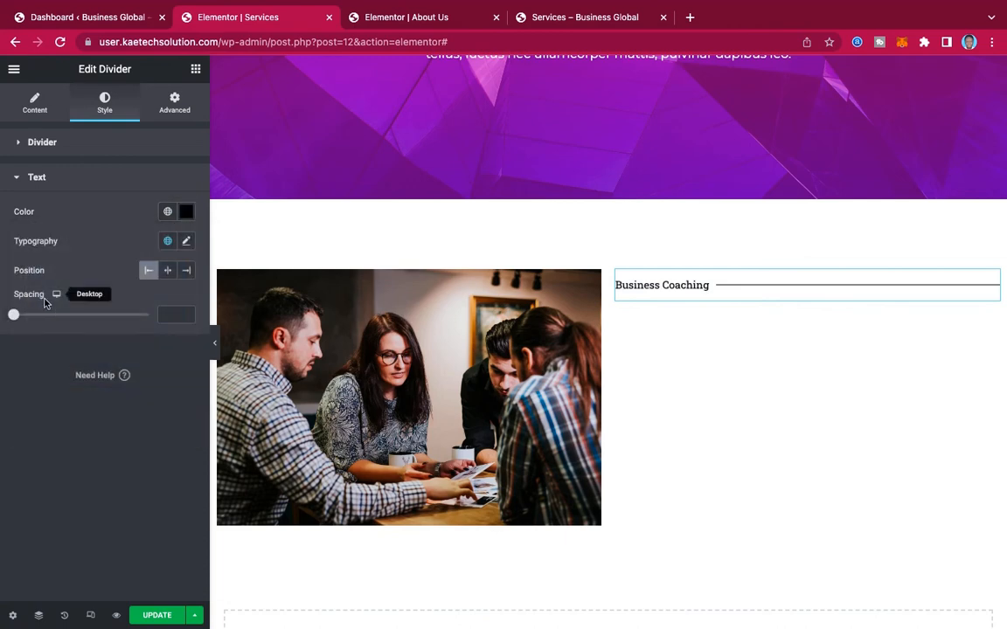
# Set the divider text's typography to the Montserrat family at a size of 35 px.
pyautogui.click(187, 243)
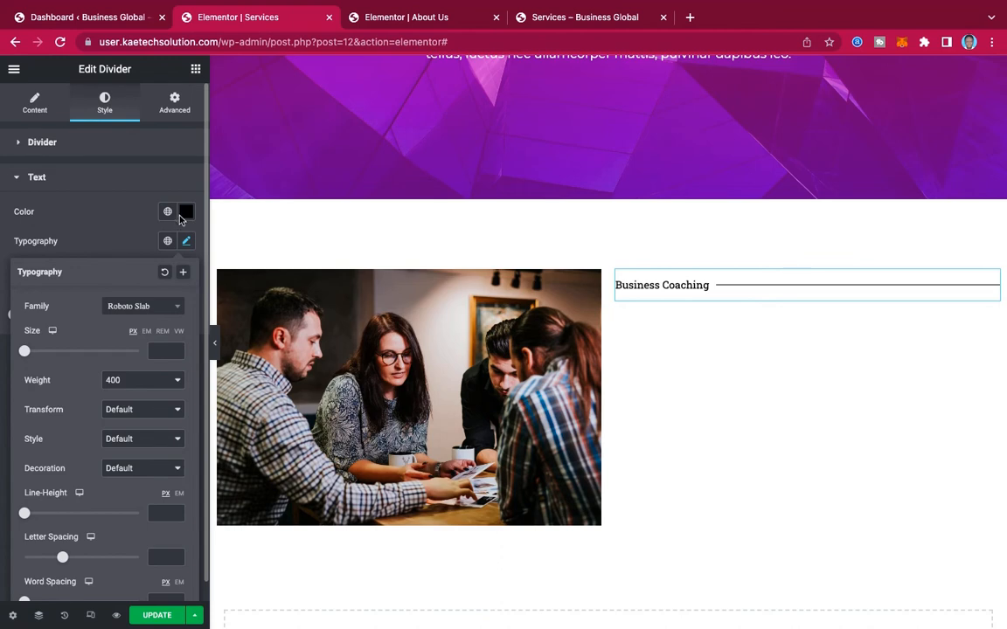
pyautogui.click(138, 306)
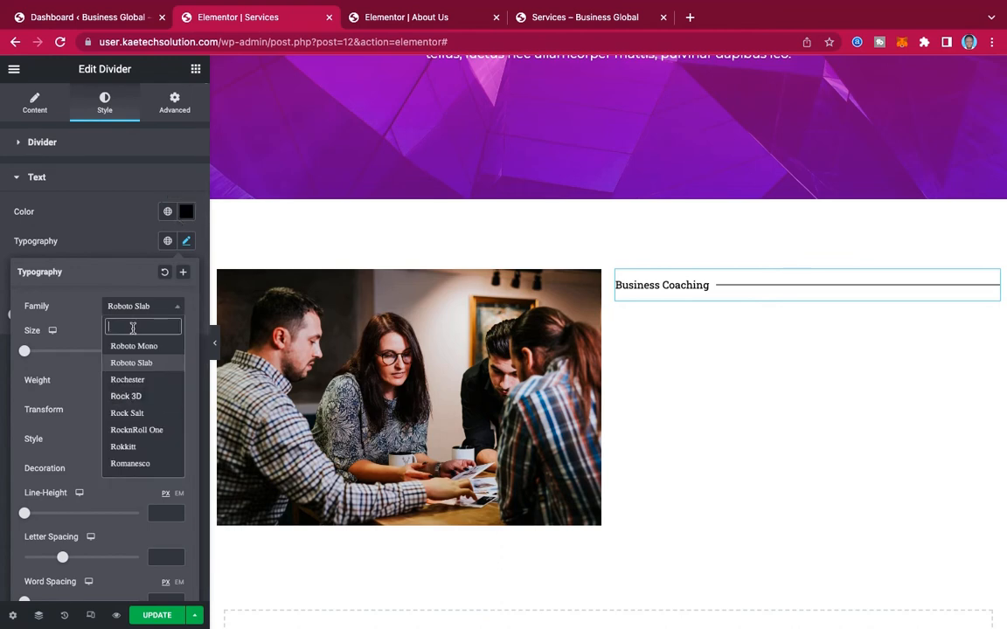
pyautogui.write('monts')
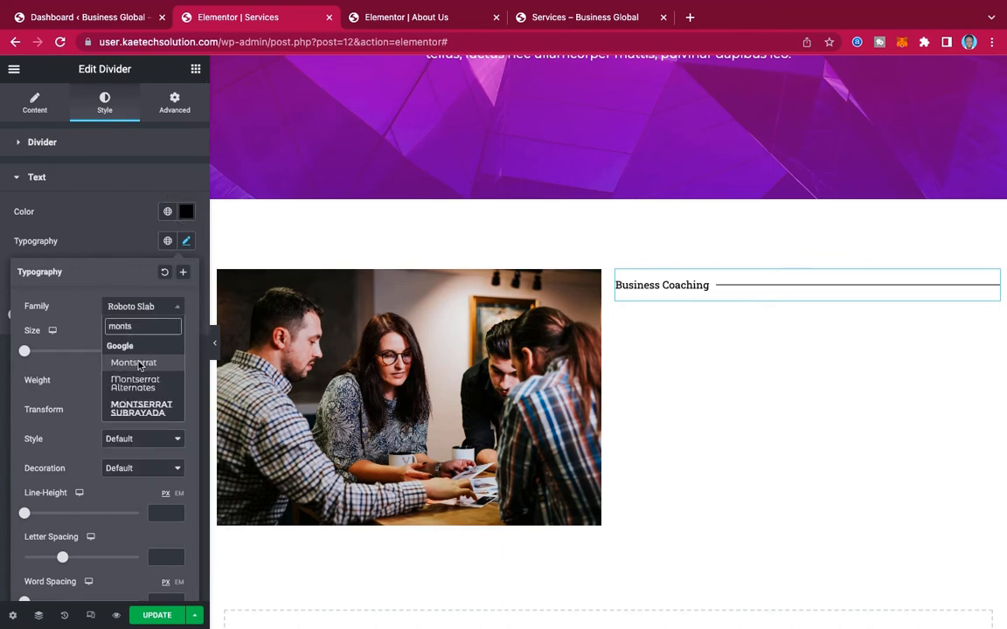
pyautogui.click(136, 363)
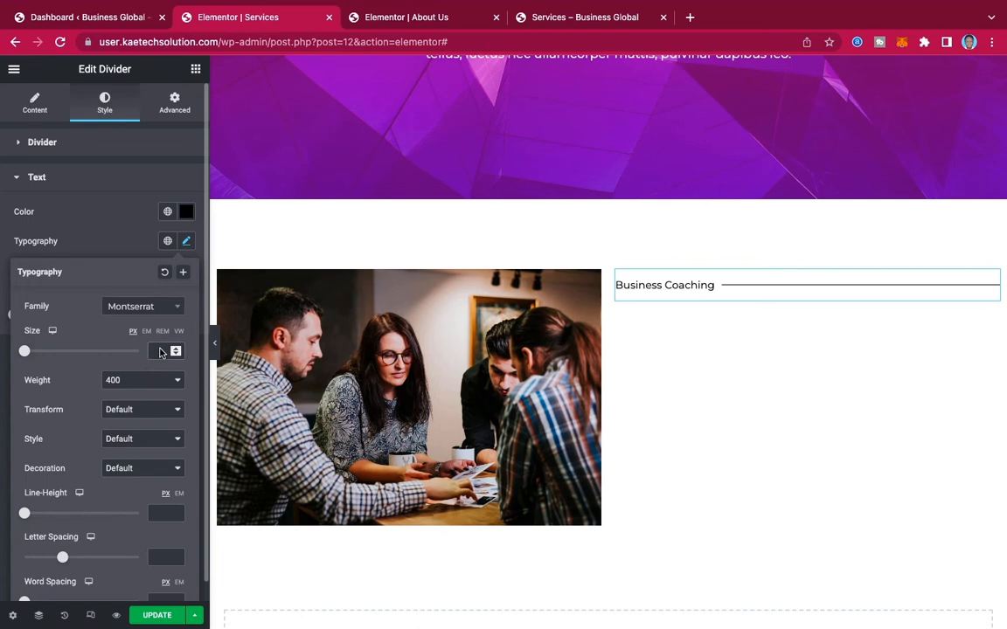
pyautogui.write('35')
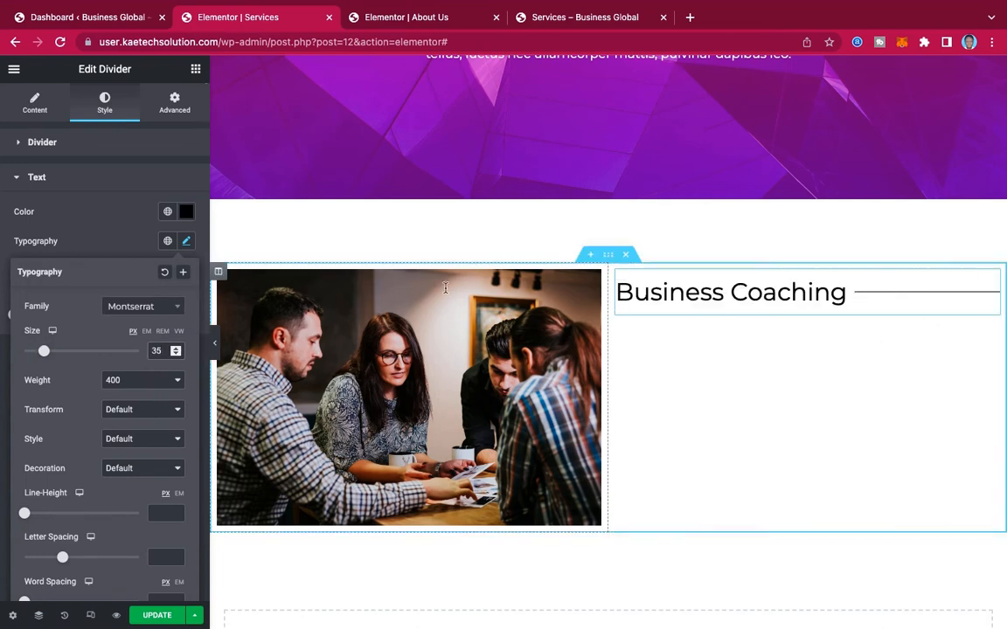
pyautogui.click(74, 219)
# Apply the magenta global color to the divider line and set its weight to 2.
pyautogui.click(93, 144)
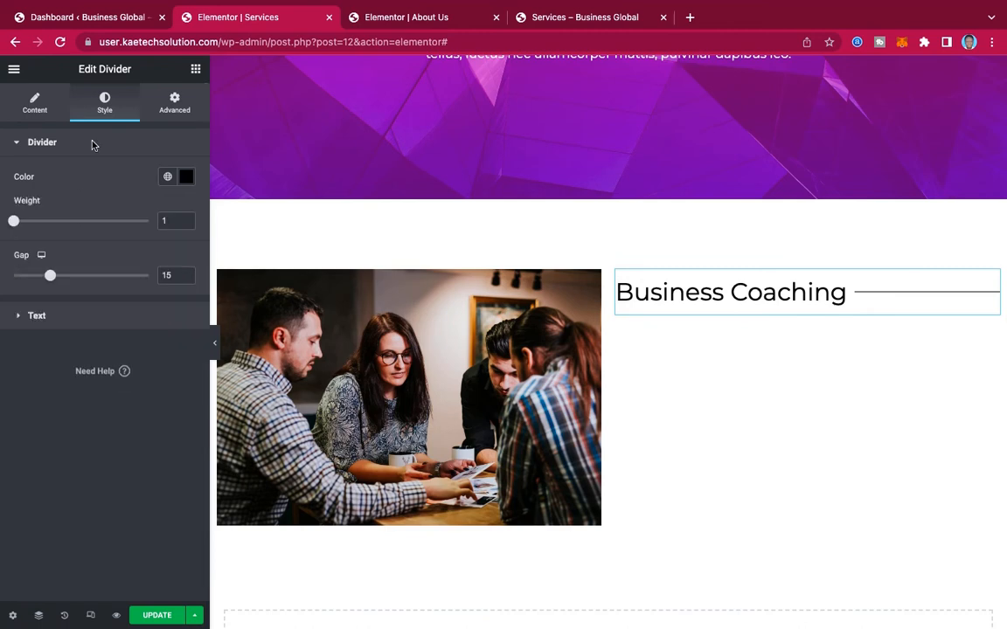
pyautogui.click(186, 179)
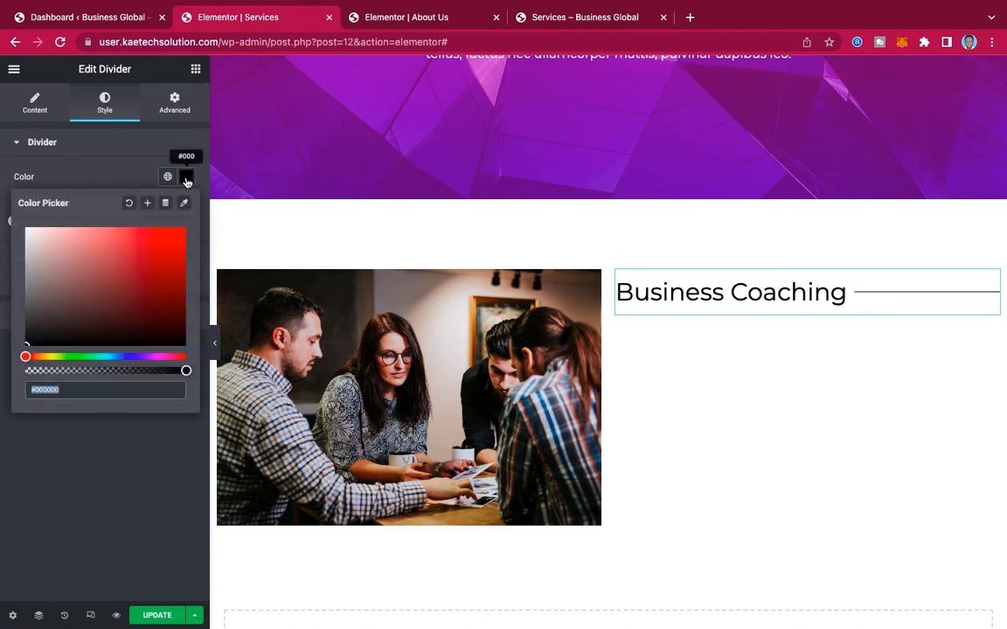
pyautogui.click(117, 173)
pyautogui.click(168, 179)
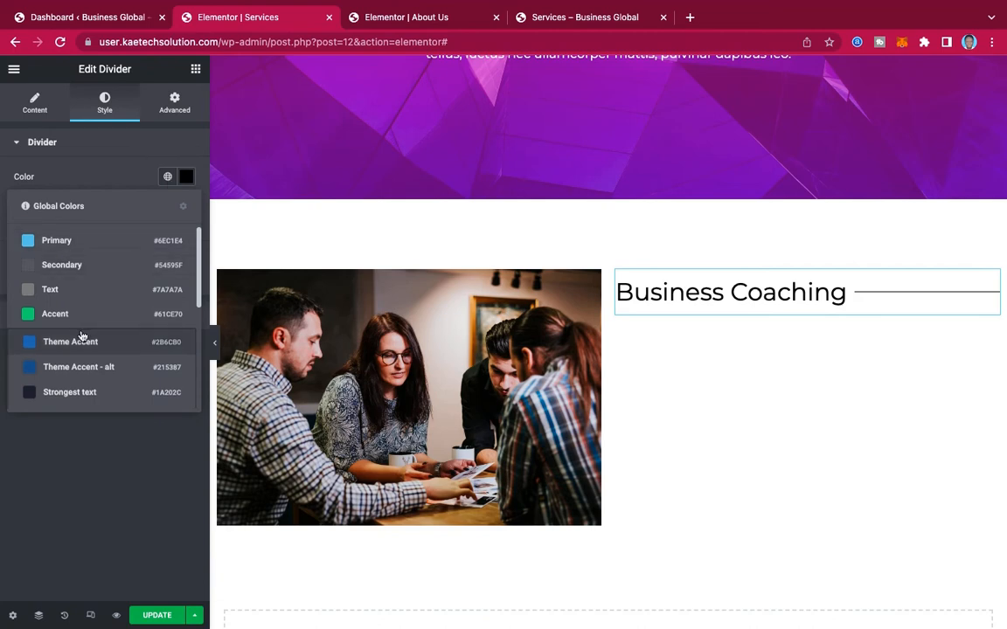
pyautogui.scroll(-5, 77, 341)
pyautogui.click(58, 367)
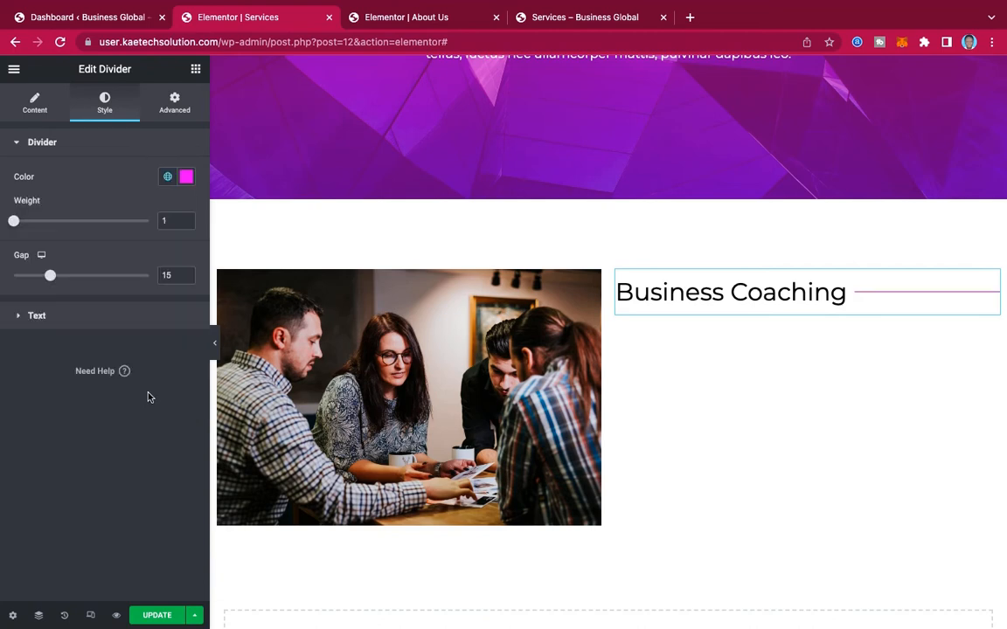
pyautogui.click(187, 220)
pyautogui.write('2')
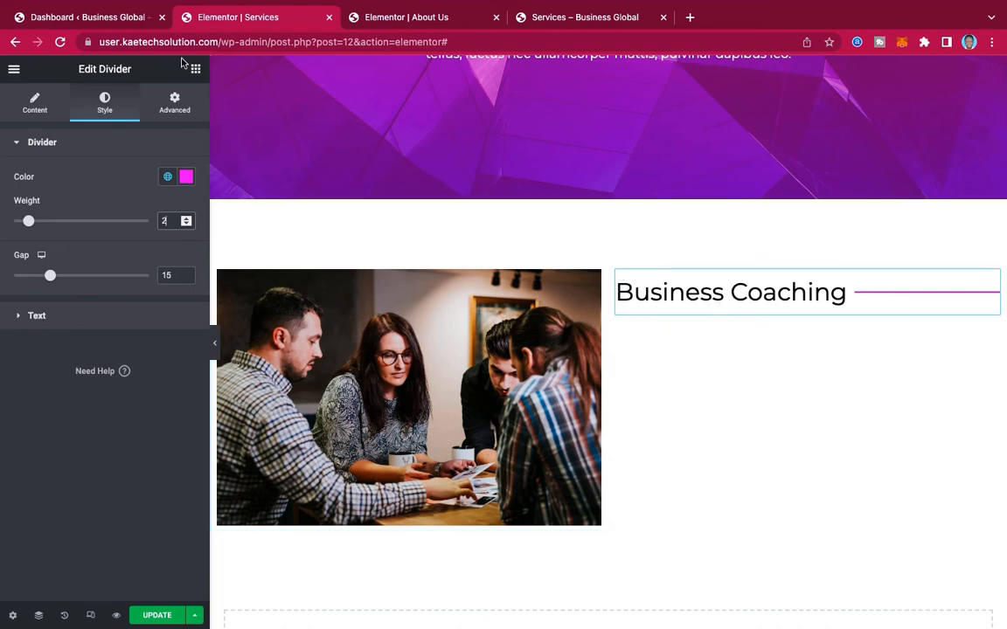
# Select both Business Coaching paragraphs on the reference site, and add a Text Editor widget below the divider in the Services editor.
pyautogui.click(573, 19)
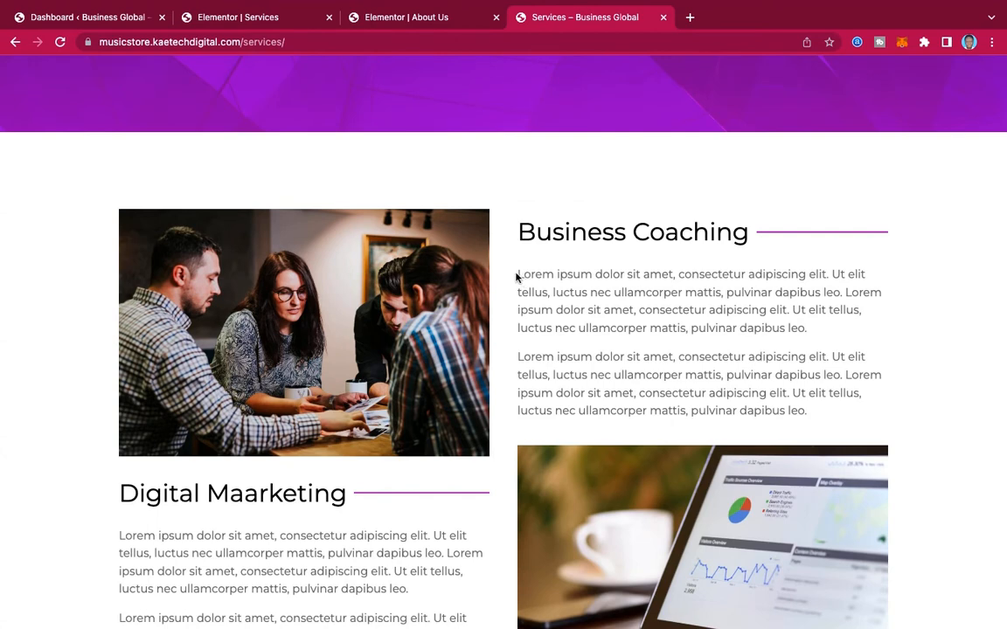
pyautogui.moveTo(516, 277); pyautogui.dragTo(841, 415)
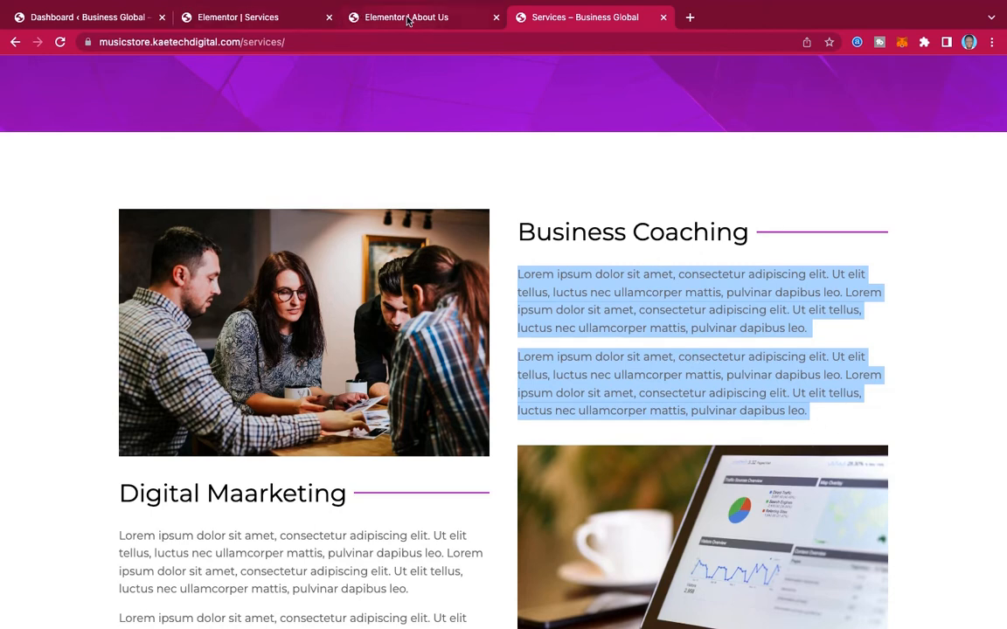
pyautogui.click(218, 17)
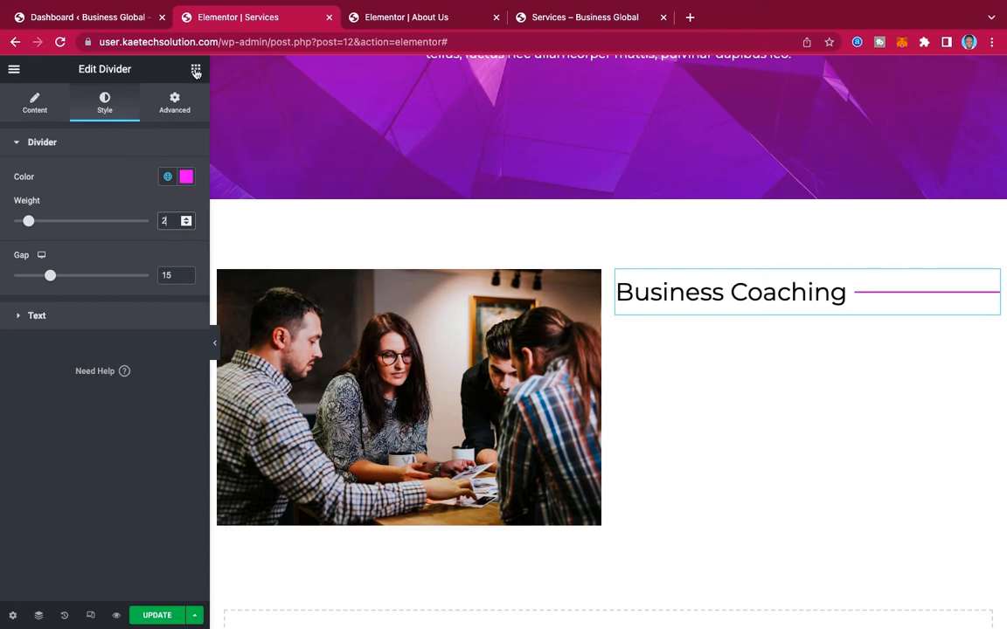
pyautogui.click(196, 70)
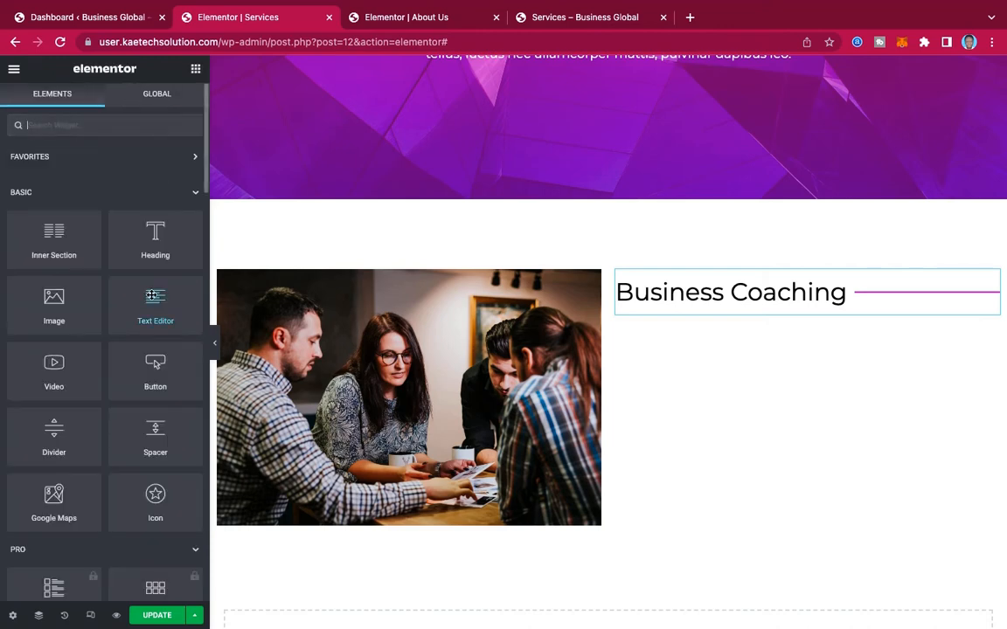
pyautogui.moveTo(150, 295); pyautogui.dragTo(804, 305)
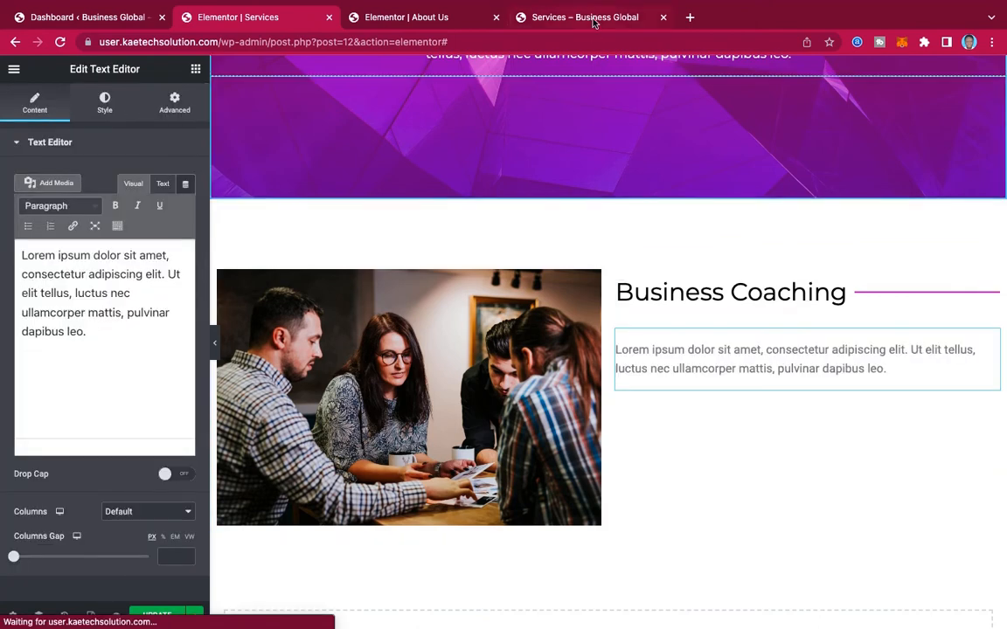
# Switch to the About Us page editor and copy the text widget beneath the "About Business Global" heading.
pyautogui.click(461, 19)
pyautogui.scroll(-3, 649, 365)
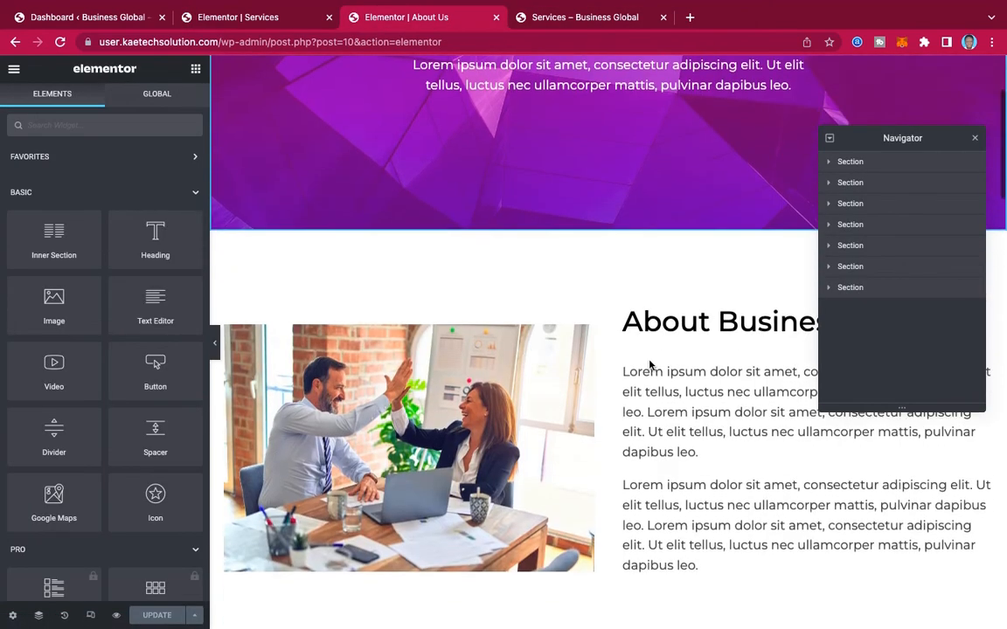
pyautogui.click(975, 138)
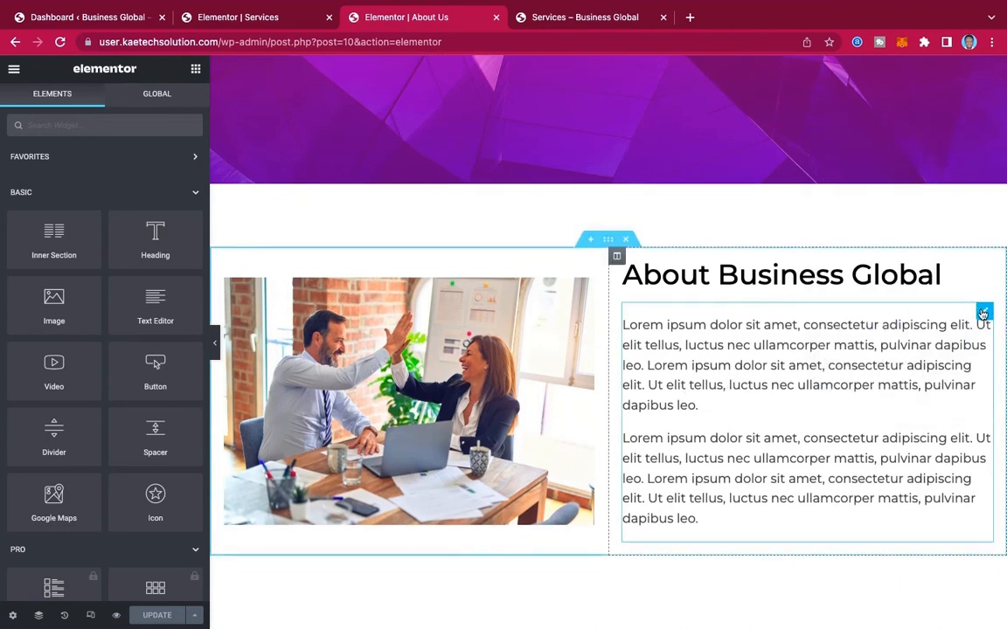
pyautogui.rightClick(982, 313)
pyautogui.click(907, 374)
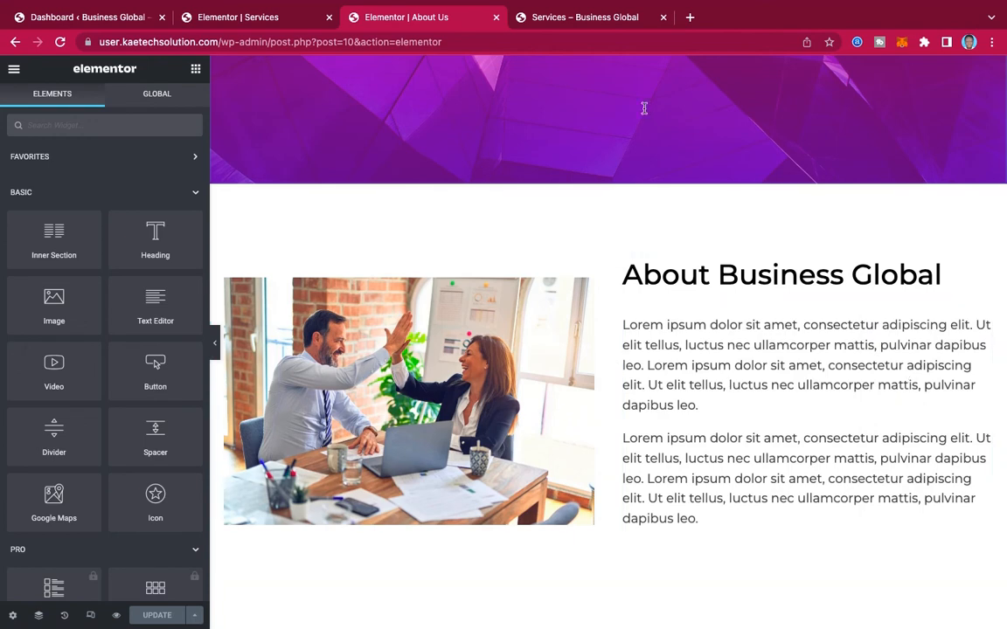
# In the Services editor, replace the placeholder text widget below the Business Coaching divider with the copied About Us text widget.
pyautogui.click(265, 17)
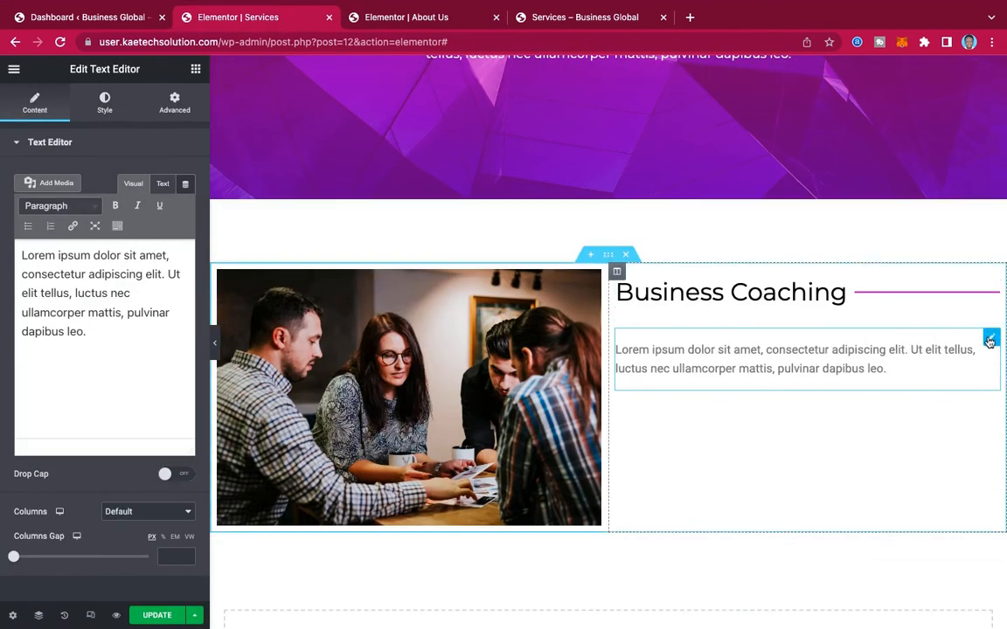
pyautogui.rightClick(989, 341)
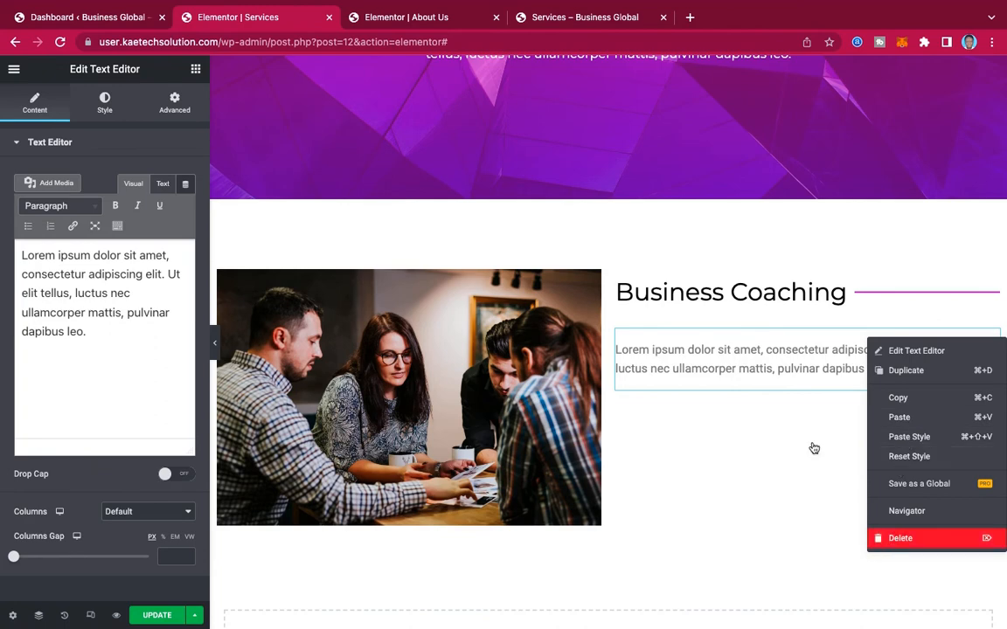
pyautogui.press('Delete')
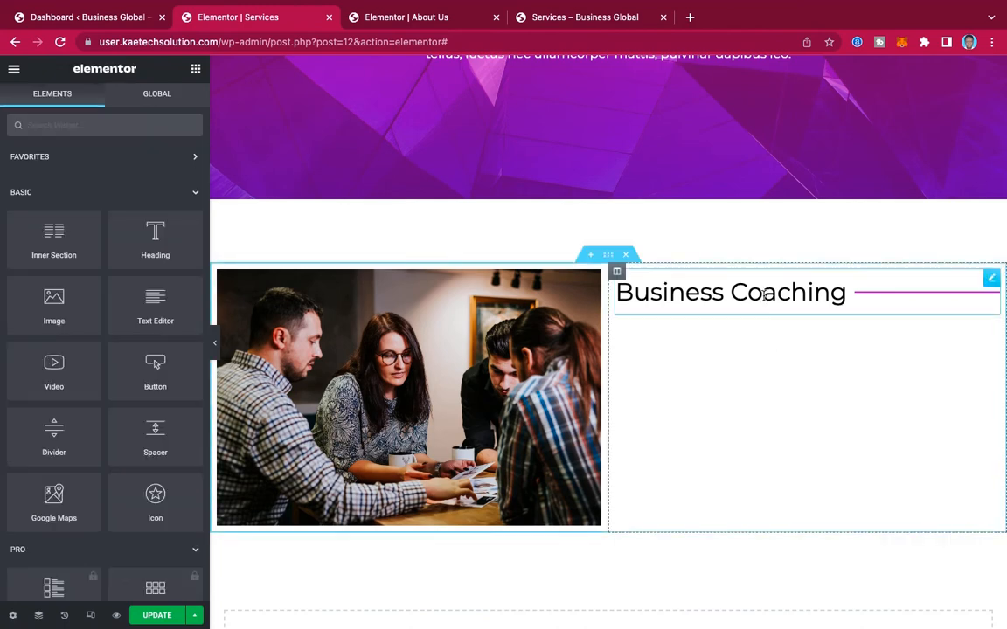
pyautogui.rightClick(764, 295)
pyautogui.click(797, 376)
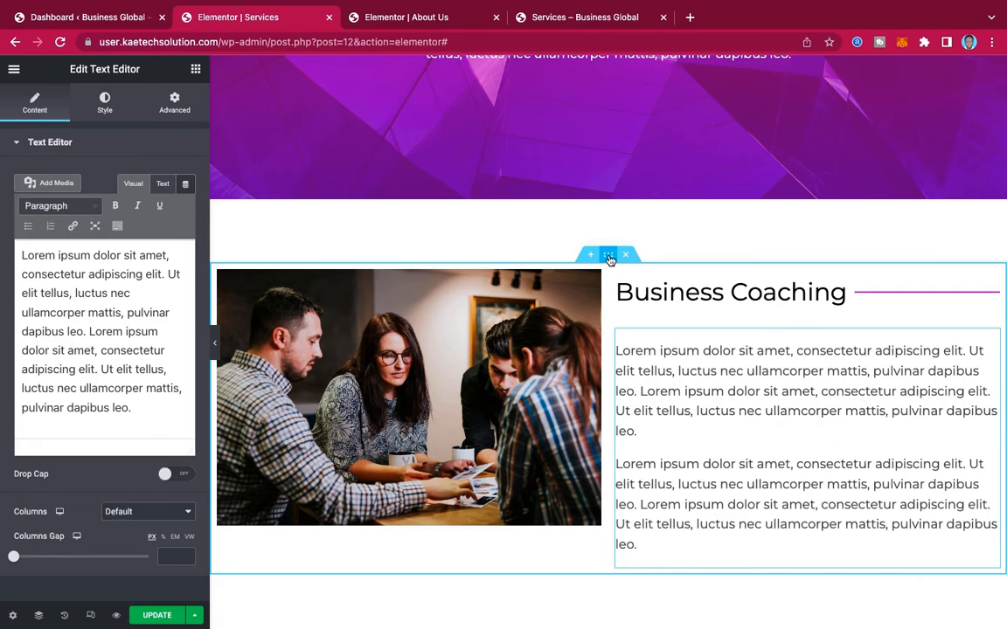
# Set the Business Coaching section's vertical alignment to Middle.
pyautogui.click(610, 256)
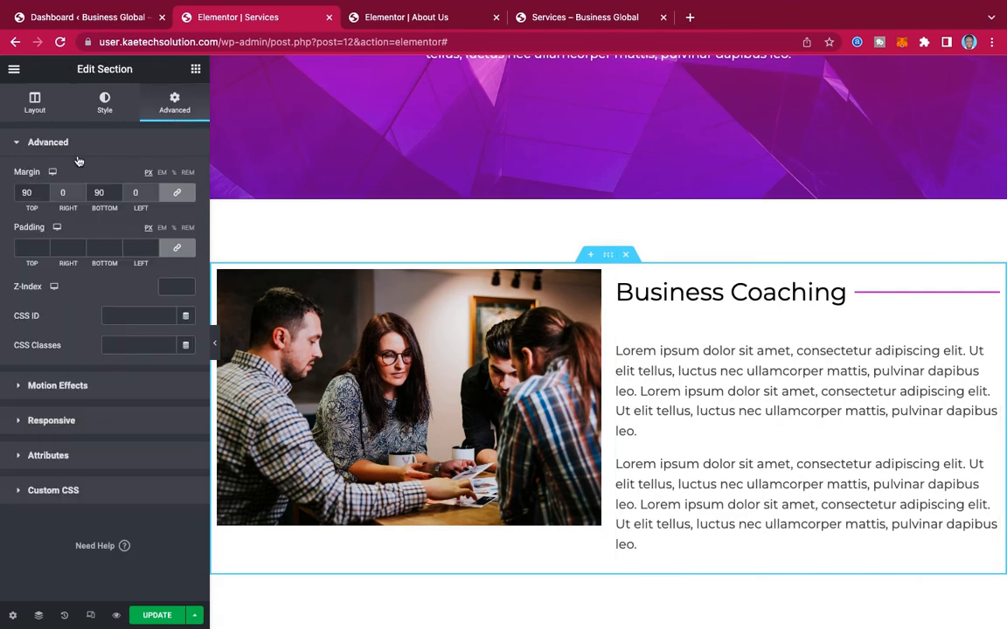
pyautogui.click(34, 102)
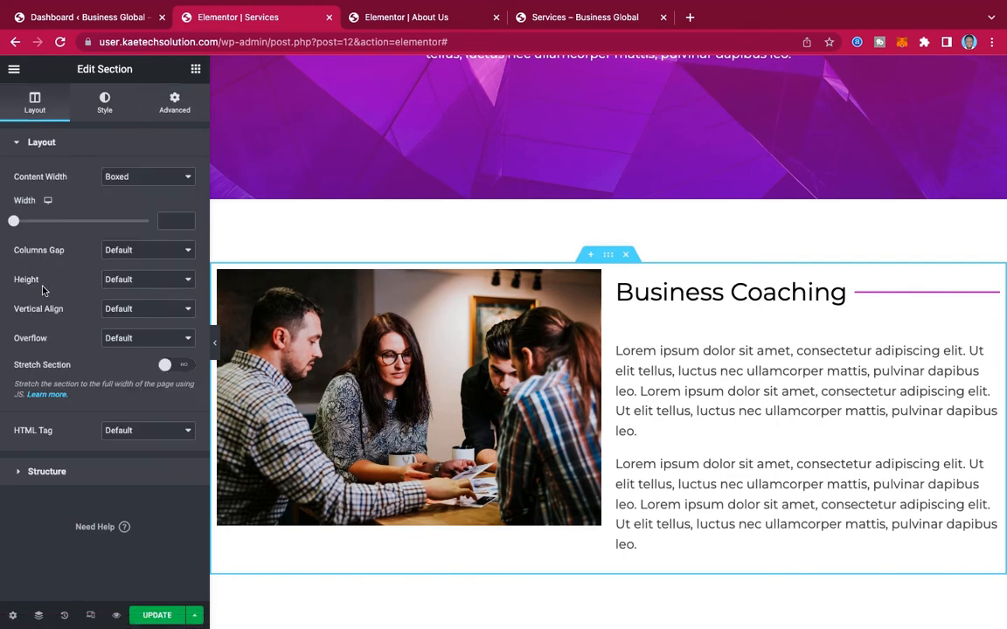
pyautogui.click(108, 311)
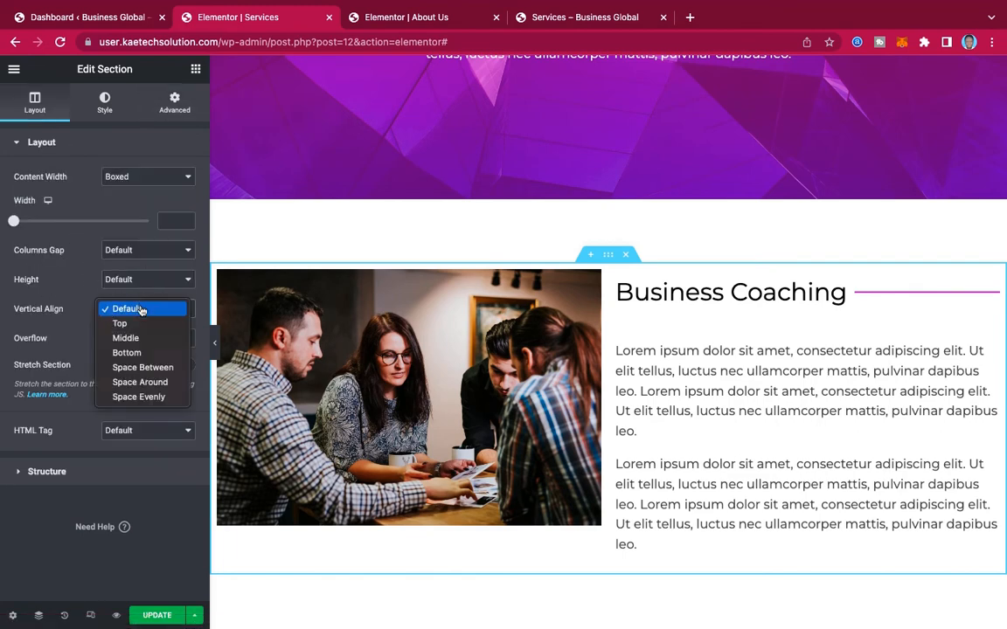
pyautogui.click(129, 339)
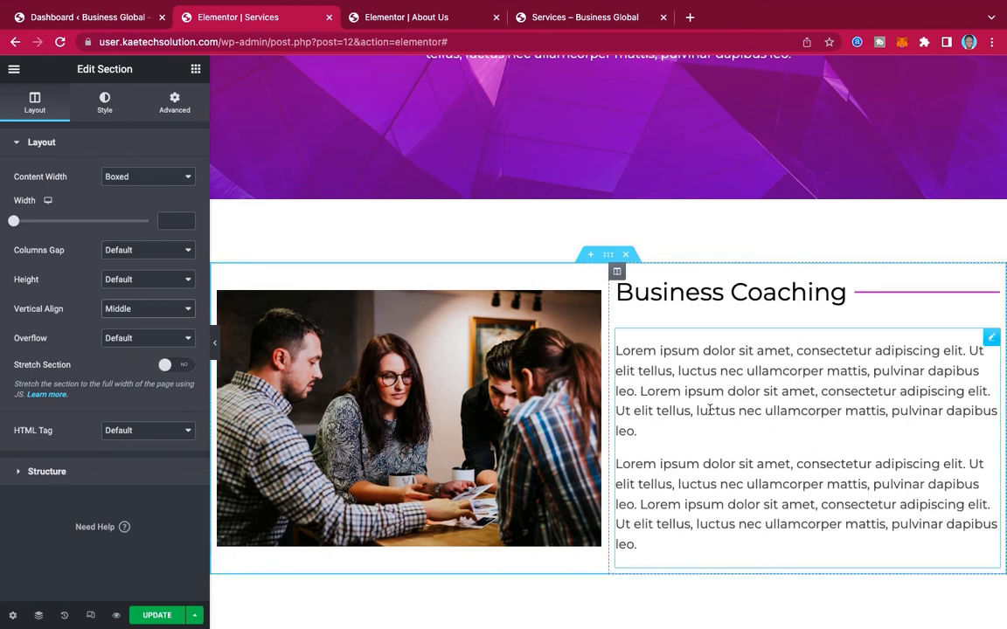
# Unlink the Business Coaching text widget's margins and set its top margin to -20 px.
pyautogui.click(878, 332)
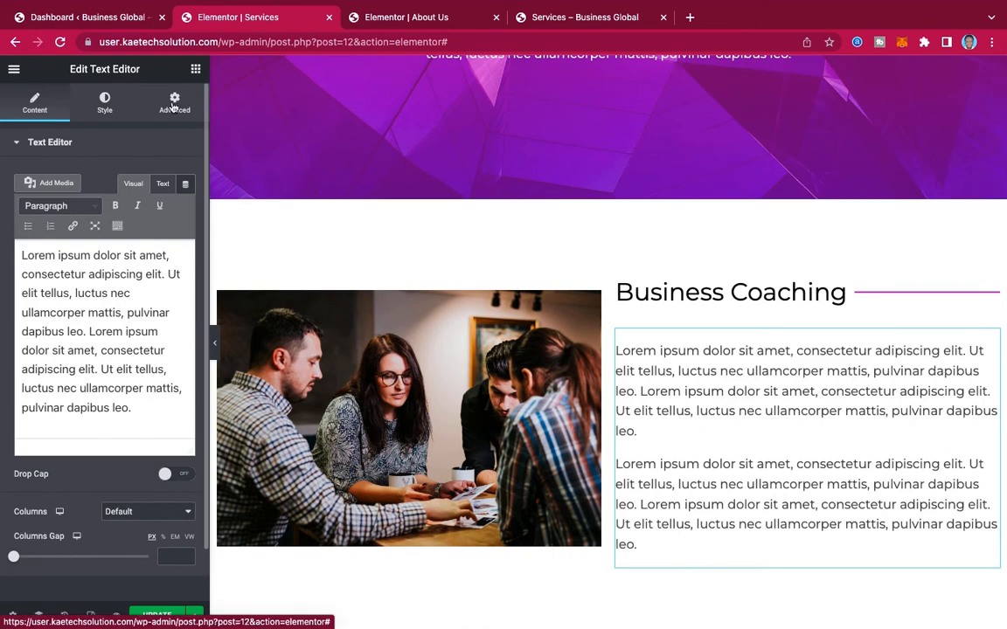
pyautogui.click(173, 106)
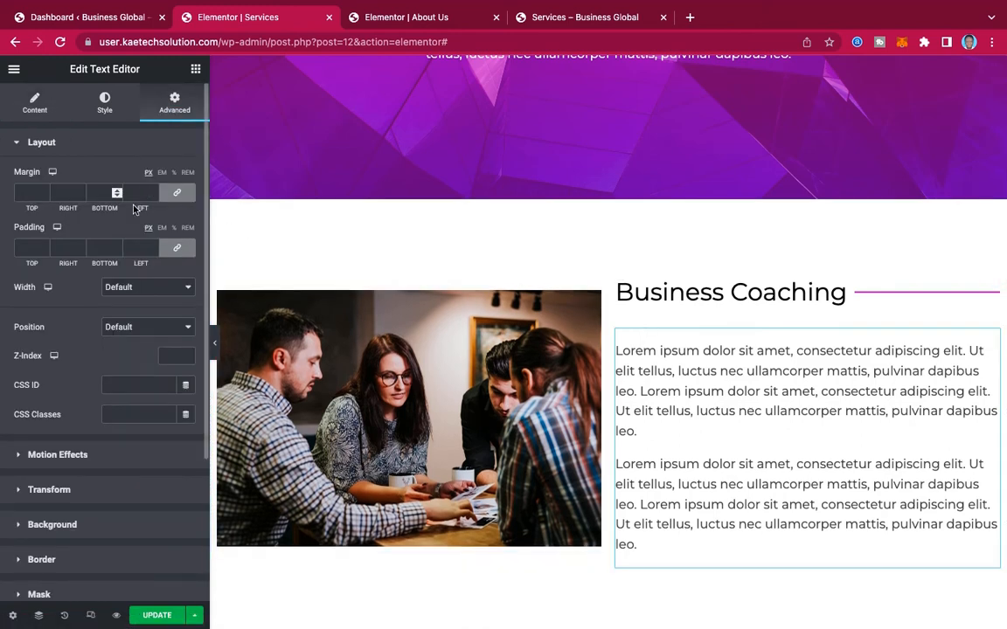
pyautogui.click(178, 192)
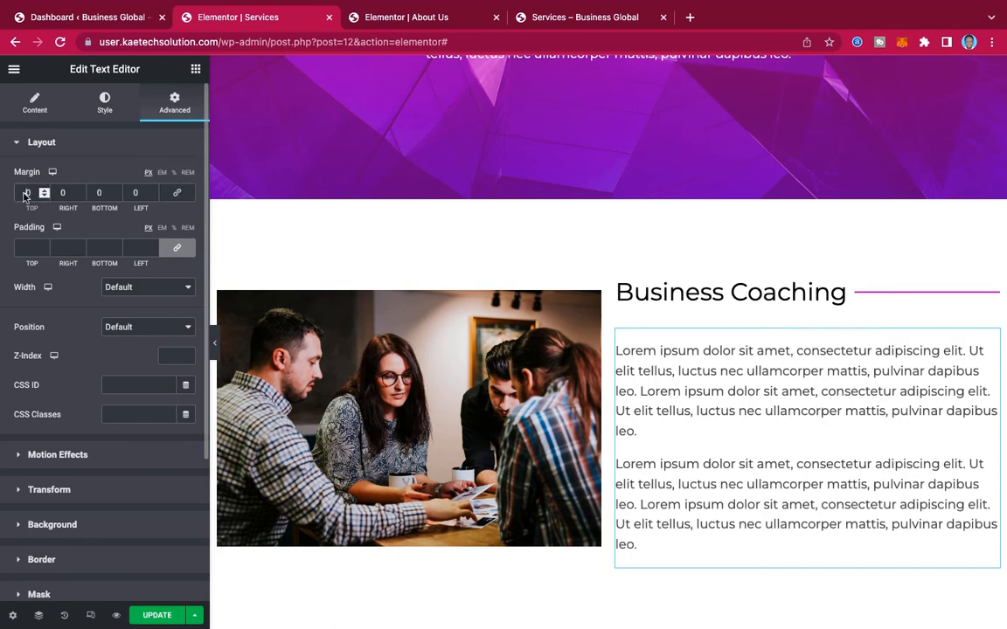
pyautogui.write('-20')
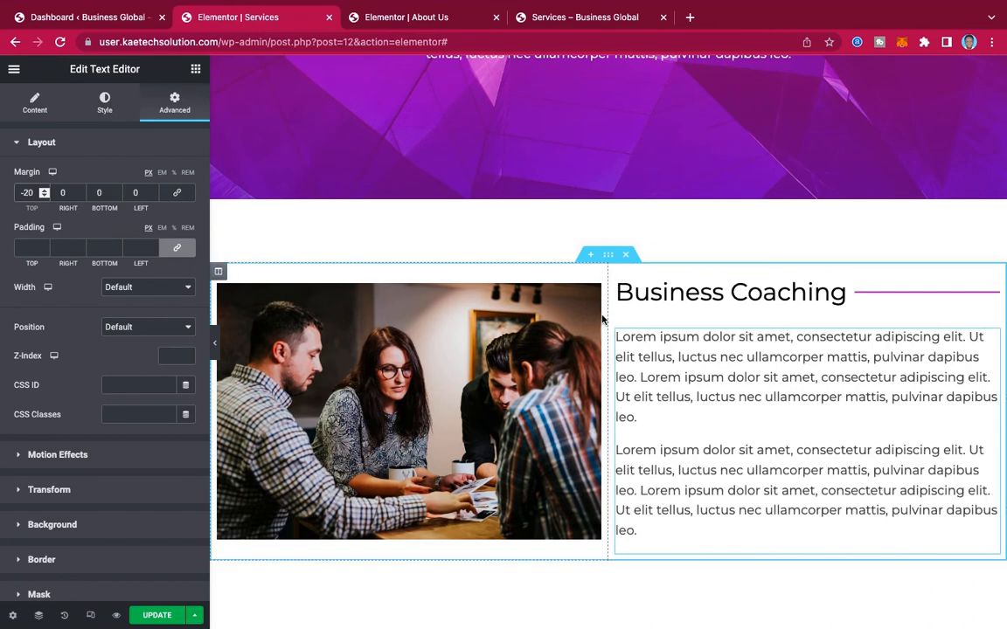
# Following the reference Services page's layout, copy the team image and paste it beneath the Business Coaching text widget.
pyautogui.scroll(-2, 696, 389)
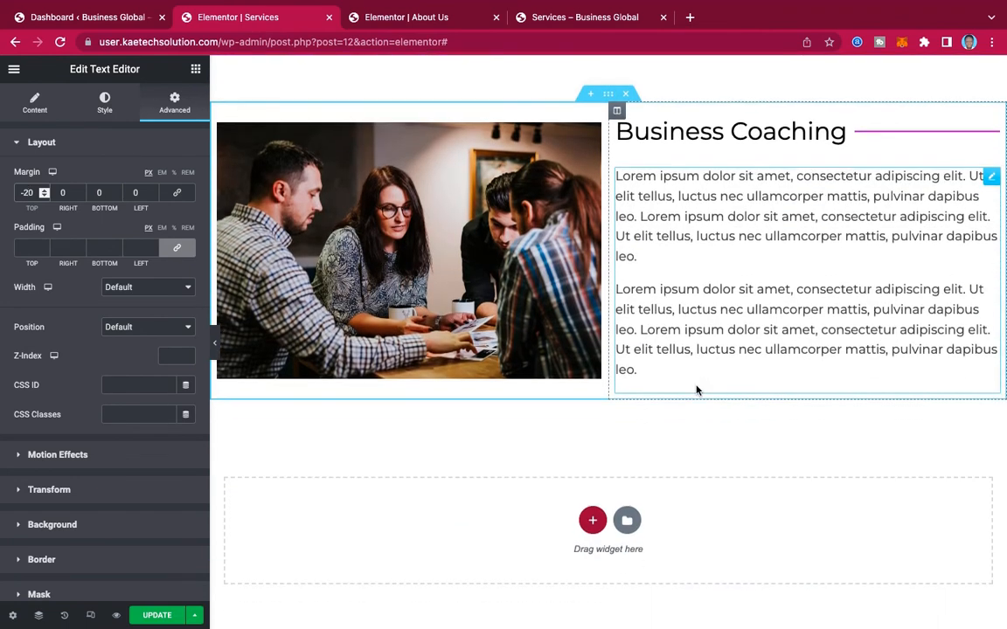
pyautogui.click(608, 24)
pyautogui.click(636, 311)
pyautogui.scroll(-5, 636, 310)
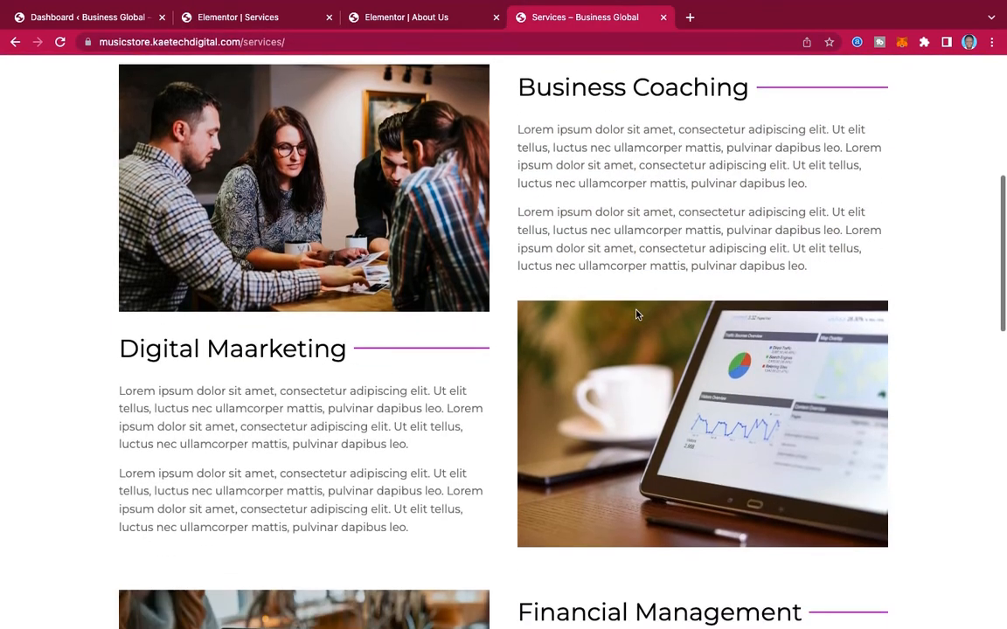
pyautogui.scroll(2, 638, 315)
pyautogui.scroll(1, 636, 315)
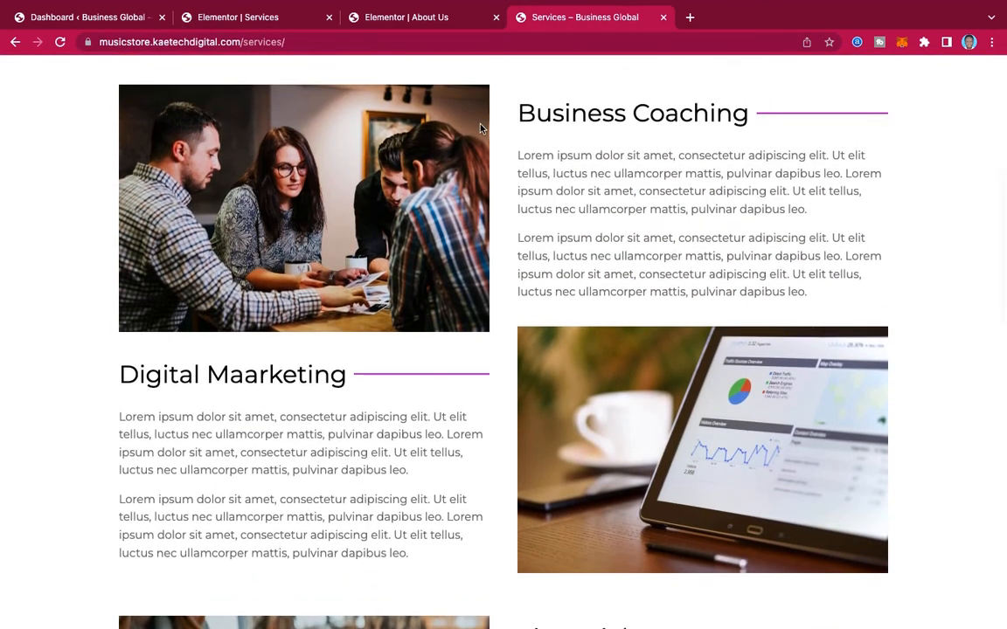
pyautogui.click(271, 19)
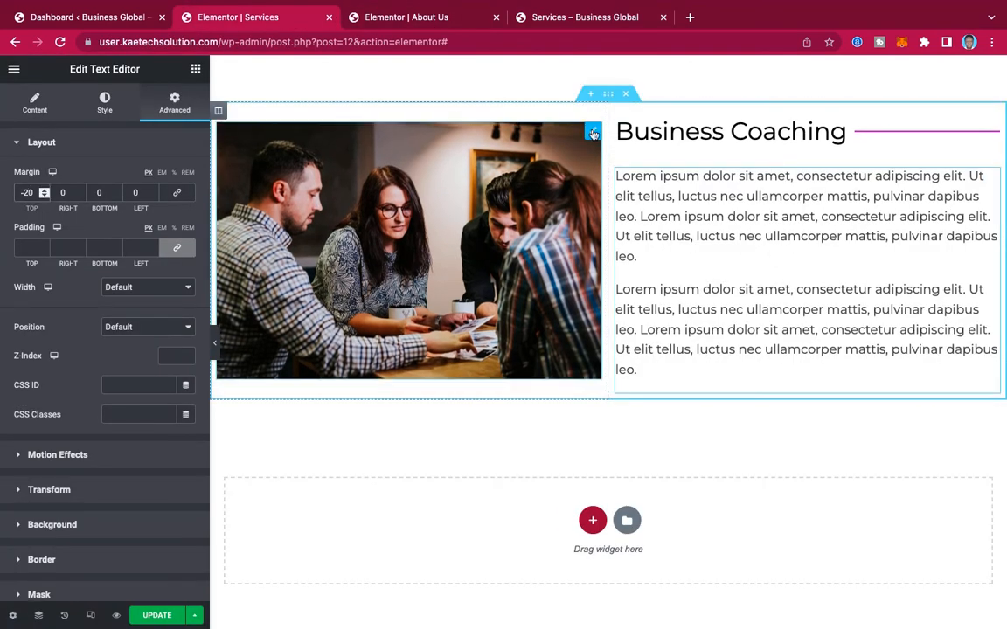
pyautogui.rightClick(592, 133)
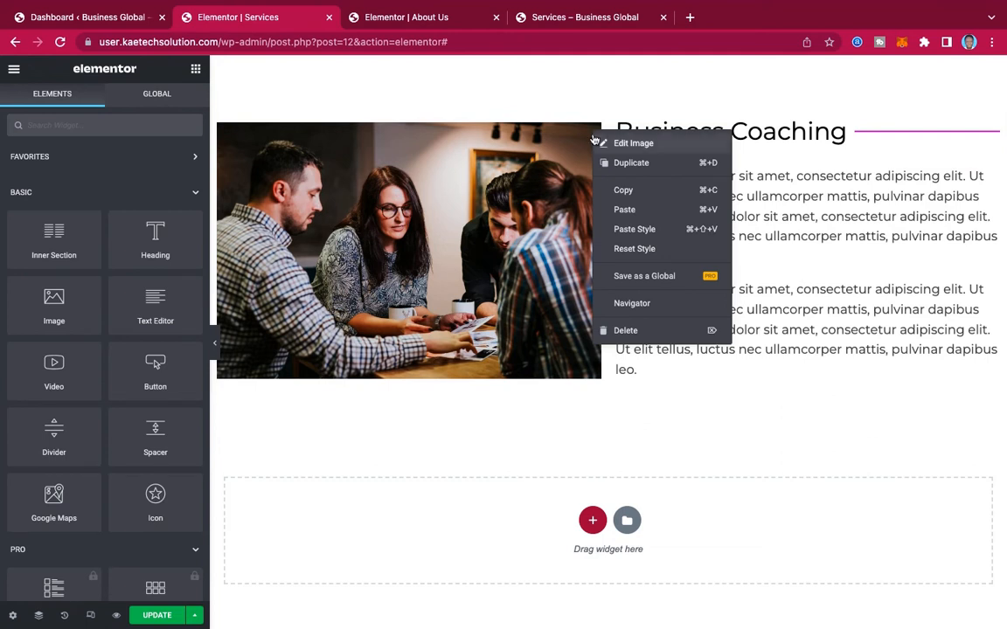
pyautogui.click(626, 192)
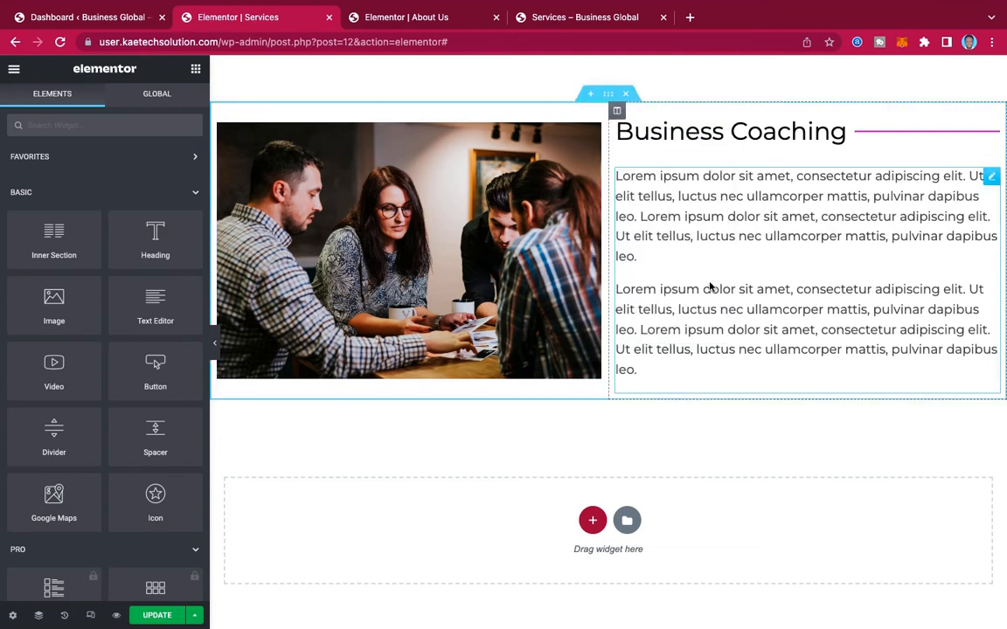
pyautogui.rightClick(754, 309)
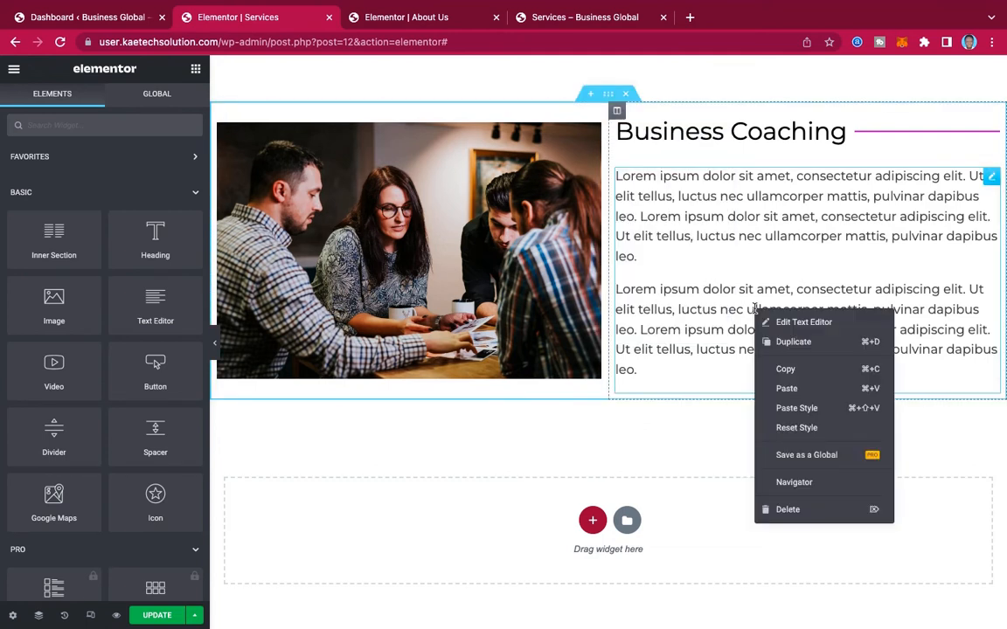
pyautogui.click(788, 390)
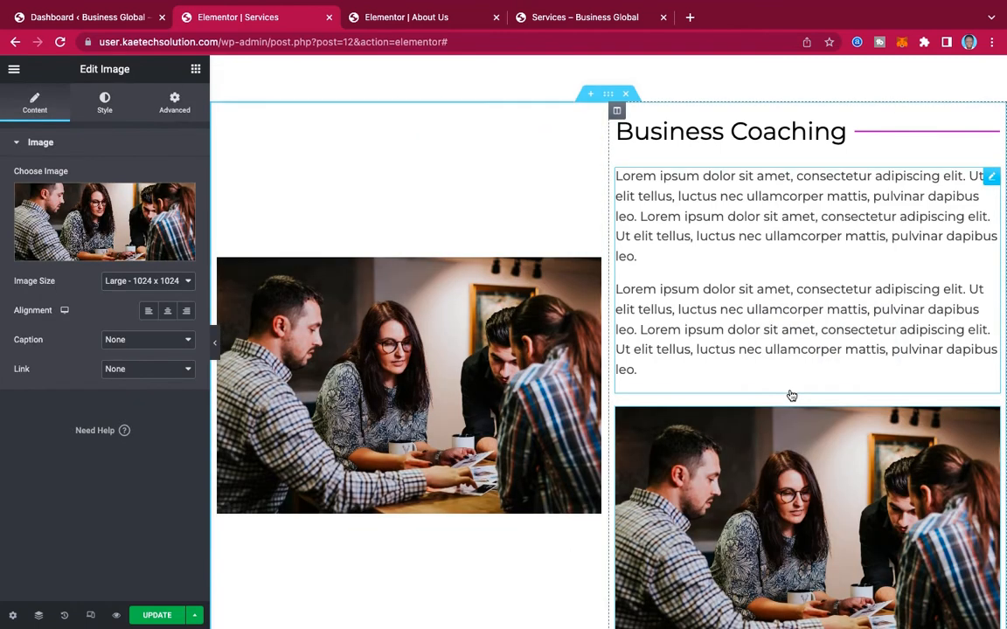
# Copy the Business Coaching text widget and paste it beneath the team image in the first column.
pyautogui.rightClick(749, 313)
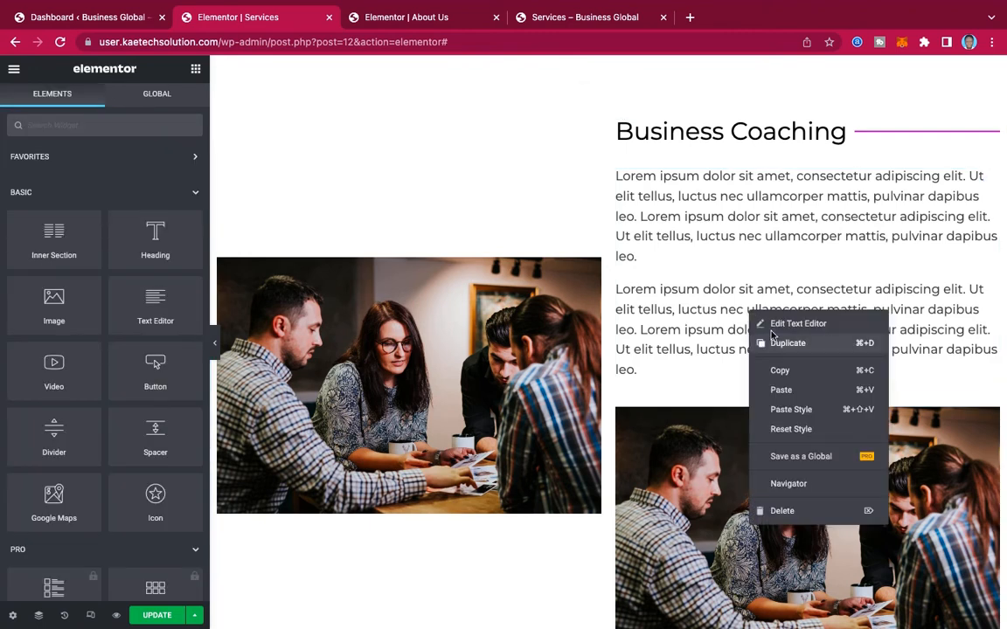
pyautogui.click(784, 373)
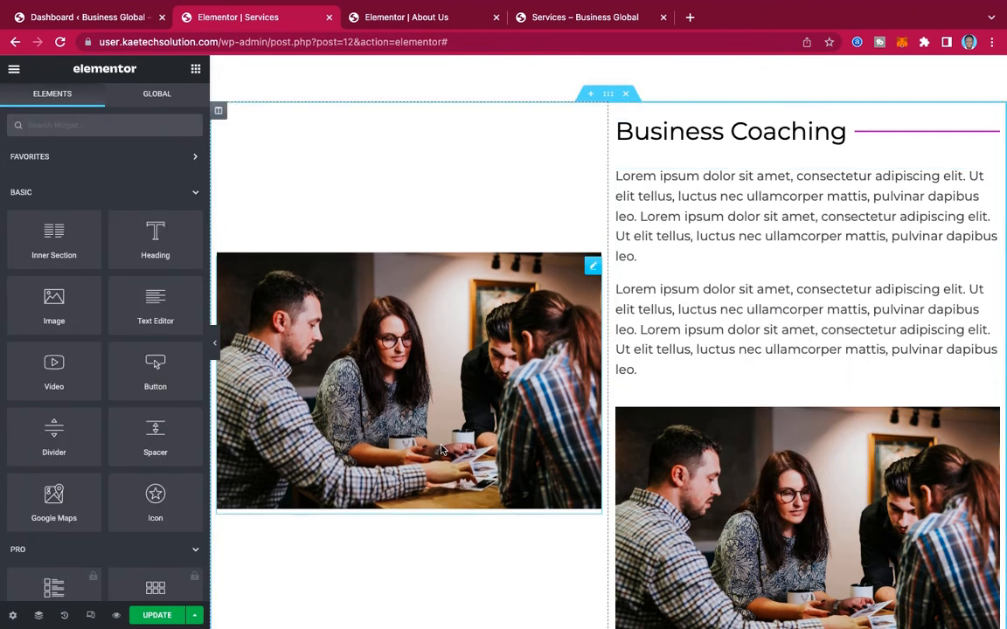
pyautogui.rightClick(443, 418)
pyautogui.click(472, 495)
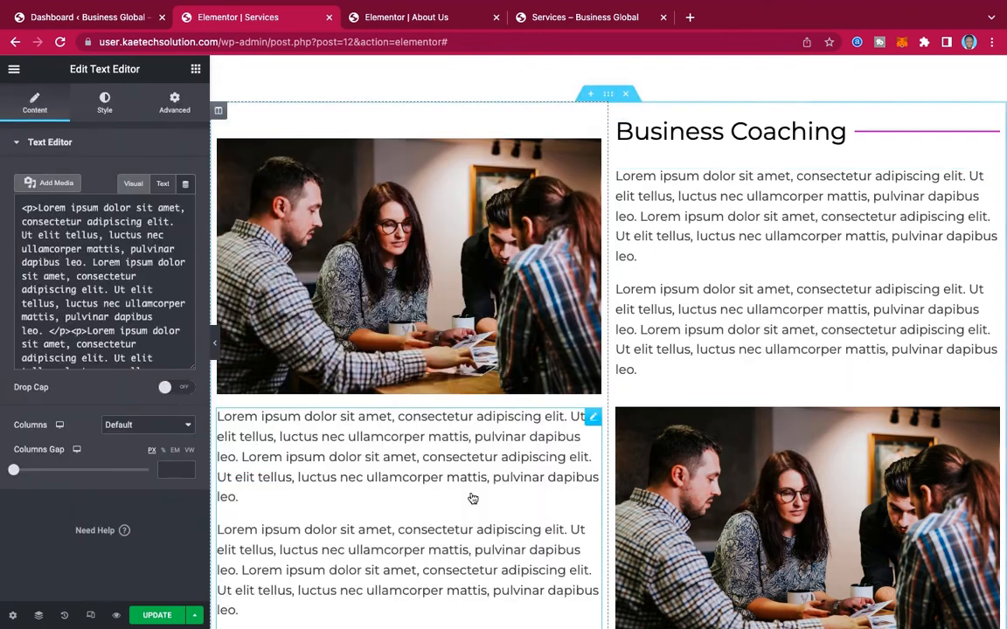
# Check the block order on the reference Services page and paste the copied text widget beneath the second column's image in the Services editor.
pyautogui.scroll(-5, 813, 402)
pyautogui.scroll(1, 813, 402)
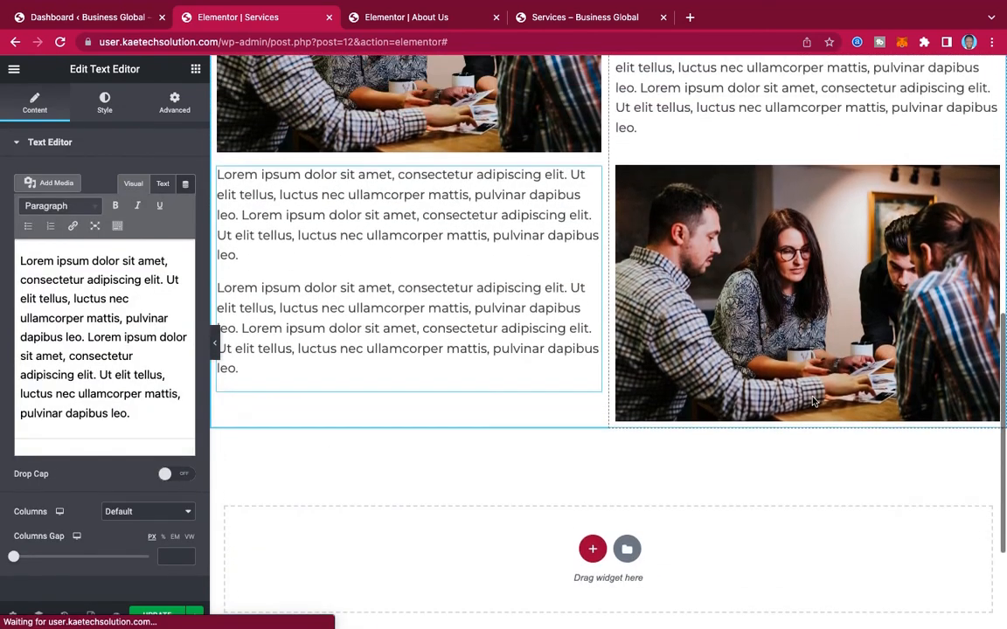
pyautogui.scroll(3, 757, 215)
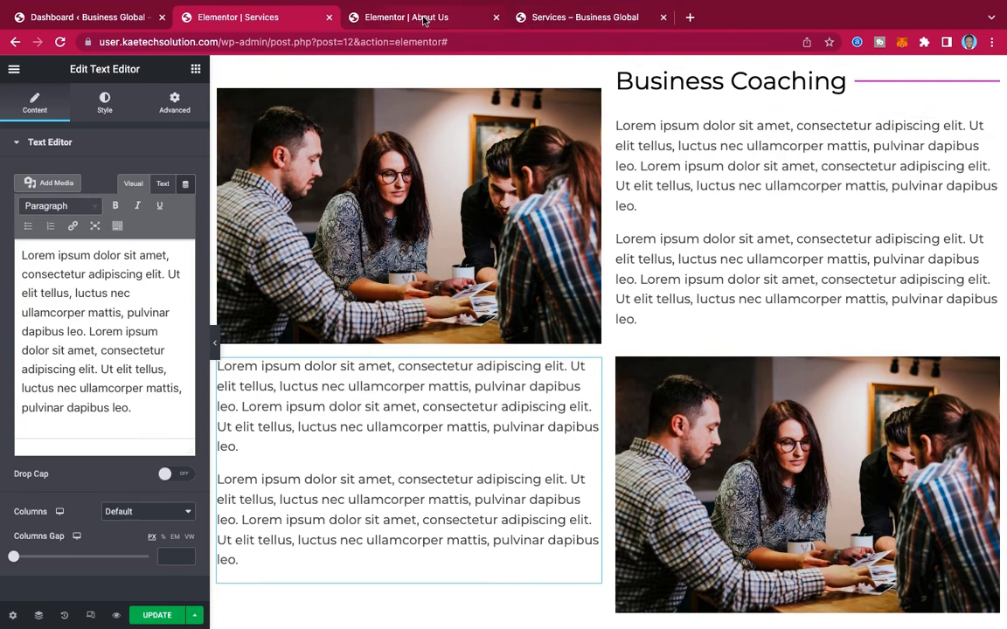
pyautogui.click(565, 17)
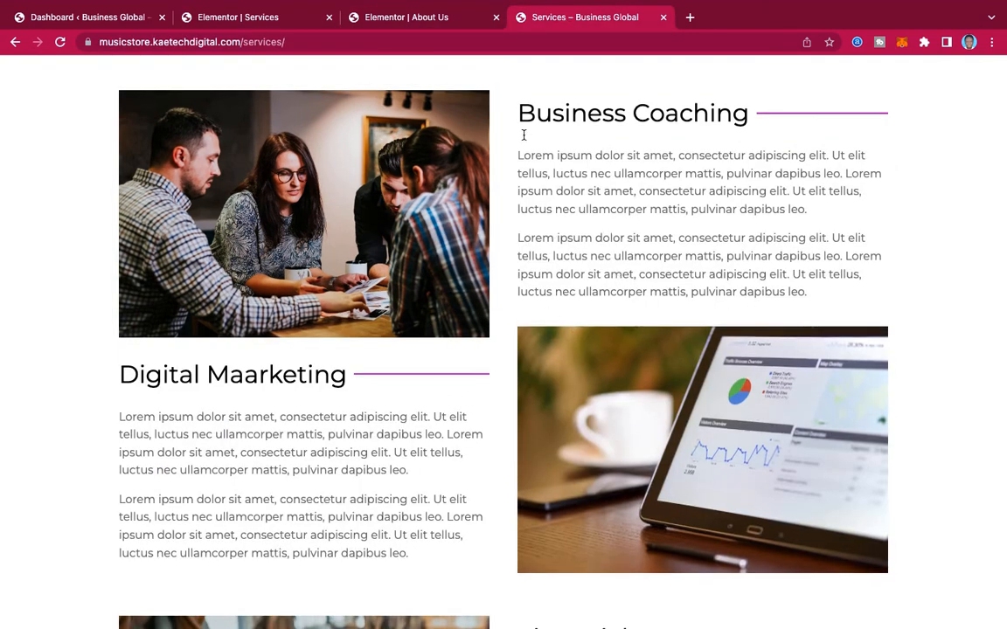
pyautogui.click(268, 22)
pyautogui.scroll(-5, 693, 275)
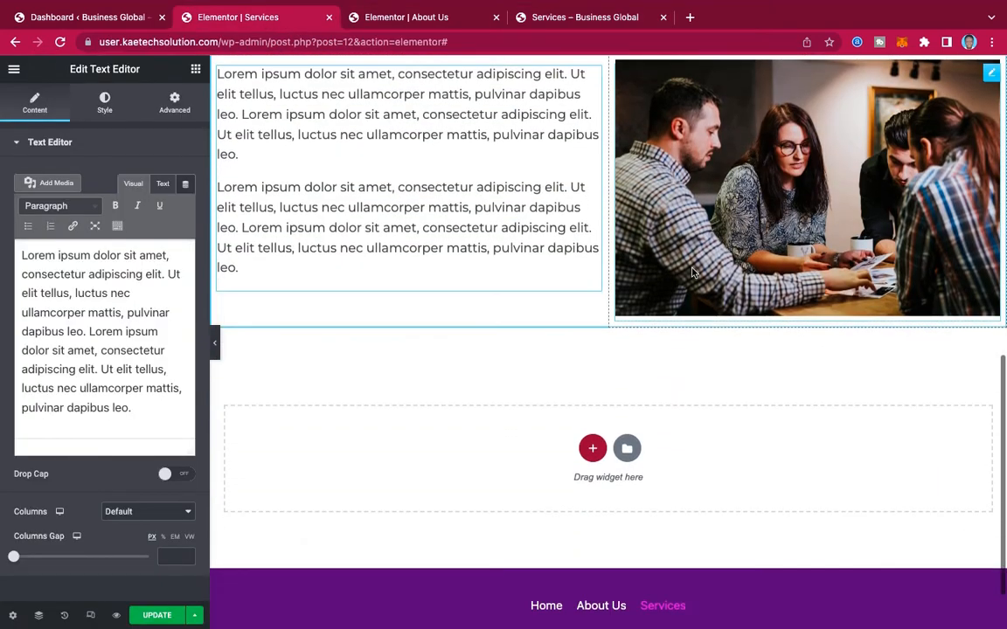
pyautogui.rightClick(748, 252)
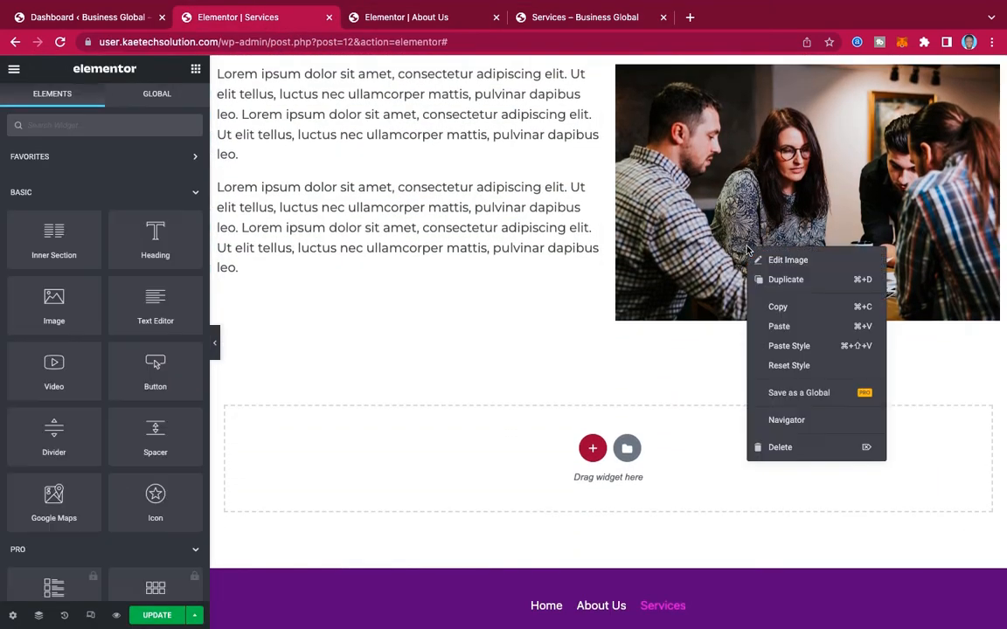
pyautogui.click(779, 327)
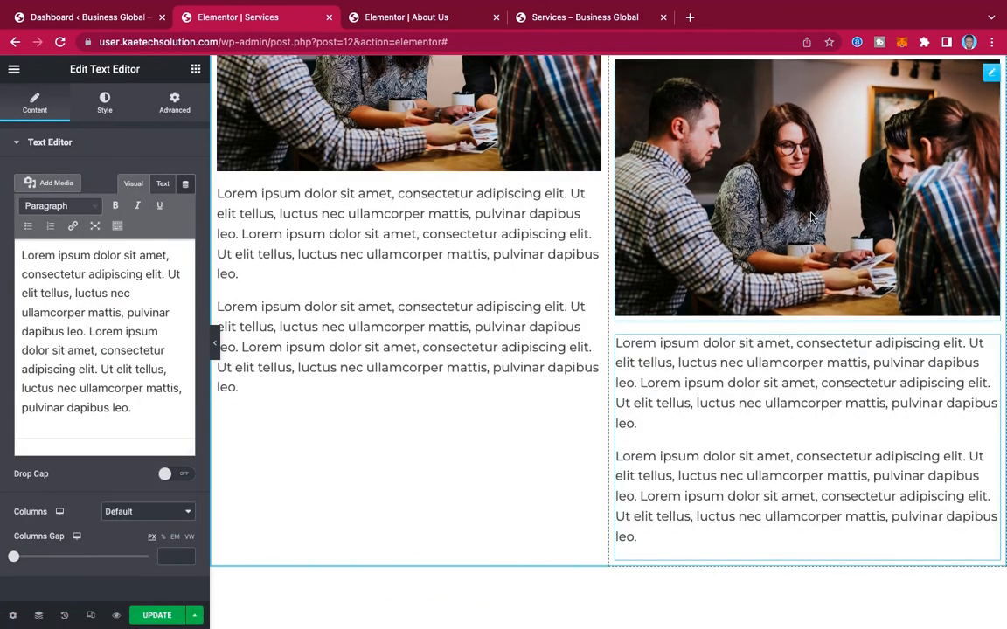
# Copy the second column's team image and paste it beneath the text widget in the first column.
pyautogui.rightClick(811, 217)
pyautogui.click(835, 272)
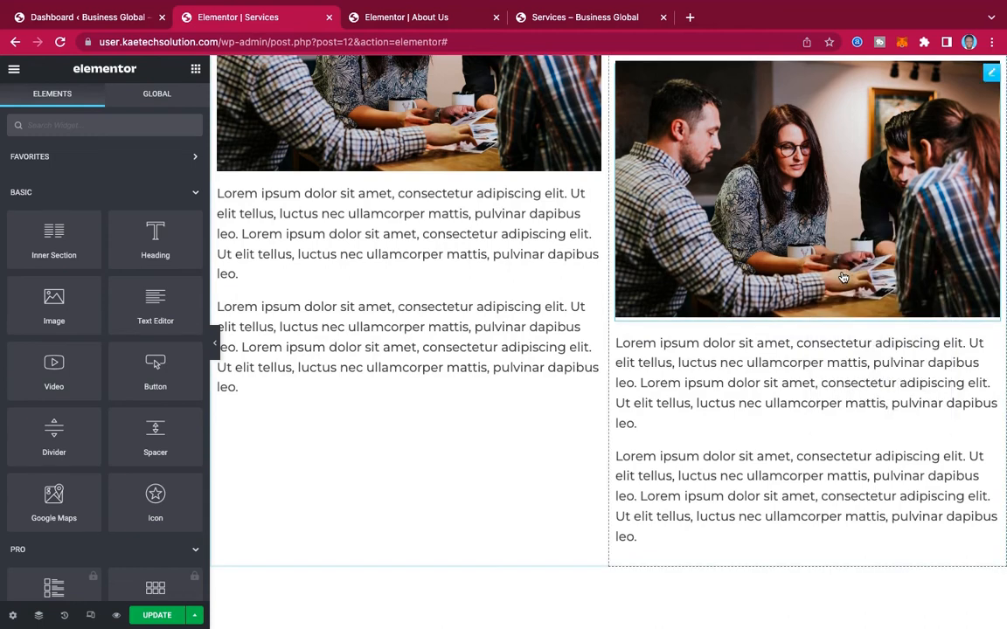
pyautogui.rightClick(443, 360)
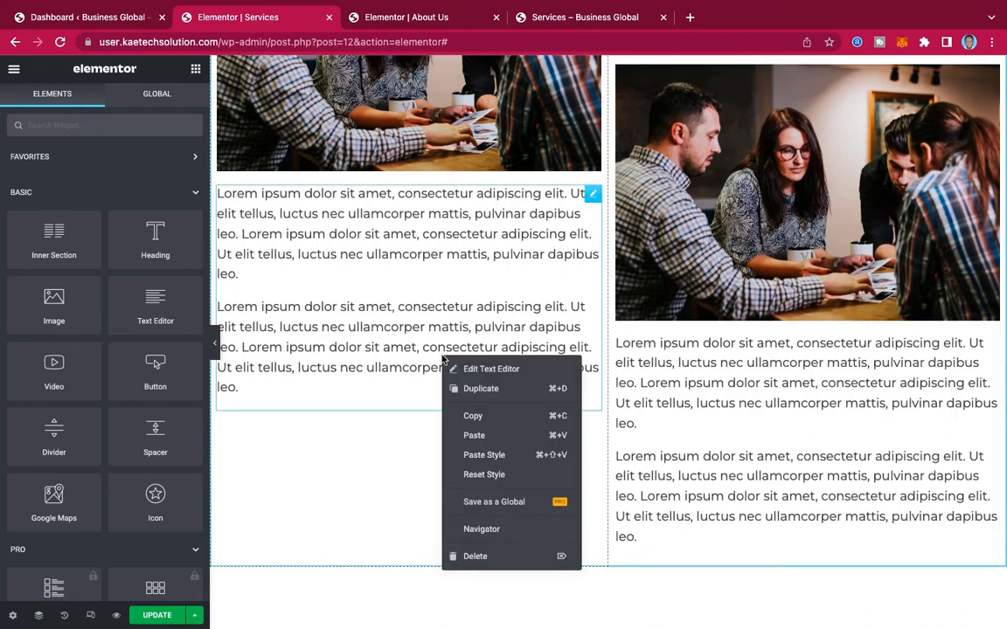
pyautogui.click(478, 442)
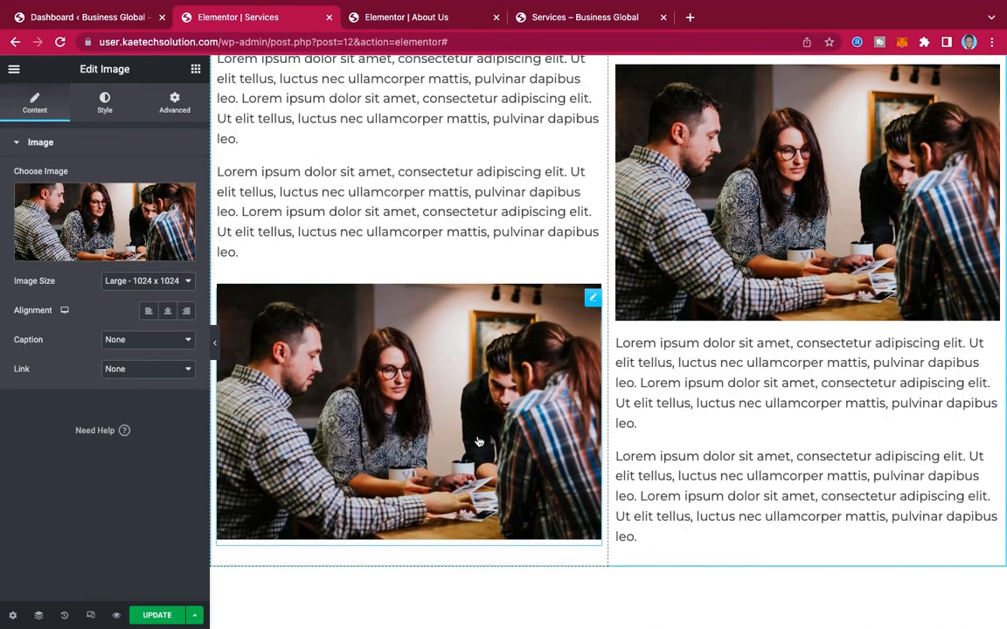
# Copy the Business Coaching divider and paste it between the first column's upper image and its text widget.
pyautogui.scroll(5, 710, 267)
pyautogui.scroll(-3, 710, 268)
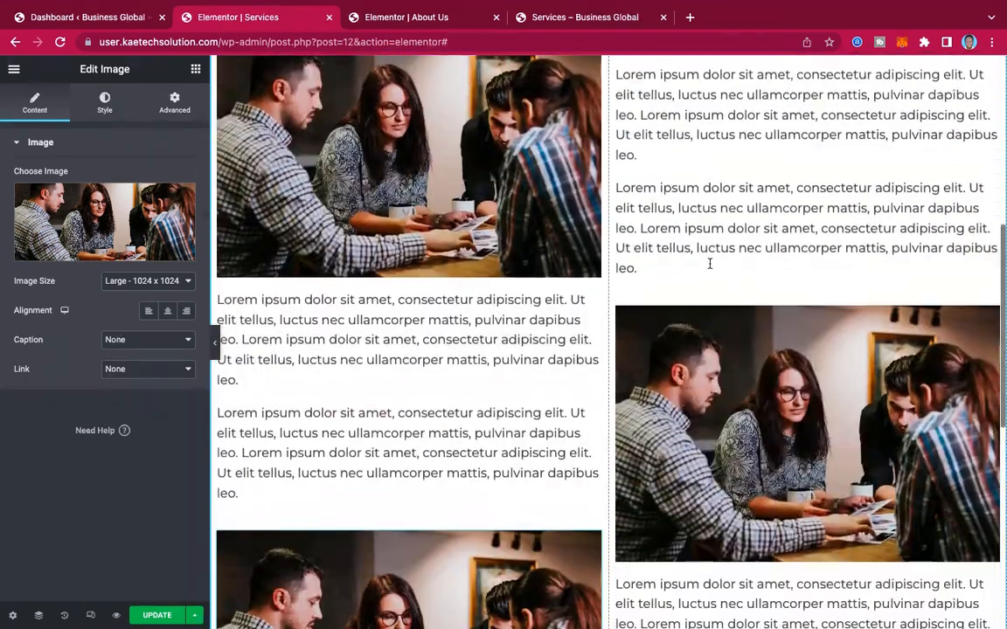
pyautogui.scroll(2, 710, 267)
pyautogui.scroll(-2, 710, 268)
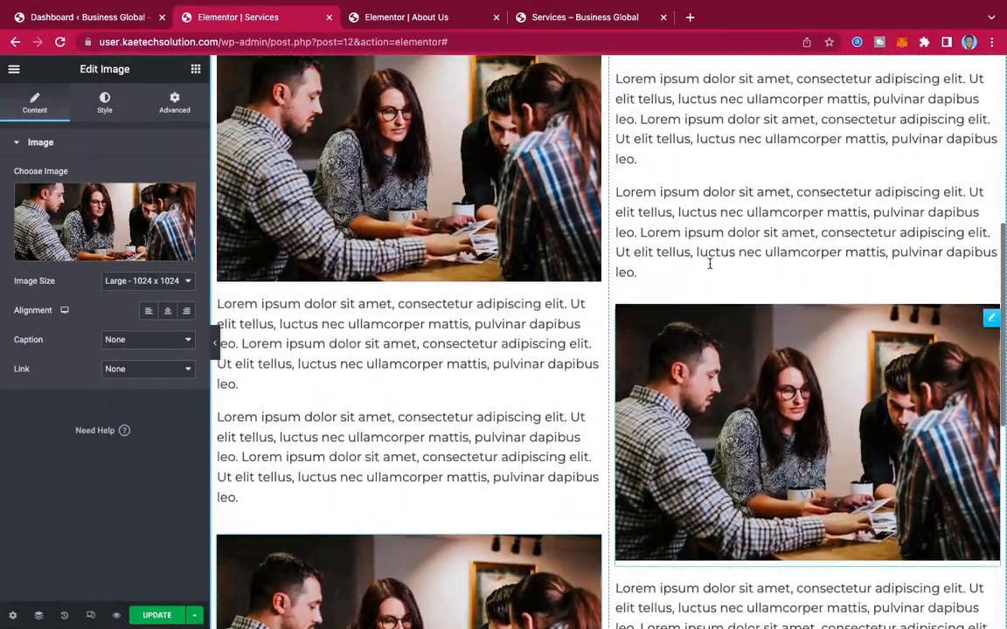
pyautogui.scroll(2, 710, 264)
pyautogui.scroll(-3, 709, 264)
pyautogui.scroll(3, 710, 267)
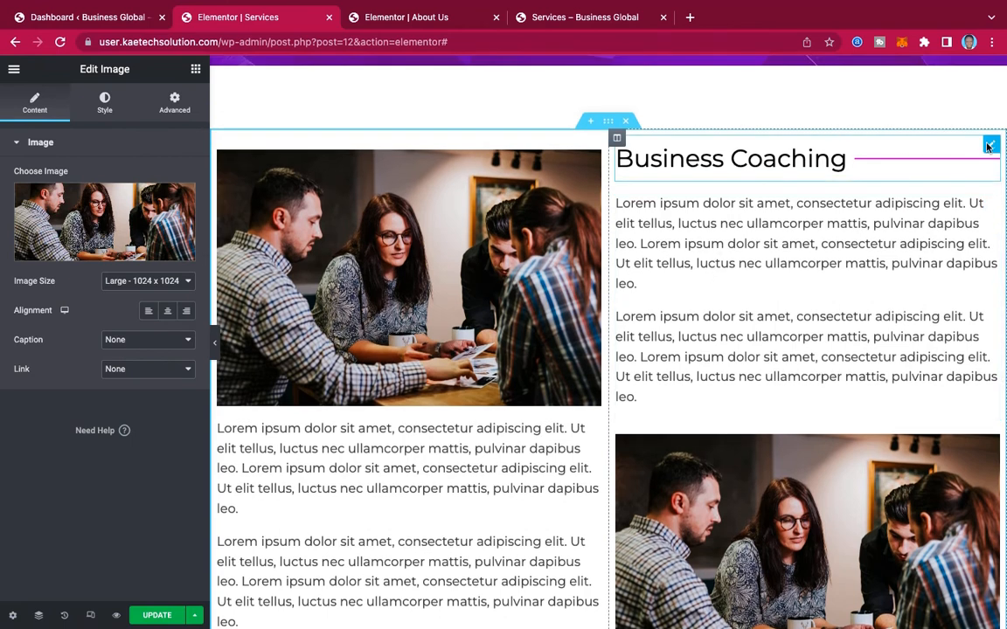
pyautogui.rightClick(989, 146)
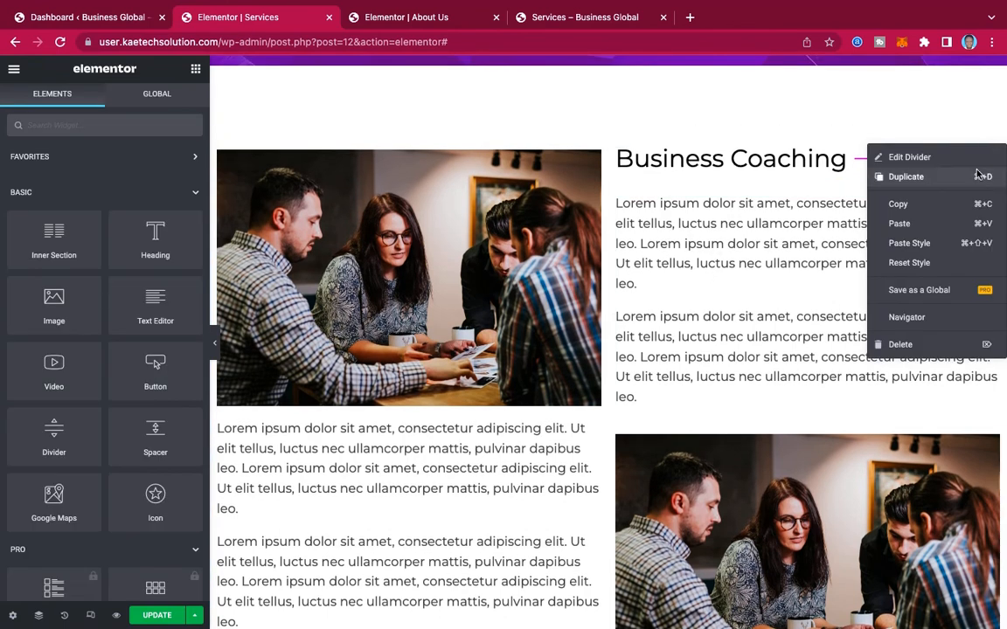
pyautogui.click(931, 205)
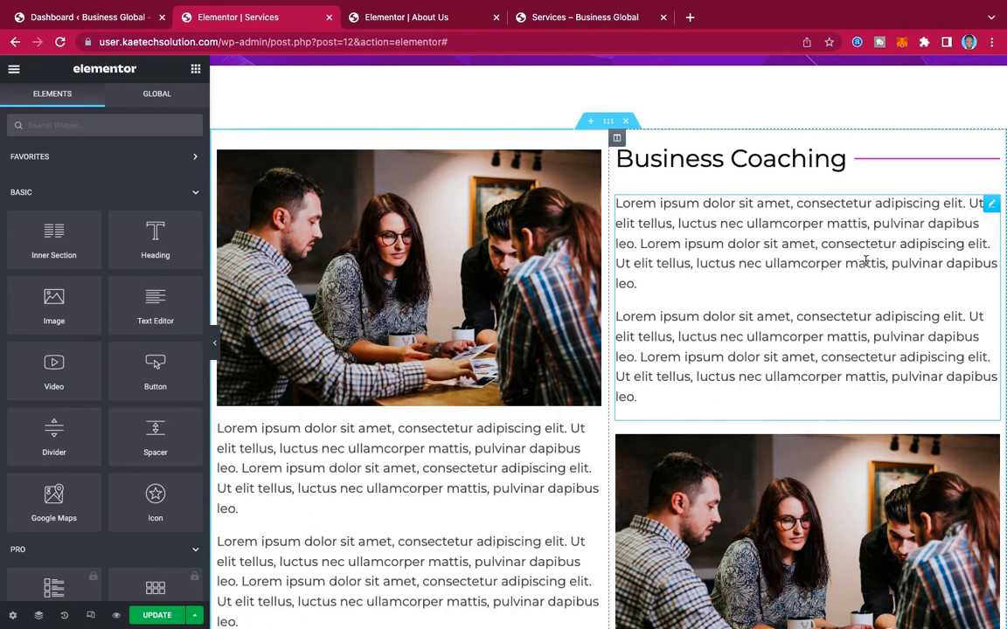
pyautogui.rightClick(420, 371)
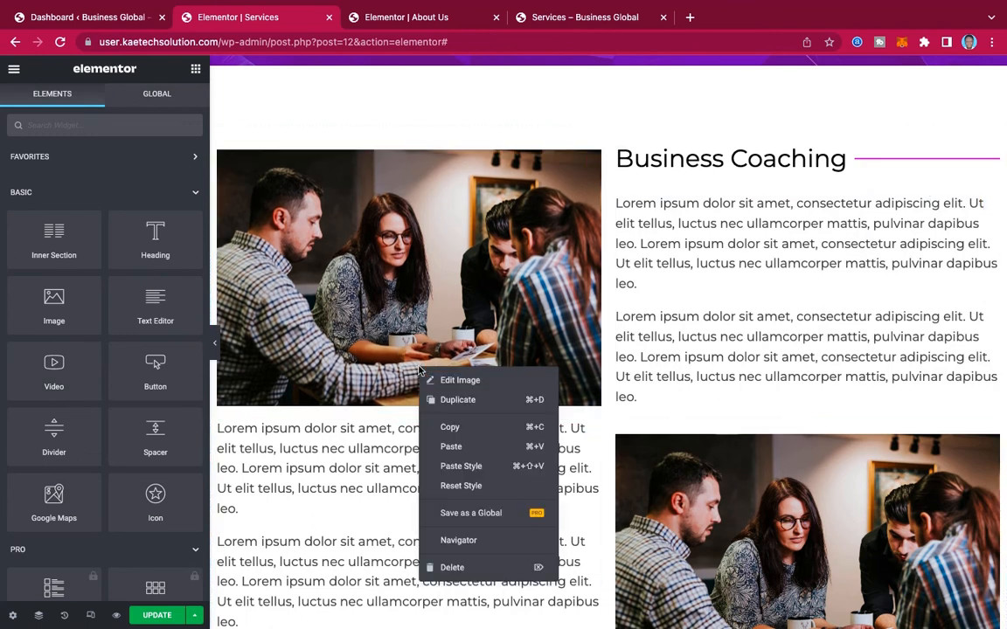
pyautogui.click(452, 446)
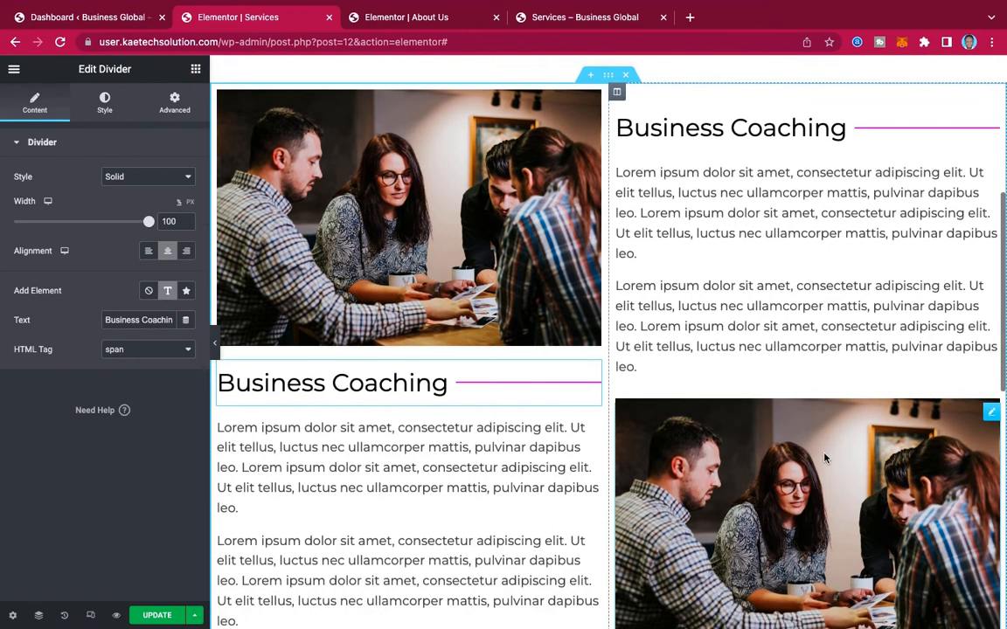
# Paste the copied Business Coaching divider between the second column's image and the text widget below it.
pyautogui.scroll(-5, 824, 458)
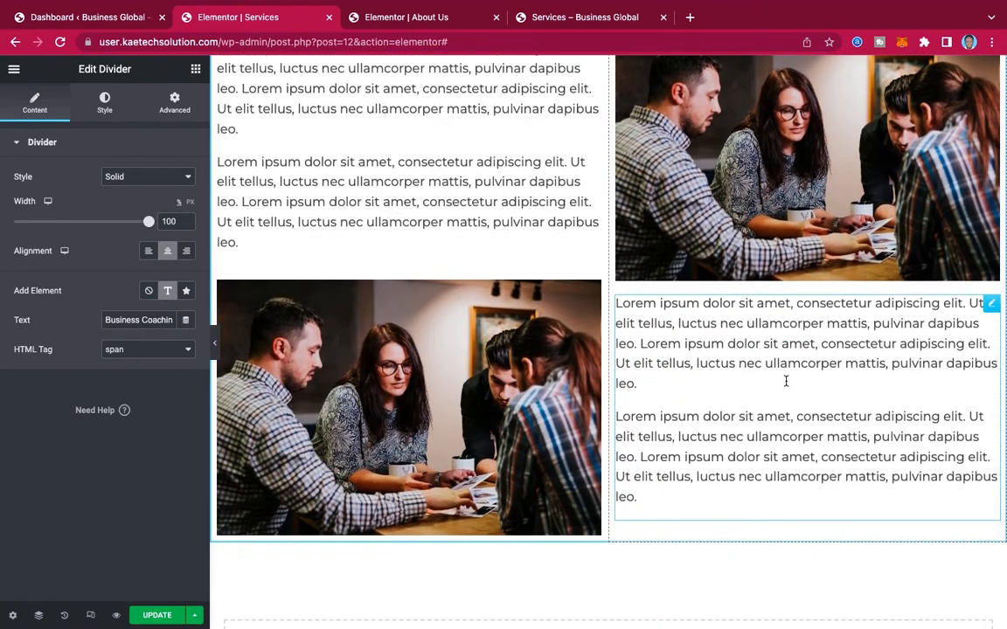
pyautogui.scroll(-2, 775, 316)
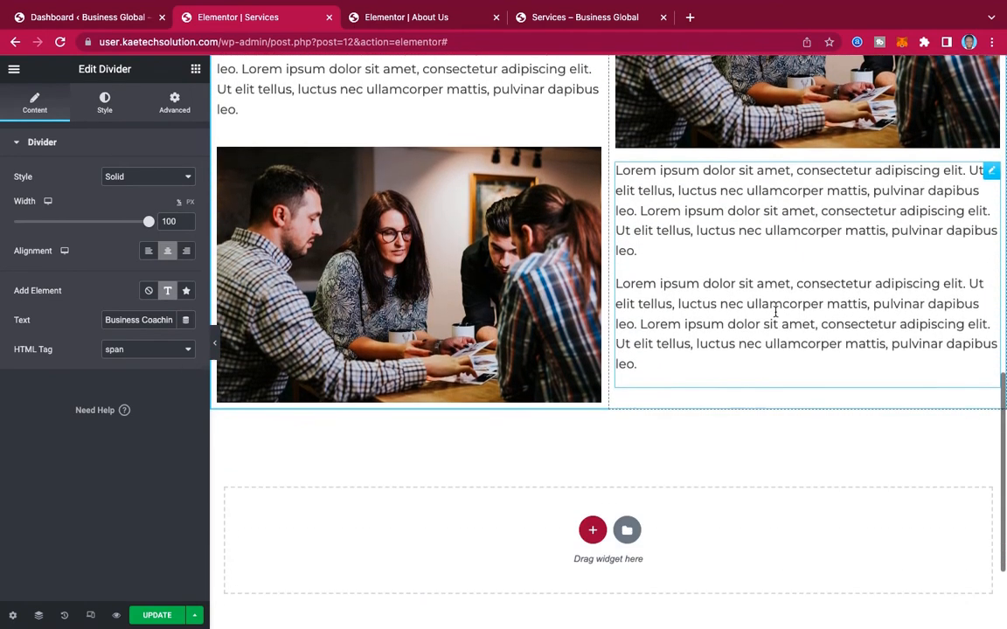
pyautogui.scroll(2, 775, 315)
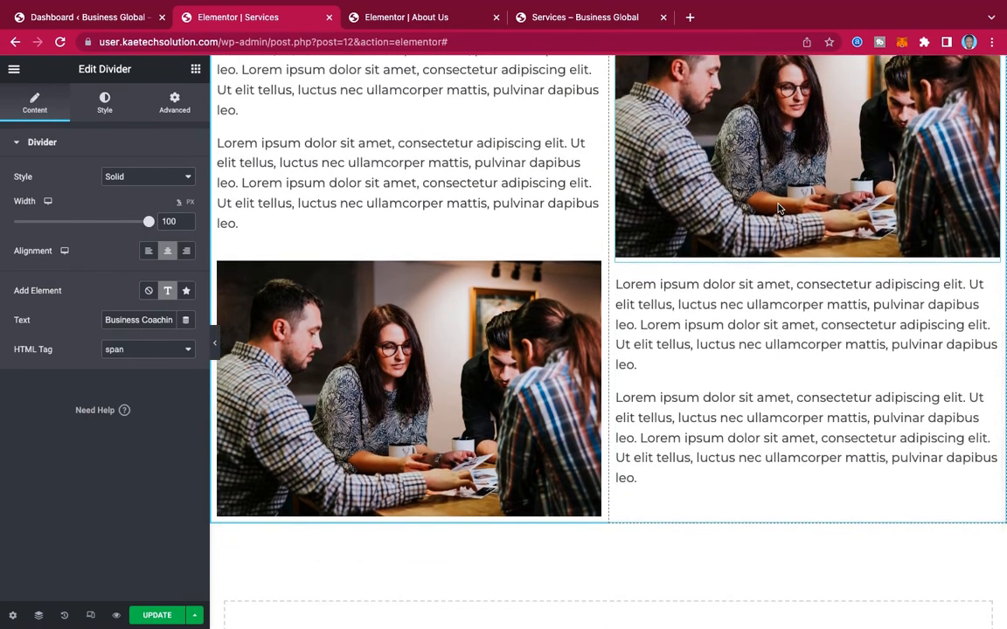
pyautogui.rightClick(779, 208)
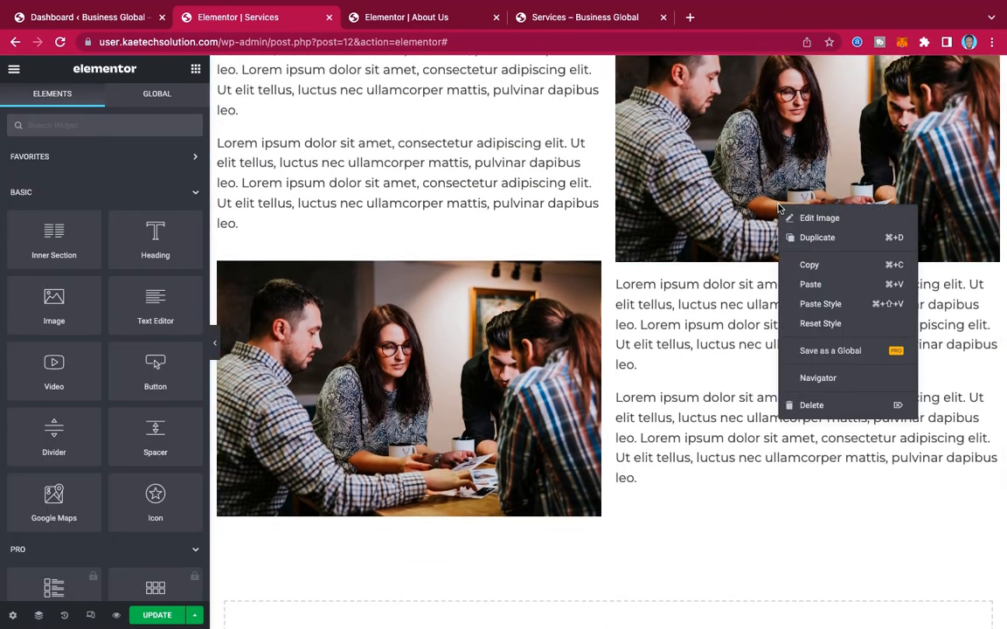
pyautogui.click(813, 285)
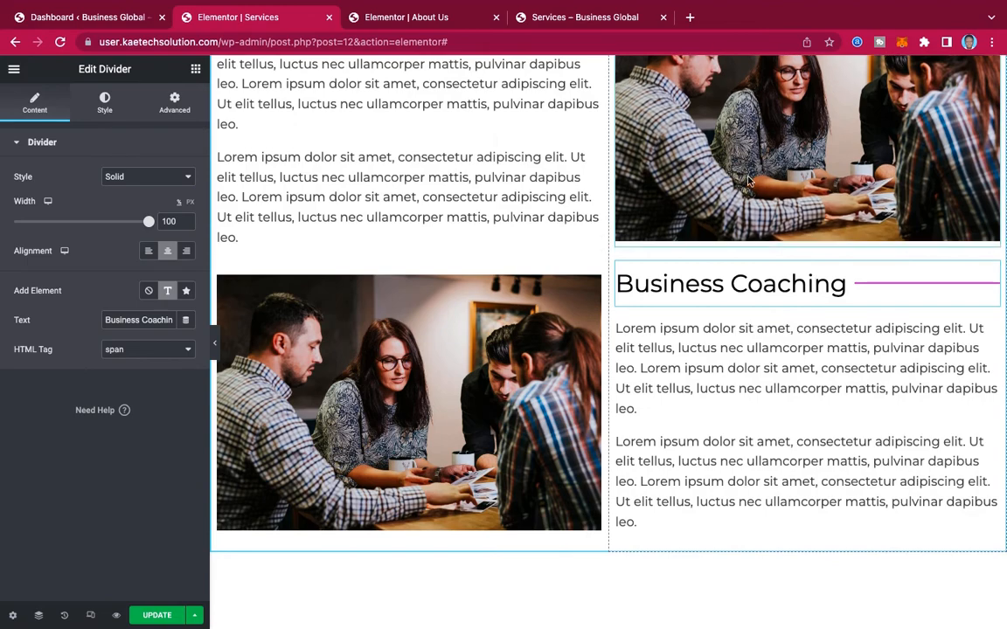
# Examine the order and spacing of the images, dividers and text widgets in both service columns.
pyautogui.scroll(-3, 749, 181)
pyautogui.scroll(2, 749, 181)
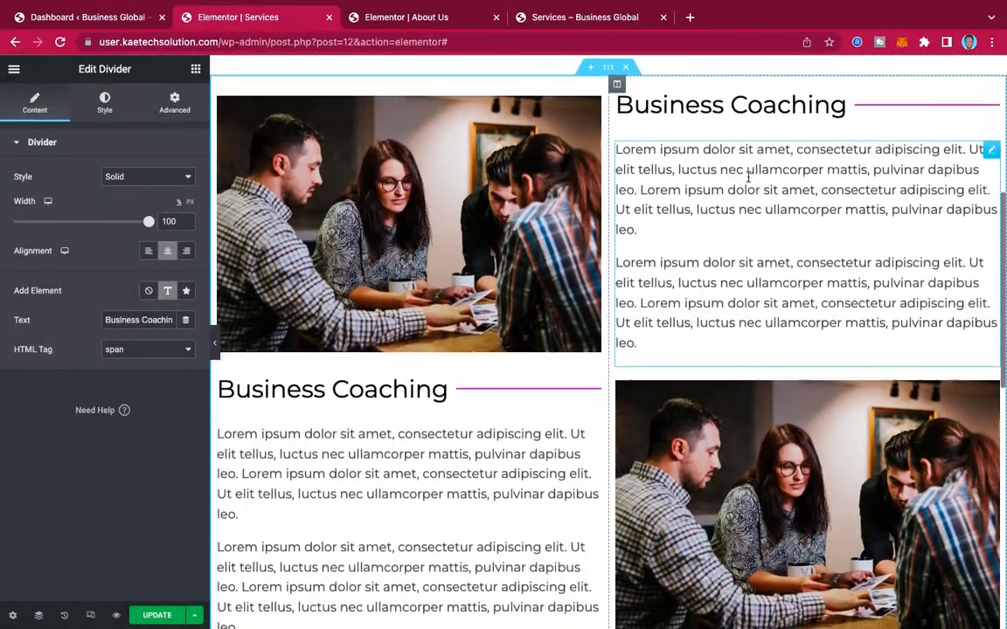
pyautogui.scroll(-3, 748, 179)
pyautogui.scroll(-4, 749, 179)
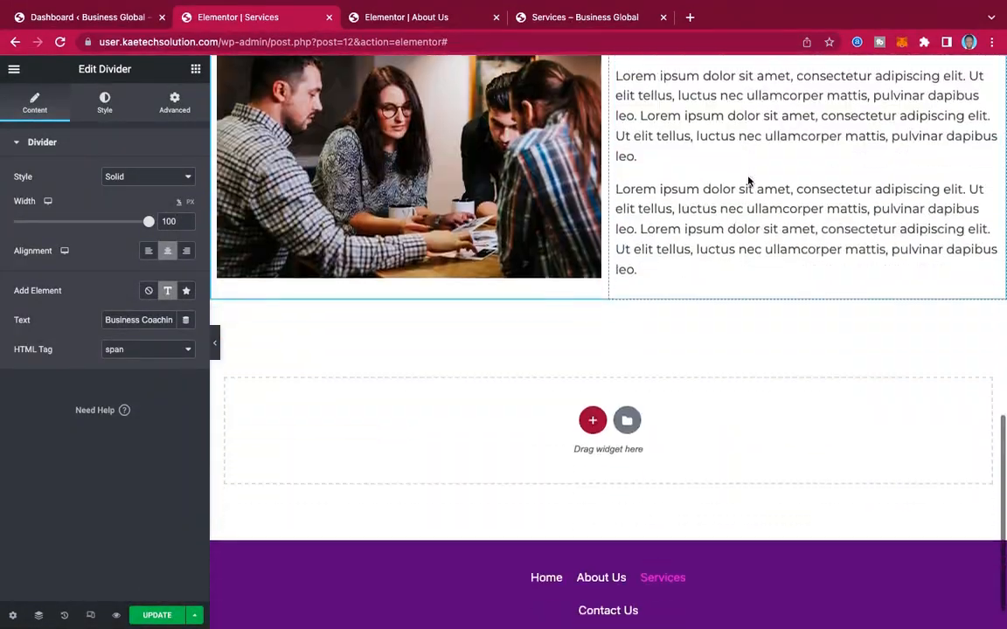
pyautogui.scroll(5, 748, 180)
pyautogui.scroll(4, 748, 177)
pyautogui.scroll(-2, 748, 177)
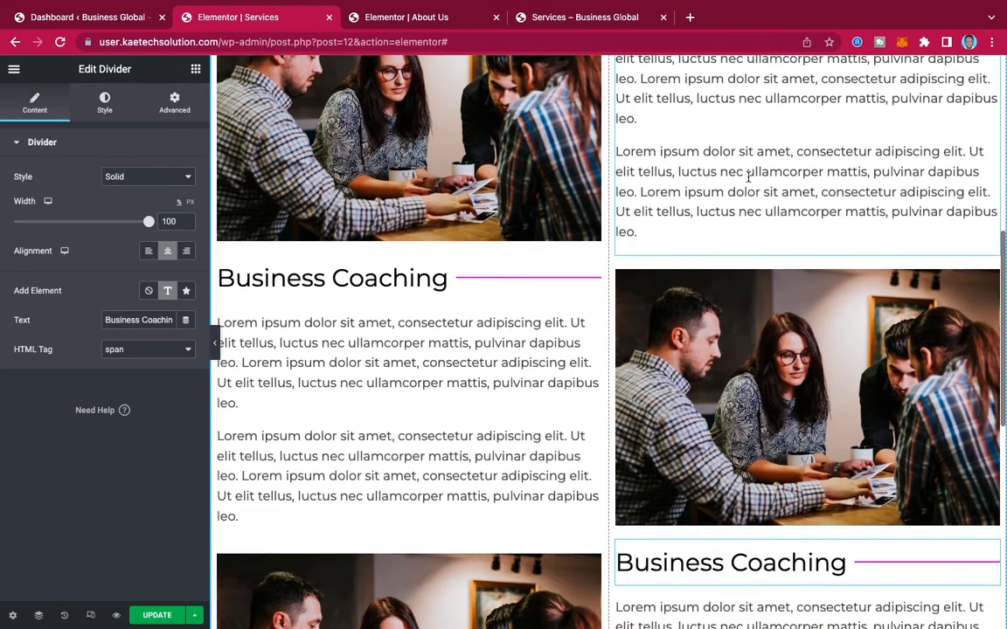
# Copy the "Digital Maarketing" heading from the reference Services page and use it as the text of the first column's divider.
pyautogui.scroll(2, 748, 177)
pyautogui.scroll(1, 748, 178)
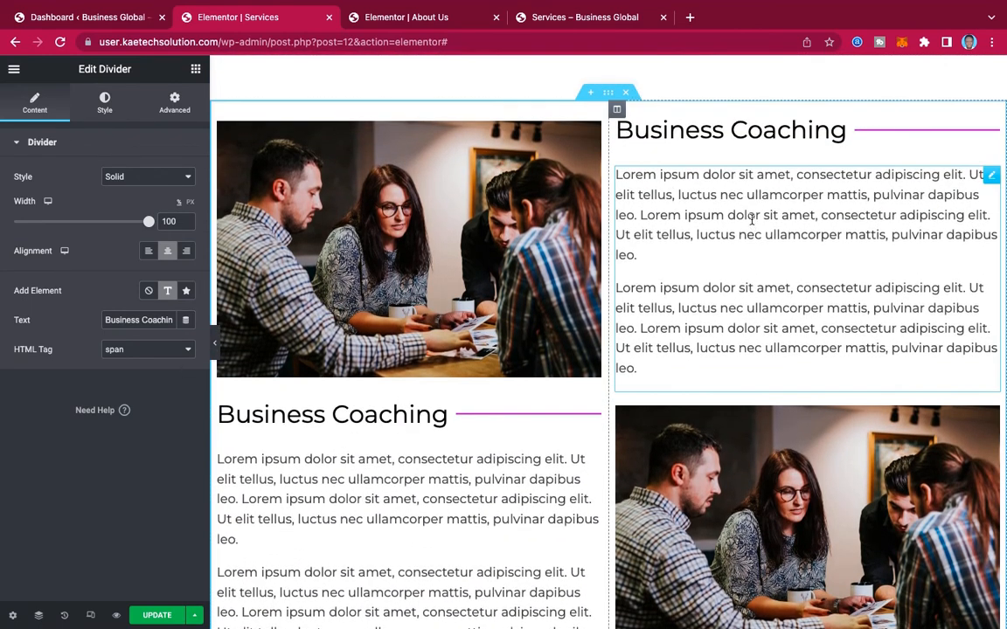
pyautogui.scroll(-1, 752, 219)
pyautogui.scroll(3, 752, 219)
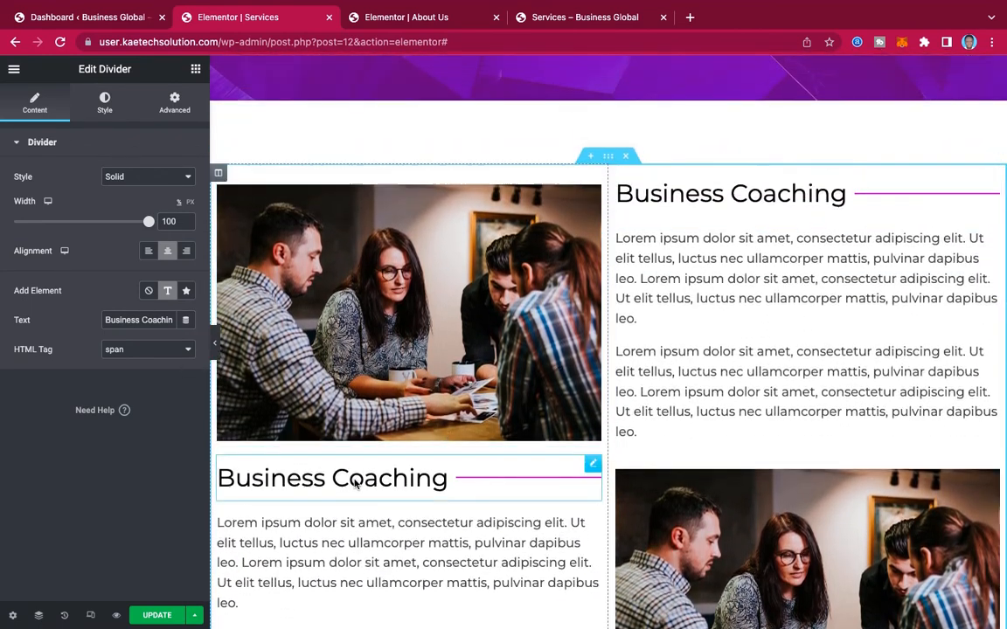
pyautogui.scroll(-2, 814, 405)
pyautogui.scroll(-4, 814, 406)
pyautogui.scroll(1, 348, 376)
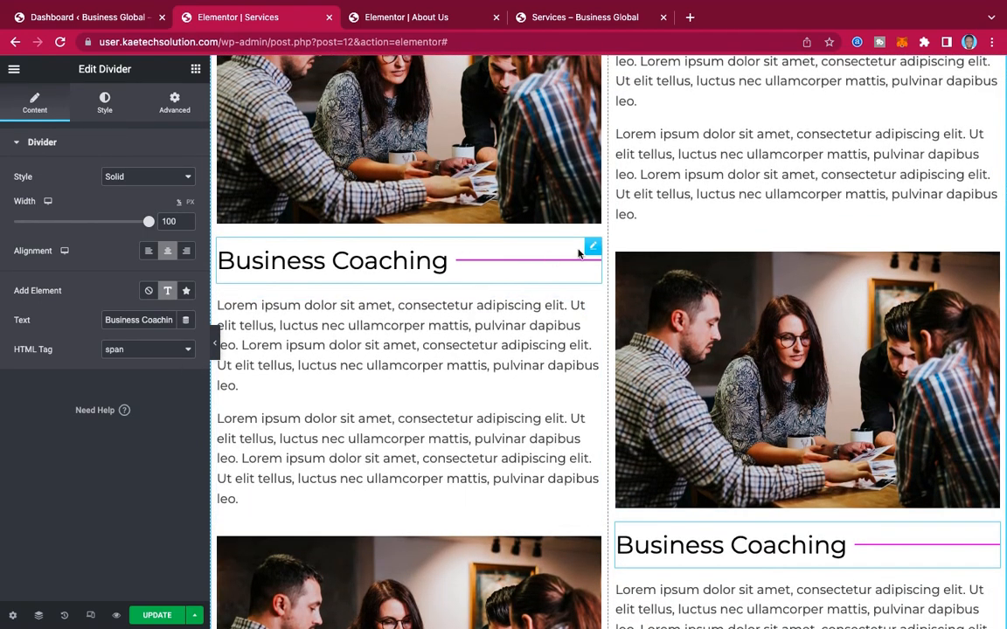
pyautogui.click(586, 18)
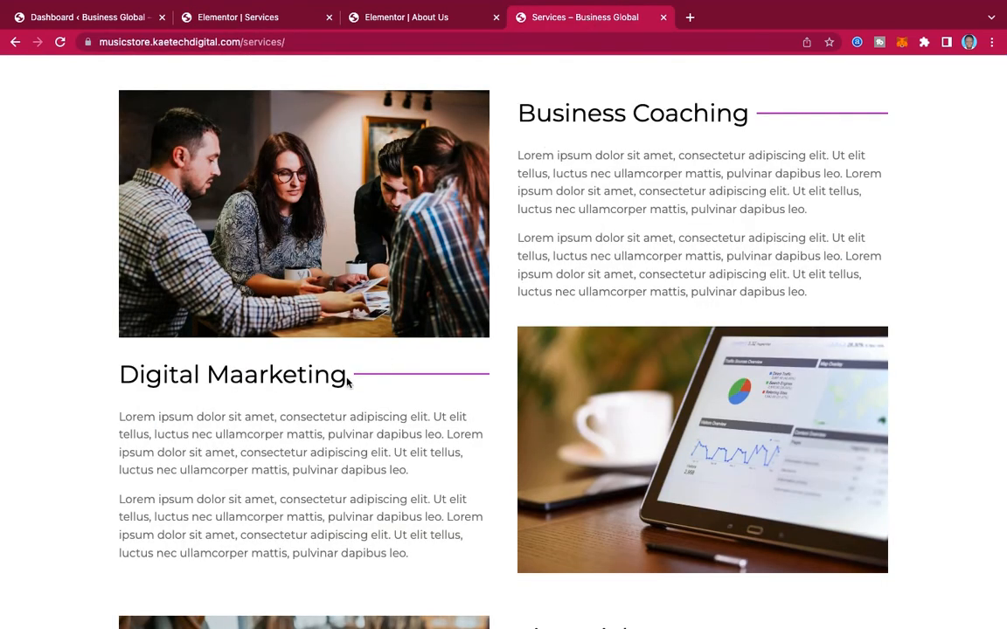
pyautogui.moveTo(347, 375); pyautogui.dragTo(89, 387)
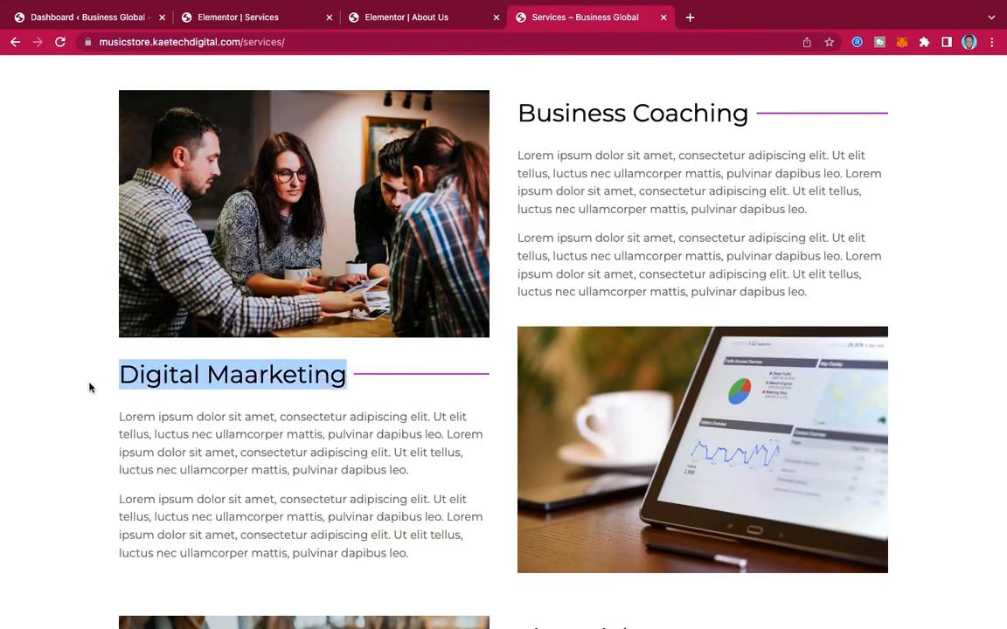
pyautogui.click(228, 17)
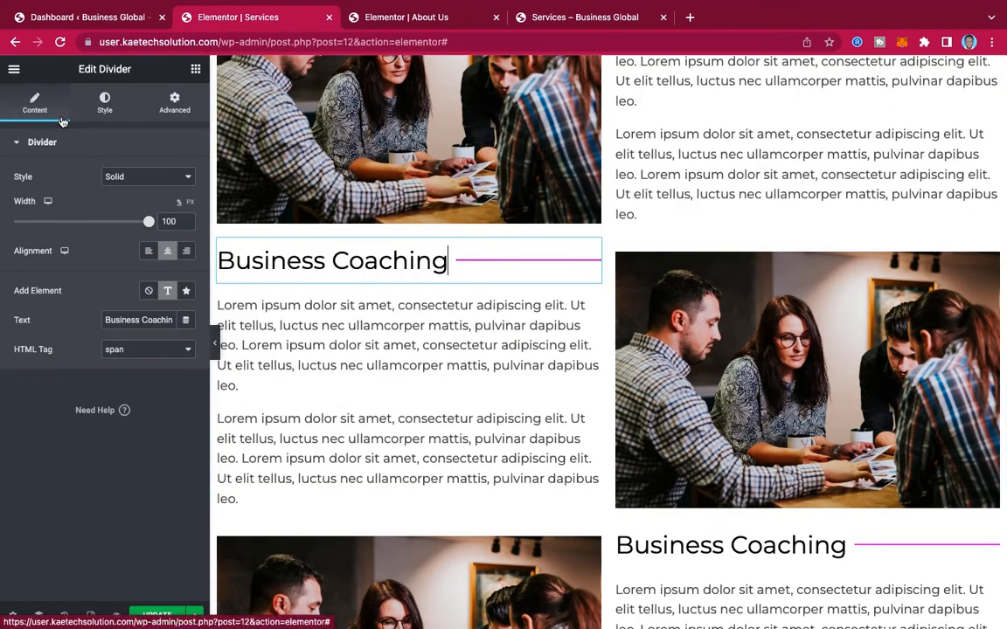
pyautogui.tripleClick(142, 320)
pyautogui.write('Digital Maarketing')
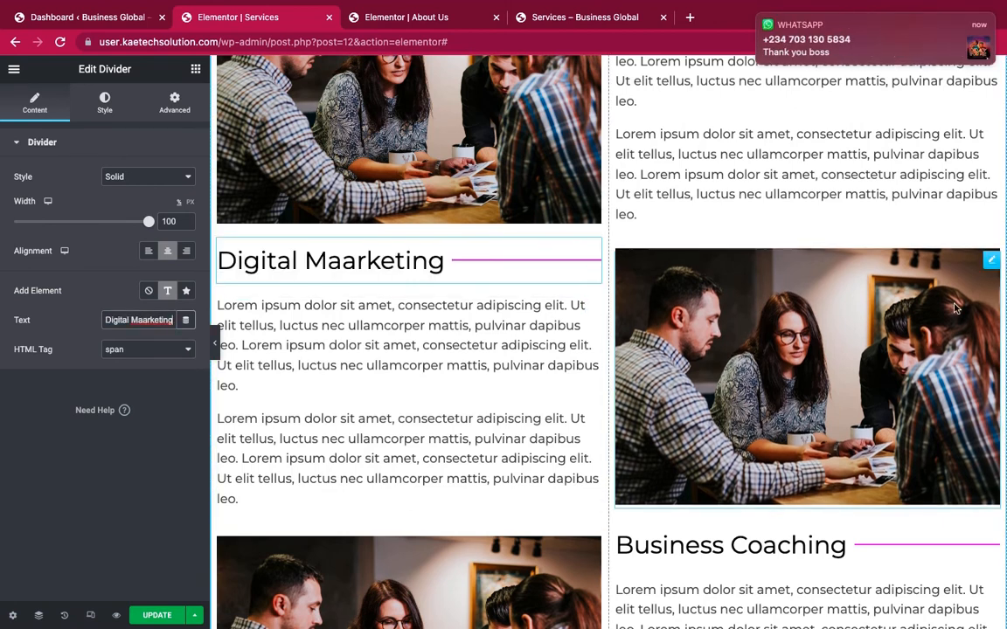
# Replace the second column's team image with digital-marketing-1433427_1280-2.jpg from the media library.
pyautogui.click(991, 261)
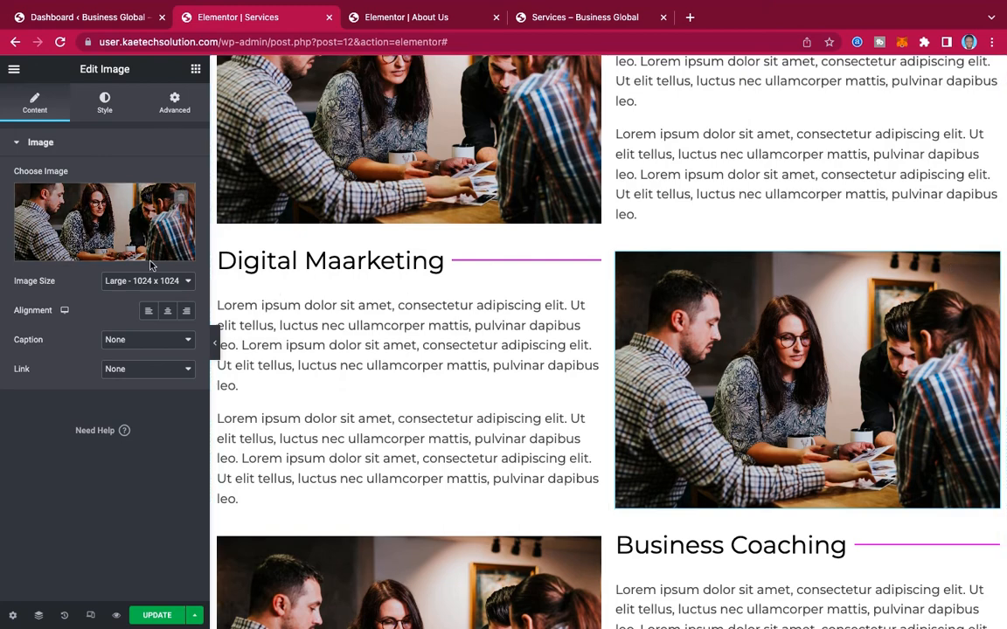
pyautogui.click(116, 229)
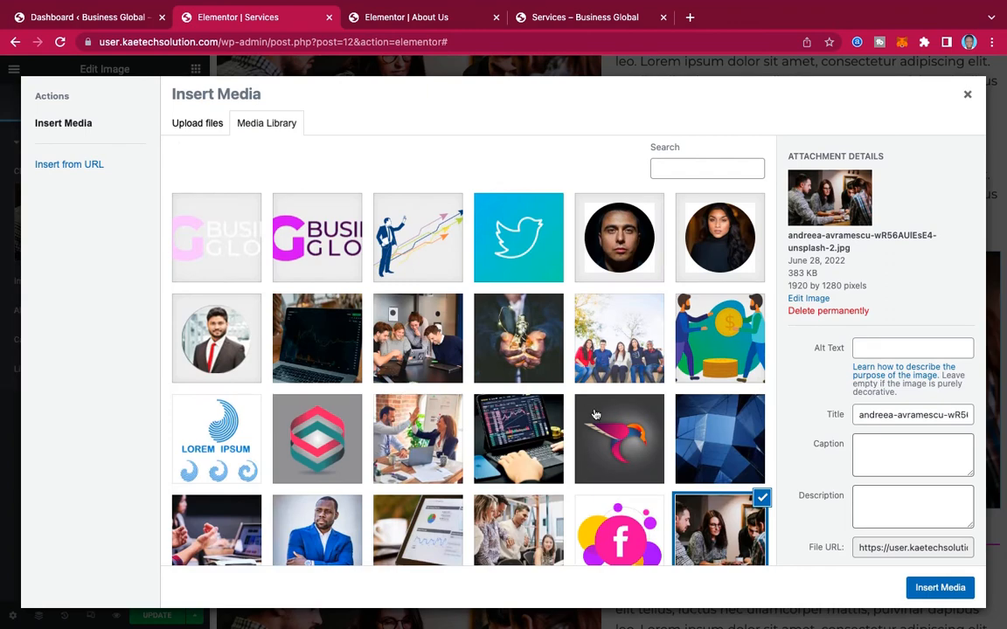
pyautogui.scroll(-1, 595, 414)
pyautogui.click(418, 446)
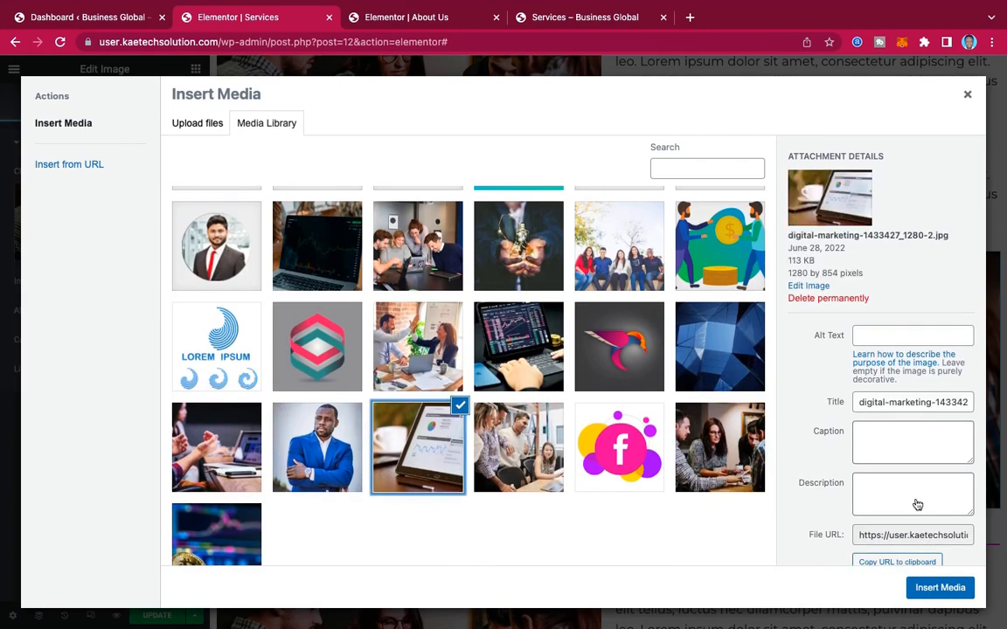
pyautogui.click(940, 587)
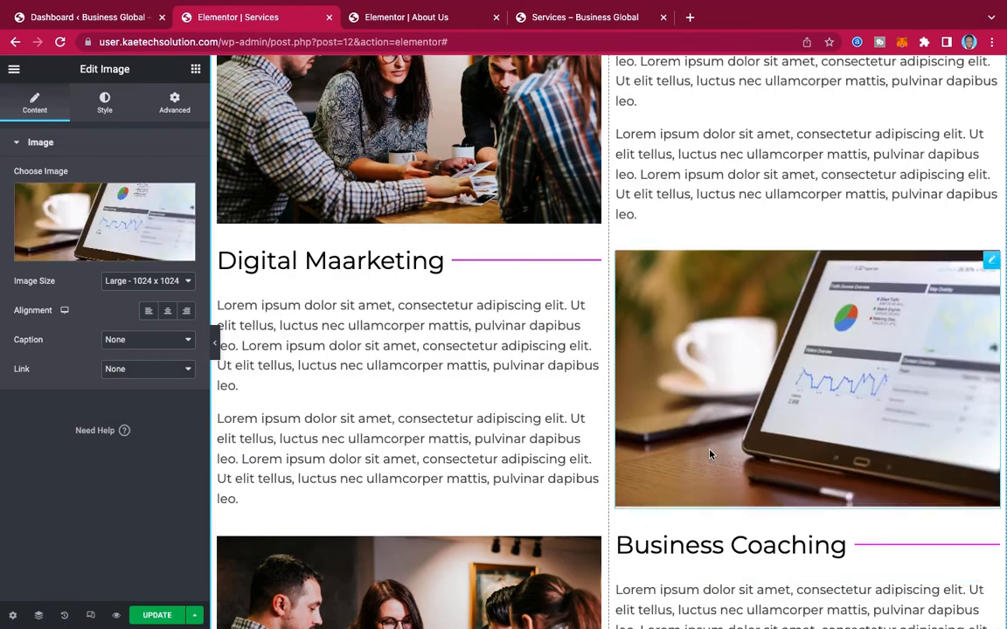
# Review the service blocks down to the footer and save the page changes.
pyautogui.scroll(-2, 710, 453)
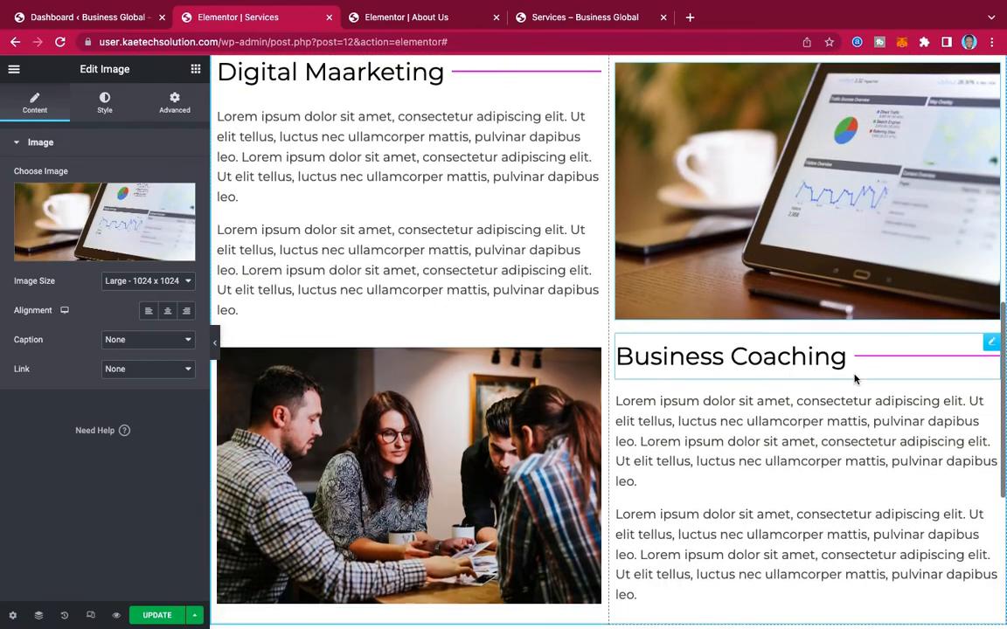
pyautogui.scroll(-4, 798, 416)
pyautogui.scroll(7, 798, 416)
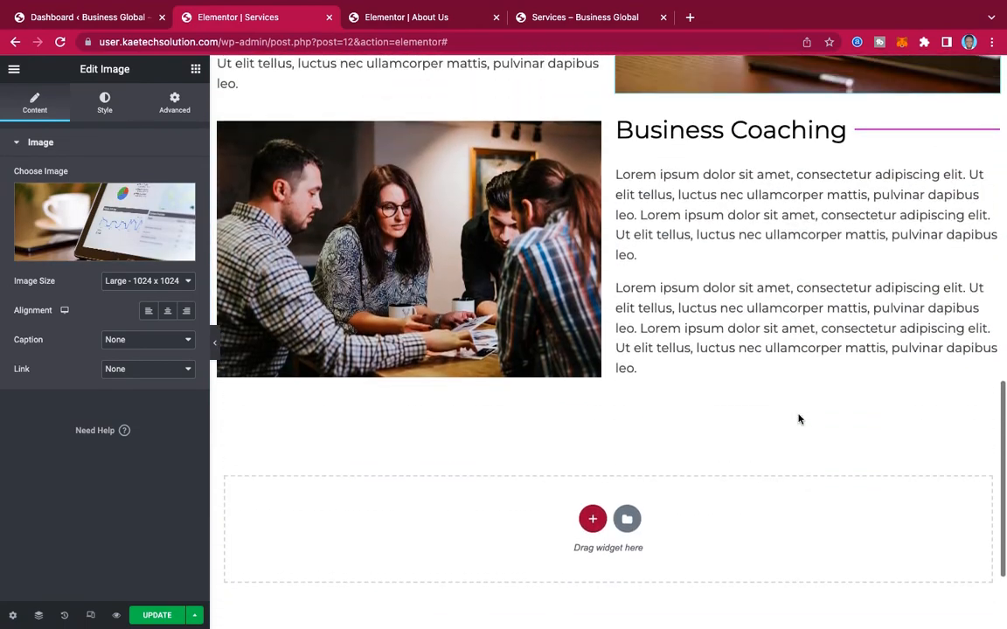
pyautogui.scroll(2, 654, 299)
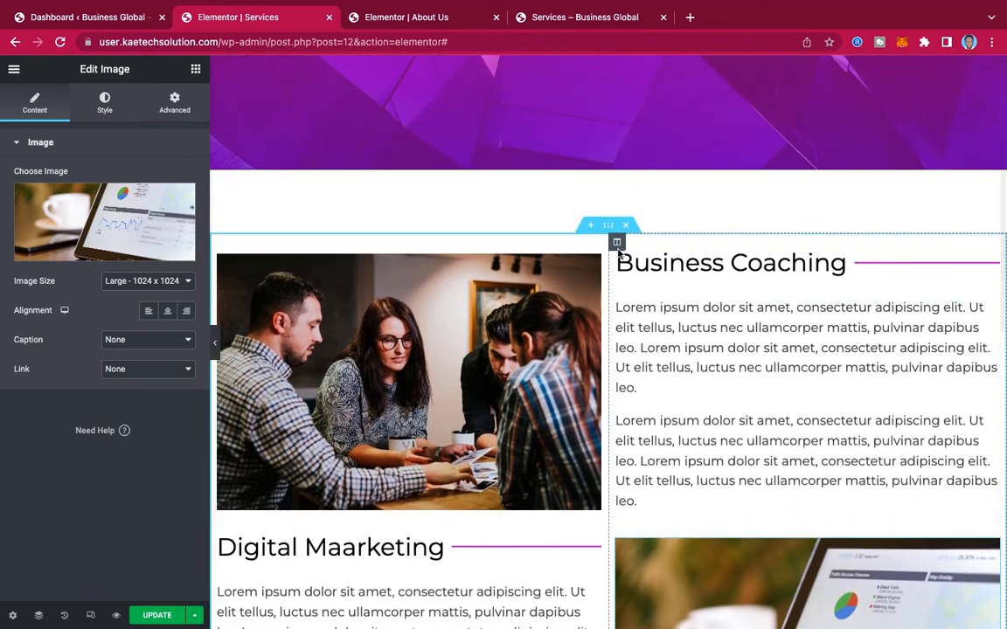
pyautogui.scroll(-5, 577, 364)
pyautogui.scroll(-3, 577, 363)
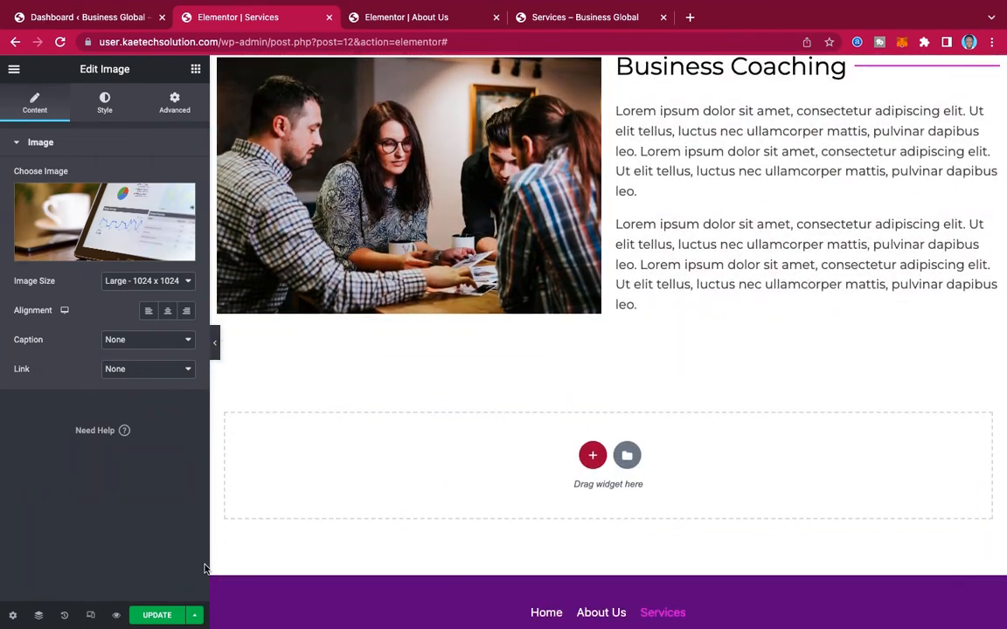
pyautogui.click(157, 616)
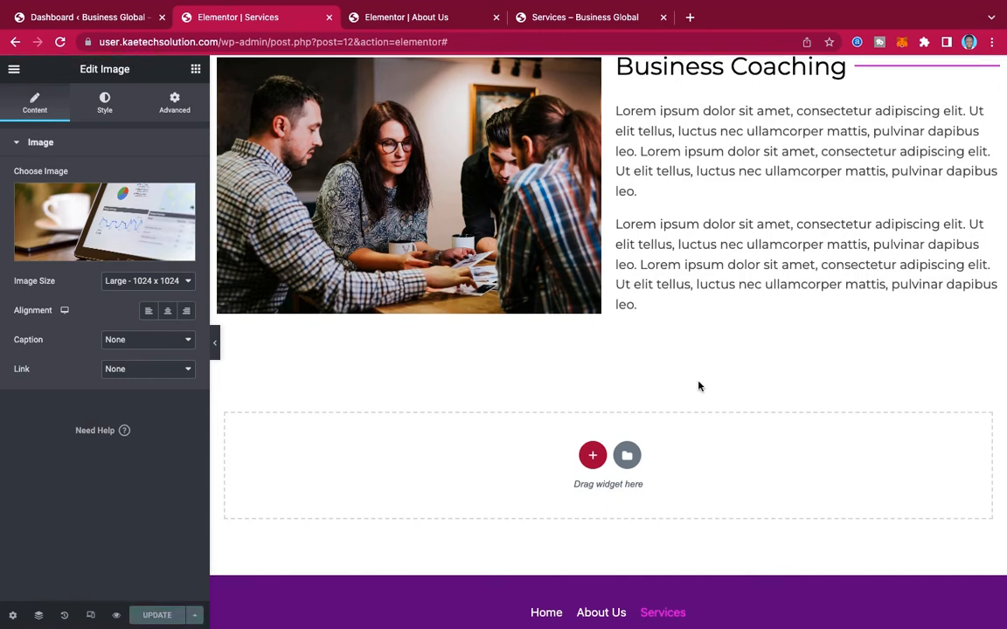
# Preview the service blocks at full width without the editing controls, then return to editing.
pyautogui.click(214, 343)
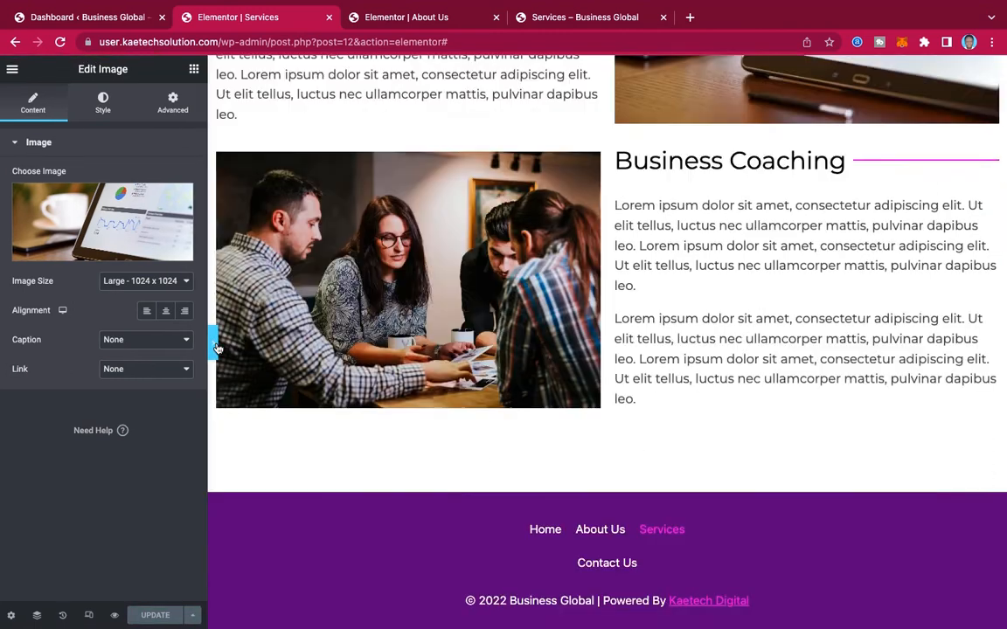
pyautogui.scroll(15, 664, 281)
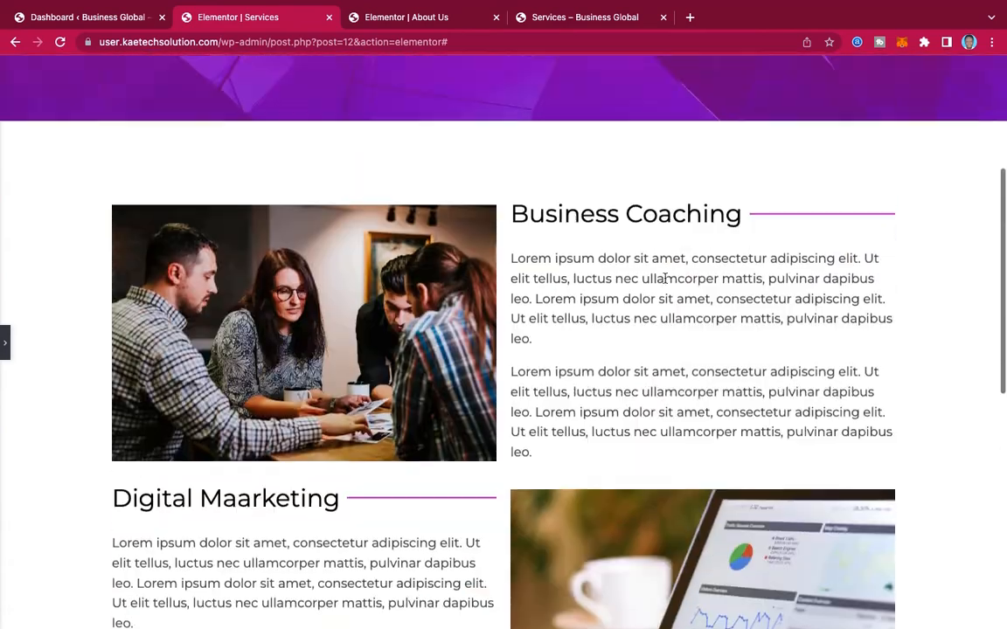
pyautogui.scroll(-8, 664, 281)
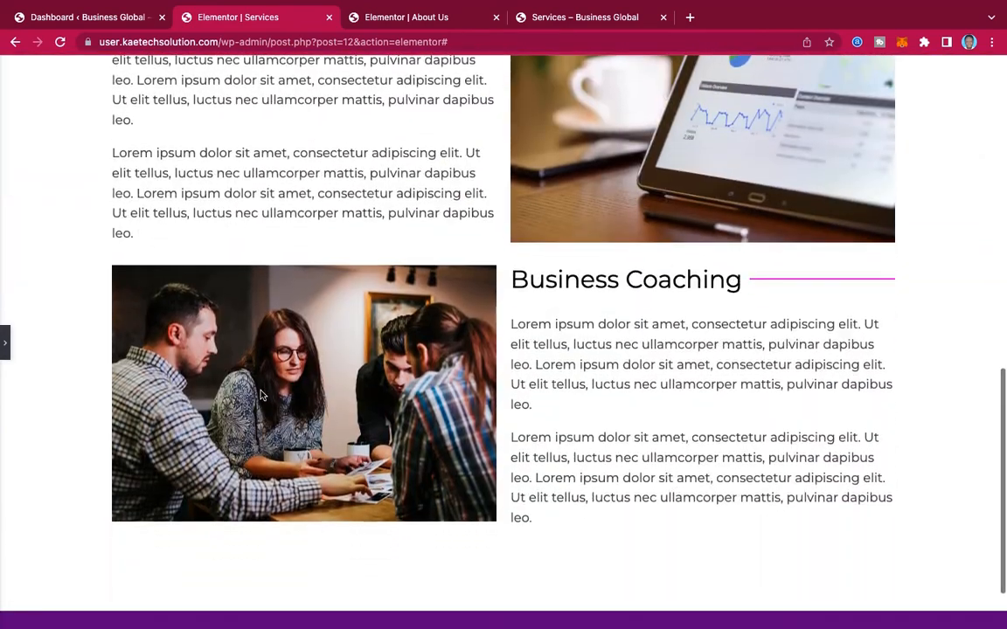
pyautogui.click(6, 351)
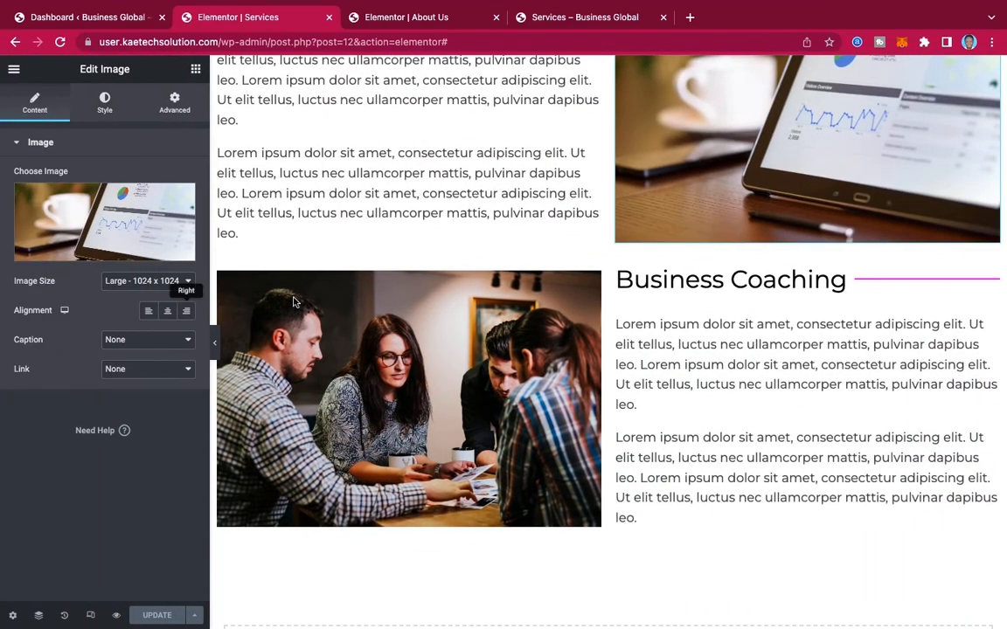
# Set the entrance animation of the upper Business Coaching divider in the second column to Fade In Right.
pyautogui.scroll(8, 766, 185)
pyautogui.scroll(-1, 765, 186)
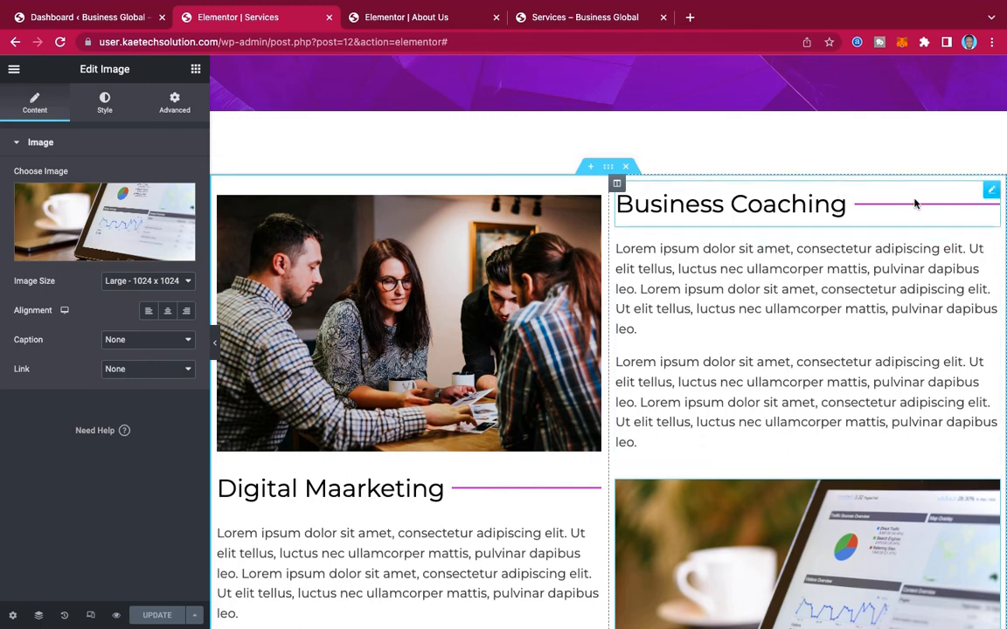
pyautogui.click(989, 191)
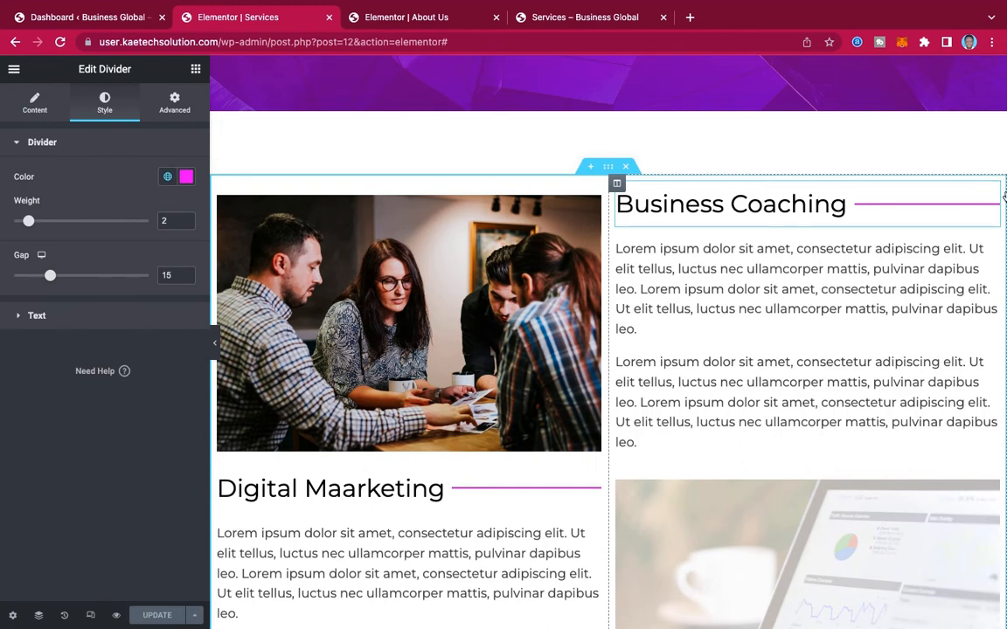
pyautogui.click(174, 109)
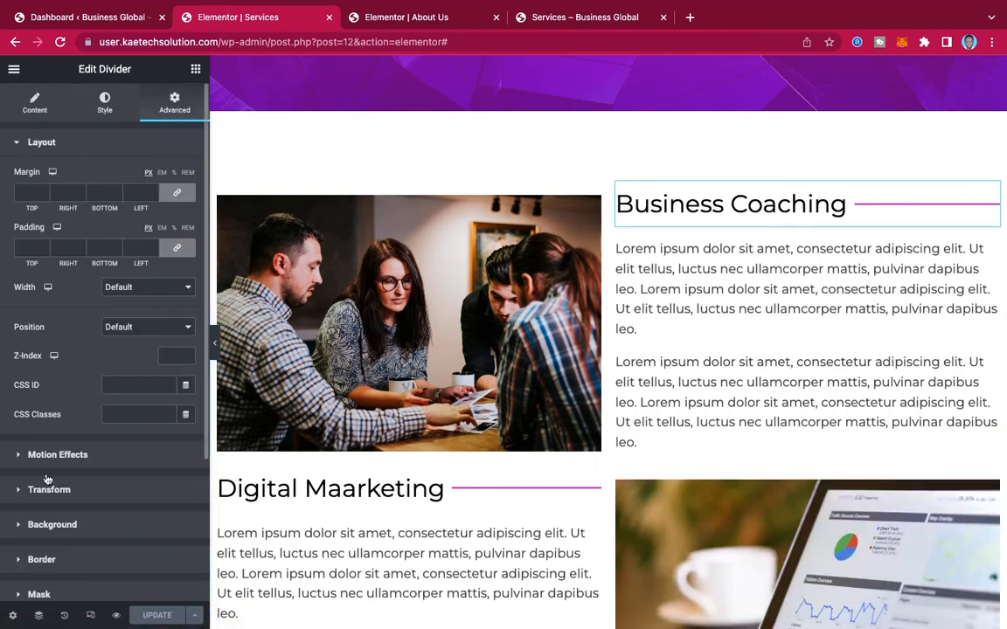
pyautogui.click(70, 456)
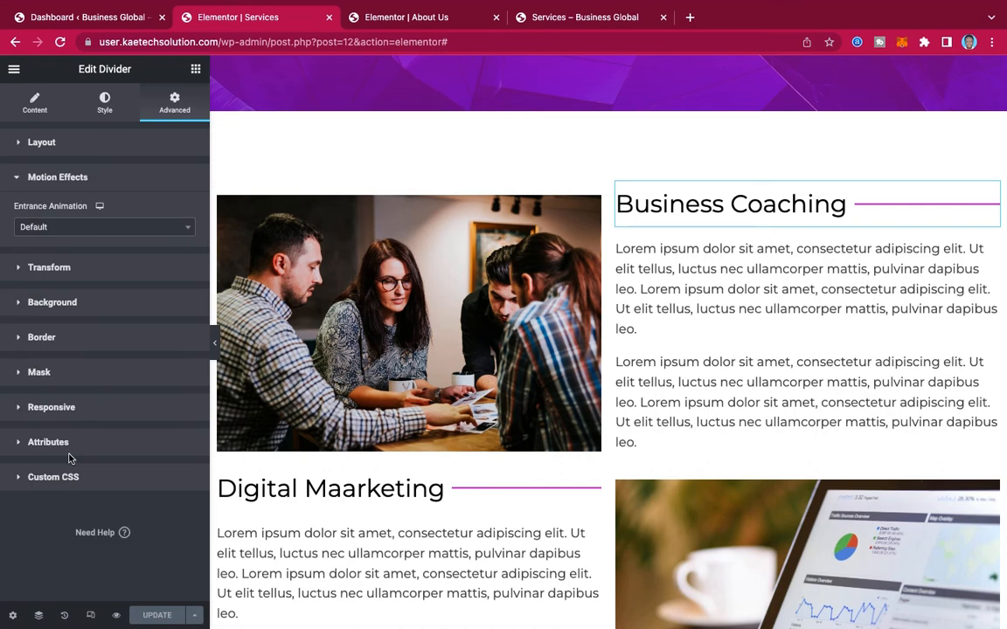
pyautogui.click(104, 227)
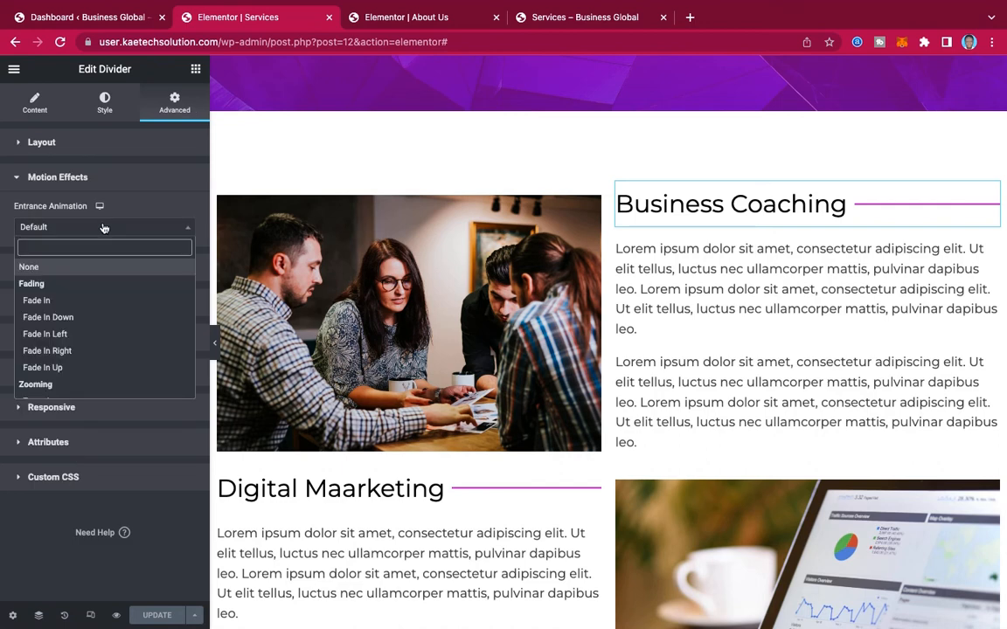
pyautogui.click(77, 352)
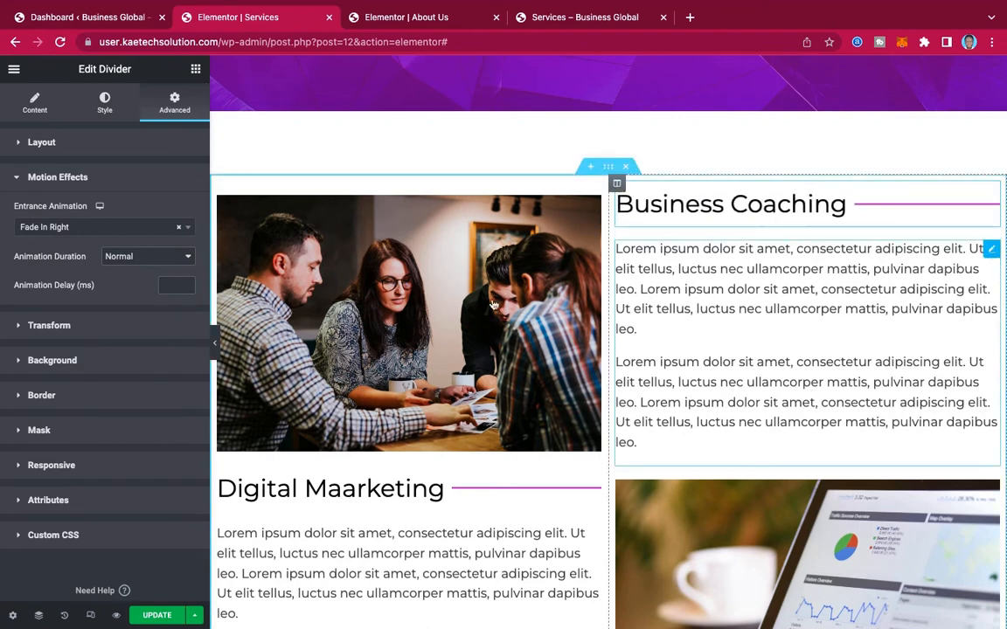
# Apply the Fade In Right entrance animation to the text widget below the upper Business Coaching divider and update the page.
pyautogui.click(993, 249)
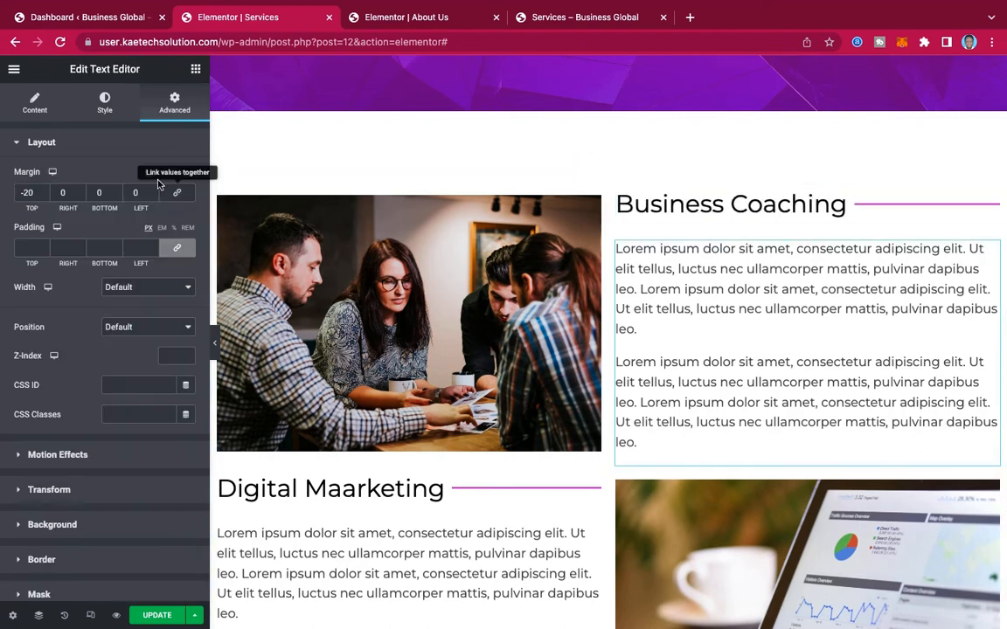
pyautogui.click(57, 454)
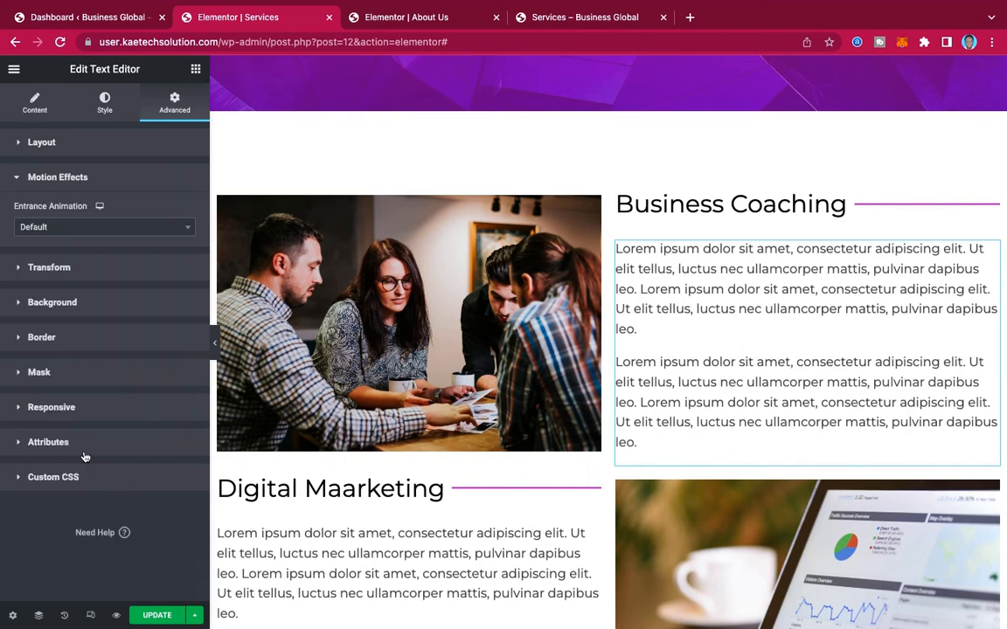
pyautogui.click(108, 226)
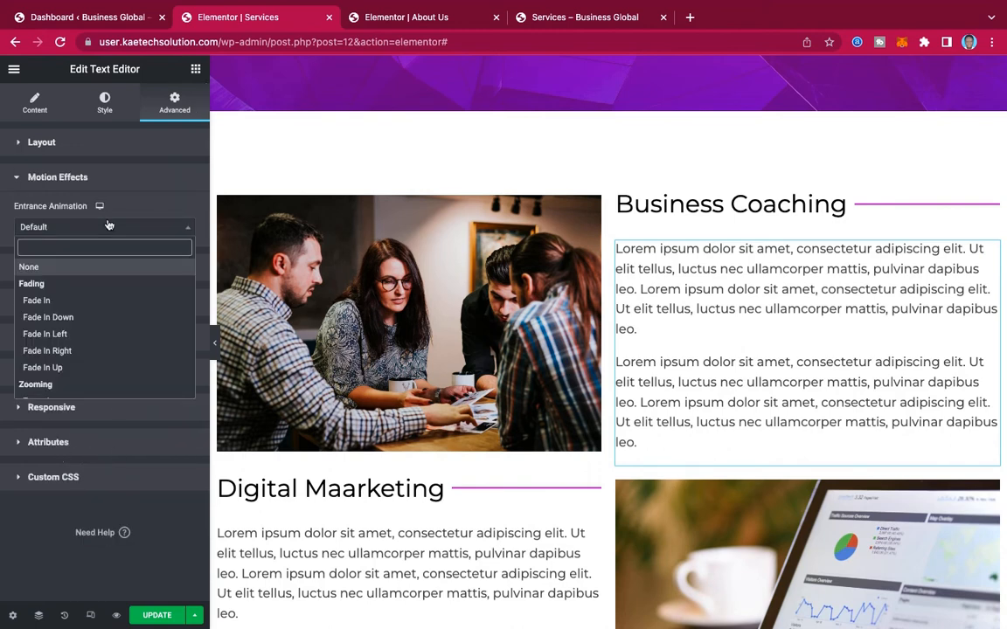
pyautogui.click(87, 351)
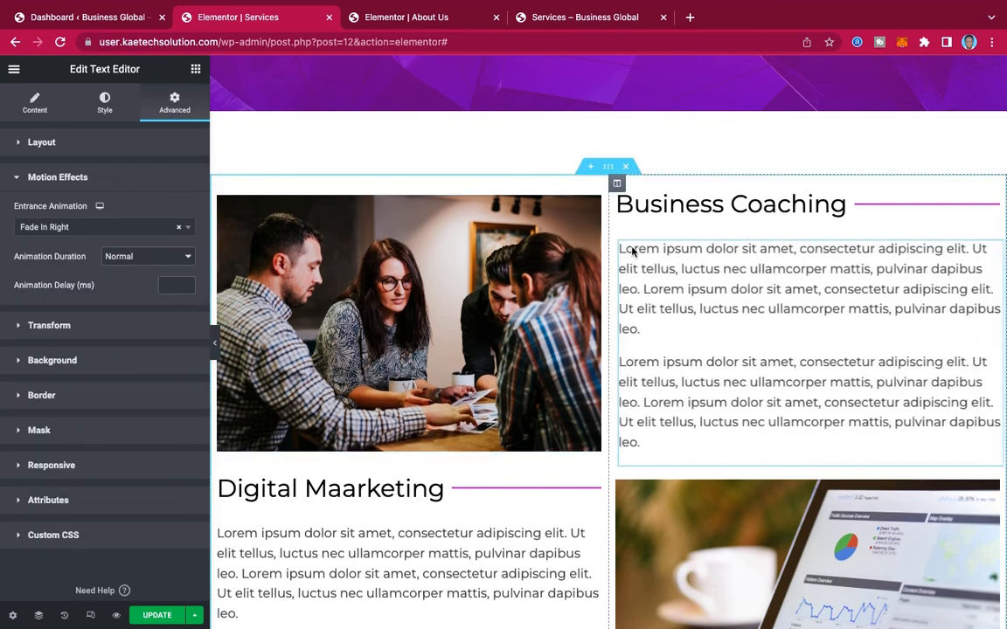
pyautogui.click(158, 615)
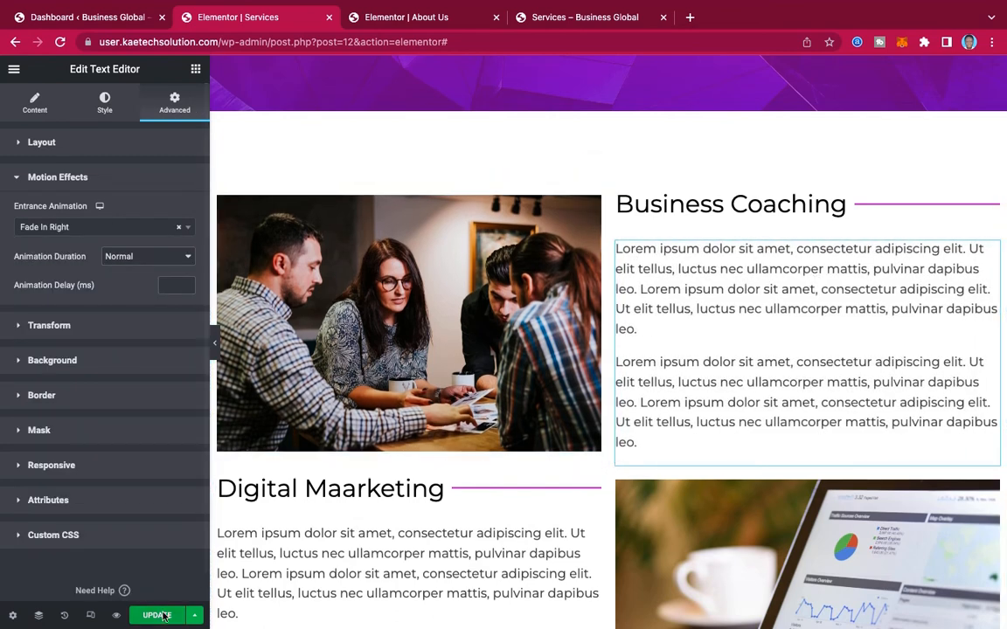
# Turn on responsive mode and show the Services page in the tablet preview.
pyautogui.scroll(5, 688, 455)
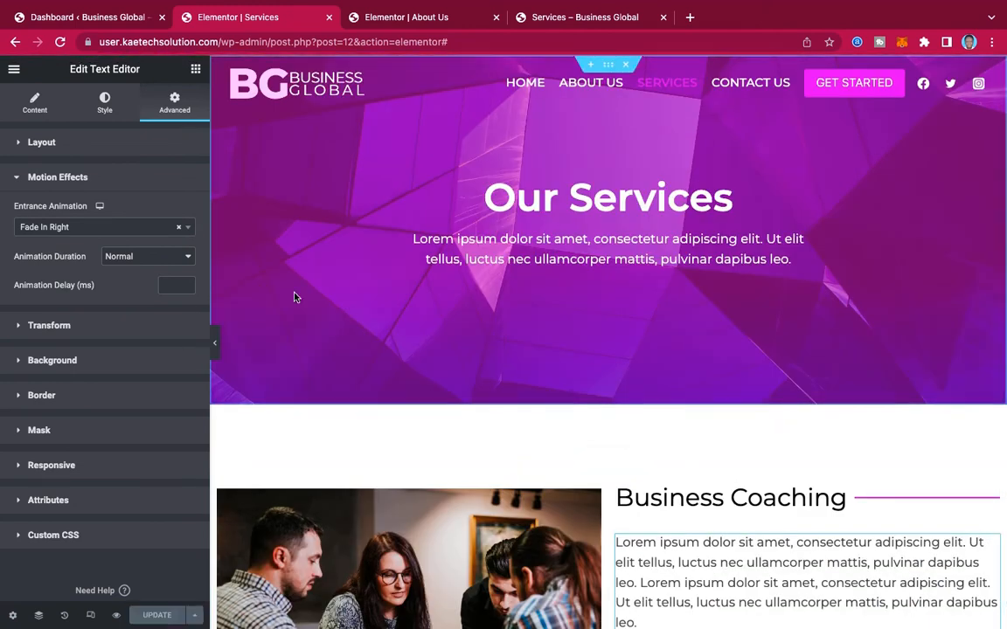
pyautogui.click(13, 69)
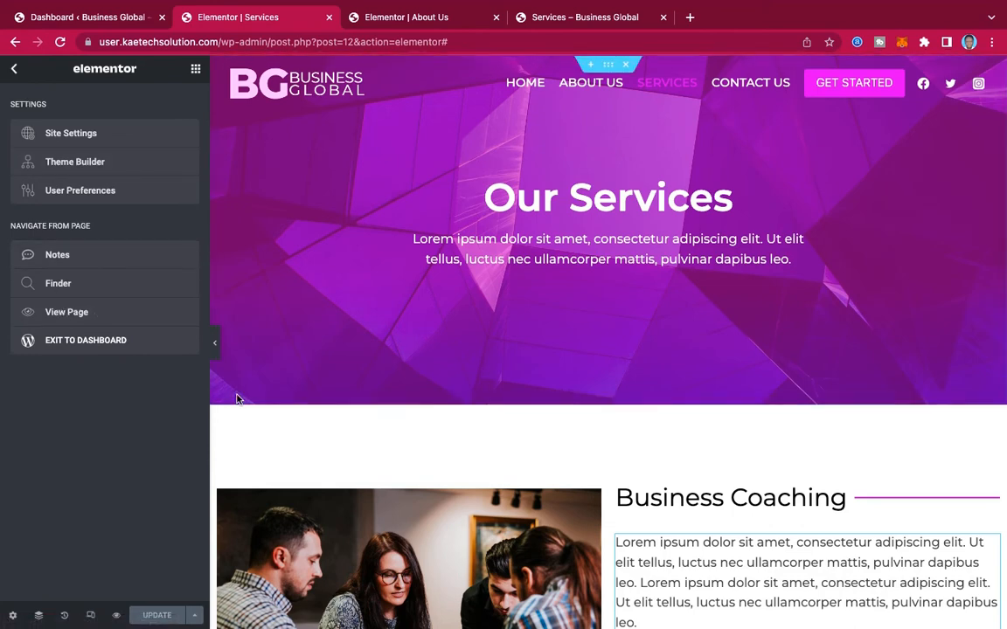
pyautogui.click(90, 616)
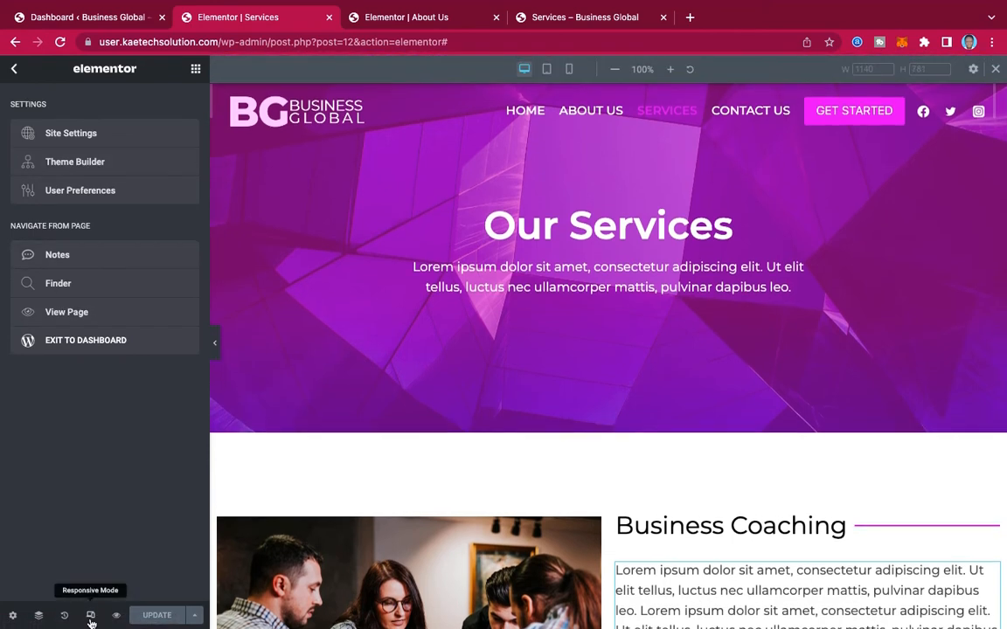
pyautogui.click(547, 76)
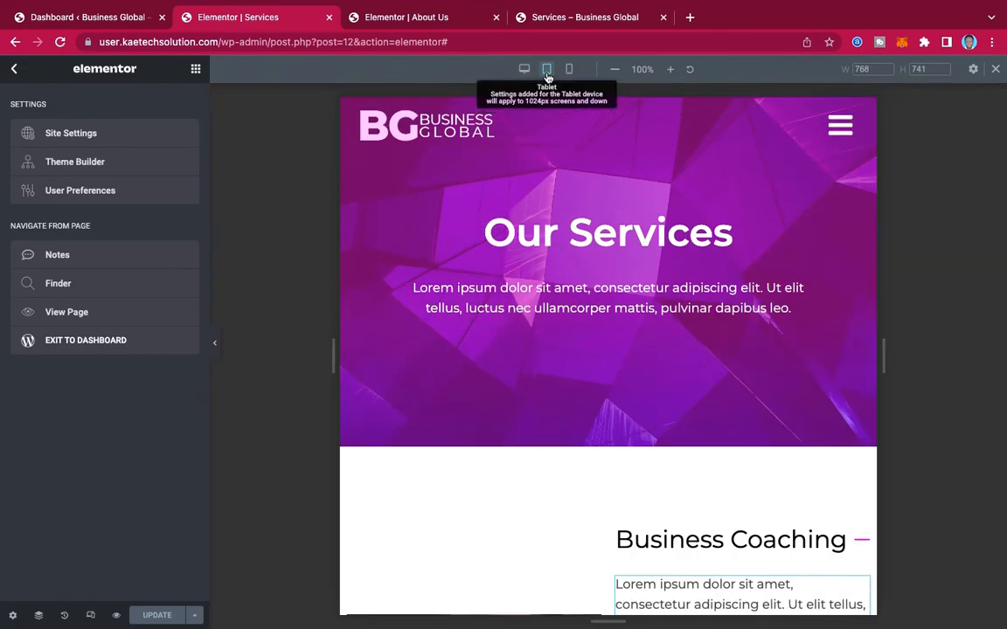
# Examine the header and stacked service blocks of the Services page in the tablet and mobile previews.
pyautogui.scroll(-10, 672, 264)
pyautogui.scroll(10, 672, 264)
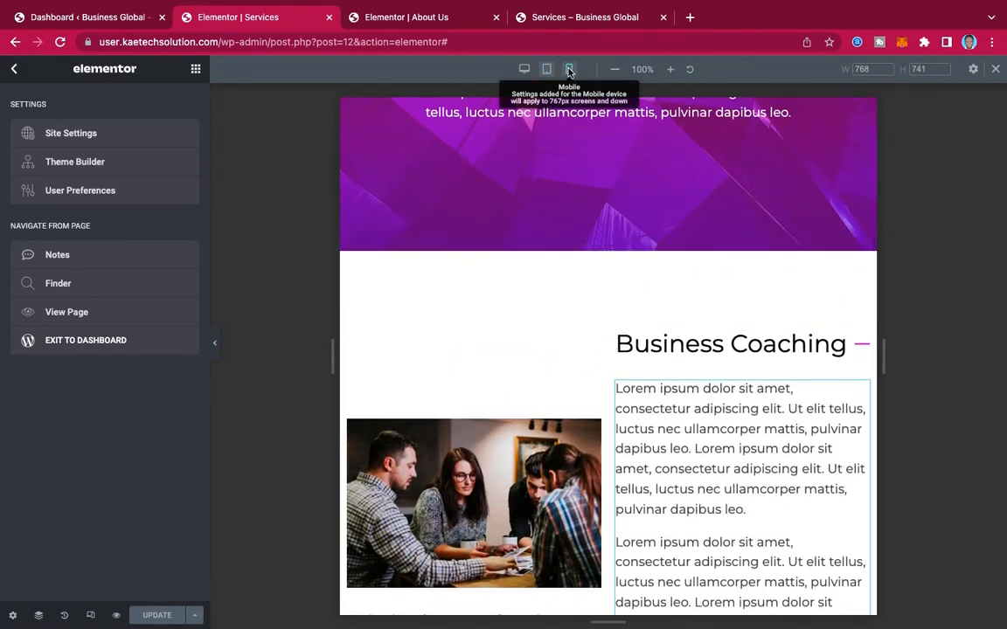
pyautogui.click(566, 68)
pyautogui.scroll(-5, 647, 264)
pyautogui.scroll(-10, 647, 264)
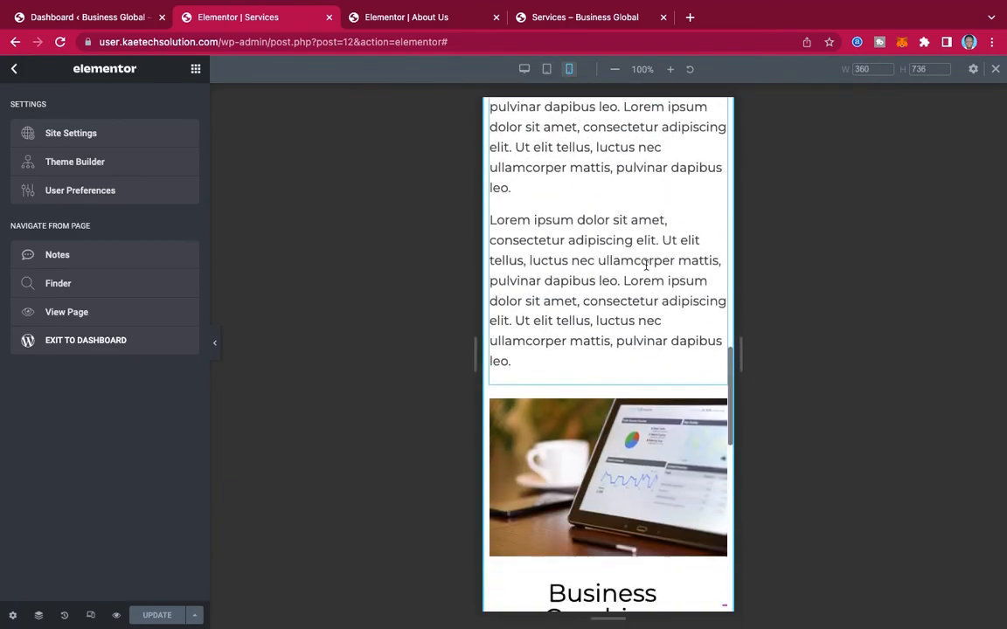
pyautogui.scroll(10, 647, 265)
pyautogui.scroll(5, 647, 265)
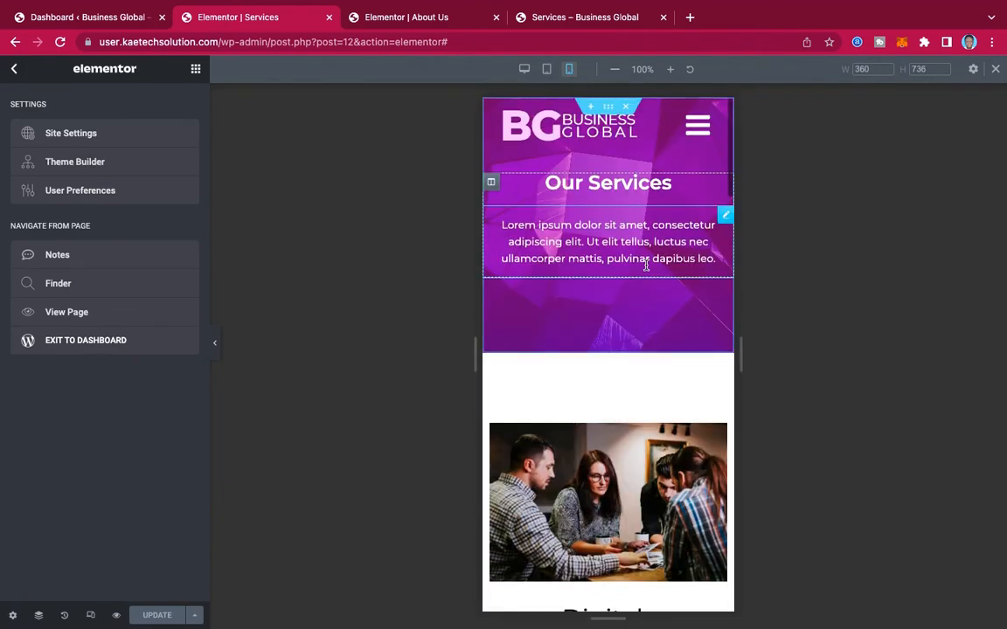
pyautogui.scroll(-8, 629, 337)
pyautogui.scroll(-3, 628, 456)
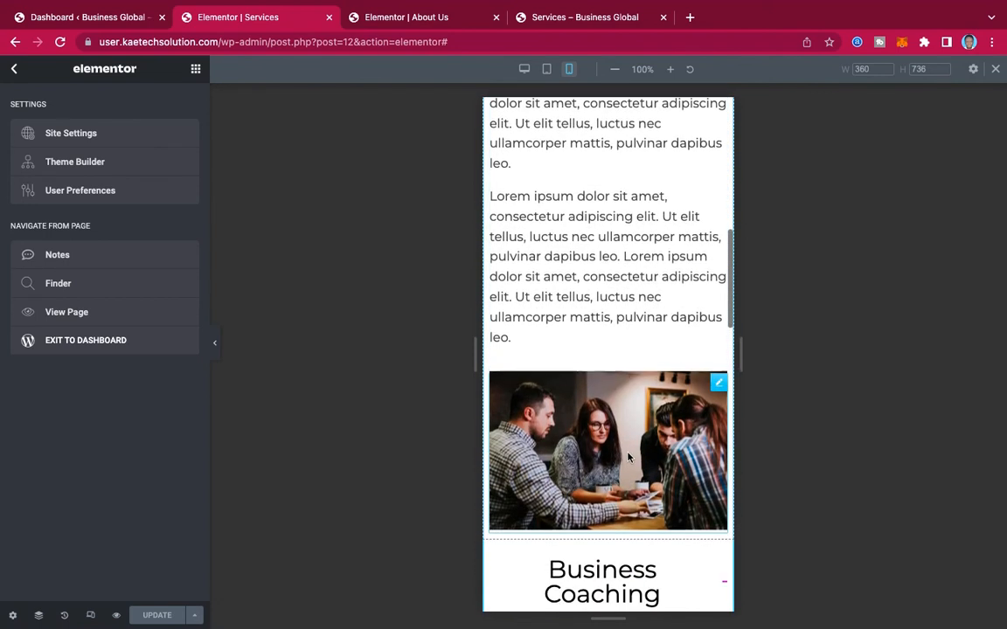
pyautogui.scroll(3, 628, 456)
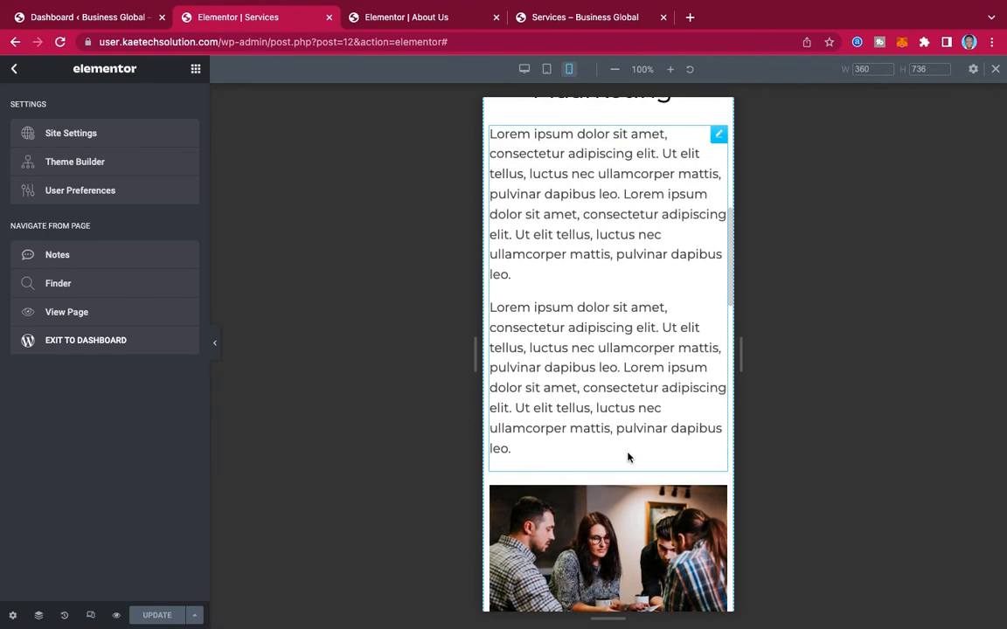
pyautogui.scroll(2, 628, 456)
pyautogui.scroll(1, 627, 456)
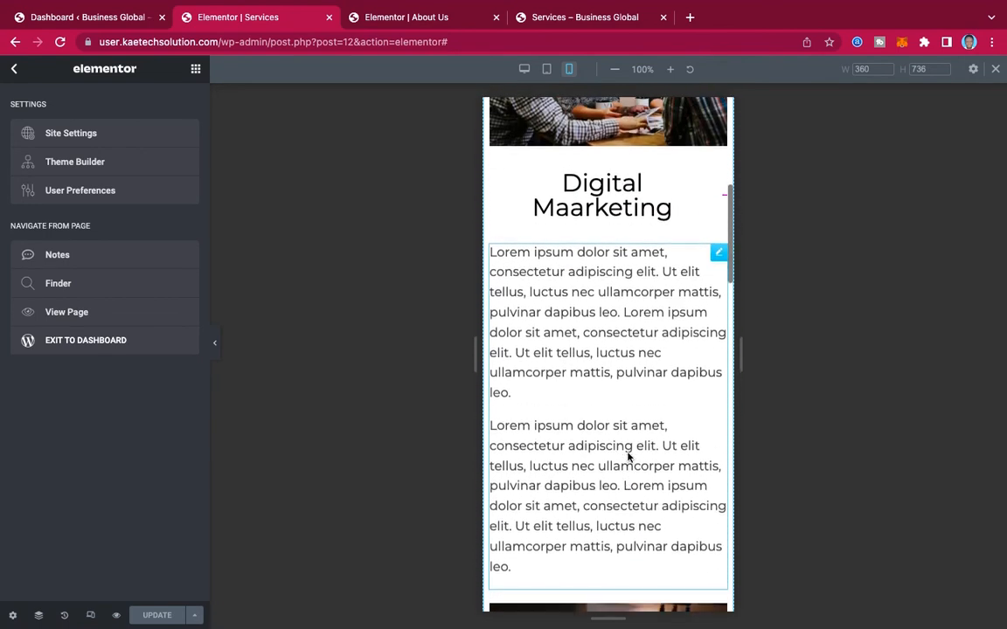
pyautogui.scroll(-1, 614, 367)
pyautogui.scroll(3, 614, 367)
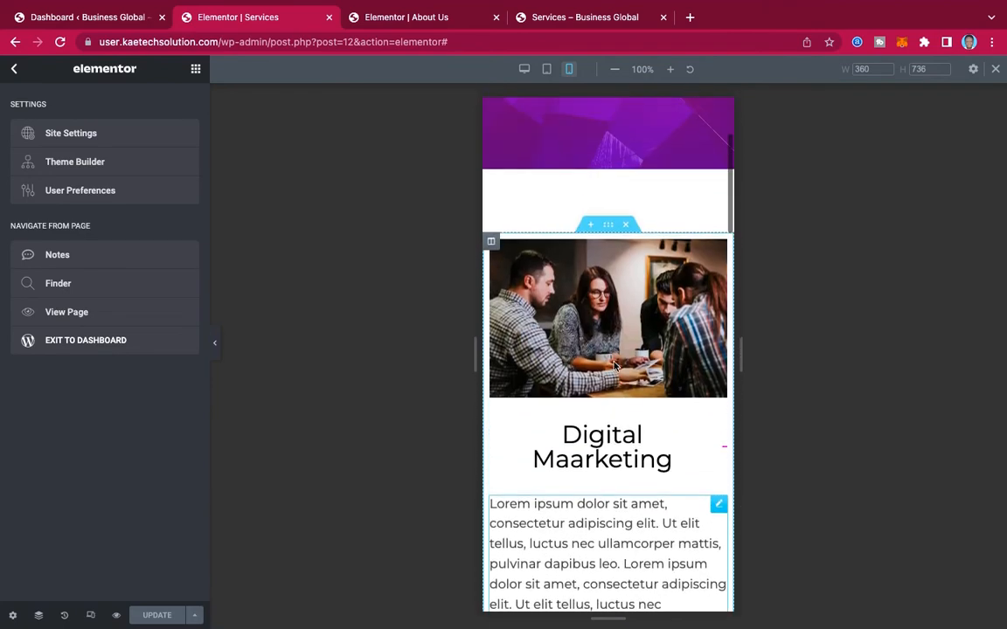
pyautogui.scroll(-10, 614, 367)
pyautogui.scroll(-8, 614, 363)
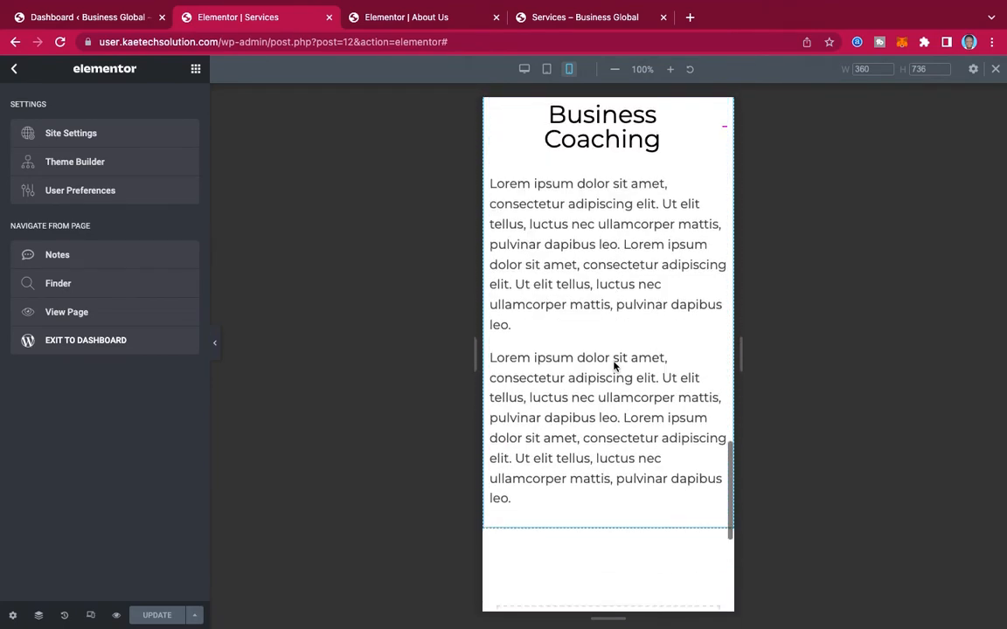
pyautogui.scroll(10, 614, 367)
pyautogui.scroll(8, 613, 367)
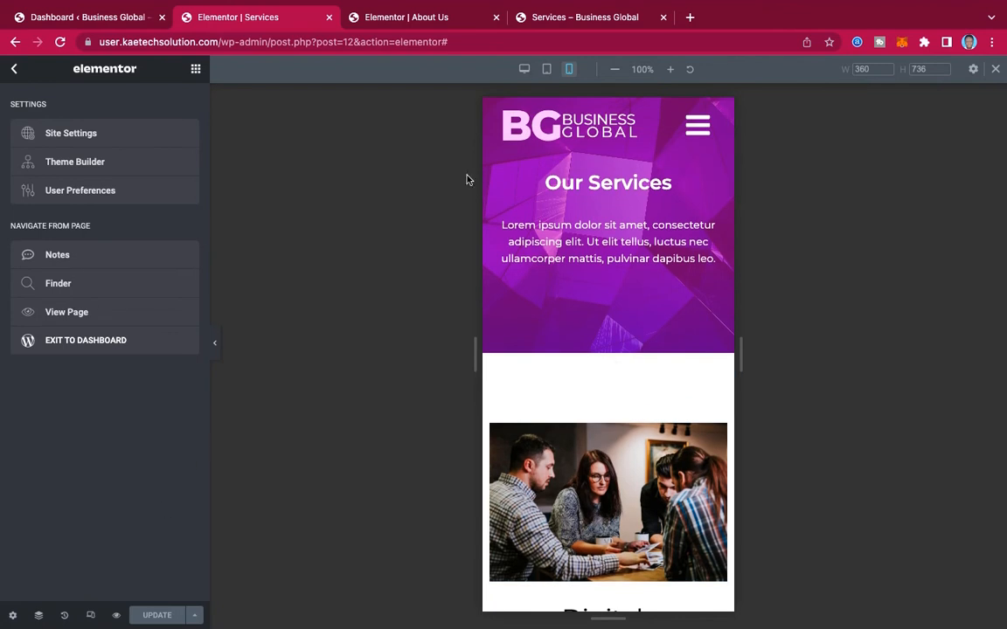
# Return to the desktop preview and open the published Services page to review its full layout.
pyautogui.click(546, 70)
pyautogui.click(525, 70)
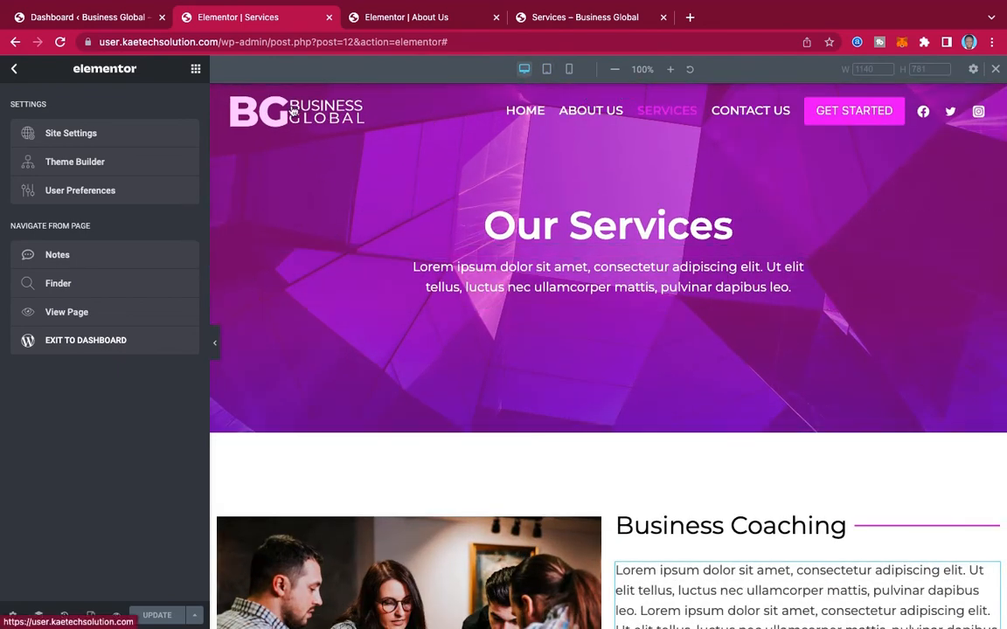
pyautogui.click(66, 312)
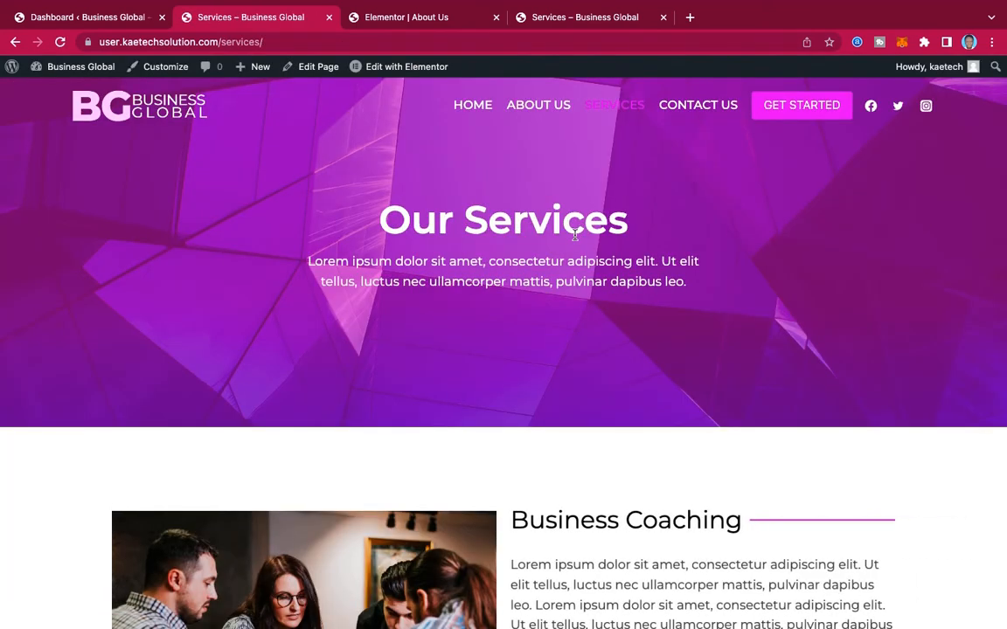
pyautogui.scroll(-6, 820, 374)
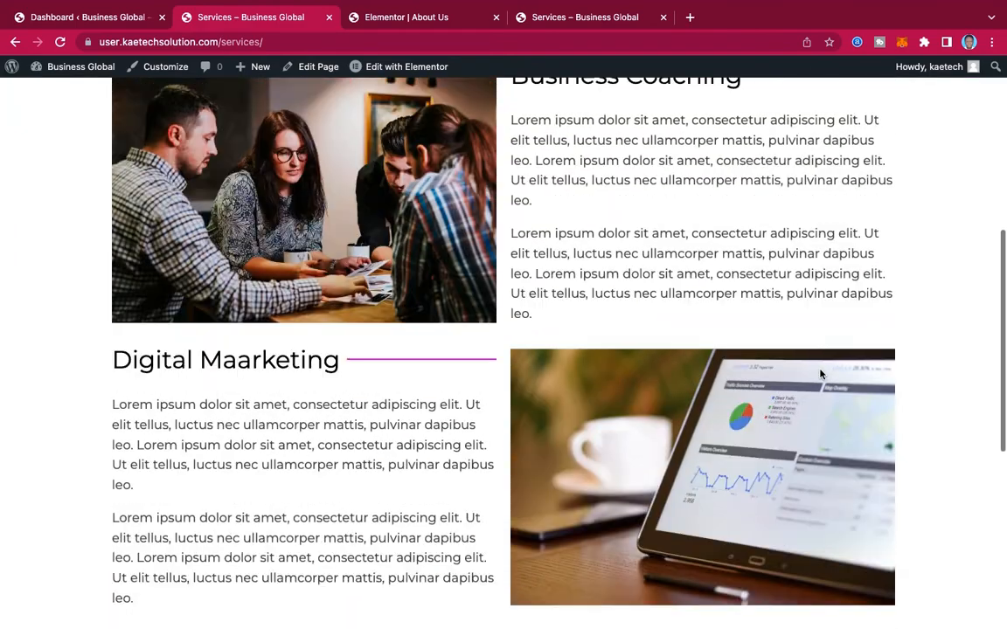
pyautogui.scroll(-5, 820, 374)
pyautogui.scroll(15, 819, 372)
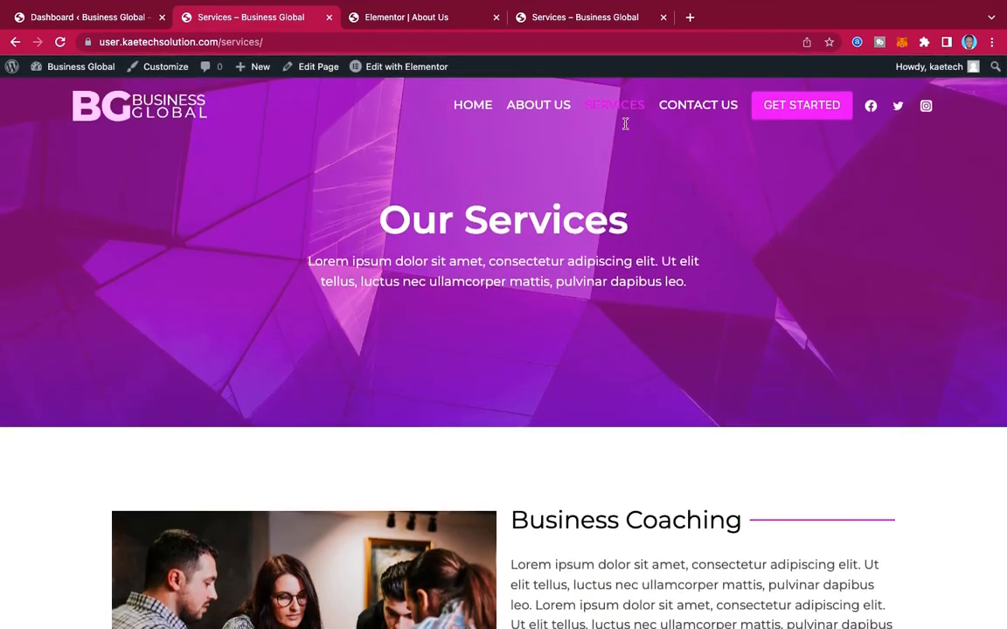
# Go to the site's Contact Us page and open it in the WordPress page editor.
pyautogui.click(699, 106)
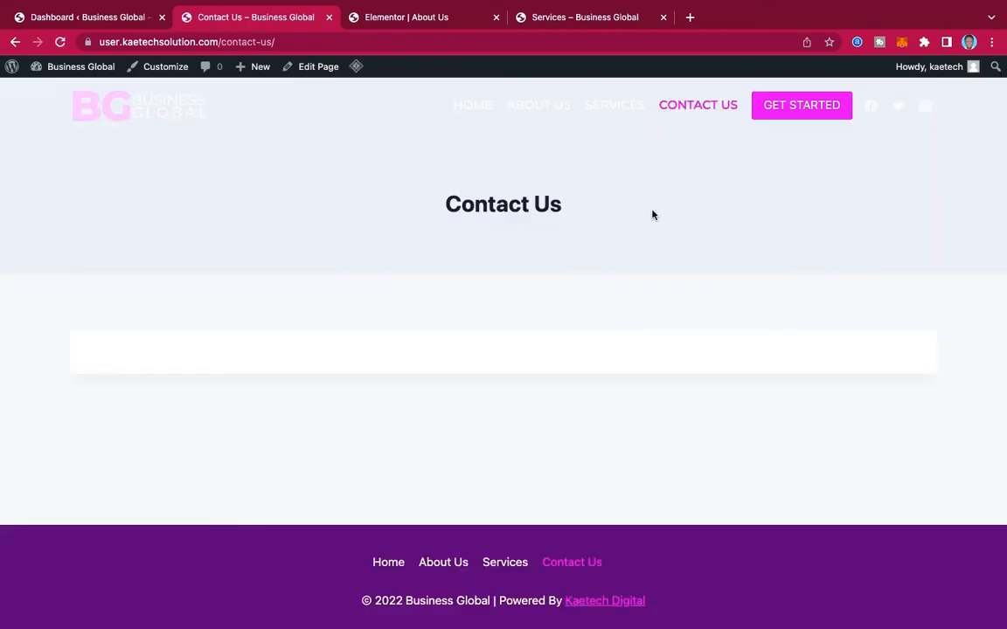
pyautogui.click(318, 67)
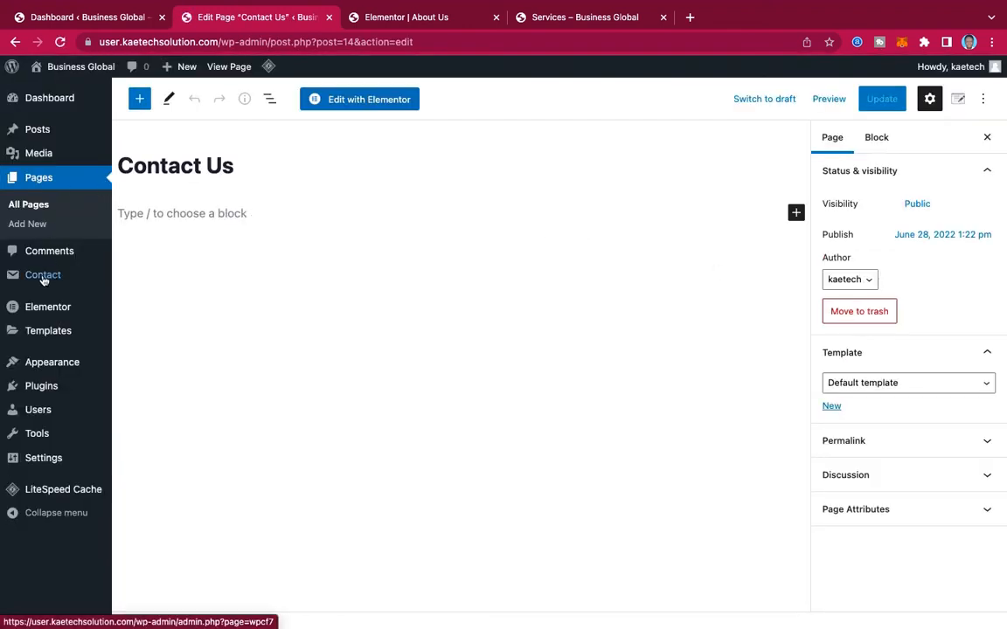
pyautogui.moveTo(41, 279)
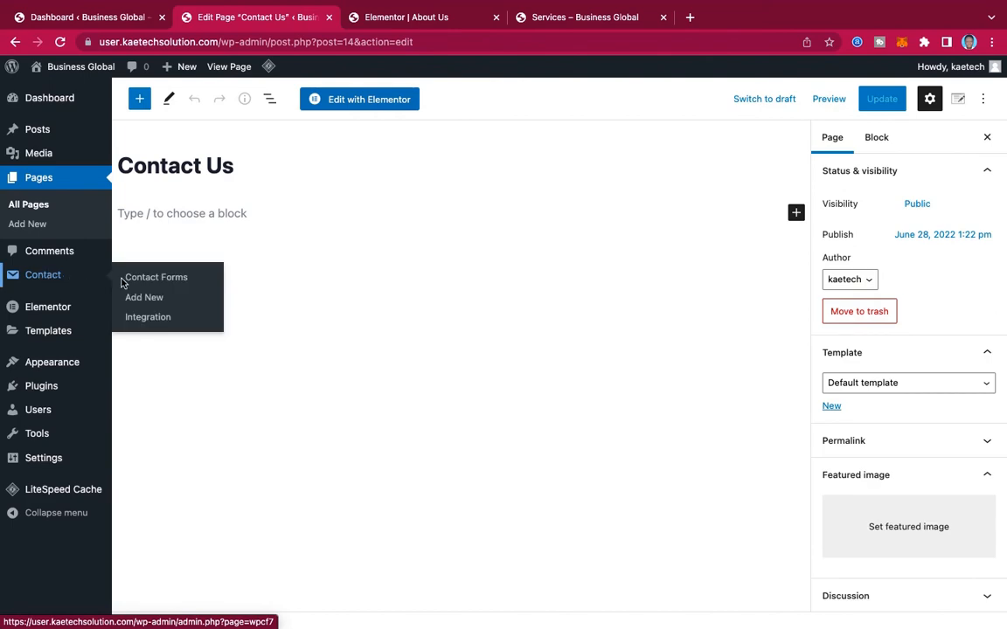
pyautogui.moveTo(83, 1)
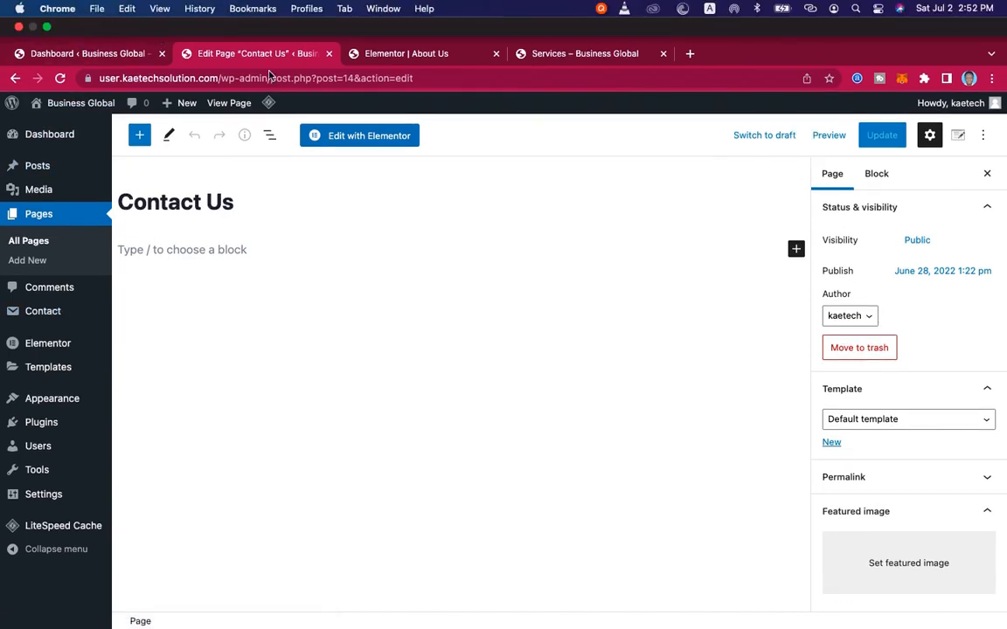
# Open the reference site's Contact Us page and examine its heading, map, social icons and form fields.
pyautogui.click(565, 53)
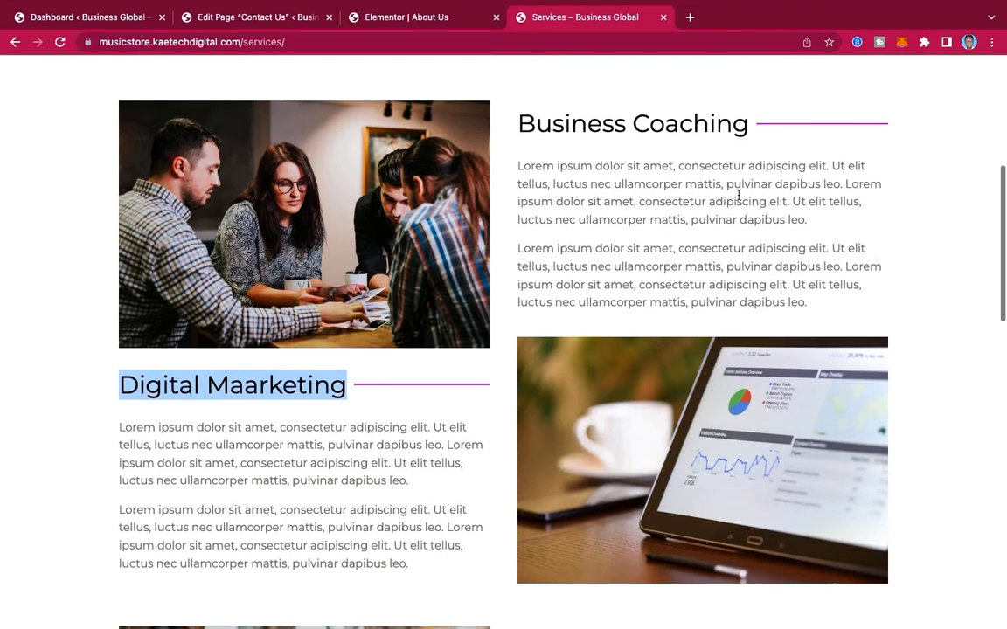
pyautogui.scroll(5, 737, 192)
pyautogui.click(706, 83)
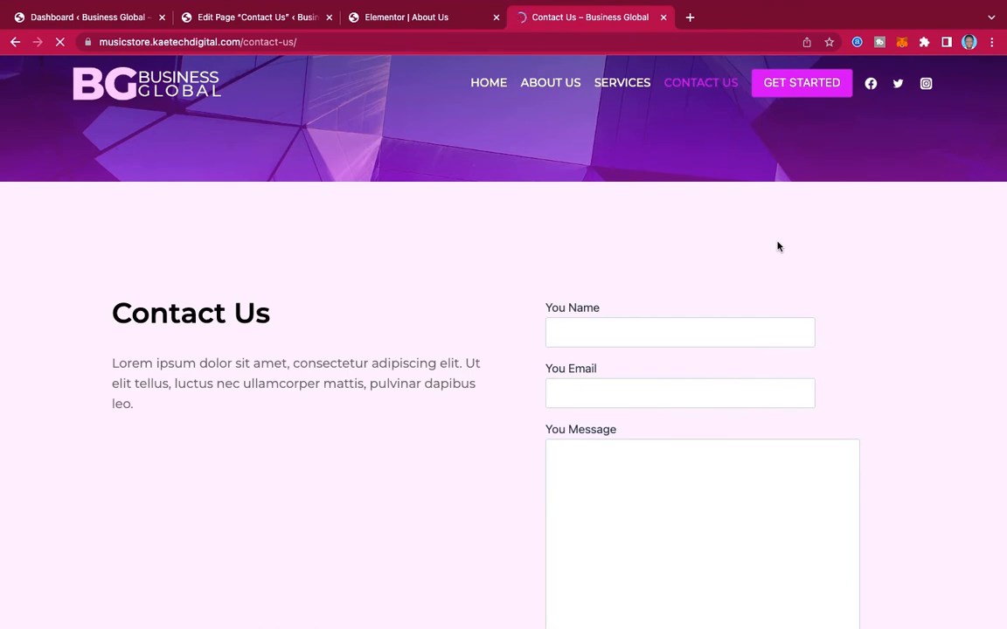
pyautogui.scroll(-3, 777, 247)
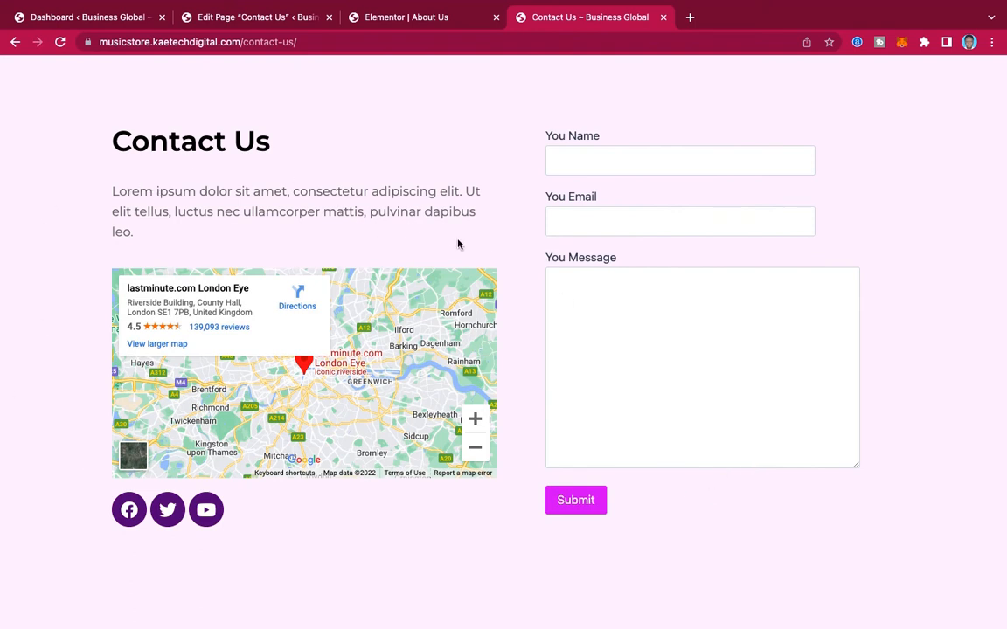
pyautogui.scroll(2, 469, 178)
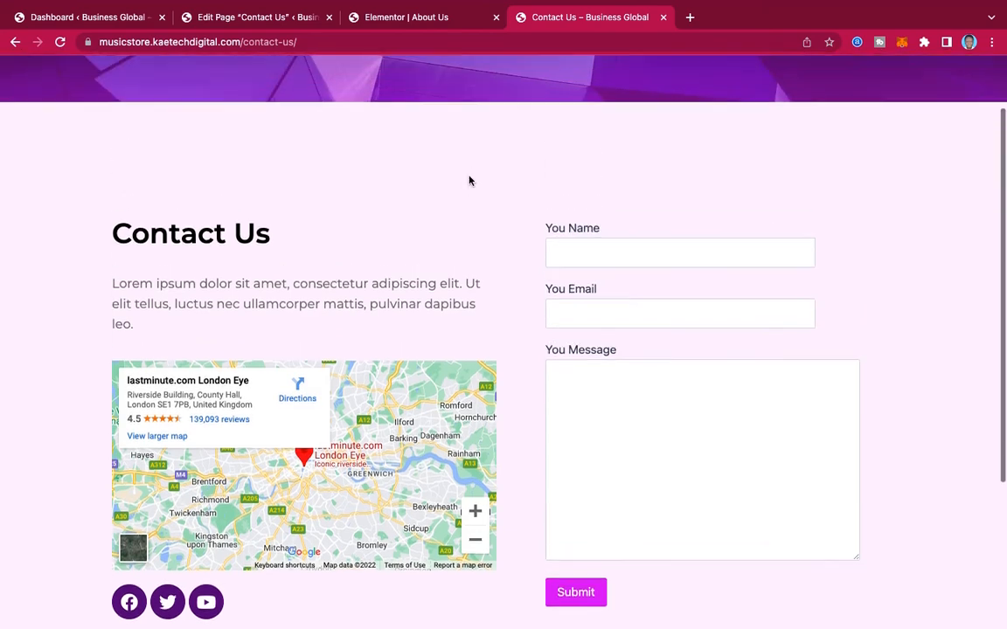
# Create a new contact form from the WordPress dashboard and title it "Contact Us".
pyautogui.click(91, 22)
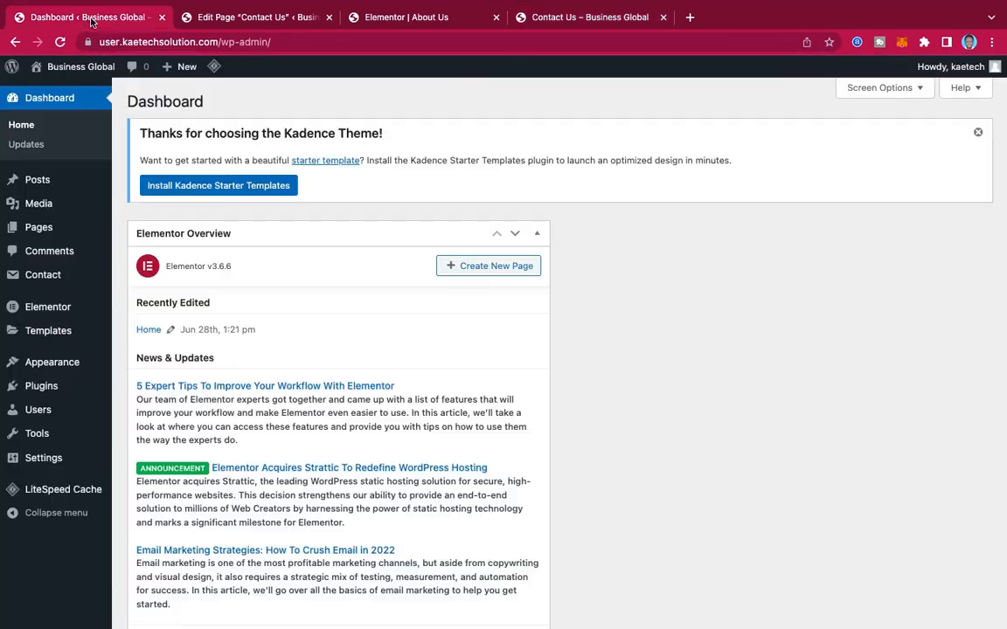
pyautogui.moveTo(38, 281)
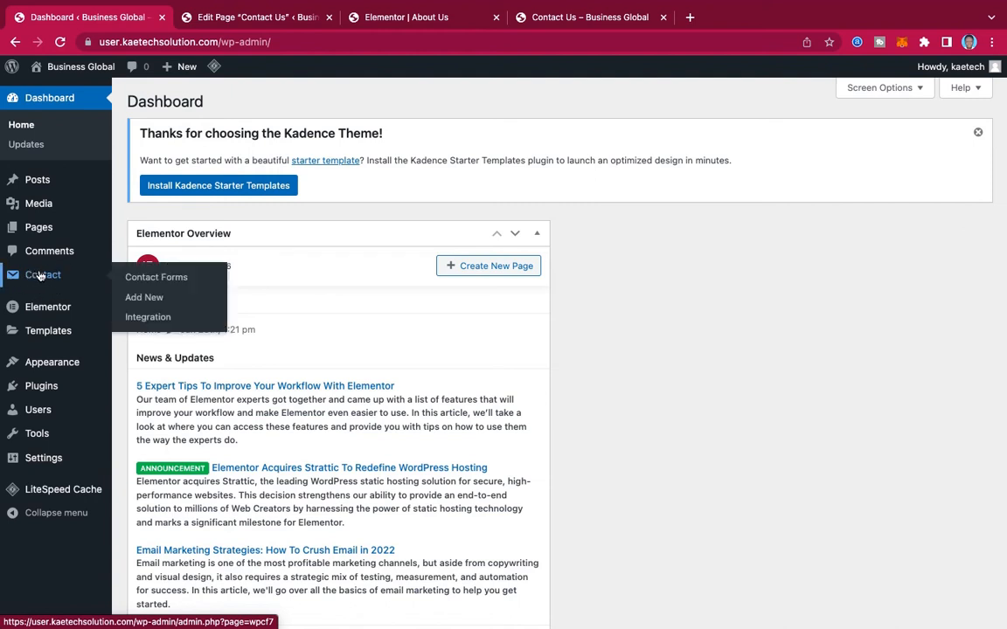
pyautogui.click(144, 299)
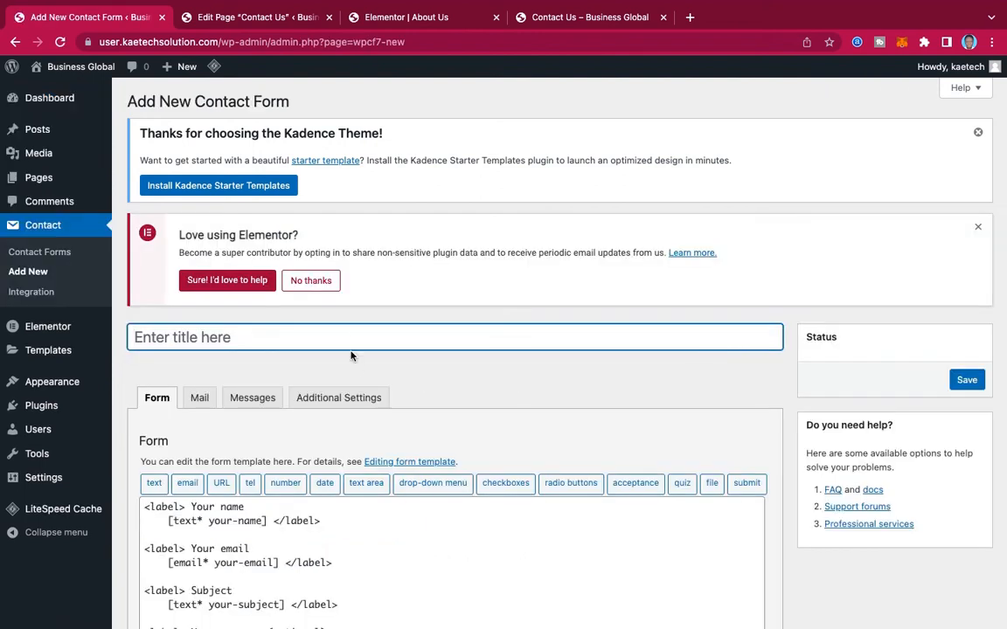
pyautogui.write('Con')
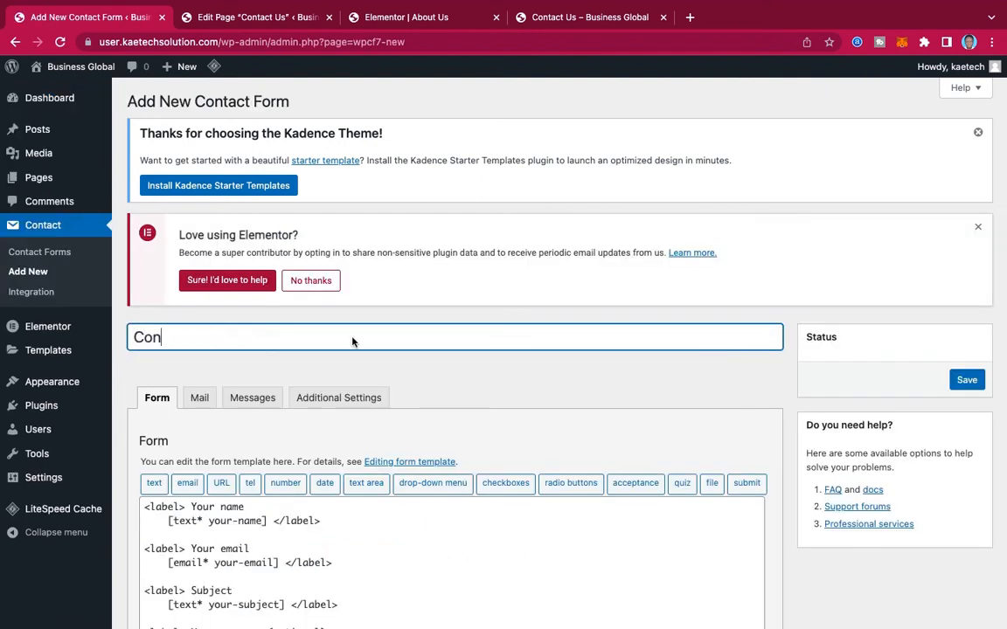
pyautogui.write('tact Us')
# Remove the indentation before the your-name and your-email field tags in the form template.
pyautogui.scroll(-5, 449, 386)
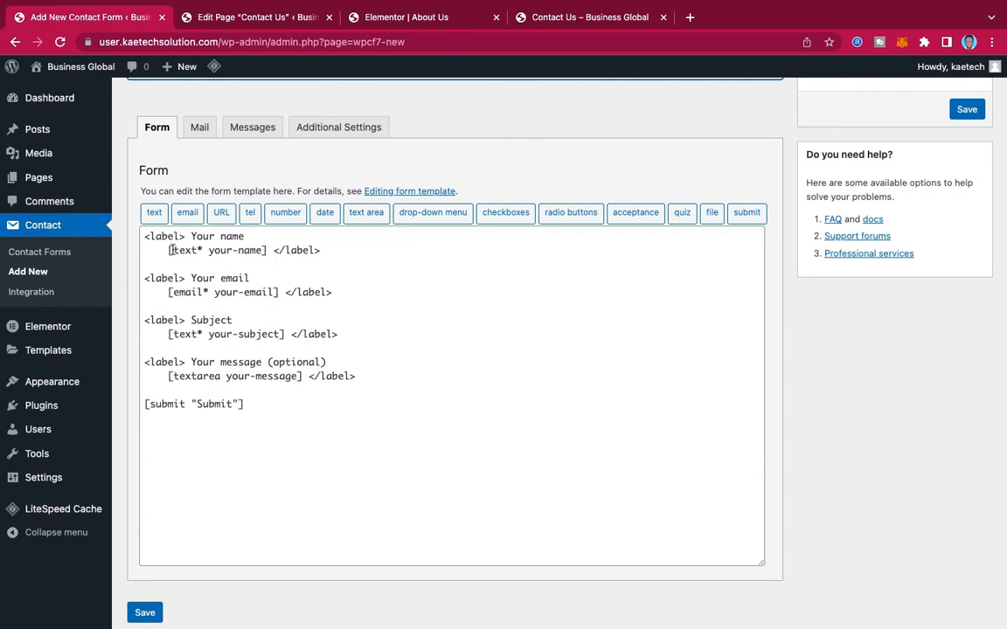
pyautogui.moveTo(169, 250); pyautogui.dragTo(123, 250)
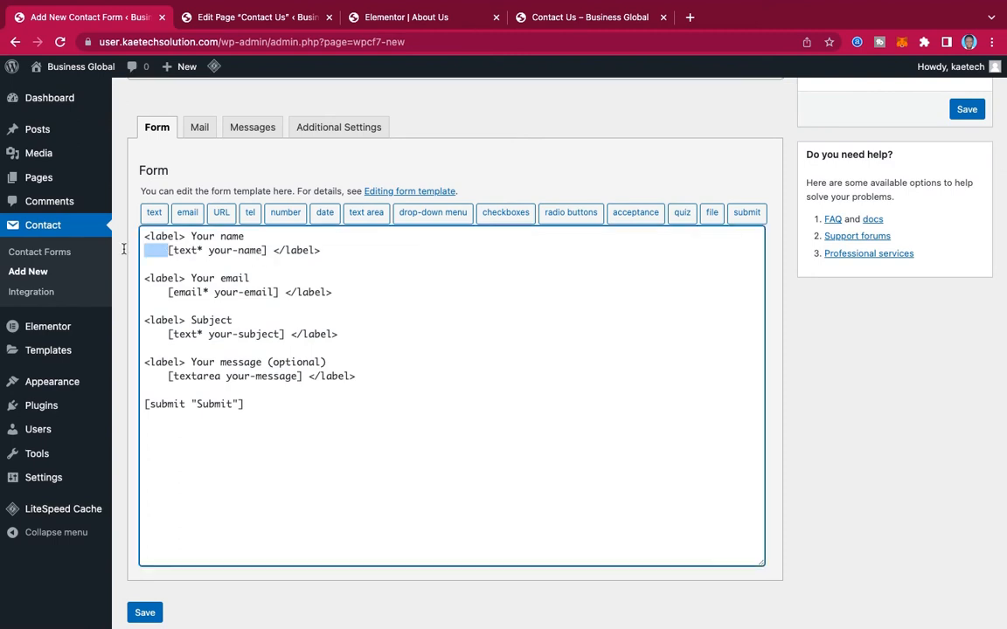
pyautogui.press('BackSpace')
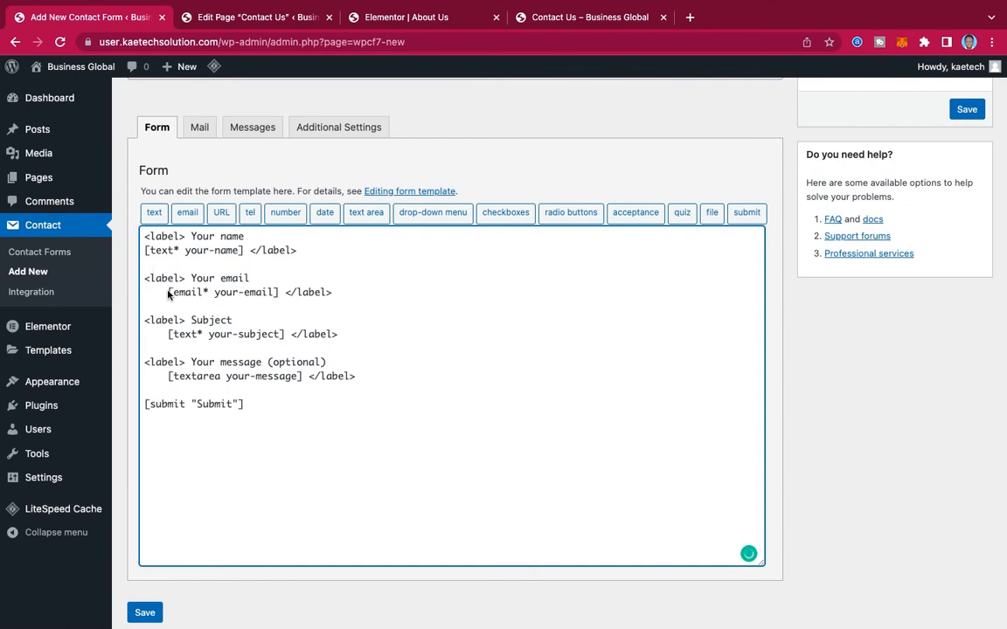
pyautogui.moveTo(169, 292); pyautogui.dragTo(31, 292)
pyautogui.press('BackSpace')
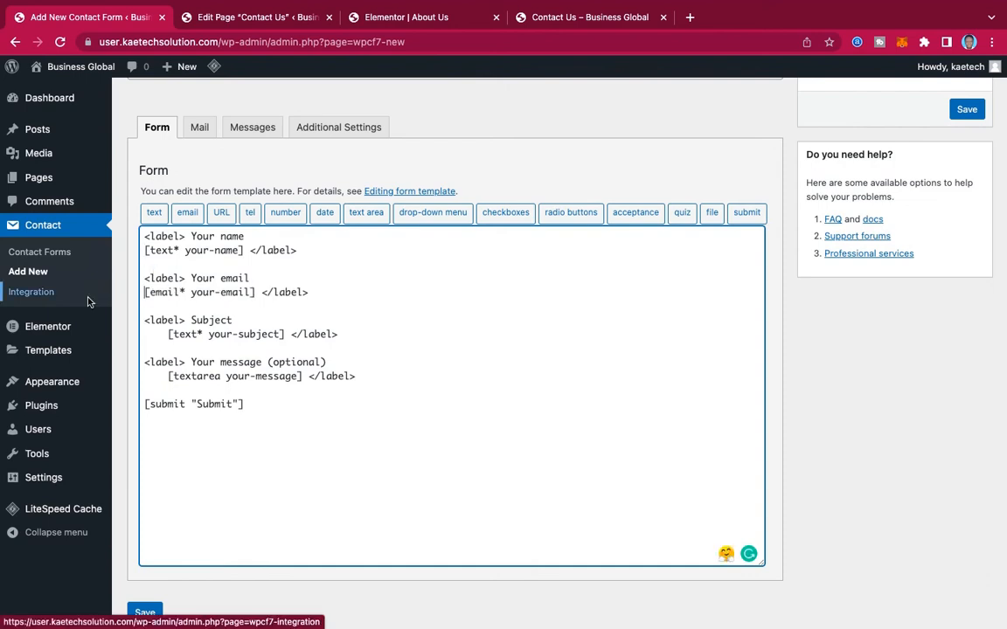
# Delete the Subject label and field from the form template and remove the indentation before the your-message tag.
pyautogui.moveTo(167, 334); pyautogui.dragTo(53, 332)
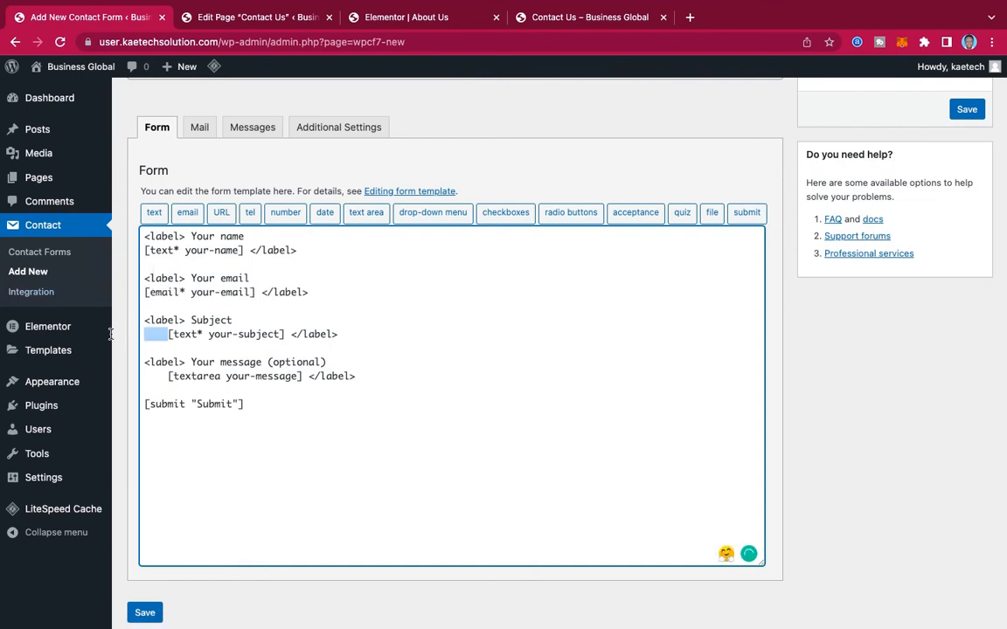
pyautogui.click(362, 334)
pyautogui.moveTo(347, 334); pyautogui.dragTo(140, 320)
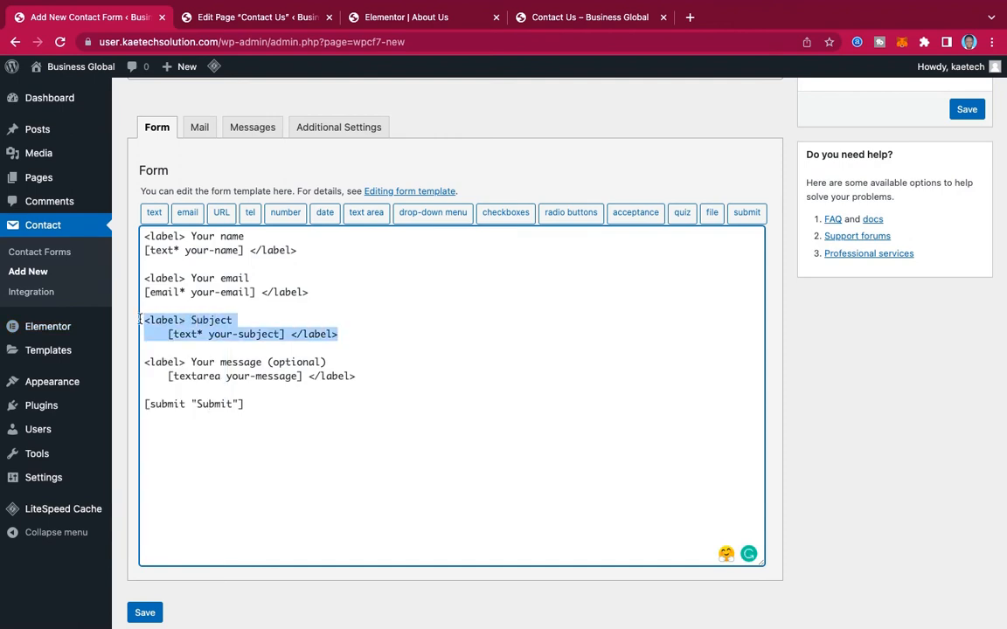
pyautogui.press('BackSpace')
pyautogui.press('BackSpace')
pyautogui.press('BackSpace')
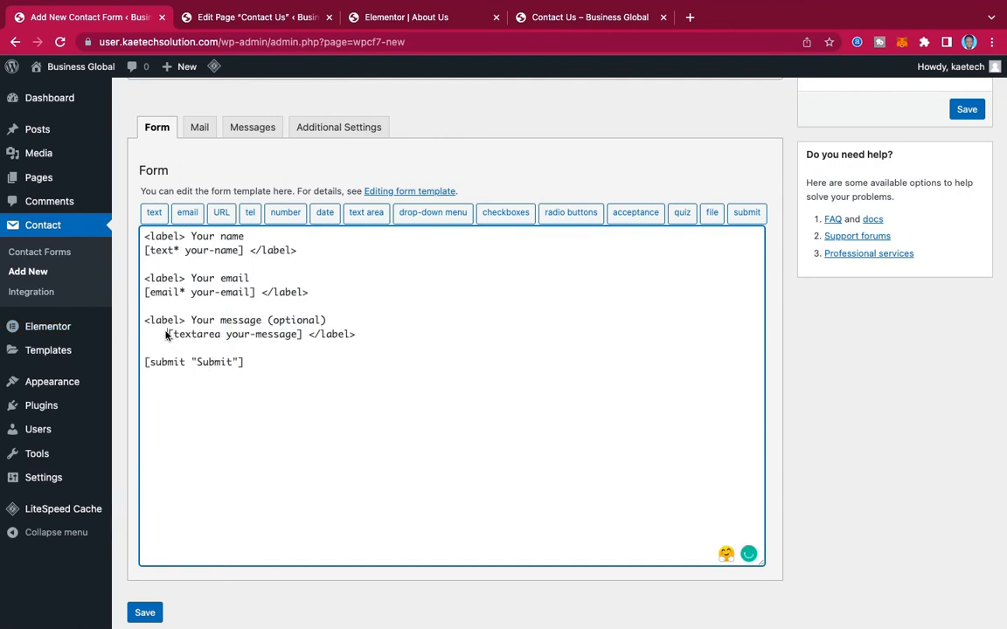
pyautogui.moveTo(168, 334); pyautogui.dragTo(105, 332)
pyautogui.press('BackSpace')
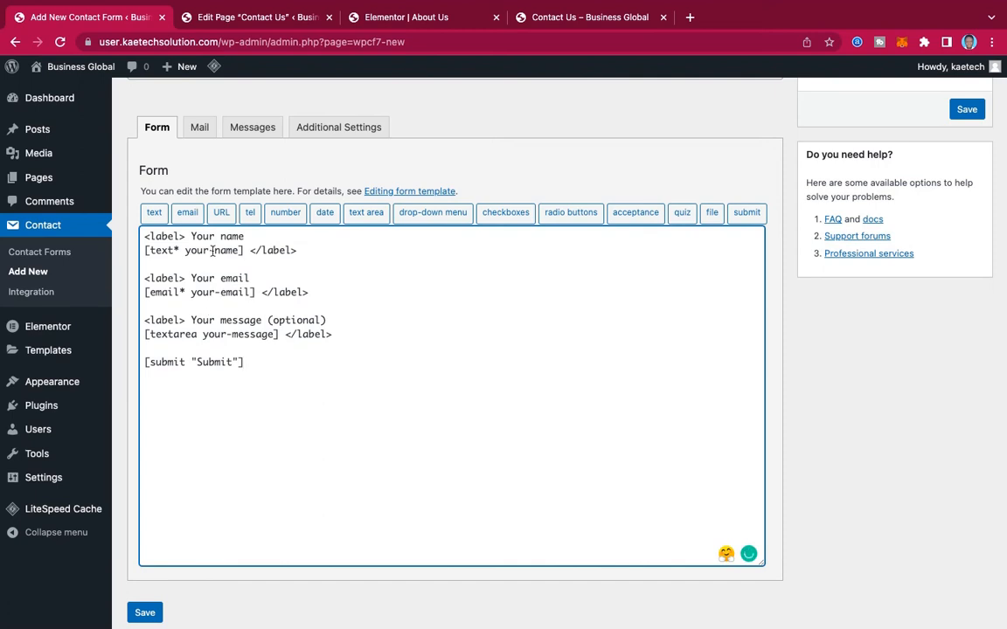
# Review the contact form's Messages and Additional Settings sections.
pyautogui.click(244, 362)
pyautogui.click(247, 128)
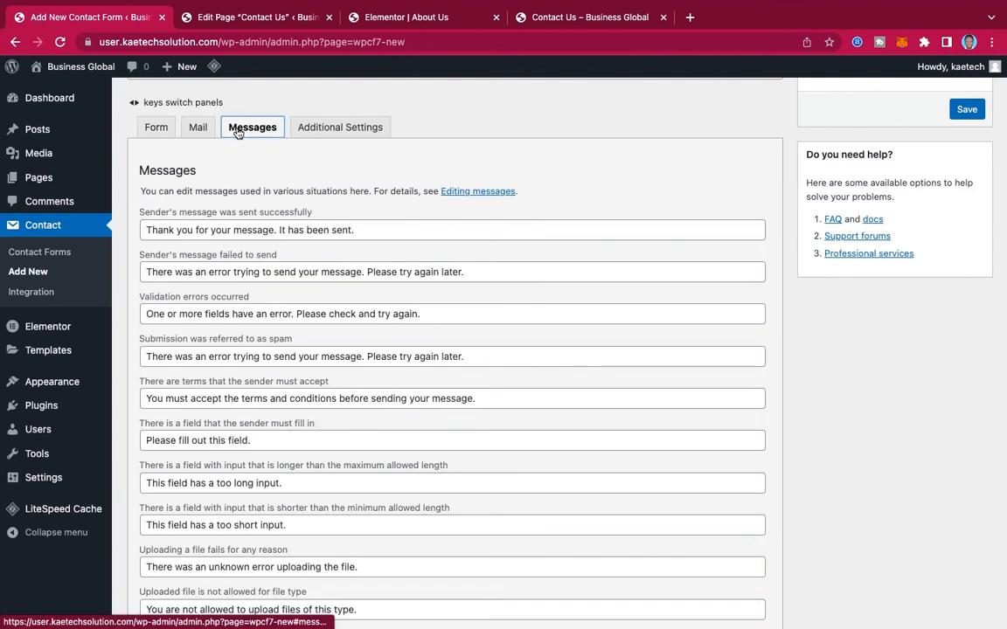
pyautogui.click(320, 131)
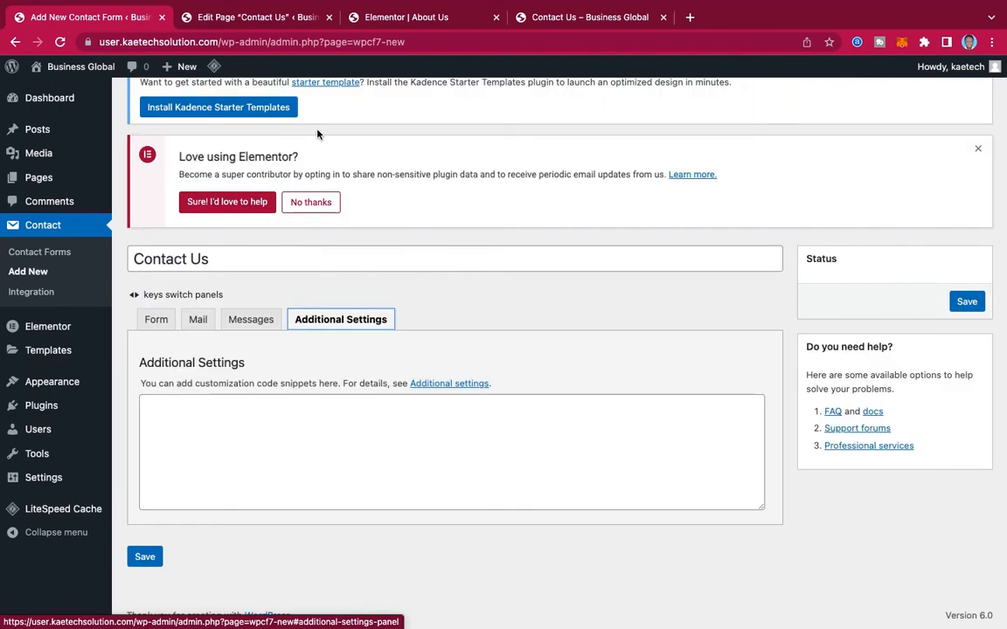
# Review the contact form's mail template, including its recipient, sender, subject, additional headers and message body.
pyautogui.click(198, 322)
pyautogui.scroll(-3, 339, 385)
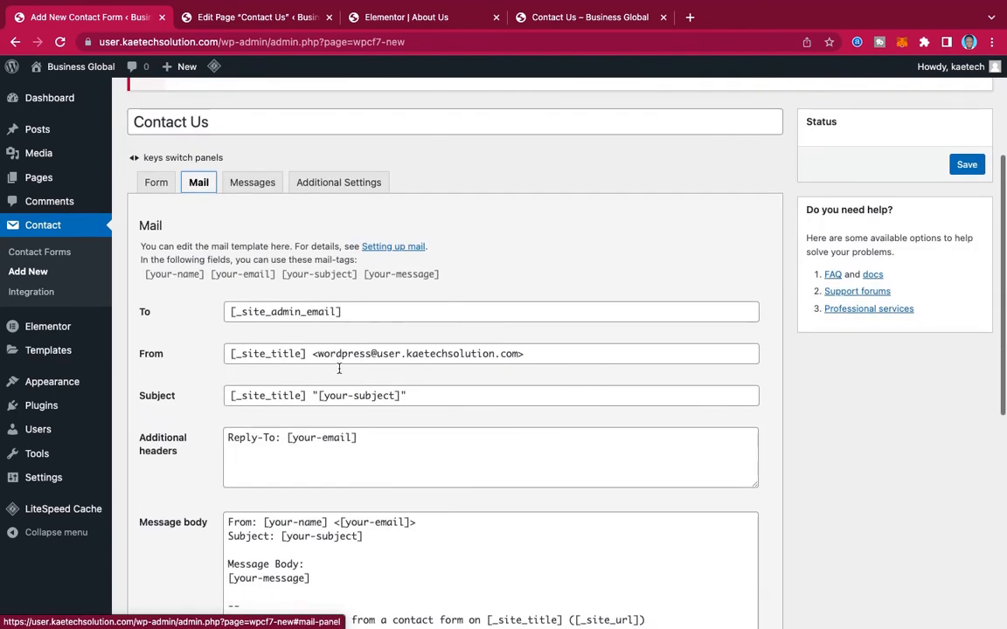
pyautogui.scroll(-5, 357, 420)
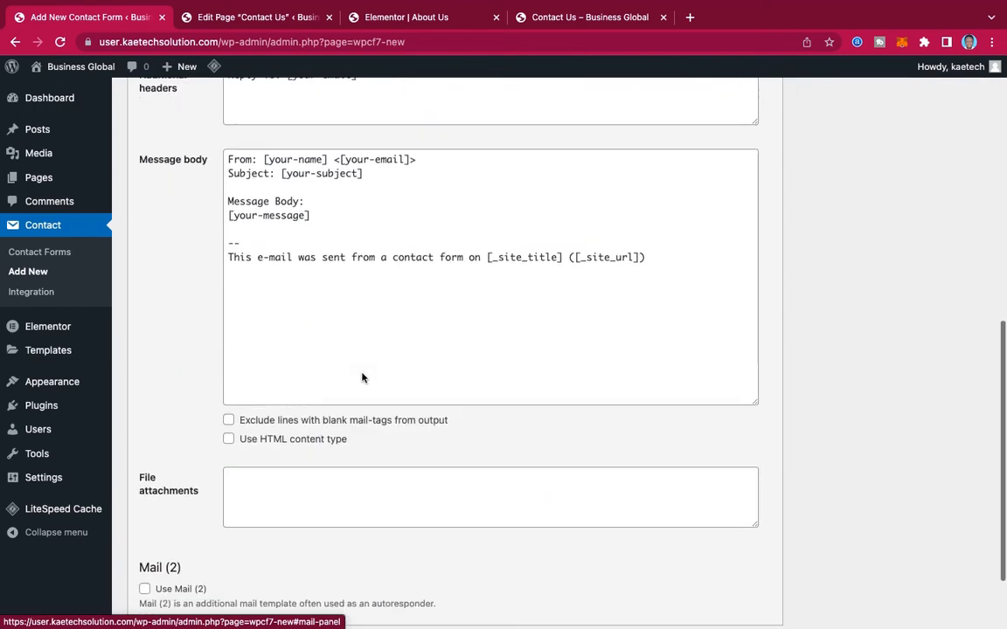
pyautogui.scroll(8, 362, 377)
pyautogui.scroll(-7, 334, 449)
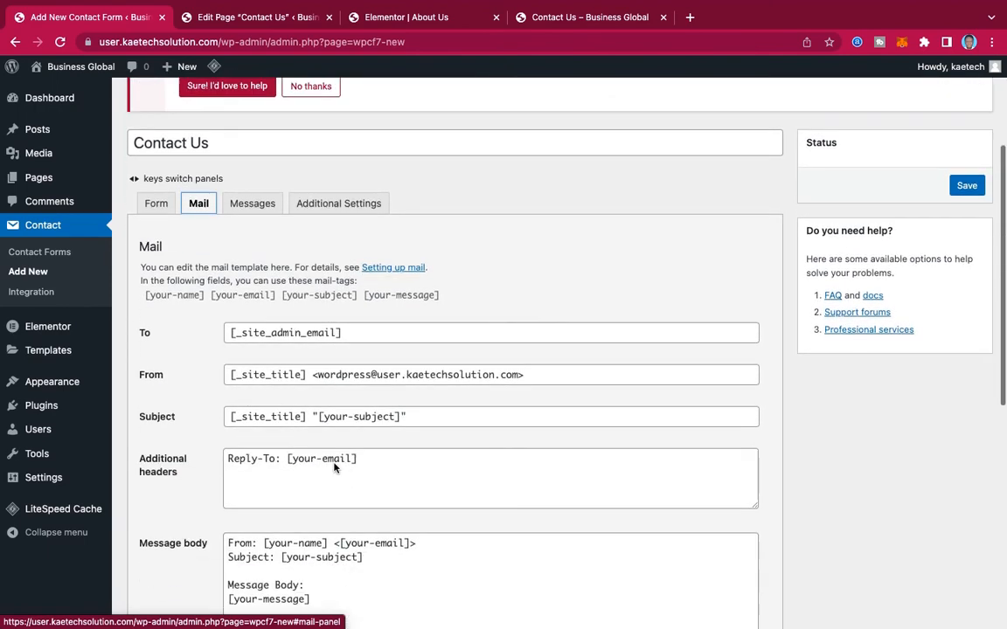
pyautogui.scroll(9, 334, 465)
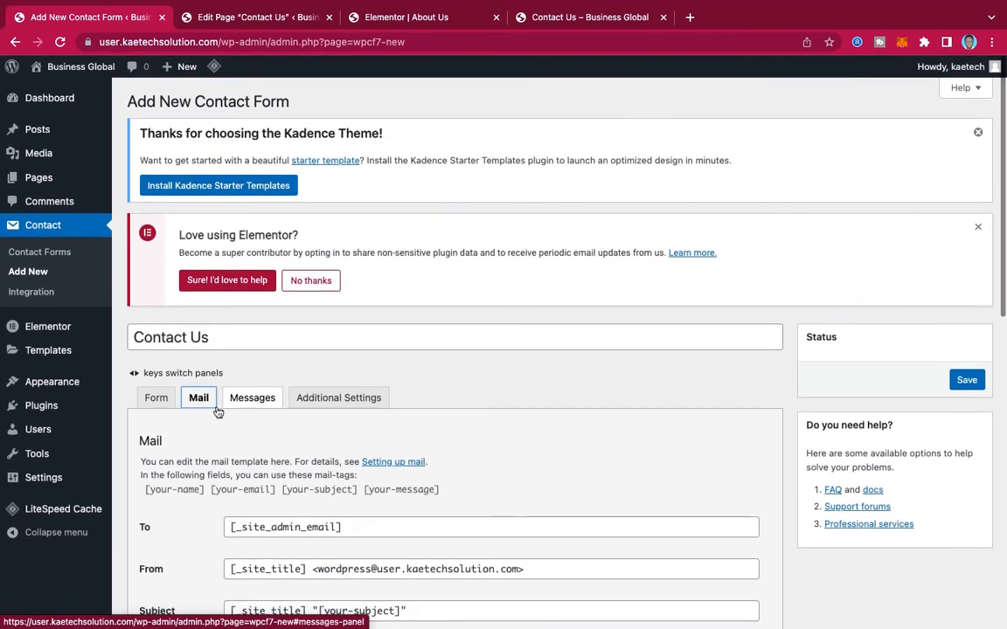
# Return to the form template of the "Contact Us" contact form and save the form.
pyautogui.click(161, 396)
pyautogui.scroll(-4, 494, 345)
pyautogui.scroll(4, 492, 347)
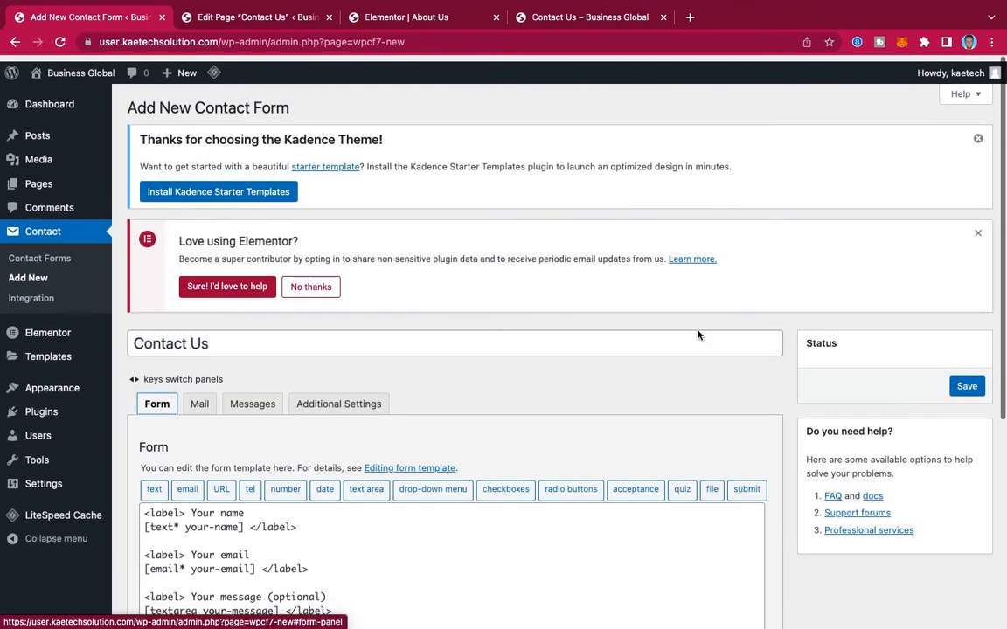
pyautogui.click(966, 380)
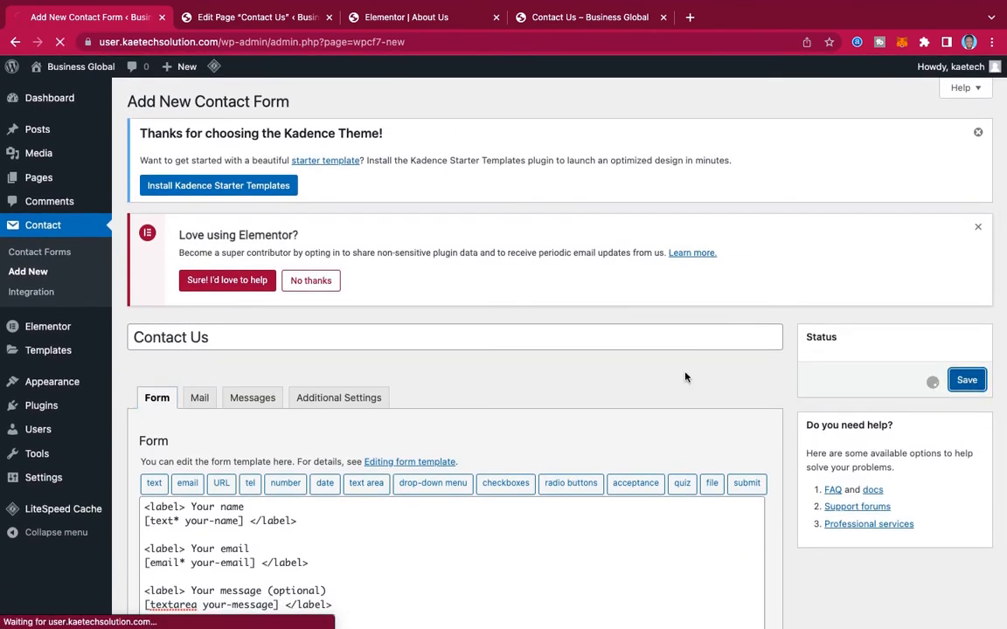
pyautogui.scroll(-5, 685, 378)
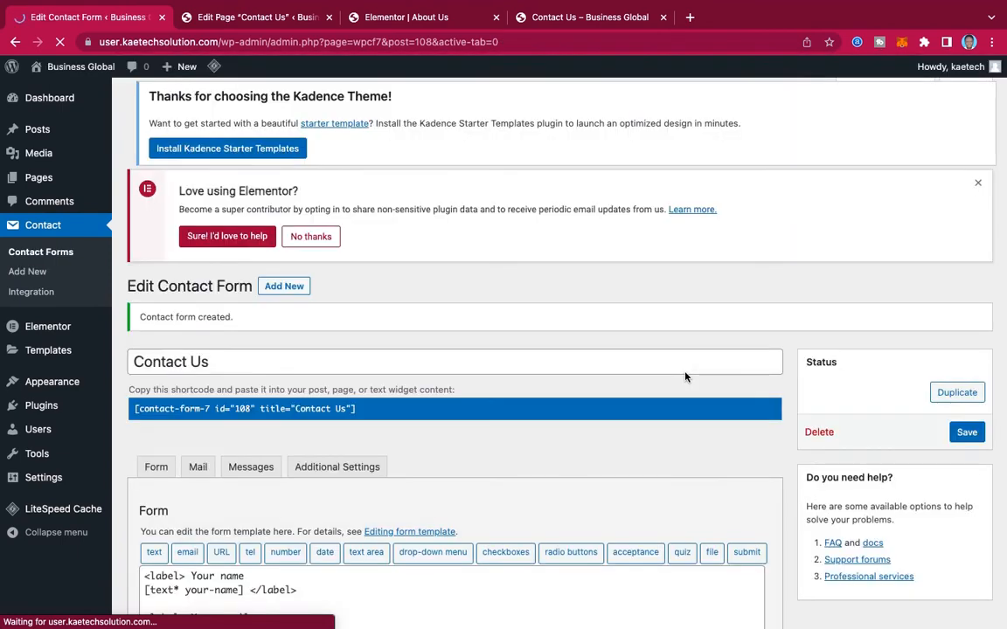
pyautogui.scroll(-2, 635, 414)
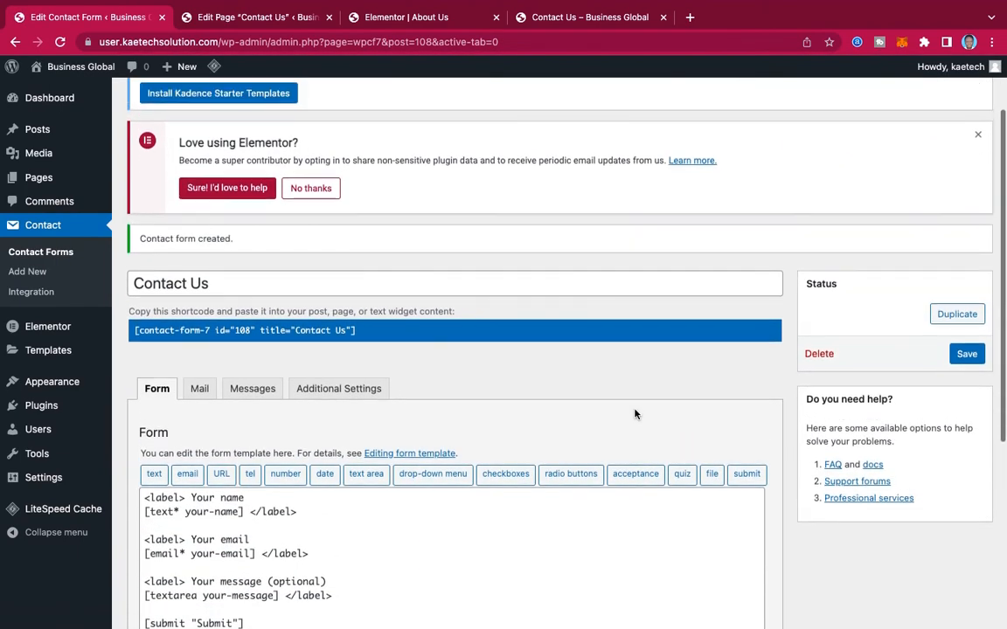
# Open the list of contact forms and copy the shortcode of the "Contact Us" form.
pyautogui.click(40, 252)
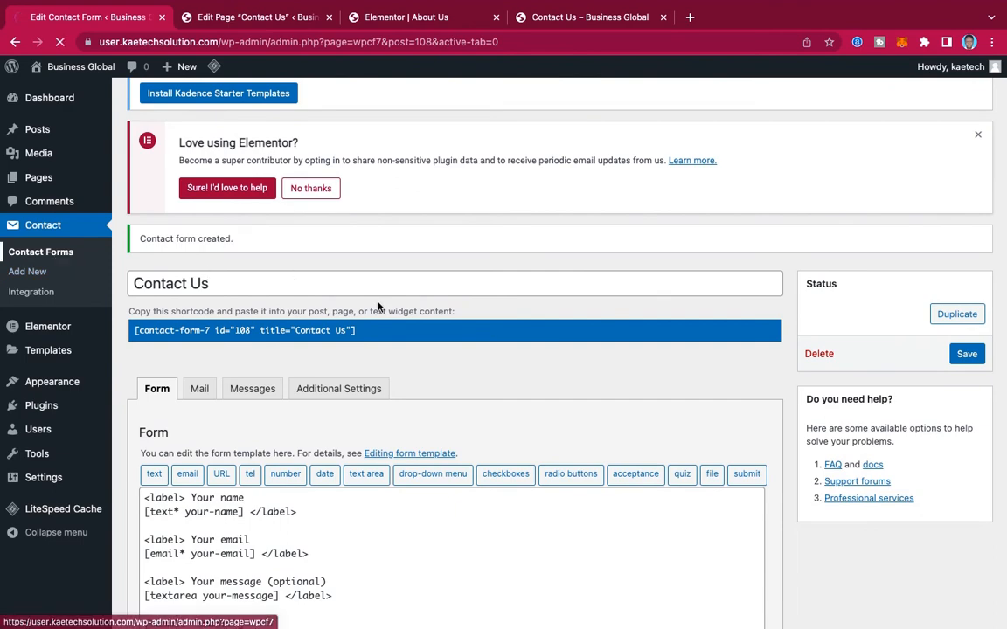
pyautogui.scroll(-2, 573, 358)
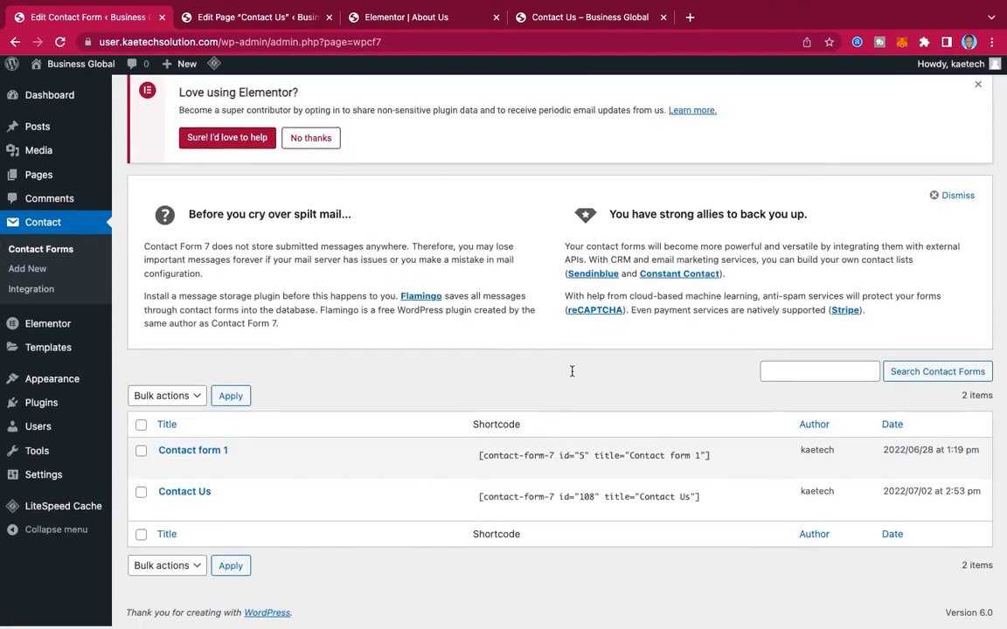
pyautogui.click(702, 500)
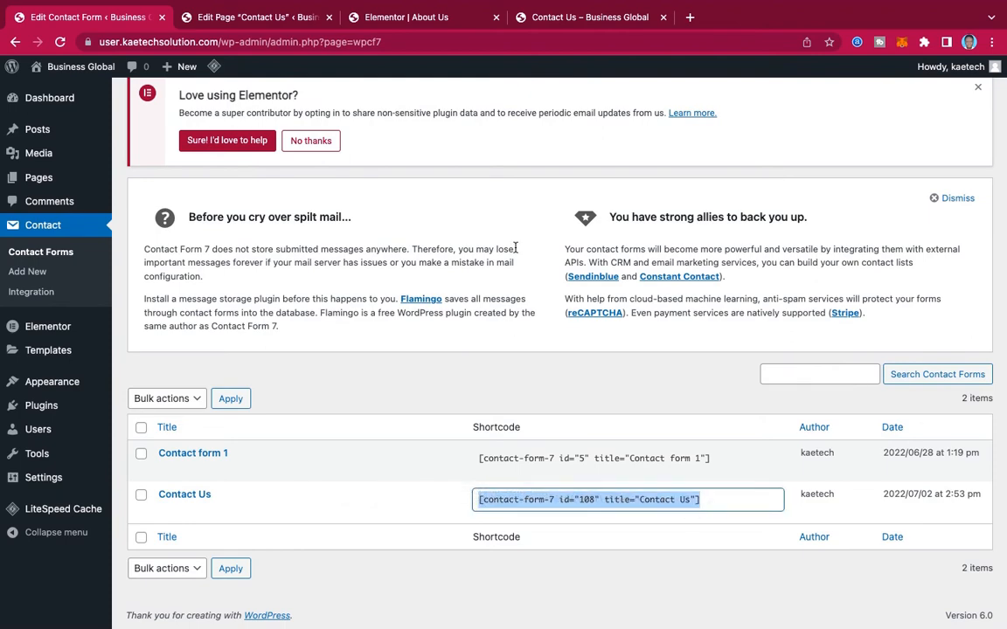
# Open the Contact Us page in the Elementor editor and set its page layout to Elementor Full Width.
pyautogui.click(262, 17)
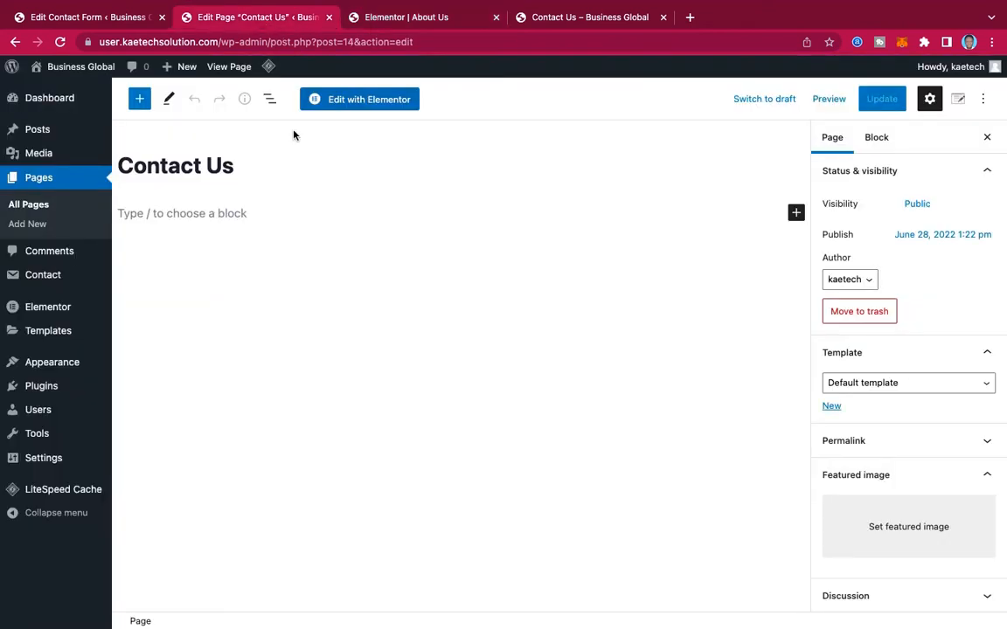
pyautogui.click(371, 99)
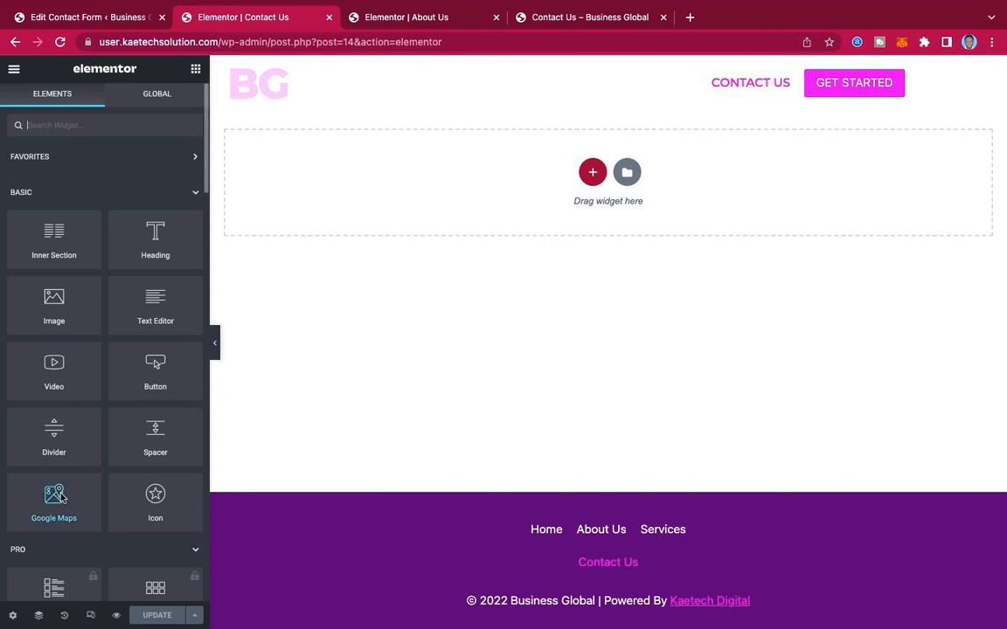
pyautogui.scroll(-1, 61, 496)
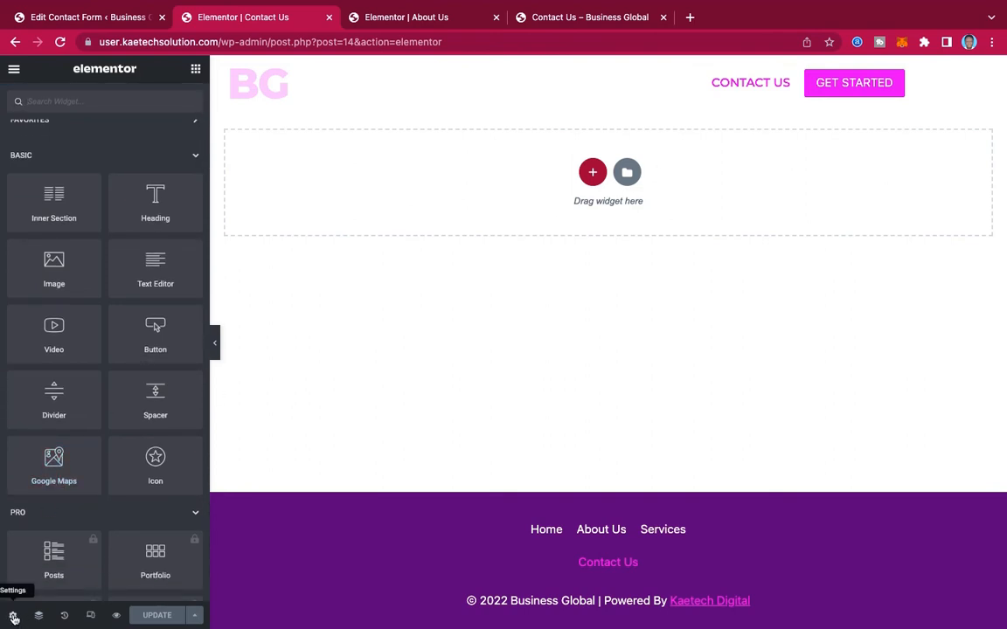
pyautogui.click(13, 617)
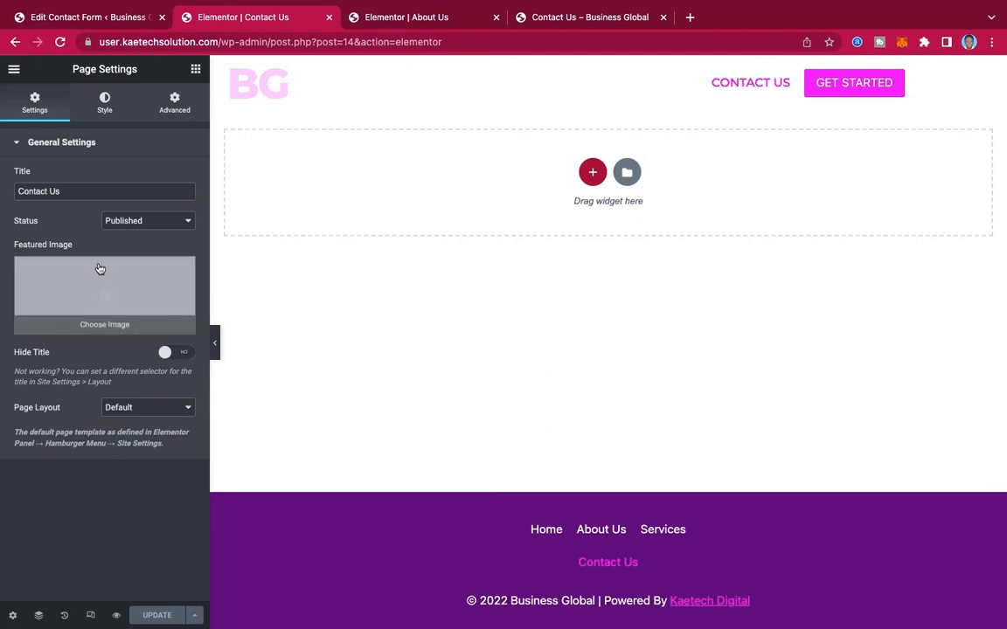
pyautogui.click(136, 410)
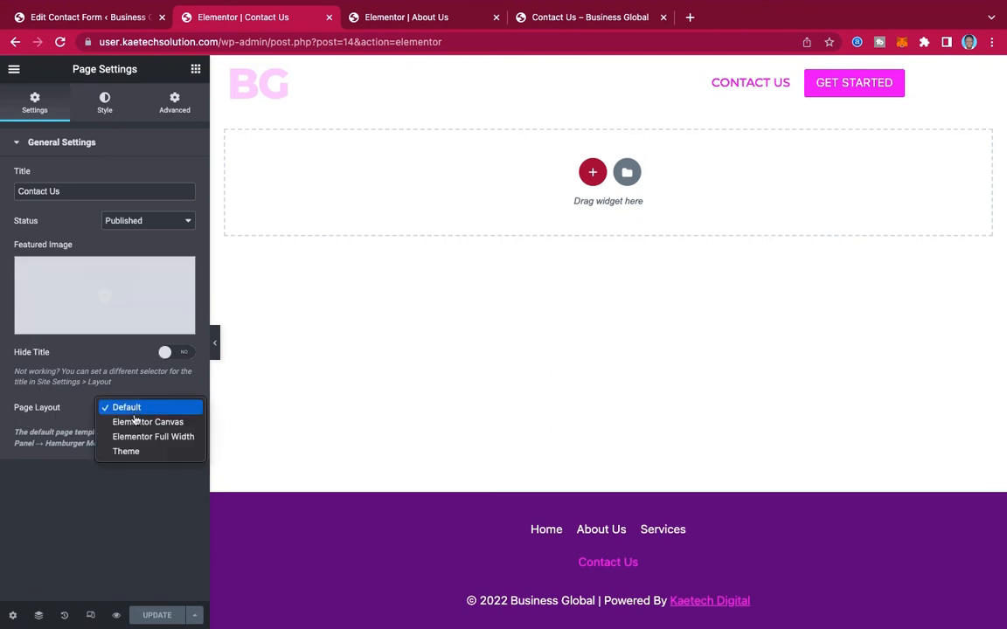
pyautogui.click(150, 437)
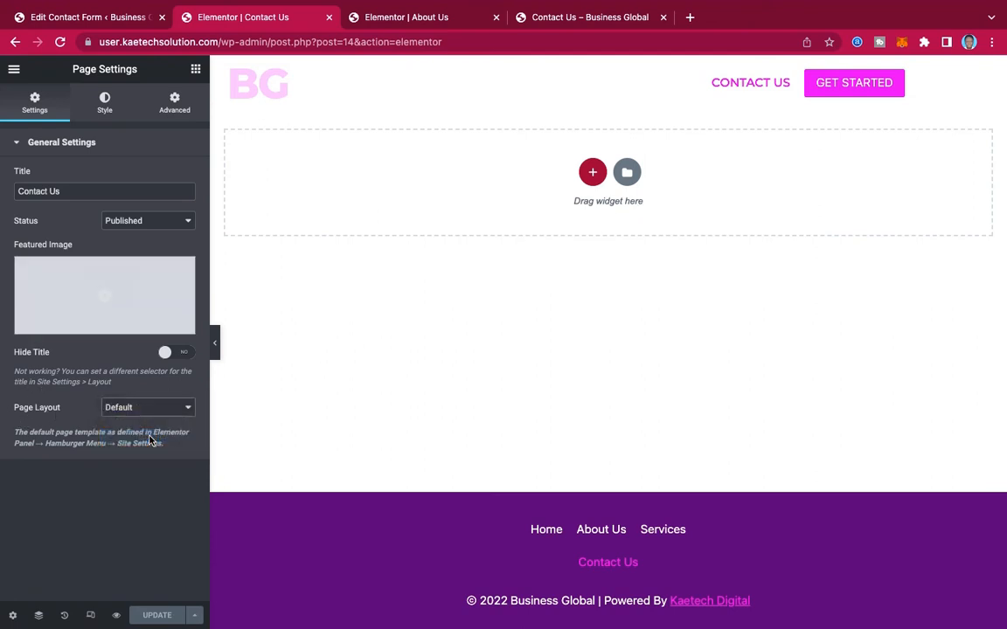
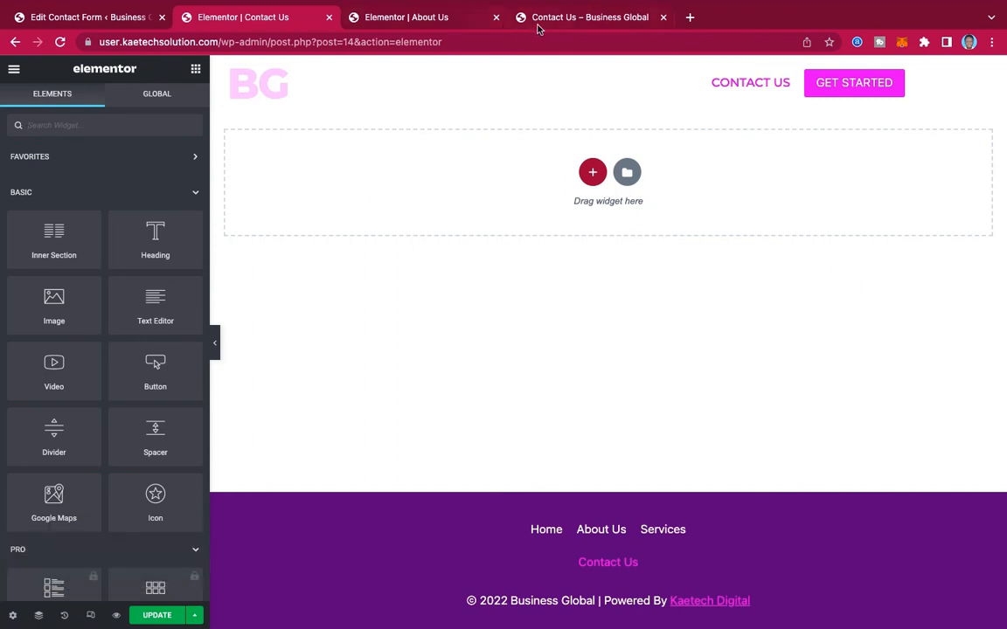
# Copy the "ABOUT BG" hero section from the About Us page in its Elementor editor.
pyautogui.click(448, 18)
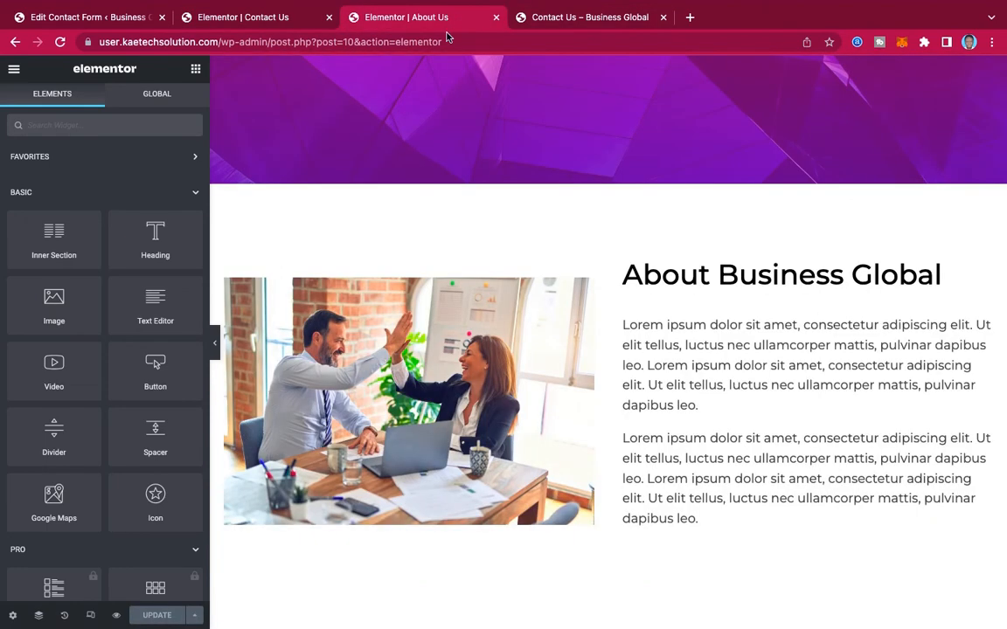
pyautogui.scroll(5, 555, 252)
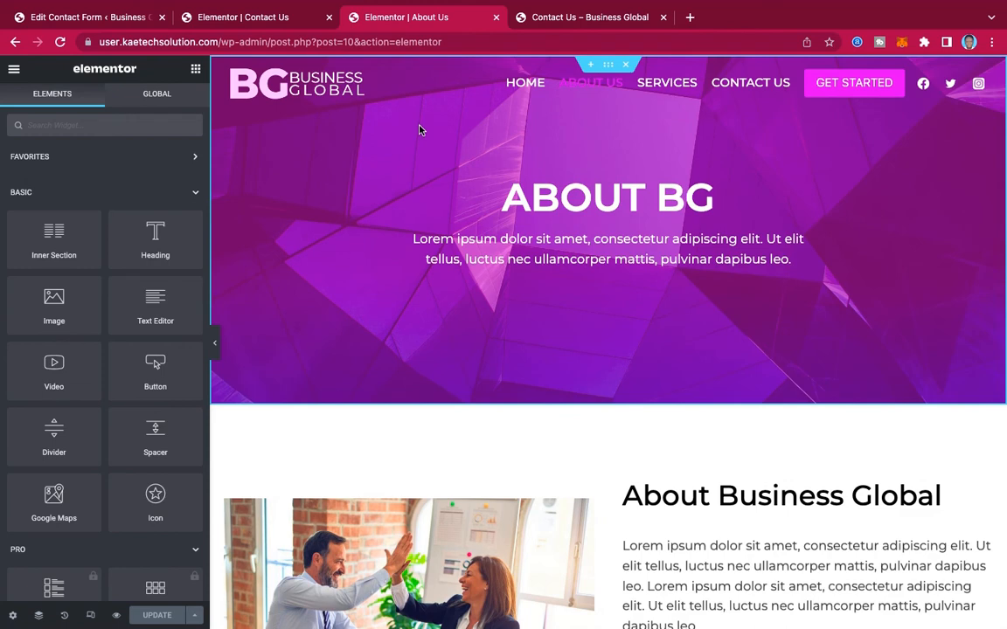
pyautogui.click(14, 616)
pyautogui.click(39, 616)
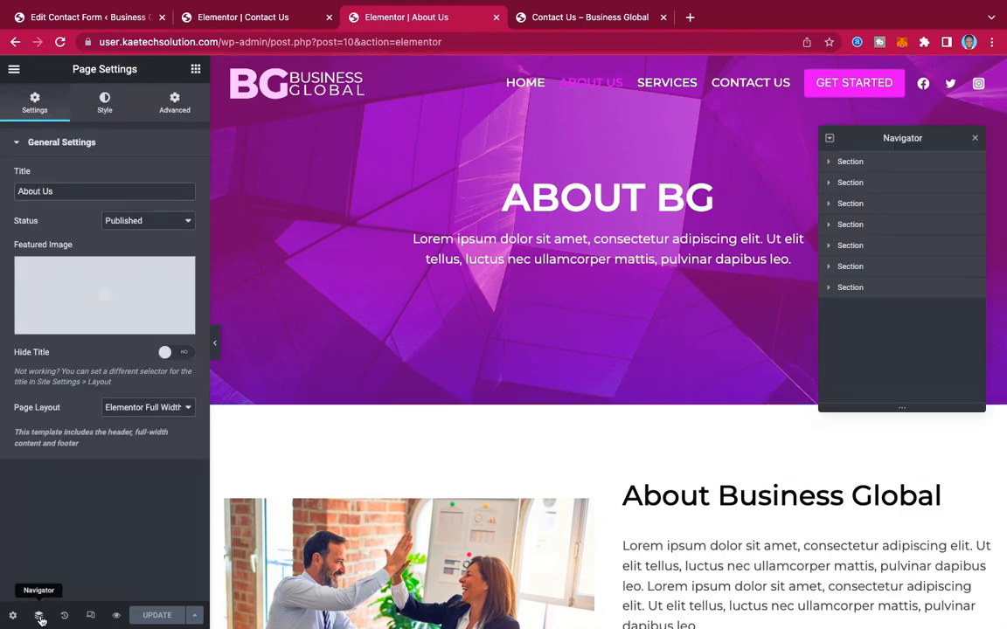
pyautogui.rightClick(914, 166)
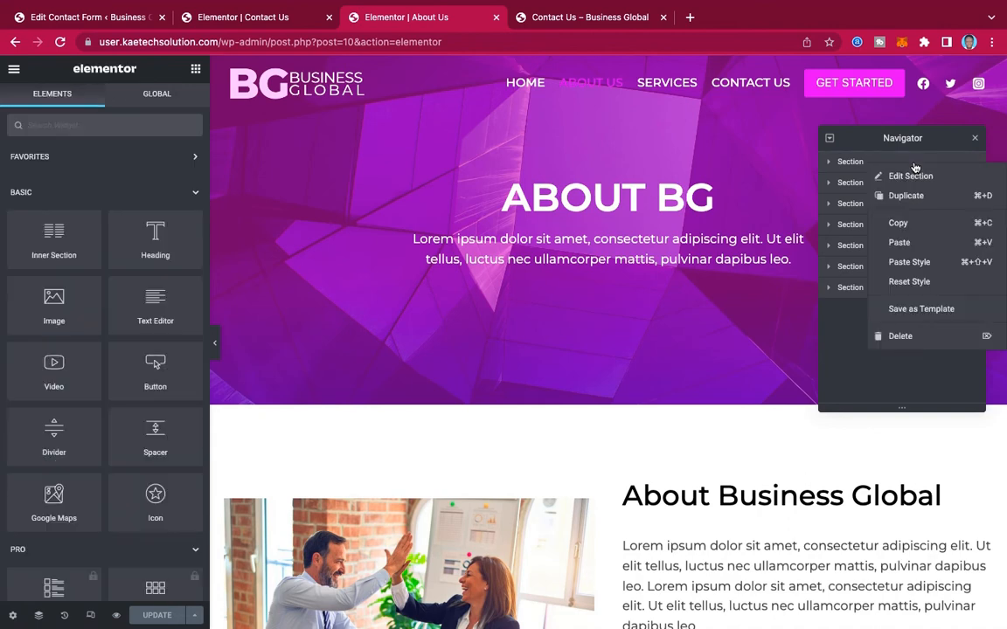
pyautogui.click(896, 222)
# Check the reference Contact Us page and paste the copied hero section into the empty Contact Us page.
pyautogui.click(573, 23)
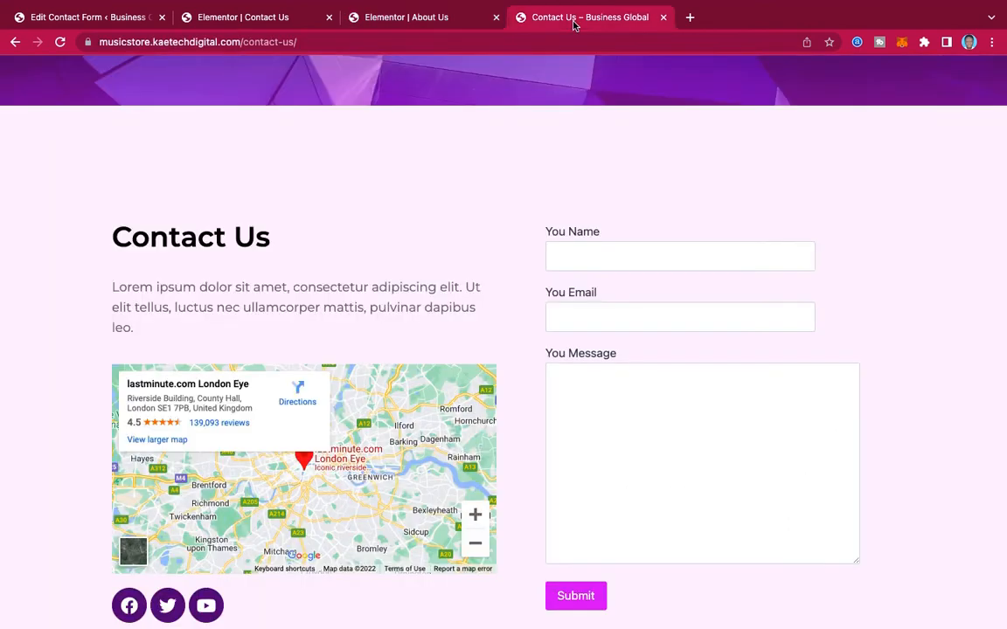
pyautogui.click(219, 18)
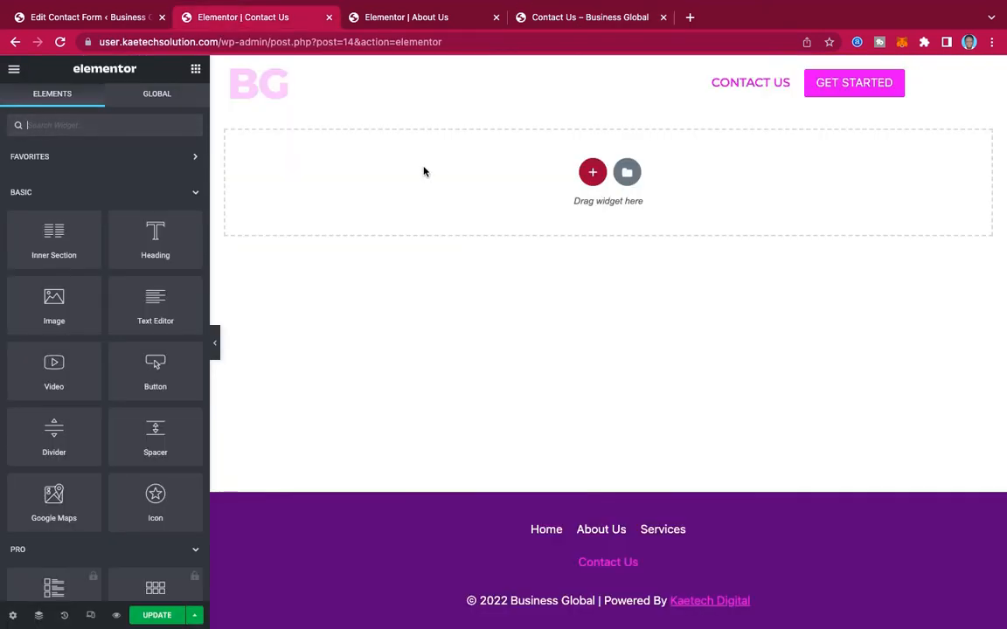
pyautogui.rightClick(426, 174)
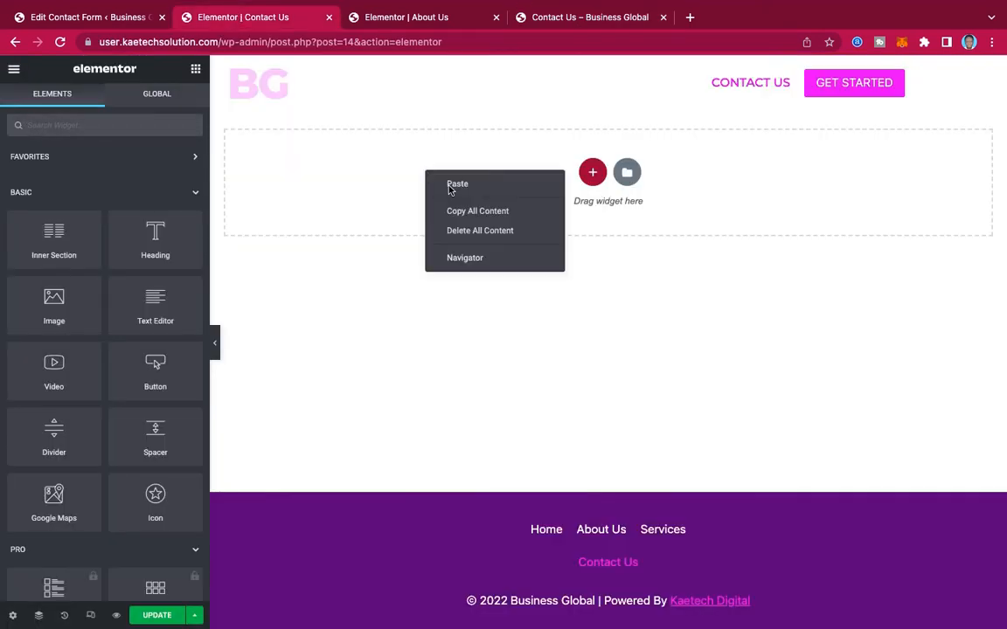
pyautogui.click(451, 187)
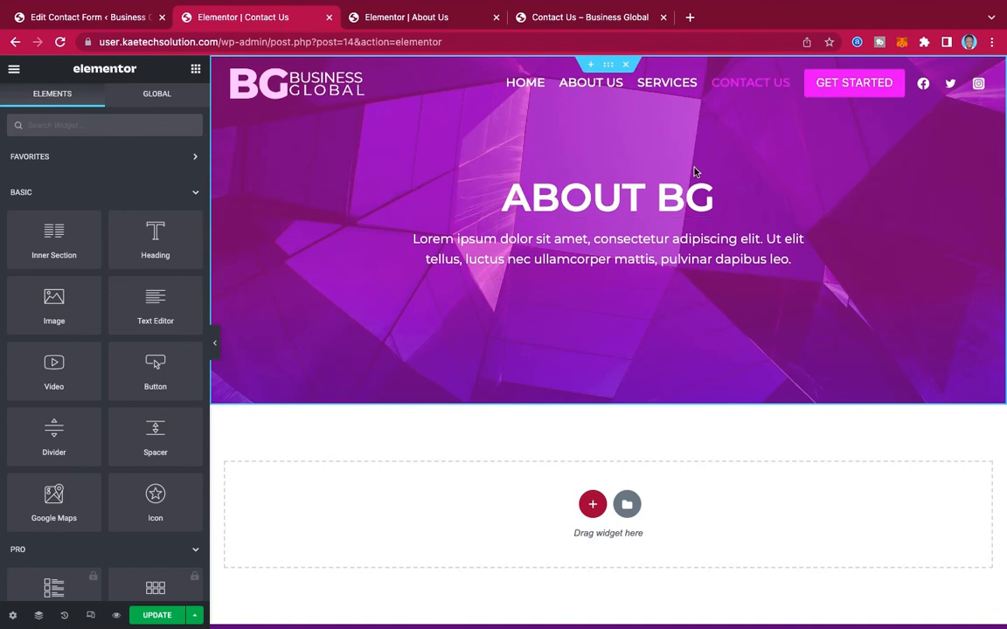
# Change the pasted hero heading to "Contact Us" and delete the text paragraph beneath it.
pyautogui.click(607, 199)
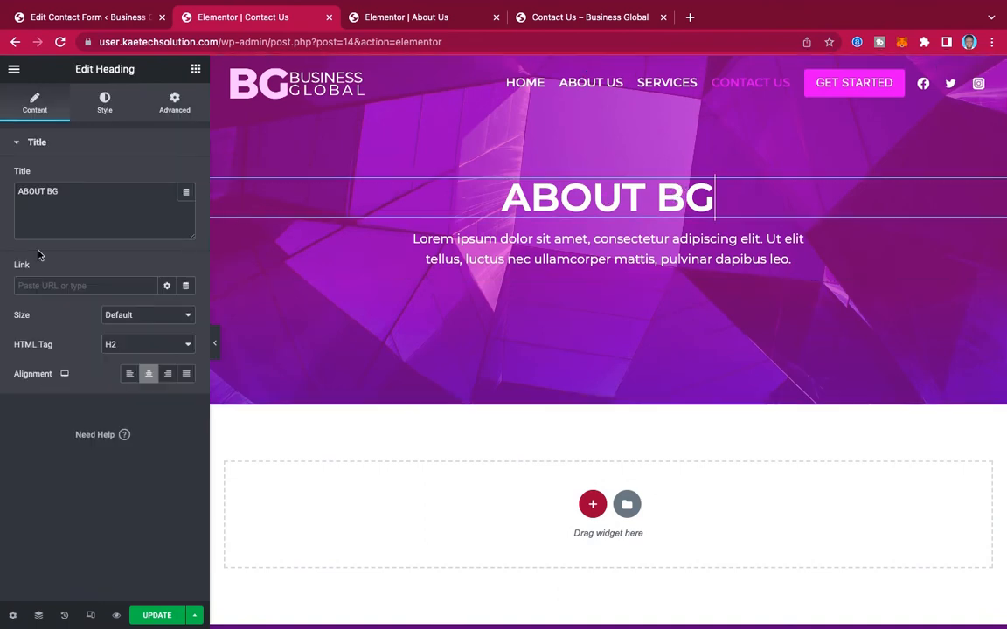
pyautogui.click(63, 193)
pyautogui.moveTo(63, 196); pyautogui.dragTo(2, 196)
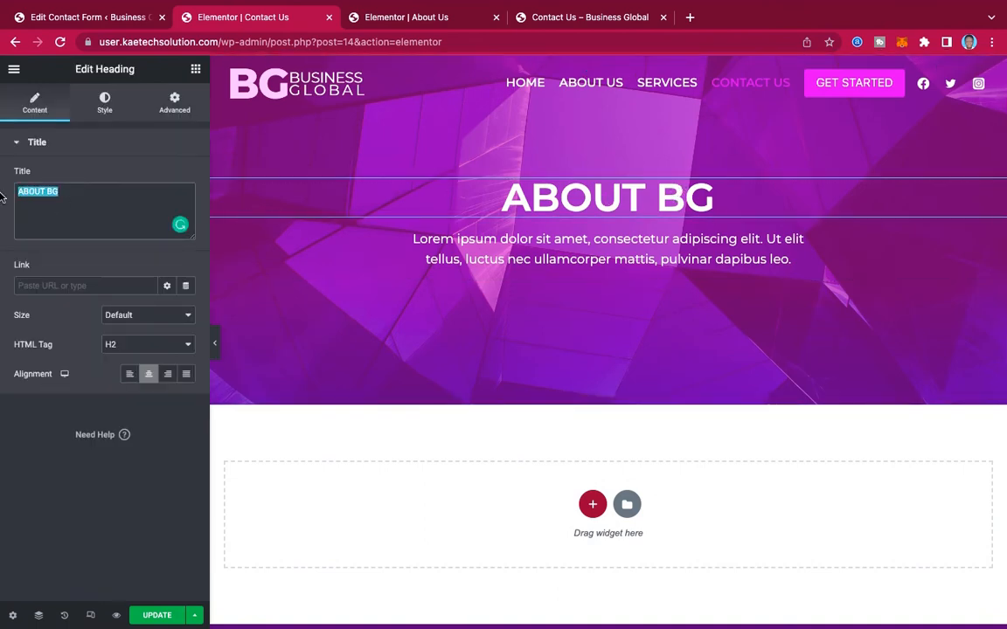
pyautogui.write('Contac')
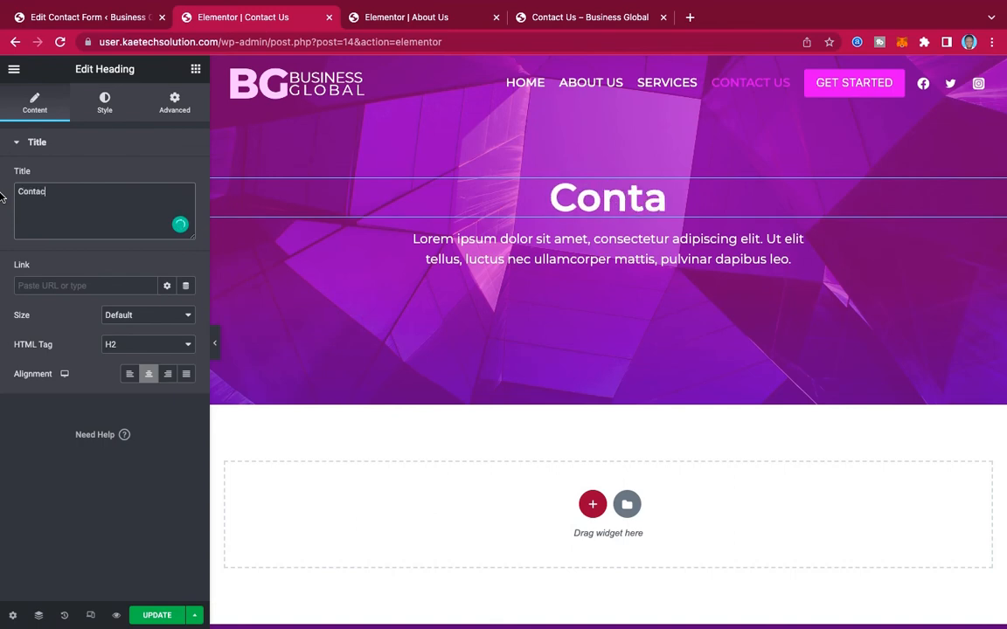
pyautogui.write('t Us')
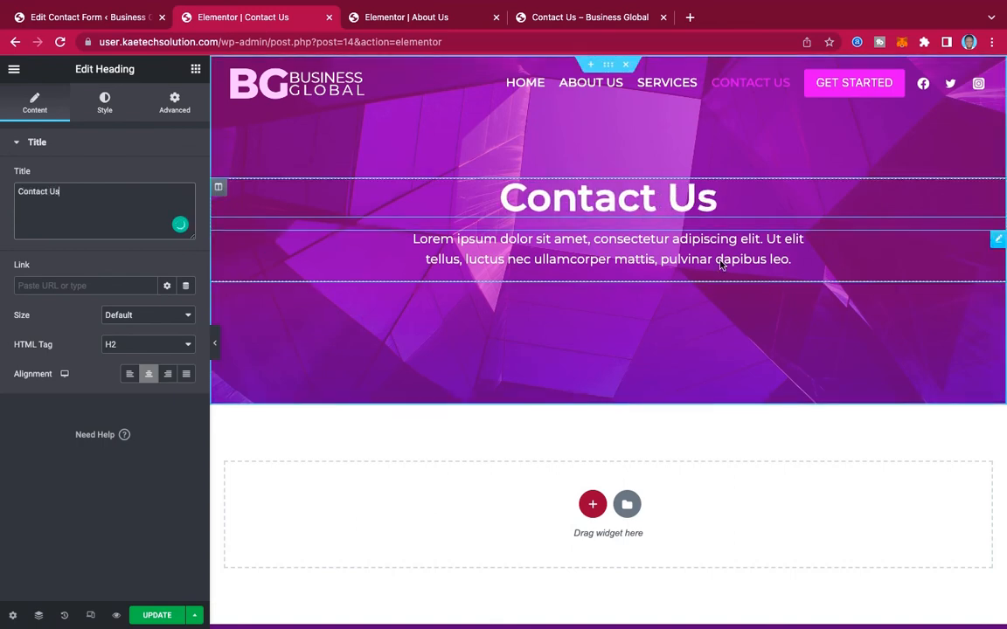
pyautogui.rightClick(665, 233)
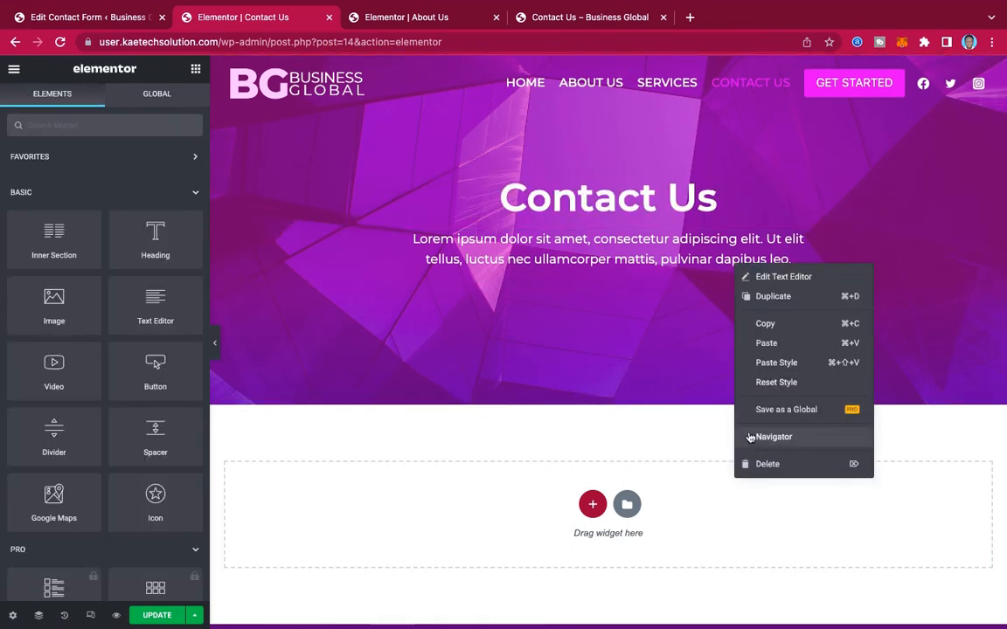
pyautogui.click(678, 421)
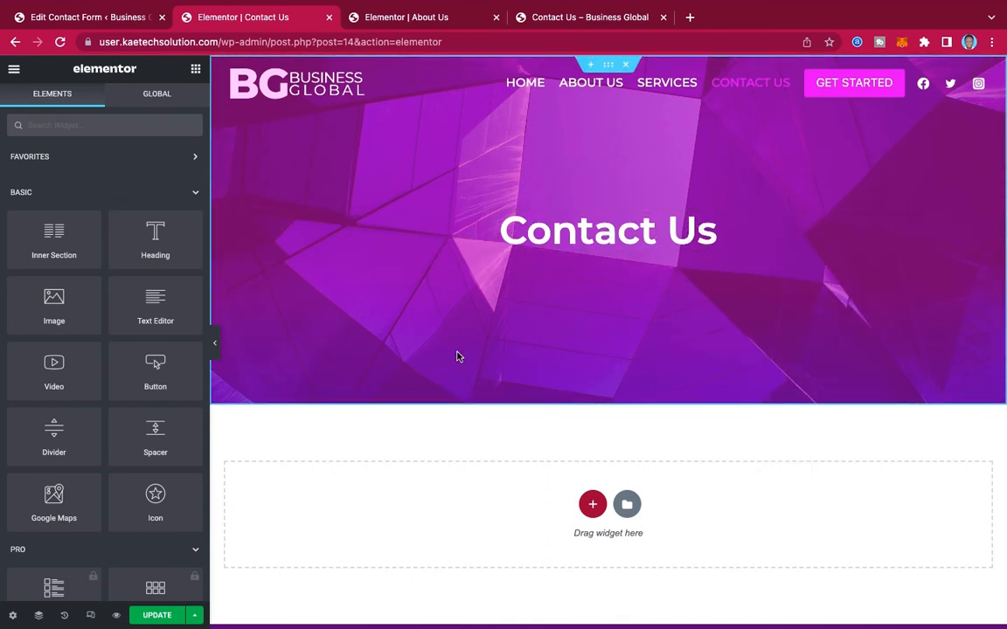
# Reduce the Contact Us hero section's minimum height to about 284 px.
pyautogui.click(39, 617)
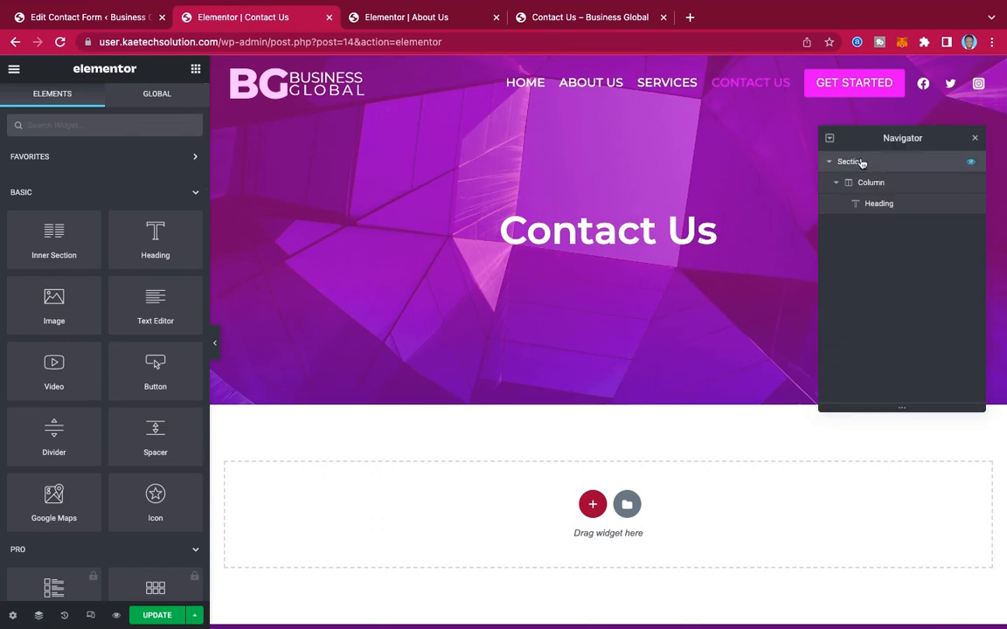
pyautogui.click(299, 290)
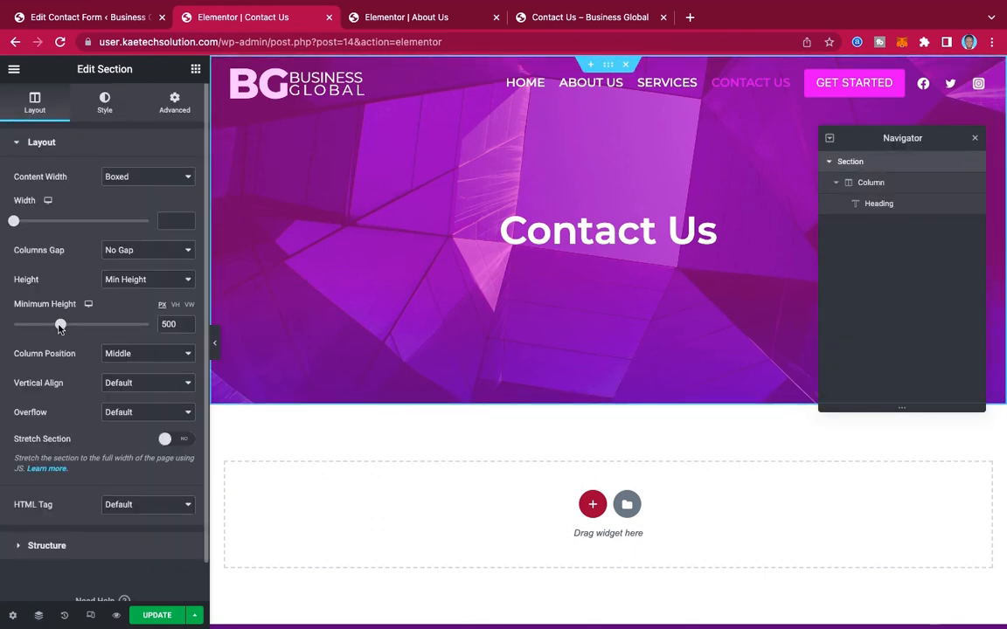
pyautogui.moveTo(59, 327); pyautogui.dragTo(39, 326)
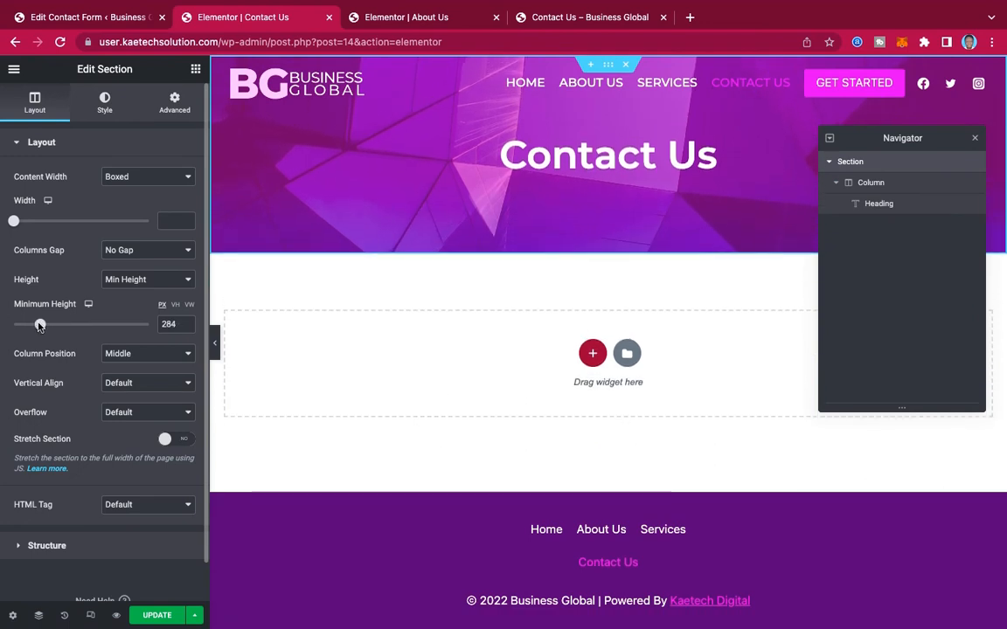
# Set the Contact Us hero section's minimum height to 300 px and close the Navigator.
pyautogui.click(185, 328)
pyautogui.click(185, 328)
pyautogui.click(186, 328)
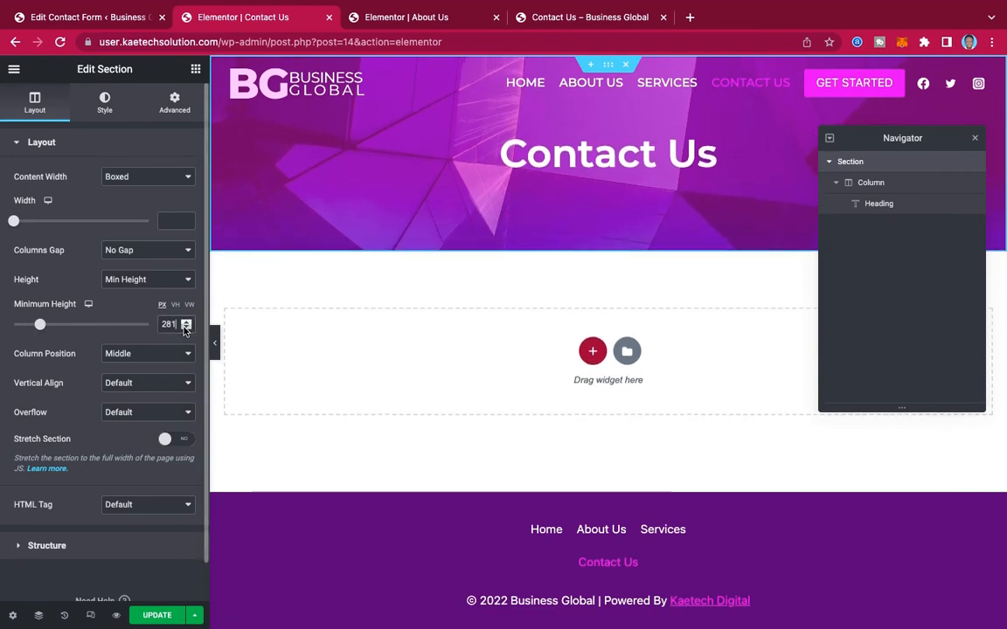
pyautogui.click(185, 328)
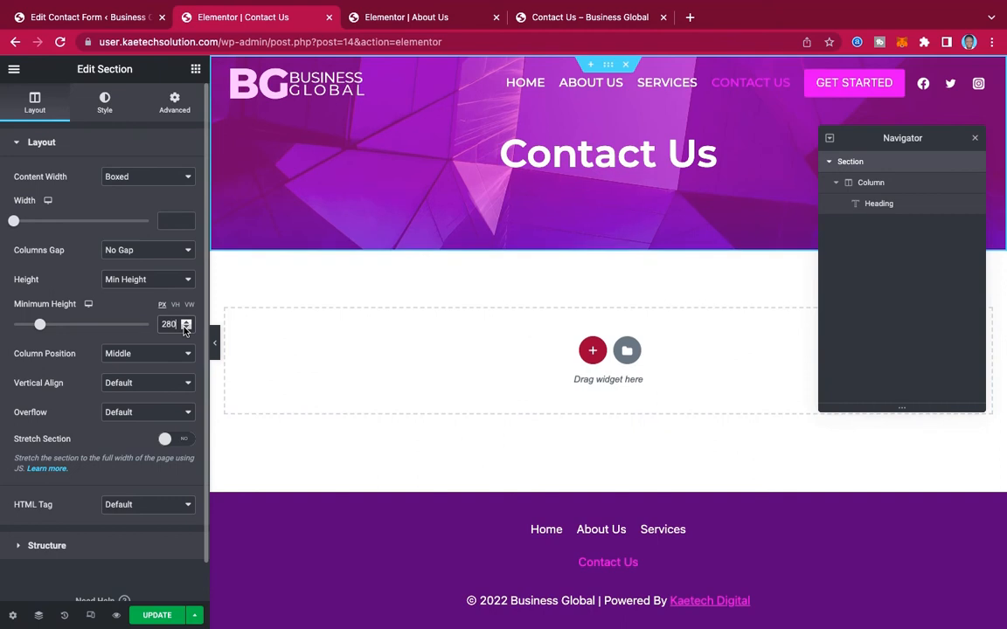
pyautogui.click(976, 140)
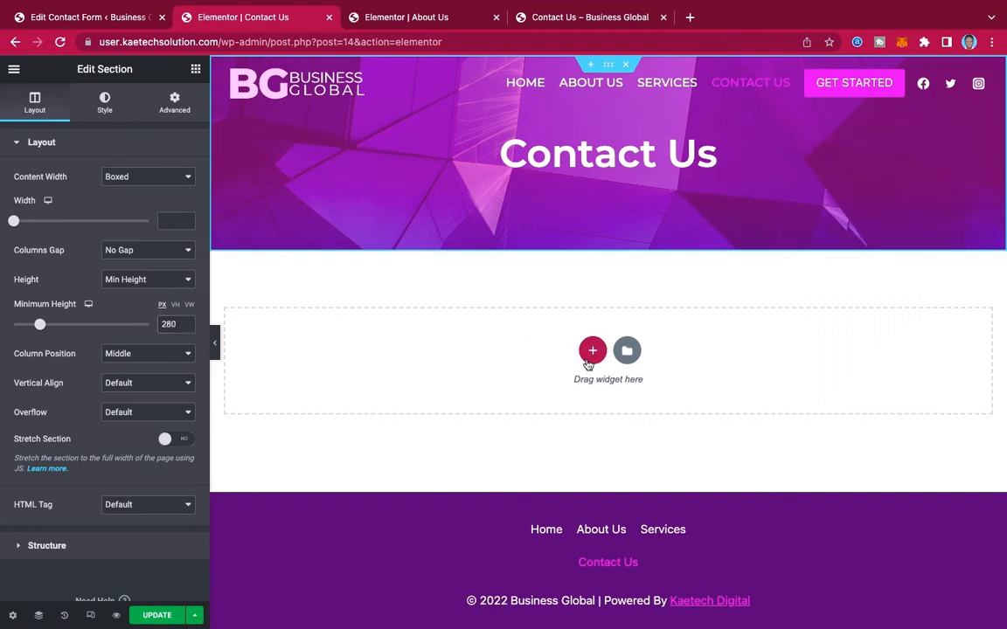
pyautogui.doubleClick(163, 324)
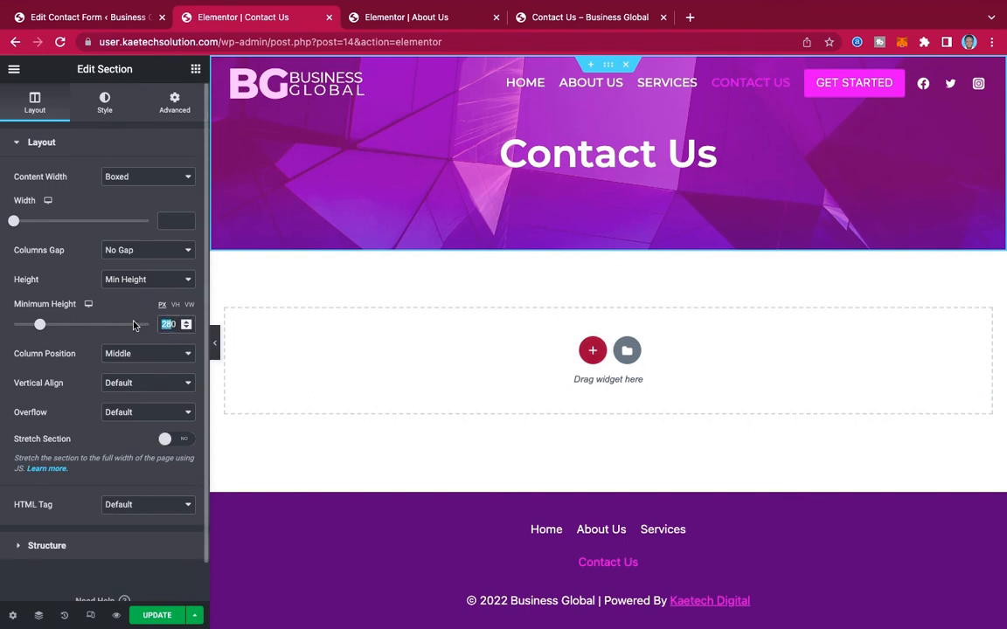
pyautogui.write('300')
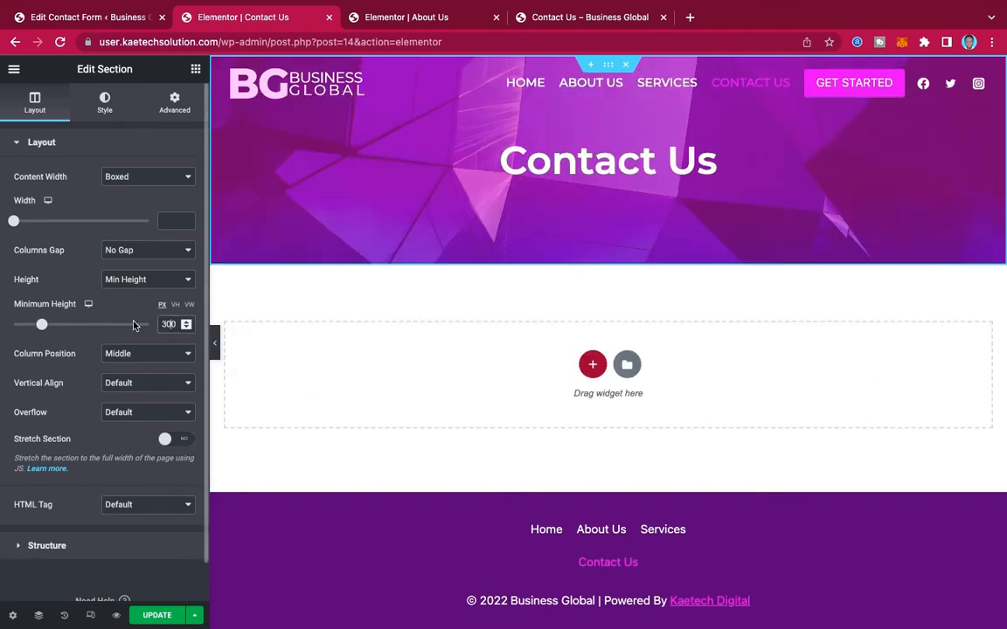
# Add a two-column section below the hero and set its top and bottom margins to 90 px.
pyautogui.click(592, 366)
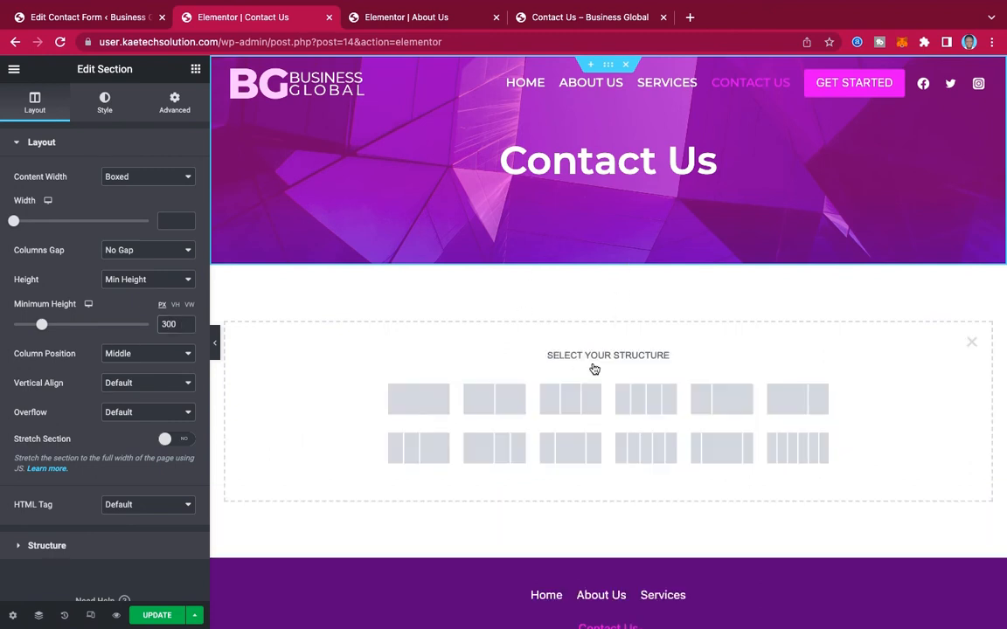
pyautogui.click(493, 401)
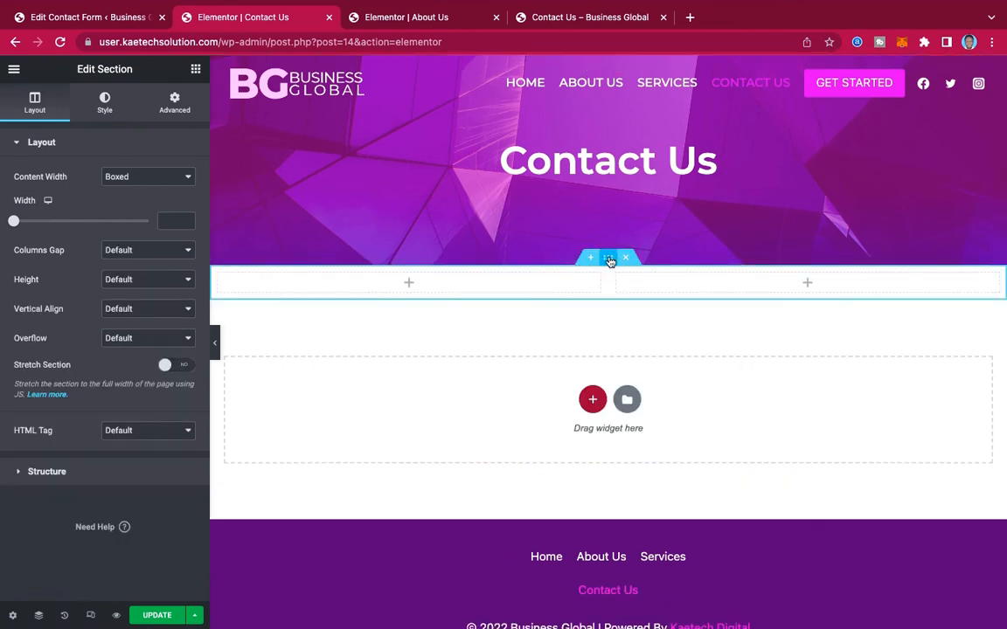
pyautogui.click(174, 103)
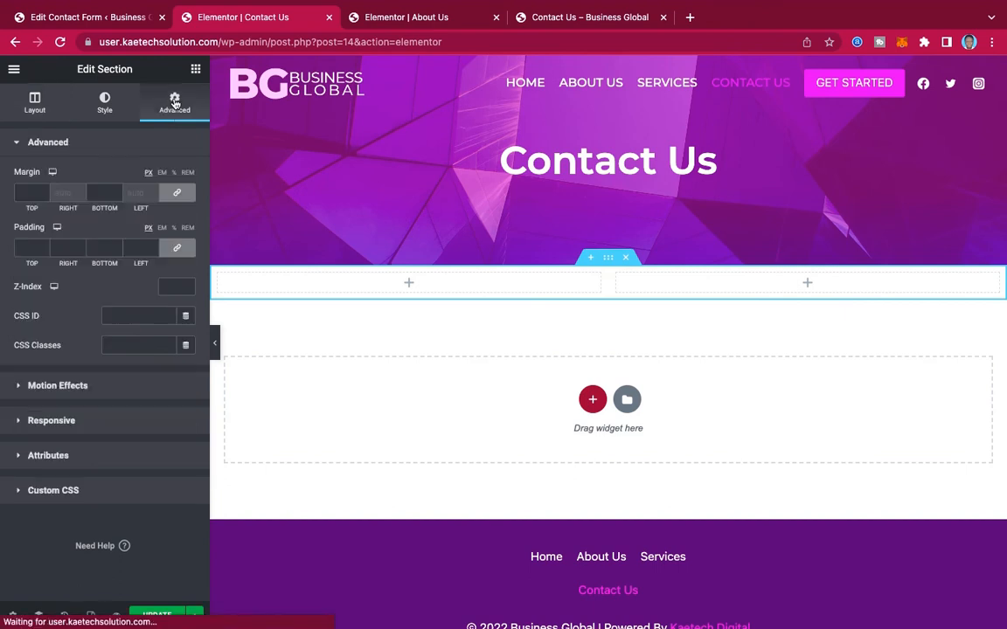
pyautogui.click(24, 192)
pyautogui.write('90')
pyautogui.click(24, 191)
pyautogui.write('90')
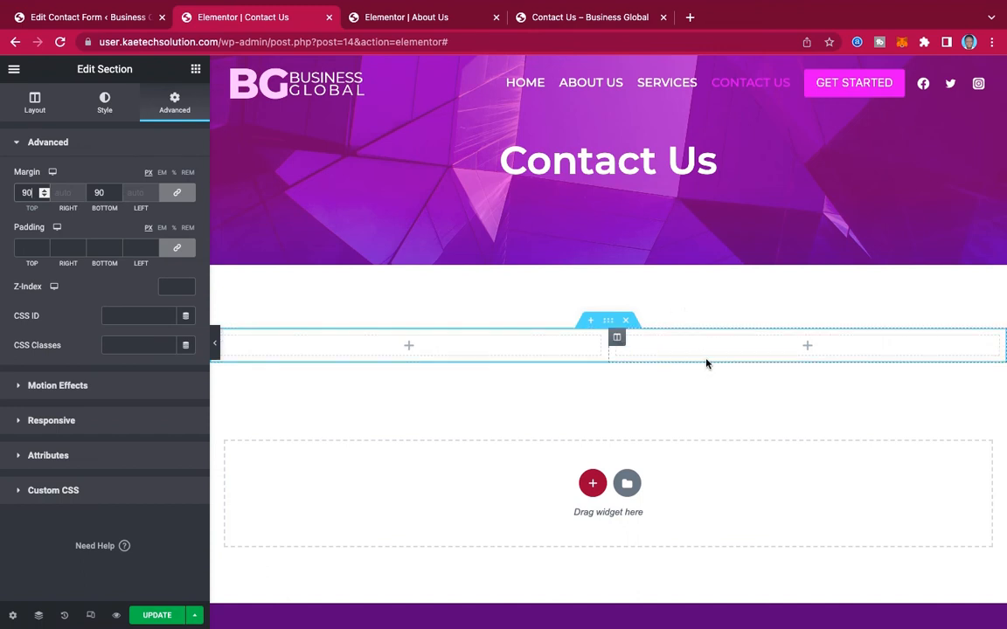
# Add a Shortcode widget to the new section's right column with the shortcode [contact-form-7 id="108" title="Contact Us"].
pyautogui.scroll(-2, 706, 362)
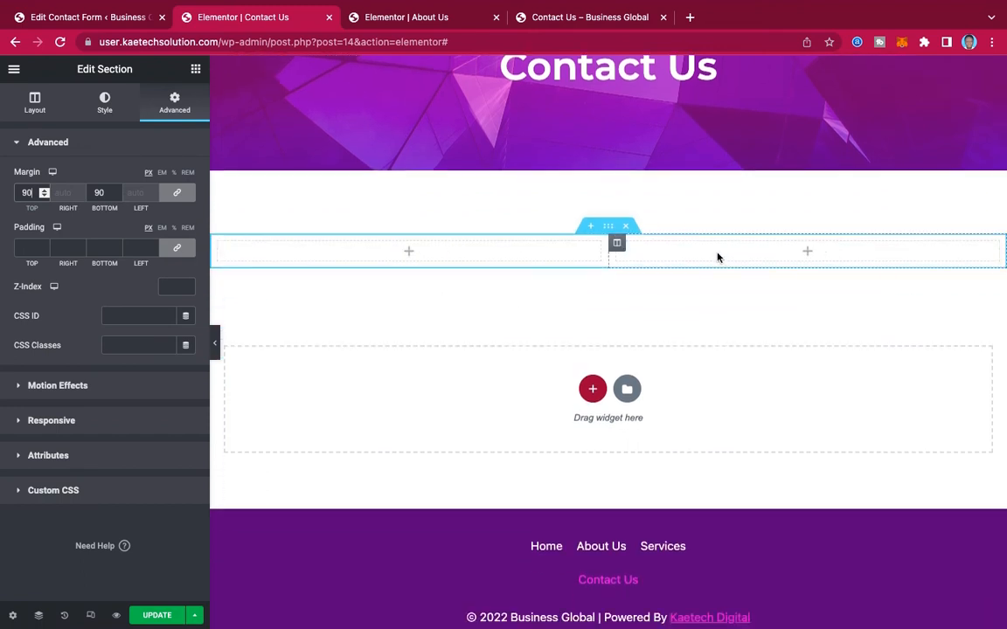
pyautogui.click(807, 252)
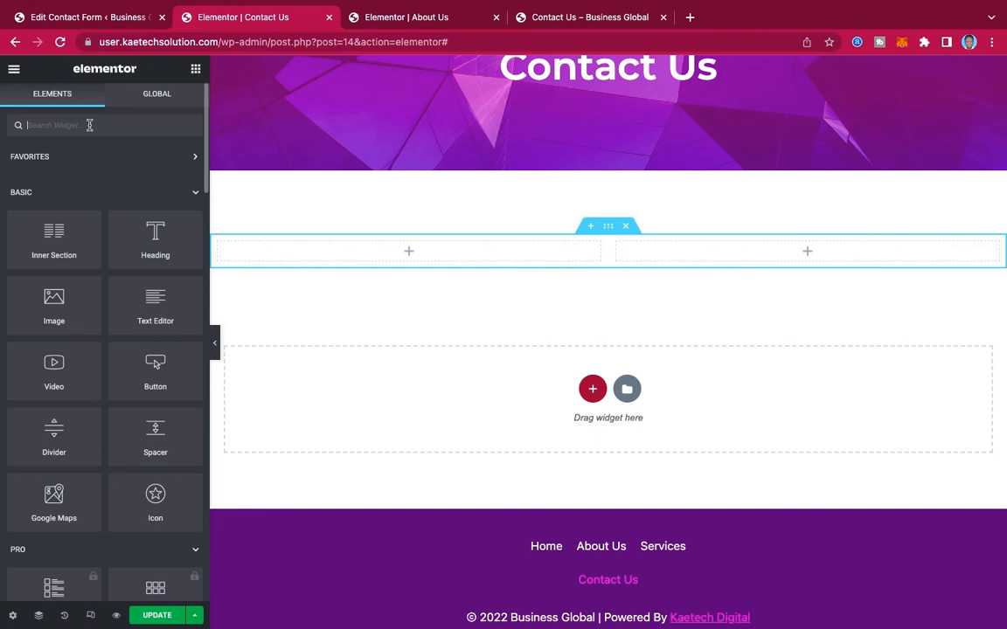
pyautogui.write('short')
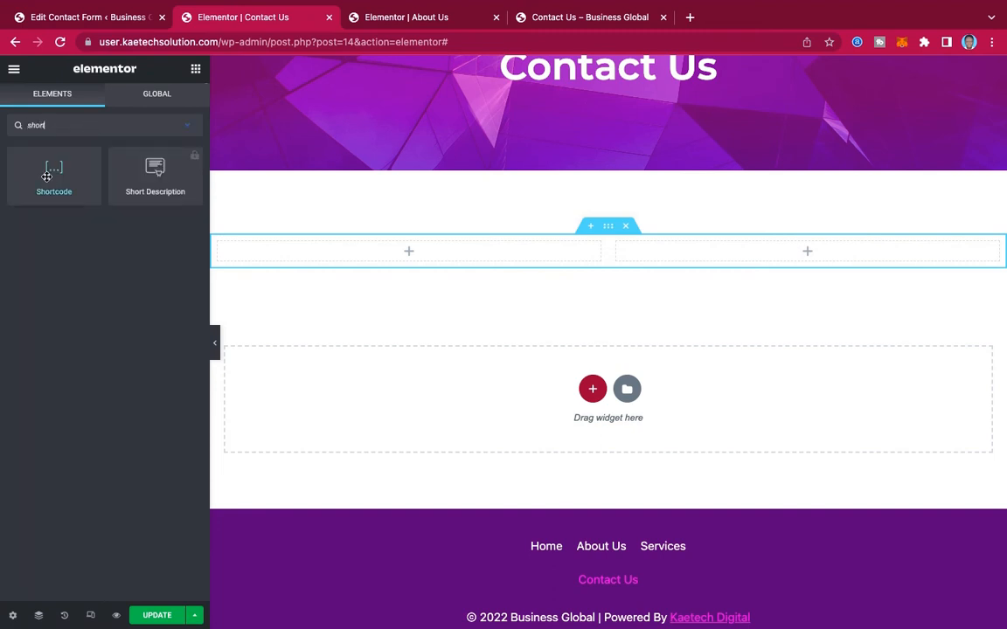
pyautogui.moveTo(47, 176); pyautogui.dragTo(771, 259)
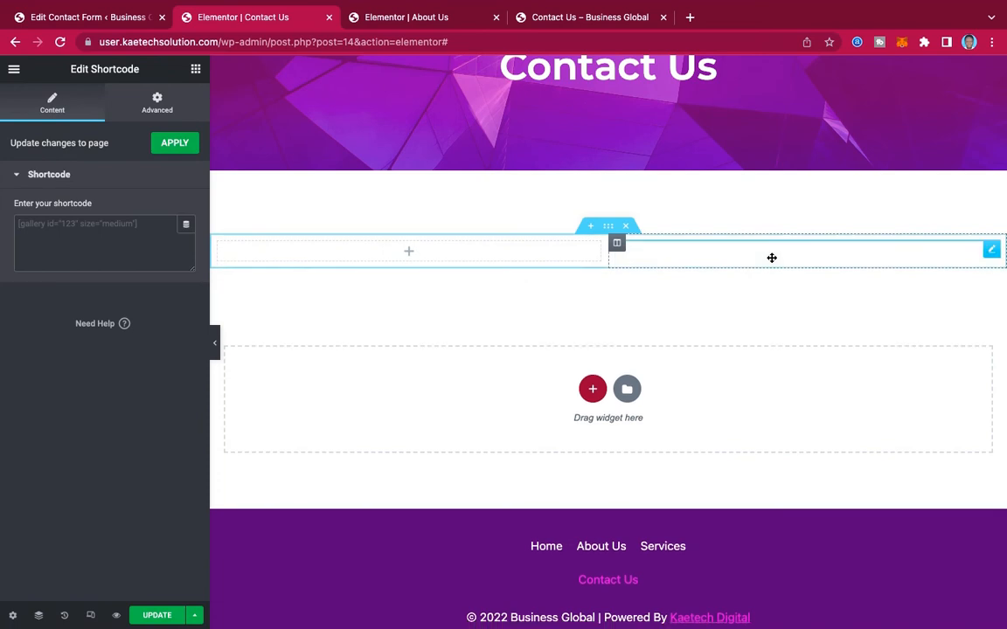
pyautogui.click(125, 240)
pyautogui.write('[contact-form-7 id="108" title="Contact Us"]')
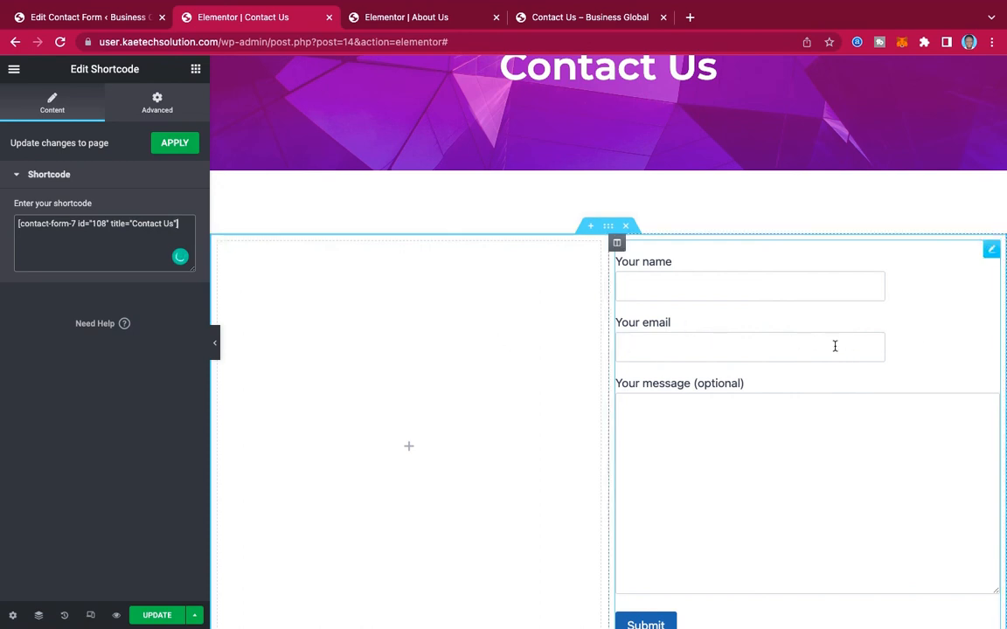
pyautogui.scroll(-1, 842, 374)
pyautogui.scroll(1, 840, 374)
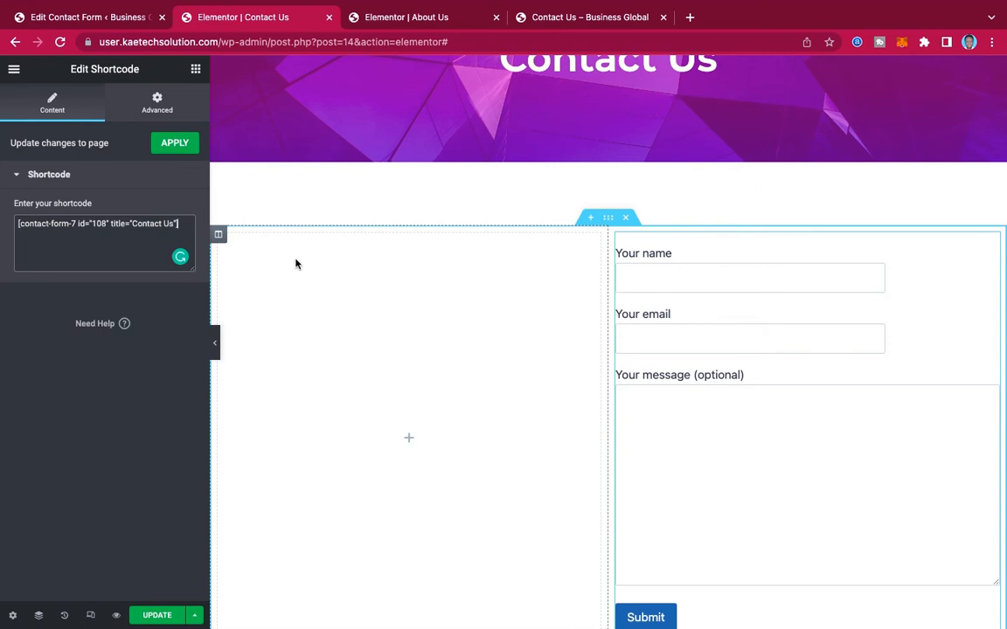
# Give the contact form's Shortcode widget a linked padding of 50 px on all sides.
pyautogui.click(159, 106)
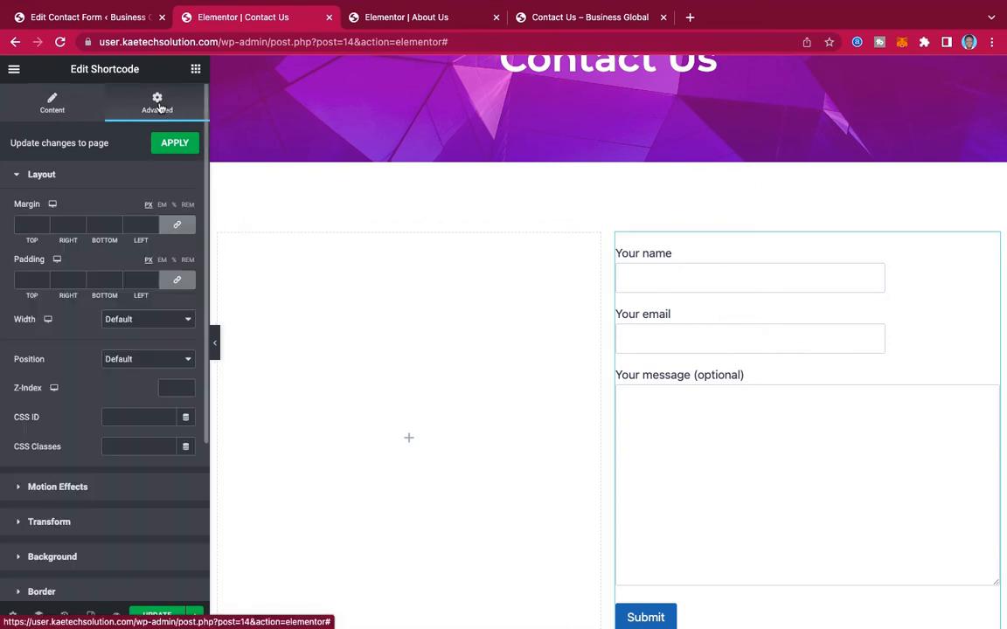
pyautogui.click(178, 280)
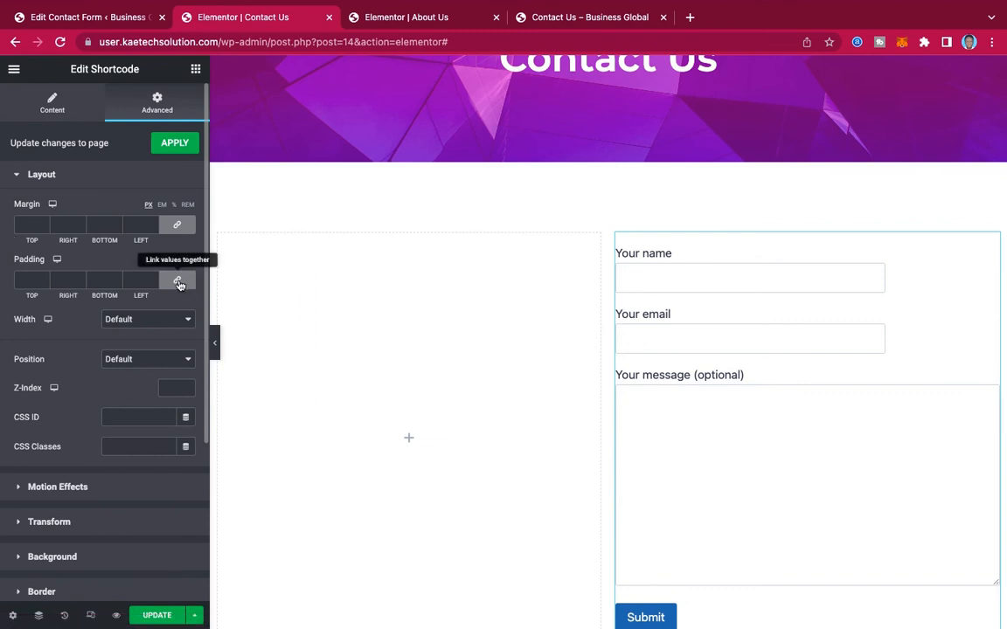
pyautogui.click(176, 224)
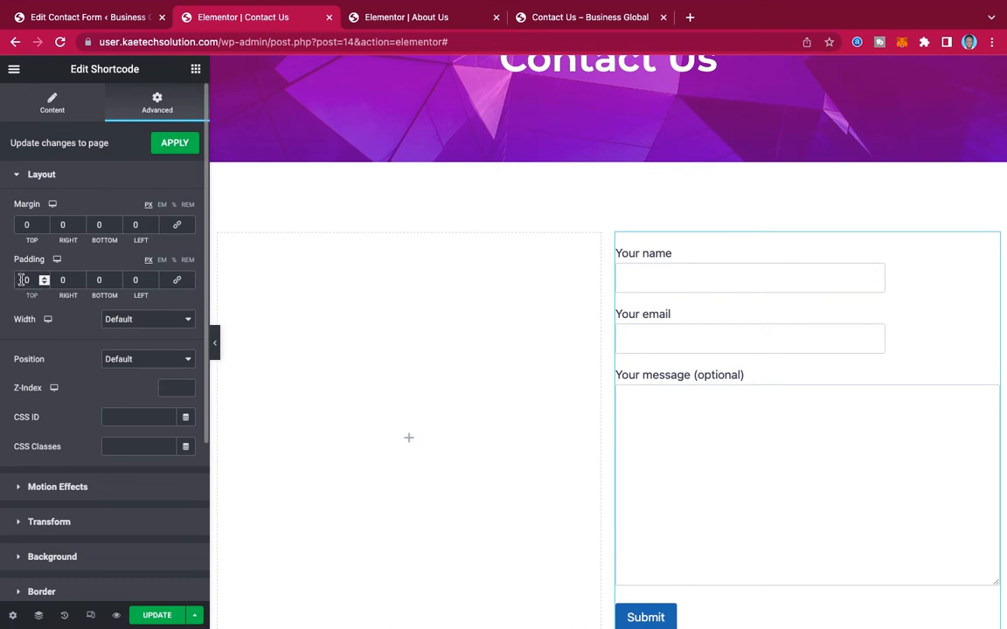
pyautogui.click(176, 280)
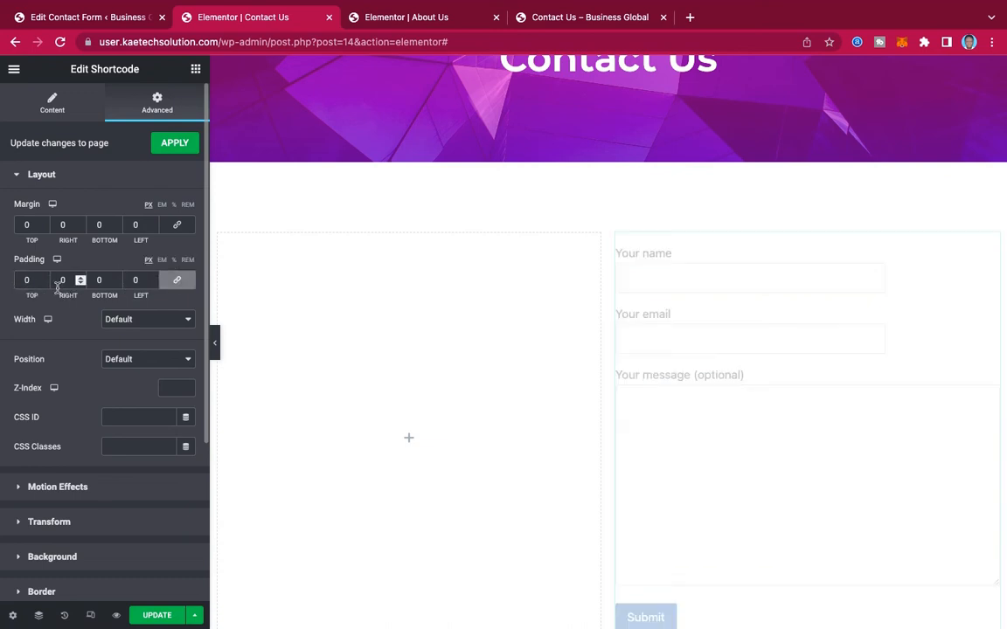
pyautogui.click(26, 279)
pyautogui.write('50')
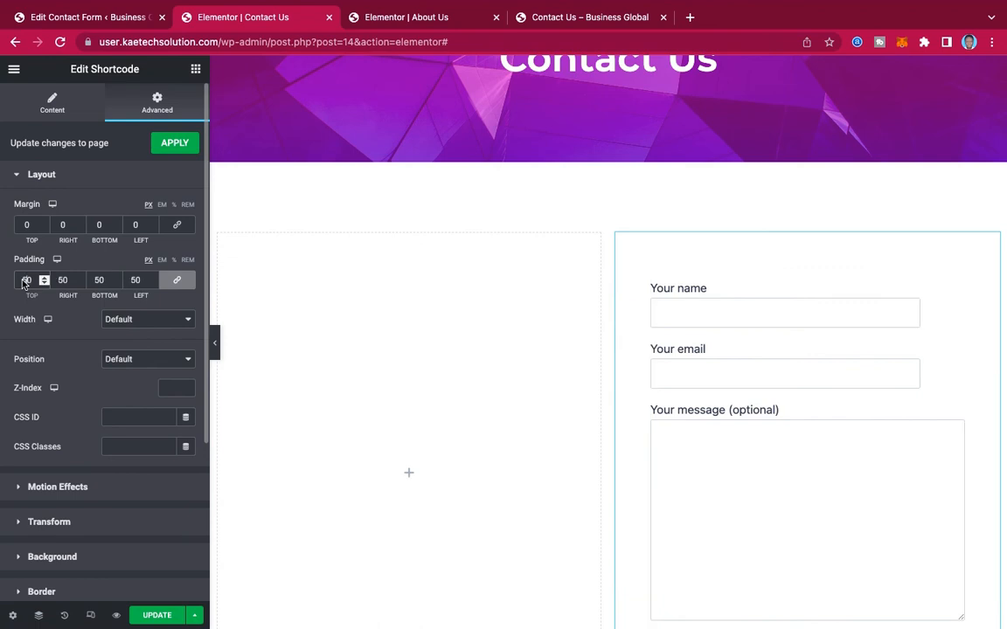
# Set the contact form widget's margin to a linked 50 px on all sides and check the layout at full width.
pyautogui.scroll(-2, 826, 348)
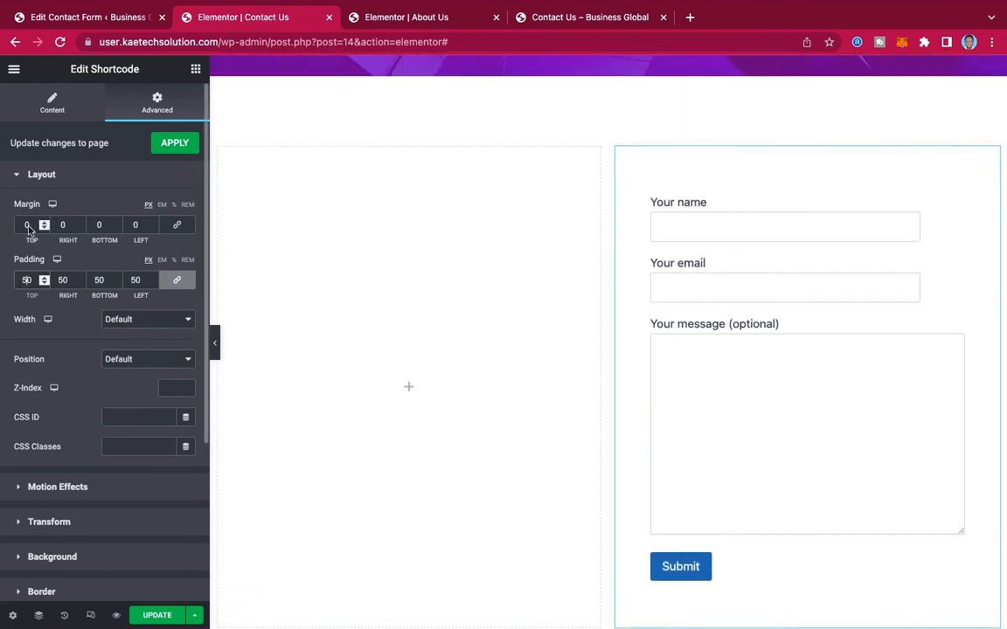
pyautogui.click(177, 225)
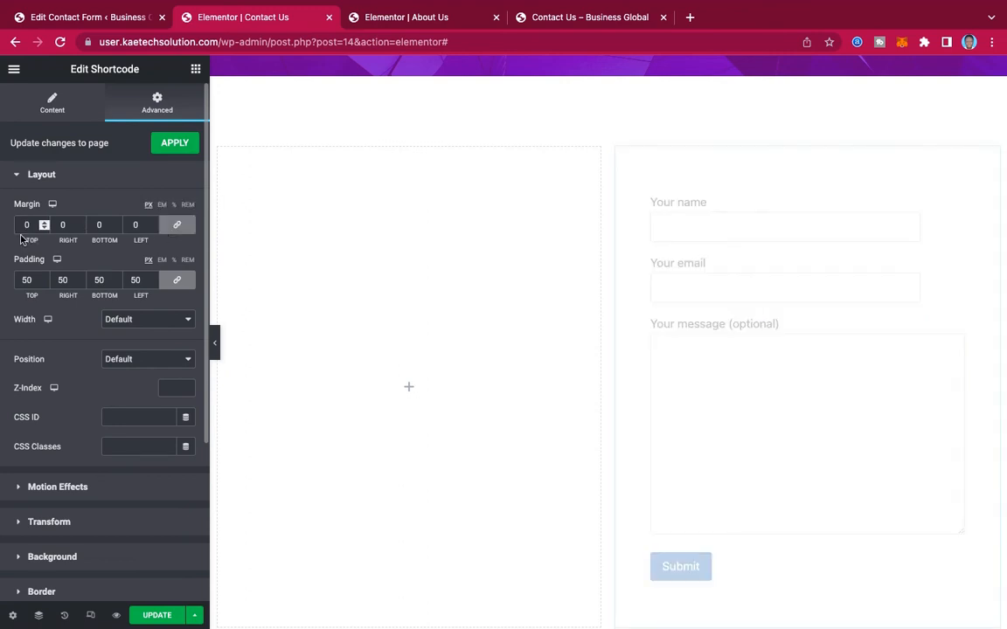
pyautogui.write('50')
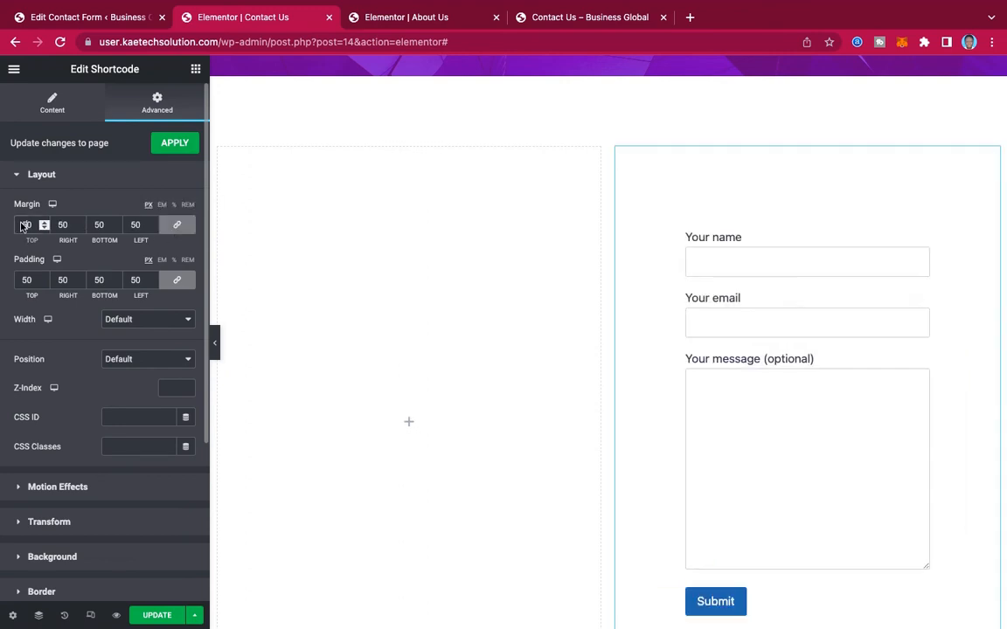
pyautogui.scroll(-1, 829, 400)
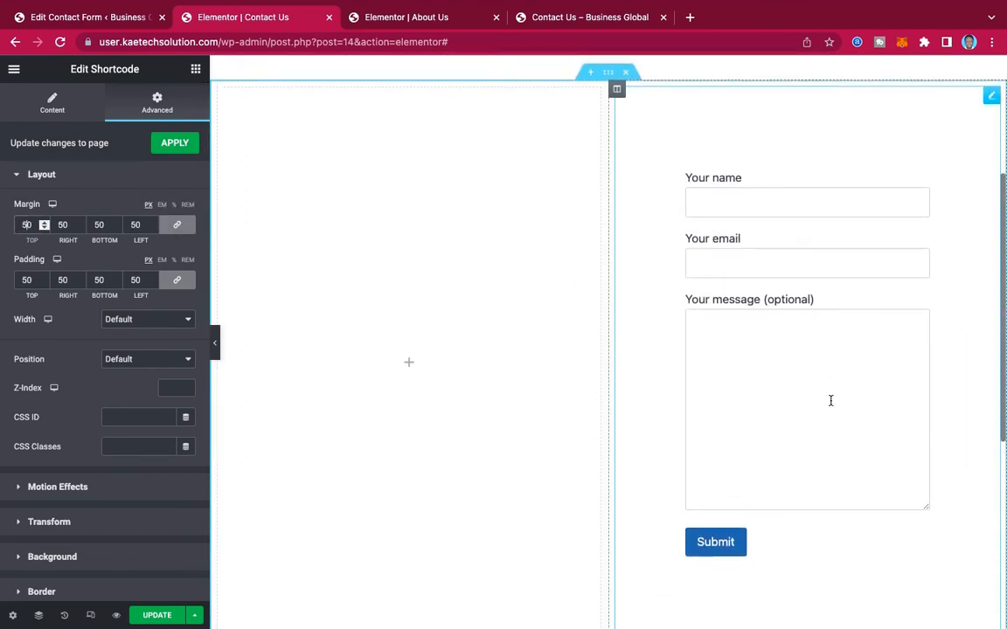
pyautogui.scroll(1, 831, 401)
pyautogui.scroll(-1, 830, 401)
pyautogui.scroll(1, 830, 401)
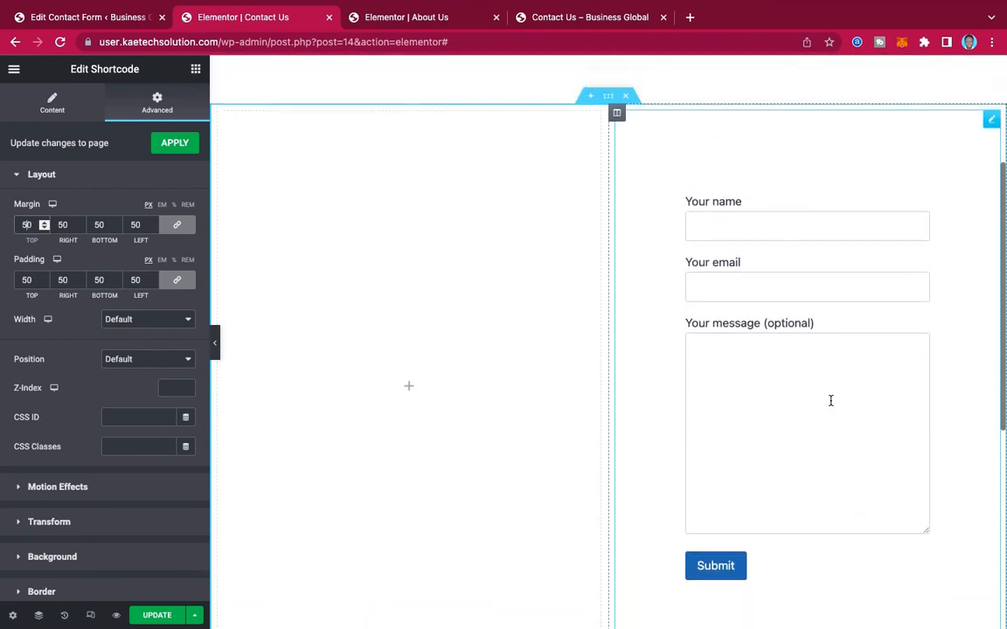
pyautogui.scroll(-1, 830, 401)
pyautogui.click(215, 348)
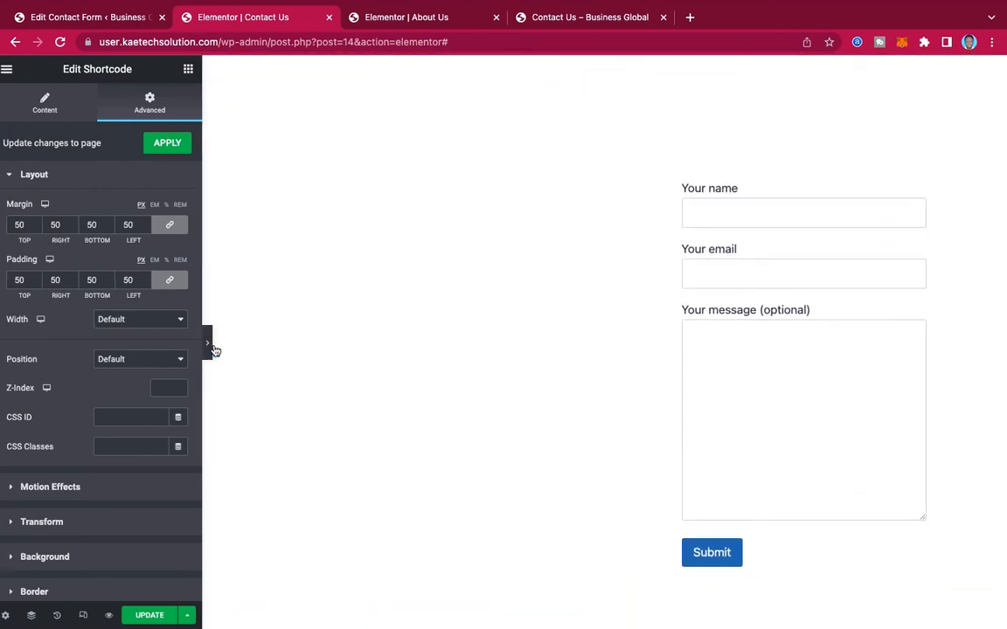
pyautogui.scroll(2, 784, 312)
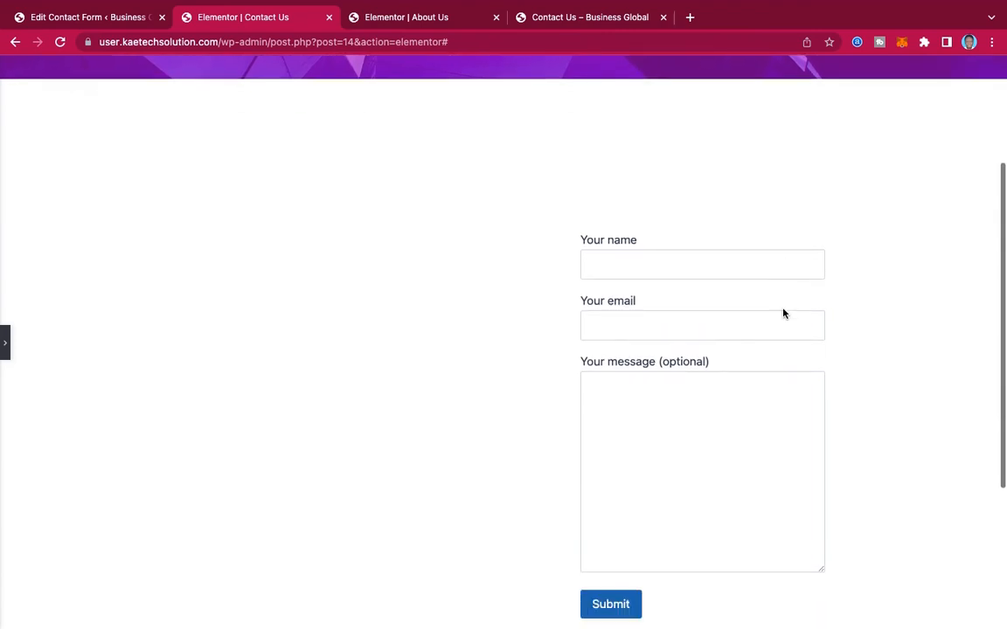
pyautogui.click(6, 348)
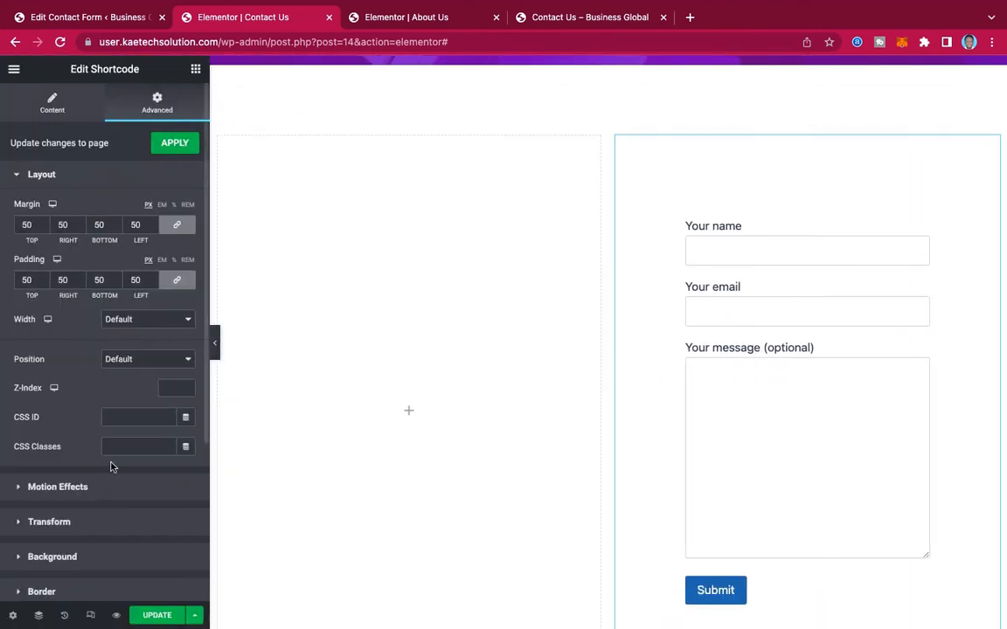
# Give the contact form widget a solid border 2 px wide on all sides.
pyautogui.scroll(-2, 87, 503)
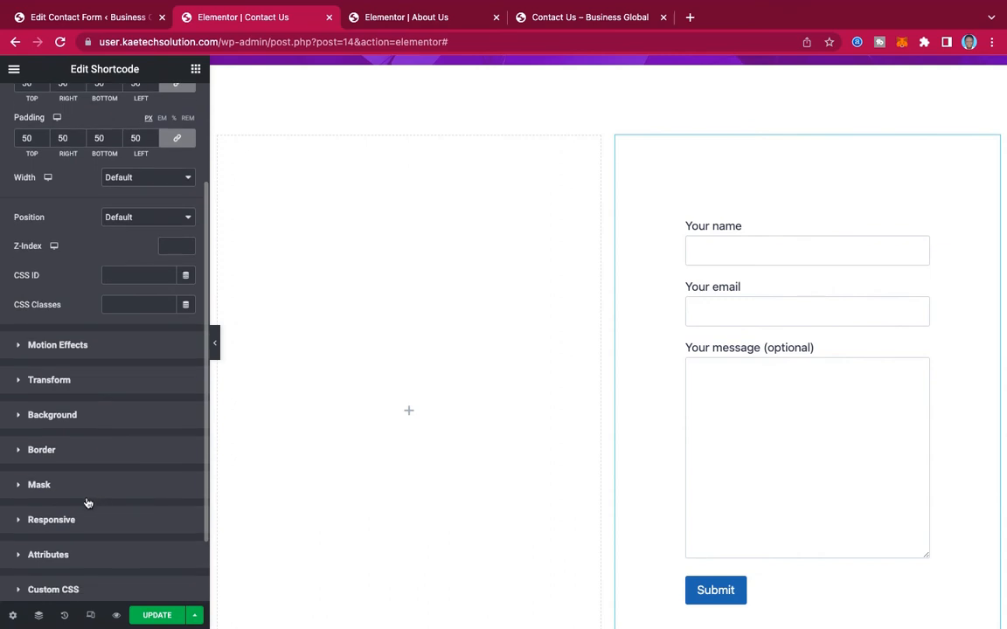
pyautogui.click(72, 455)
pyautogui.click(143, 379)
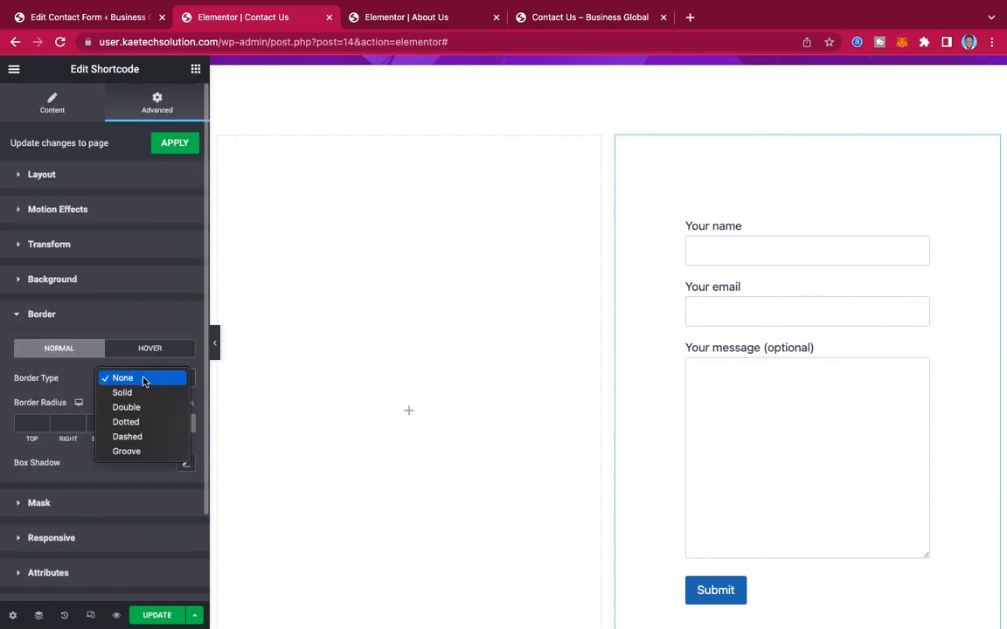
pyautogui.click(138, 393)
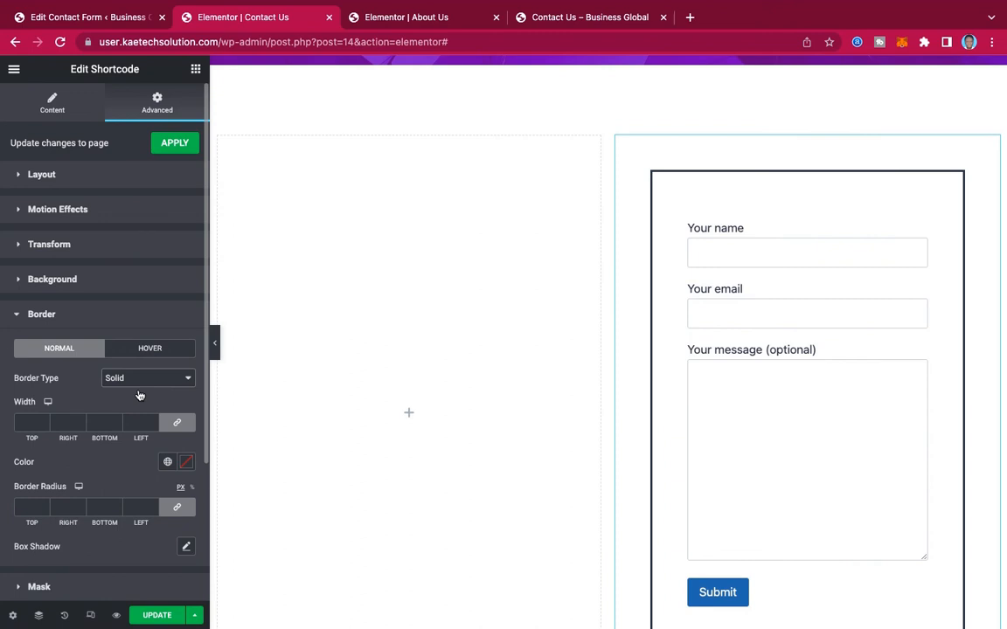
pyautogui.click(27, 425)
pyautogui.write('2')
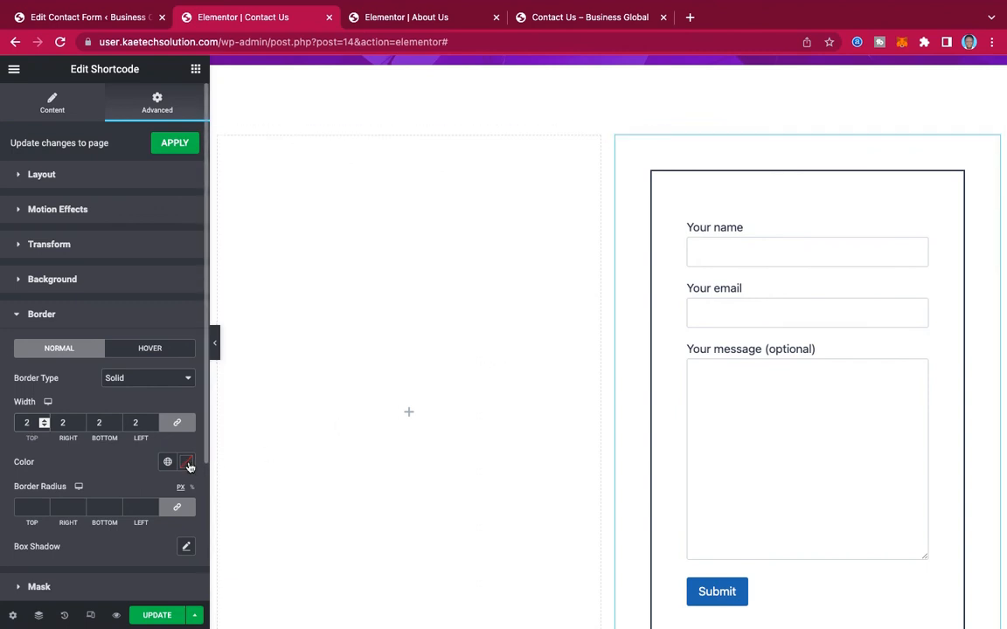
# Set the contact form widget's border color to the global color Color 1 and check the whole form.
pyautogui.scroll(-4, 189, 466)
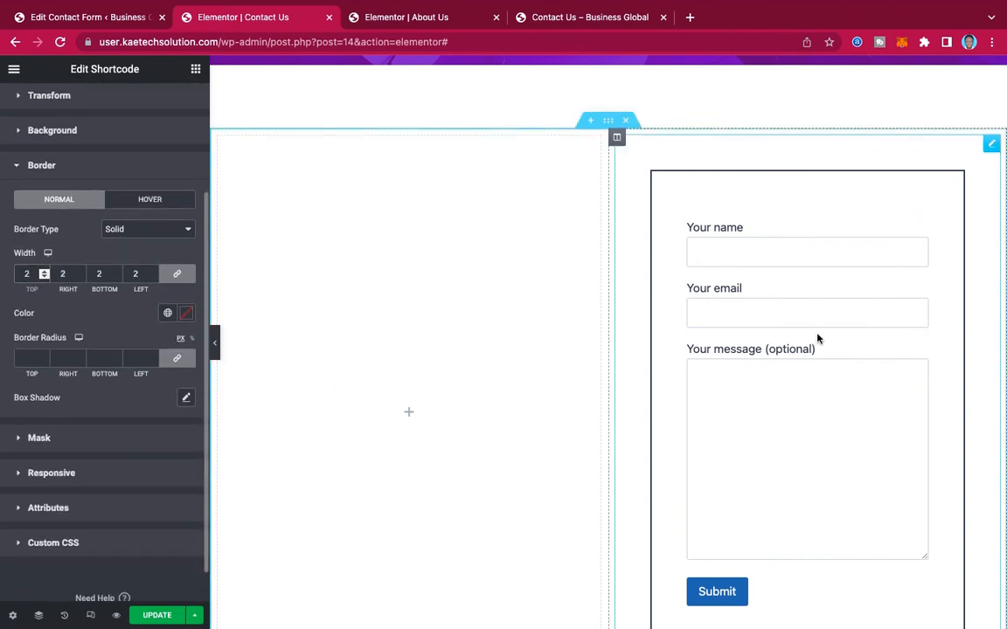
pyautogui.click(187, 313)
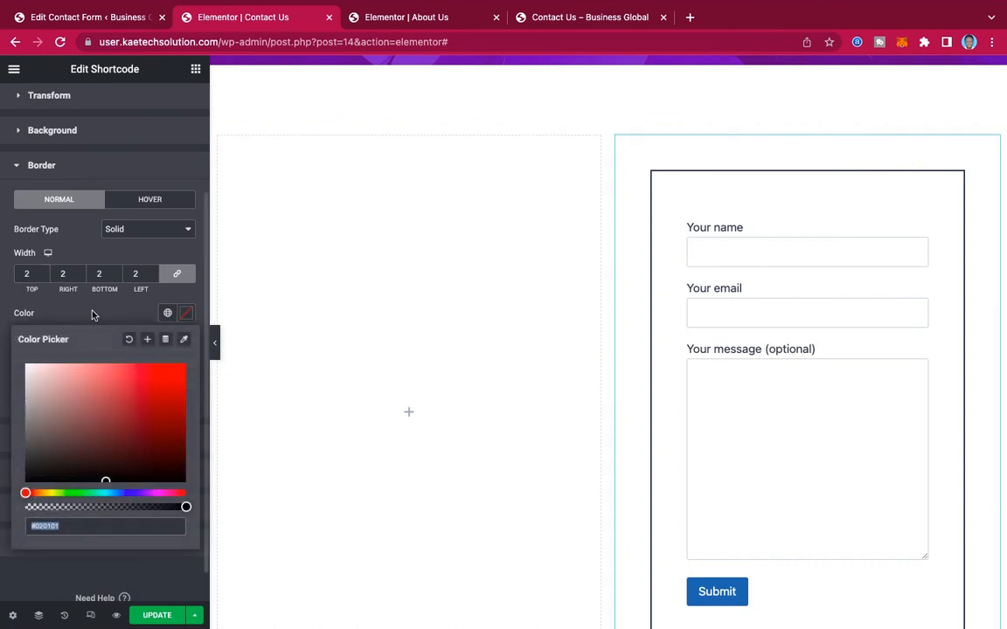
pyautogui.click(82, 280)
pyautogui.click(167, 312)
pyautogui.scroll(-3, 42, 488)
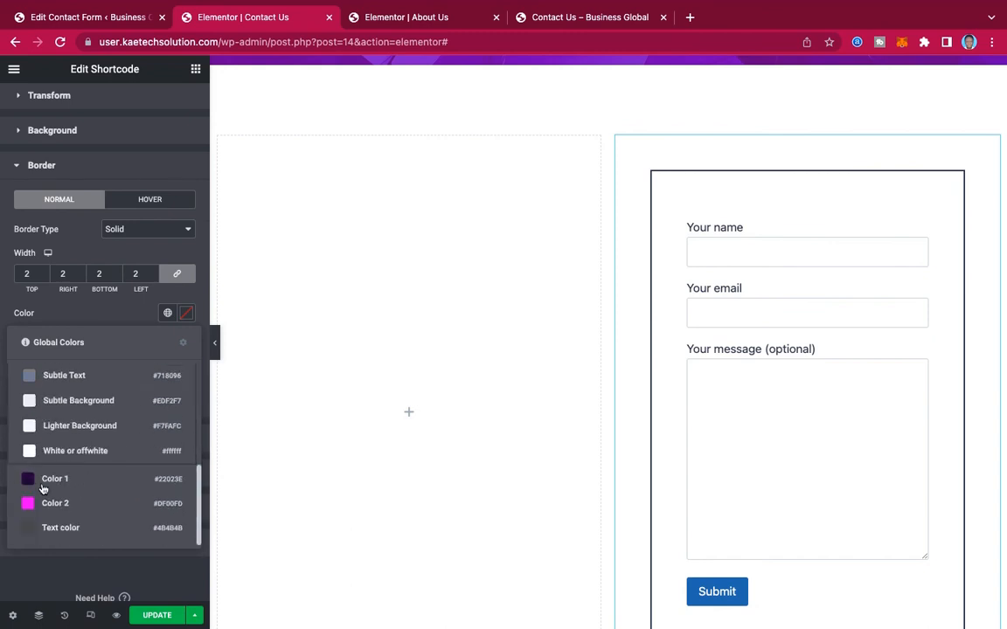
pyautogui.click(41, 485)
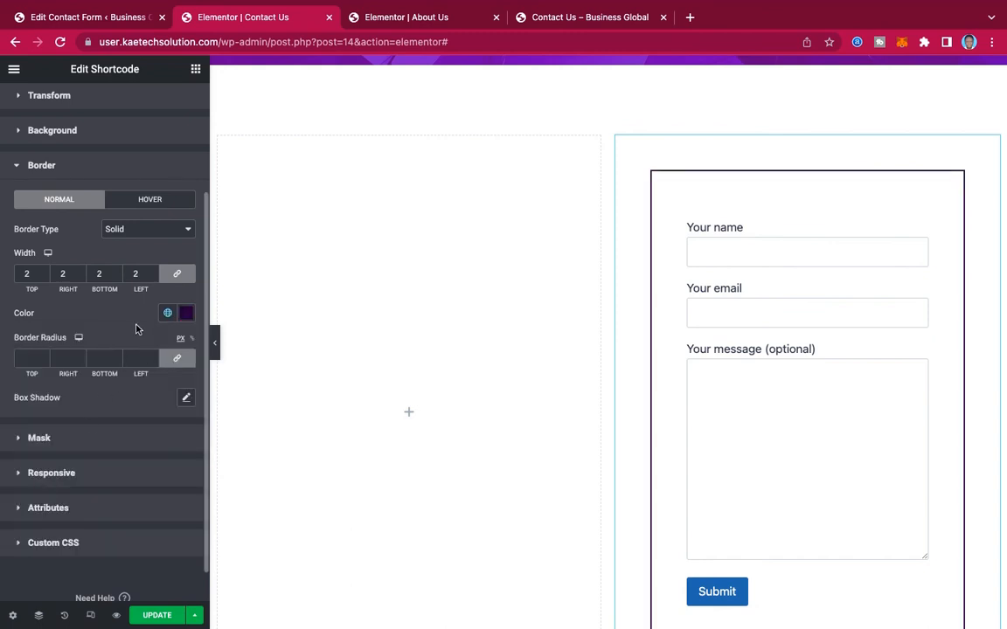
pyautogui.scroll(-2, 788, 406)
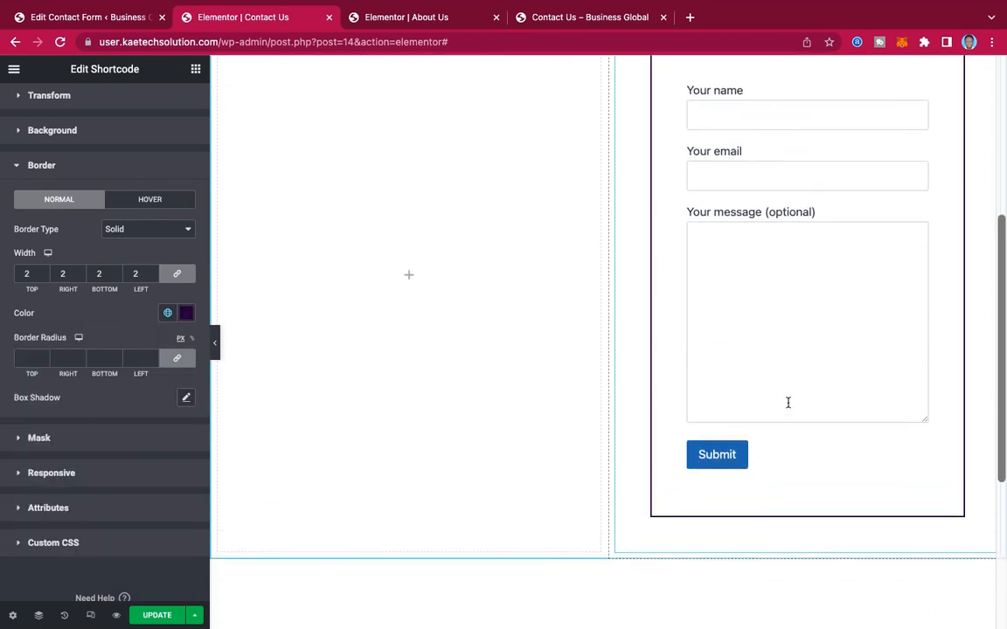
pyautogui.scroll(2, 788, 402)
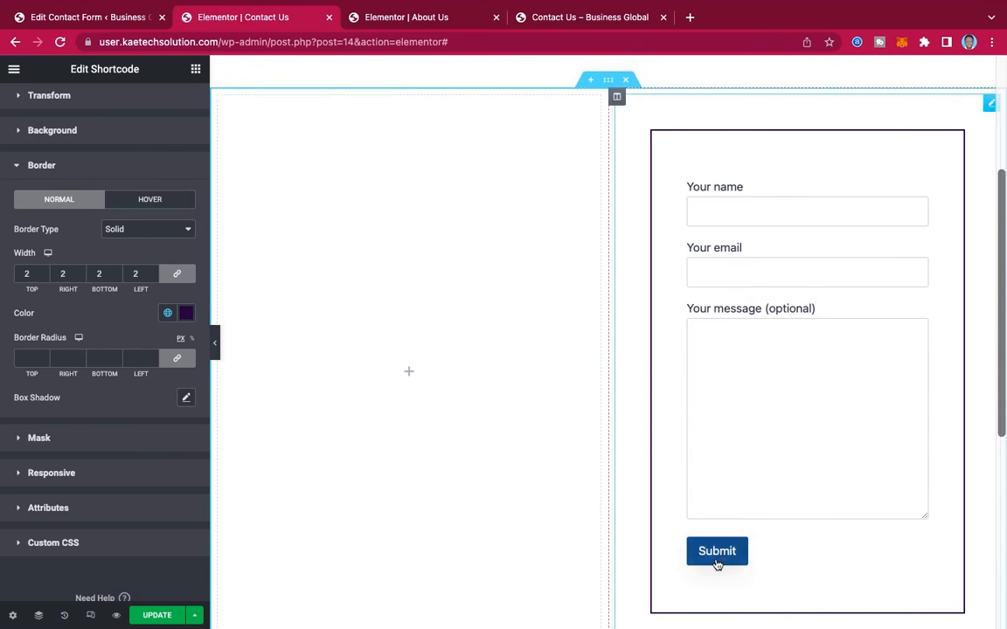
pyautogui.scroll(2, 769, 446)
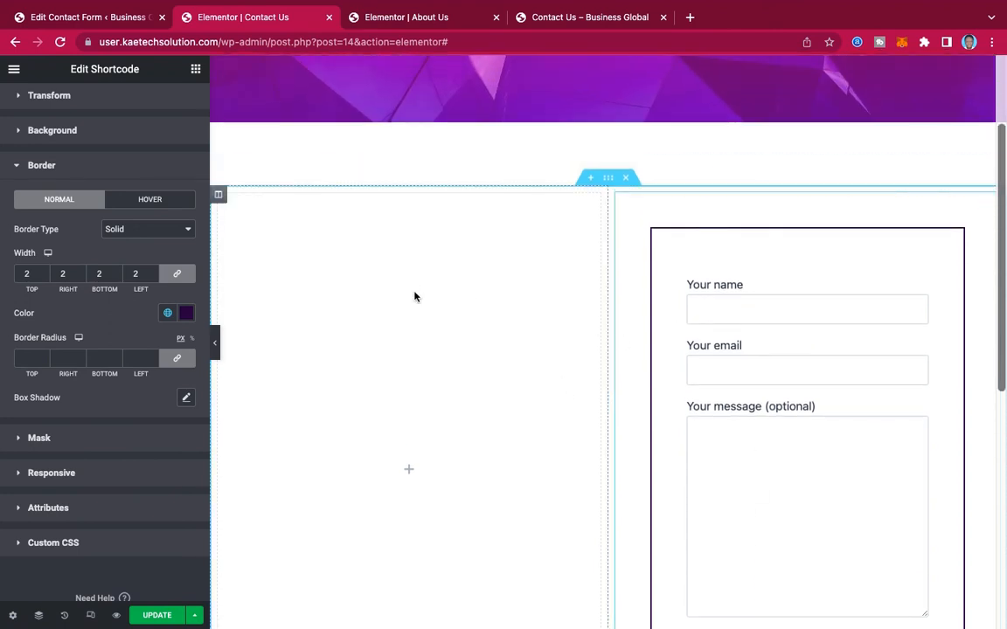
# Check the heading on the reference Contact Us page and copy the "About Business Global" heading widget from the About Us page.
pyautogui.click(559, 18)
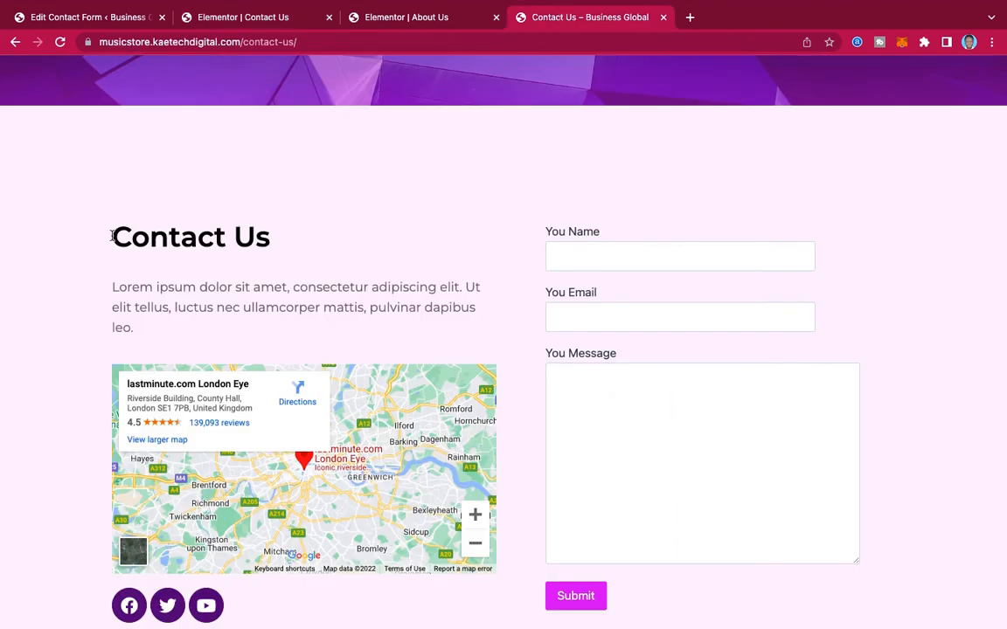
pyautogui.moveTo(112, 235); pyautogui.dragTo(352, 242)
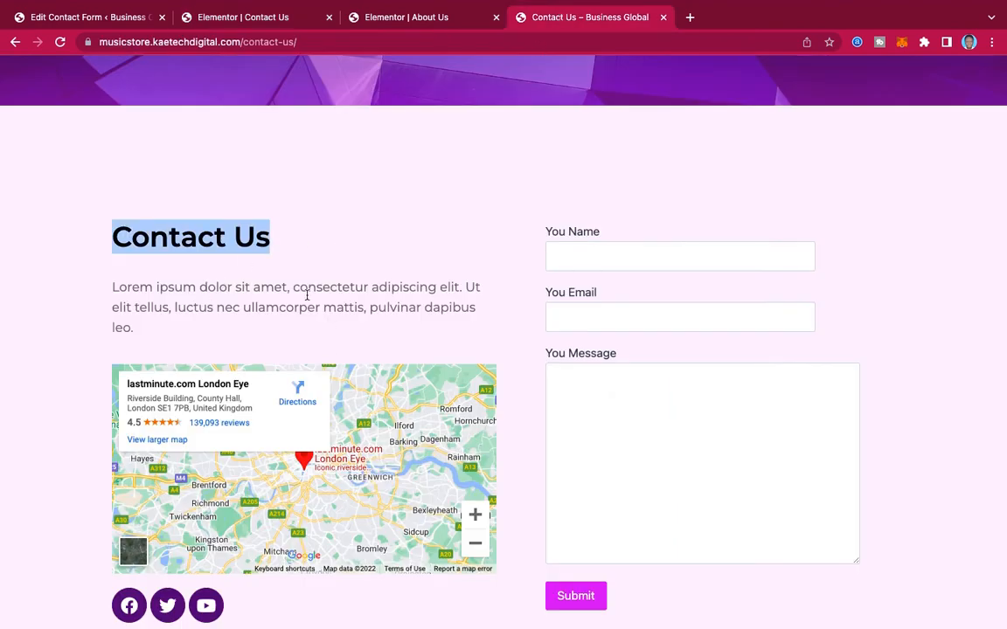
pyautogui.click(430, 17)
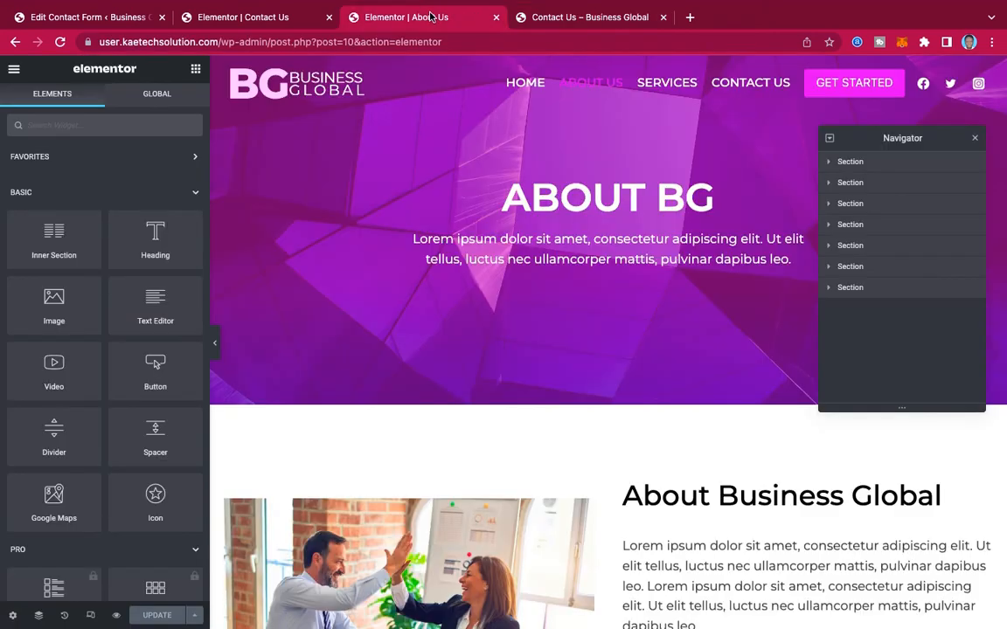
pyautogui.click(261, 18)
pyautogui.click(411, 17)
pyautogui.scroll(-2, 611, 412)
pyautogui.scroll(-1, 611, 412)
pyautogui.scroll(1, 611, 411)
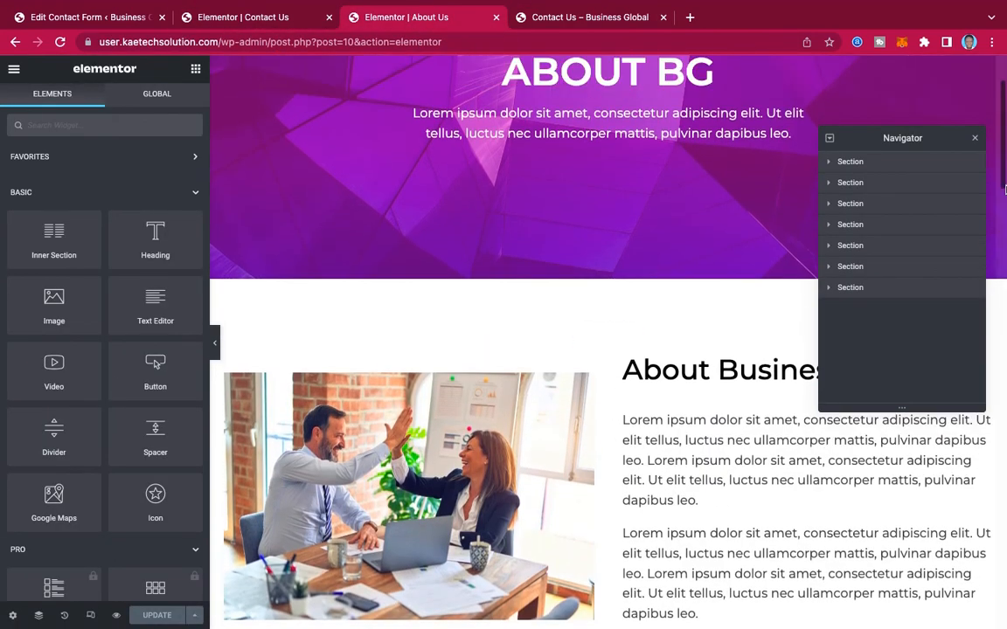
pyautogui.click(975, 140)
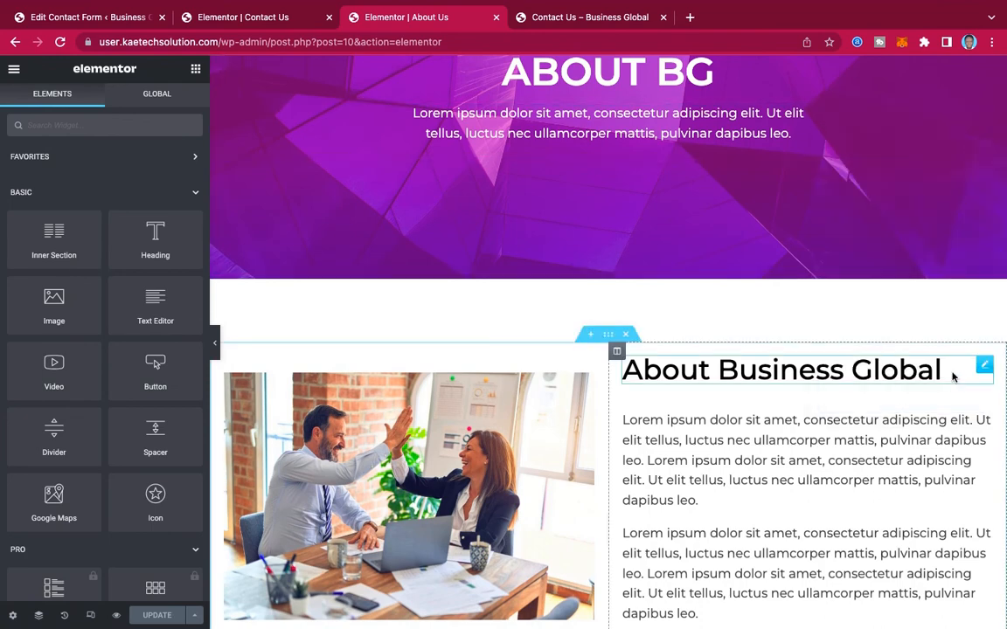
pyautogui.rightClick(985, 365)
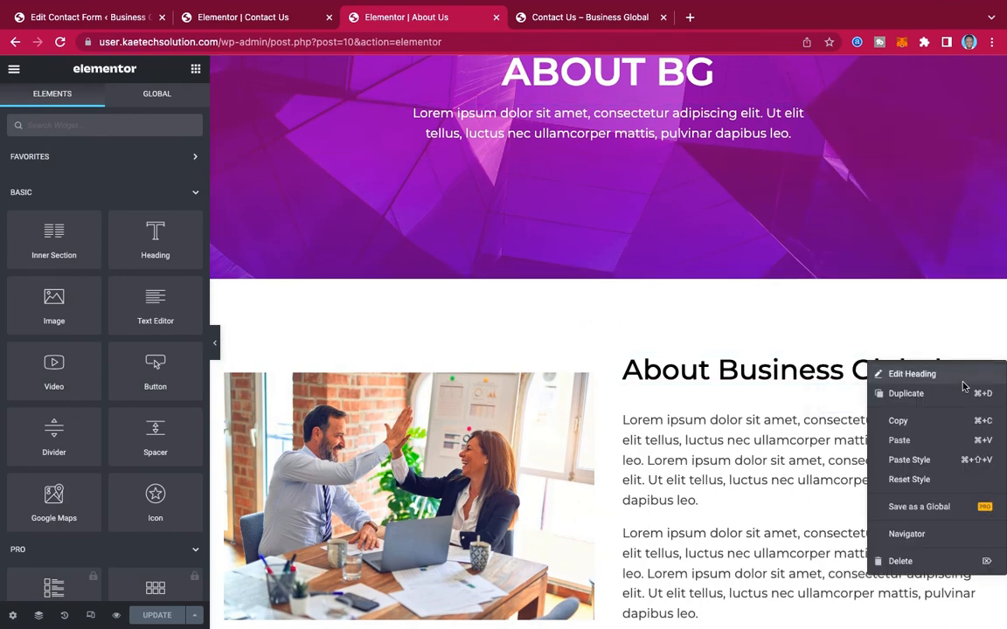
pyautogui.click(900, 419)
# Paste the copied heading into the empty left column of the Contact Us page and change its title to "Contact Us".
pyautogui.click(263, 15)
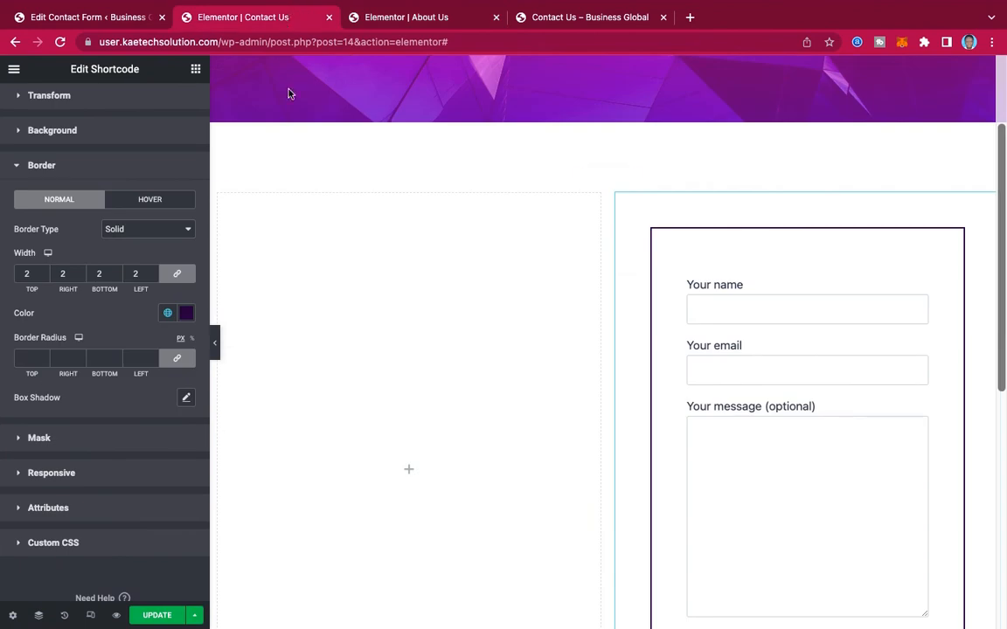
pyautogui.rightClick(325, 316)
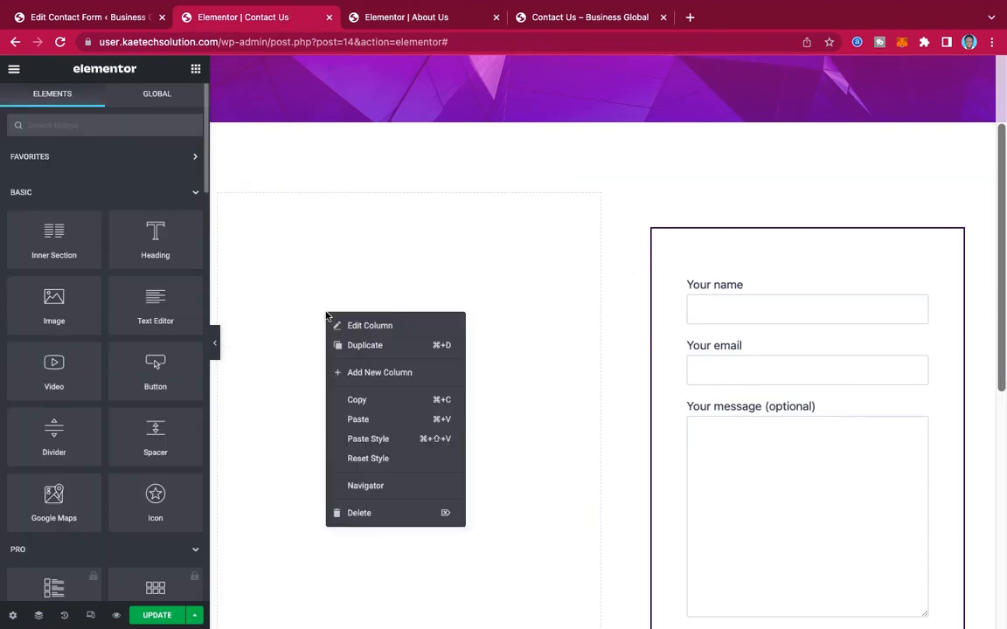
pyautogui.click(358, 420)
pyautogui.moveTo(119, 197); pyautogui.dragTo(2, 182)
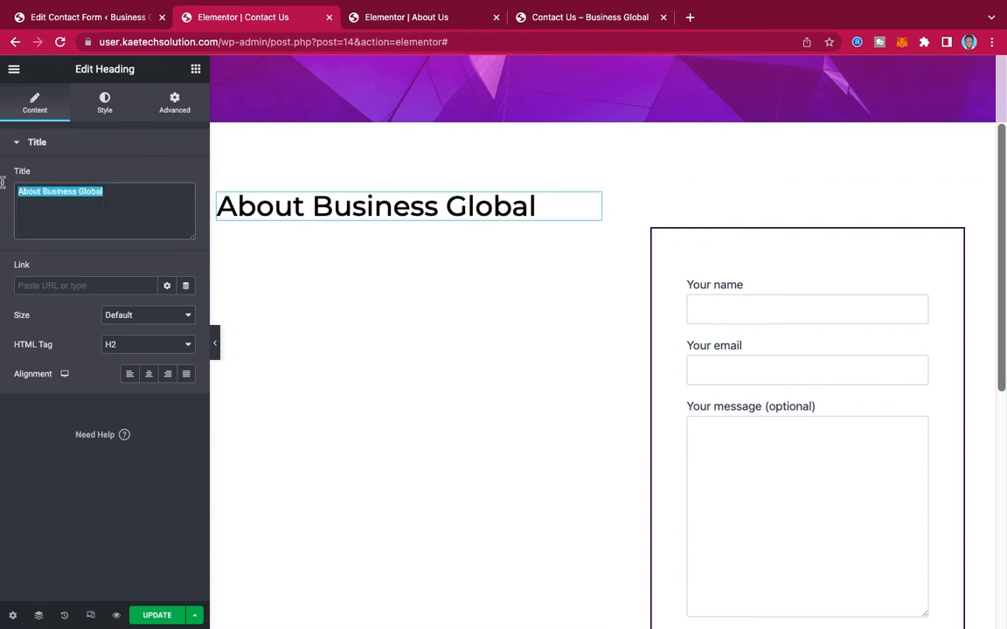
pyautogui.write('Contact Us')
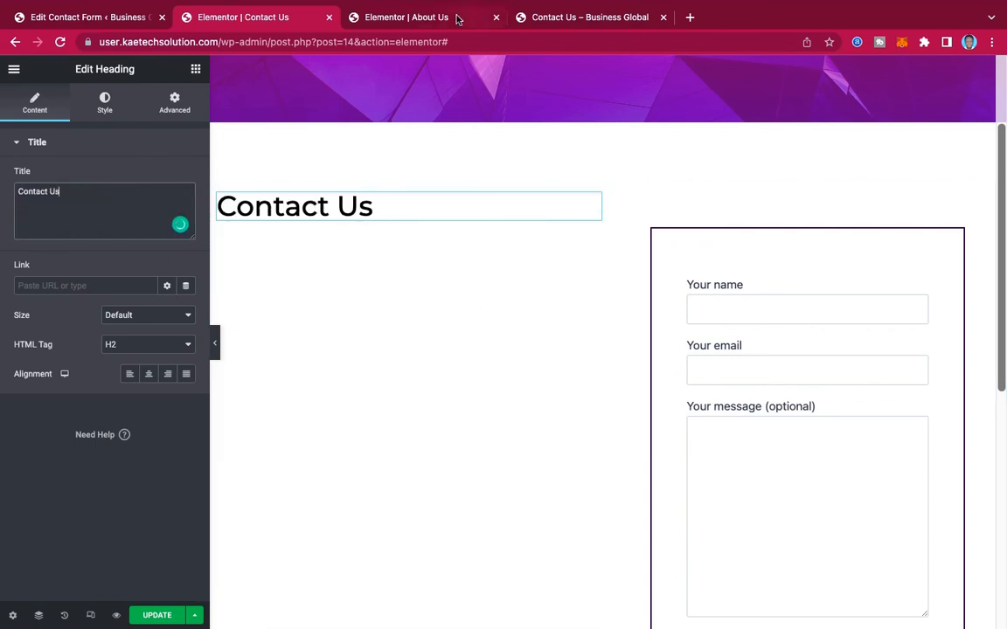
# Copy the paragraph text widget from the About Us page and paste it below the "Contact Us" heading on the Contact Us page.
pyautogui.click(398, 21)
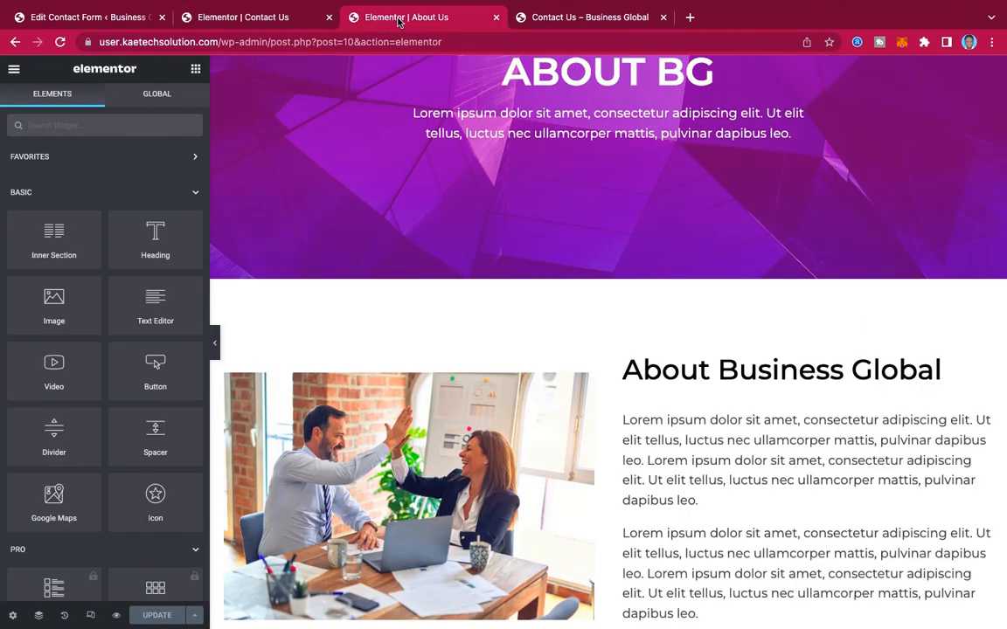
pyautogui.scroll(-2, 809, 410)
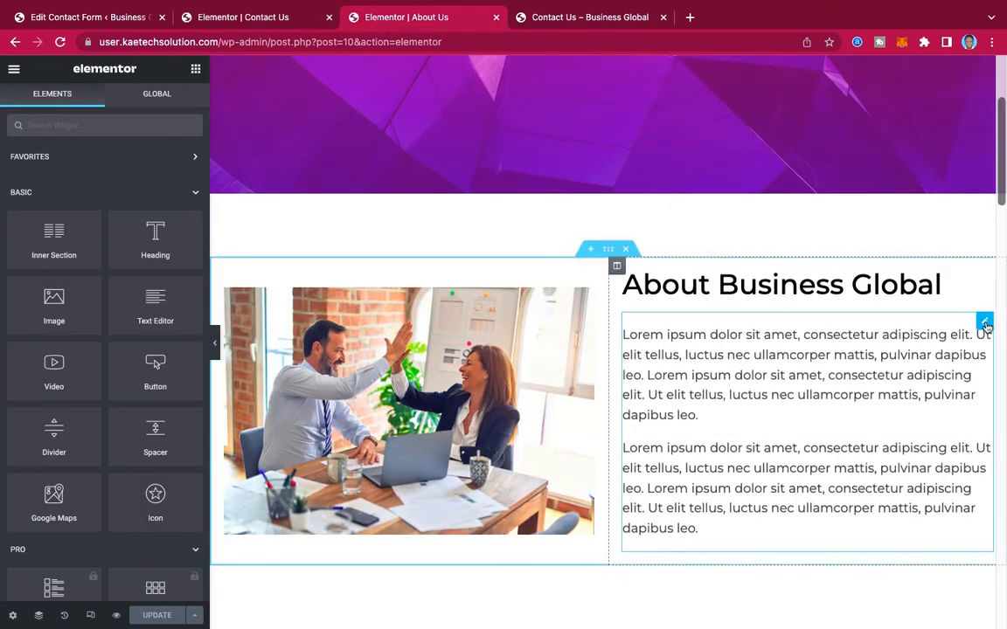
pyautogui.rightClick(985, 325)
pyautogui.click(926, 382)
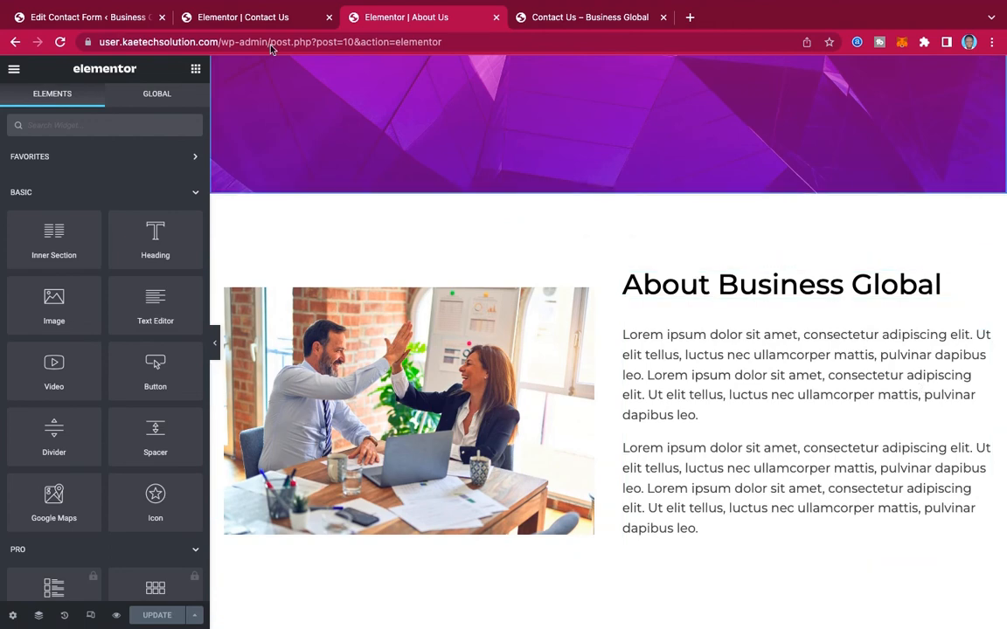
pyautogui.click(260, 17)
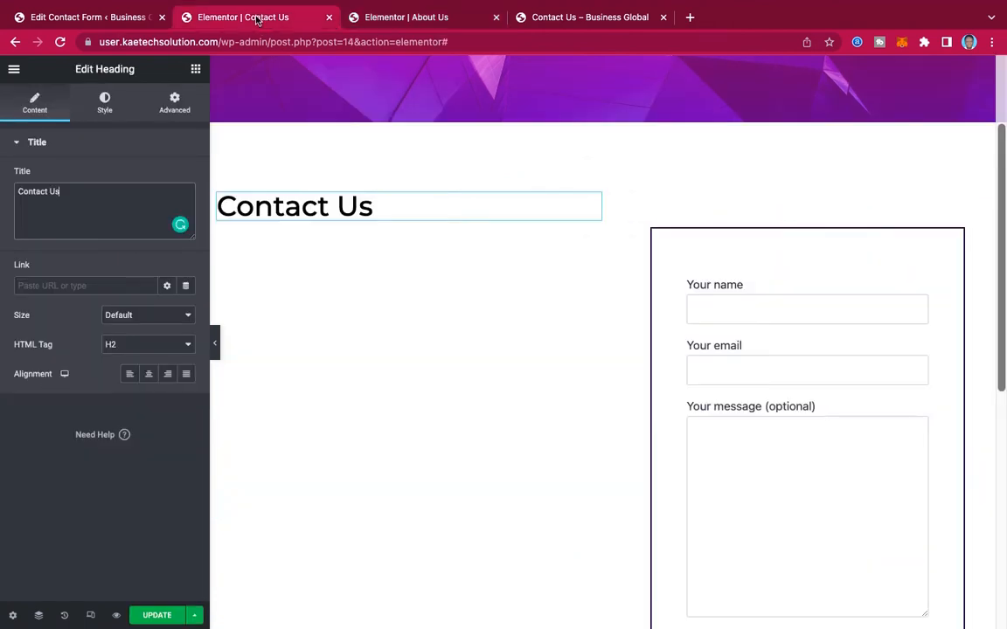
pyautogui.rightClick(352, 207)
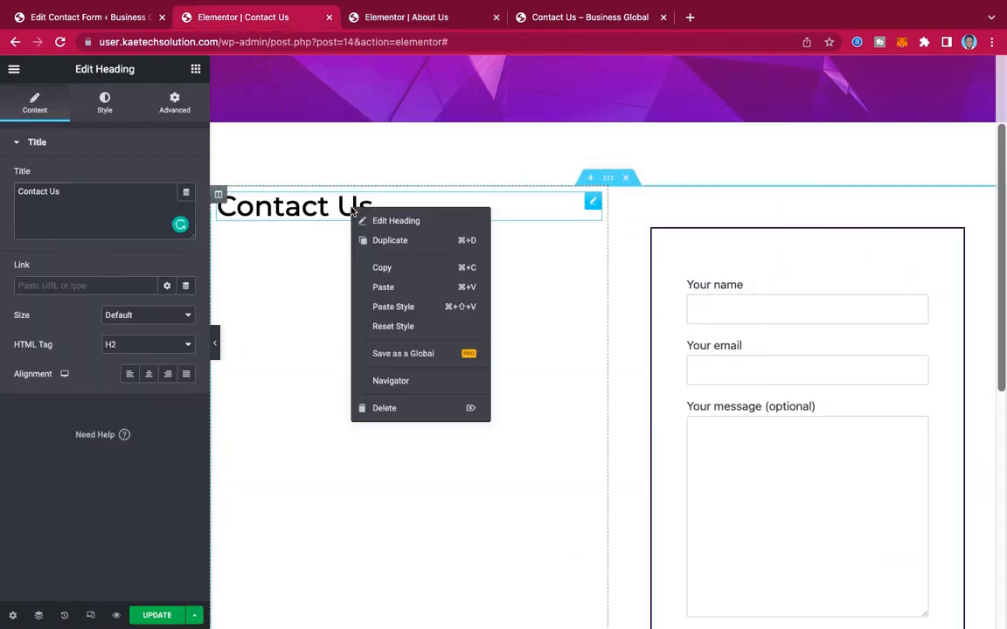
pyautogui.click(391, 288)
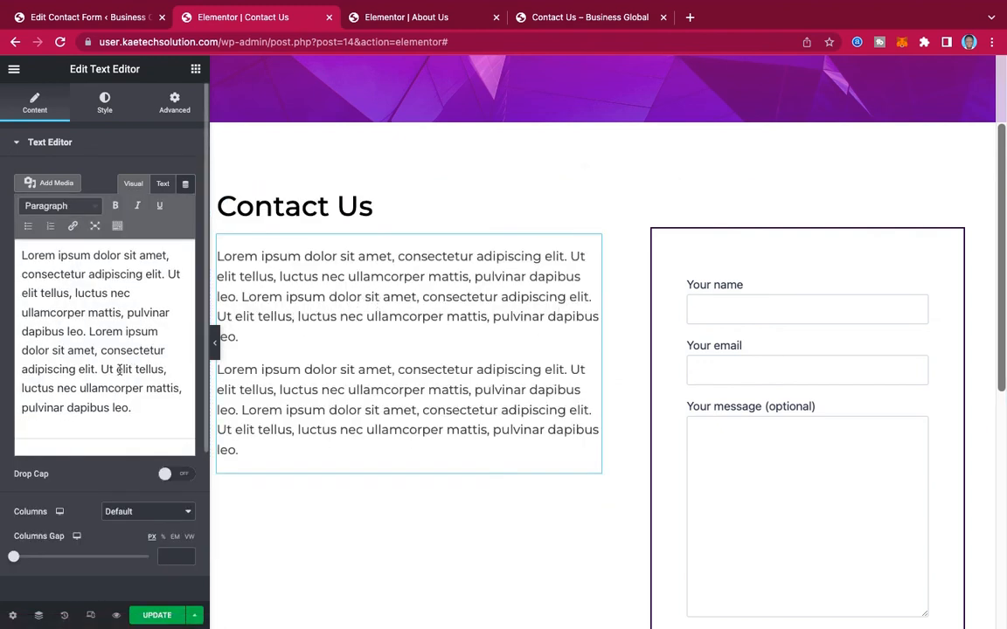
# Shorten the pasted text to a single short lorem ipsum passage ending at the first "pulvinar dapibus leo.".
pyautogui.scroll(-3, 120, 370)
pyautogui.click(136, 426)
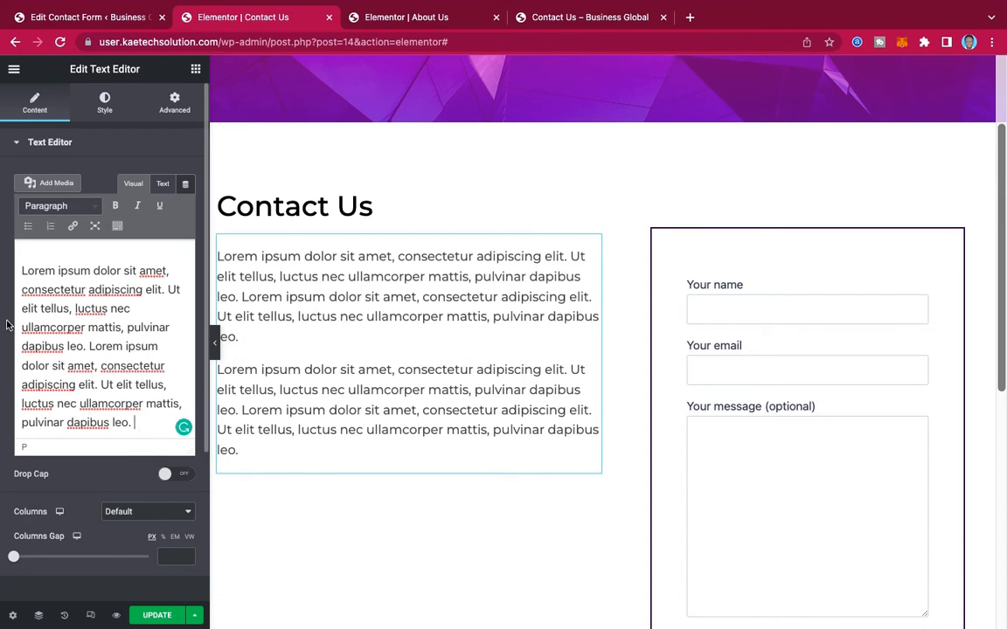
pyautogui.keyDown('shift'); pyautogui.click(22, 273); pyautogui.keyUp('shift')
pyautogui.press('BackSpace')
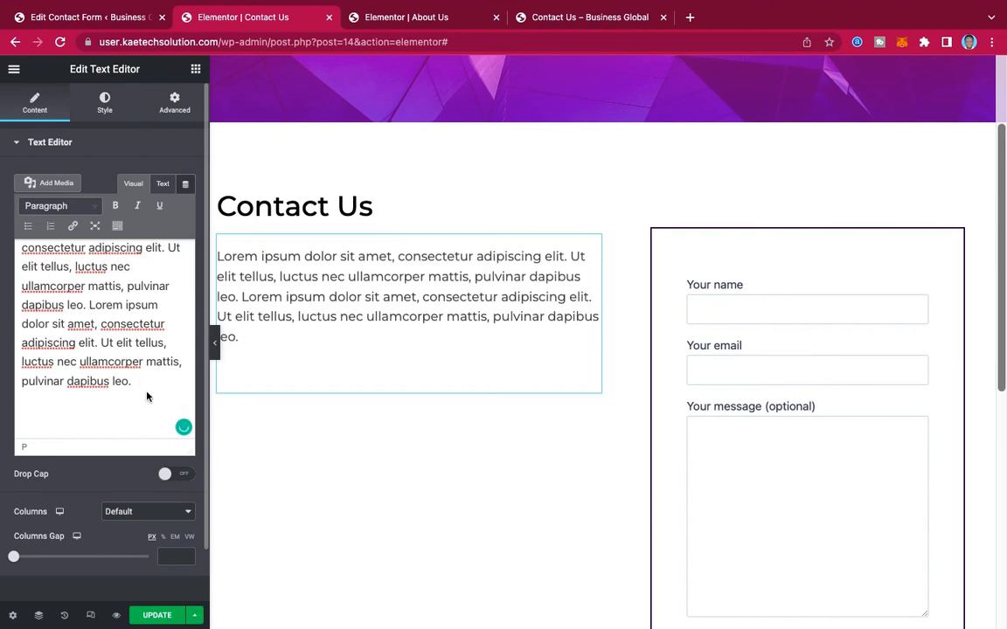
pyautogui.keyDown('shift'); pyautogui.click(131, 417); pyautogui.keyUp('shift')
pyautogui.press('BackSpace')
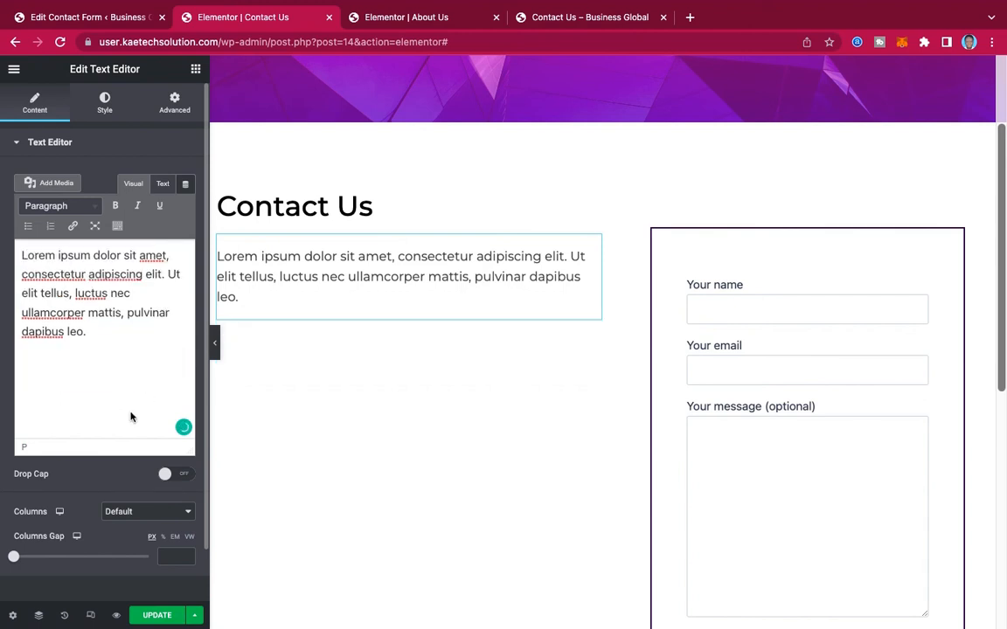
# Add a Google Maps widget below the Contact Us text and check its layout and style options.
pyautogui.click(196, 71)
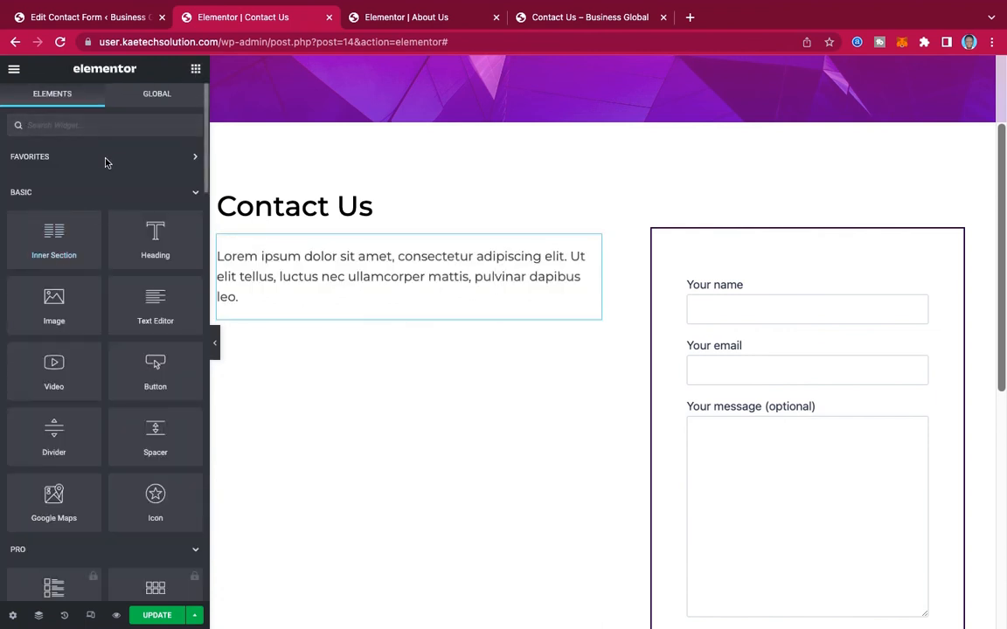
pyautogui.write('ma')
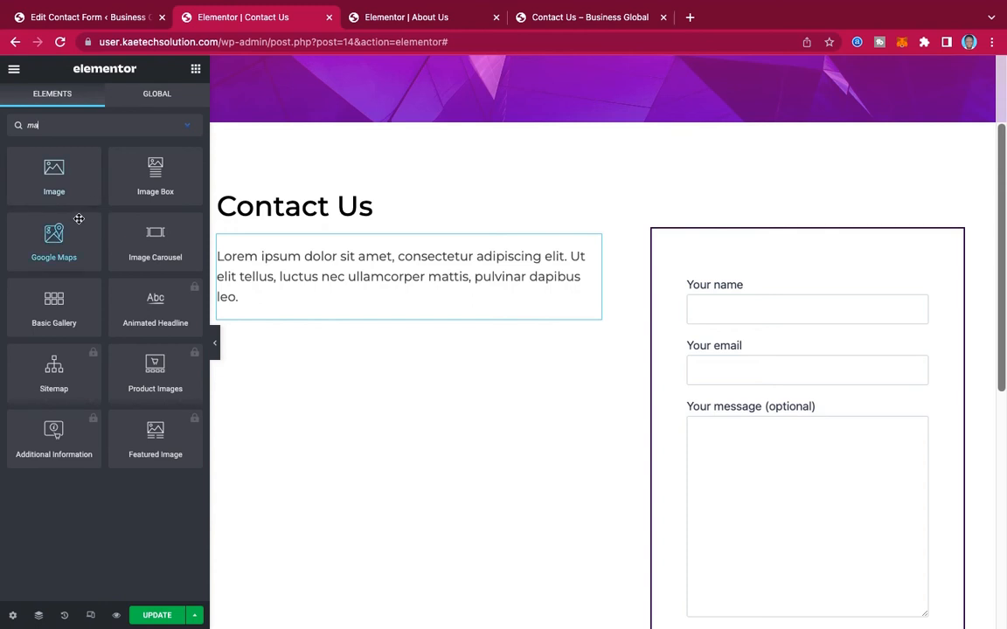
pyautogui.moveTo(54, 236); pyautogui.dragTo(406, 295)
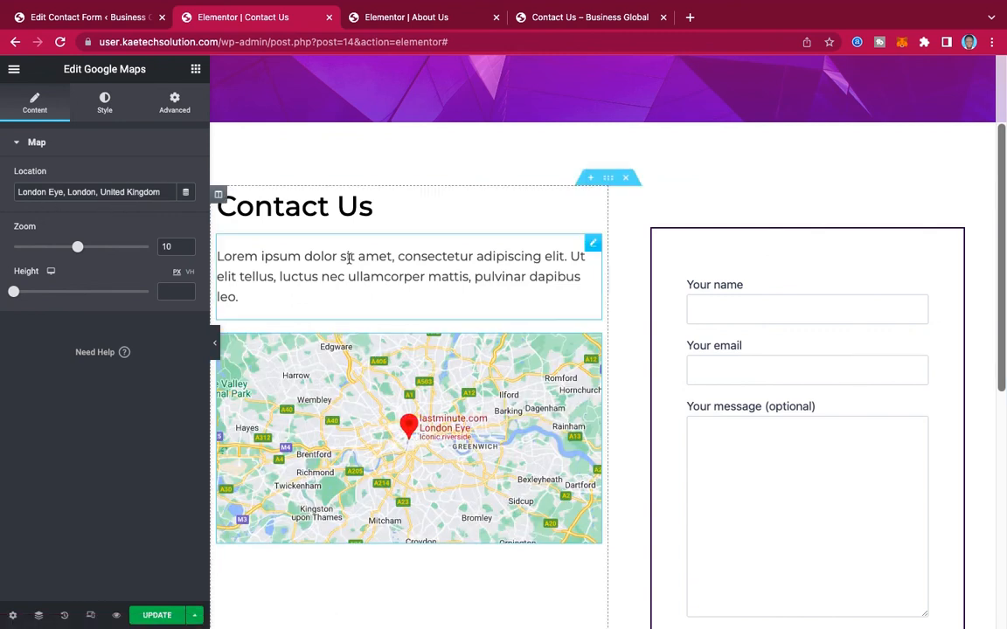
pyautogui.scroll(-2, 446, 254)
pyautogui.scroll(-3, 453, 256)
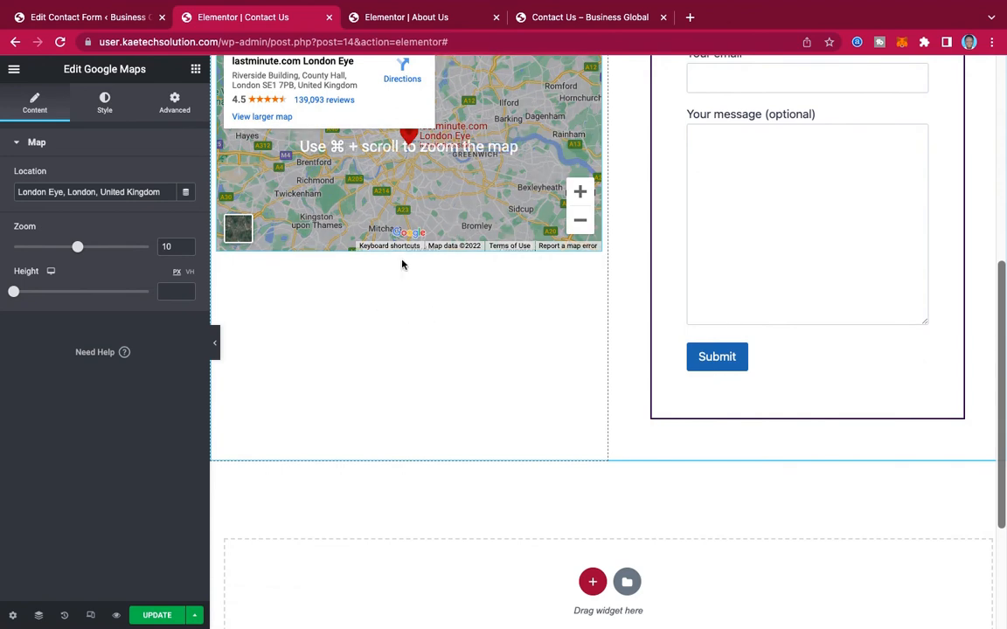
pyautogui.scroll(3, 358, 245)
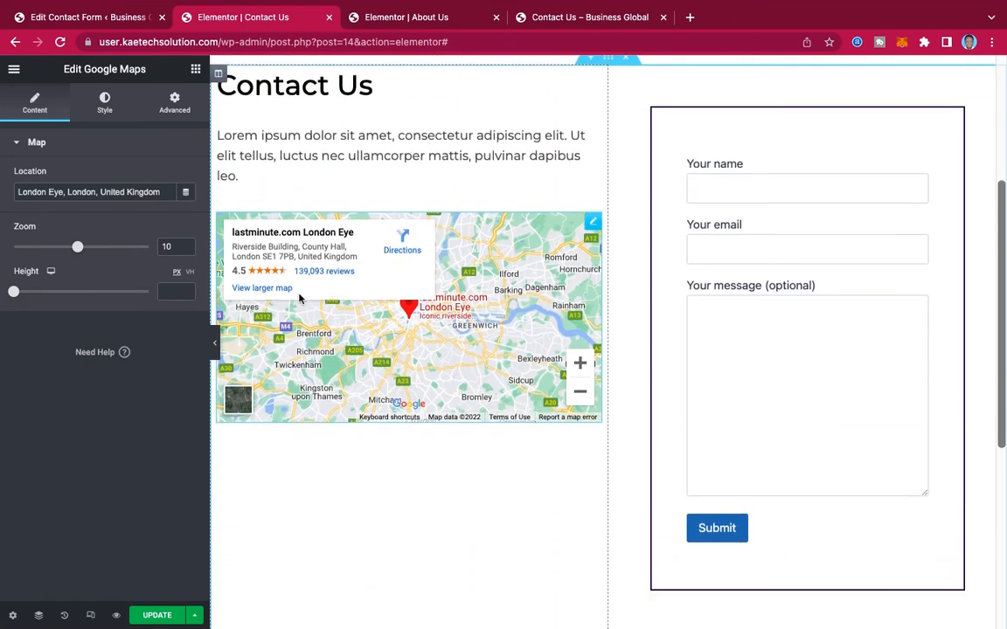
pyautogui.click(105, 103)
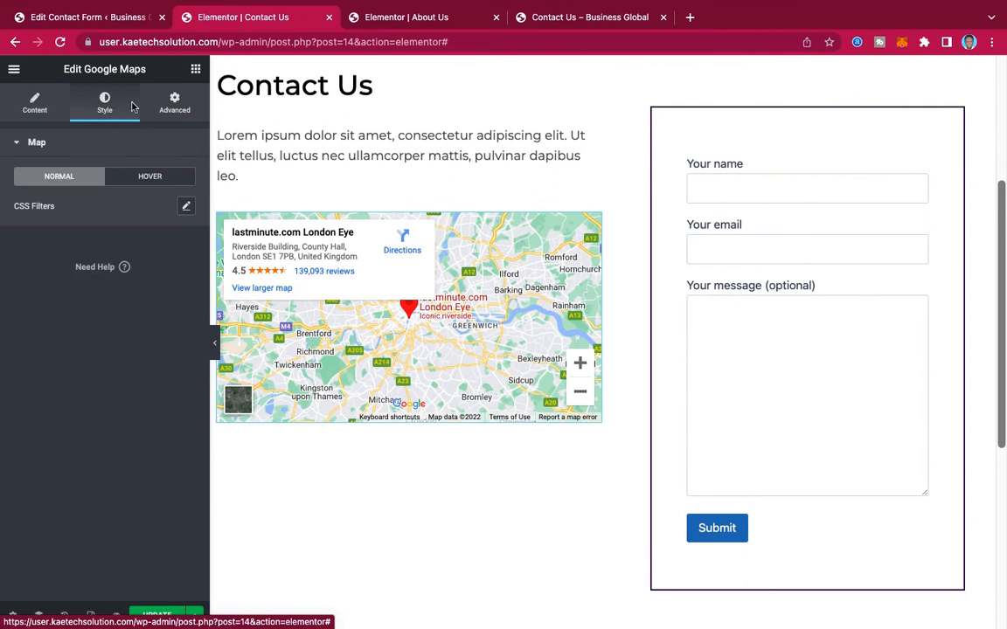
# Add a Social Icons widget directly below the map and align its icons to the left.
pyautogui.click(196, 70)
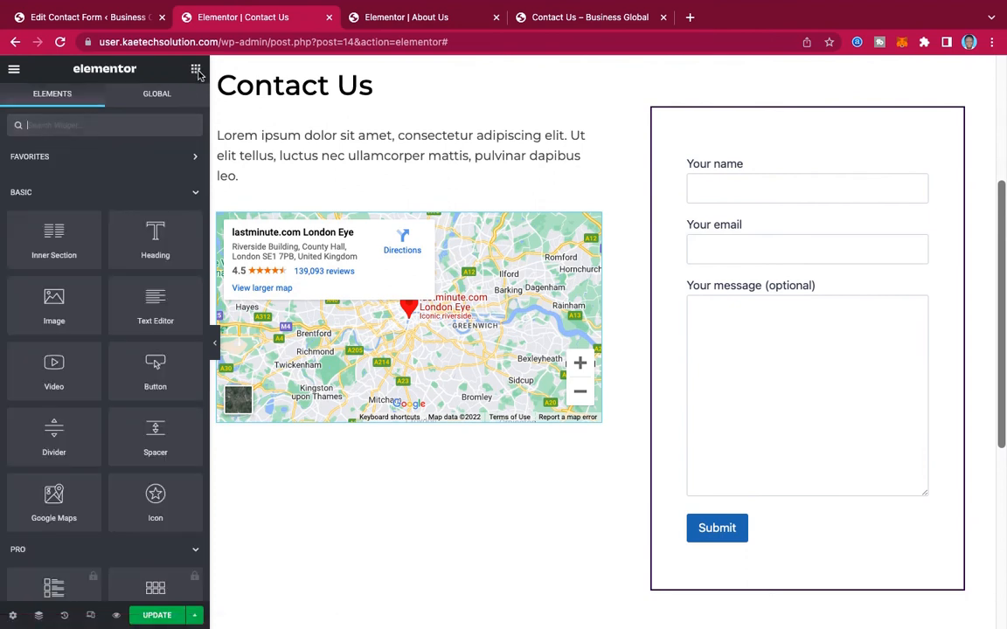
pyautogui.click(121, 125)
pyautogui.write('sh')
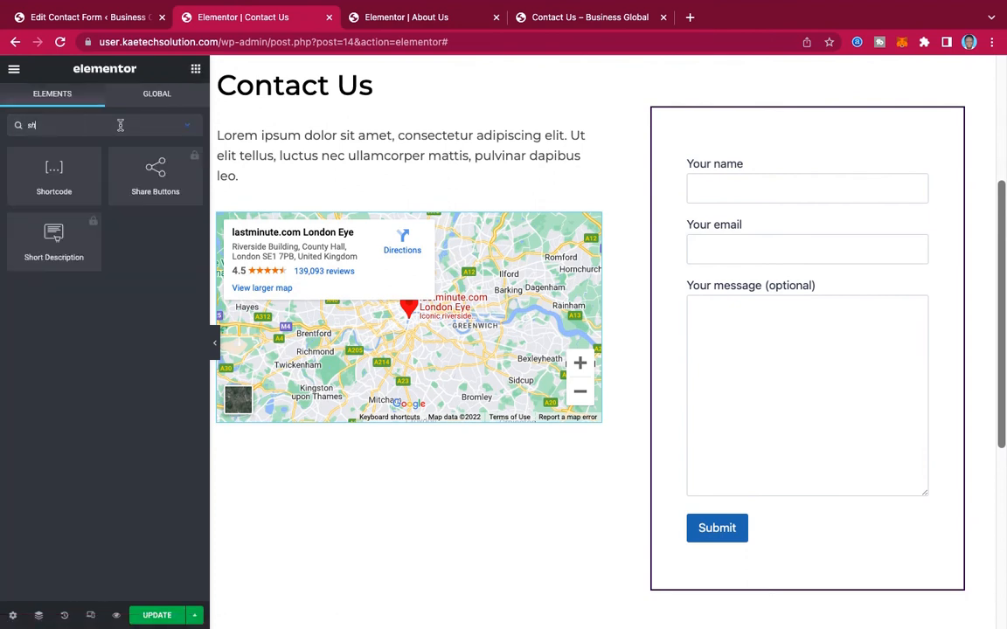
pyautogui.press('BackSpace')
pyautogui.write('ocial')
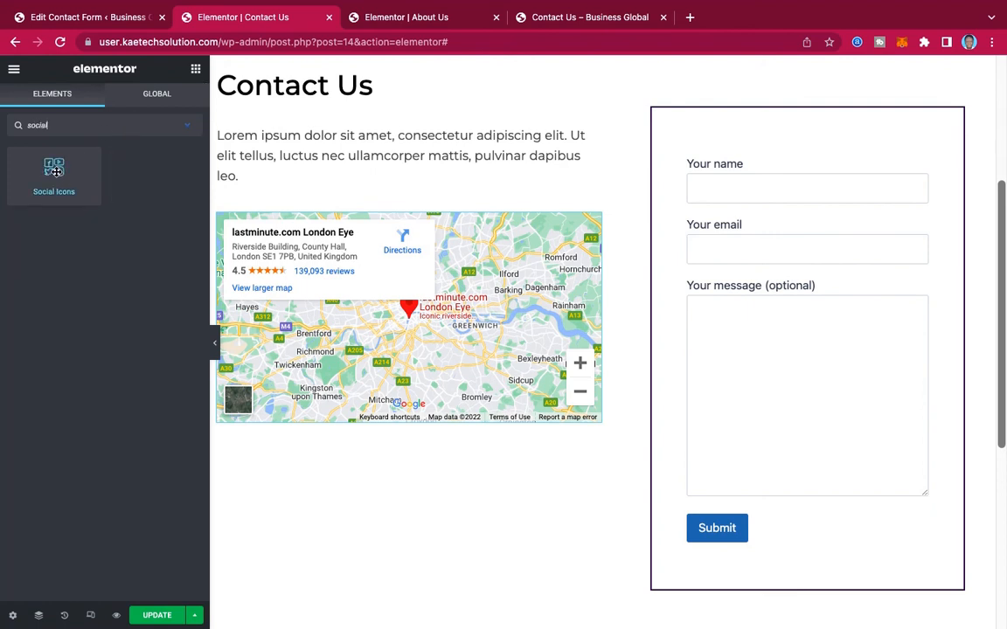
pyautogui.moveTo(54, 168); pyautogui.dragTo(354, 420)
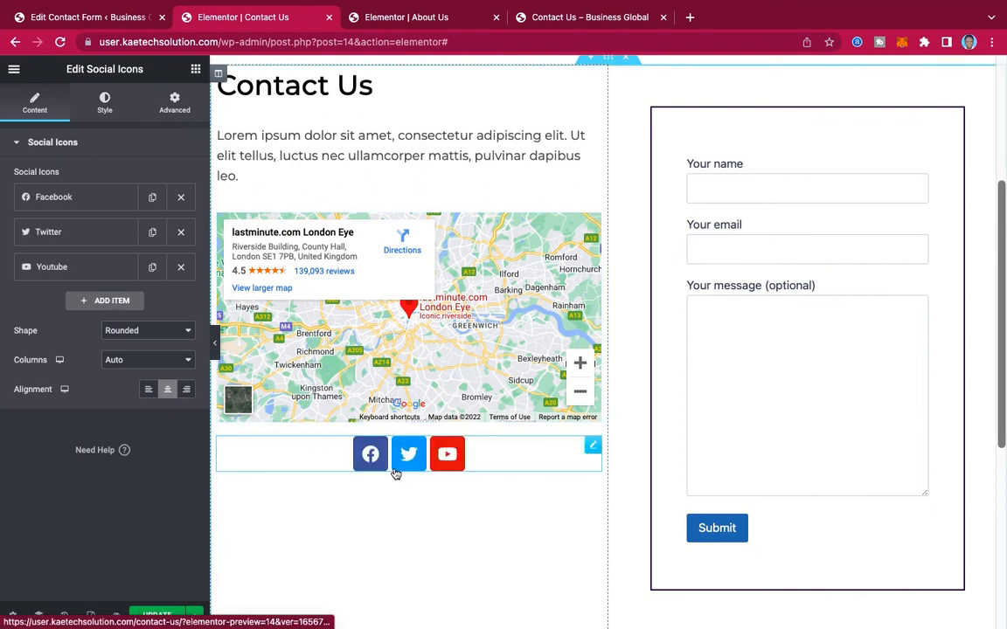
pyautogui.click(149, 389)
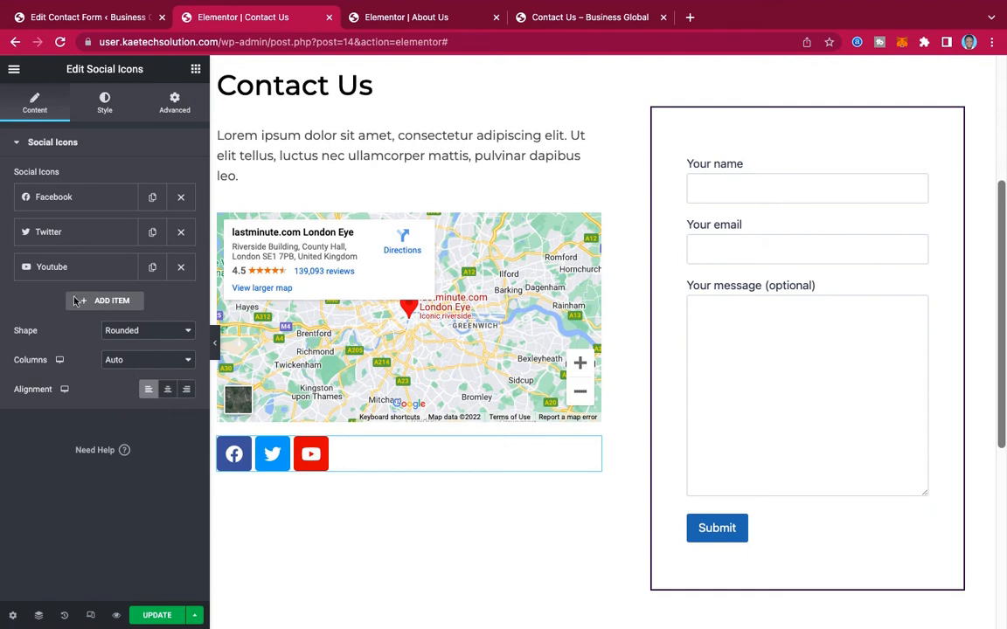
# Copy the "Contact Us" heading, paste it between the map and the social icons, and change its title to "Follow Us".
pyautogui.click(190, 70)
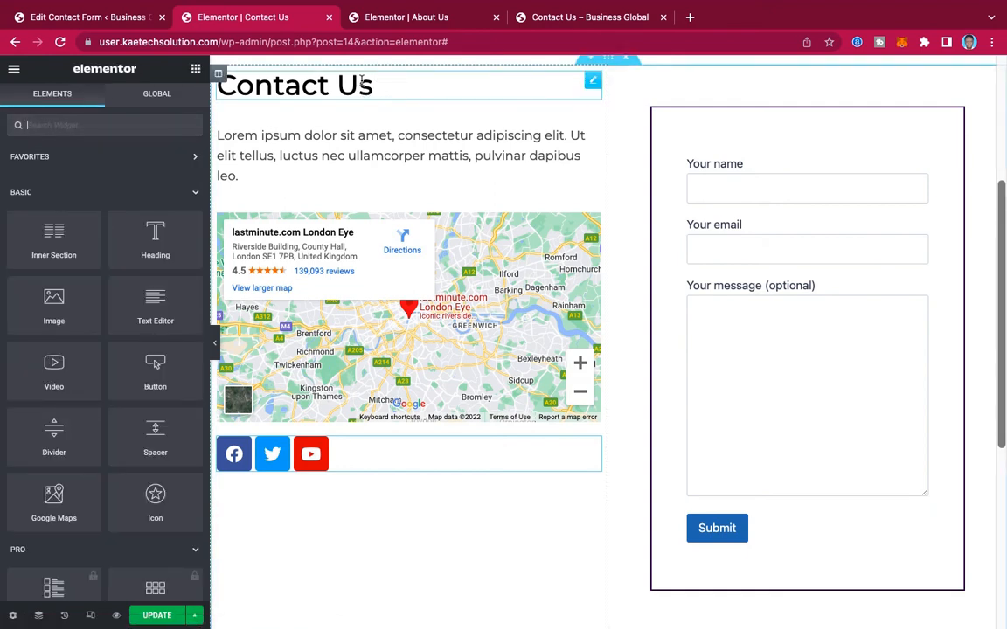
pyautogui.rightClick(361, 80)
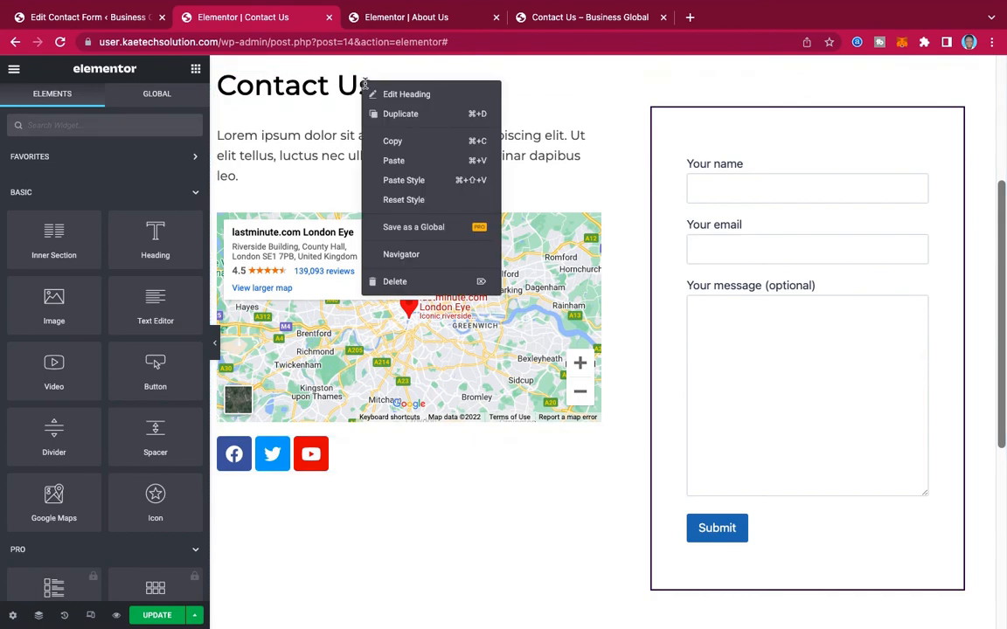
pyautogui.click(398, 141)
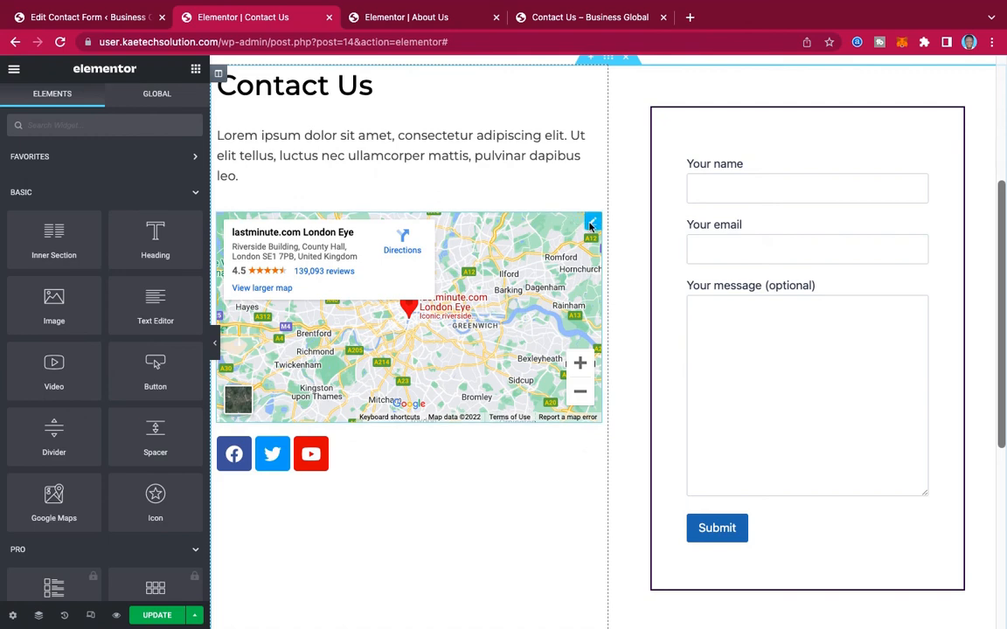
pyautogui.rightClick(593, 224)
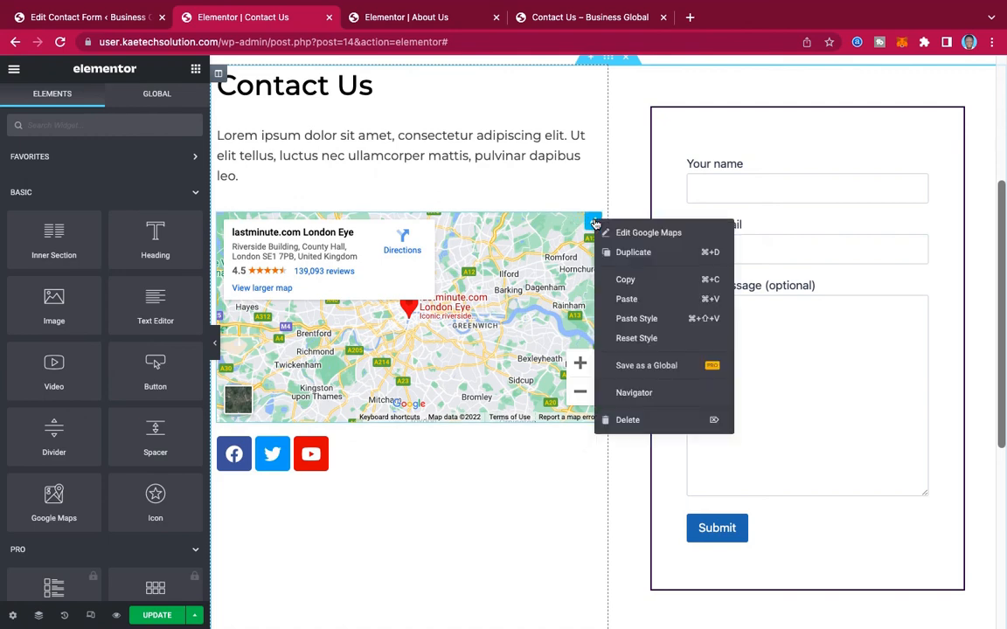
pyautogui.click(626, 301)
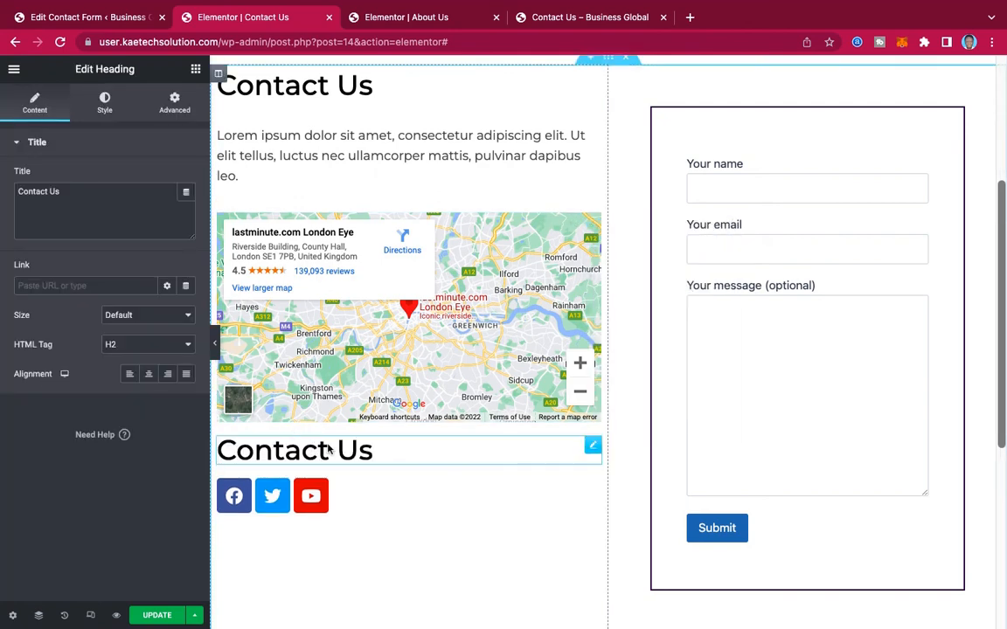
pyautogui.hotkey('ctrl', 'a')
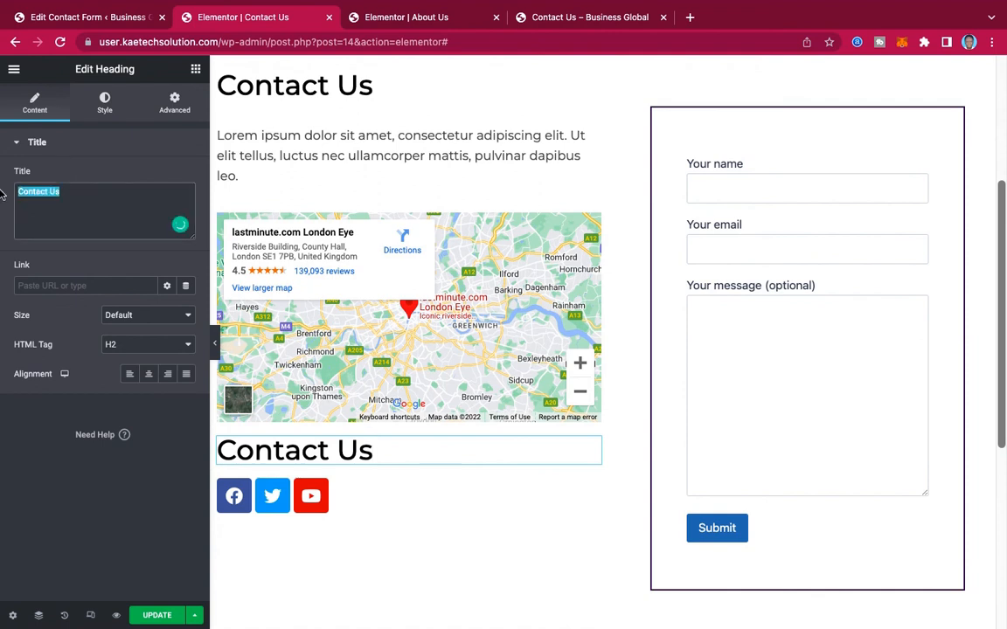
pyautogui.write('Follow Us')
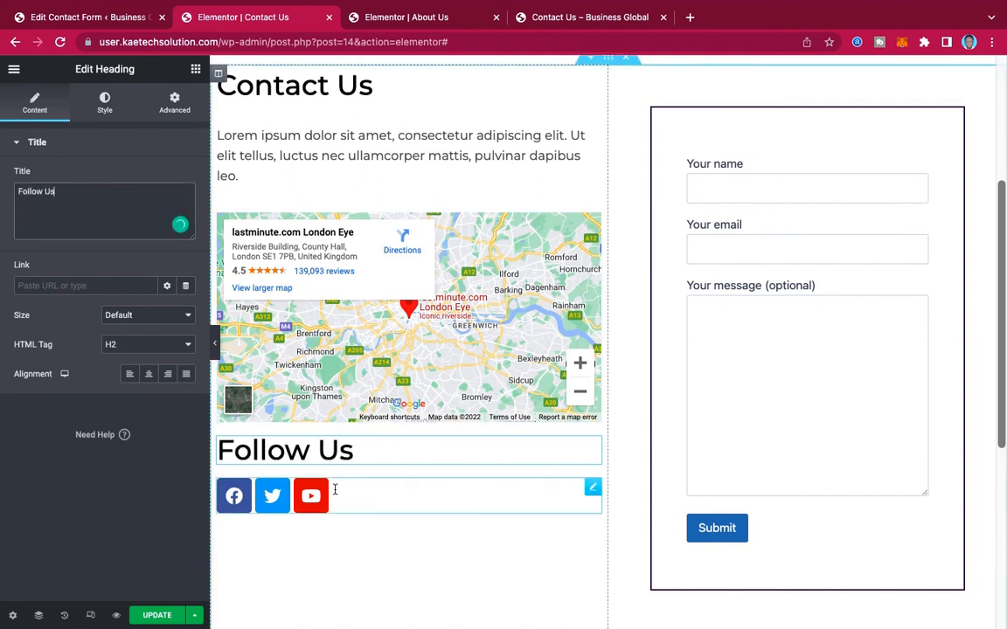
# Check the Facebook item's link options, try the Square shape, and set the social icons' shape to Circle.
pyautogui.click(540, 498)
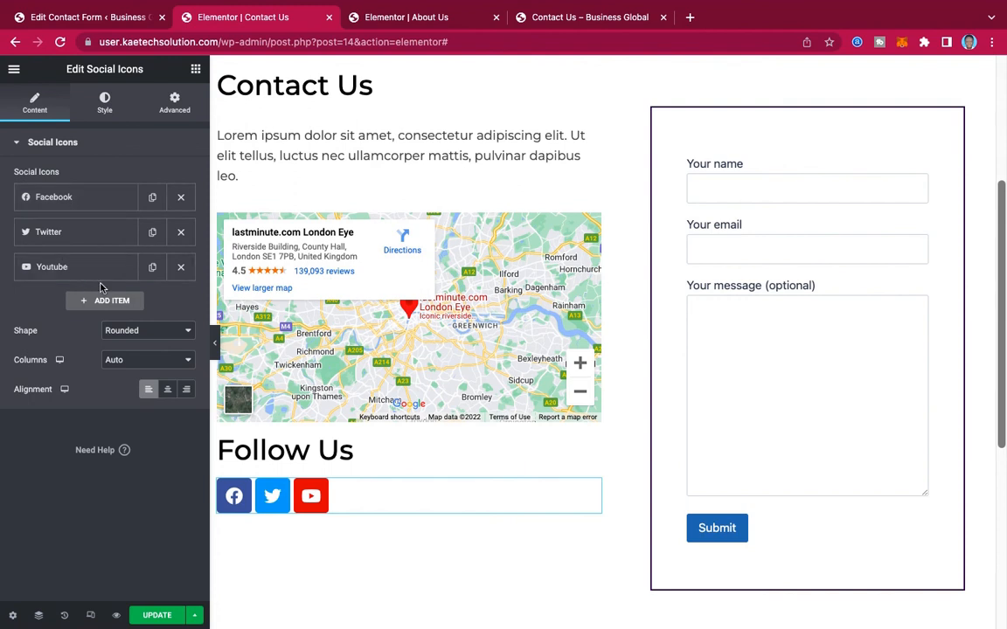
pyautogui.click(86, 194)
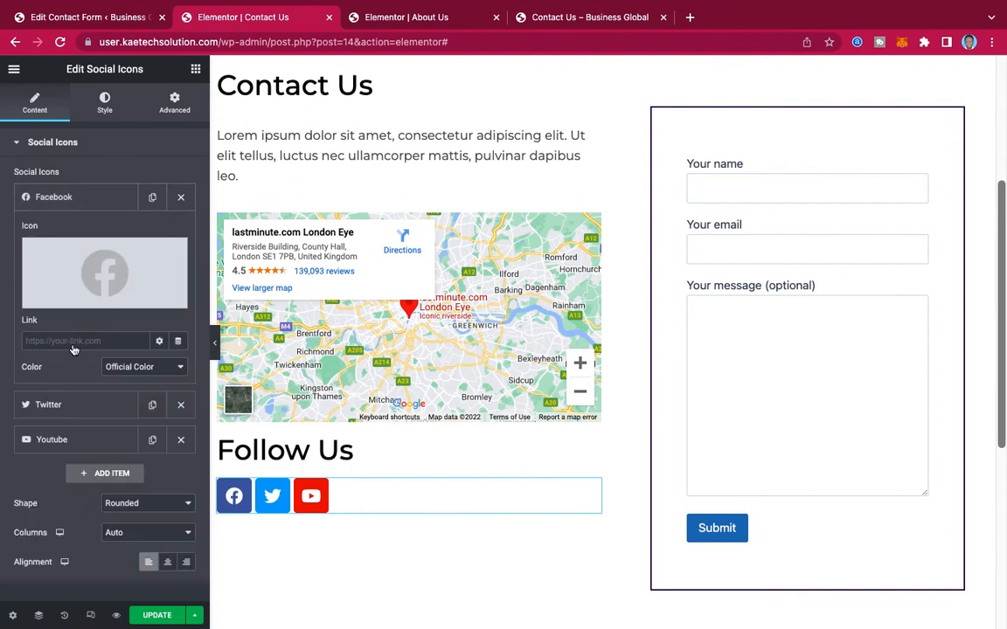
pyautogui.click(83, 196)
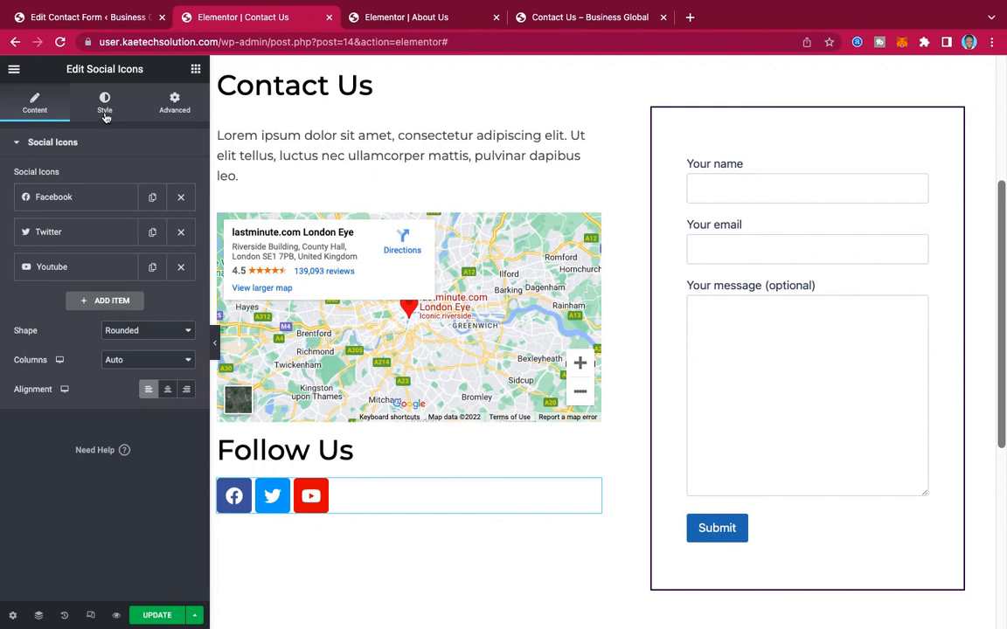
pyautogui.click(140, 332)
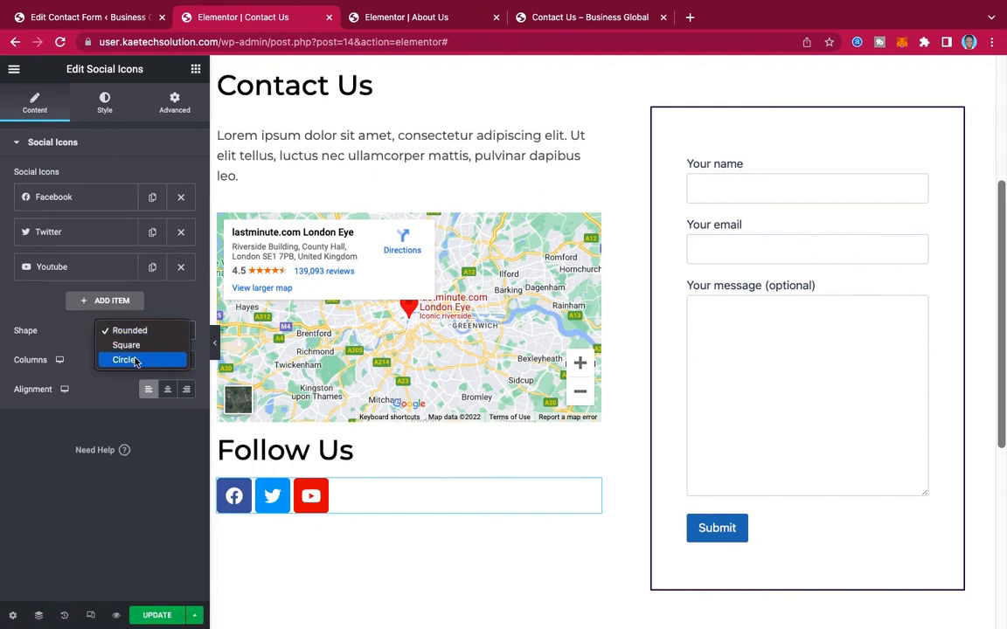
pyautogui.click(131, 359)
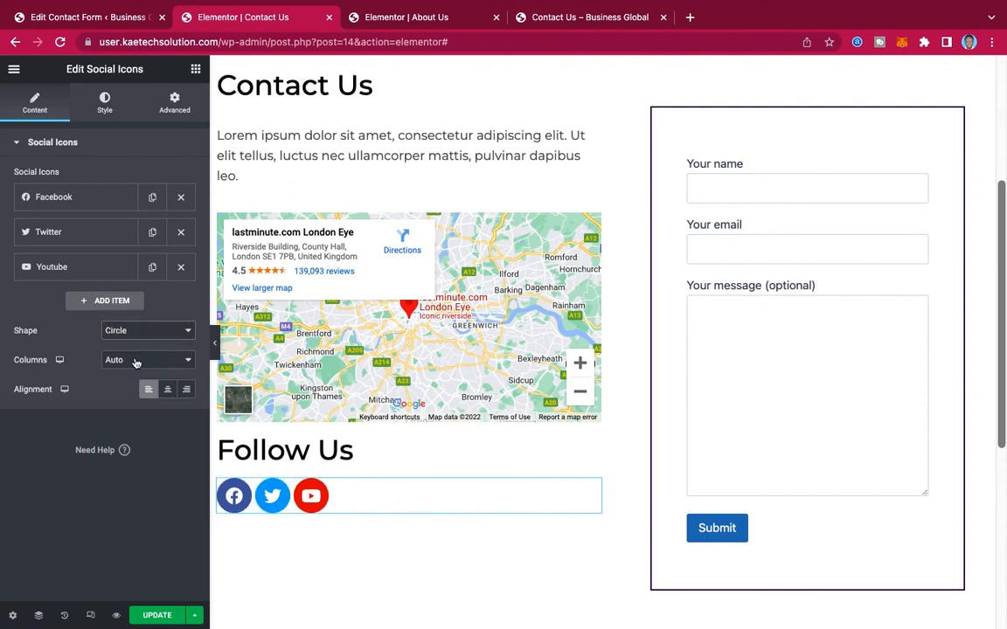
pyautogui.click(133, 331)
pyautogui.click(134, 316)
pyautogui.click(133, 331)
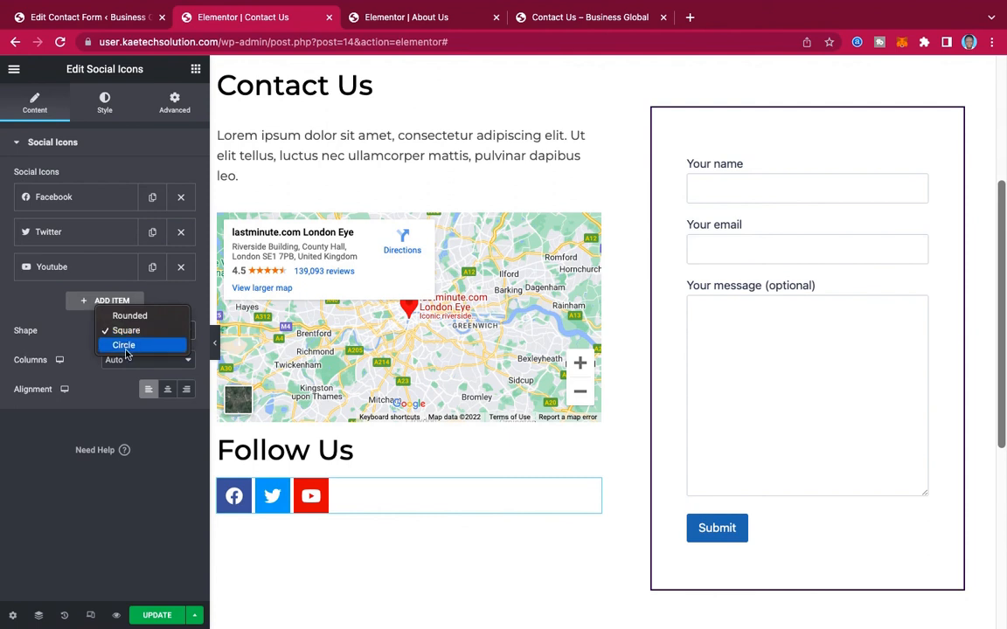
pyautogui.click(127, 343)
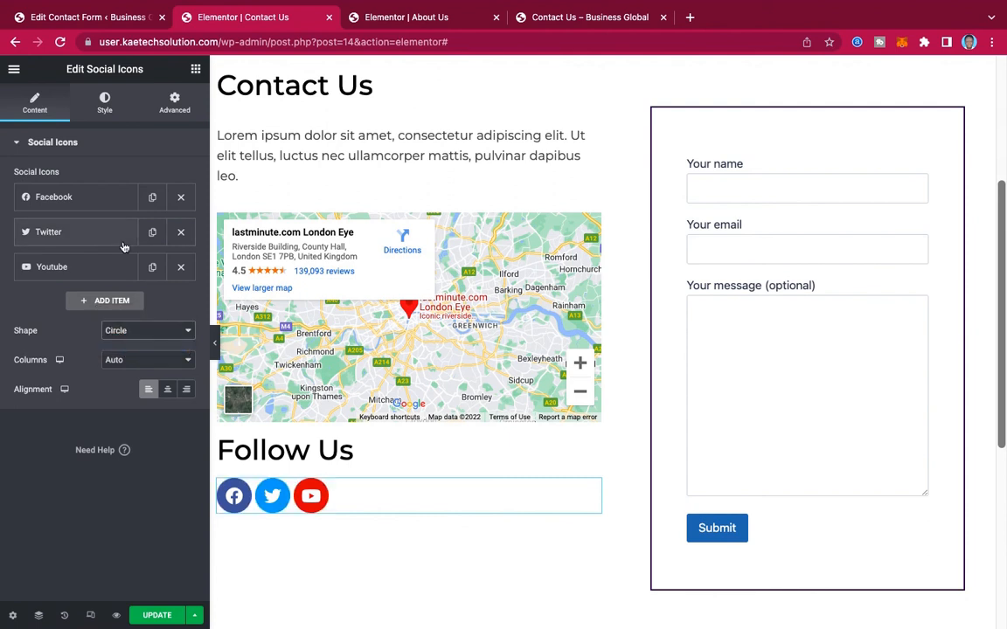
# Give the social icons custom colors, with global Color 1 as primary and "White or offwhite" as secondary.
pyautogui.click(104, 113)
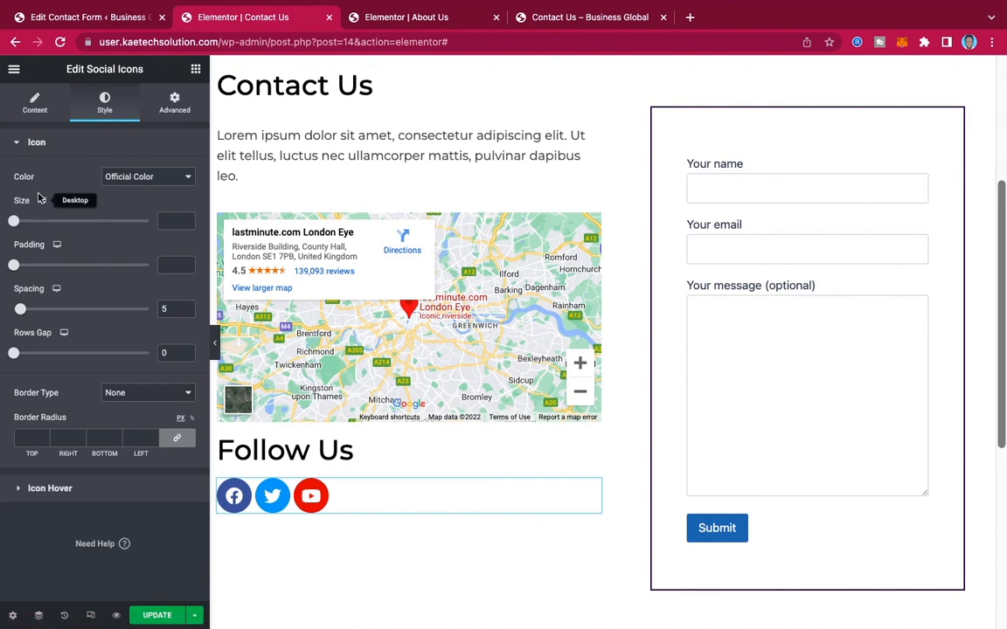
pyautogui.click(130, 175)
pyautogui.click(135, 191)
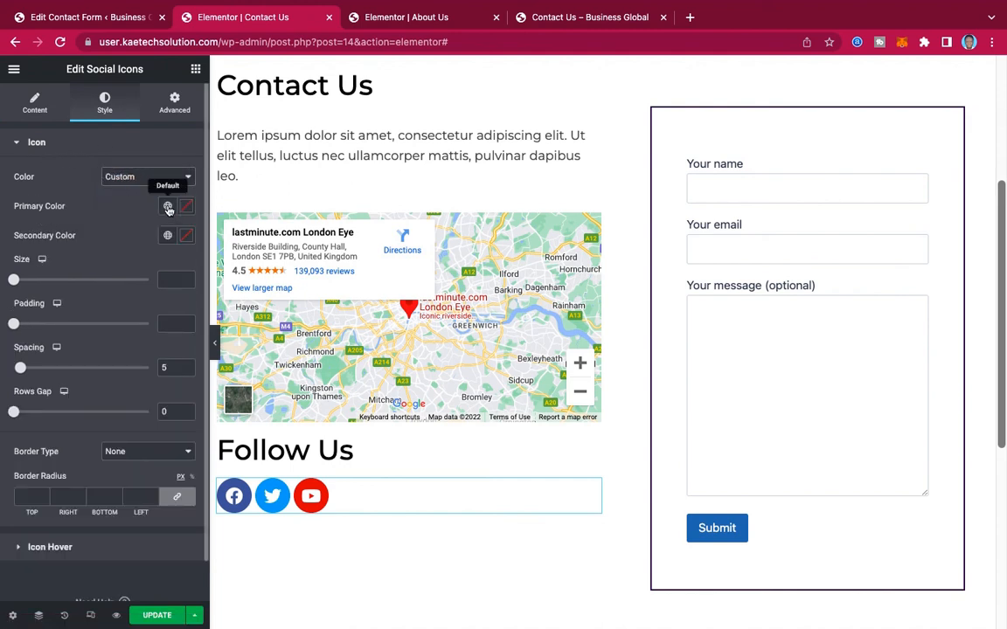
pyautogui.click(168, 207)
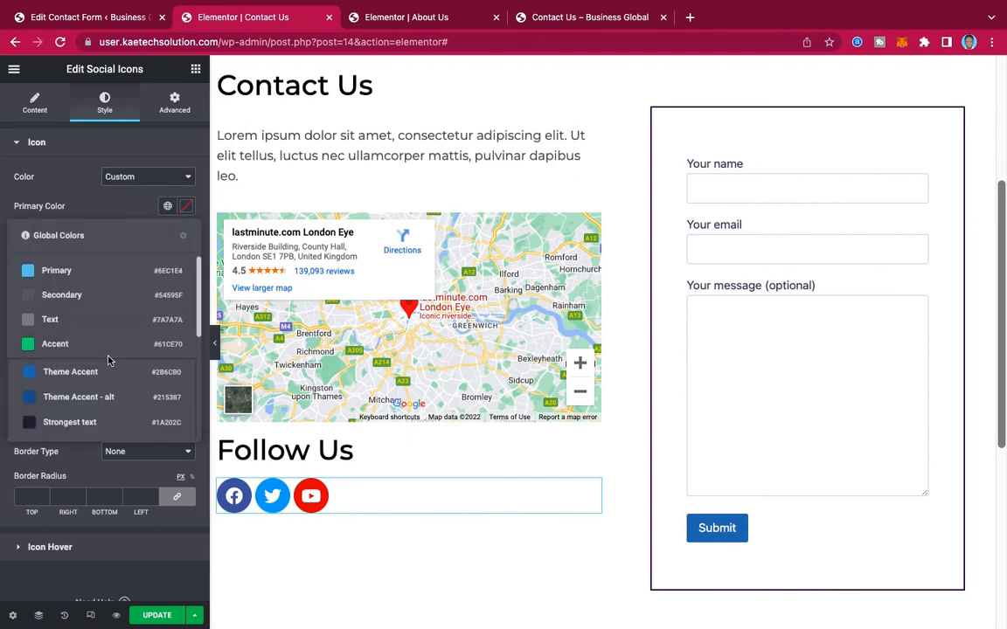
pyautogui.scroll(-2, 102, 364)
pyautogui.click(87, 382)
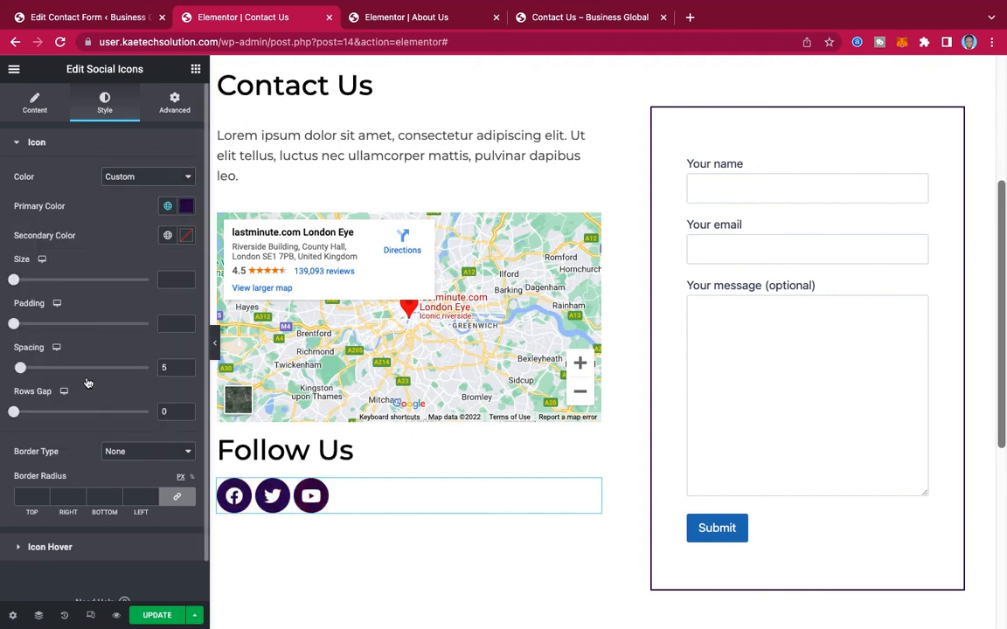
pyautogui.click(168, 235)
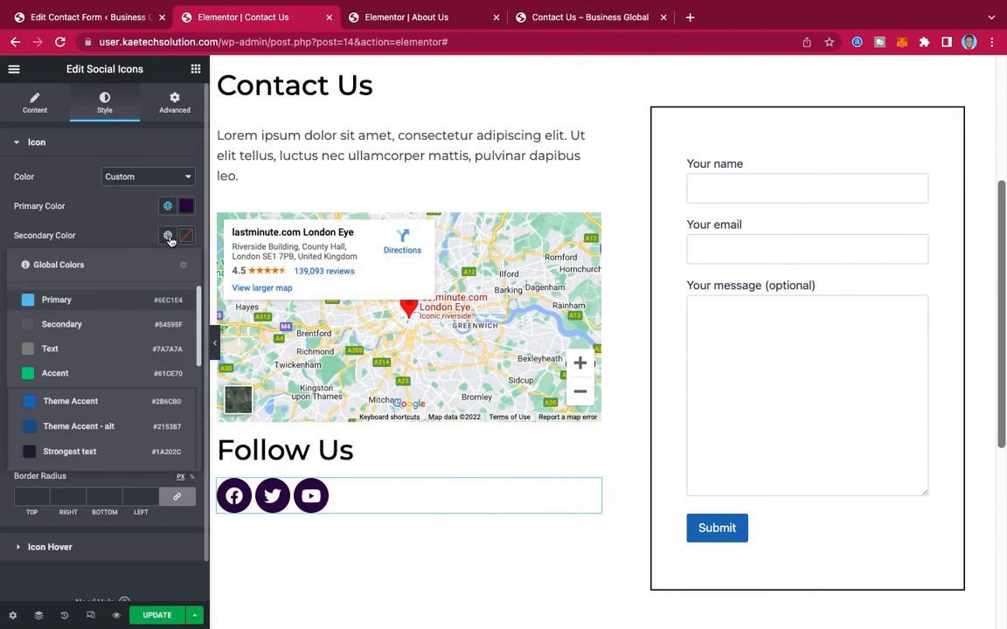
pyautogui.scroll(-3, 99, 376)
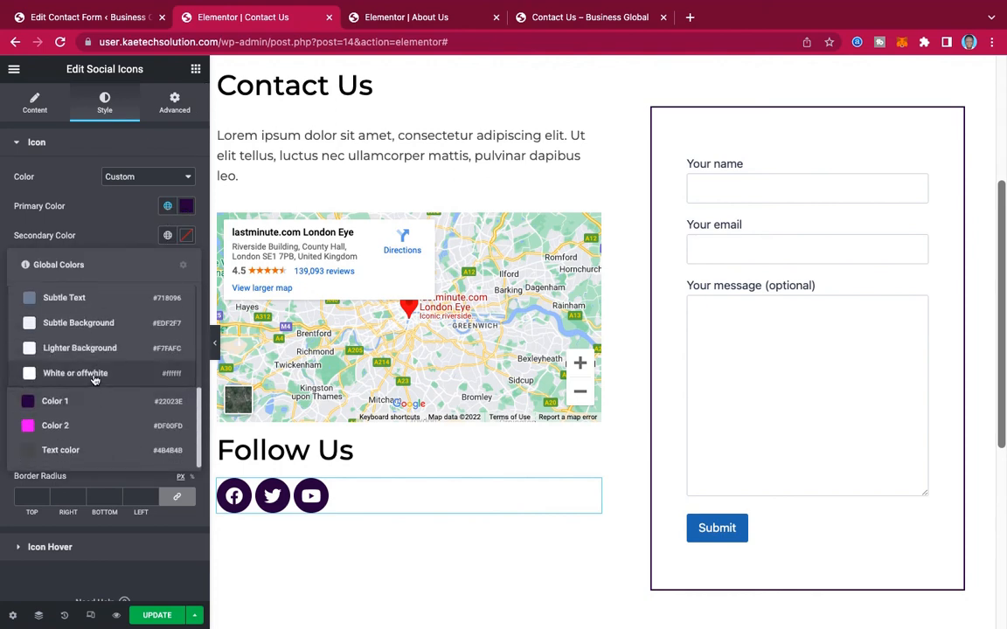
pyautogui.click(75, 373)
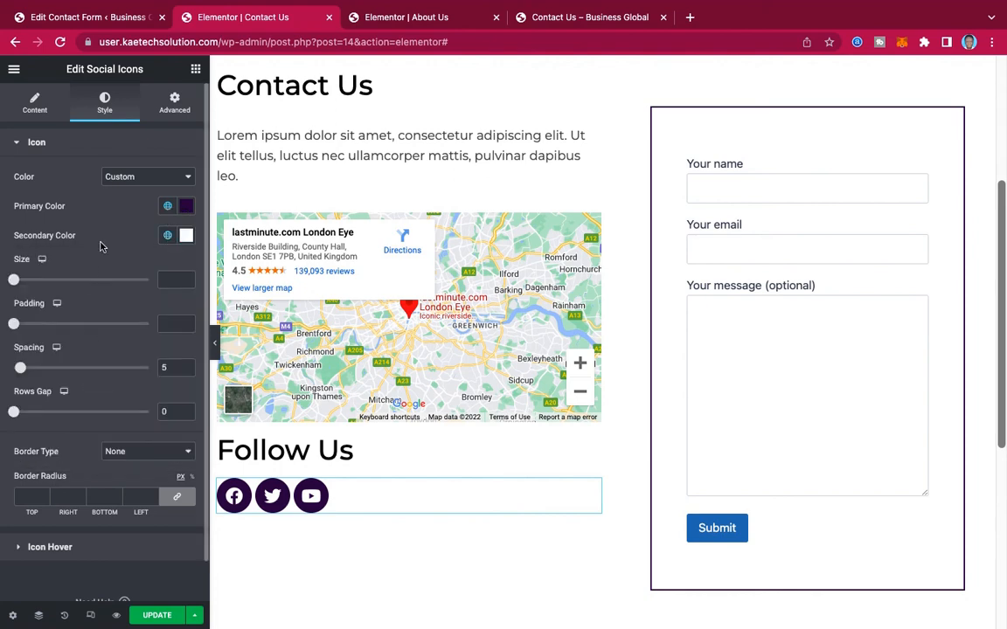
# Set the social icons' hover colors to global Color 2 as primary and "White or offwhite" as secondary.
pyautogui.scroll(-2, 76, 461)
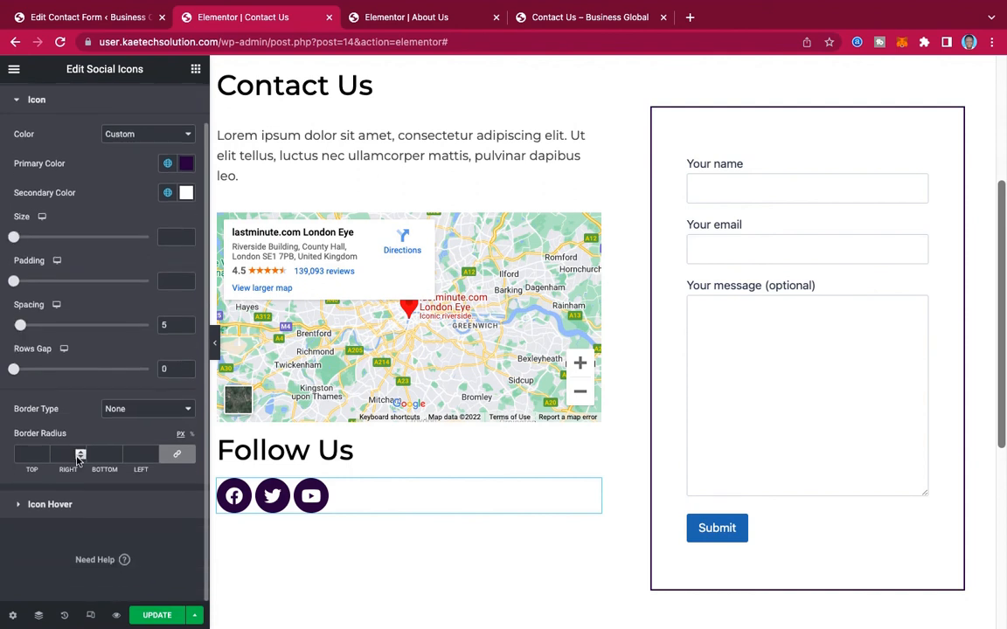
pyautogui.click(50, 504)
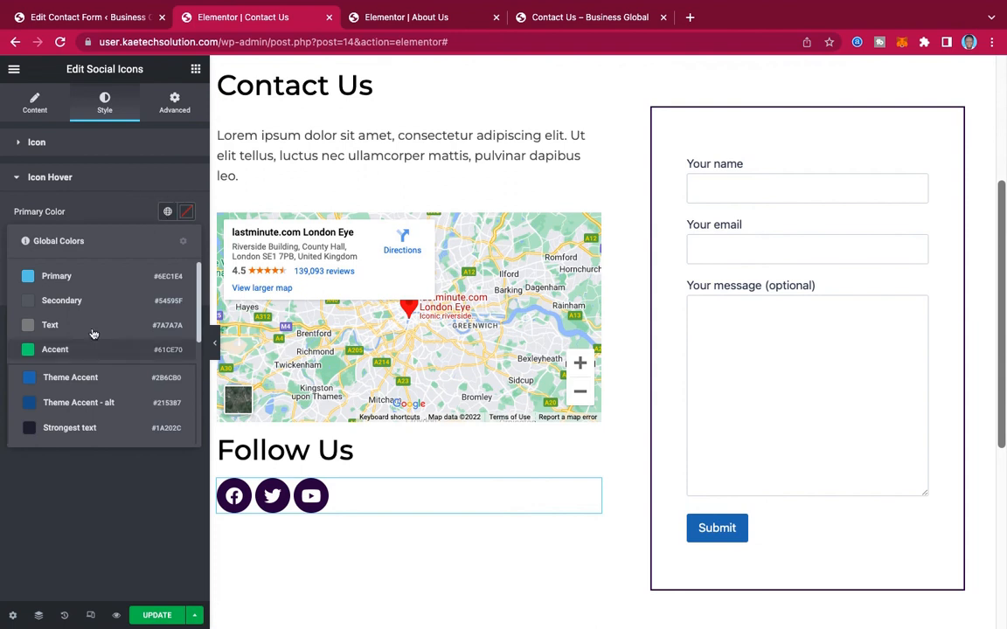
pyautogui.scroll(-3, 87, 367)
pyautogui.click(77, 399)
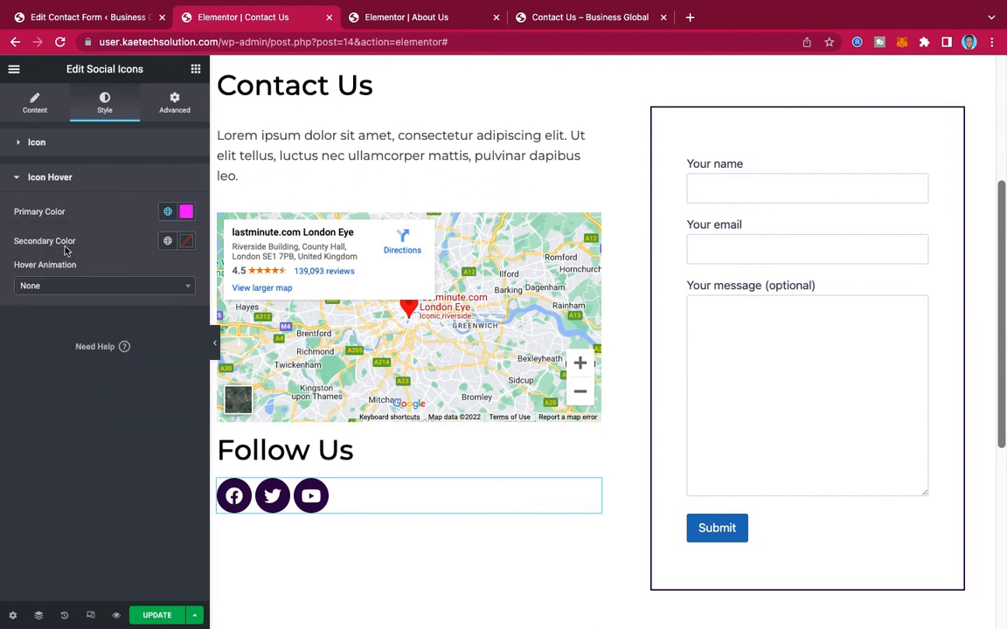
pyautogui.click(168, 241)
pyautogui.scroll(-3, 77, 415)
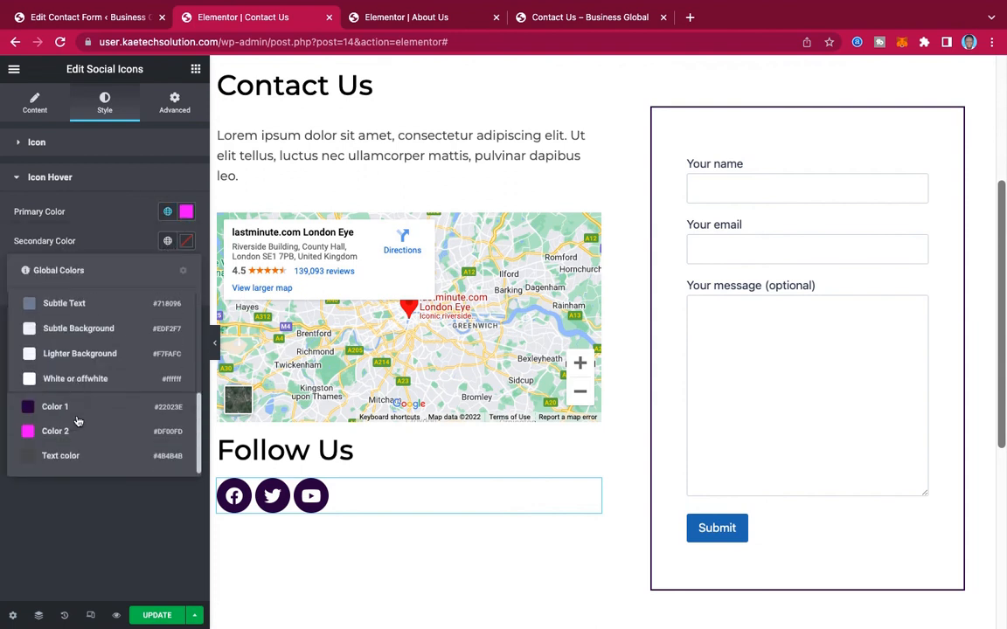
pyautogui.click(79, 378)
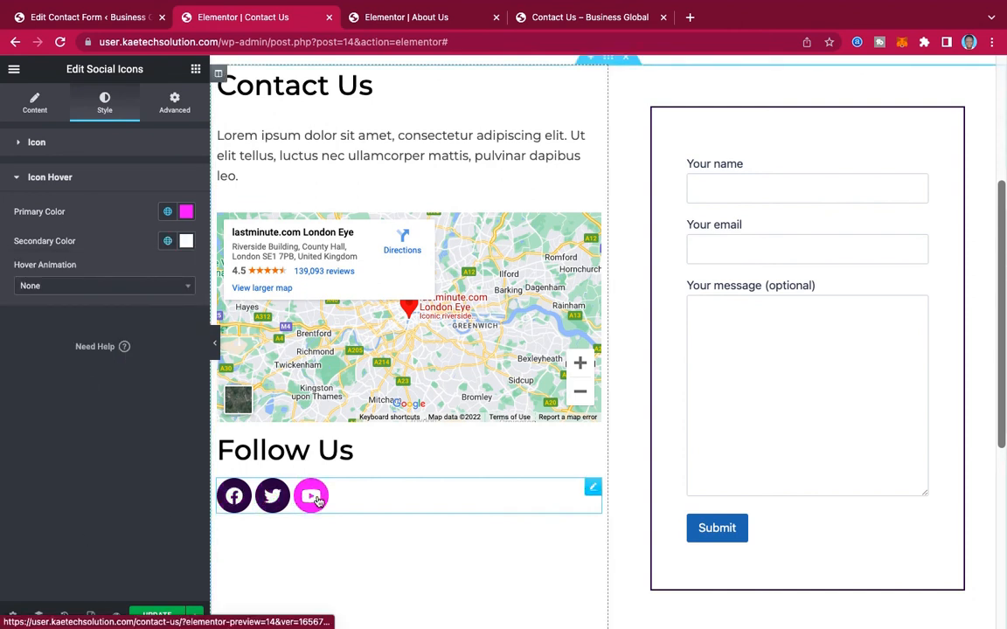
# Set the vertical alignment of the section holding the contact details and form to Middle.
pyautogui.scroll(3, 455, 445)
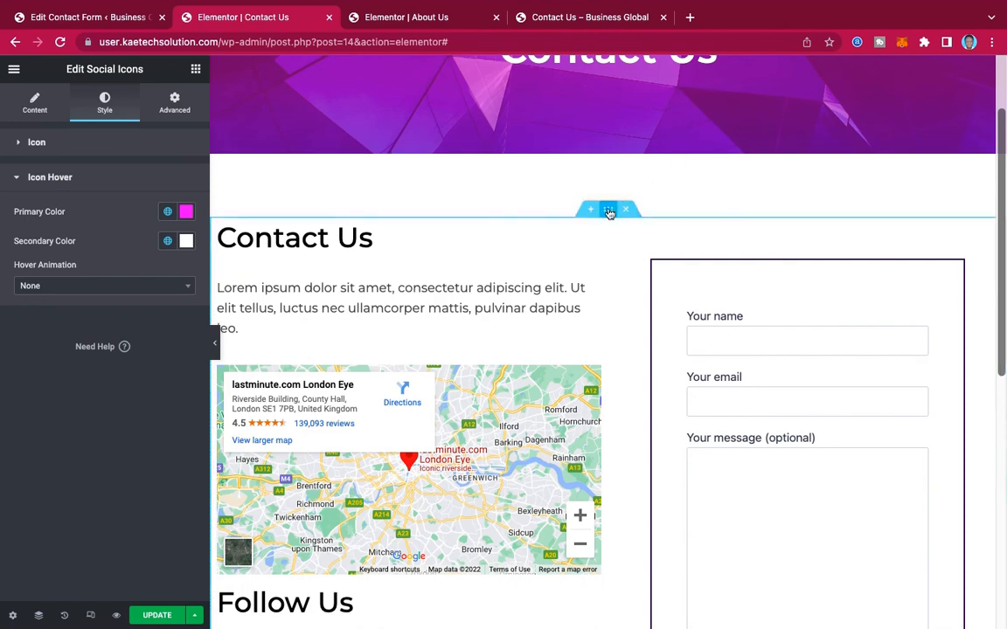
pyautogui.click(609, 211)
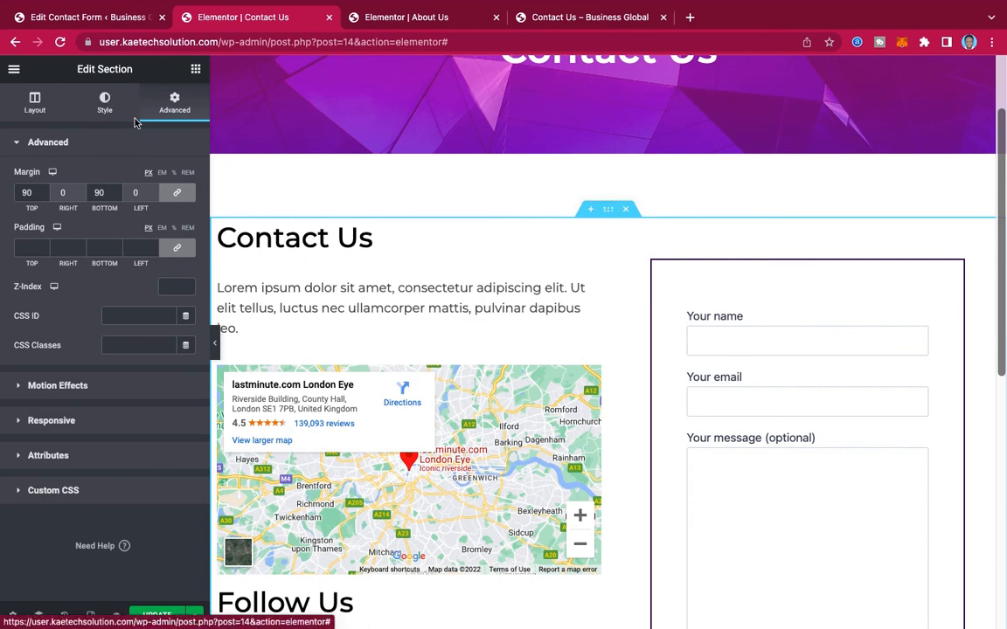
pyautogui.click(33, 103)
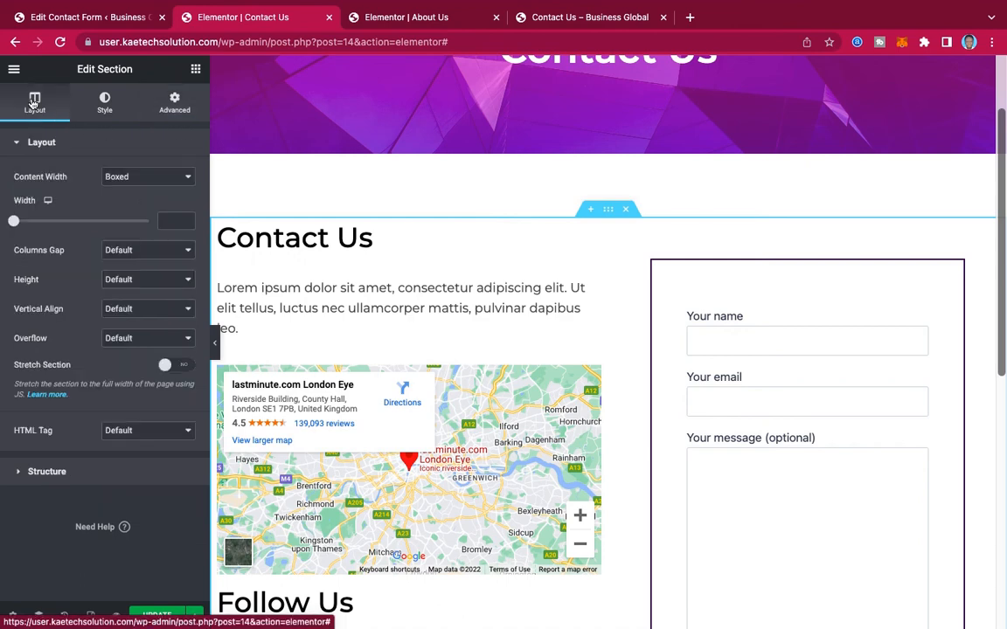
pyautogui.click(142, 306)
pyautogui.click(123, 340)
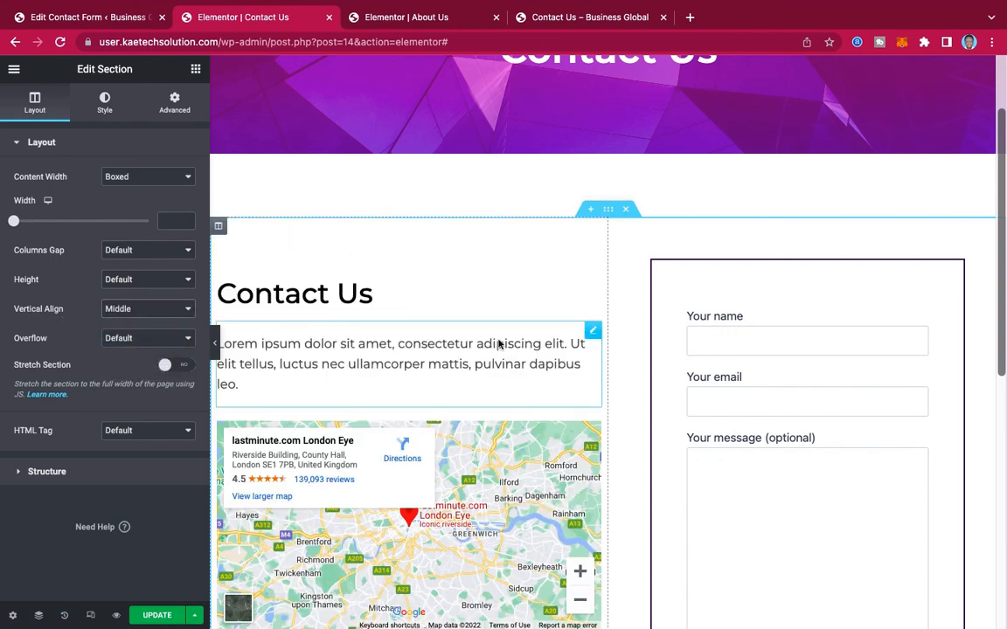
# Preview the Contact Us page at full width from banner to footer, and update the page.
pyautogui.scroll(-2, 641, 367)
pyautogui.scroll(1, 641, 367)
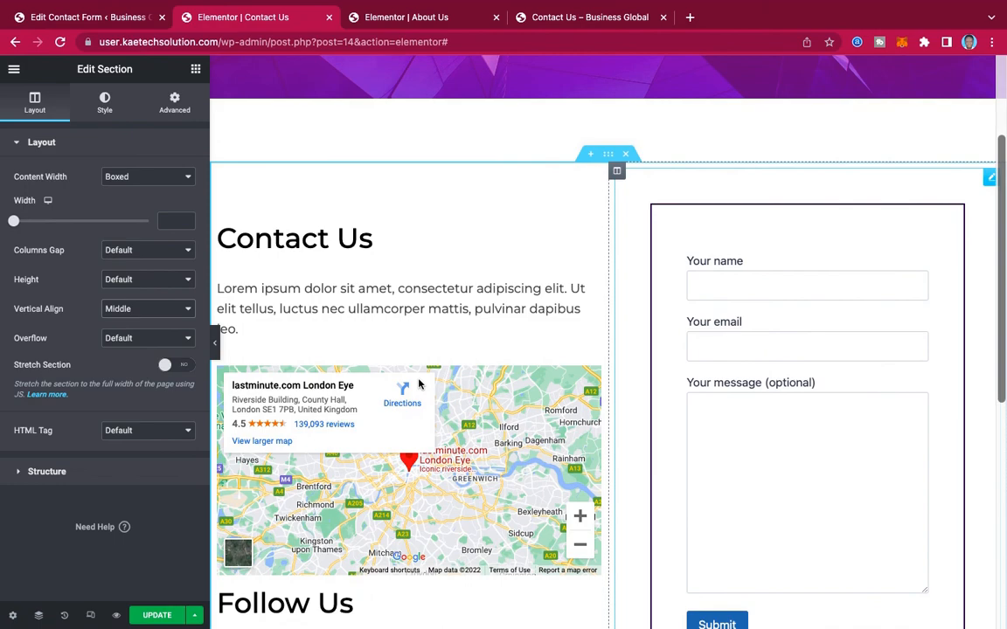
pyautogui.click(216, 348)
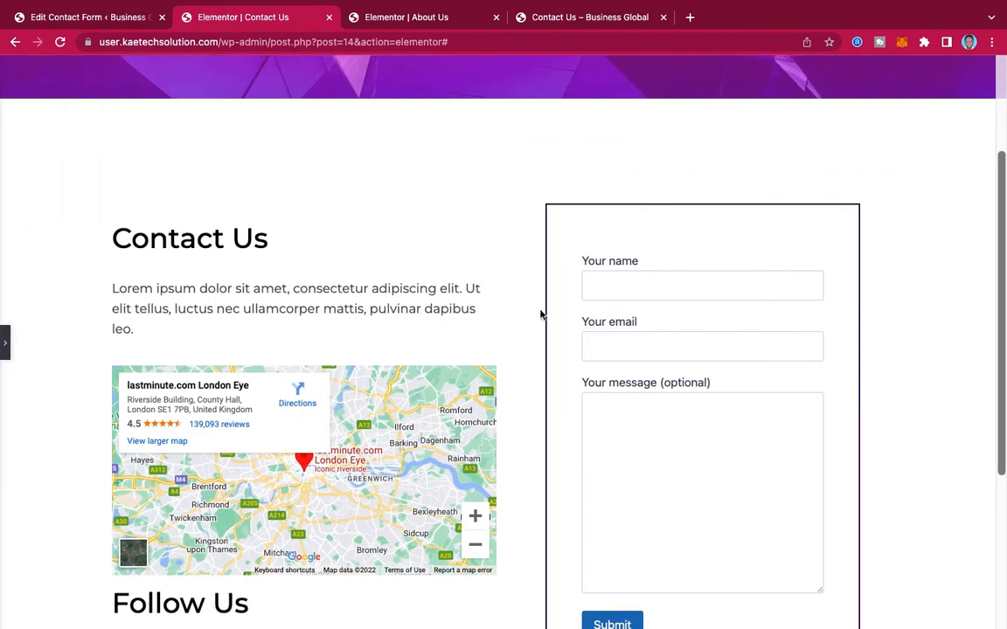
pyautogui.scroll(-3, 540, 314)
pyautogui.scroll(5, 541, 314)
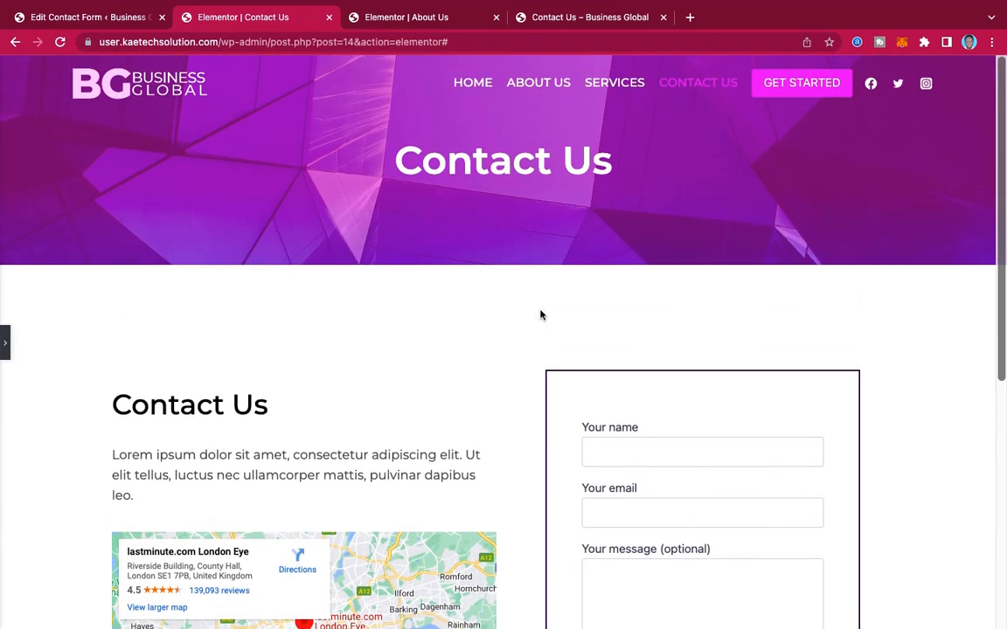
pyautogui.scroll(-1, 541, 314)
pyautogui.scroll(-4, 541, 315)
pyautogui.scroll(5, 540, 315)
pyautogui.scroll(-3, 540, 315)
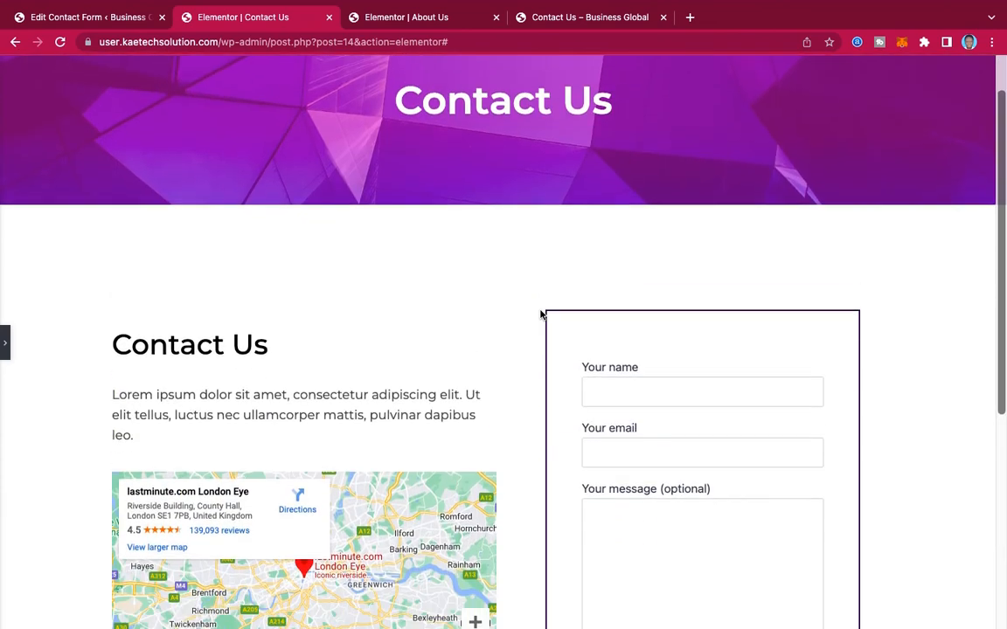
pyautogui.scroll(-2, 542, 315)
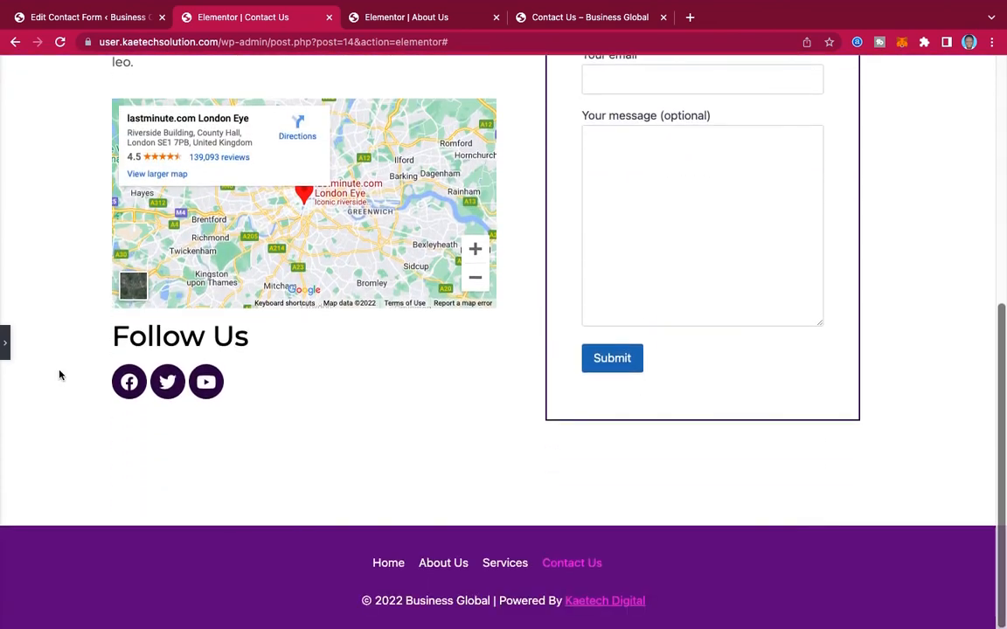
pyautogui.click(6, 349)
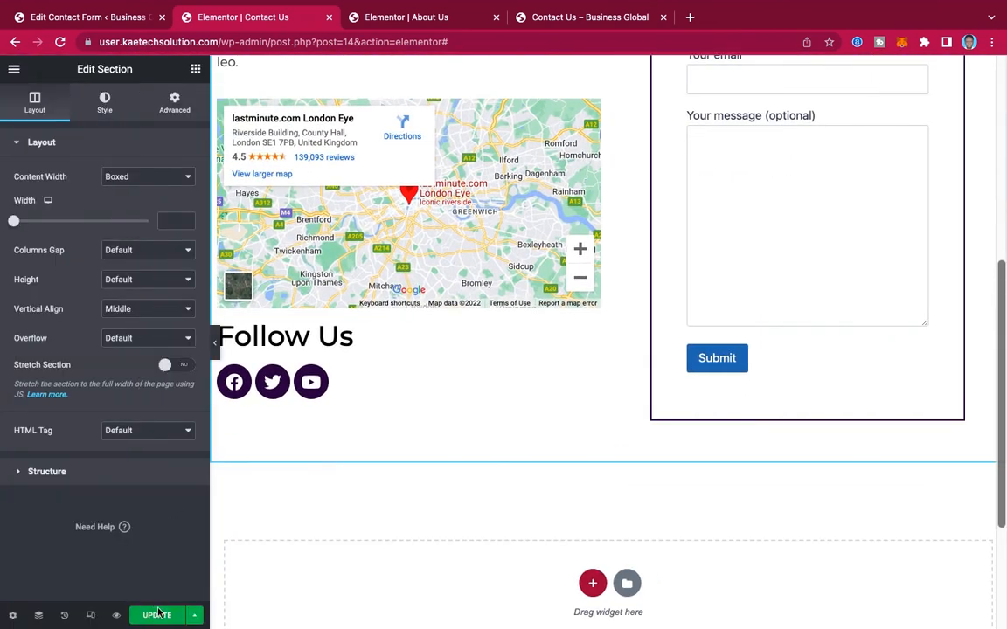
pyautogui.click(158, 615)
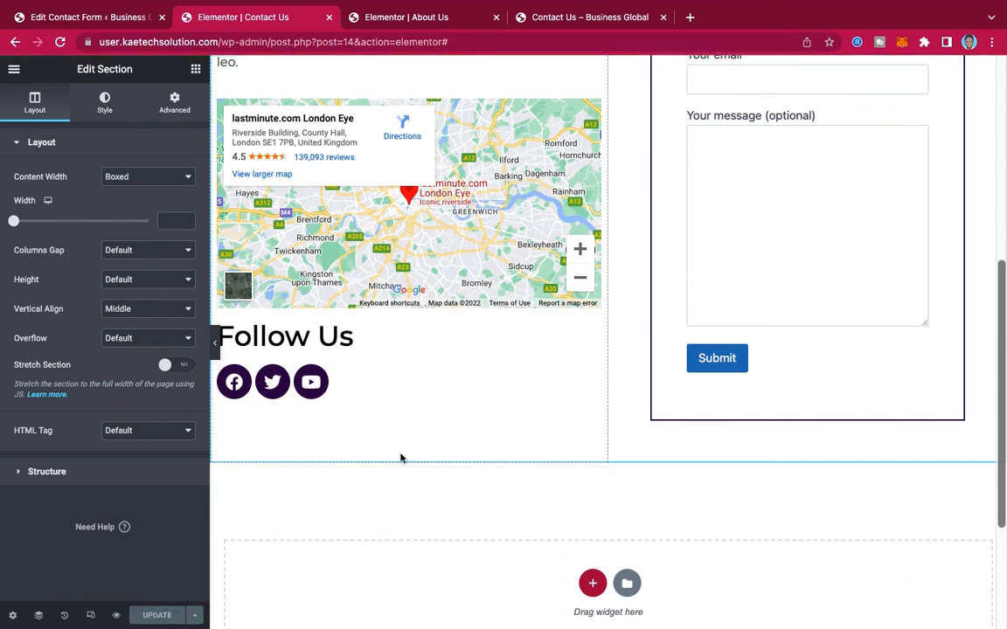
# In the tablet view, set the width of the column holding the Contact Us text and map to 100%.
pyautogui.click(91, 616)
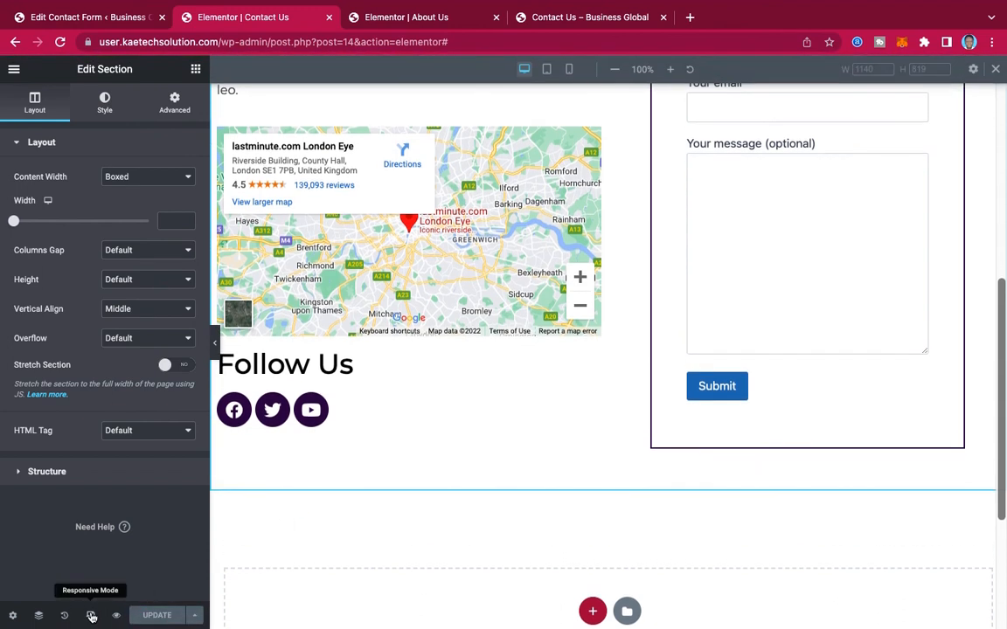
pyautogui.click(547, 70)
pyautogui.scroll(10, 697, 218)
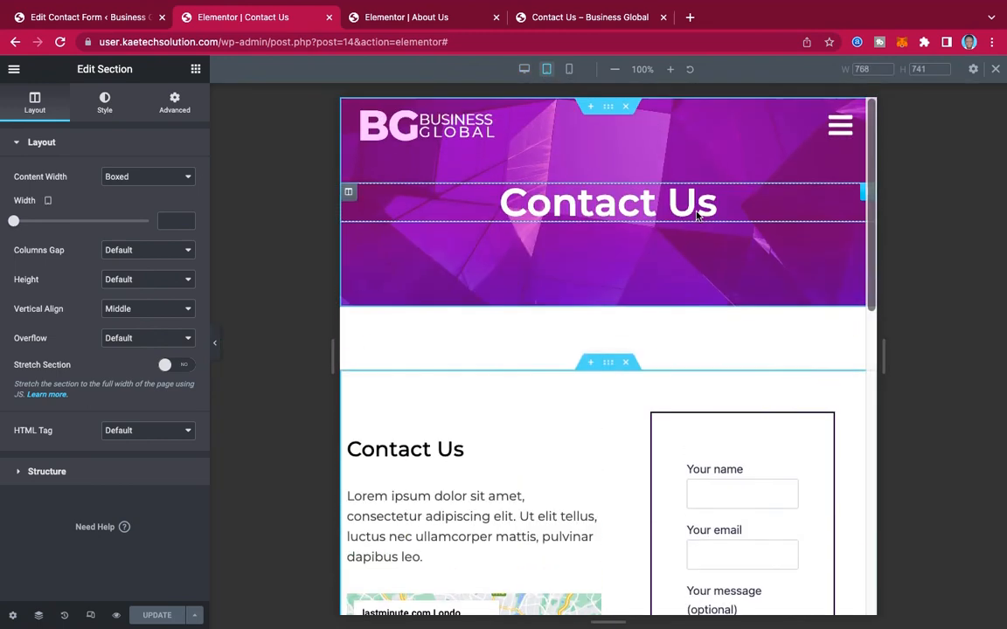
pyautogui.scroll(-1, 696, 211)
pyautogui.scroll(-5, 697, 214)
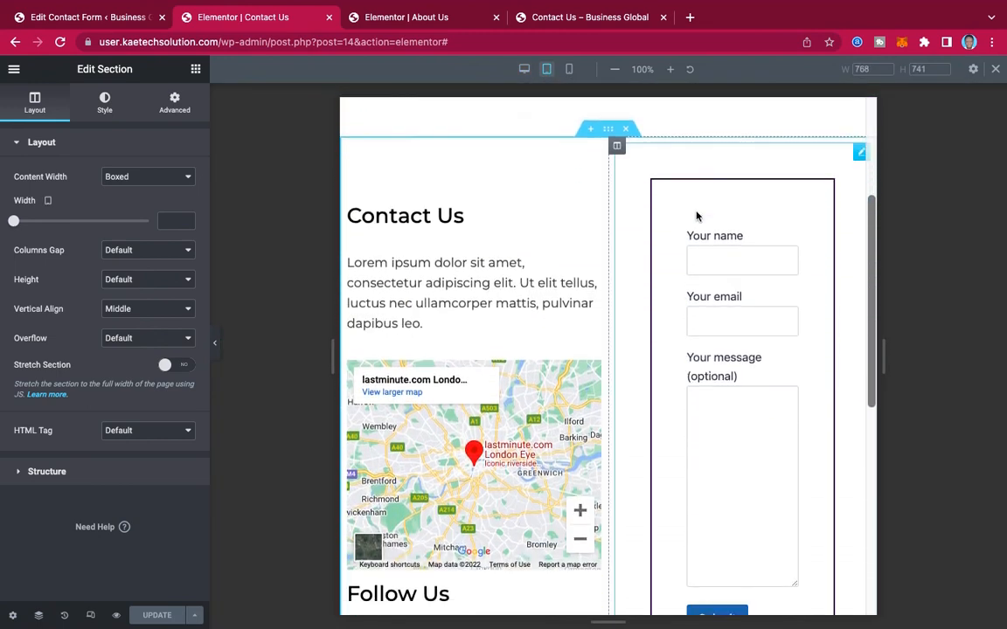
pyautogui.scroll(3, 697, 217)
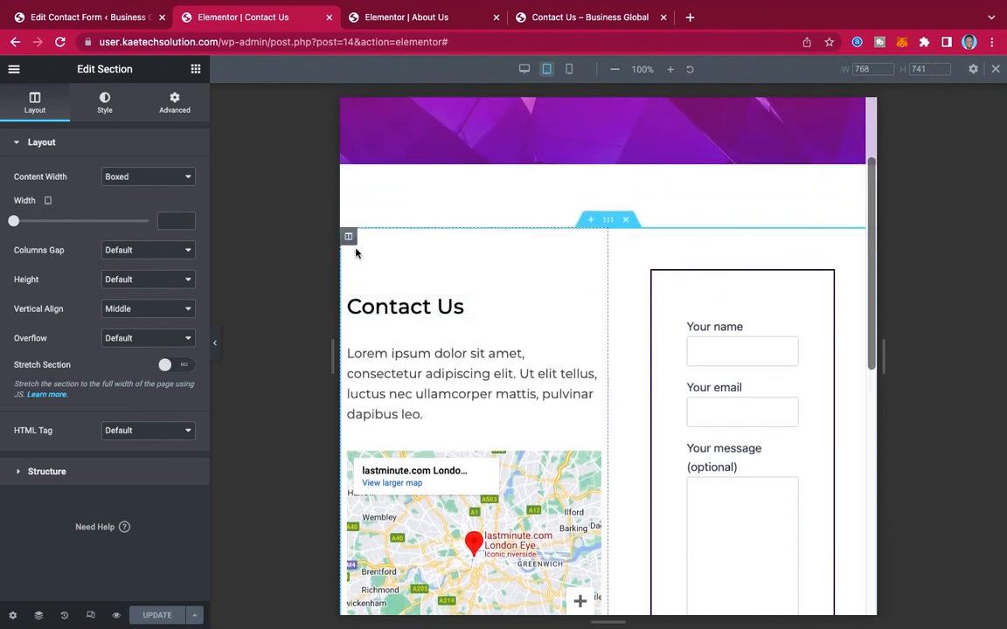
pyautogui.click(347, 240)
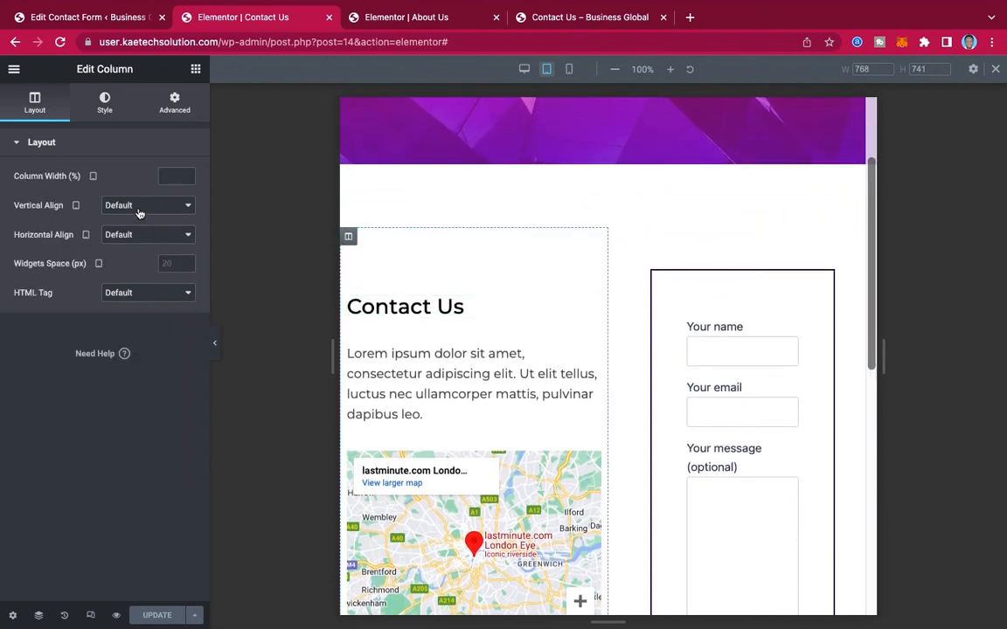
pyautogui.click(172, 178)
pyautogui.write('100')
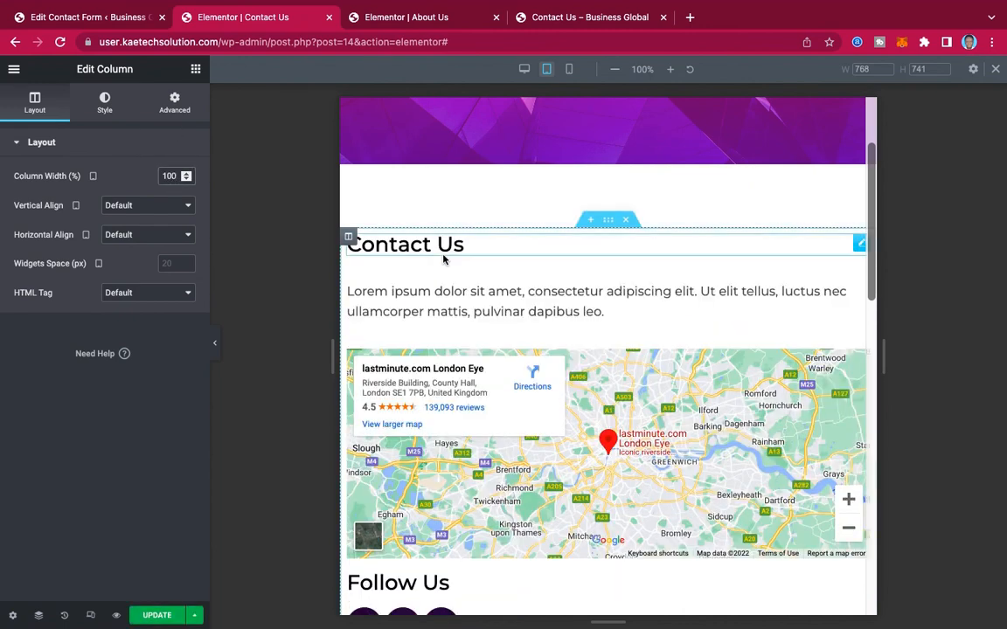
# Unlink the contact details column's tablet padding and set it to 40 px right, 20 px left, and 0 top and bottom.
pyautogui.click(173, 103)
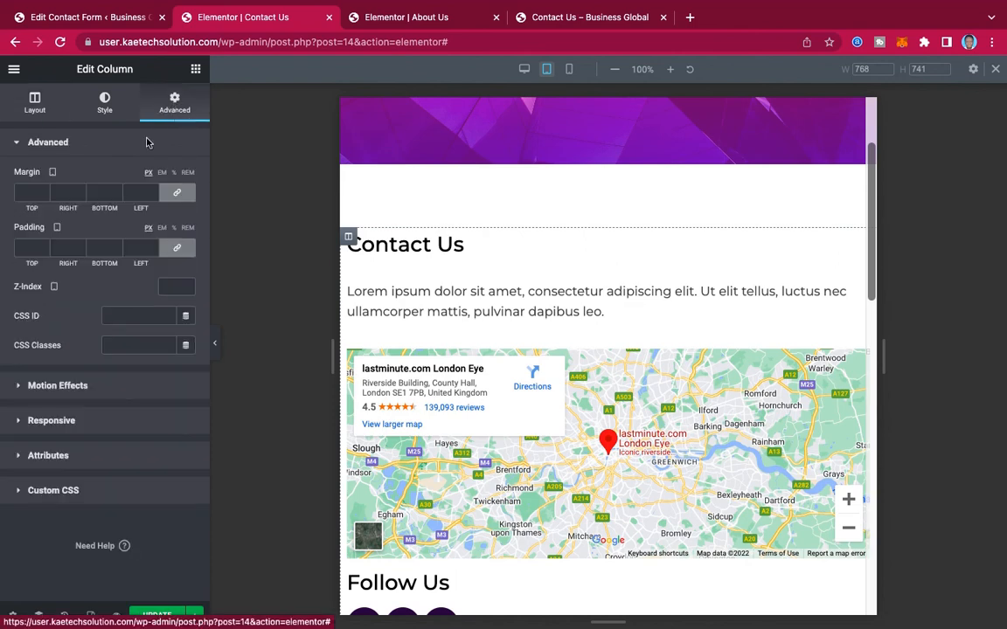
pyautogui.click(180, 250)
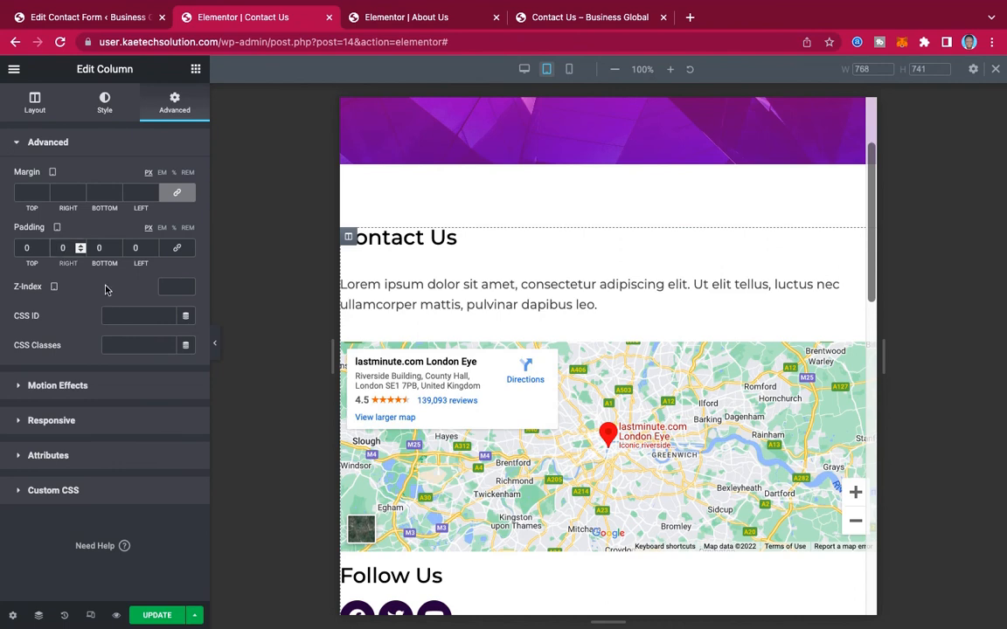
pyautogui.write('2')
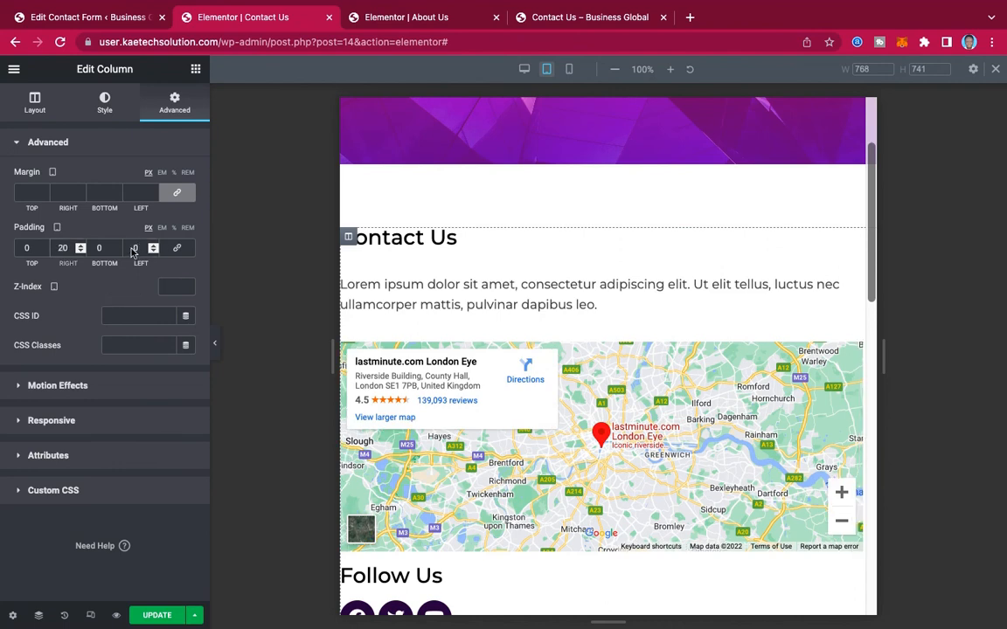
pyautogui.click(131, 248)
pyautogui.write('2')
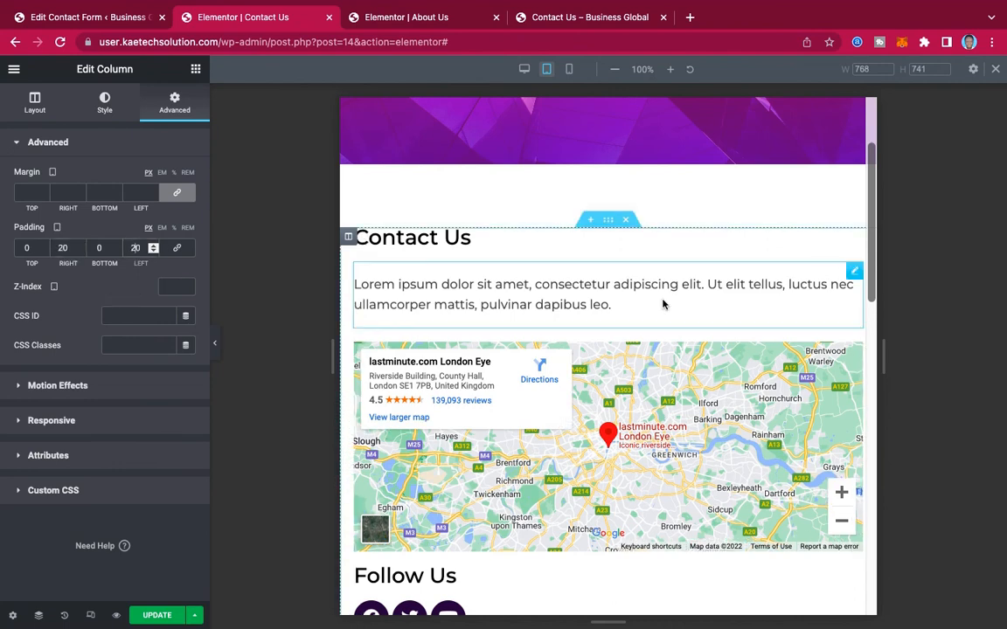
pyautogui.scroll(-5, 662, 273)
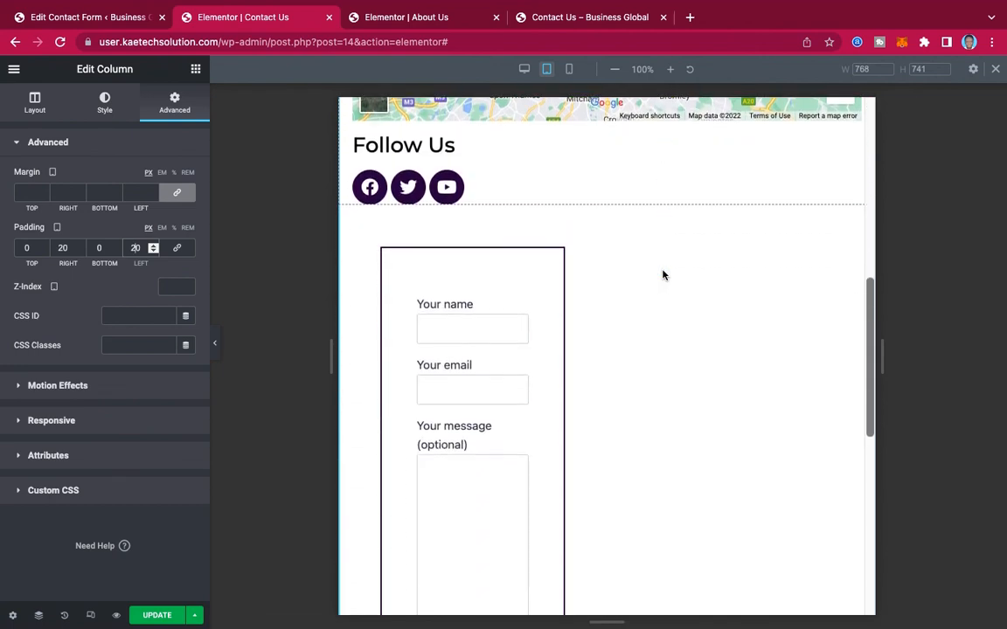
pyautogui.scroll(3, 662, 275)
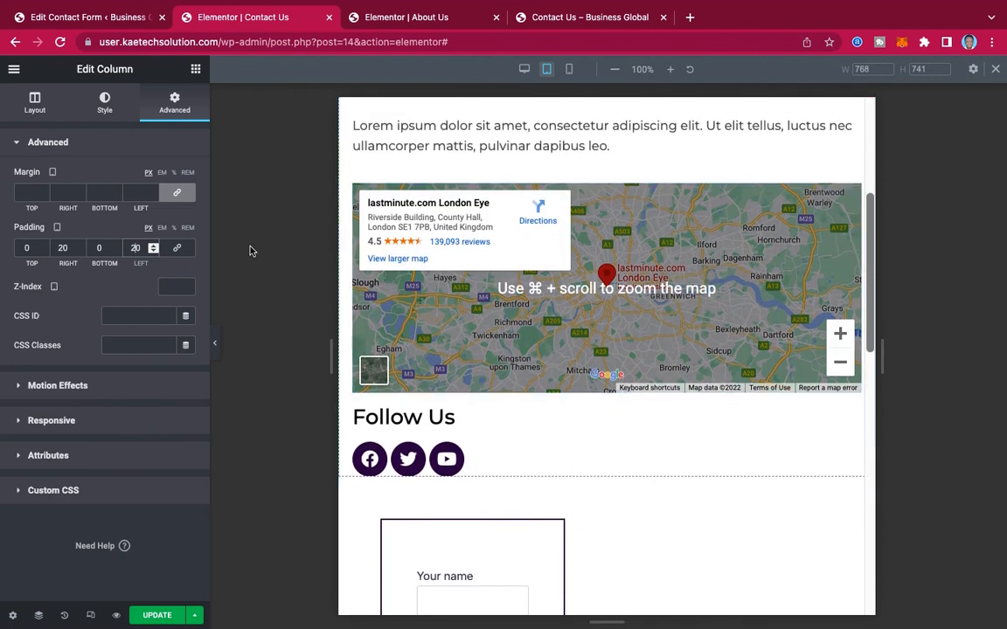
pyautogui.moveTo(63, 248); pyautogui.dragTo(53, 248)
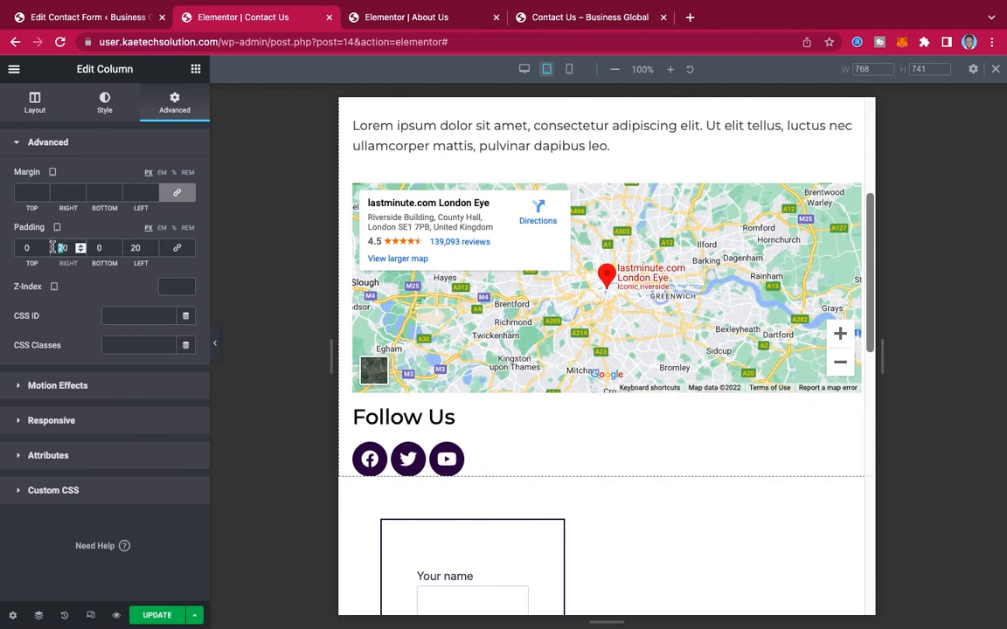
pyautogui.write('4')
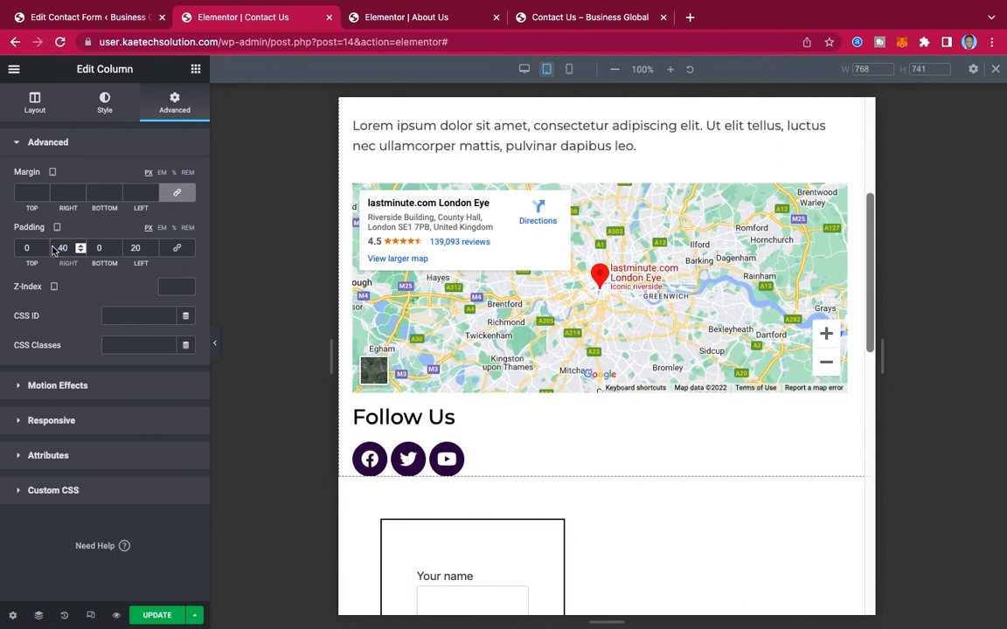
pyautogui.scroll(-2, 701, 378)
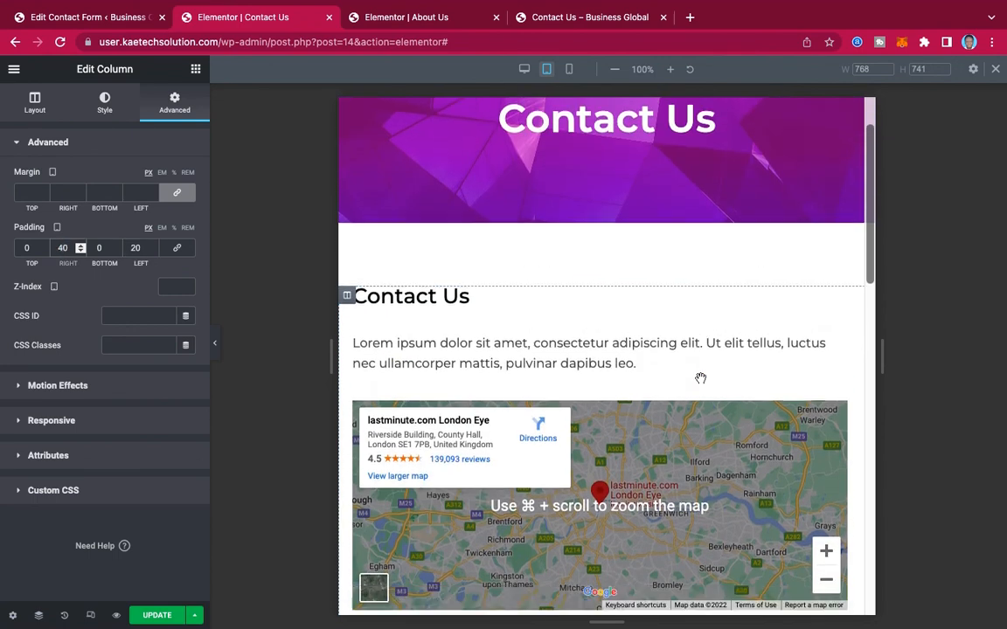
# Set the contact form column's tablet width to 100%, review the stacked layout, and save the page.
pyautogui.scroll(-6, 699, 379)
pyautogui.scroll(-3, 702, 381)
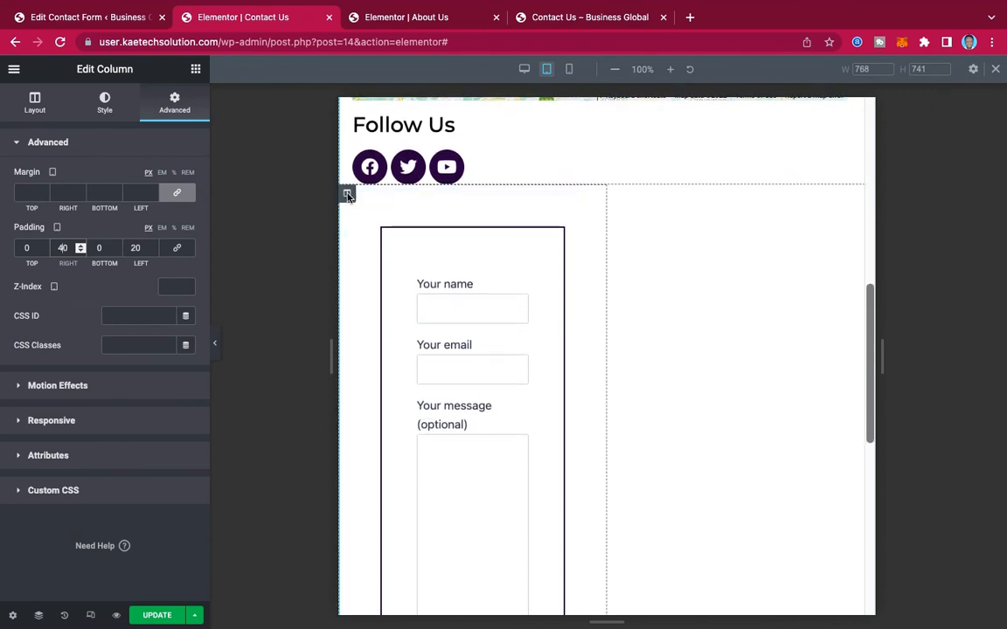
pyautogui.click(347, 194)
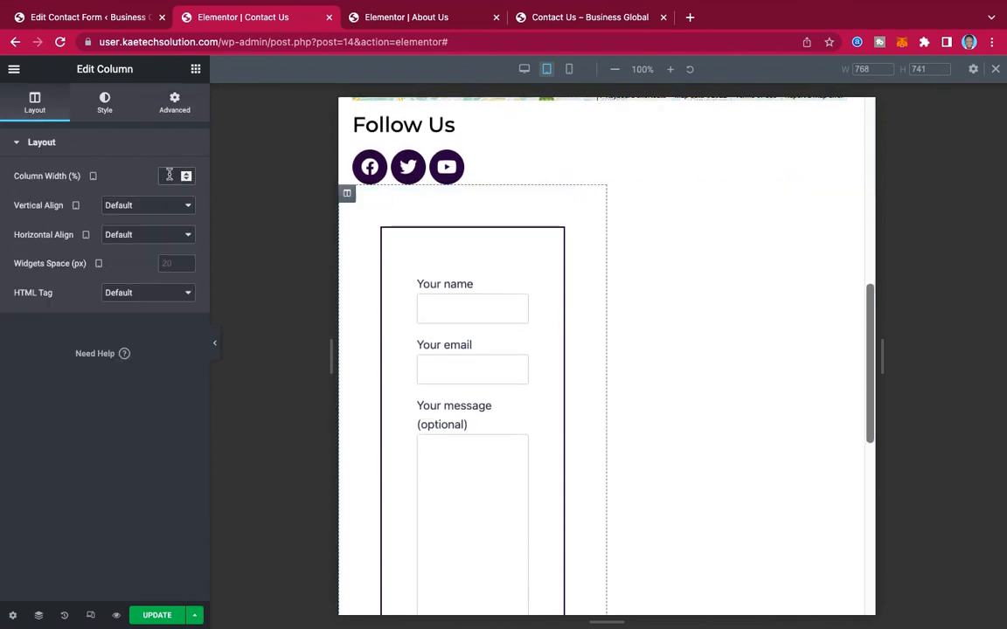
pyautogui.click(168, 175)
pyautogui.write('100')
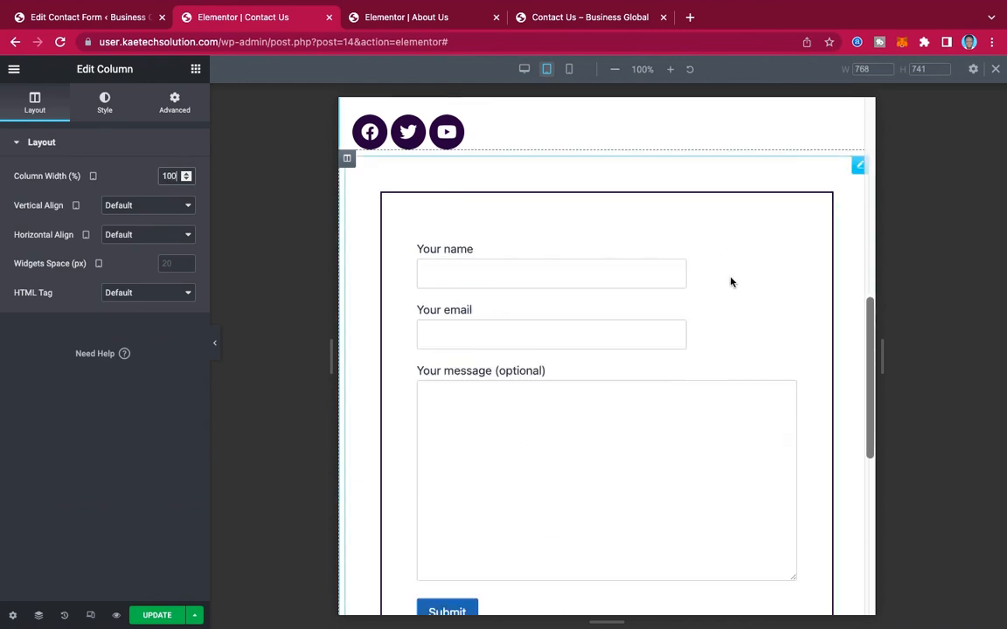
pyautogui.scroll(-5, 731, 281)
pyautogui.scroll(12, 731, 281)
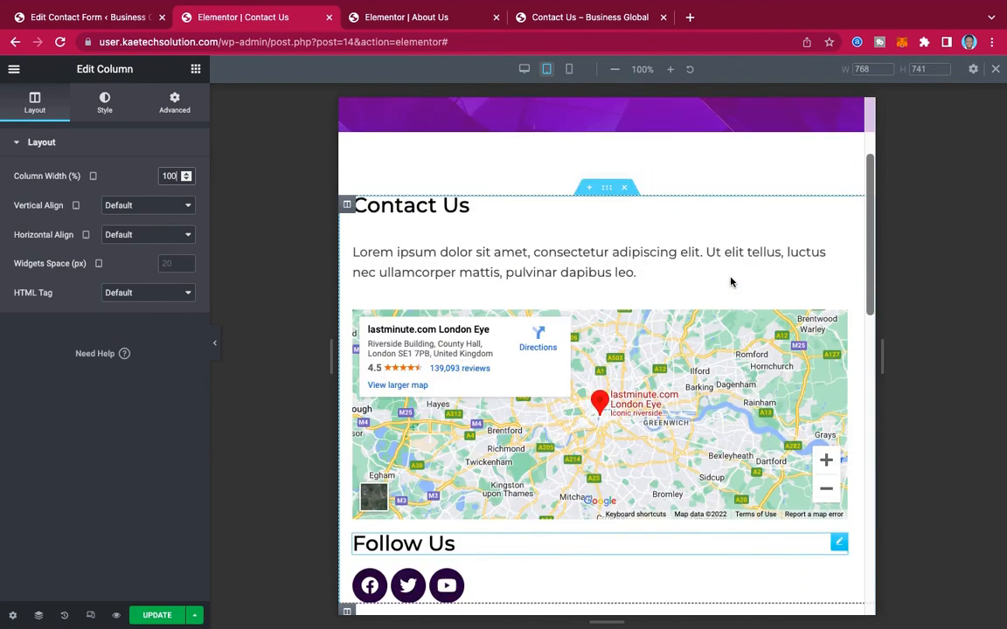
pyautogui.scroll(-7, 731, 281)
pyautogui.scroll(4, 732, 281)
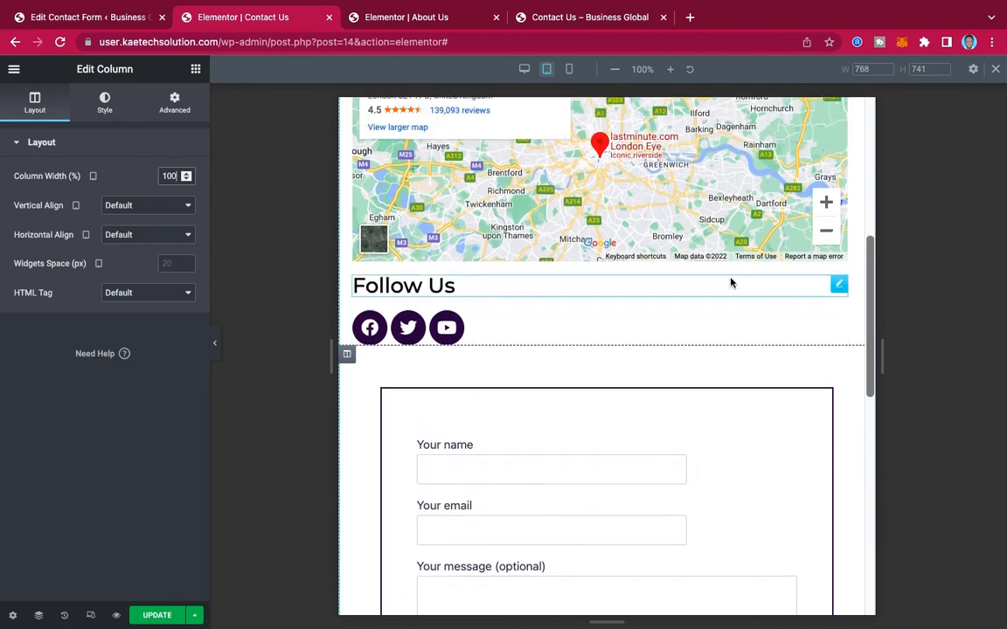
pyautogui.scroll(5, 731, 281)
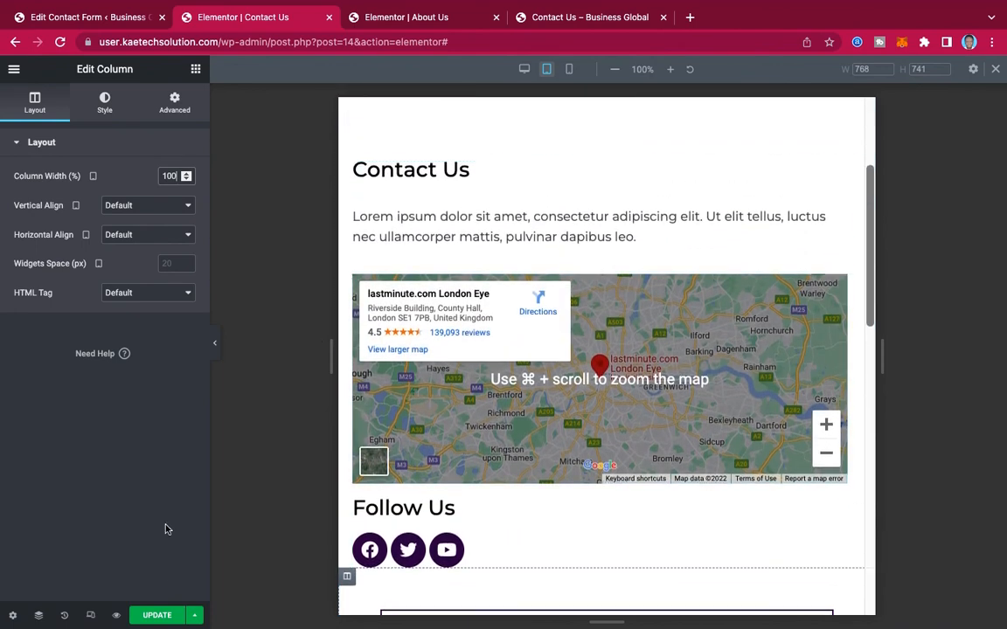
pyautogui.press('super+s')
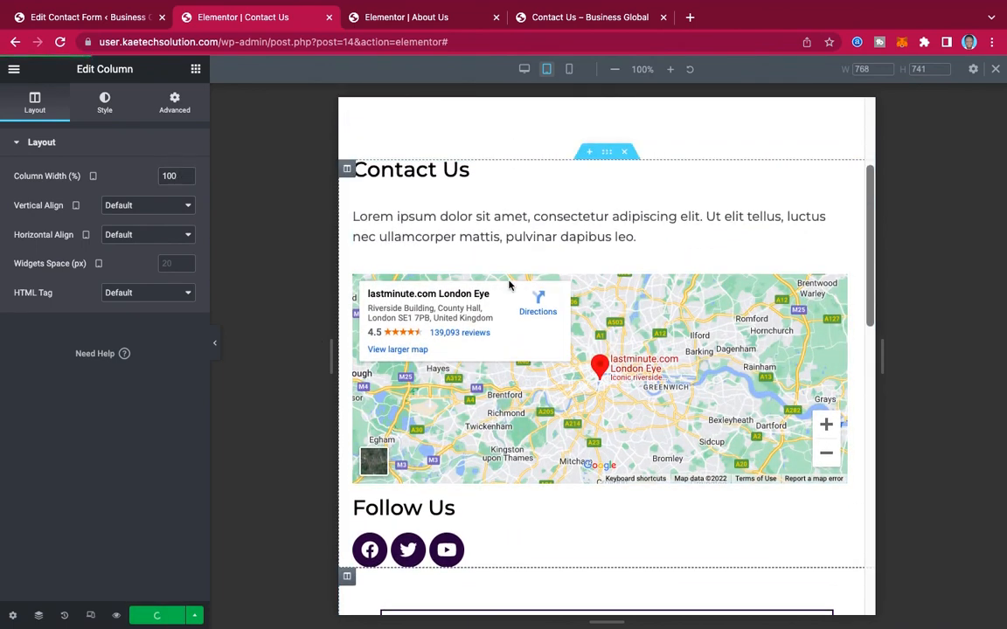
# In the mobile view, set the contact form shortcode's margin and padding to 20 px on all sides.
pyautogui.click(569, 70)
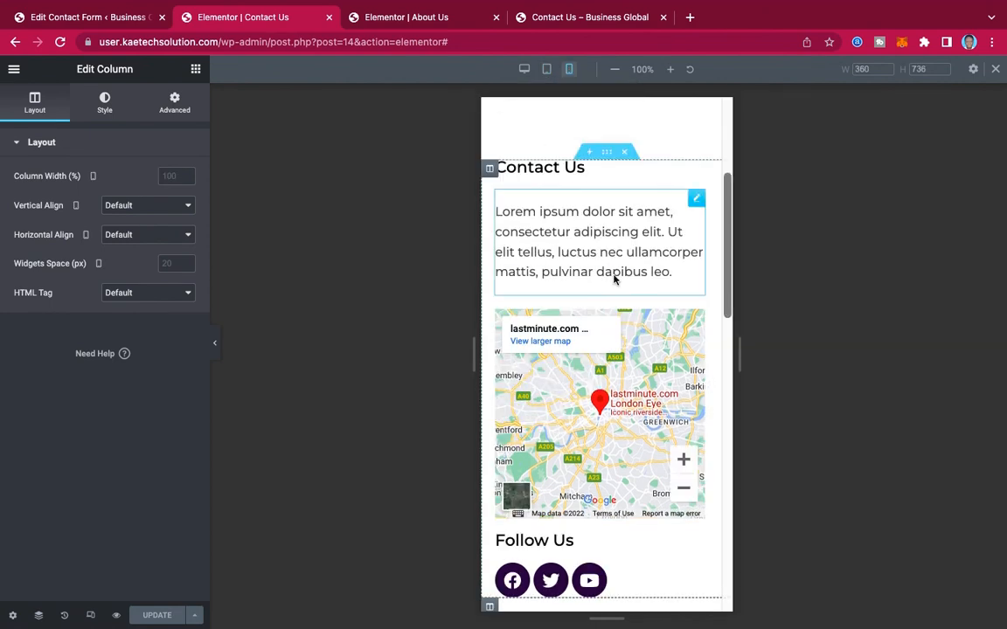
pyautogui.scroll(-10, 614, 280)
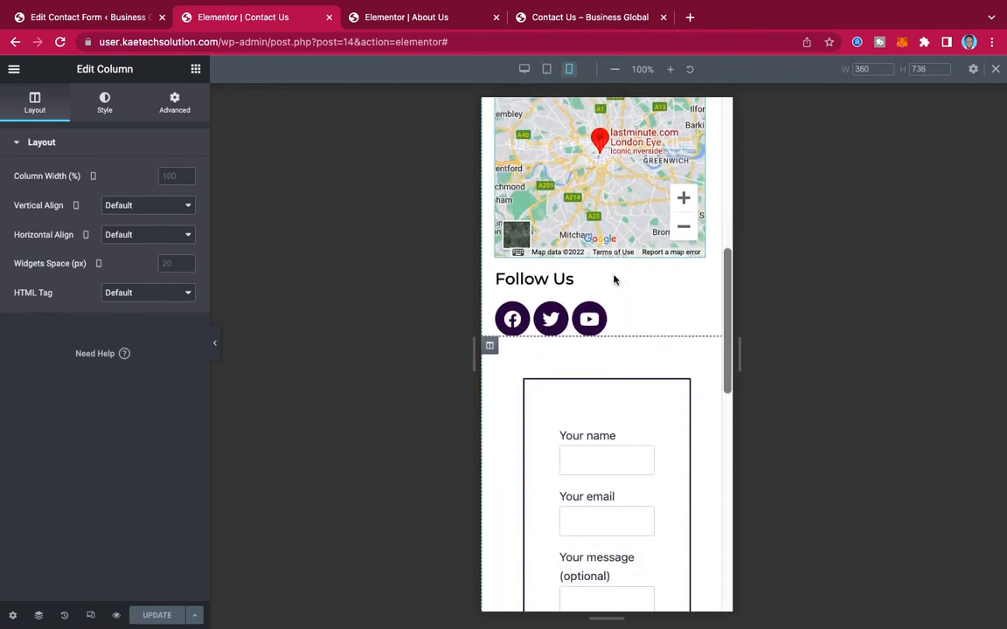
pyautogui.scroll(2, 633, 220)
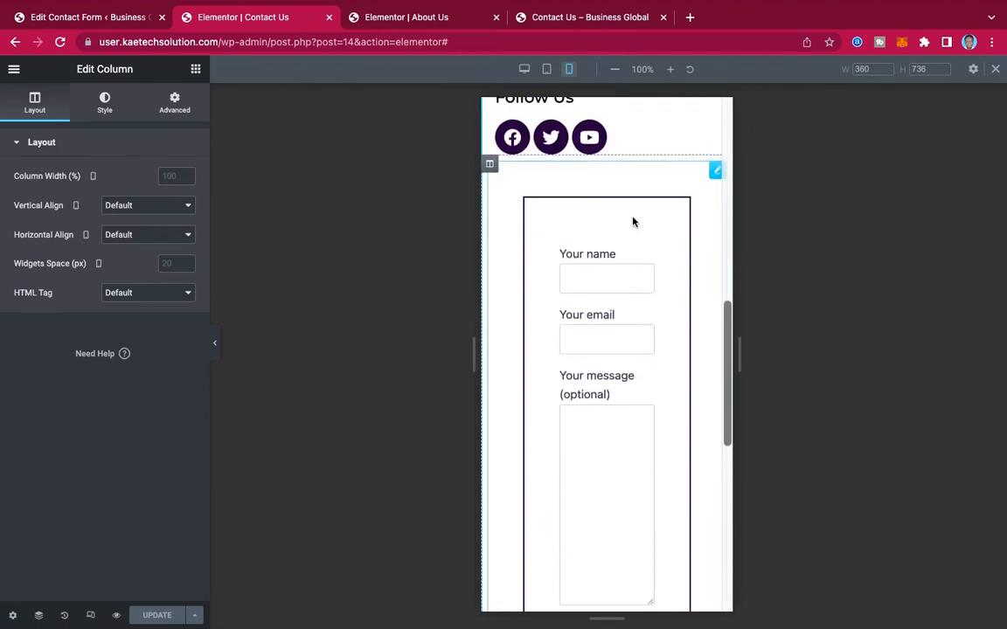
pyautogui.click(714, 178)
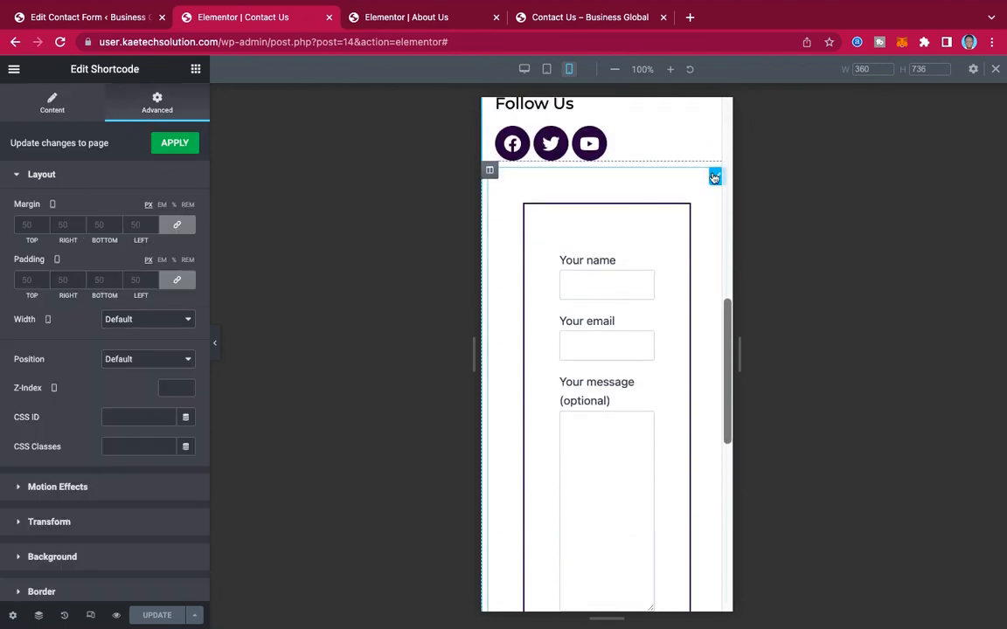
pyautogui.click(25, 229)
pyautogui.write('20')
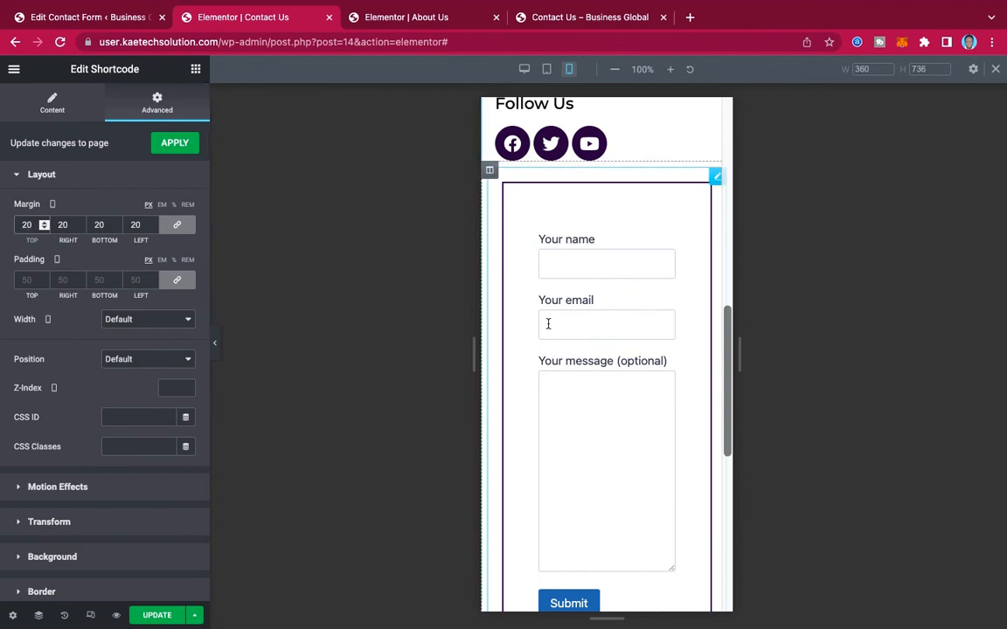
pyautogui.click(28, 277)
pyautogui.write('20')
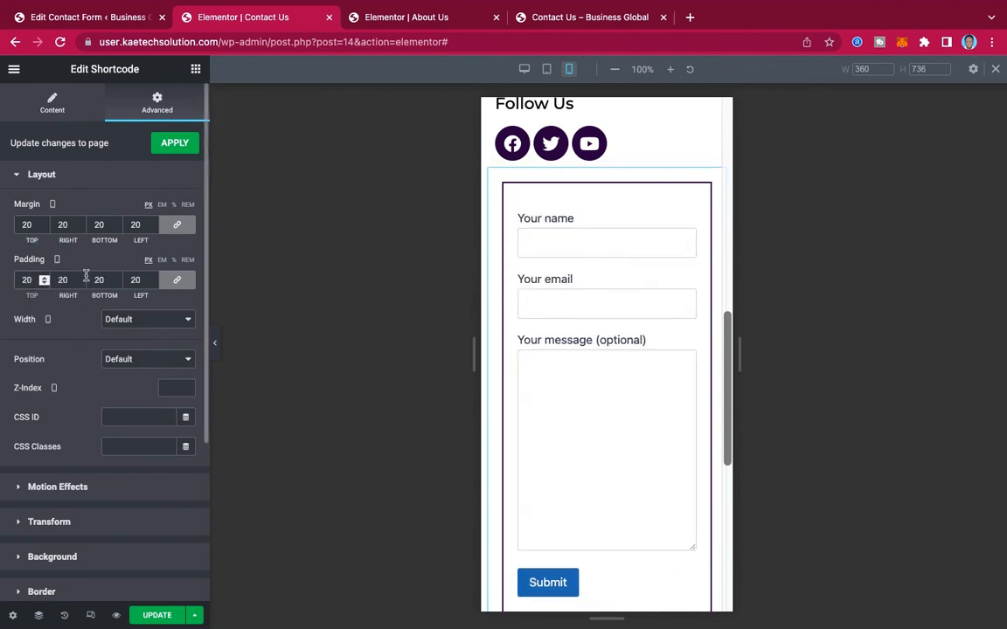
# Check the Contact Us page's mobile layout from the heading and map to the contact form, and save the page.
pyautogui.scroll(-4, 688, 353)
pyautogui.scroll(4, 690, 359)
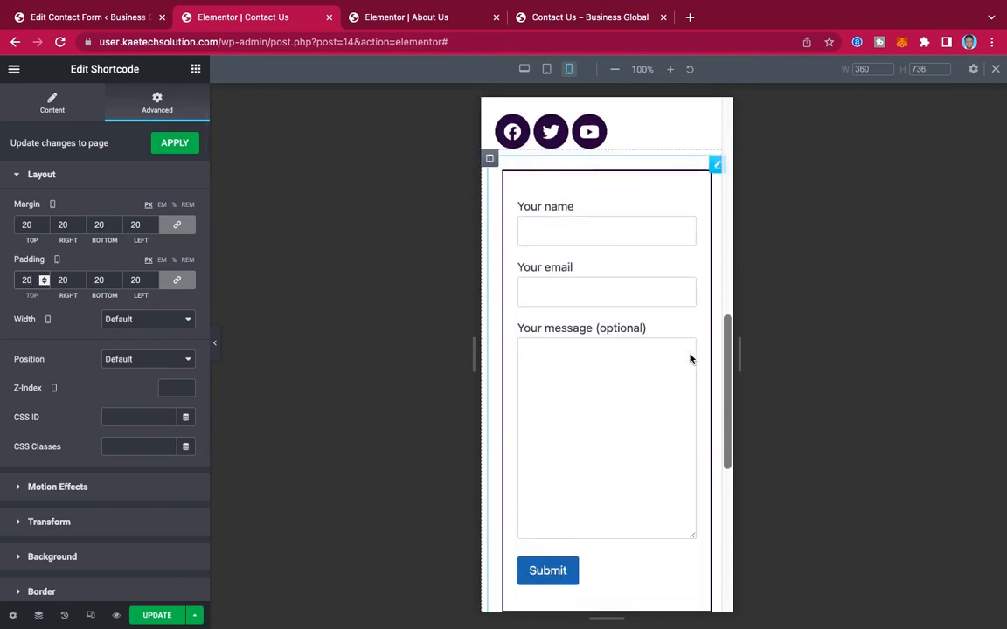
pyautogui.scroll(5, 690, 358)
pyautogui.scroll(-3, 691, 354)
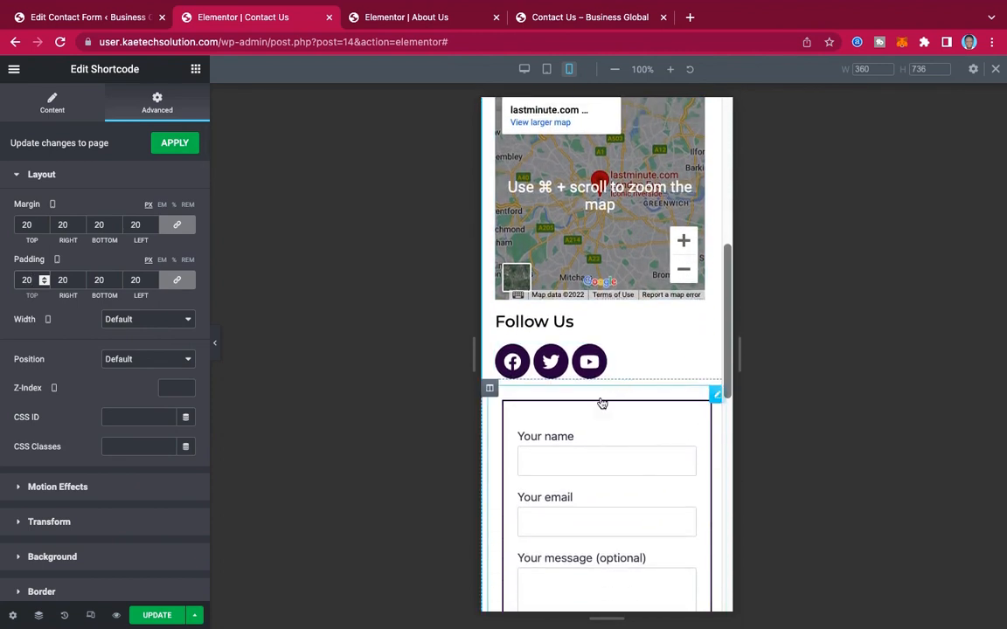
pyautogui.scroll(3, 696, 400)
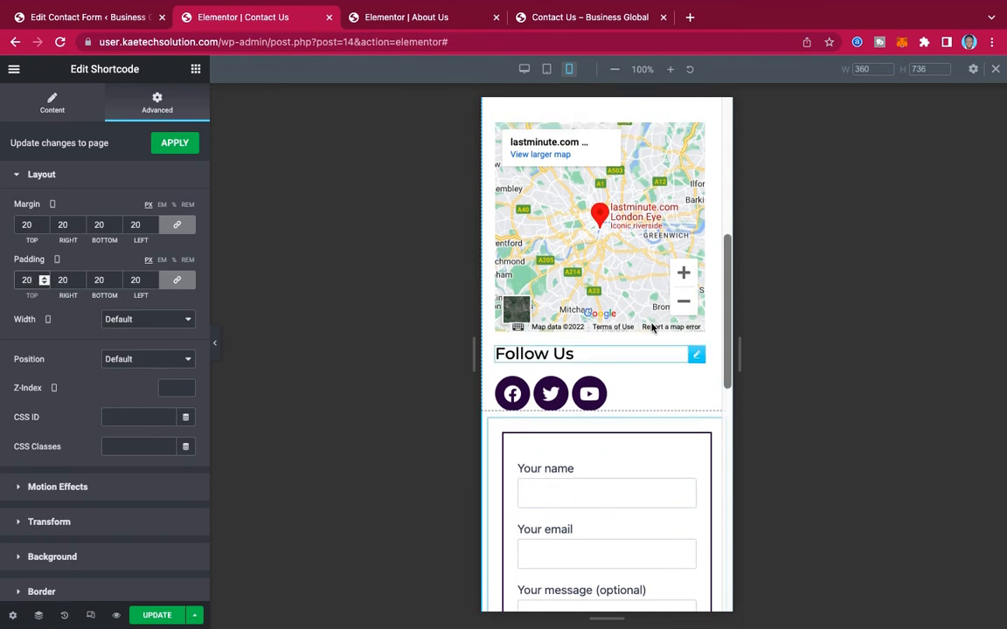
pyautogui.scroll(-6, 632, 384)
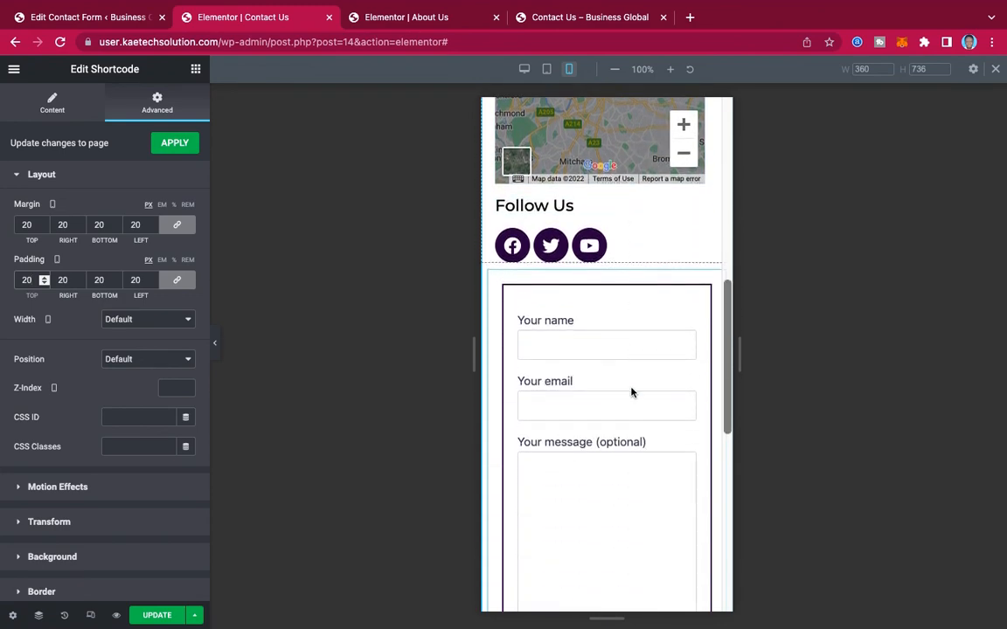
pyautogui.scroll(10, 631, 387)
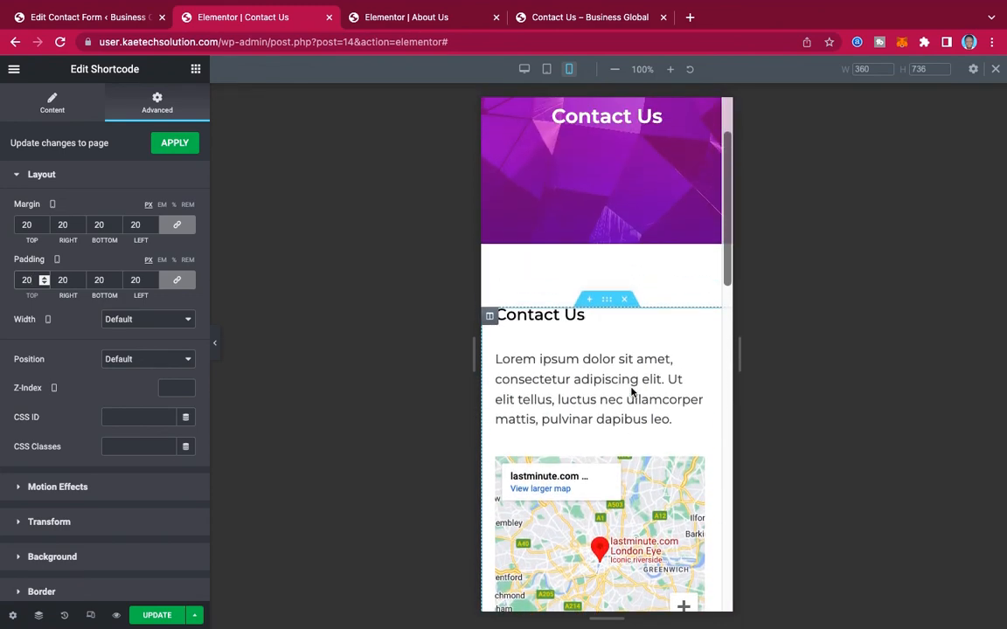
pyautogui.scroll(-2, 631, 387)
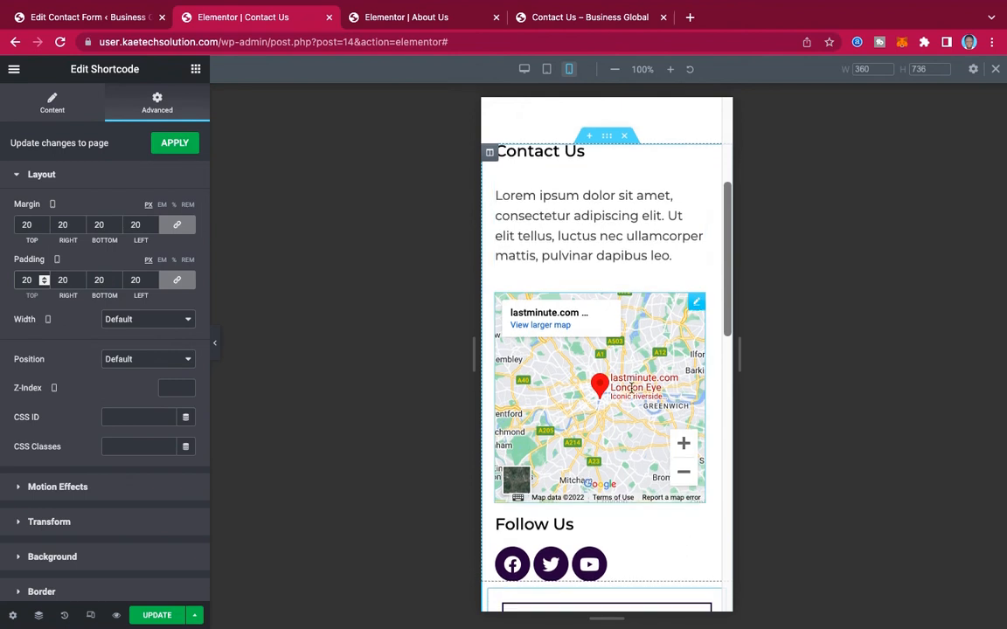
pyautogui.click(147, 616)
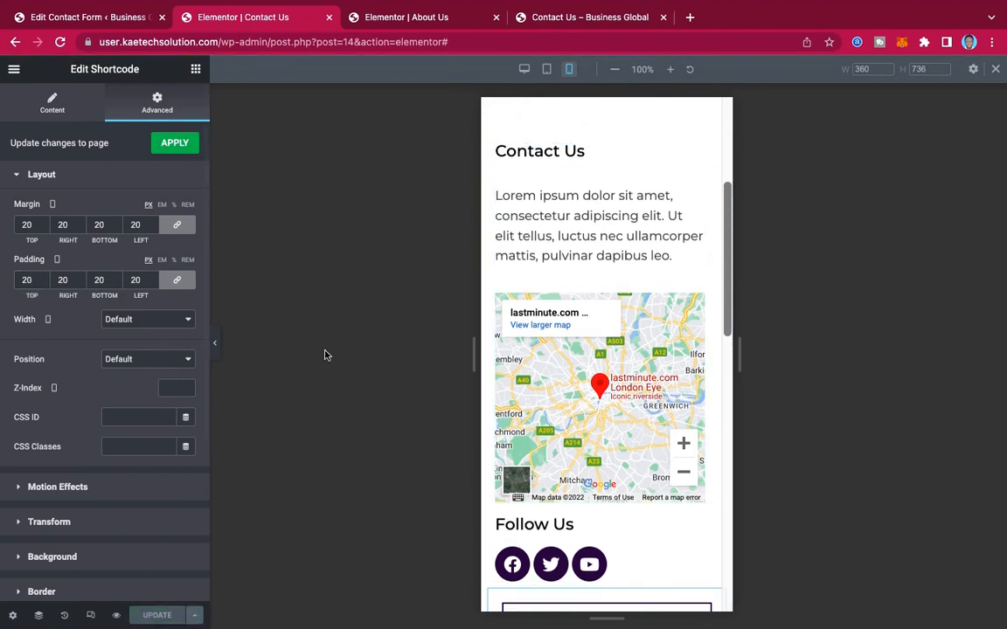
# Leave the editor for the live Contact Us page and review its text, map, social icons, contact form and footer.
pyautogui.click(14, 69)
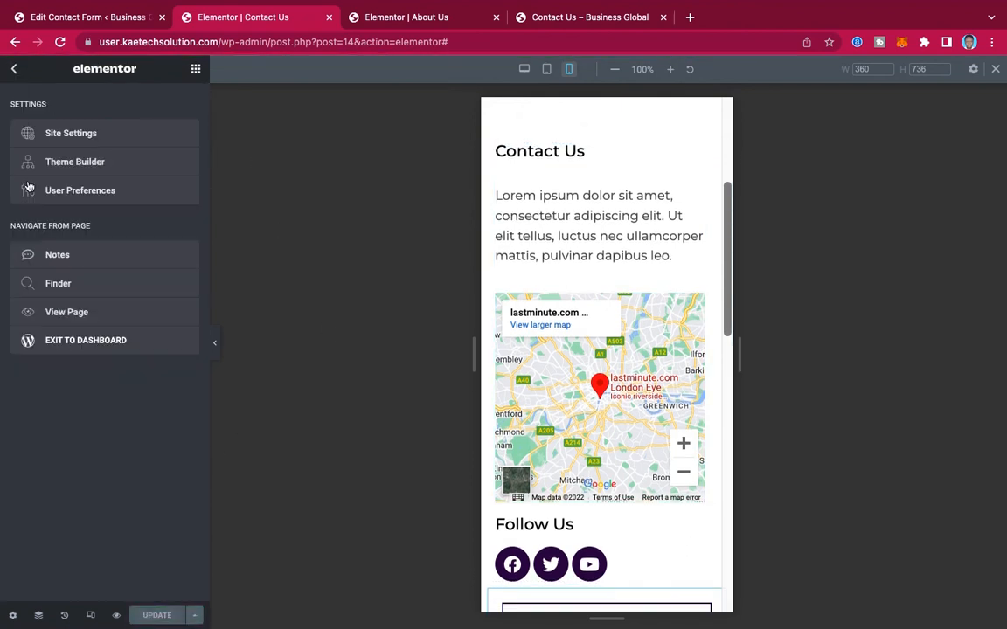
pyautogui.click(74, 312)
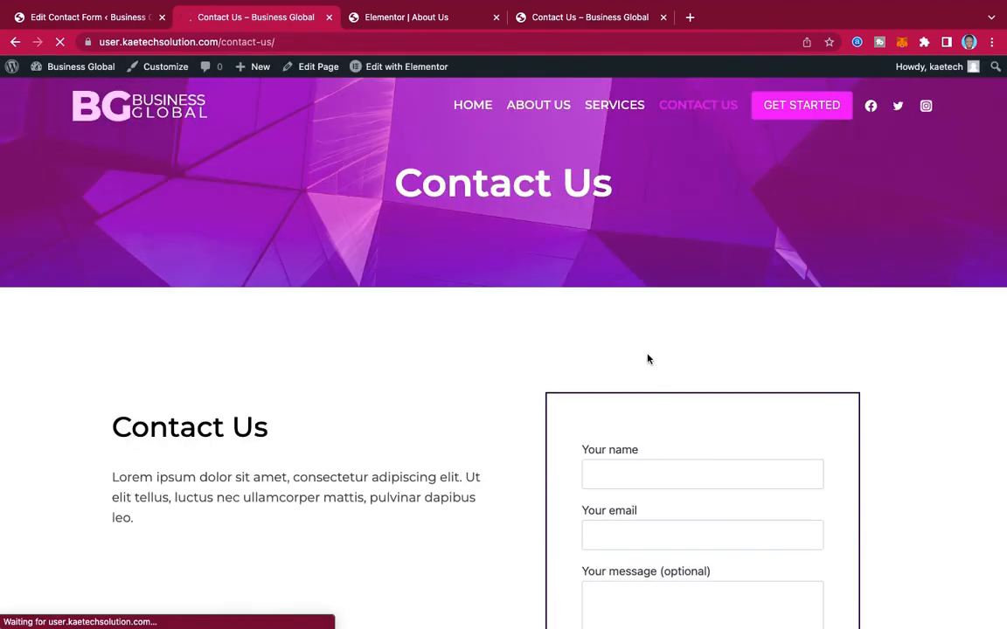
pyautogui.scroll(-5, 648, 359)
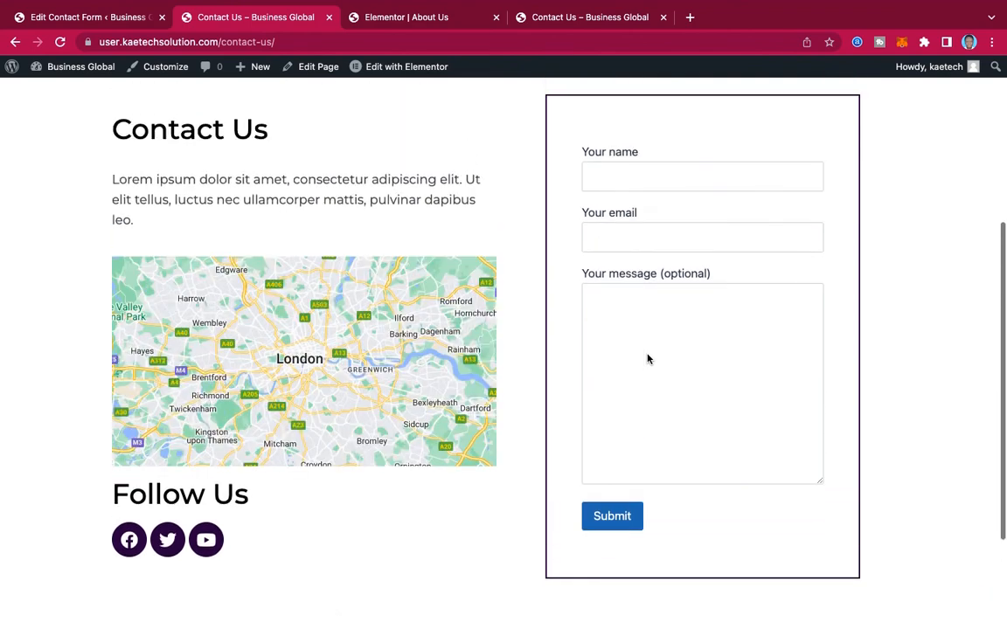
pyautogui.scroll(4, 647, 359)
pyautogui.scroll(-5, 647, 359)
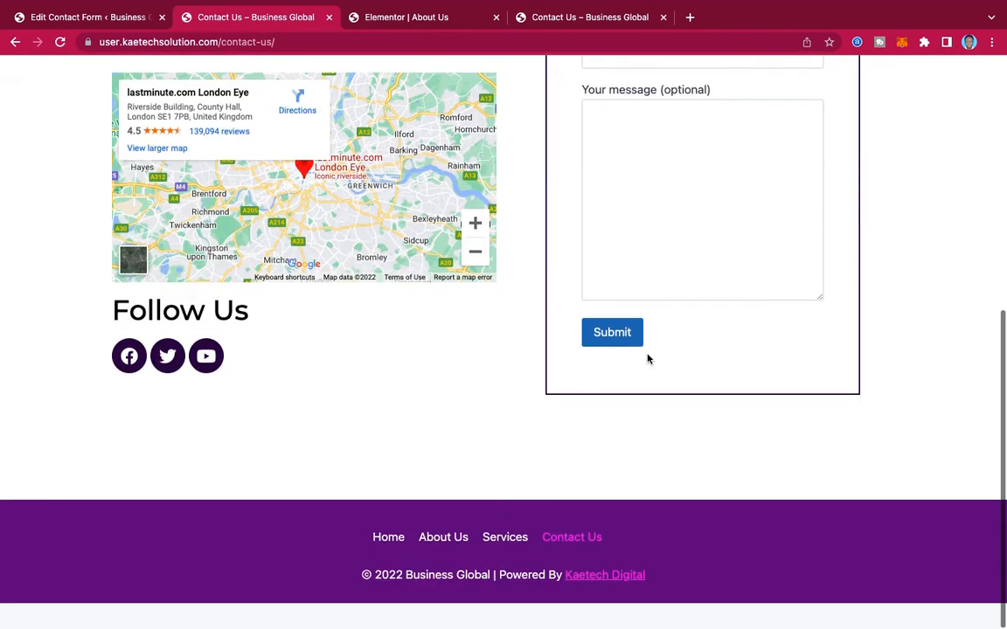
pyautogui.scroll(2, 647, 359)
pyautogui.scroll(4, 648, 359)
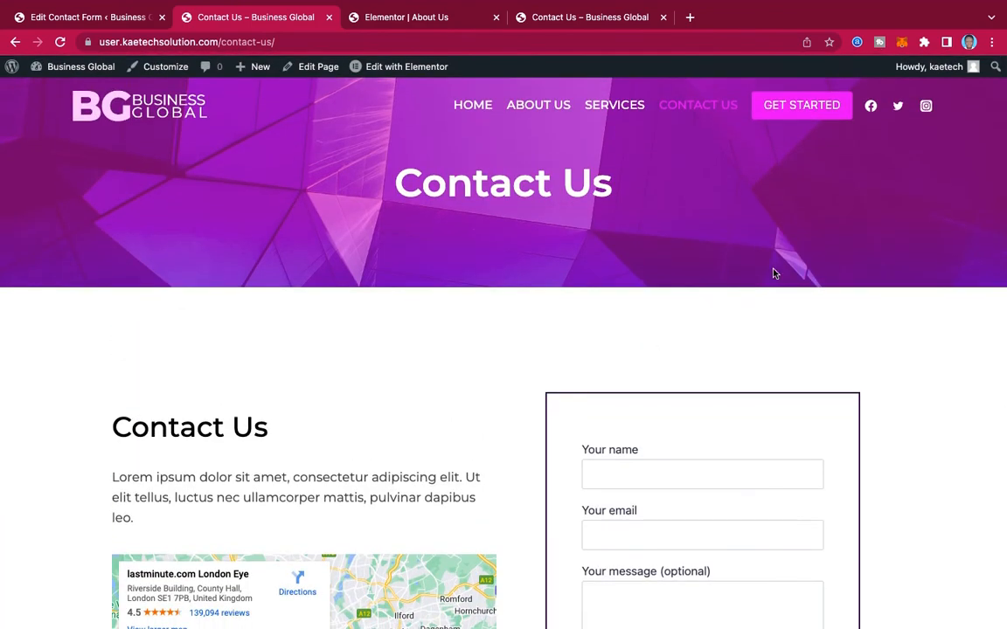
# Visit the live Services page and the live About Us page, and look over the sections of each.
pyautogui.click(619, 110)
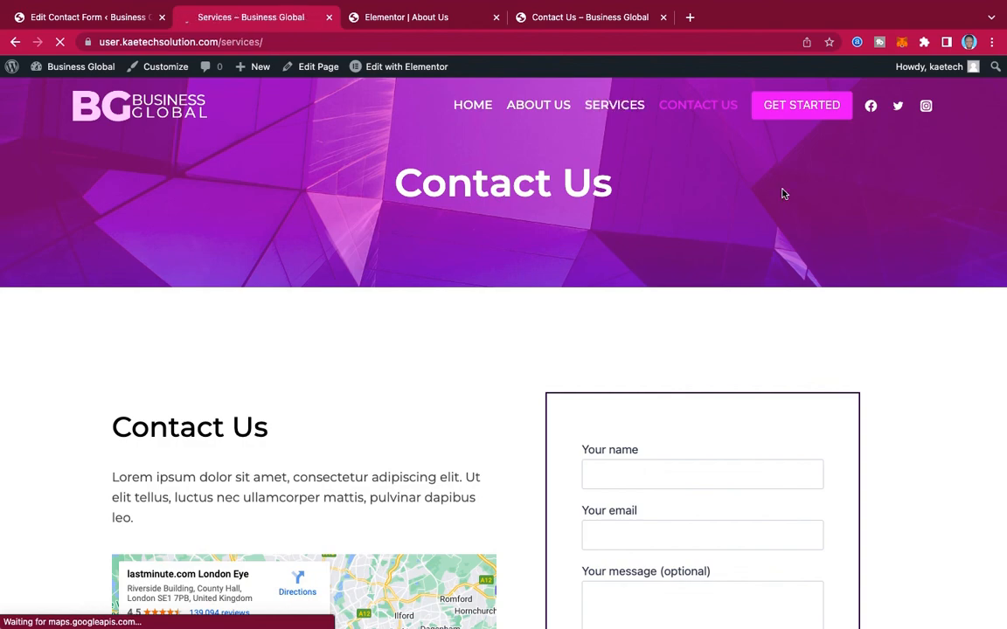
pyautogui.scroll(-9, 784, 194)
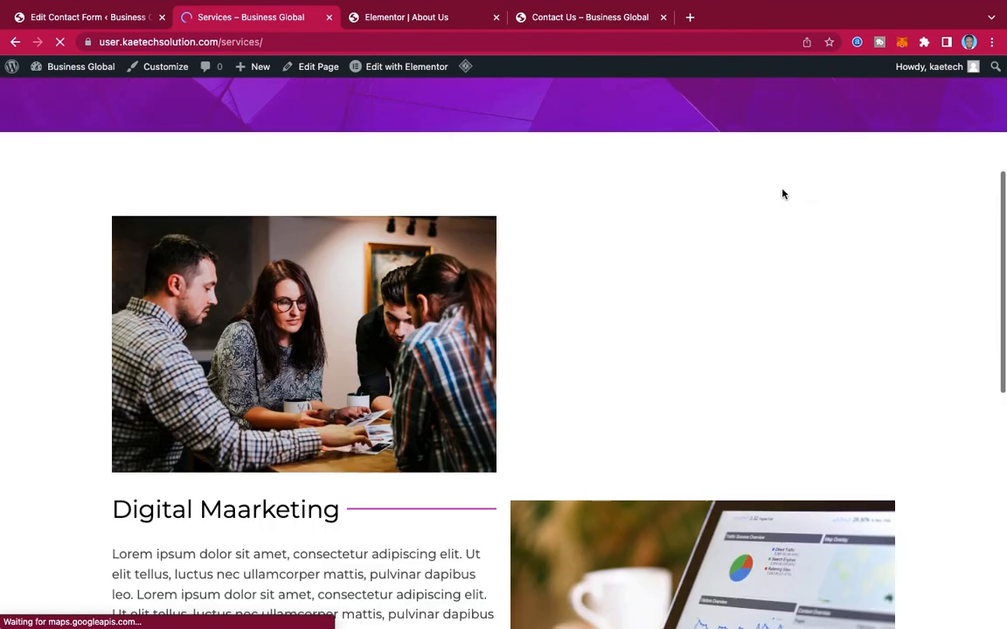
pyautogui.scroll(10, 784, 194)
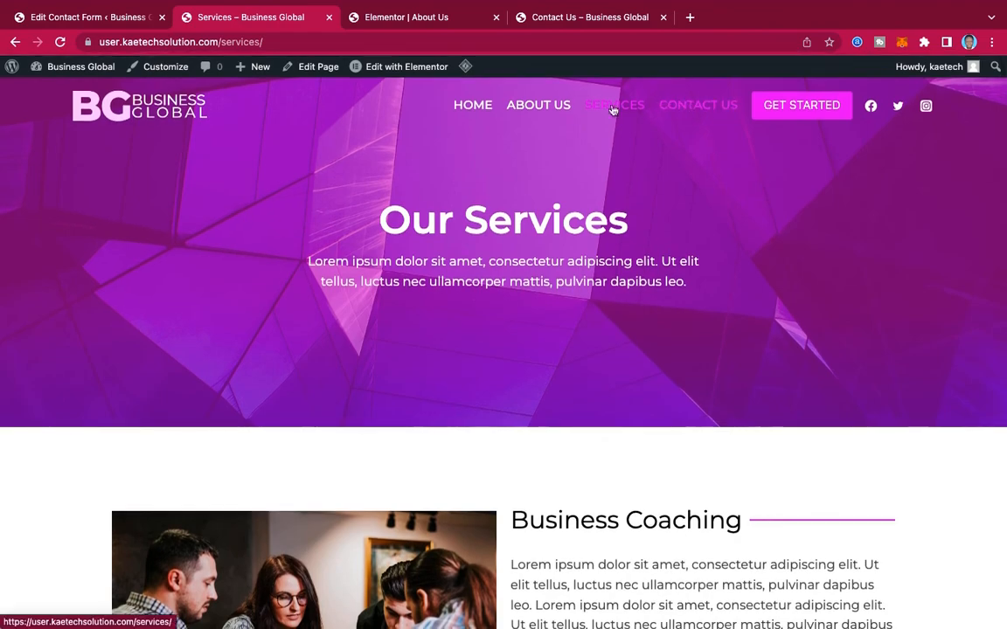
pyautogui.click(540, 105)
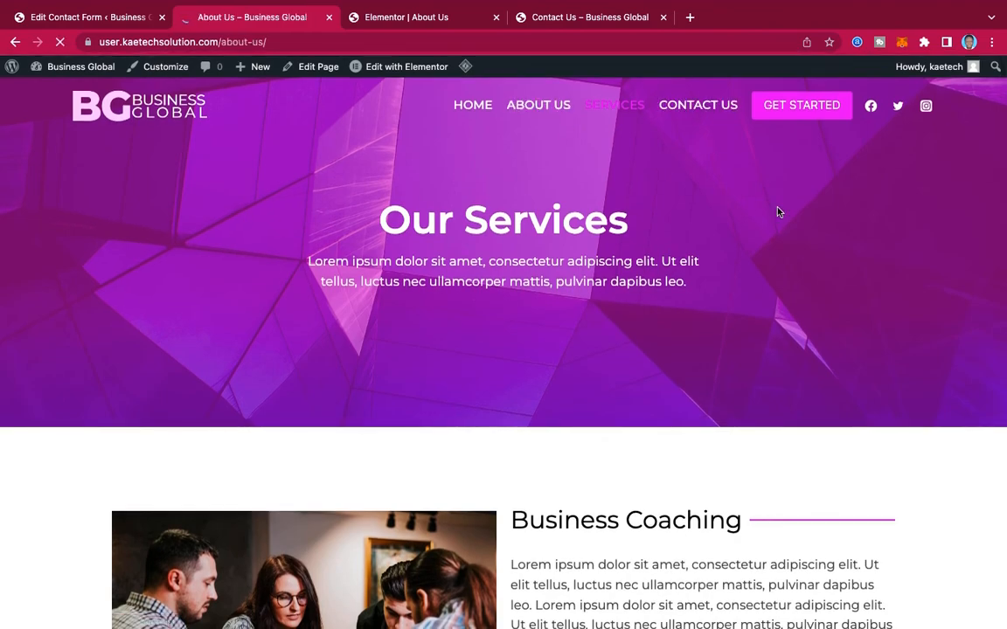
pyautogui.scroll(-15, 777, 209)
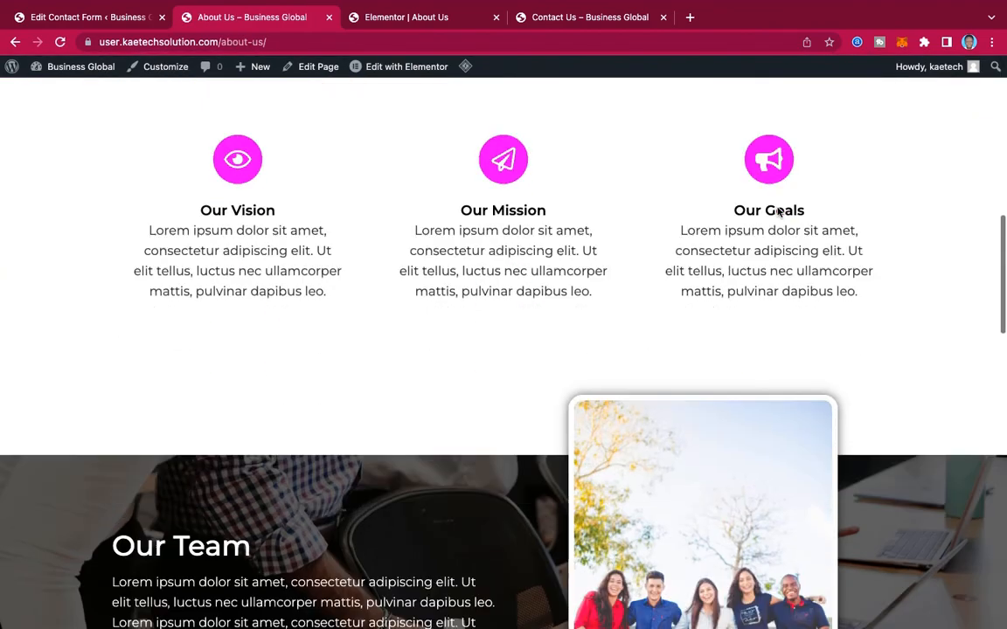
pyautogui.scroll(15, 778, 210)
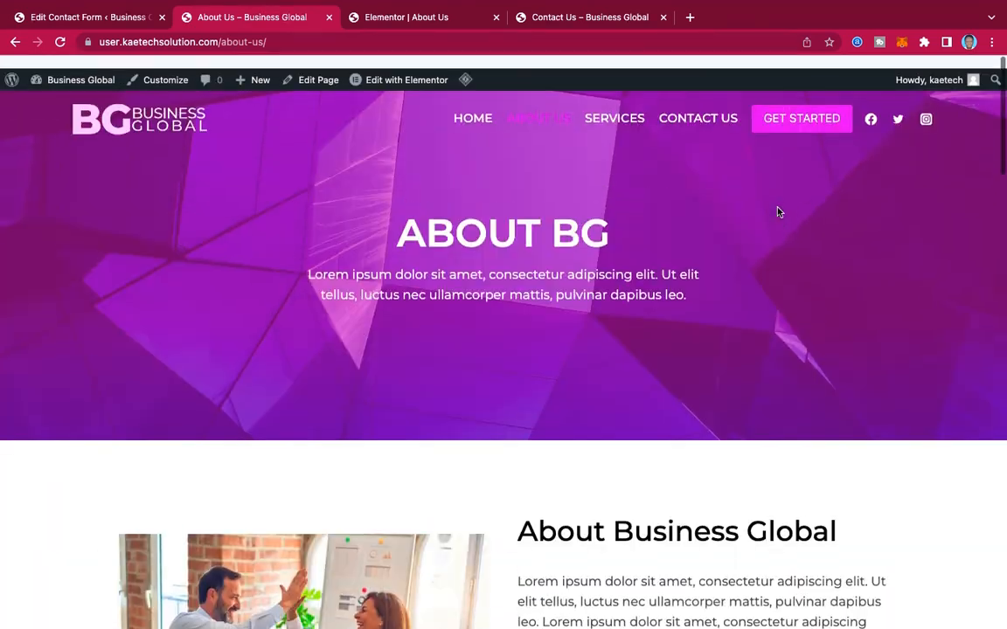
# Go to the live Home page and review its hero, Take Your Business To The Next Level and What We Do sections.
pyautogui.click(473, 107)
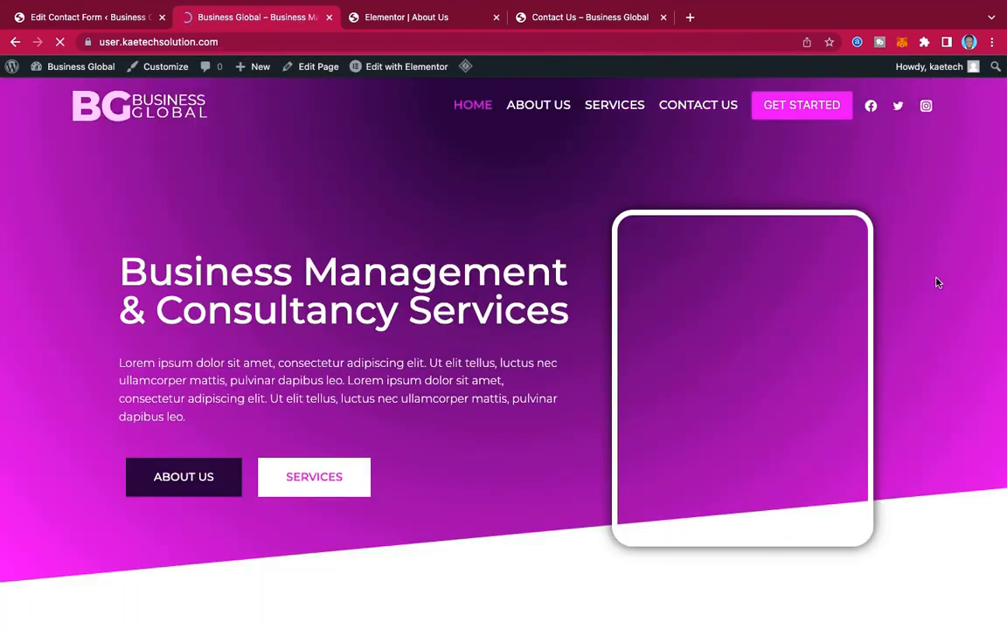
pyautogui.scroll(-20, 936, 282)
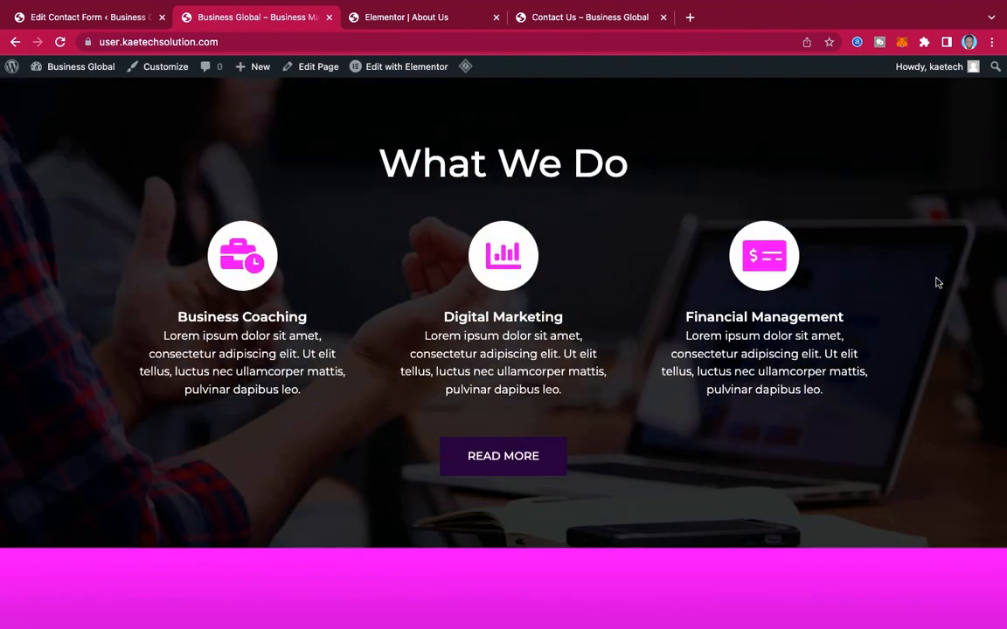
pyautogui.scroll(4, 937, 282)
pyautogui.scroll(12, 936, 282)
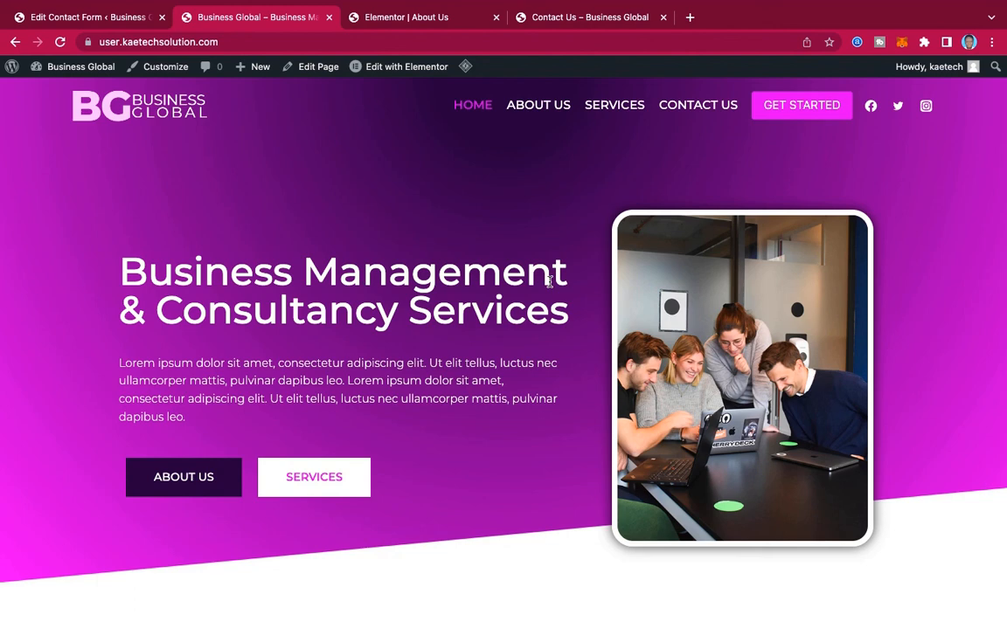
pyautogui.scroll(-1, 549, 281)
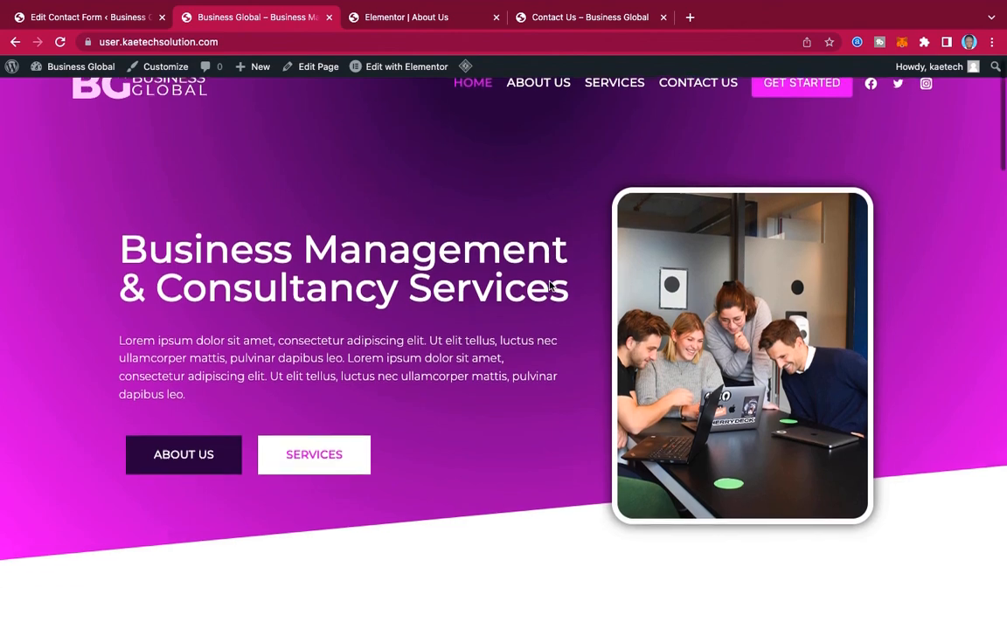
pyautogui.scroll(-10, 549, 286)
pyautogui.scroll(10, 550, 285)
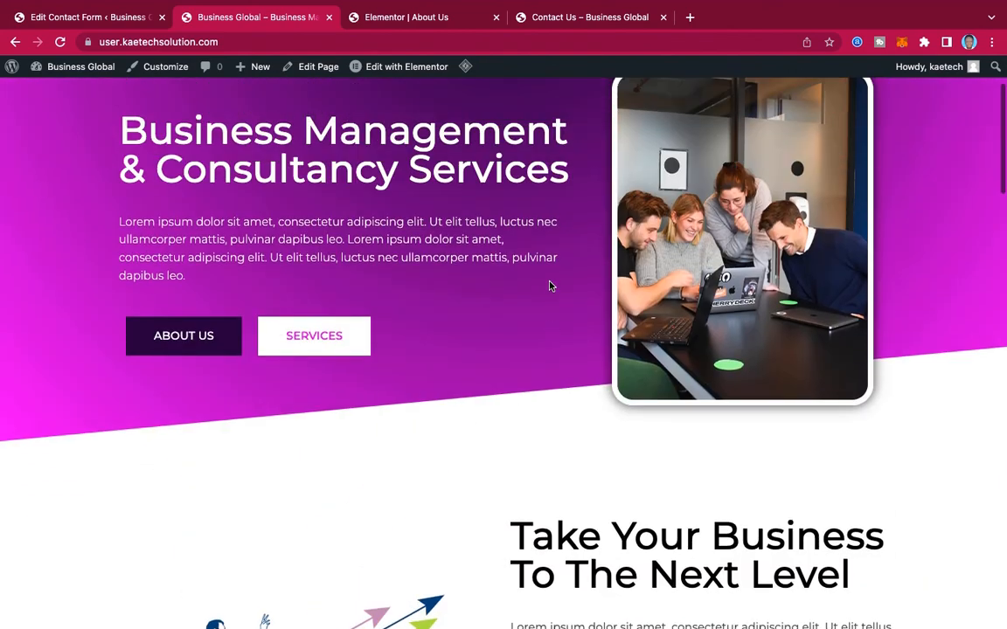
pyautogui.scroll(1, 549, 282)
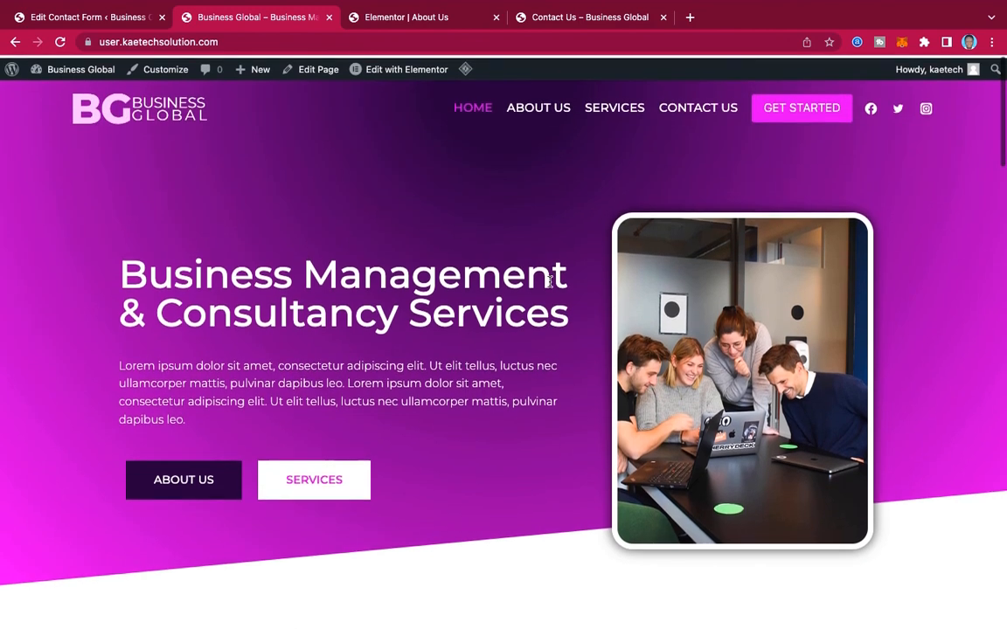